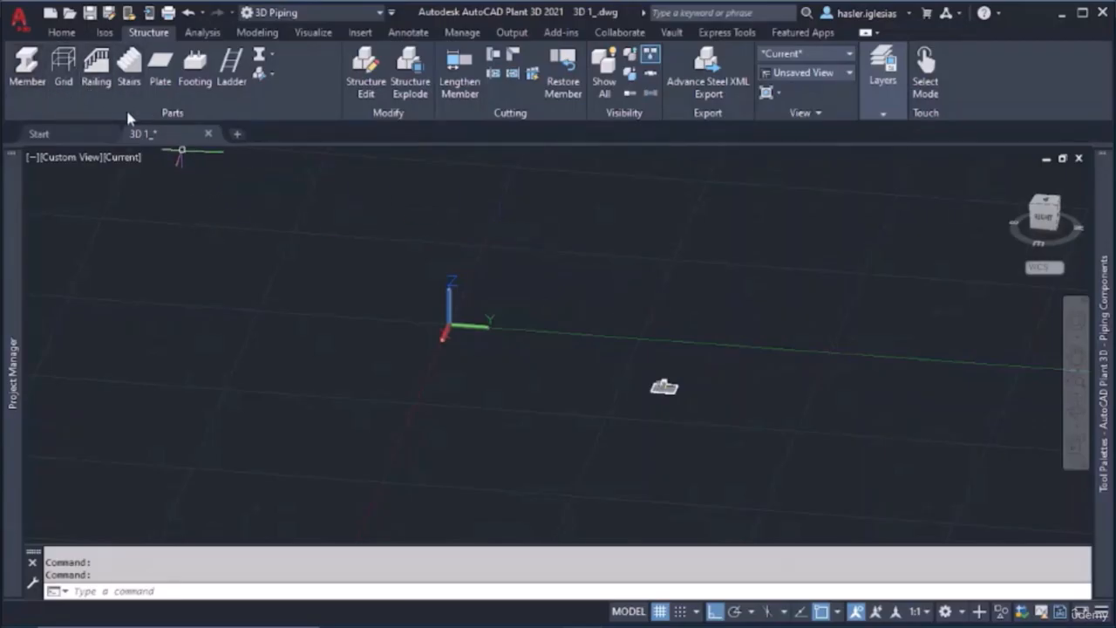
Delete the whole strainer assembly, including its piping, tank, base slab and label text
scroll(589, 380, "up", 3)
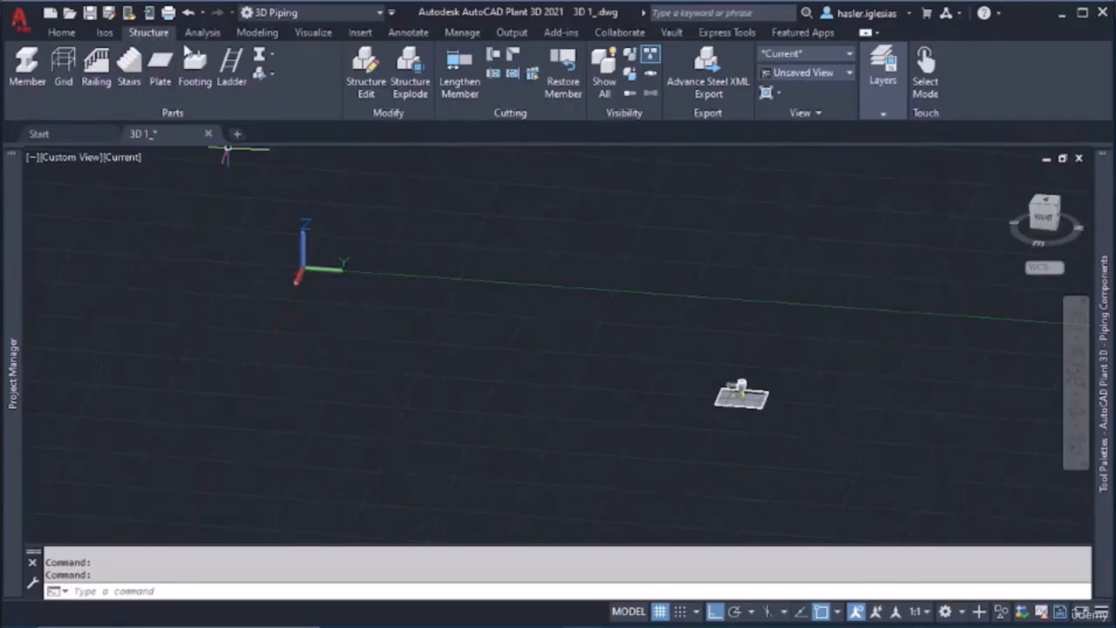
scroll(785, 424, "up", 3)
scroll(581, 316, "up", 3)
middle_click_drag(581, 316, 398, 262)
scroll(399, 264, "up", 2)
scroll(436, 274, "down", 1)
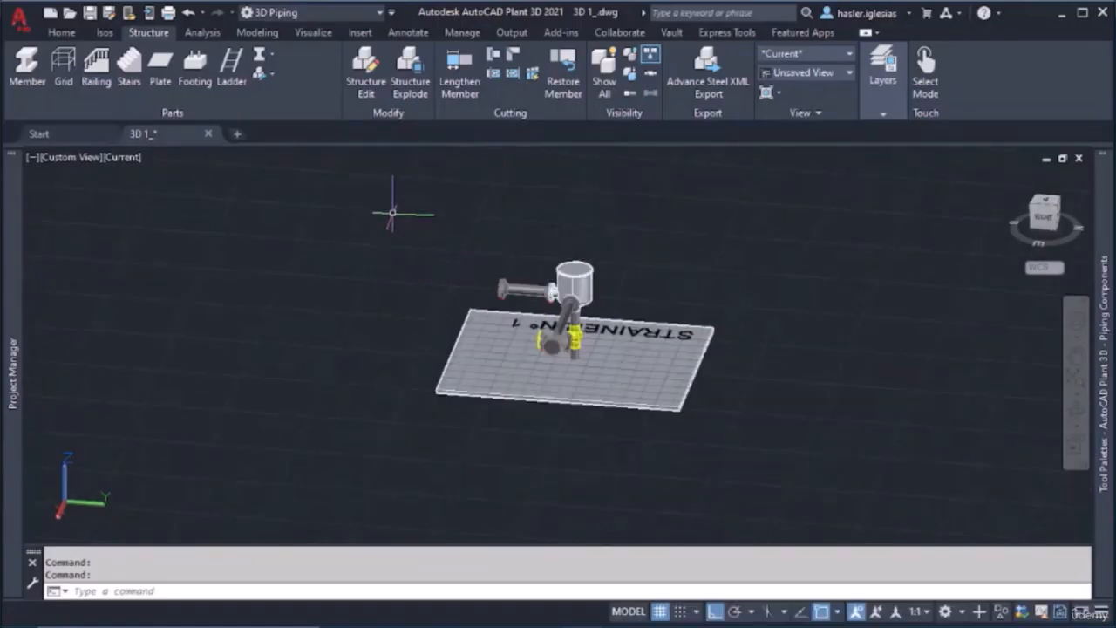
left_click(393, 213)
left_click(813, 478)
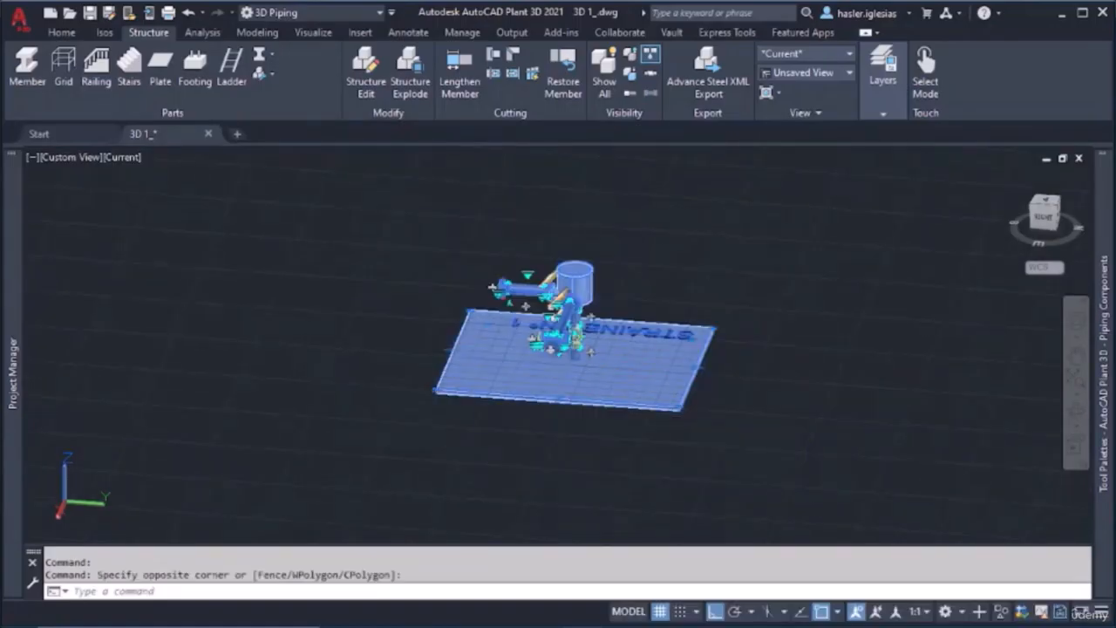
key("Delete")
Set the model representation of structural objects to Shape Model
scroll(605, 381, "down", 1)
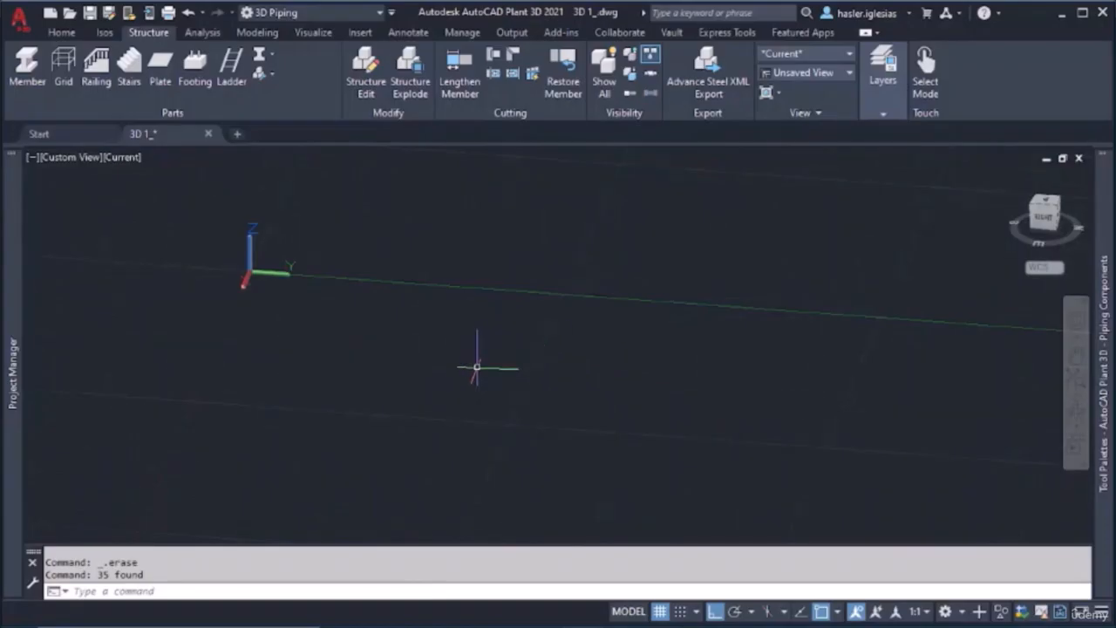
middle_click_drag(476, 367, 516, 303)
scroll(523, 299, "down", 2)
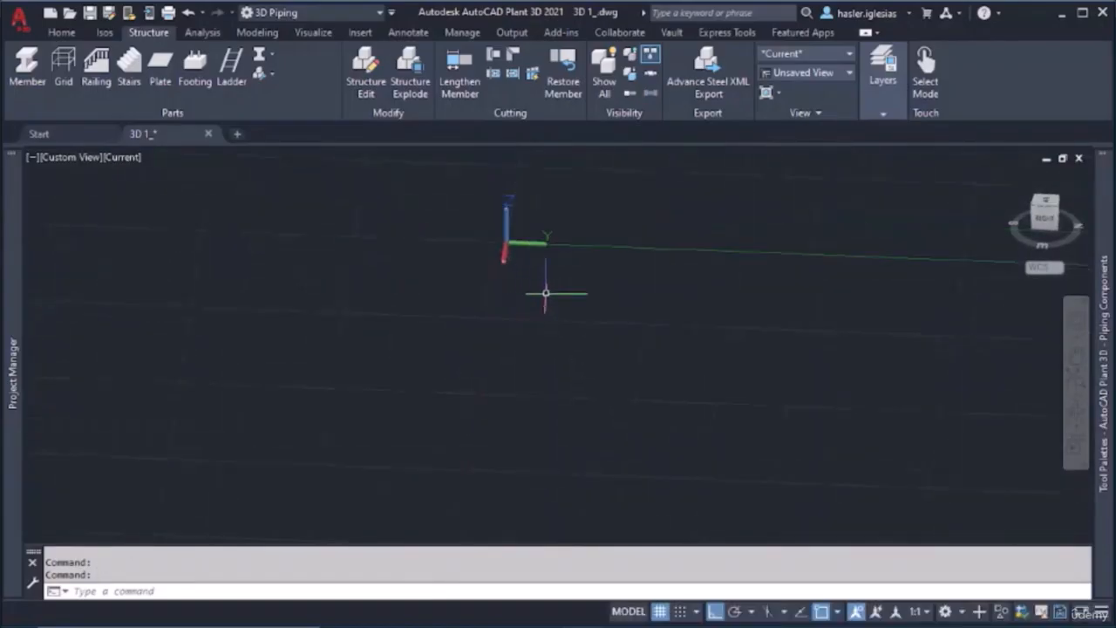
middle_click_drag(606, 312, 349, 314)
middle_click_drag(705, 369, 551, 311)
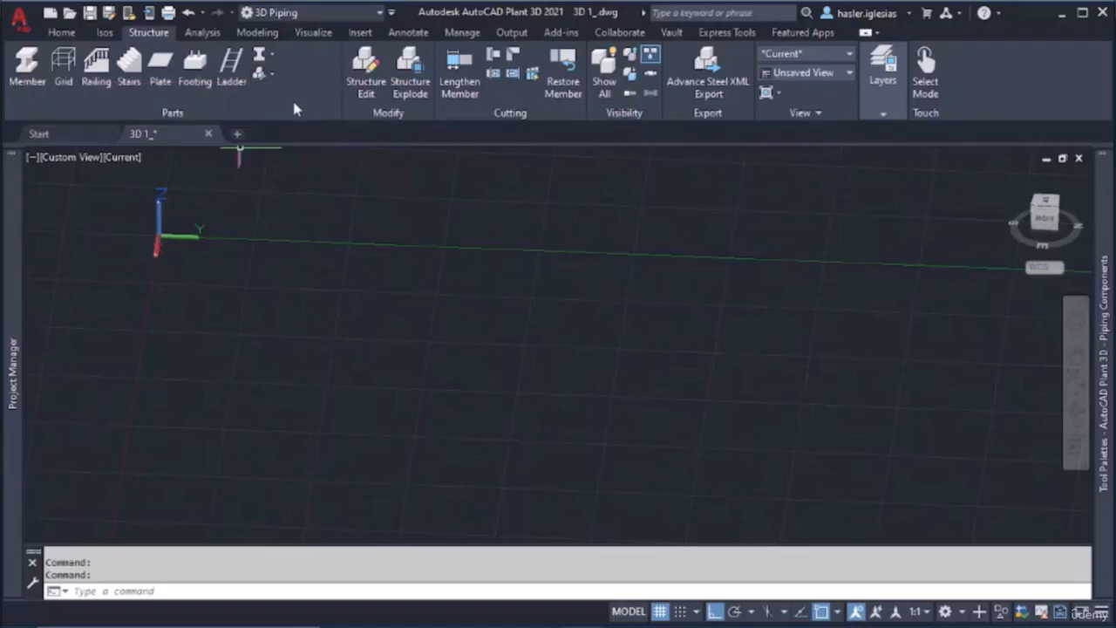
left_click(276, 76)
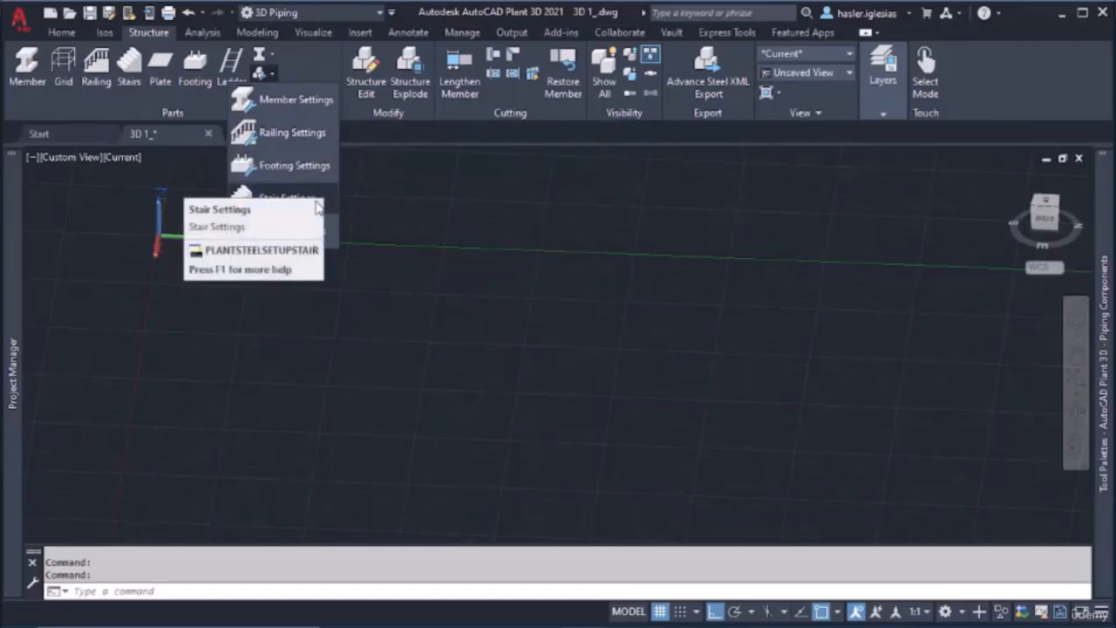
left_click(272, 53)
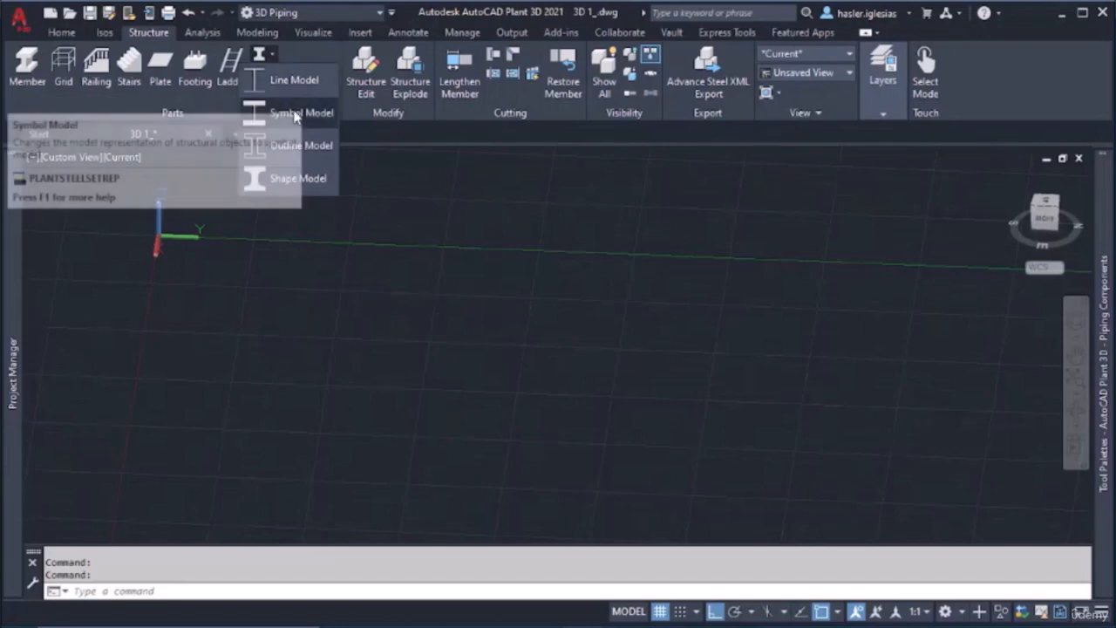
left_click(310, 178)
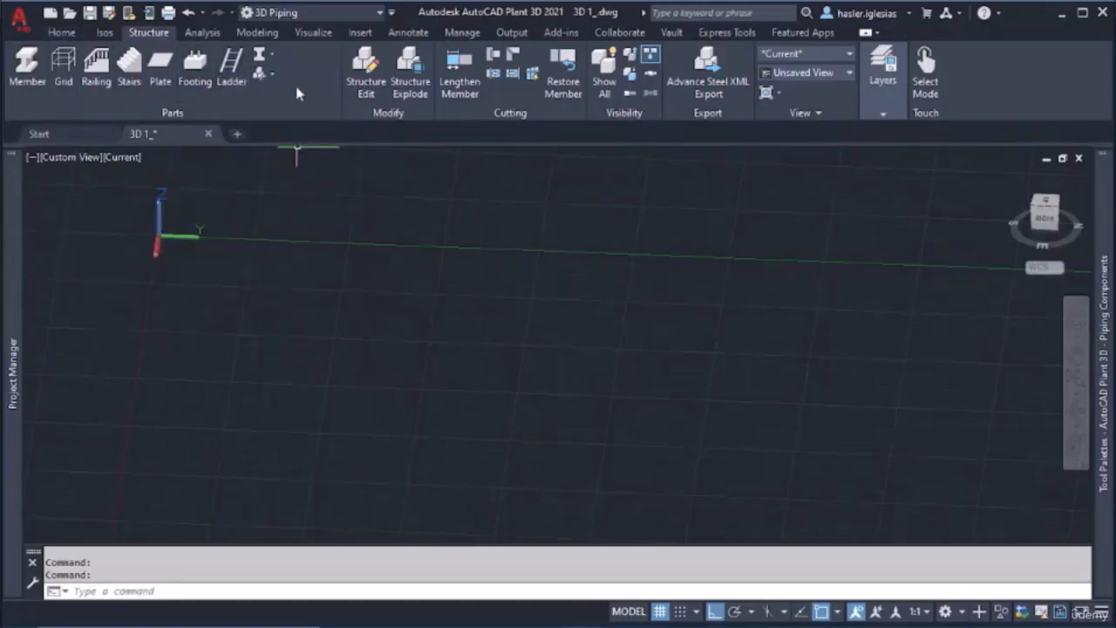
Start a new plate/grate of type Grating with material standard EU Standard 10025 and material code S275JR
left_click(162, 84)
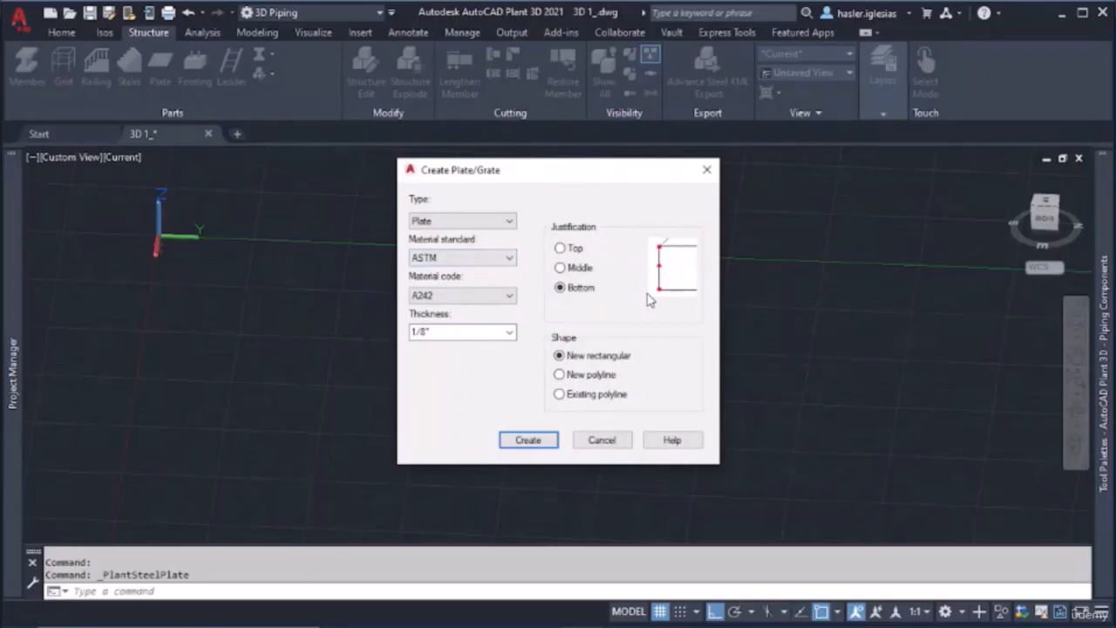
left_click(454, 223)
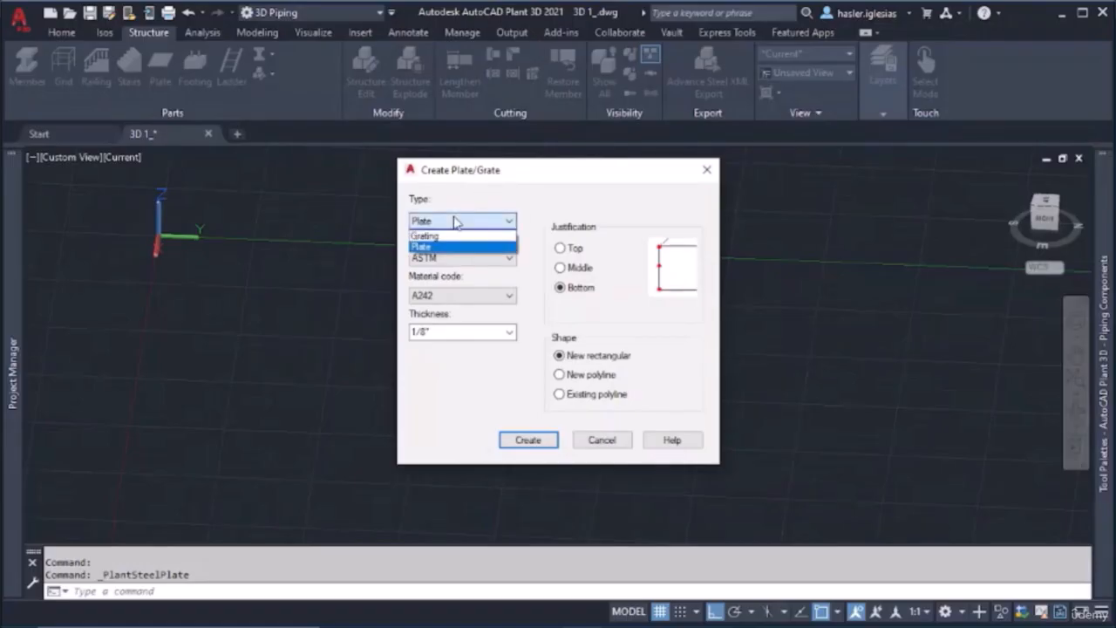
left_click(436, 236)
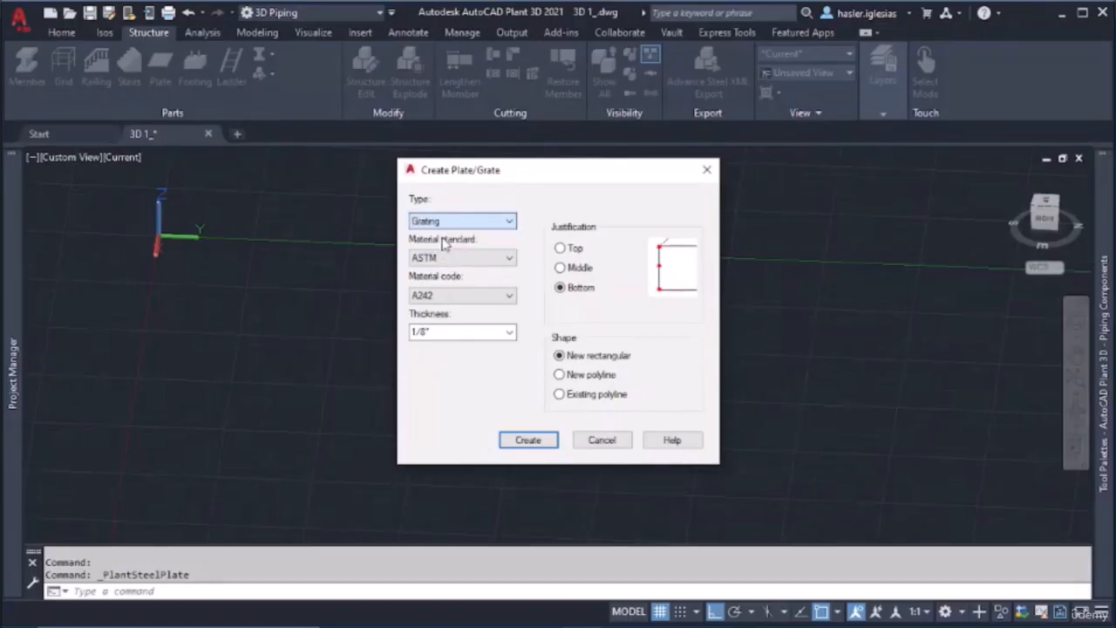
left_click(479, 260)
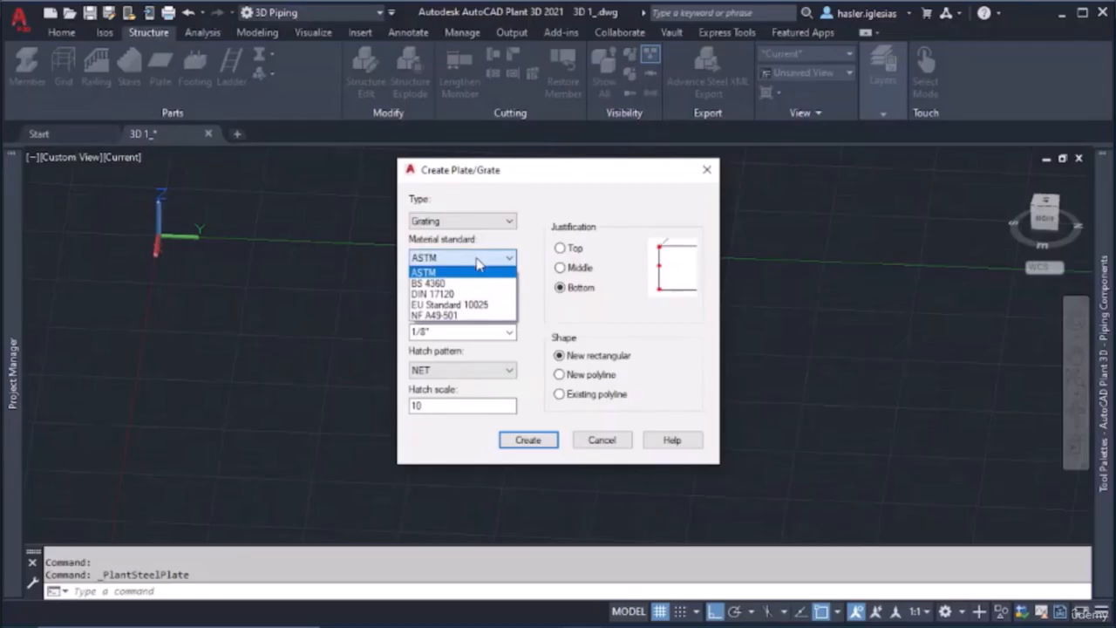
left_click(500, 306)
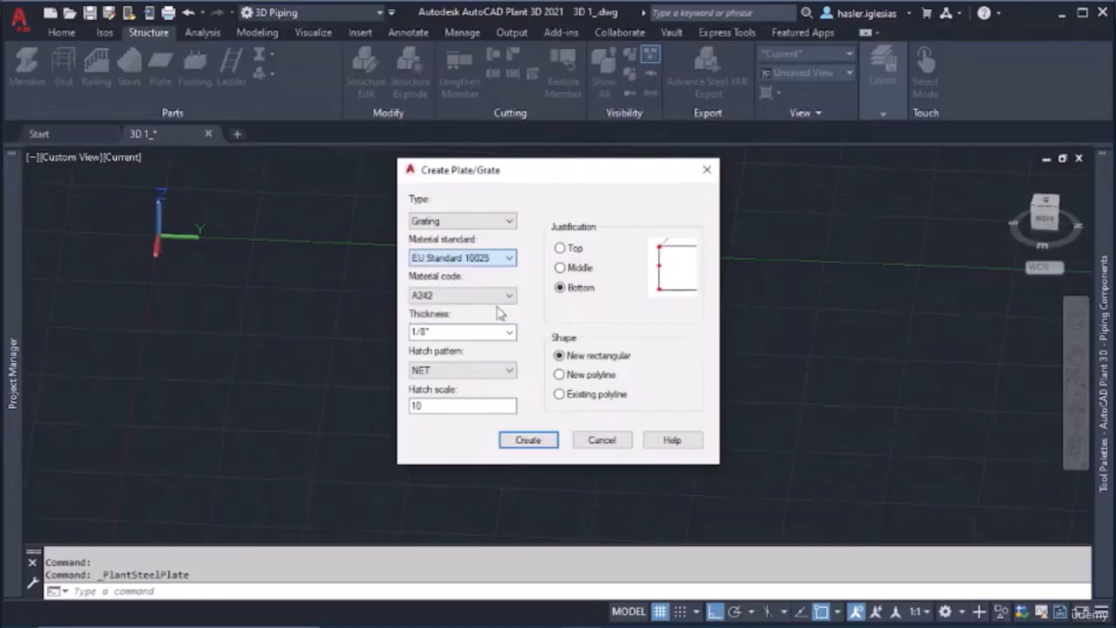
left_click(497, 301)
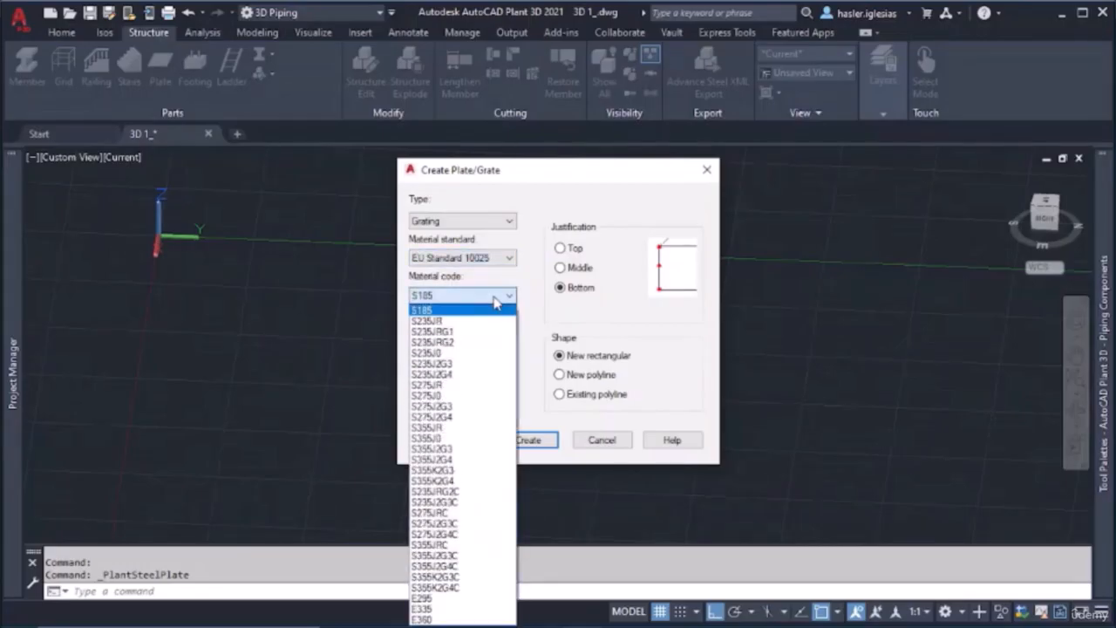
left_click(462, 385)
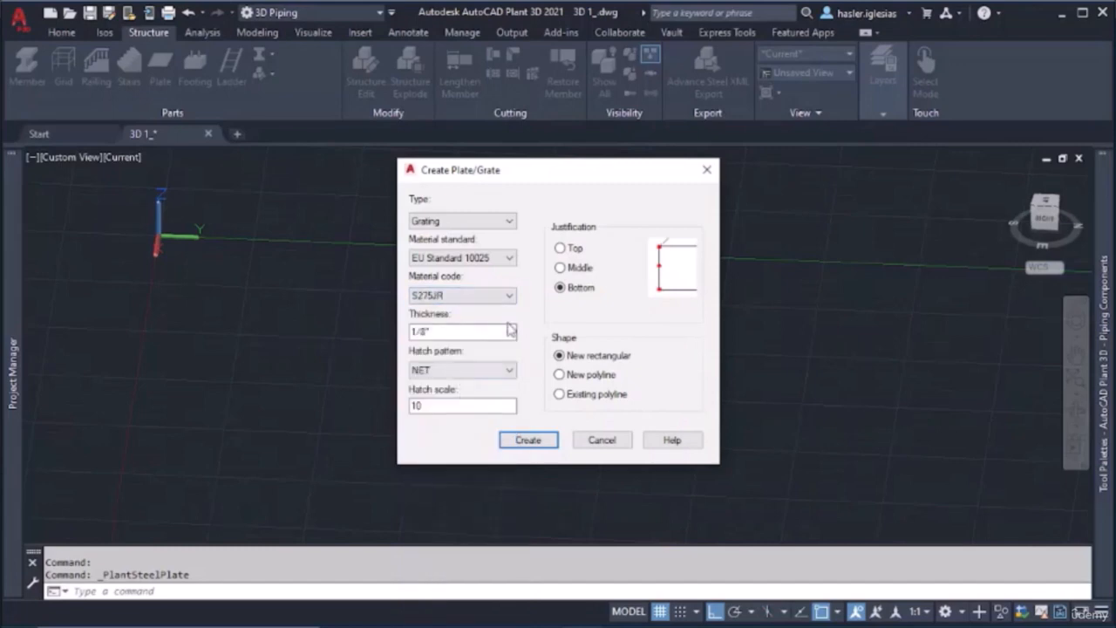
Choose the HONEY hatch pattern for the grating
left_click(509, 371)
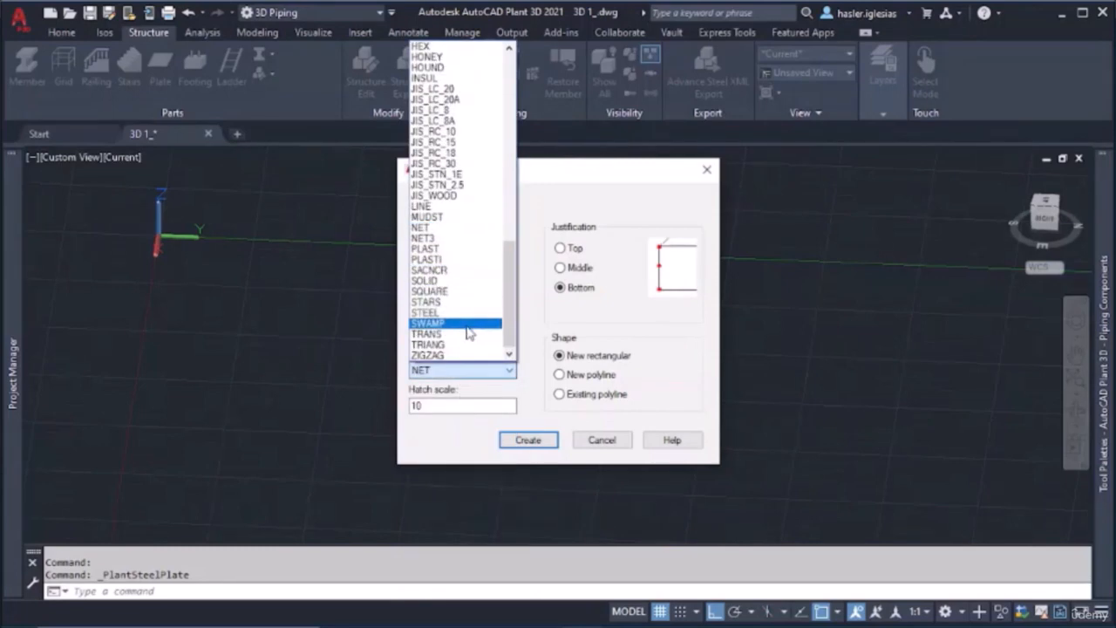
scroll(469, 332, "up", 11)
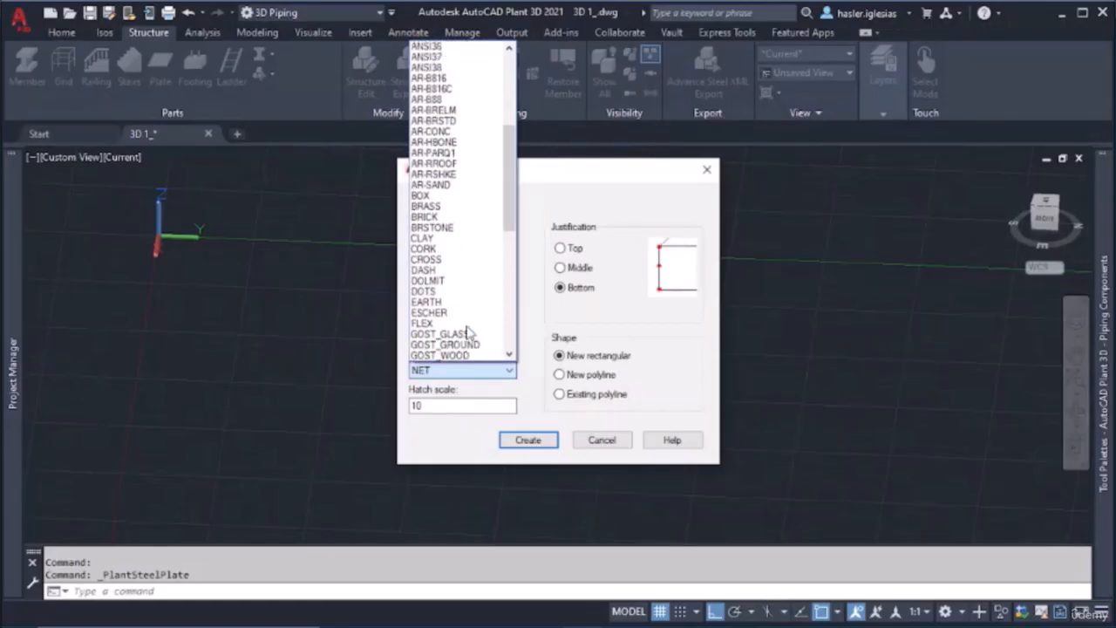
scroll(469, 332, "up", 4)
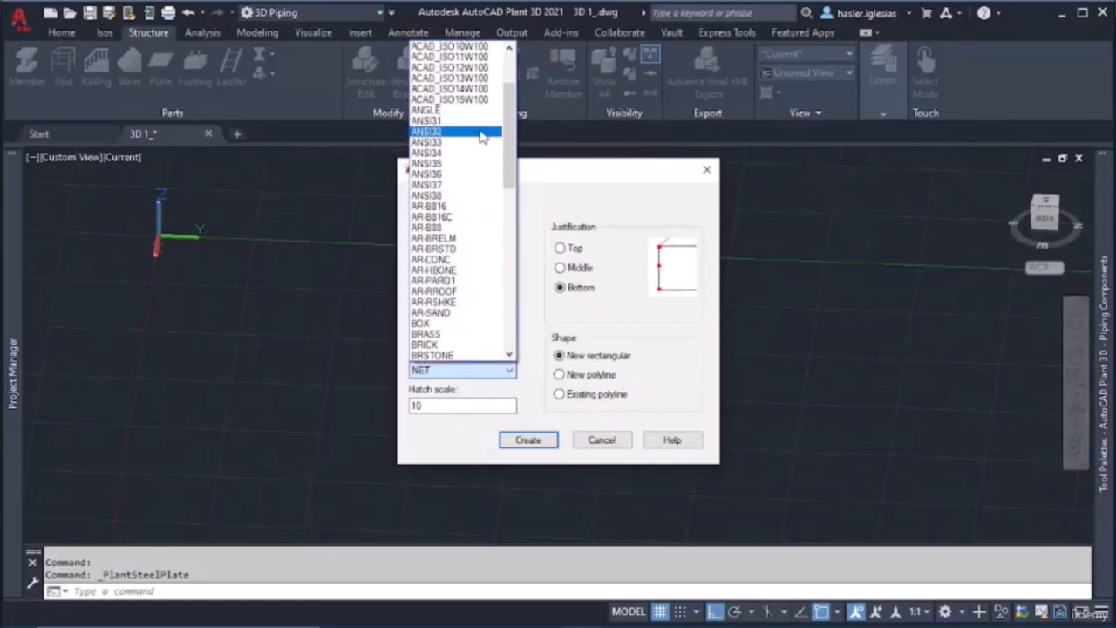
scroll(460, 292, "down", 7)
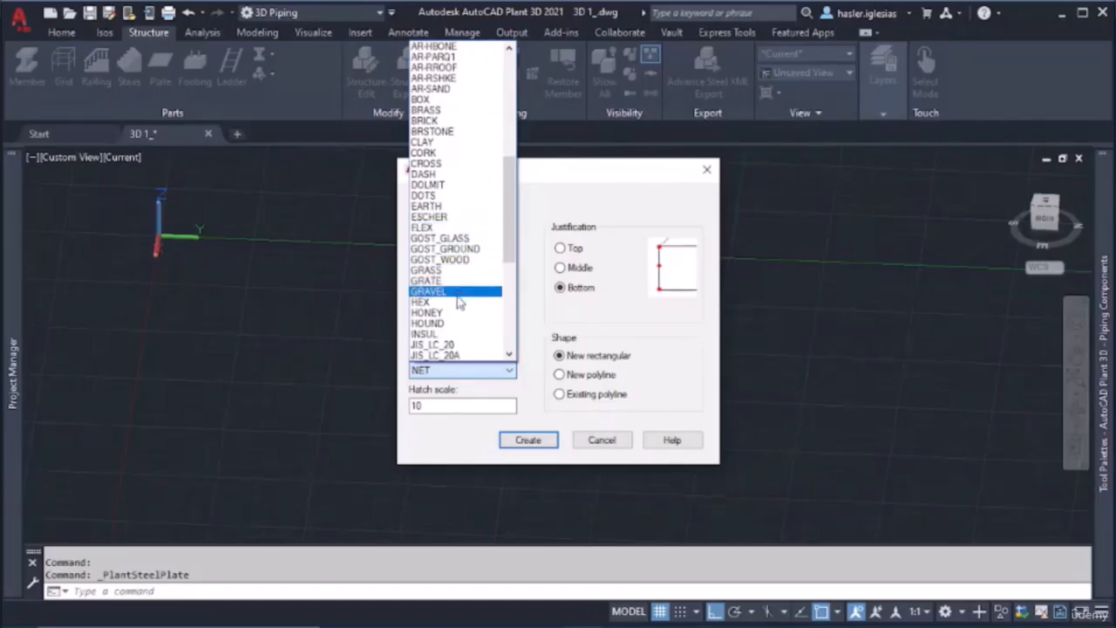
left_click(454, 313)
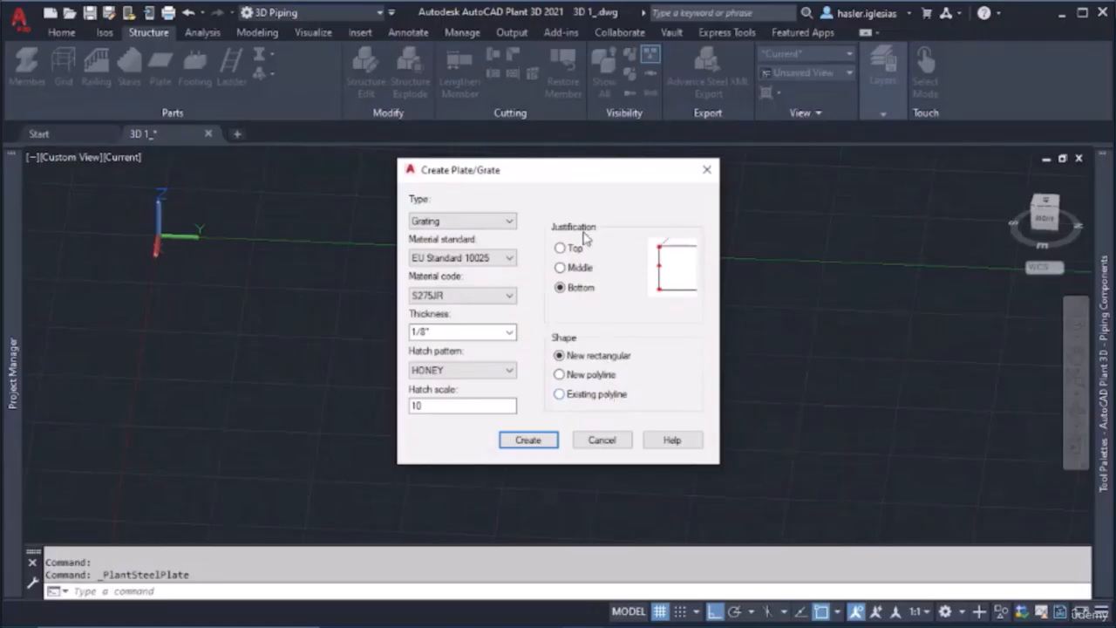
Create the grating as a new rectangle between two freely picked corners beside the origin, just off the Y axis
left_click(528, 439)
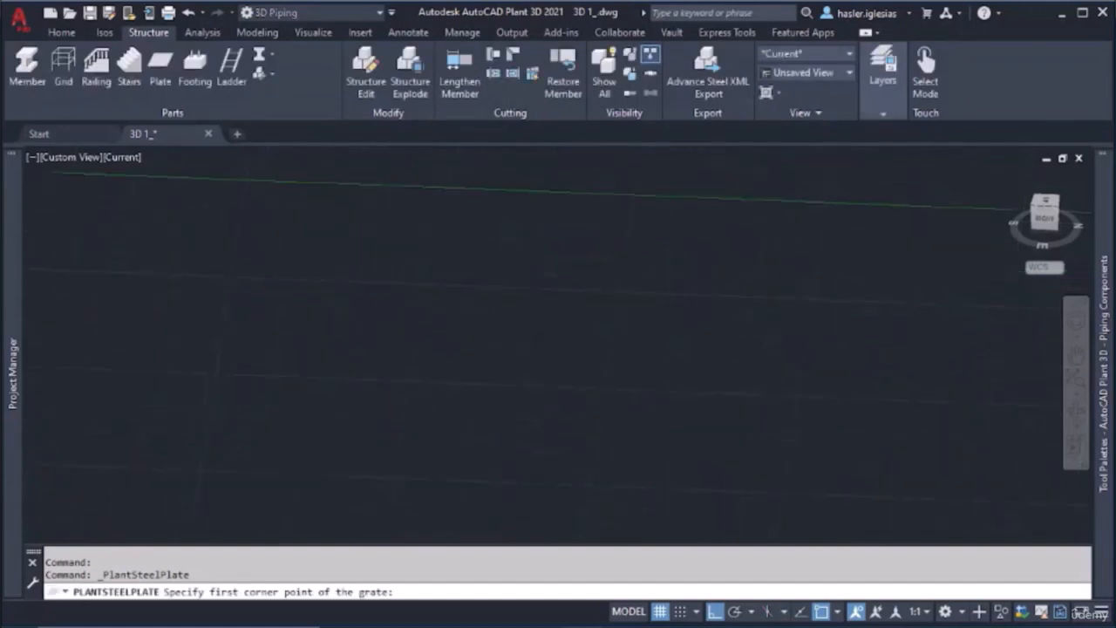
left_click(230, 200)
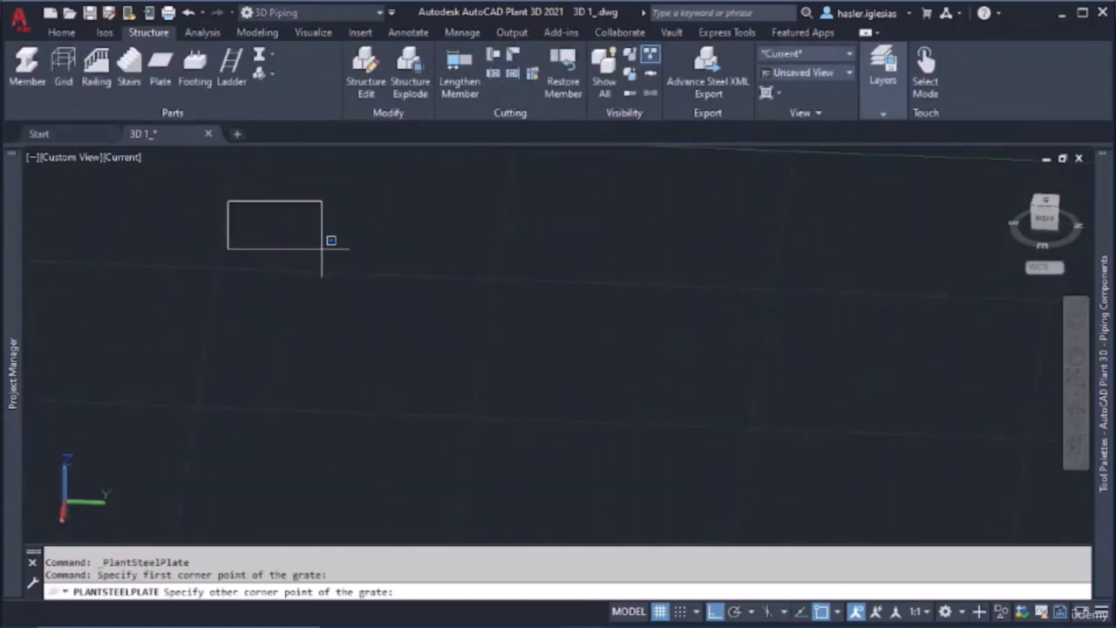
middle_click_drag(339, 242, 501, 309)
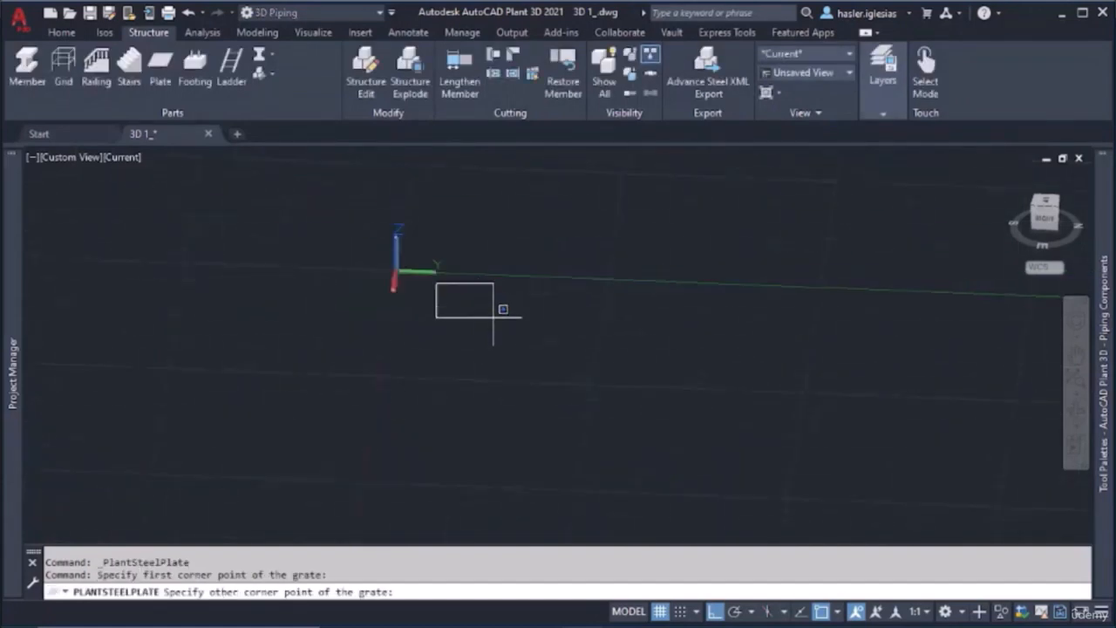
left_click(650, 395)
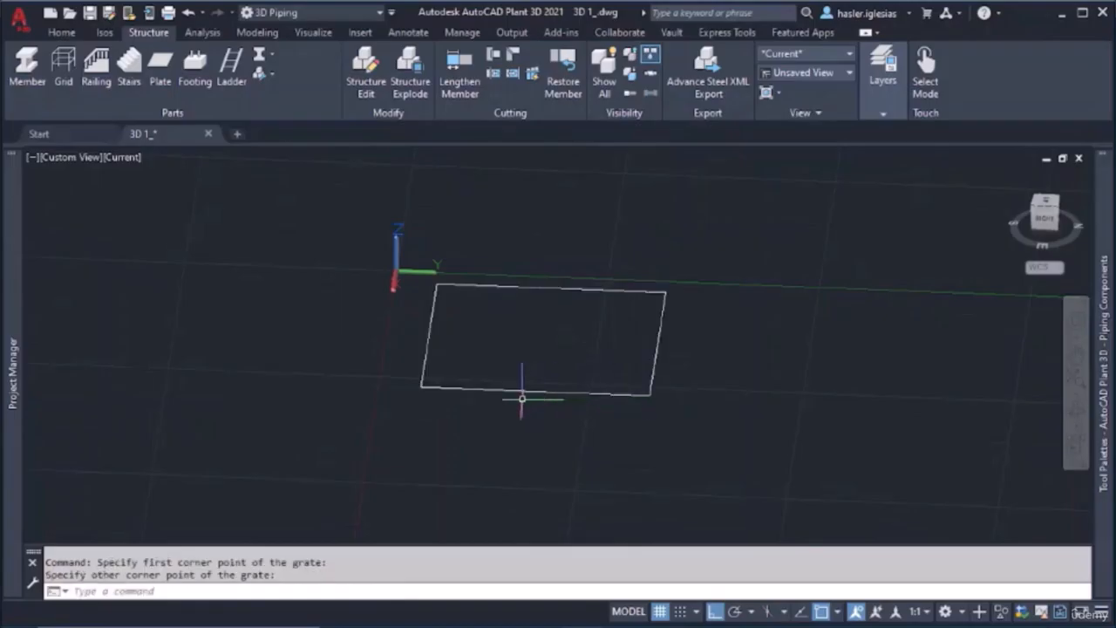
scroll(571, 344, "up", 5)
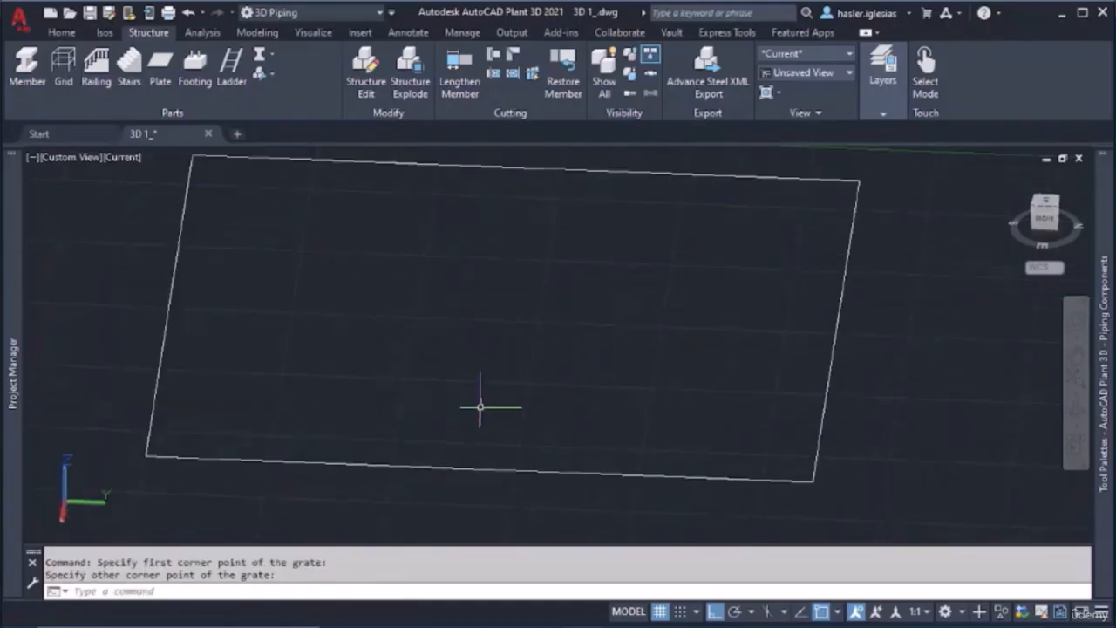
Try the Shaded with edges visual style in the viewport, finally setting it to Realistic
left_click(122, 158)
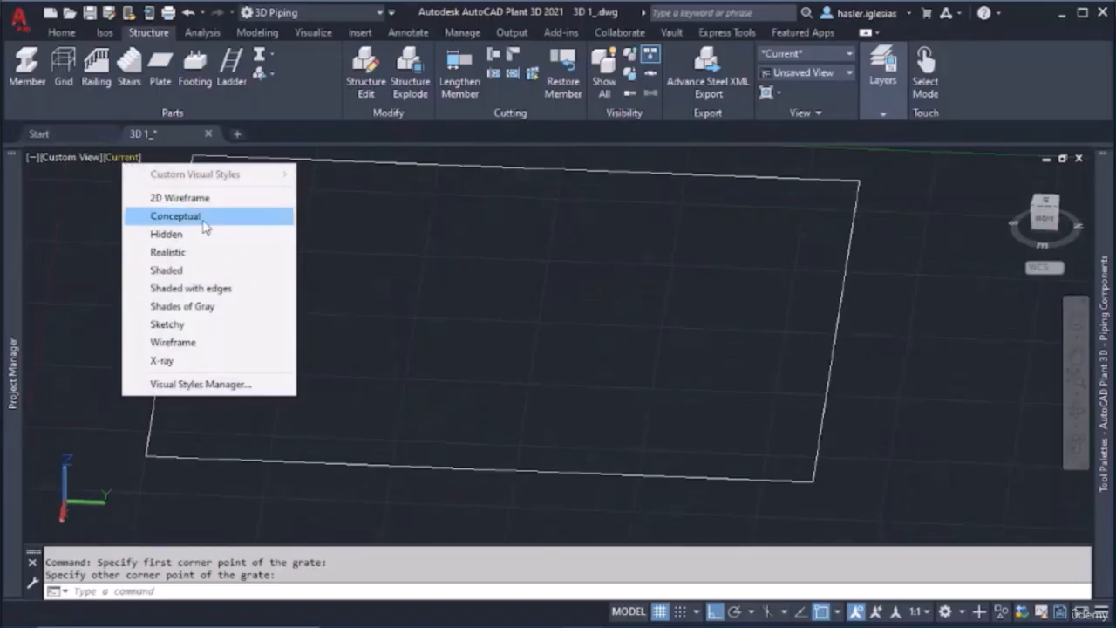
left_click(209, 288)
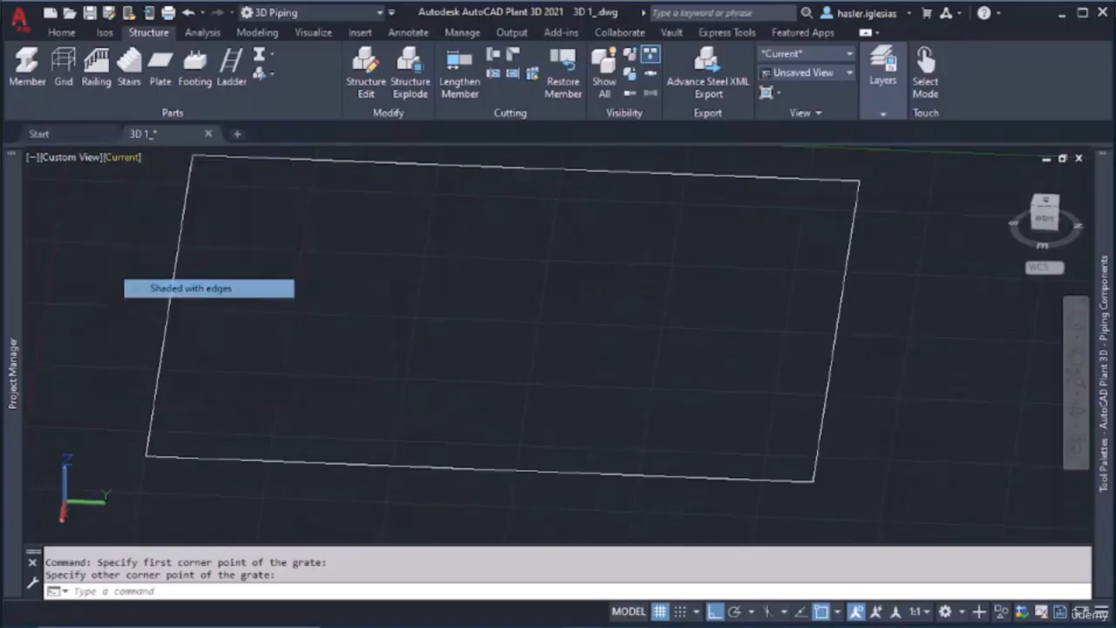
left_click(134, 164)
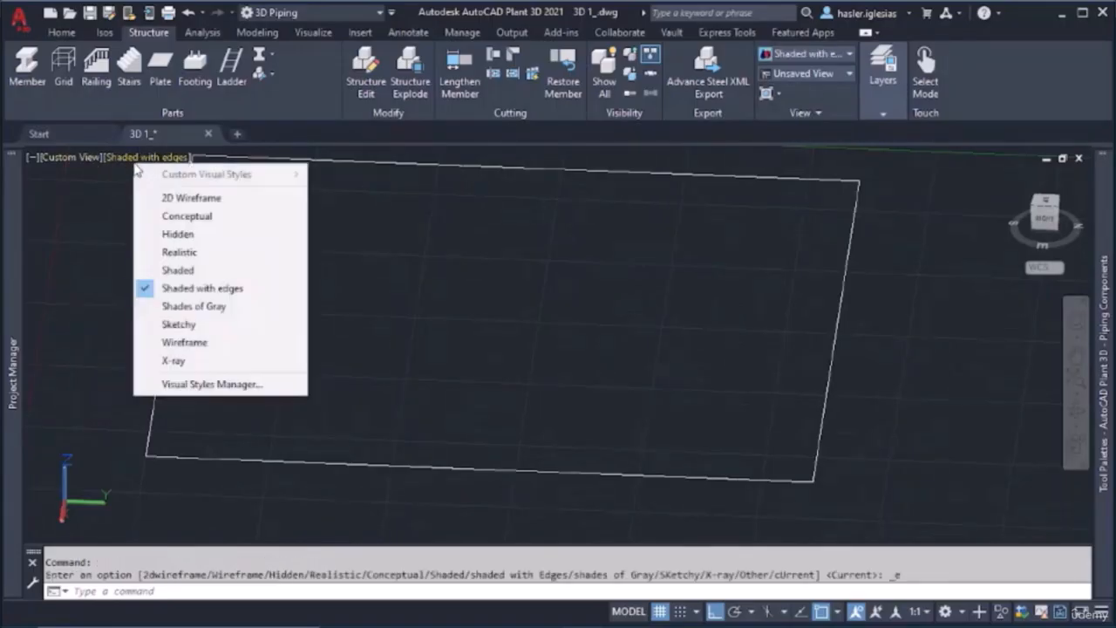
left_click(235, 254)
left_click(284, 249)
left_click(340, 286)
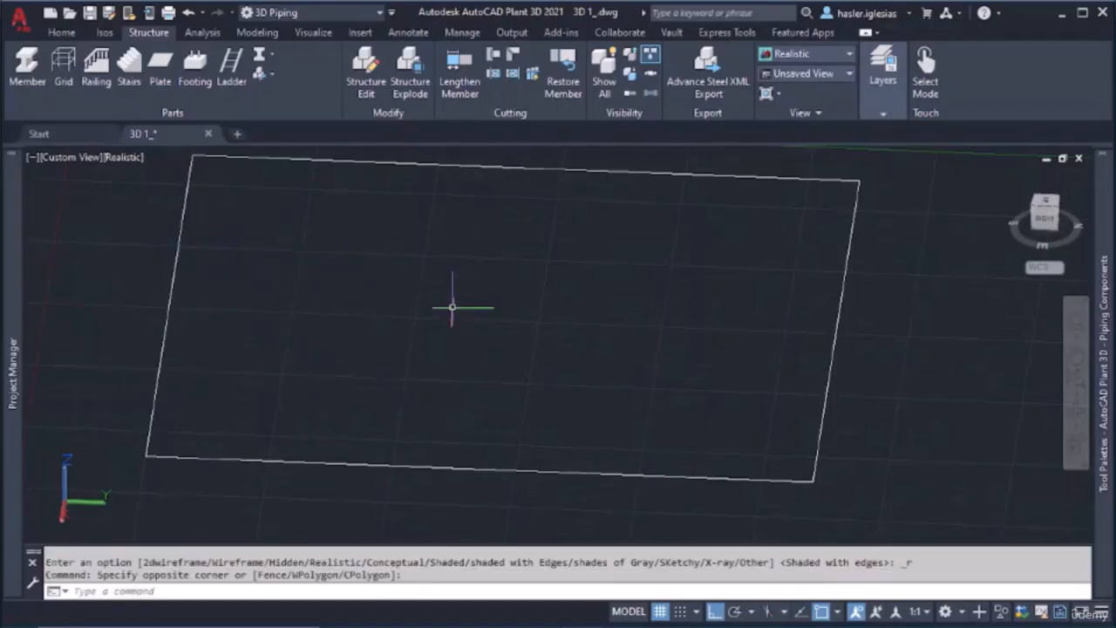
key("Escape")
Delete the rectangular grating from the model
middle_click_drag(442, 334, 349, 322, "shift")
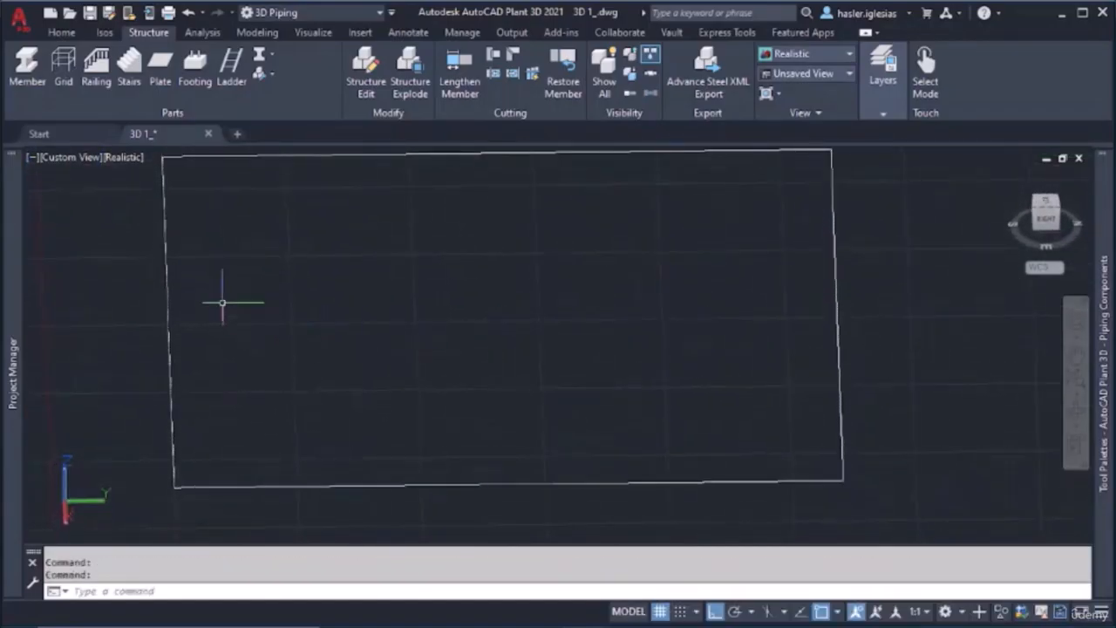
left_click(165, 266)
key("Delete")
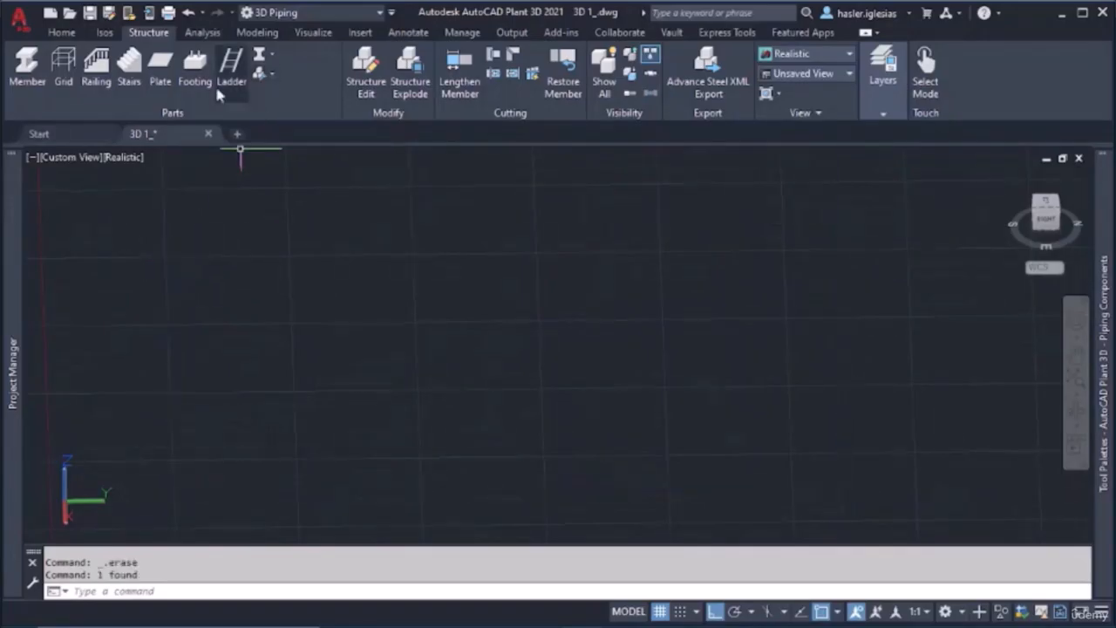
Start a new plate/grate of type Plate and keep ASTM as its material standard
left_click(161, 68)
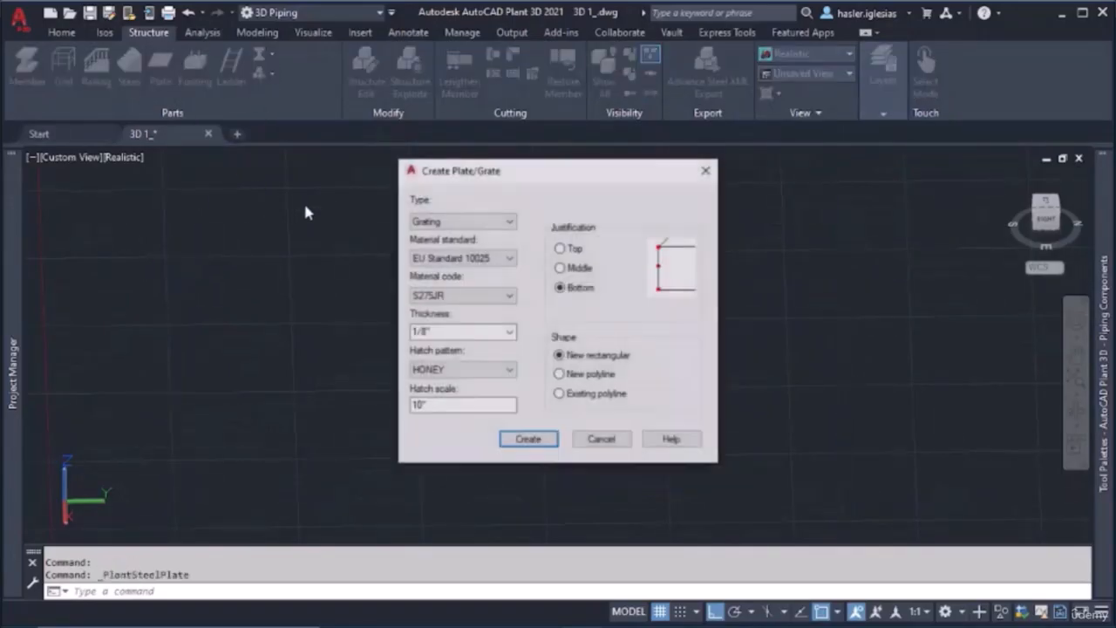
left_click(436, 220)
left_click(441, 233)
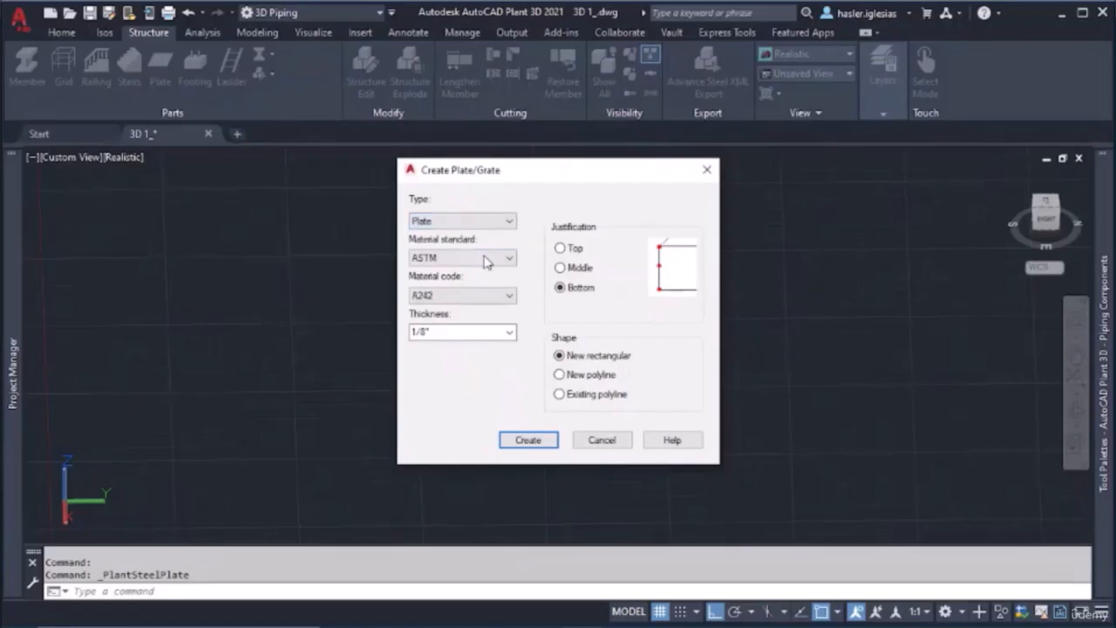
left_click(489, 257)
left_click(475, 267)
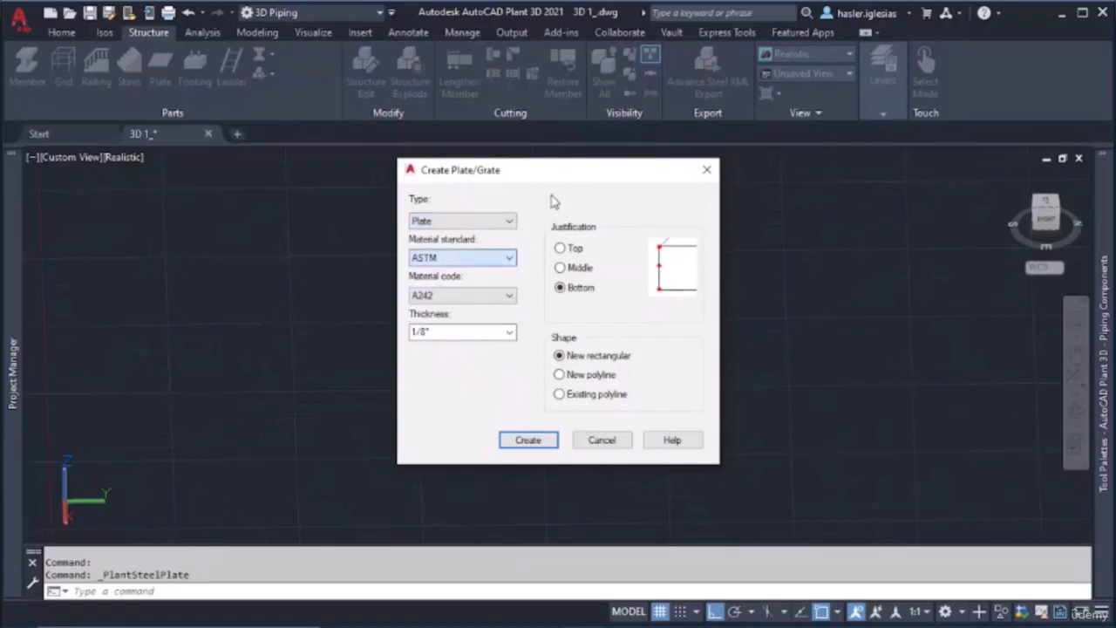
Create the ASTM A242 plate, 1/8" thick with bottom justification, as a new rectangle between two freely picked corners
left_click(529, 440)
left_click(262, 226)
left_click(787, 413)
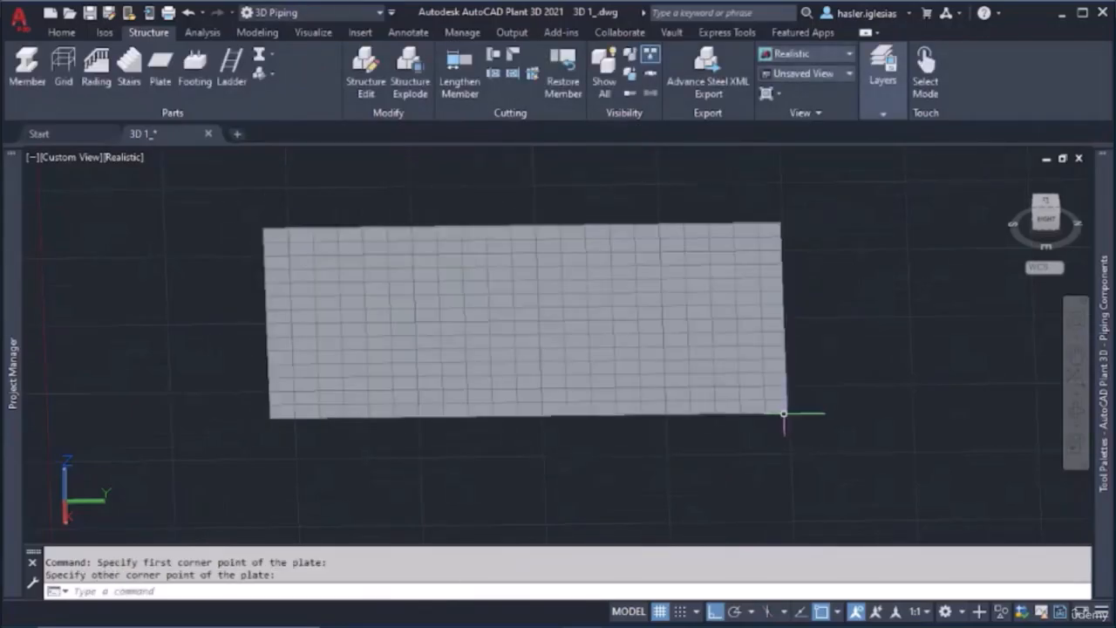
Stretch the plate longer along the Y direction and wider along the X direction from its edge midpoints
middle_click_drag(463, 323, 438, 319, "shift")
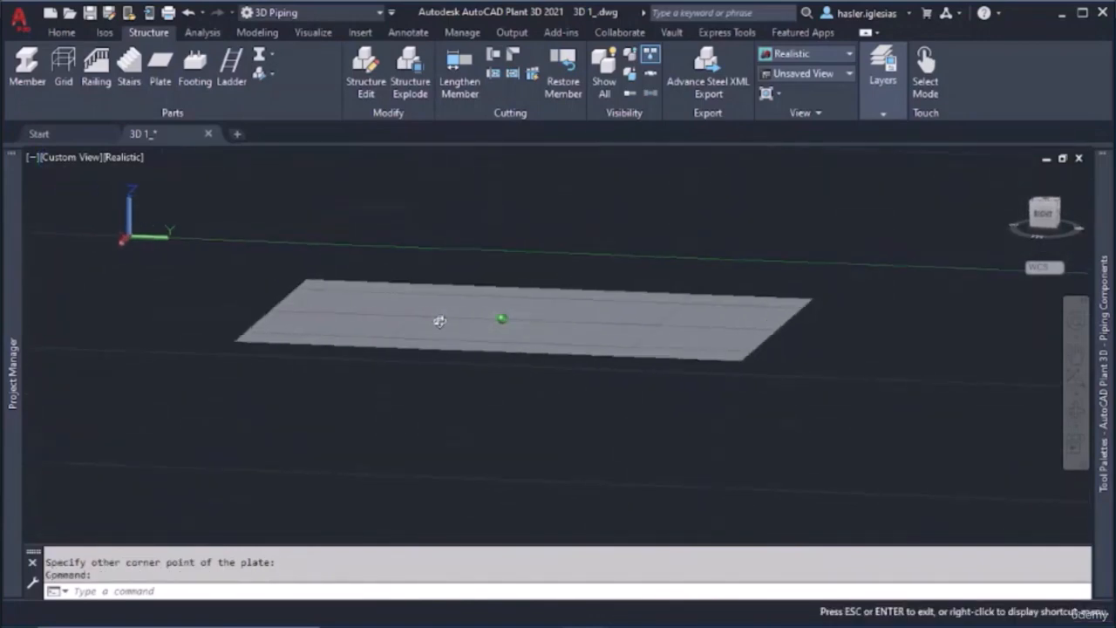
scroll(515, 344, "up", 5)
middle_click_drag(518, 346, 542, 369, "shift")
scroll(513, 363, "down", 5)
left_click(541, 369)
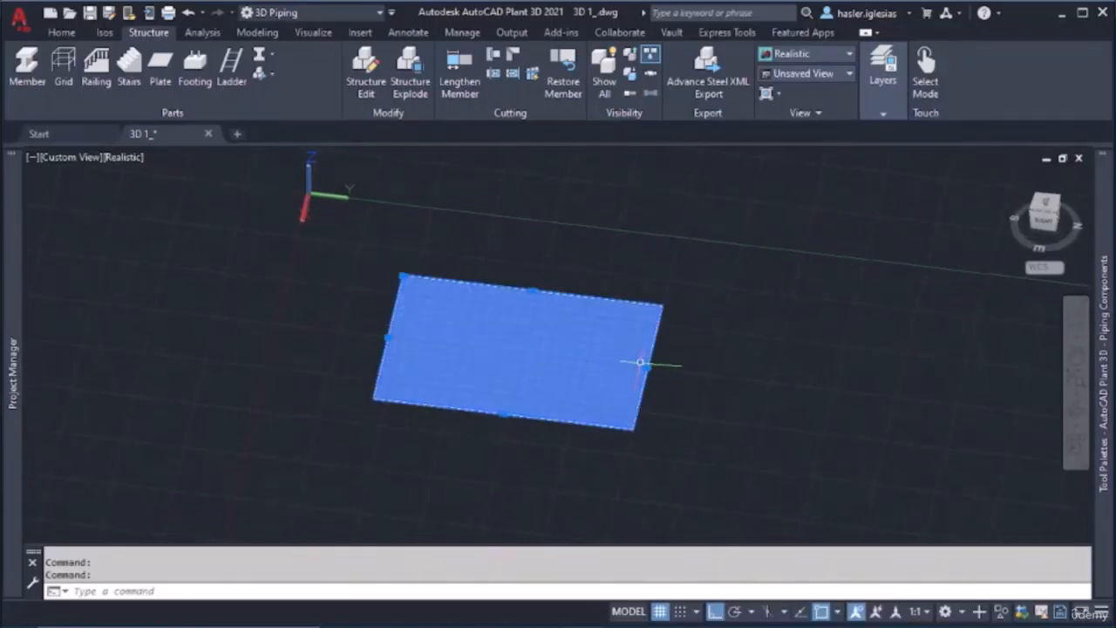
left_click(646, 367)
left_click(778, 381)
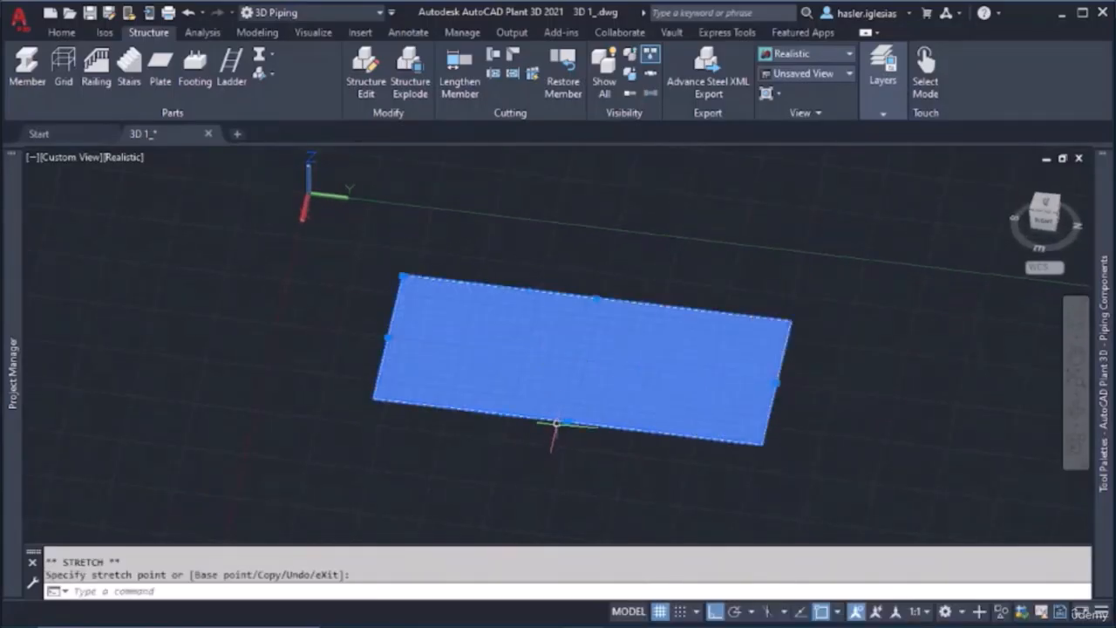
left_click(567, 423)
left_click(545, 523)
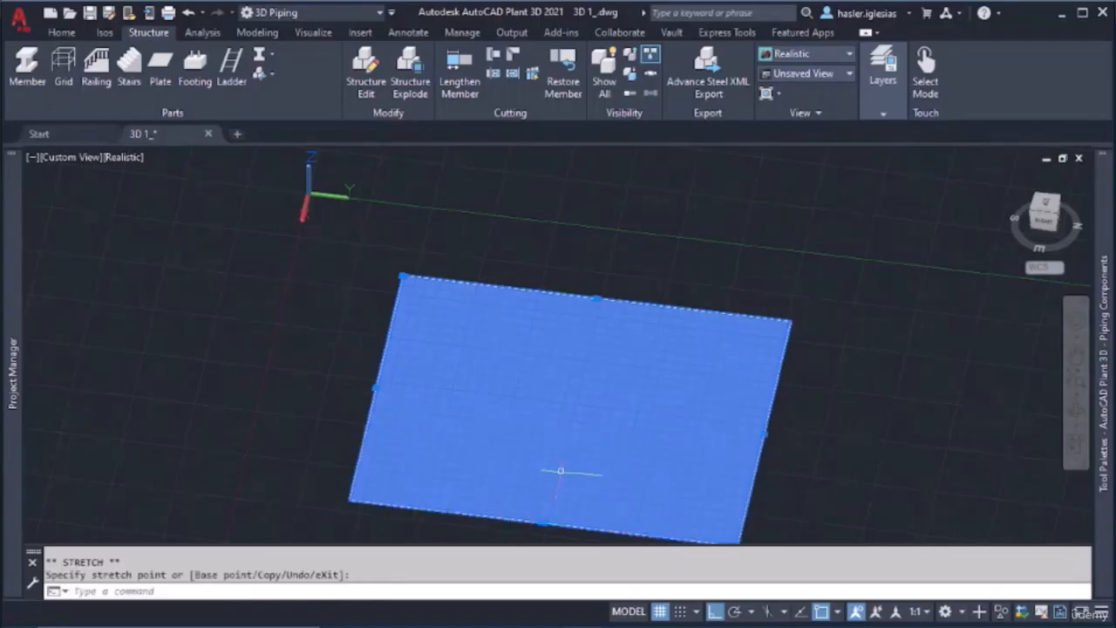
key("Escape")
Inspect the enlarged plate's surface and edges from low and raised viewing angles
middle_click_drag(579, 396, 465, 407, "shift")
scroll(602, 397, "up", 4)
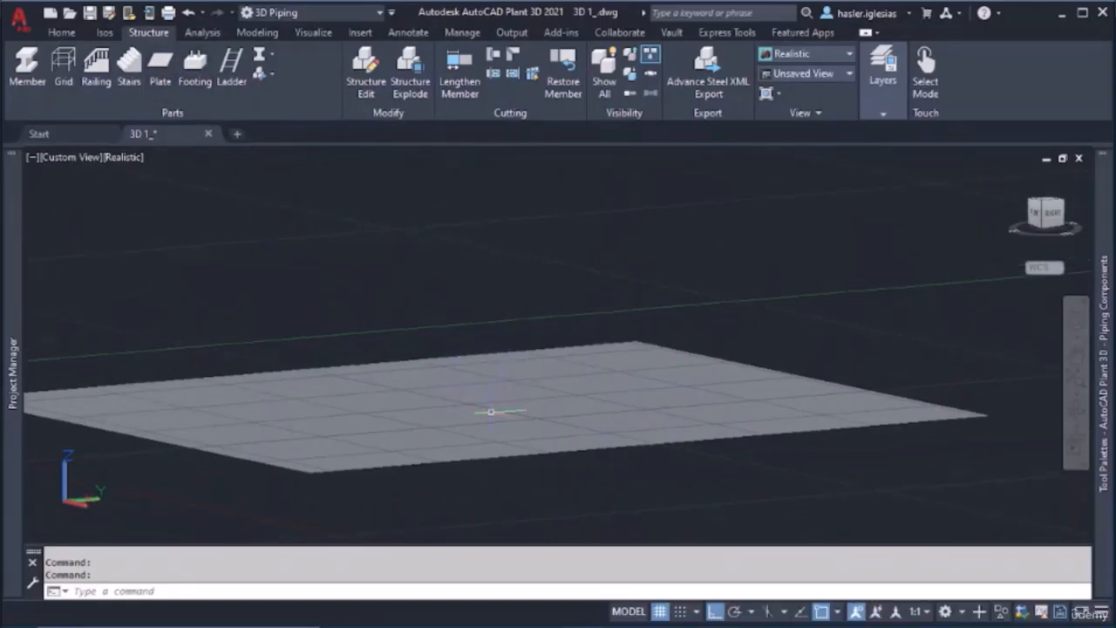
scroll(449, 398, "down", 1)
scroll(419, 396, "up", 3)
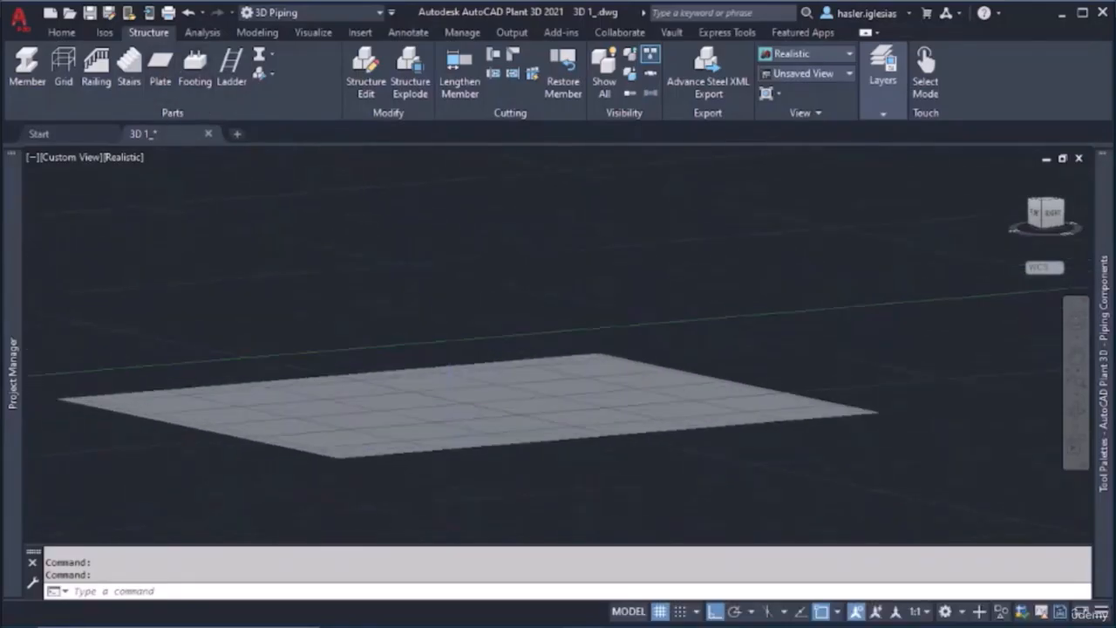
middle_click_drag(376, 395, 505, 387)
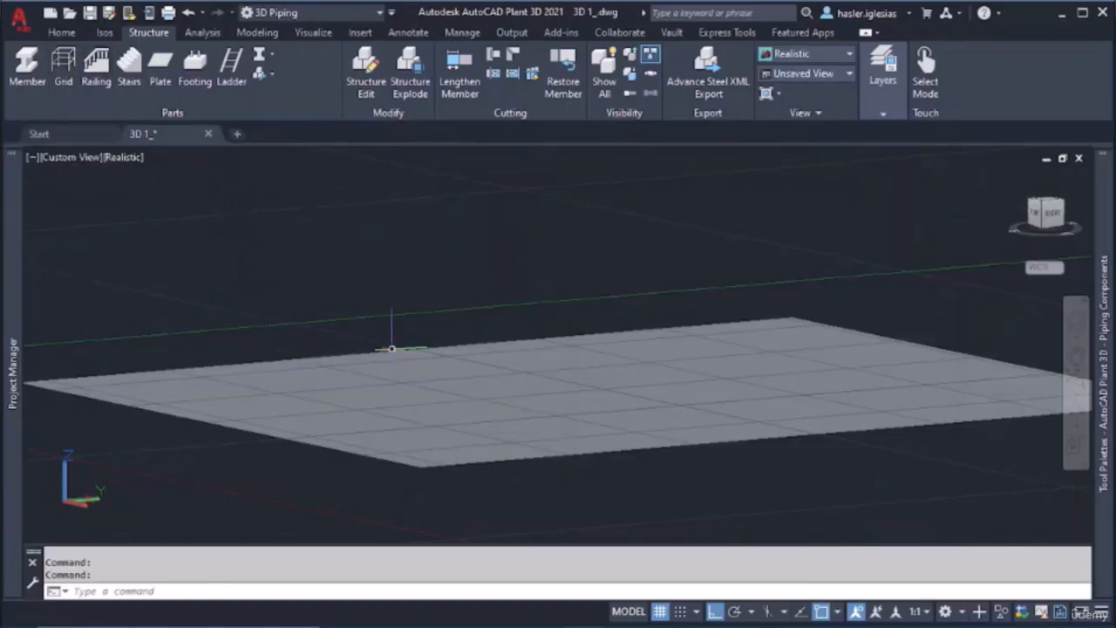
mouse_move(399, 336)
middle_mouse_down("shift")
mouse_move(399, 374)
mouse_move(401, 353)
middle_mouse_up("shift")
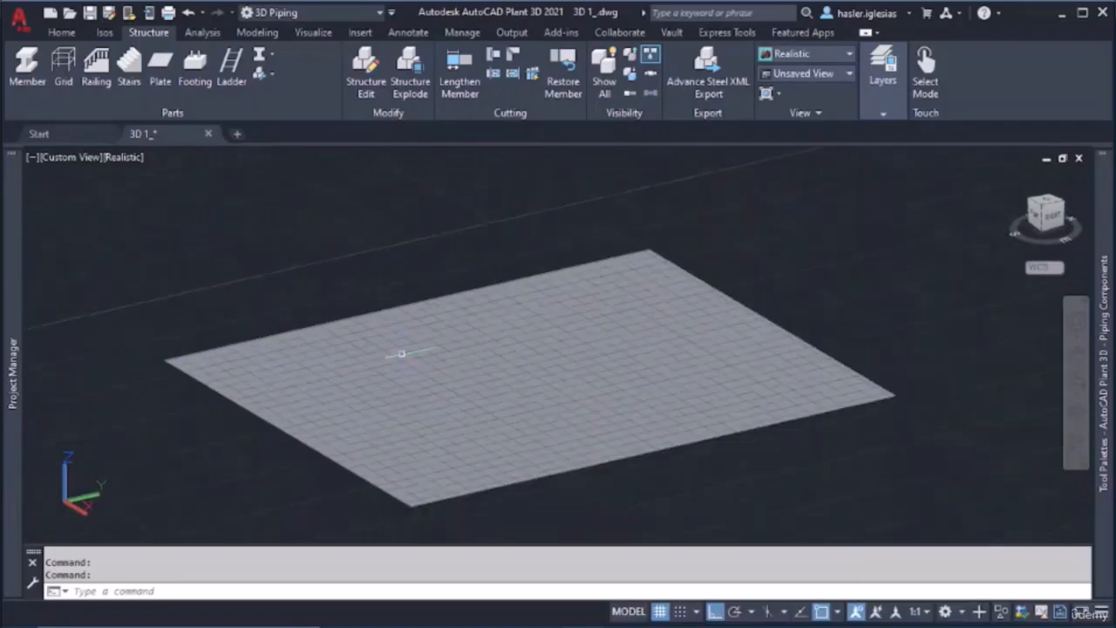
middle_click_drag(476, 340, 423, 282, "shift")
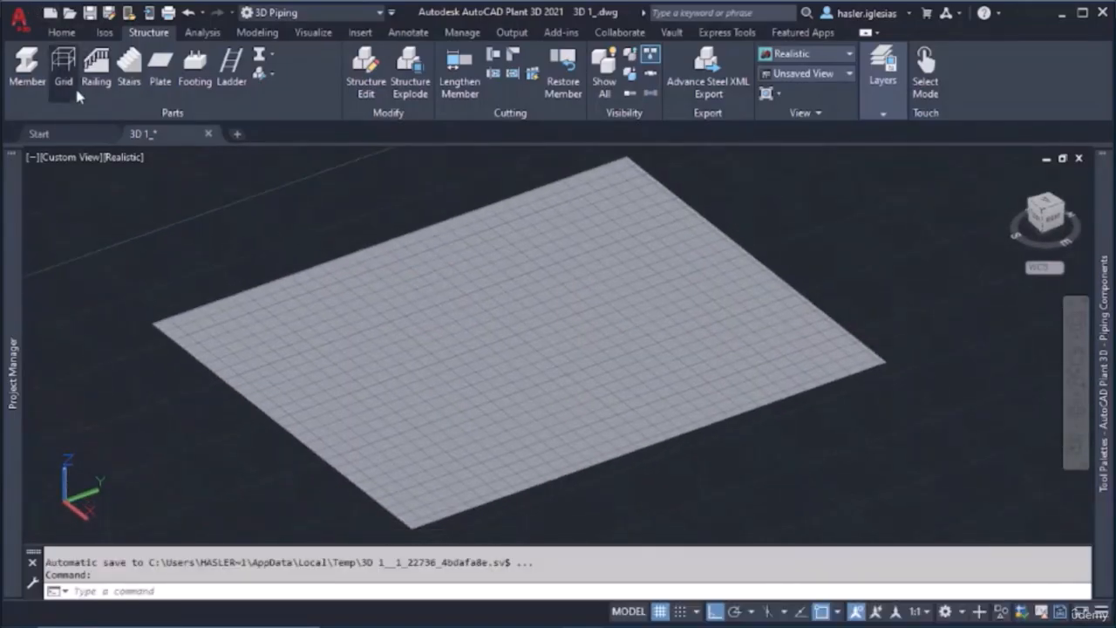
Start a new structural grid named Test and clear its default axis values
left_click(76, 94)
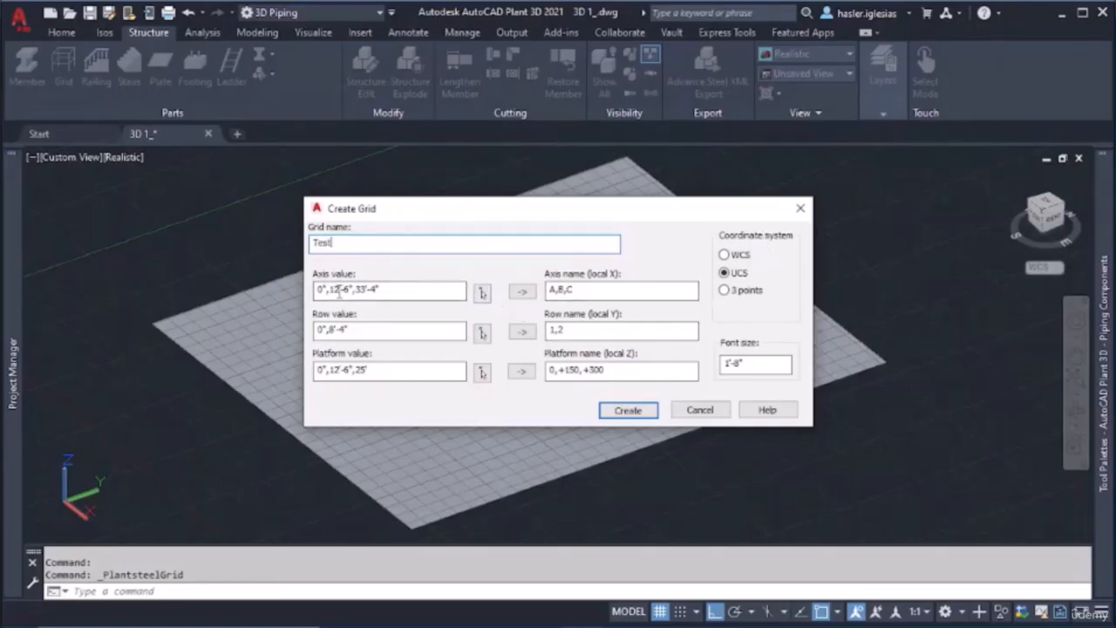
left_click_drag(397, 293, 291, 277)
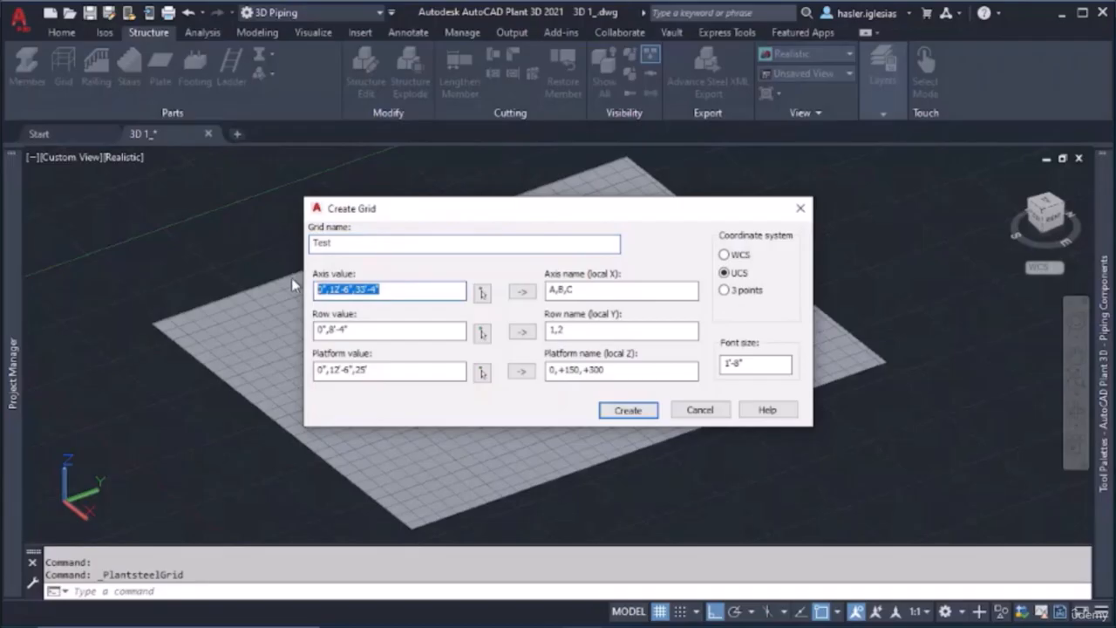
key("BackSpace")
left_click(482, 293)
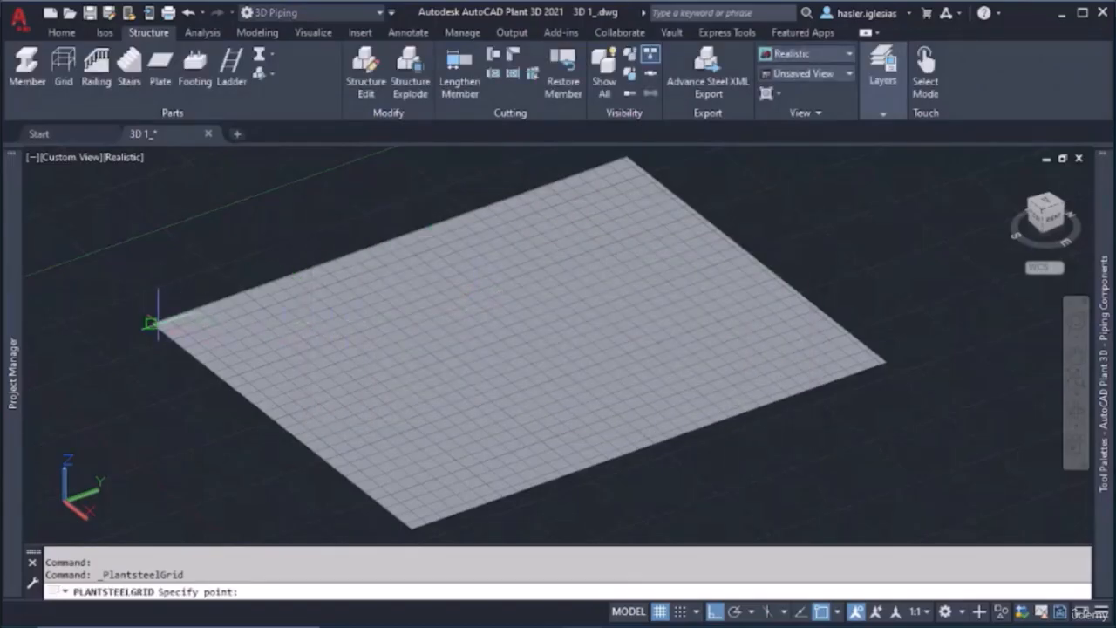
key("Escape")
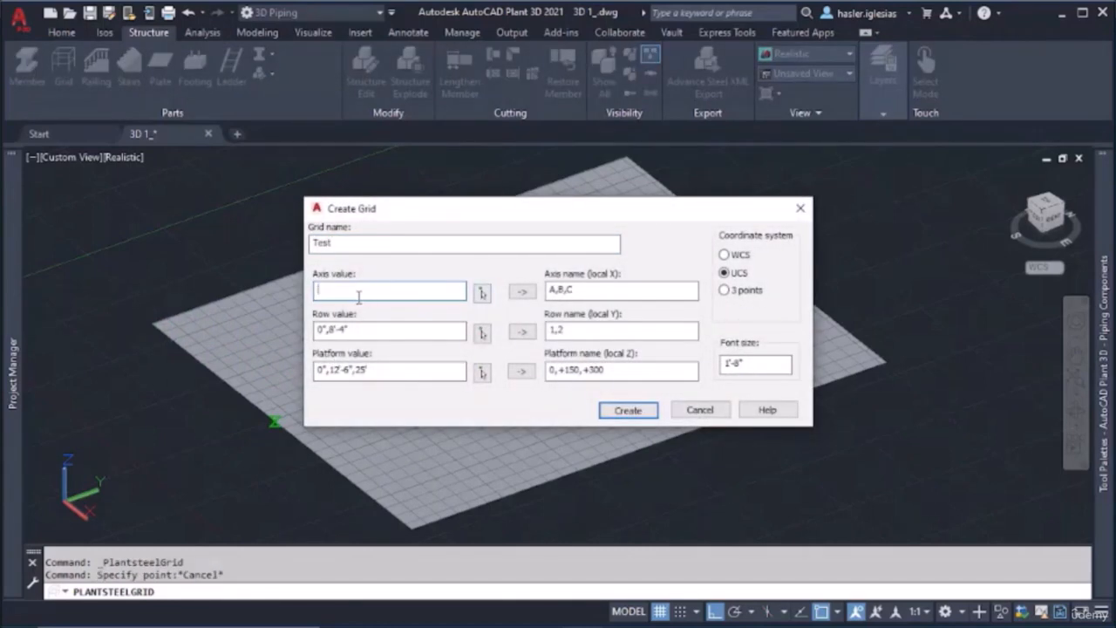
Pick the grid's axis points along the plate edge parallel to the Y axis and generate the axis names A to F
left_click(483, 294)
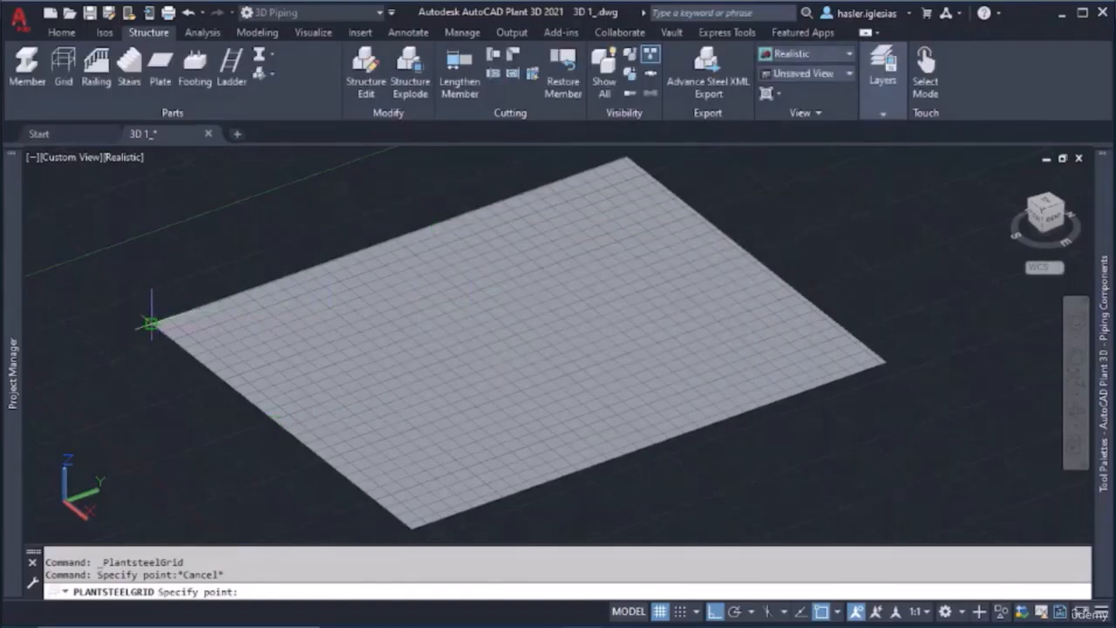
left_click(152, 324)
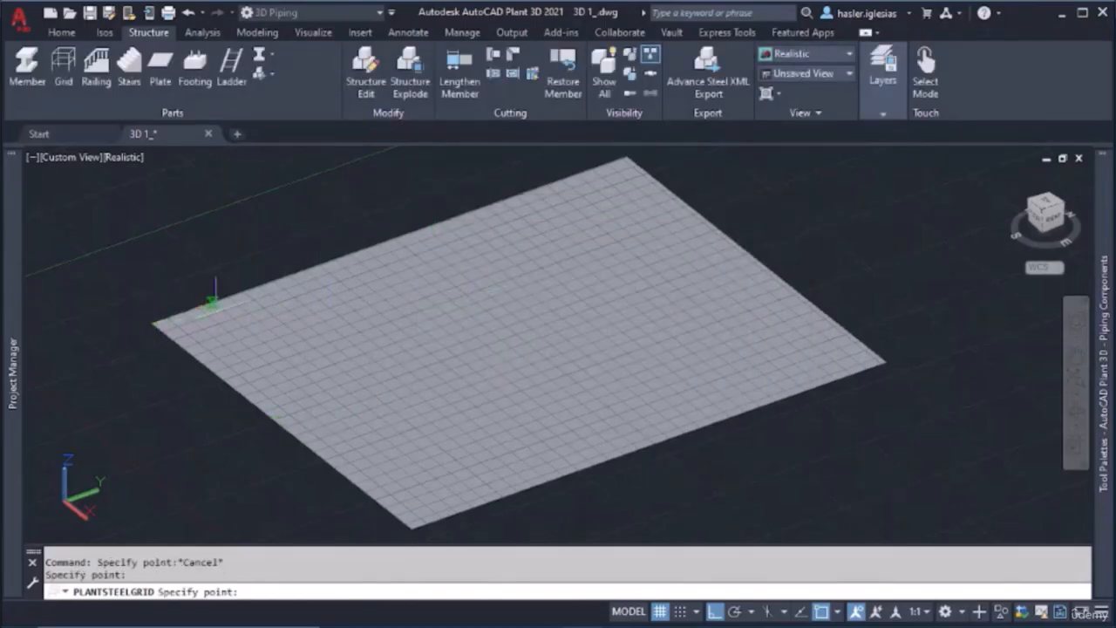
left_click(274, 279)
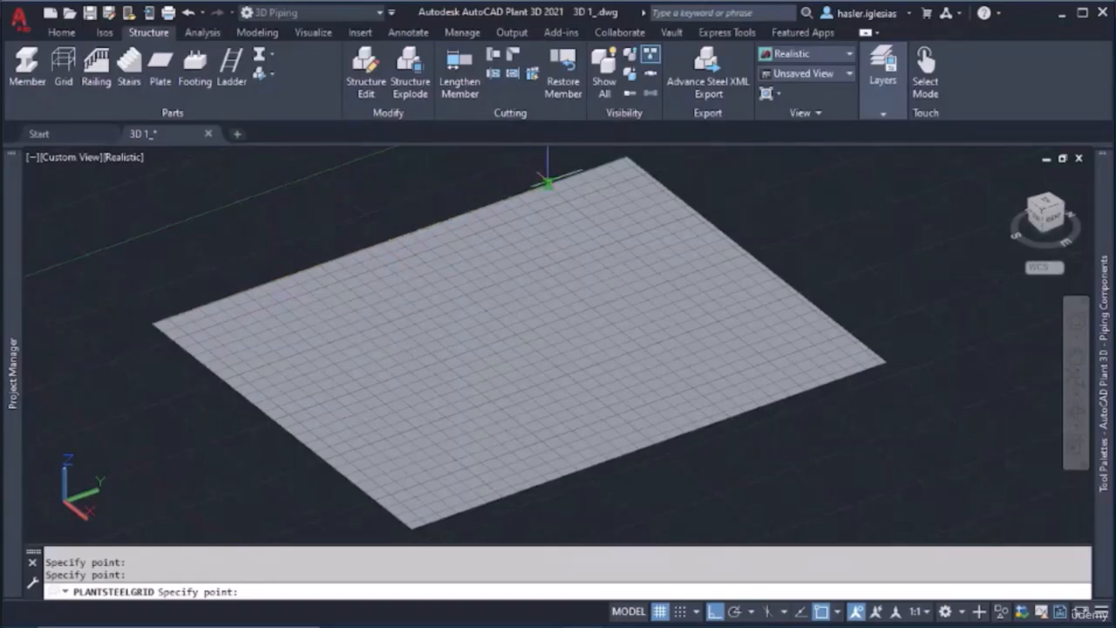
left_click(637, 166)
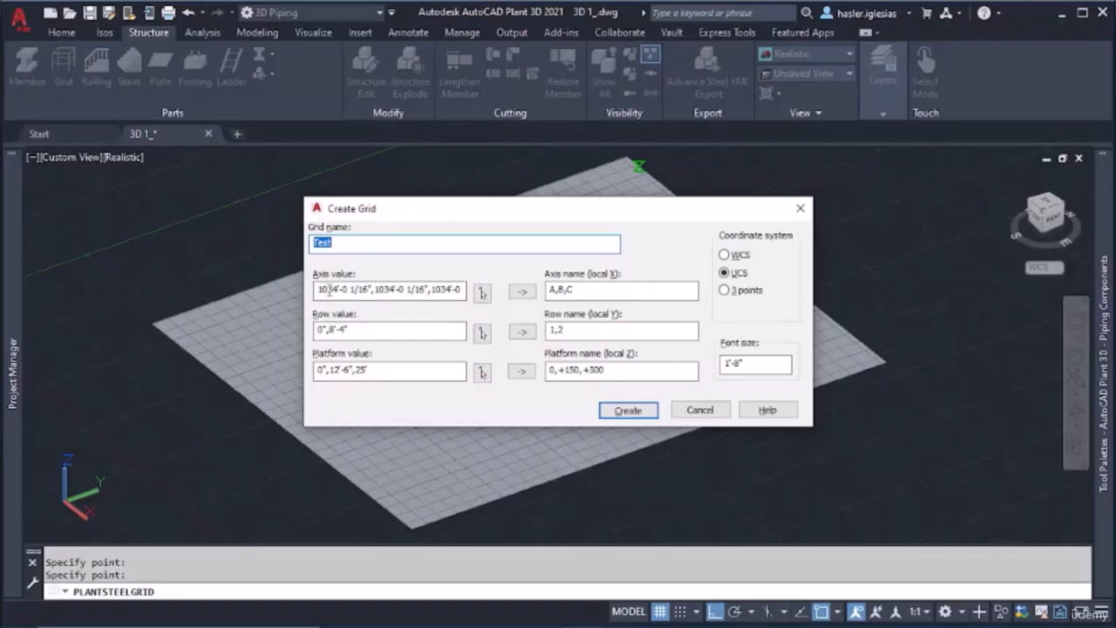
left_click_drag(350, 289, 373, 292)
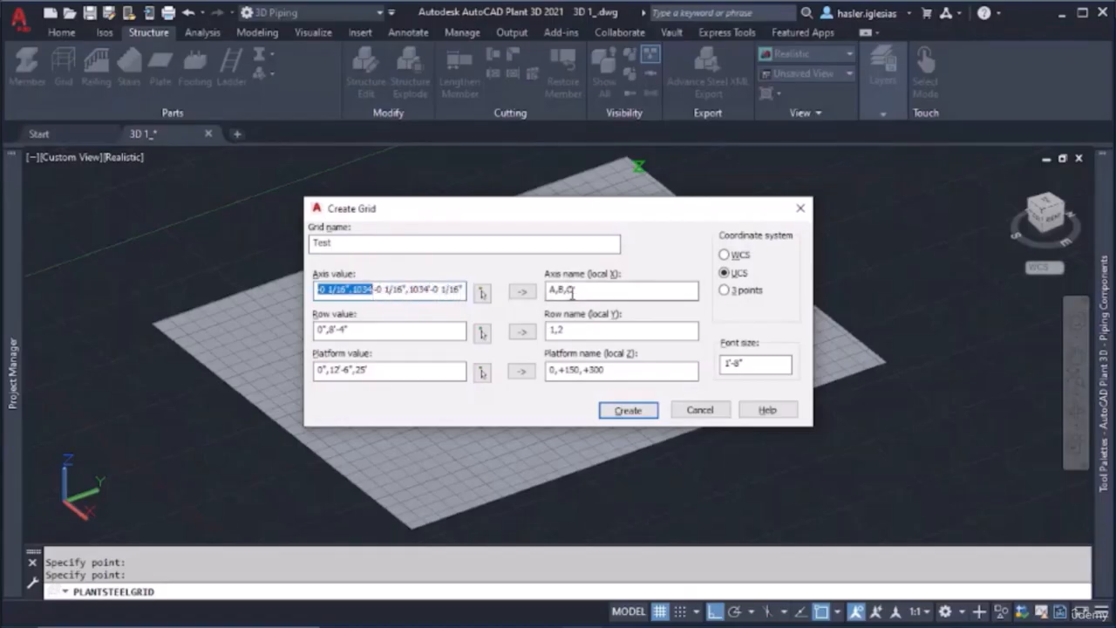
left_click(523, 293)
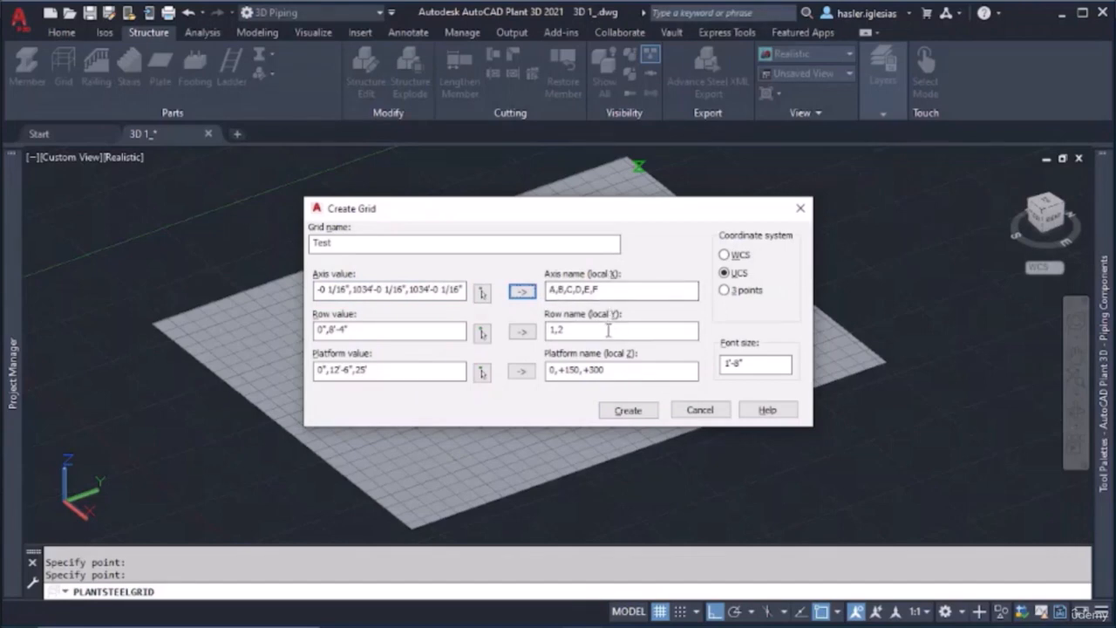
Pick the grid's row points along the adjacent plate edge in the X direction and generate the row names 1 to 6
left_click(485, 335)
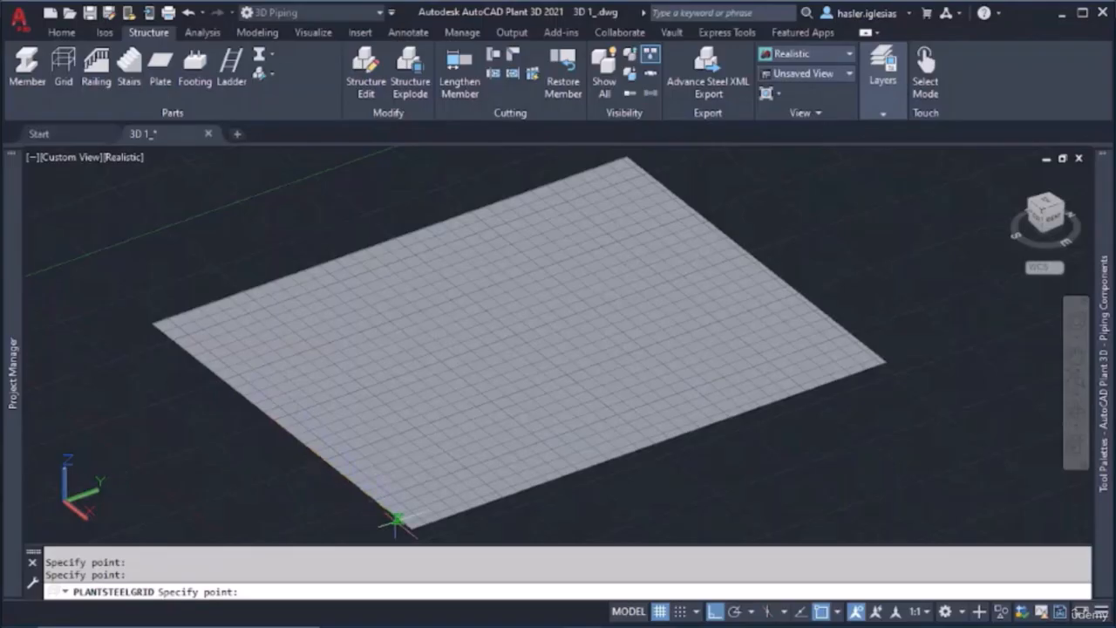
left_click(412, 530)
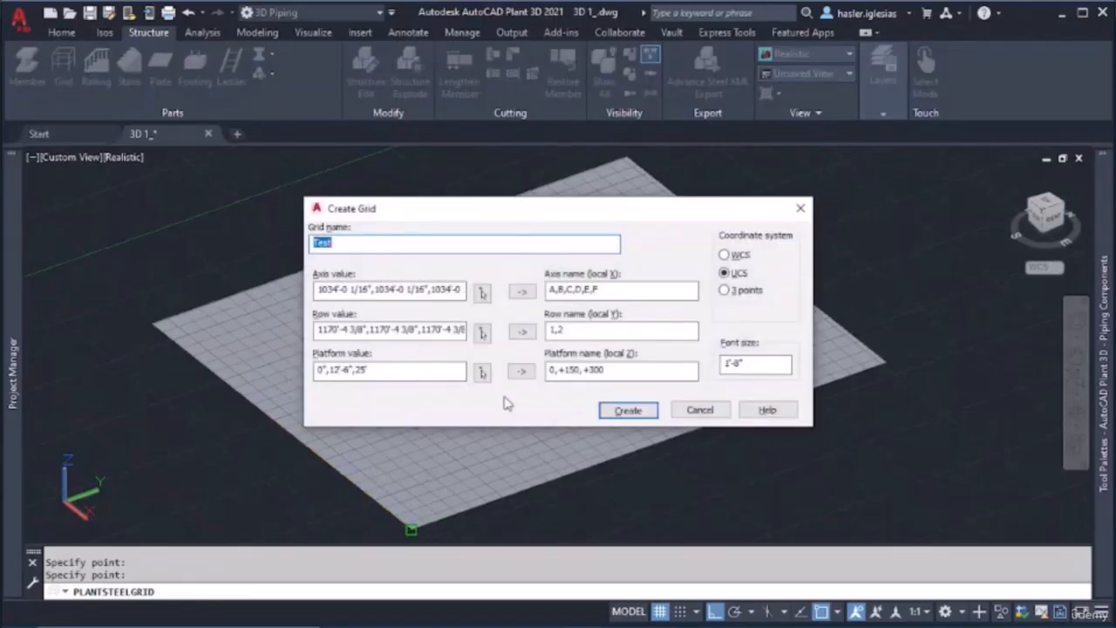
left_click(524, 332)
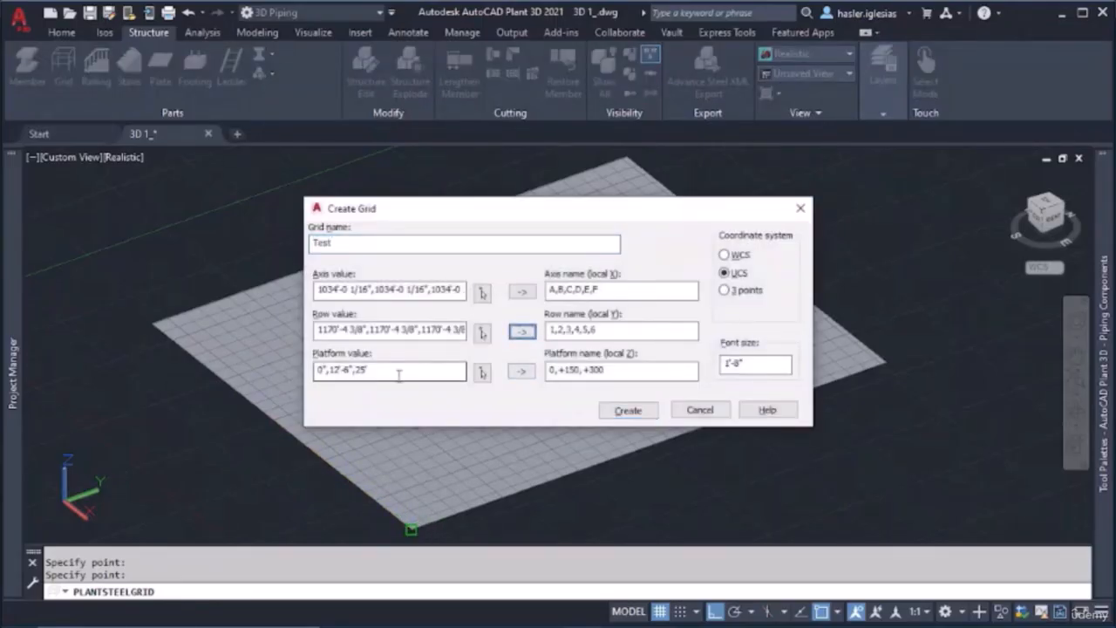
Pick platform levels straight above the plate's corner, starting 0", about 446', 769' and 1127', generate their names and create the grid
left_click(483, 373)
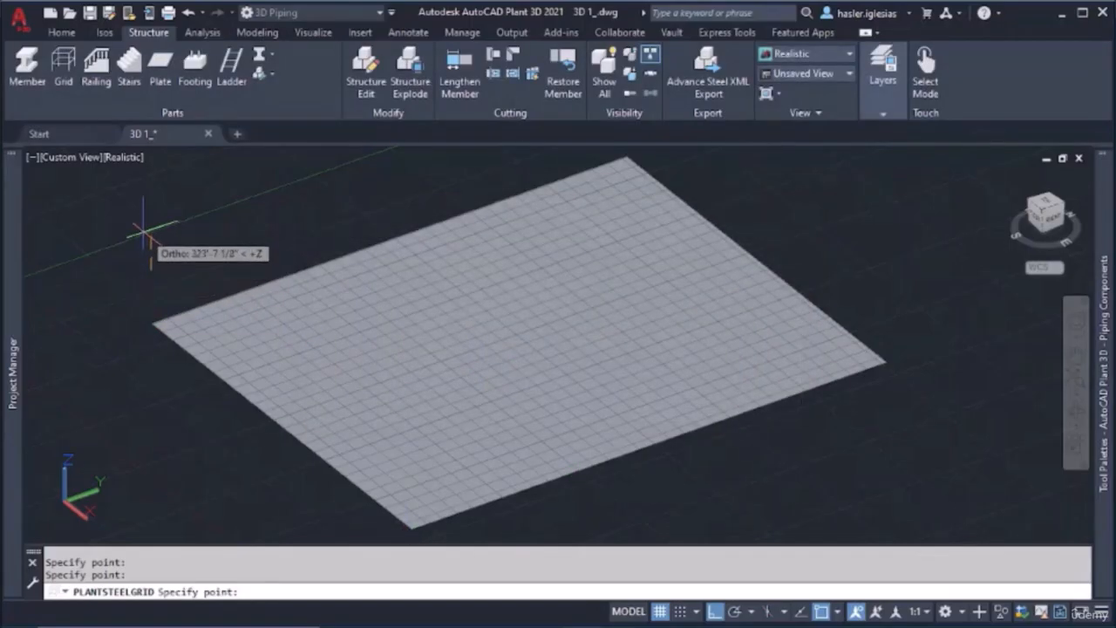
middle_click_drag(148, 189, 150, 279)
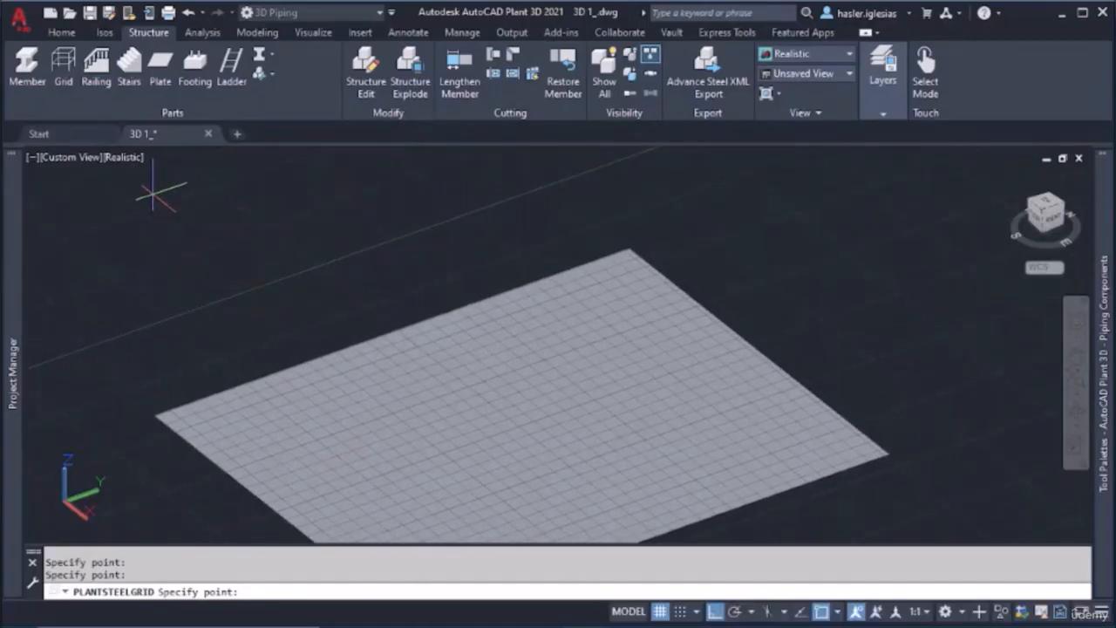
left_click(152, 190)
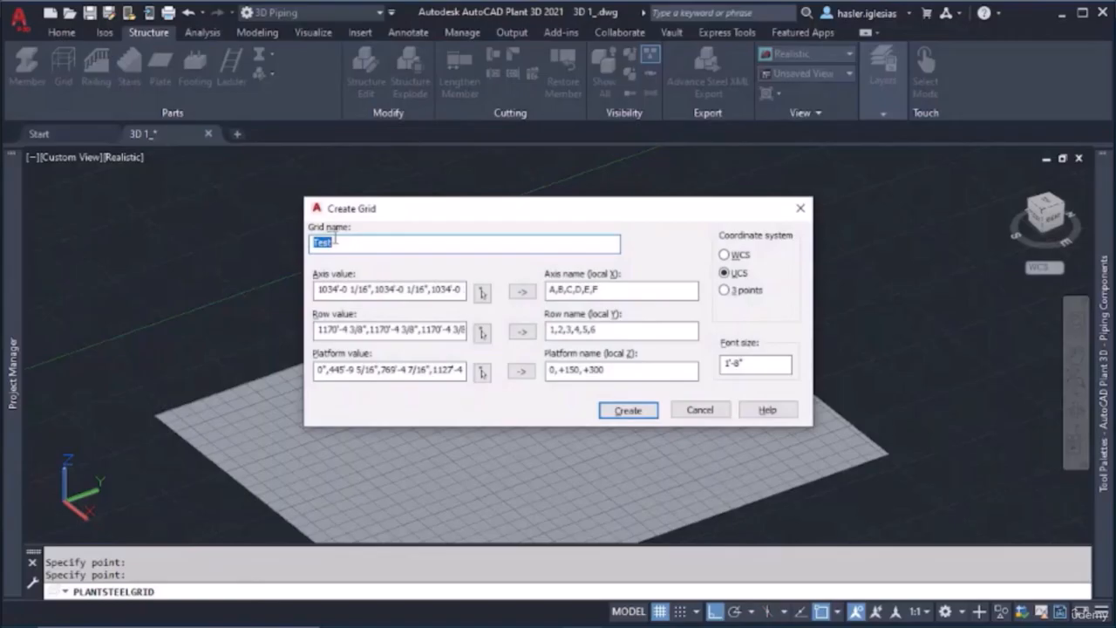
left_click(522, 372)
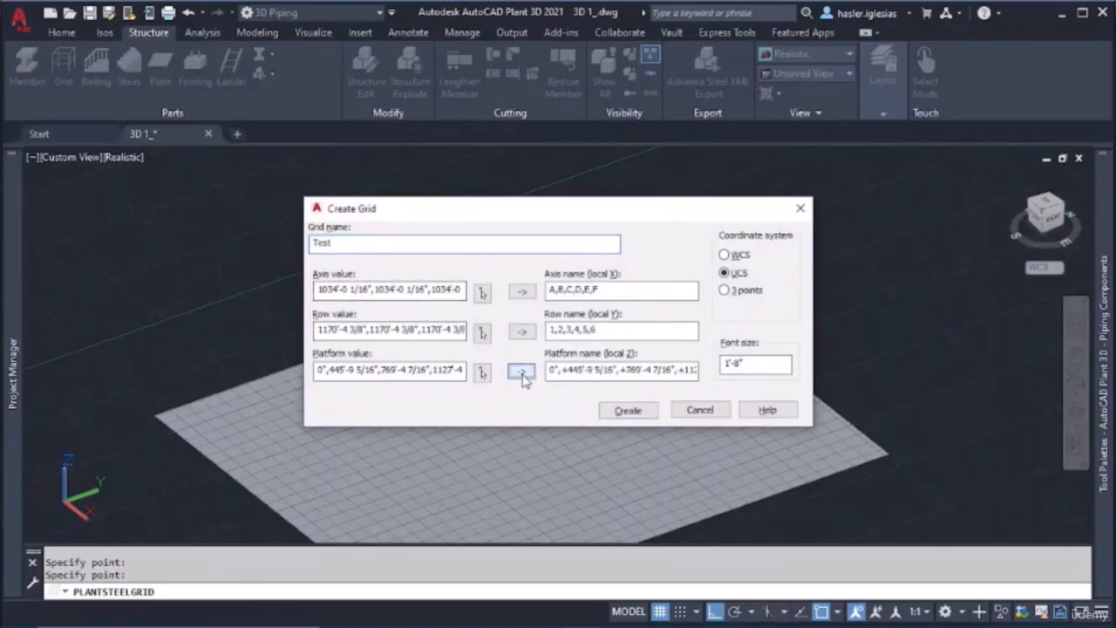
left_click(623, 411)
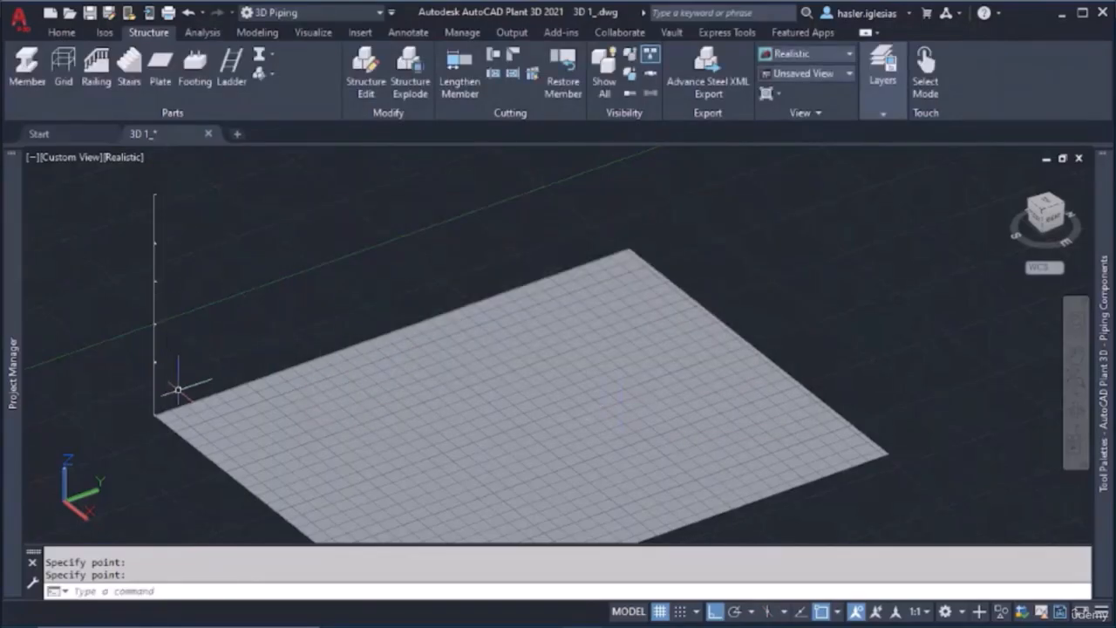
Examine the vertical grid line, its grips and the axis, row and platform labels at the plate's corner
scroll(179, 386, "up", 3)
left_click(129, 307)
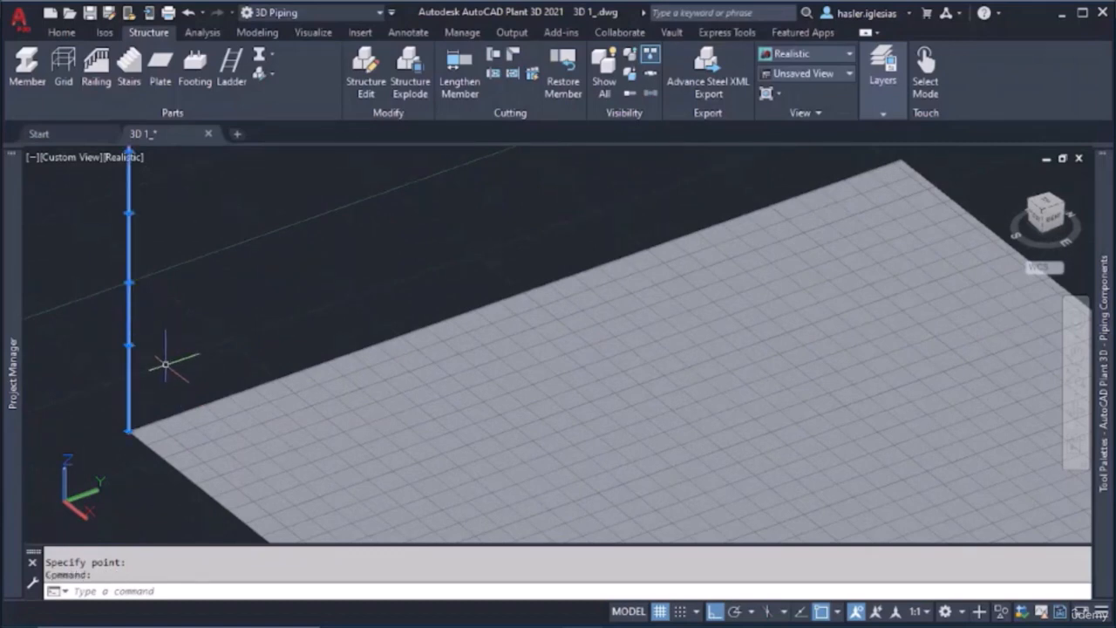
left_click(129, 283)
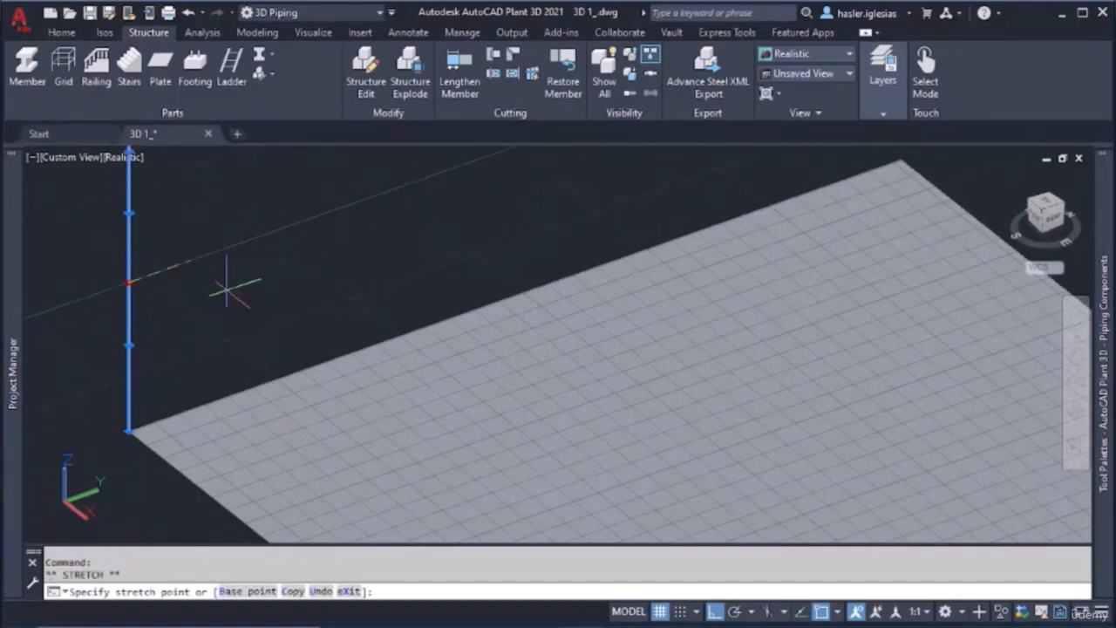
key("Escape")
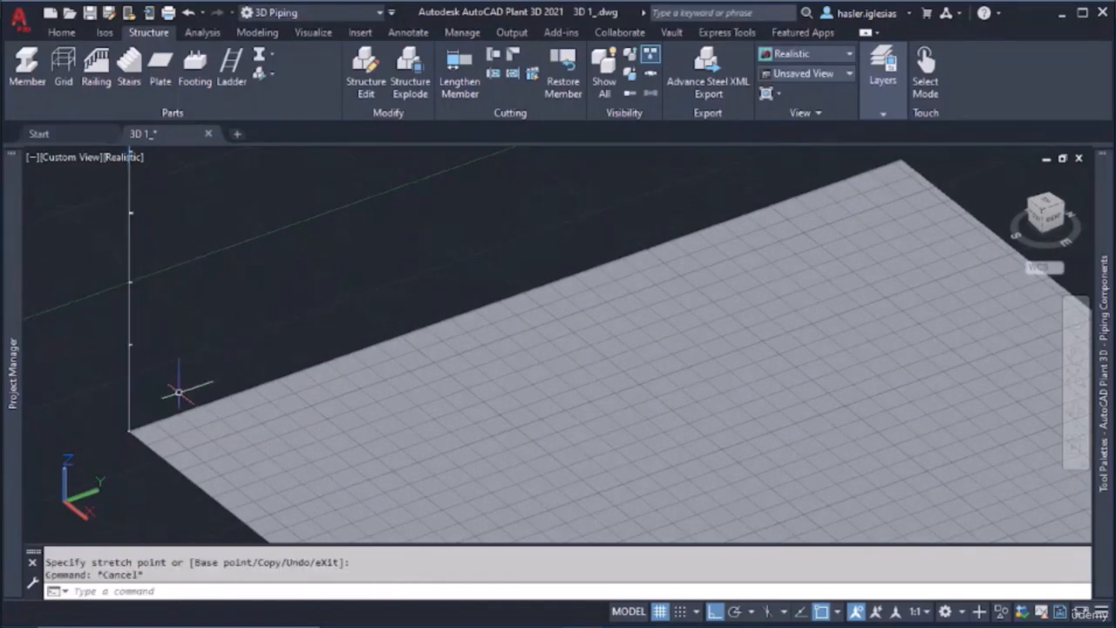
scroll(178, 392, "up", 5)
middle_click_drag(165, 443, 635, 345)
scroll(610, 358, "up", 4)
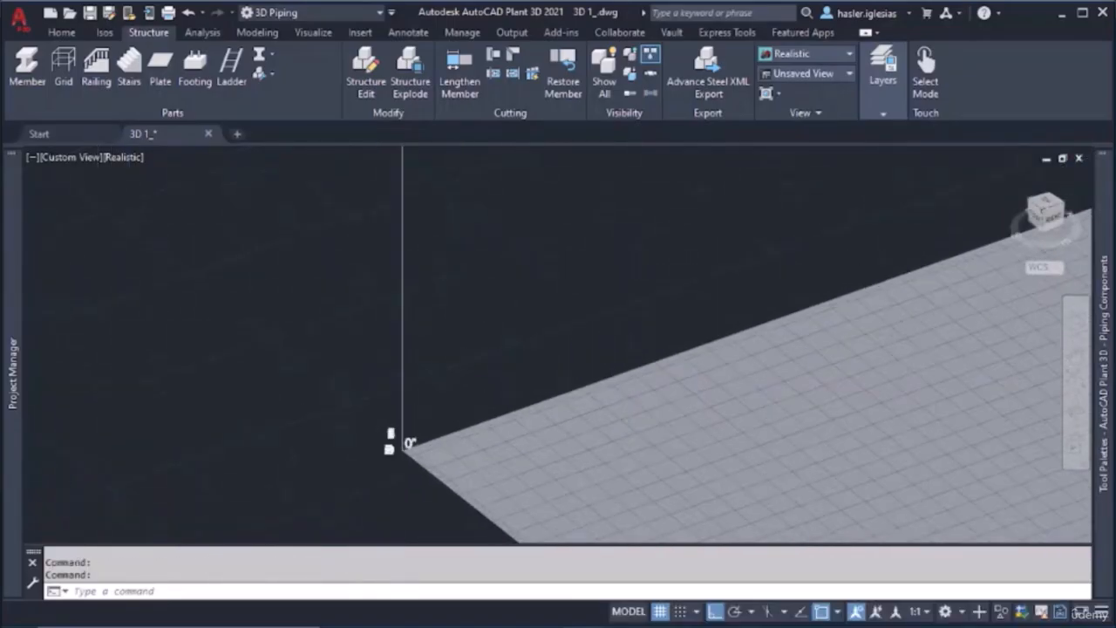
scroll(347, 440, "up", 2)
middle_click_drag(351, 455, 352, 319)
scroll(403, 317, "up", 8)
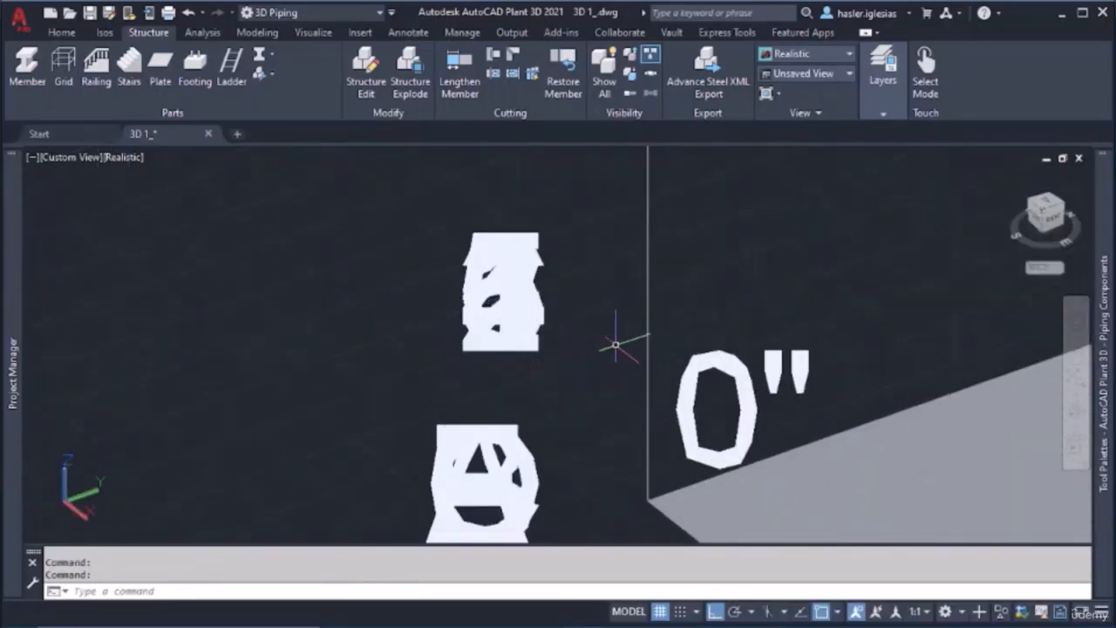
Delete the grid at the plate's corner from the model
left_click(648, 328)
key("Delete")
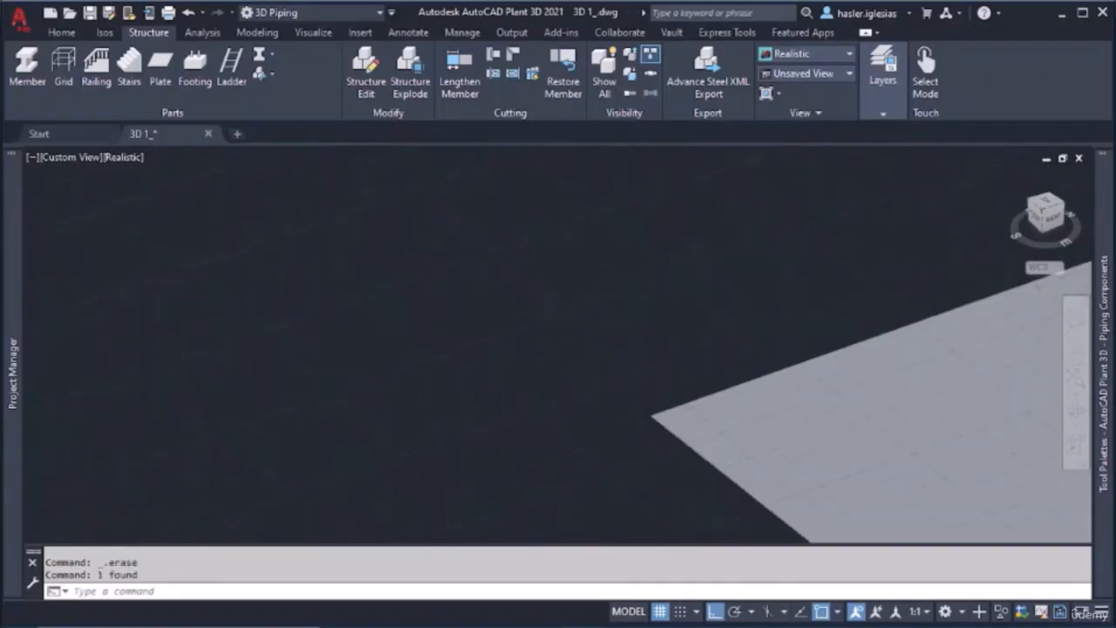
scroll(648, 328, "down", 6)
middle_click_drag(851, 362, 685, 389)
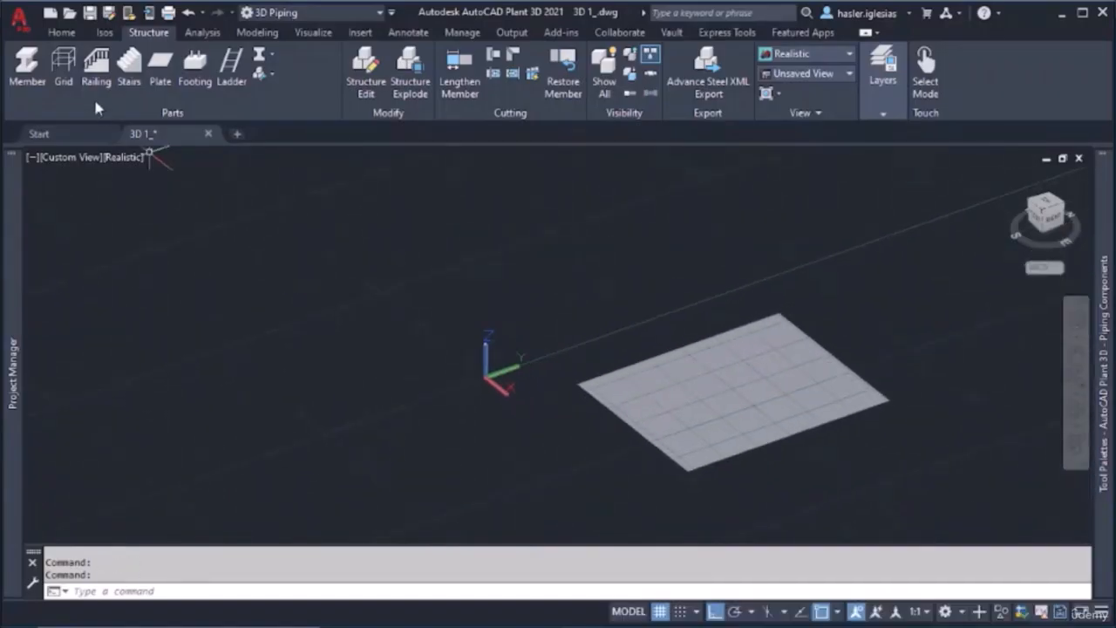
Start a new grid, replace its axis values with a list containing 8'-4", 16'-8", 25' and 33'-4", and replace its row values
left_click(75, 84)
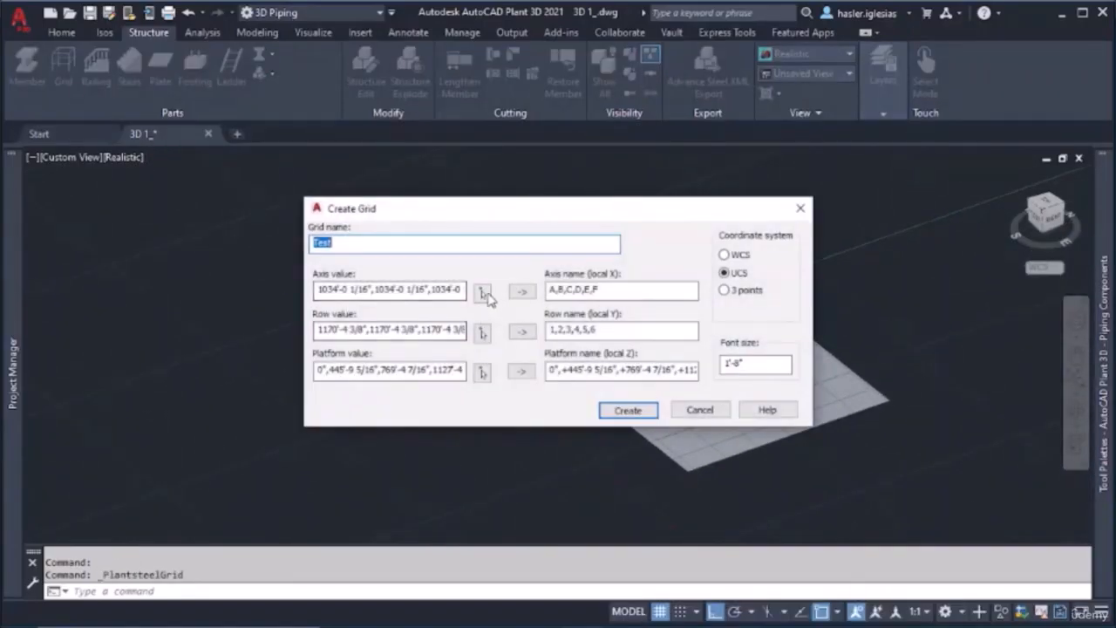
double_click(455, 290)
double_click(373, 292)
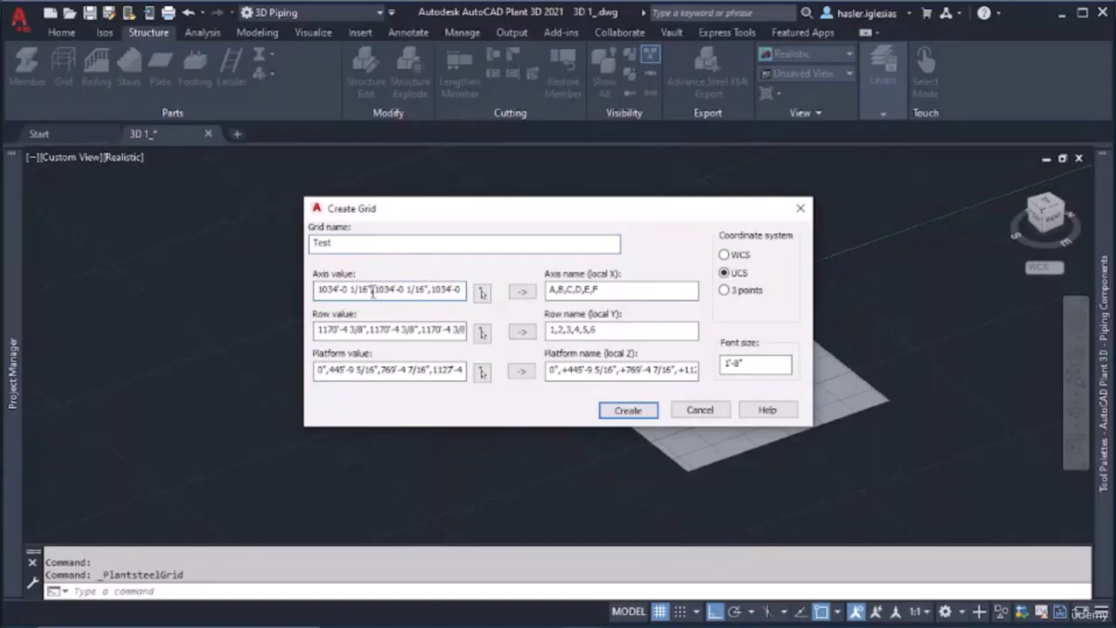
left_click(373, 292)
key("BackSpace")
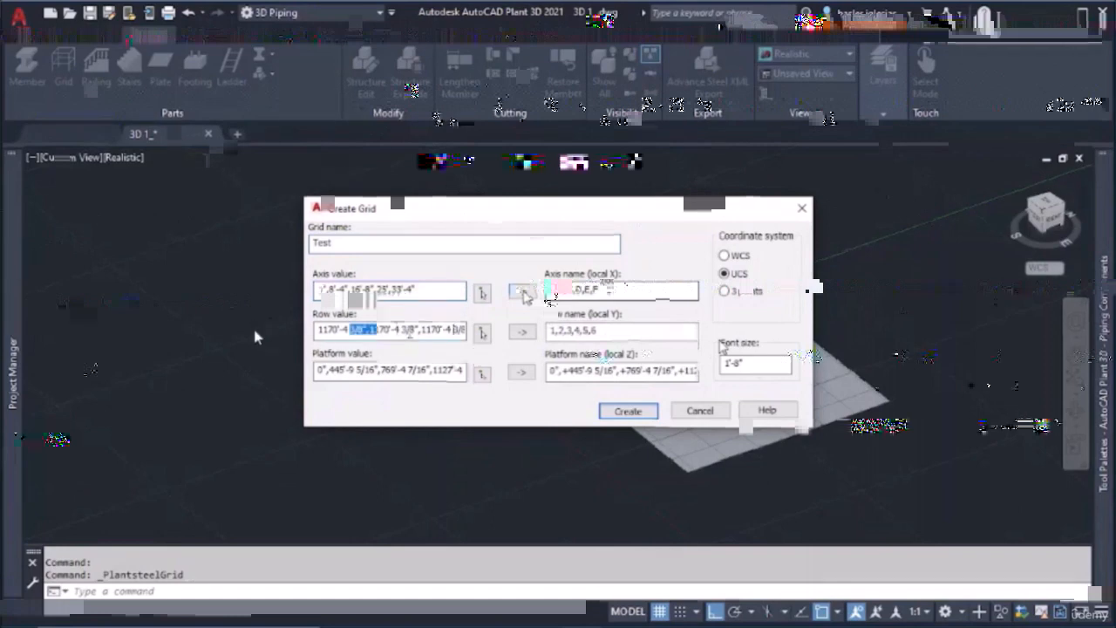
key("ctrl+v")
key("Tab")
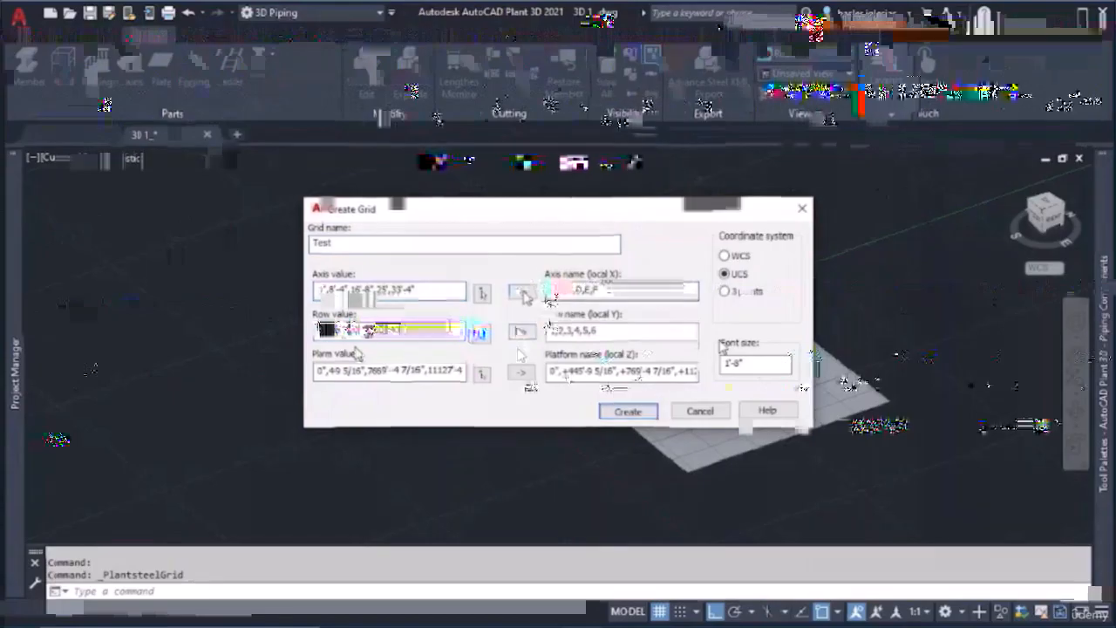
Replace the grid's platform values with 0,10,20,30
left_click_drag(376, 371, 276, 368)
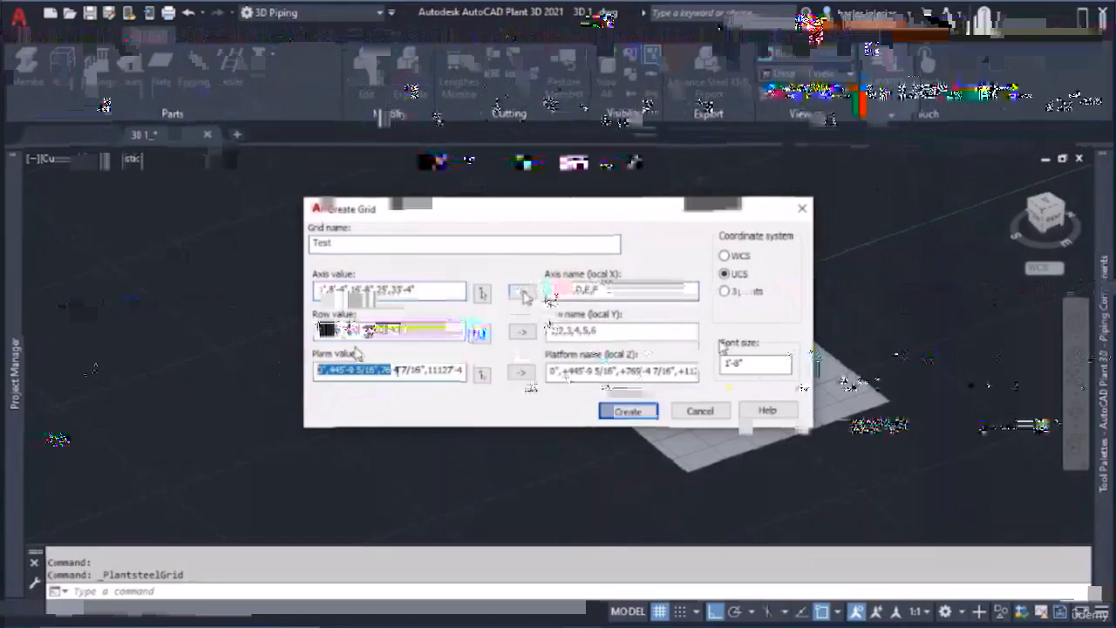
key("BackSpace")
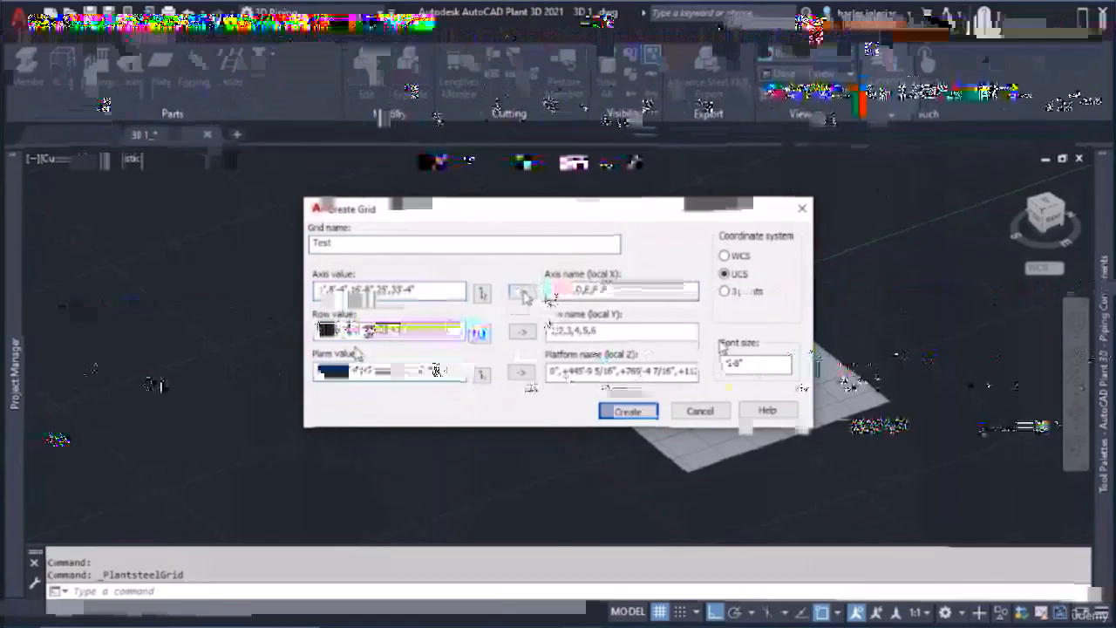
type("0,10")
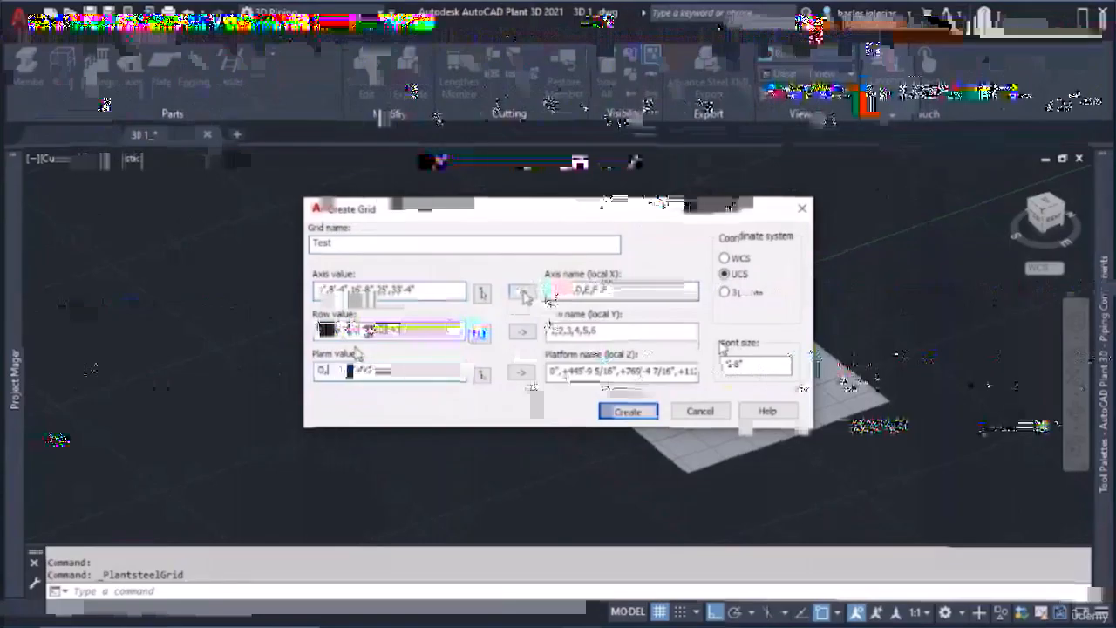
type(",20,30")
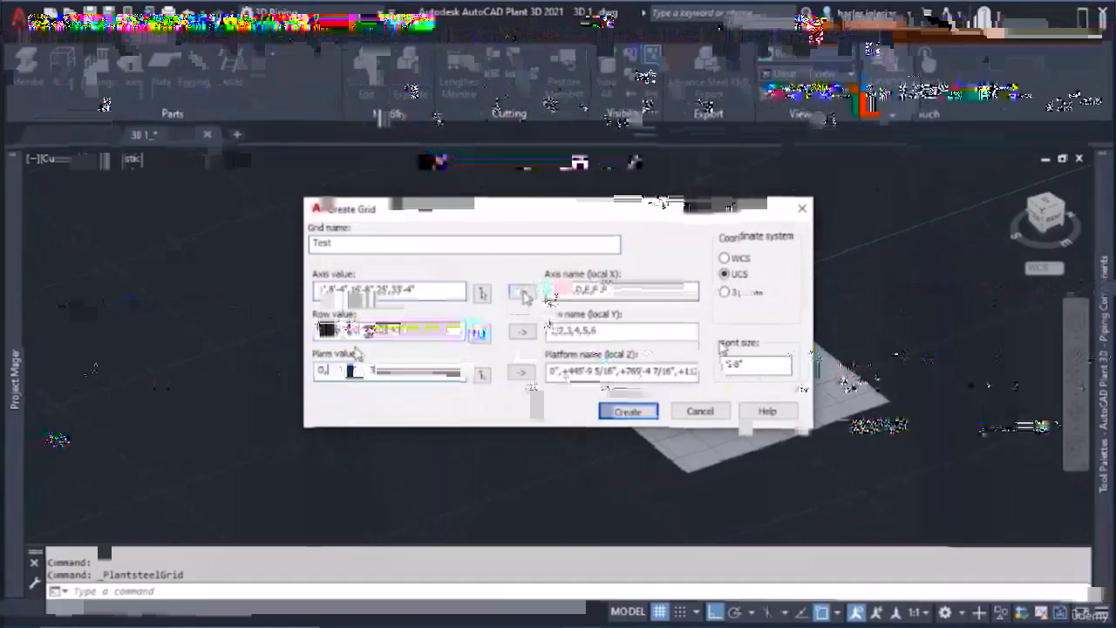
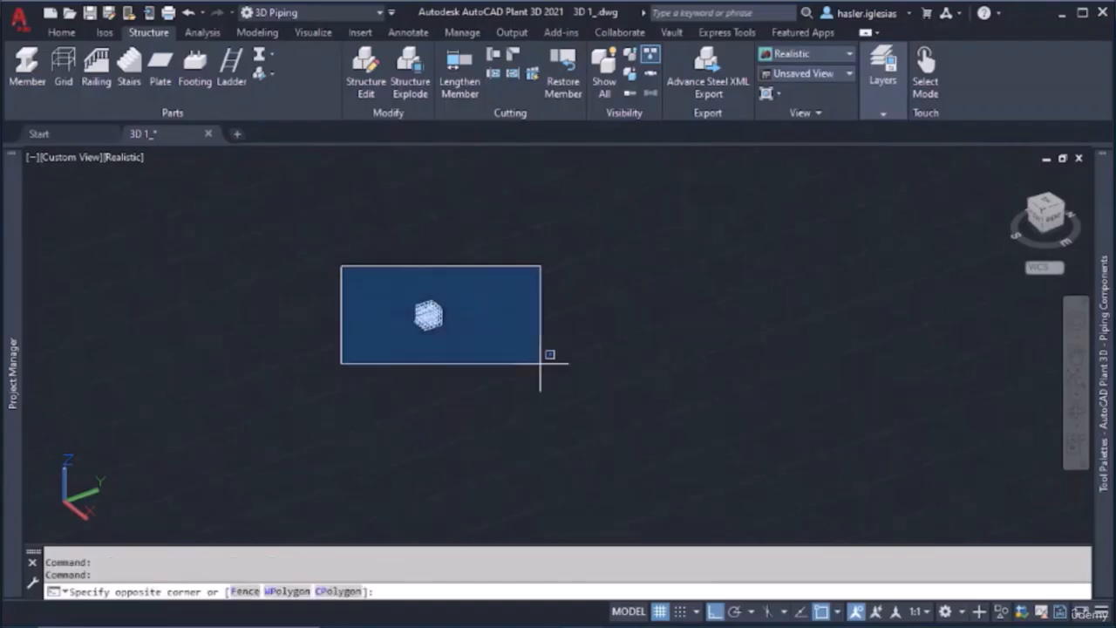
Scale the existing grid by a factor of 100, using a base point on the grid
left_click(545, 368)
type("scale")
key("Return")
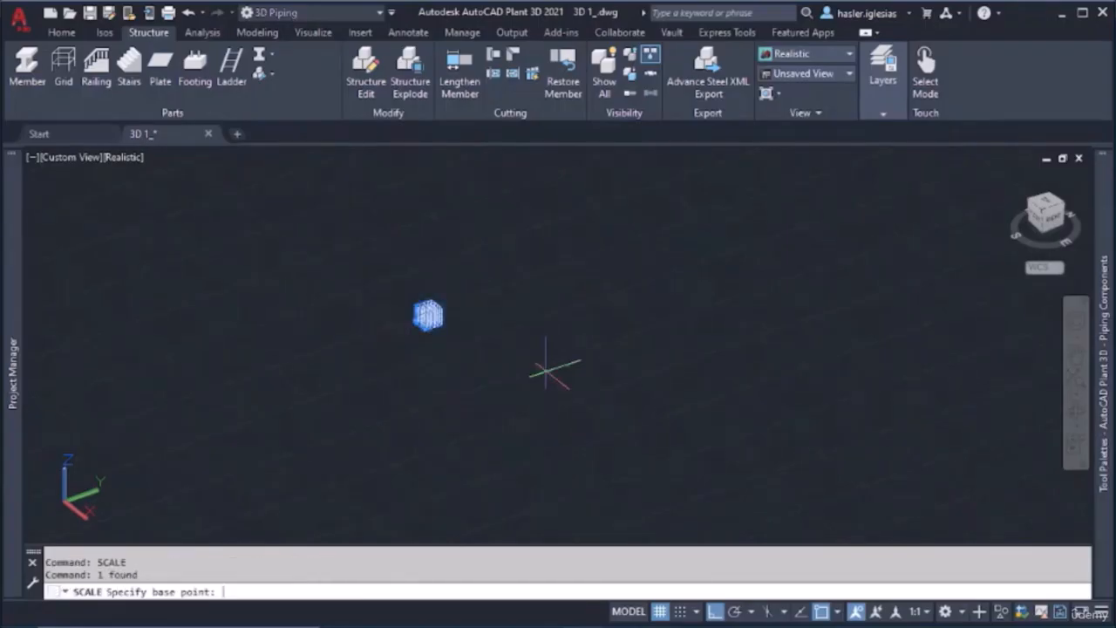
left_click(430, 314)
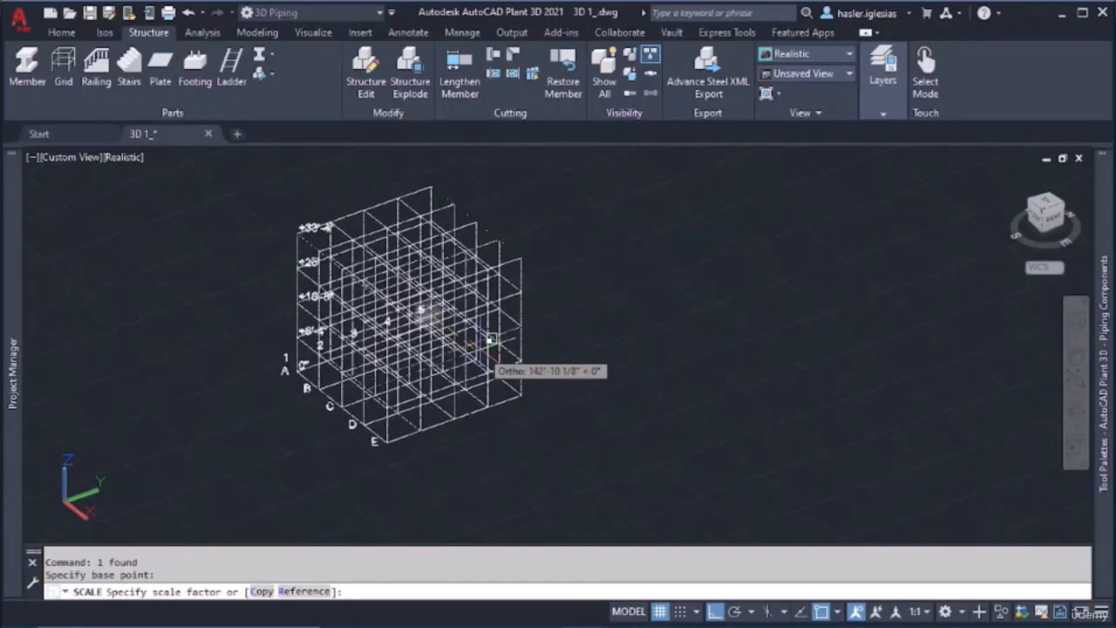
type("100")
key("Return")
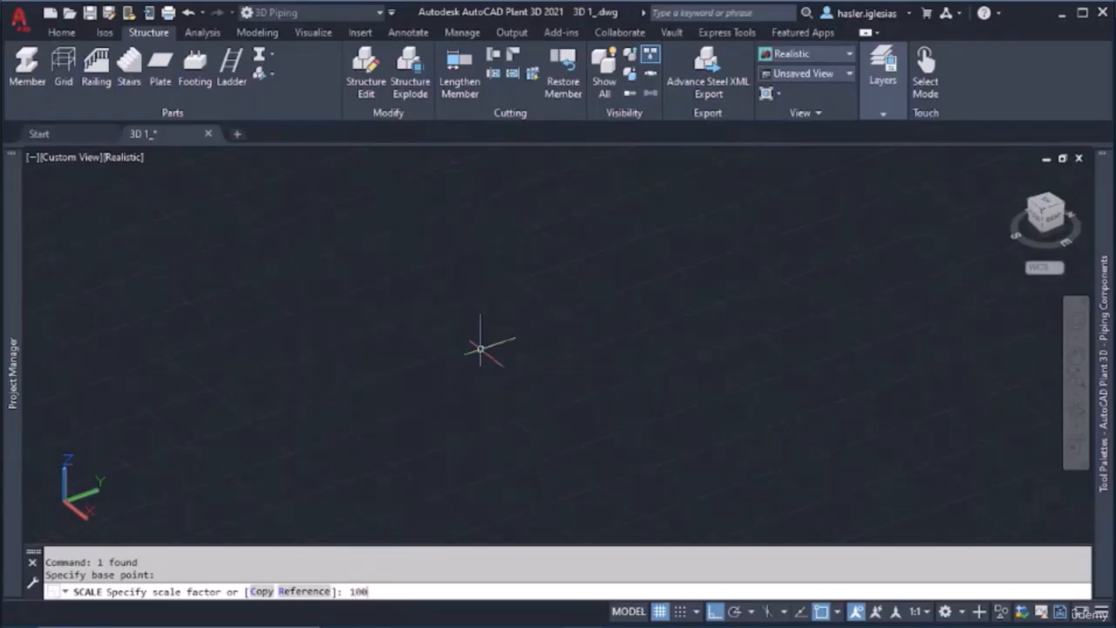
Delete the scaled grid from the model
scroll(527, 364, "down", 2)
scroll(527, 365, "down", 3)
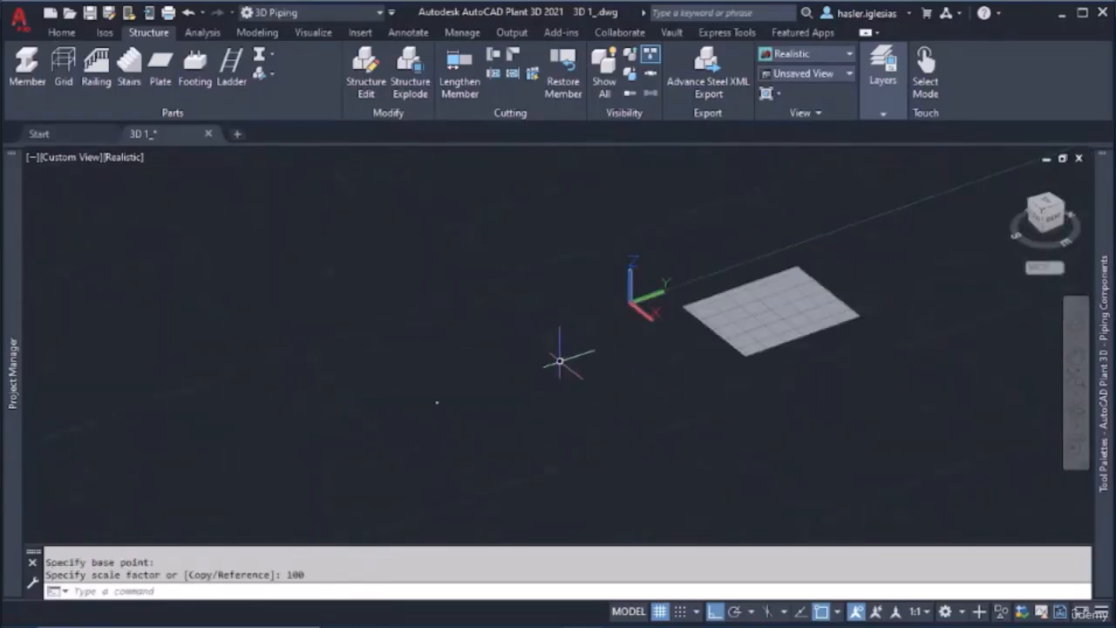
scroll(441, 418, "up", 5)
scroll(426, 276, "up", 3)
scroll(393, 340, "up", 3)
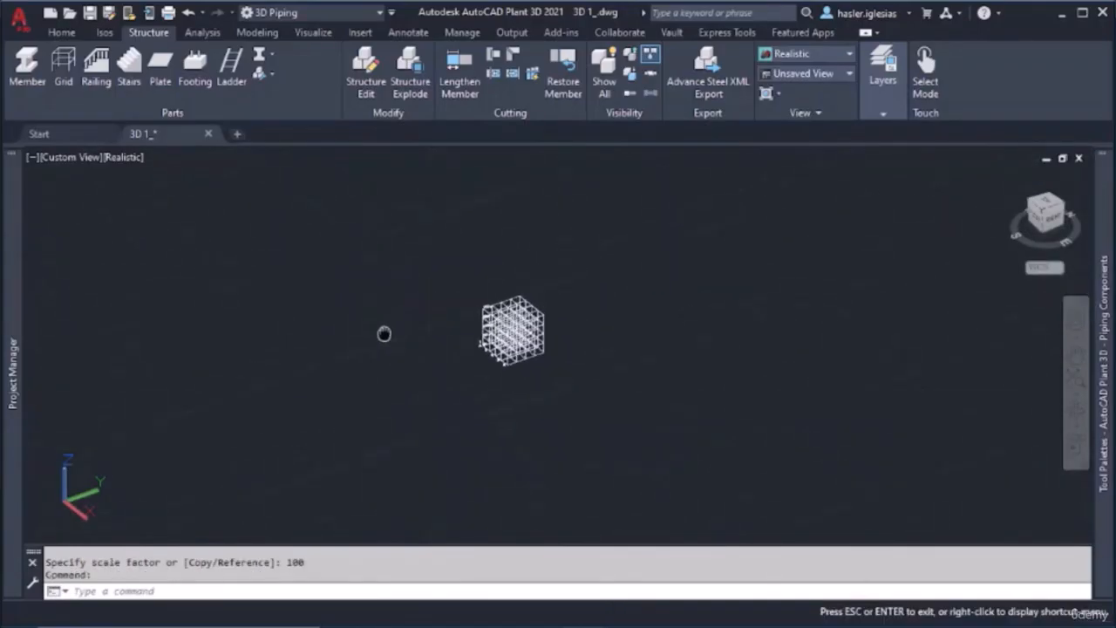
scroll(472, 304, "up", 3)
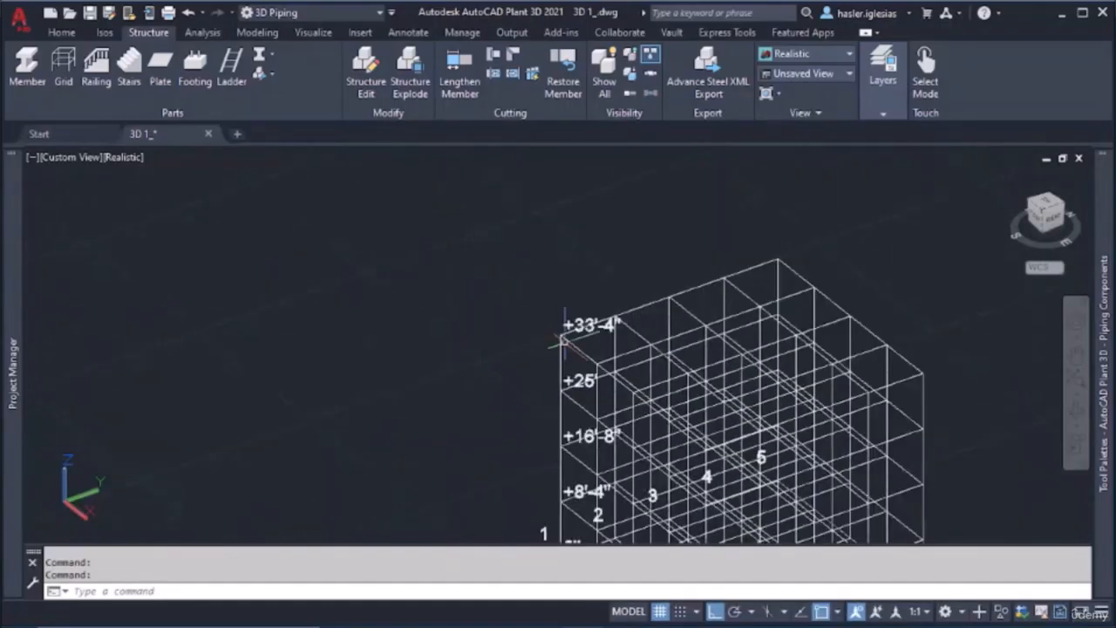
scroll(530, 328, "down", 4)
left_click(468, 270)
left_click(722, 511)
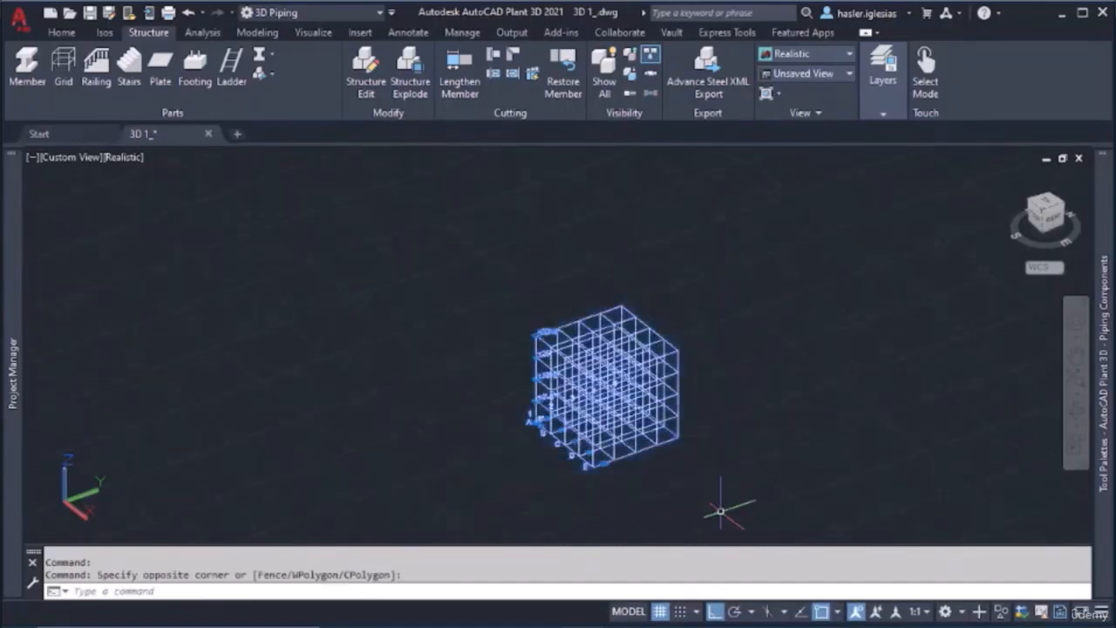
key("Delete")
Start a new grid and set its axis values to 0, 1000, 2000, 3000, 4000, regenerating the axis names
middle_click_drag(904, 293, 681, 353)
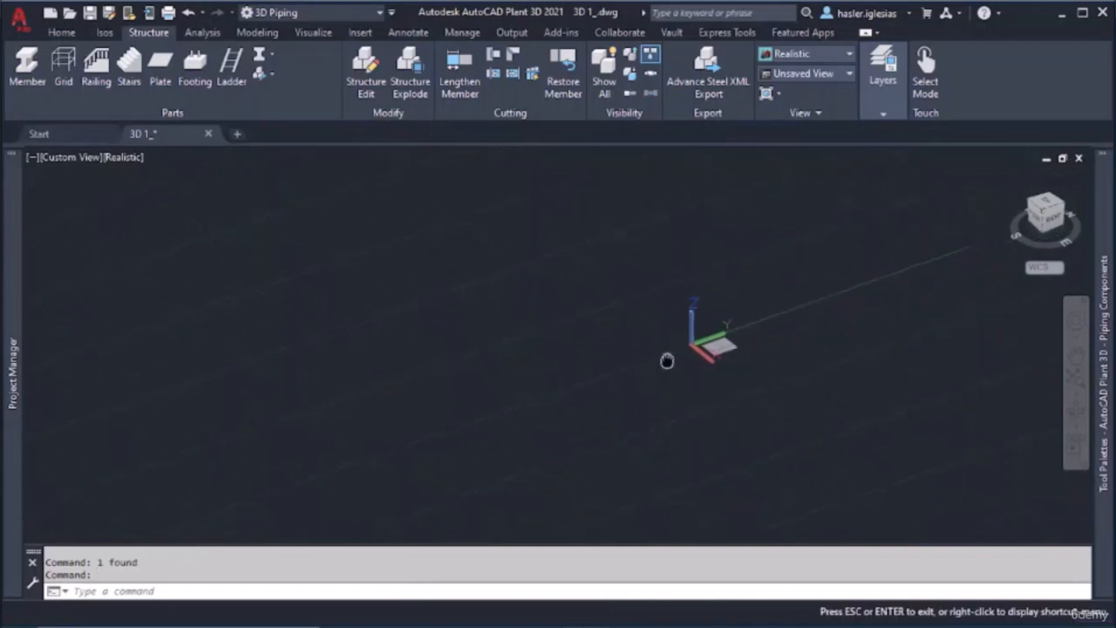
scroll(680, 358, "up", 10)
left_click(63, 66)
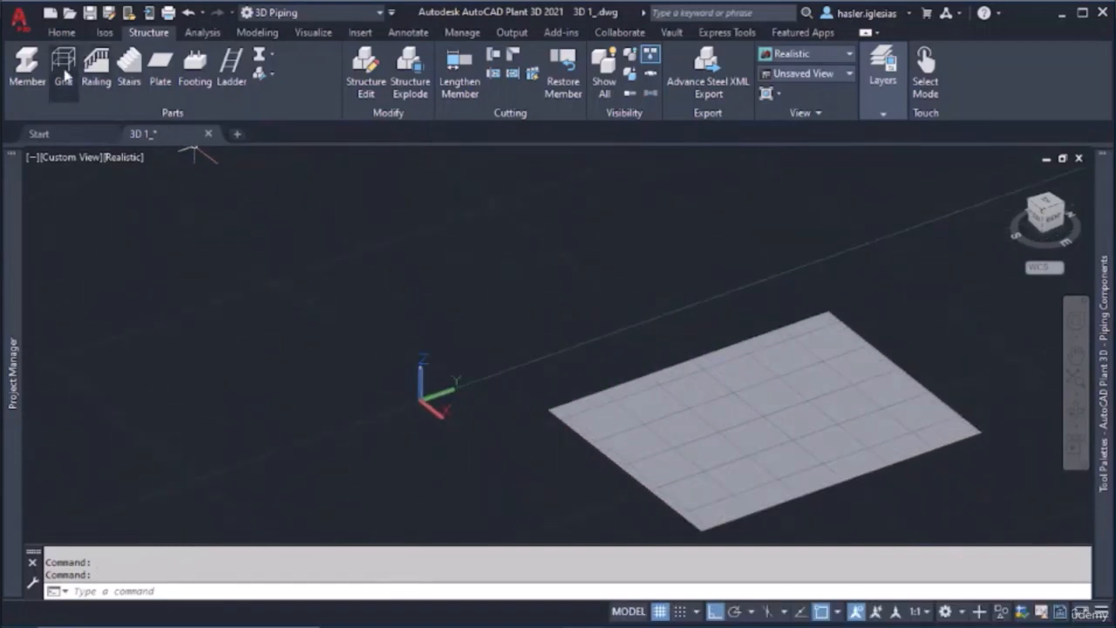
left_click_drag(430, 290, 250, 276)
key("Delete")
type("0, 1000, 2000, 3000, 4000")
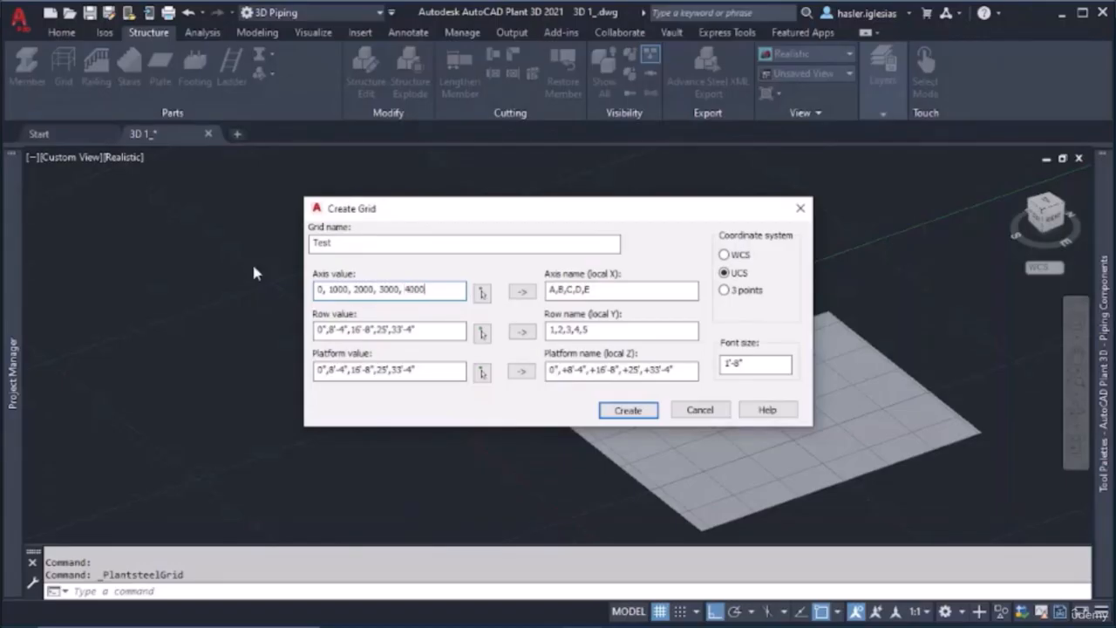
left_click_drag(442, 292, 280, 288)
key("ctrl+c")
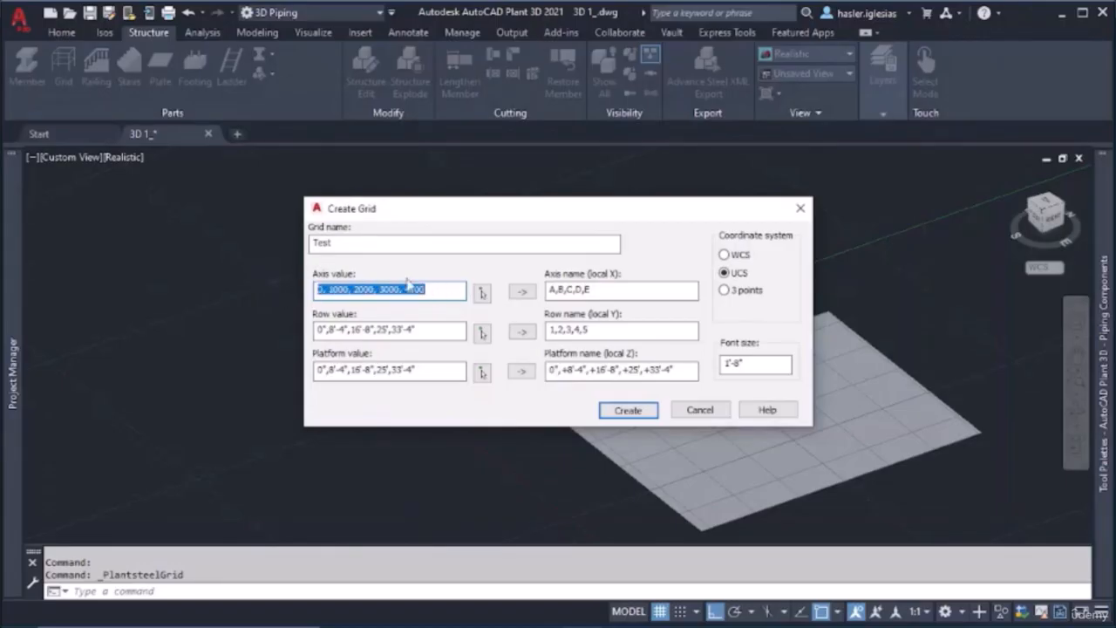
left_click(522, 293)
Reuse the axis values for the rows and platforms, regenerate their names, and create the grid
left_click_drag(446, 333, 290, 326)
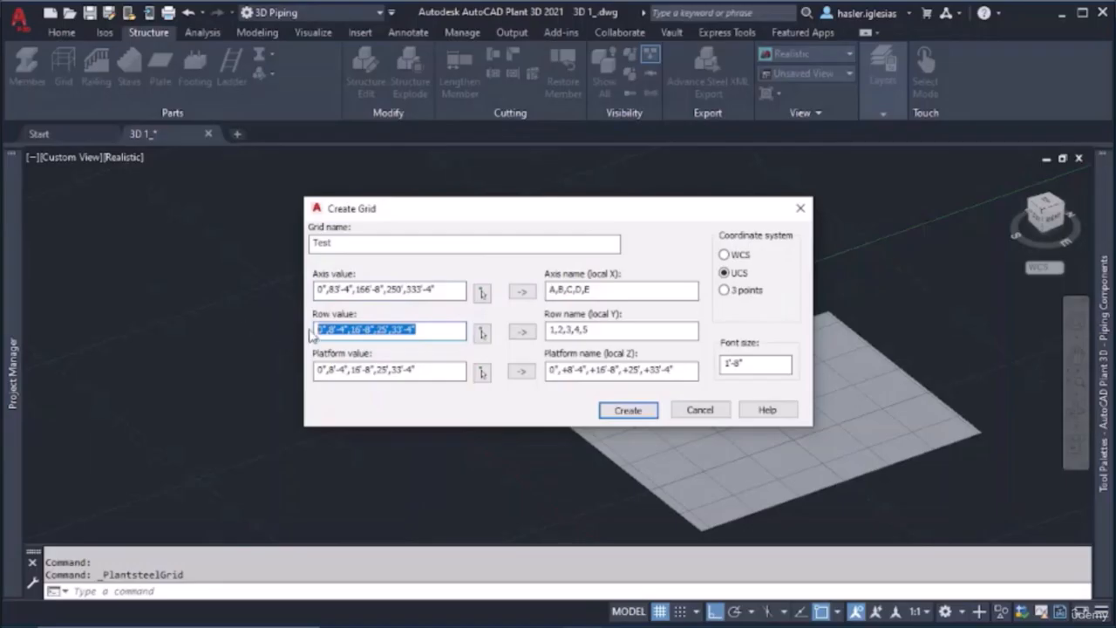
key("ctrl+v")
left_click(522, 333)
left_click_drag(446, 372, 223, 366)
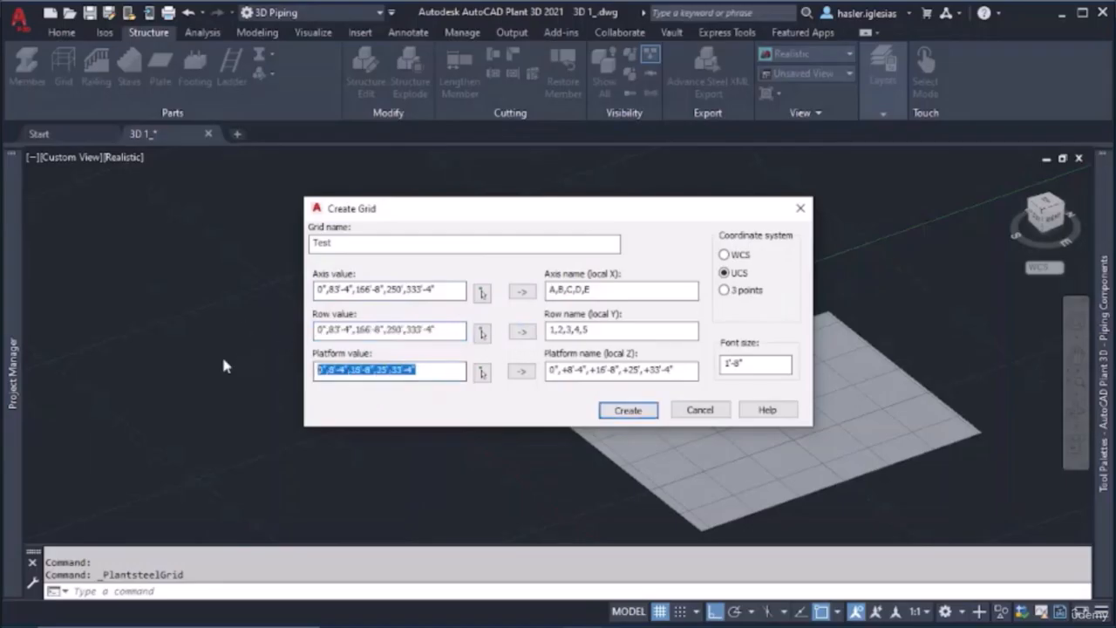
key("ctrl+v")
left_click(522, 372)
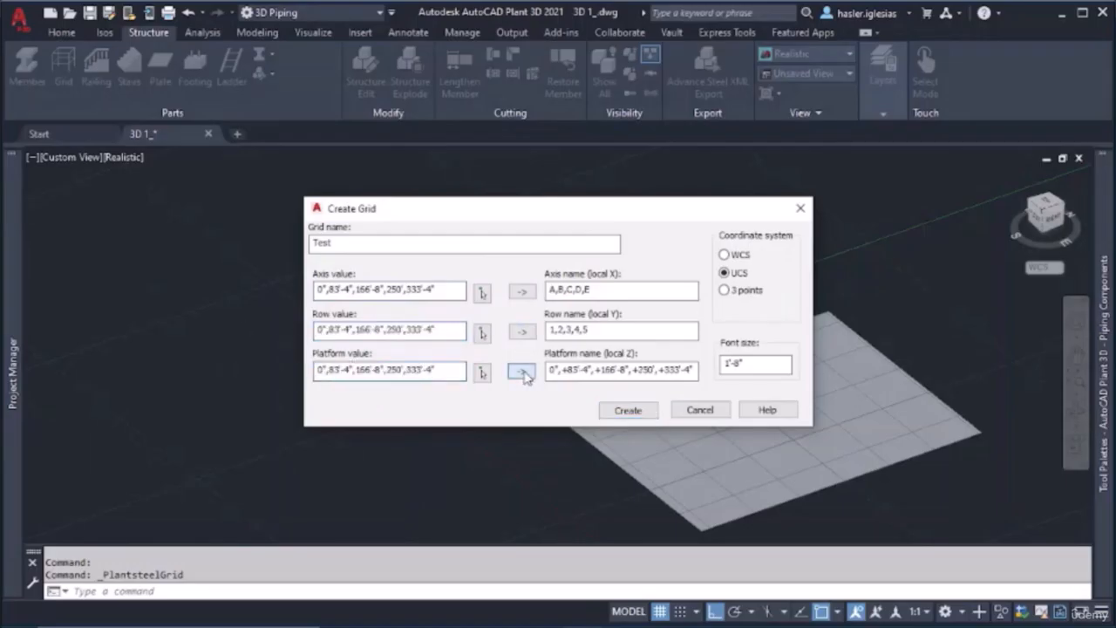
left_click(628, 410)
Delete the small grid at the coordinate origin
left_click(491, 428)
left_click(314, 320)
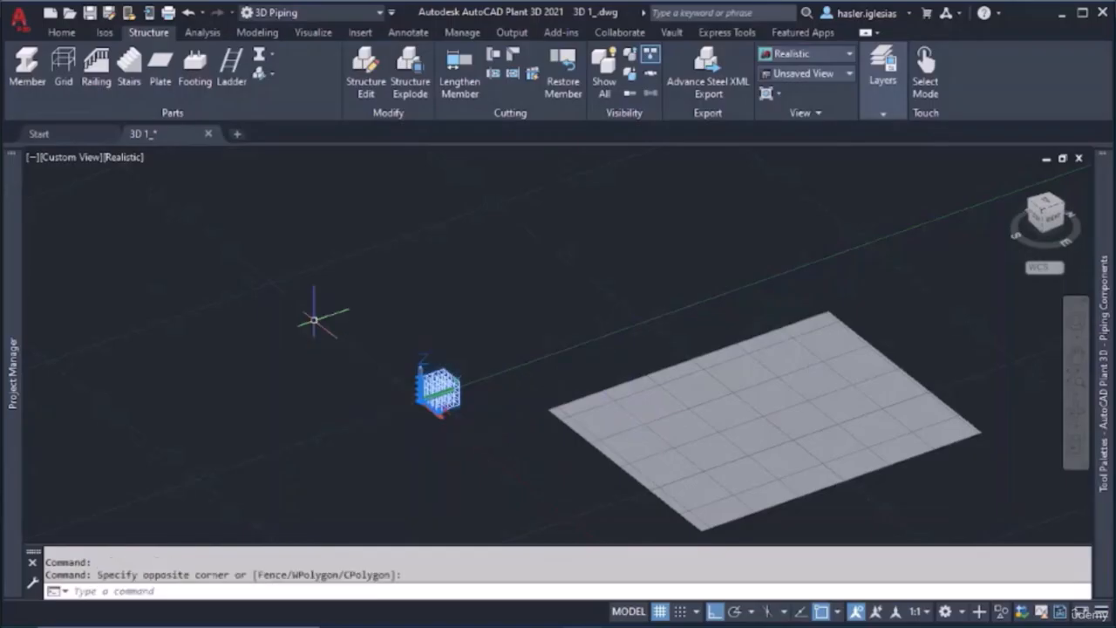
key("Delete")
Start another grid and set its axis values to 0, 100000, 200000, 3000000, updating the axis names
left_click(63, 68)
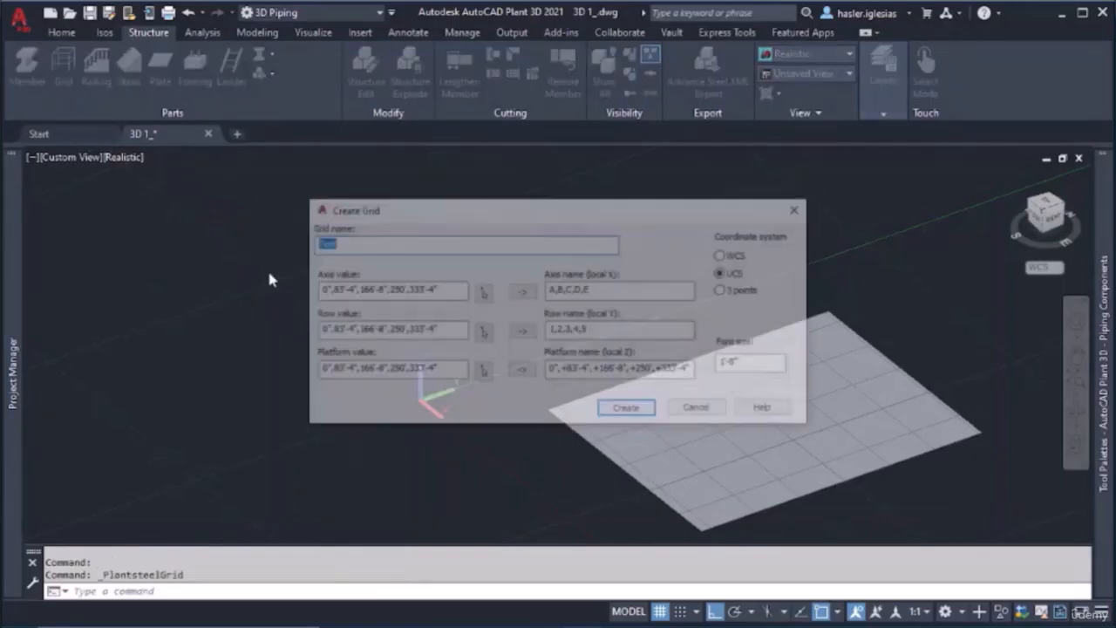
key("Tab")
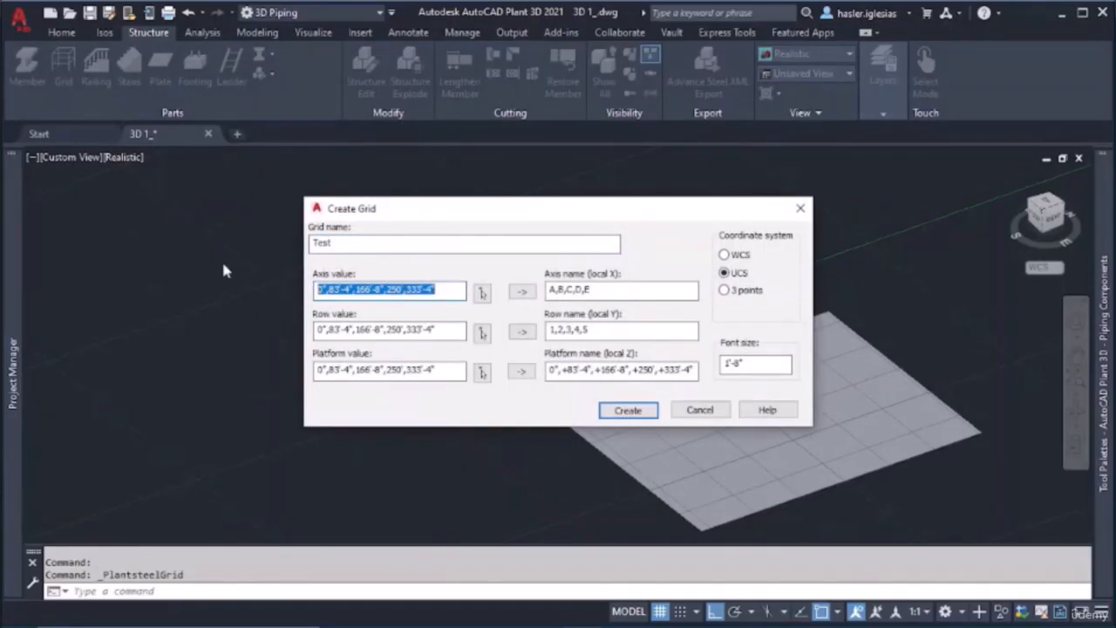
type("100000, 200000, 3000000")
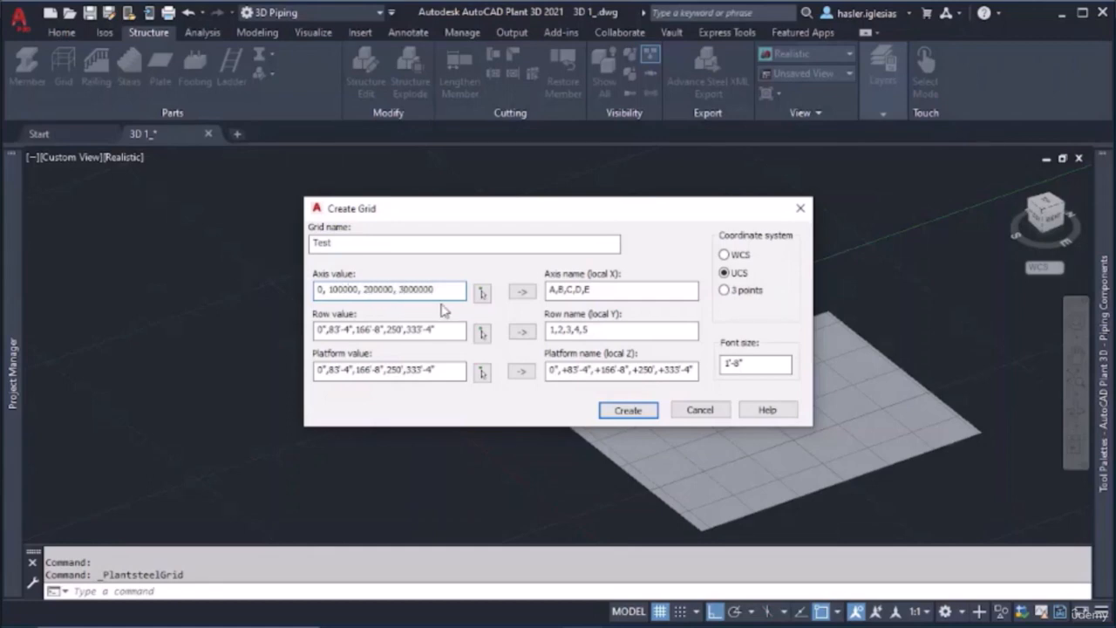
left_click_drag(441, 295, 207, 284)
key("ctrl+c")
left_click(521, 292)
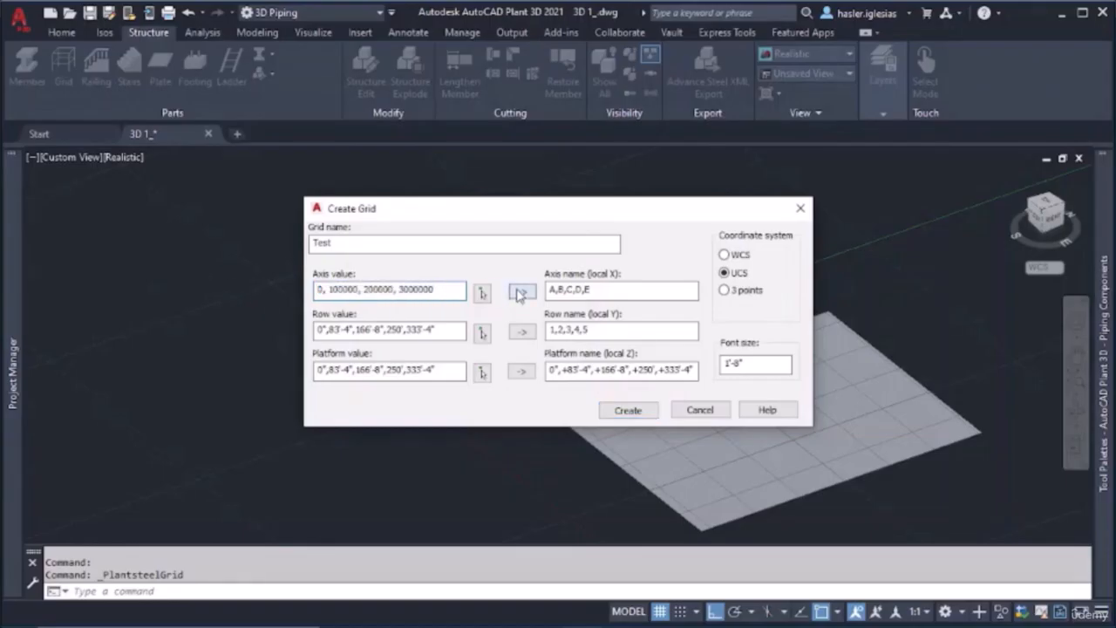
Apply the 0, 100000, 200000, 3000000 values to the rows and platforms, update their names, and create the grid
left_click_drag(441, 331, 135, 323)
key("ctrl+v")
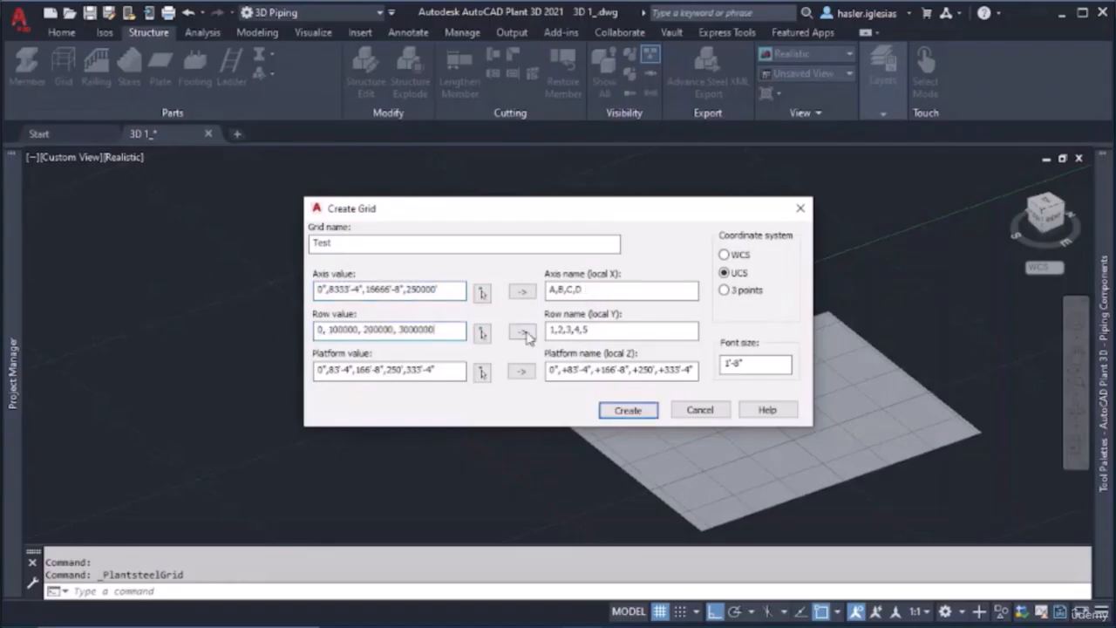
left_click(524, 334)
left_click_drag(443, 370, 122, 351)
key("ctrl+v")
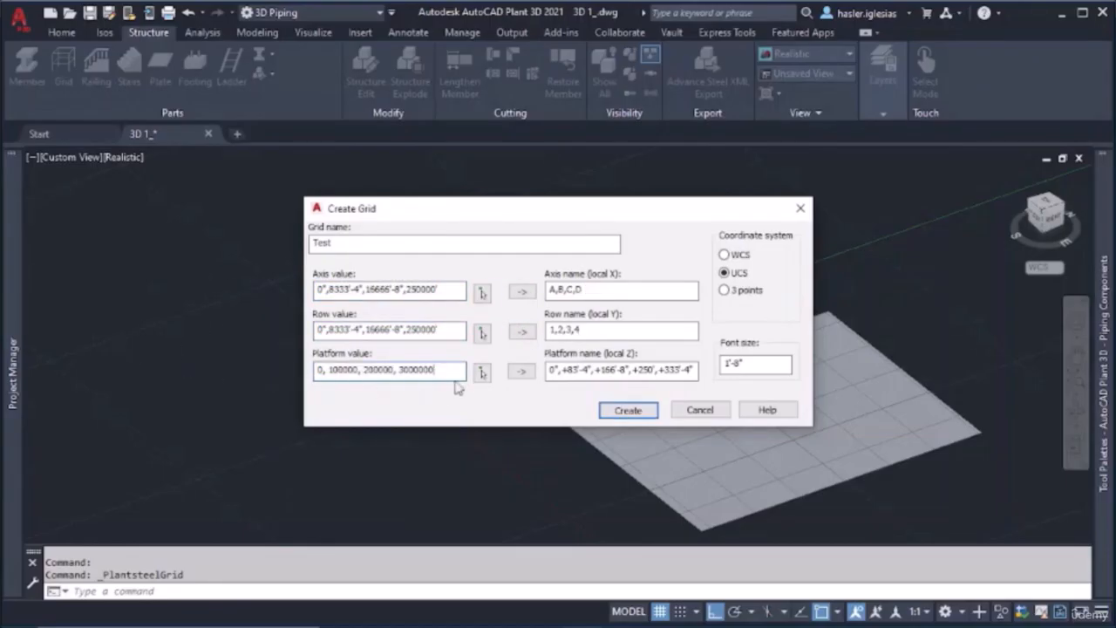
left_click(522, 372)
left_click(628, 411)
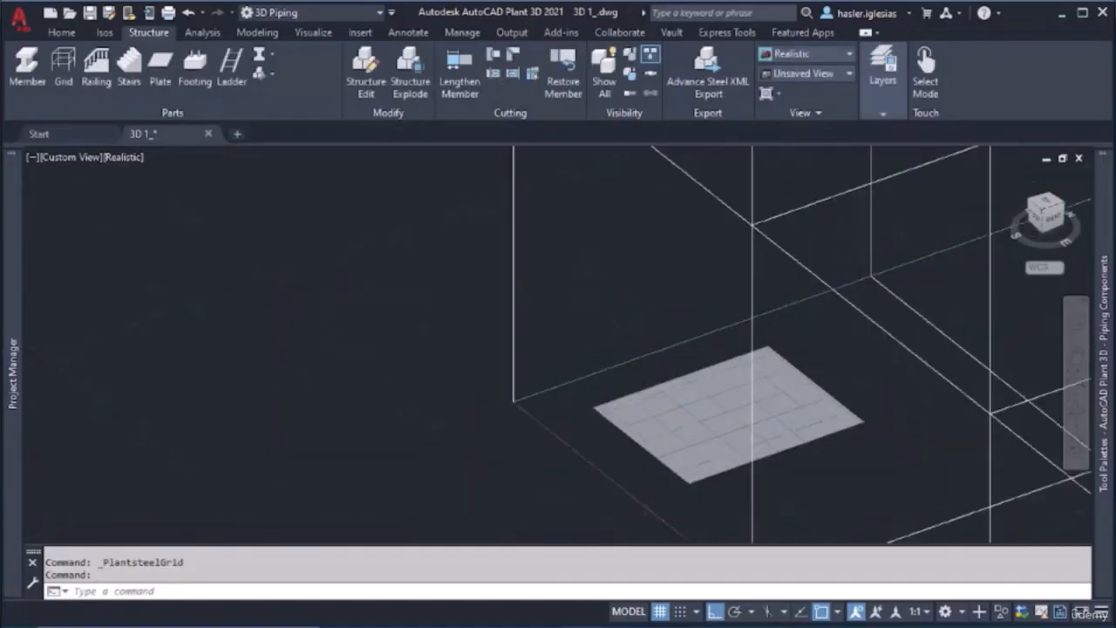
Inspect the extents of the large grid surrounding the plate and delete it from the model
scroll(754, 417, "down", 5)
scroll(754, 417, "up", 2)
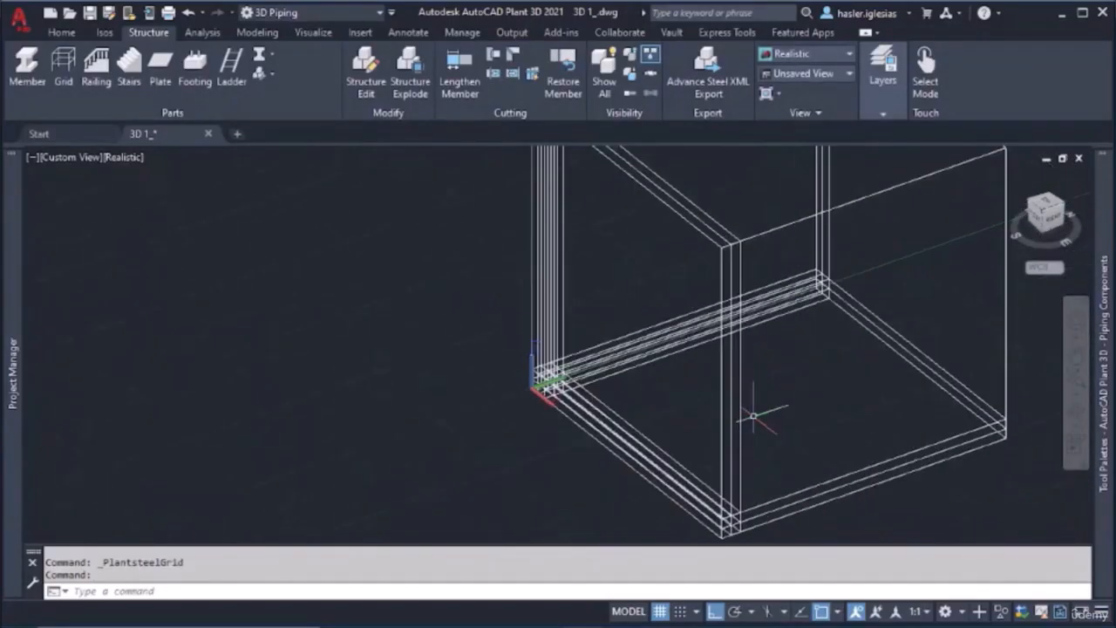
scroll(668, 399, "up", 1)
scroll(553, 386, "down", 3)
scroll(558, 386, "up", 3)
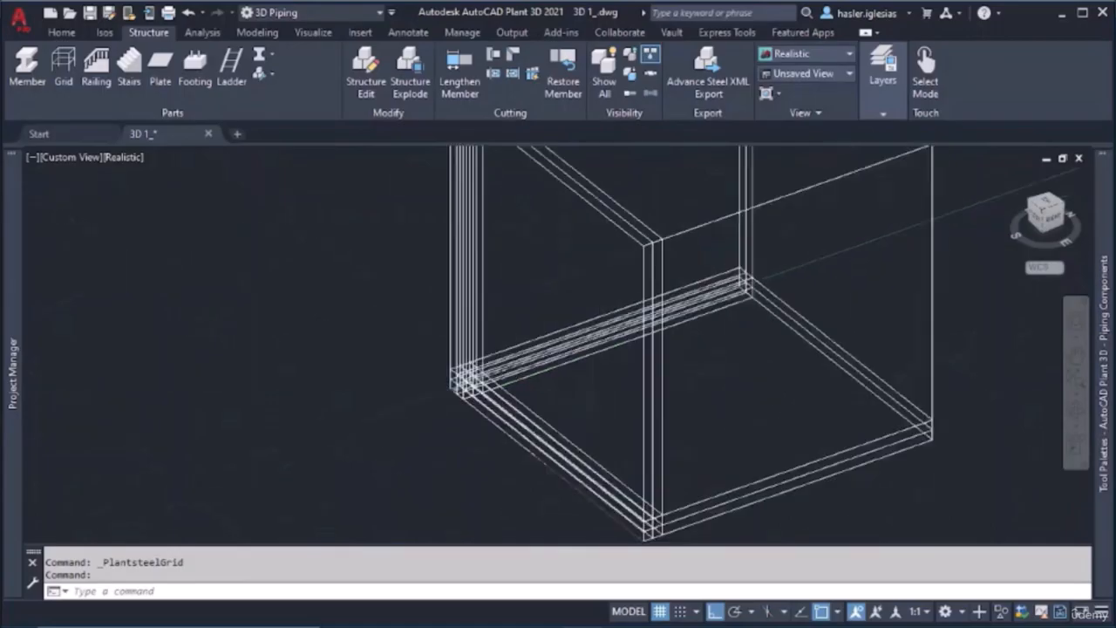
scroll(588, 384, "down", 3)
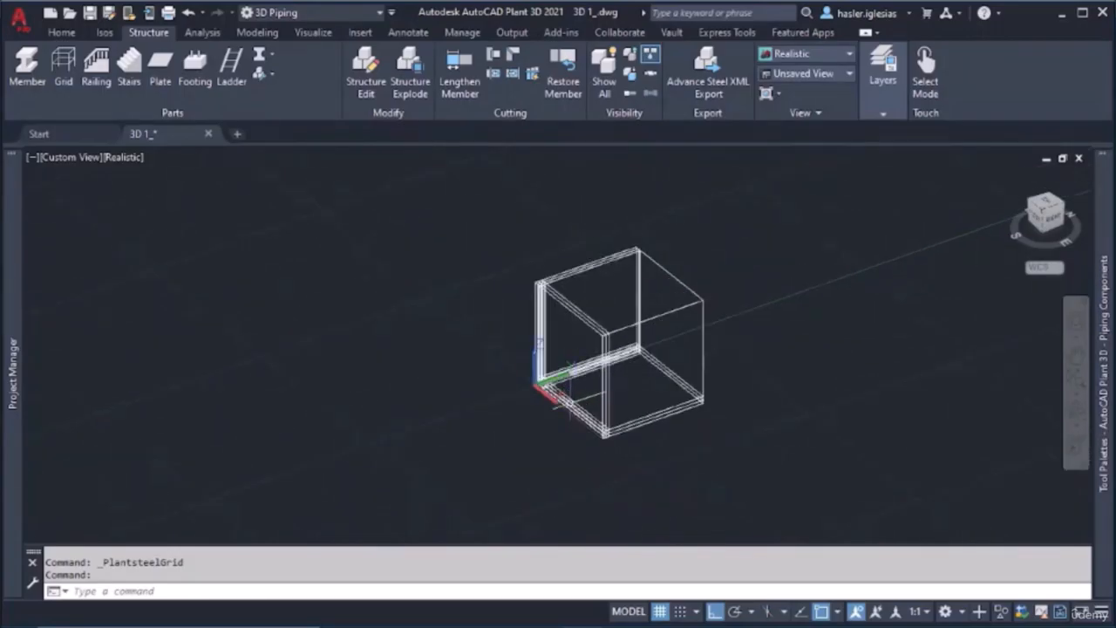
left_click(578, 399)
key("Delete")
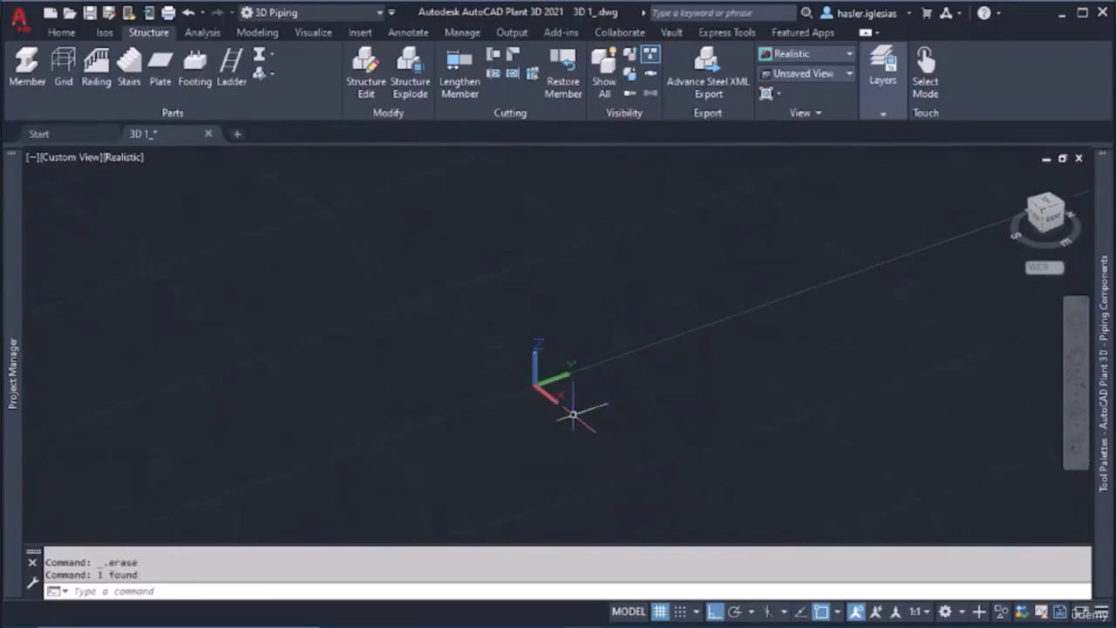
Start a new grid, regenerate the platform, row and axis names, and switch its coordinate system to 3 points
left_click(64, 70)
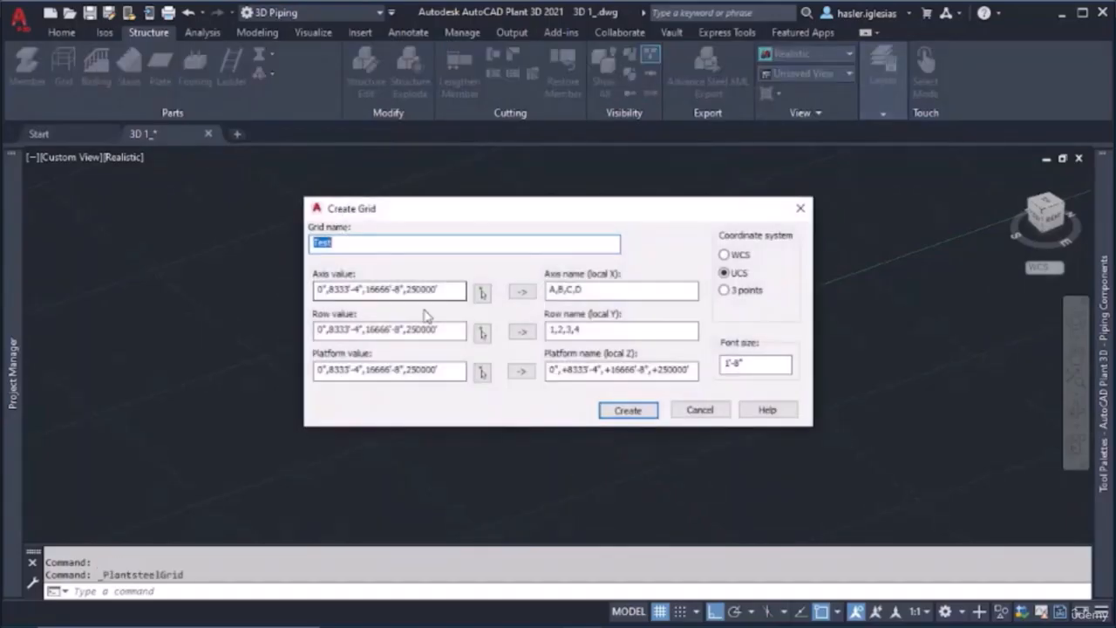
left_click(522, 373)
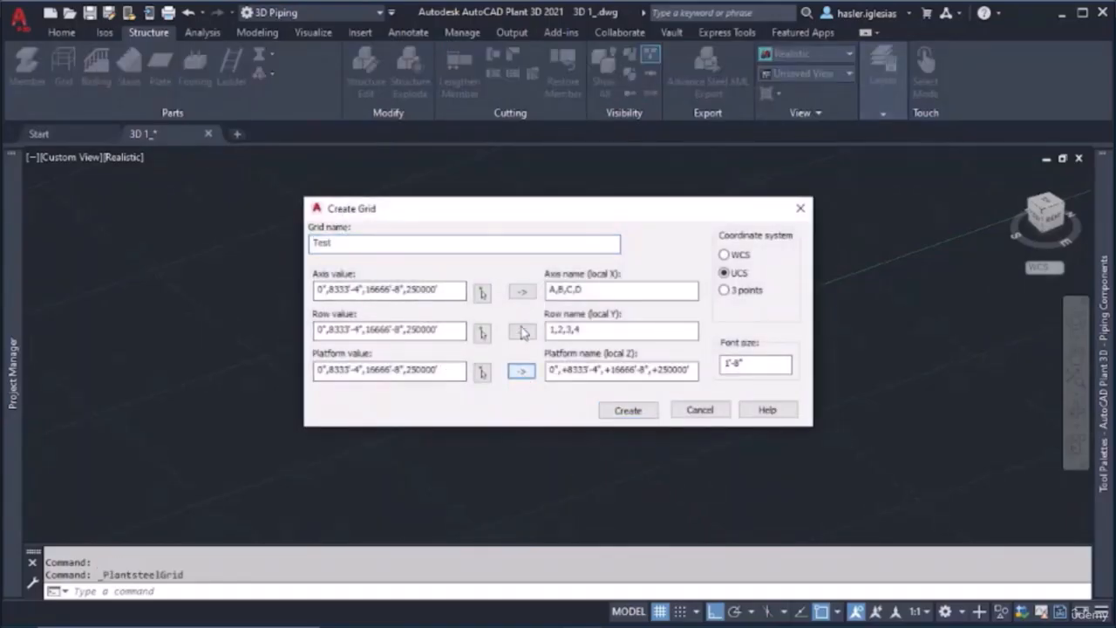
left_click(522, 329)
left_click(521, 298)
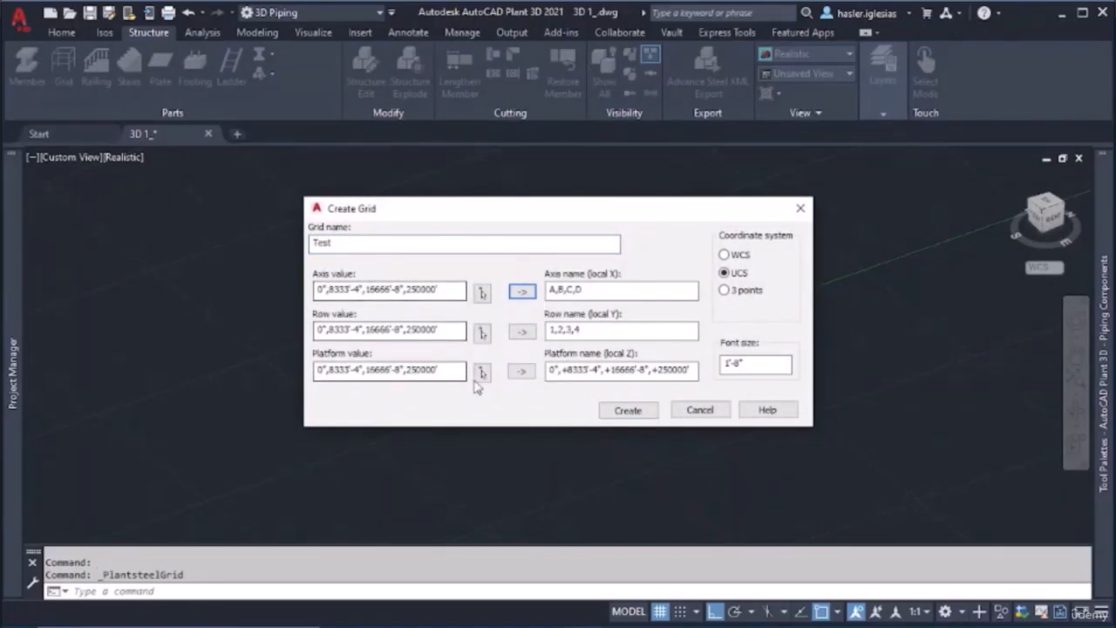
left_click(725, 291)
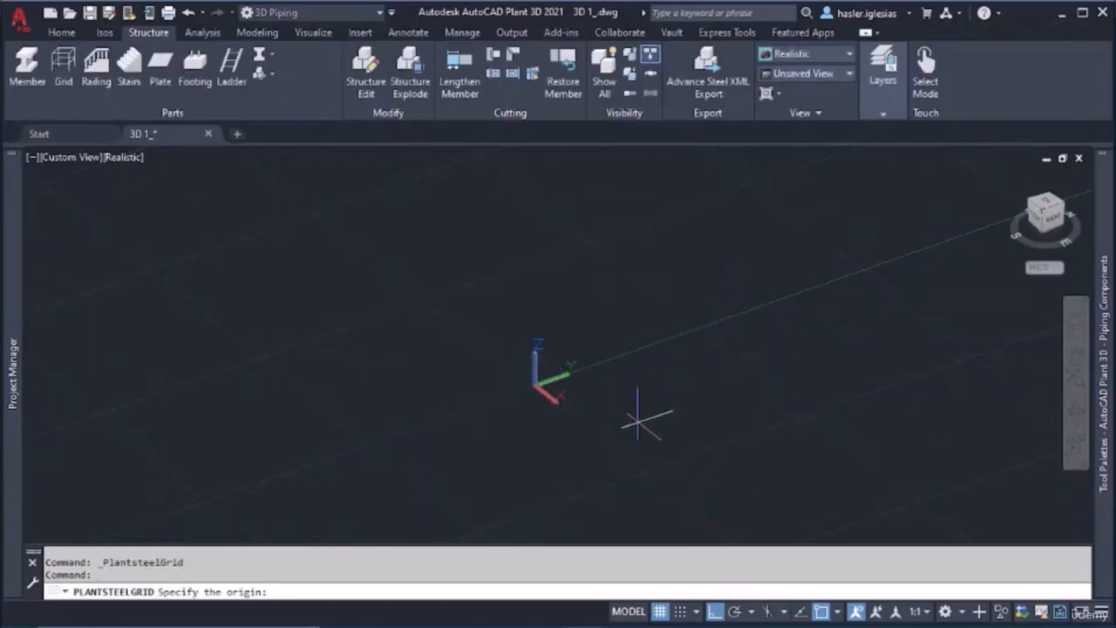
Set the grid's origin at the plate corner nearest the coordinate origin
scroll(641, 413, "up", 10)
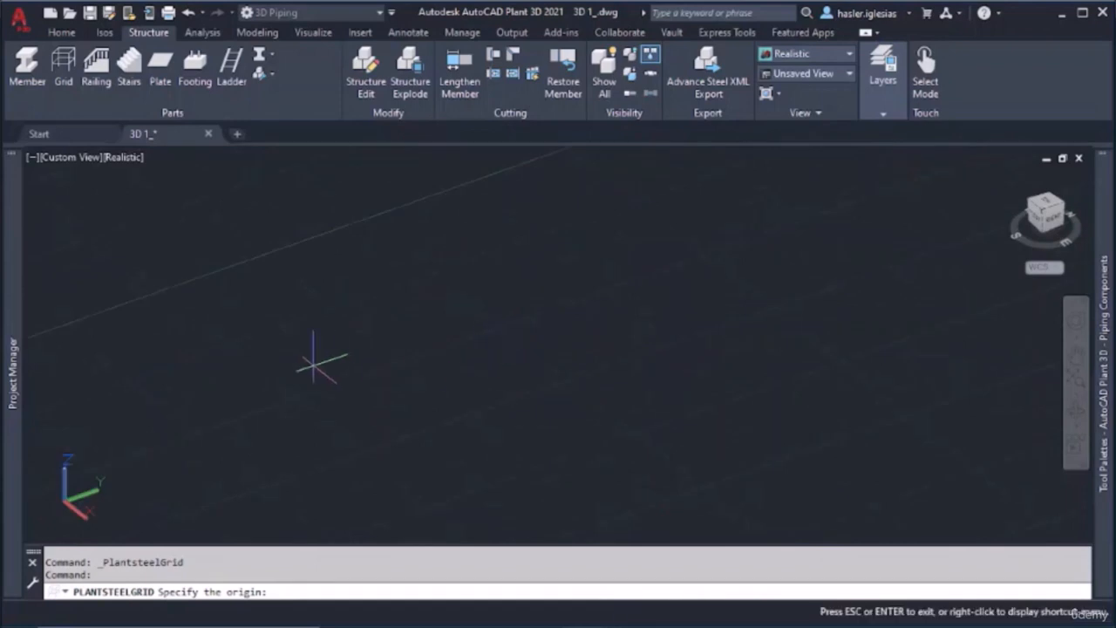
middle_click_drag(311, 366, 419, 316)
scroll(276, 240, "up", 6)
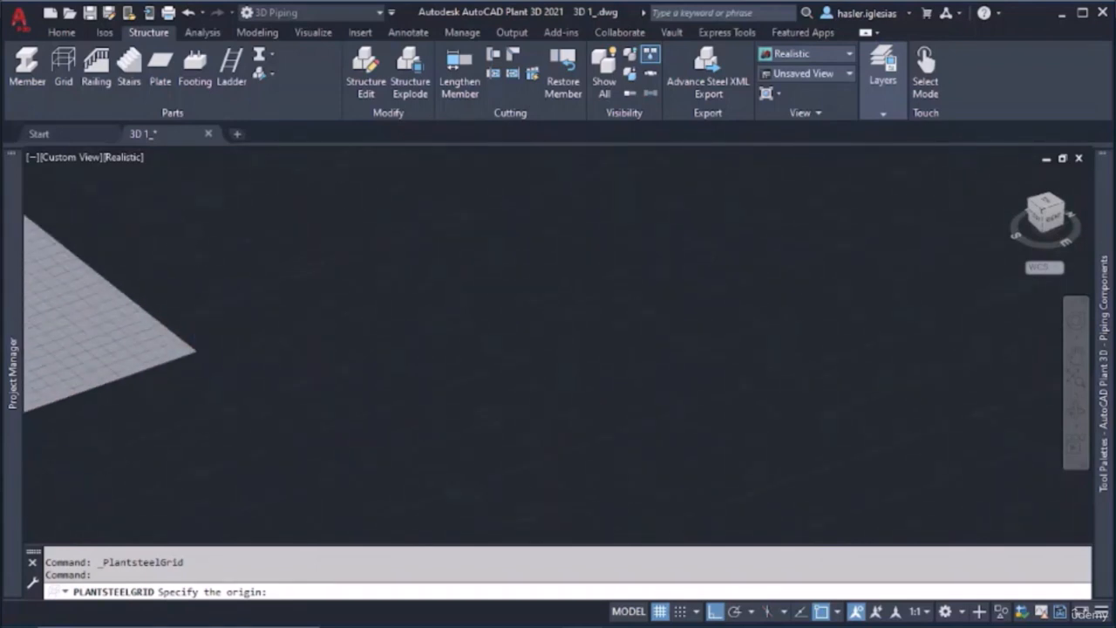
middle_click_drag(161, 362, 788, 284)
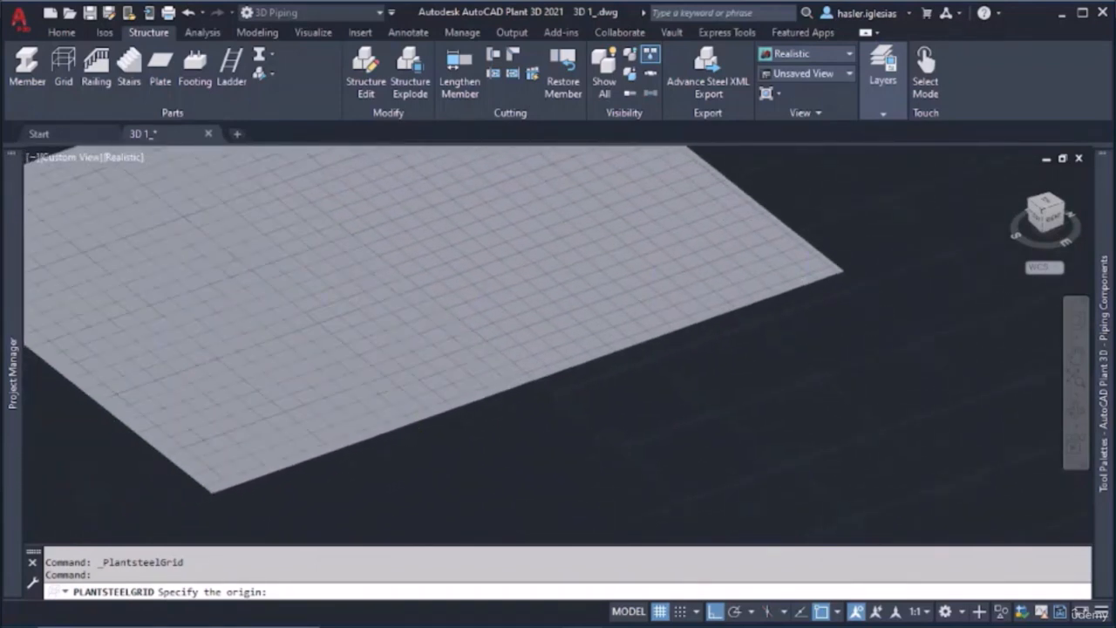
scroll(434, 309, "down", 4)
middle_click_drag(438, 307, 514, 307)
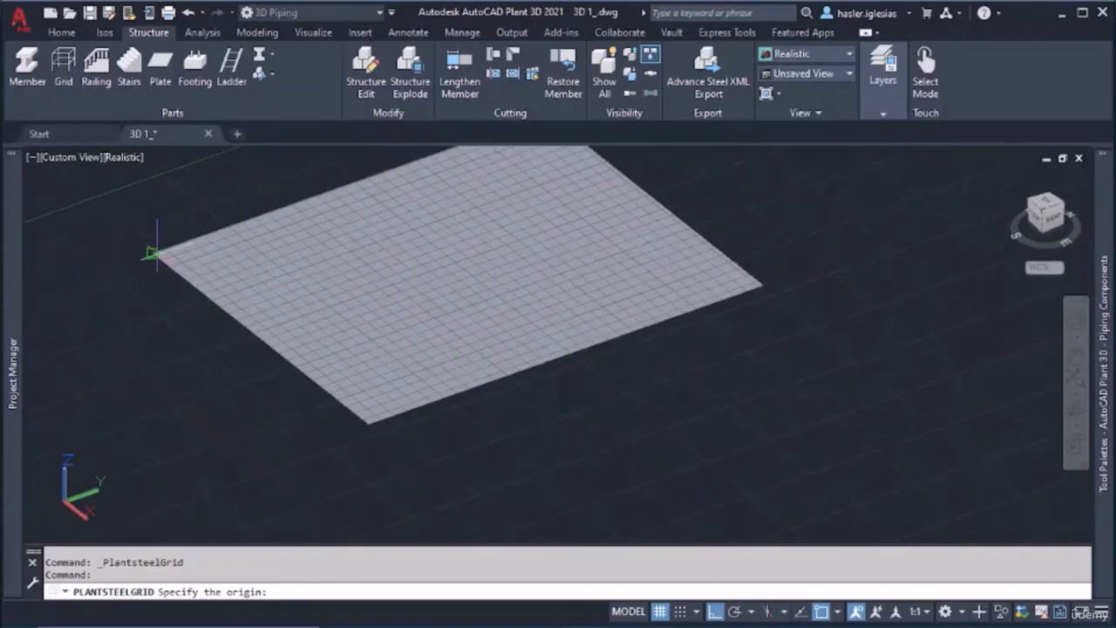
left_click(155, 253)
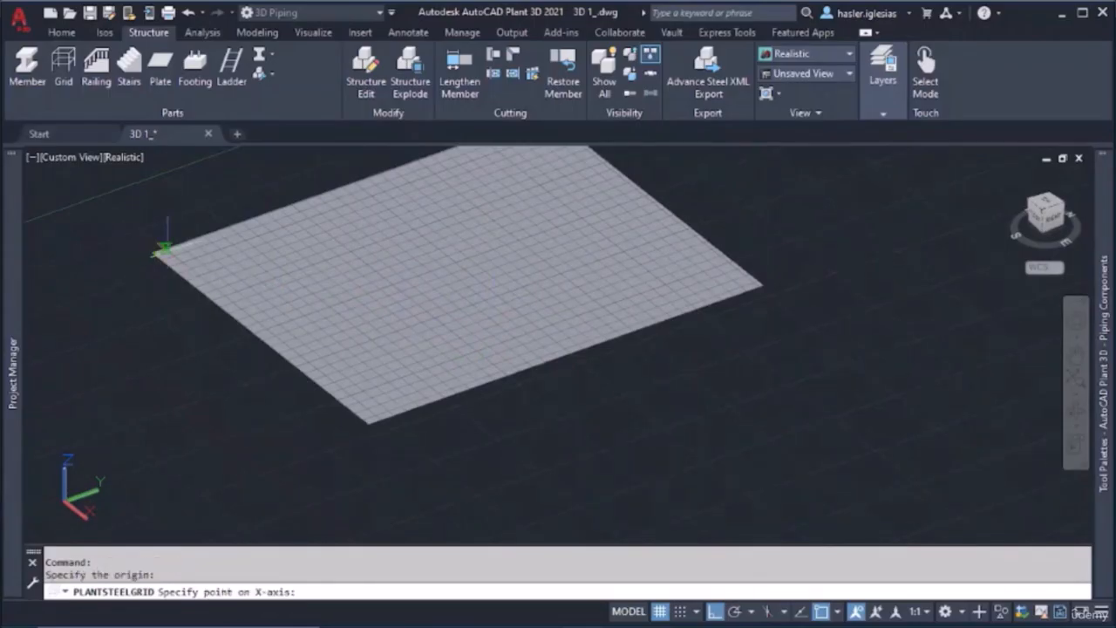
Define the grid's X-axis, XY-plane and Z-axis points along the plate edges and above the origin corner, and create the grid
middle_click_drag(200, 242, 202, 280)
left_click(216, 268)
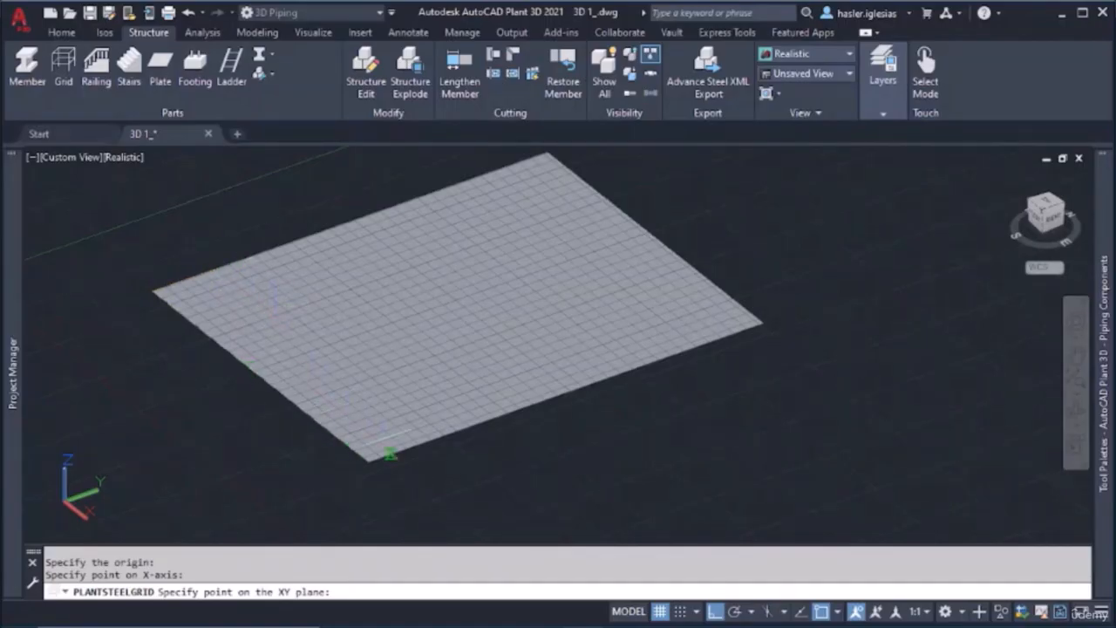
left_click(368, 465)
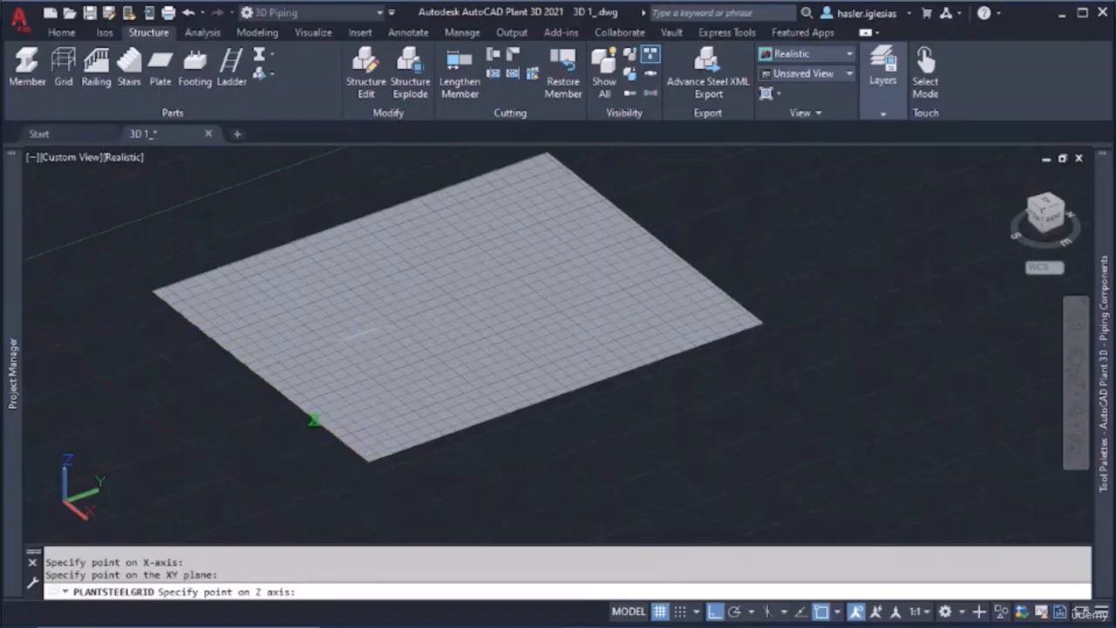
middle_click_drag(150, 198, 160, 309)
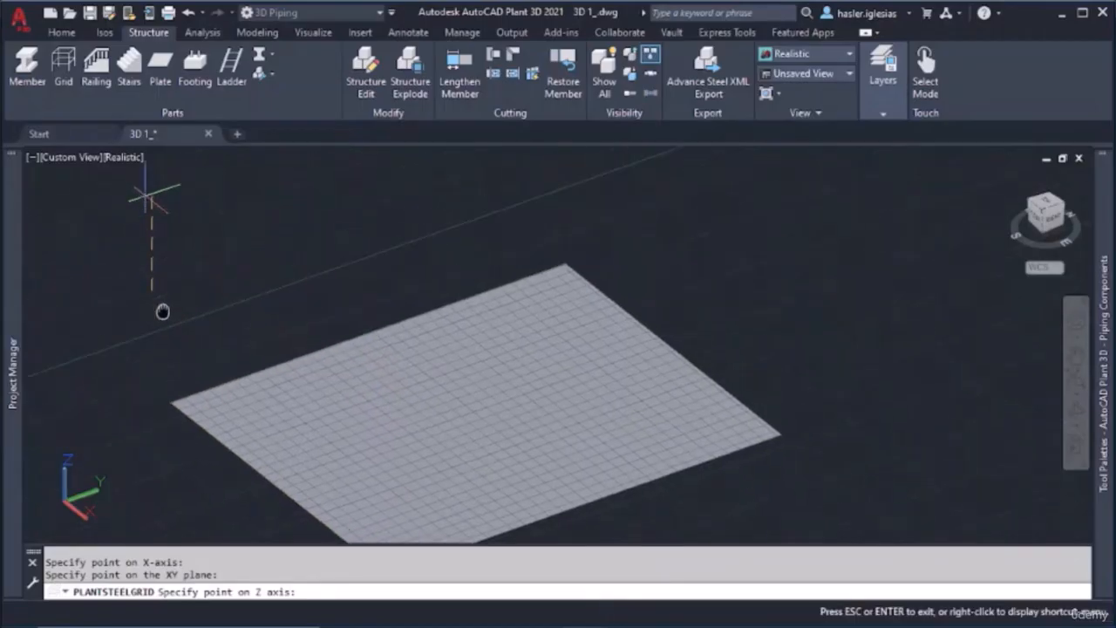
left_click(157, 250)
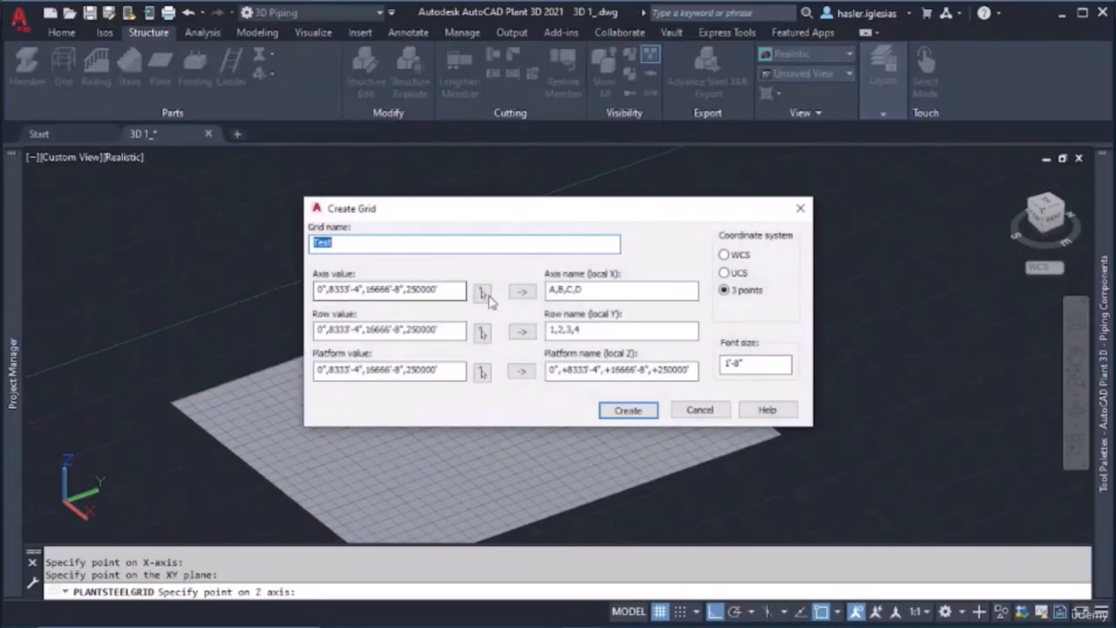
left_click(628, 410)
Examine the oversized three-point grid around the plate and erase it from the model
scroll(503, 379, "down", 20)
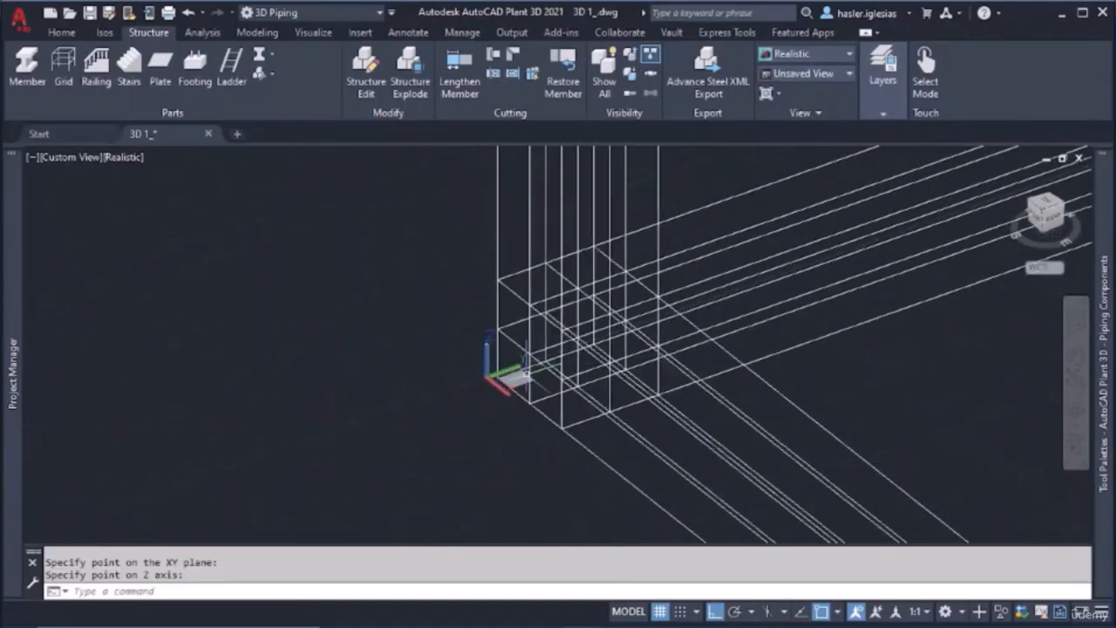
scroll(652, 385, "up", 9)
scroll(649, 385, "up", 4)
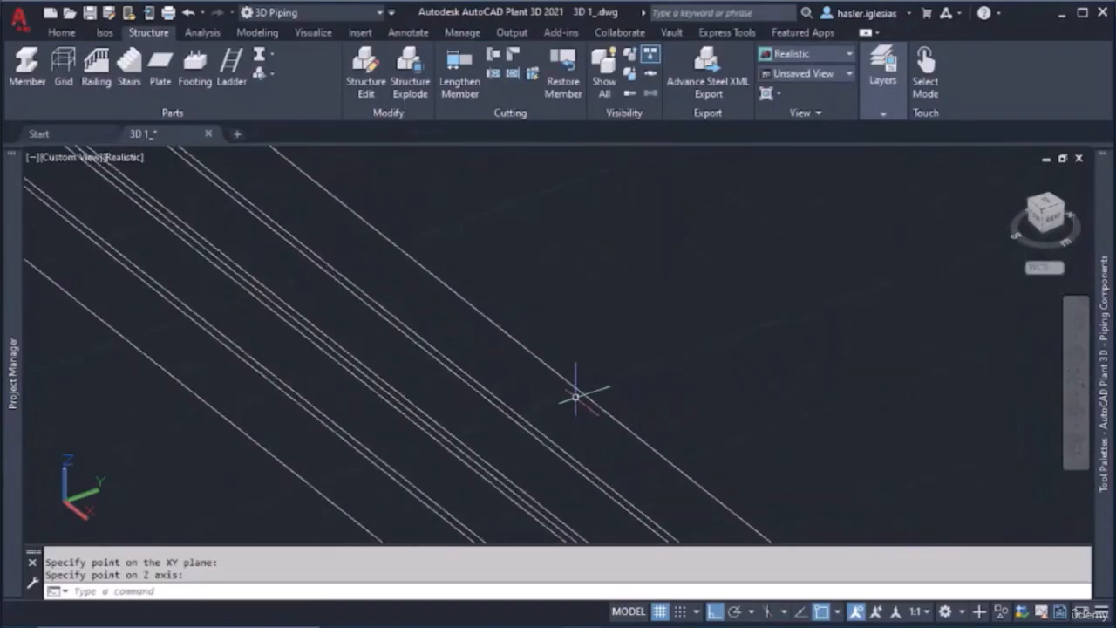
left_click(571, 386)
key("Delete")
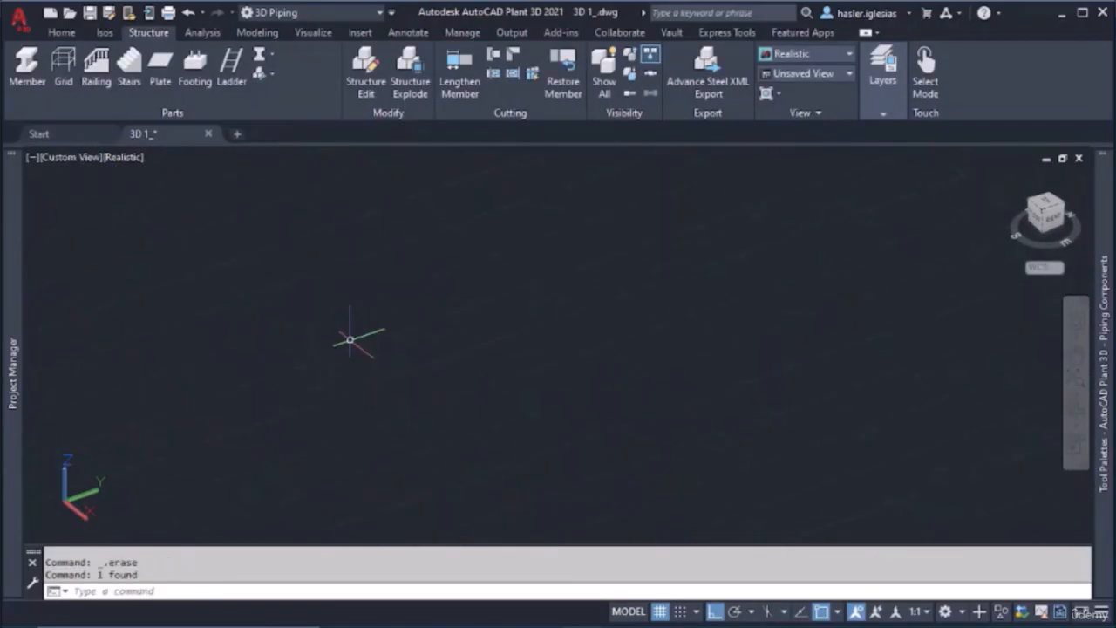
Start another grid named Test 1 and set its coordinate system to UCS
scroll(347, 337, "down", 8)
middle_click_drag(334, 325, 498, 486)
scroll(405, 372, "up", 4)
scroll(405, 371, "up", 3)
scroll(384, 384, "up", 2)
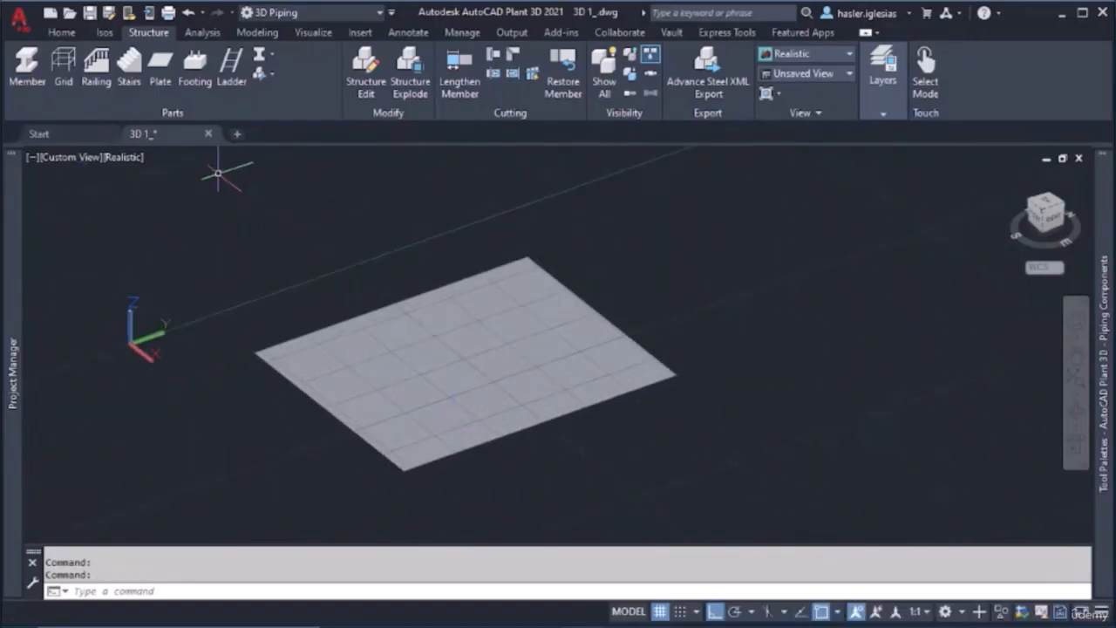
left_click(64, 68)
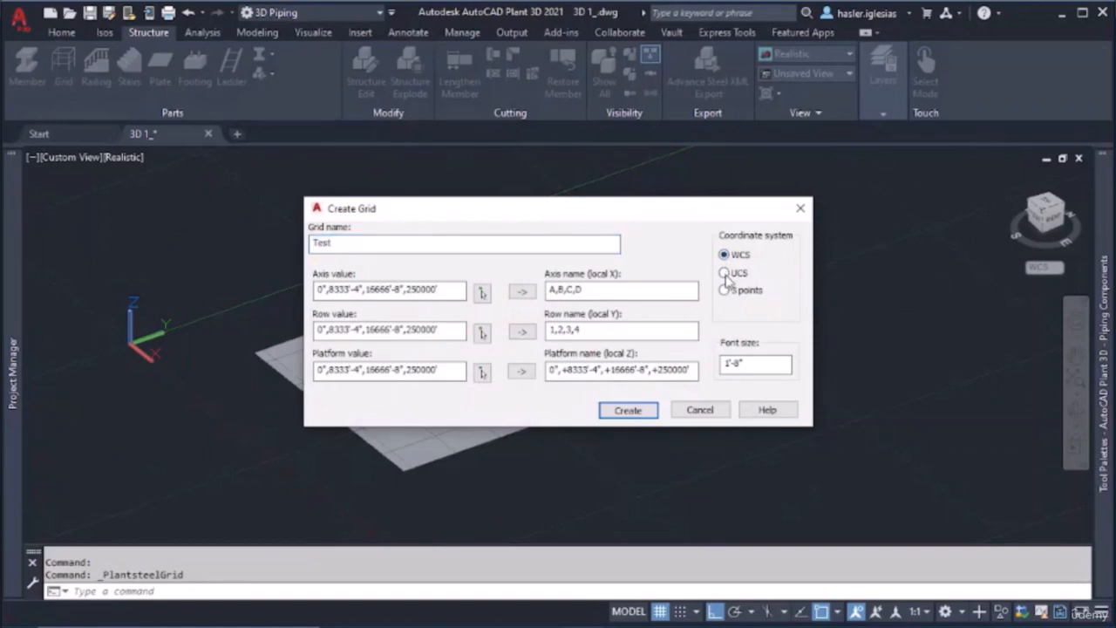
left_click(412, 244)
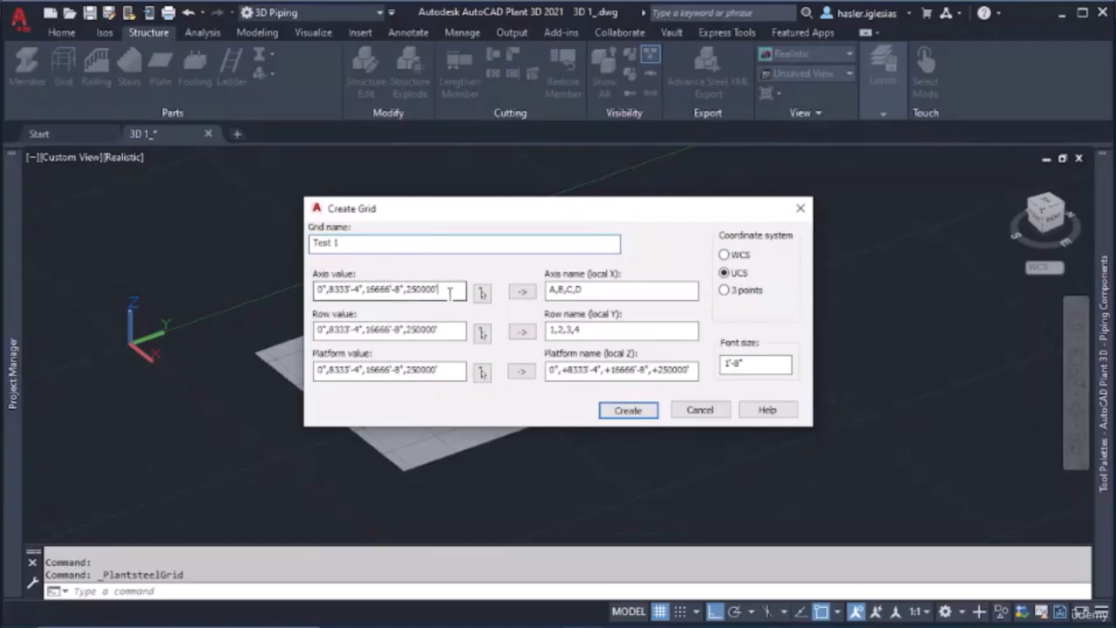
Pick the axis values as points along the plate edge from the corner nearest the origin, and regenerate the axis names A to G
left_click_drag(450, 293, 289, 276)
left_click(757, 366)
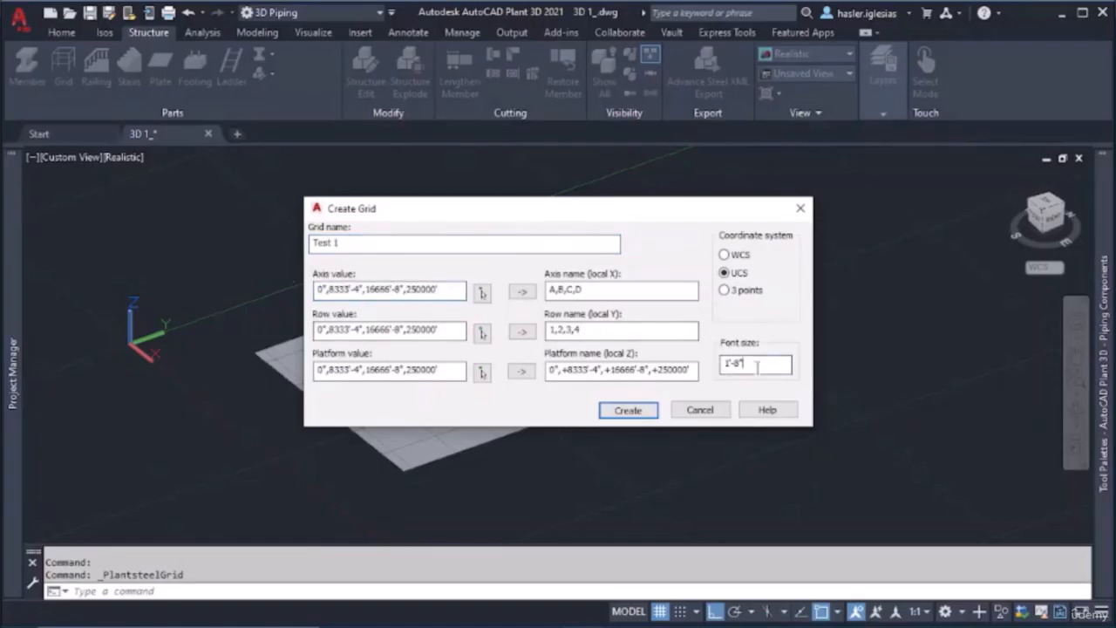
left_click_drag(450, 291, 284, 290)
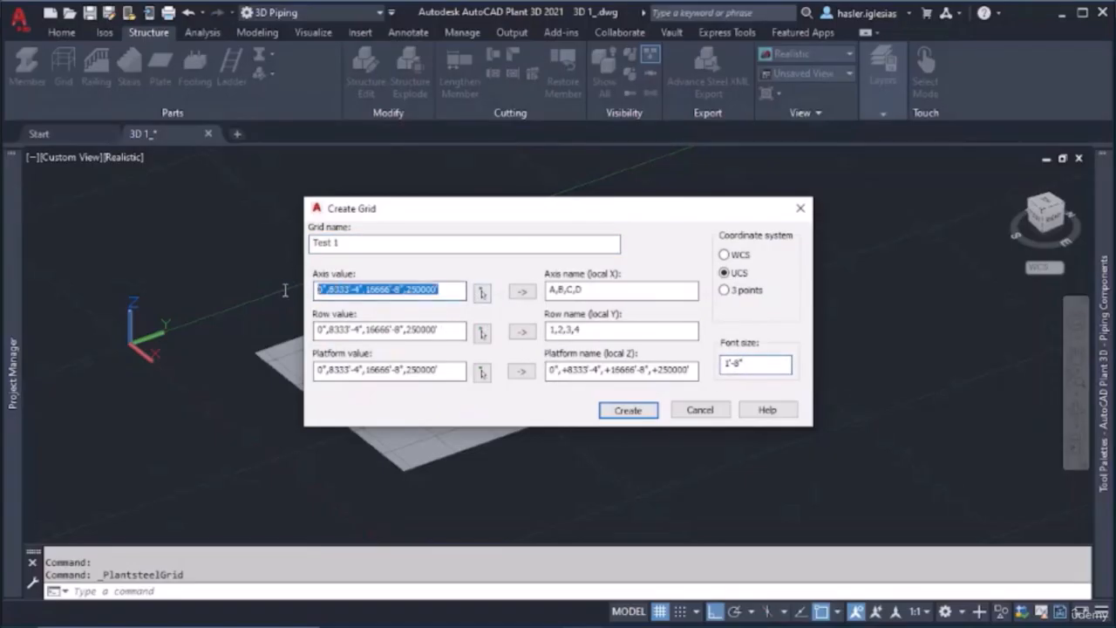
left_click(483, 293)
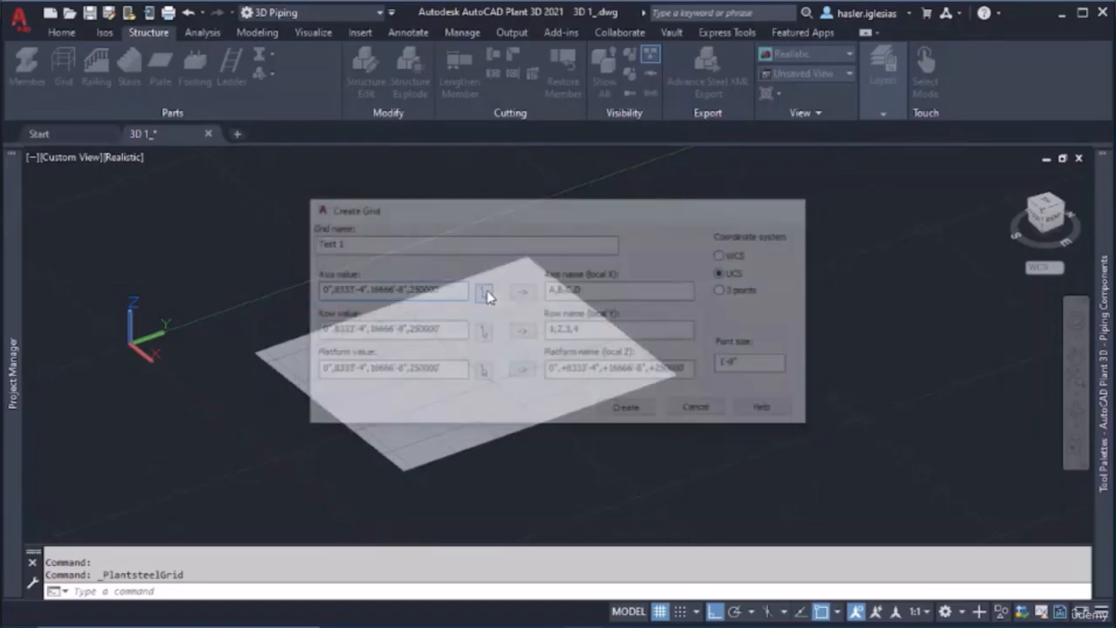
left_click(251, 351)
left_click(304, 325)
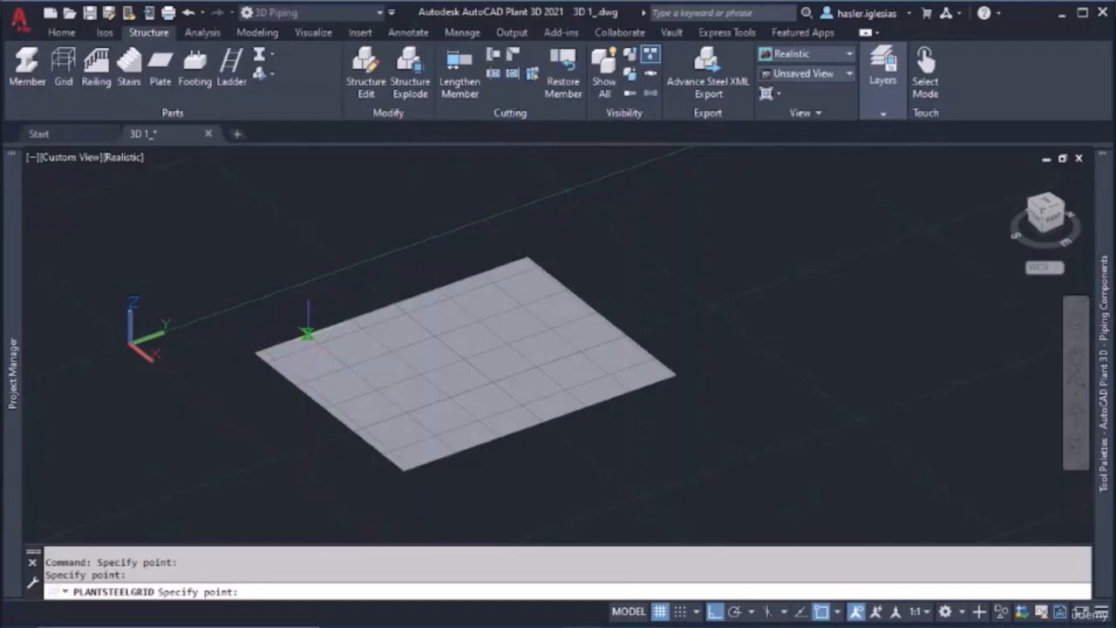
left_click(352, 316)
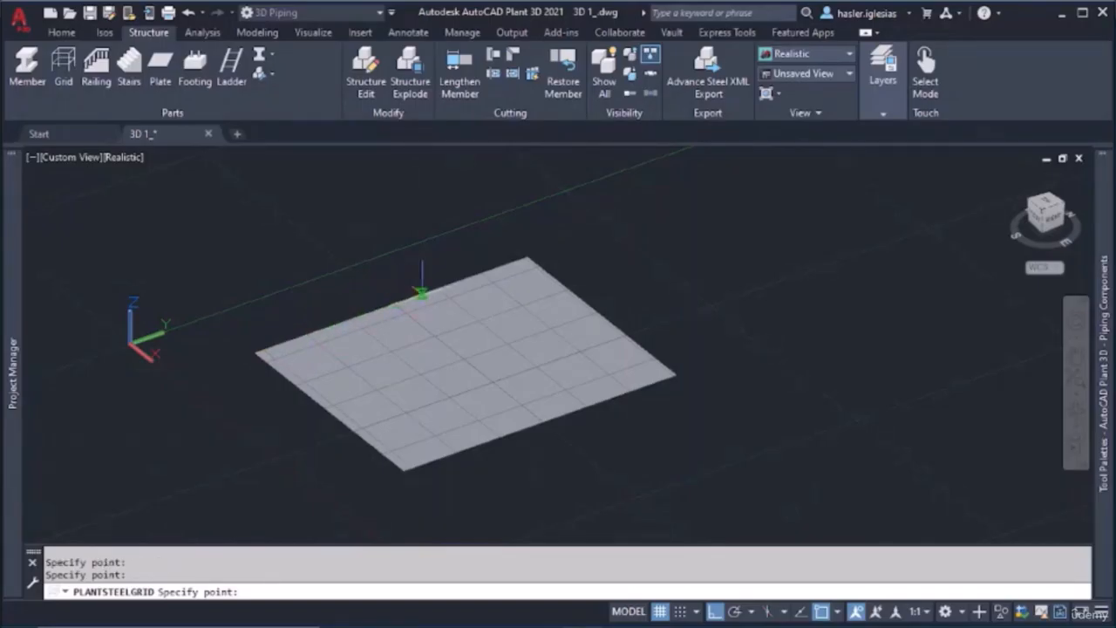
left_click(526, 255)
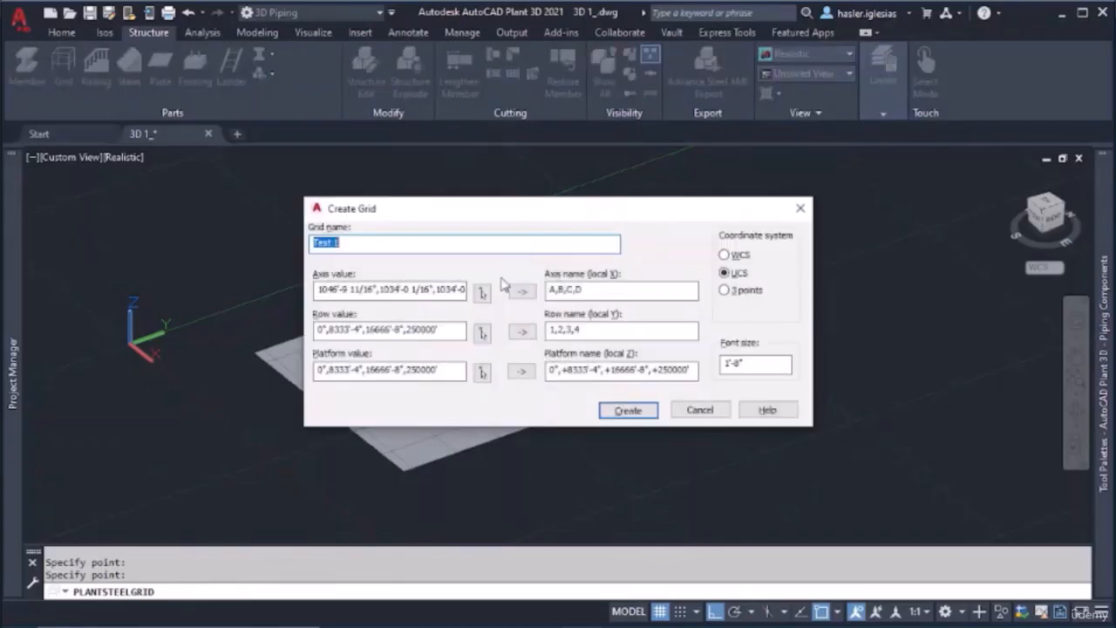
Pick the row values along the plate's adjacent edge up to its end corner, and regenerate the row names 1 to 6
left_click(482, 333)
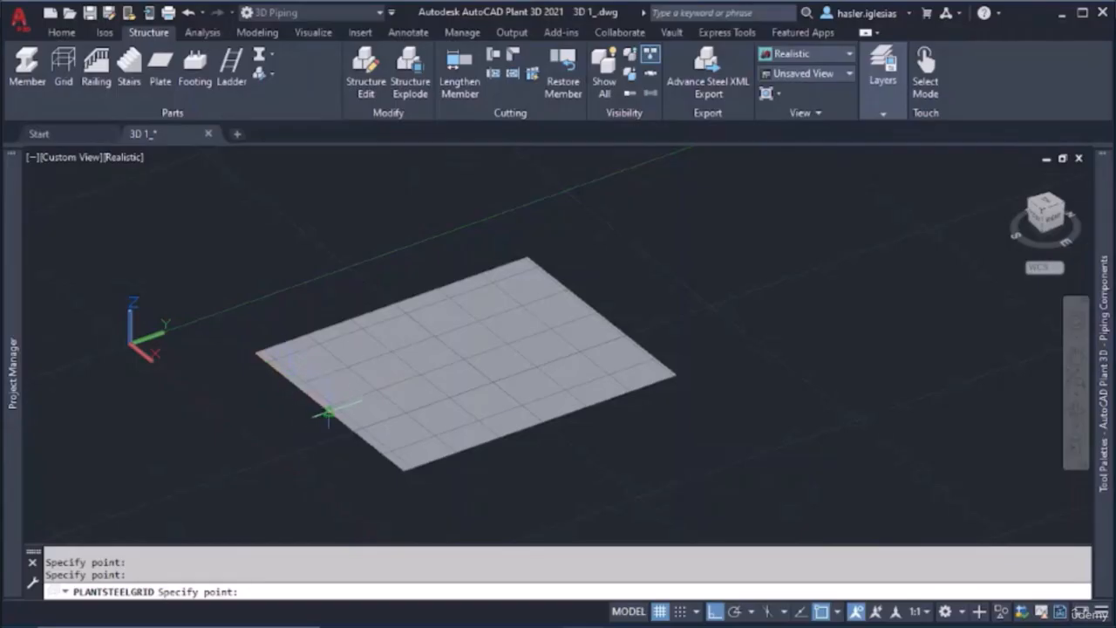
left_click(403, 471)
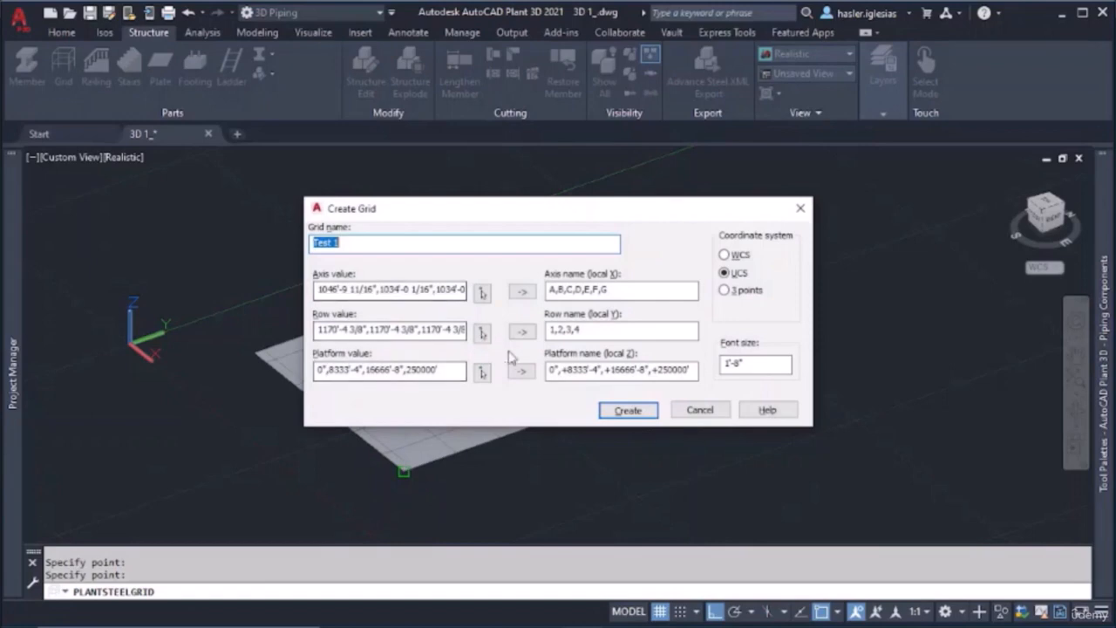
type("Test 1")
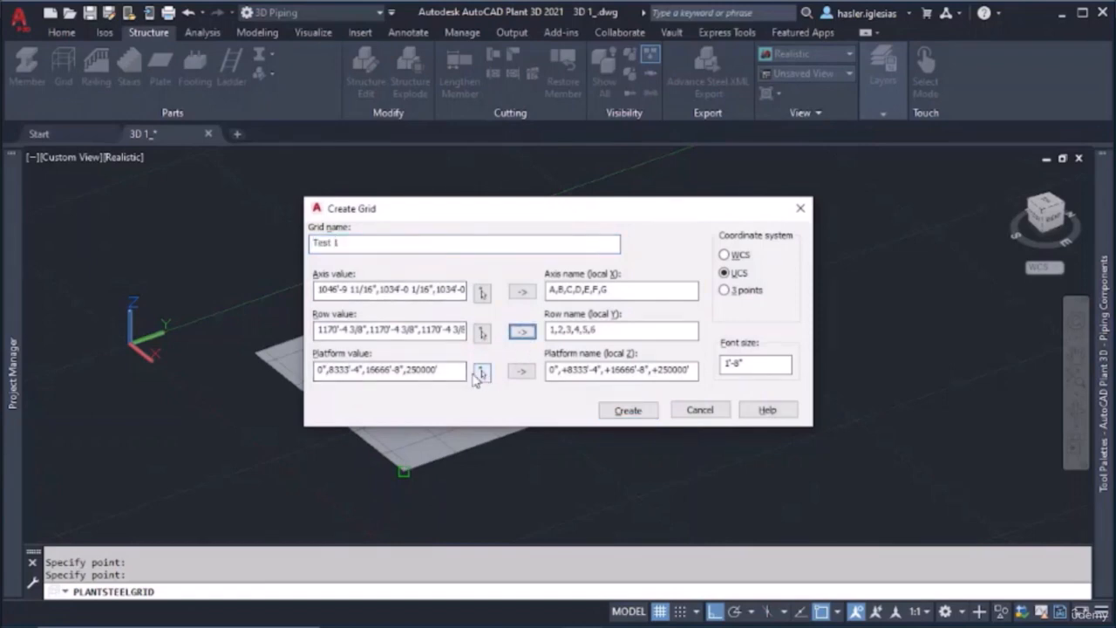
Pick the platform values at rising heights straight above the plate's origin corner and regenerate the platform names
left_click(481, 373)
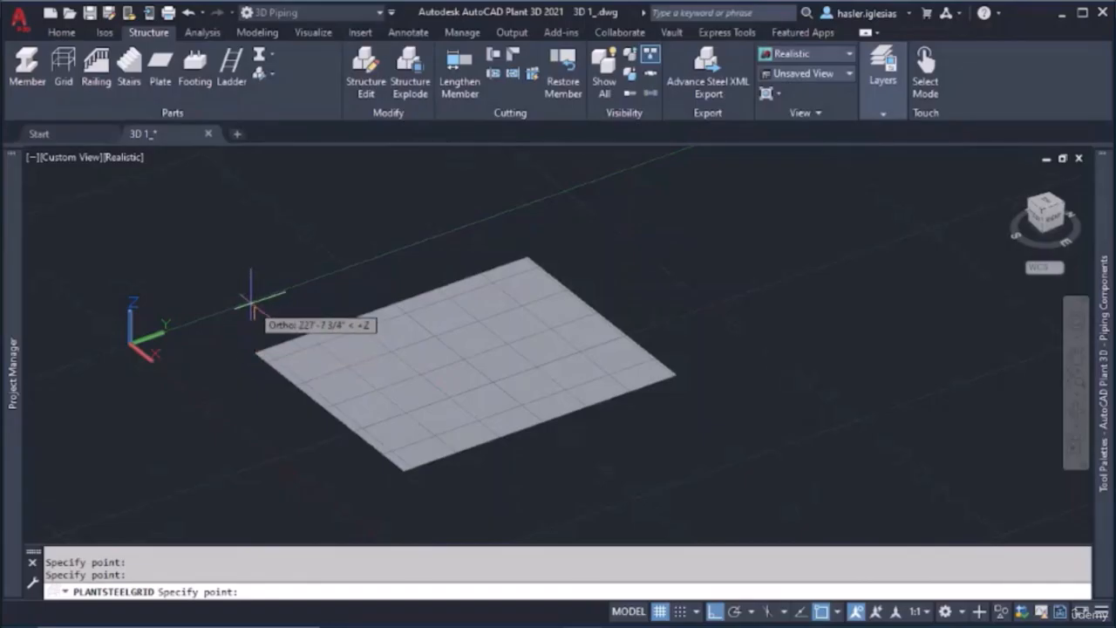
left_click(253, 184)
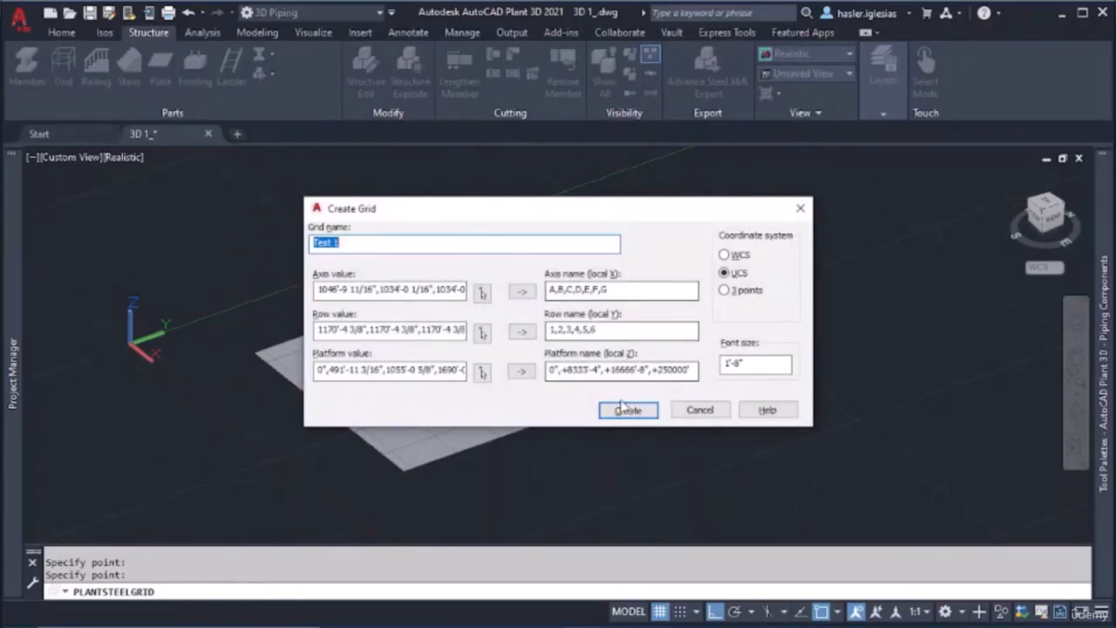
left_click(520, 372)
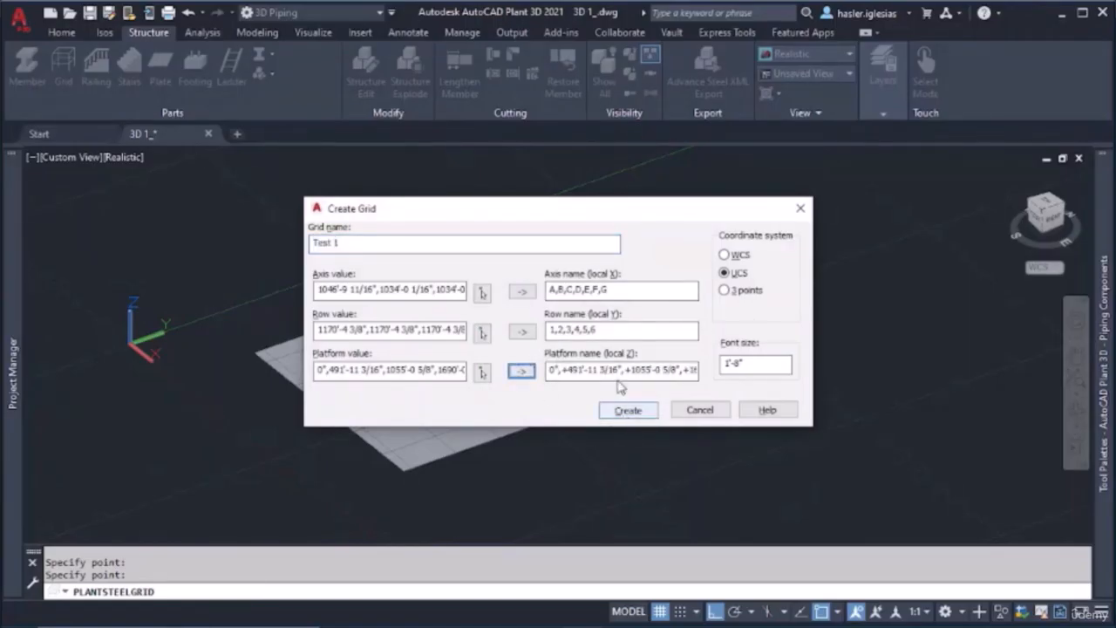
Replace the generated platform names with I, II, III, IV, V
left_click_drag(615, 372, 498, 359)
key("Delete")
key("Delete")
key("Delete")
key("Delete")
key("Delete")
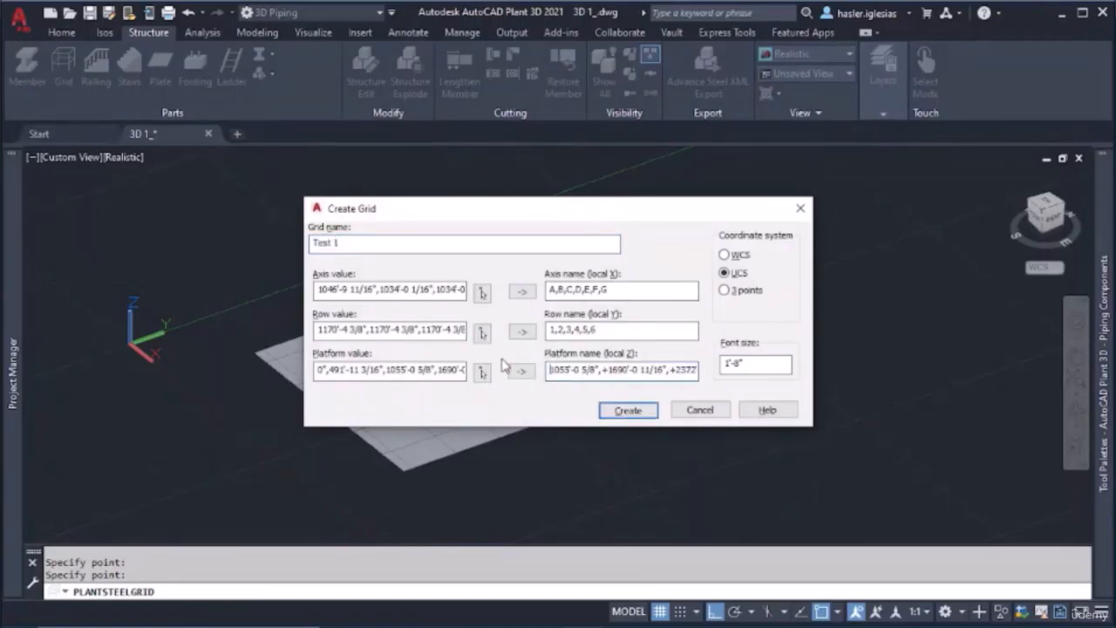
key("Delete")
key("Delete")
key("Delete")
key("Delete")
key("Delete")
key("Delete")
key("Delete")
key("Delete")
key("Delete")
key("Delete")
key("Delete")
key("Delete")
key("Delete")
key("Delete")
key("Delete")
key("Delete")
key("Delete")
key("Delete")
key("Delete")
key("Delete")
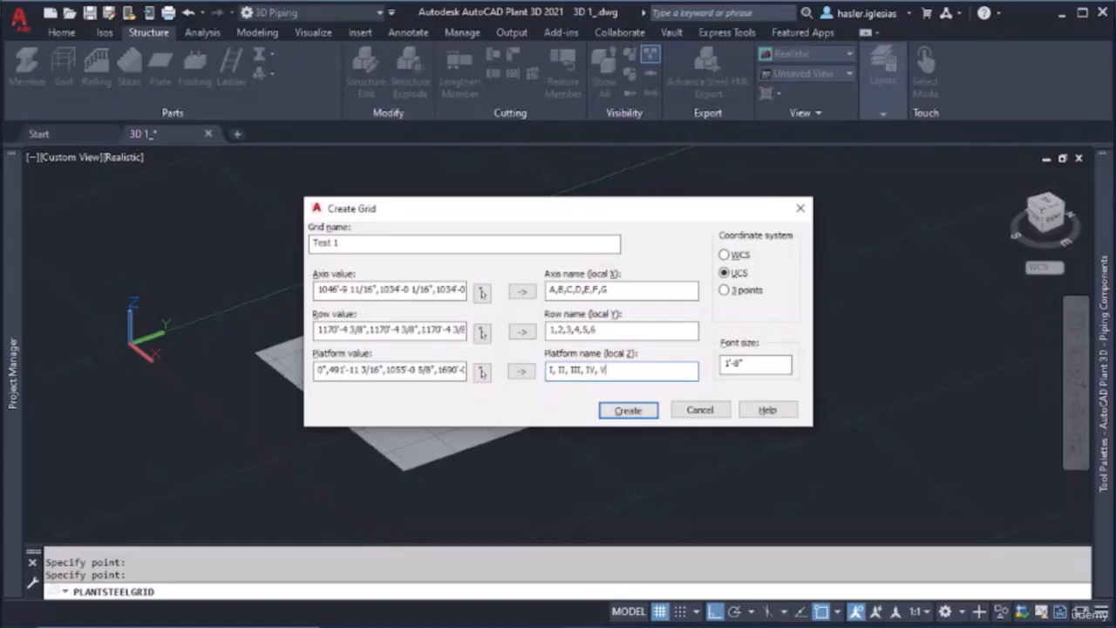
Regenerate the platform names, replace them with the Roman numerals I, II, III, IV, V, and create the Test 1 grid
left_click(522, 371)
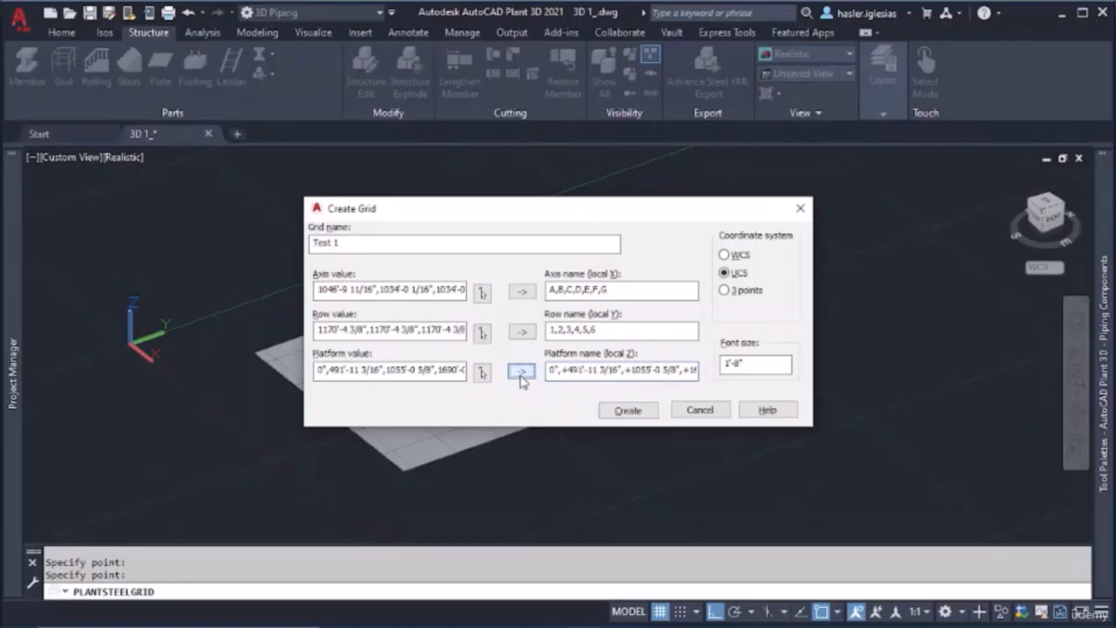
left_click_drag(614, 374, 712, 381)
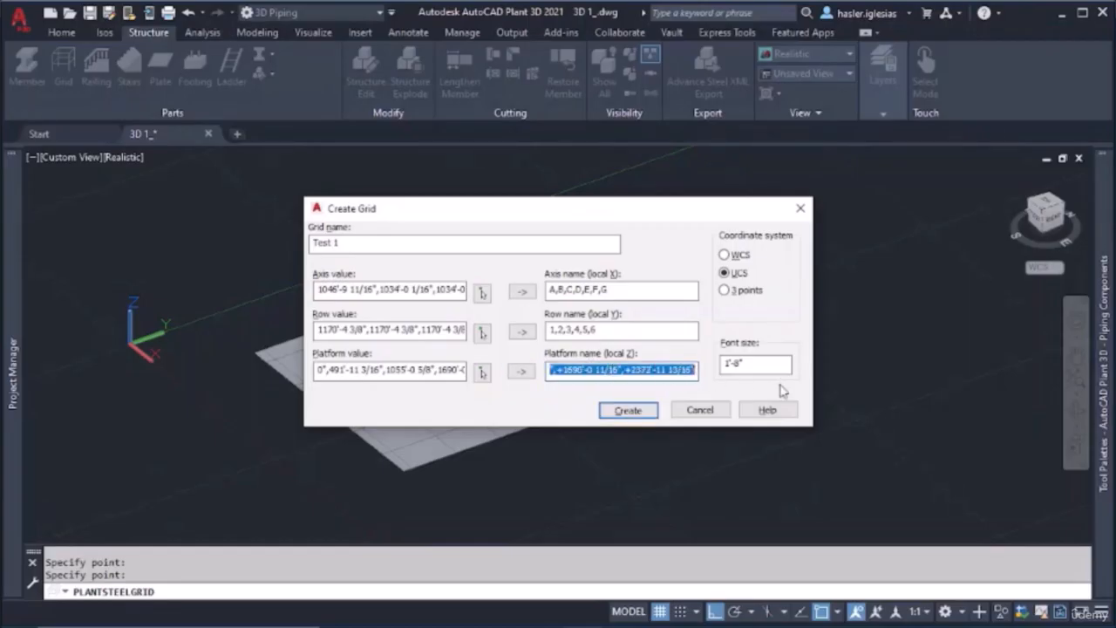
key("BackSpace")
left_click_drag(630, 370, 512, 372)
key("BackSpace")
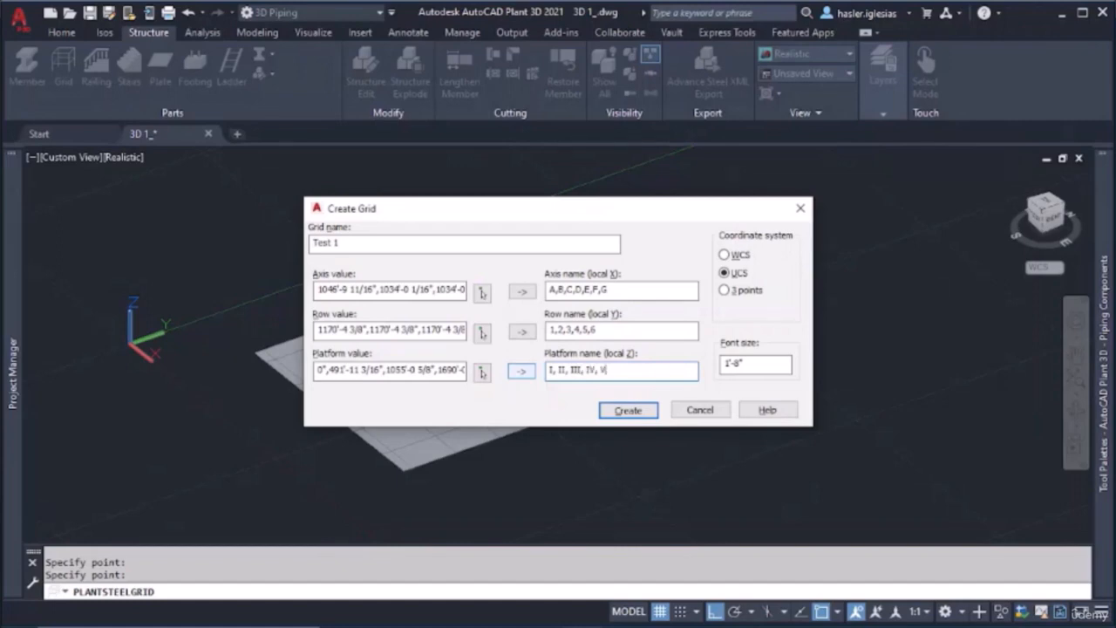
left_click(628, 410)
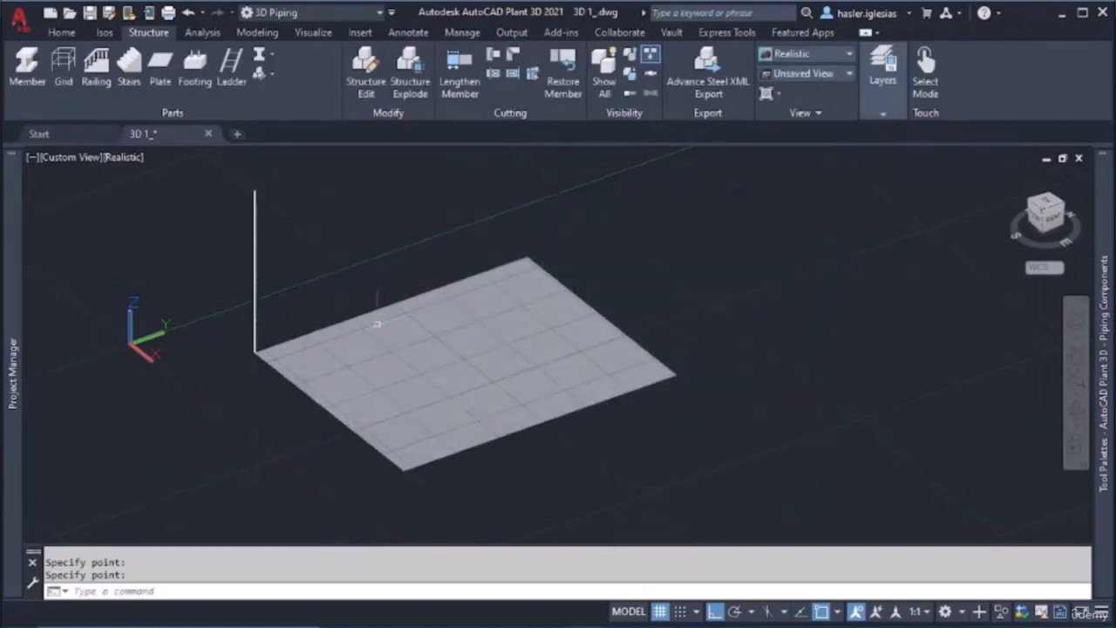
Inspect the vertical grid line at the plate corner and erase that grid
scroll(302, 279, "up", 3)
scroll(200, 323, "down", 3)
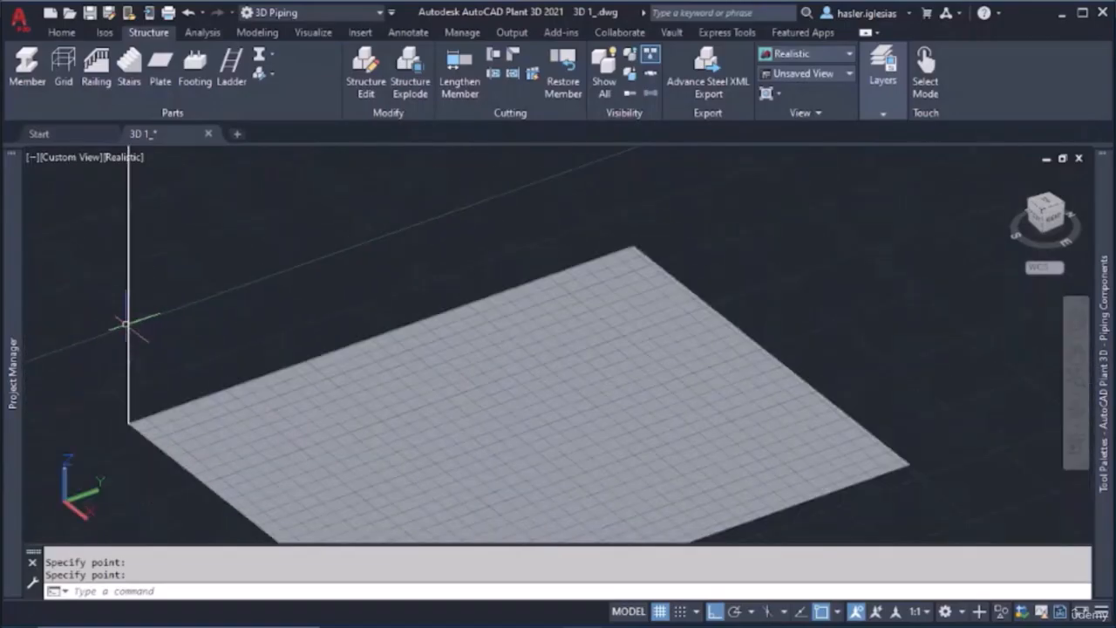
key("Delete")
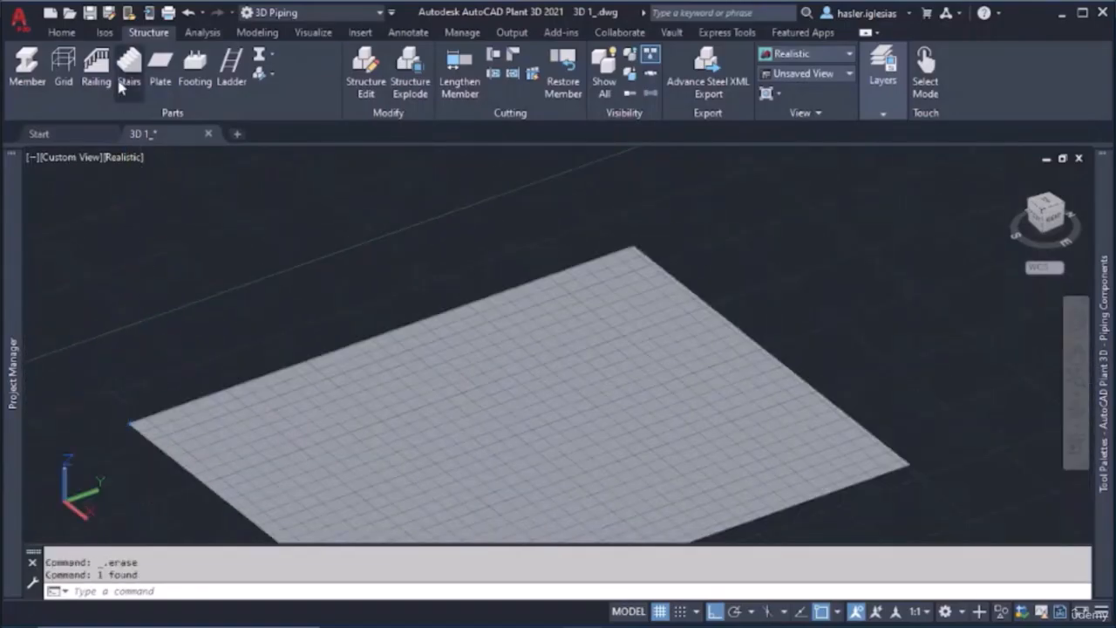
Start a new grid, set its axis values to 0, 1000, 2000, 3000, and regenerate the axis names
left_click(71, 73)
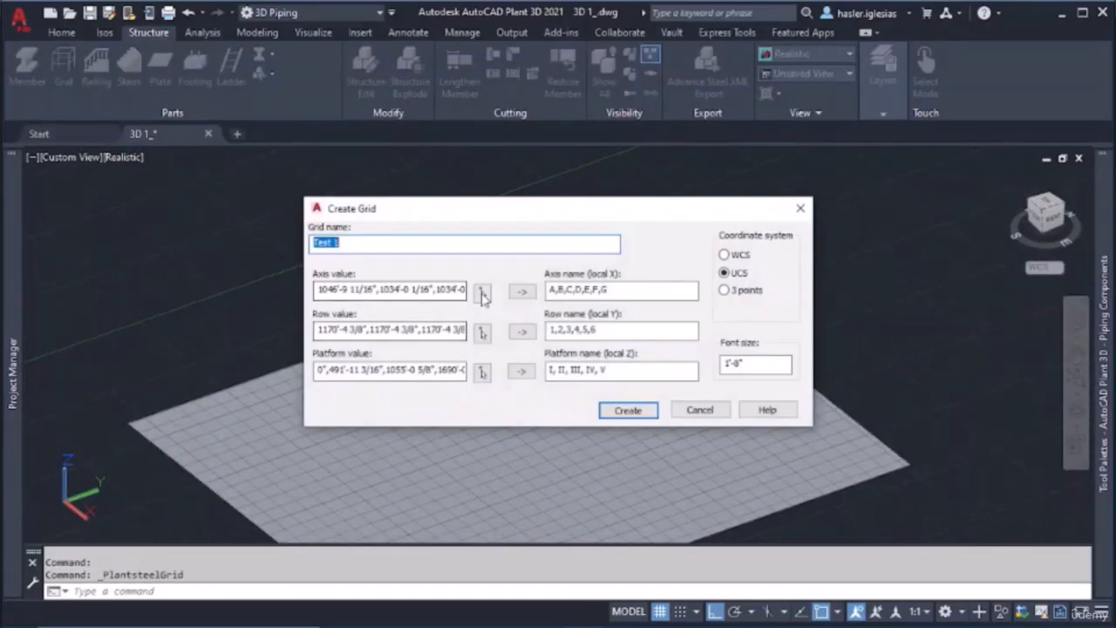
double_click(451, 288)
left_click(451, 289)
left_click_drag(451, 288, 227, 260)
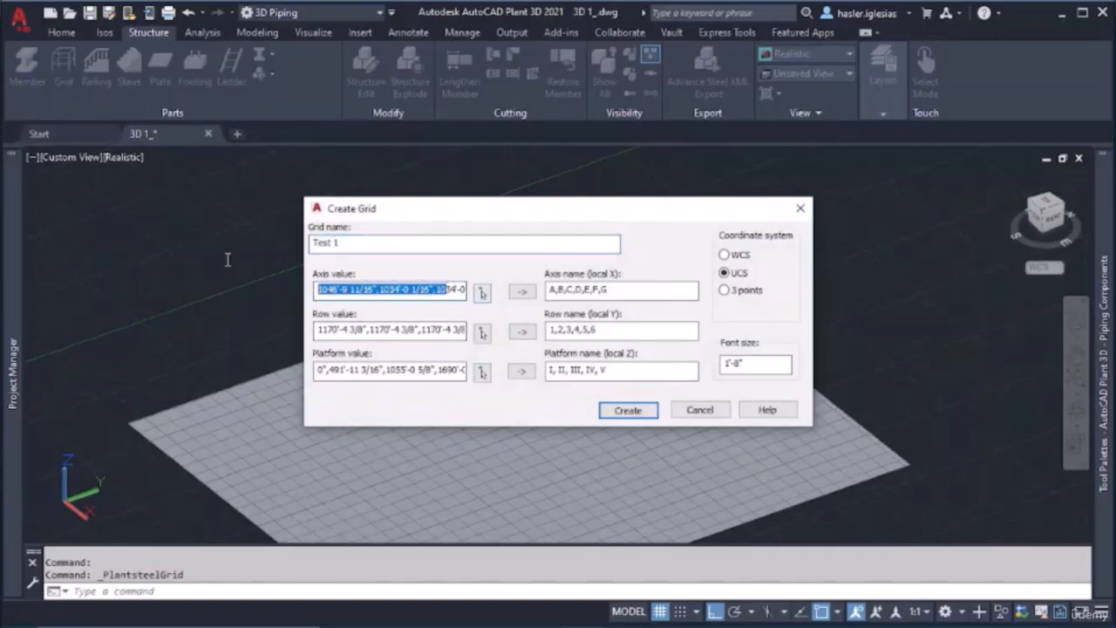
key("BackSpace")
key("Delete")
key("Delete")
key("Delete")
key("Delete")
key("Delete")
key("Delete")
key("Delete")
key("Delete")
key("Delete")
key("Delete")
key("Delete")
key("Delete")
key("Delete")
key("Delete")
key("Delete")
key("Delete")
key("Delete")
key("Delete")
key("Delete")
key("Delete")
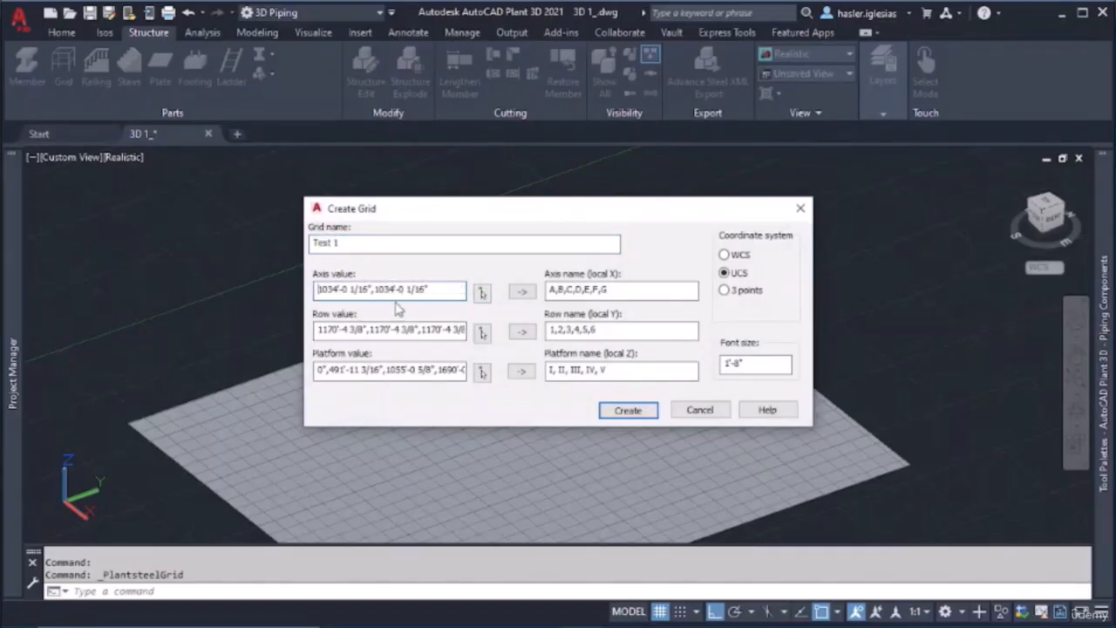
key("Delete")
key("Delete")
key("Delete")
key("Delete")
key("Delete")
key("Delete")
key("Delete")
key("Delete")
key("Delete")
key("Delete")
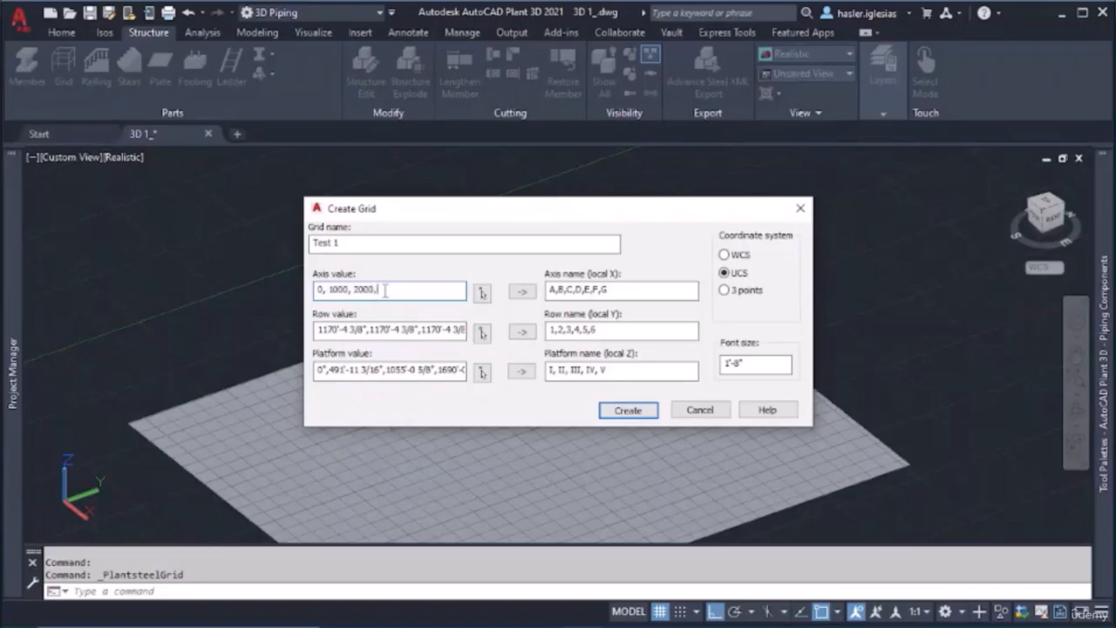
left_click(525, 295)
left_click_drag(427, 290, 280, 274)
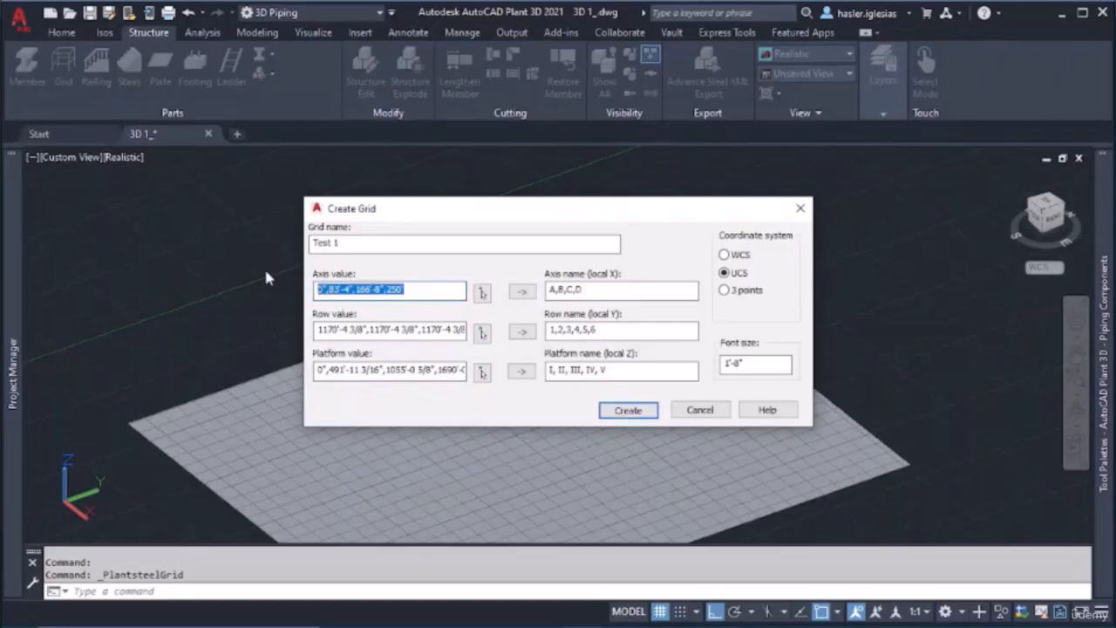
Replace the grid's row values with 0, 1000, 2000, 3000
double_click(391, 330)
left_click(391, 330)
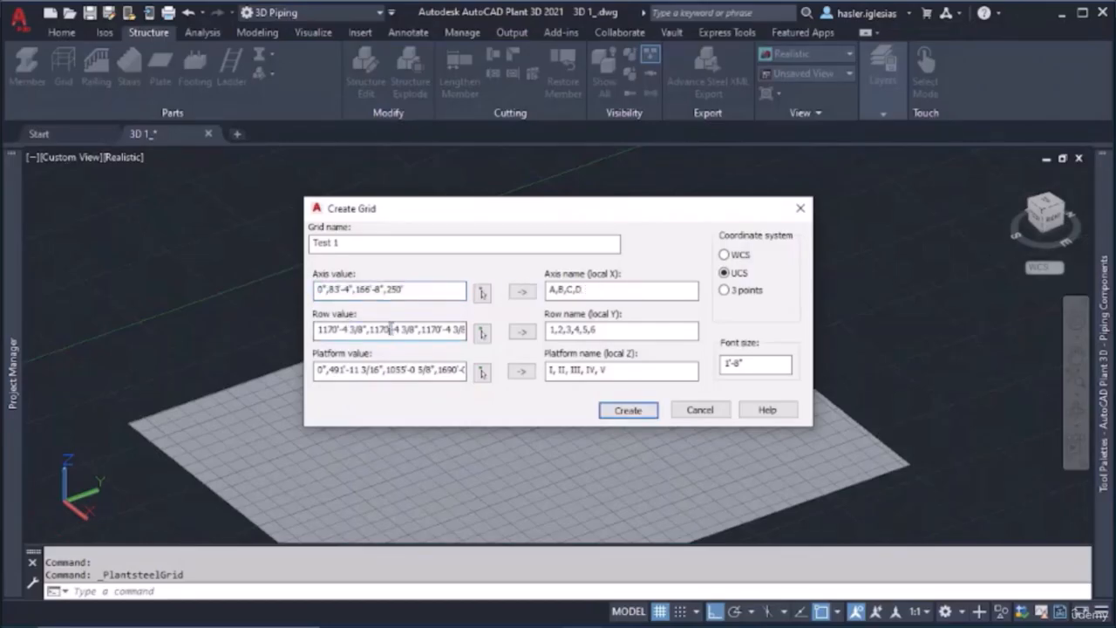
left_click_drag(449, 330, 256, 306)
key("Delete")
key("Delete")
key("Delete")
key("Delete")
key("Delete")
key("Delete")
key("Delete")
key("Delete")
key("Delete")
key("Delete")
key("Delete")
key("Delete")
key("Delete")
key("Delete")
key("Delete")
key("Delete")
key("Delete")
key("Delete")
key("Delete")
key("Delete")
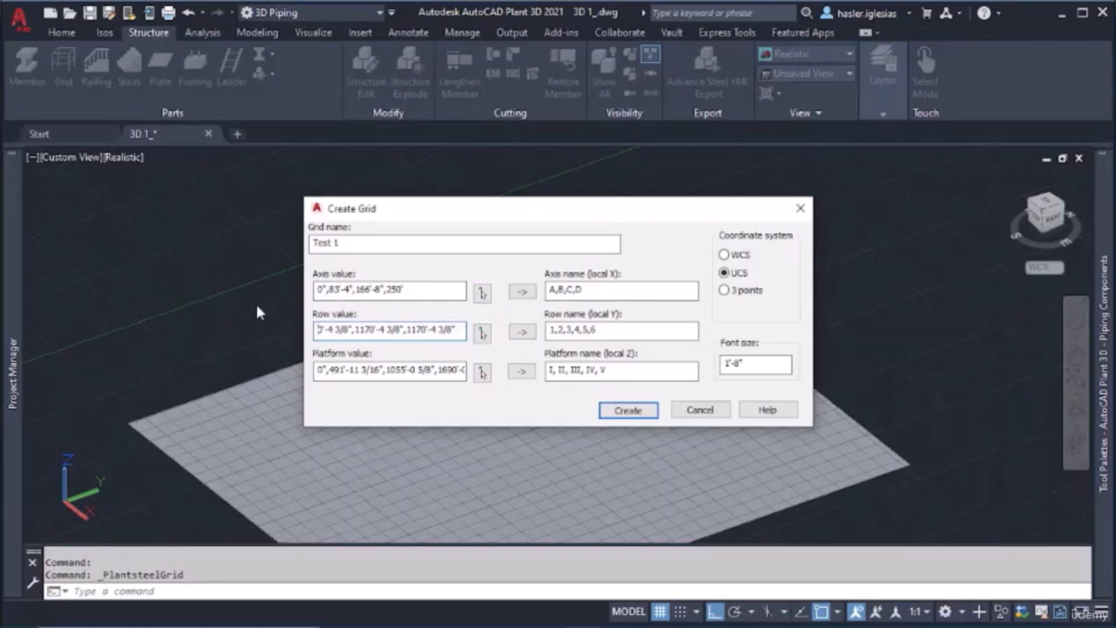
key("Delete")
key("Delete")
key("Delete")
key("Delete")
key("Delete")
key("Delete")
key("Delete")
key("Delete")
key("Delete")
key("Delete")
key("Delete")
key("Delete")
key("Delete")
key("Delete")
key("Delete")
key("Delete")
key("Delete")
key("Delete")
type("0, 1000, 2000, 3000")
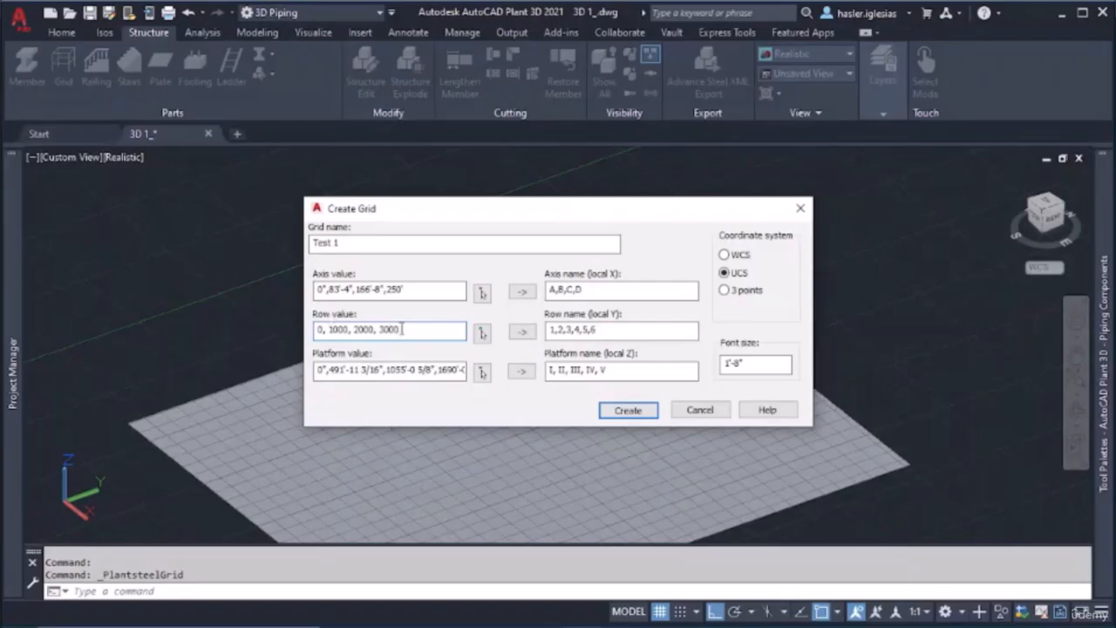
Copy the row values 0, 1000, 2000, 3000 over the existing platform values
left_click_drag(402, 329, 271, 317)
key("ctrl+c")
left_click(433, 374)
double_click(434, 373)
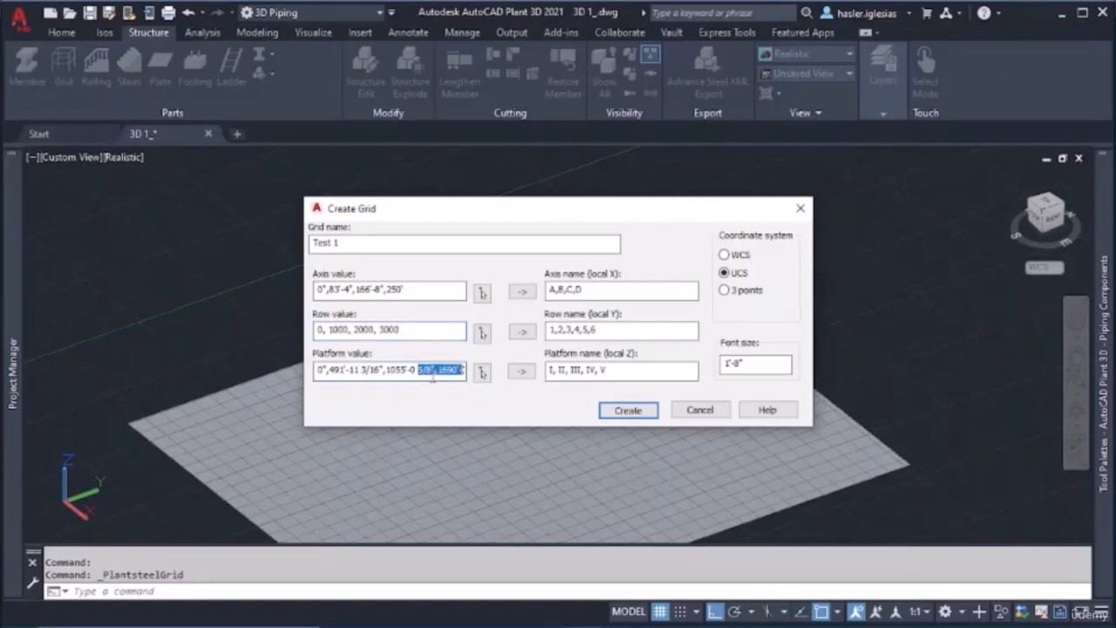
left_click(433, 374)
left_click_drag(449, 373, 153, 335)
key("Delete")
key("Delete")
key("Delete")
key("Delete")
key("Delete")
key("Delete")
key("Delete")
key("Delete")
key("Delete")
key("Delete")
key("Delete")
key("Delete")
key("Delete")
key("Delete")
key("Delete")
key("Delete")
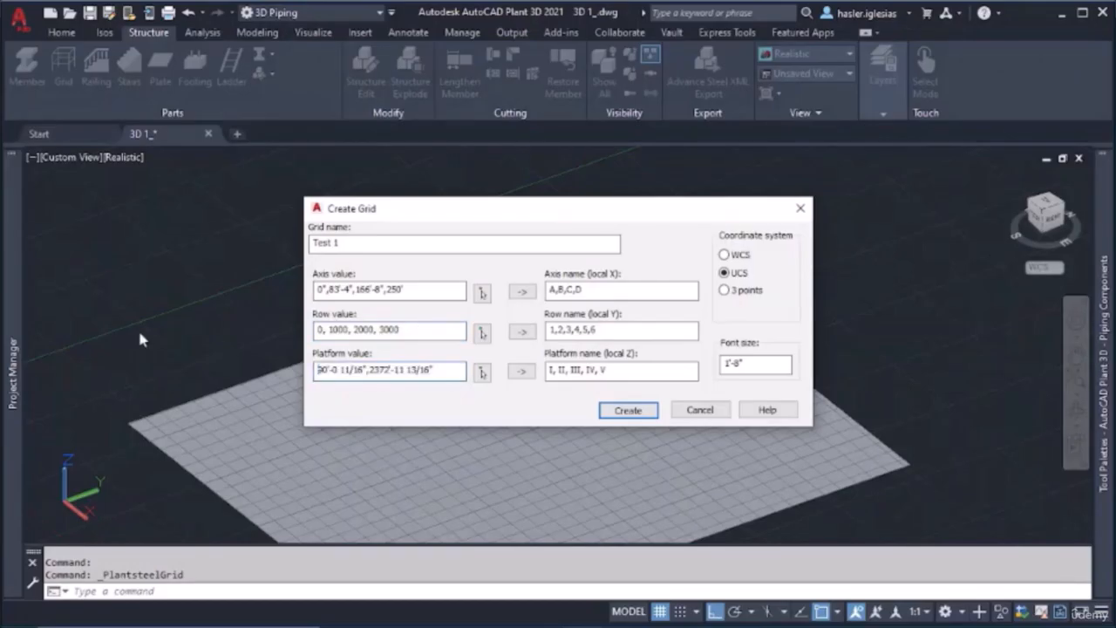
key("ctrl+v")
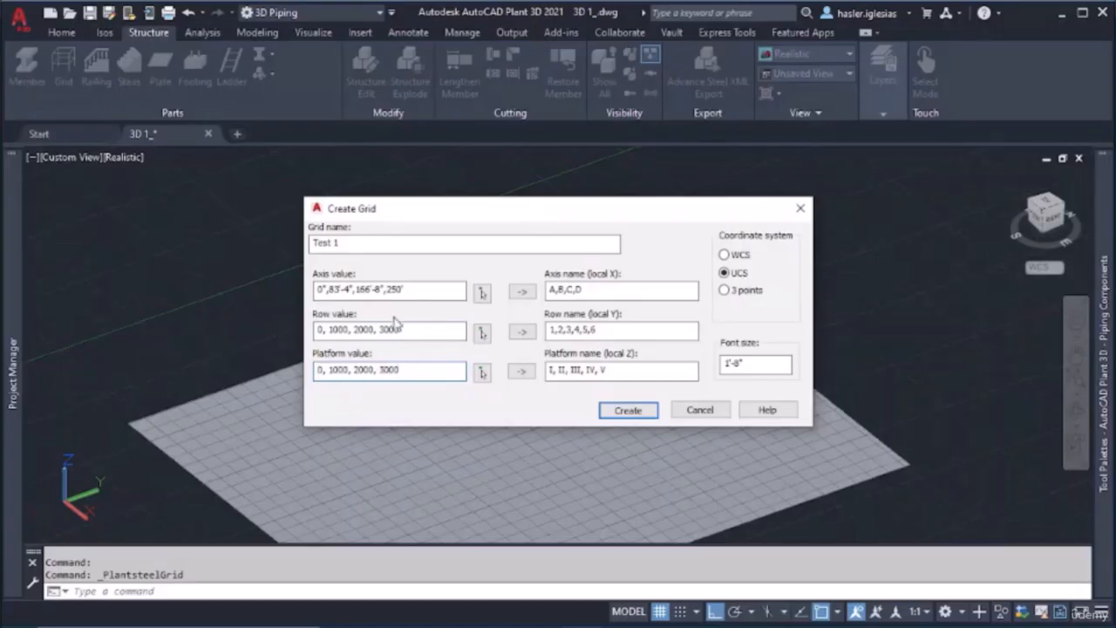
Regenerate the row and platform names, replace the platform names with I, II, III, IV, and create the Test 1 grid
left_click(519, 334)
left_click(520, 374)
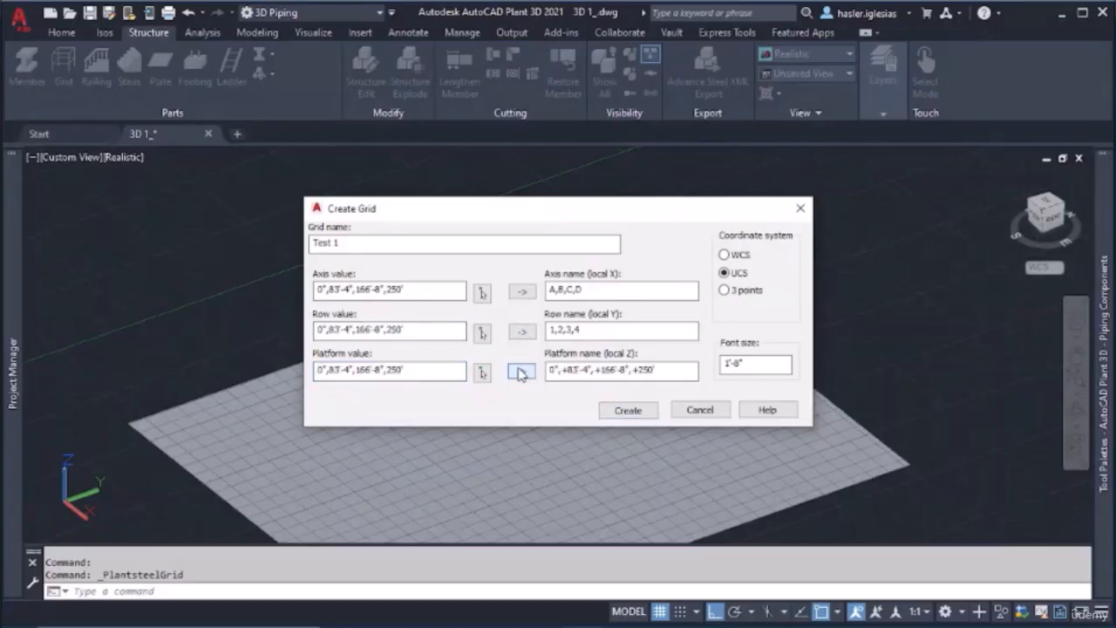
left_click_drag(676, 370, 440, 349)
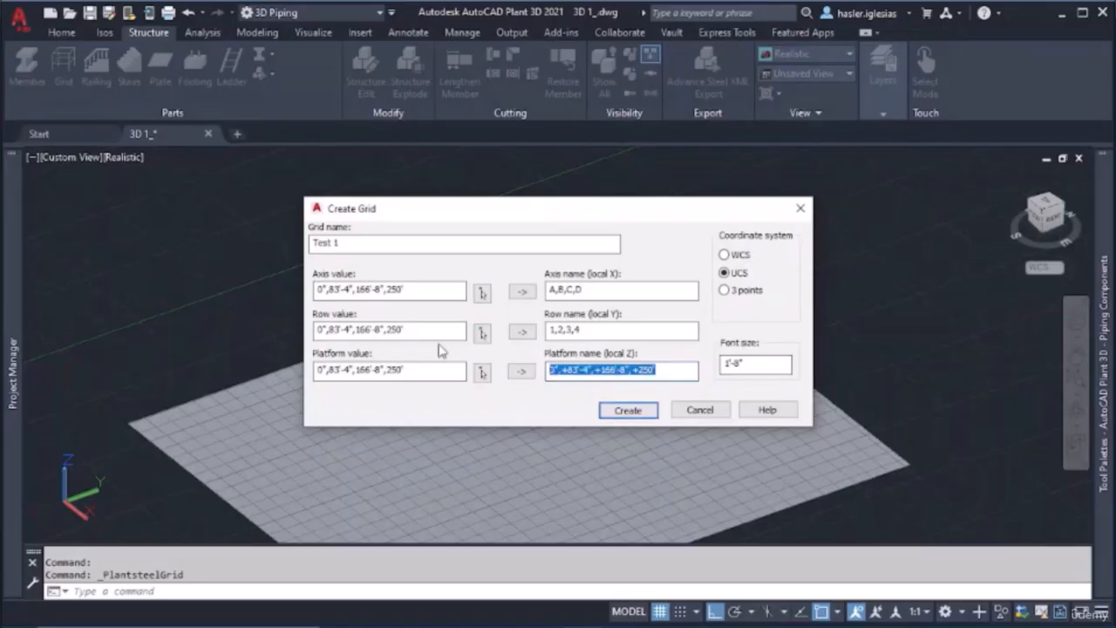
type("1,")
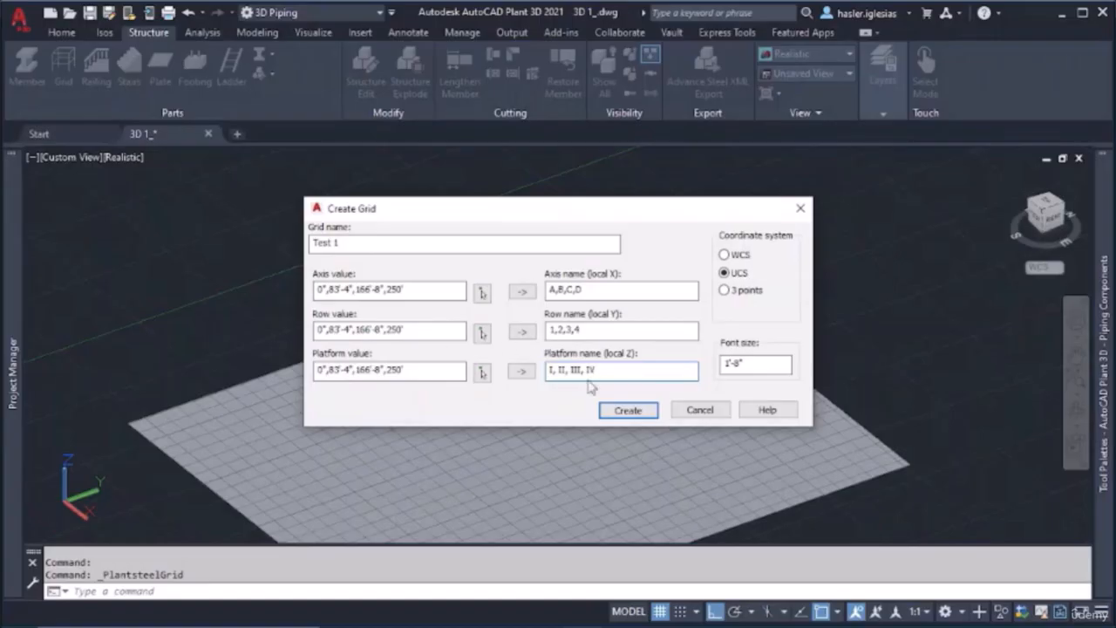
left_click(628, 410)
Move the new grid from the origin along the Y axis to a free spot near the large plate
scroll(166, 394, "down", 4)
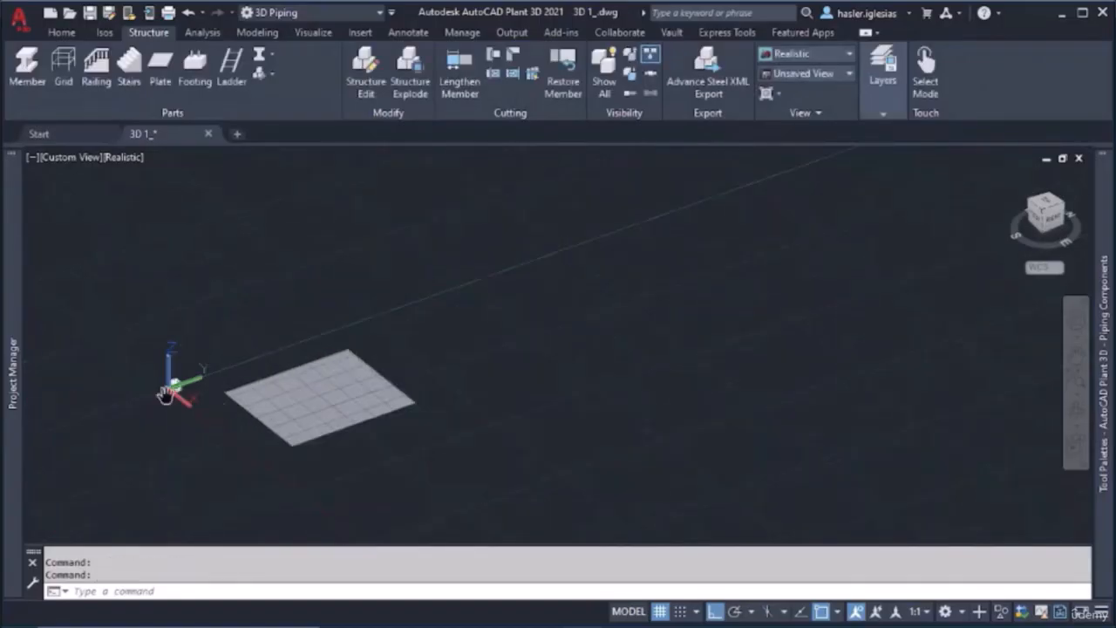
middle_click_drag(165, 394, 290, 395)
scroll(294, 392, "up", 9)
scroll(420, 382, "down", 2)
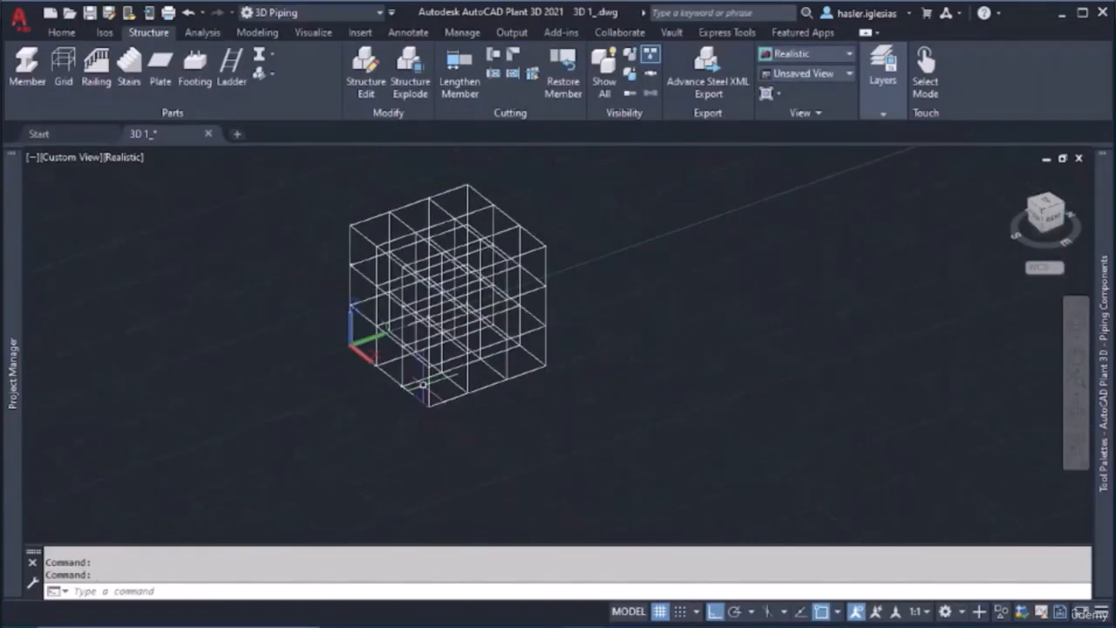
left_click(422, 384)
type("mov")
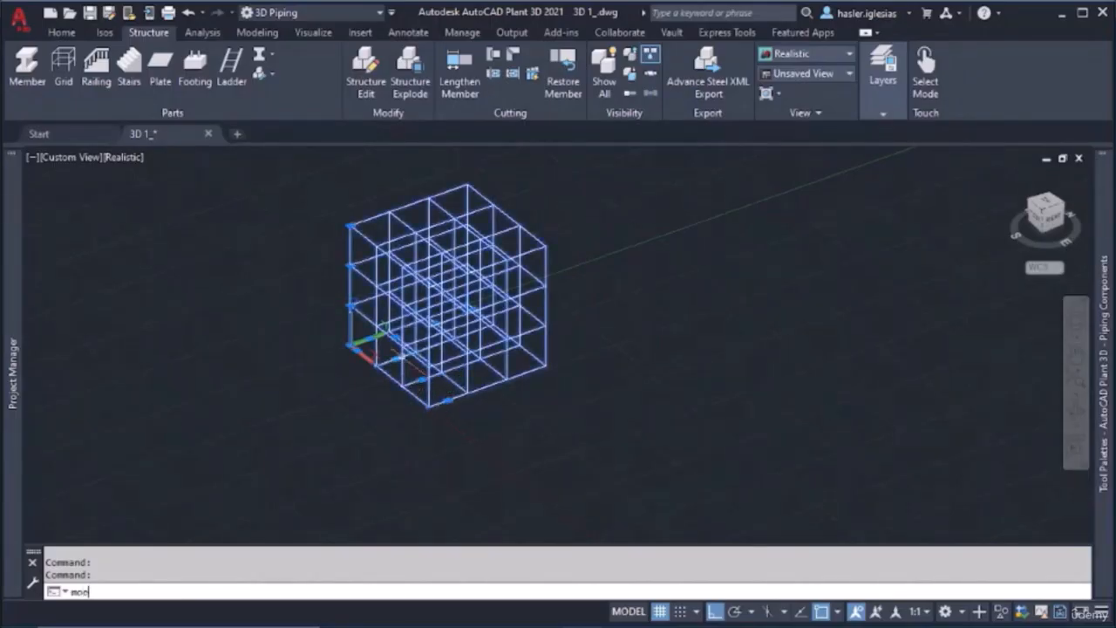
key("Return")
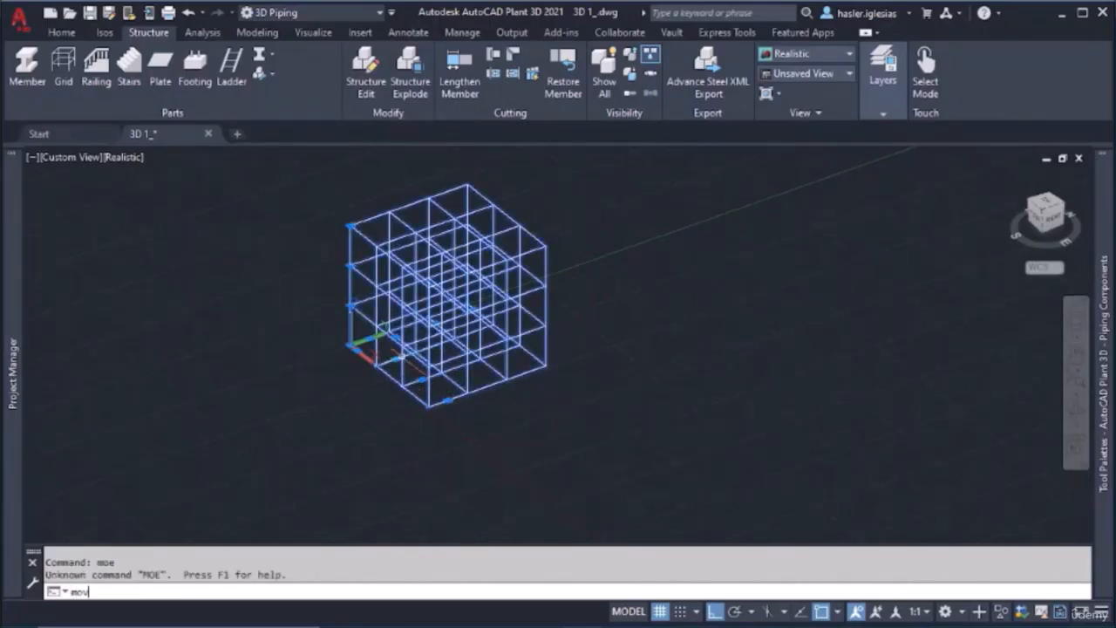
type("move")
key("Return")
left_click(357, 347)
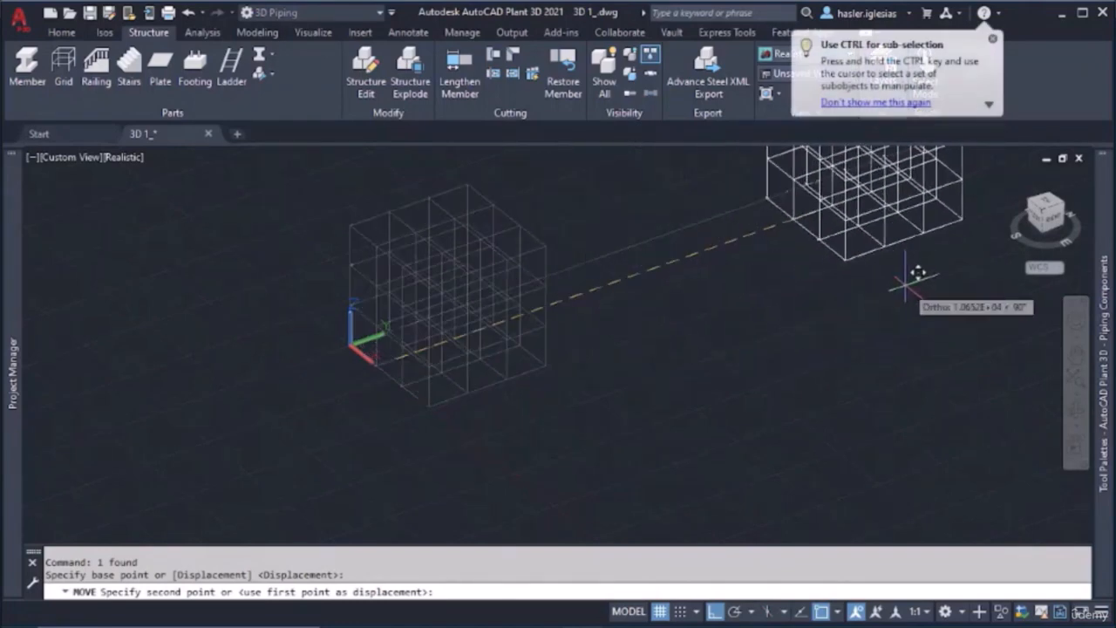
scroll(880, 273, "down", 2)
scroll(867, 285, "down", 4)
middle_click_drag(867, 285, 593, 385)
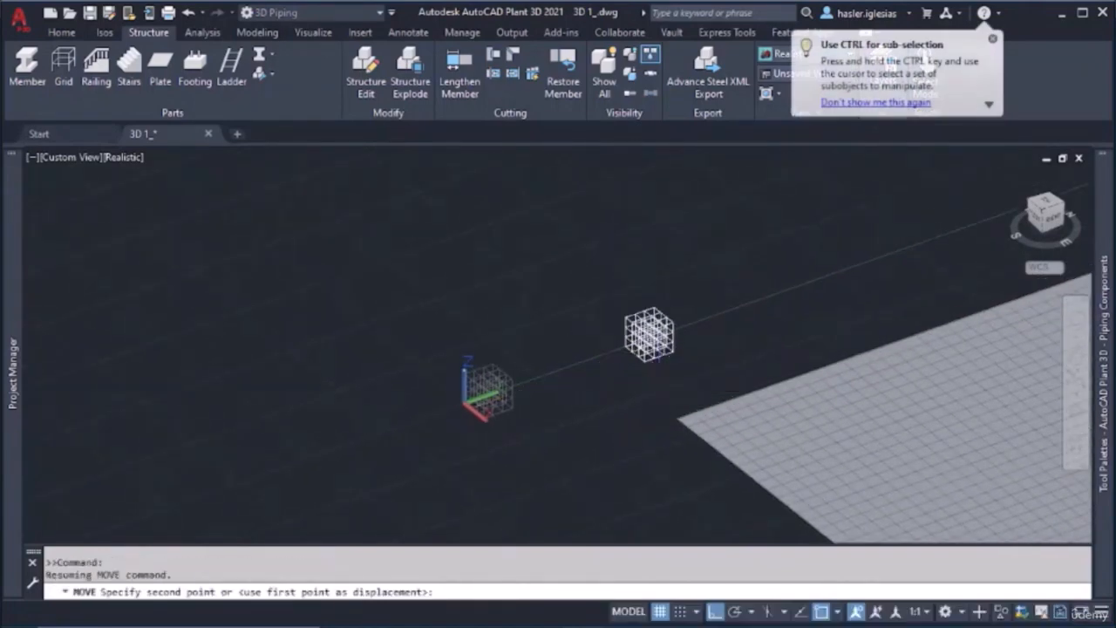
left_click(668, 356)
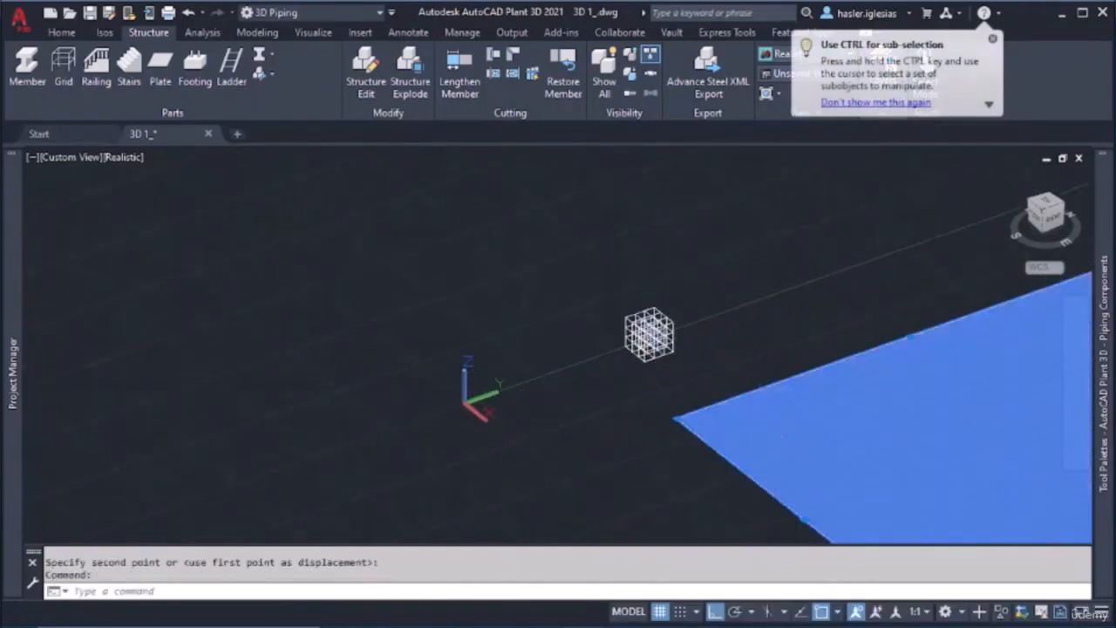
Erase the large plate and examine the axis labels along the grid's base up close
key("Delete")
scroll(660, 399, "up", 6)
middle_click_drag(594, 289, 481, 486)
scroll(499, 398, "up", 2)
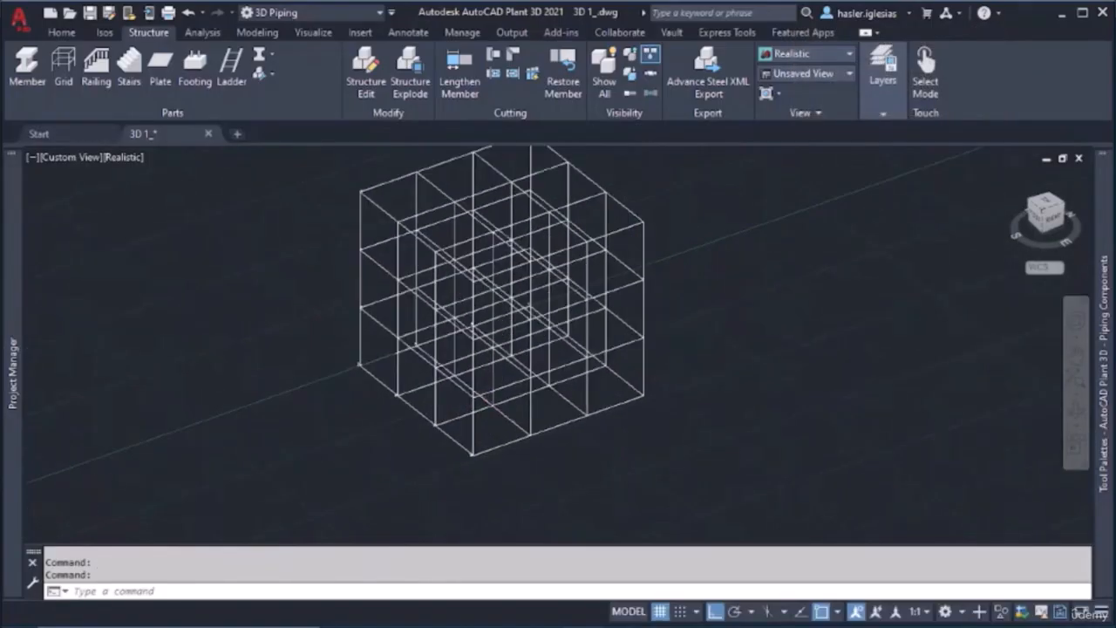
scroll(497, 406, "up", 8)
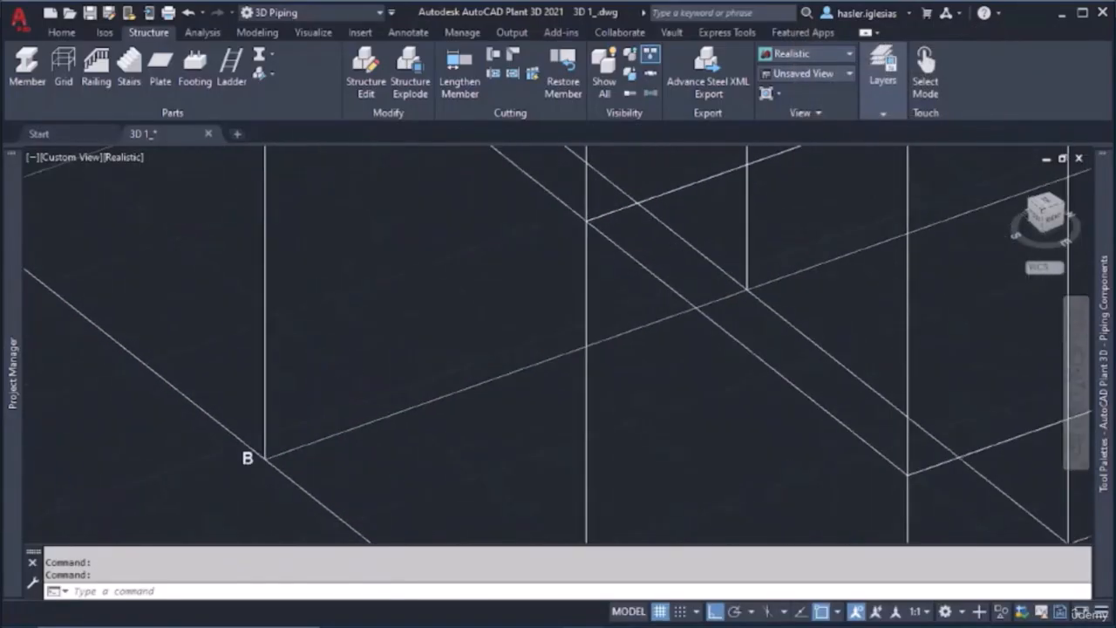
scroll(324, 386, "down", 4)
middle_click_drag(326, 386, 456, 428)
scroll(469, 340, "up", 3)
scroll(469, 340, "down", 3)
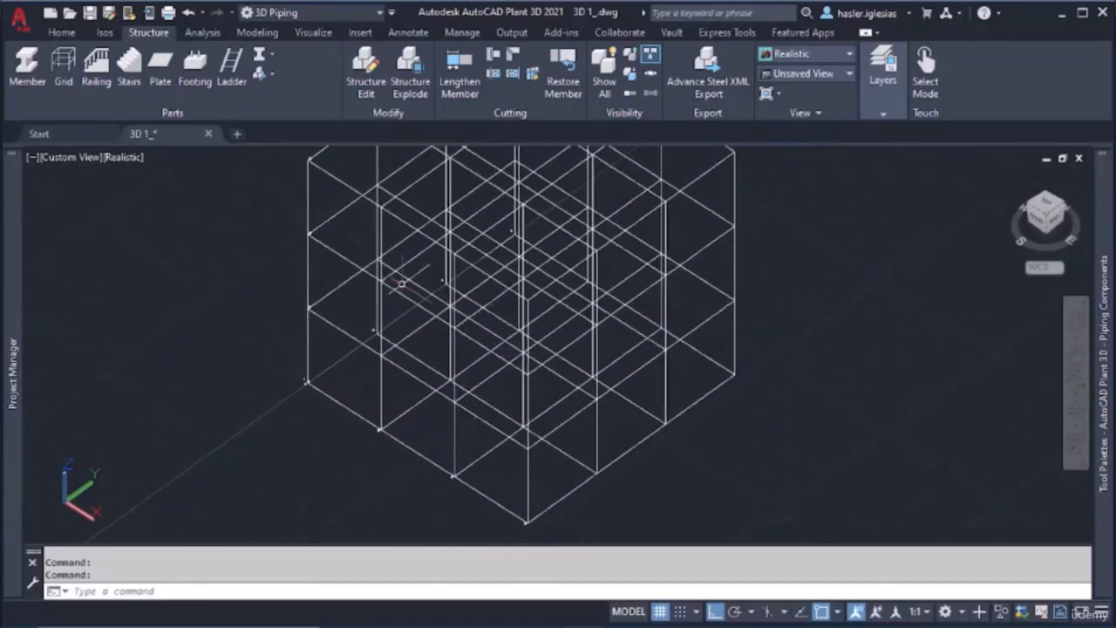
Create a rectangular 1/8" ASTM A242 plate with bottom justification between opposite corners of the grid's base
left_click(163, 70)
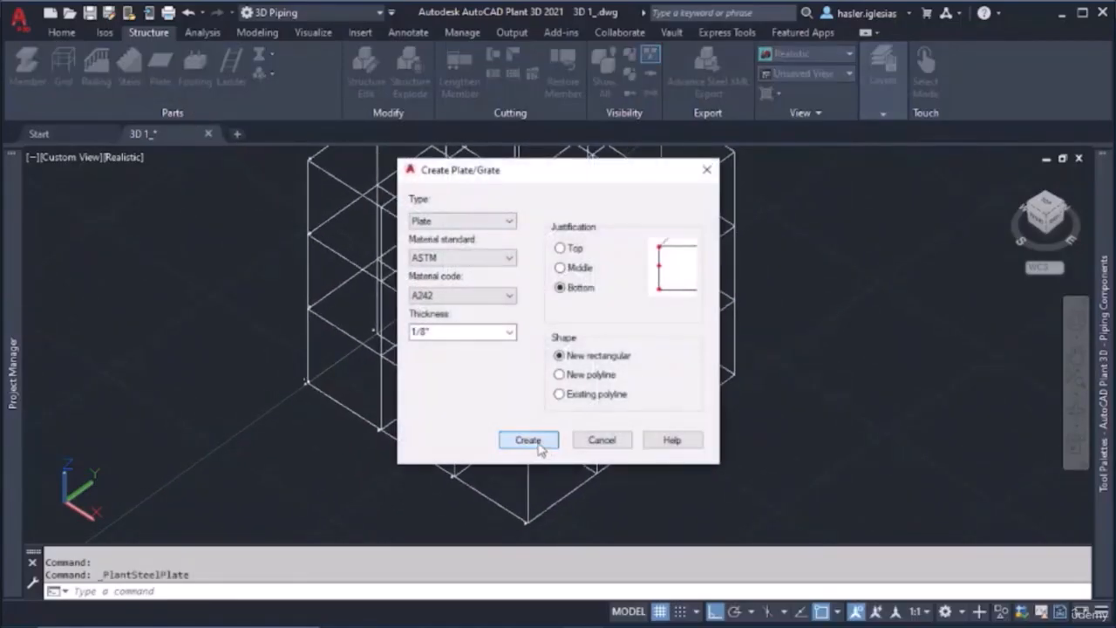
left_click(528, 438)
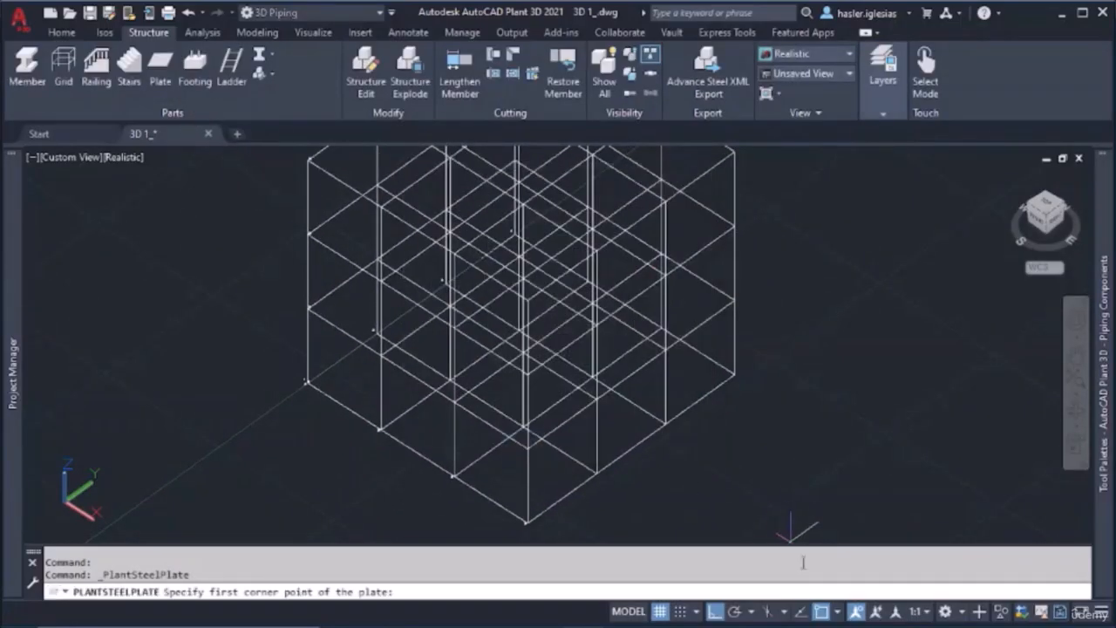
left_click(306, 382)
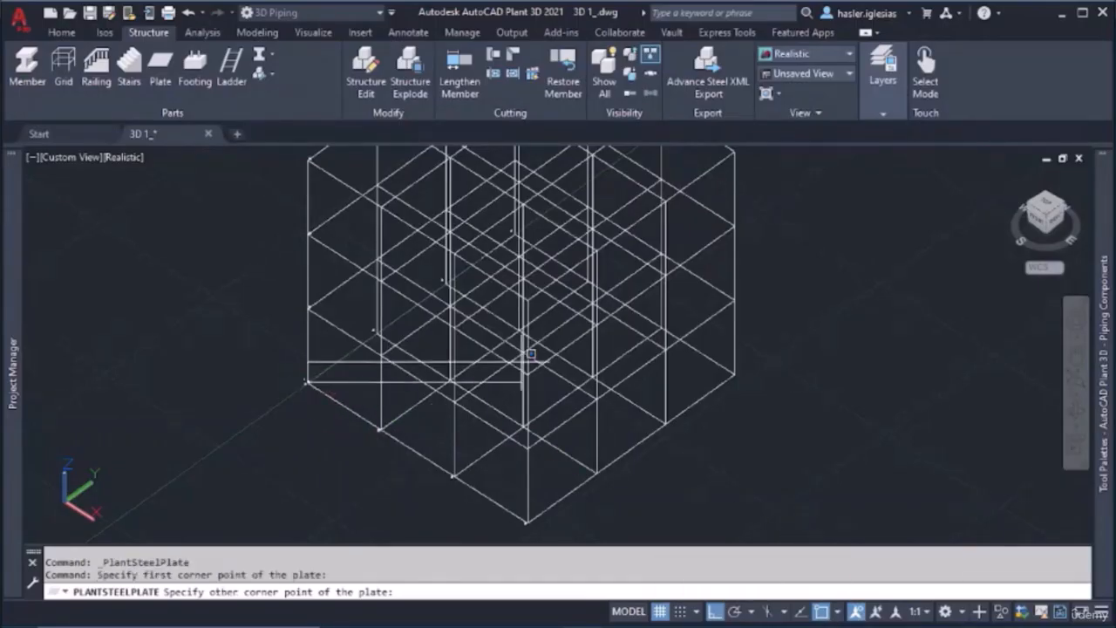
left_click(735, 374)
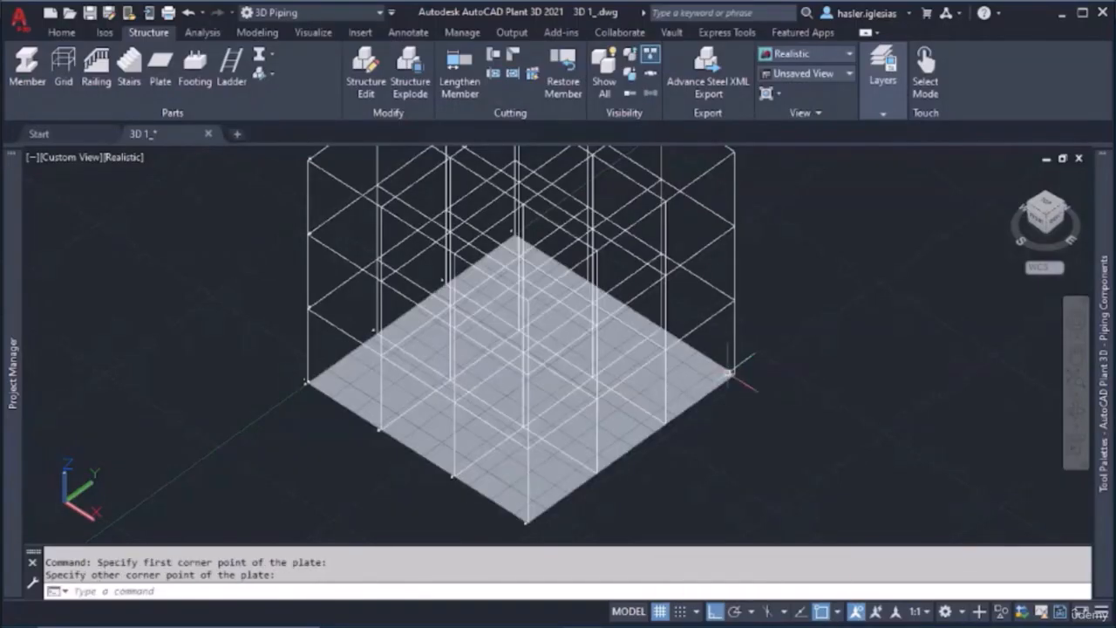
Draw a polysolid through grid points along the edges of the base plate and close it
middle_click_drag(691, 429, 651, 428, "shift")
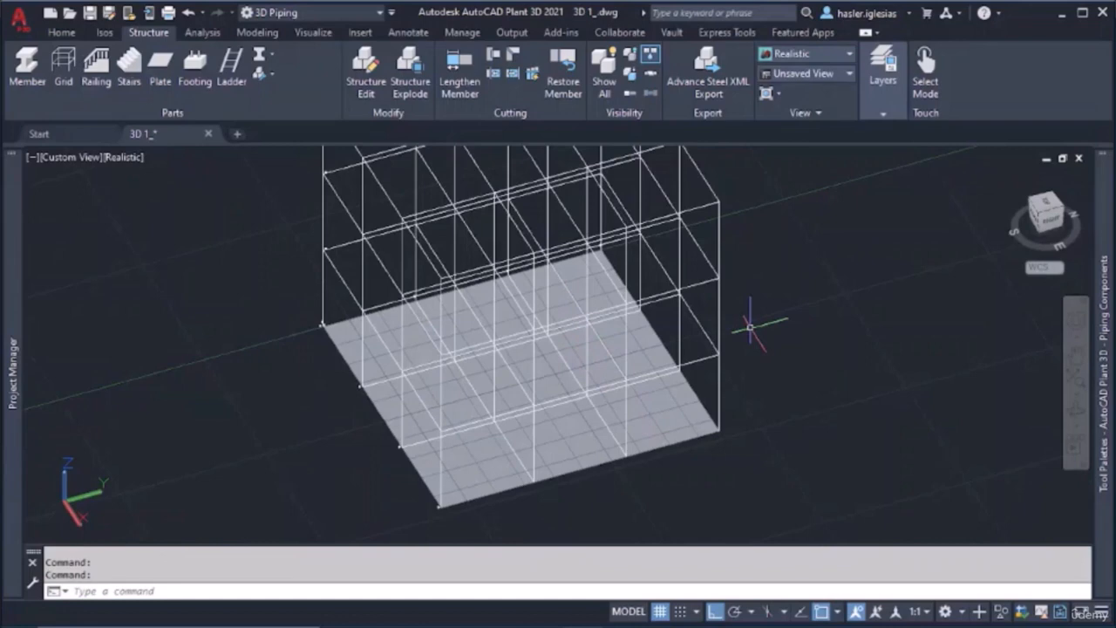
type("po")
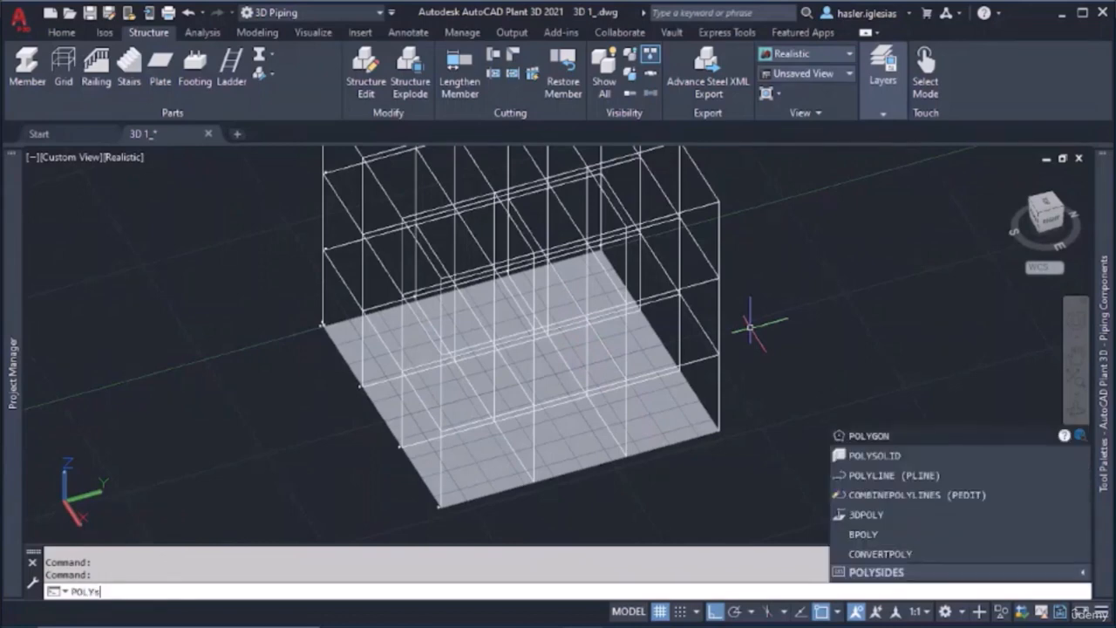
type("lysolid")
key("Return")
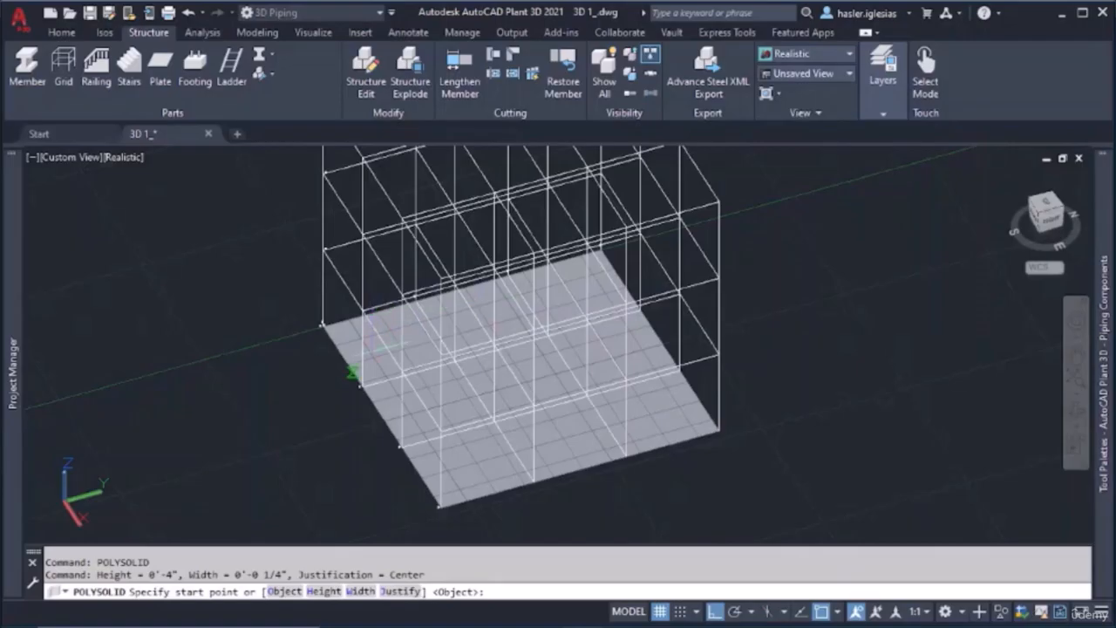
middle_click_drag(371, 349, 456, 349, "shift")
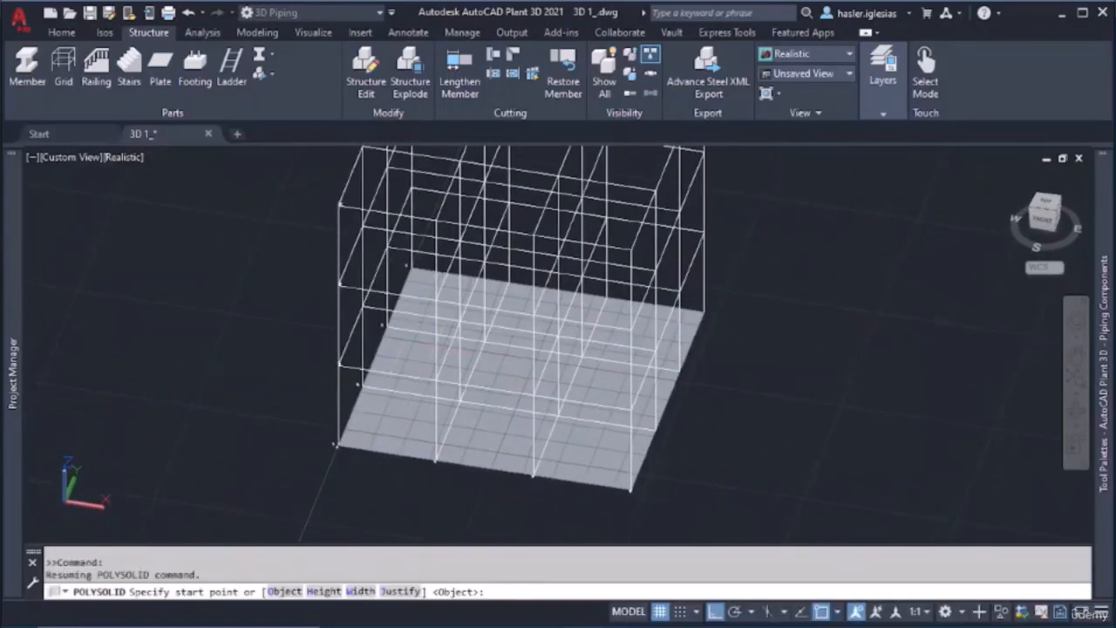
left_click(366, 377)
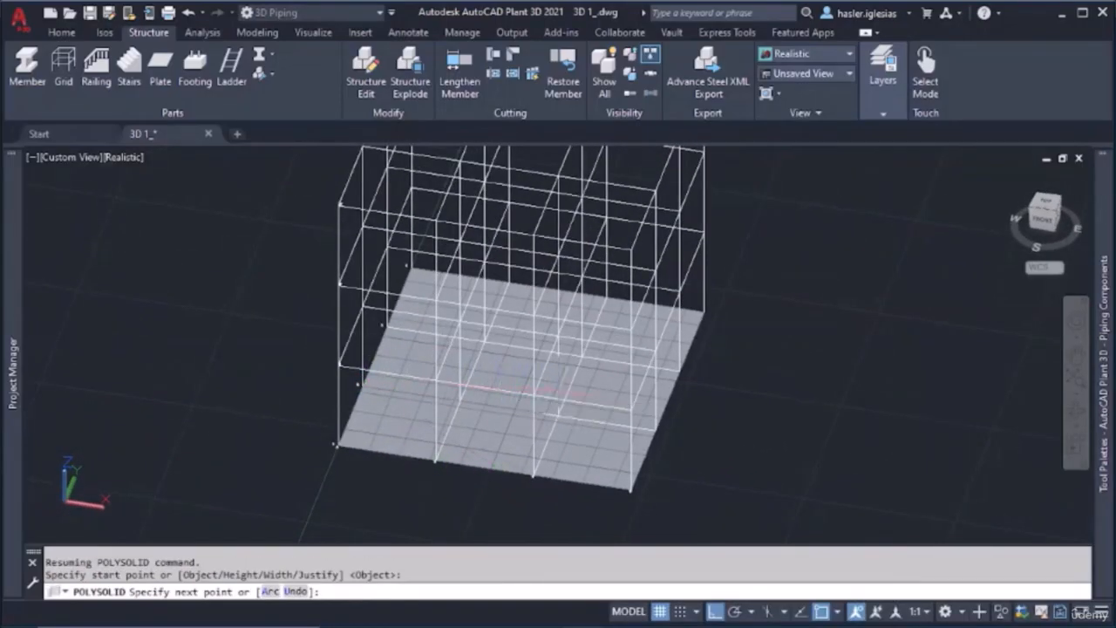
left_click(653, 434)
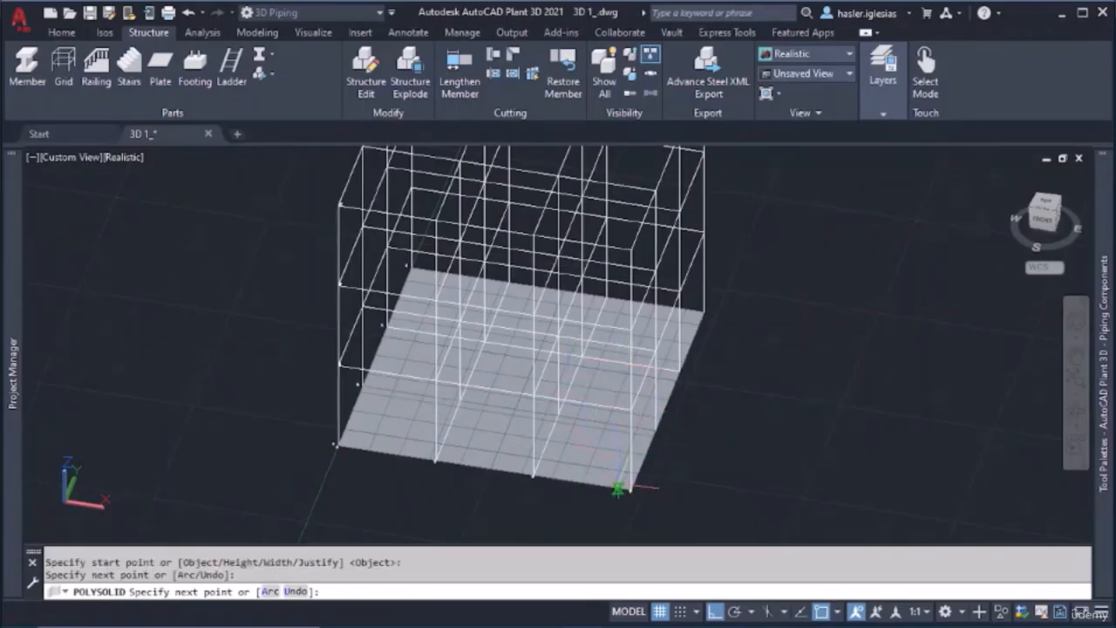
left_click(630, 491)
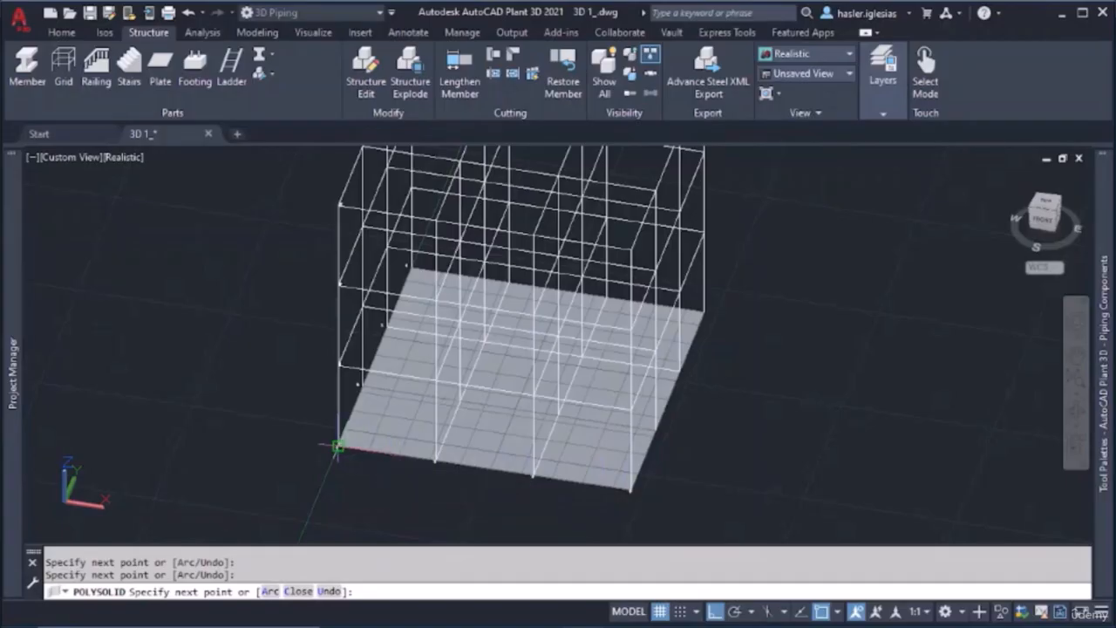
left_click(362, 385)
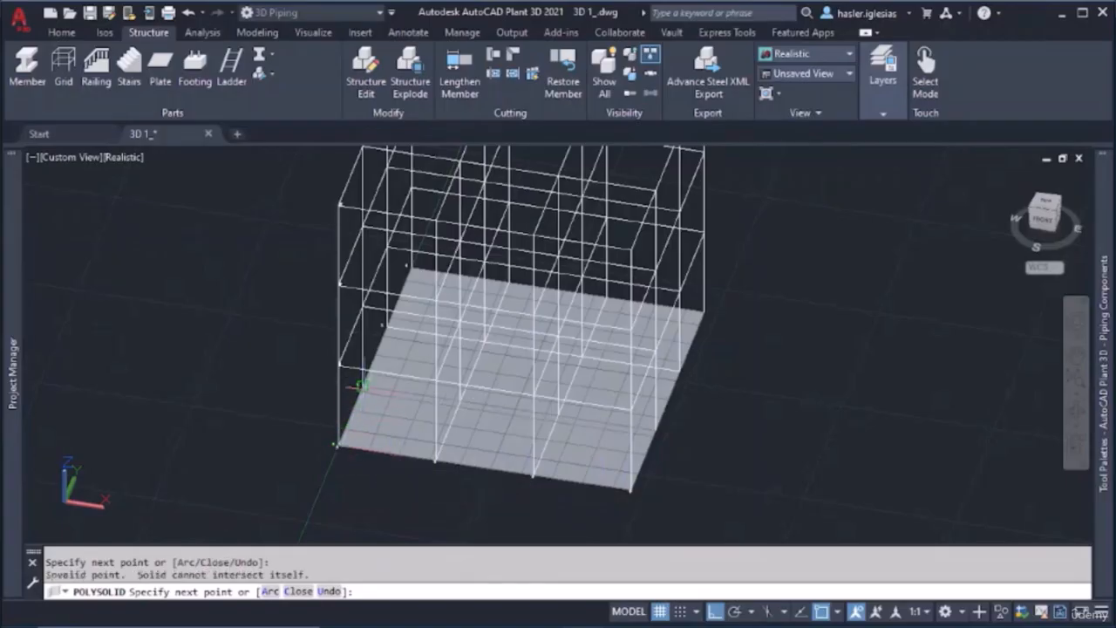
left_click(299, 592)
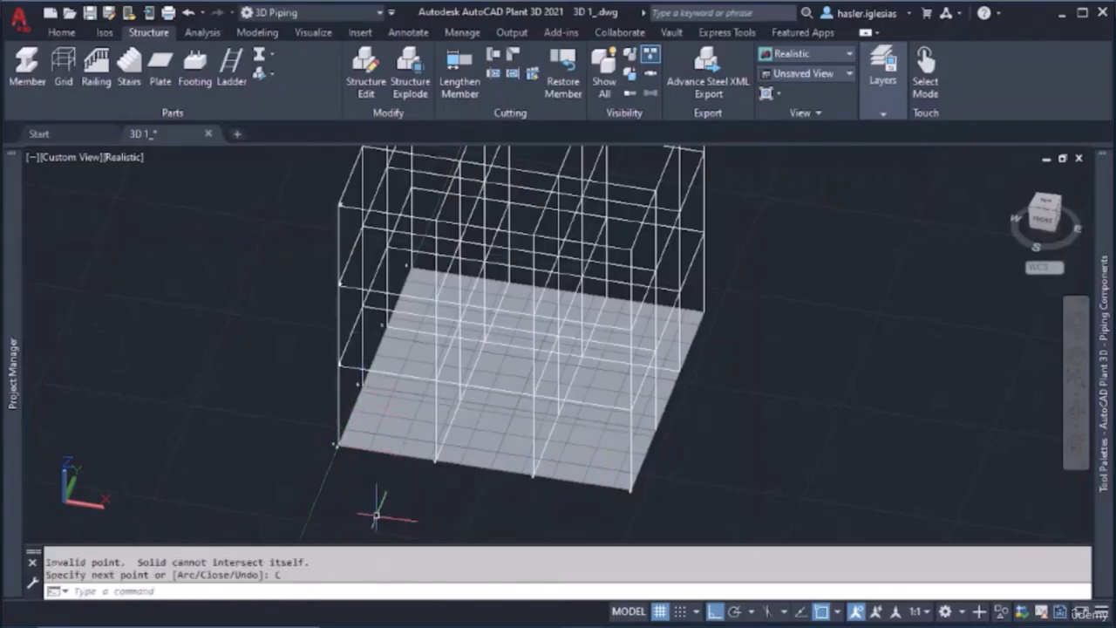
Examine the polysolid along the plate's front edge up close
scroll(377, 431, "up", 6)
middle_click_drag(370, 439, 411, 257)
scroll(189, 370, "up", 5)
middle_click_drag(188, 397, 374, 260)
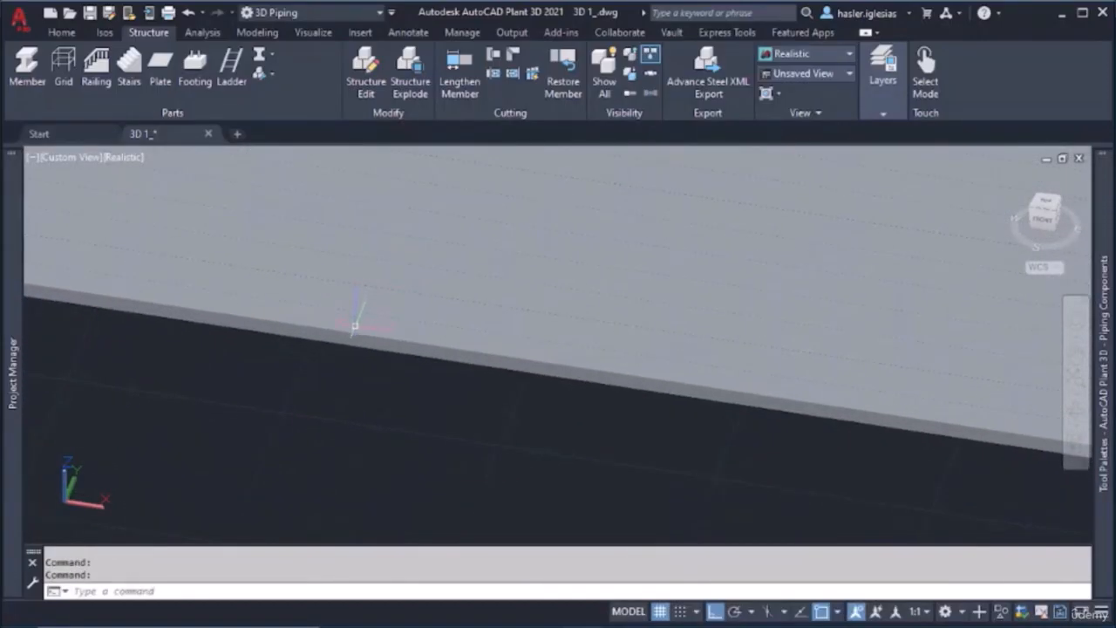
middle_click_drag(356, 319, 403, 304)
scroll(404, 304, "down", 3)
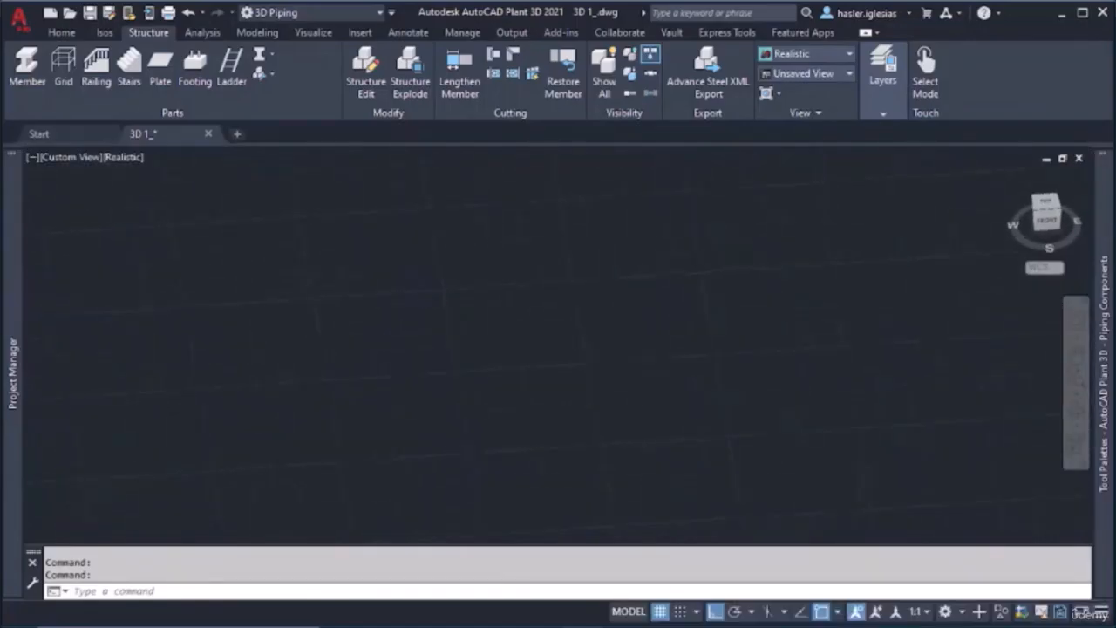
scroll(526, 302, "down", 6)
scroll(630, 270, "down", 4)
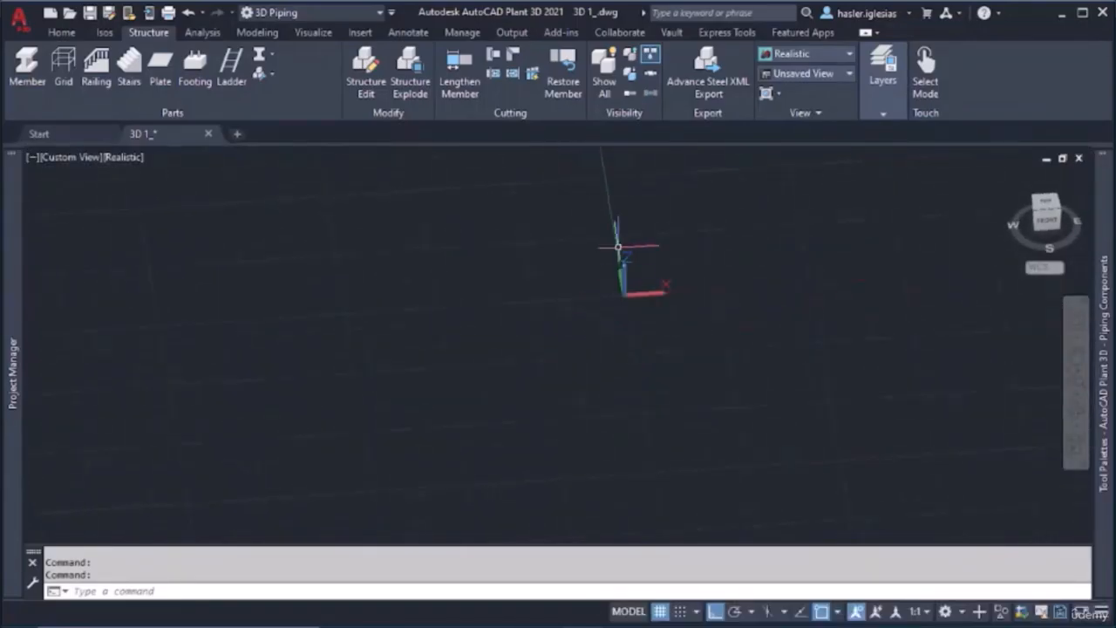
Erase the closed polysolid along the front of the base plate
scroll(628, 247, "up", 4)
scroll(605, 381, "up", 3)
scroll(638, 421, "up", 3)
scroll(637, 425, "up", 10)
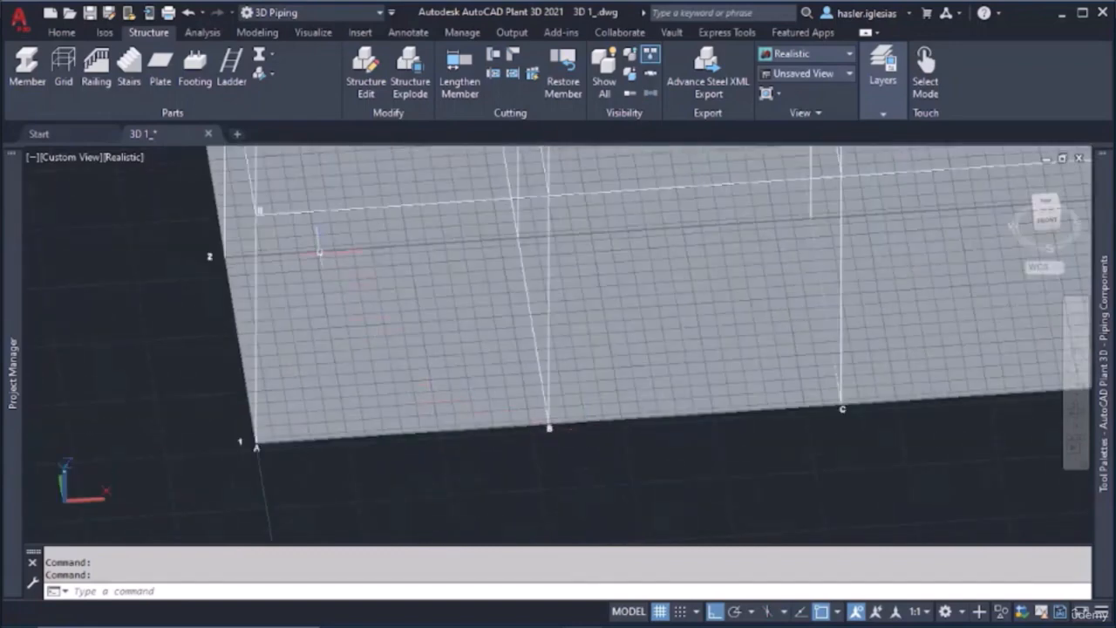
left_click(319, 252)
key("Escape")
left_click(324, 252)
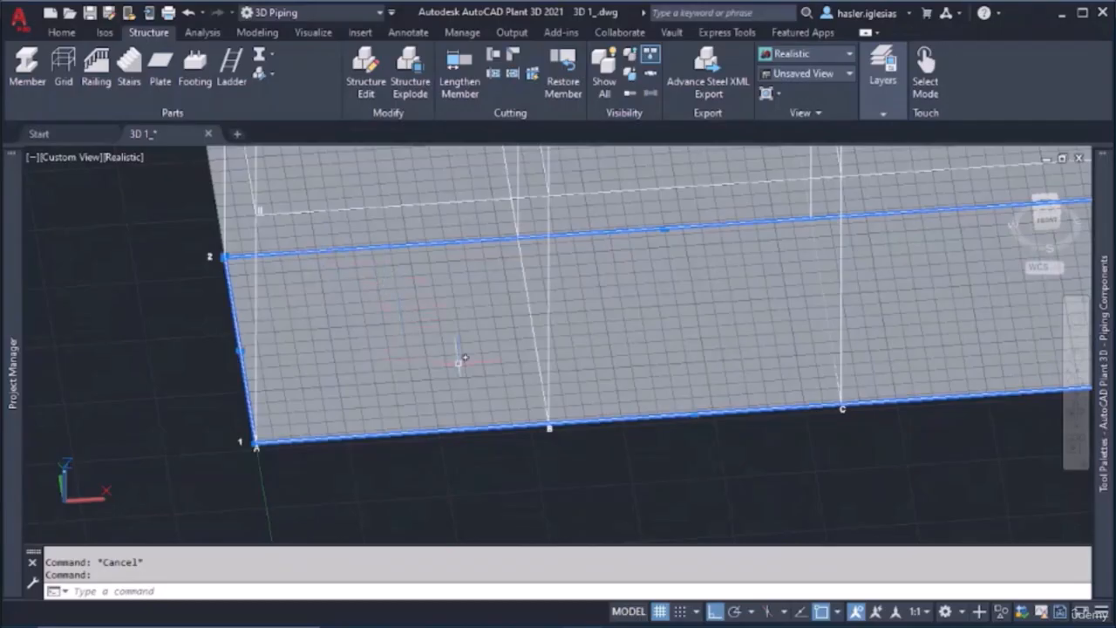
key("Delete")
Set the structural objects' model representation to Shape Model with the whole grid in view
scroll(471, 350, "down", 3)
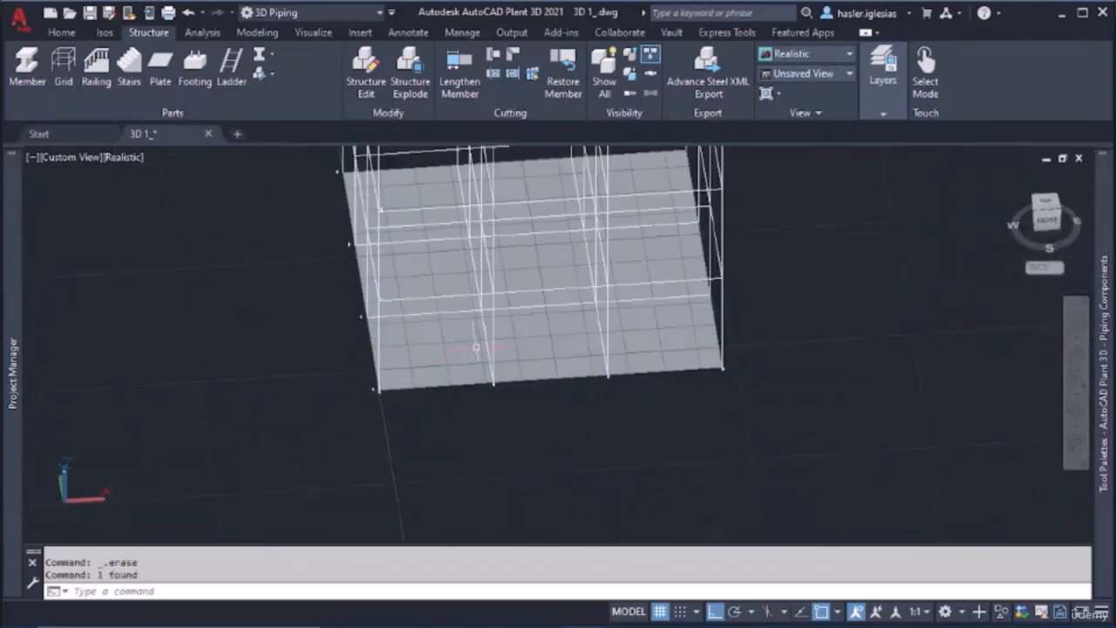
middle_click_drag(477, 347, 361, 338, "shift")
middle_click_drag(471, 301, 499, 394)
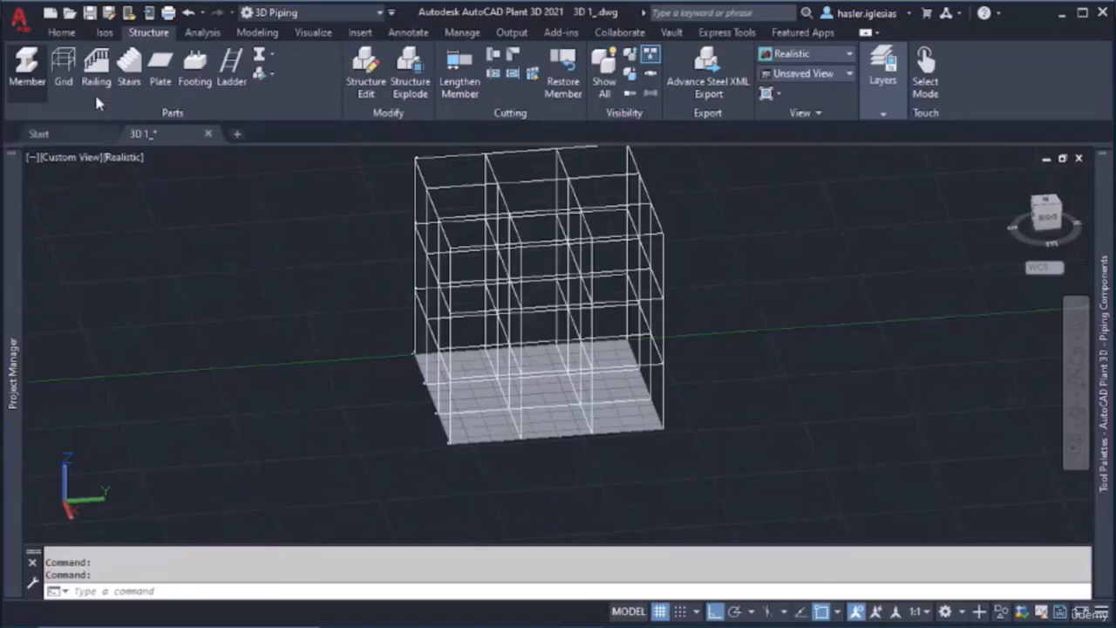
left_click(270, 54)
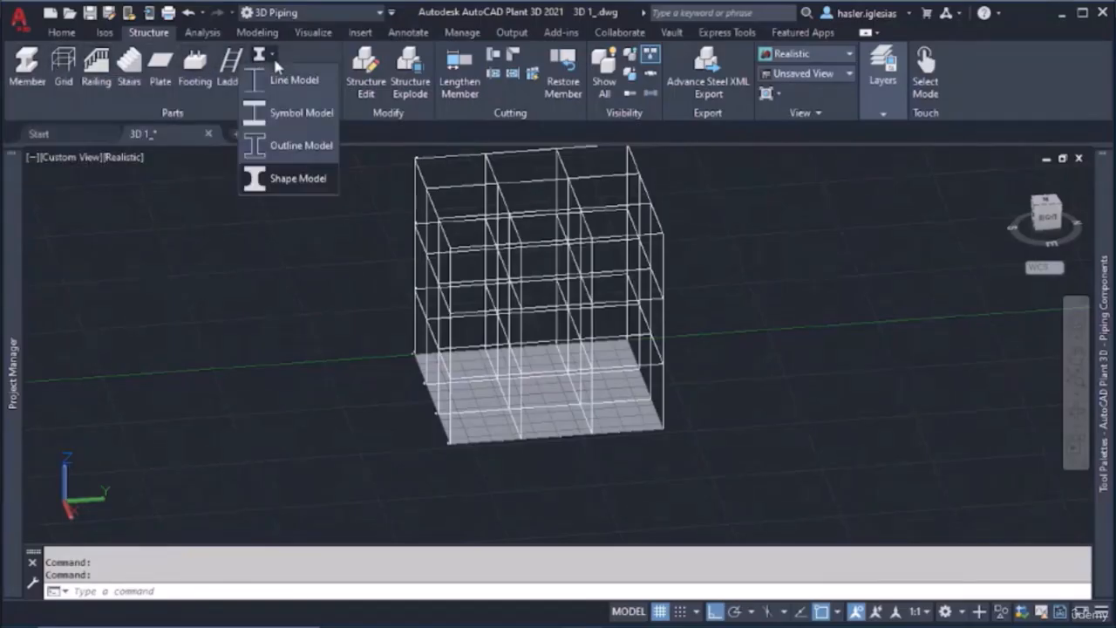
left_click(284, 179)
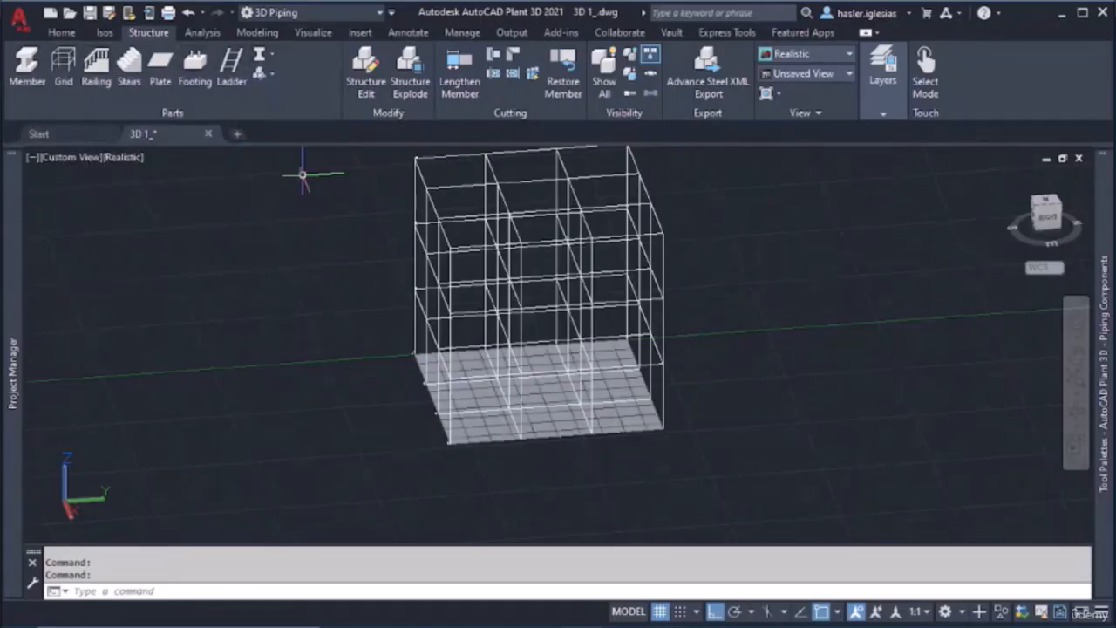
Open the member settings and preview the AISC HSS-Round, HP, Flat Shapes and HSS-Rect shape types
left_click(271, 72)
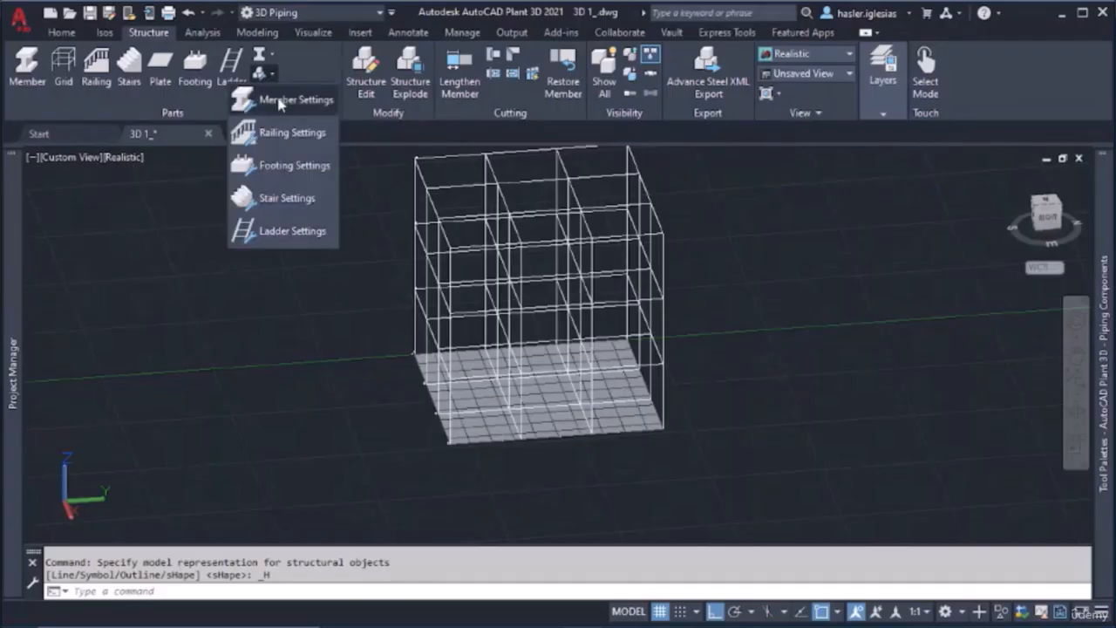
left_click(297, 102)
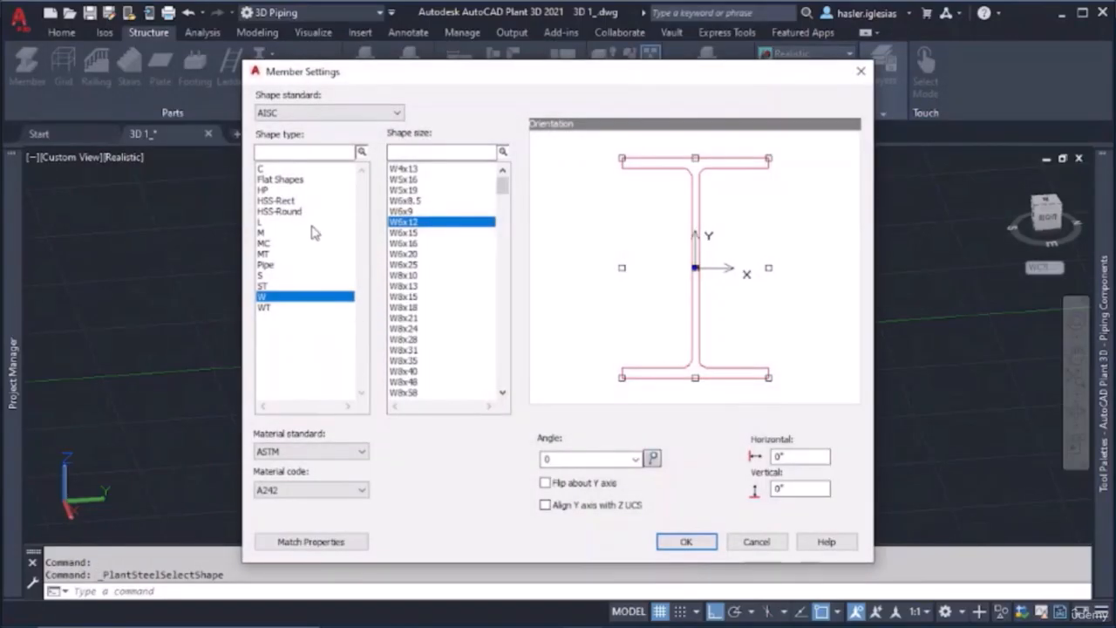
left_click(312, 212)
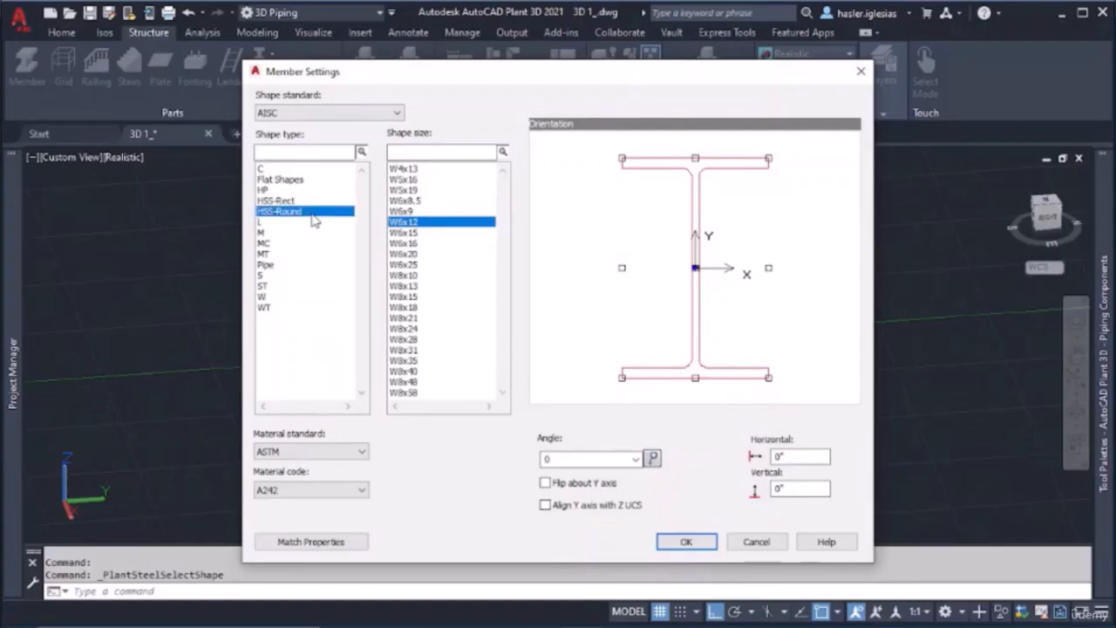
left_click(299, 190)
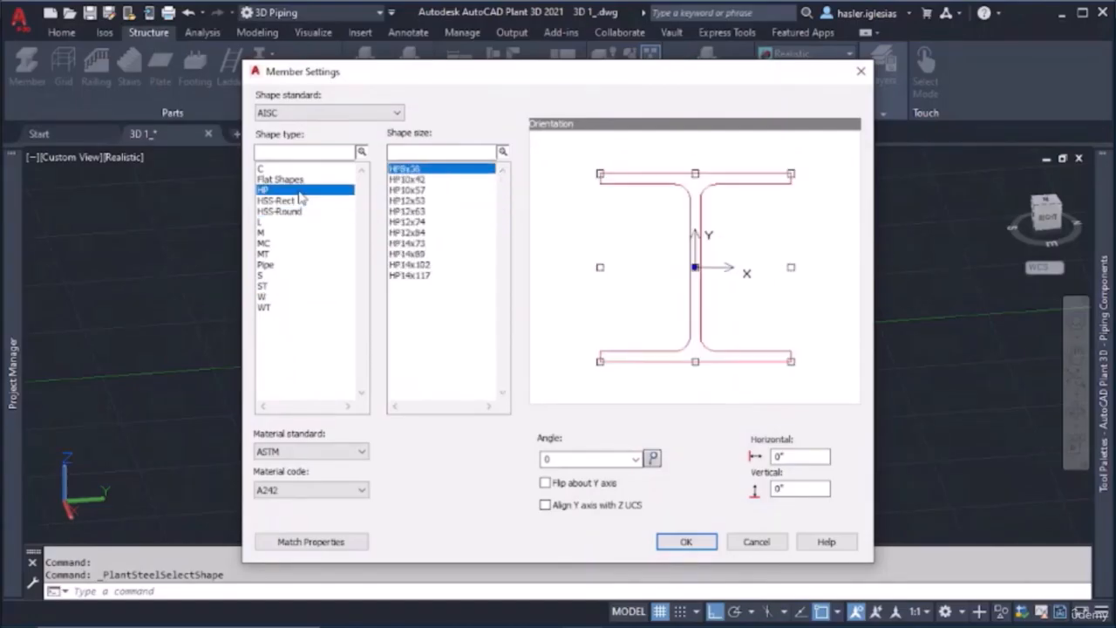
left_click(297, 181)
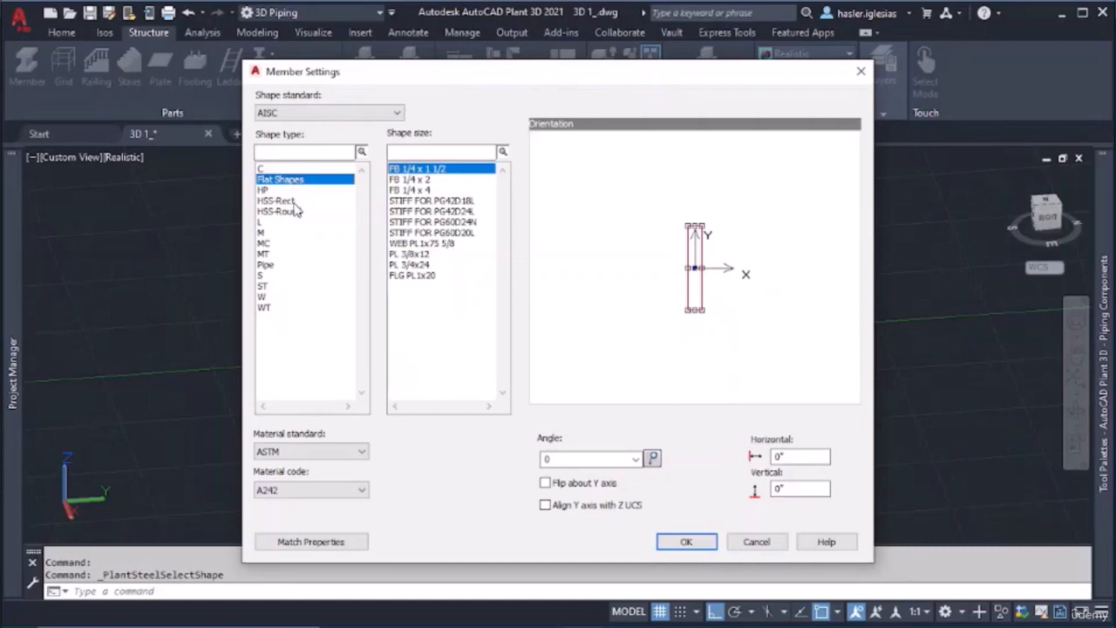
left_click(295, 213)
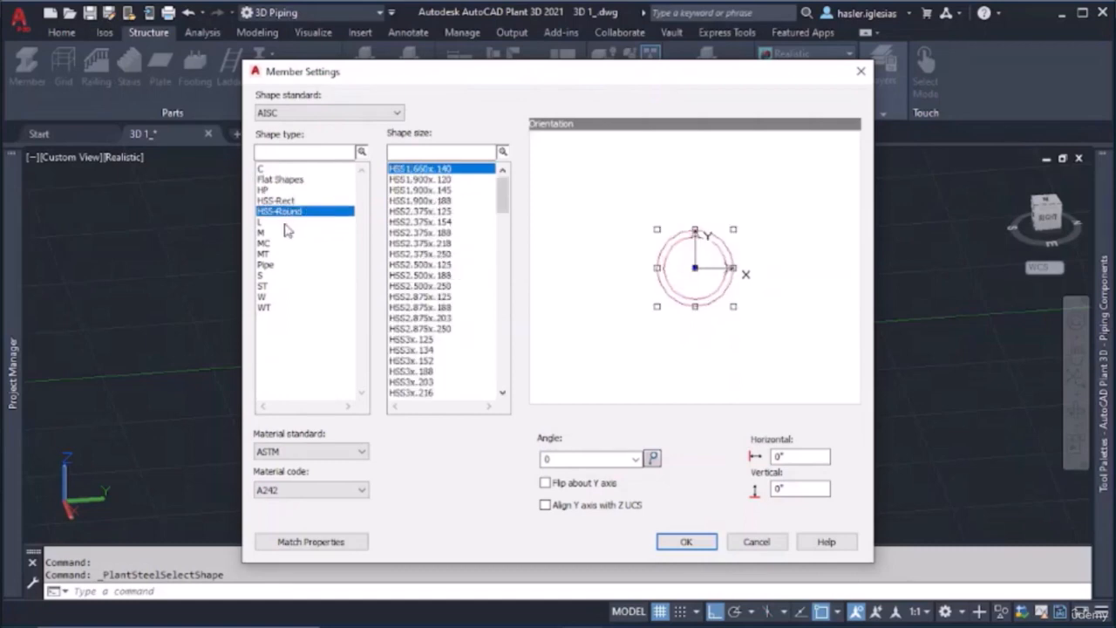
left_click(284, 202)
left_click(282, 181)
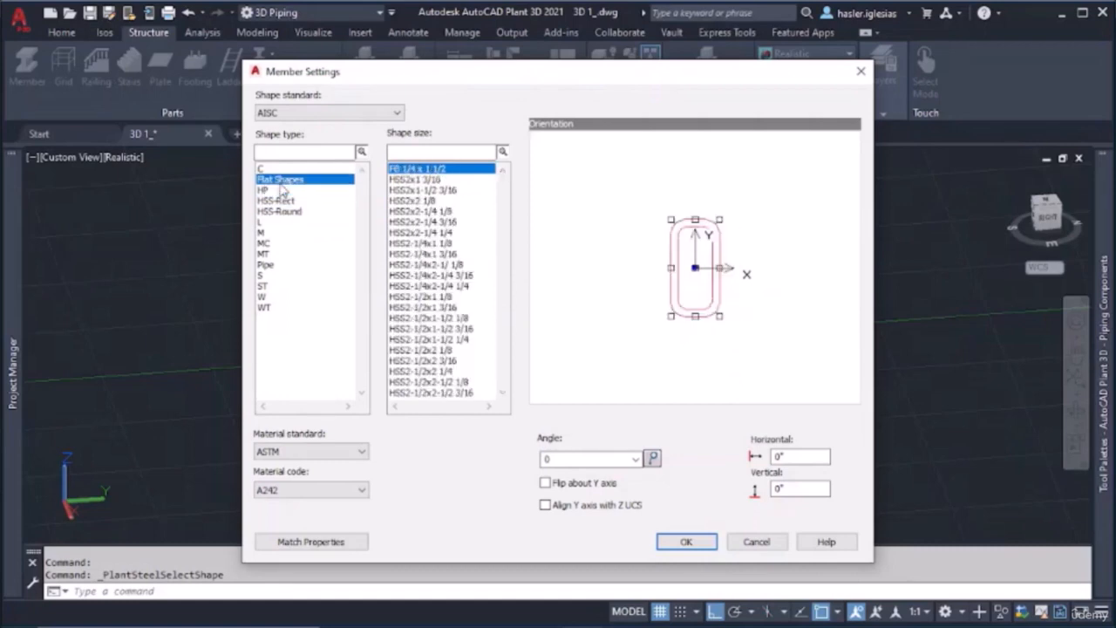
left_click(281, 190)
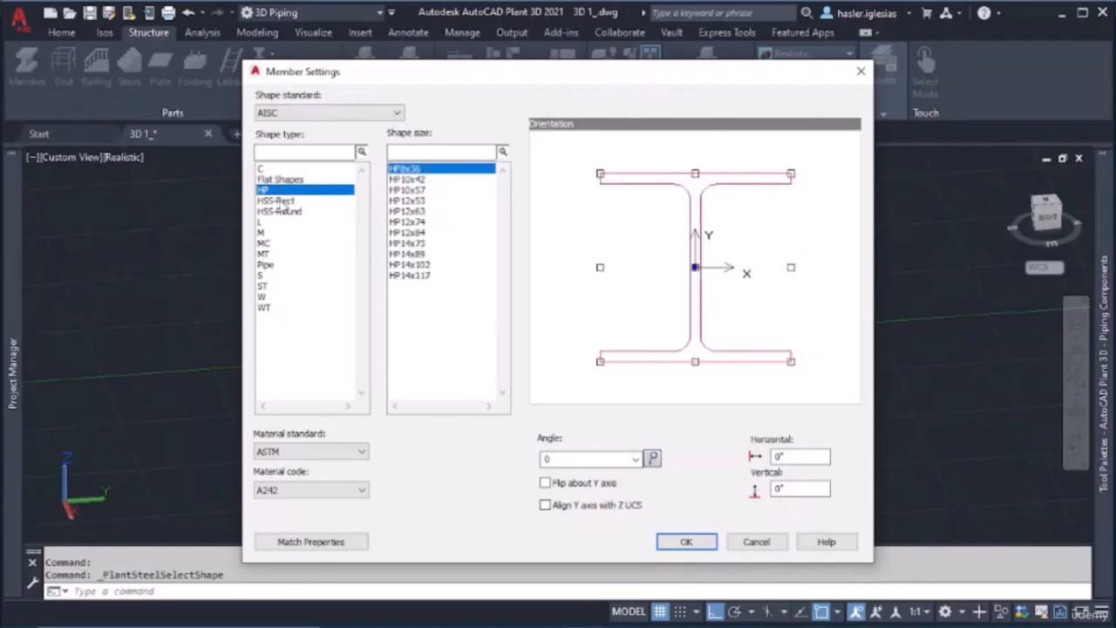
Preview the MC, Pipe, W, WT, ST, MT and C shape types in the orientation view
left_click(284, 244)
left_click(286, 266)
left_click(286, 297)
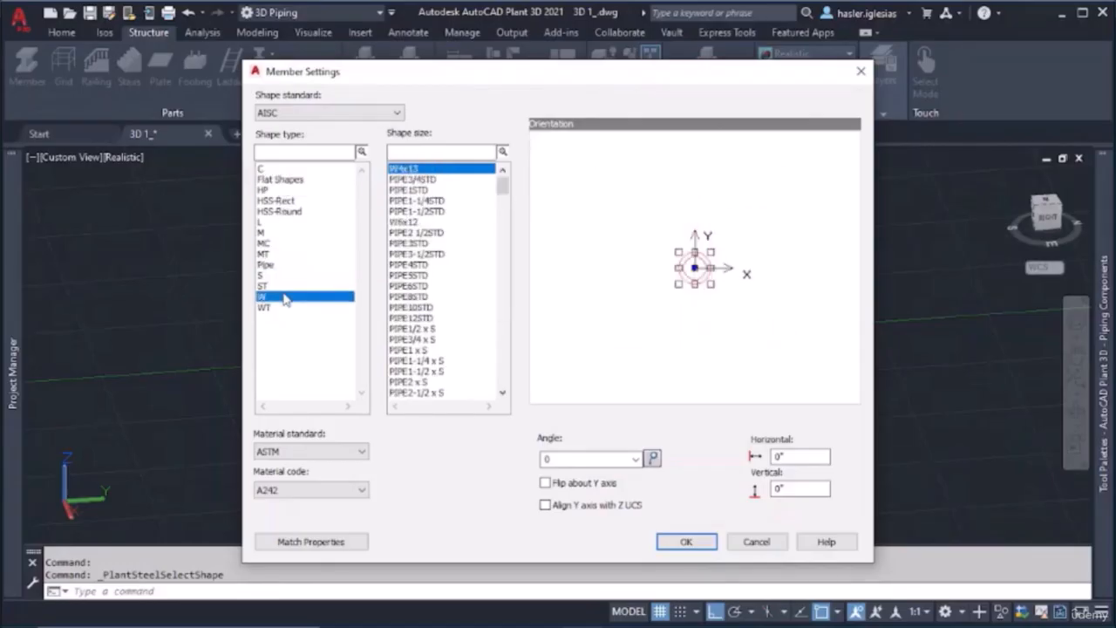
left_click(272, 310)
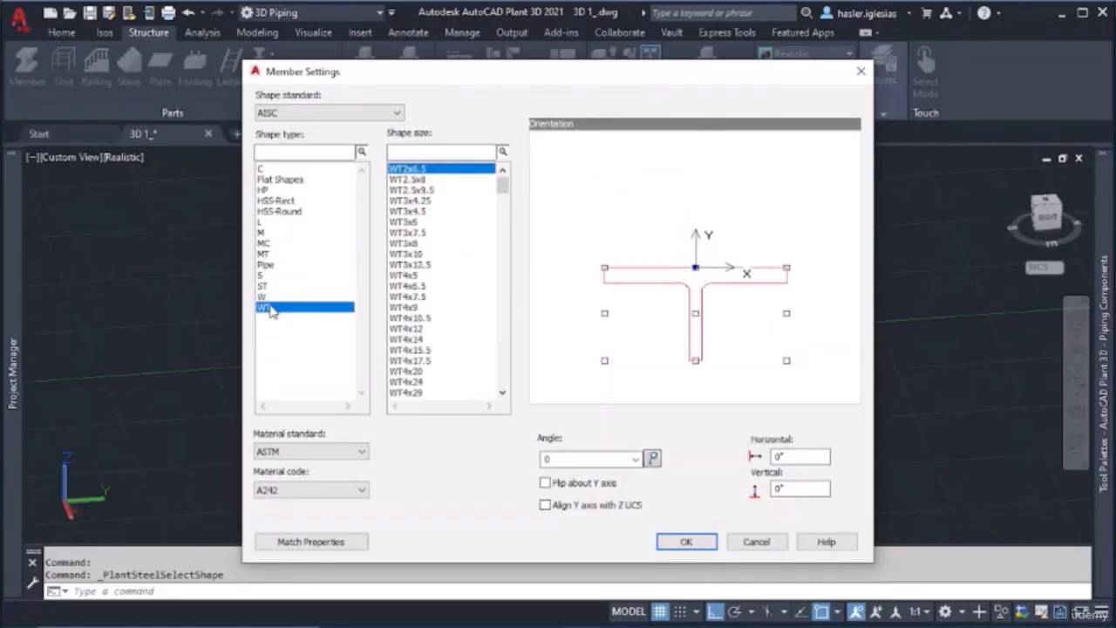
left_click(272, 287)
left_click(270, 266)
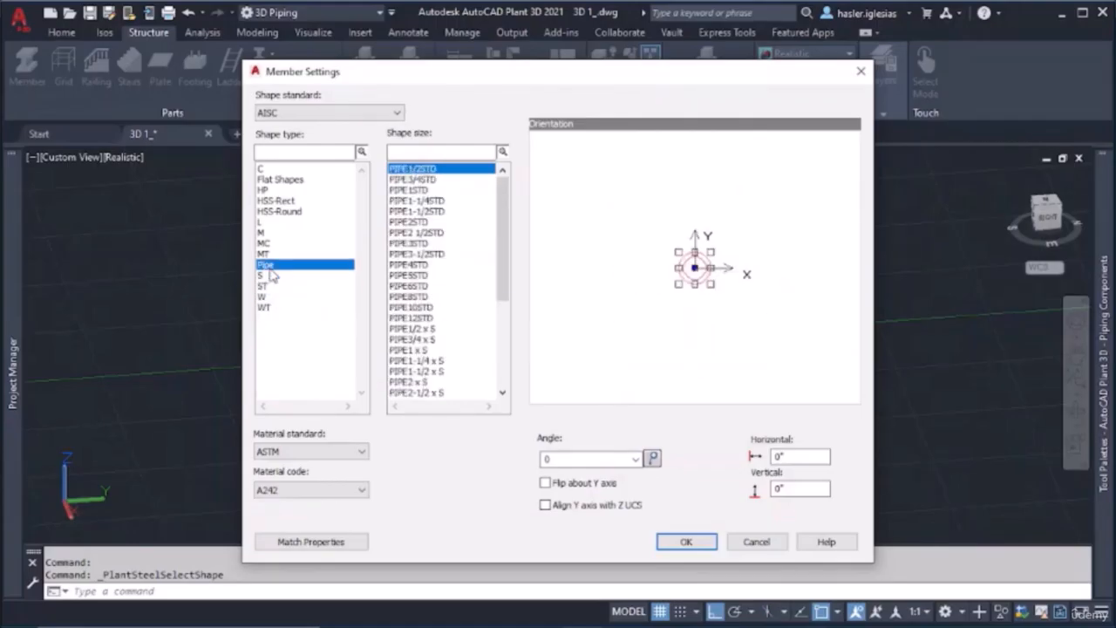
left_click(269, 255)
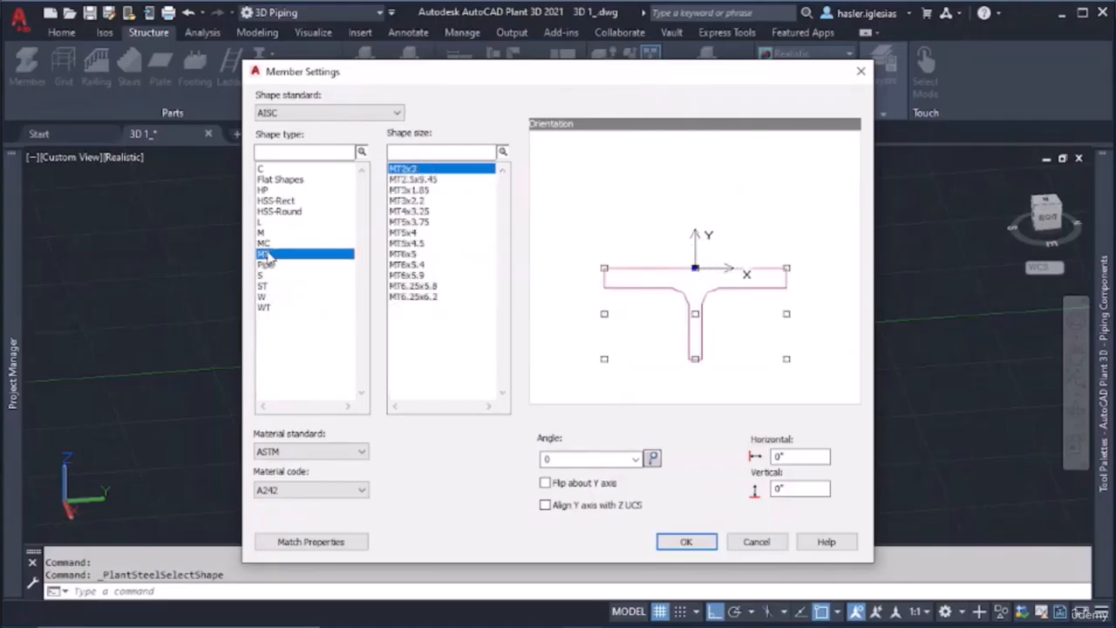
left_click(270, 168)
left_click(282, 179)
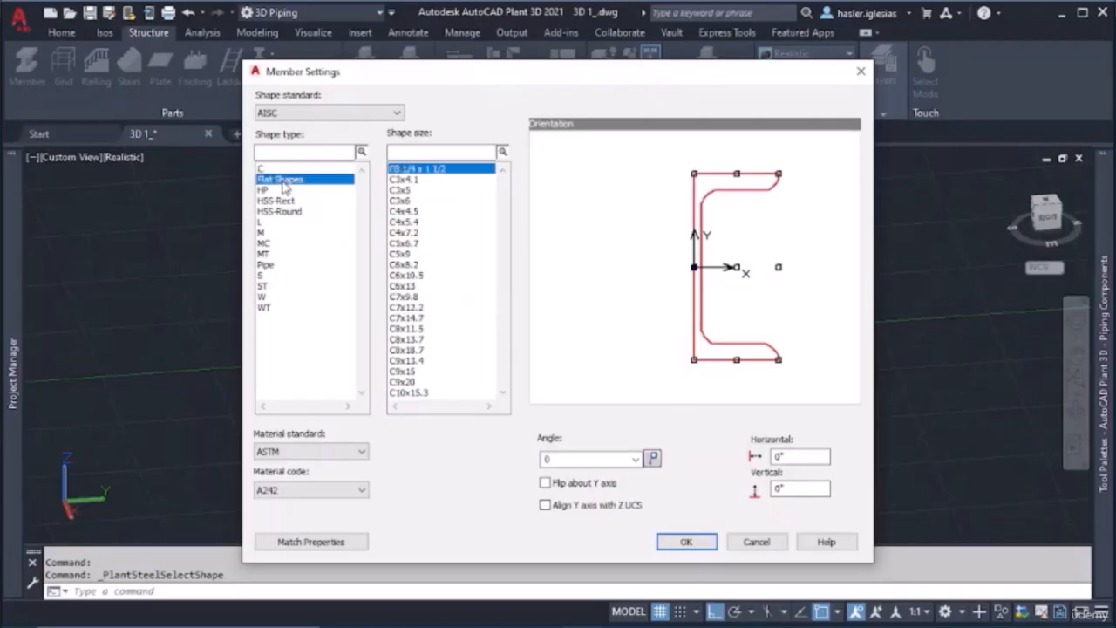
Compare the HP shape sizes from HP10x42 to HP14x117
left_click(285, 190)
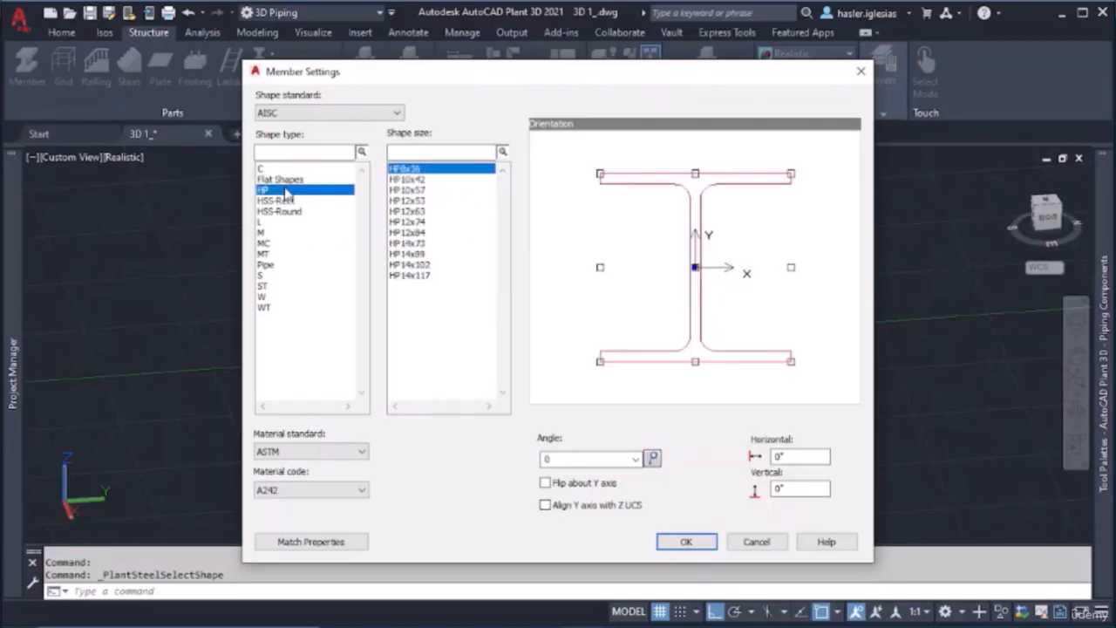
left_click(420, 179)
left_click(420, 211)
left_click(420, 232)
left_click(420, 253)
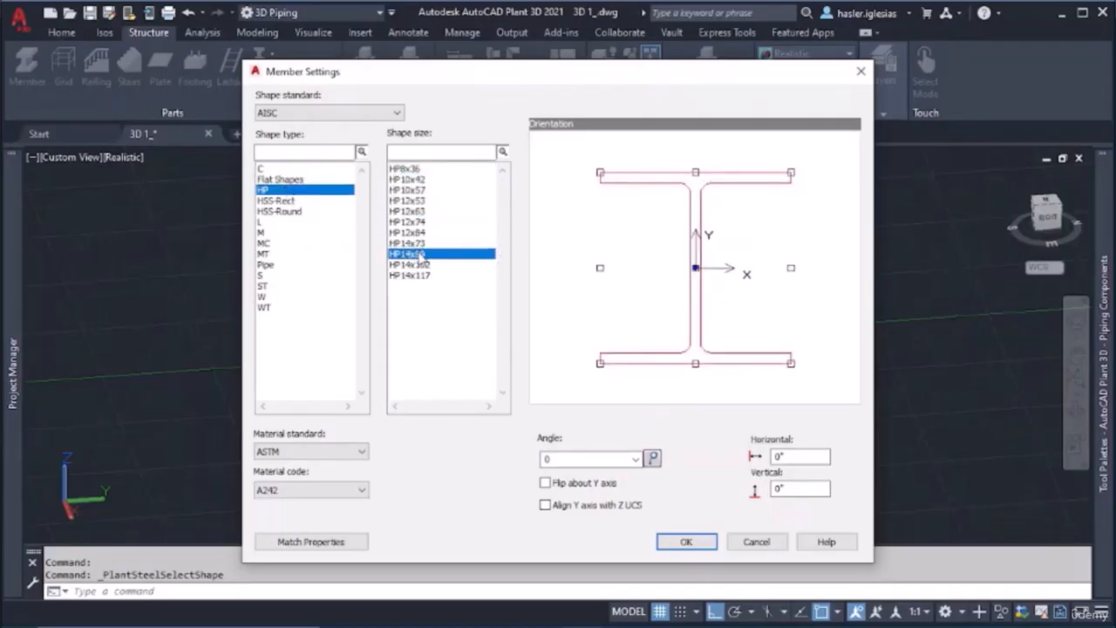
left_click(419, 275)
Preview the MT, MC and M shape types and compare M sizes such as M12x10, M4x6 and M4x3.2
left_click(265, 254)
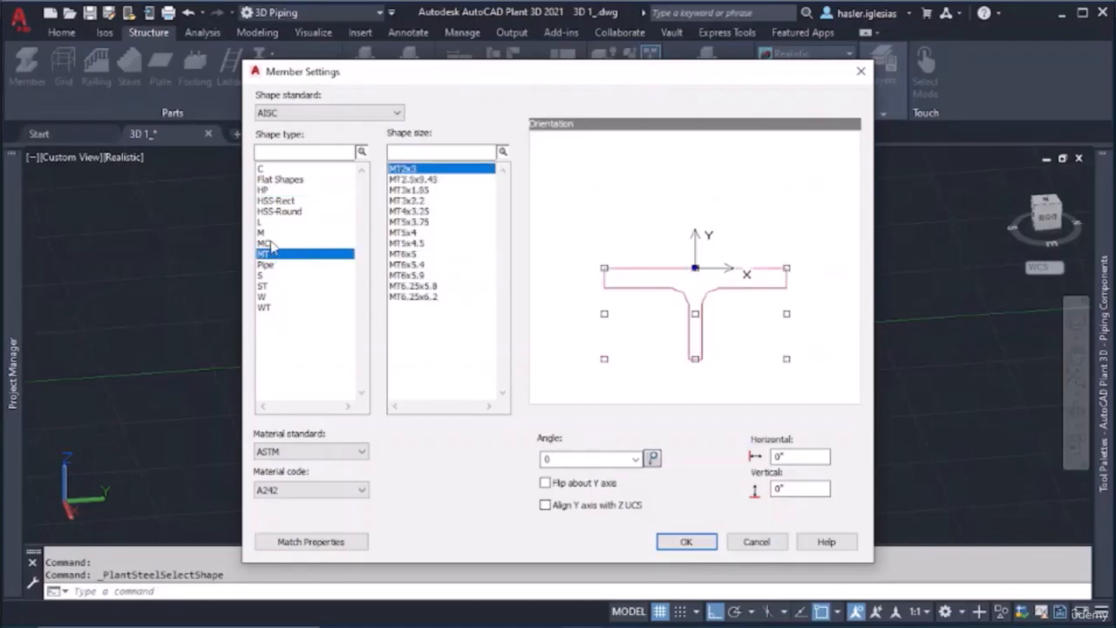
left_click(266, 243)
left_click(269, 233)
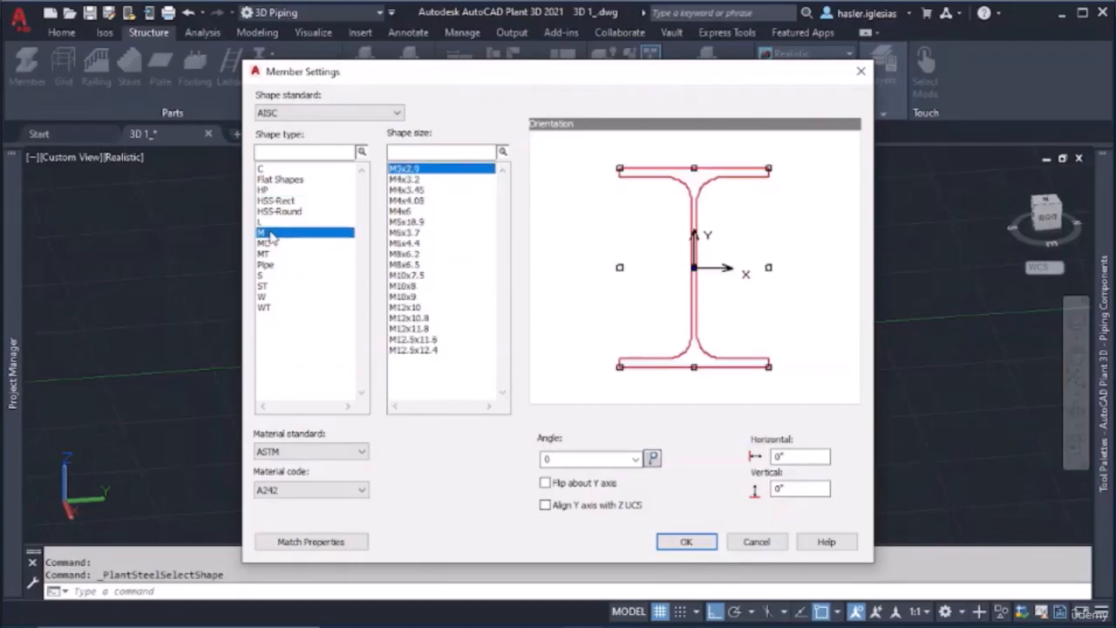
left_click(401, 243)
left_click(403, 275)
left_click(402, 307)
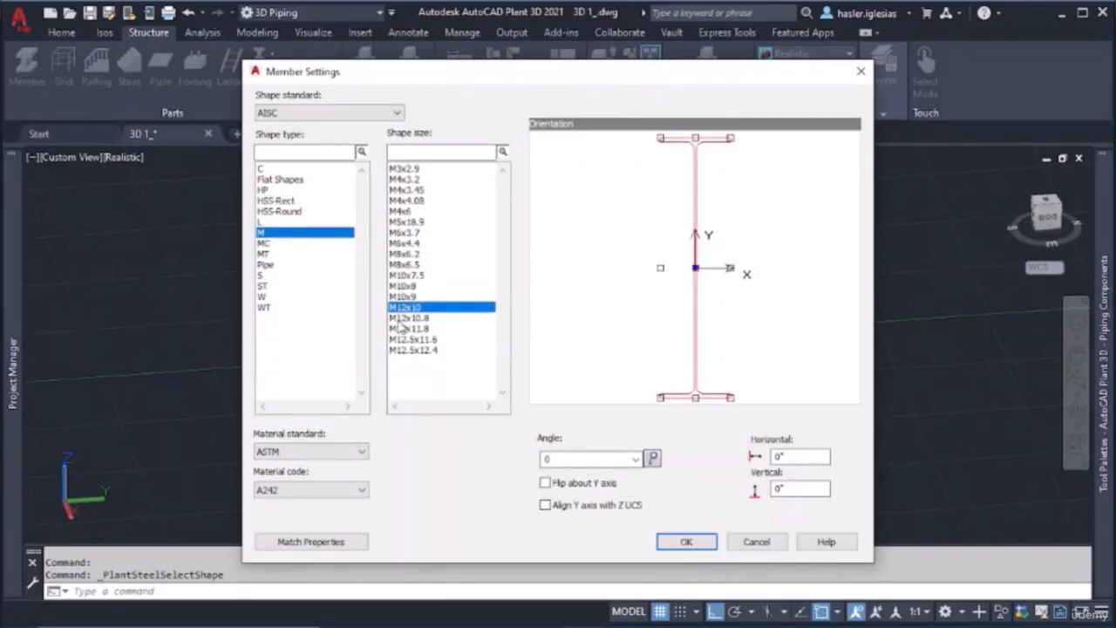
left_click(405, 339)
left_click(403, 233)
left_click(401, 210)
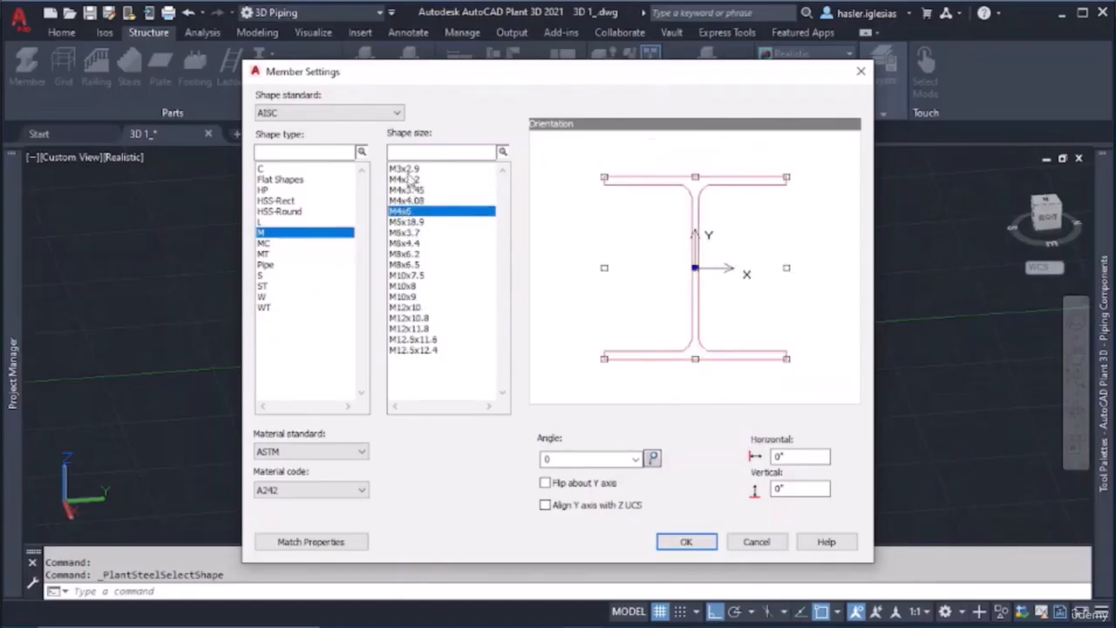
left_click(406, 169)
left_click(408, 180)
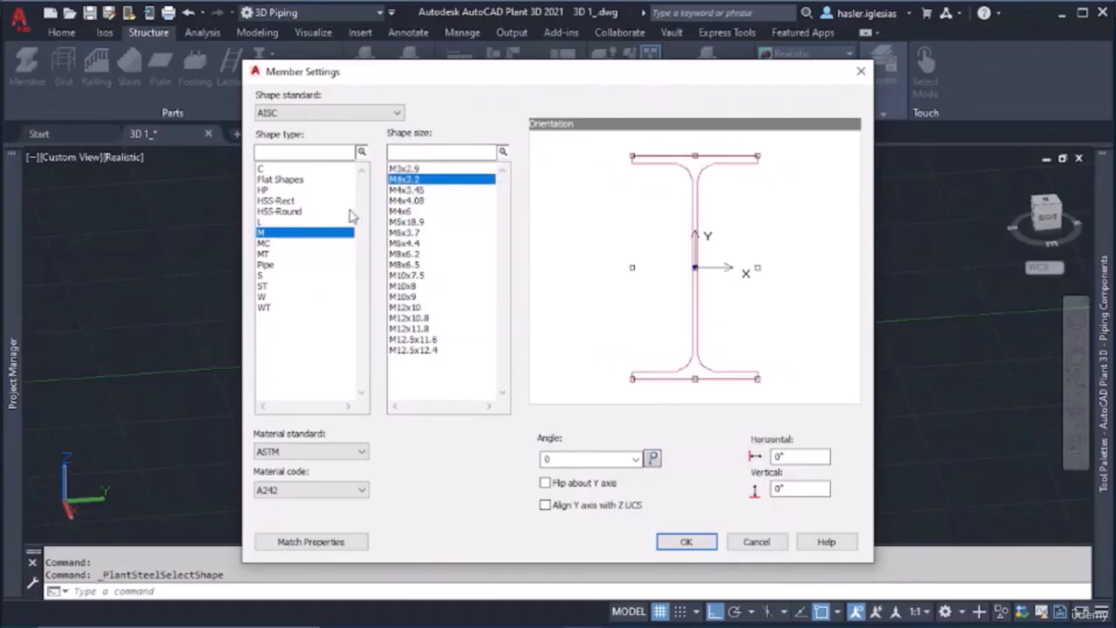
Preview the L, MC, MT, Pipe and ST shape types
left_click(267, 222)
left_click(277, 244)
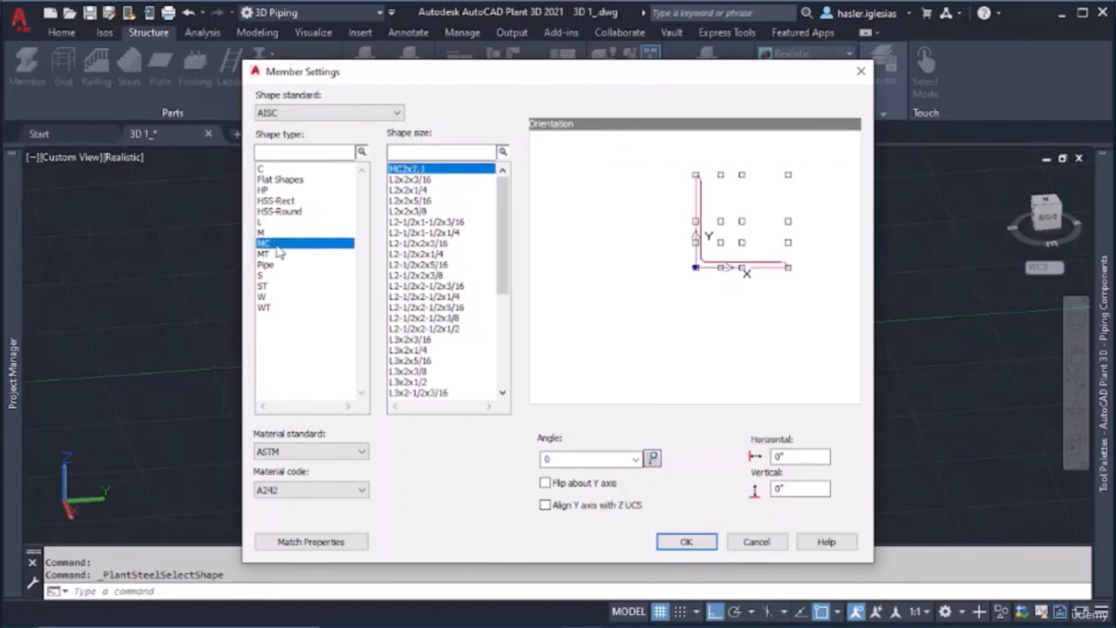
left_click(281, 254)
left_click(282, 264)
left_click(284, 286)
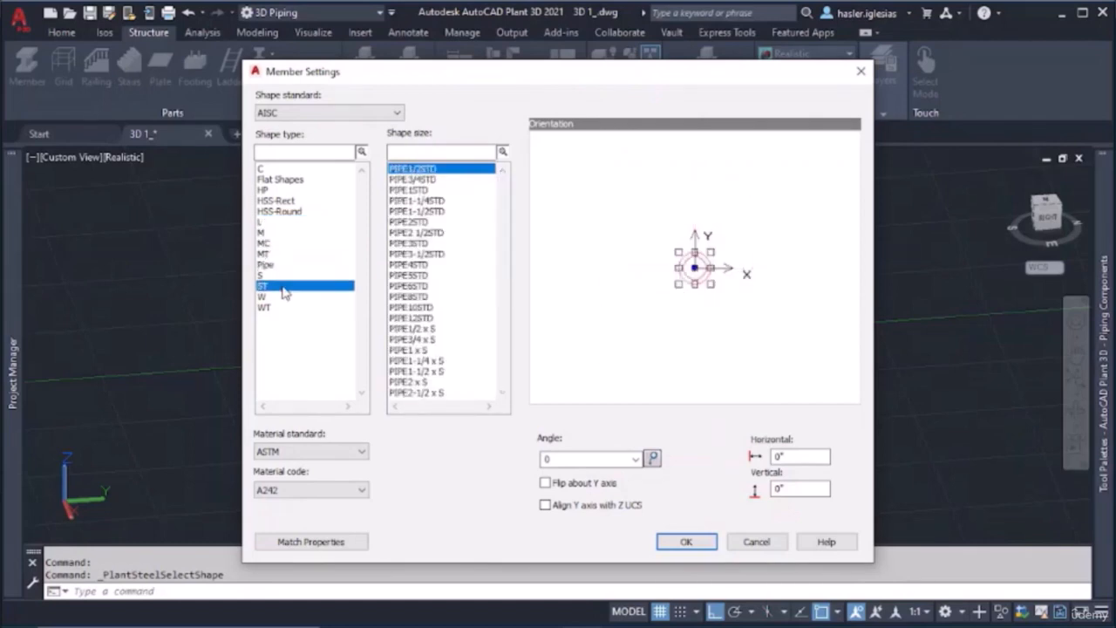
Choose the S shape type, compare its sizes up to S24x100, and select size S3x5.7
left_click(284, 277)
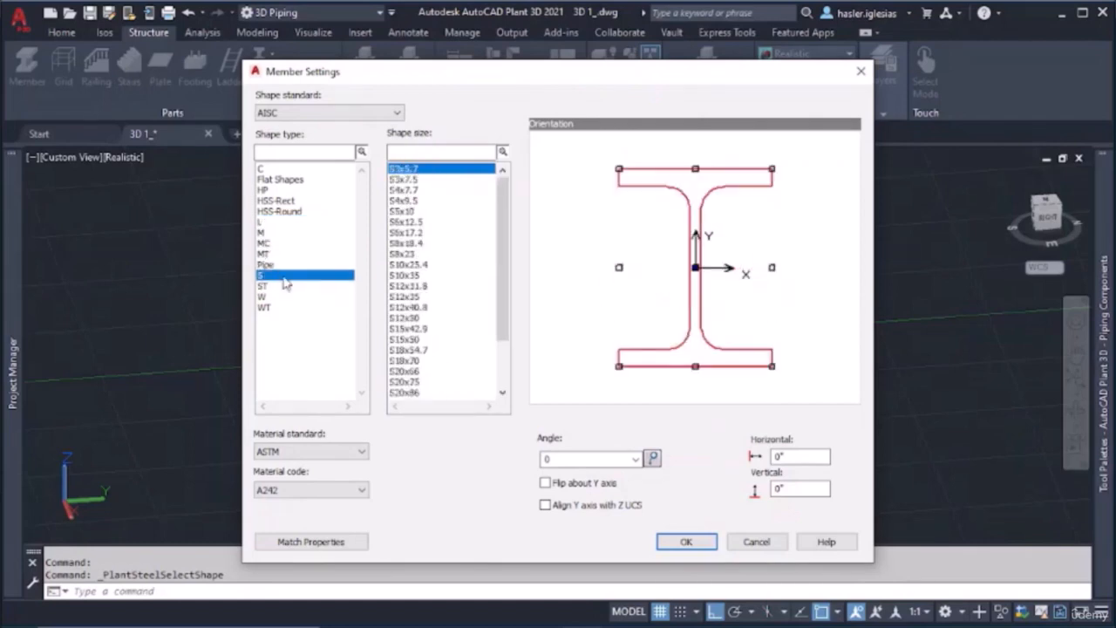
left_click(416, 232)
left_click(413, 297)
left_click(417, 350)
left_click(417, 393)
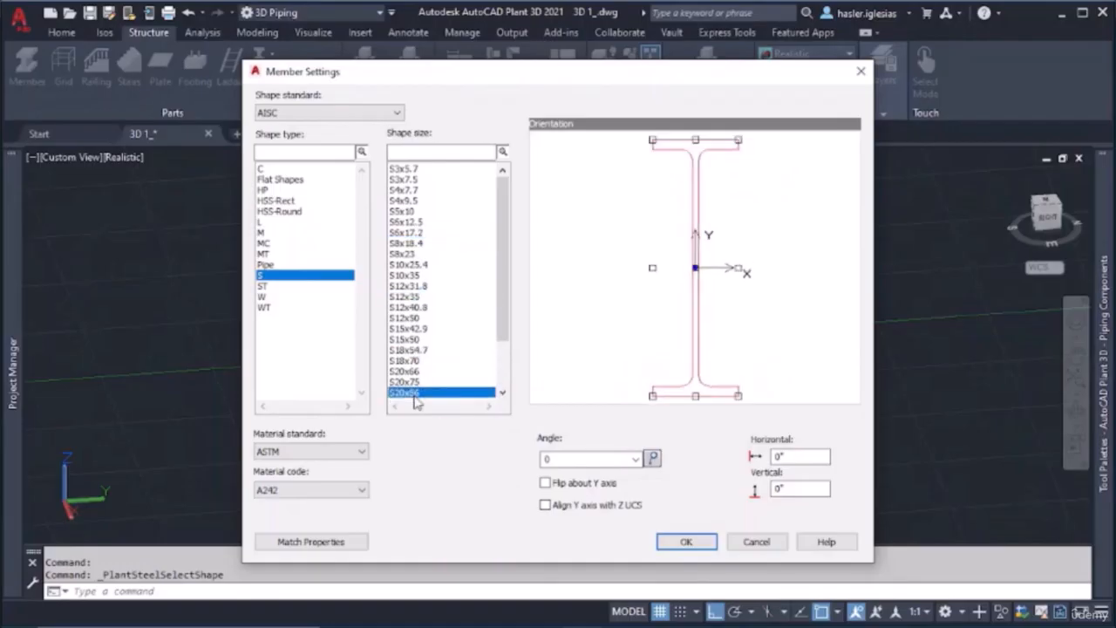
scroll(417, 397, "down", 2)
left_click(417, 379)
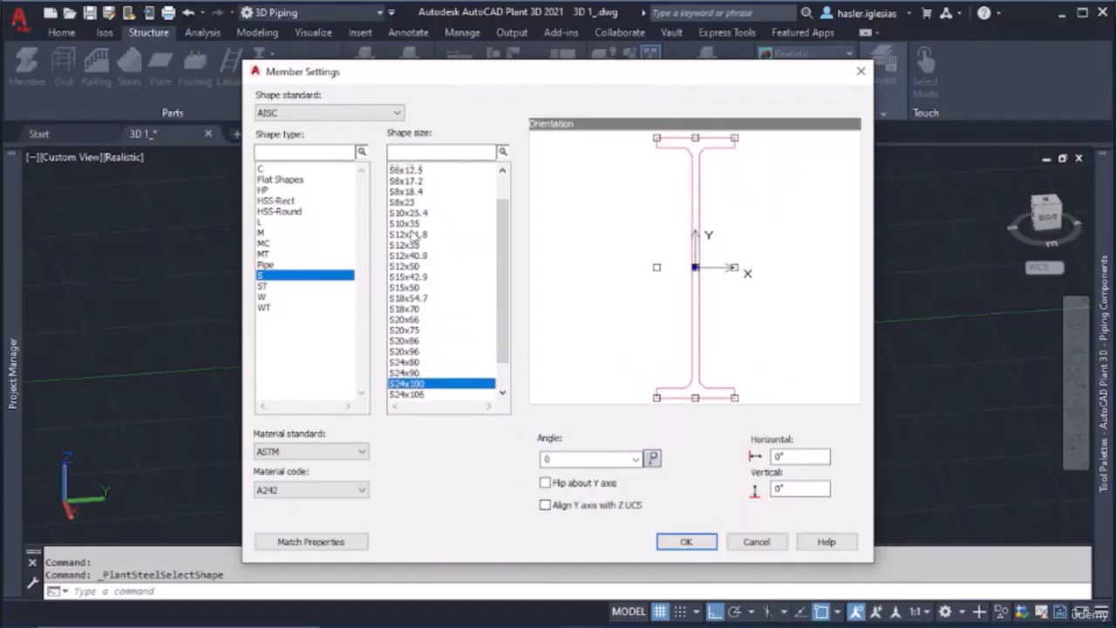
scroll(411, 232, "up", 2)
left_click(417, 170)
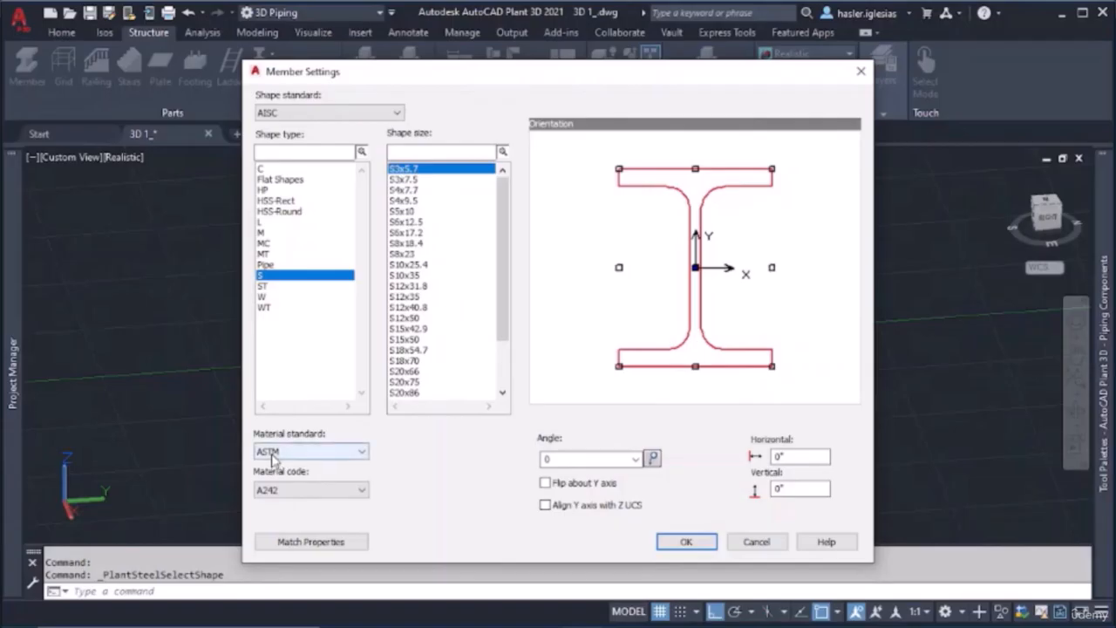
Check the material options, keep ASTM as standard and A242 as code, and accept the member settings
left_click(314, 452)
left_click(410, 451)
left_click(362, 490)
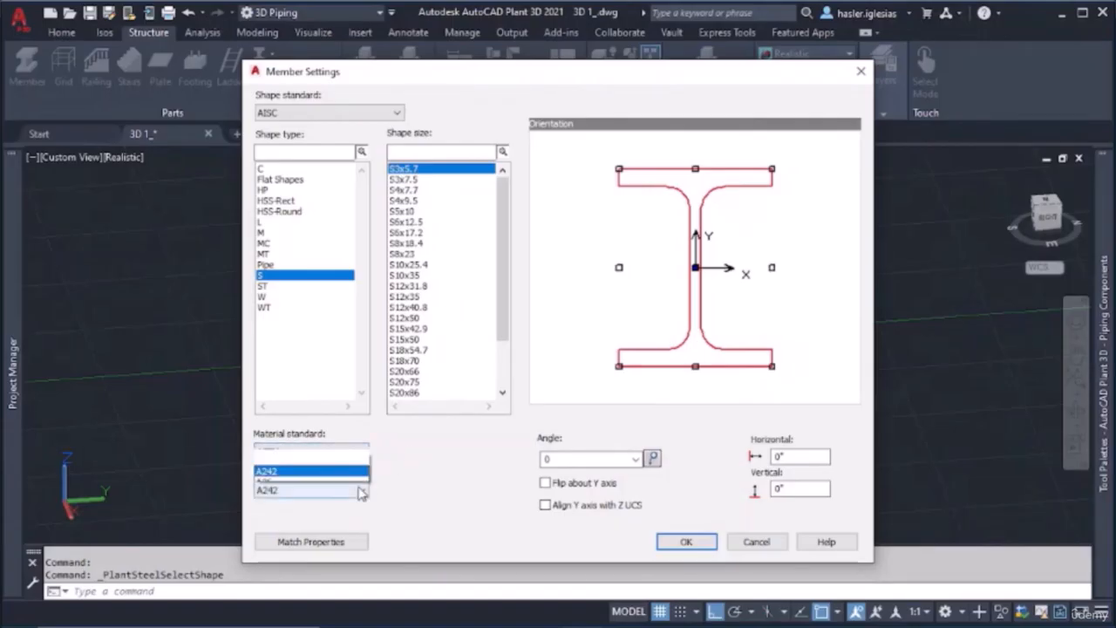
left_click(386, 465)
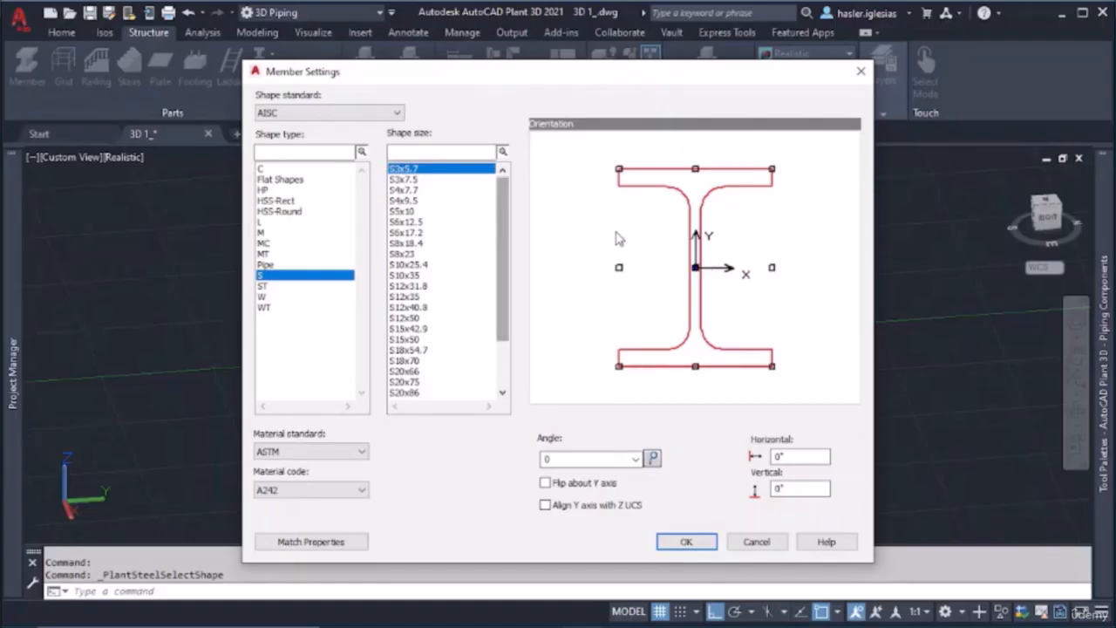
left_click(701, 541)
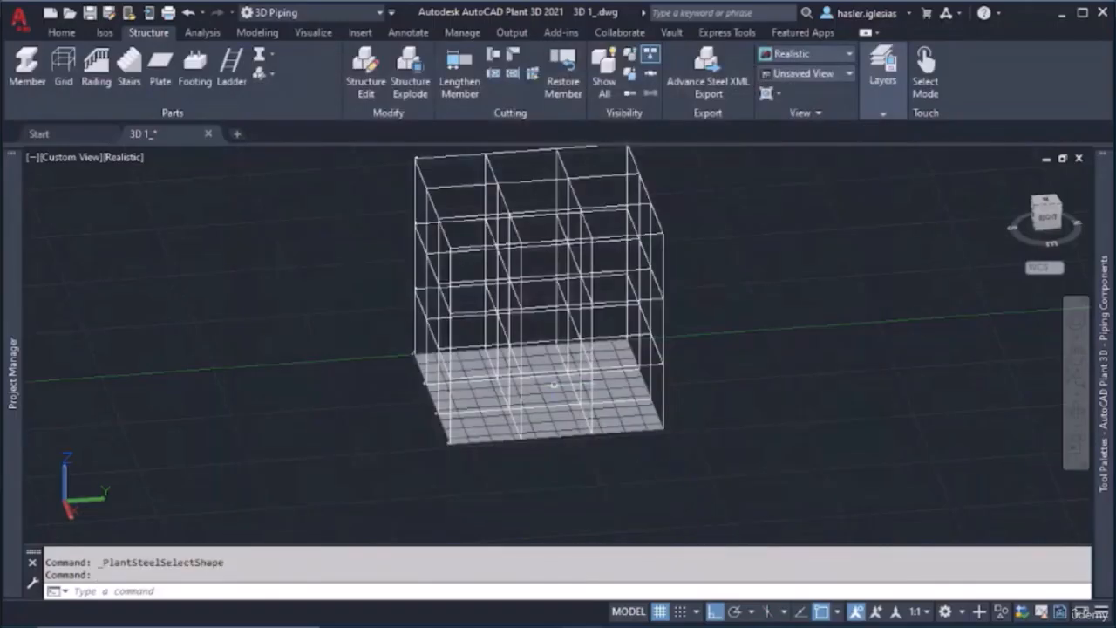
Place a vertical structural member at the grid's near corner, from the base plate up to the second grid level
left_click(27, 70)
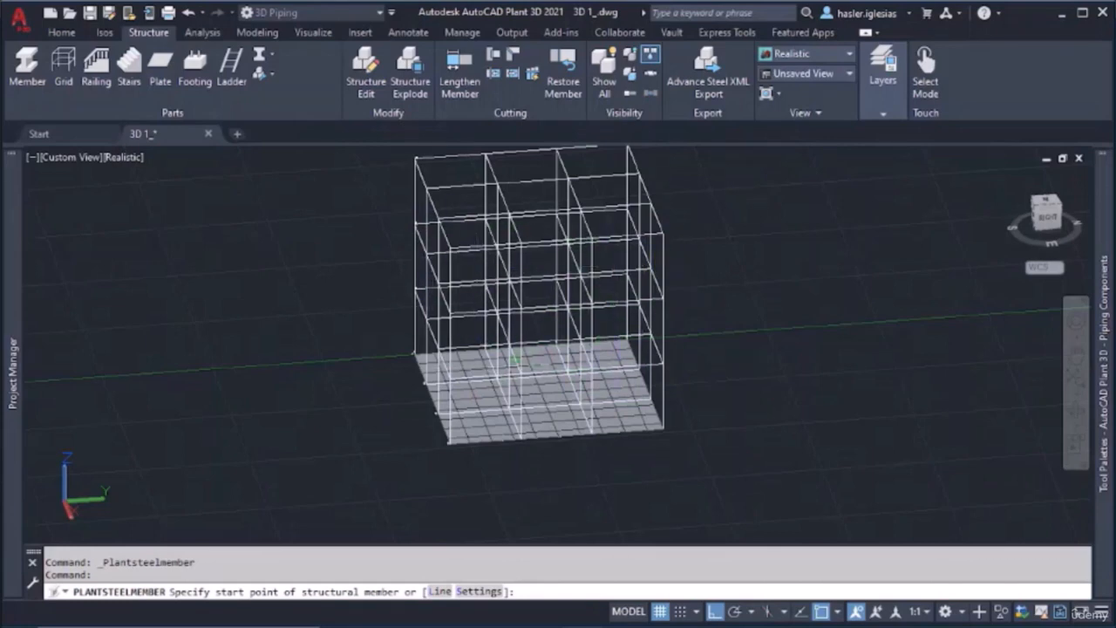
left_click(449, 441)
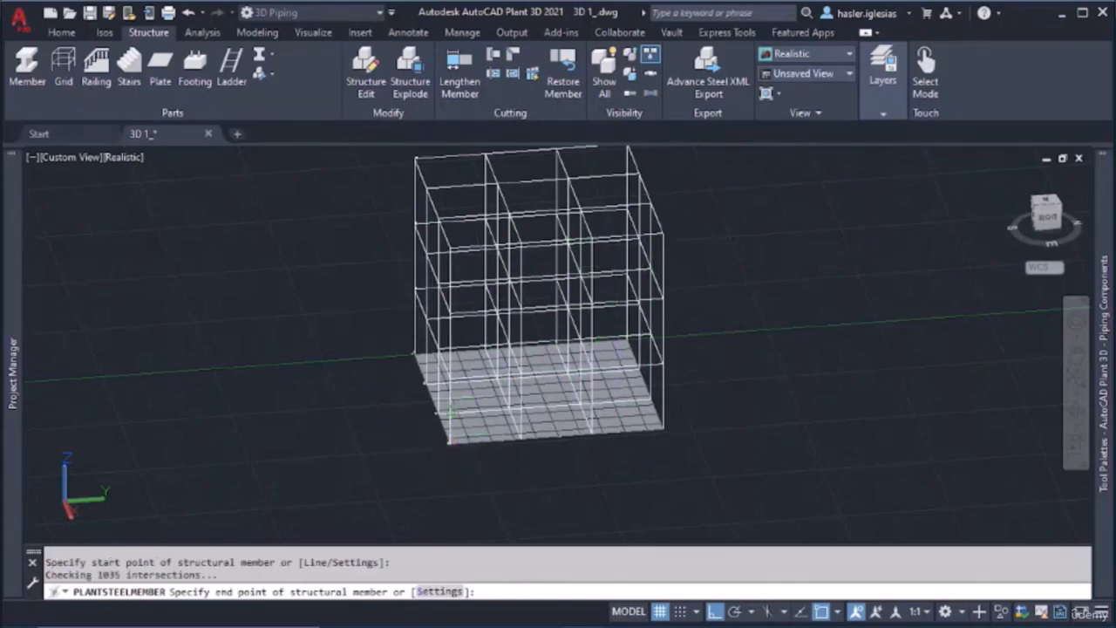
scroll(448, 351, "up", 4)
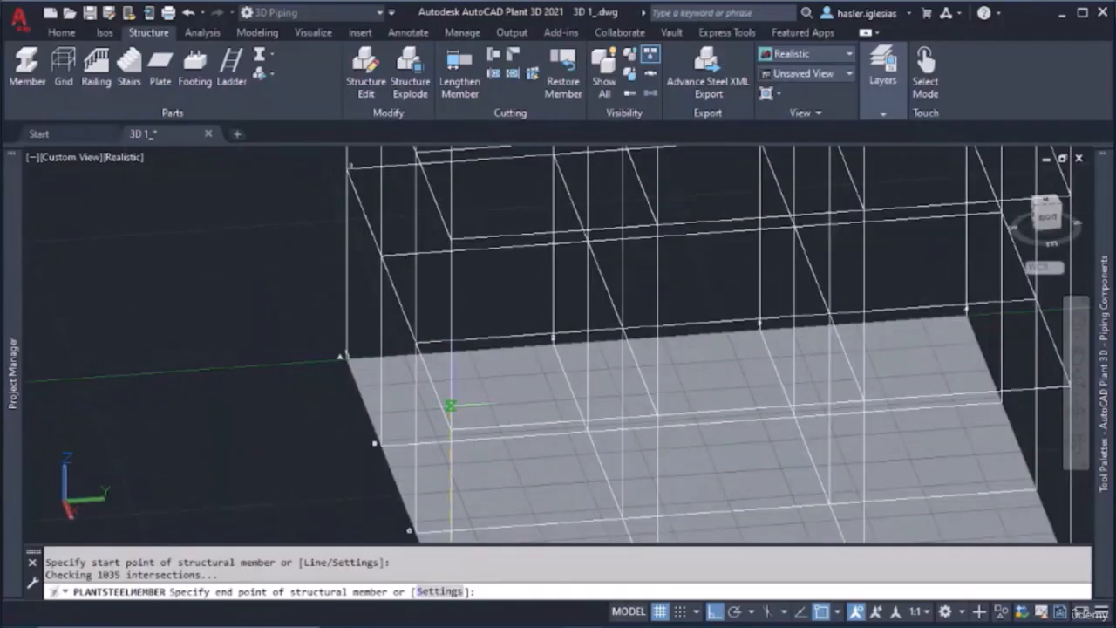
scroll(448, 405, "down", 5)
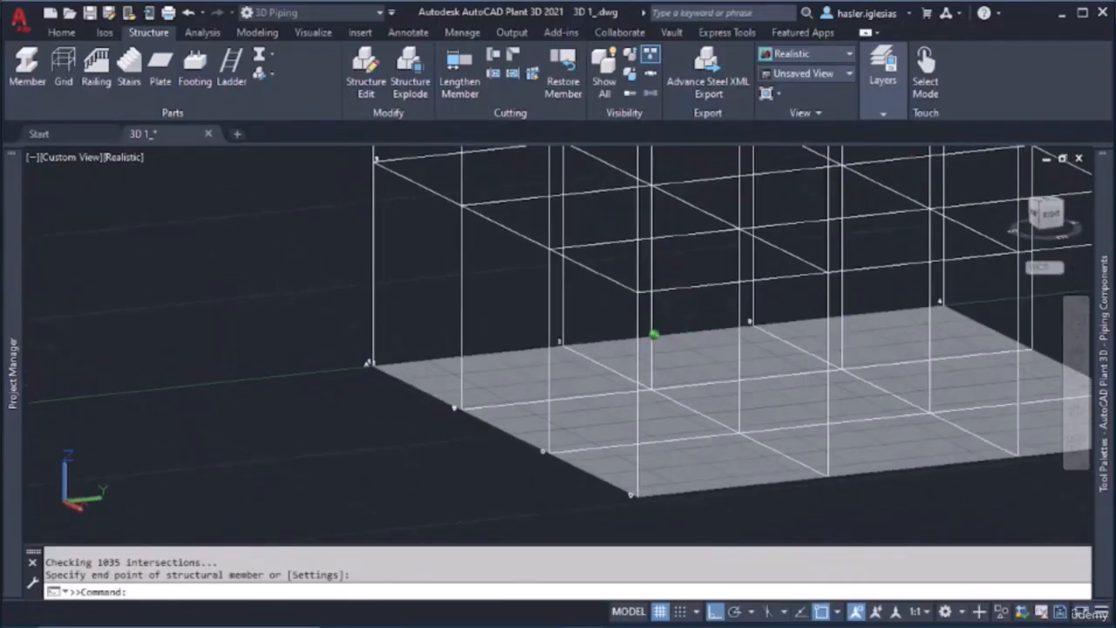
middle_click_drag(634, 293, 607, 422)
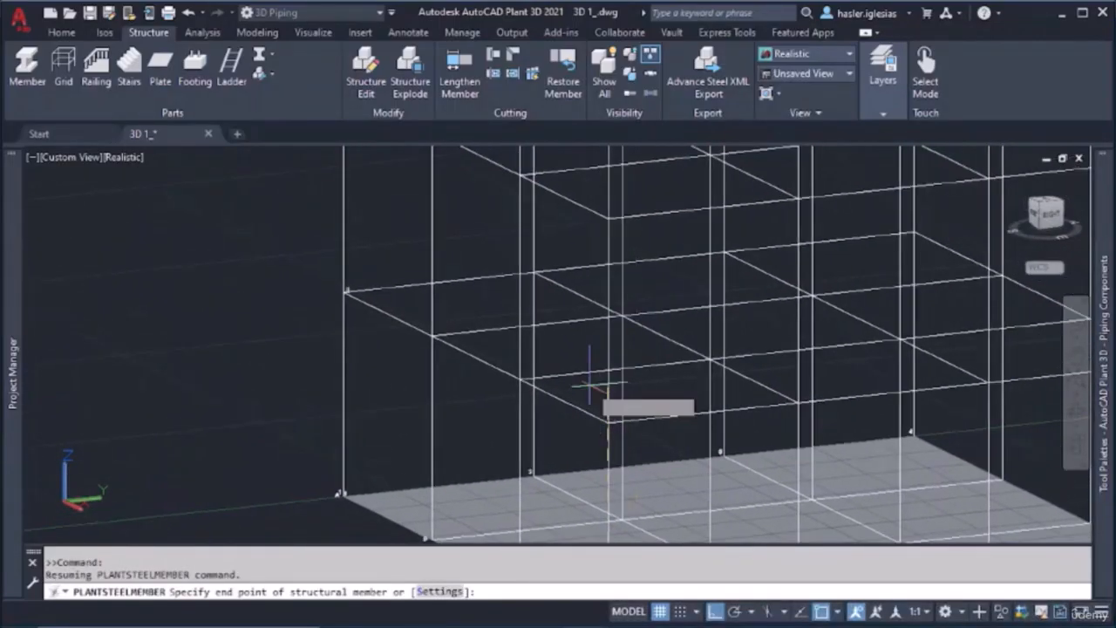
left_click(608, 219)
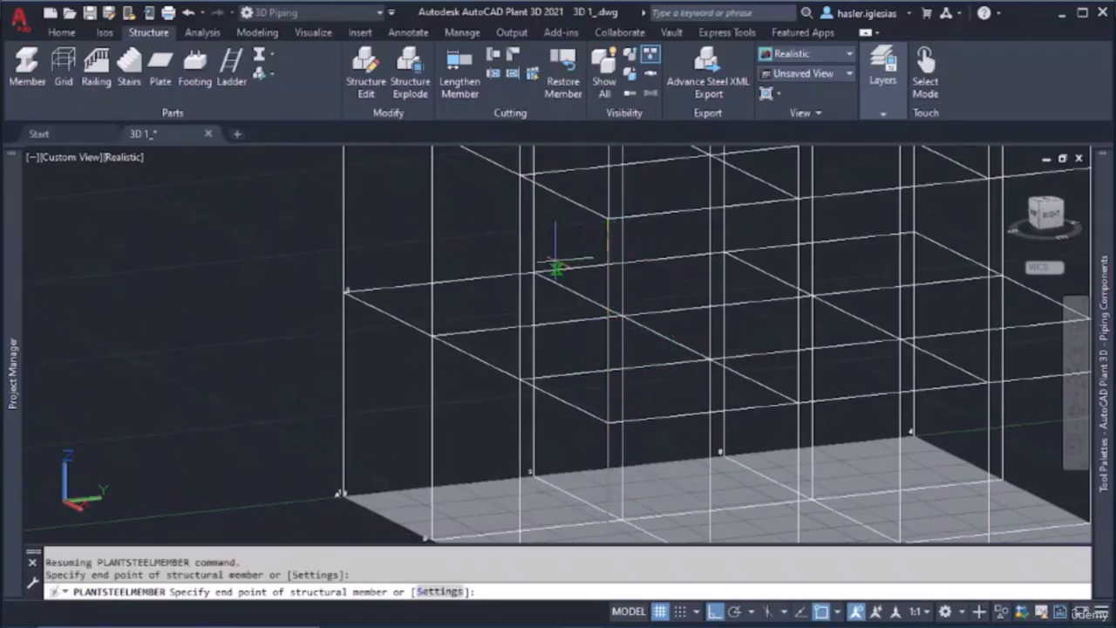
key("Escape")
Examine the new corner member against the surrounding grid lines, up close and from a distance
scroll(608, 348, "up", 10)
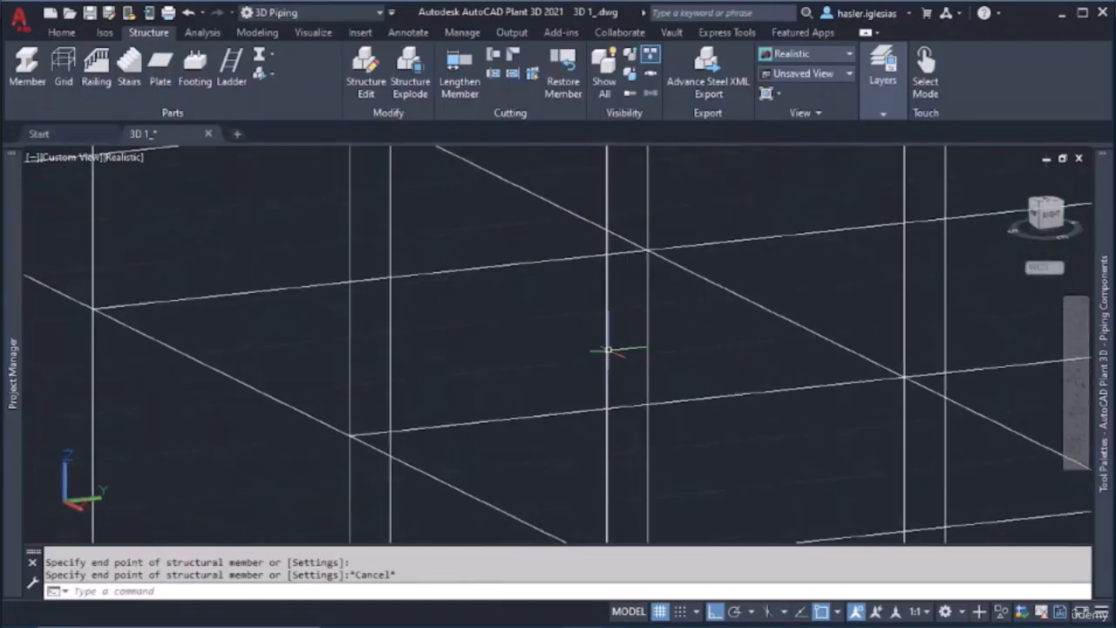
middle_click_drag(589, 367, 590, 368, "shift")
scroll(591, 368, "down", 3)
scroll(590, 384, "down", 10)
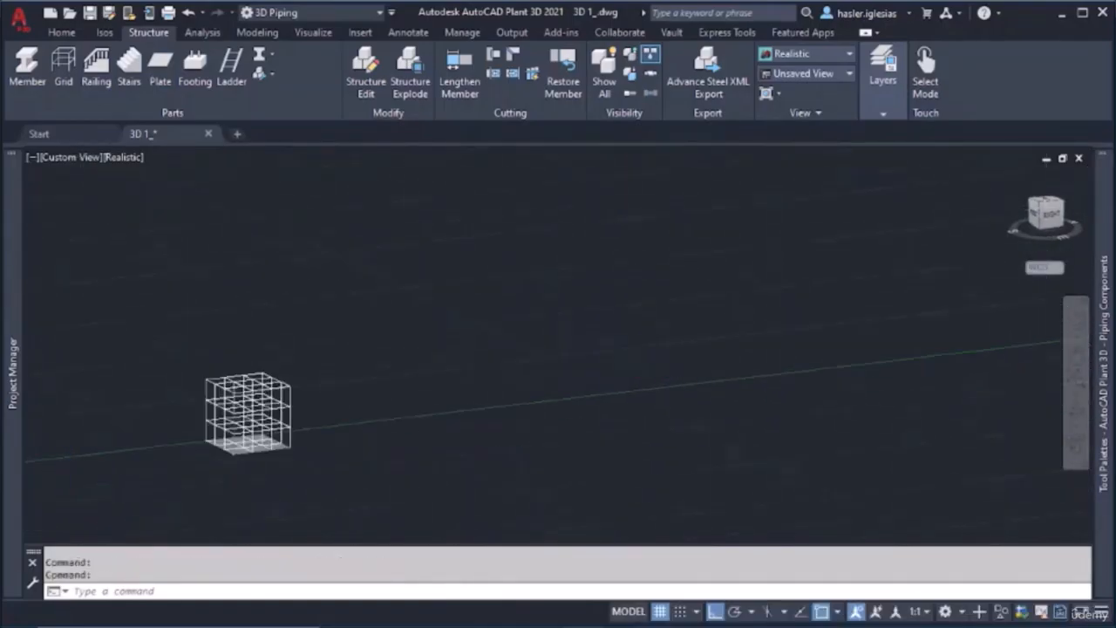
scroll(544, 389, "up", 10)
middle_click_drag(545, 420, 545, 315)
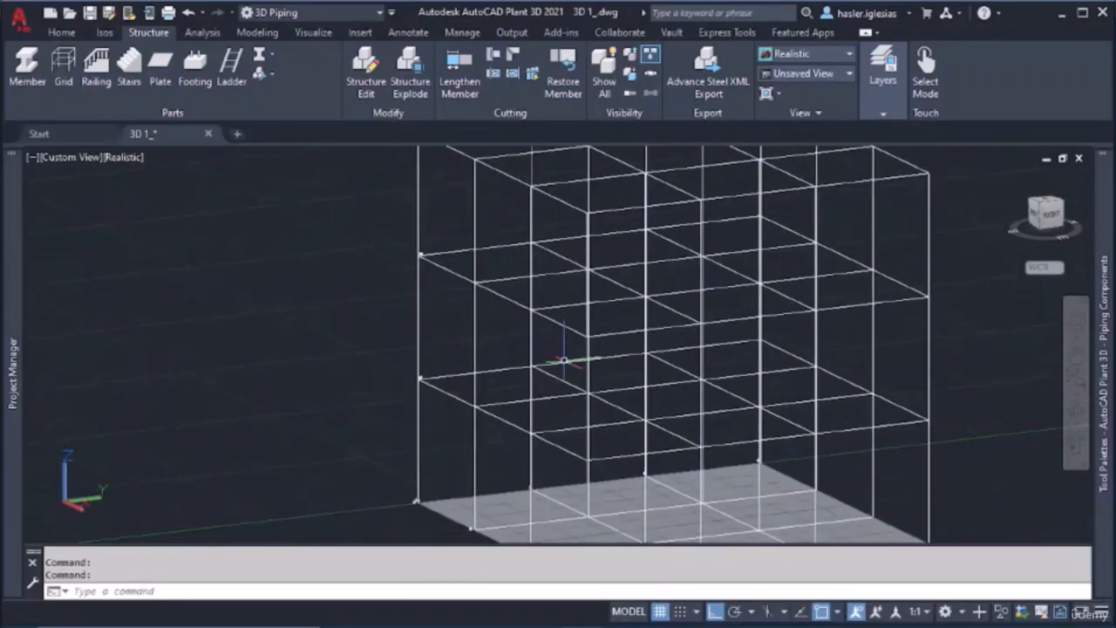
scroll(578, 382, "up", 6)
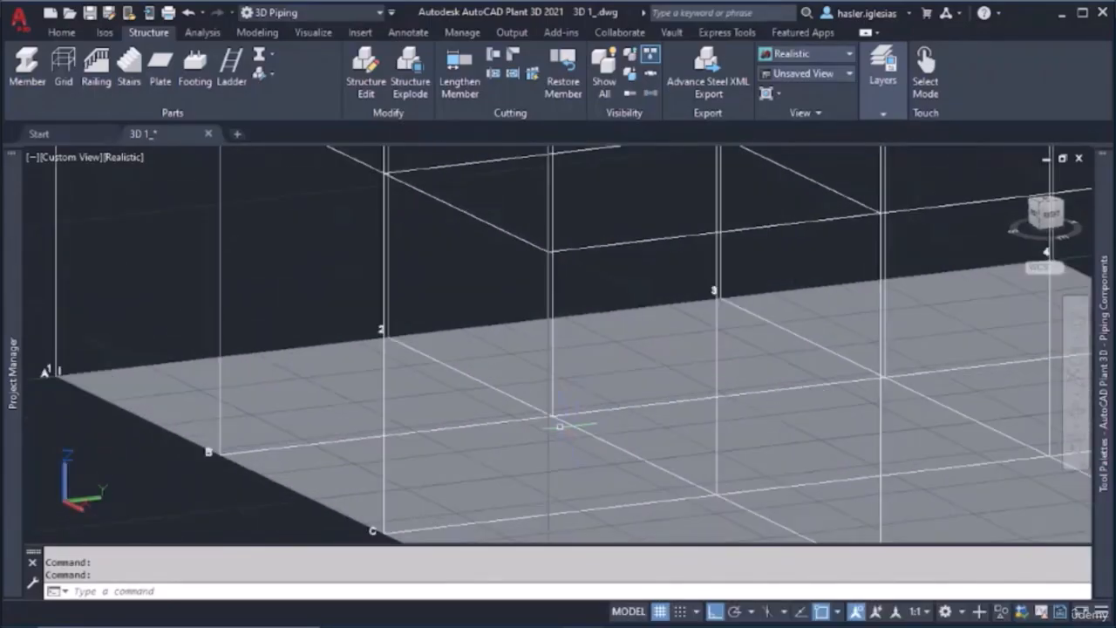
scroll(559, 426, "down", 3)
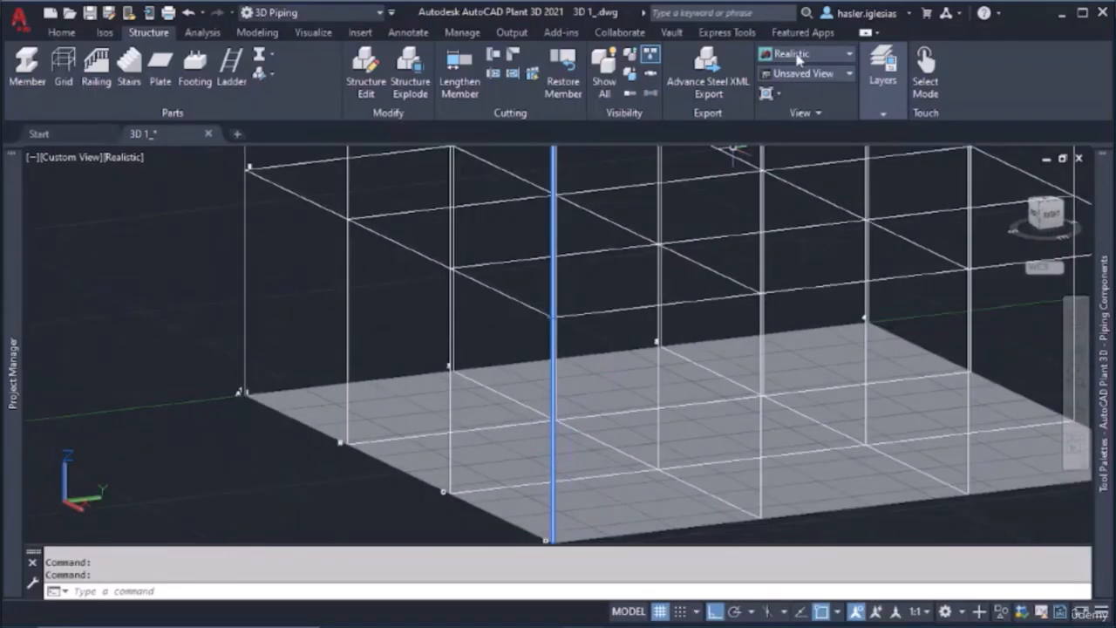
Create a new layer named MEMBERS
left_click(871, 96)
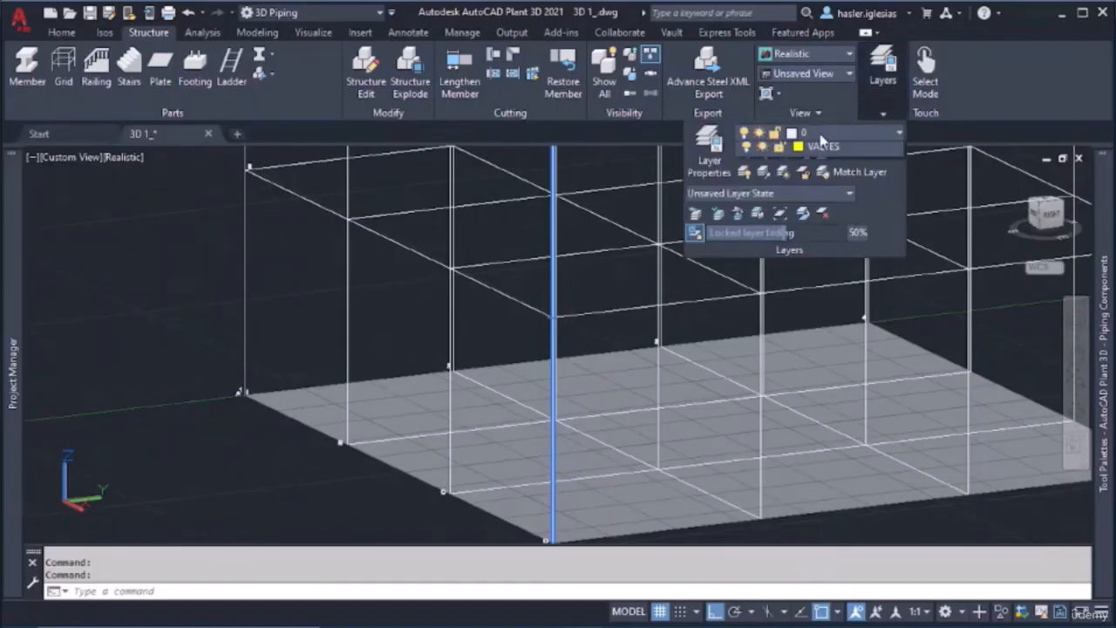
left_click(821, 140)
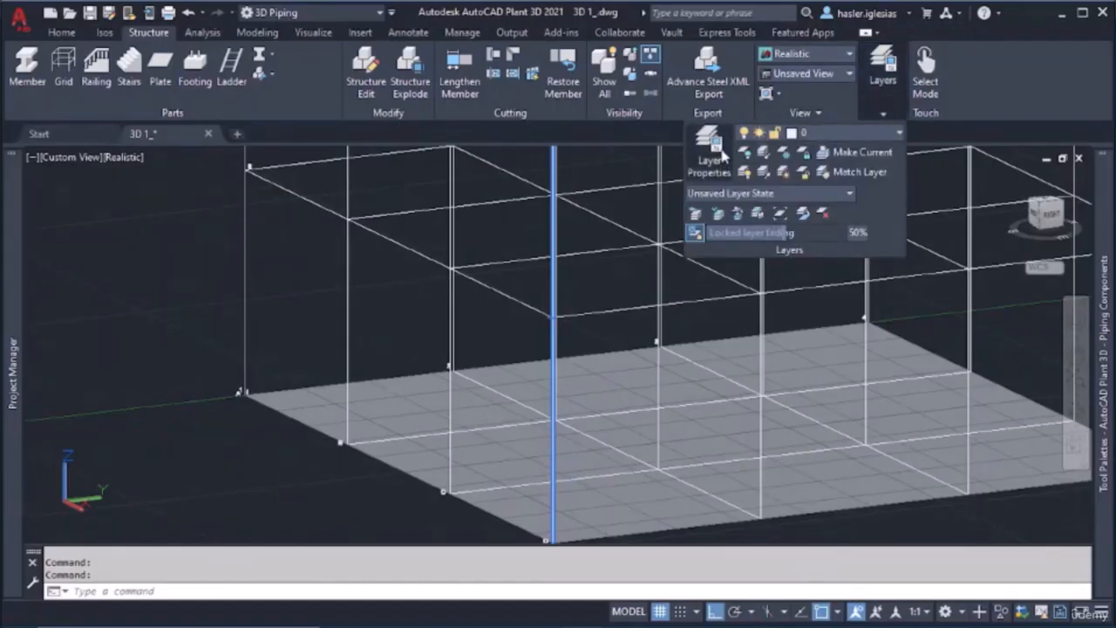
left_click(721, 154)
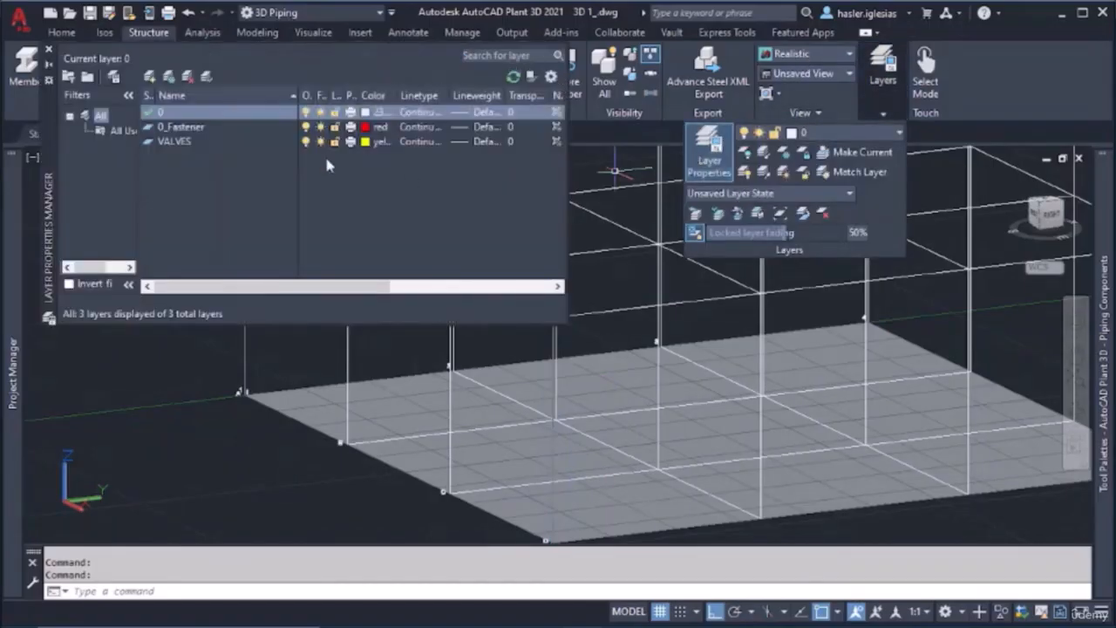
left_click(149, 77)
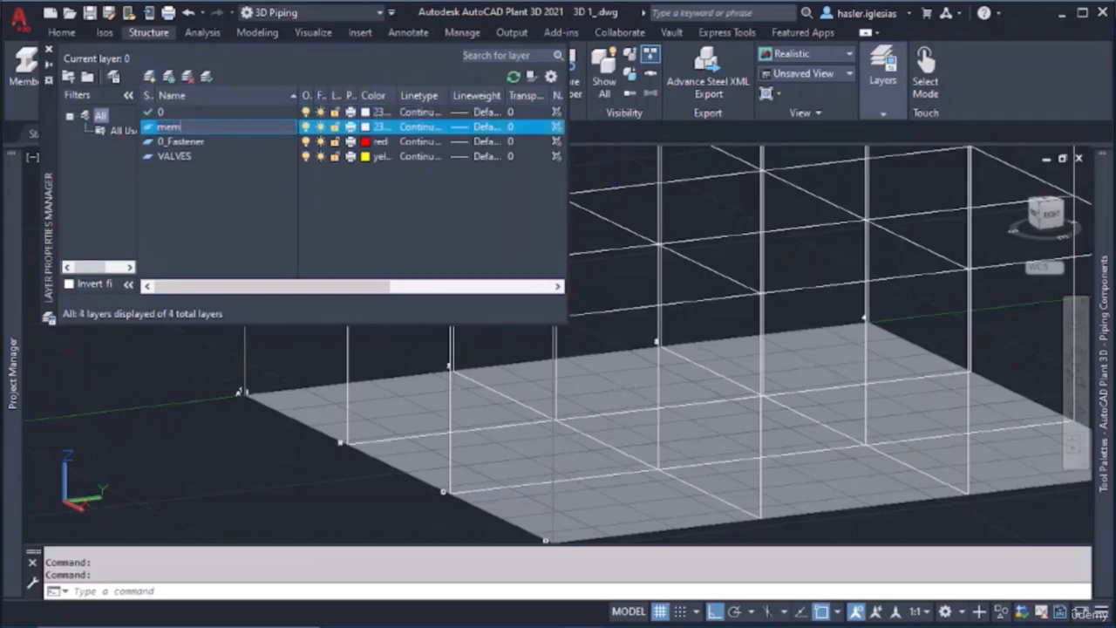
key("Return")
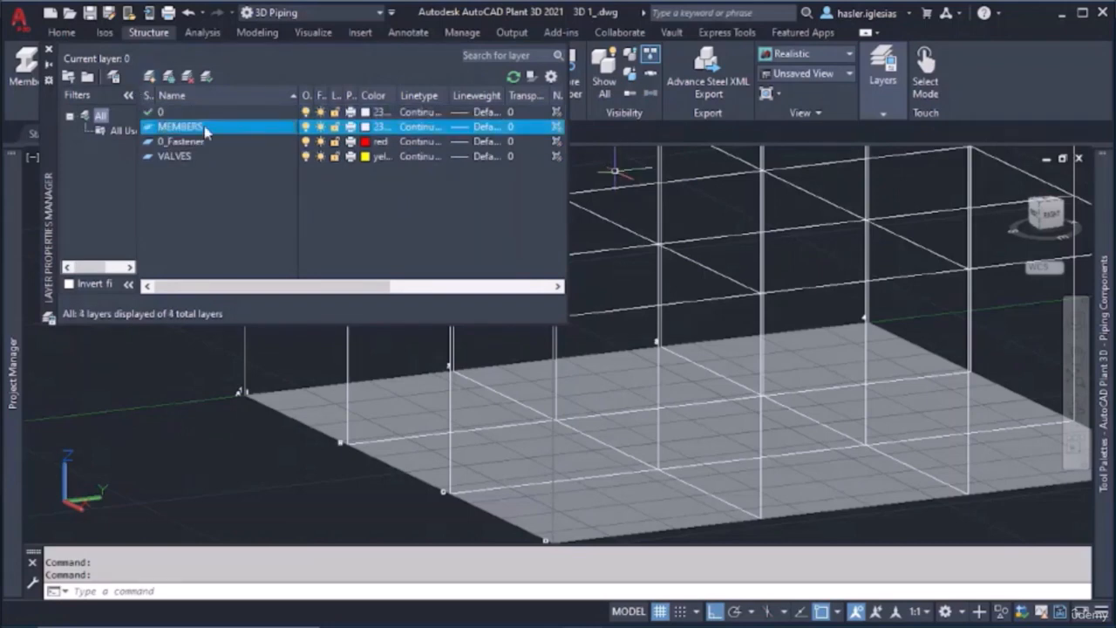
Set the MEMBERS layer's colour to green (index colour 3) and close the layer manager
left_click(371, 128)
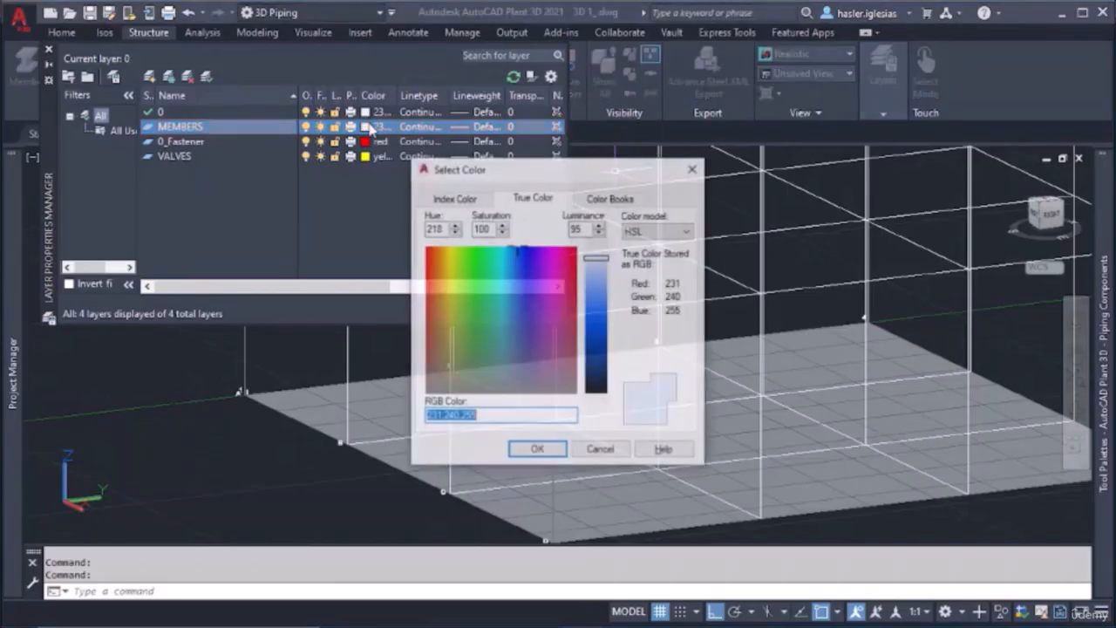
left_click(443, 199)
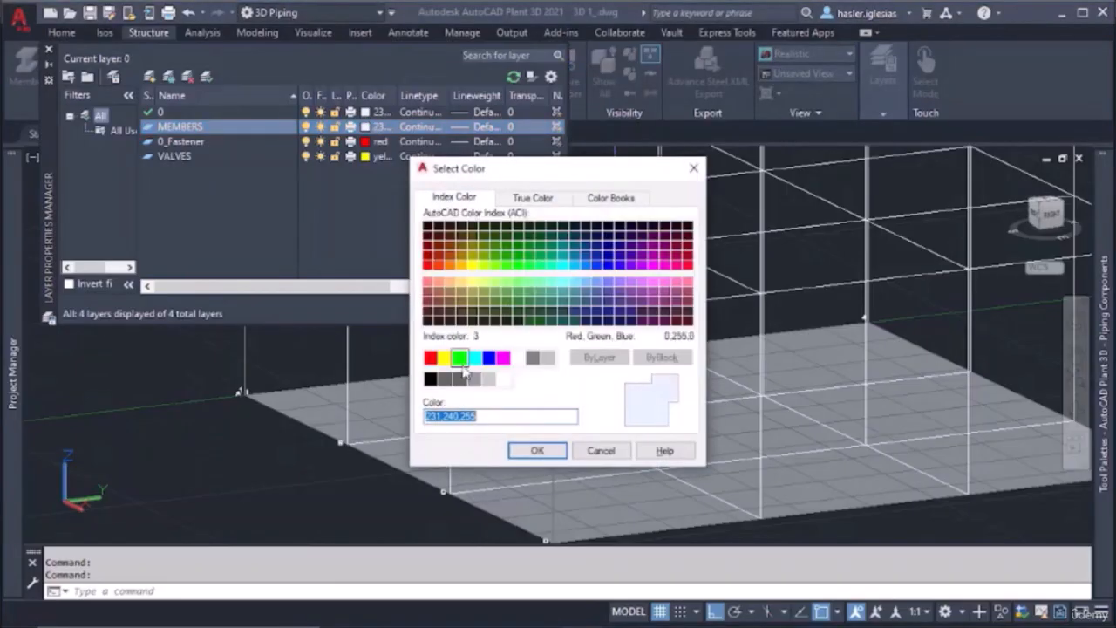
left_click(456, 357)
left_click(537, 451)
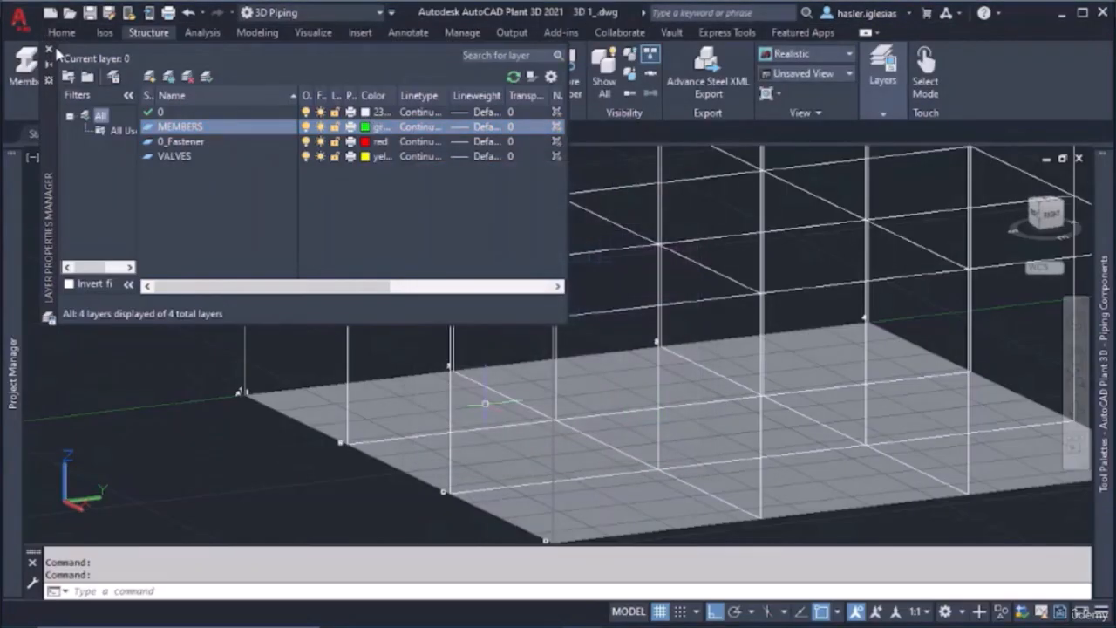
left_click(50, 51)
Change the corner structural member's layer property to MEMBERS and deselect it
left_click(877, 113)
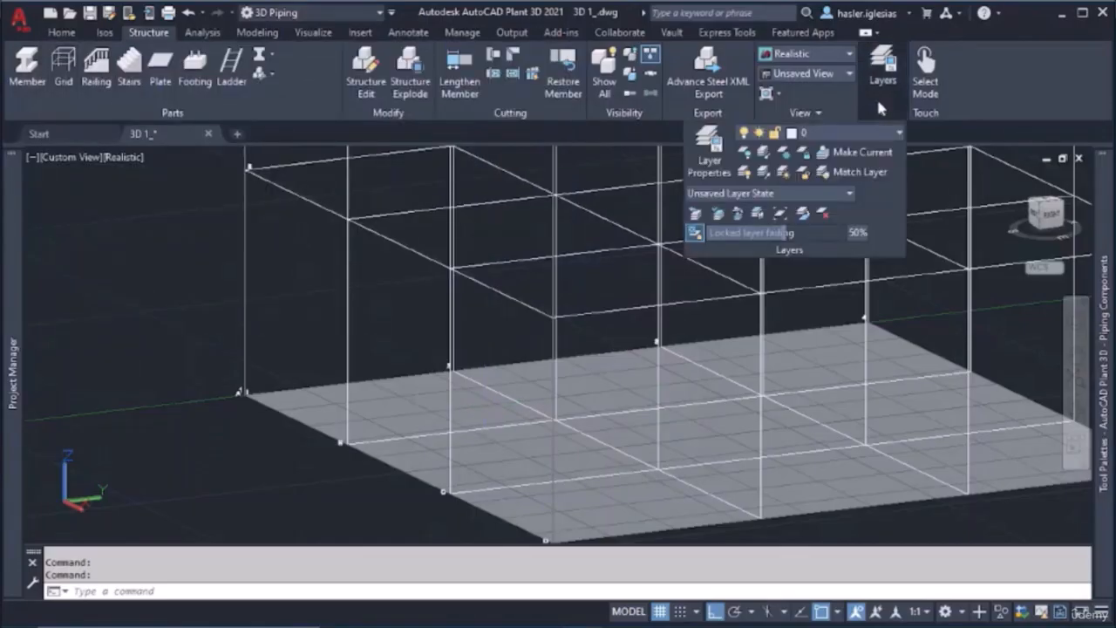
left_click(872, 131)
left_click(824, 192)
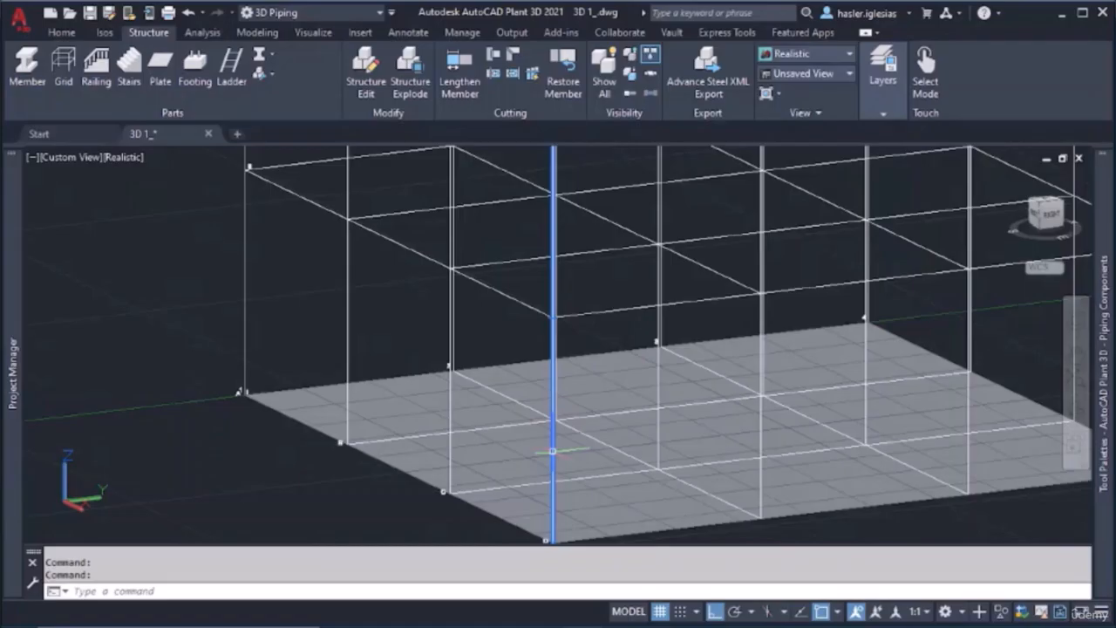
right_click(553, 451)
left_click(605, 424)
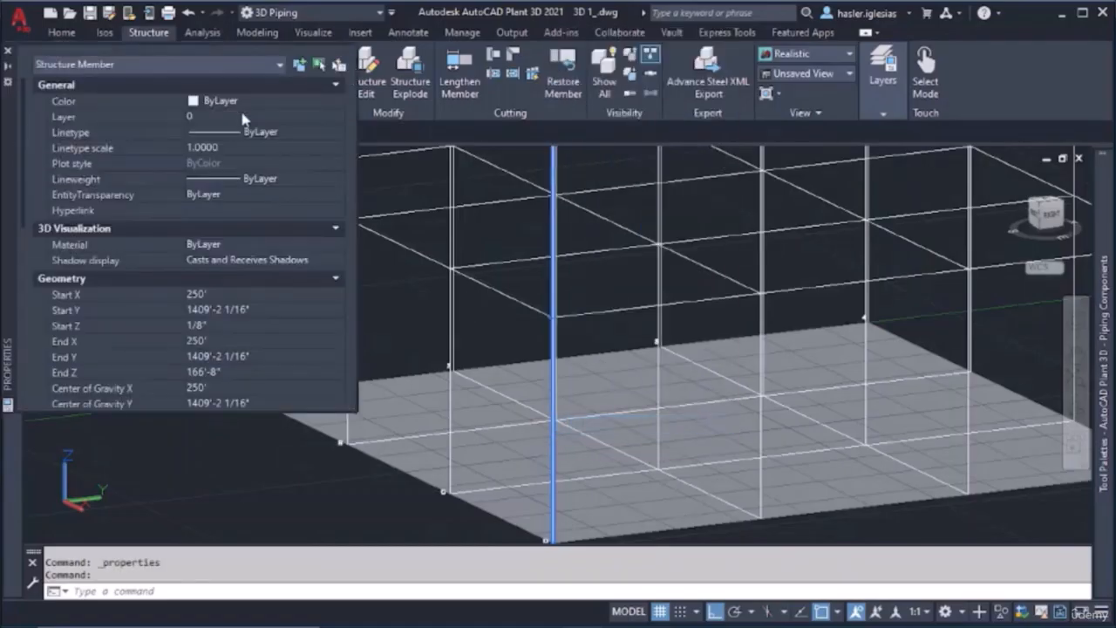
left_click(253, 116)
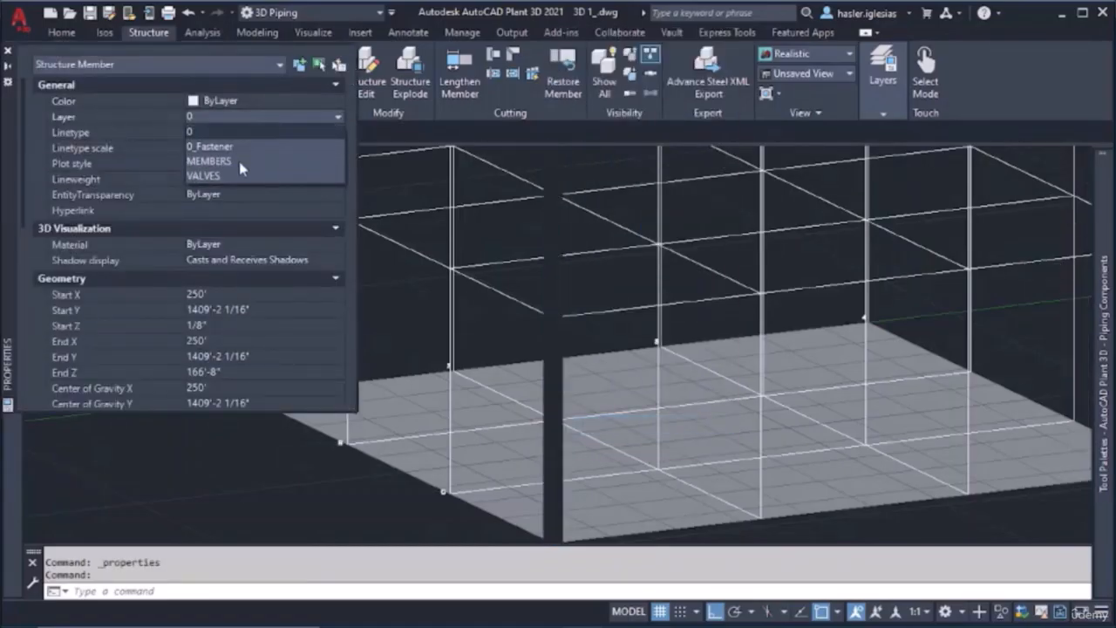
left_click(213, 161)
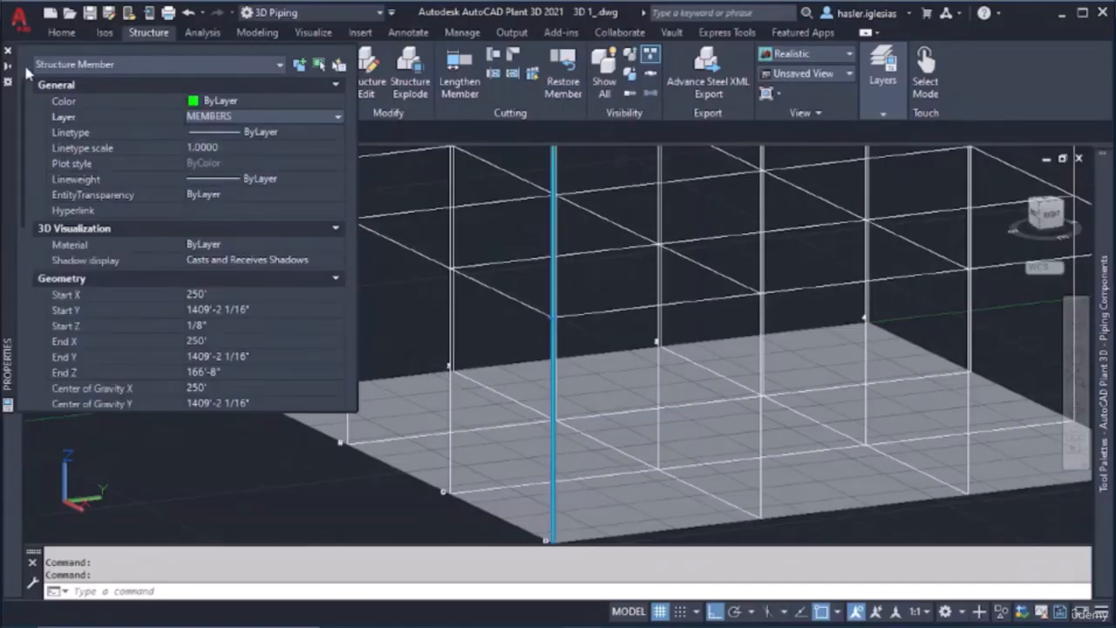
left_click(8, 53)
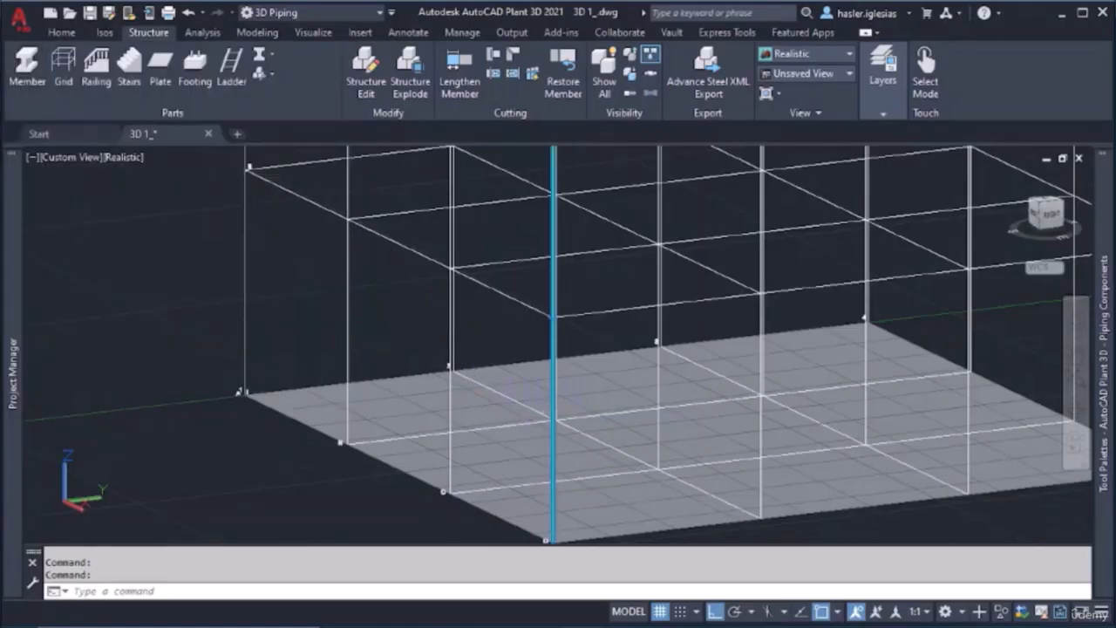
key("Escape")
Inspect the corner member's profile and colour up close, then its place in the whole grid
scroll(524, 434, "up", 8)
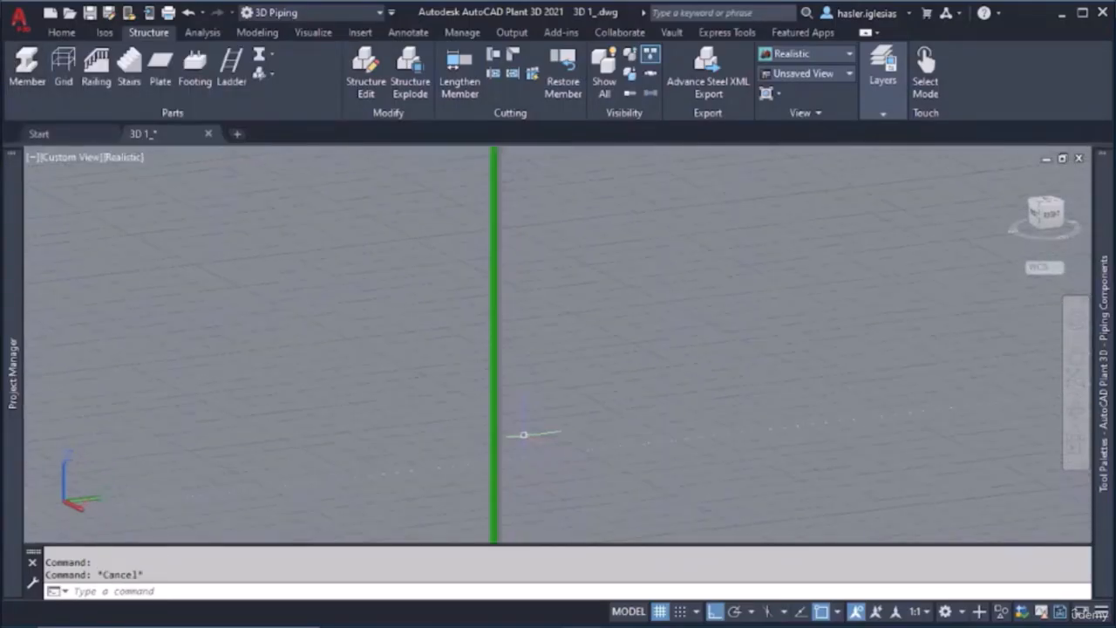
scroll(523, 434, "up", 5)
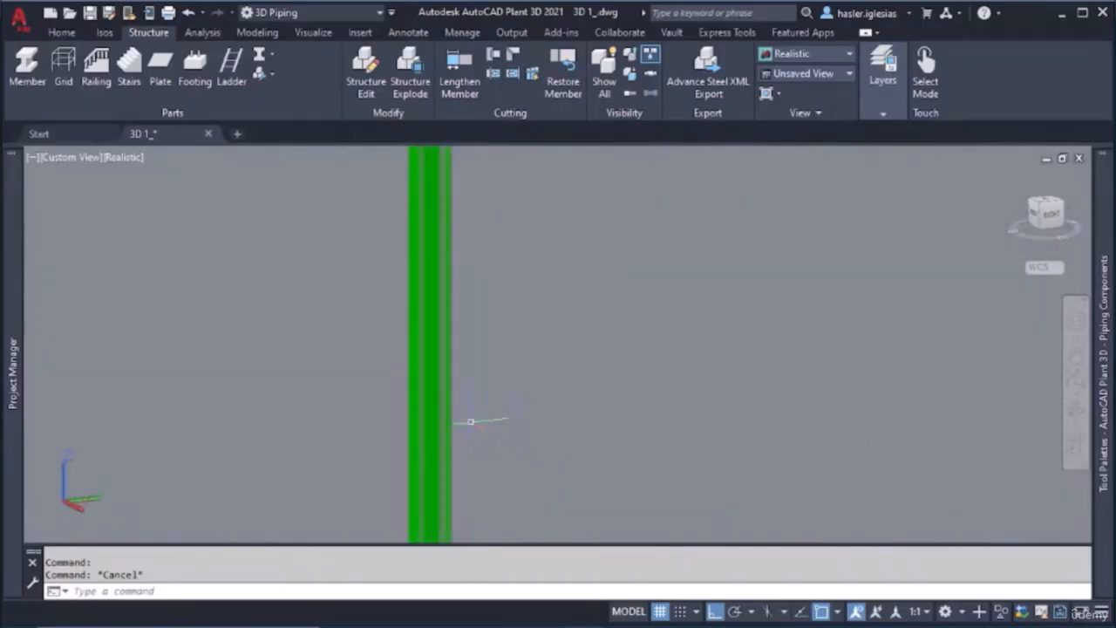
scroll(471, 422, "up", 6)
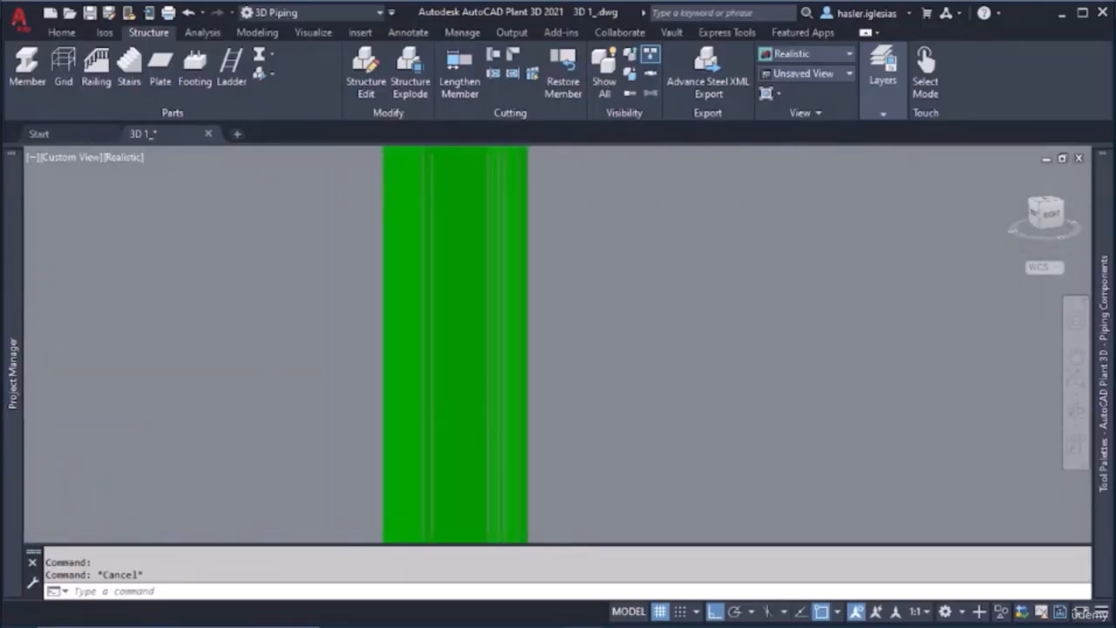
scroll(458, 419, "down", 6)
middle_click_drag(457, 422, 481, 425, "shift")
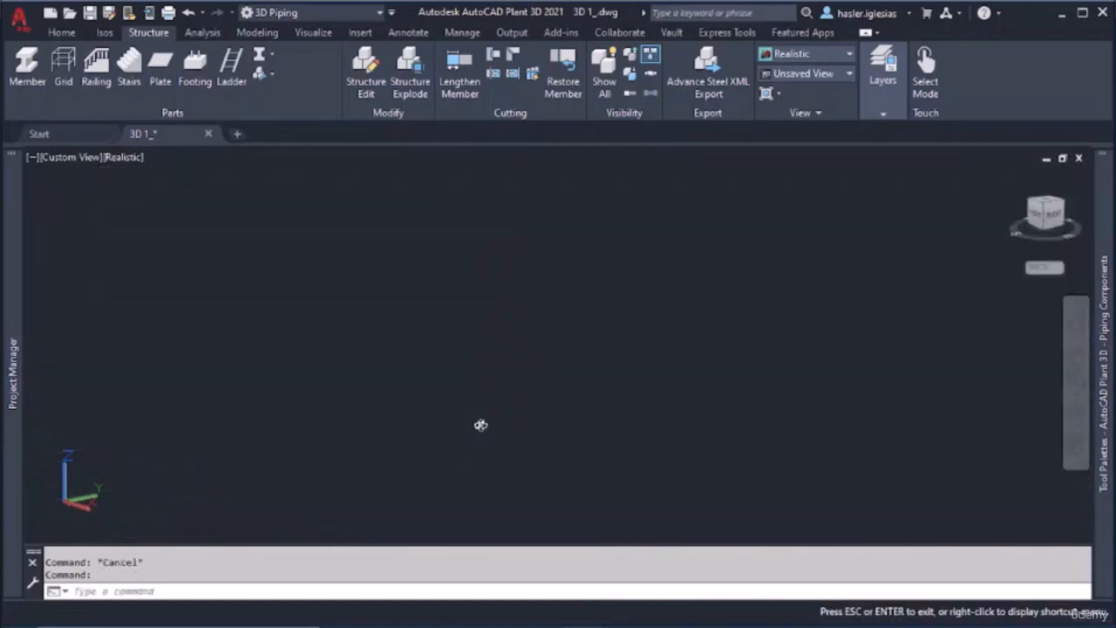
scroll(493, 387, "down", 10)
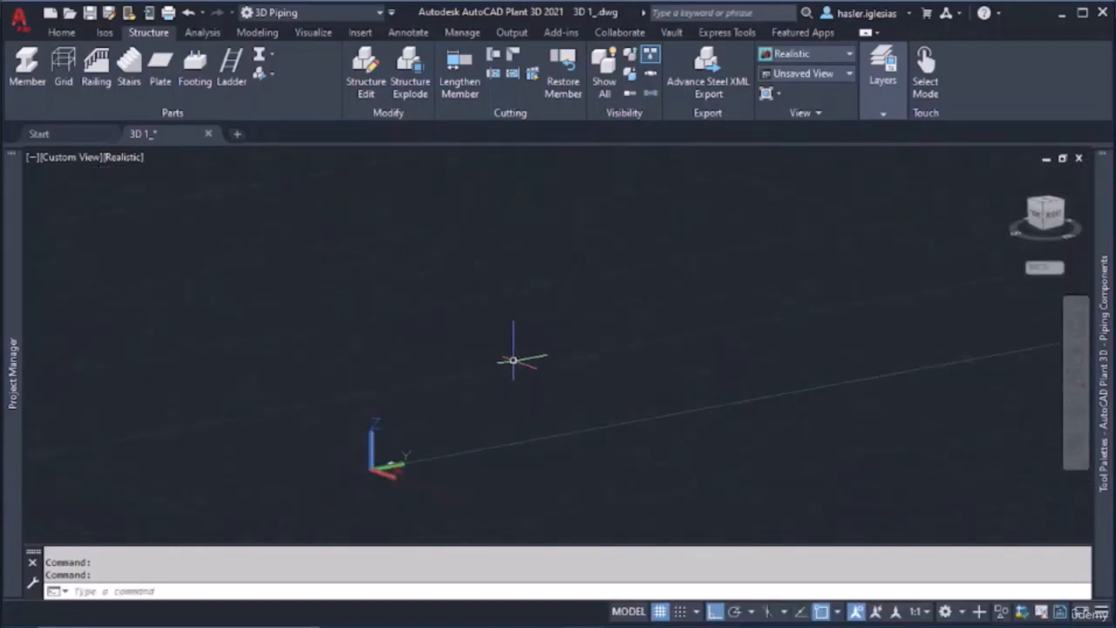
scroll(510, 380, "up", 5)
scroll(465, 408, "up", 5)
middle_click_drag(277, 447, 471, 414)
scroll(471, 397, "up", 6)
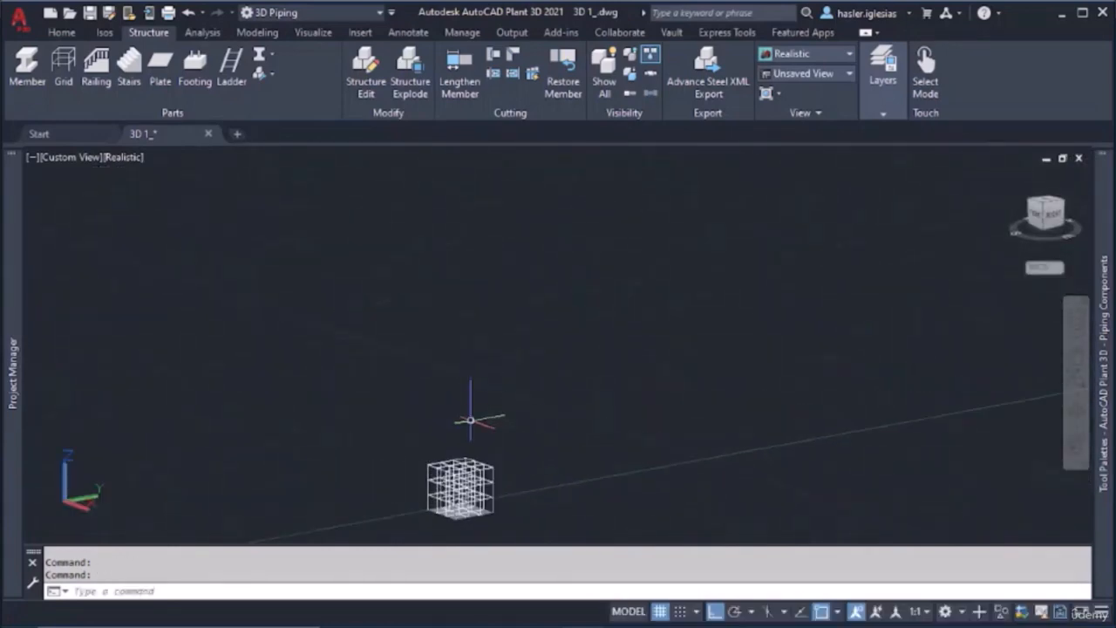
middle_click_drag(458, 467, 478, 354)
middle_click_drag(479, 354, 478, 354, "shift")
scroll(479, 354, "up", 10)
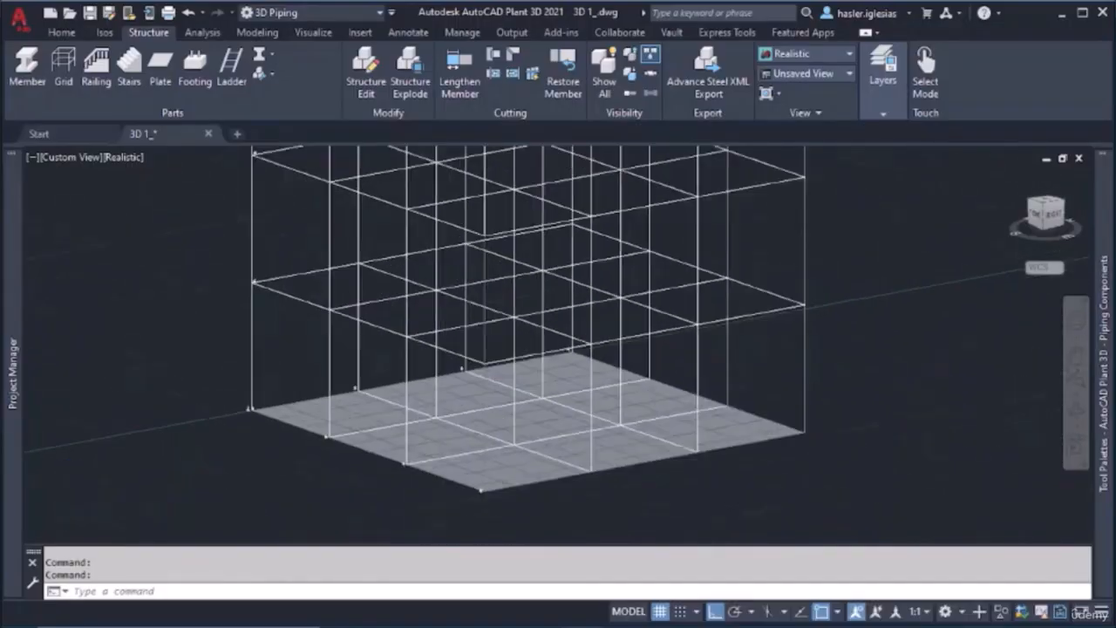
Regenerate the drawing display around the grid base and corner member with REGEN
scroll(496, 396, "up", 2)
middle_click_drag(497, 396, 503, 327)
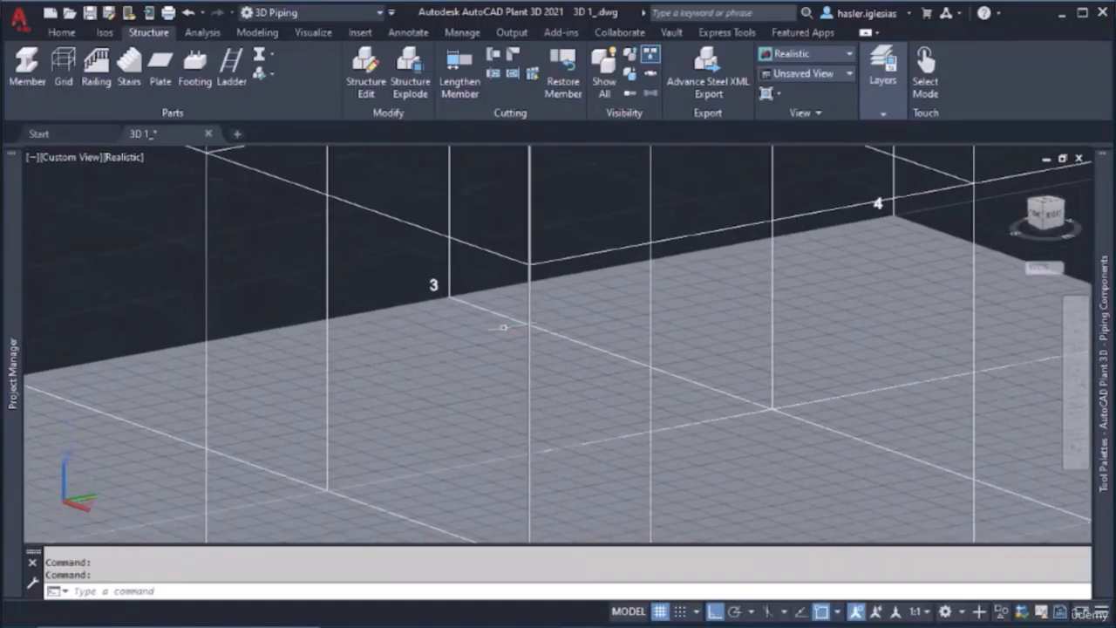
key("Return")
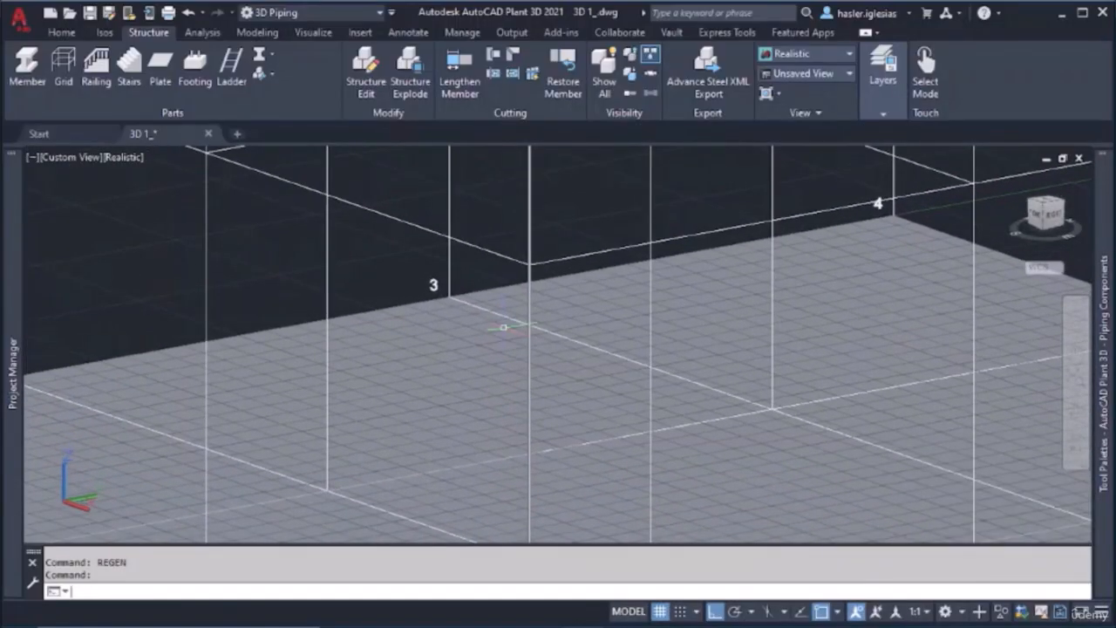
scroll(529, 340, "down", 3)
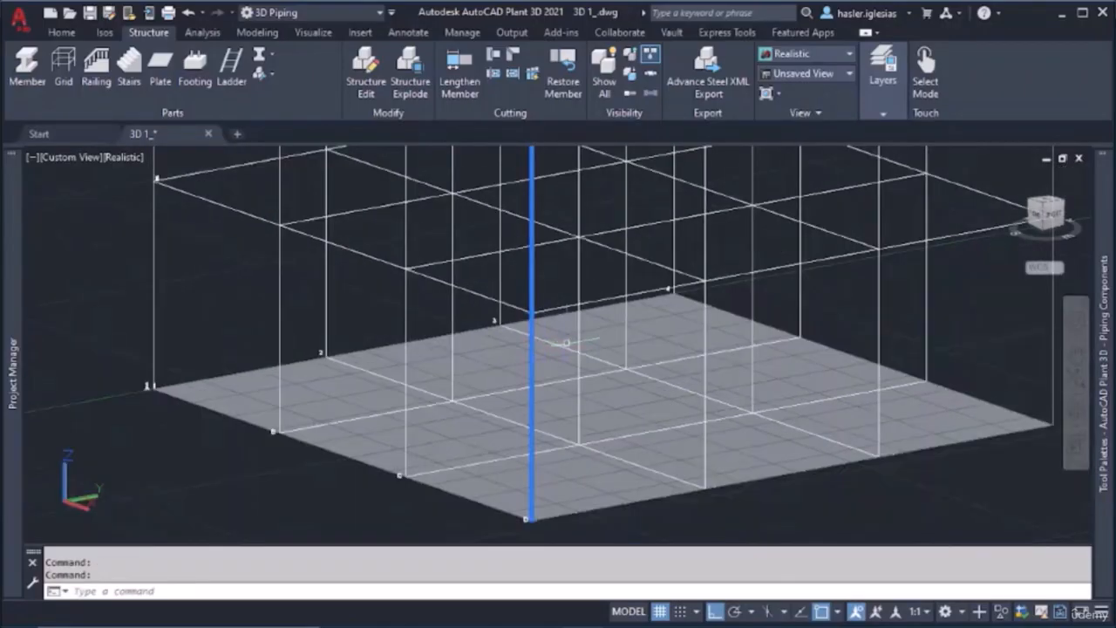
Model a continuous member run: a column at grid point C, two second-level beams meeting over the corner column, and a column on the adjacent edge
middle_click_drag(567, 340, 585, 262, "shift")
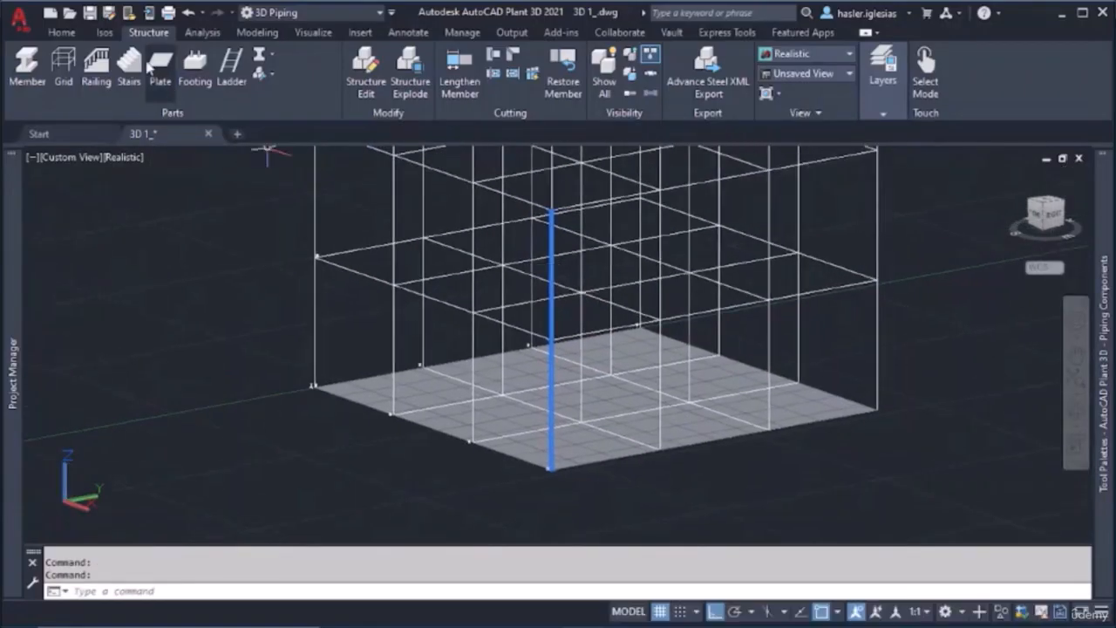
left_click(20, 67)
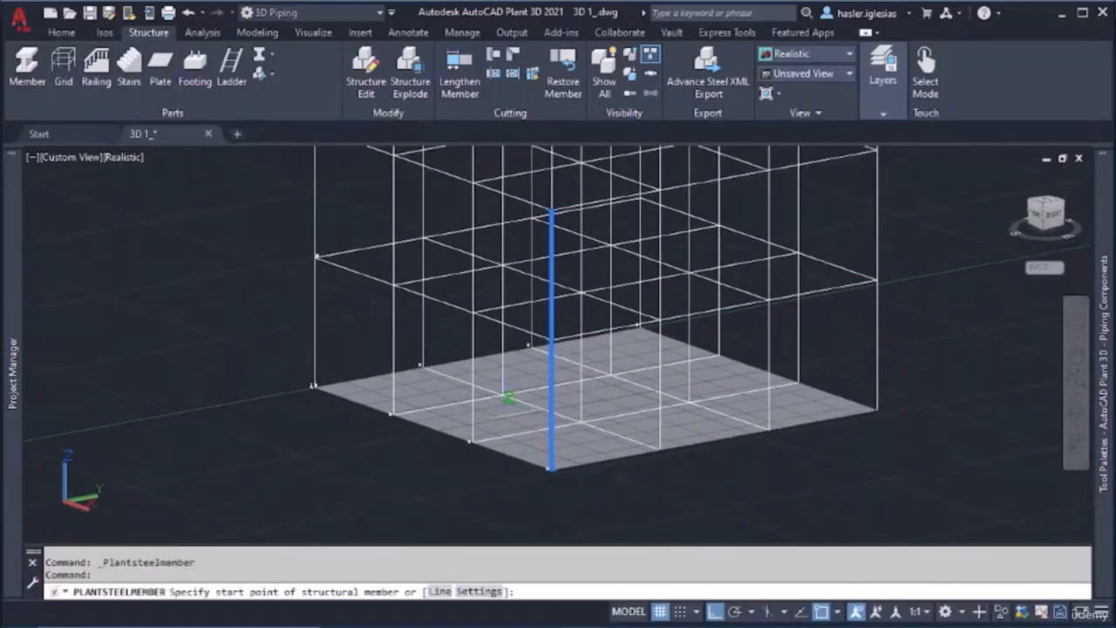
left_click(472, 441)
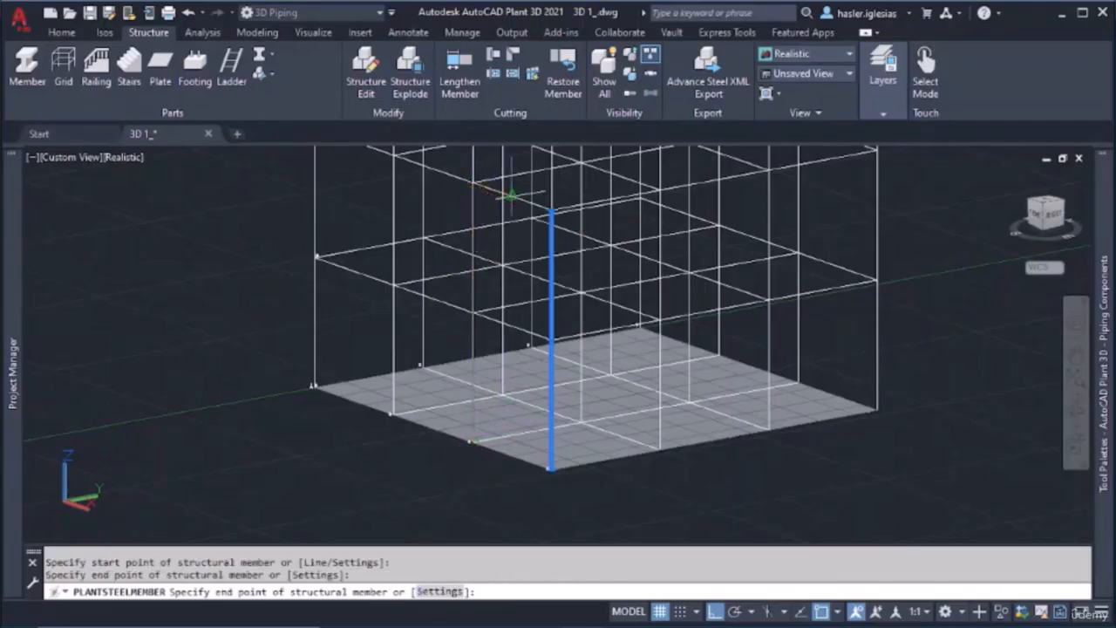
left_click(551, 210)
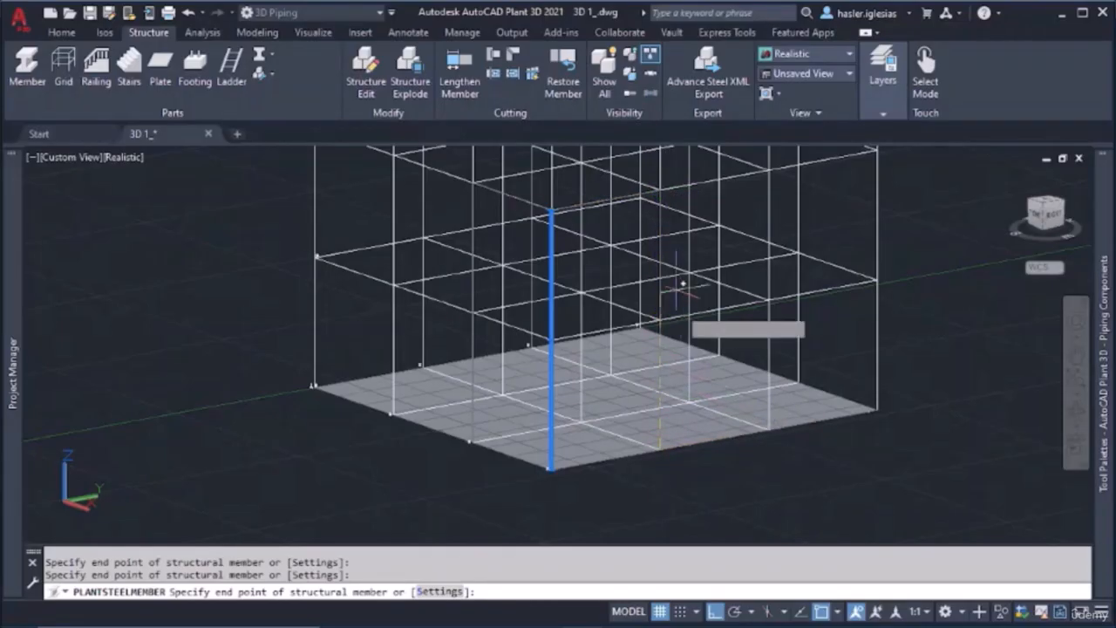
key("Return")
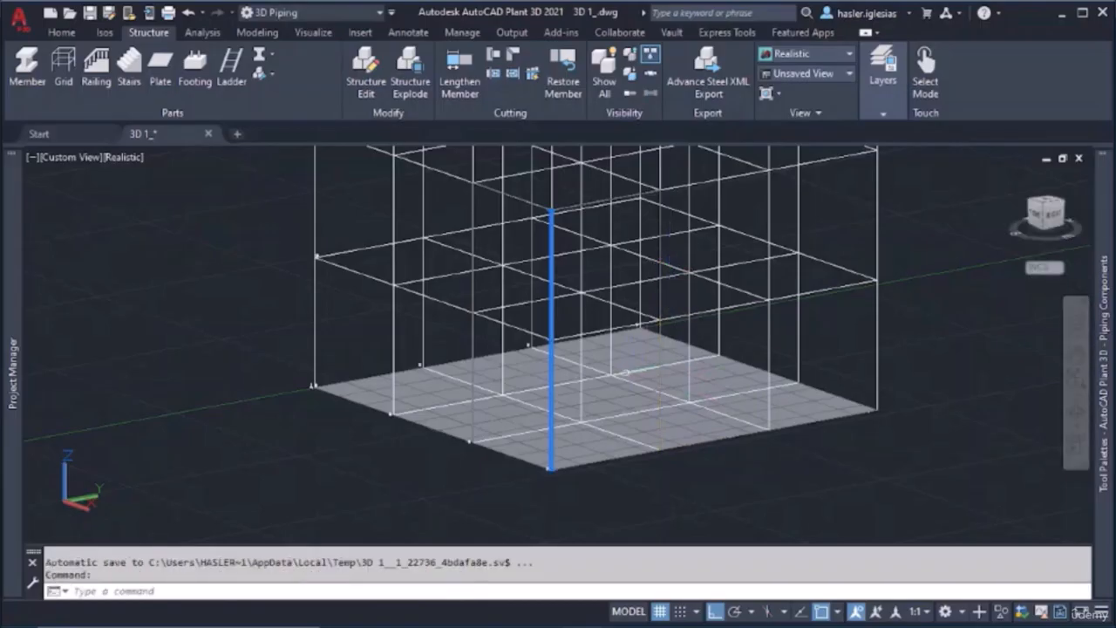
left_click(662, 349)
key("Escape")
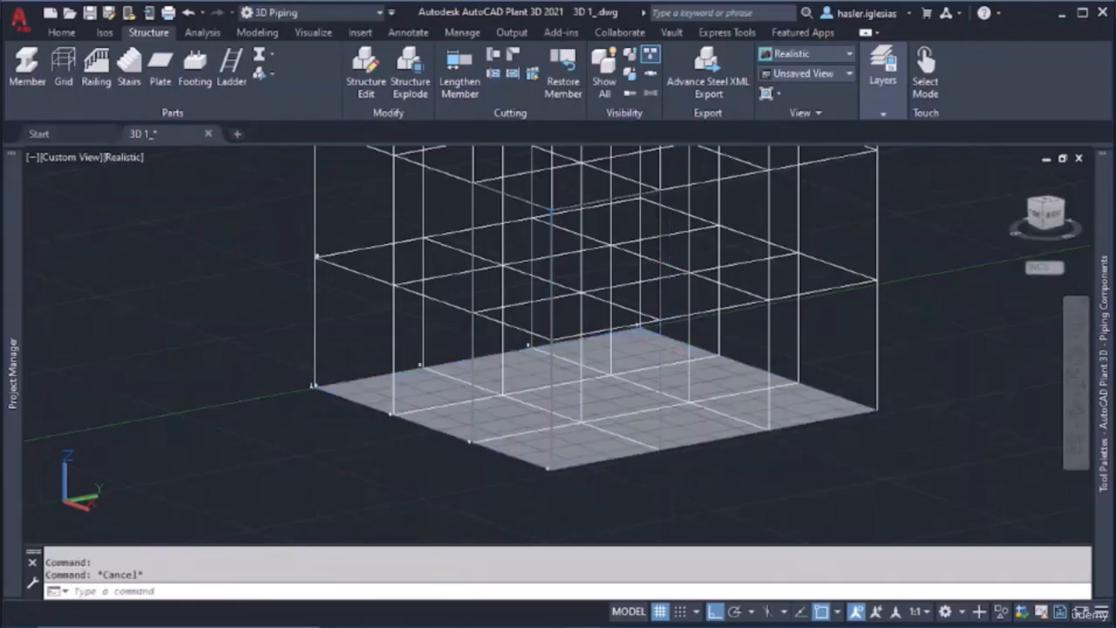
Select the new columns and beams one by one, and switch the viewport's visual style to Shaded with edges
left_click(625, 194)
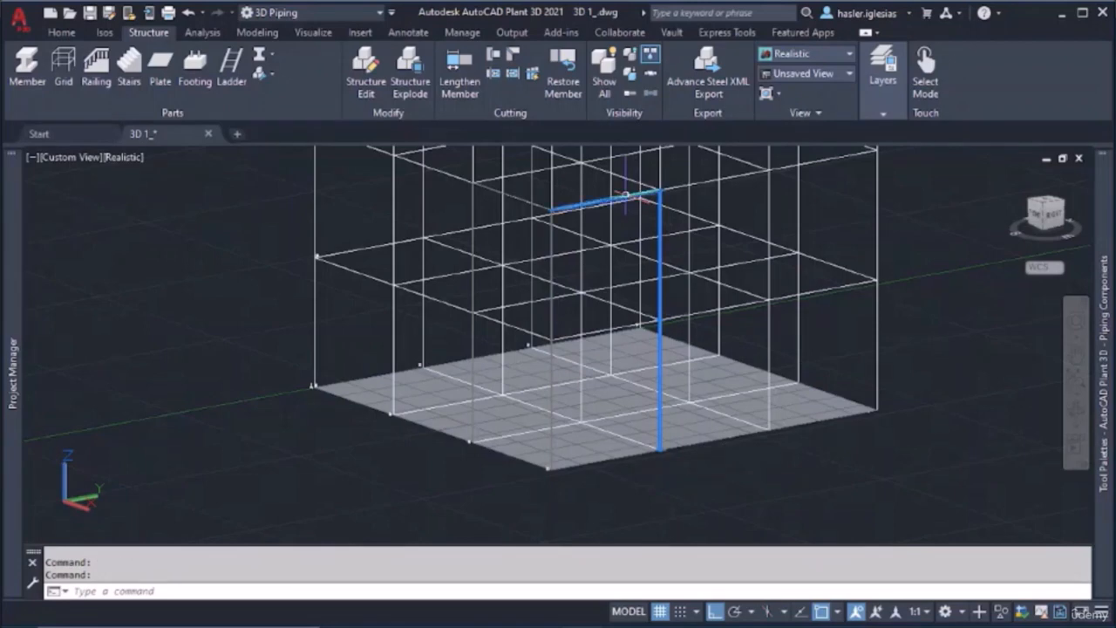
left_click(506, 197)
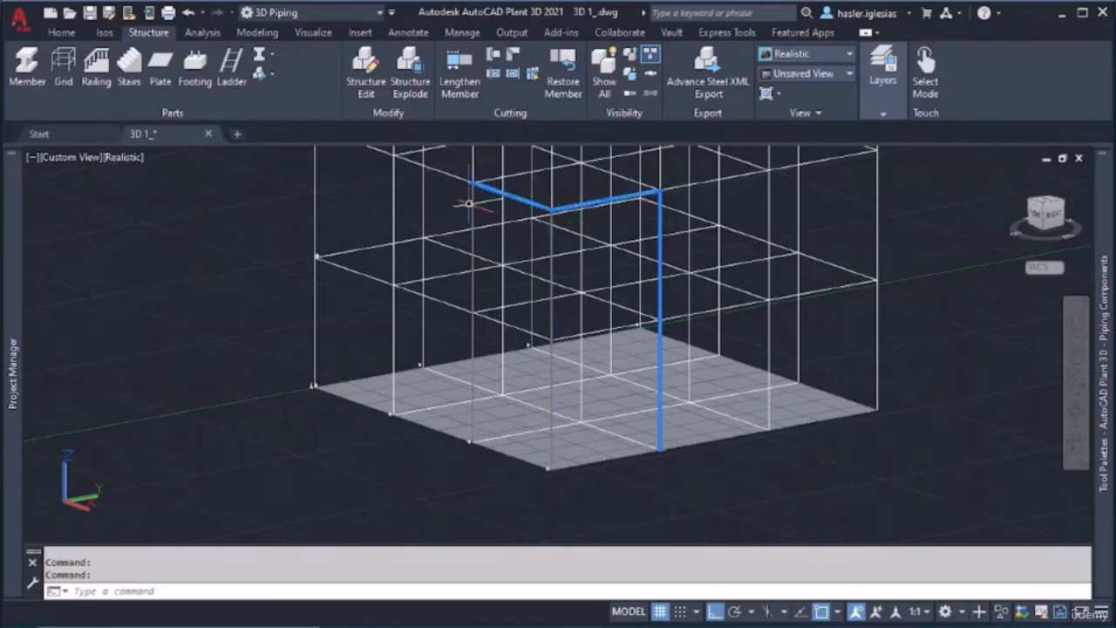
left_click(472, 205)
left_click(883, 112)
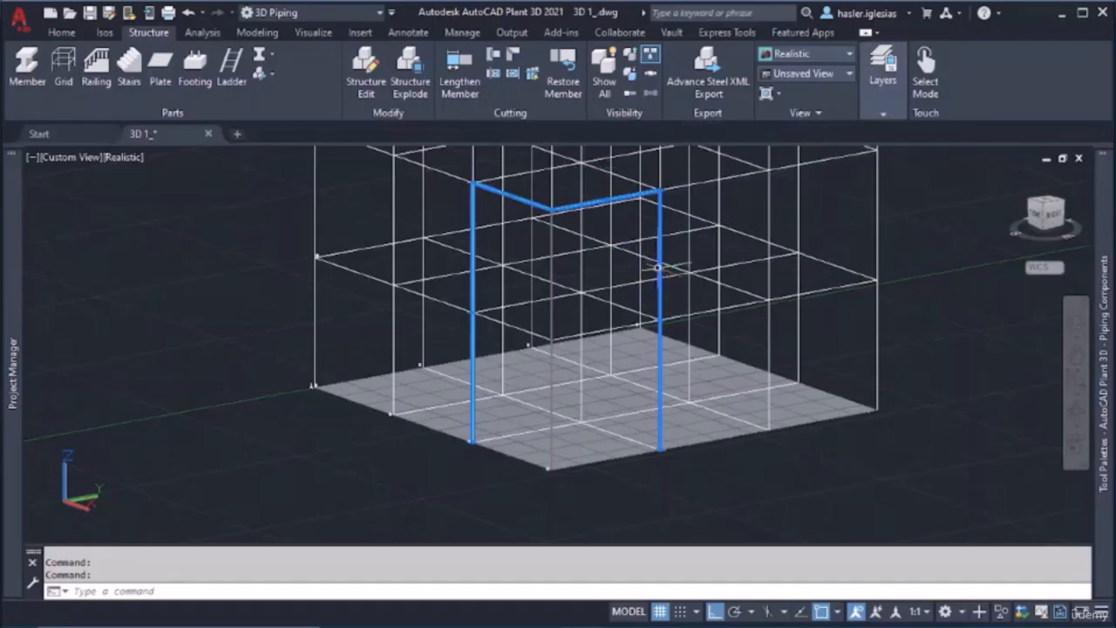
left_click(121, 157)
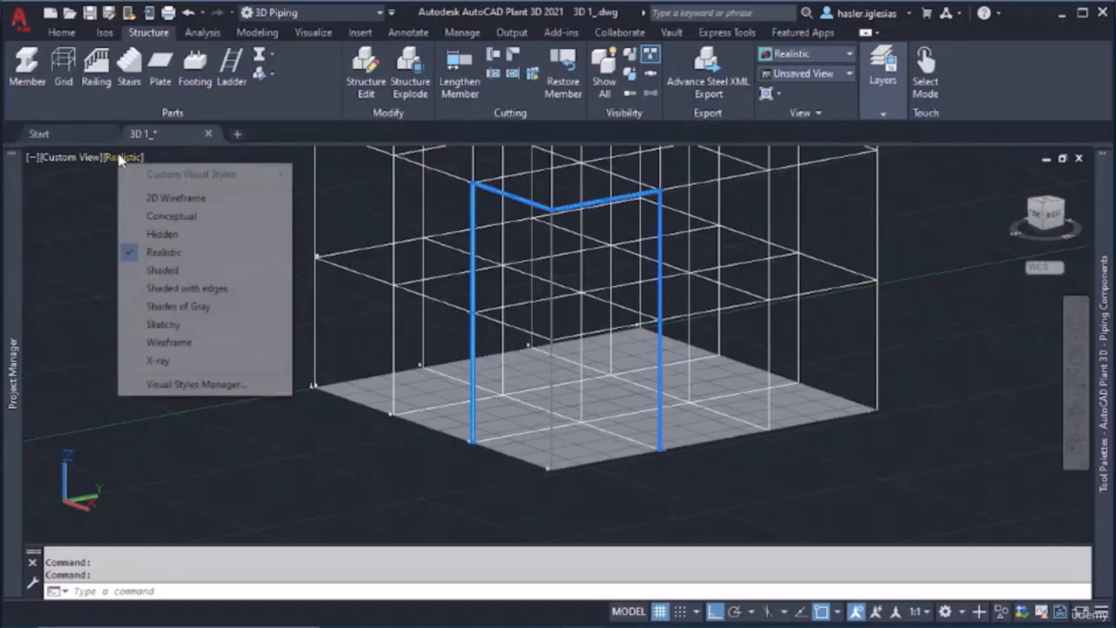
left_click(201, 290)
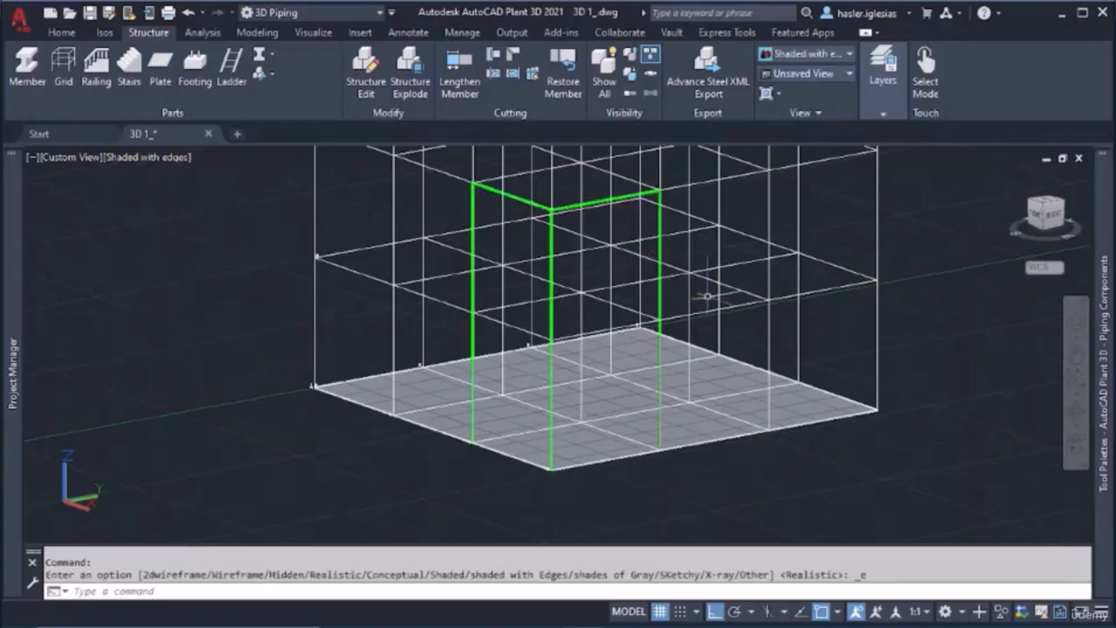
right_click(645, 206)
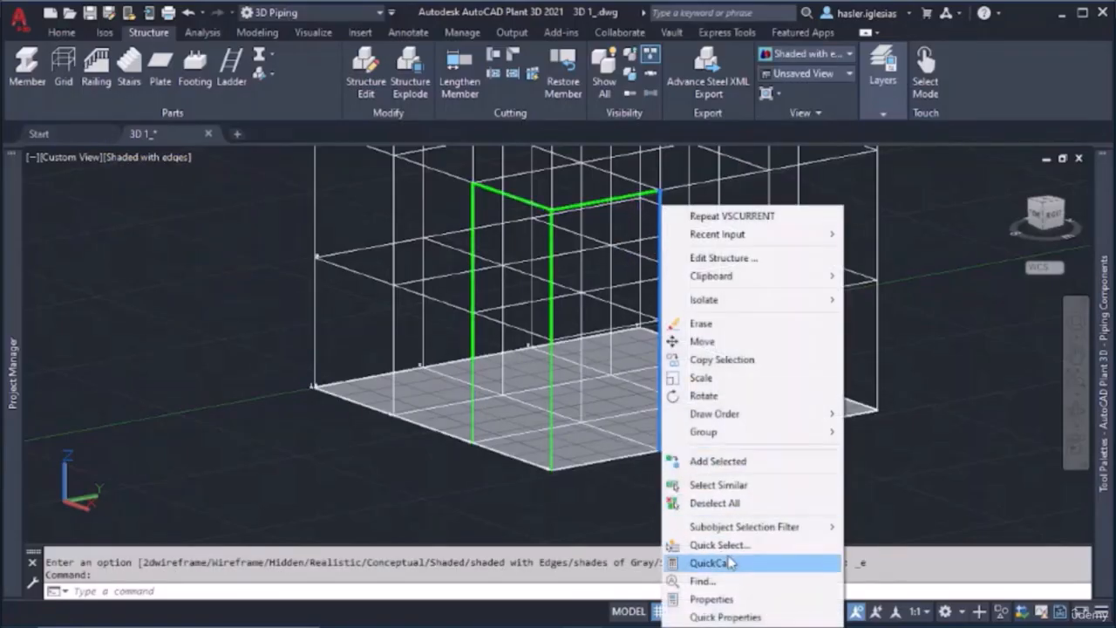
key("Escape")
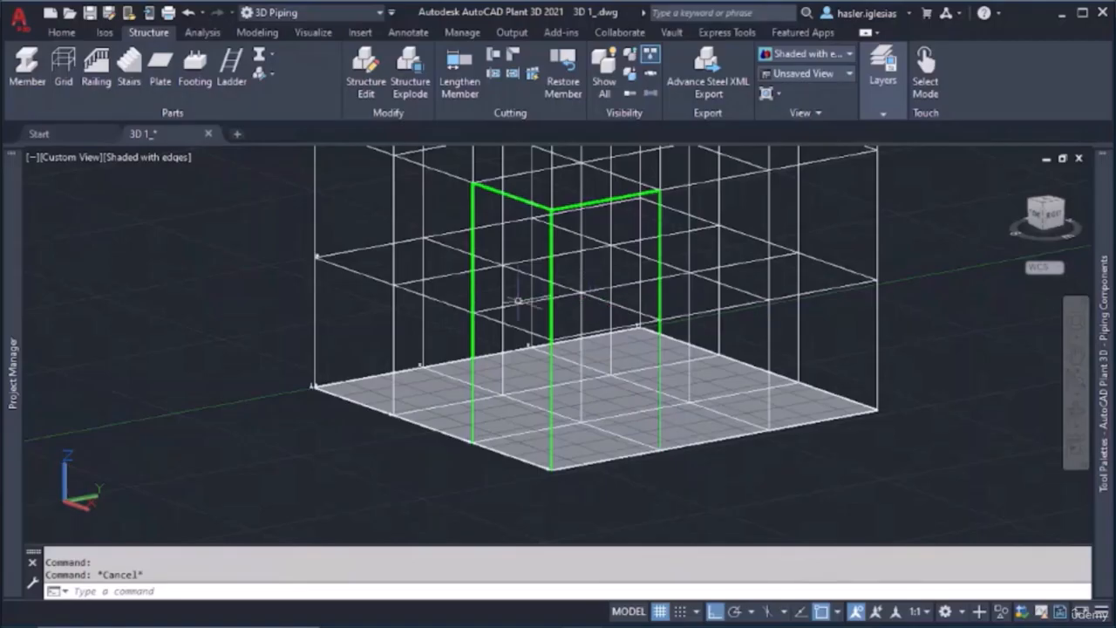
Model a two-level column at the interior grid intersection diagonally opposite the corner column, completing the bay's four columns
middle_click_drag(518, 301, 523, 350)
left_click(27, 65)
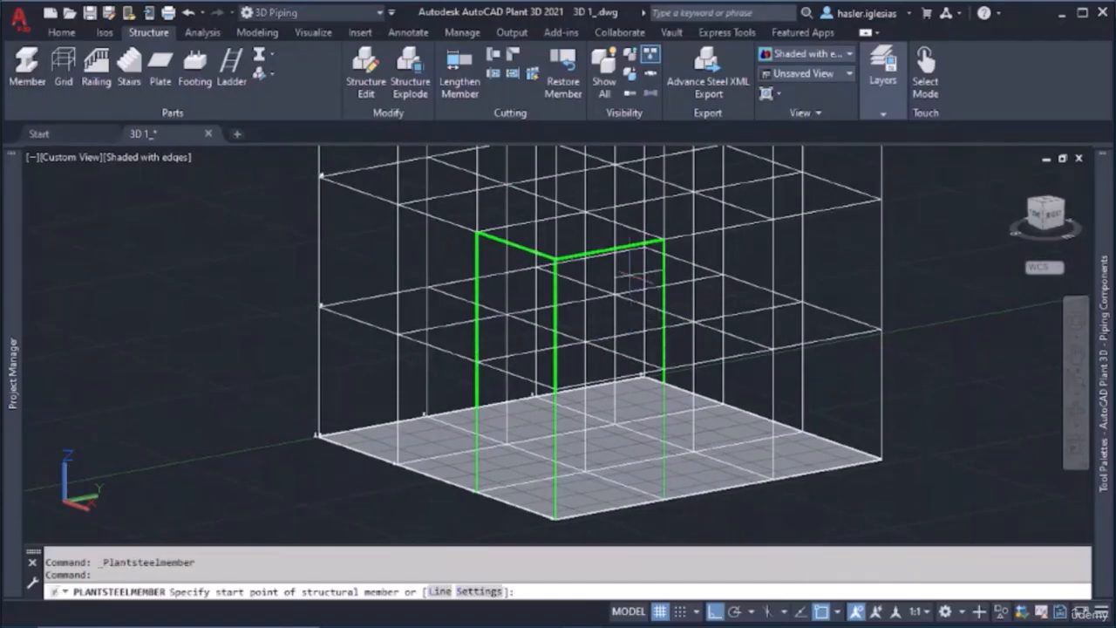
left_click(598, 384)
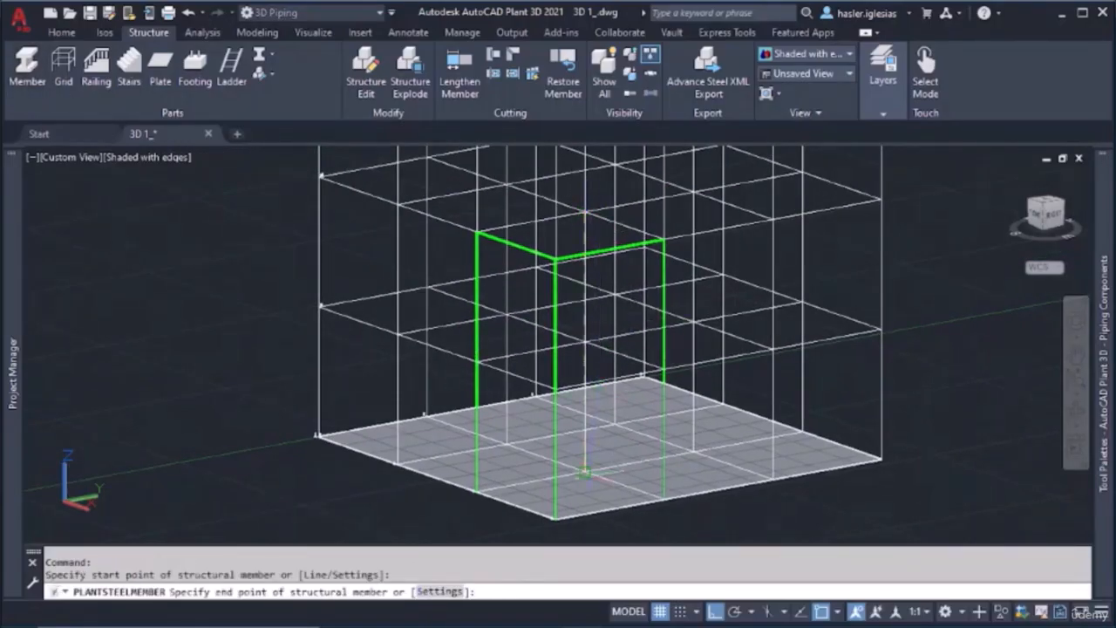
left_click(584, 471)
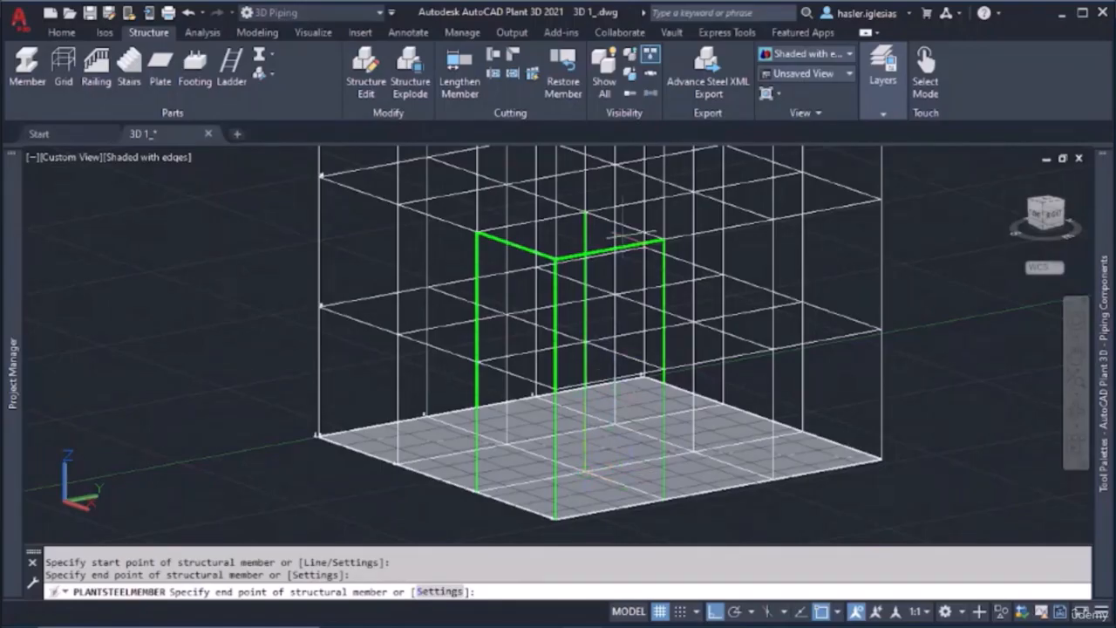
key("Escape")
Model the two remaining second-level beams to the interior column, closing the bay's top frame
left_click(27, 65)
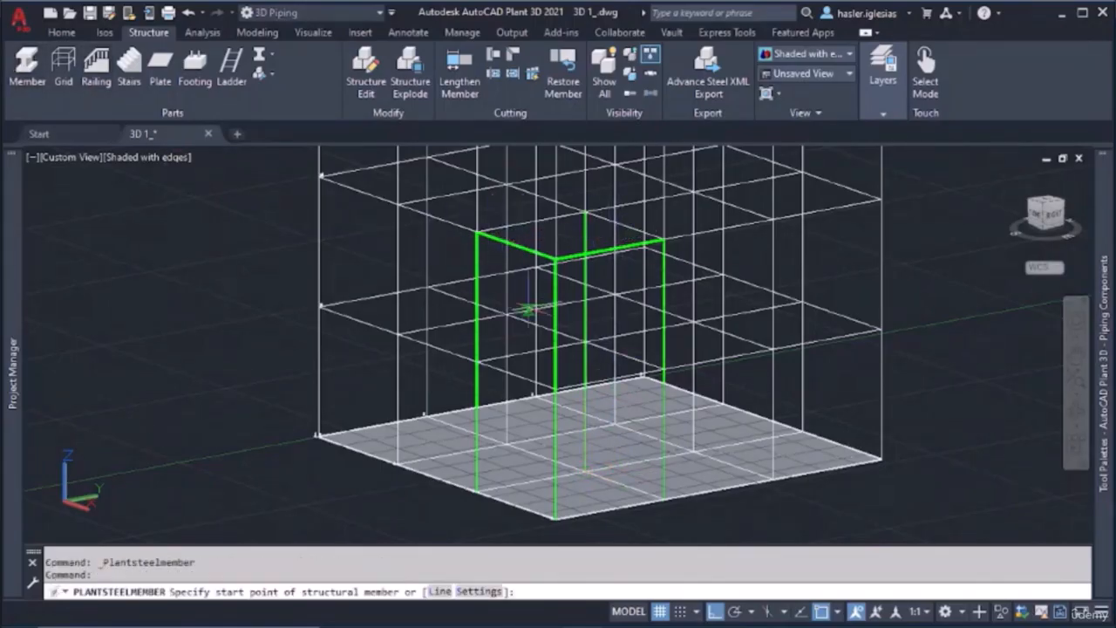
left_click(475, 231)
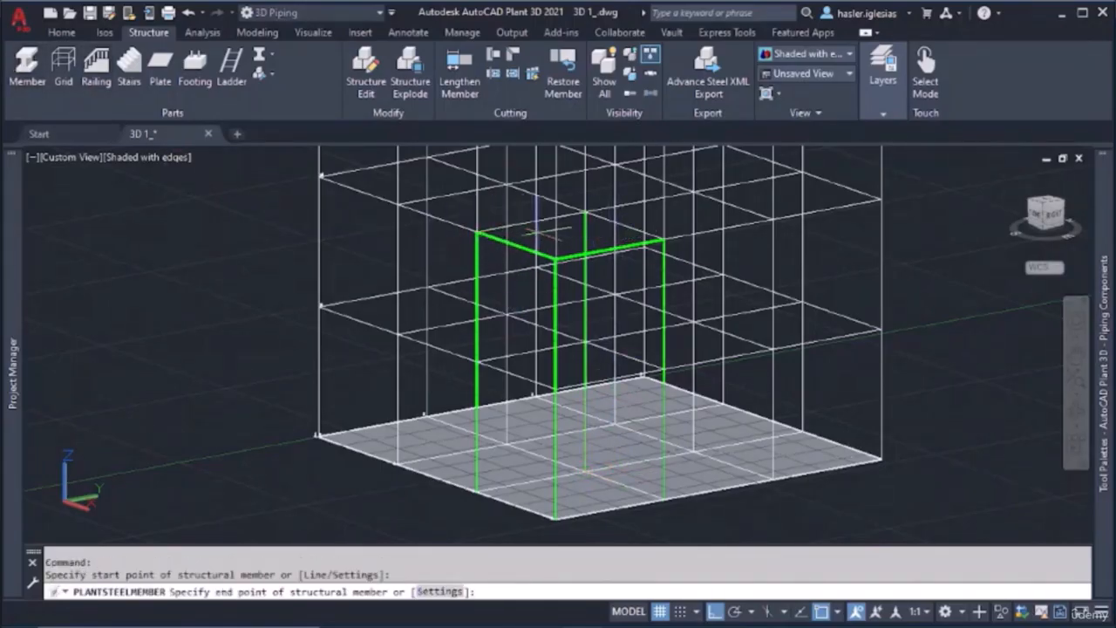
left_click(584, 213)
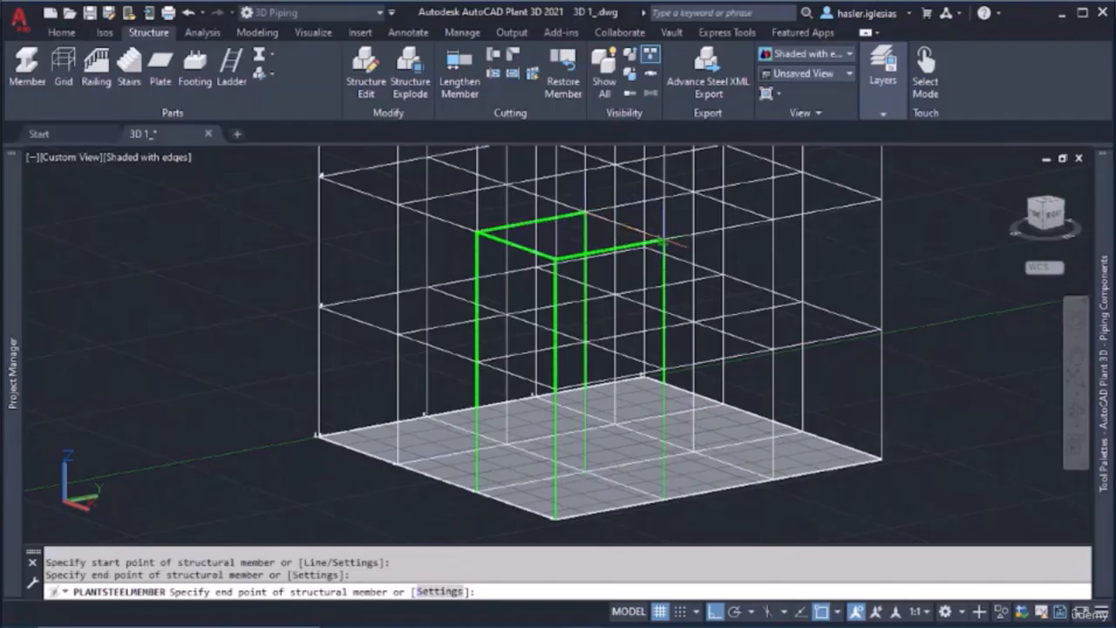
left_click(663, 238)
key("Escape")
Model four first-level beams around the same bay, connecting its columns into a closed rectangle
left_click(27, 70)
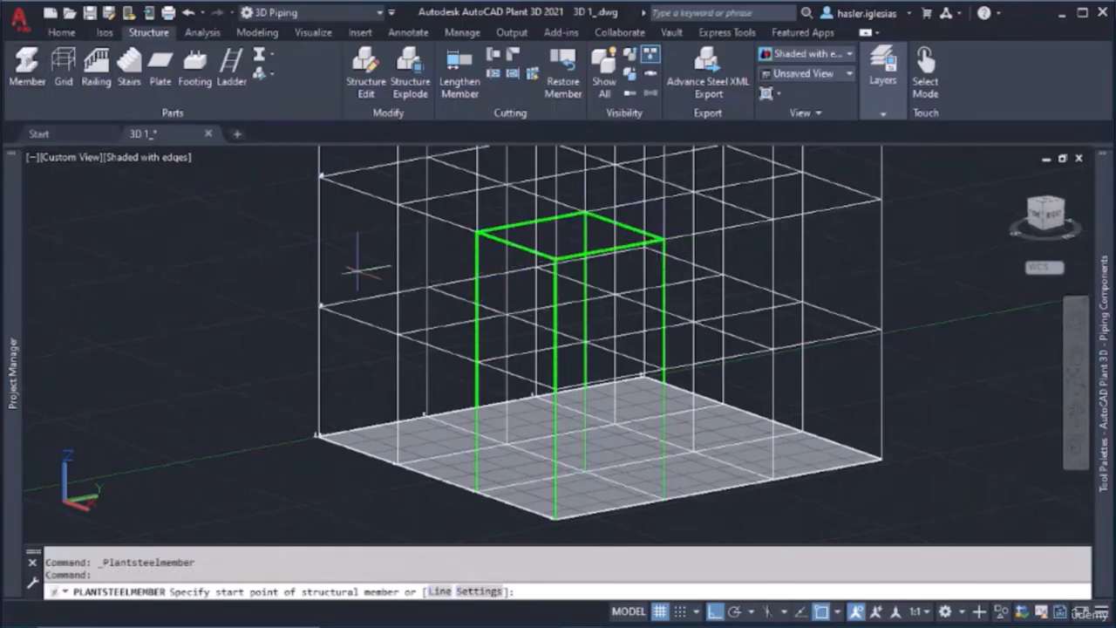
left_click(555, 389)
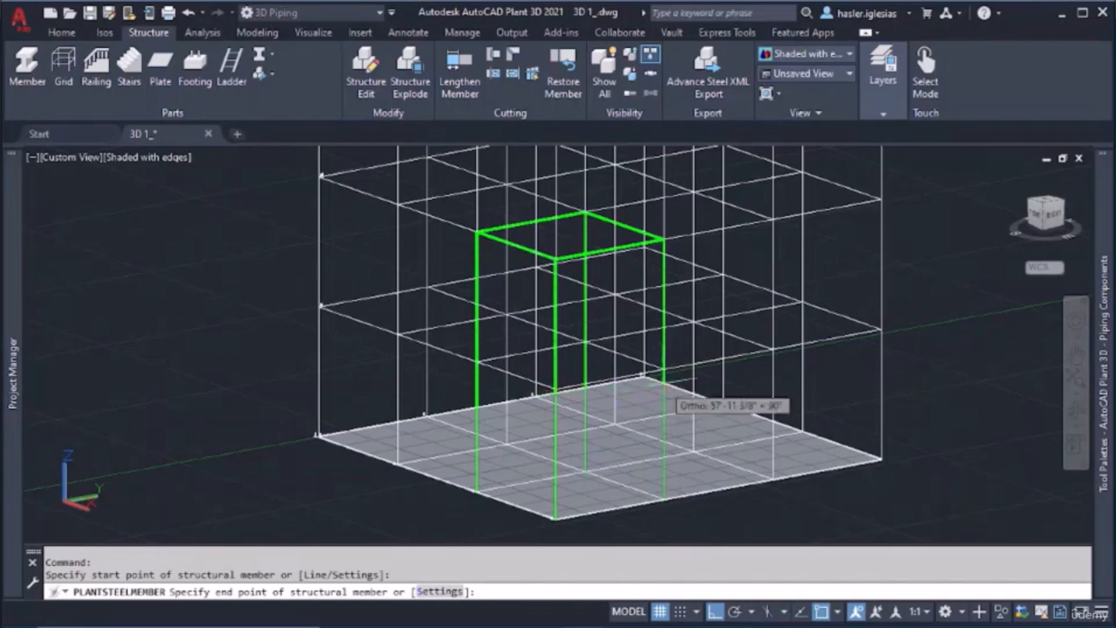
left_click(663, 374)
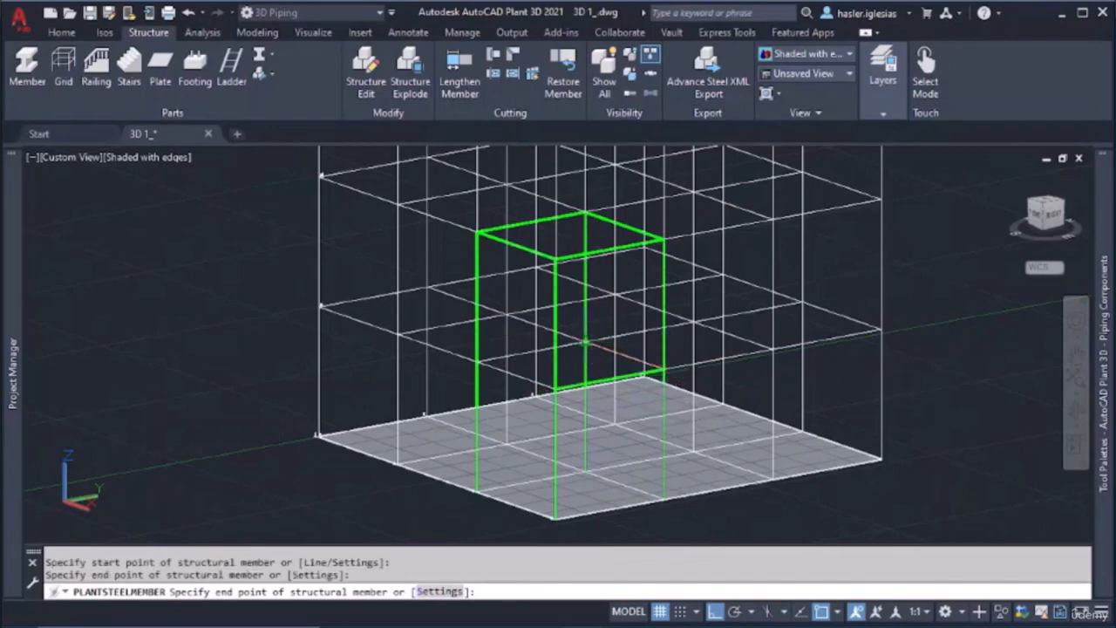
left_click(584, 342)
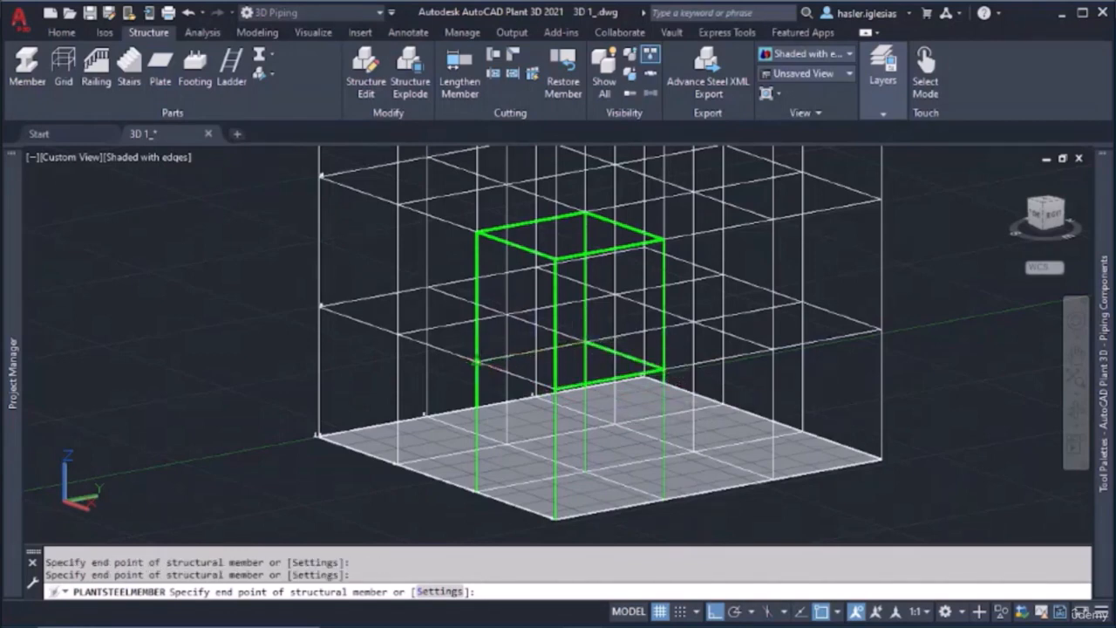
left_click(477, 360)
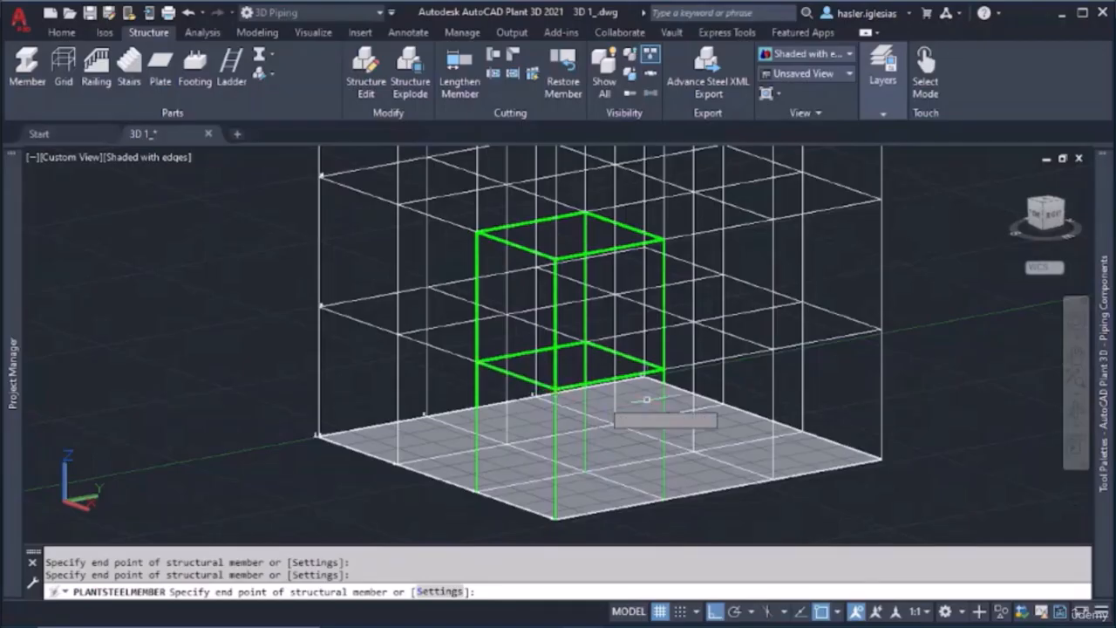
key("Escape")
Model a two-level column at the interior grid intersection next to the bay, from the second grid level down to the base
middle_click_drag(571, 330, 467, 464, "shift")
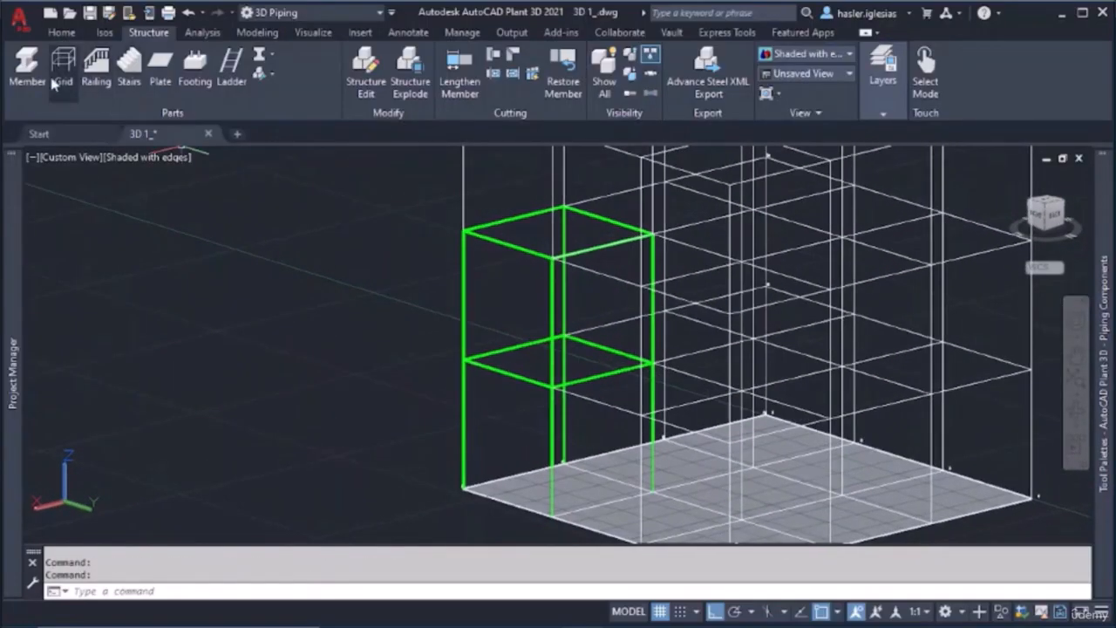
left_click(27, 68)
middle_click_drag(726, 347, 563, 316, "shift")
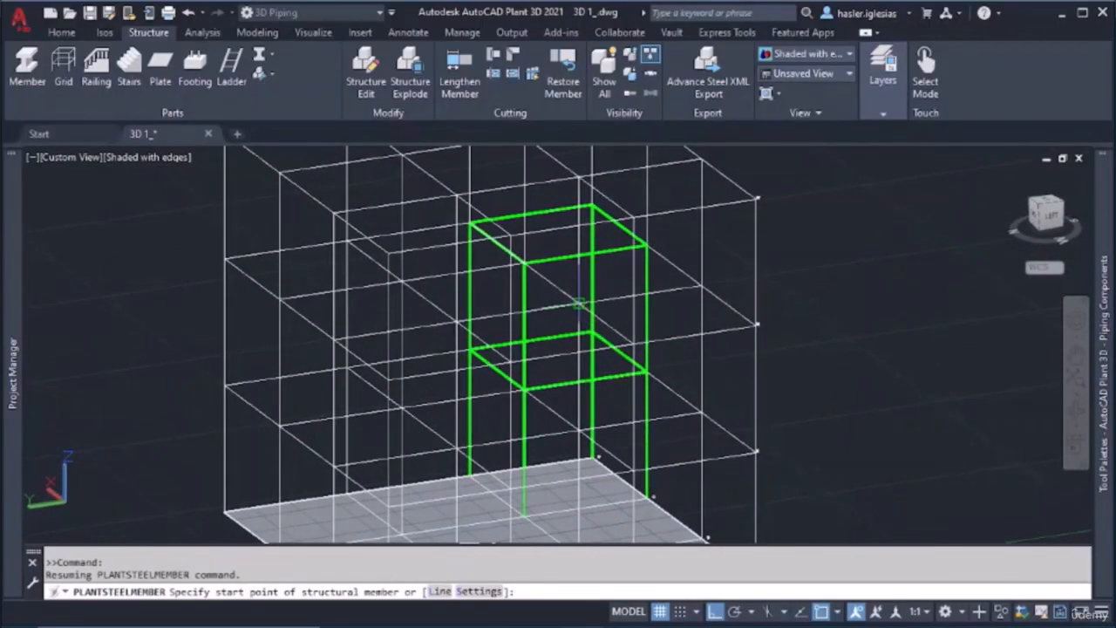
left_click(579, 302)
middle_click_drag(583, 367, 583, 290)
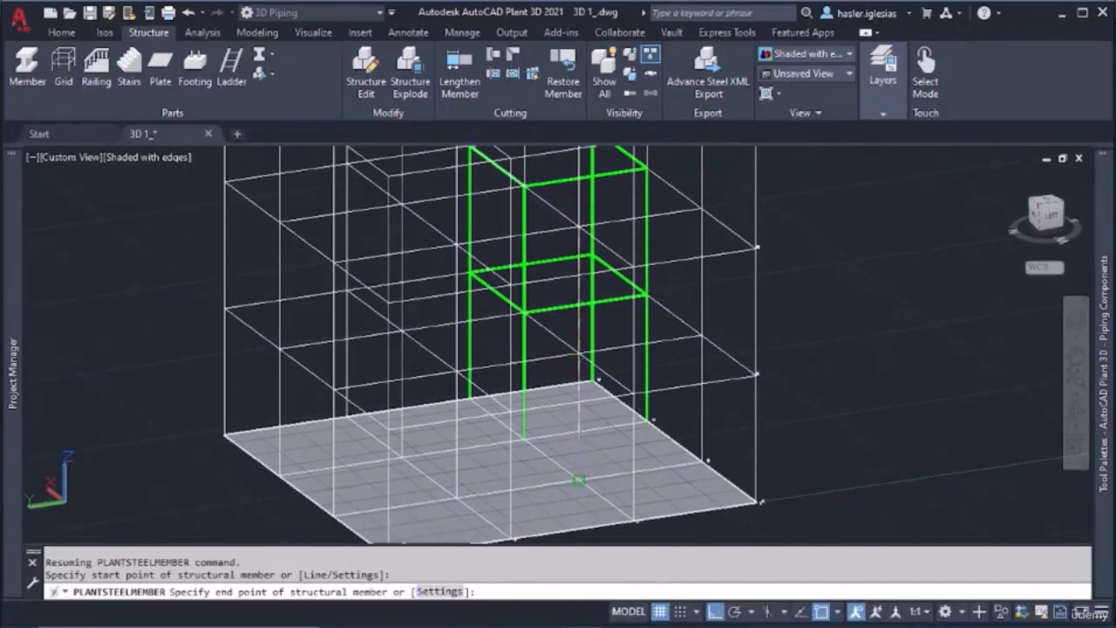
left_click(579, 481)
key("Escape")
Model a two-level column upward from another interior grid intersection, and erase the extra beam drawn from its top
middle_click_drag(573, 237, 558, 288, "shift")
left_click(27, 70)
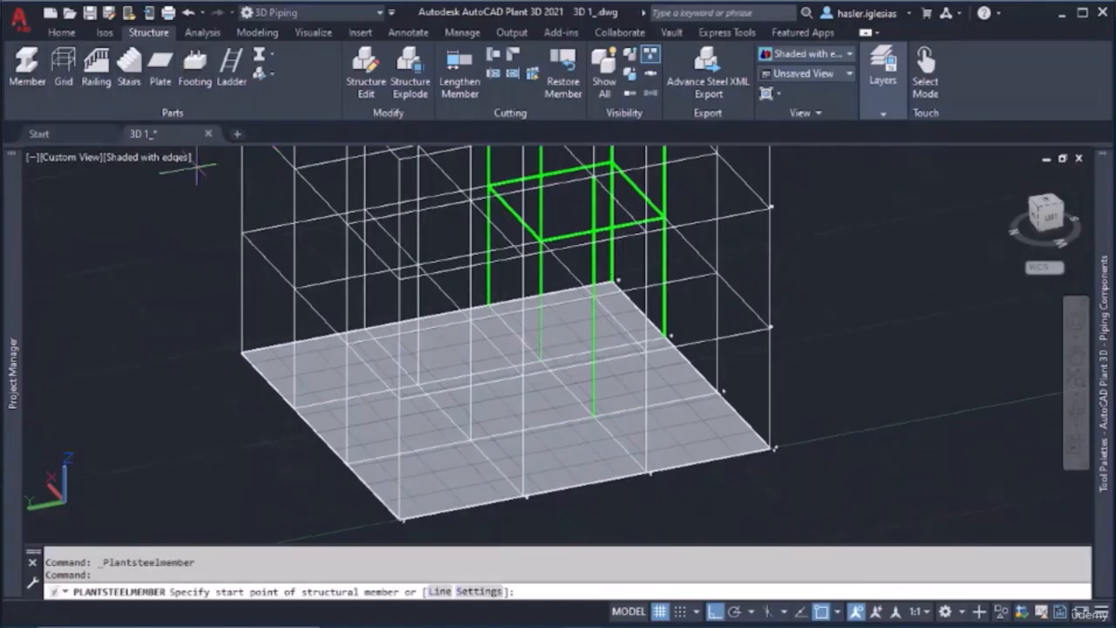
left_click(469, 418)
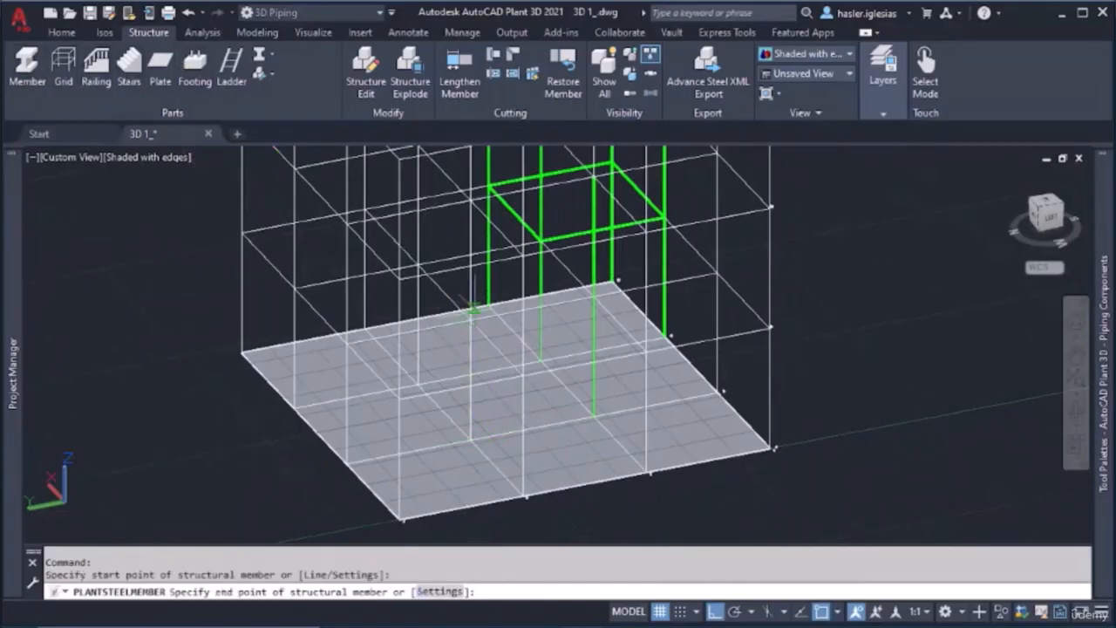
left_click(470, 199)
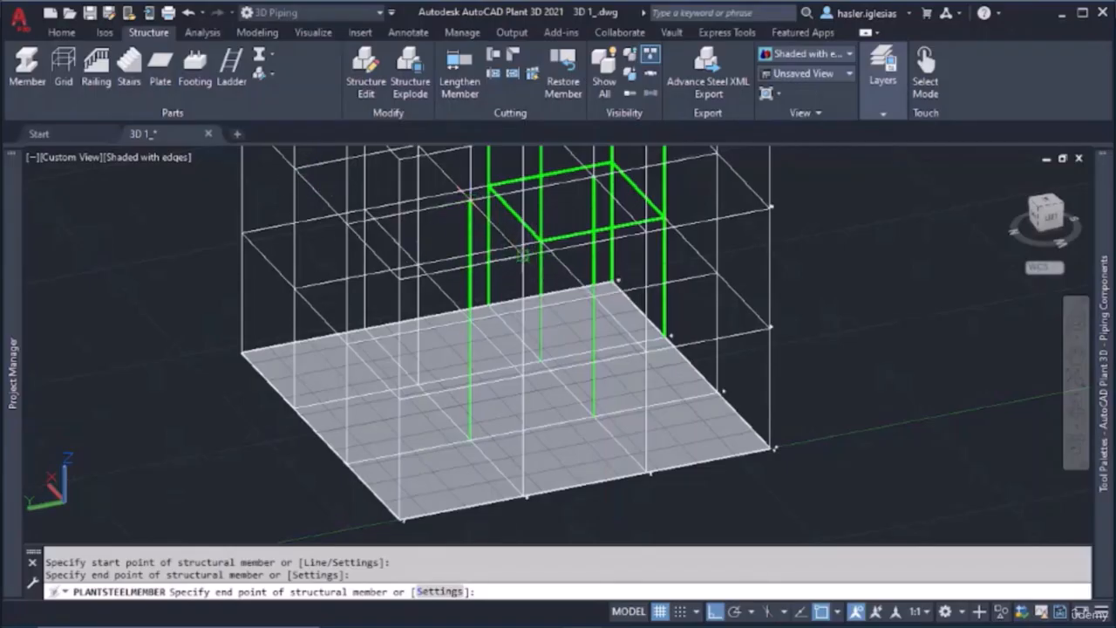
left_click(523, 254)
key("Escape")
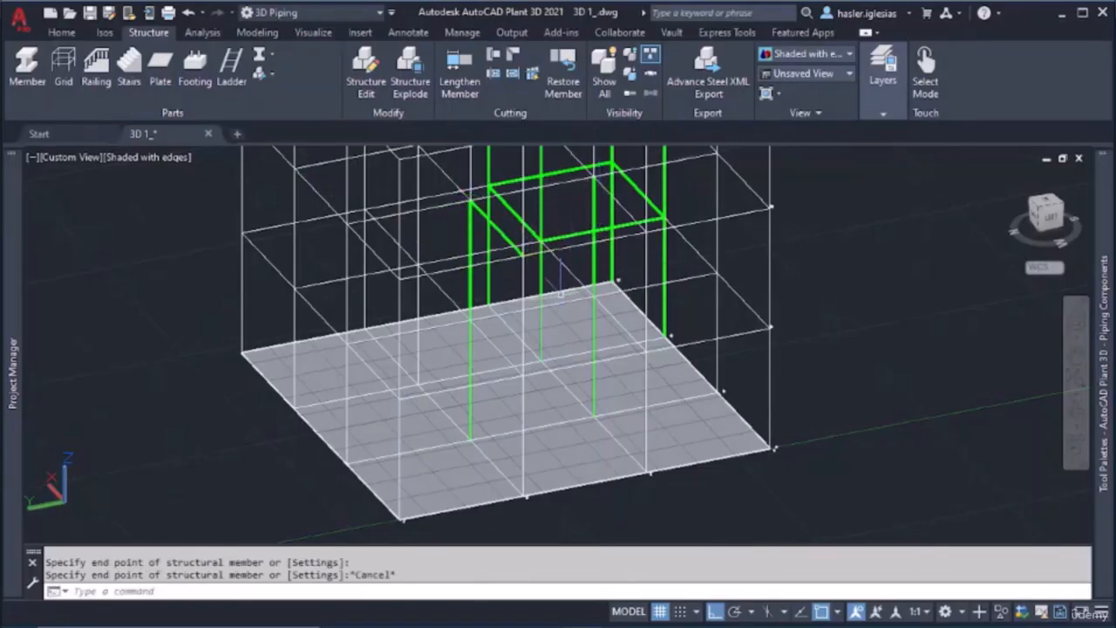
middle_click_drag(552, 294, 672, 301, "shift")
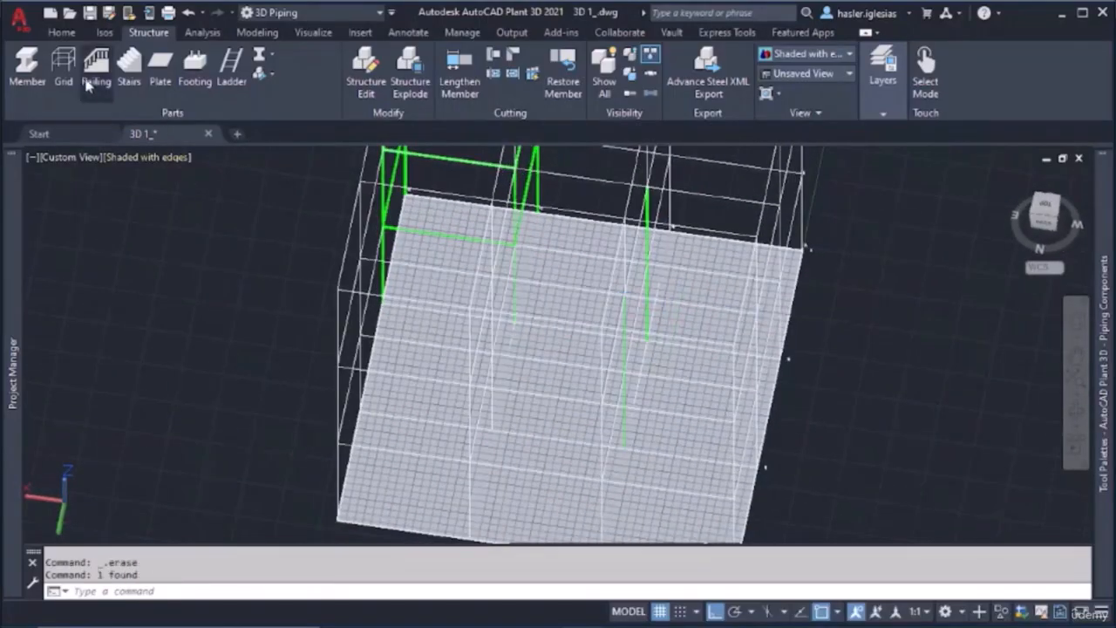
Model a two-level column at the last interior grid intersection without a member
left_click(27, 70)
middle_click_drag(565, 399, 590, 423, "shift")
left_click(580, 425)
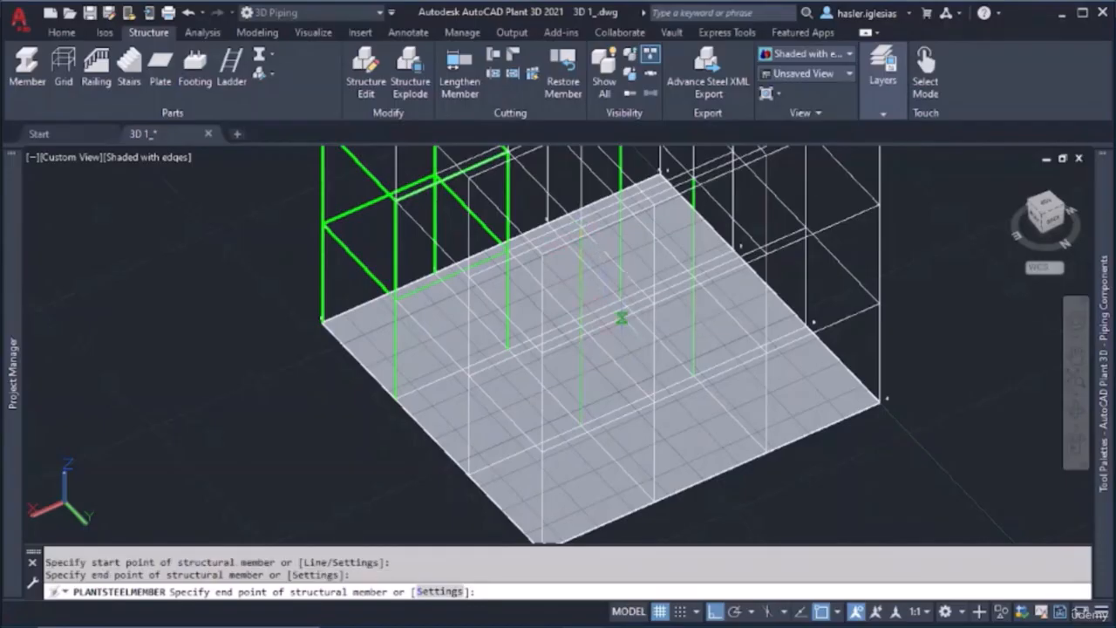
key("Escape")
Model four second-level beams connecting the tops of the middle bay's columns into a closed rectangle
middle_click_drag(610, 322, 624, 362, "shift")
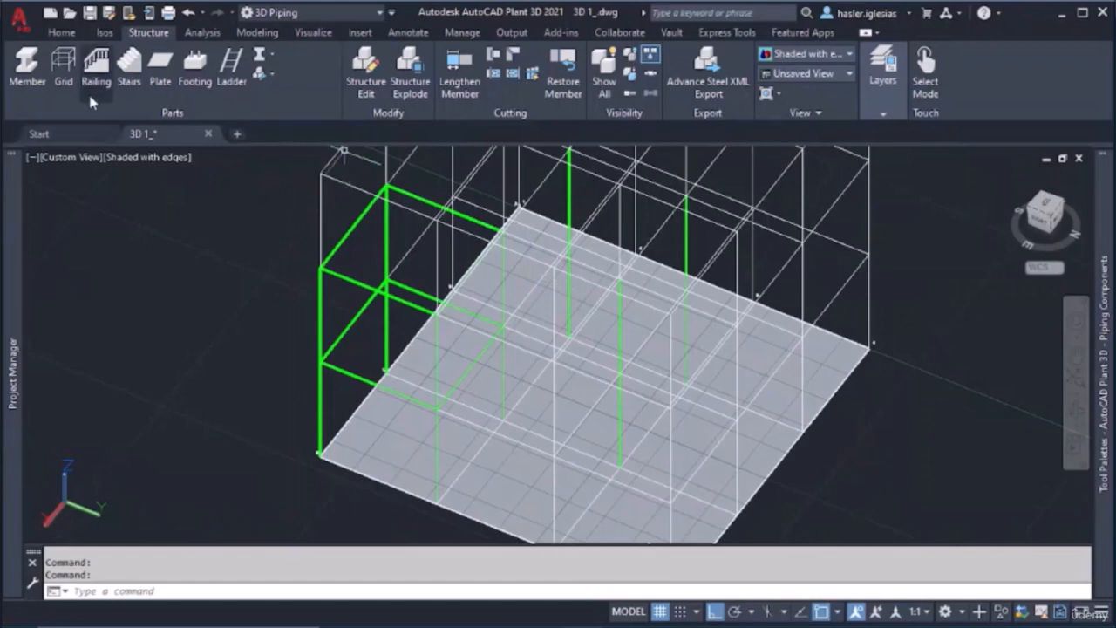
left_click(30, 70)
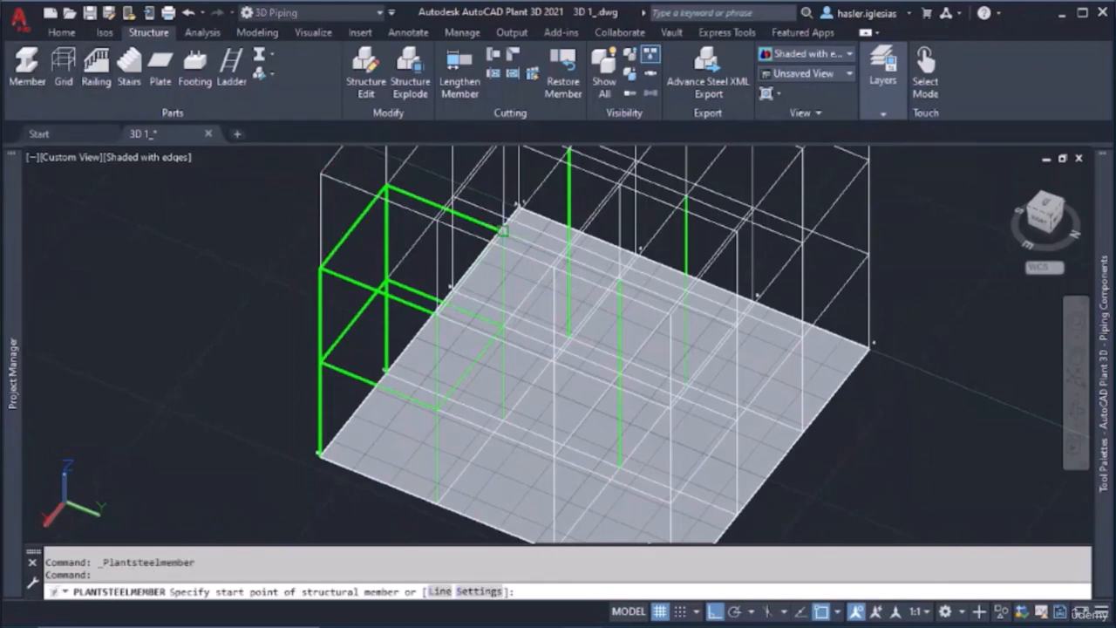
left_click(503, 231)
middle_click_drag(503, 231, 481, 297)
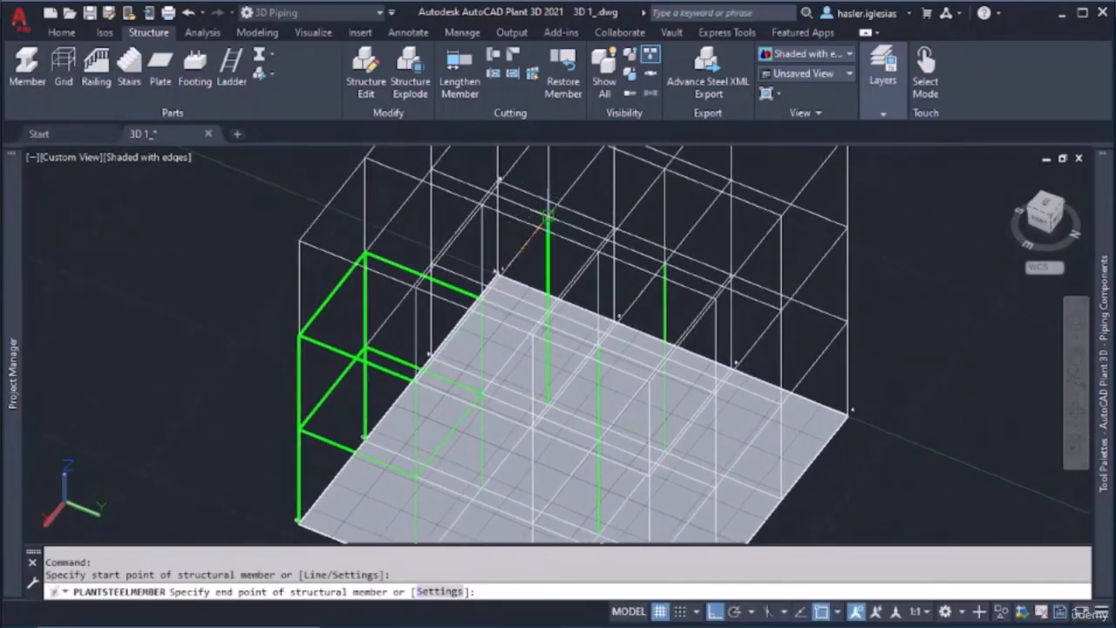
left_click(547, 216)
left_click(664, 261)
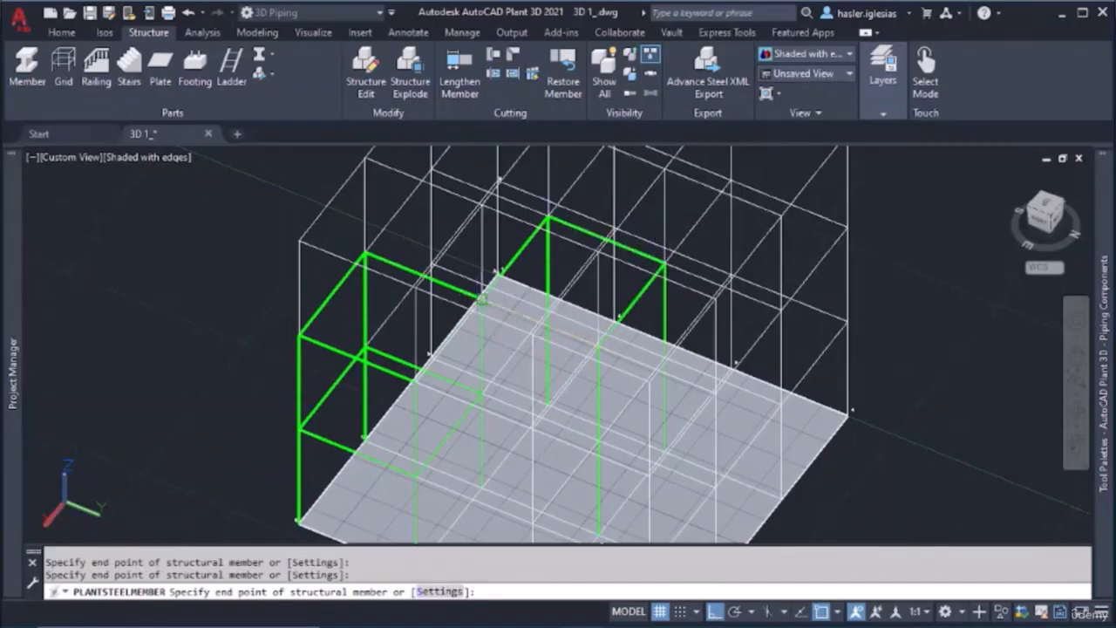
key("Escape")
Model four beams at the first grid level around the middle bay, connecting its columns into a closed rectangle
middle_click_drag(523, 350, 589, 364, "shift")
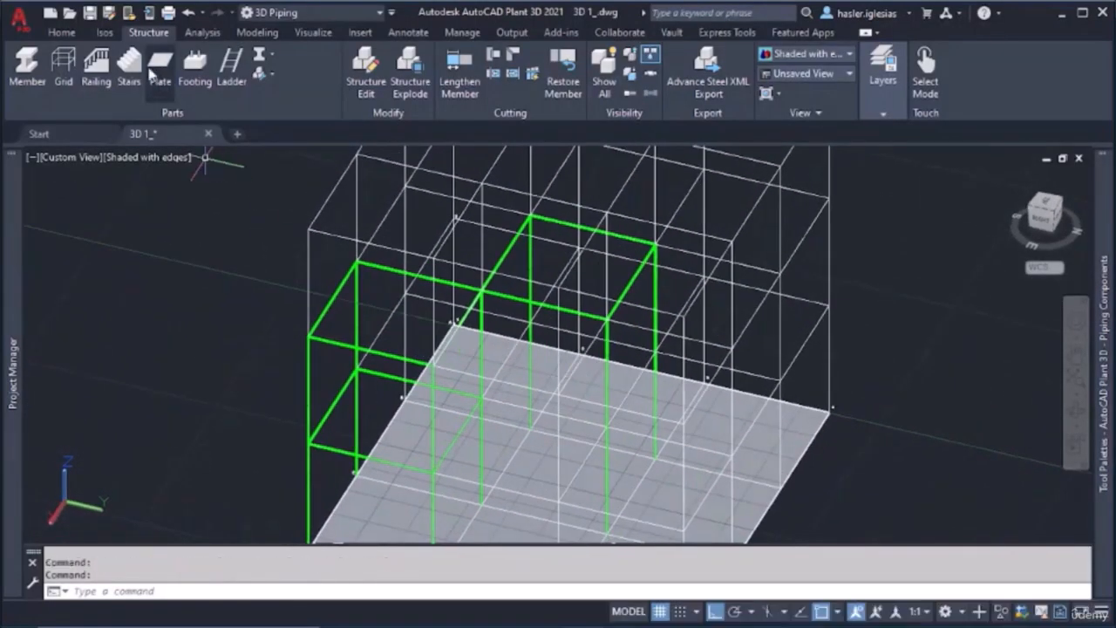
left_click(27, 70)
scroll(509, 328, "up", 3)
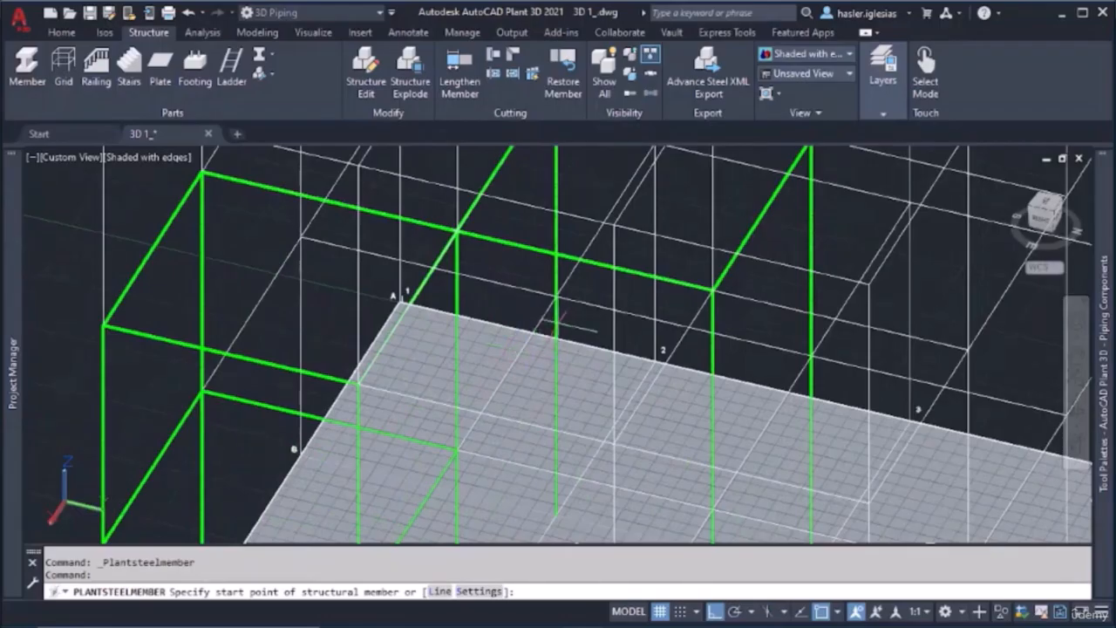
left_click(555, 297)
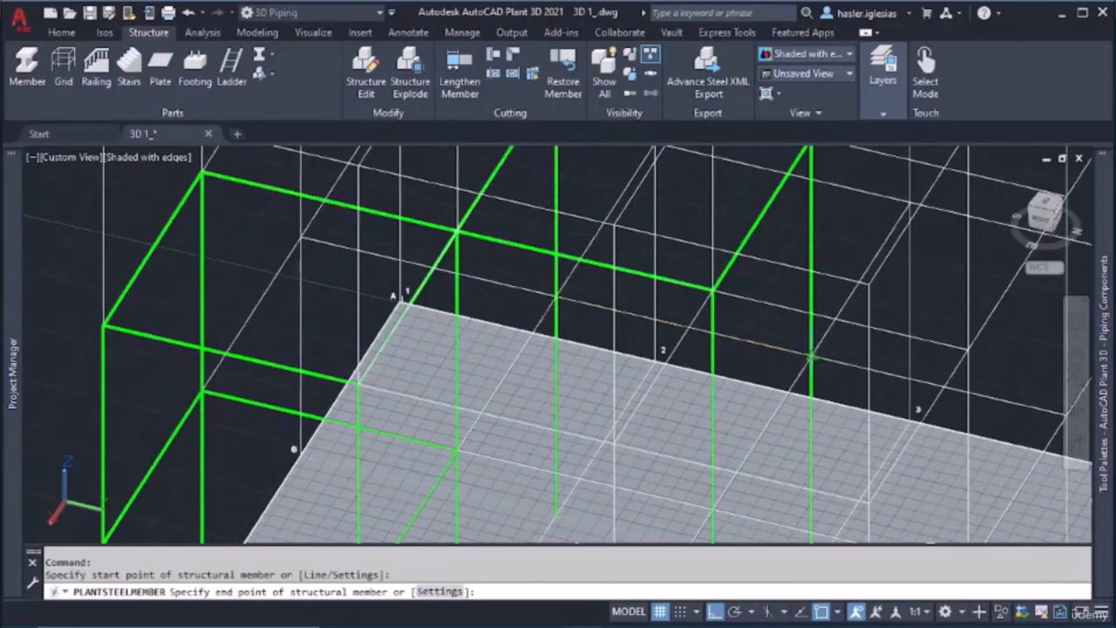
left_click(811, 356)
middle_click_drag(735, 381, 712, 285)
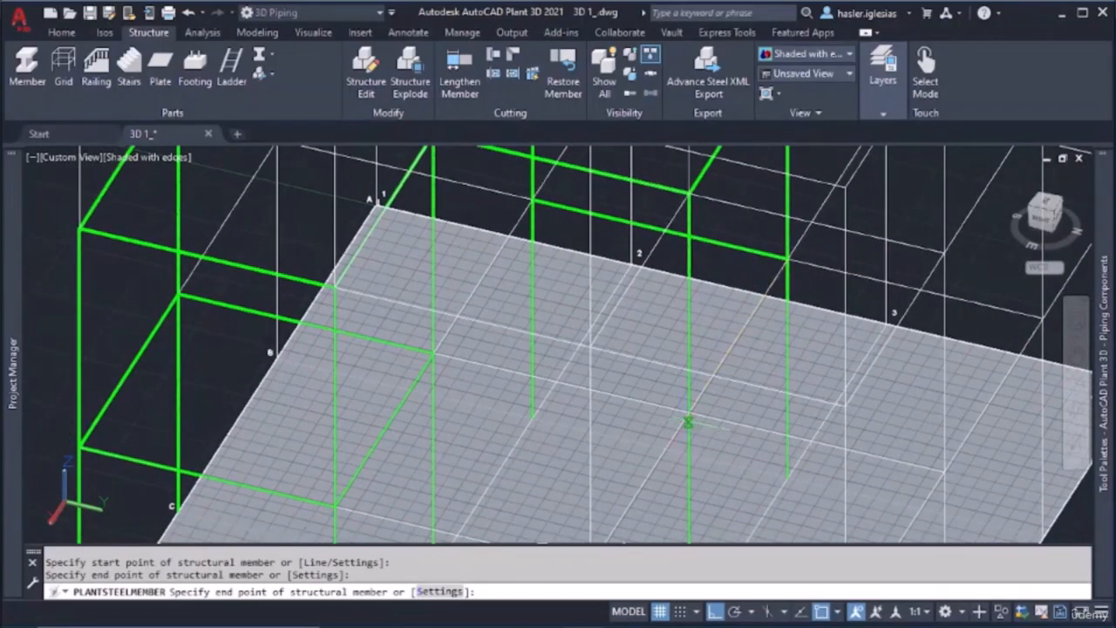
left_click(689, 414)
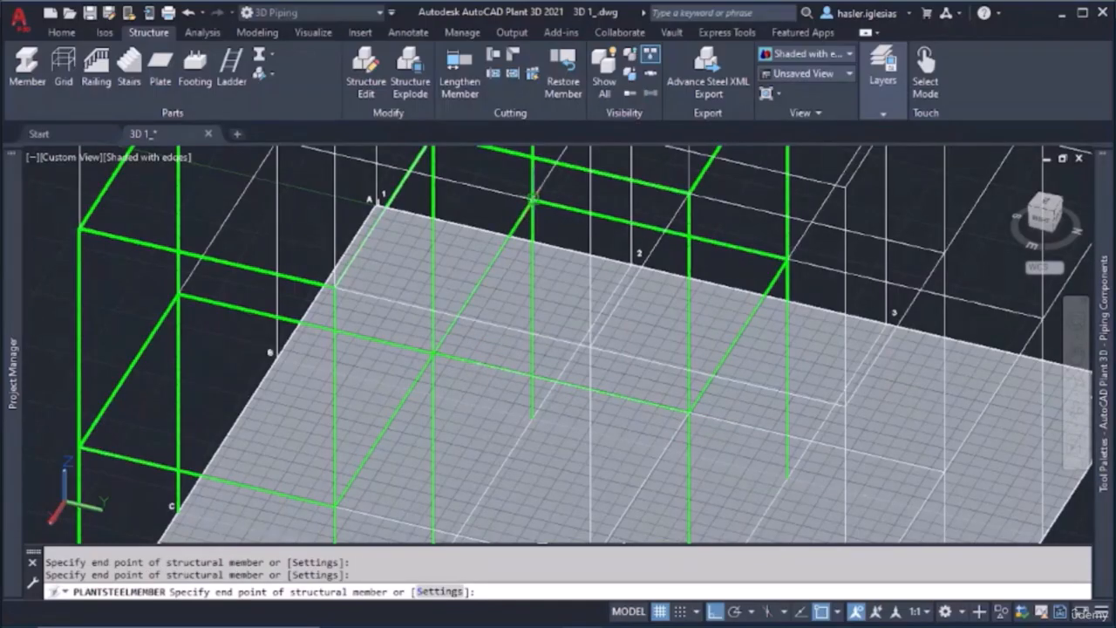
key("Escape")
Model a two-level portal at the far grid corner, with two perimeter columns joined by a second-level beam
mouse_move(554, 347)
middle_mouse_down("shift")
mouse_move(628, 316)
mouse_move(725, 311)
mouse_move(618, 374)
mouse_move(567, 359)
middle_mouse_up("shift")
scroll(567, 360, "down", 5)
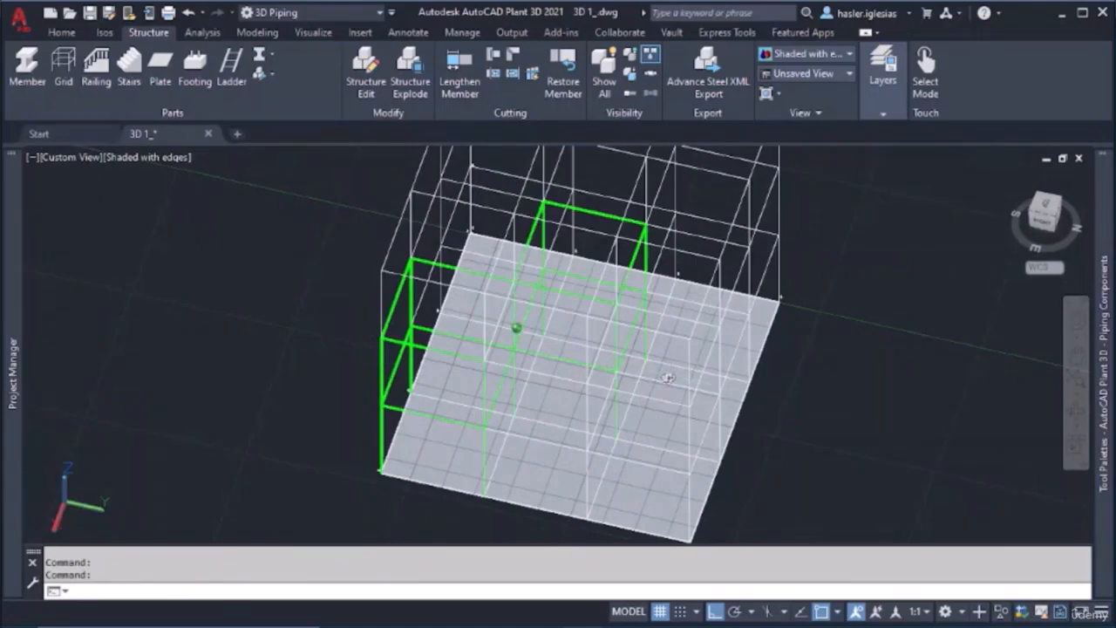
middle_click_drag(668, 378, 559, 305, "shift")
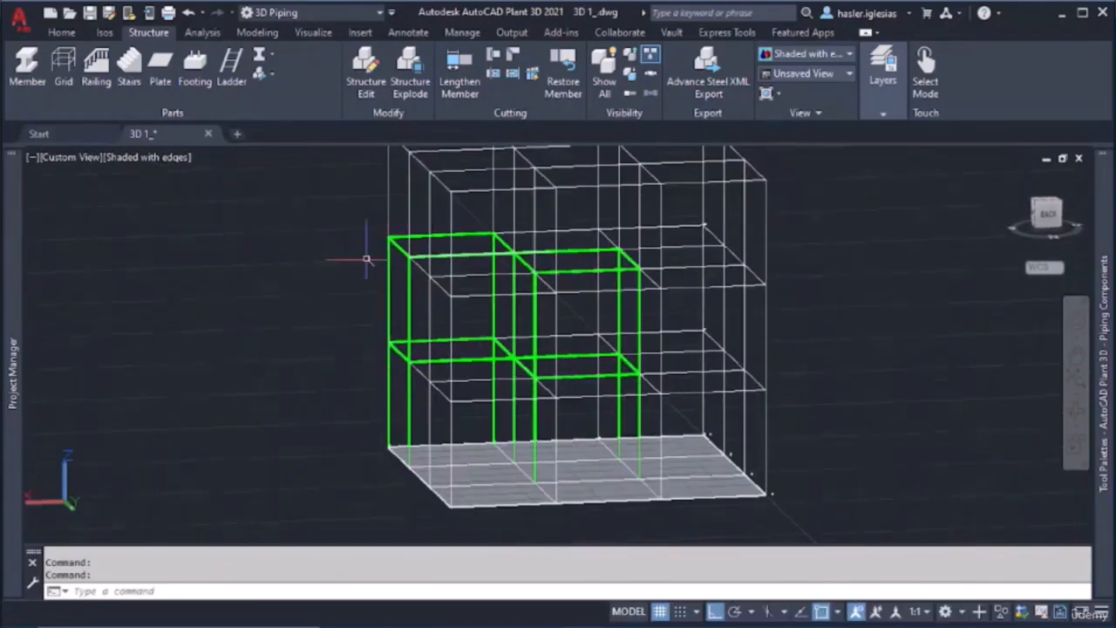
left_click(27, 69)
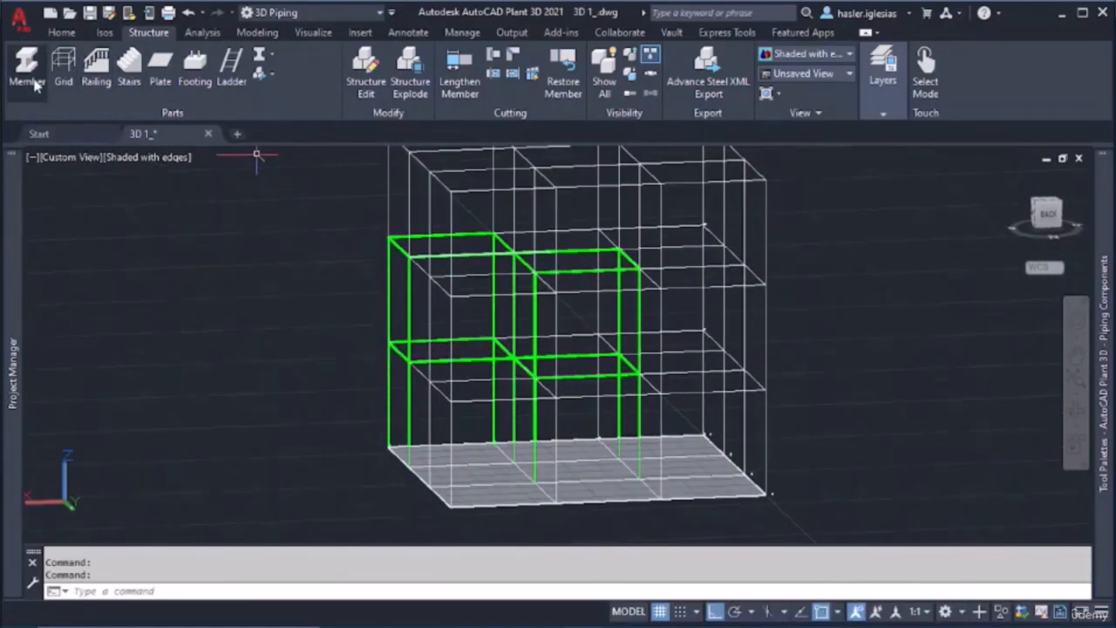
left_click(765, 495)
left_click(765, 286)
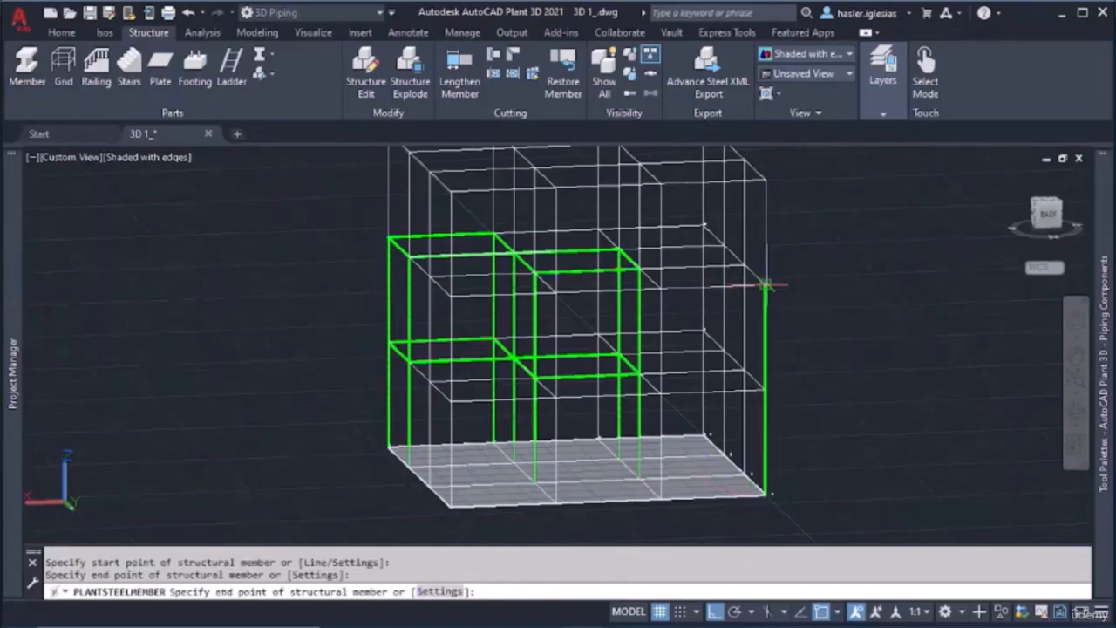
left_click(660, 289)
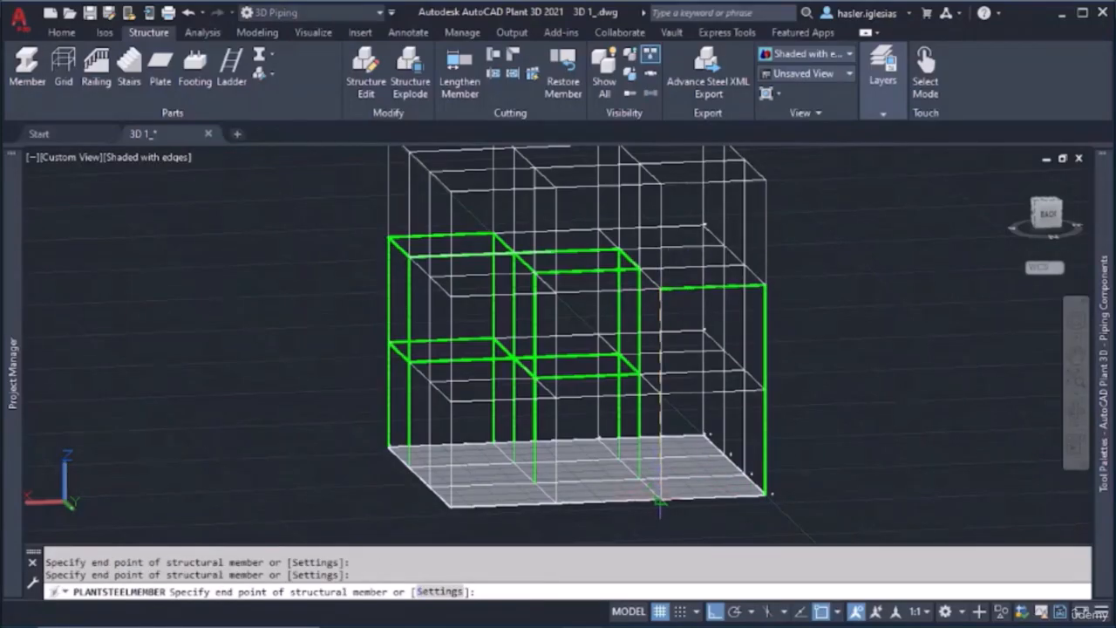
key("Escape")
Model a two-level column on the adjoining grid edge of the corner bay, from the second level down to the base
middle_click_drag(715, 392, 633, 396, "shift")
left_click(26, 69)
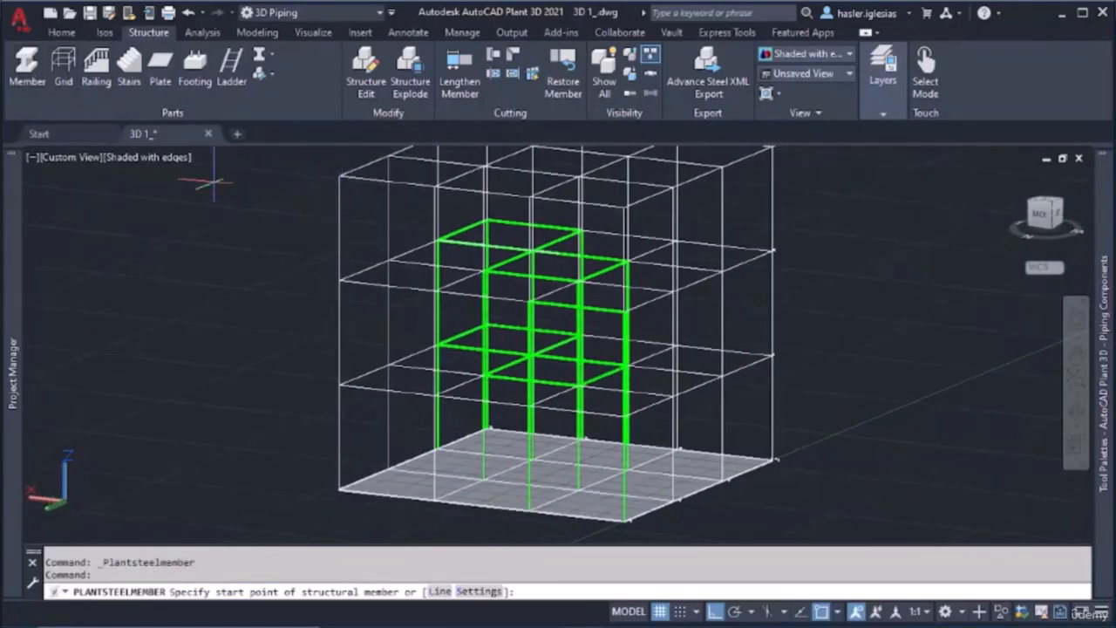
middle_click_drag(672, 293, 685, 349, "shift")
left_click(676, 338)
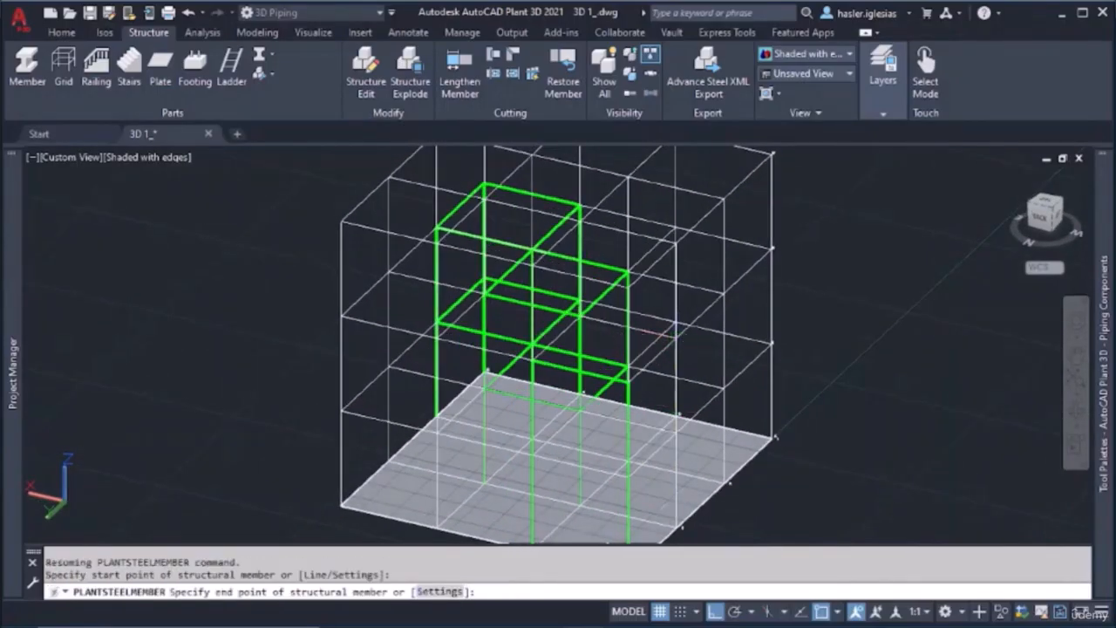
left_click(676, 528)
key("Escape")
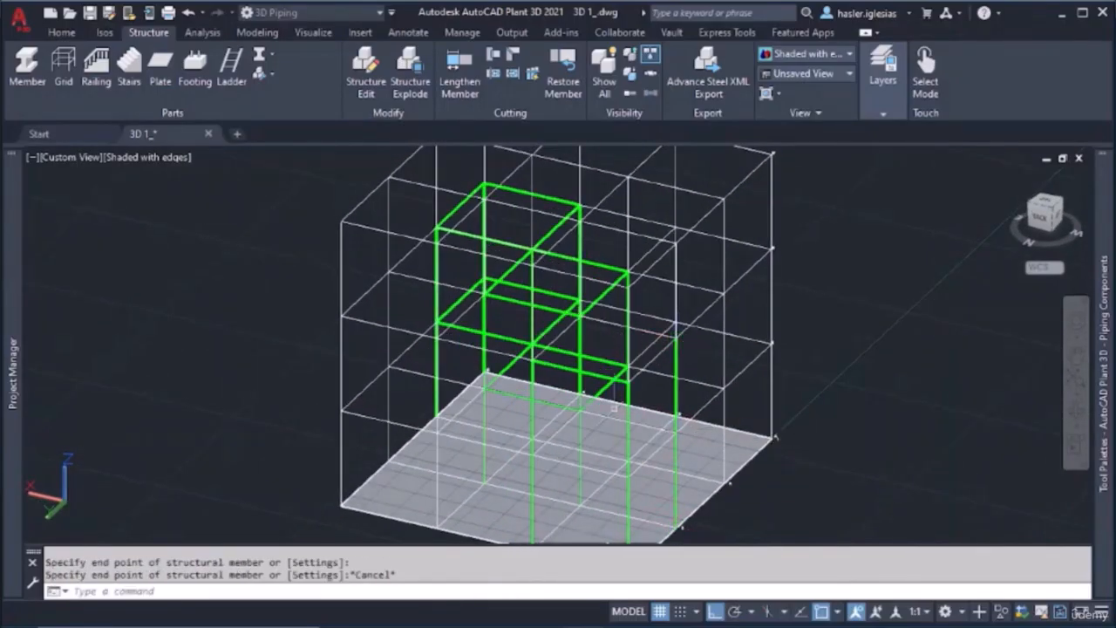
Model the three remaining second-level beams of the corner bay, closing the rectangle between its column tops
left_click(42, 81)
middle_click_drag(611, 337, 417, 307, "shift")
left_click(356, 317)
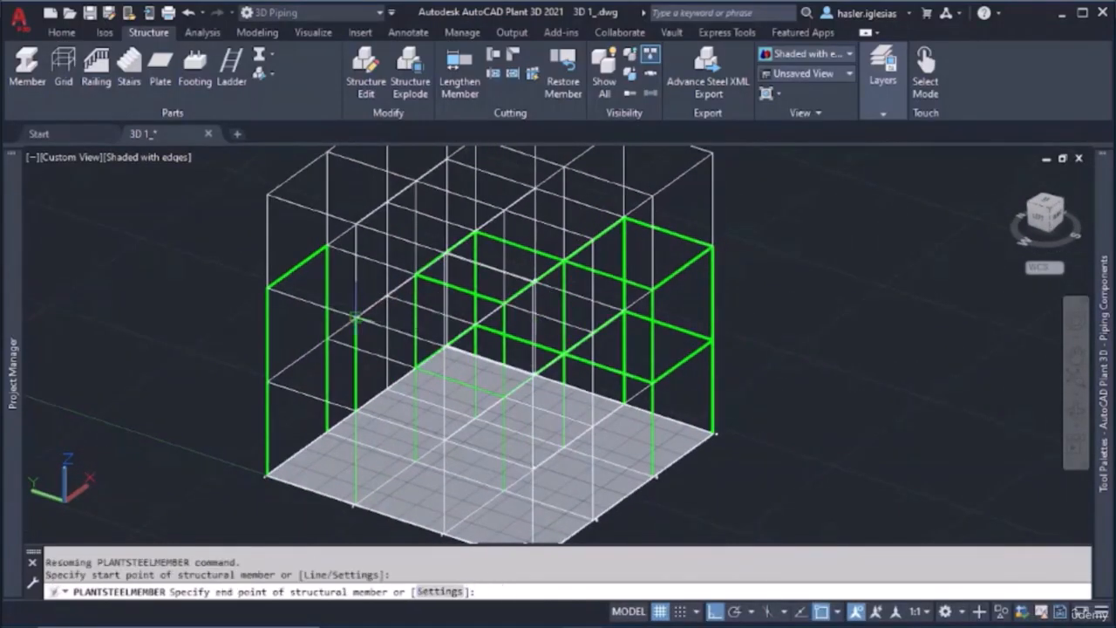
left_click(415, 276)
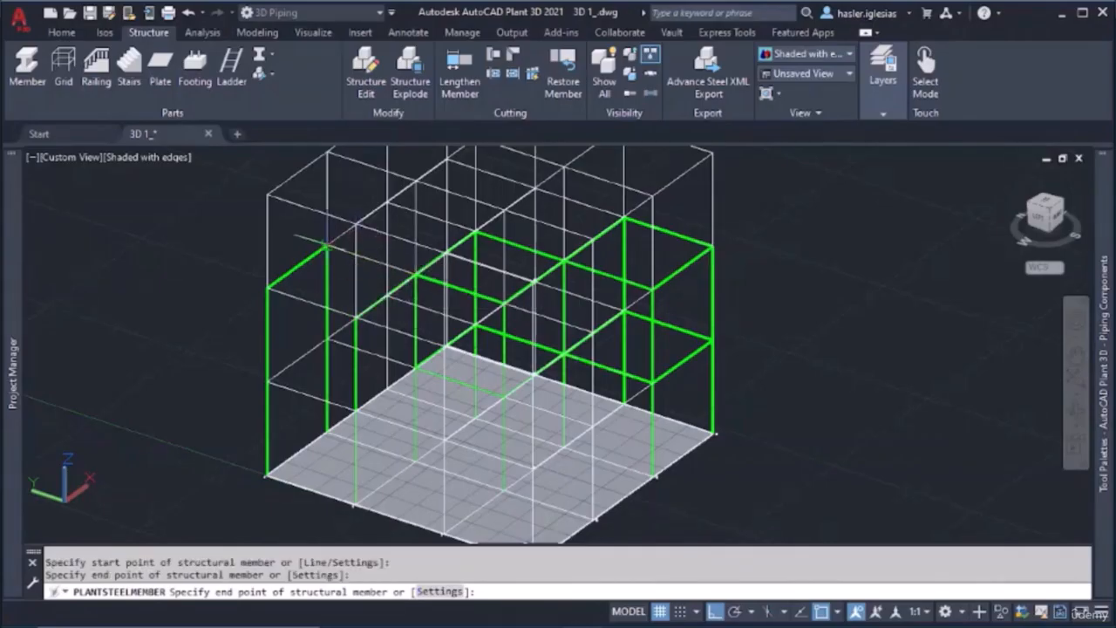
left_click(327, 246)
key("Escape")
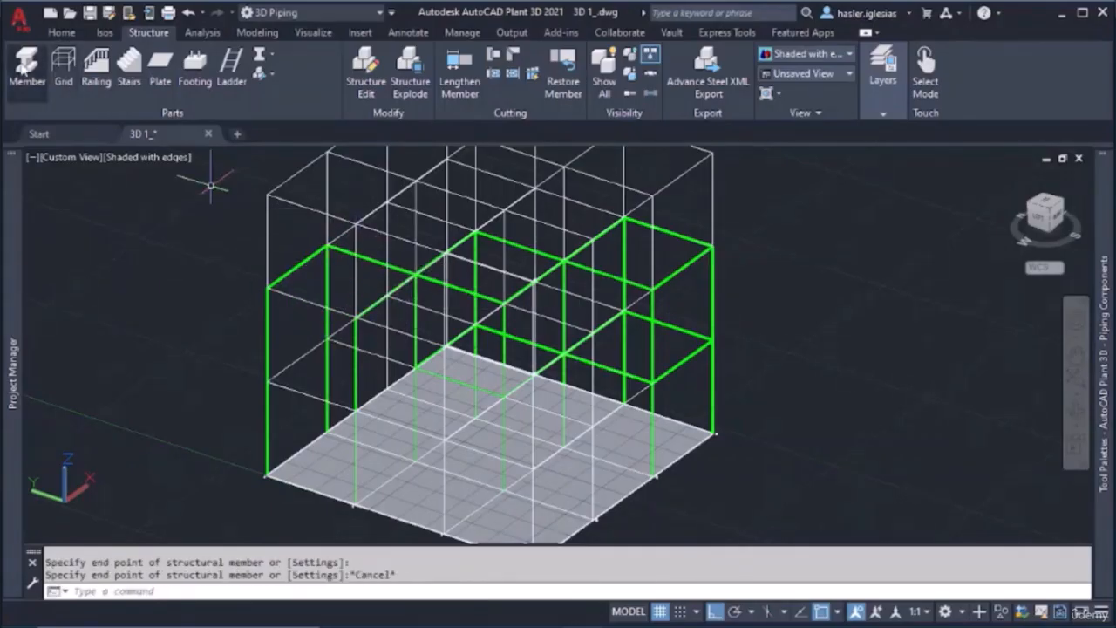
left_click(27, 66)
left_click(269, 288)
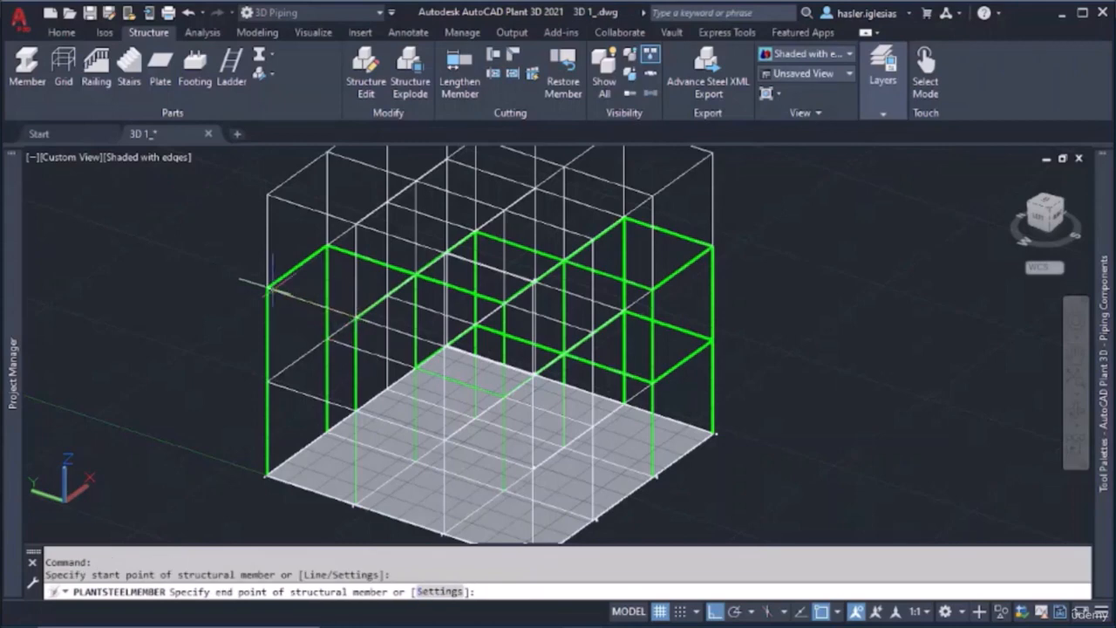
left_click(356, 317)
key("Escape")
Model four first-level beams around the corner bay, connecting its columns into a closed rectangle
left_click(27, 65)
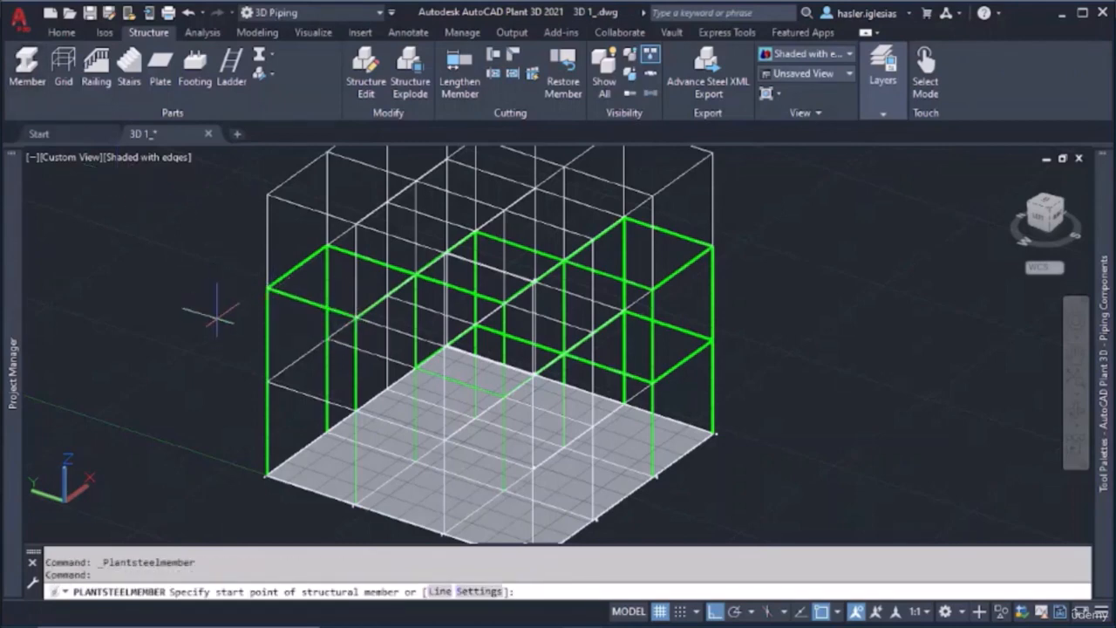
left_click(266, 382)
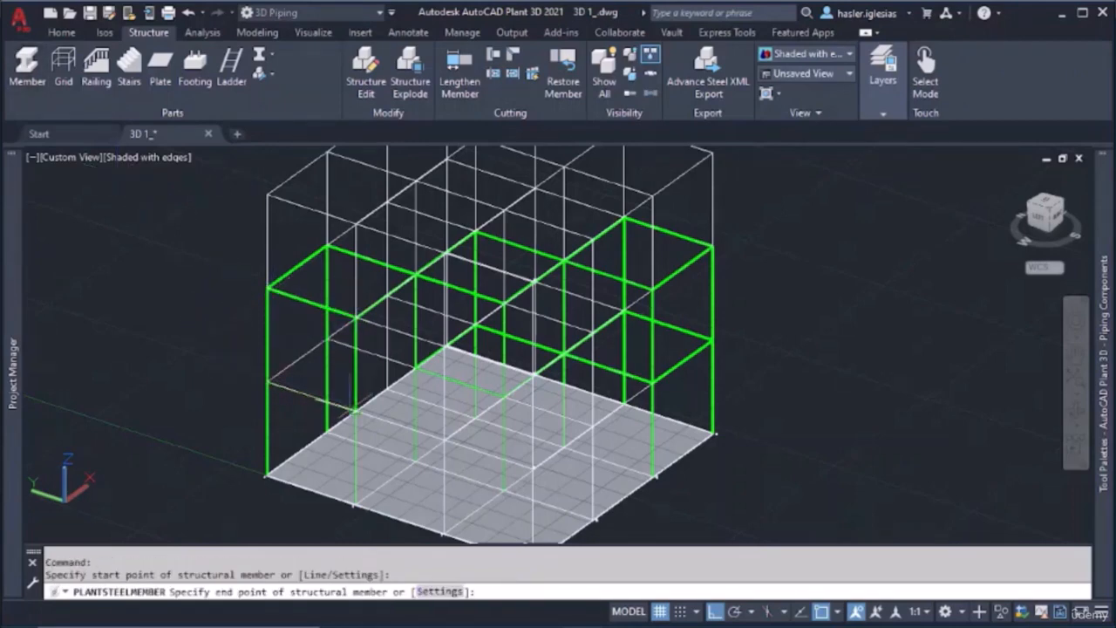
left_click(355, 411)
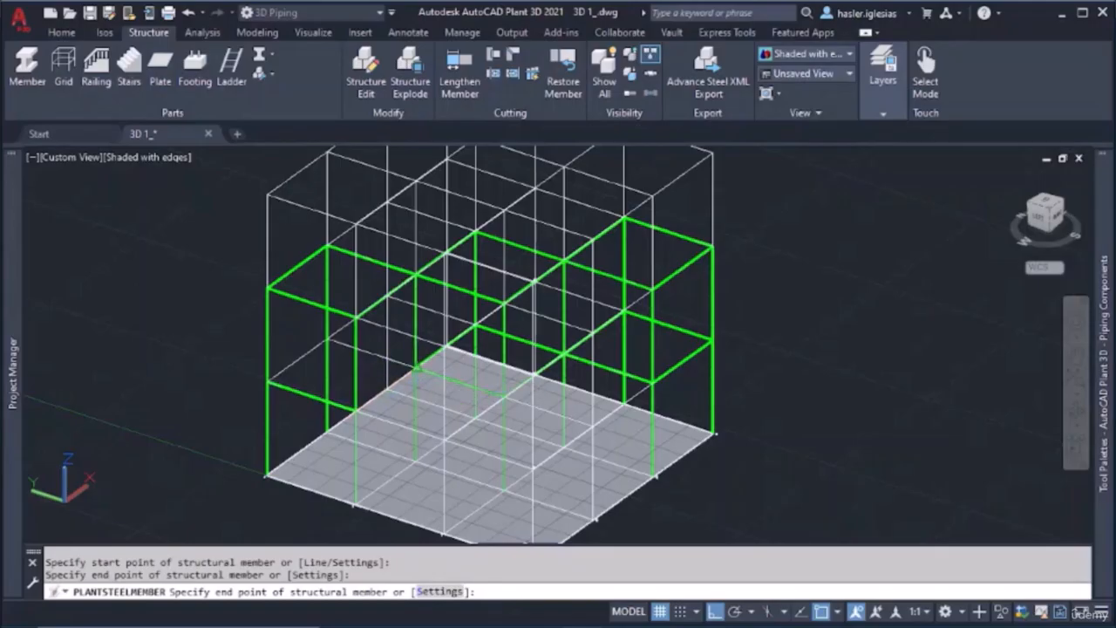
left_click(416, 368)
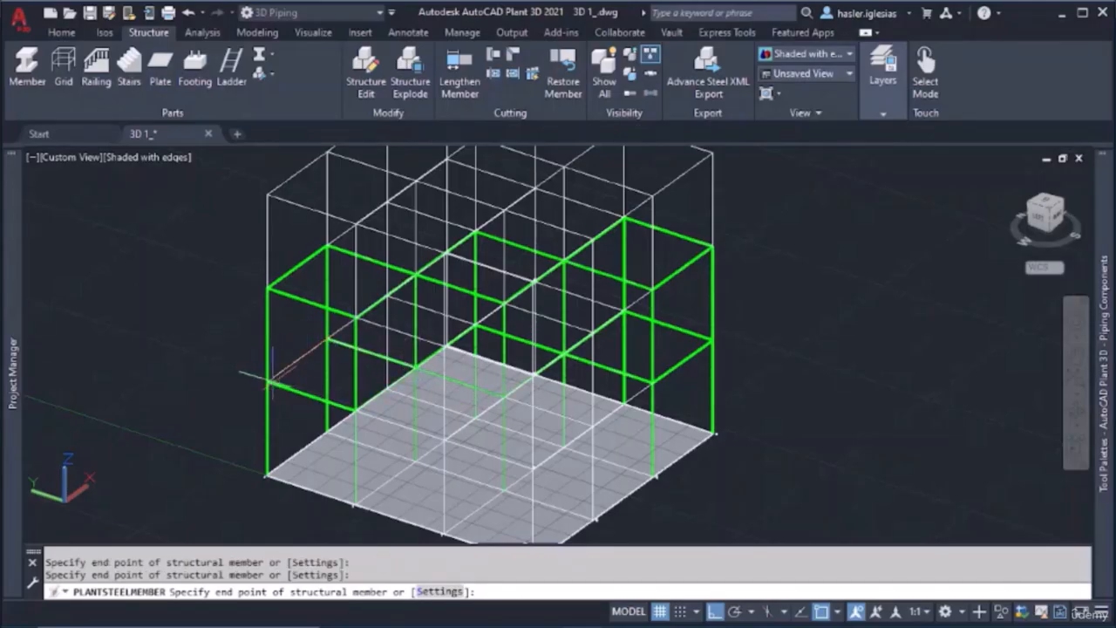
key("Escape")
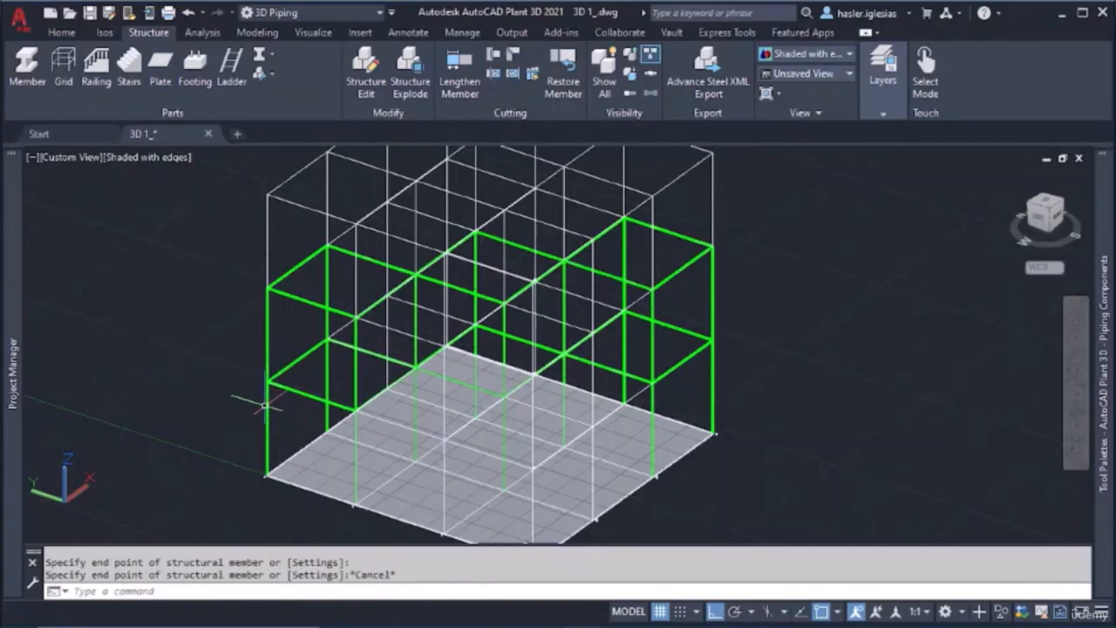
Erase the white structural grid around the frame, keeping the green members and the base plate
key("ctrl+a")
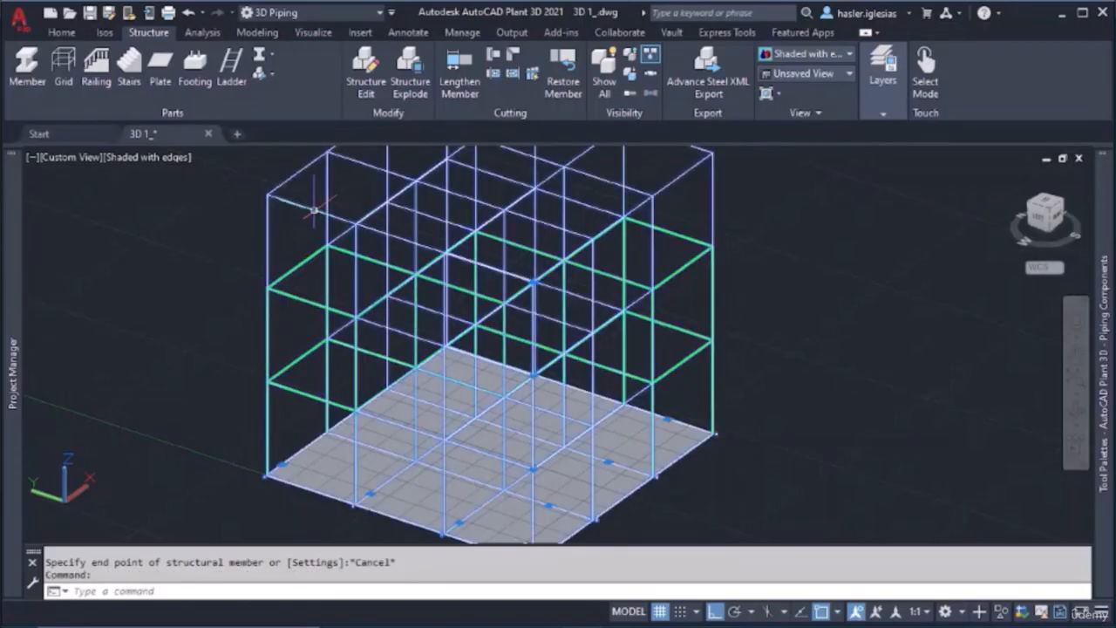
key("Delete")
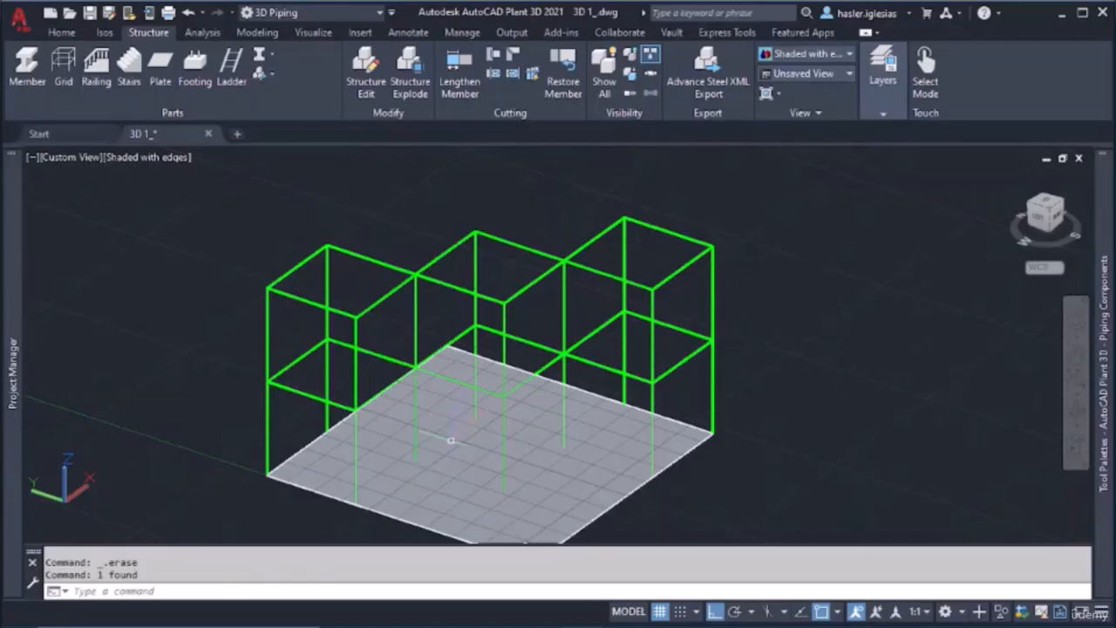
Erase the three stray diagonal members running from the end bay's upper and first-level joints
middle_click_drag(451, 441, 580, 449, "shift")
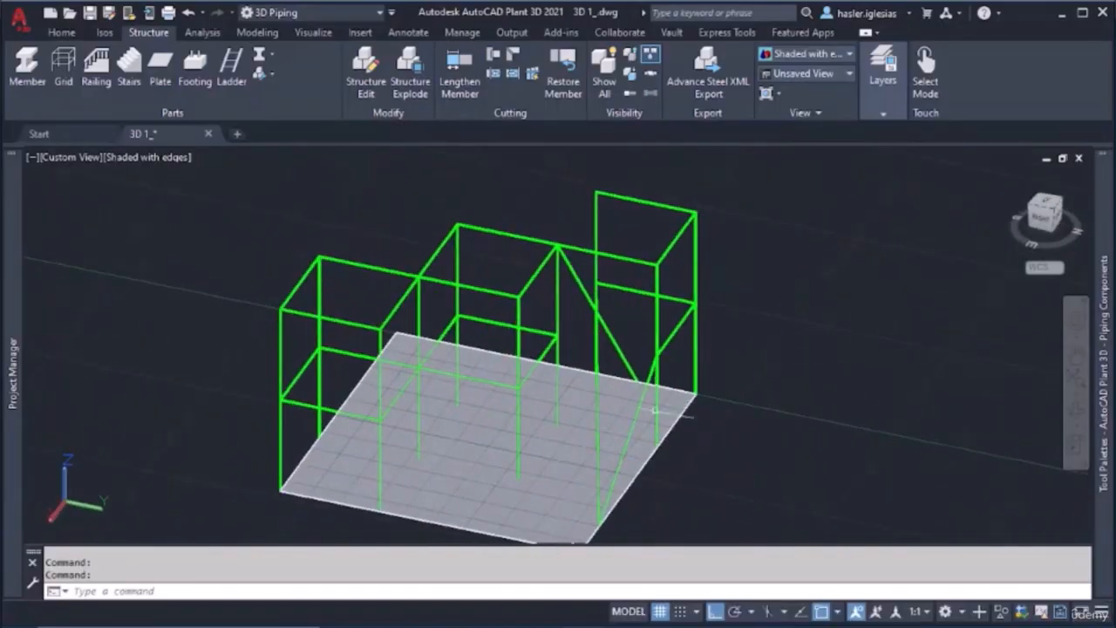
middle_click_drag(659, 410, 601, 350, "shift")
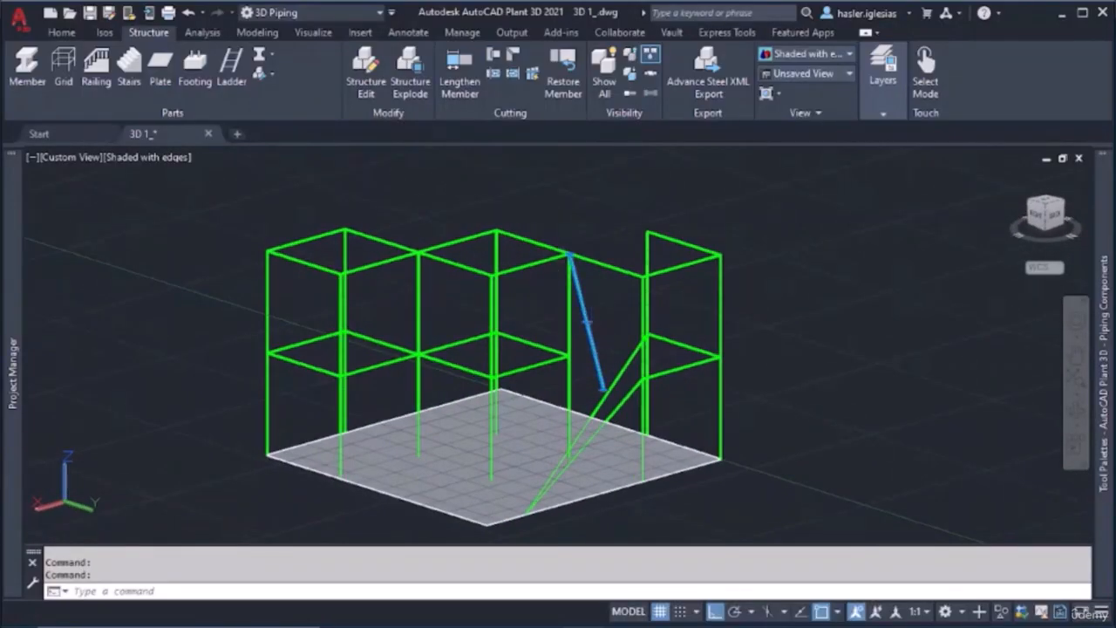
key("Delete")
left_click(609, 393)
key("Delete")
left_click(618, 407)
key("Delete")
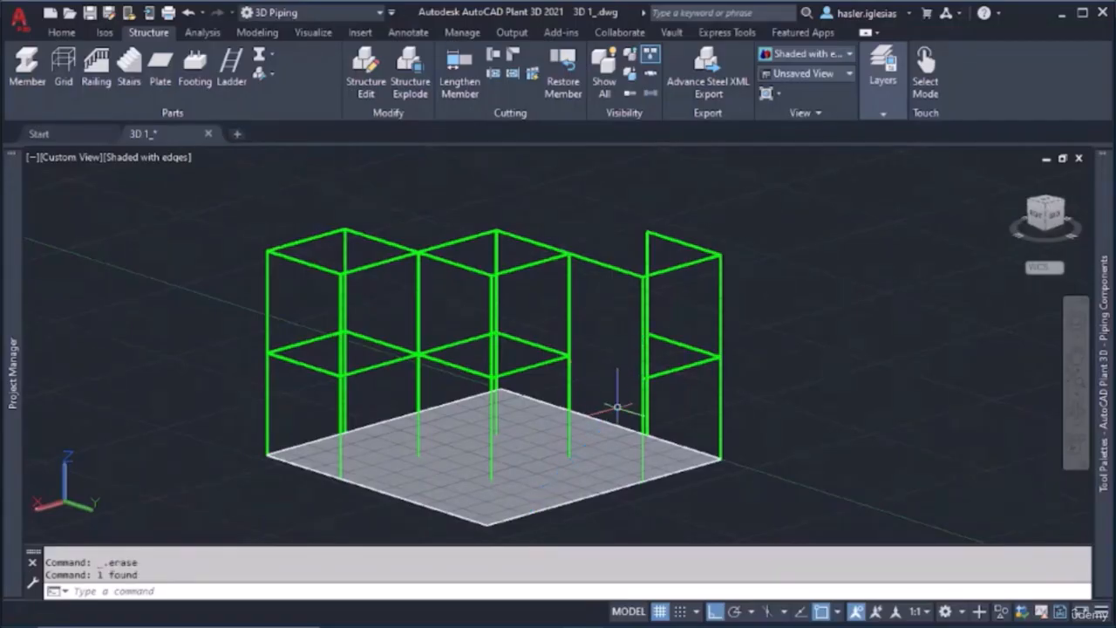
Model the missing second-level beam between the end bay's column tops, up to the joint shared with the middle bay
middle_click_drag(614, 405, 446, 443, "shift")
left_click(28, 70)
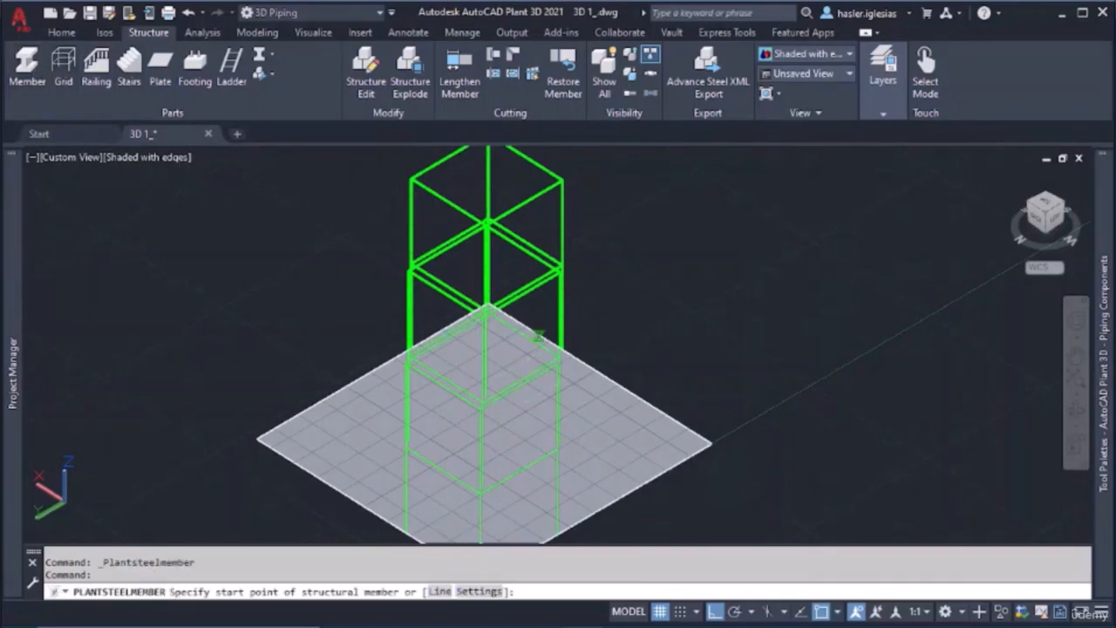
middle_click_drag(539, 336, 390, 310, "shift")
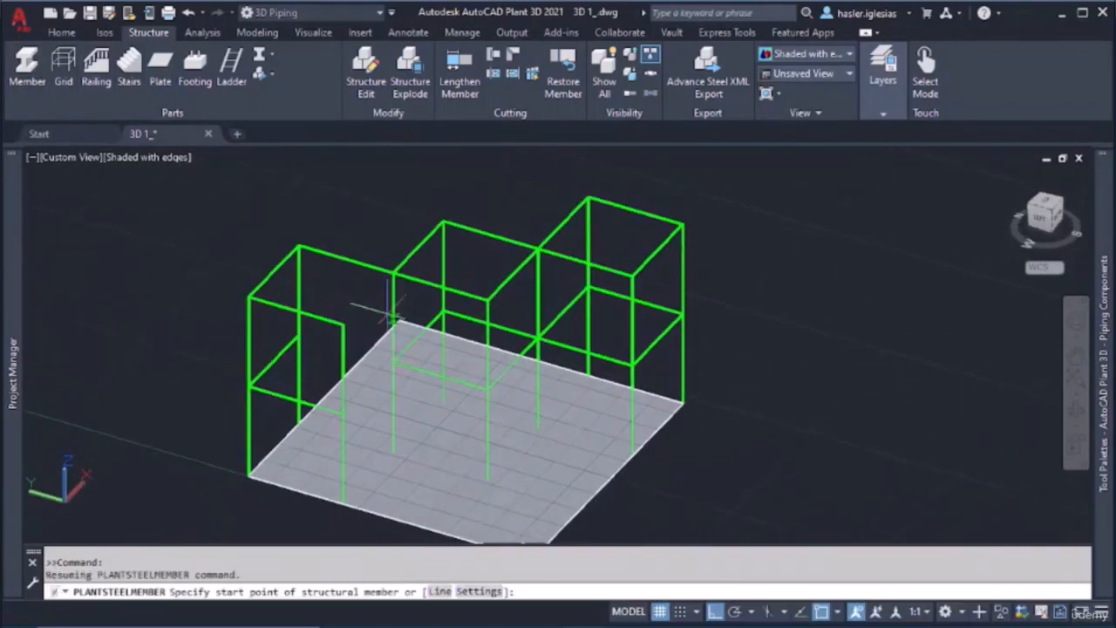
left_click(343, 321)
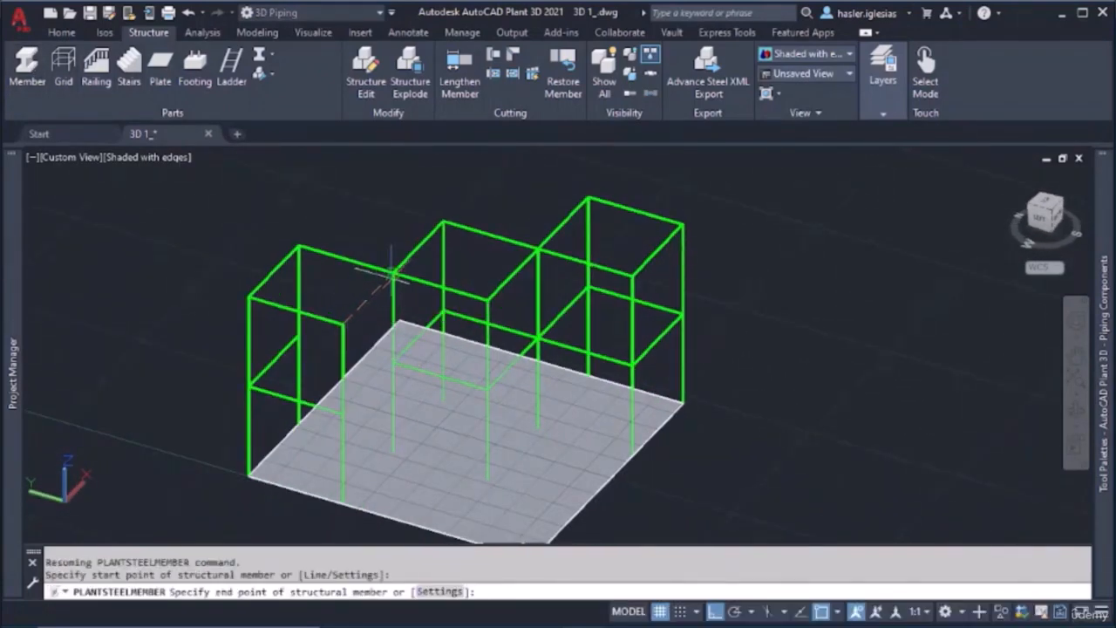
left_click(393, 274)
Model the two missing first-level beams of the end bay, meeting at the joint shared with the middle bay
left_click(33, 73)
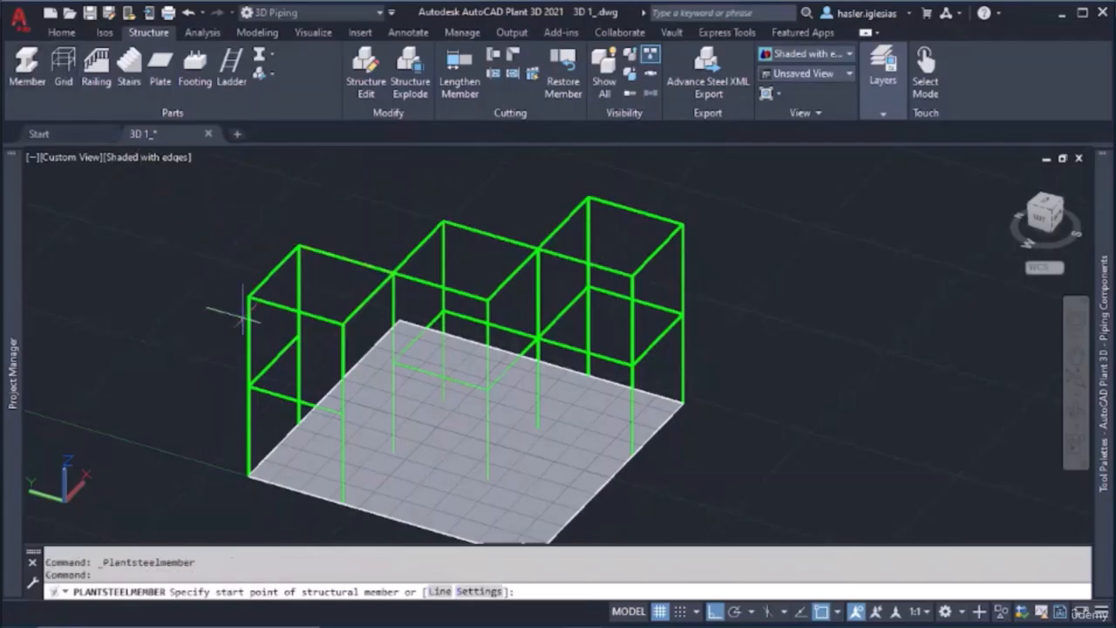
left_click(340, 415)
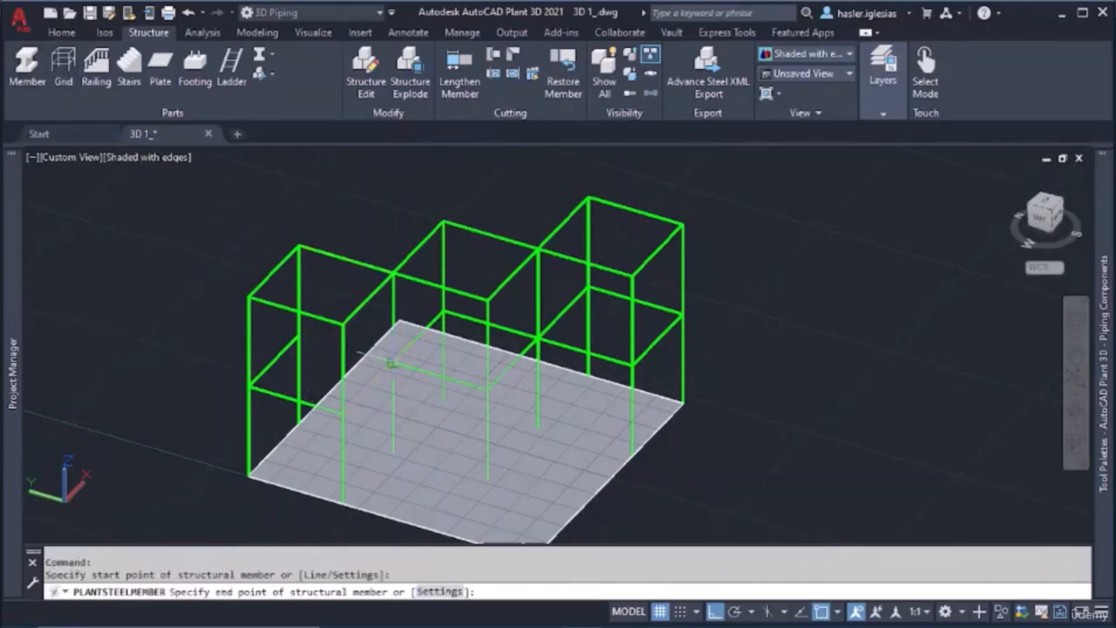
left_click(392, 363)
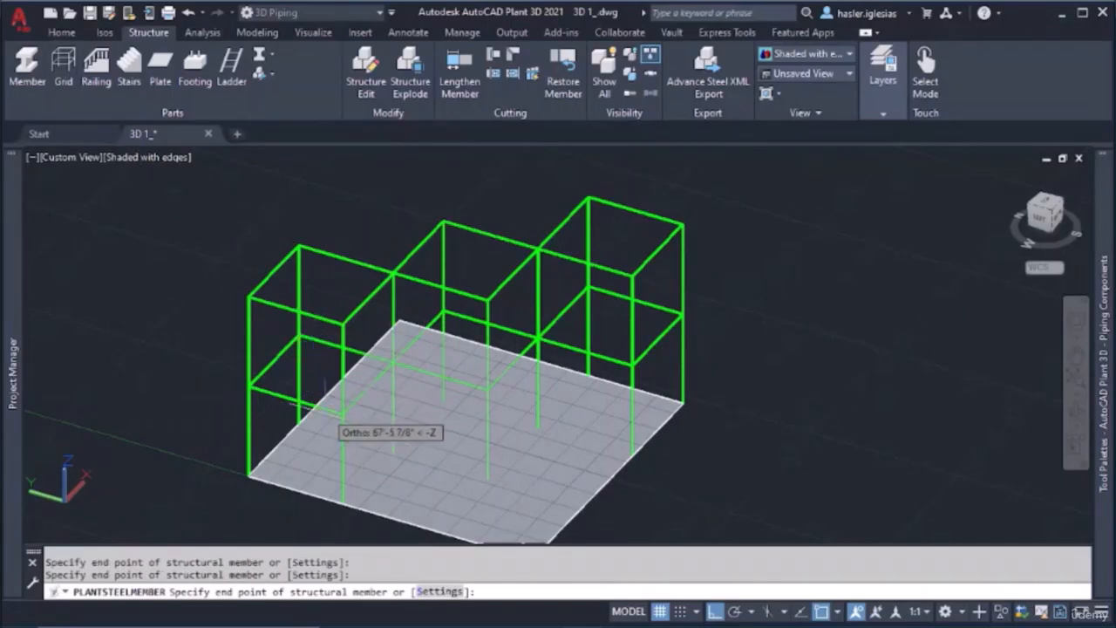
key("Escape")
Try the Shaded, Conceptual, Realistic and Shades of Gray visual styles on the frame
left_click(165, 160)
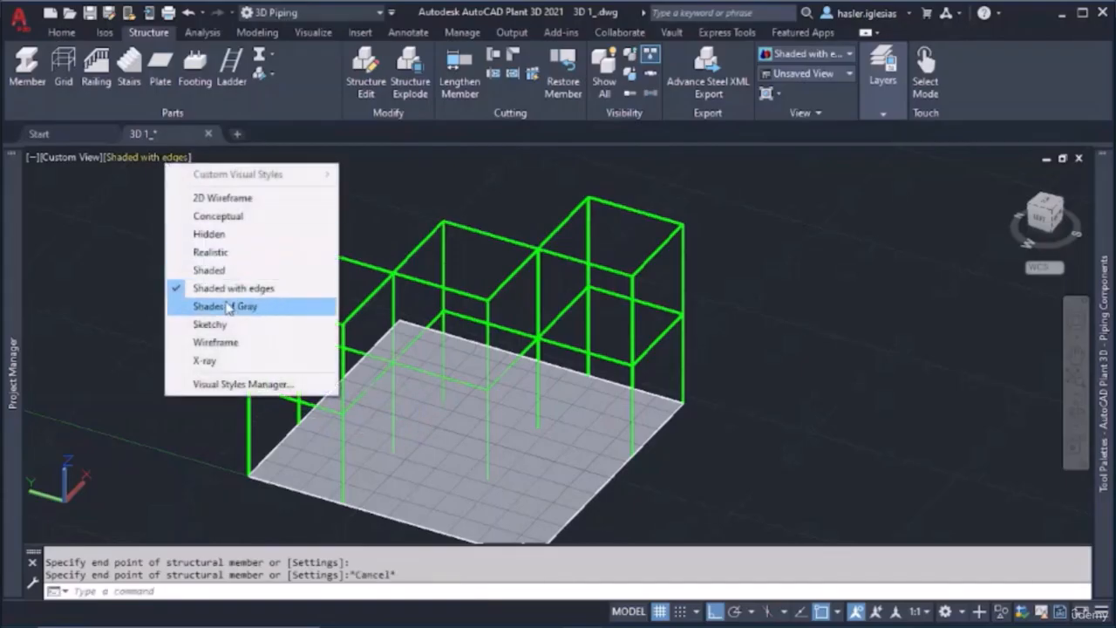
left_click(209, 271)
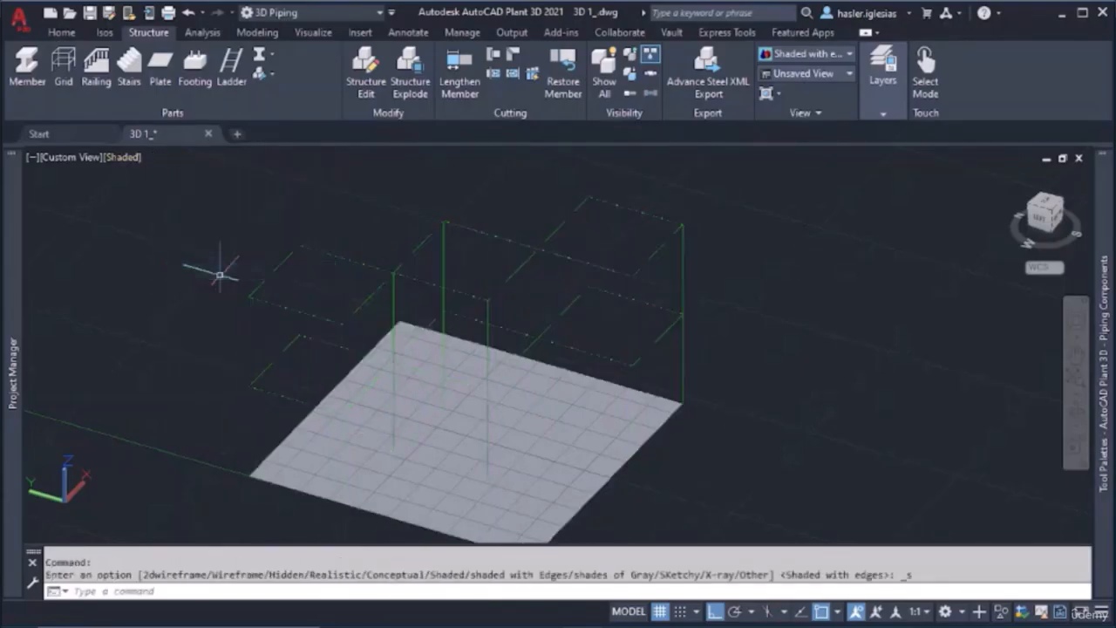
left_click(128, 162)
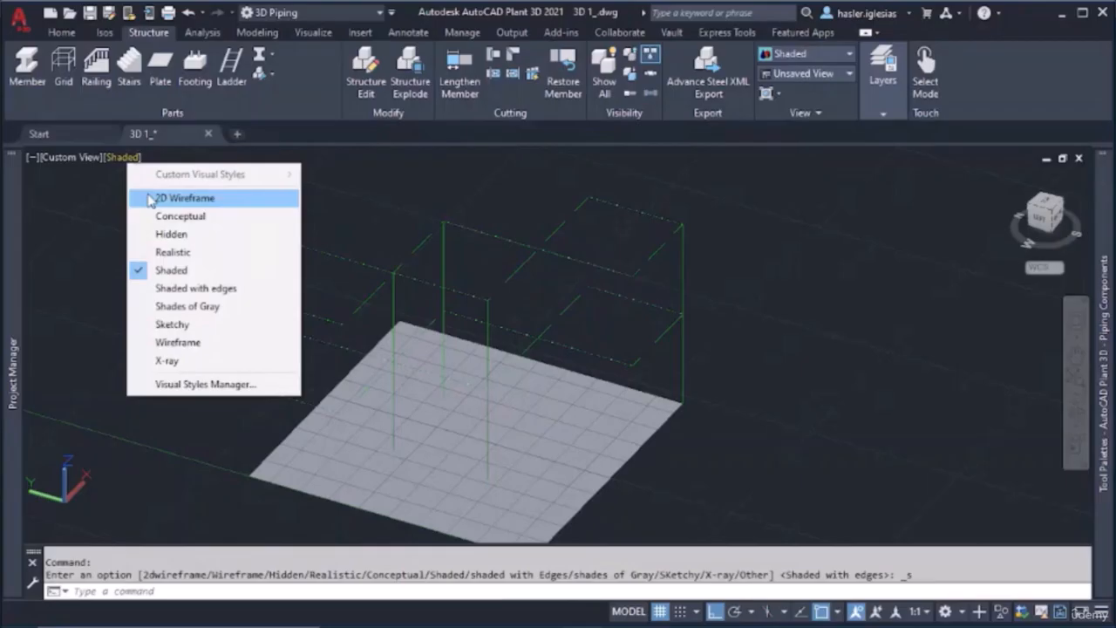
left_click(190, 216)
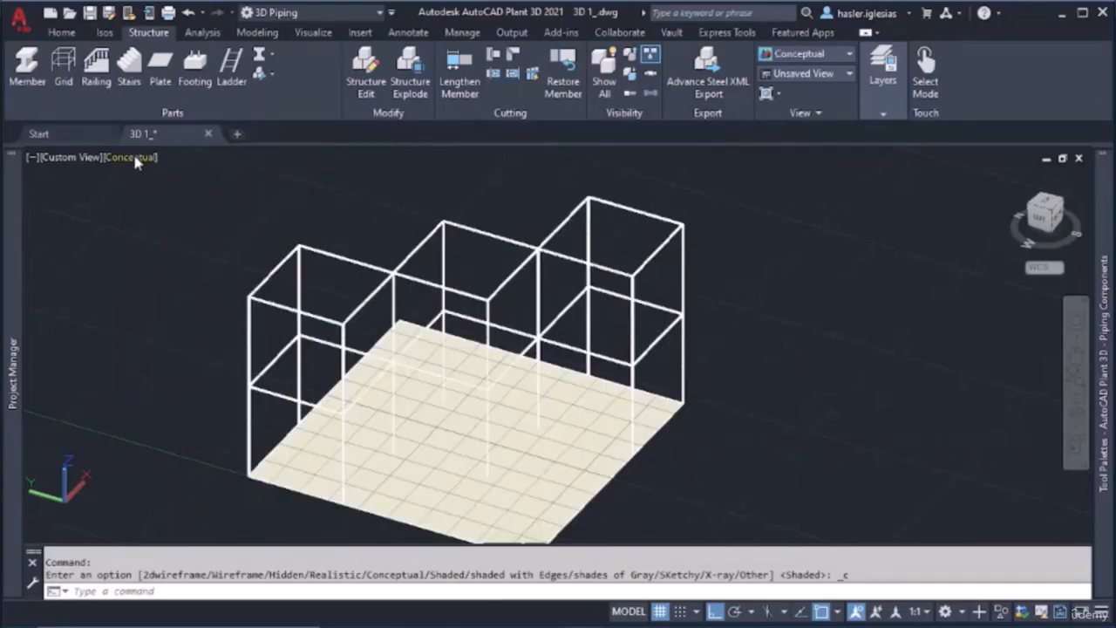
left_click(135, 162)
left_click(188, 254)
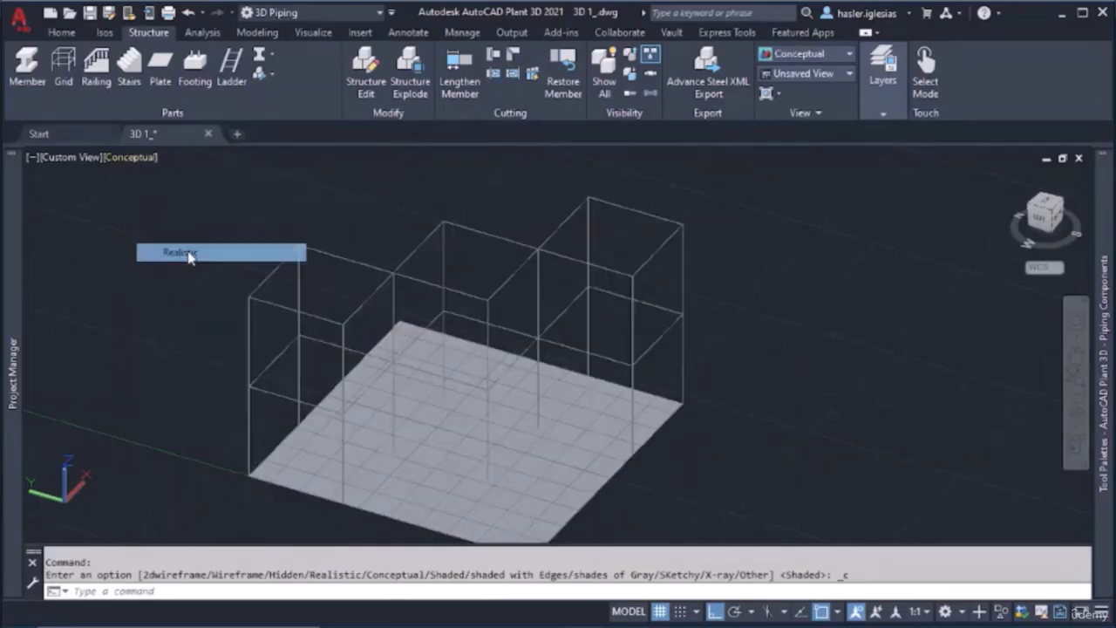
left_click(130, 162)
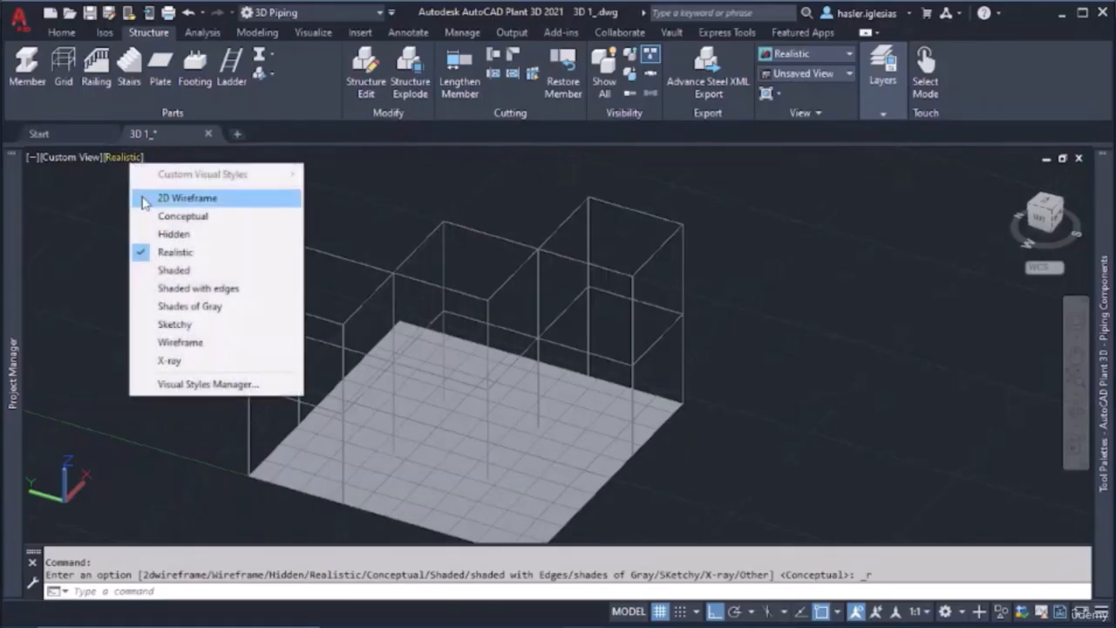
left_click(220, 307)
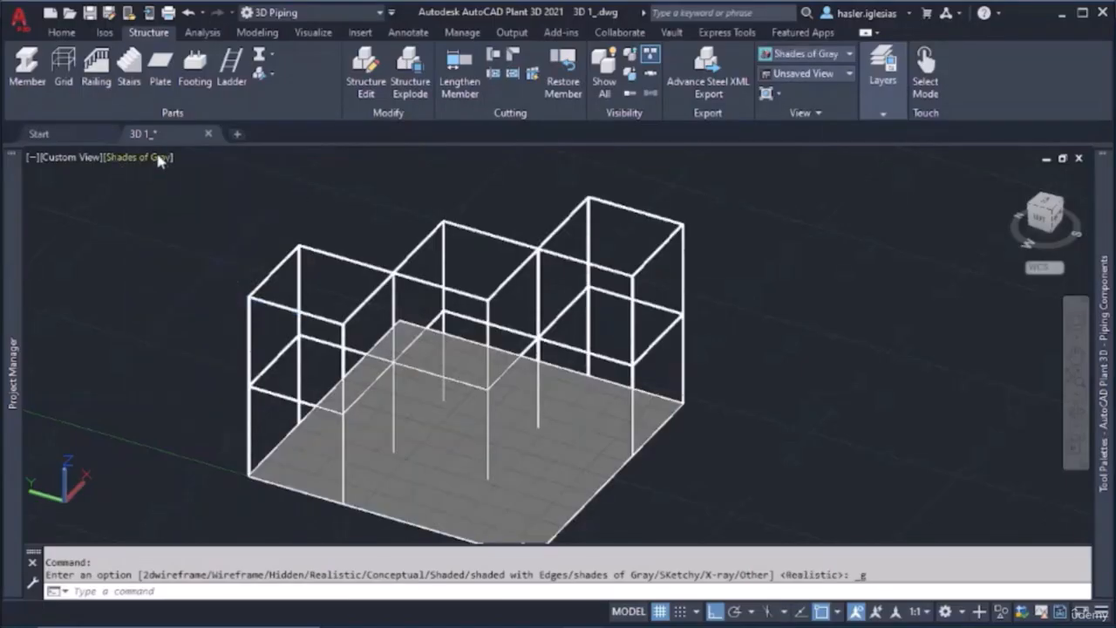
Set the visual style to Wireframe and examine the profile lines of a column up close
left_click(162, 161)
left_click(212, 343)
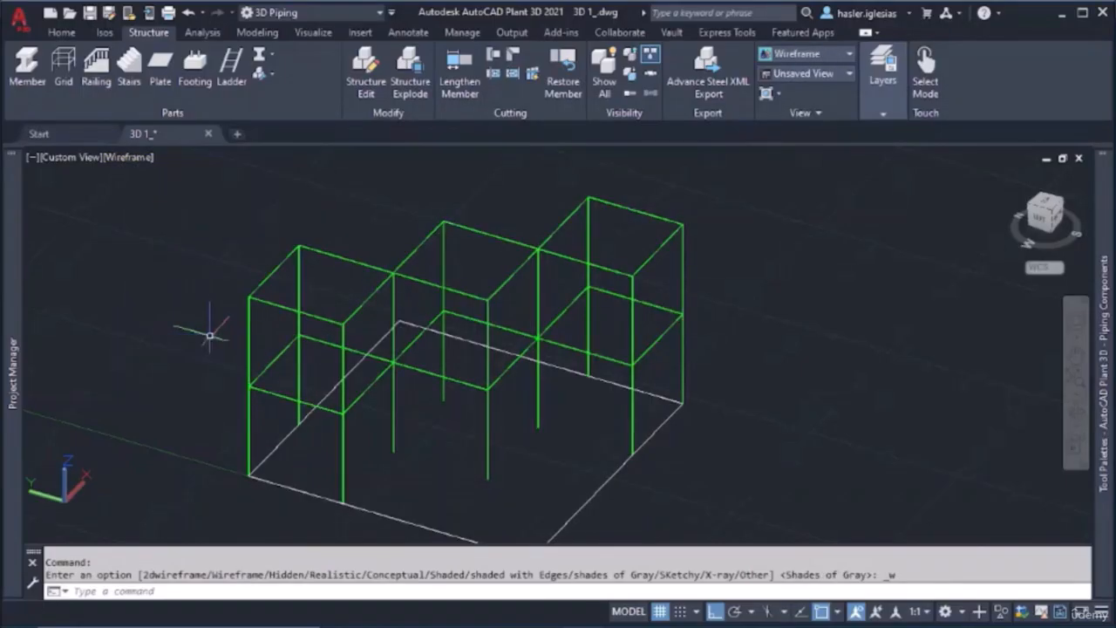
scroll(421, 383, "up", 10)
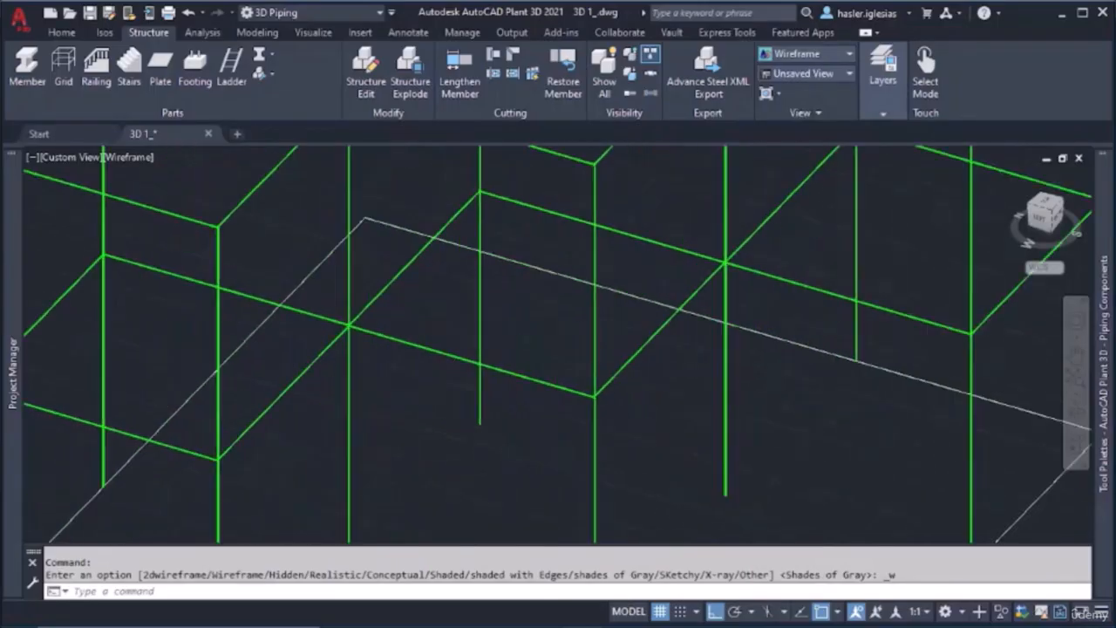
scroll(397, 349, "up", 2)
middle_click_drag(397, 349, 283, 324)
scroll(741, 346, "up", 4)
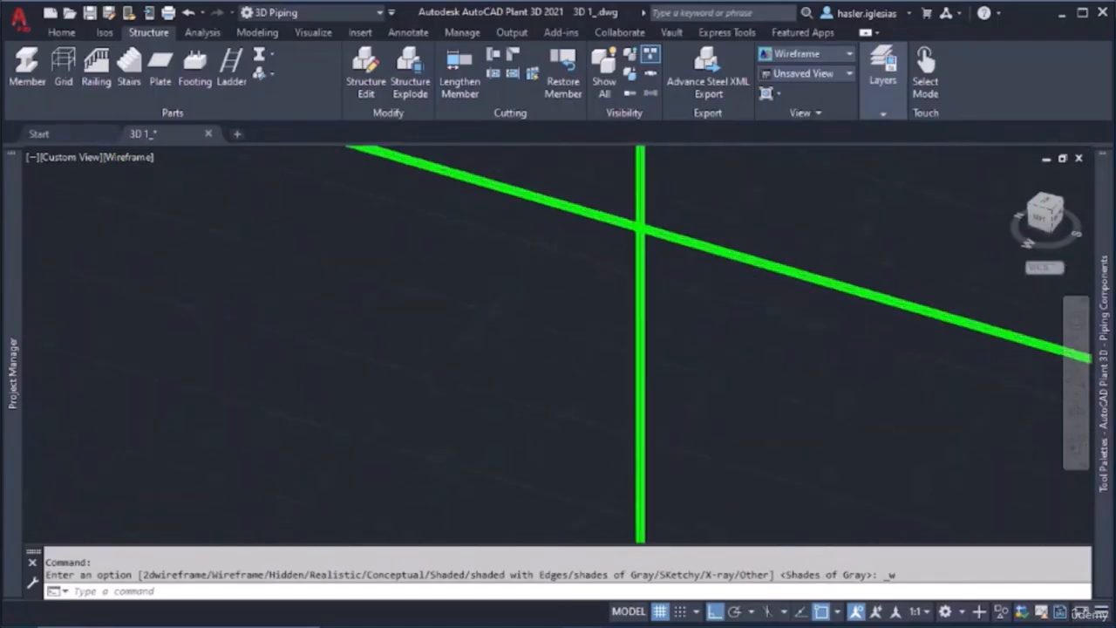
scroll(532, 344, "up", 4)
scroll(532, 344, "up", 8)
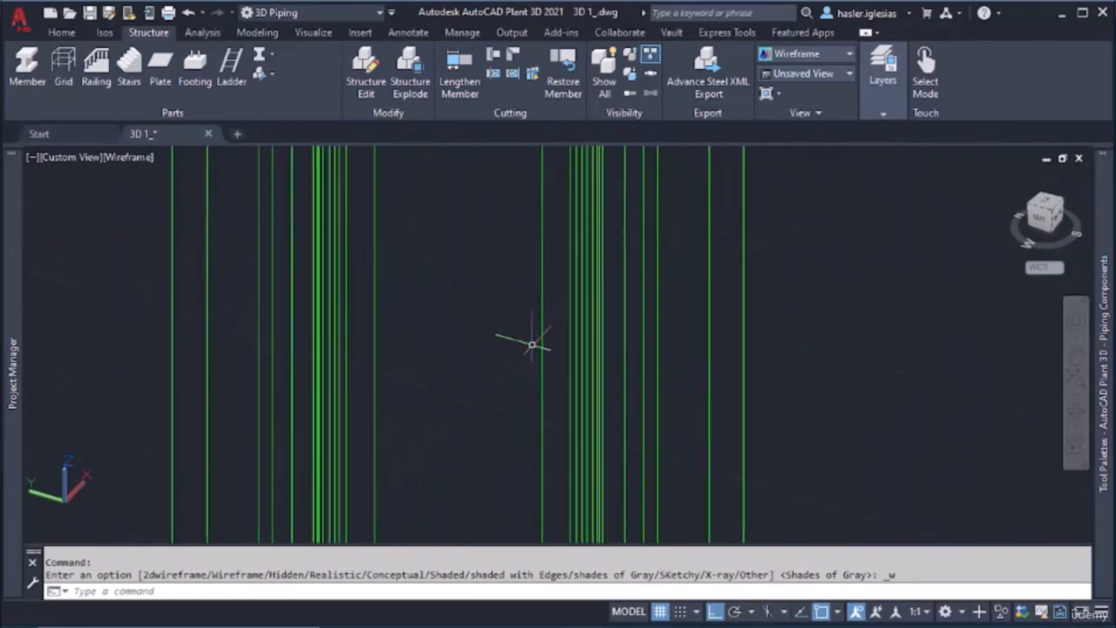
scroll(530, 345, "down", 10)
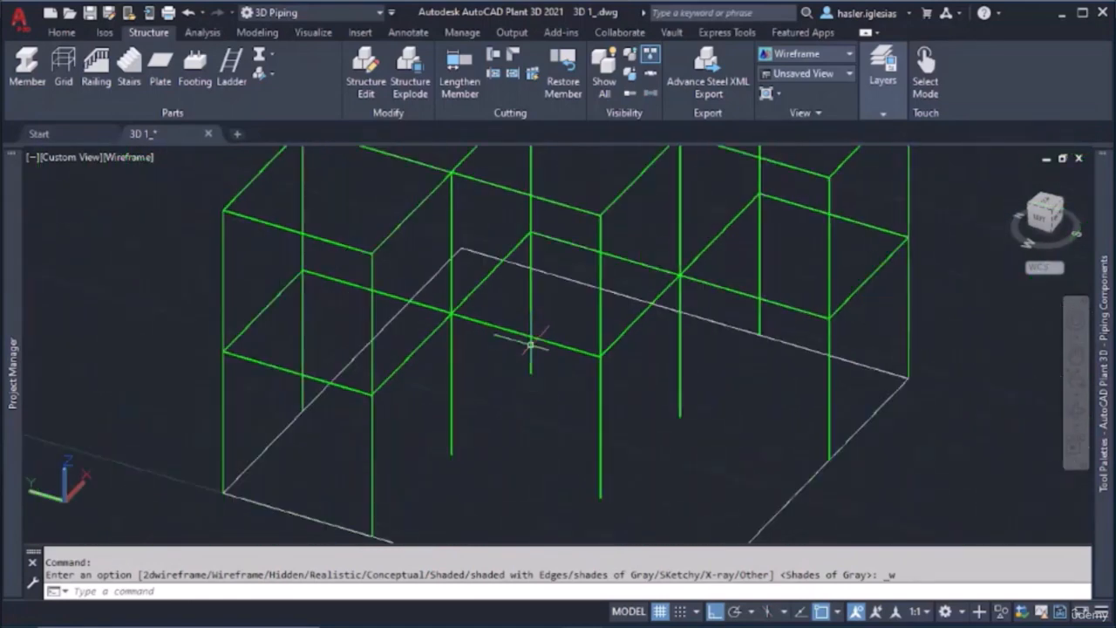
Turn Ortho off and model a diagonal brace from the end bay's outer column base to the first-level joint shared with the middle bay
mouse_move(515, 380)
middle_mouse_down("shift")
mouse_move(567, 356)
mouse_move(509, 349)
mouse_move(468, 369)
mouse_move(529, 369)
middle_mouse_up("shift")
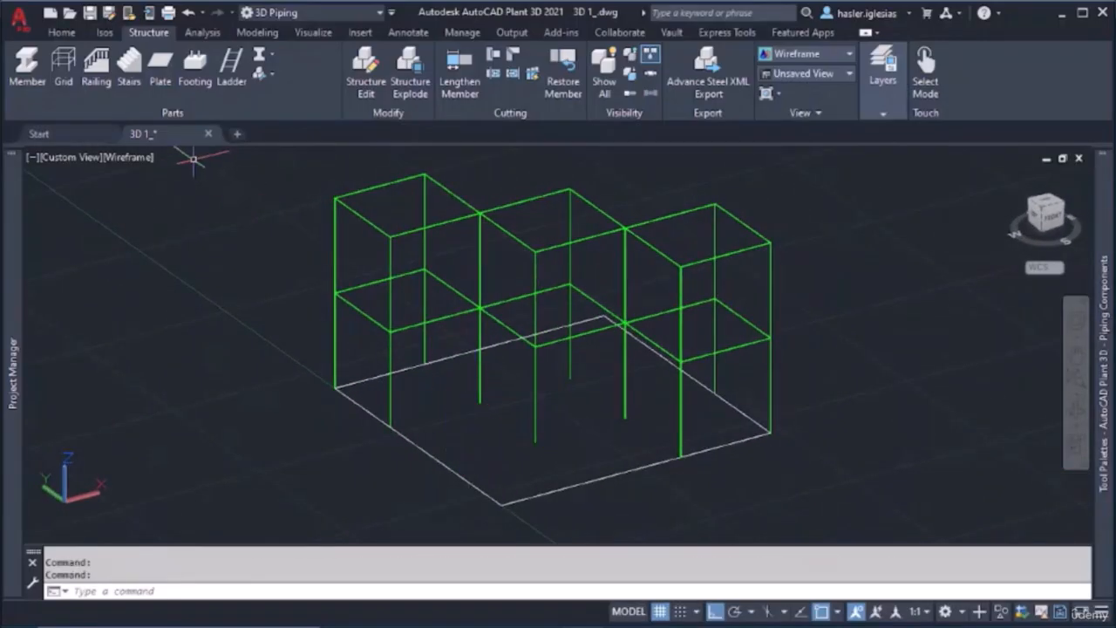
left_click(27, 69)
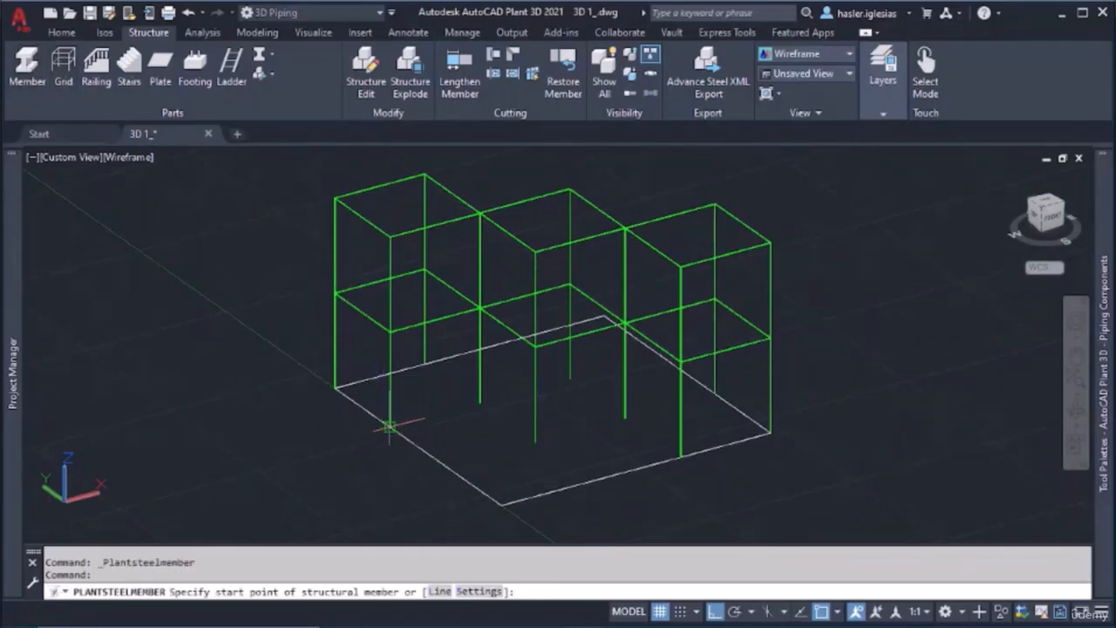
left_click(715, 613)
left_click(390, 428)
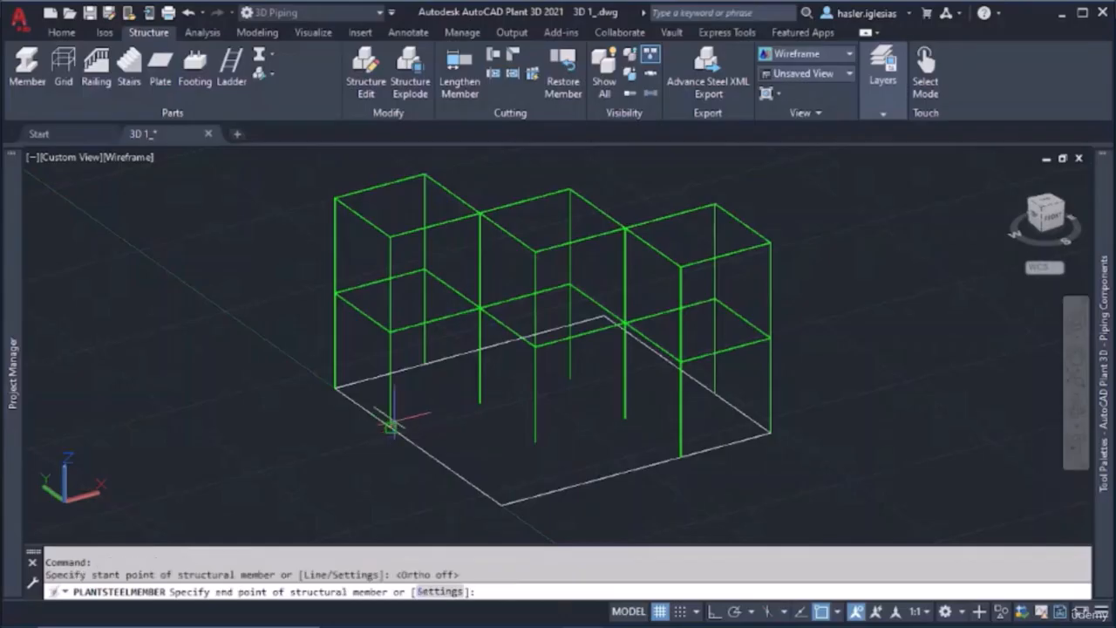
scroll(479, 309, "up", 4)
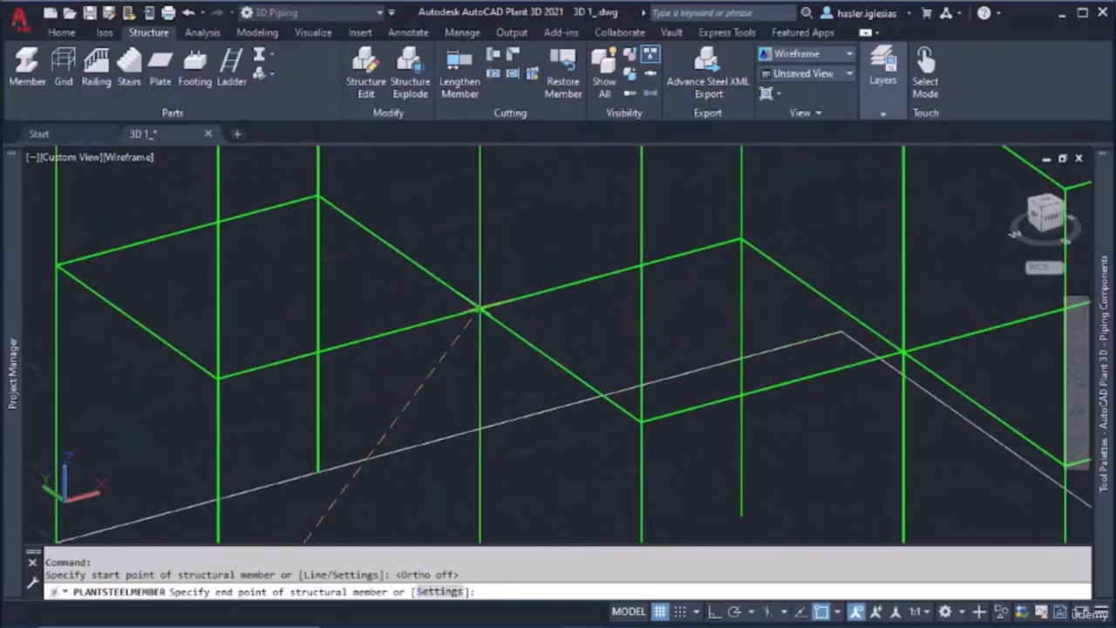
left_click(479, 309)
key("Escape")
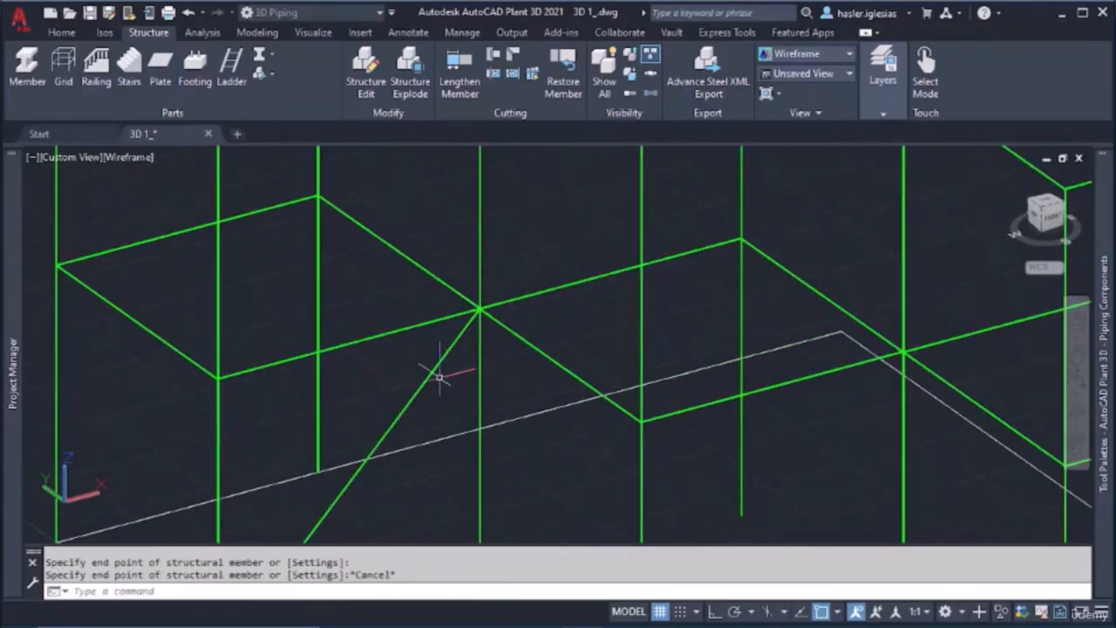
Model a diagonal brace on the opposite side of the end bay, from the column base to the first-level corner joint
left_click(38, 84)
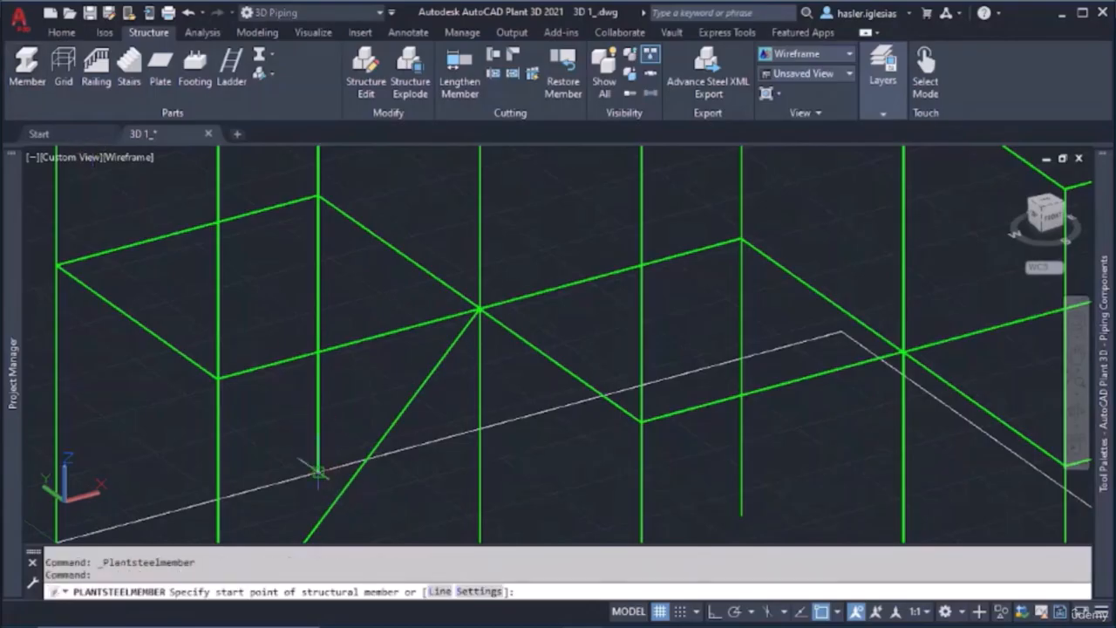
left_click(318, 472)
middle_click_drag(229, 404, 327, 436)
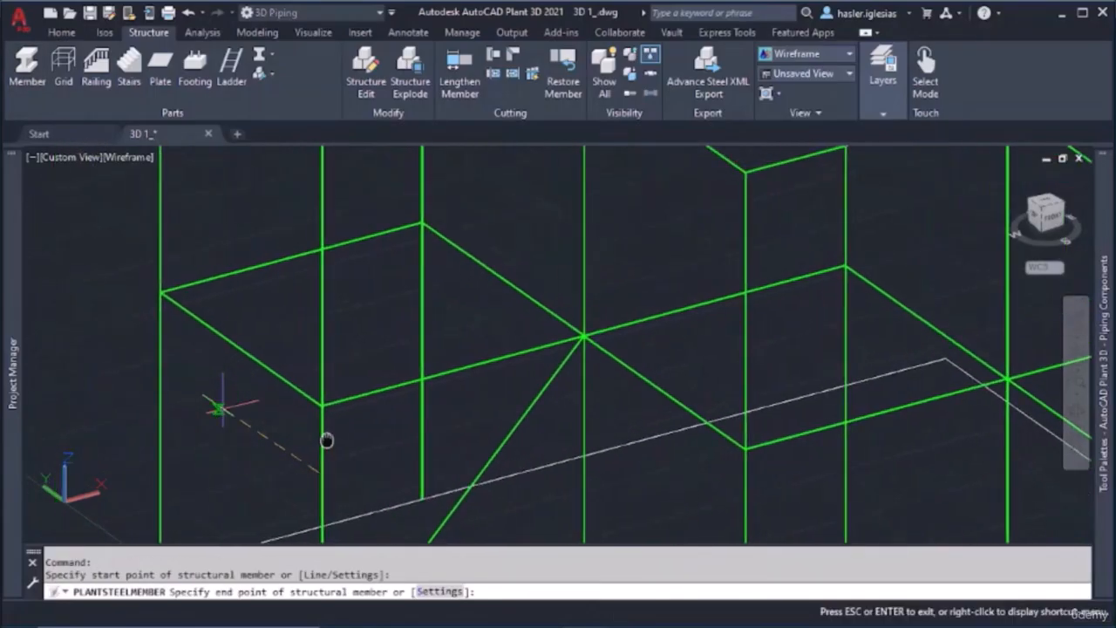
left_click(160, 291)
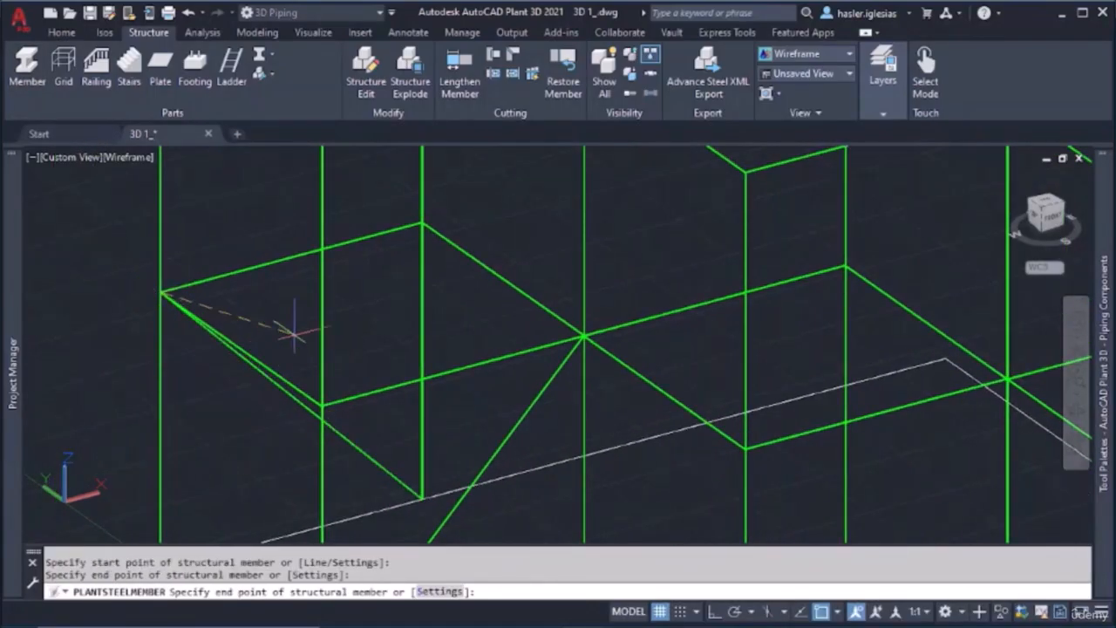
key("Escape")
Model a diagonal brace from the first-level joint shared by the end and middle bays to the middle bay's front column base
middle_click_drag(362, 348, 320, 351, "shift")
middle_click_drag(600, 360, 568, 232, "shift")
left_click(32, 67)
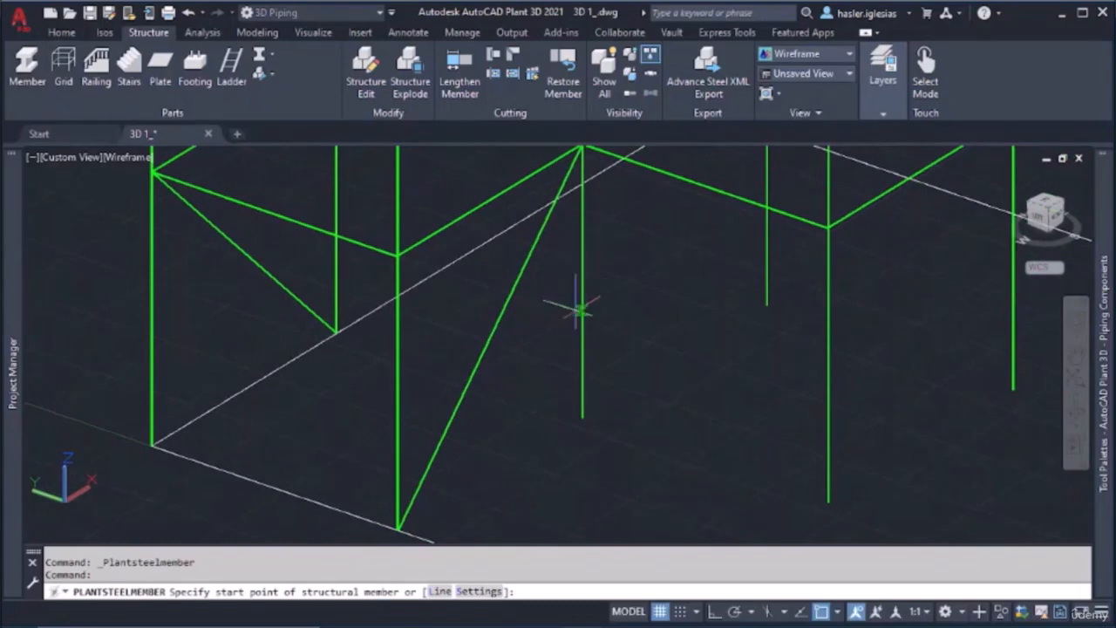
middle_click_drag(593, 177, 580, 230)
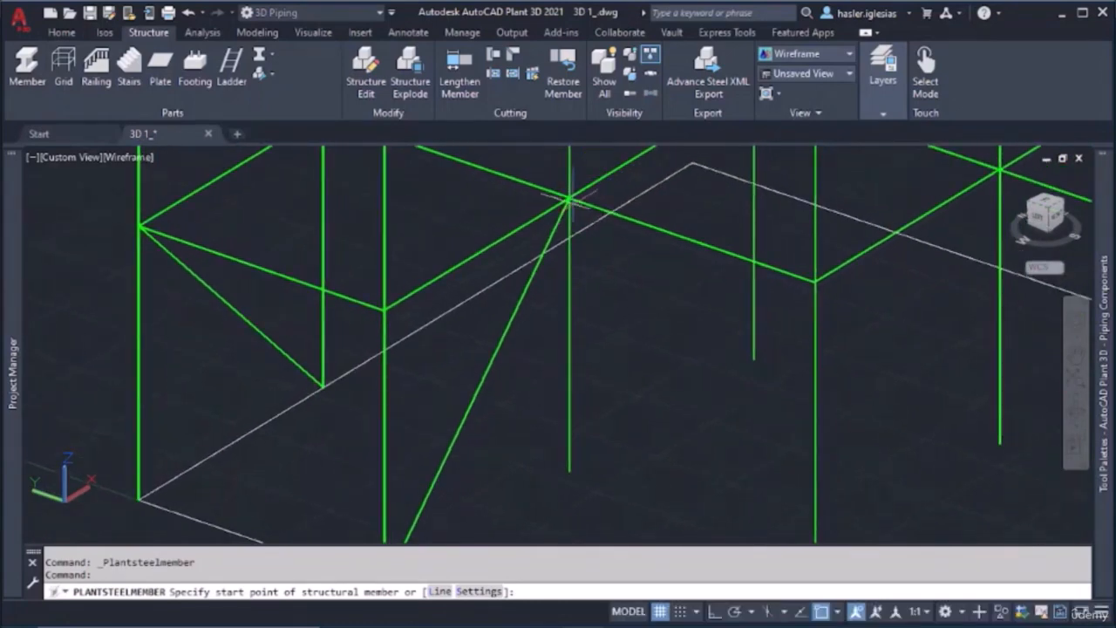
left_click(569, 199)
middle_click_drag(818, 472, 743, 353)
left_click(739, 433)
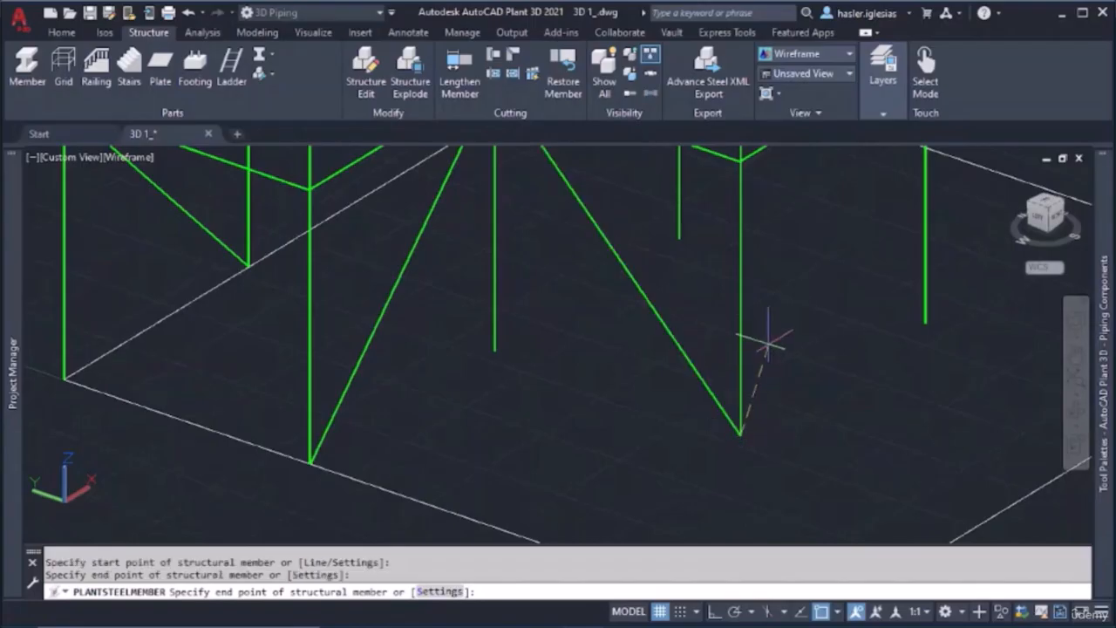
key("Escape")
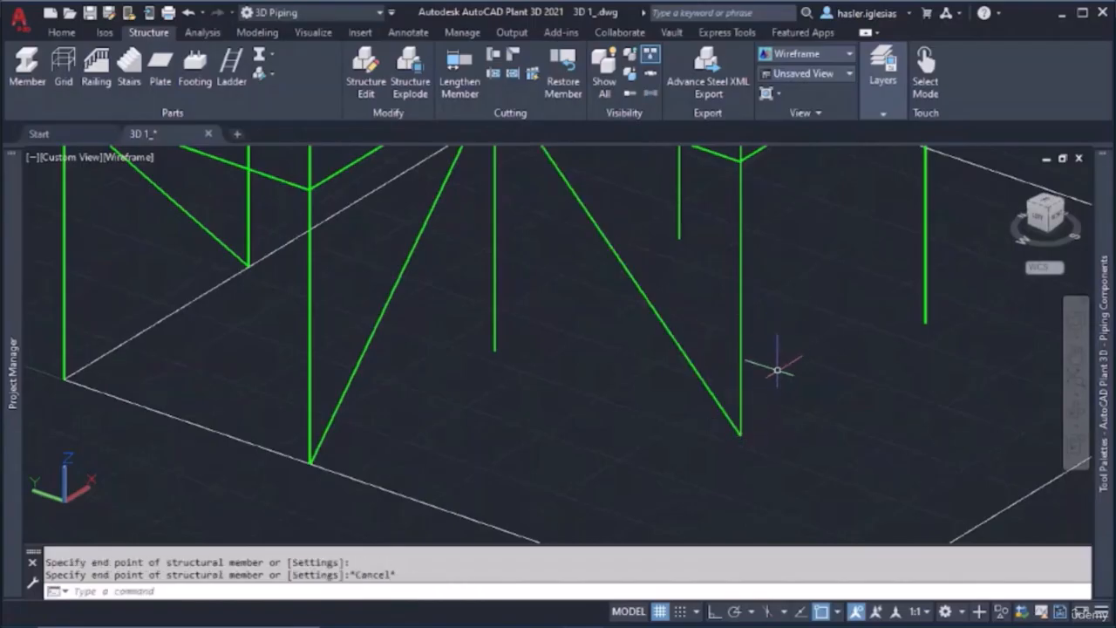
Model a diagonal brace from the middle bay's rear column base to the first-level joint shared with the third bay
left_click(27, 66)
scroll(741, 343, "down", 2)
middle_click_drag(752, 325, 722, 347)
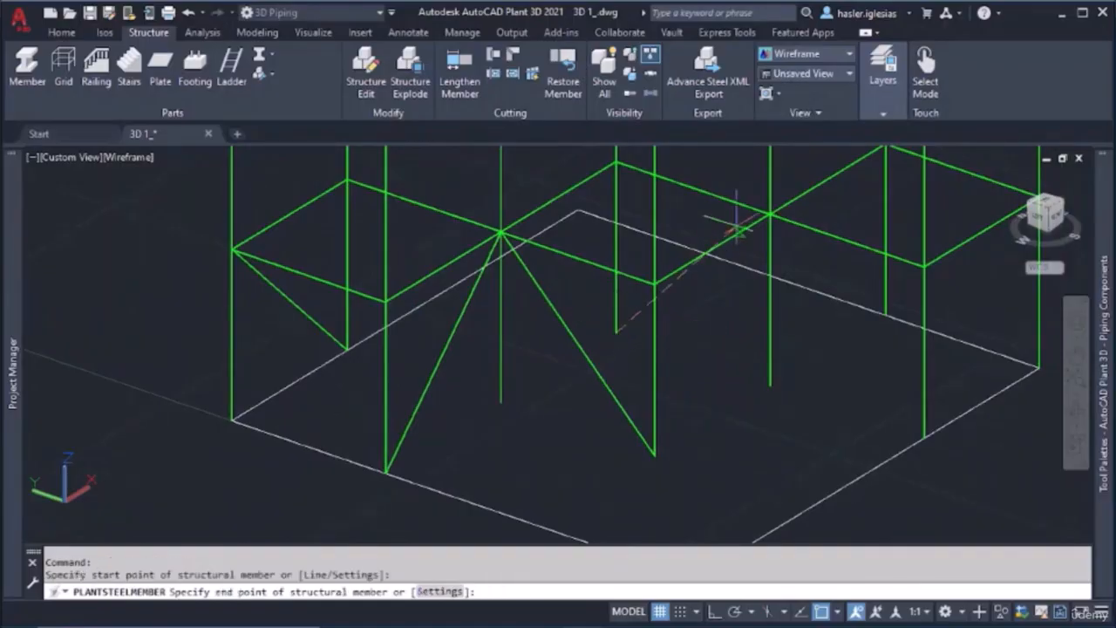
left_click(766, 217)
key("Escape")
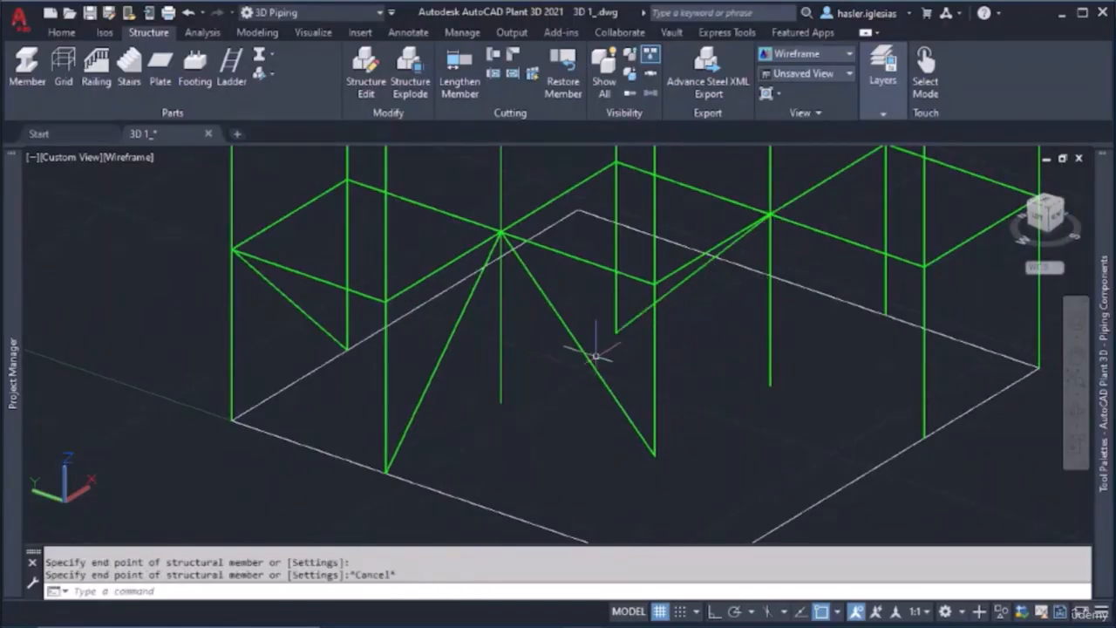
Model a diagonal brace from the first-level joint shared by the middle and third bays to the third bay's rear outer column base
left_click(29, 75)
middle_click_drag(655, 247, 860, 286, "shift")
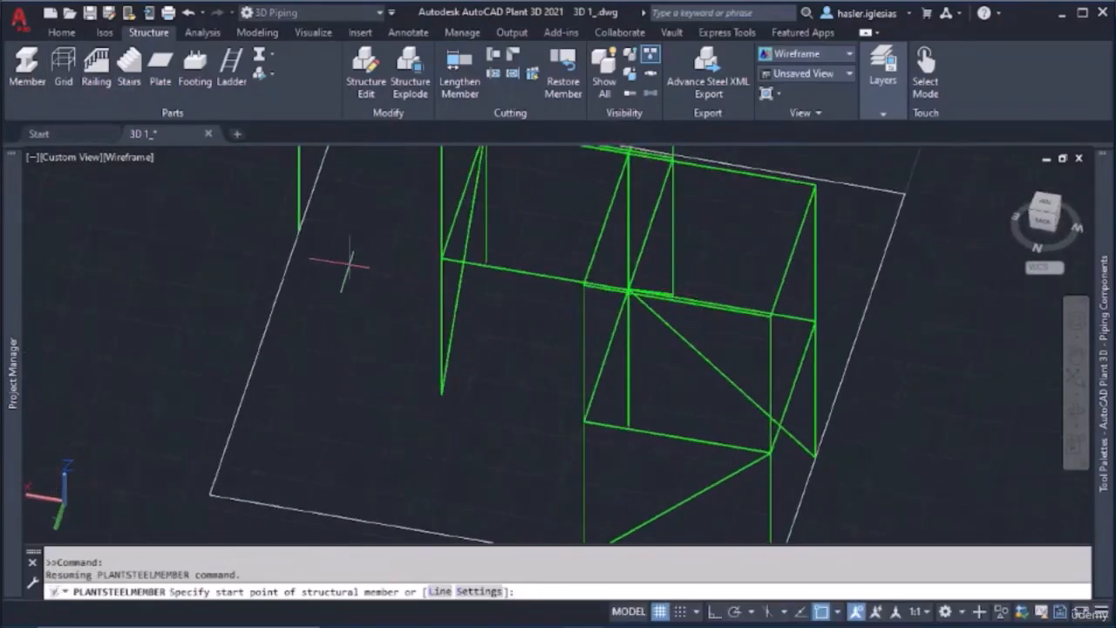
middle_click_drag(349, 262, 393, 241, "shift")
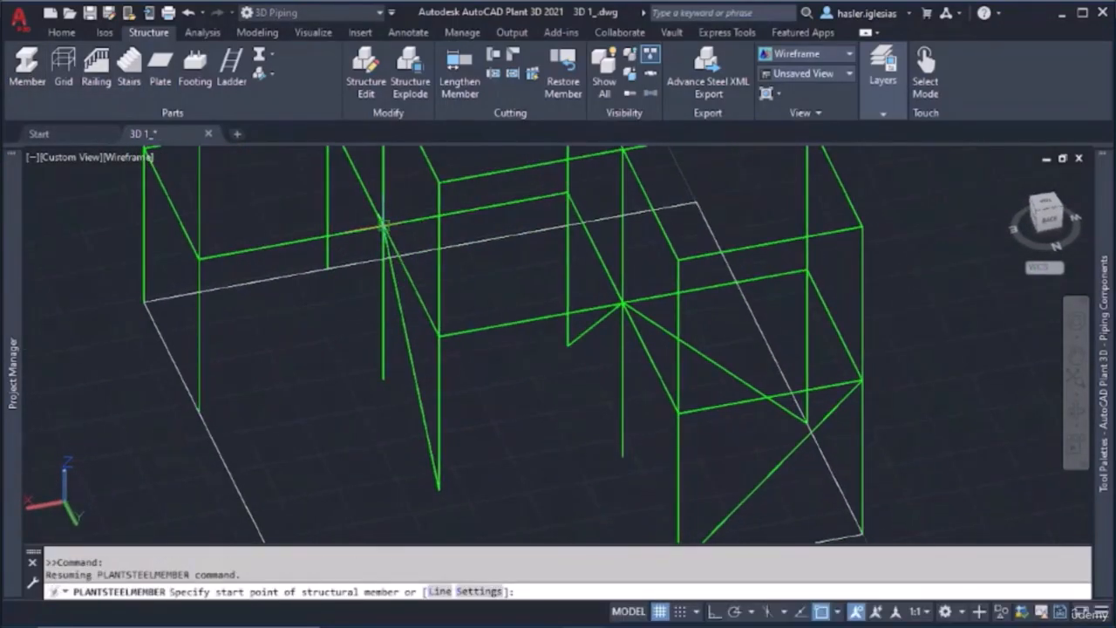
left_click(382, 225)
left_click(200, 410)
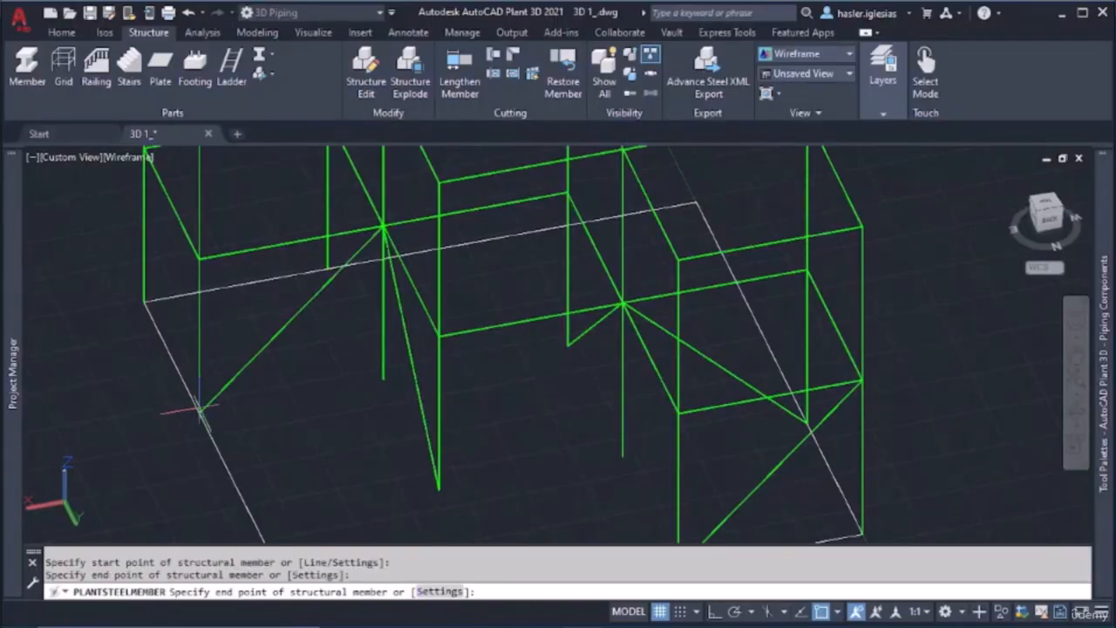
key("Escape")
Model a diagonal brace on the third bay's front side, from the inner column base to the first-level outer corner joint
left_click(27, 70)
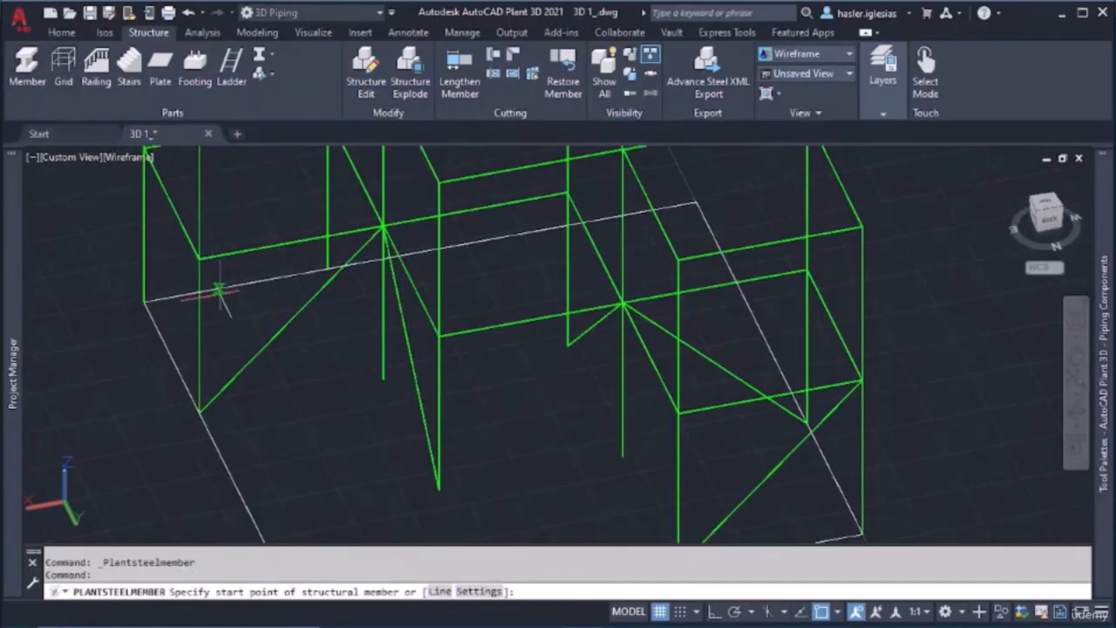
middle_click_drag(220, 292, 519, 241, "shift")
left_click(756, 489)
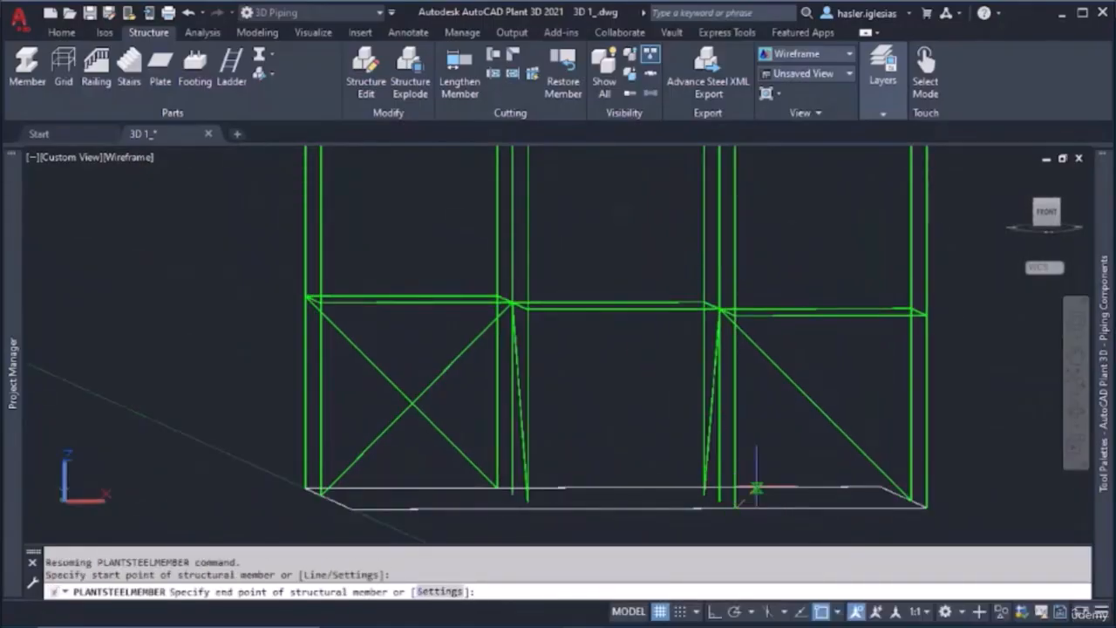
left_click(928, 314)
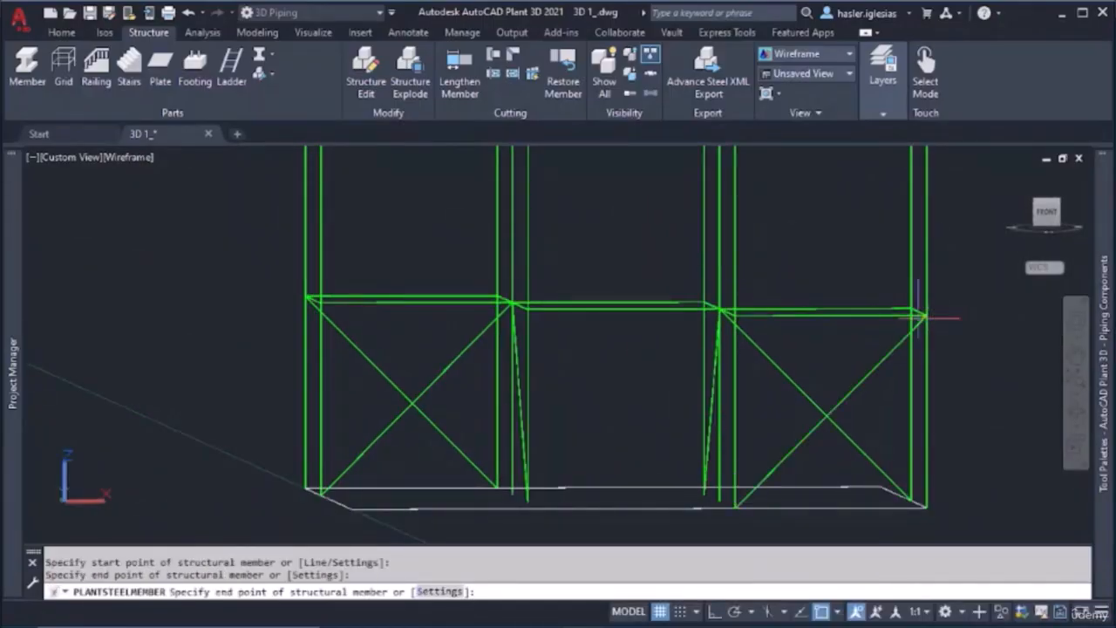
key("Escape")
Model an upper-level diagonal brace on the end bay's outer side, from the top front corner to the first-level outer corner joint
middle_click_drag(613, 345, 719, 405, "shift")
left_click(27, 68)
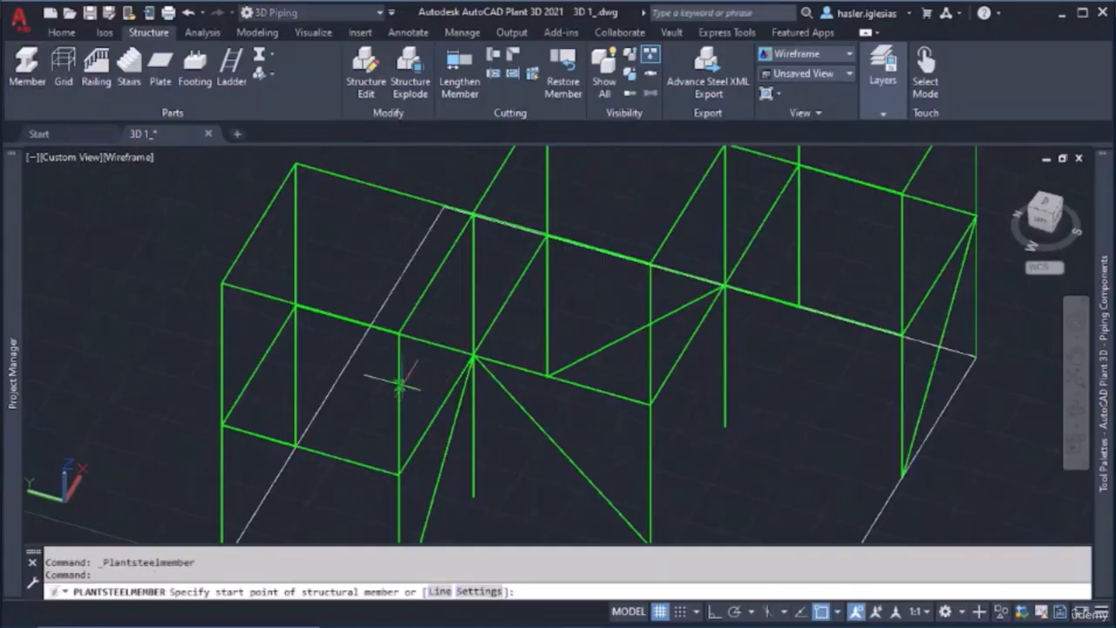
middle_click_drag(398, 384, 418, 341, "shift")
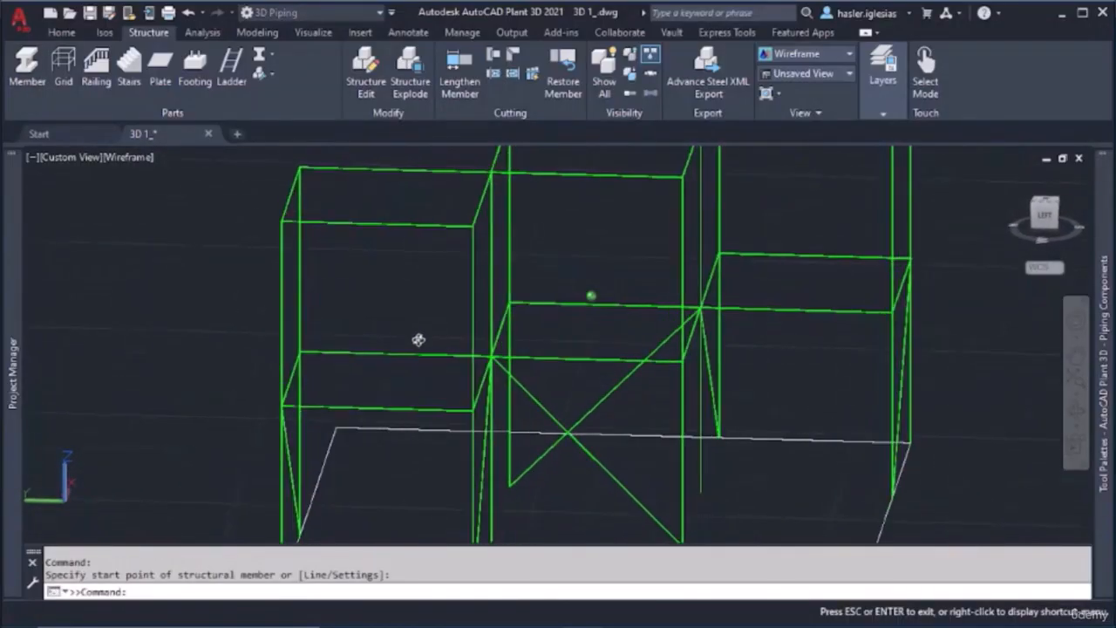
left_click(473, 226)
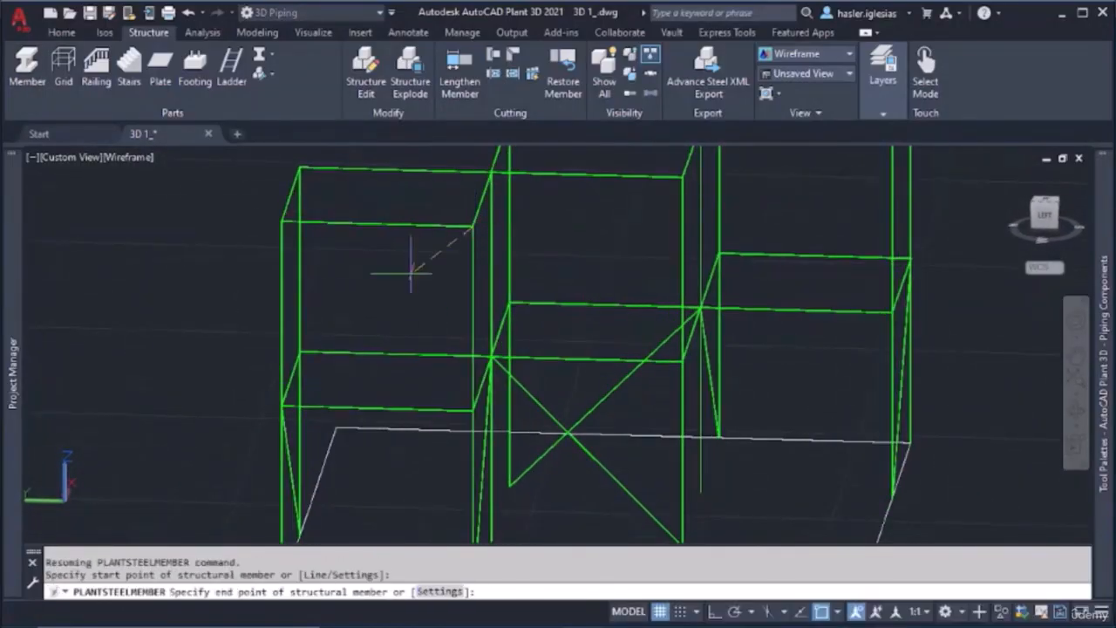
left_click(280, 406)
middle_click_drag(296, 352, 460, 335, "shift")
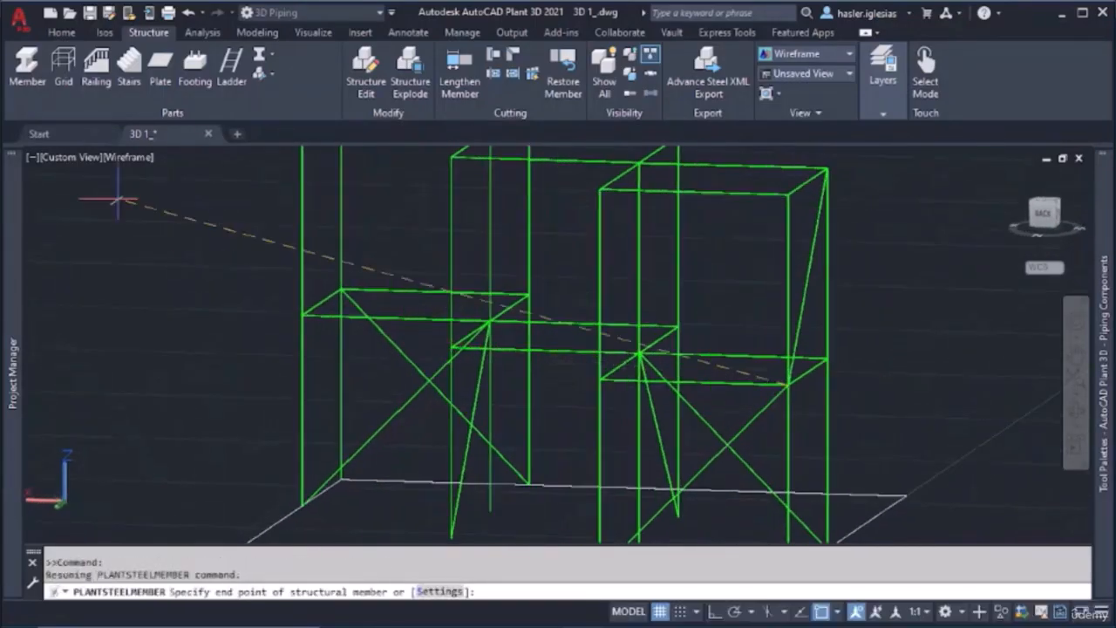
key("Escape")
Model an upper-level diagonal brace from the first-level joint shared with the middle bay to the end bay's top rear corner
middle_click_drag(681, 352, 784, 355, "shift")
middle_click_drag(800, 286, 792, 314)
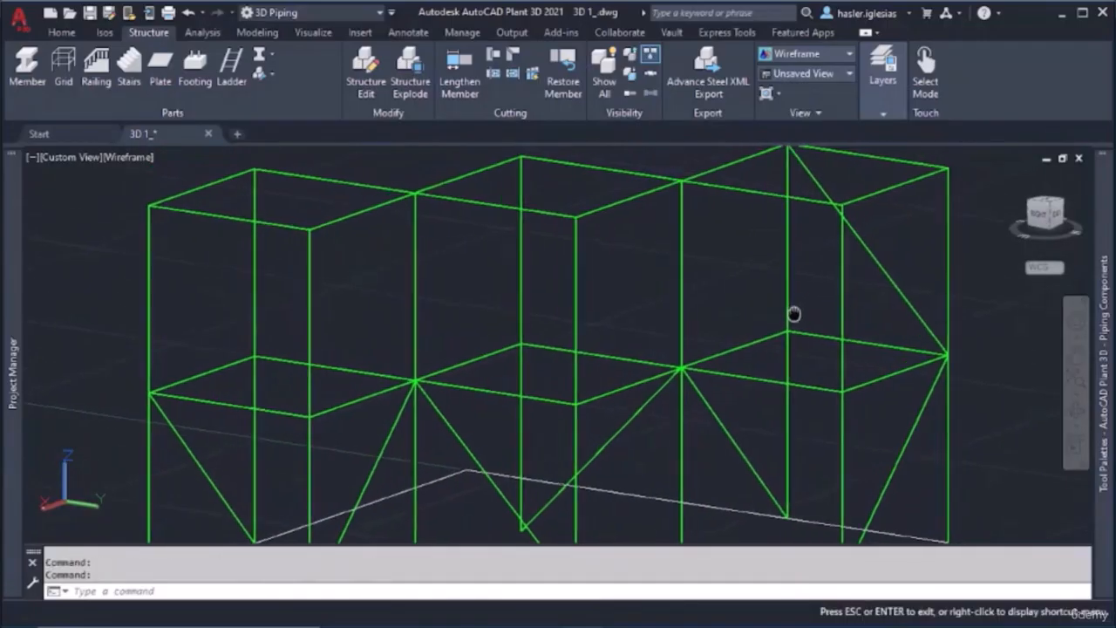
key("Return")
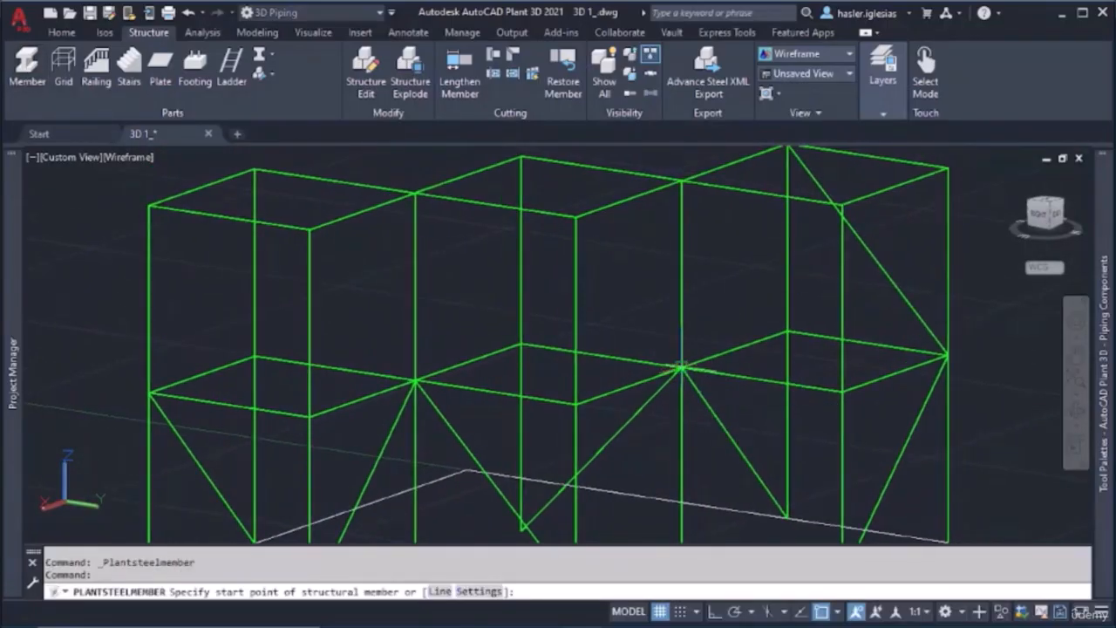
left_click(681, 368)
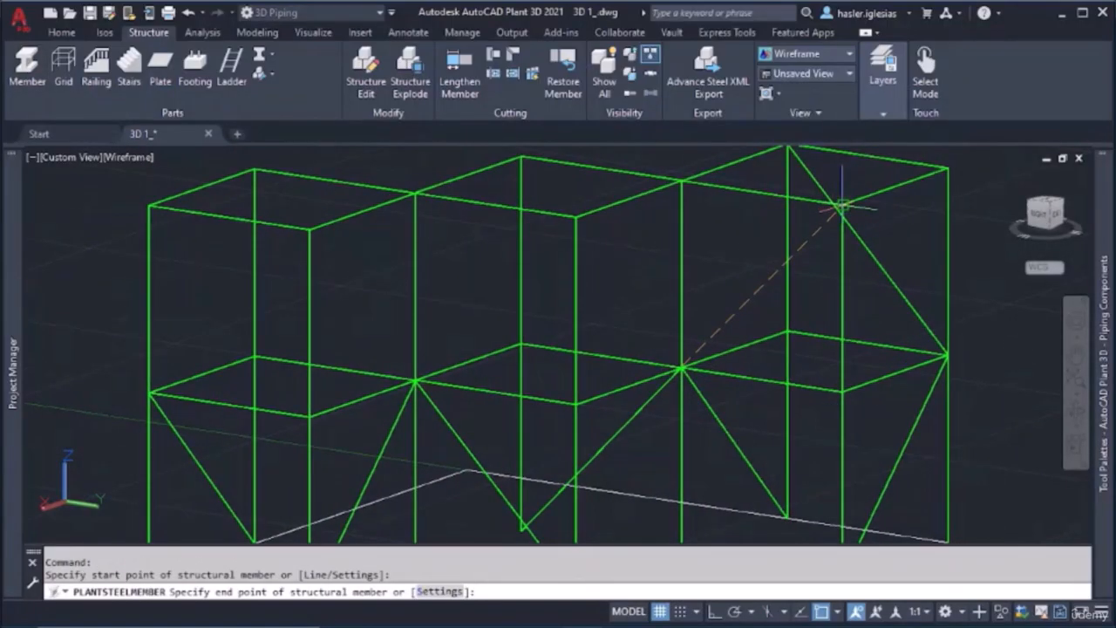
left_click(840, 207)
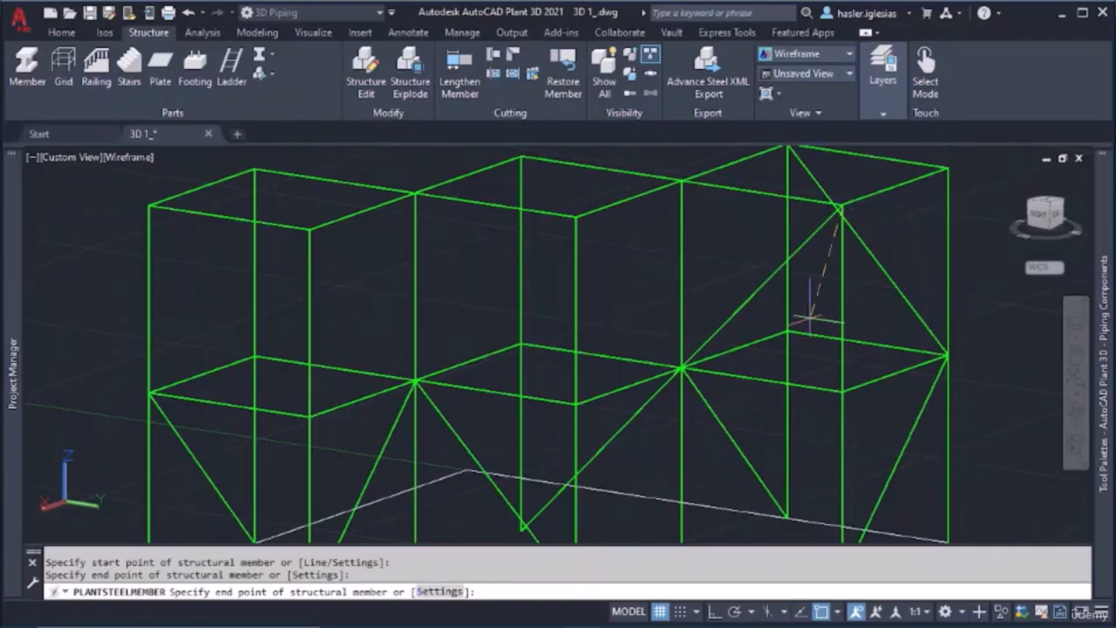
key("Escape")
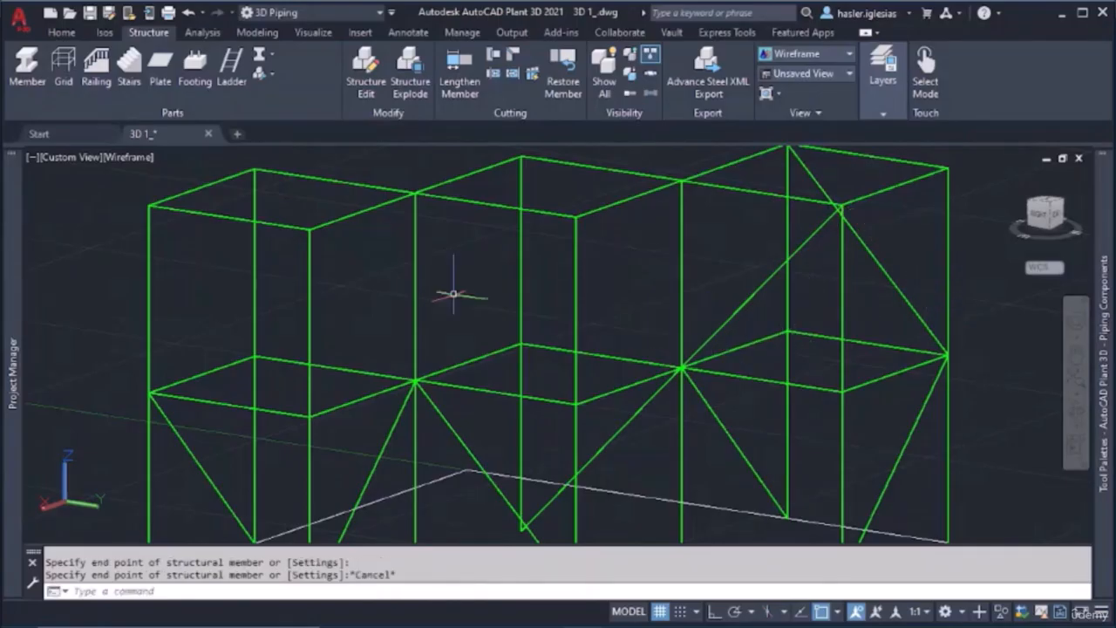
Model an upper-level diagonal brace from the first-level joint shared with the end bay to the middle bay's top rear corner
left_click(27, 68)
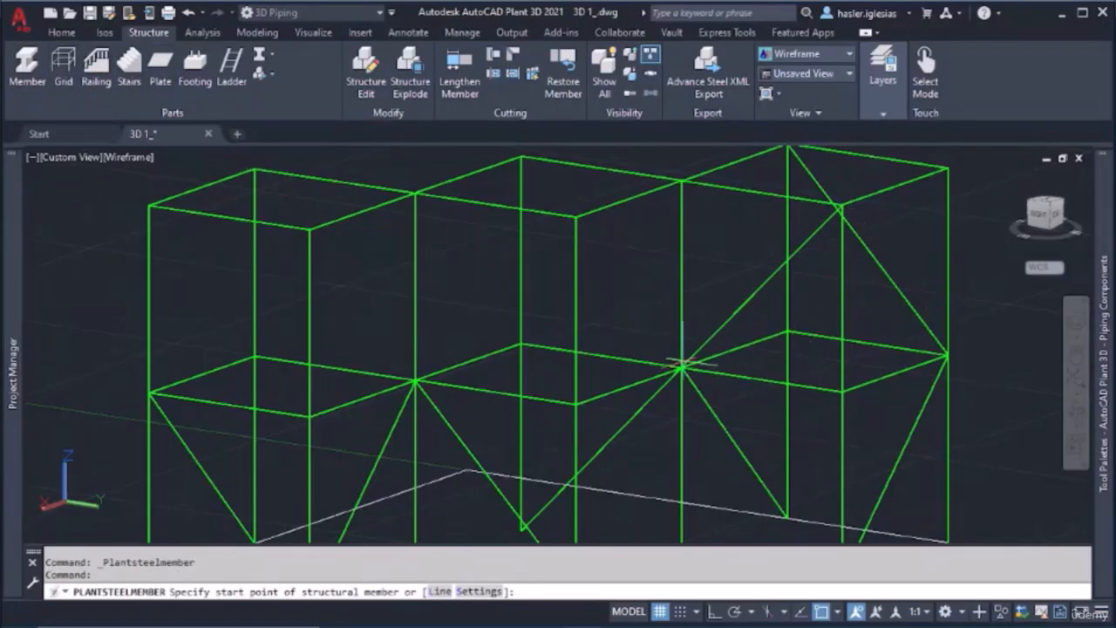
middle_click_drag(685, 369, 588, 287, "shift")
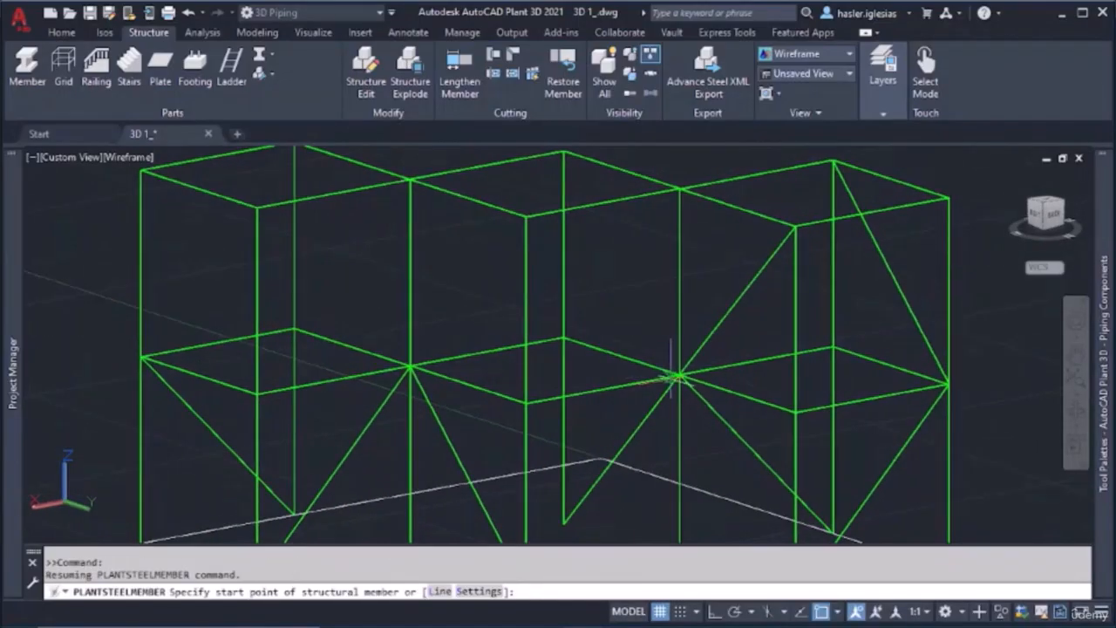
left_click(679, 375)
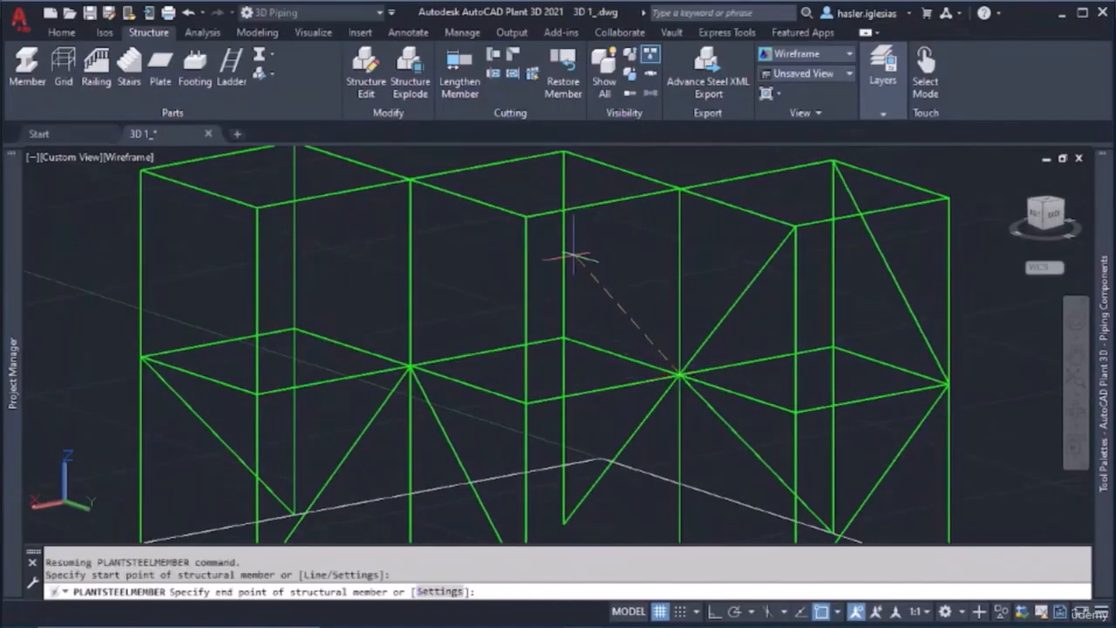
left_click(526, 216)
key("Escape")
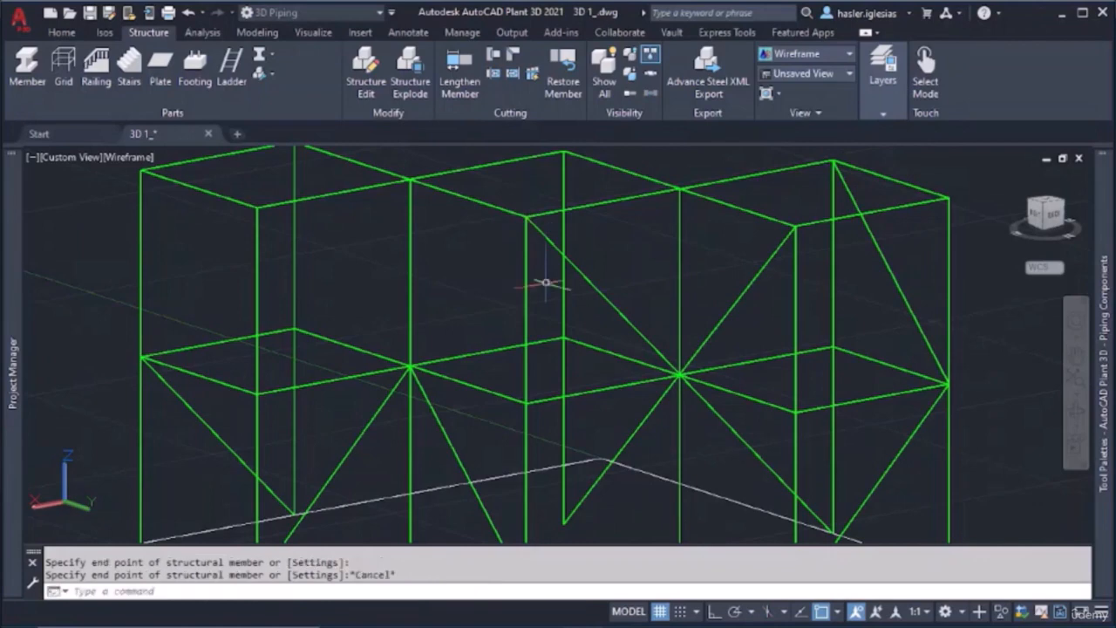
Model an upper-level diagonal brace from the middle bay's top front corner to the first-level joint shared with the third bay
middle_click_drag(474, 329, 567, 284, "shift")
left_click(27, 70)
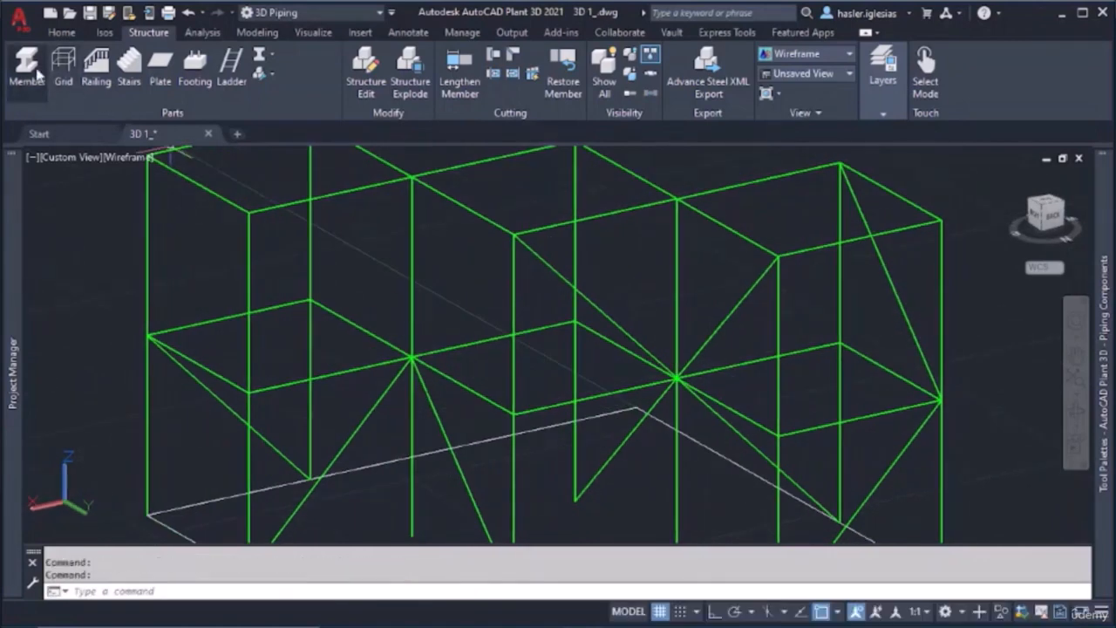
middle_click_drag(511, 199, 527, 239, "shift")
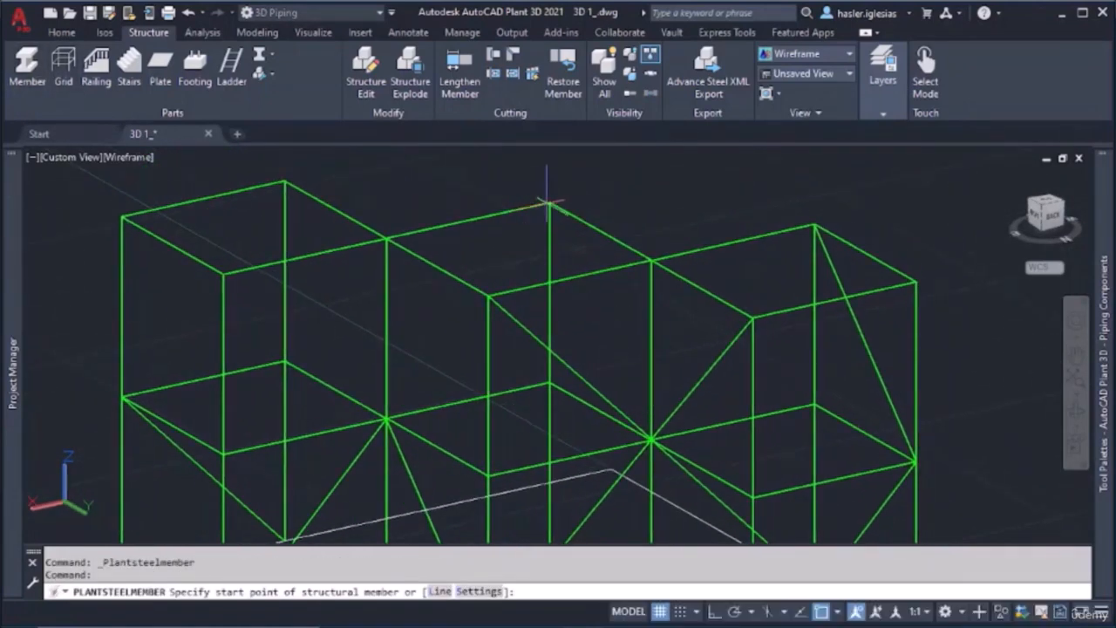
left_click(549, 202)
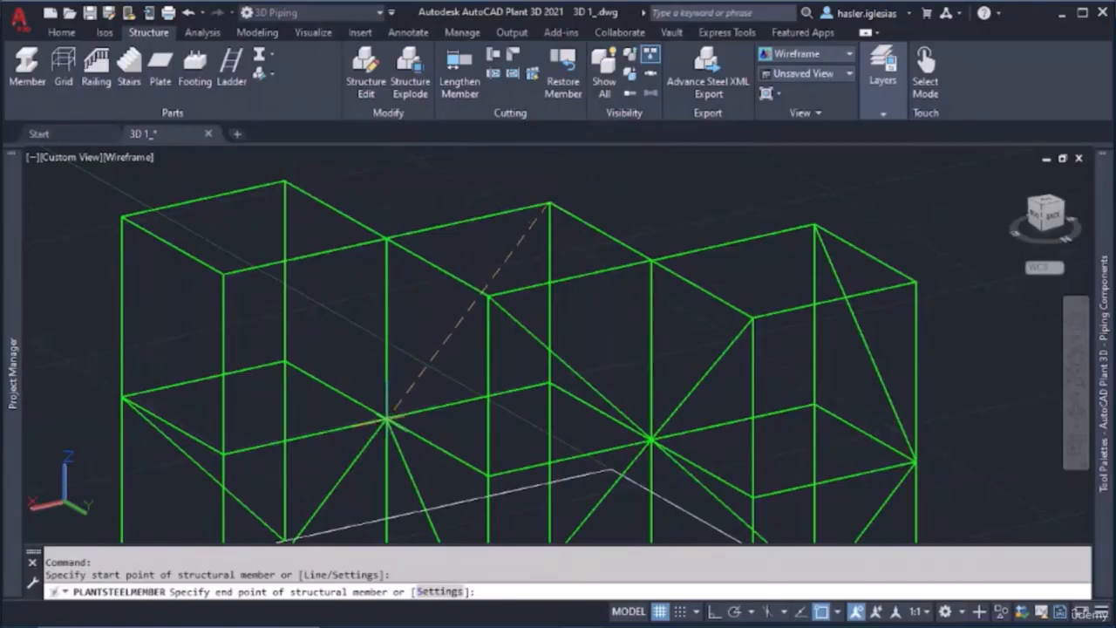
left_click(386, 419)
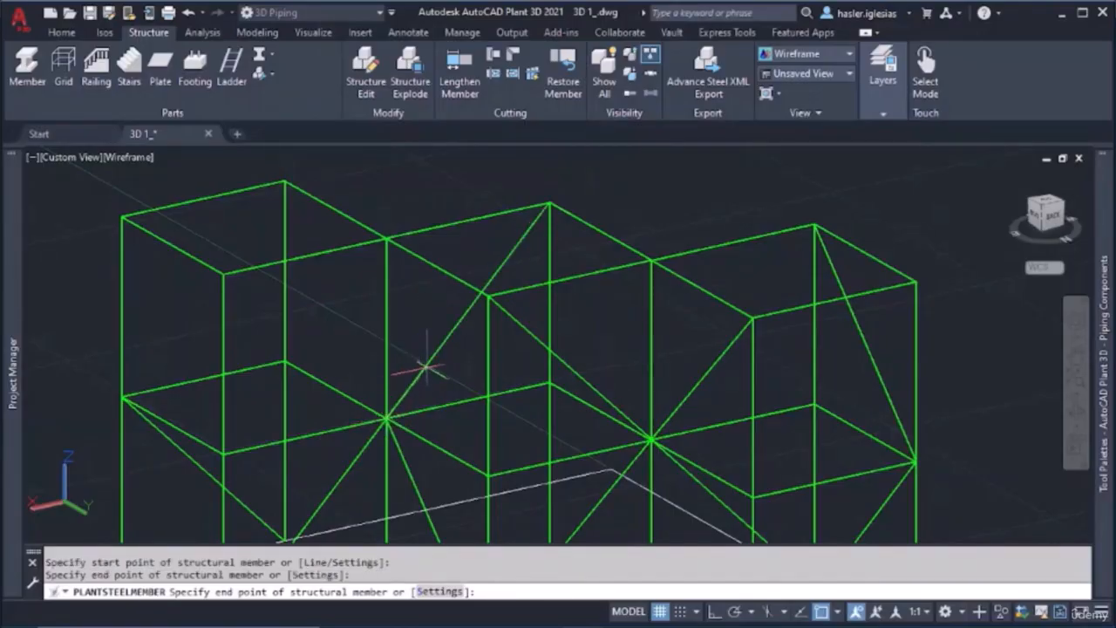
key("Escape")
Model an upper-level diagonal brace from the first-level joint shared with the middle bay to the third bay's top front corner
middle_click_drag(419, 407, 760, 382, "shift")
key("Escape")
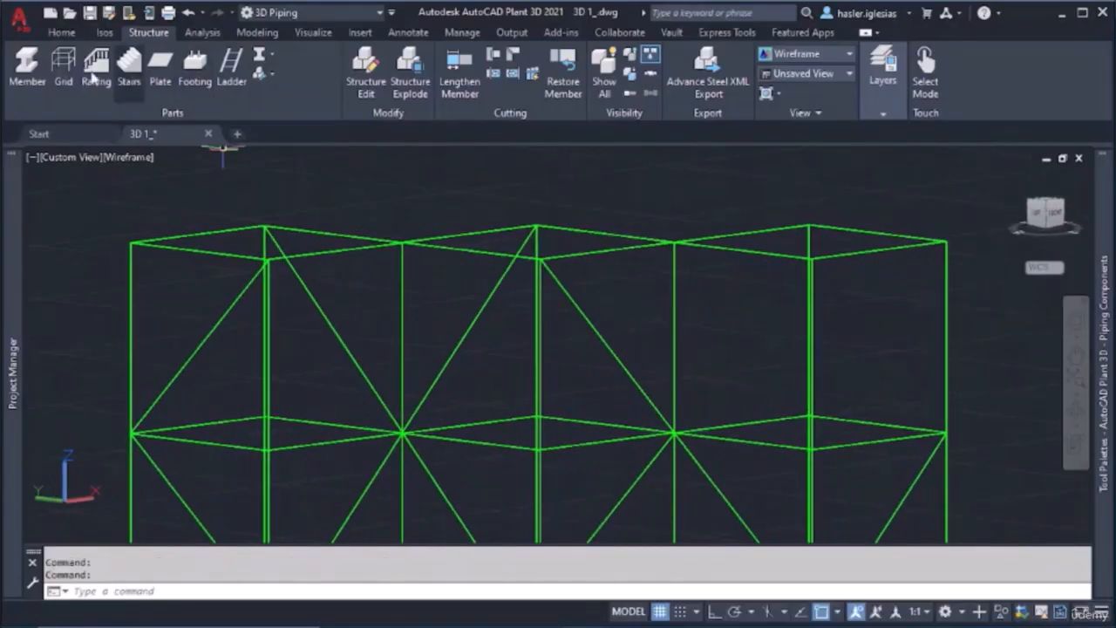
left_click(27, 70)
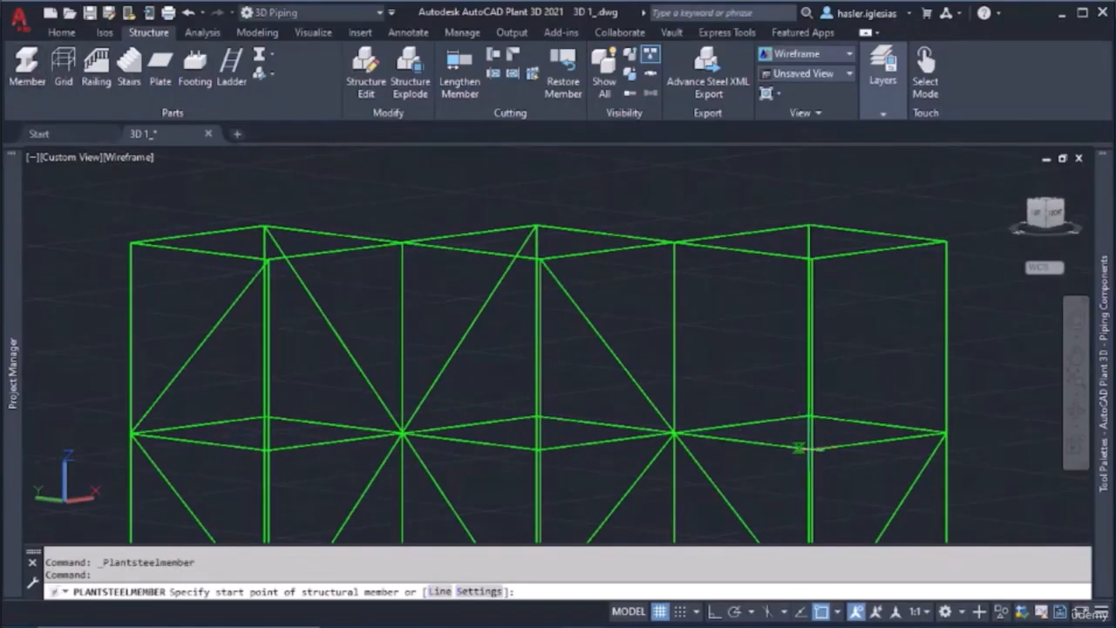
left_click(674, 433)
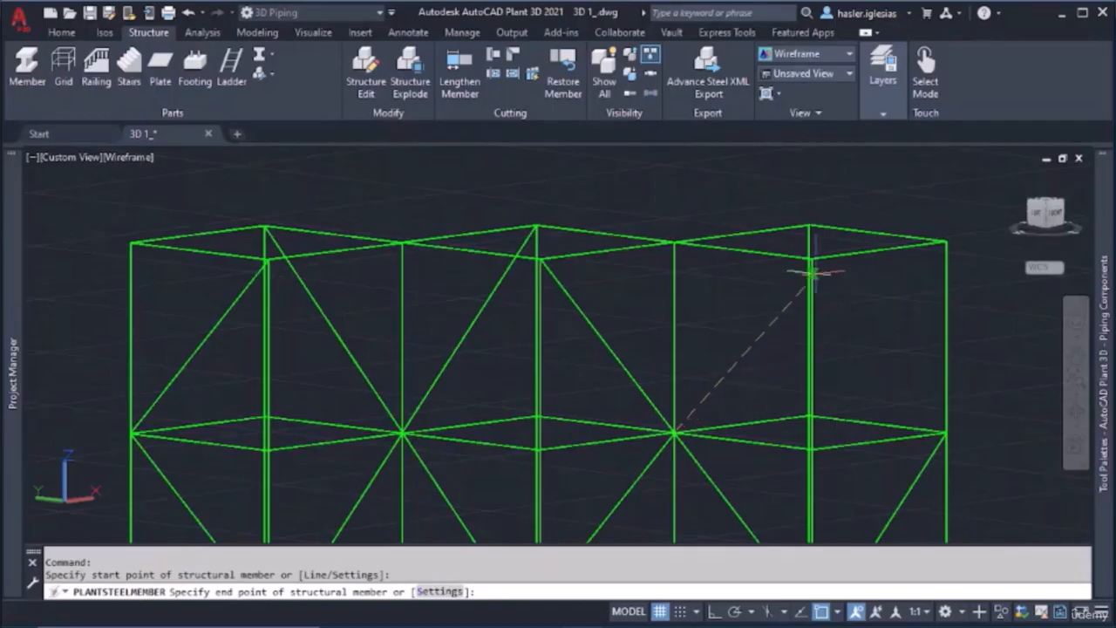
middle_click_drag(811, 255, 792, 264, "shift")
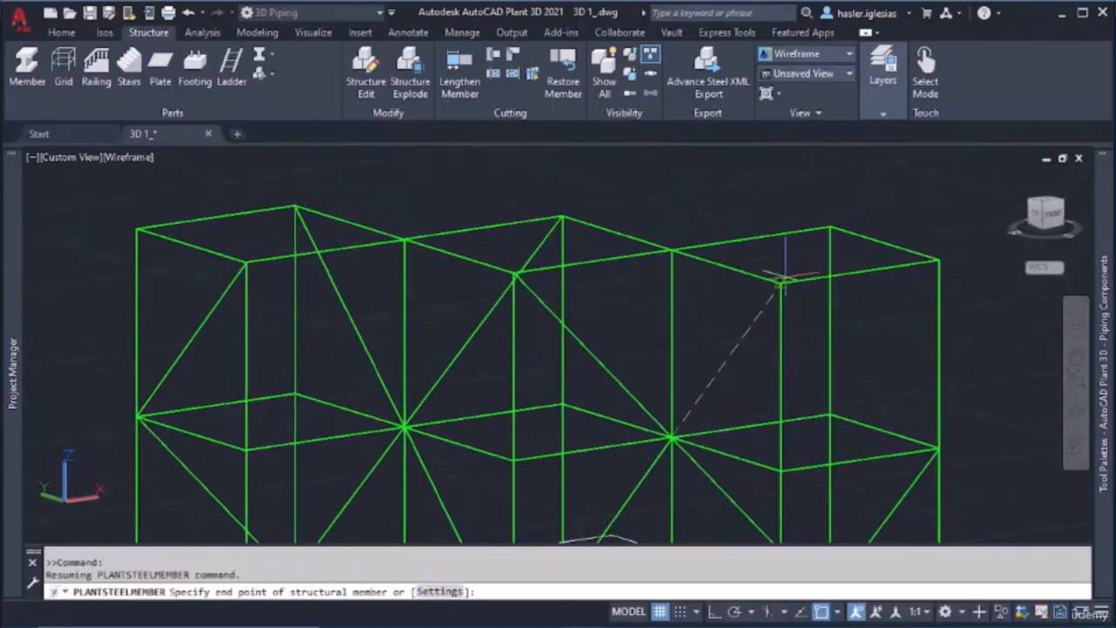
left_click(780, 284)
key("Escape")
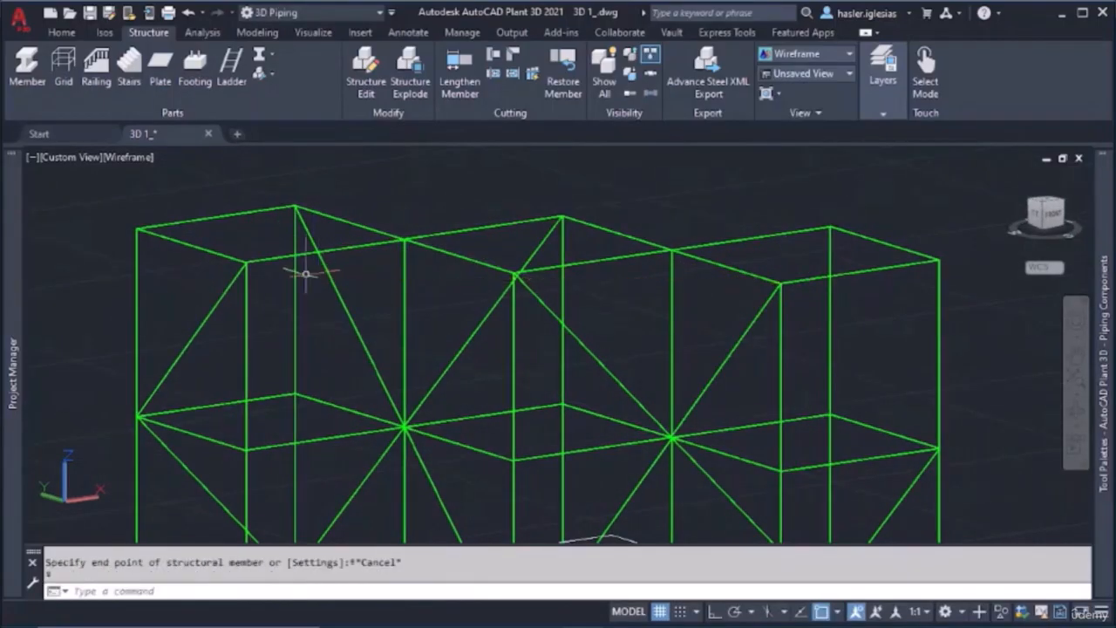
Model an upper-level diagonal brace on the third bay's opposite side, from the top rear corner to the first-level outer corner joint
left_click(27, 68)
middle_click_drag(750, 366, 474, 369, "shift")
middle_click_drag(411, 300, 383, 333, "shift")
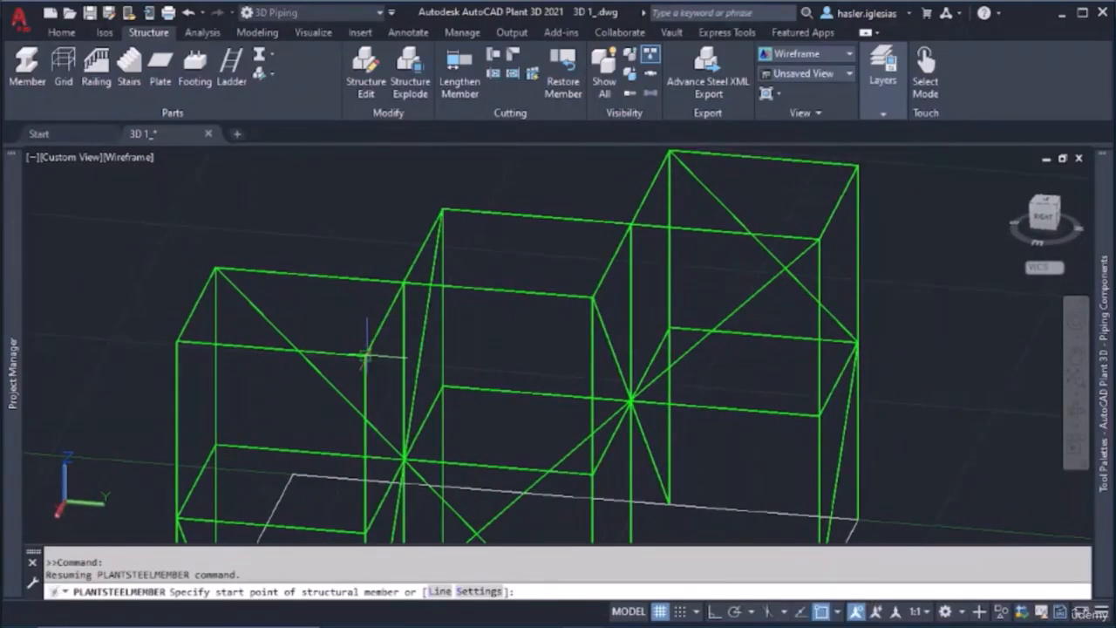
left_click(366, 353)
left_click(177, 518)
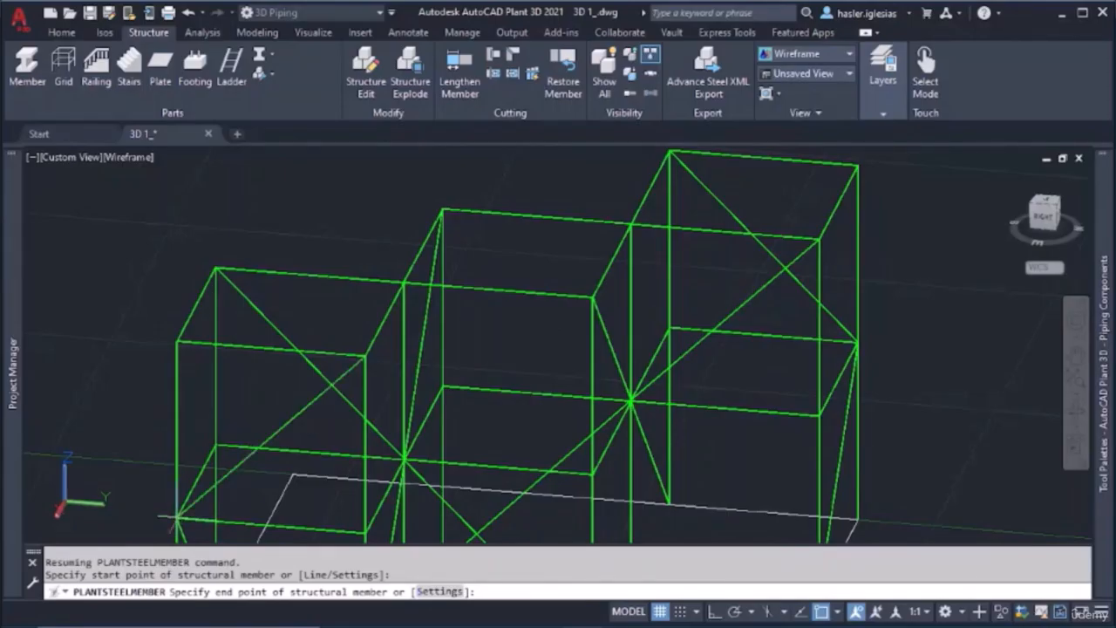
key("Escape")
Show the end bay's top front column-and-beam joint close up in the Shaded with edges visual style
scroll(642, 419, "down", 4)
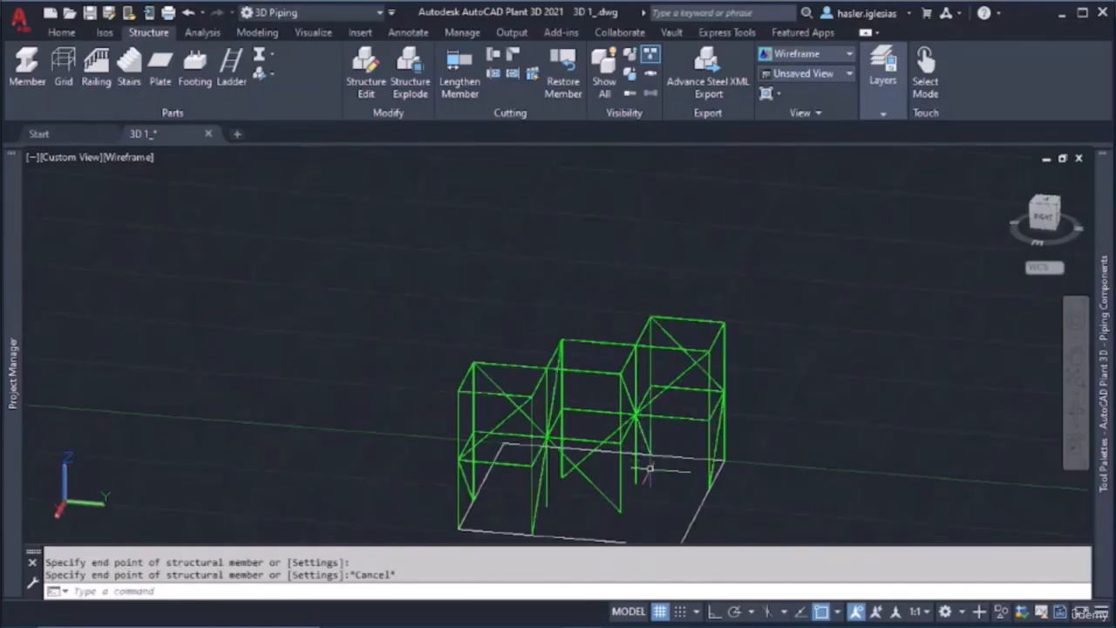
middle_click_drag(643, 481, 850, 479, "shift")
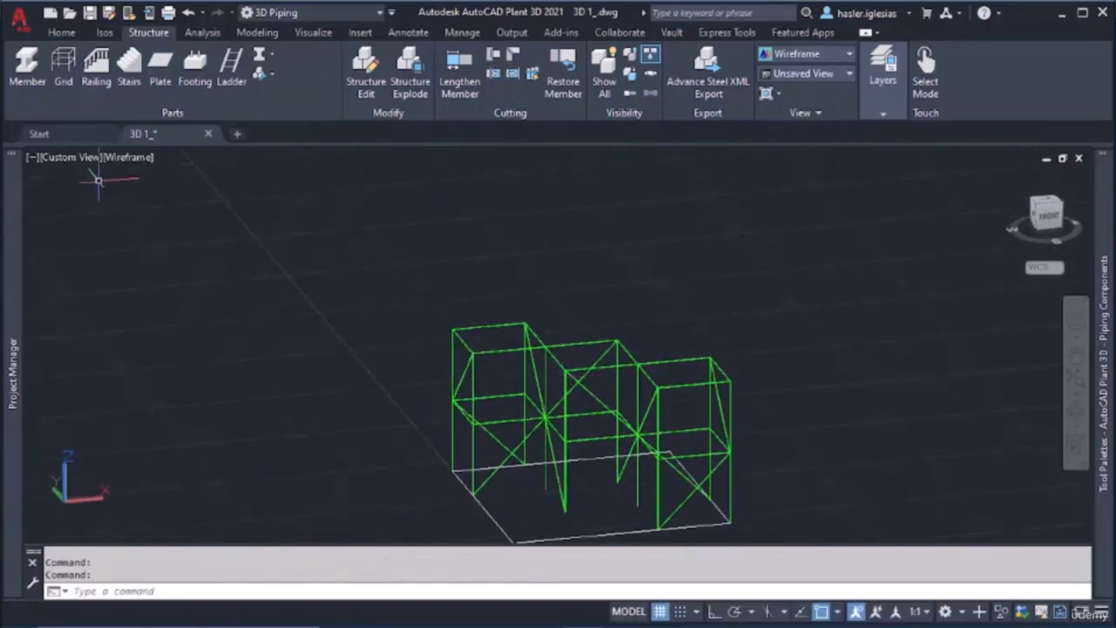
scroll(489, 358, "up", 6)
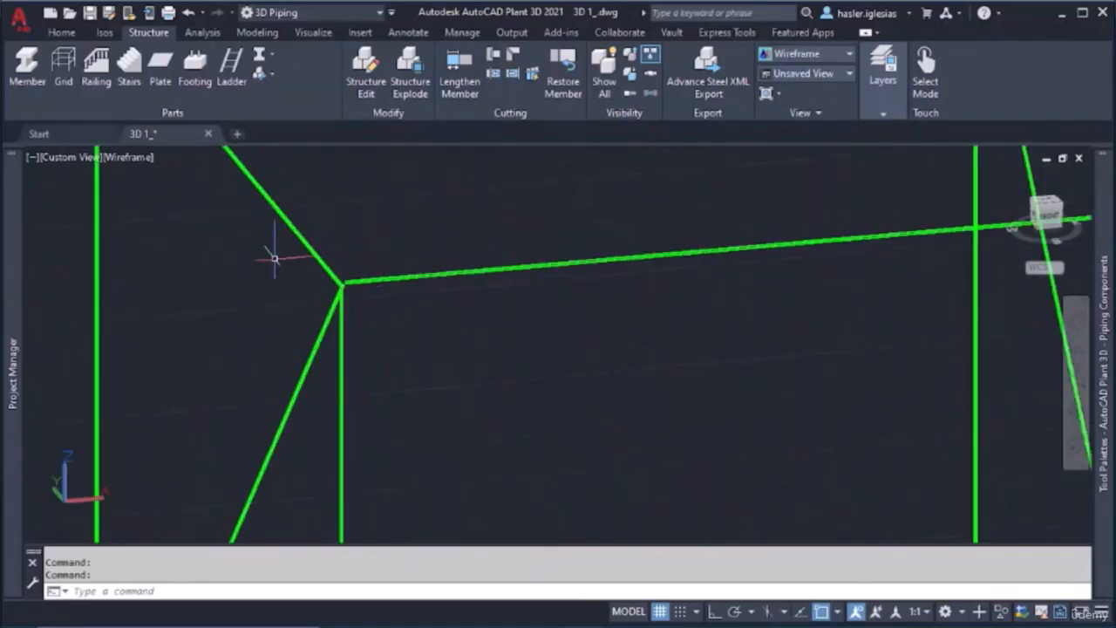
scroll(331, 279, "up", 5)
middle_click_drag(332, 279, 244, 369, "shift")
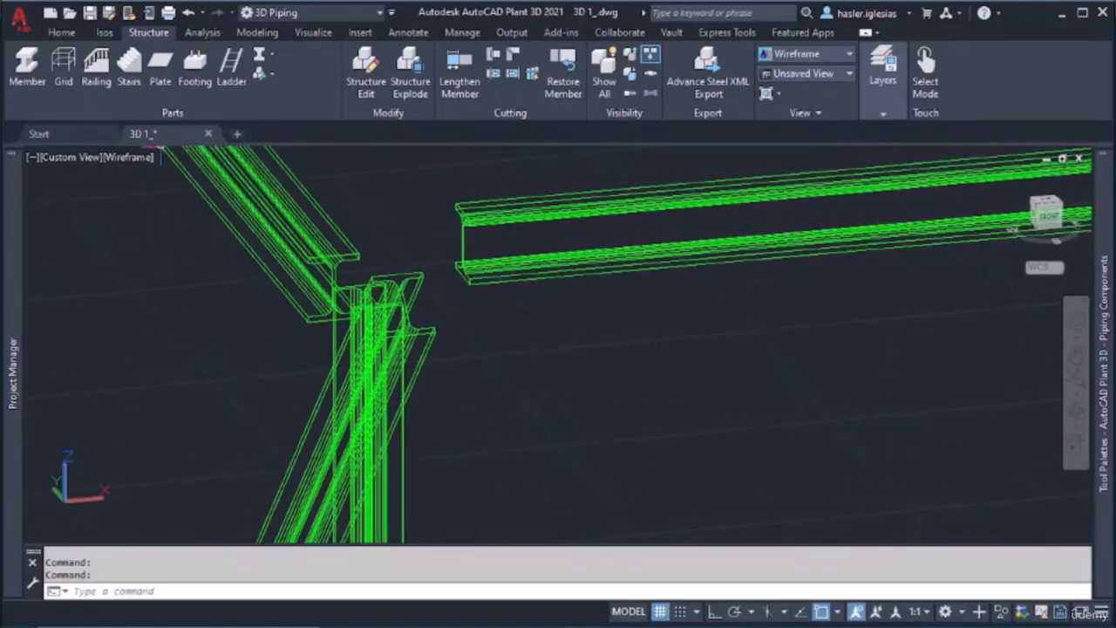
left_click(128, 157)
left_click(238, 290)
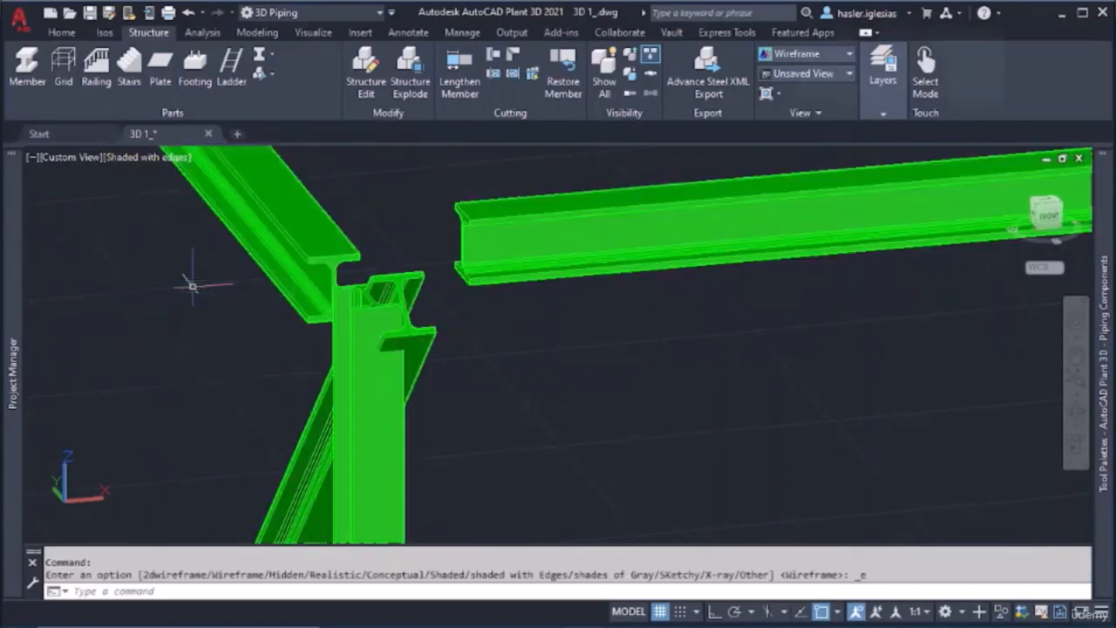
Check the corner column's current length with the Lengthen Member command at the top front joint
scroll(432, 257, "up", 3)
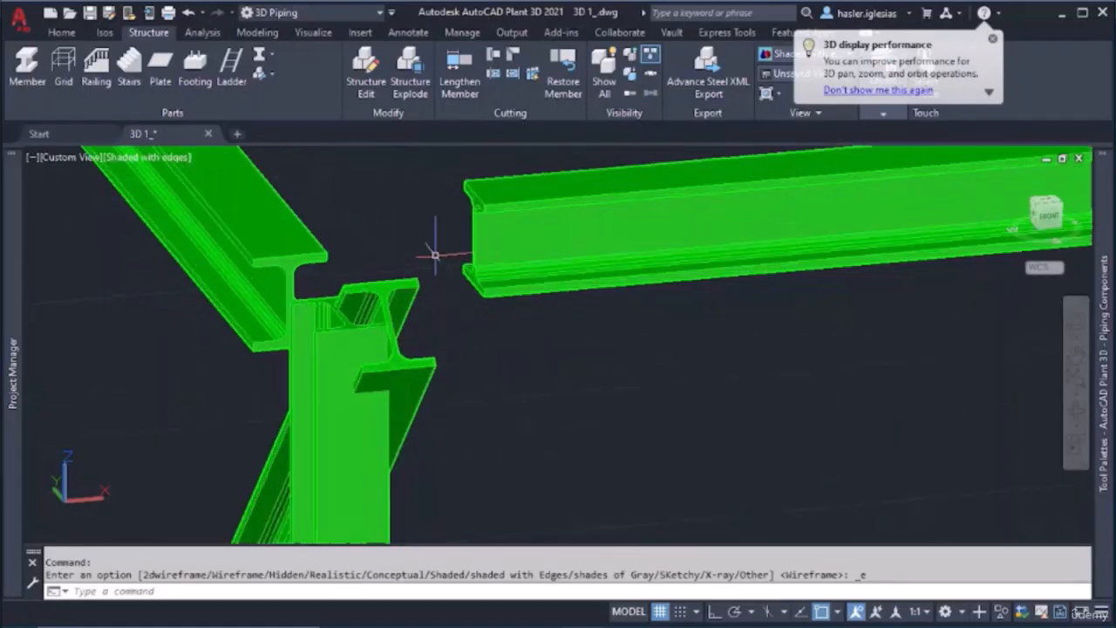
scroll(425, 271, "down", 6)
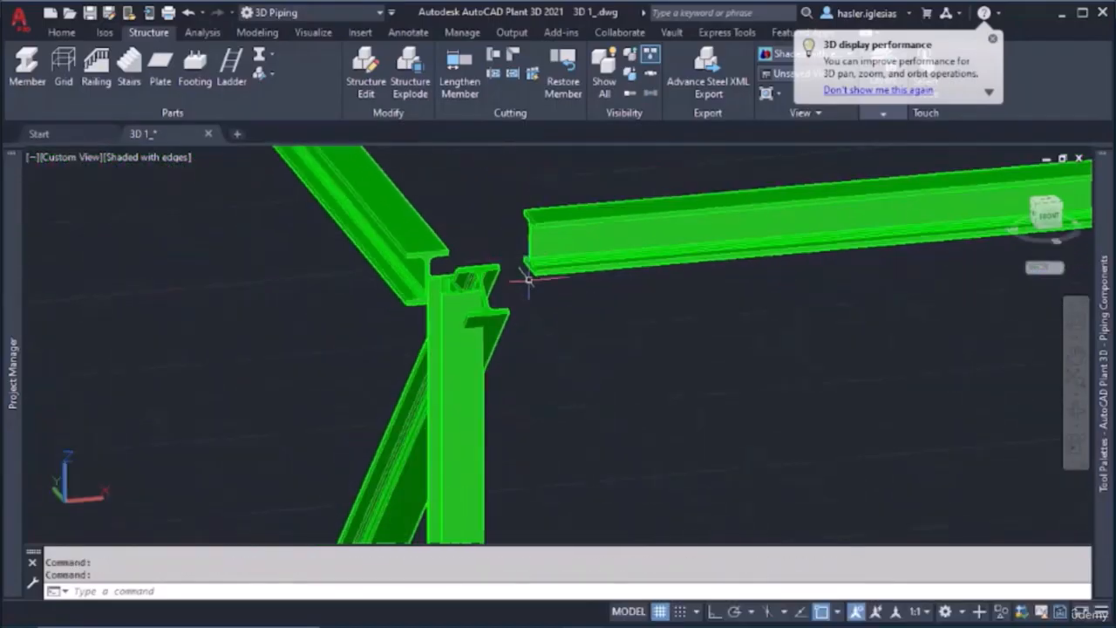
scroll(511, 288, "down", 1)
scroll(511, 293, "up", 5)
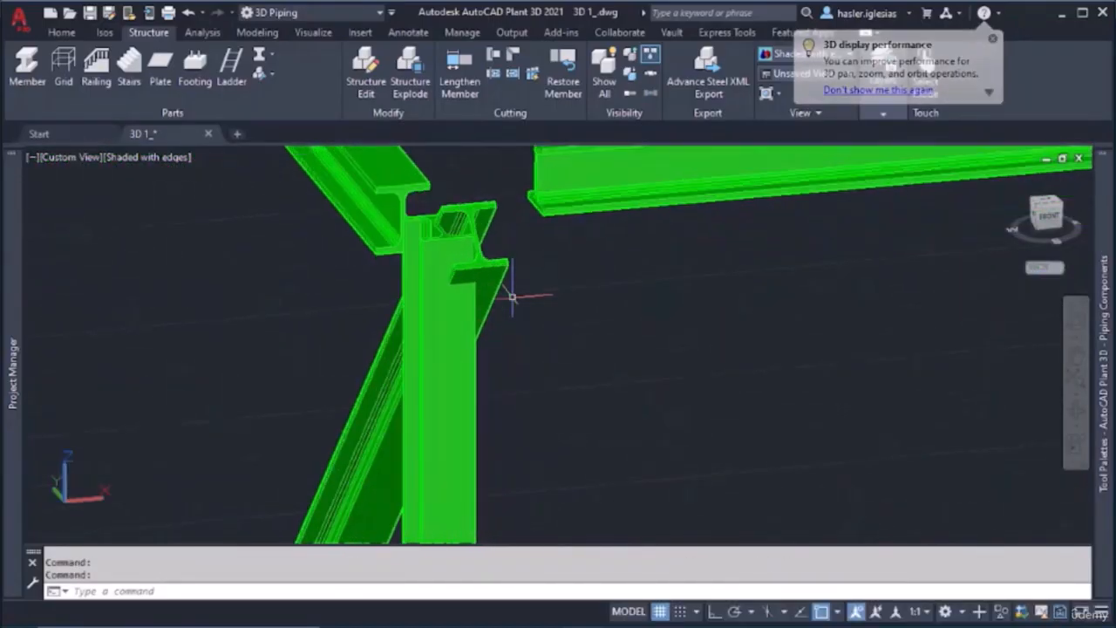
middle_click_drag(487, 229, 608, 262)
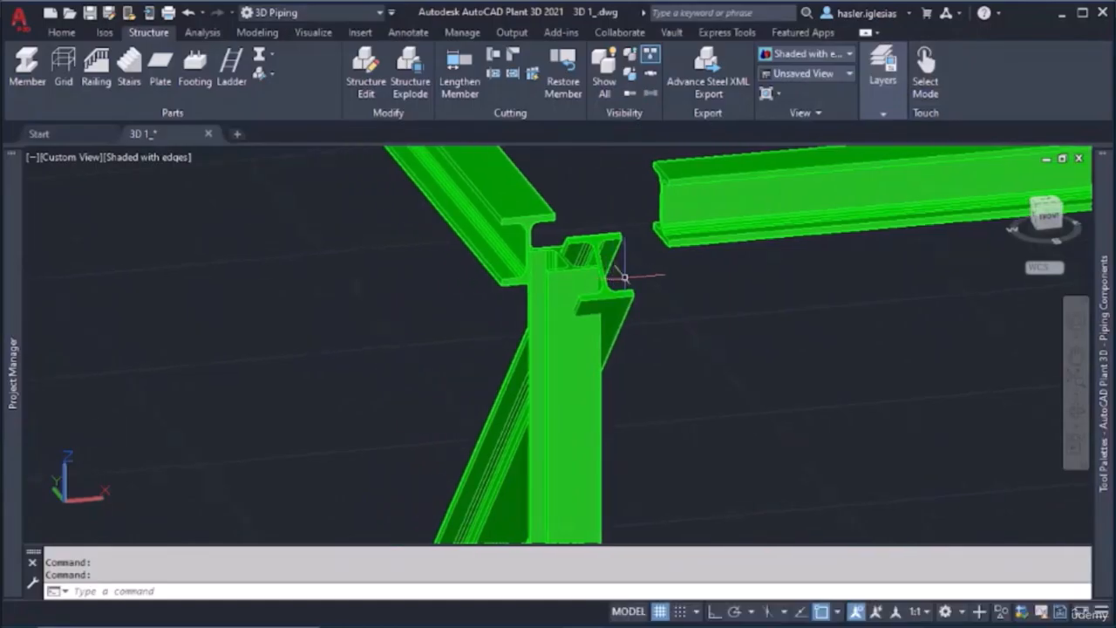
middle_click(625, 277, "shift")
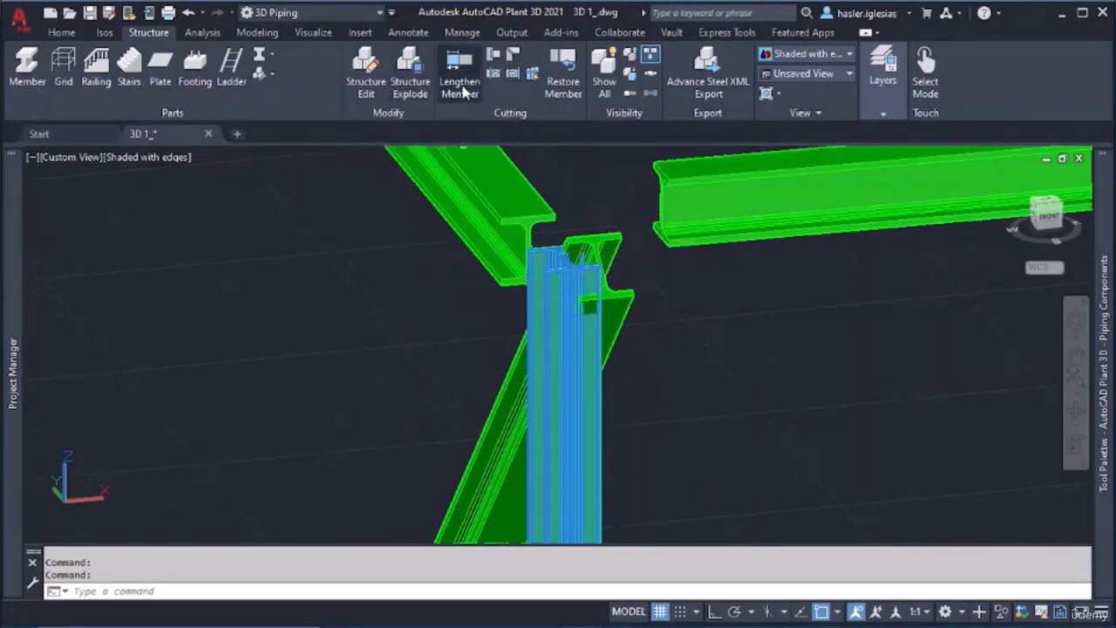
left_click(459, 87)
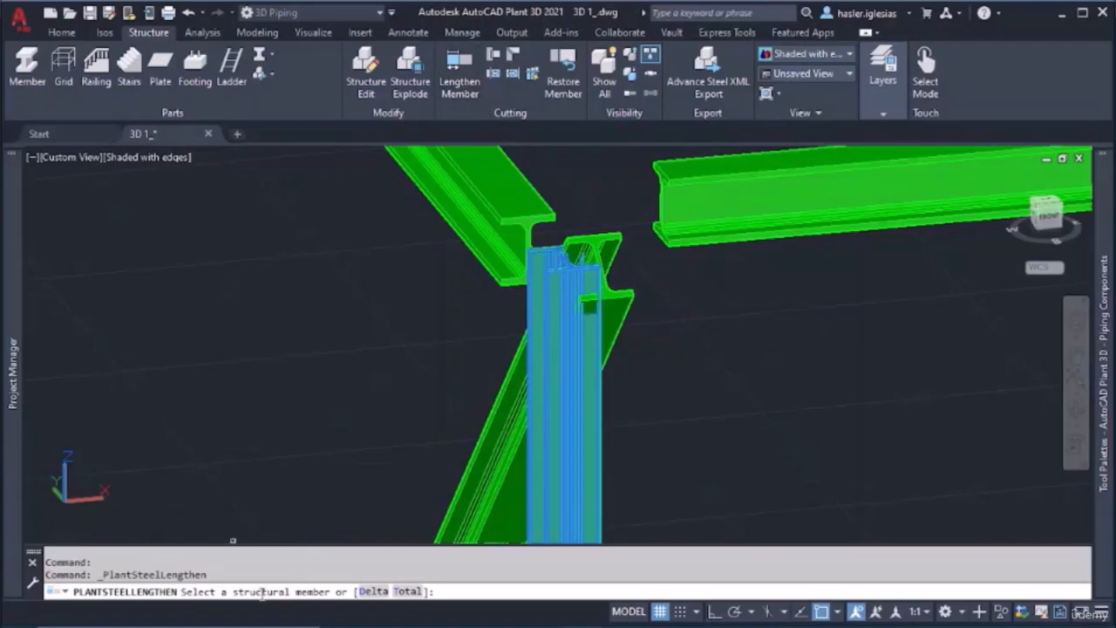
left_click(549, 277)
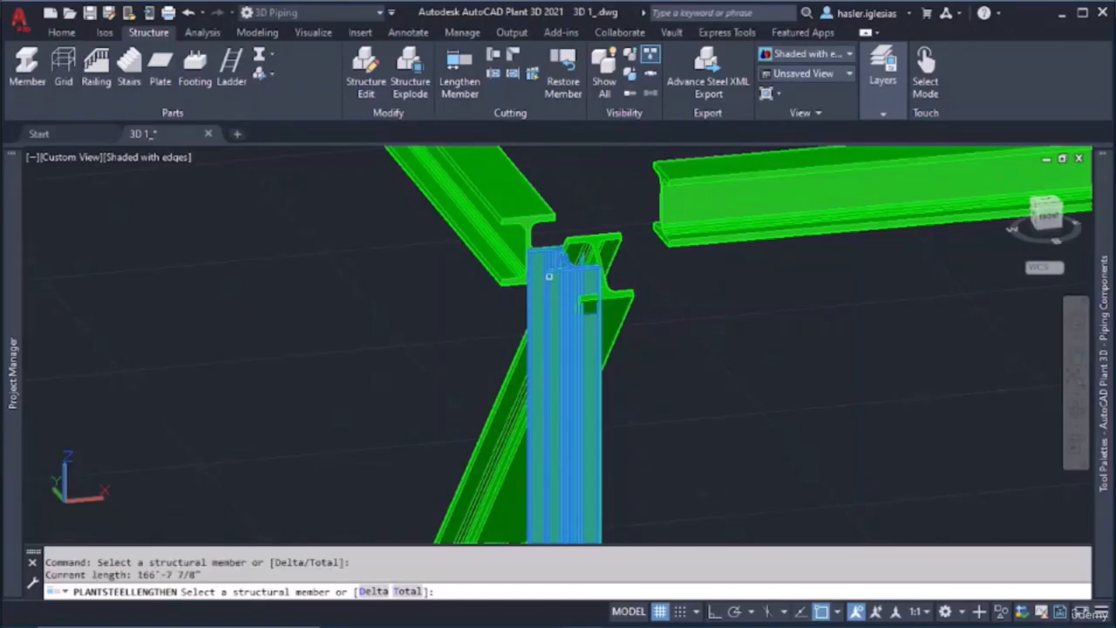
key("Return")
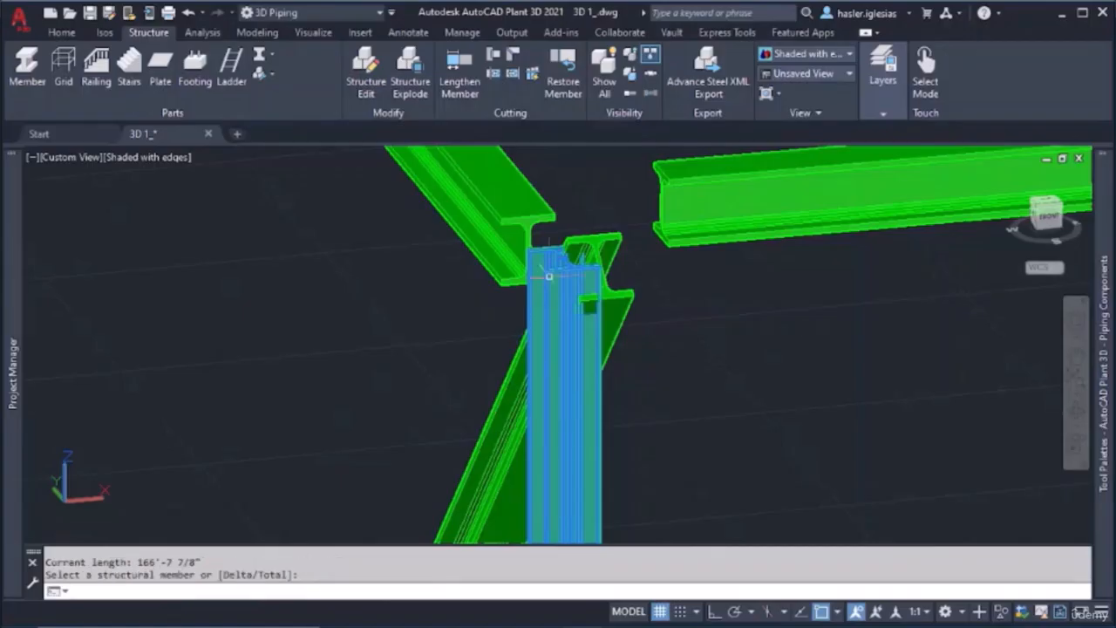
Try to stretch the corner column's top end upward at the joint
left_click(565, 258)
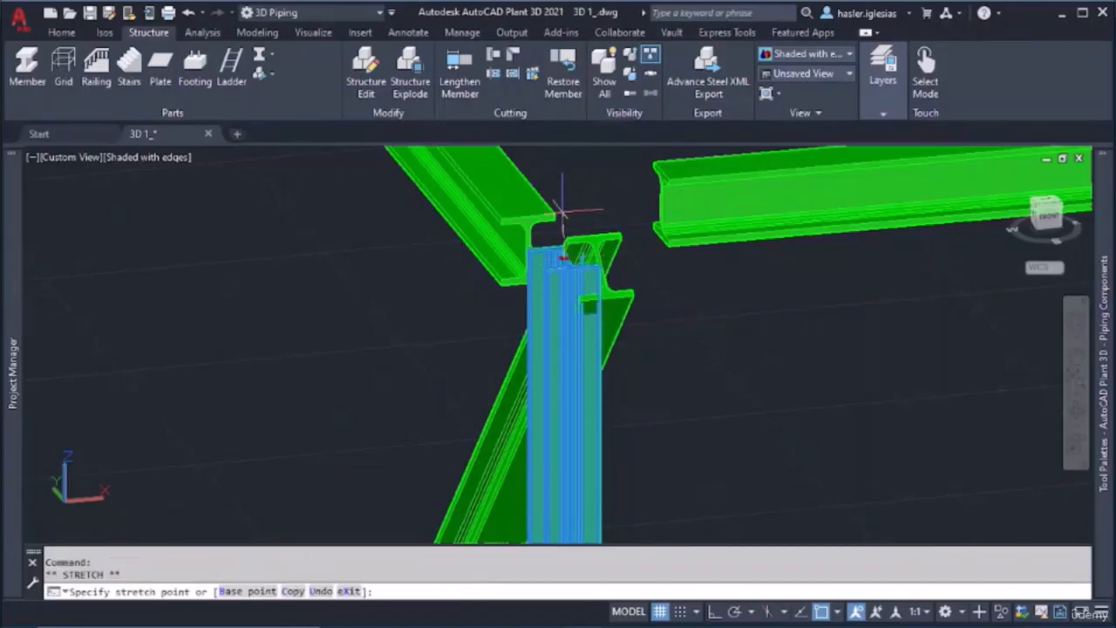
left_click(565, 180)
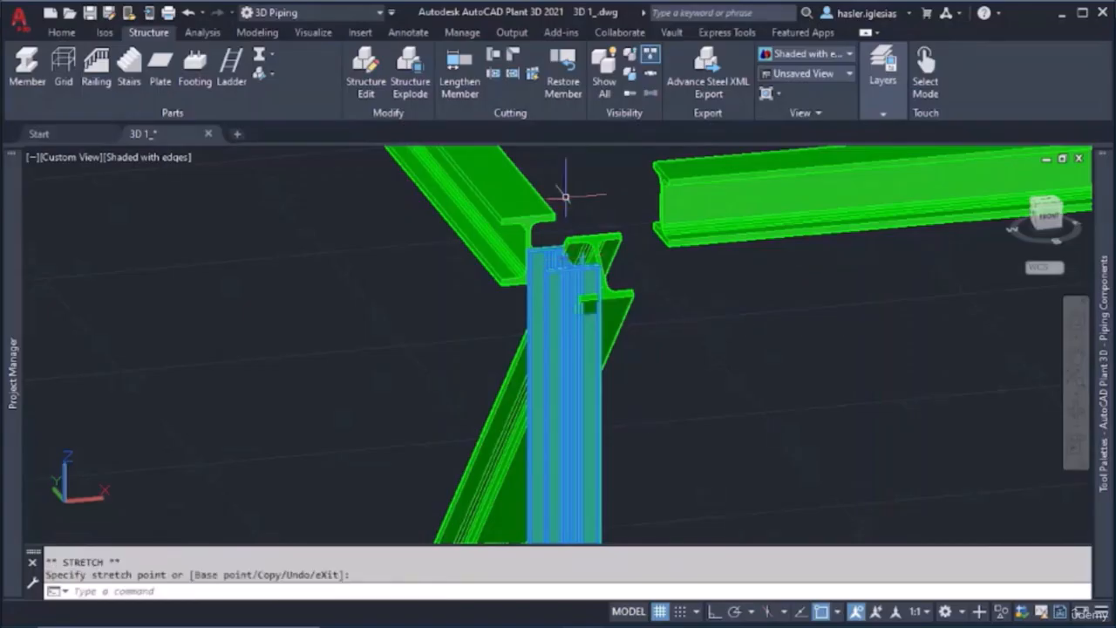
key("Escape")
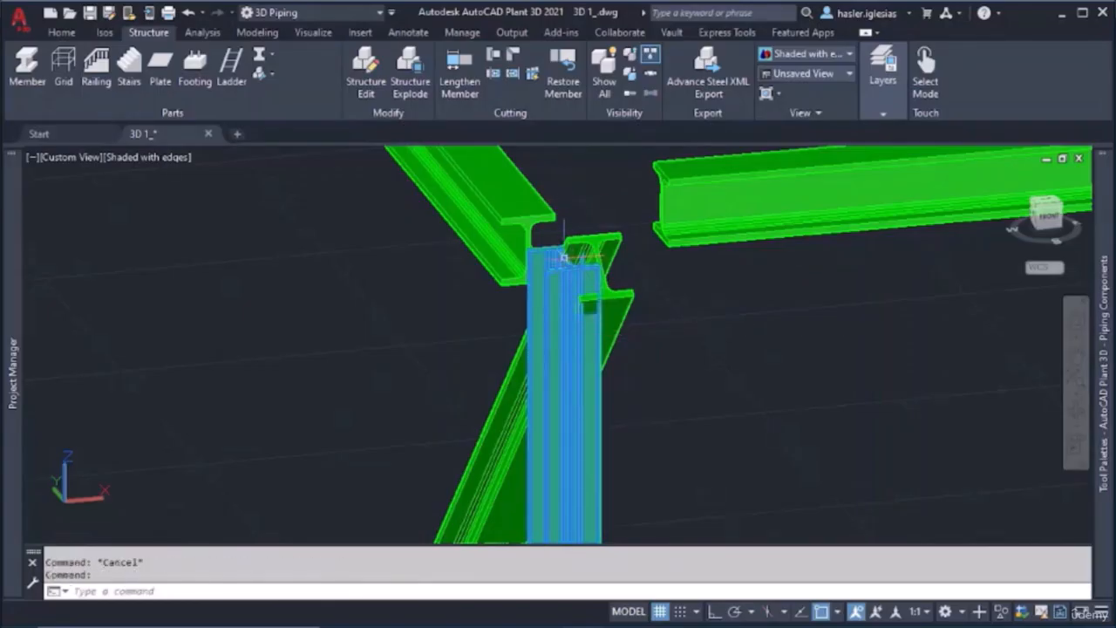
left_click(565, 258)
key("Escape")
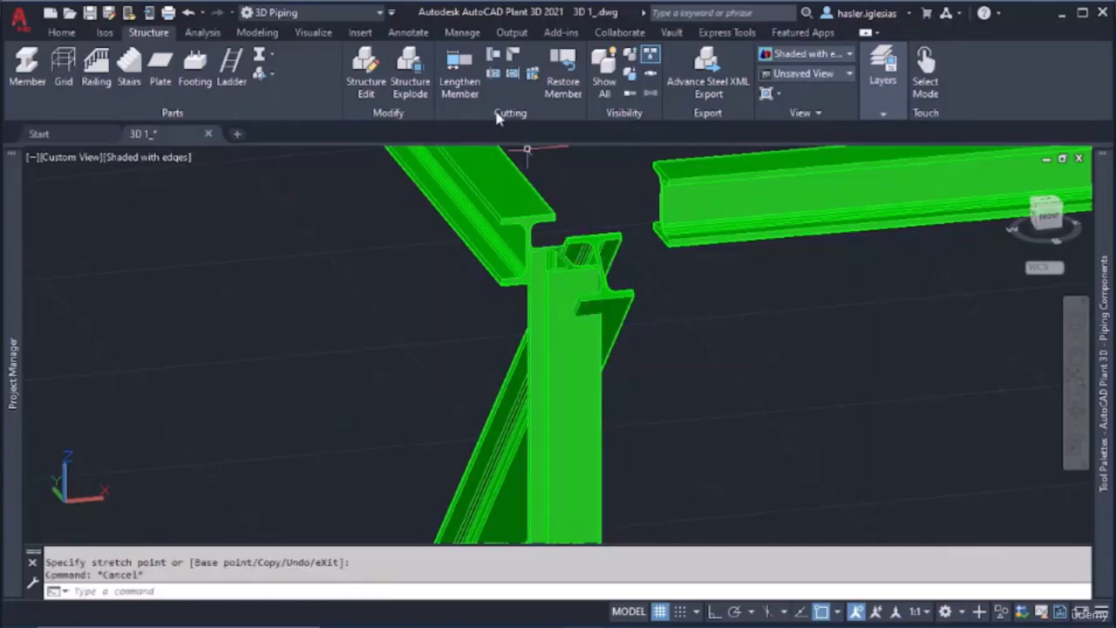
Query the same corner column's length once more with Lengthen Member, leaving its size alone
left_click(466, 83)
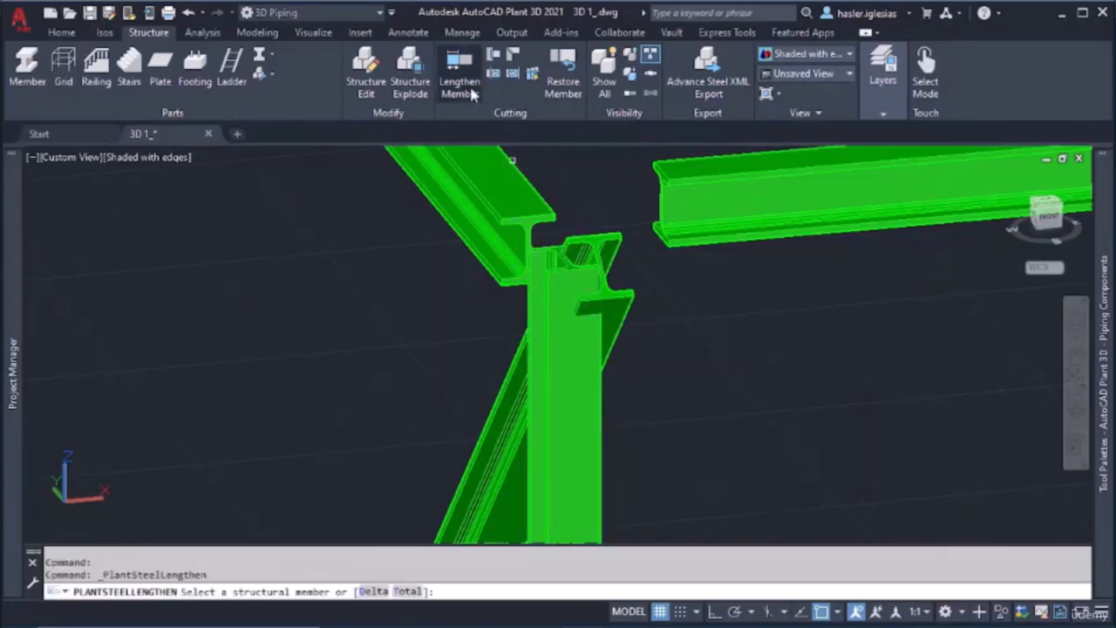
left_click(556, 338)
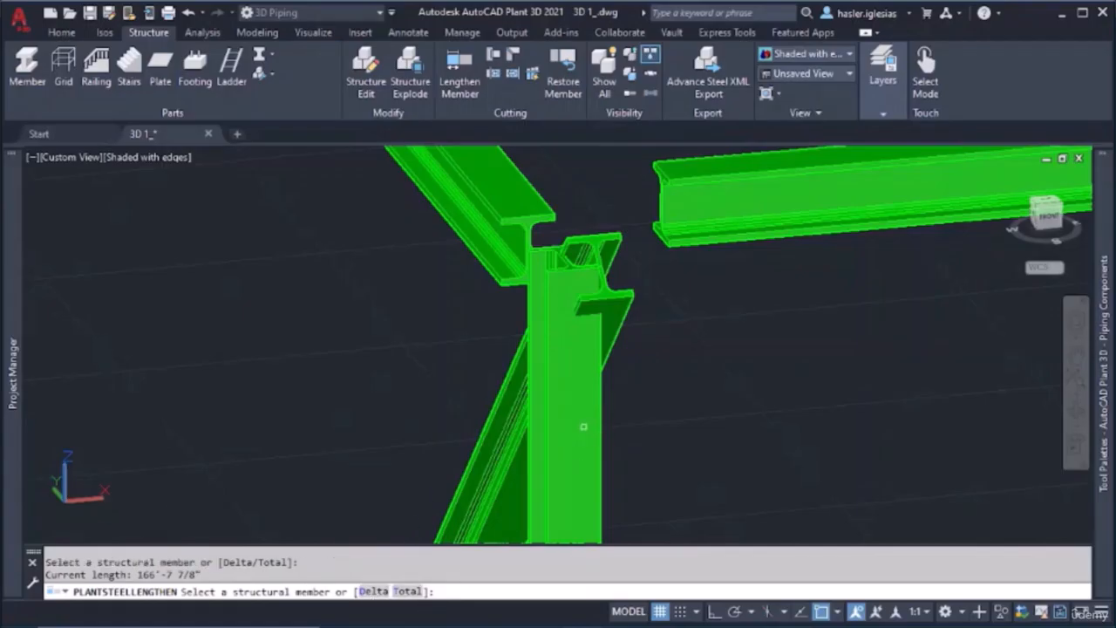
key("Return")
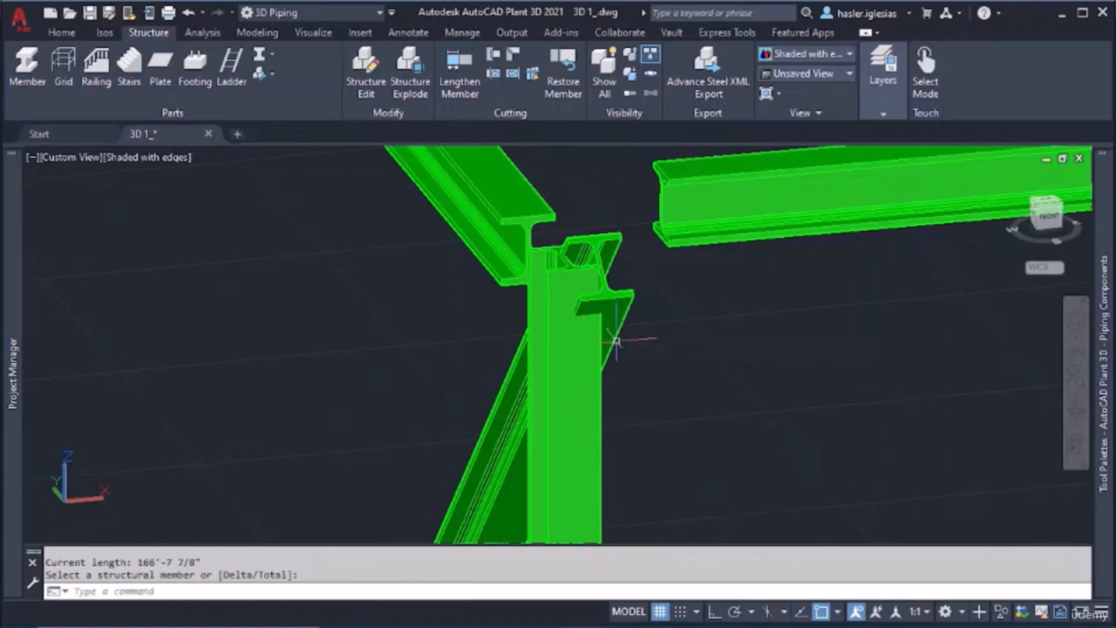
Stretch the near end of the detached top front beam across to the head of the corner column
key("Return")
left_click(661, 203)
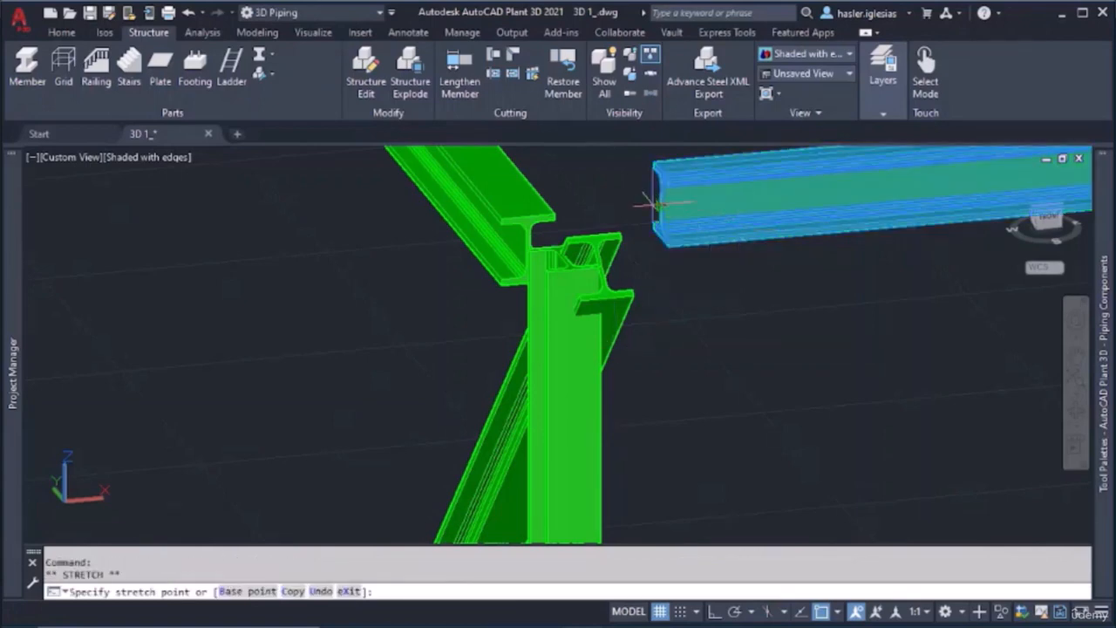
key("Escape")
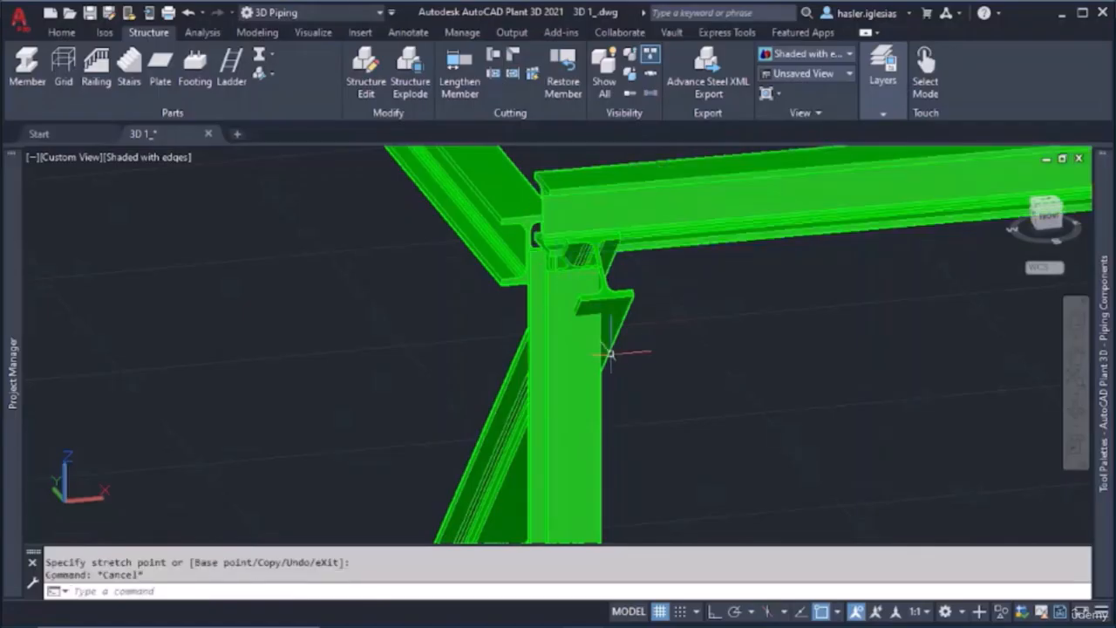
Stretch the corner column's top end up to the top flange of the front beam
middle_click_drag(569, 352, 559, 256, "shift")
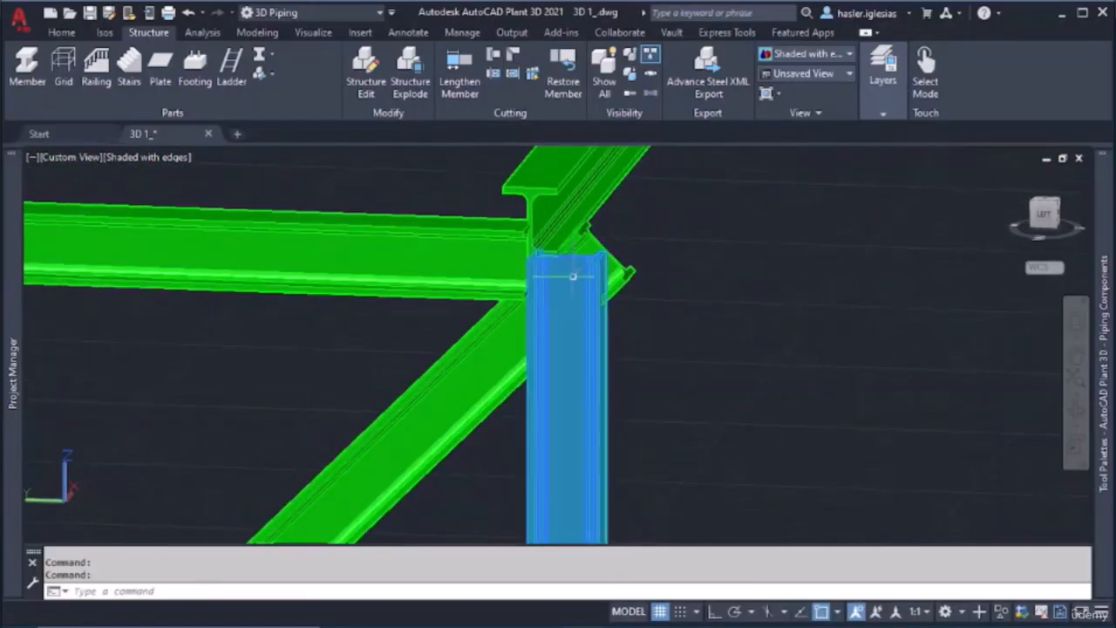
left_click(566, 255)
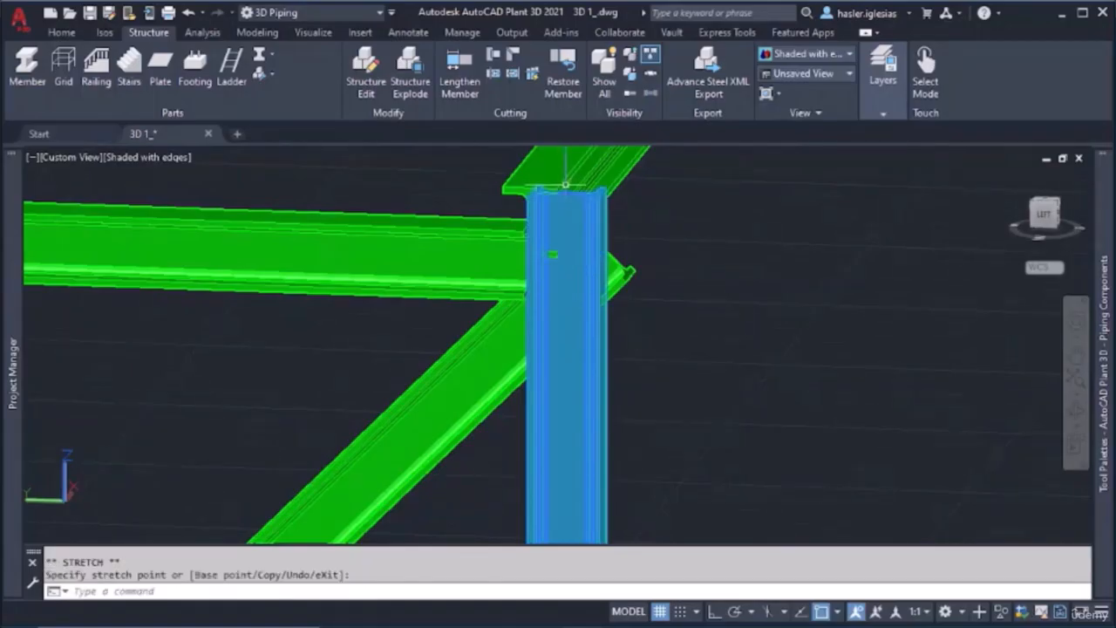
key("Escape")
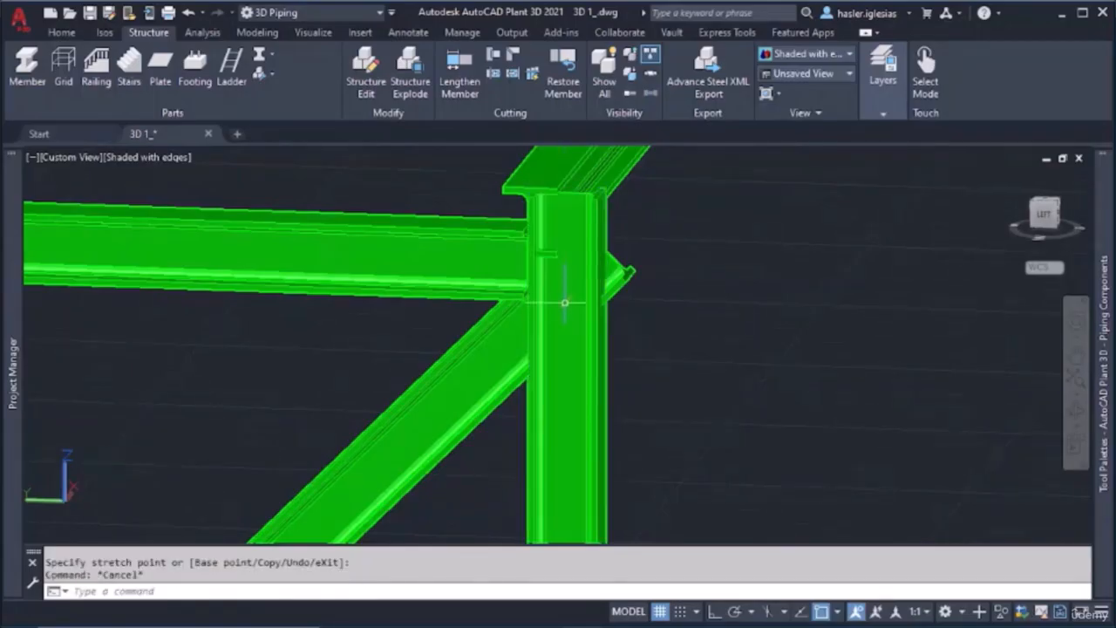
Stretch the corner column's top end back down to just below the front beam's end
left_click(564, 214)
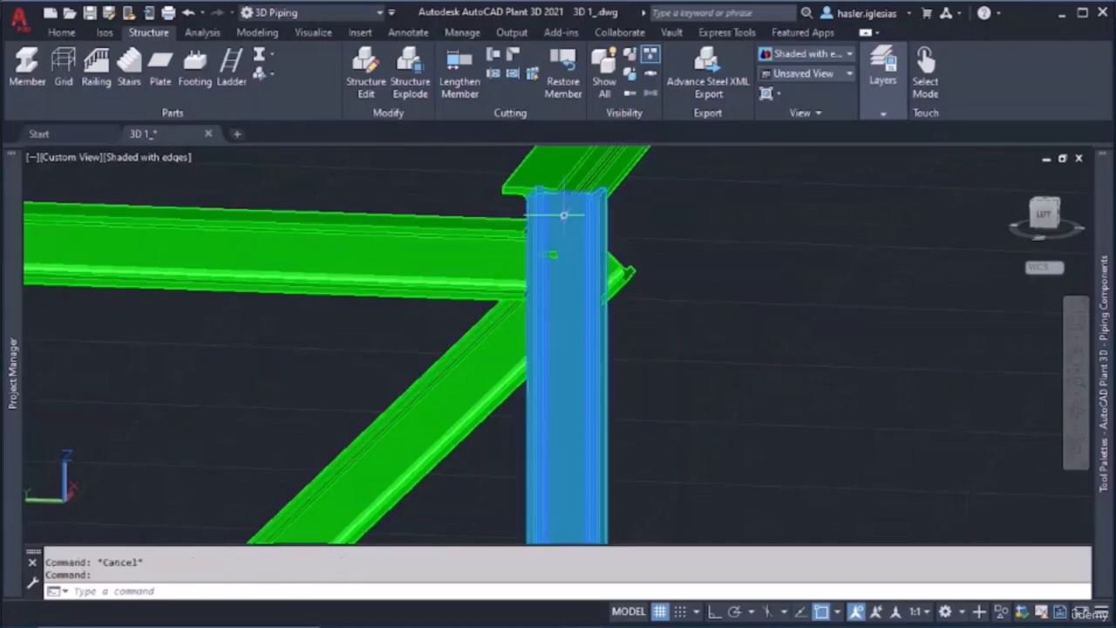
left_click(567, 191)
left_click(568, 235)
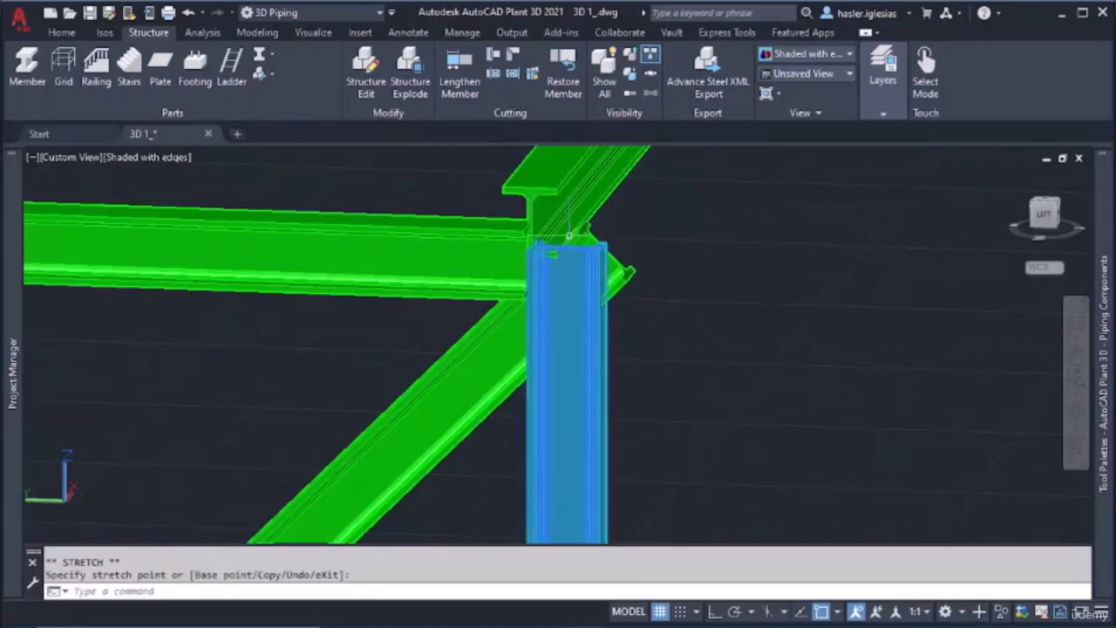
key("Escape")
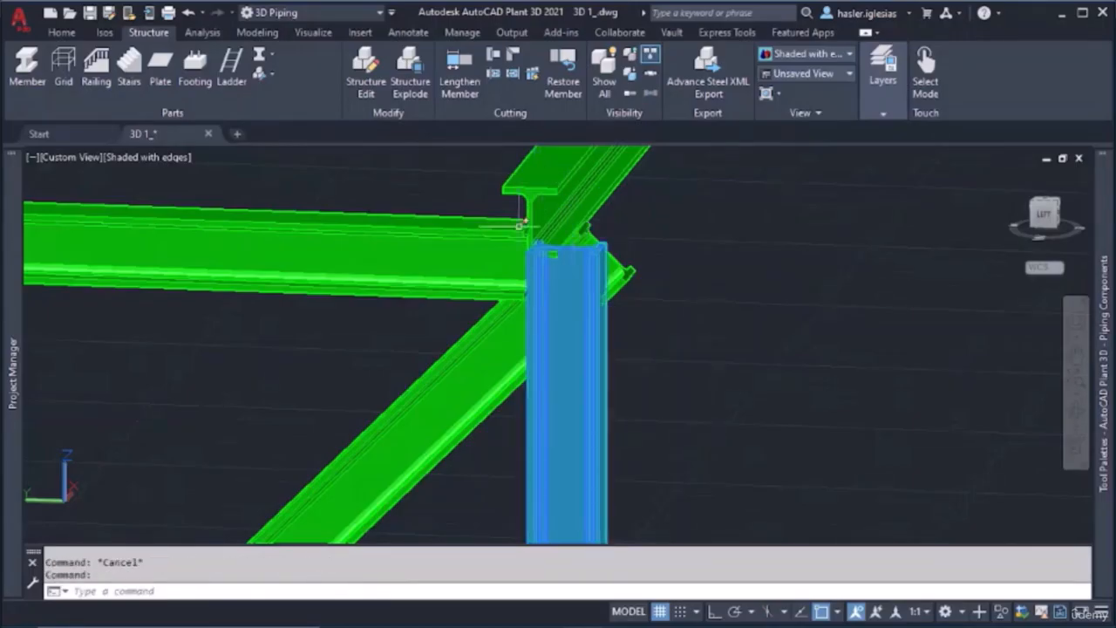
key("Escape")
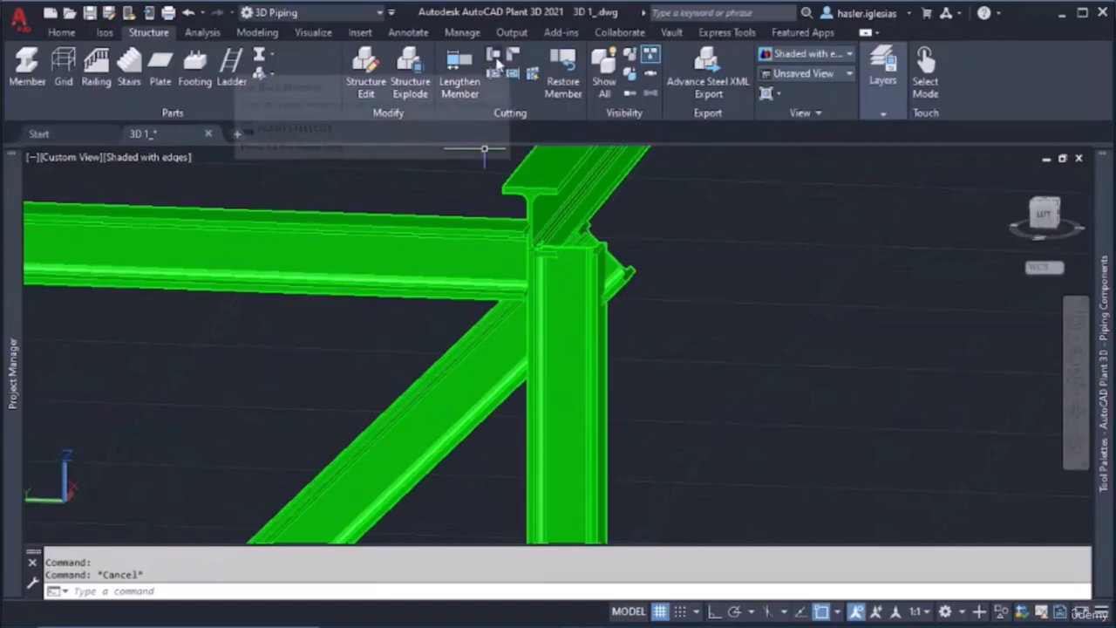
Cut the top side beam with Cut Member, using the corner column as the limiting member
left_click(495, 58)
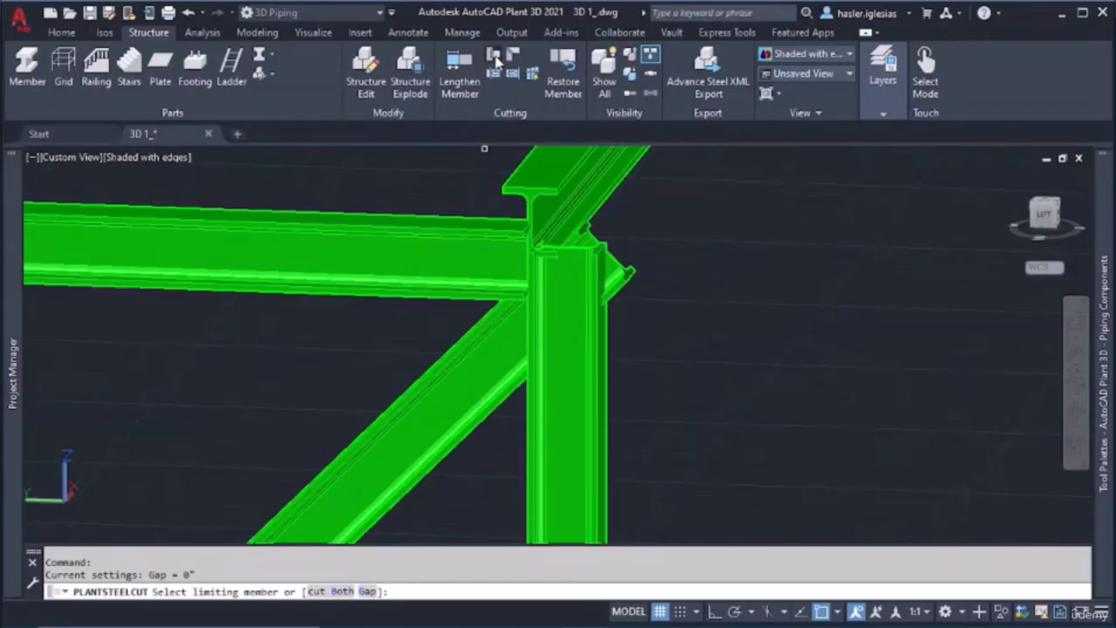
left_click(579, 272)
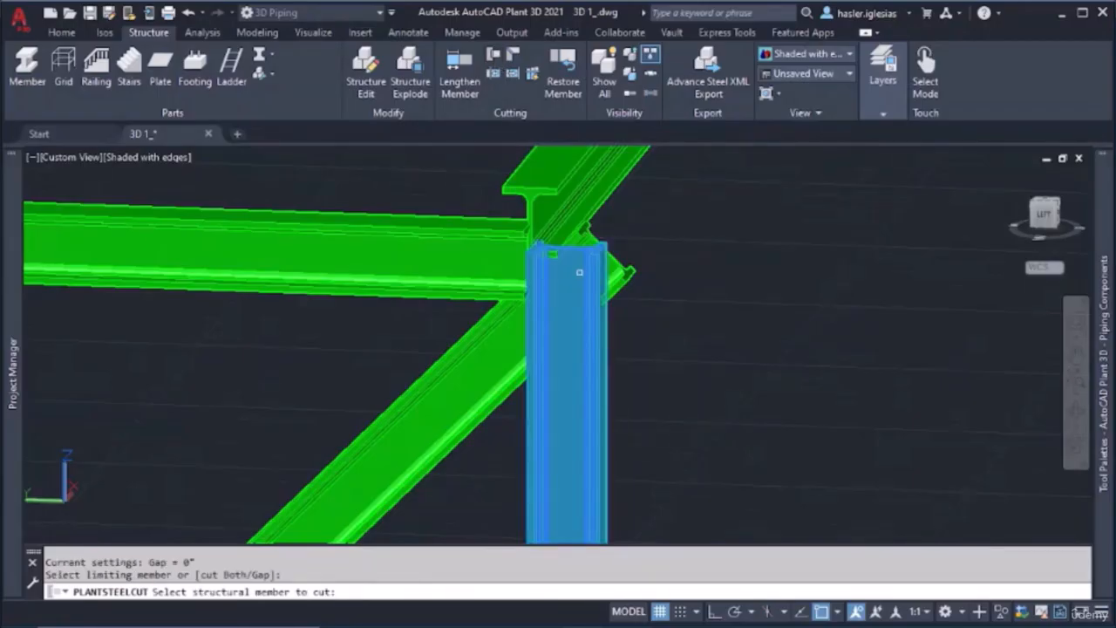
left_click(500, 254)
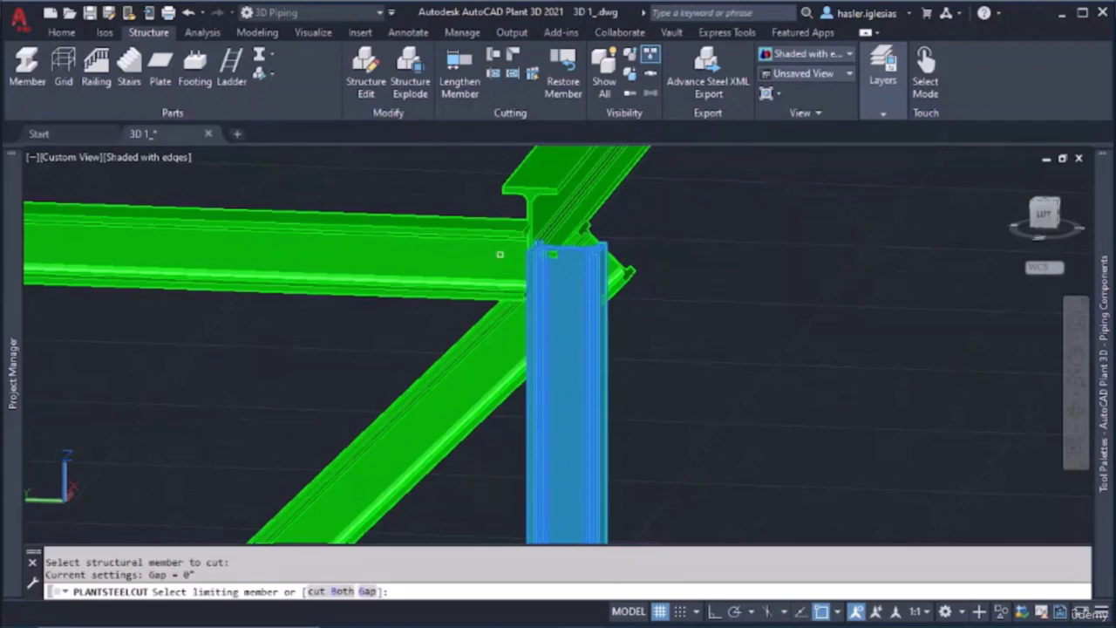
key("Escape")
Examine close up how the side beam's end meets the corner column, highlighting both members
mouse_move(588, 344)
middle_mouse_down("shift")
mouse_move(486, 361)
mouse_move(565, 353)
mouse_move(605, 331)
mouse_move(564, 357)
mouse_move(568, 349)
middle_mouse_up("shift")
scroll(532, 267, "up", 6)
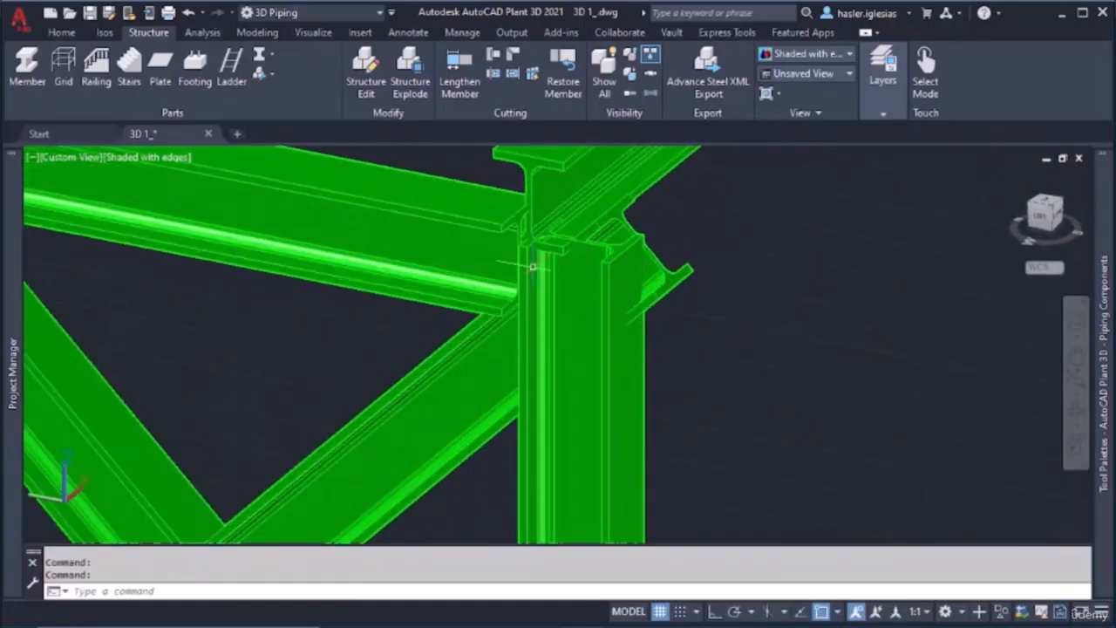
middle_click_drag(517, 253, 558, 327)
left_click(489, 227)
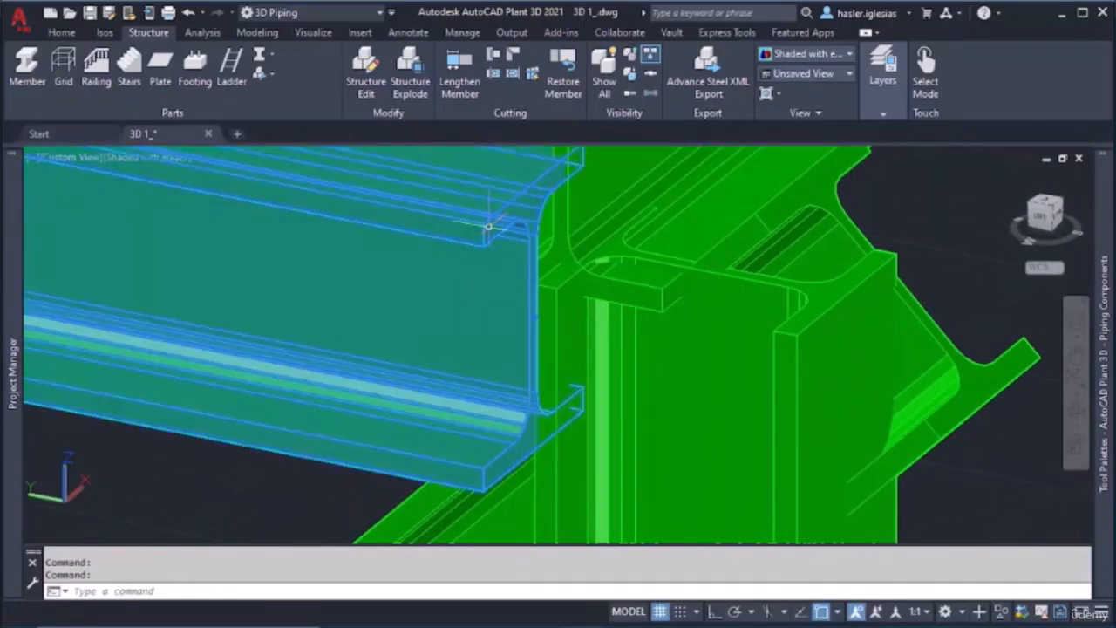
left_click(581, 314)
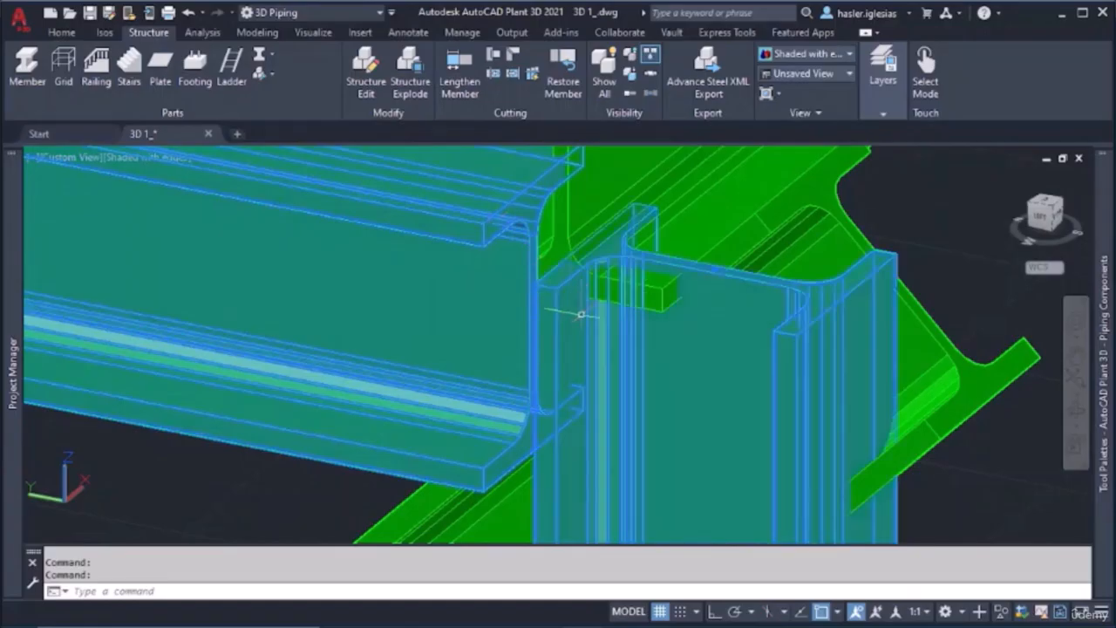
key("Escape")
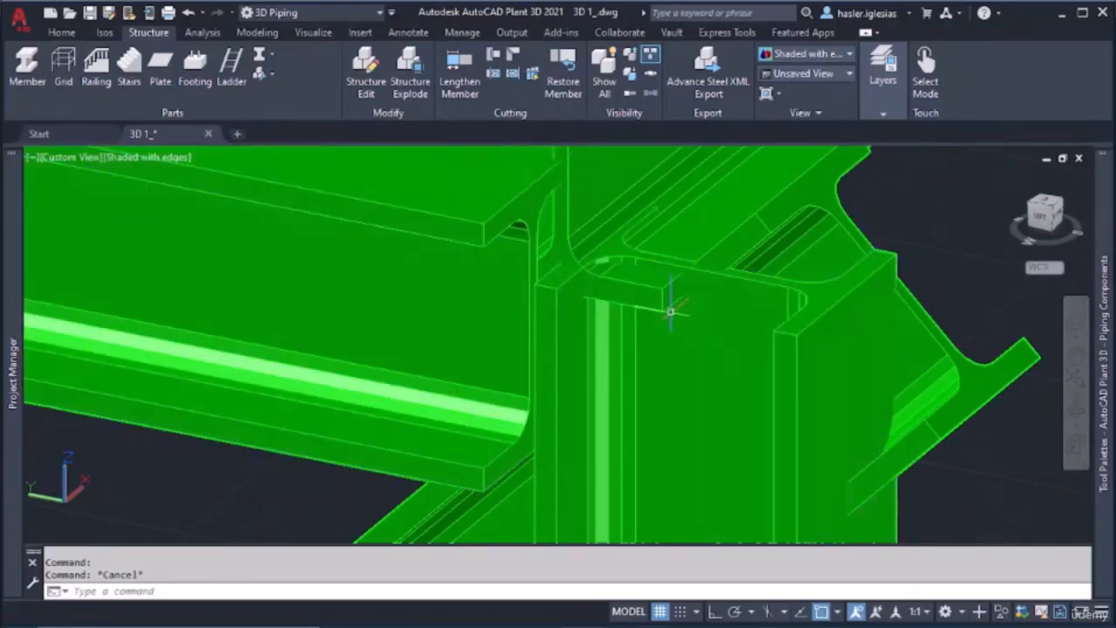
Miter-cut the corner column and the diagonal brace together at the joint
left_click(514, 56)
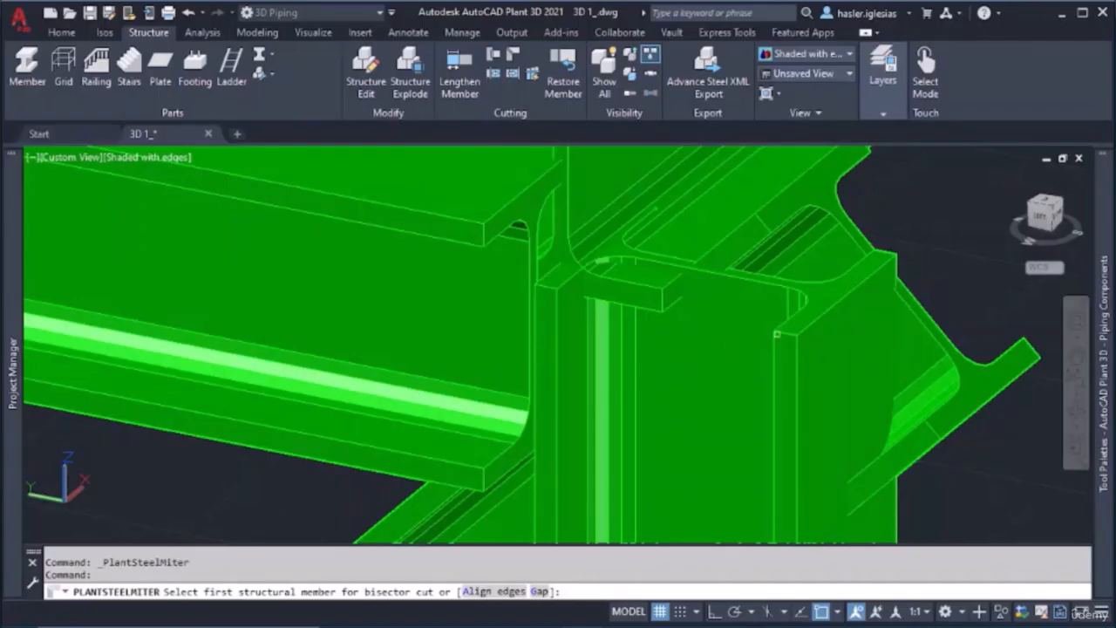
left_click(794, 332)
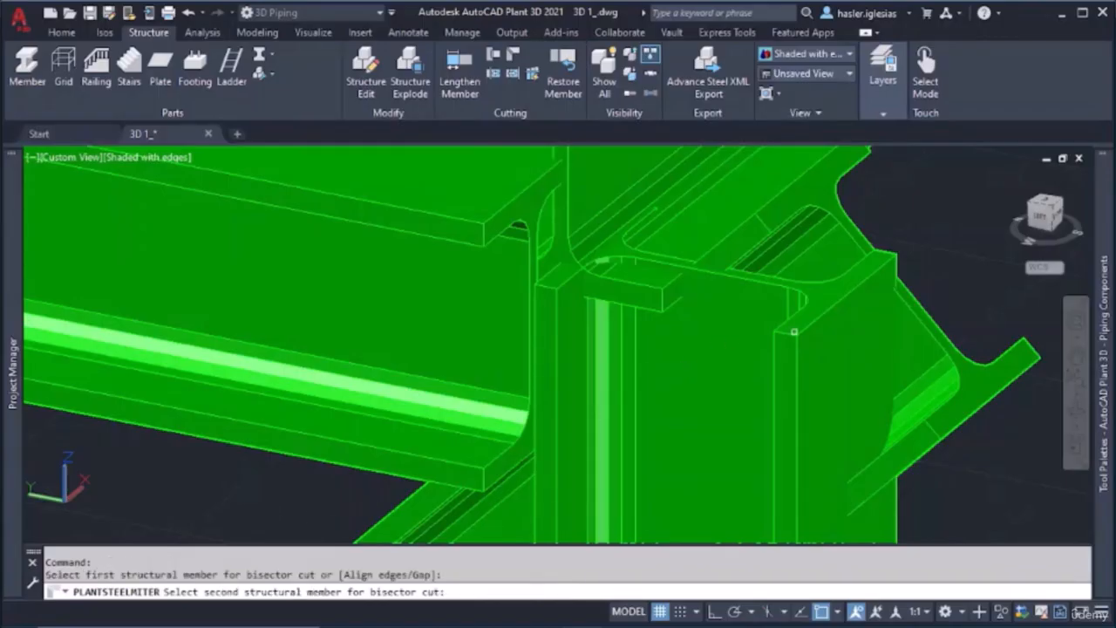
scroll(706, 363, "down", 2)
middle_click_drag(644, 473, 689, 344)
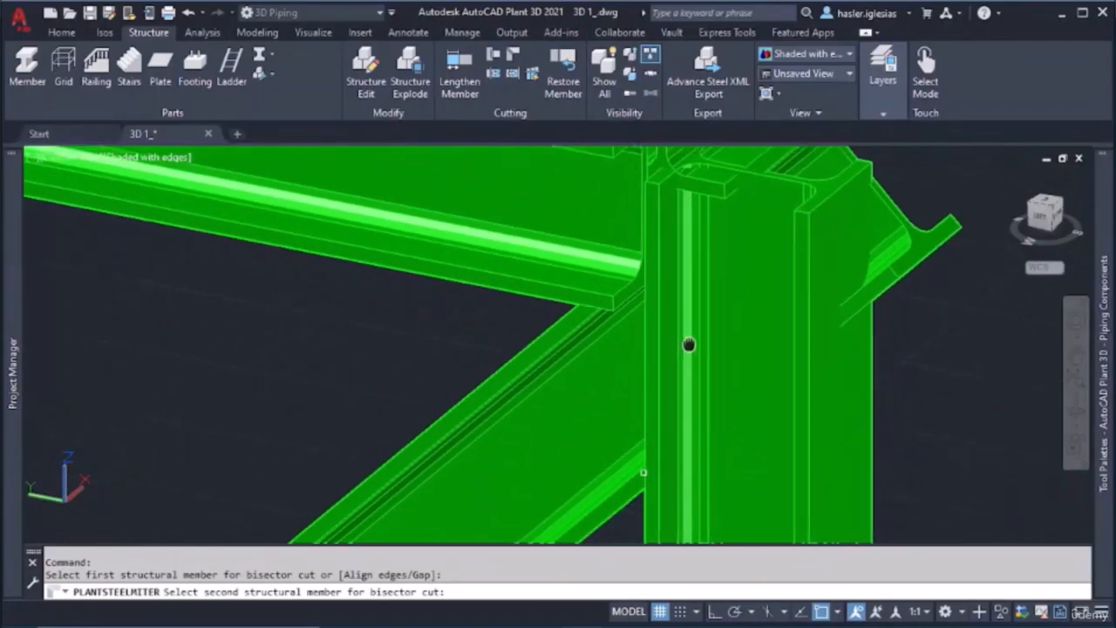
left_click(553, 340)
scroll(553, 340, "down", 6)
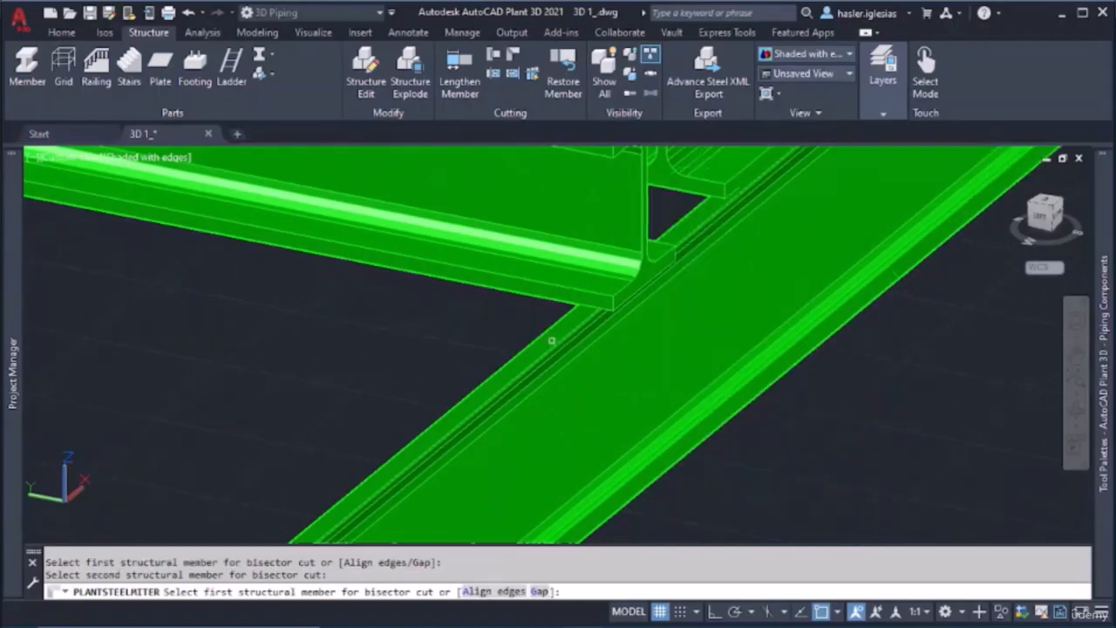
Leave the Miter command and undo the miter cut between the corner column and the diagonal brace
scroll(733, 326, "down", 4)
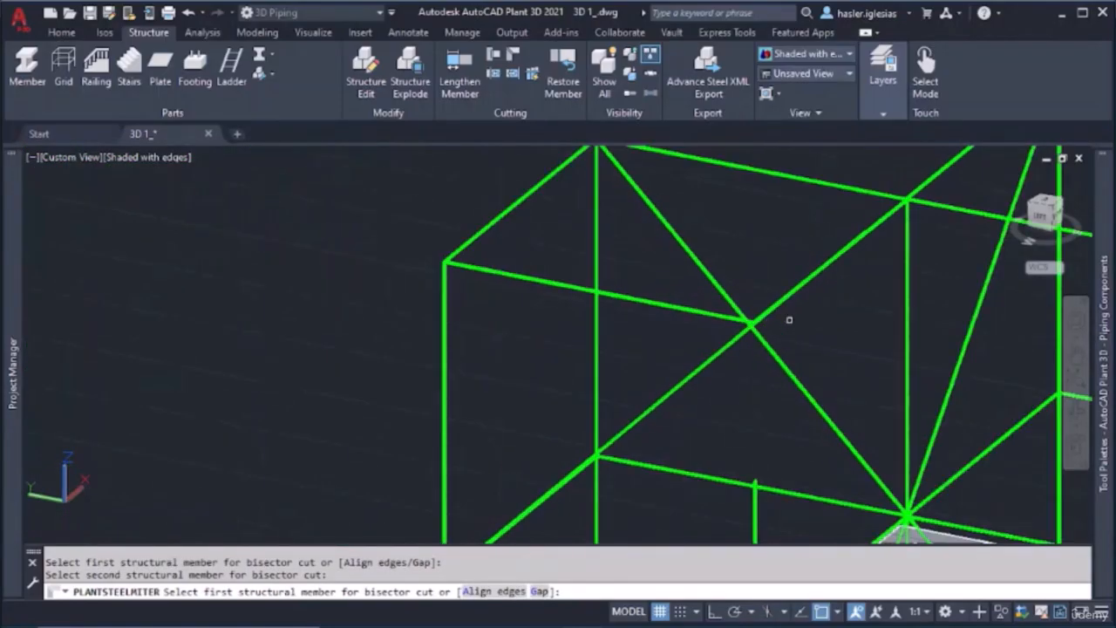
scroll(823, 320, "up", 3)
scroll(755, 399, "down", 5)
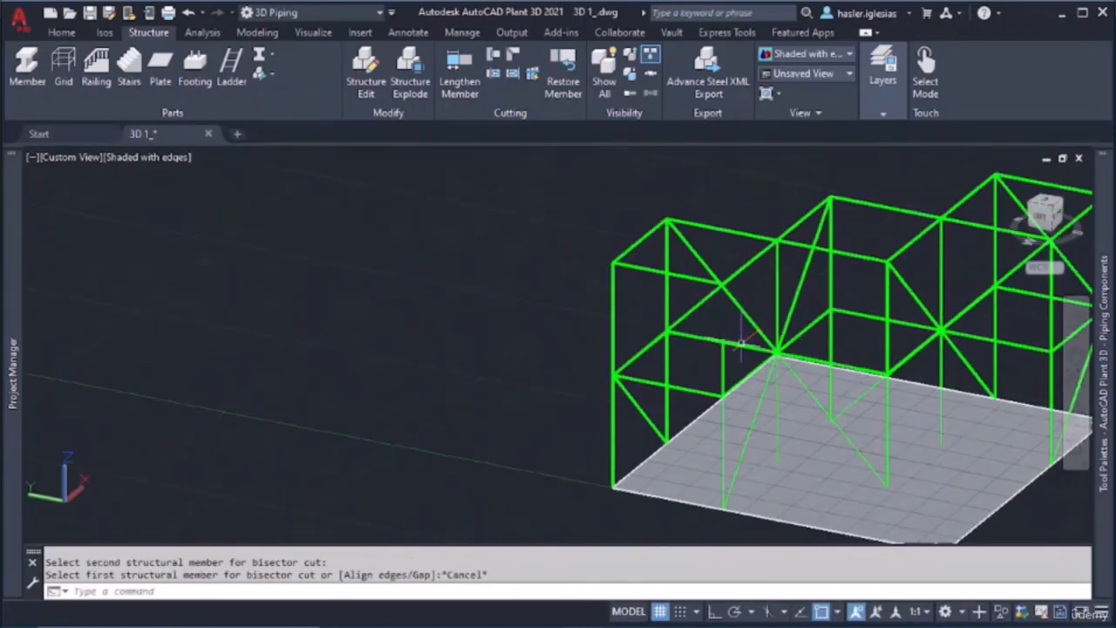
key("ctrl+z")
scroll(653, 324, "down", 5)
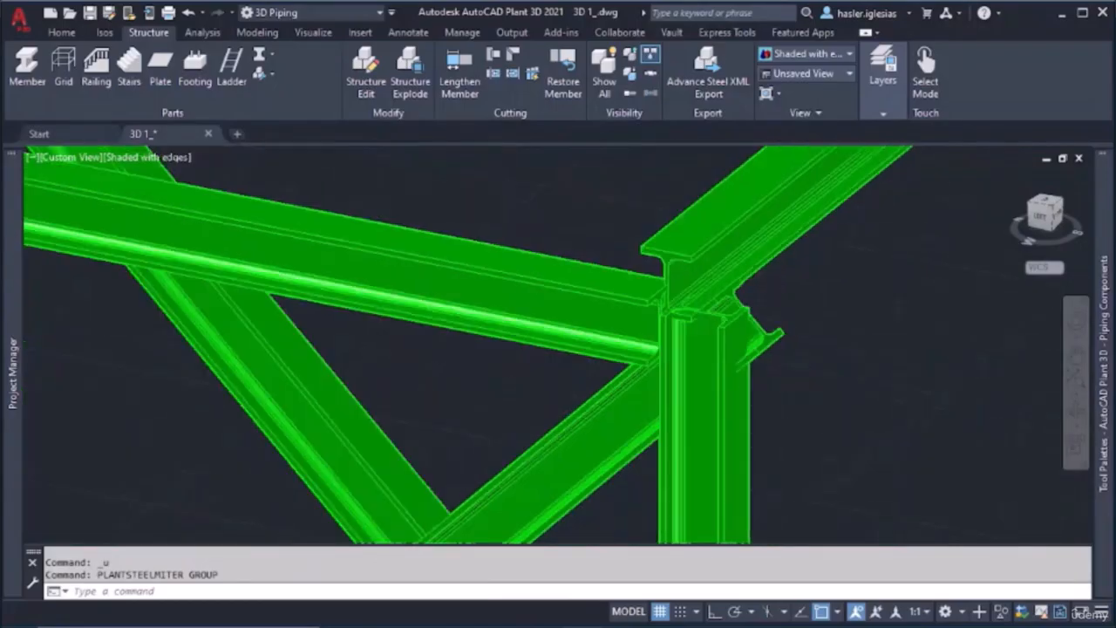
Try to miter-cut the diagonal brace and the corner column, selecting the brace first and the column second
scroll(689, 375, "down", 3)
middle_click_drag(707, 407, 441, 339)
scroll(703, 318, "up", 5)
scroll(583, 302, "up", 4)
middle_click_drag(418, 170, 557, 398)
scroll(477, 346, "up", 3)
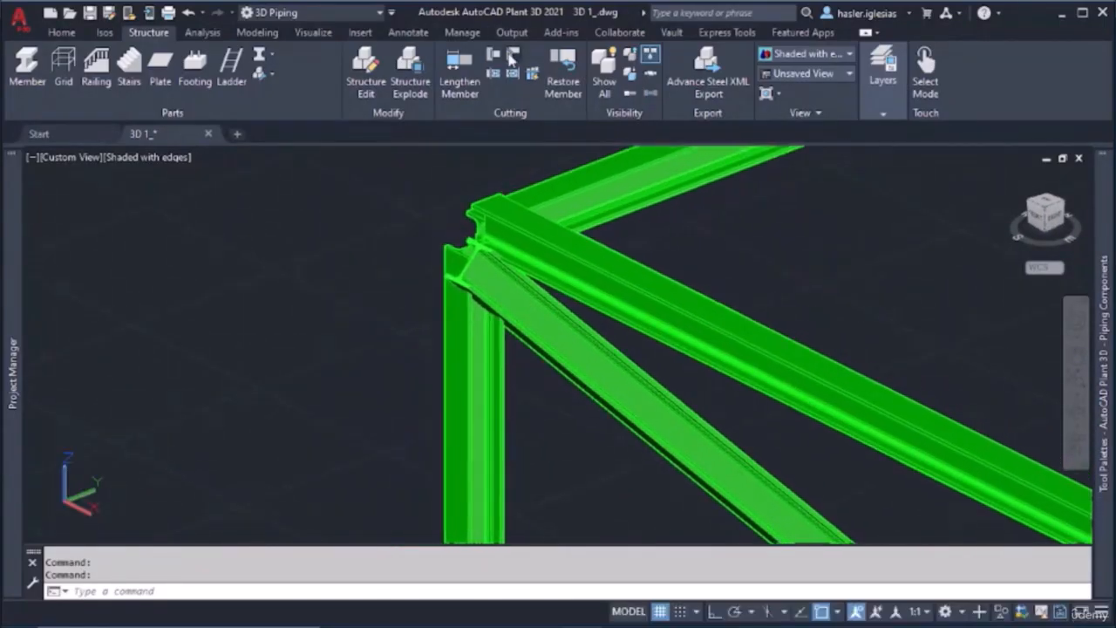
left_click(513, 58)
left_click(563, 310)
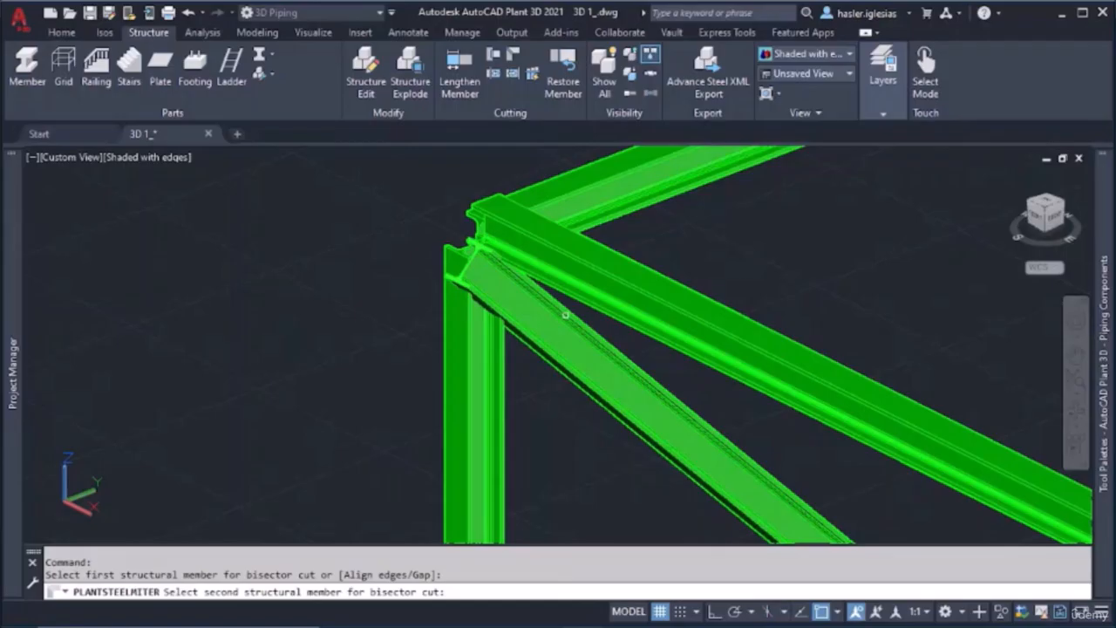
left_click(471, 365)
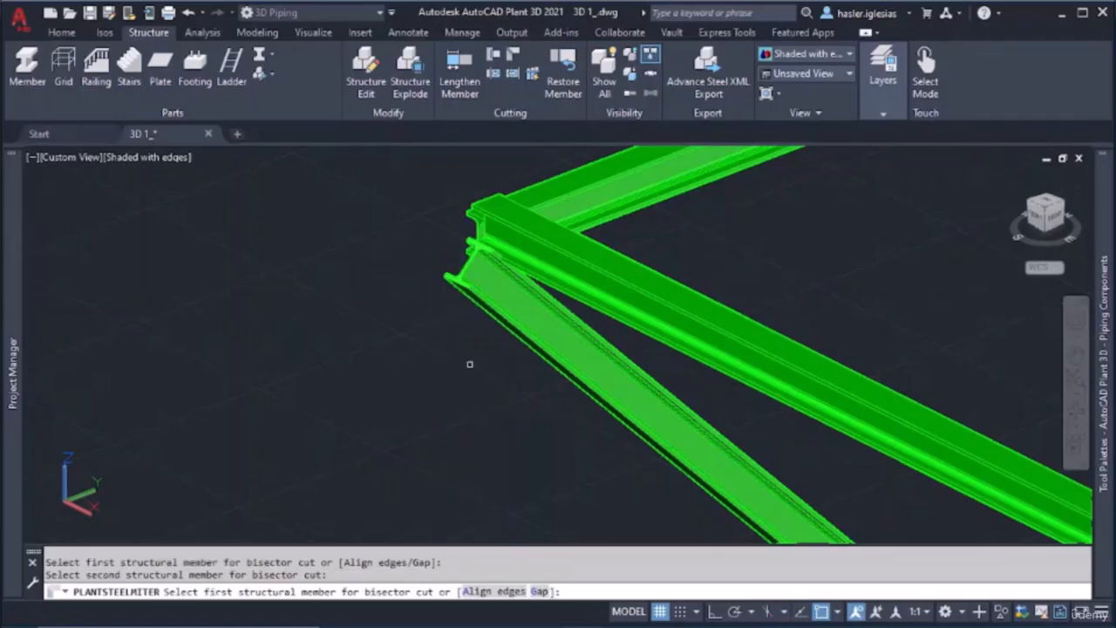
End the Miter command and undo the repeated miter cut on the brace and the corner column
scroll(469, 365, "down", 6)
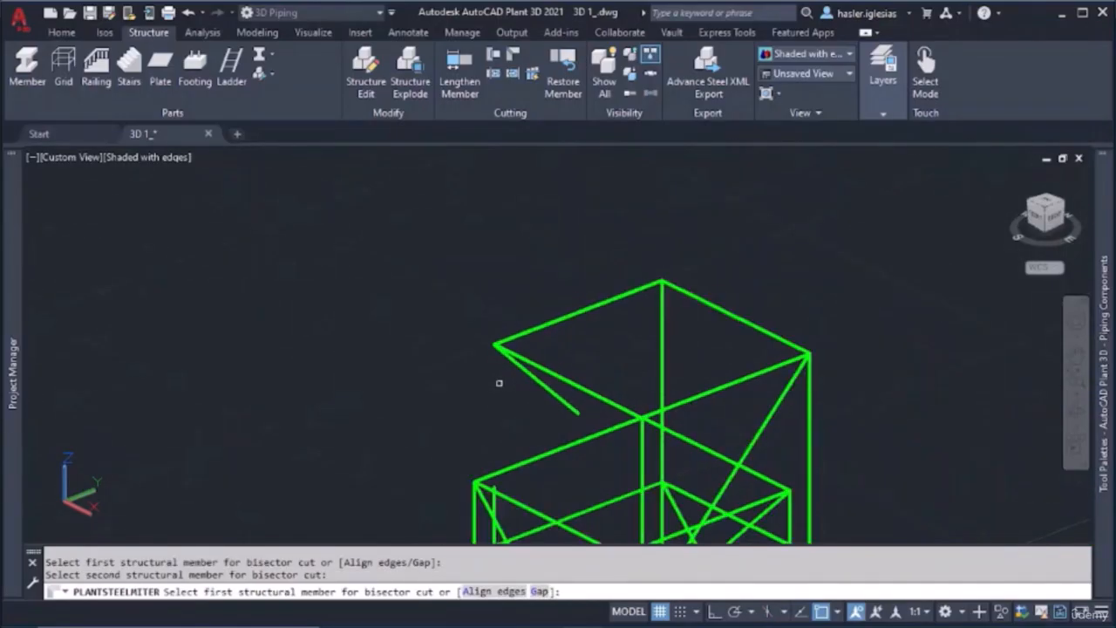
scroll(499, 382, "up", 4)
scroll(474, 387, "down", 4)
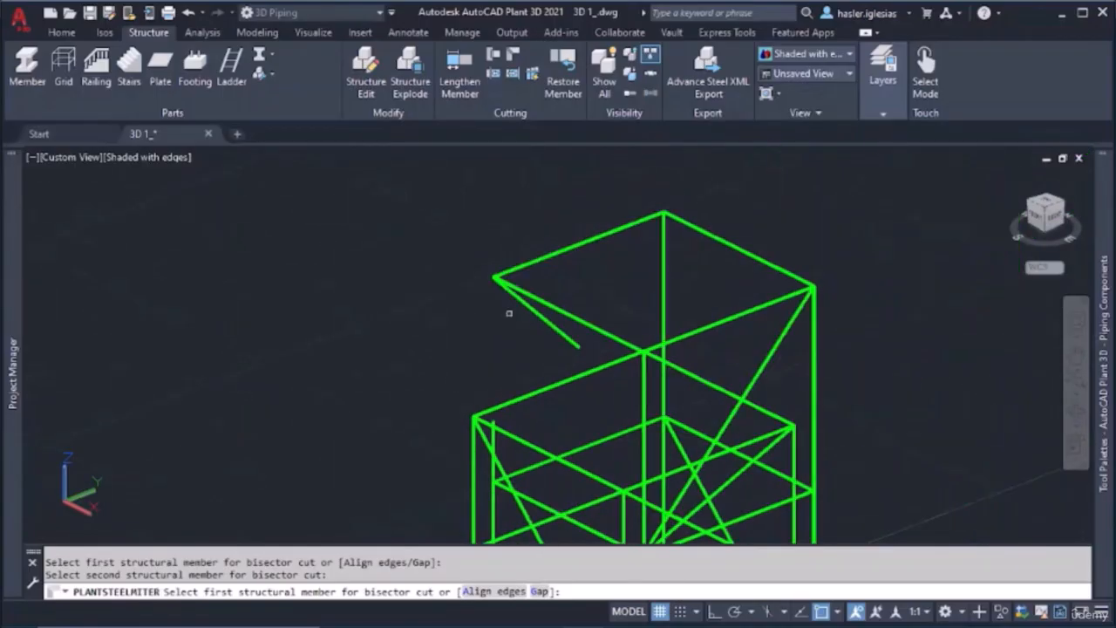
key("Escape")
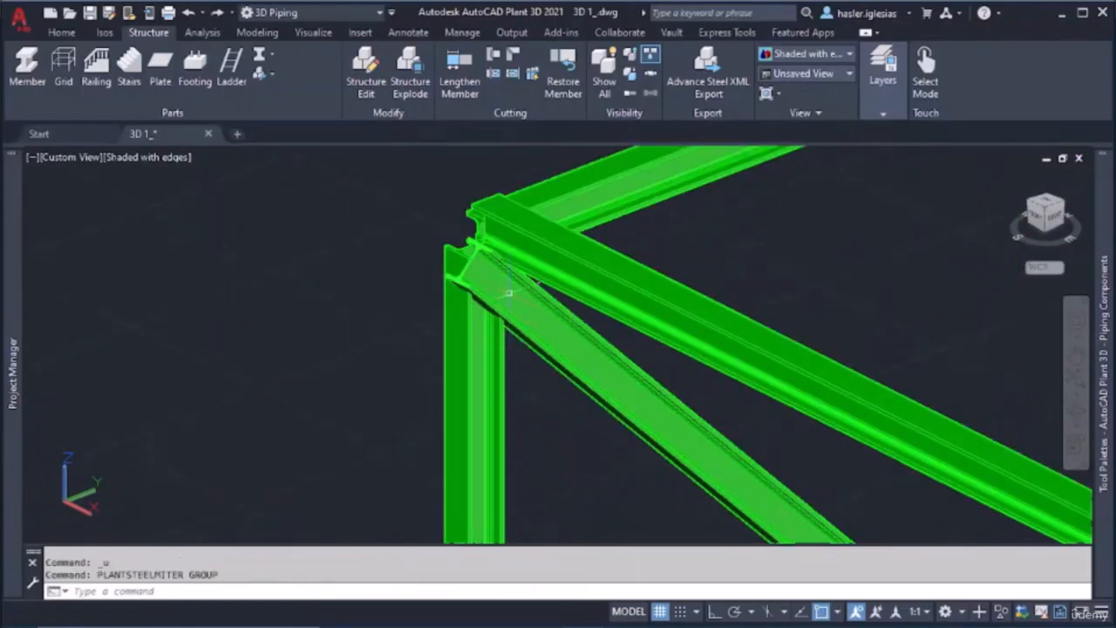
Miter-cut two adjoining beams against each other at the joint above a column where four beams meet
middle_click_drag(509, 312, 705, 312, "shift")
scroll(596, 271, "down", 15)
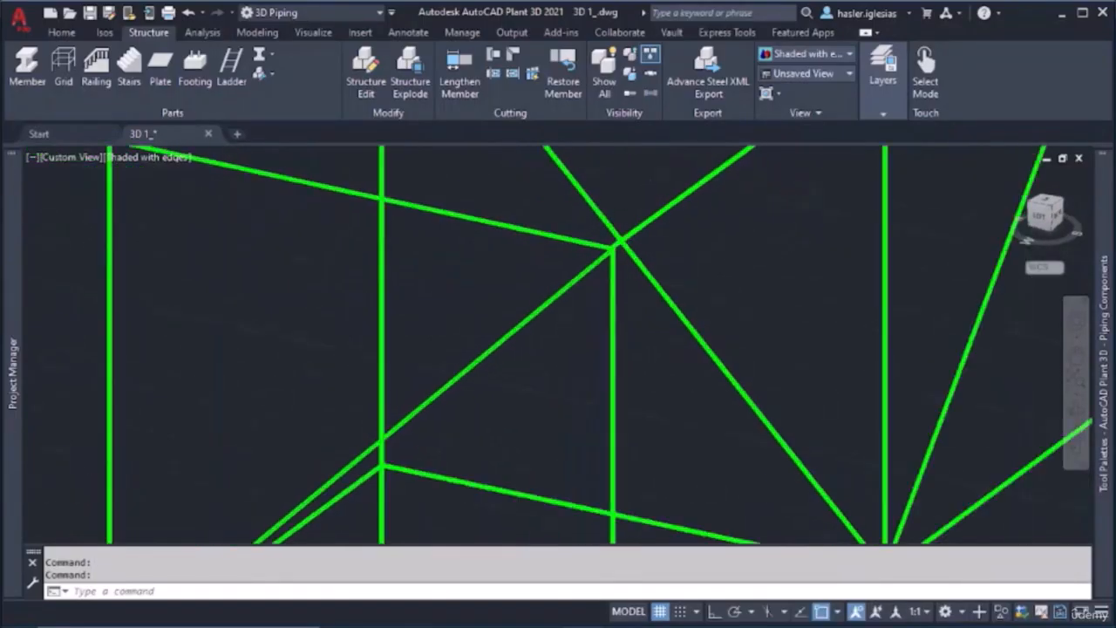
middle_click_drag(696, 250, 570, 366)
scroll(650, 232, "up", 10)
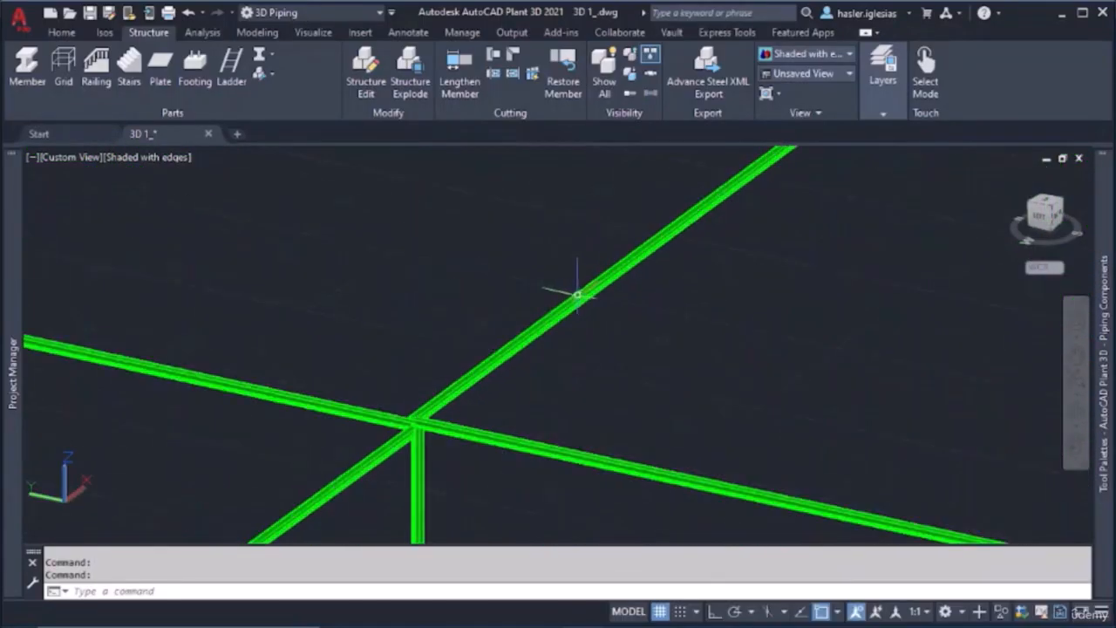
scroll(479, 388, "up", 3)
middle_click_drag(348, 468, 523, 309)
scroll(527, 312, "up", 8)
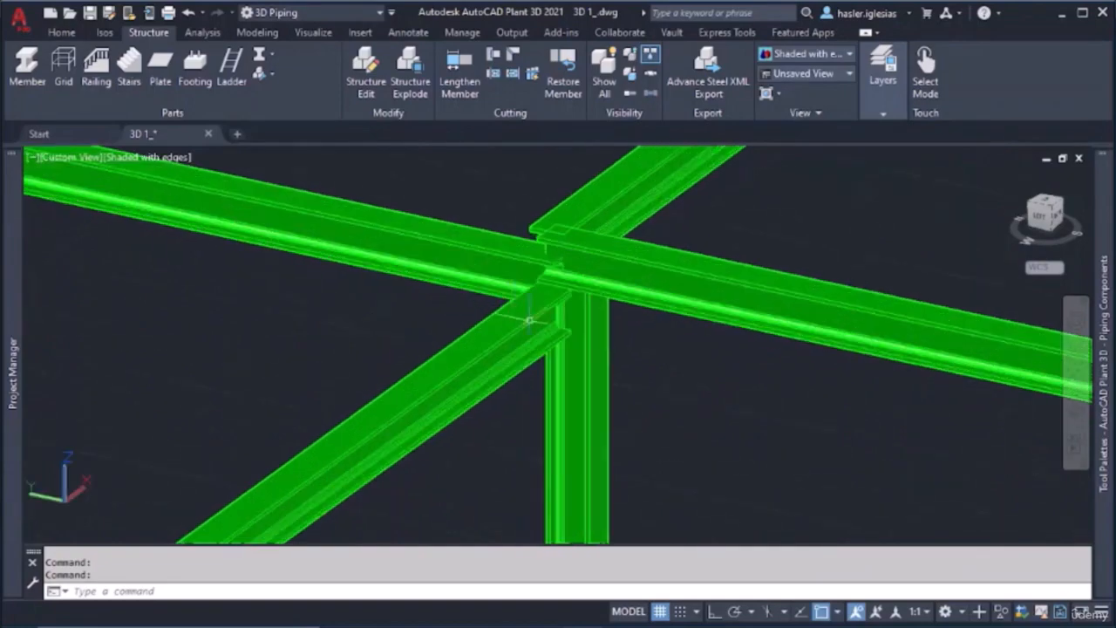
middle_click_drag(588, 275, 700, 253, "shift")
middle_click_drag(585, 285, 567, 357, "shift")
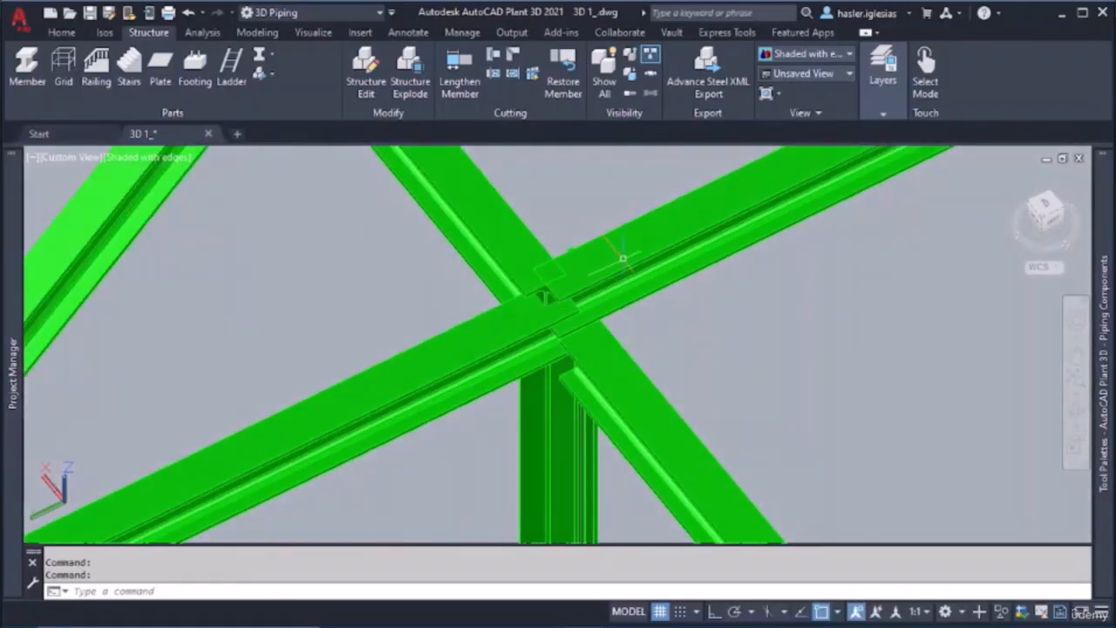
left_click(514, 55)
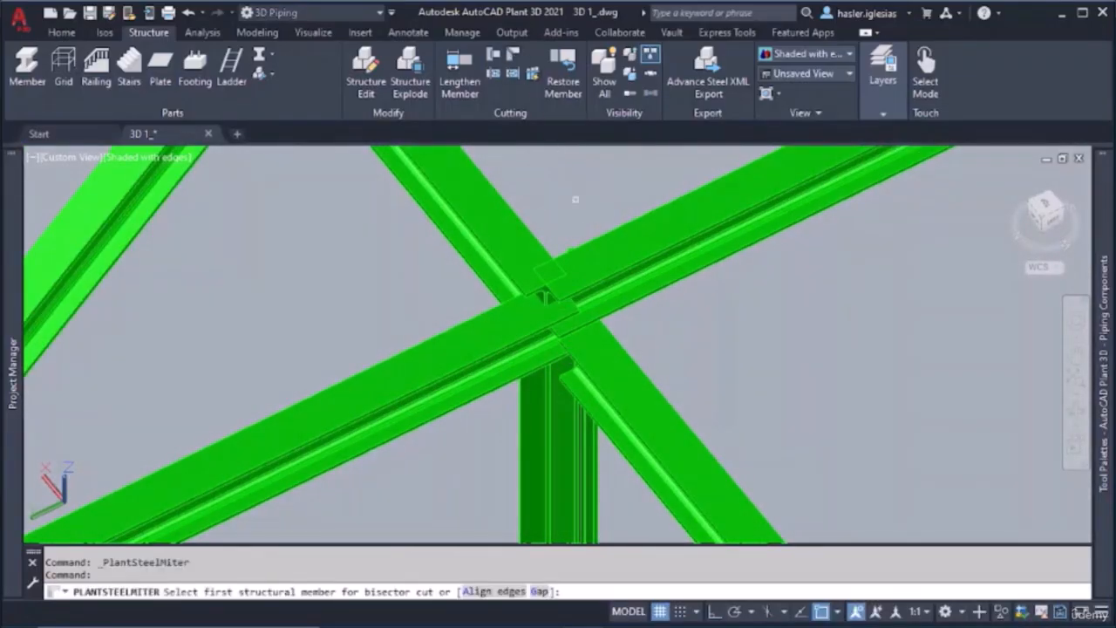
left_click(608, 265)
left_click(513, 271)
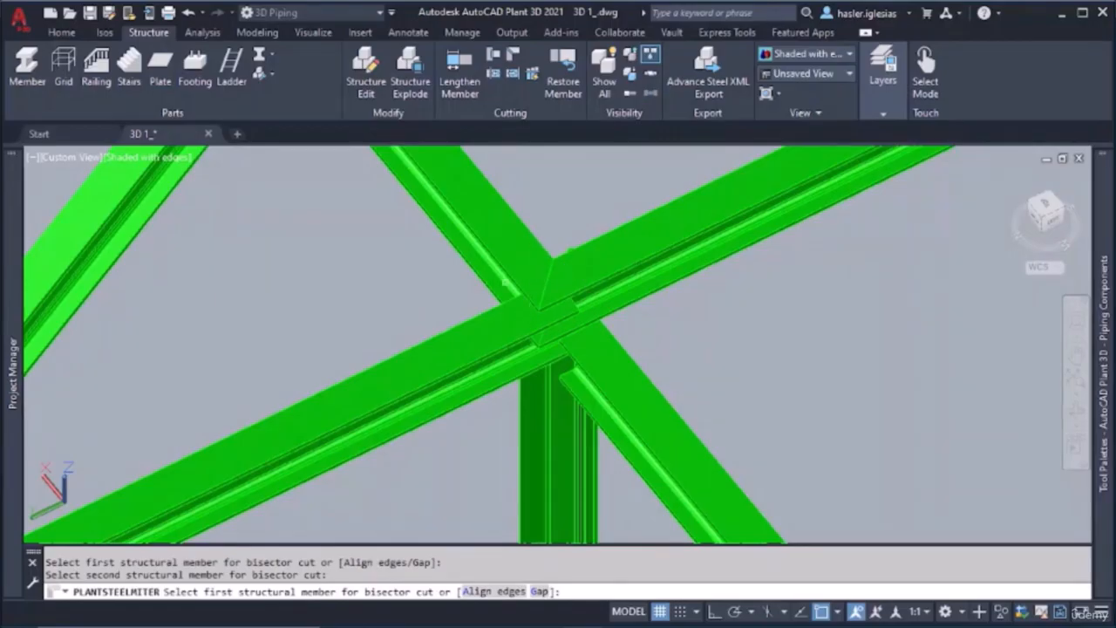
key("Escape")
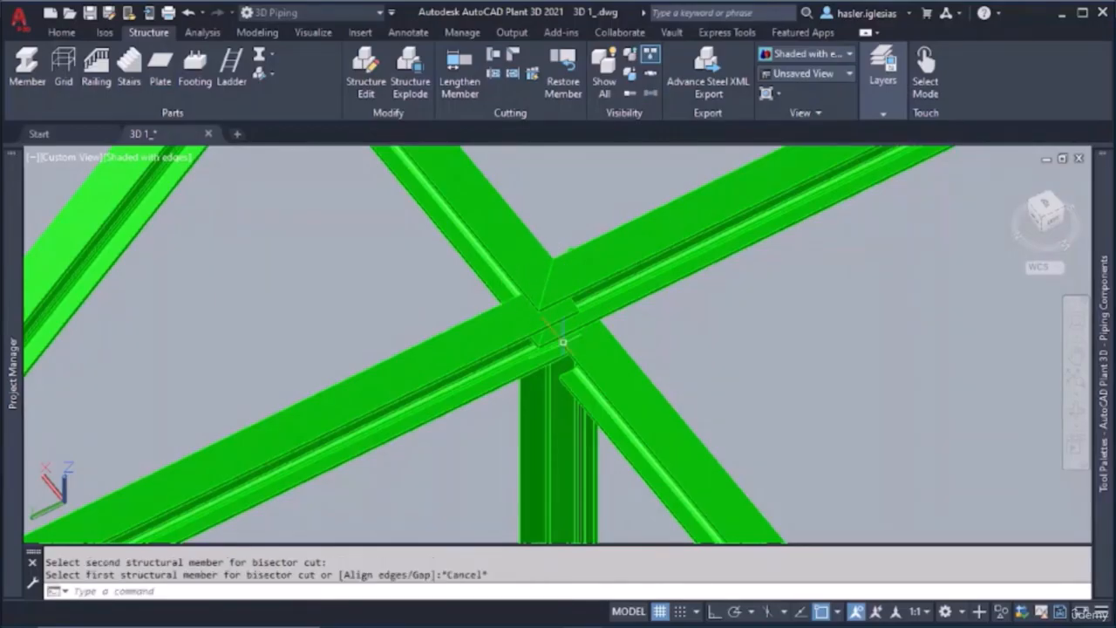
Miter-cut the other two beams that meet at the same four-beam joint
left_click(501, 336)
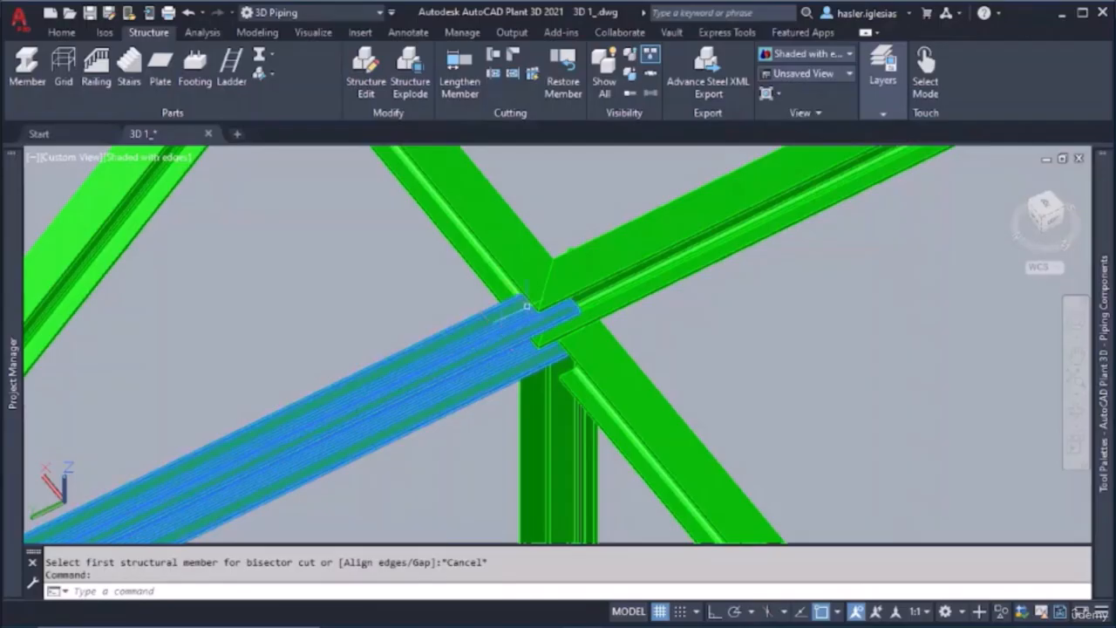
left_click(513, 63)
left_click(515, 334)
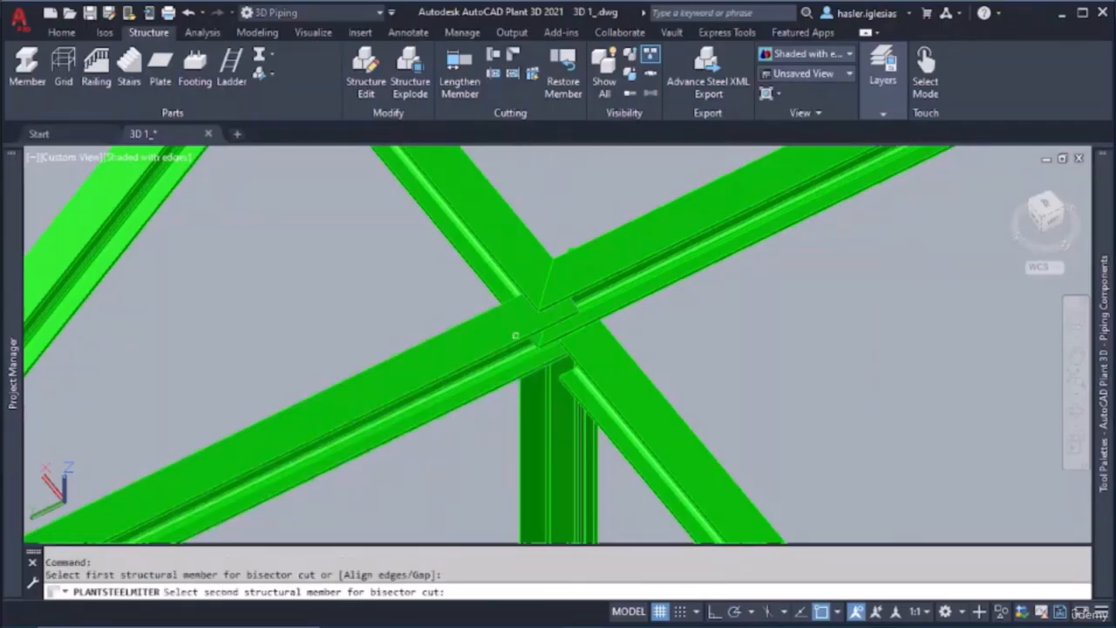
left_click(596, 366)
key("Escape")
Draw a vertical structural member up from the ground grid's edge, with ortho turned on and object snap turned off
scroll(768, 370, "down", 5)
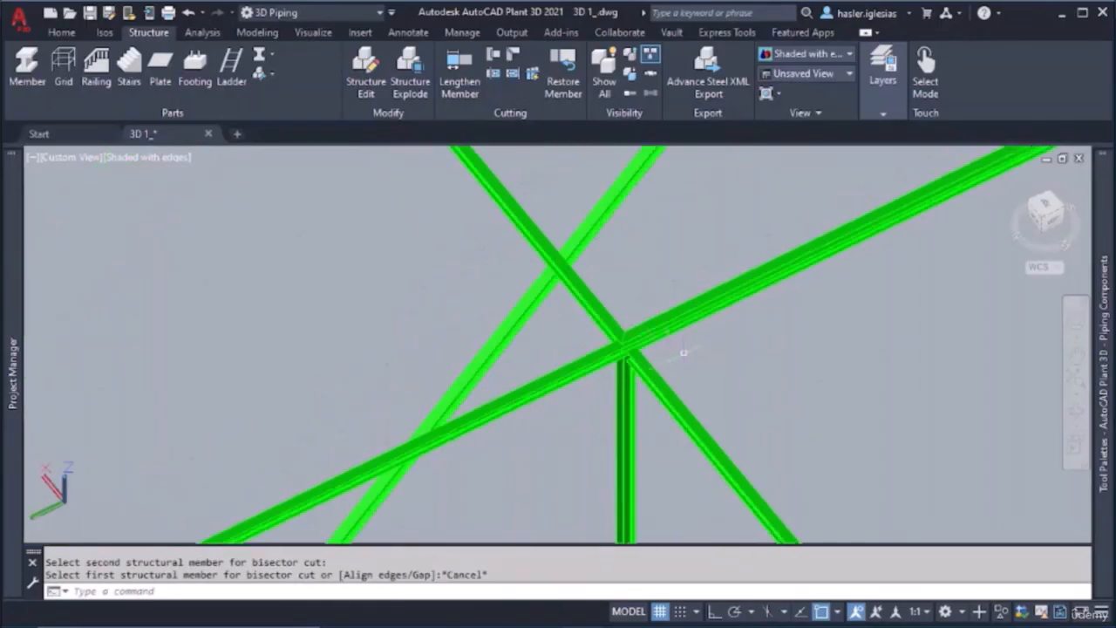
middle_click_drag(771, 370, 654, 356, "shift")
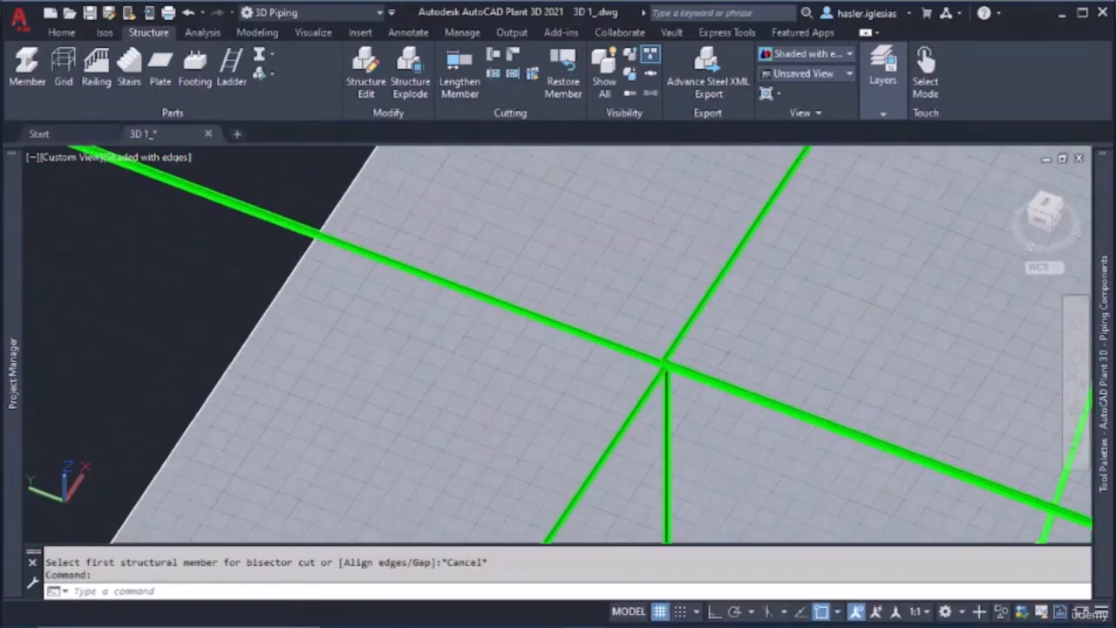
scroll(766, 330, "down", 6)
scroll(765, 330, "down", 5)
middle_click_drag(766, 330, 680, 303, "shift")
scroll(680, 304, "up", 10)
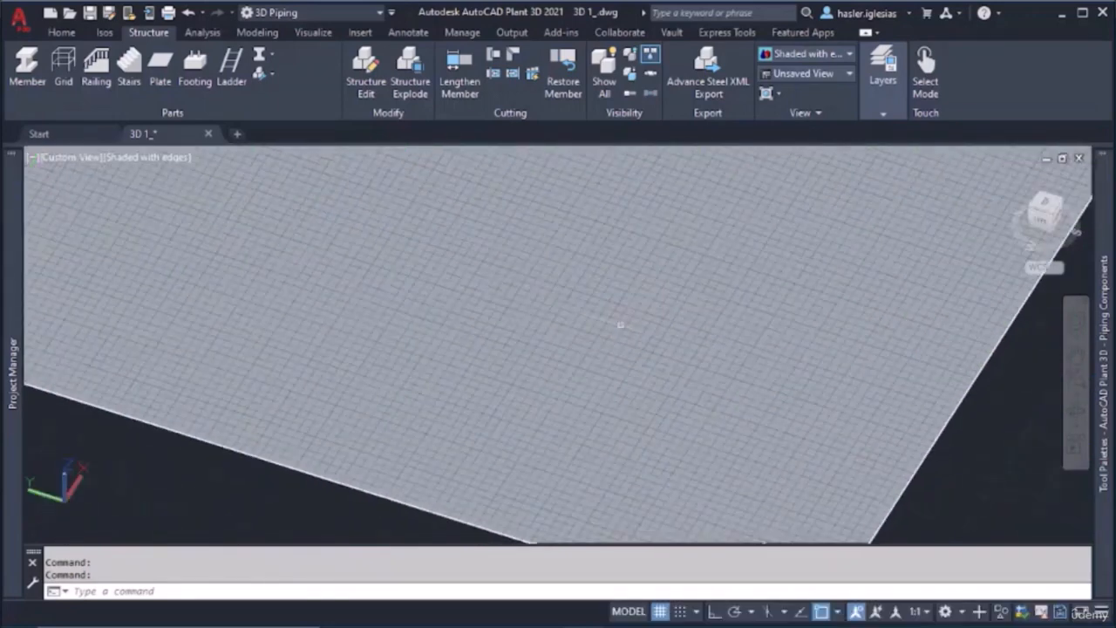
left_click(27, 65)
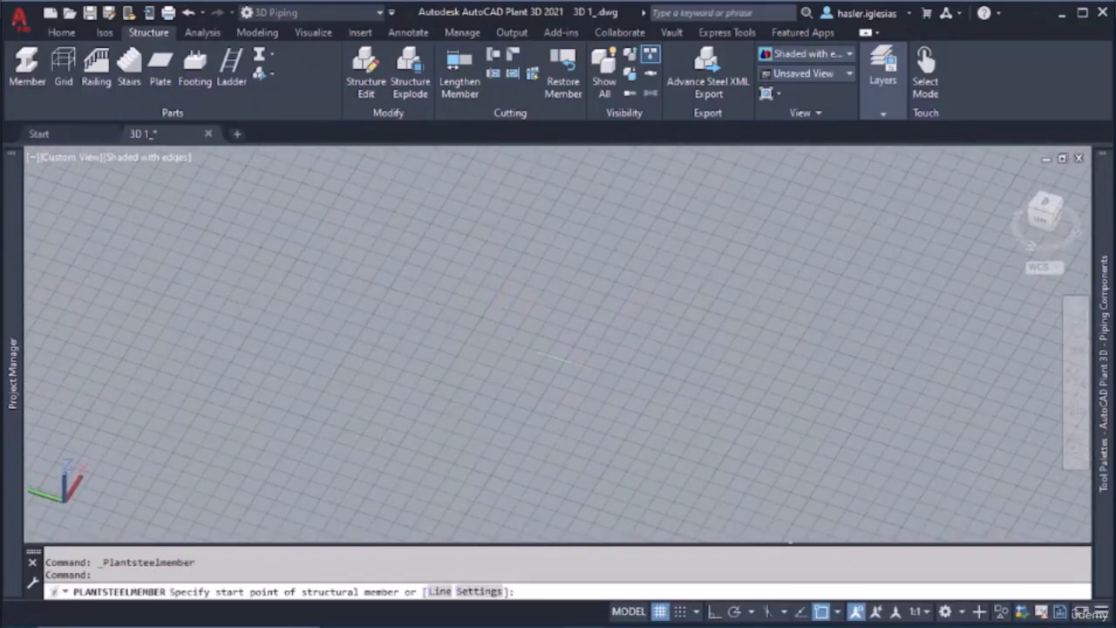
left_click(562, 356)
scroll(528, 305, "down", 4)
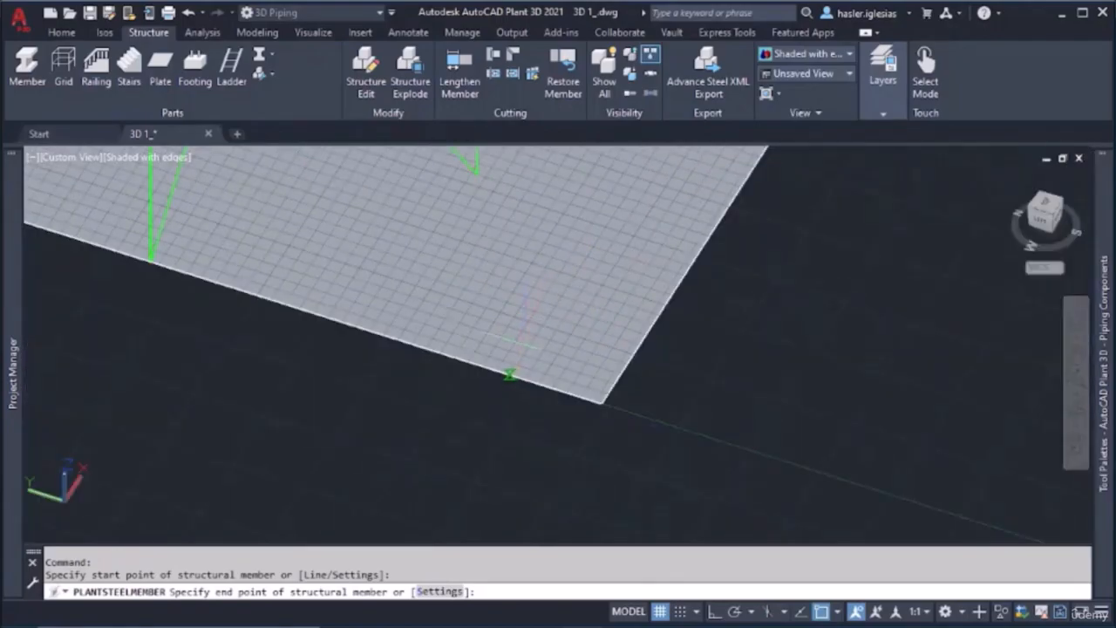
left_click(715, 612)
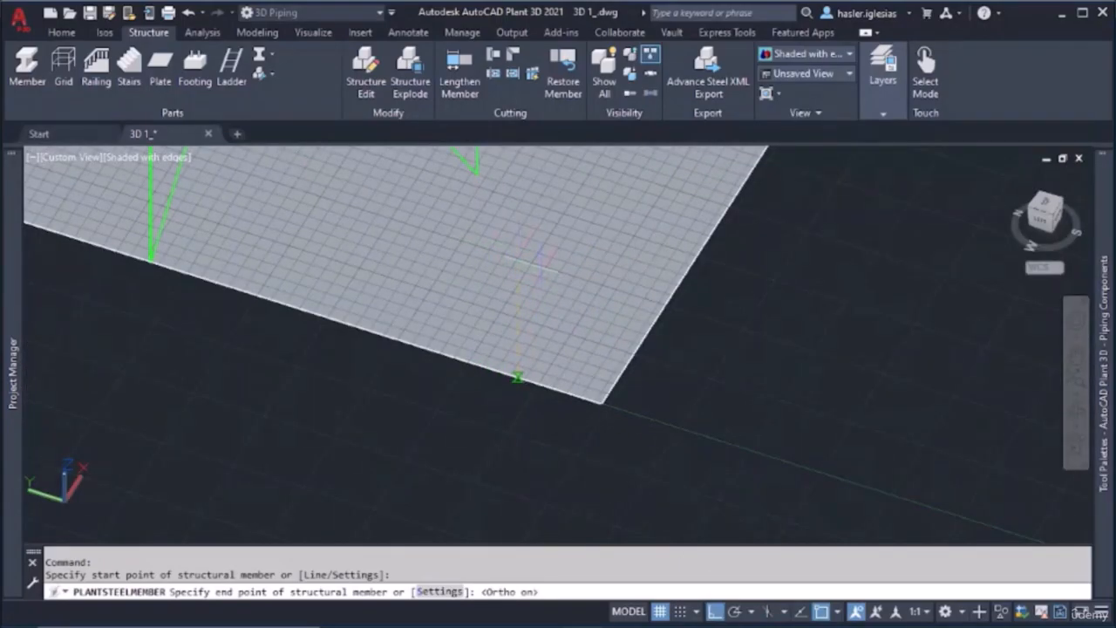
left_click(822, 611)
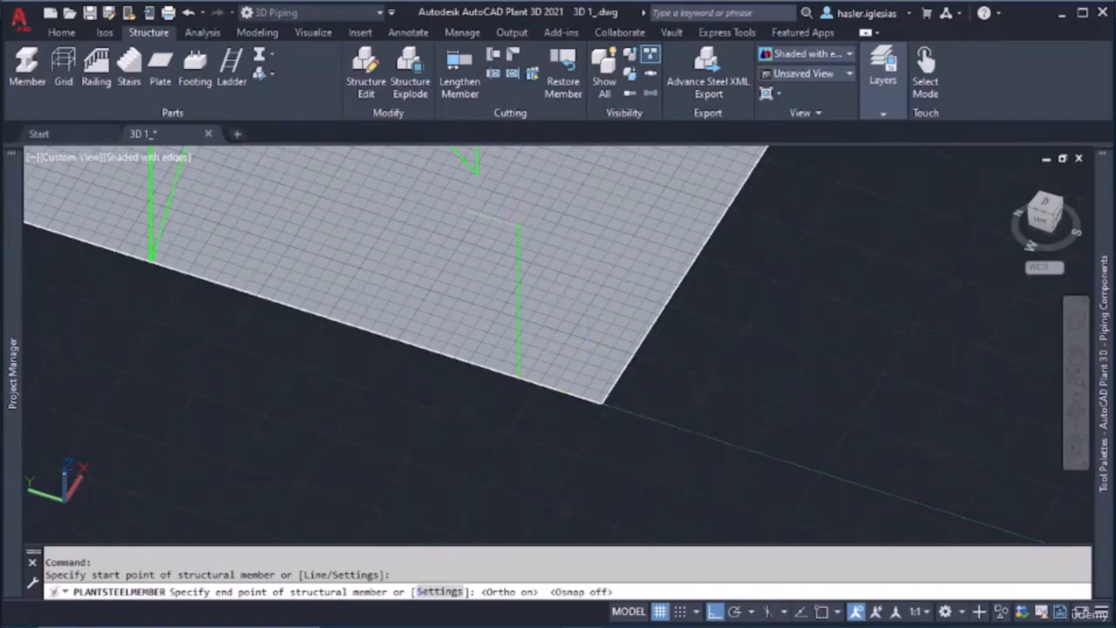
key("Escape")
Delete the vertical structural member standing at the ground grid's edge
scroll(521, 257, "up", 3)
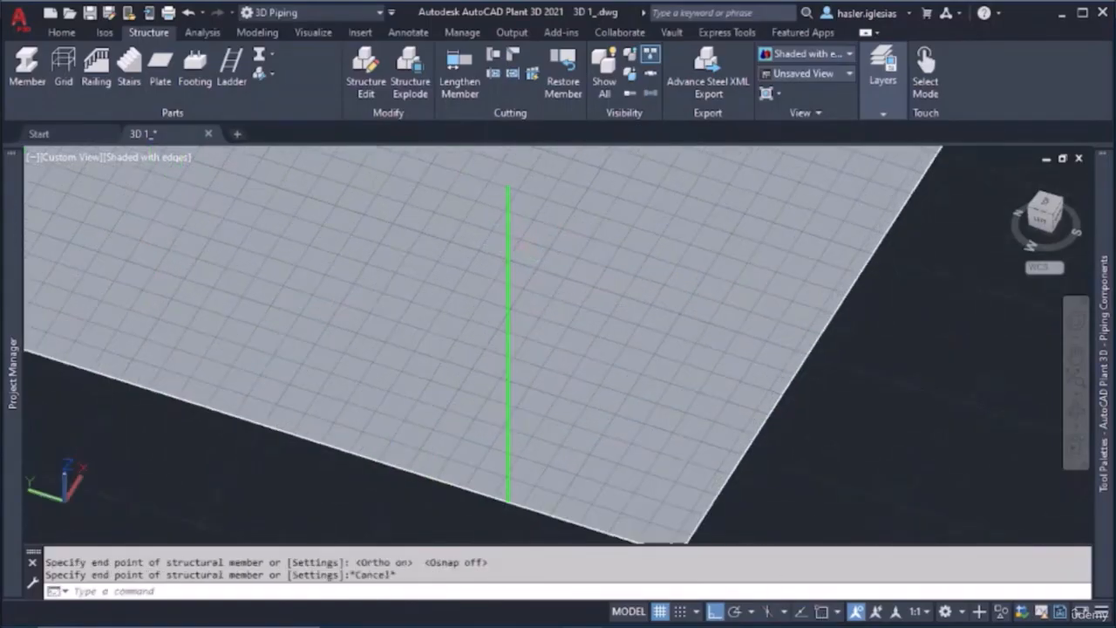
left_click(509, 250)
key("Delete")
Turn object snap on and draw a short structural member along the ground grid's edge
scroll(507, 266, "up", 5)
middle_click_drag(506, 284, 502, 305, "shift")
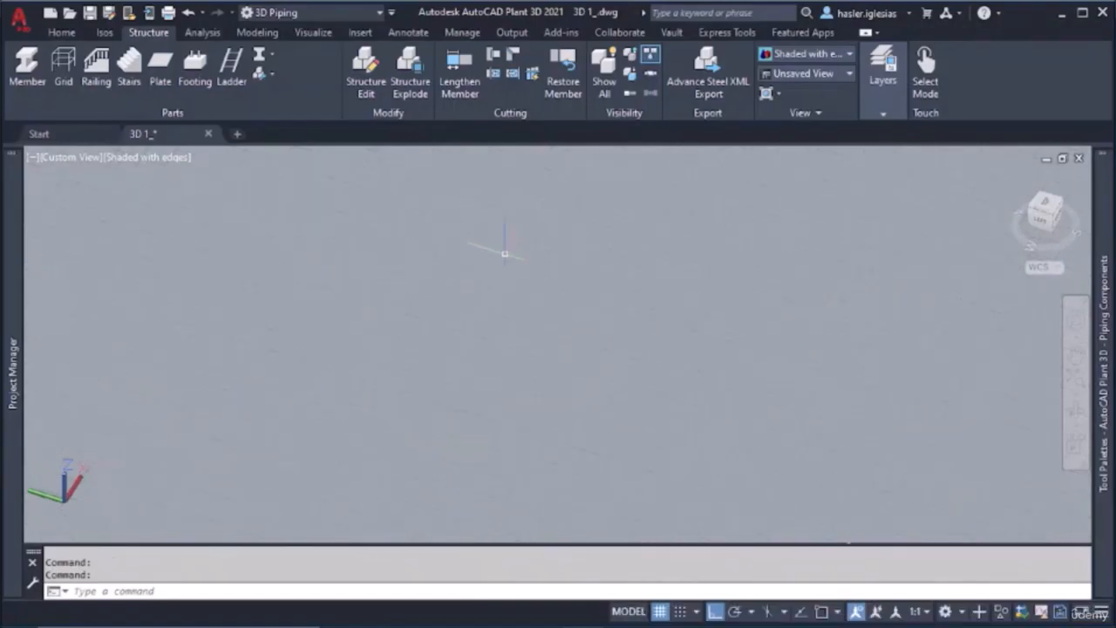
left_click(27, 68)
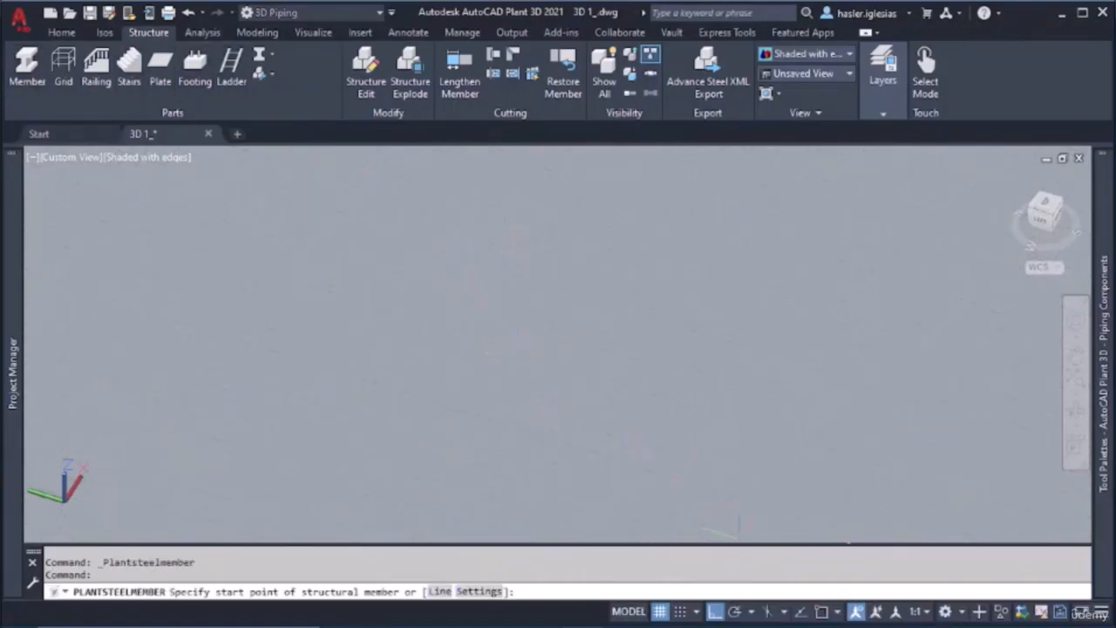
left_click(818, 613)
left_click(455, 347)
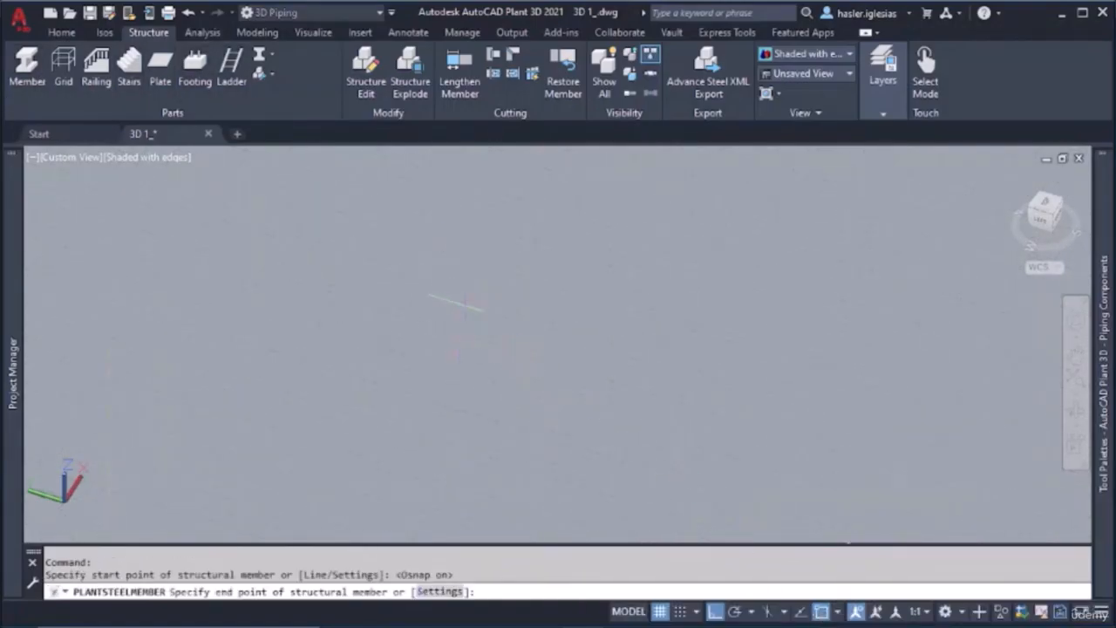
scroll(466, 273, "down", 5)
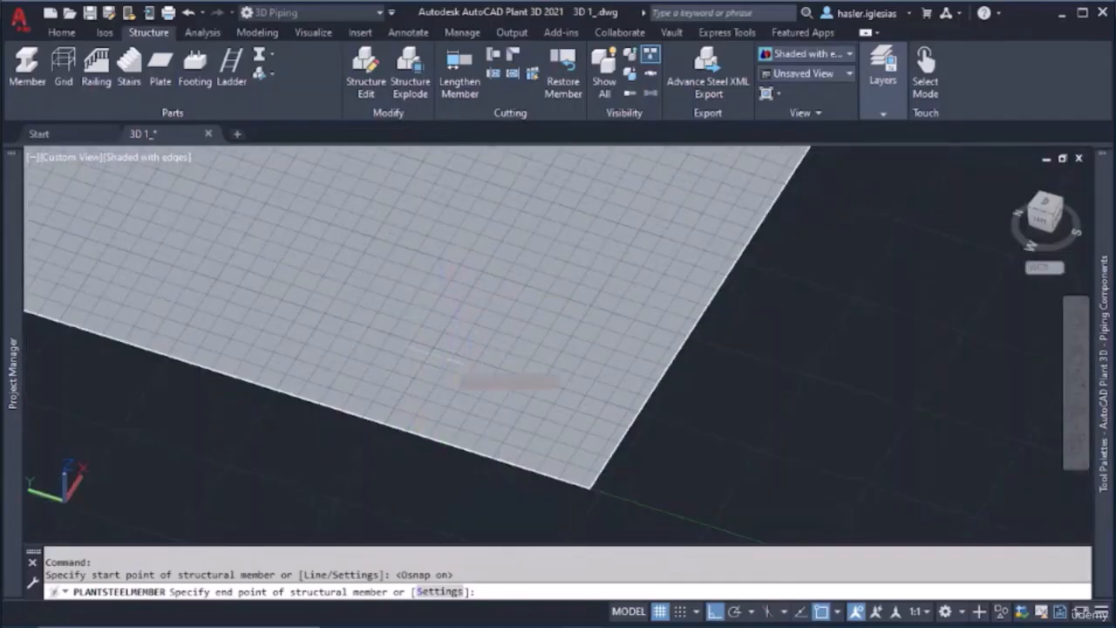
left_click(383, 424)
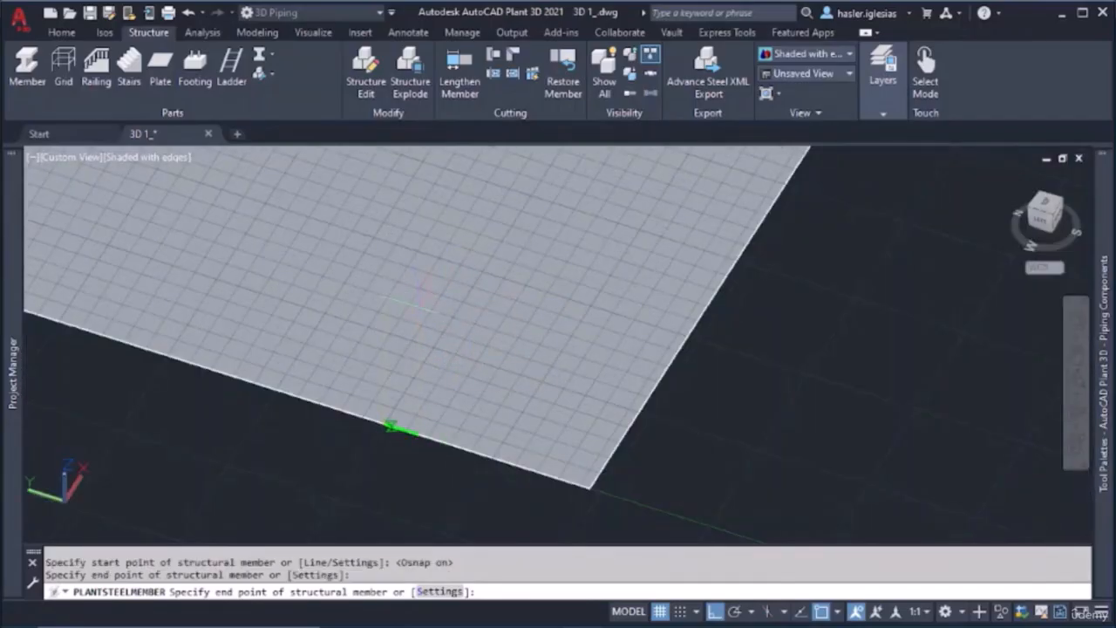
key("Escape")
Delete the short structural member lying along the ground grid's edge
scroll(395, 403, "up", 2)
scroll(377, 460, "up", 5)
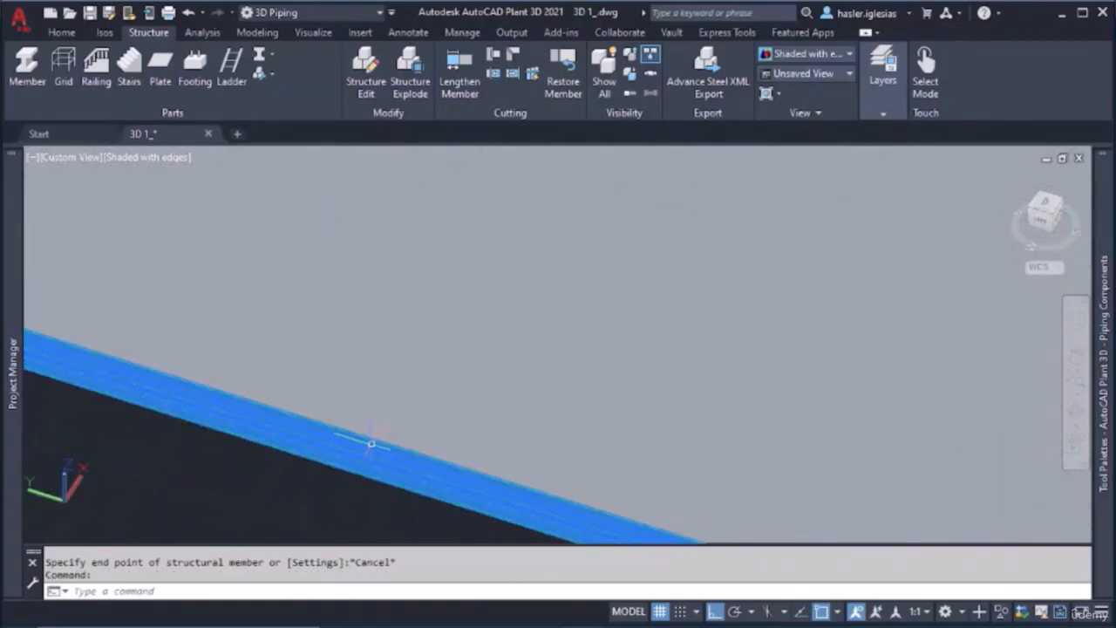
left_click(371, 444)
key("Delete")
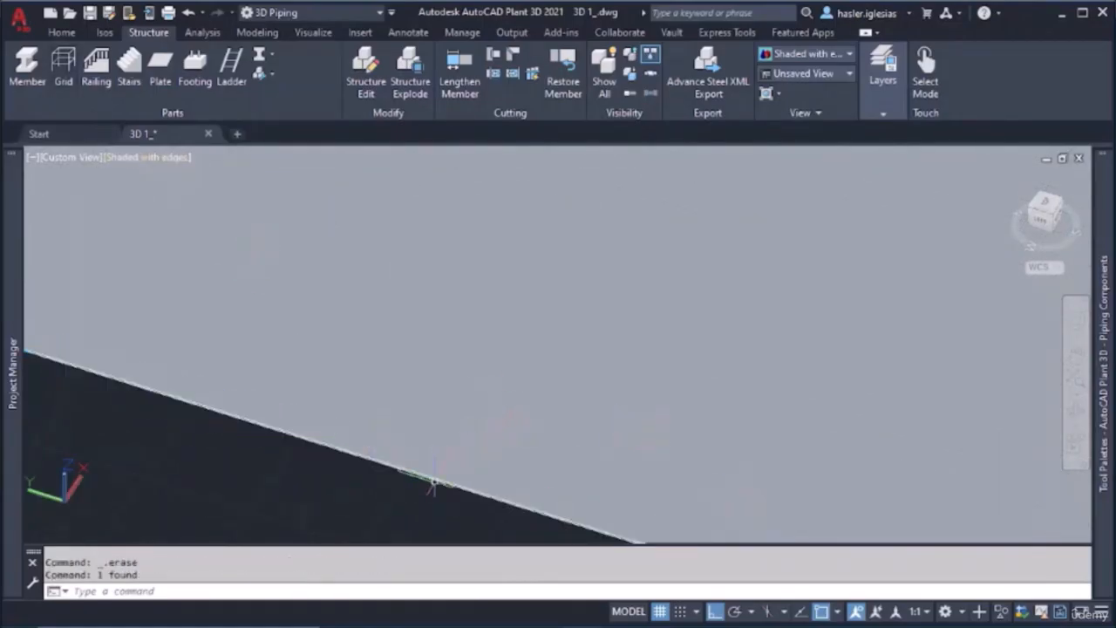
Draw a small portal frame on the ground grid's edge: two posts about 3'-1" tall joined by a horizontal beam about 2'-5" long
left_click(27, 70)
left_click(341, 448)
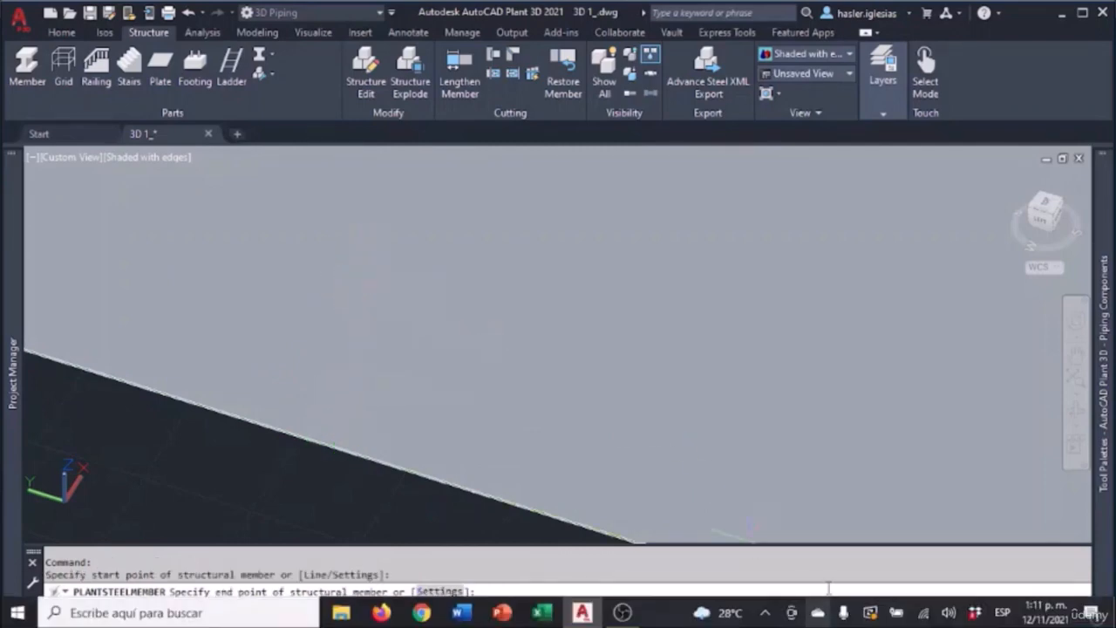
key("F3")
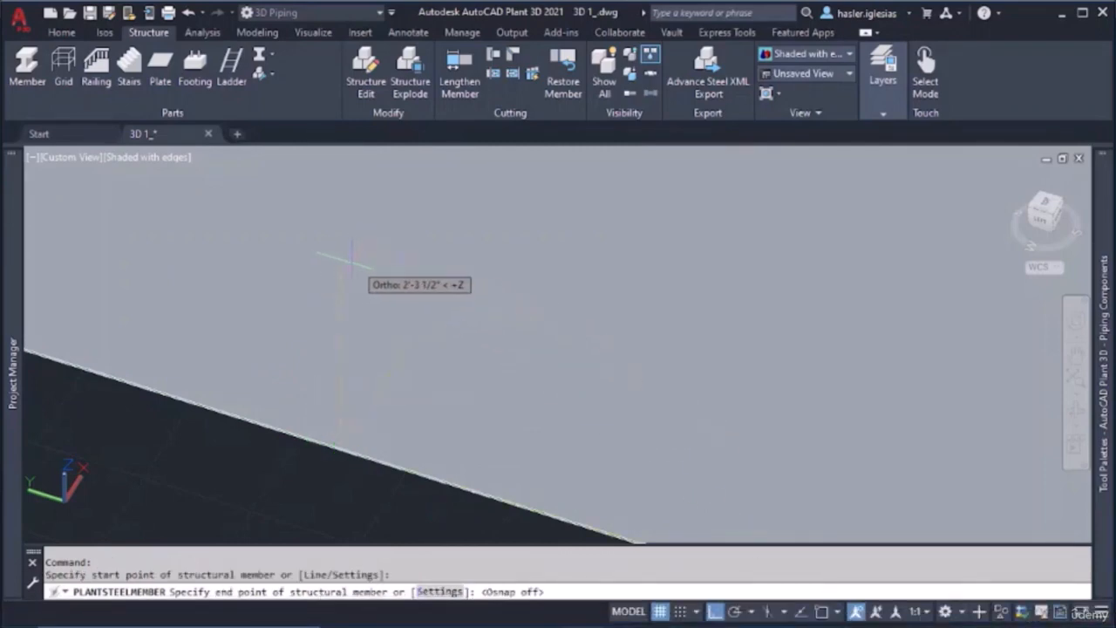
left_click(340, 193)
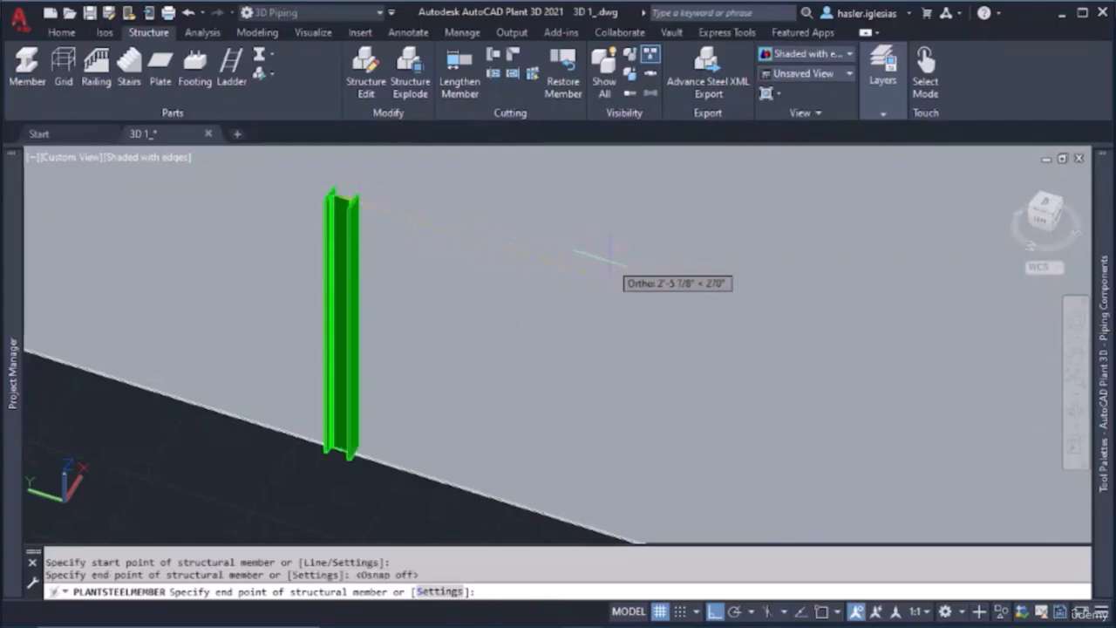
left_click(600, 277)
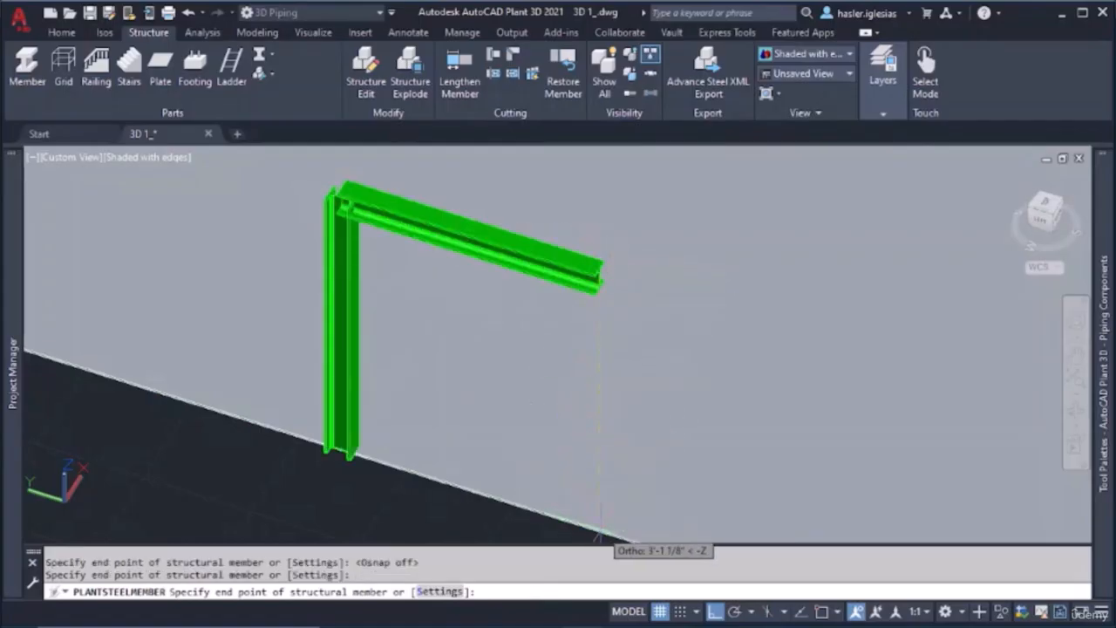
key("F3")
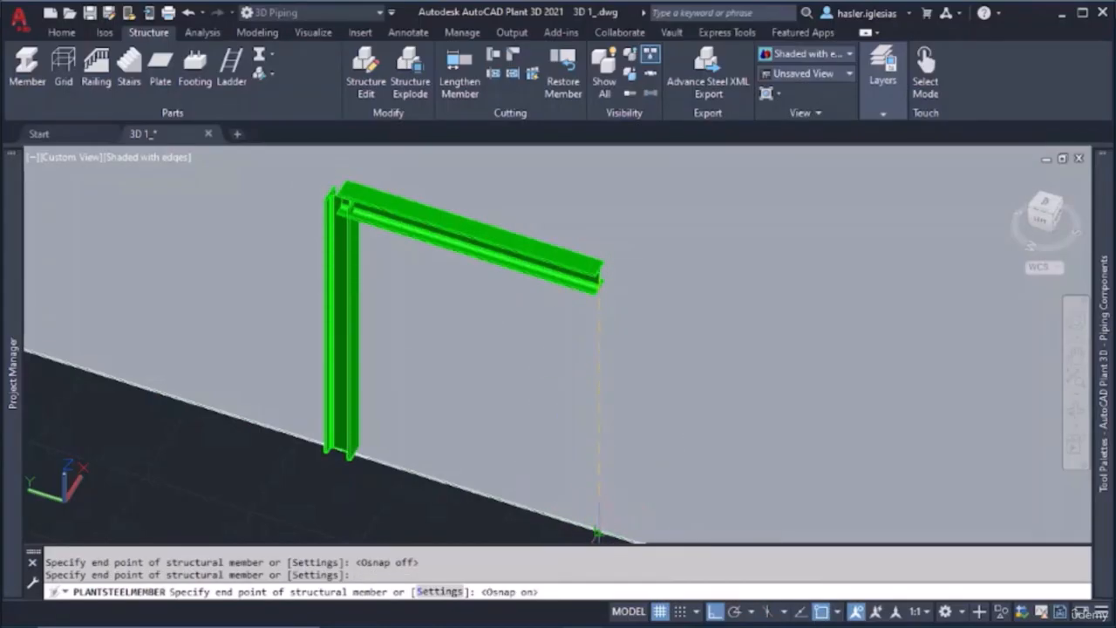
left_click(597, 533)
key("Escape")
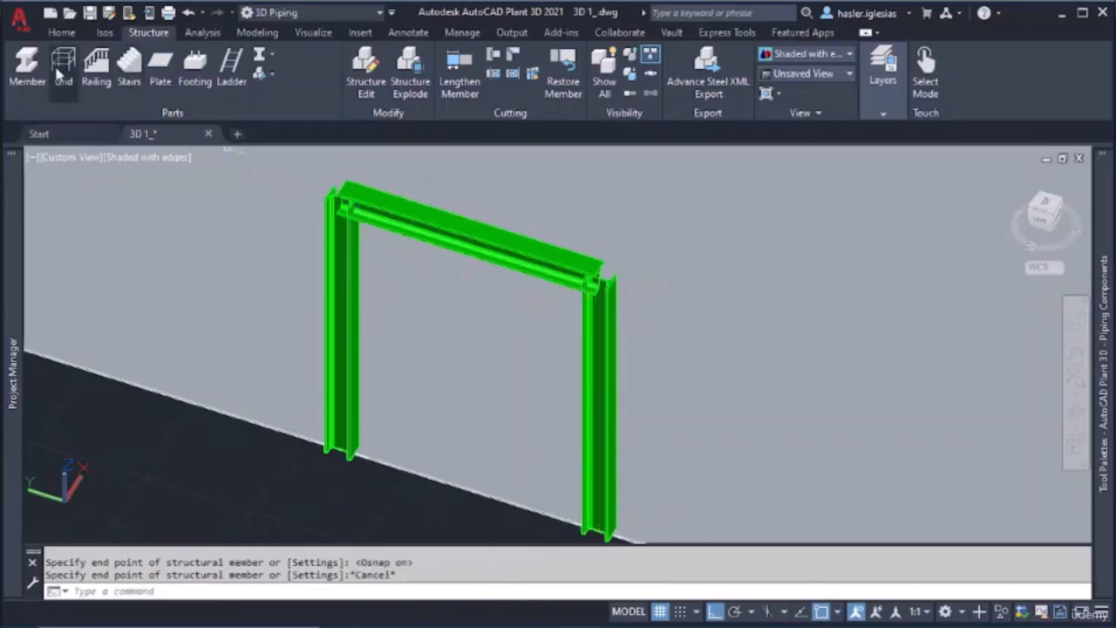
Draw a diagonal structural member from the top of the small frame's second post down to the base of its first post
left_click(27, 68)
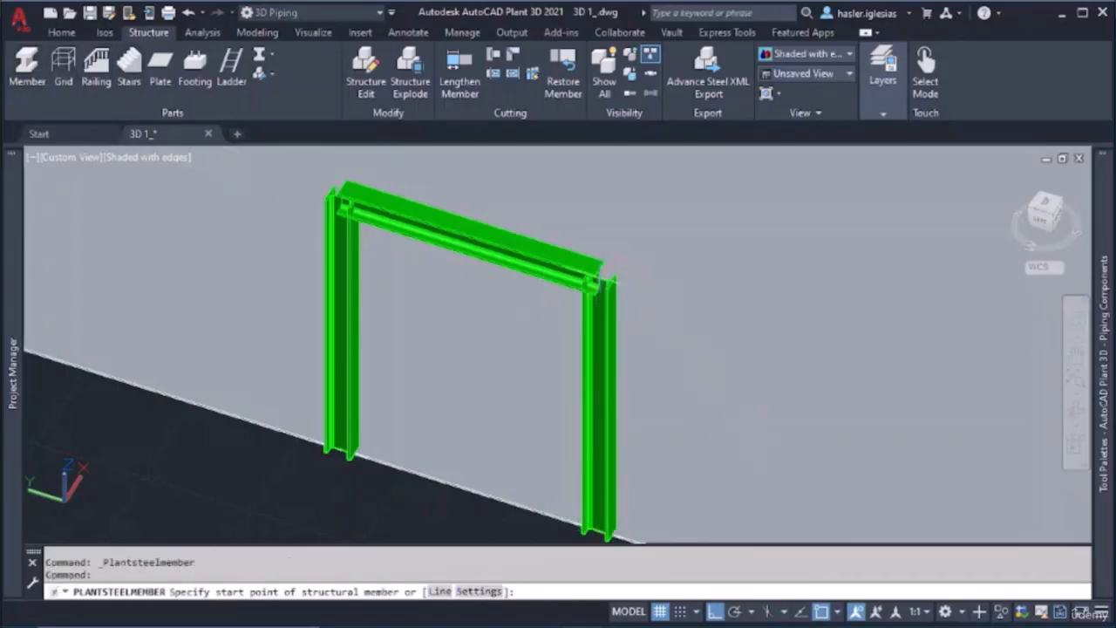
left_click(608, 268)
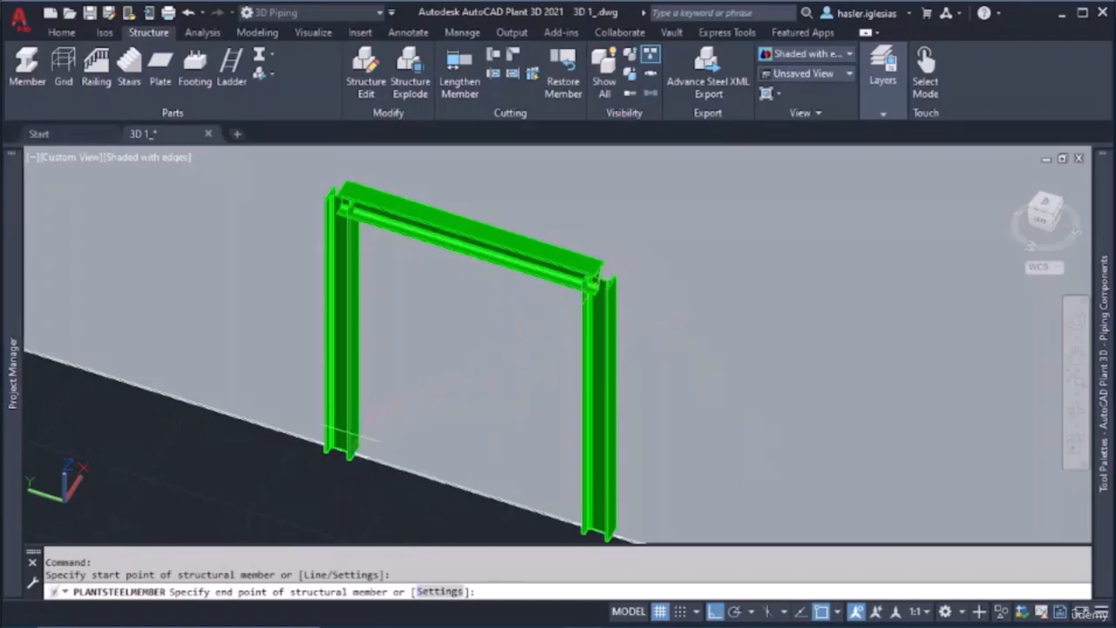
left_click(343, 447)
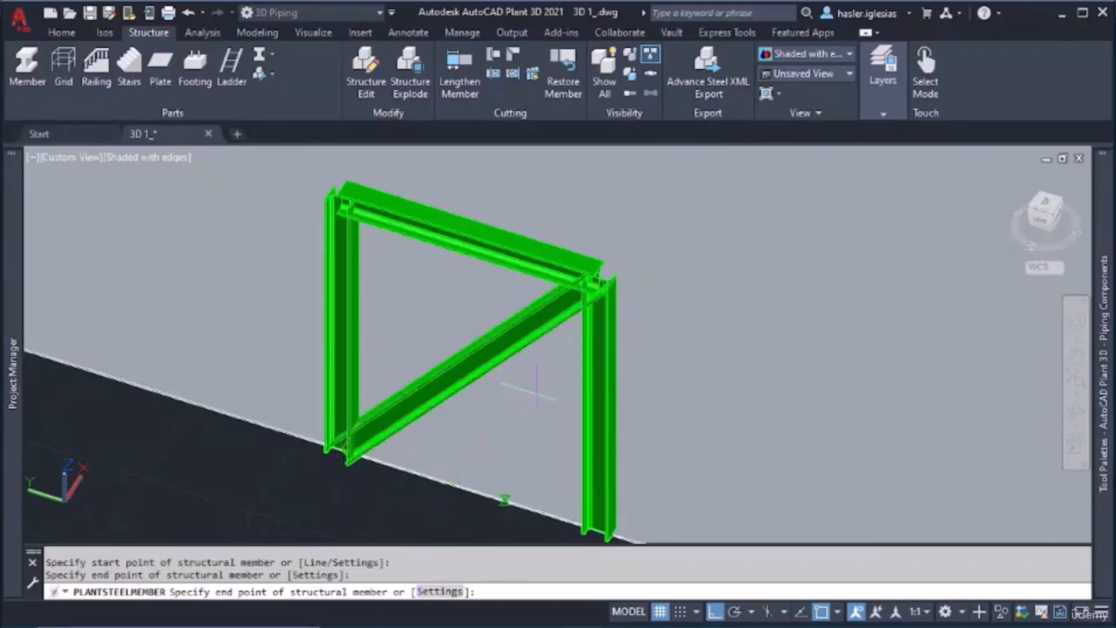
key("Escape")
Try a miter between the second post and the diagonal brace at their upper joint, and undo it
scroll(583, 321, "up", 2)
scroll(582, 321, "up", 3)
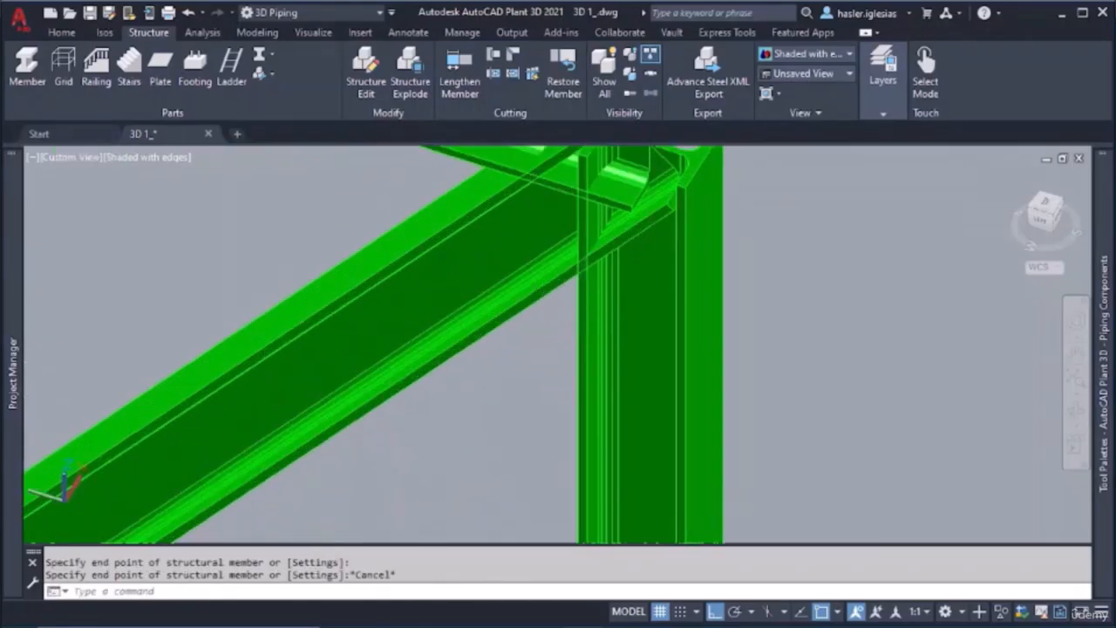
middle_click_drag(582, 321, 537, 471)
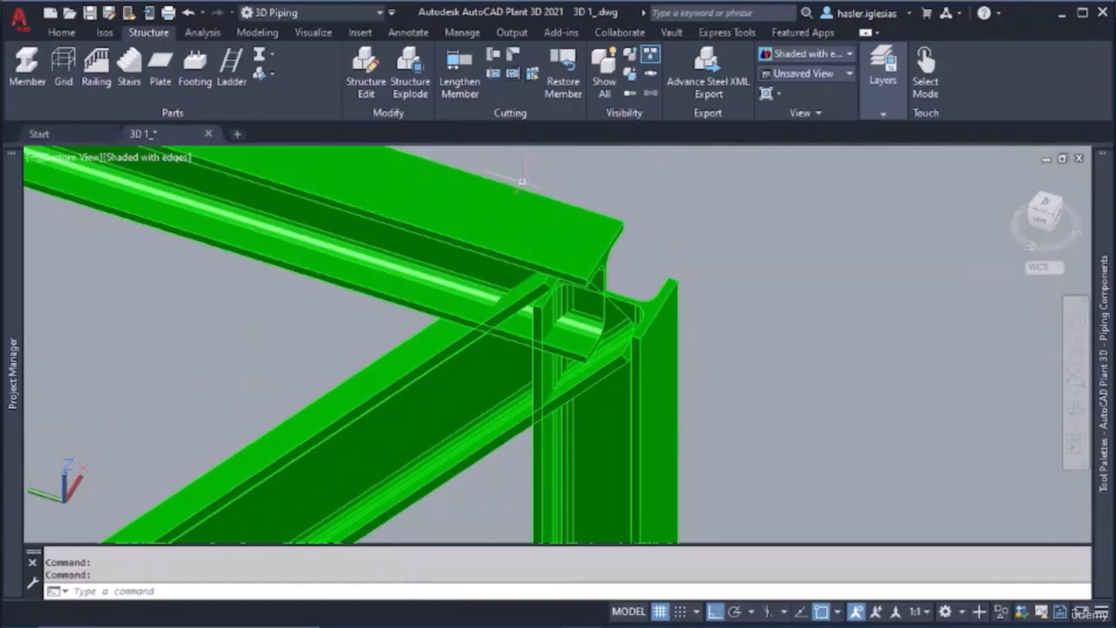
left_click(519, 56)
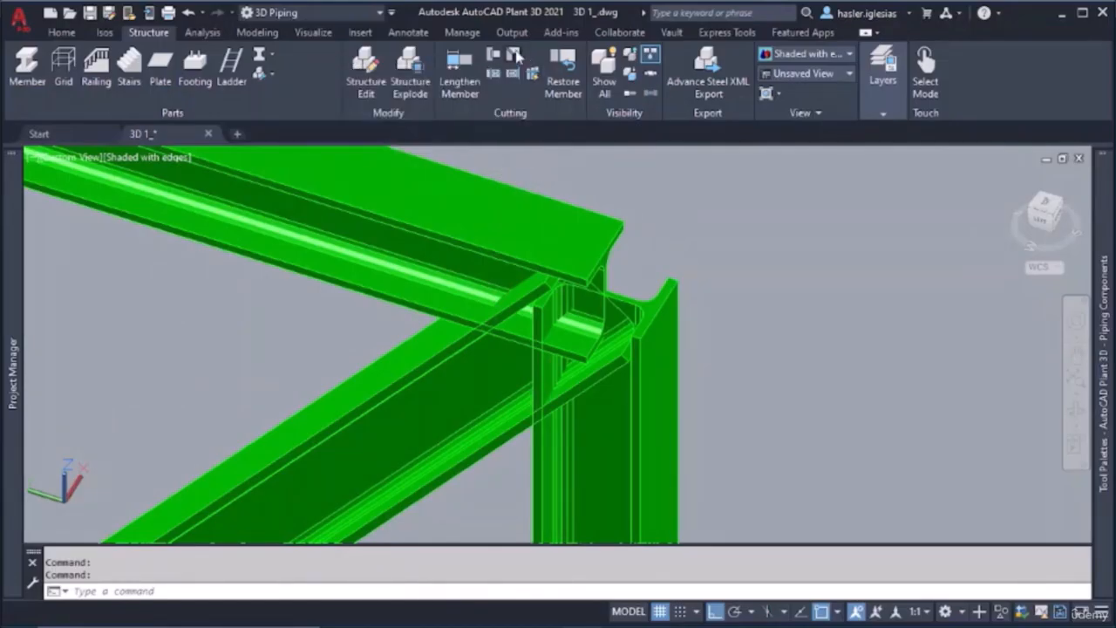
left_click(633, 382)
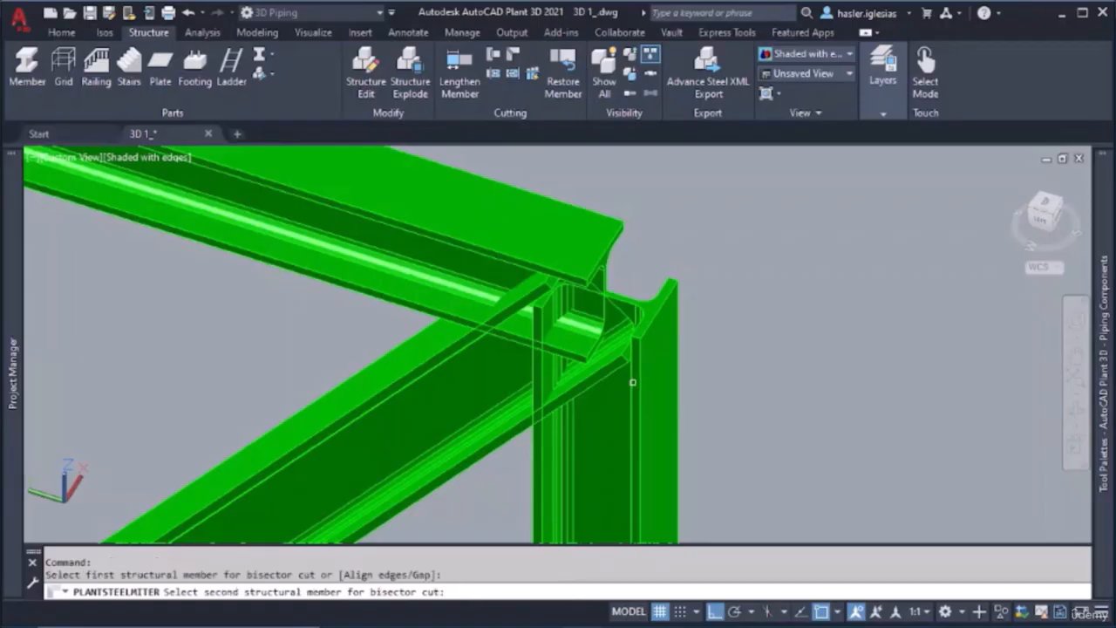
left_click(465, 344)
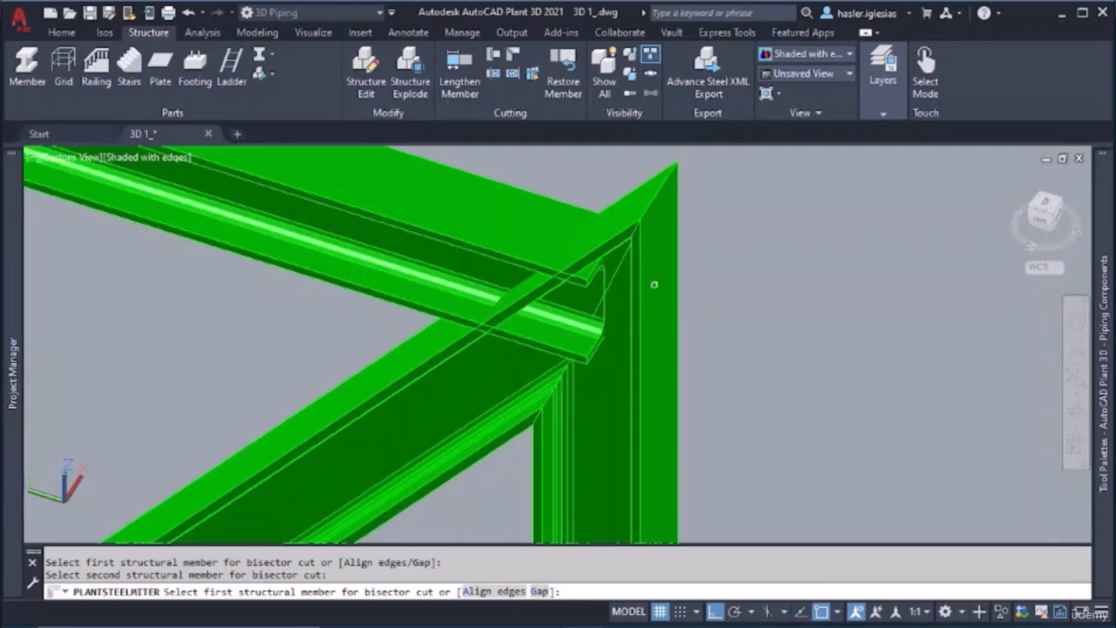
key("Return")
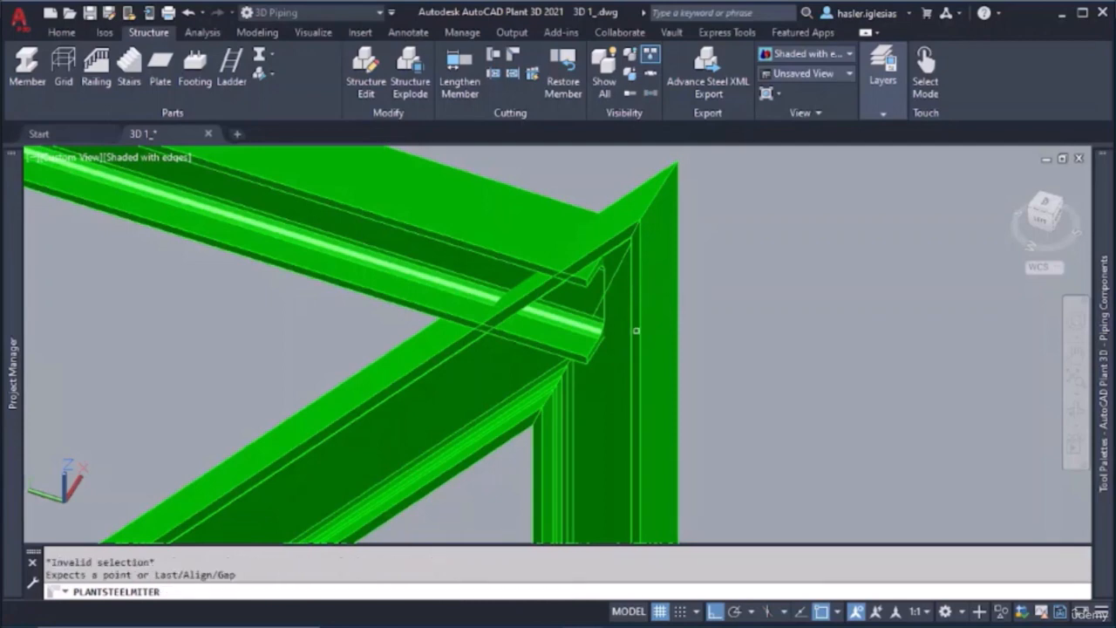
key("Escape")
key("ctrl+z")
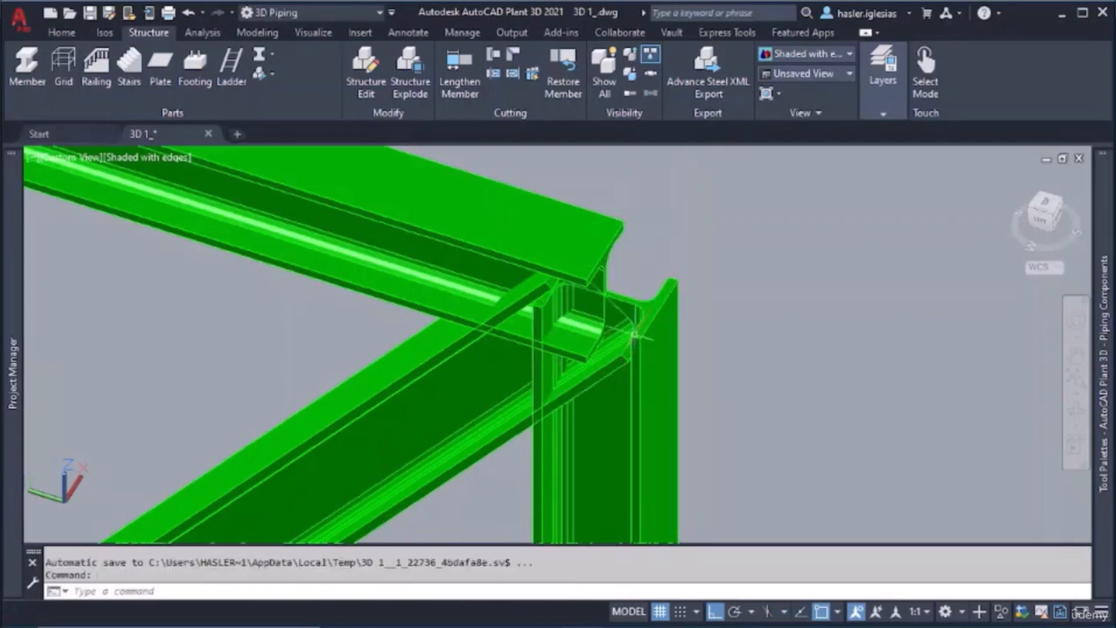
Cut the diagonal brace's upper end using the second post as the limiting member
left_click(496, 58)
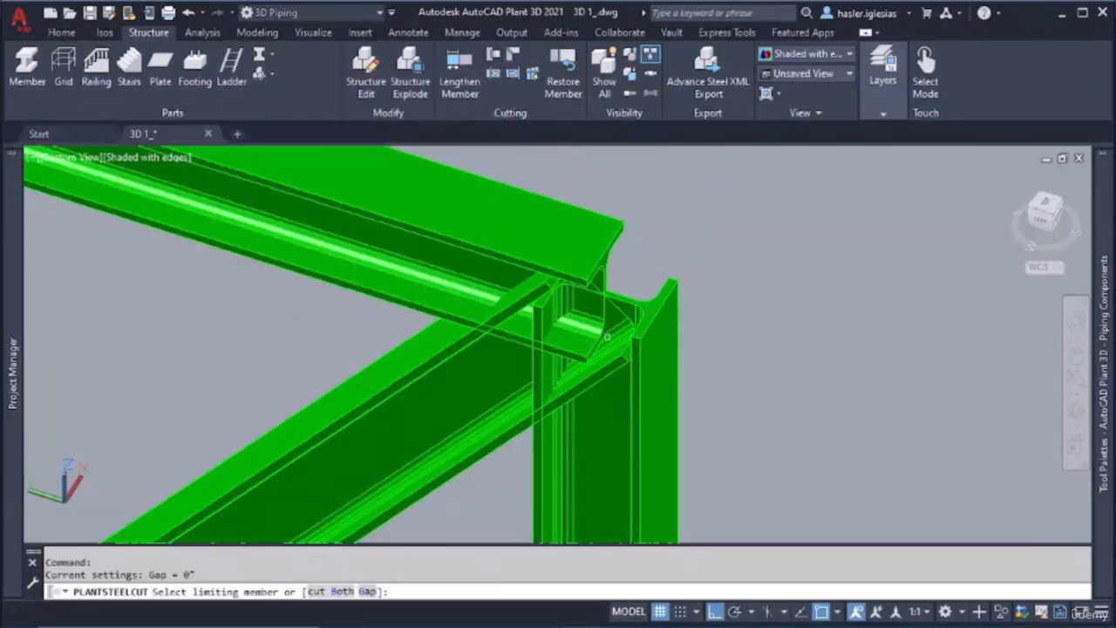
left_click(638, 392)
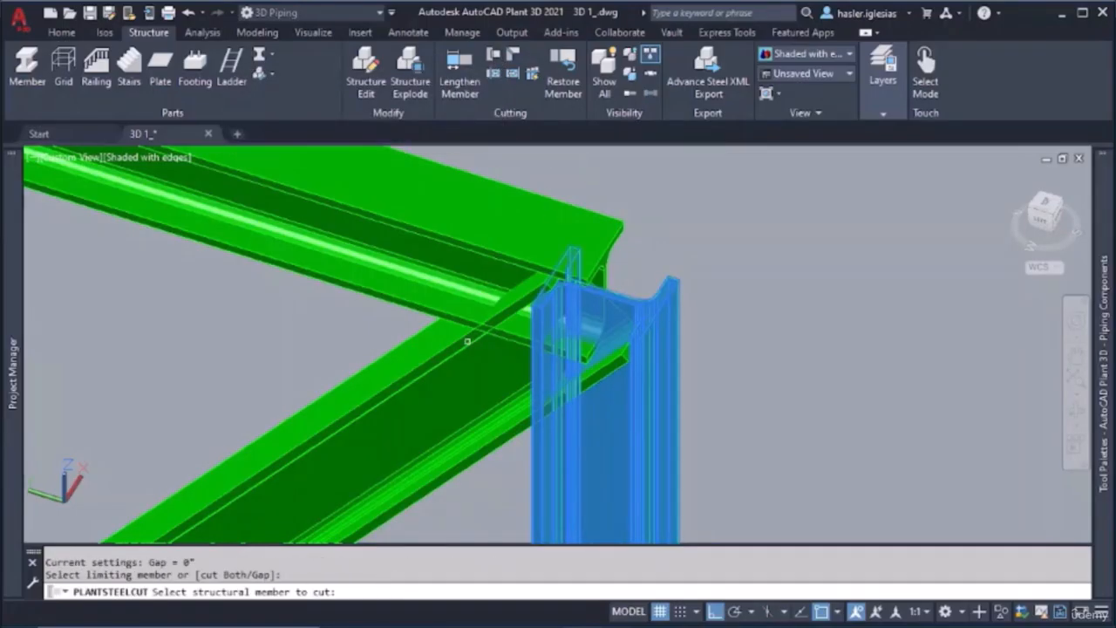
left_click(467, 342)
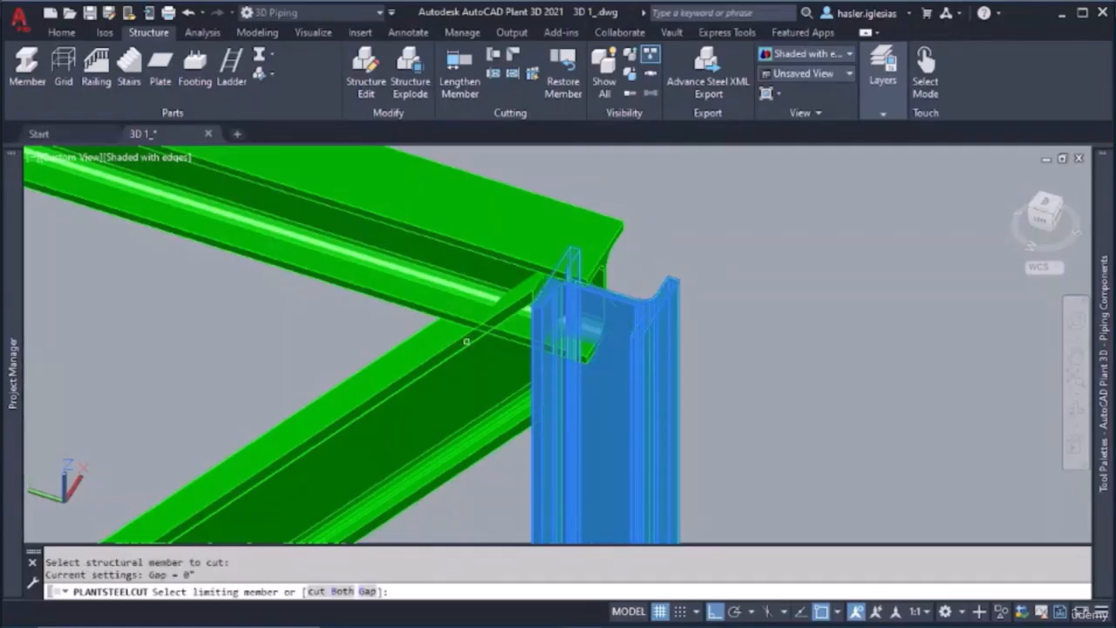
key("Escape")
Cut the diagonal brace's upper end using the horizontal beam as the limiting member
middle_click_drag(540, 345, 550, 314, "shift")
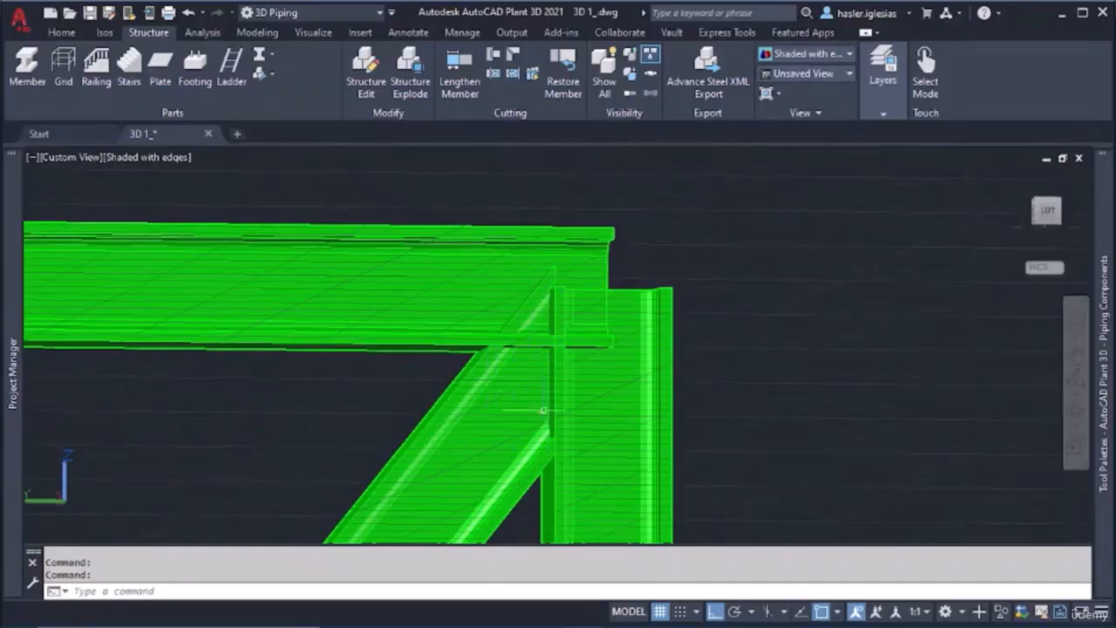
left_click(500, 57)
left_click(500, 236)
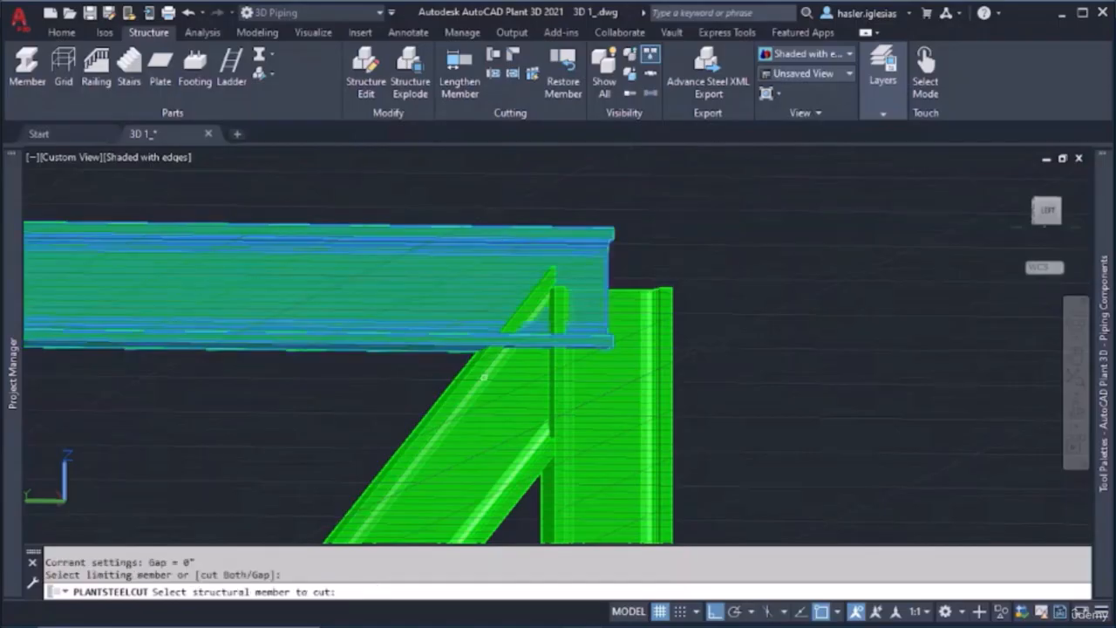
left_click(478, 377)
key("Escape")
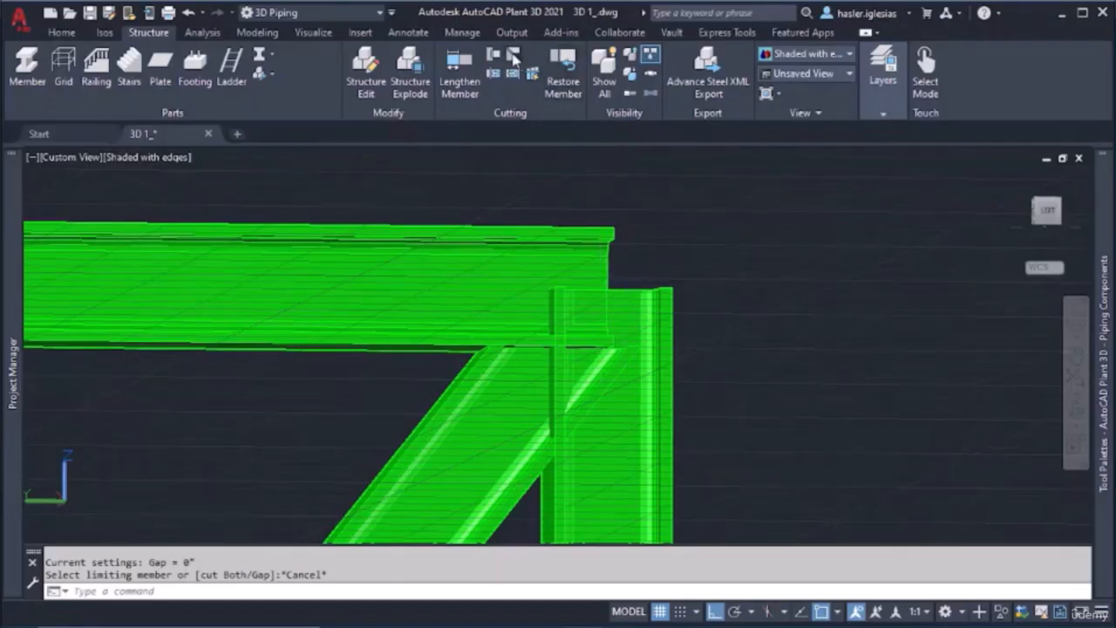
Miter the horizontal beam and the second post at the corner above the brace's upper end
left_click(513, 56)
left_click(524, 227)
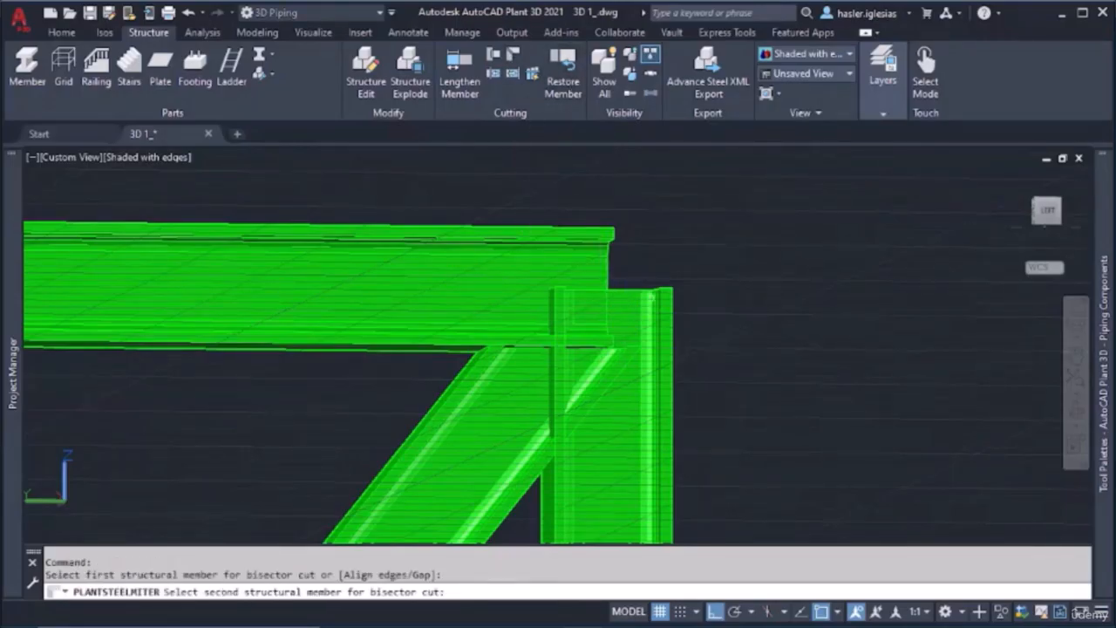
left_click(668, 304)
key("Escape")
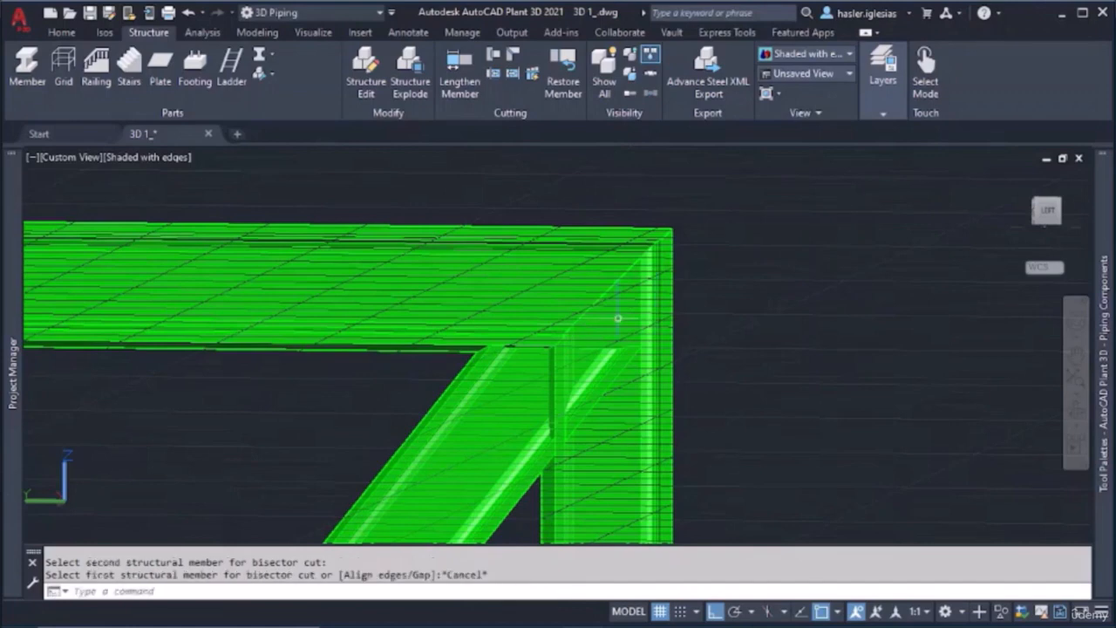
key("Escape")
key("Escape")
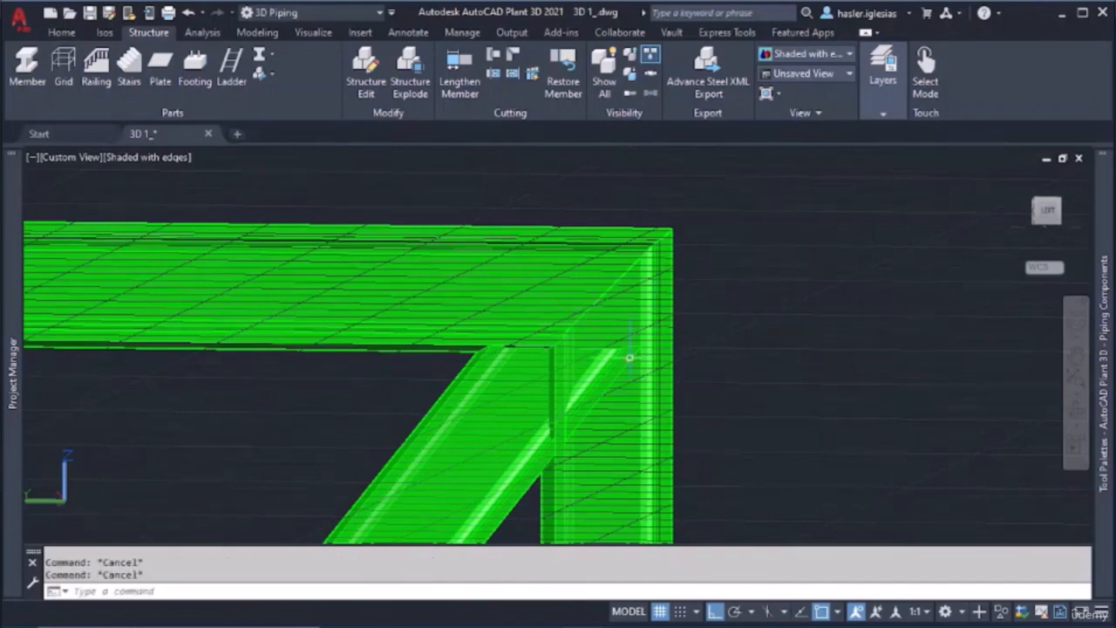
Miter the horizontal beam and the first post at the frame's opposite upper corner
scroll(629, 356, "down", 6)
mouse_move(625, 355)
middle_mouse_down("shift")
mouse_move(616, 352)
mouse_move(595, 391)
mouse_move(599, 356)
mouse_move(675, 349)
mouse_move(610, 360)
middle_mouse_up("shift")
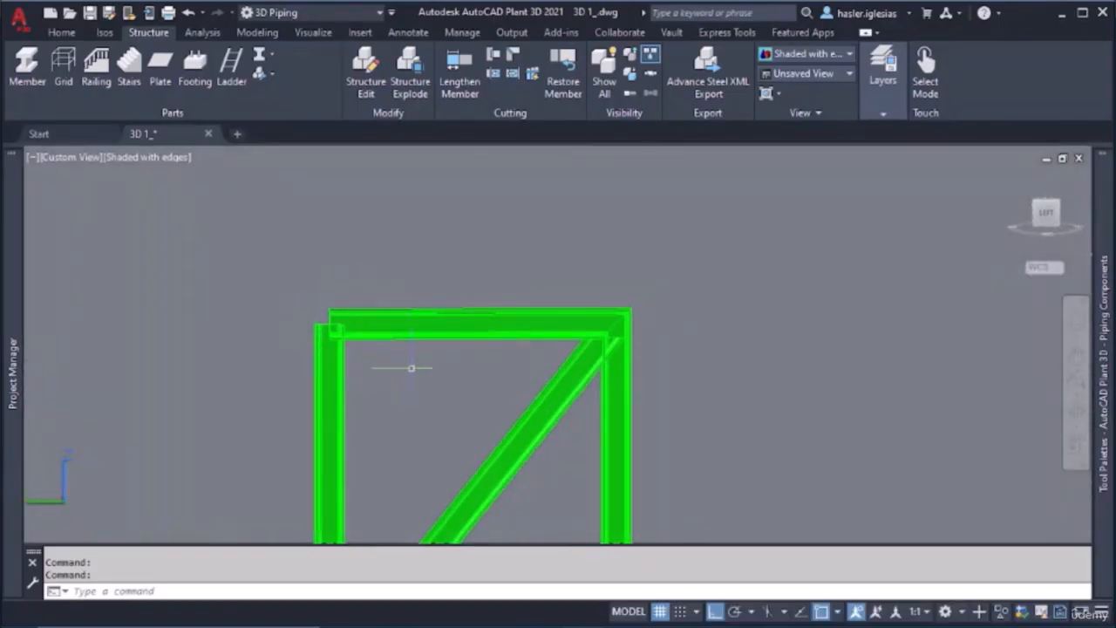
scroll(338, 317, "up", 2)
scroll(326, 326, "down", 4)
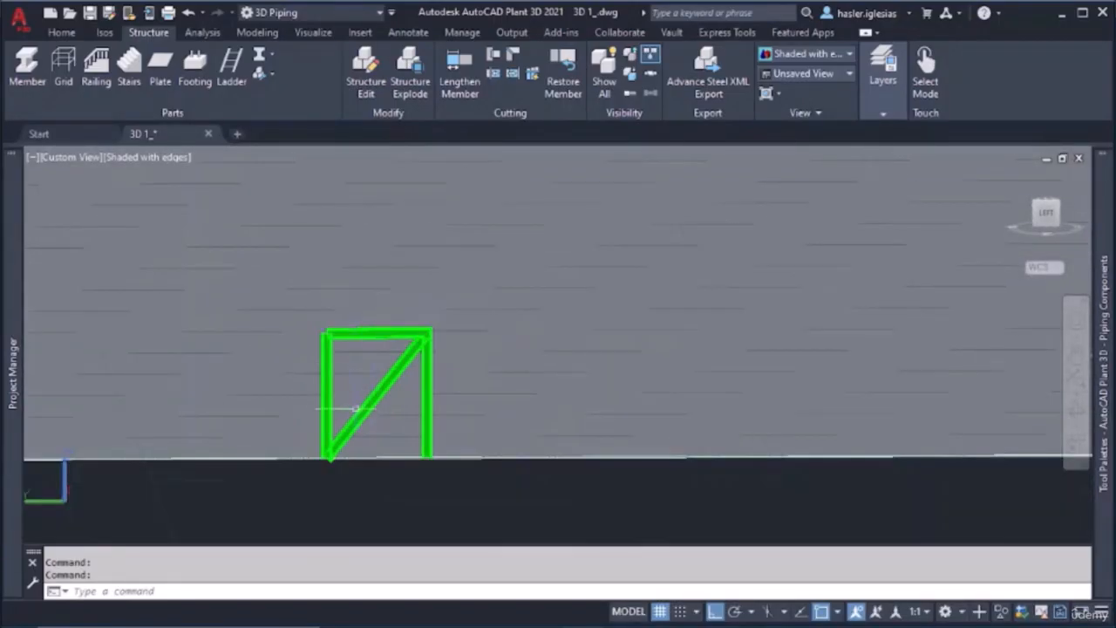
scroll(333, 380, "up", 3)
scroll(331, 257, "up", 2)
middle_click_drag(319, 247, 359, 352)
scroll(348, 298, "up", 4)
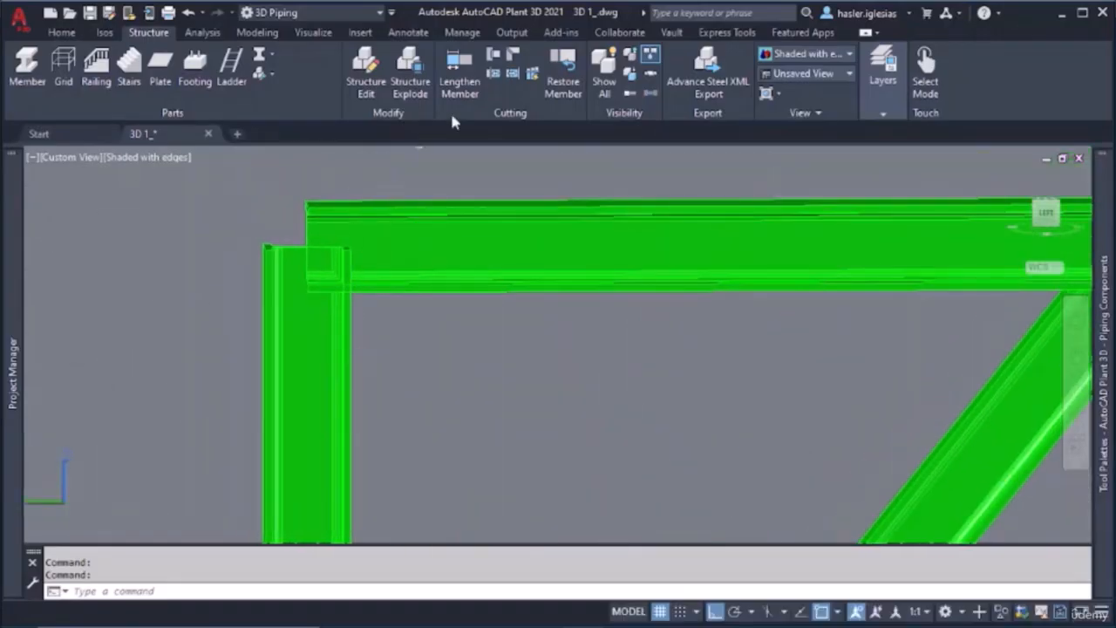
left_click(514, 55)
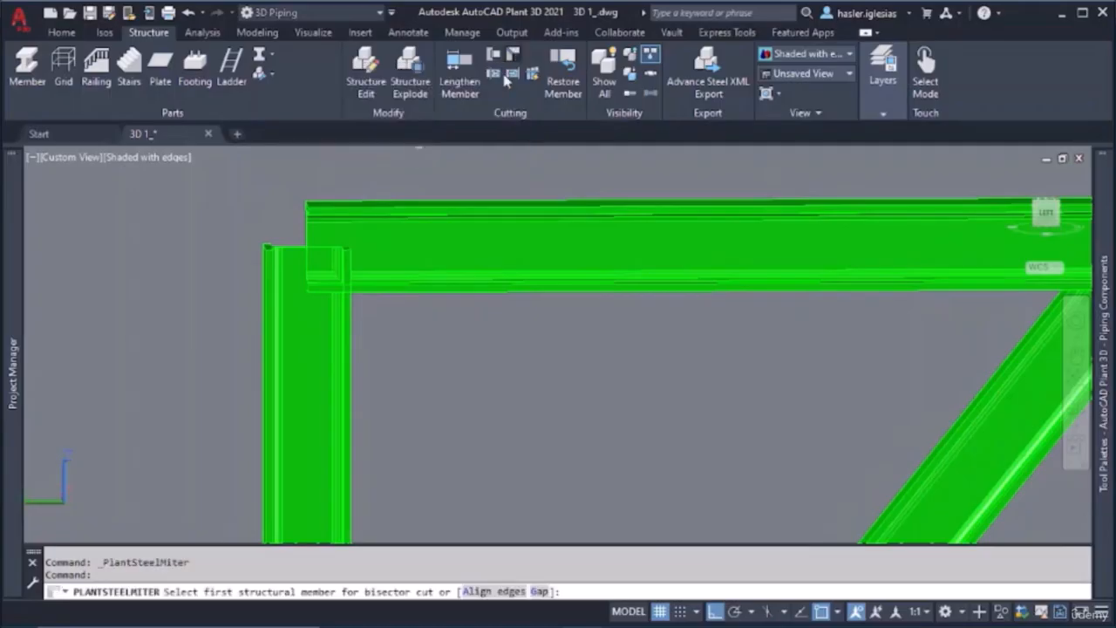
left_click(349, 211)
left_click(267, 278)
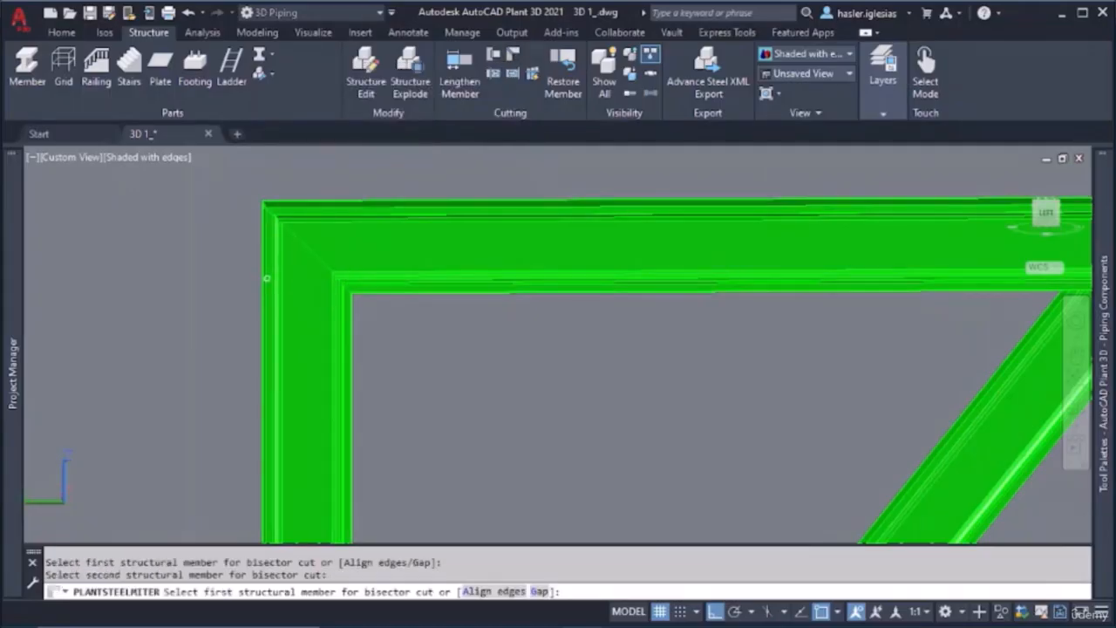
Cut the diagonal brace's lower end using the first post as the limiting member
scroll(380, 297, "down", 5)
middle_click_drag(363, 425, 388, 306)
scroll(392, 375, "up", 6)
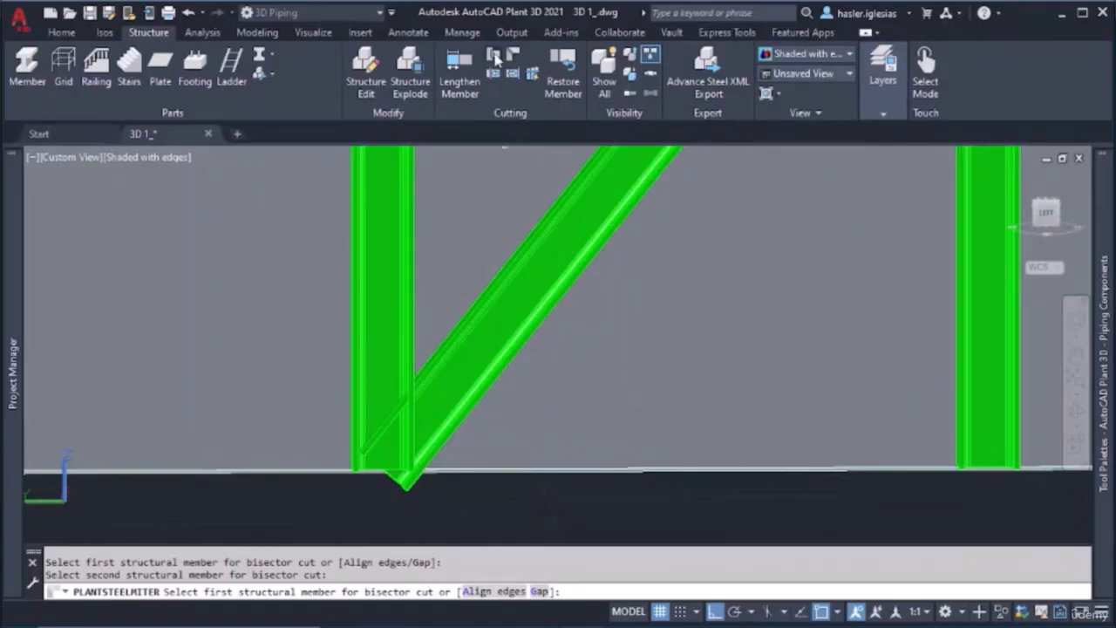
left_click(494, 57)
left_click(408, 333)
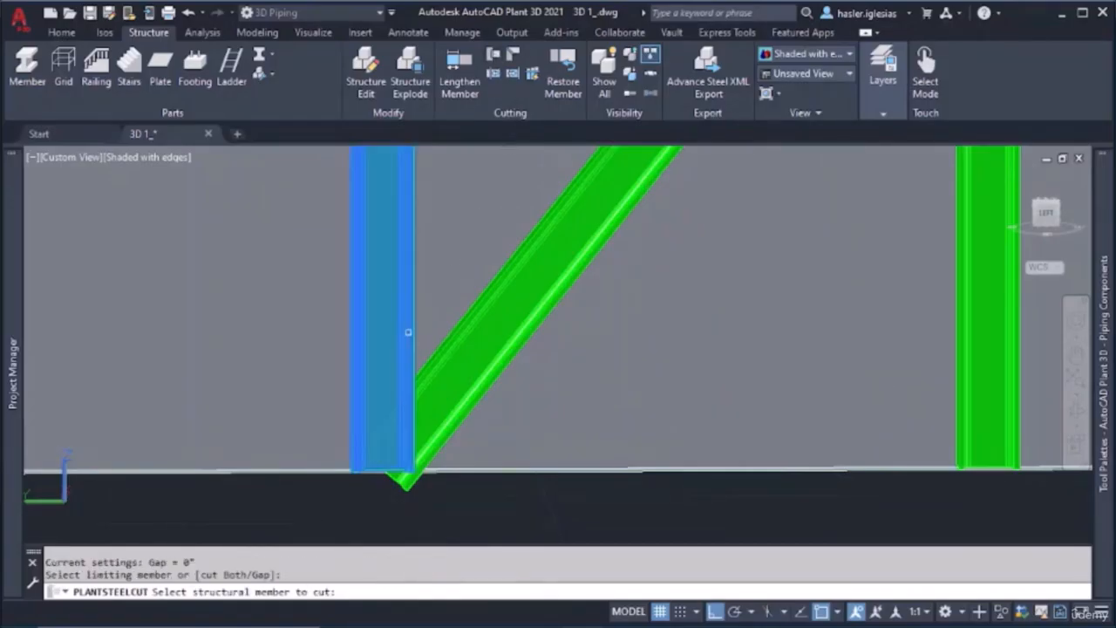
left_click(459, 332)
key("Escape")
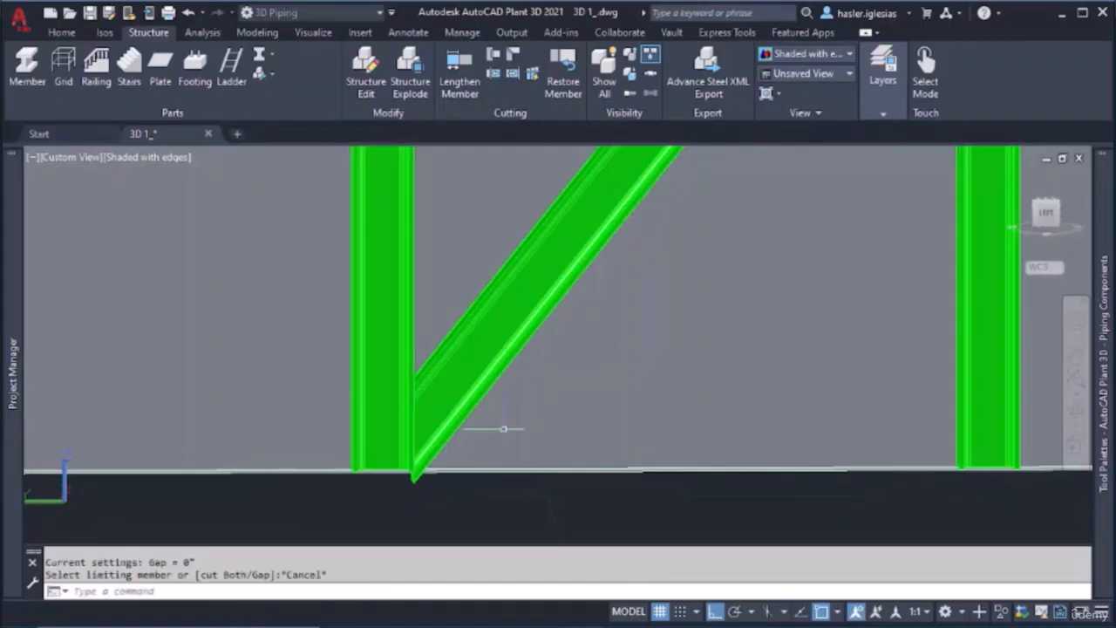
scroll(503, 430, "down", 4)
scroll(544, 373, "up", 2)
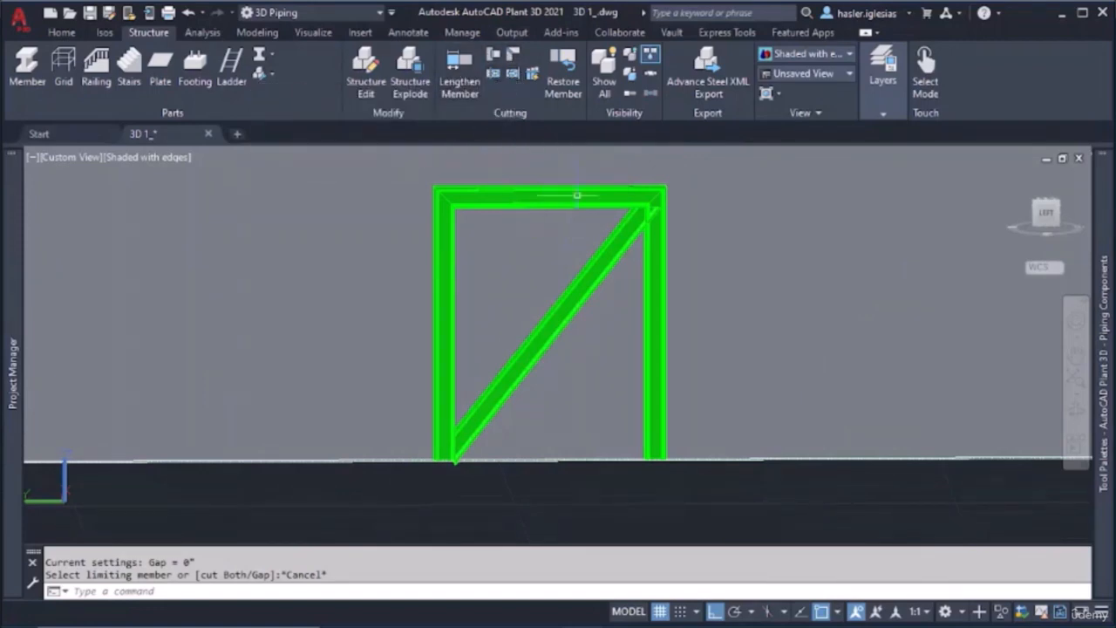
scroll(588, 306, "down", 6)
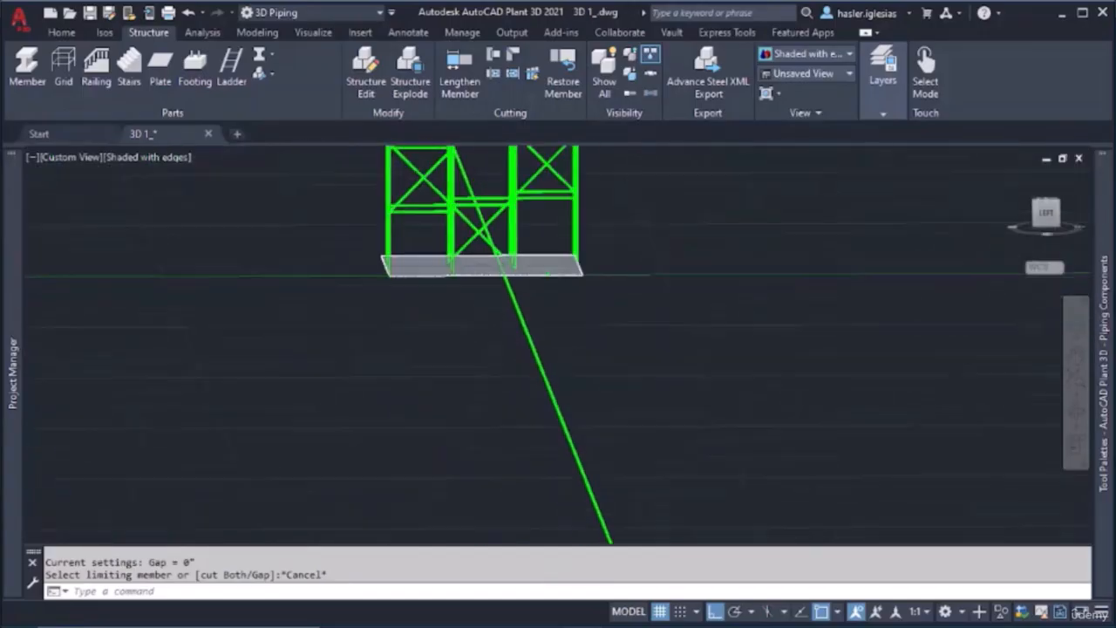
Delete the two stray long members, the diagonal running below the main structure and the horizontal extending away from it
scroll(688, 327, "down", 5)
middle_click_drag(833, 332, 615, 359)
scroll(615, 367, "up", 3)
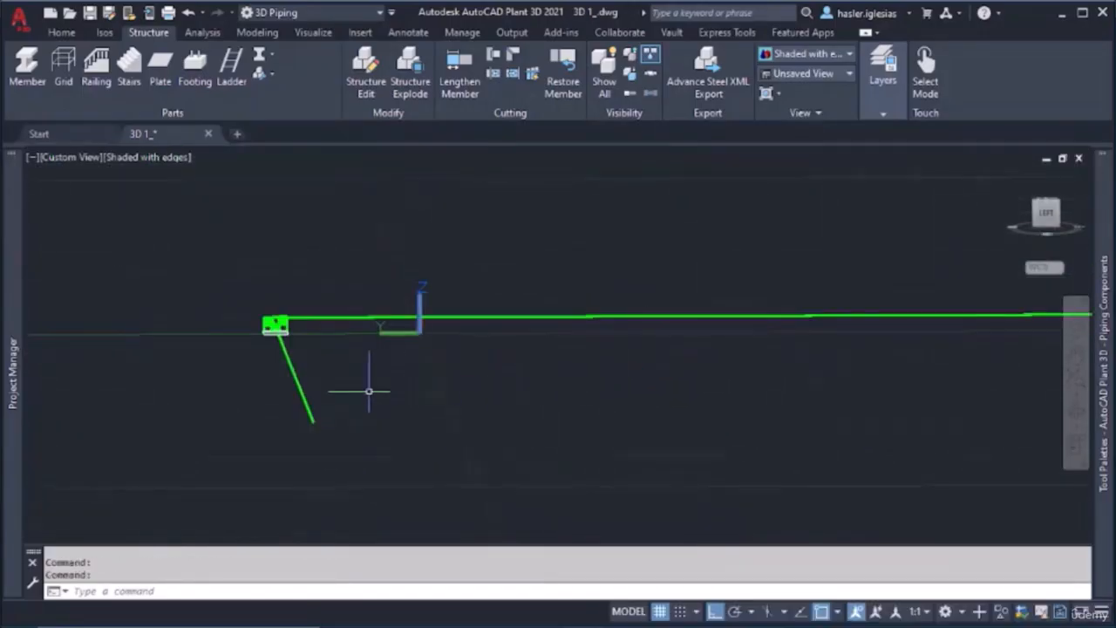
left_click(300, 386)
key("Delete")
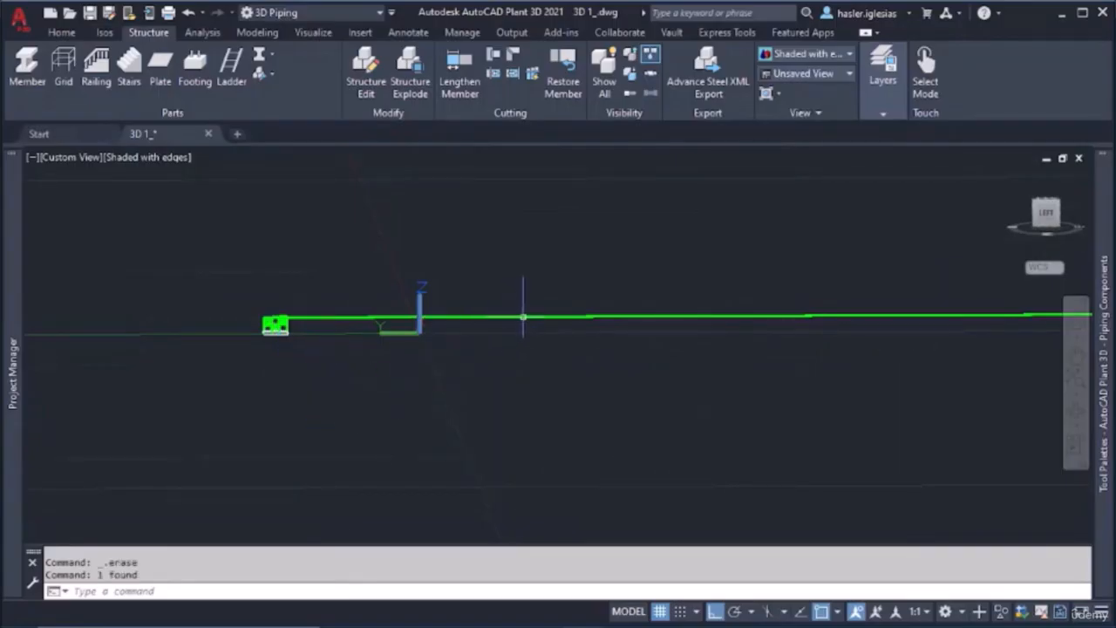
scroll(275, 325, "up", 10)
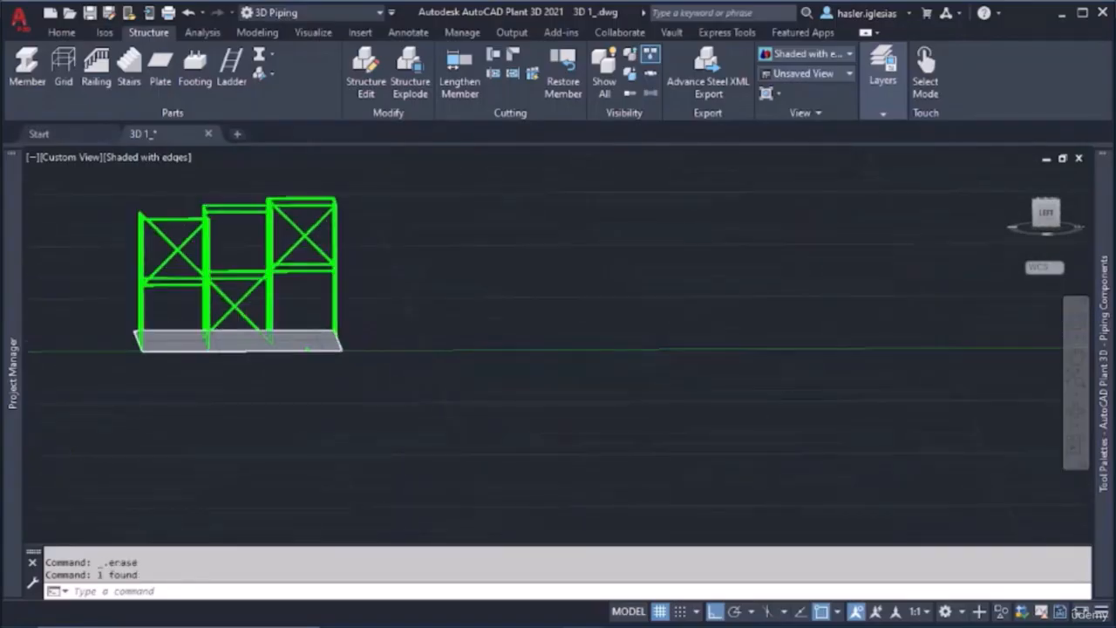
Delete the entire main structure together with its floor plate, keeping the small braced portal frame
scroll(231, 319, "up", 5)
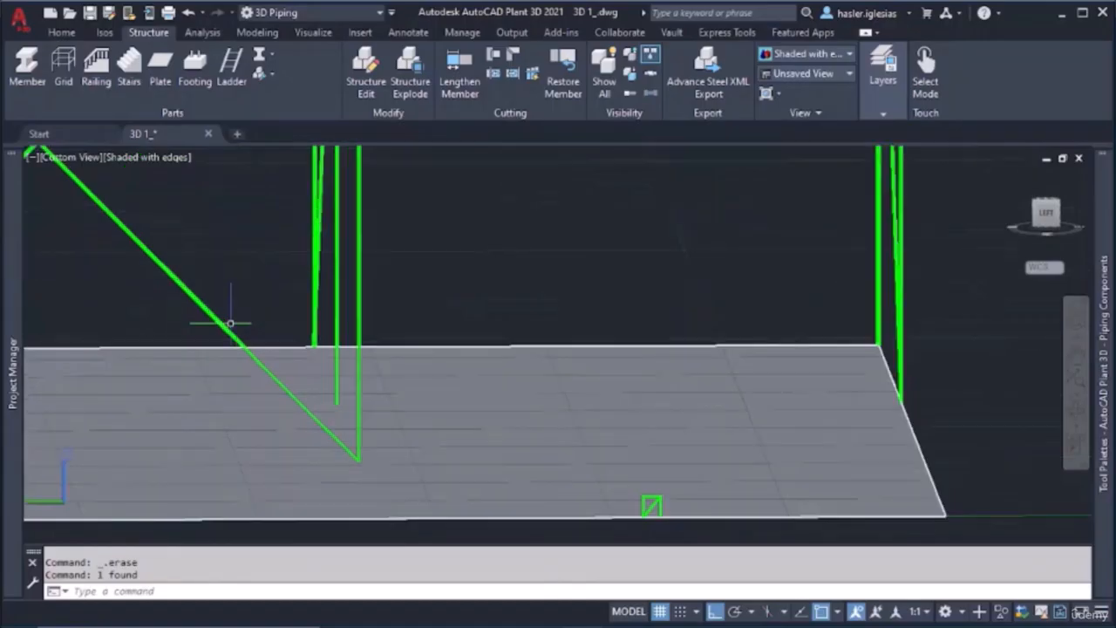
scroll(232, 321, "down", 5)
middle_click_drag(231, 321, 174, 356, "shift")
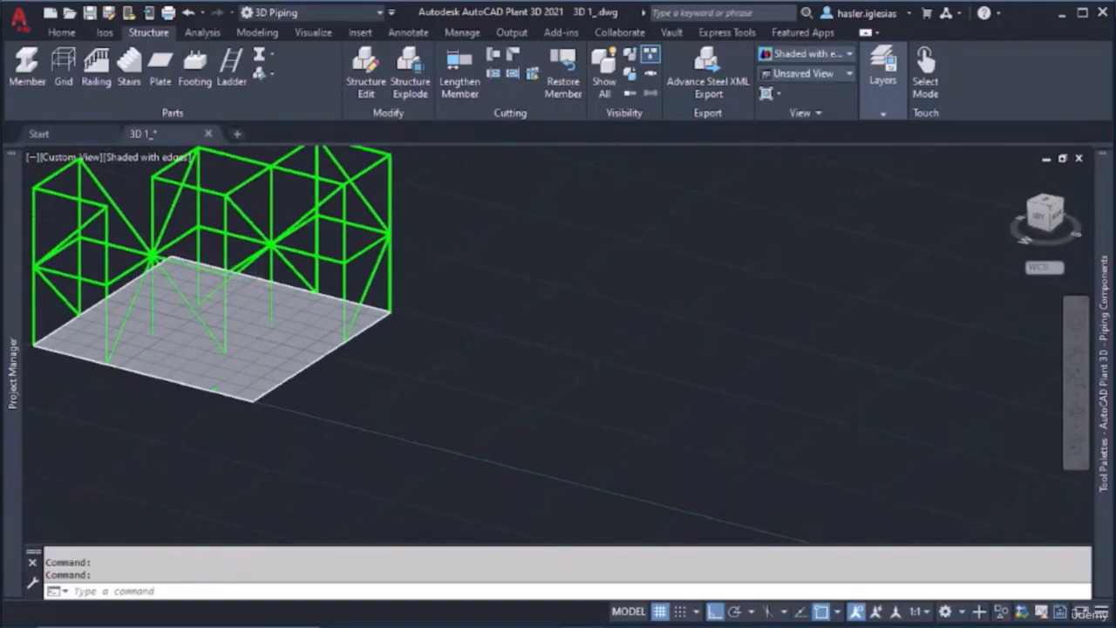
scroll(262, 227, "down", 3)
left_click(405, 179)
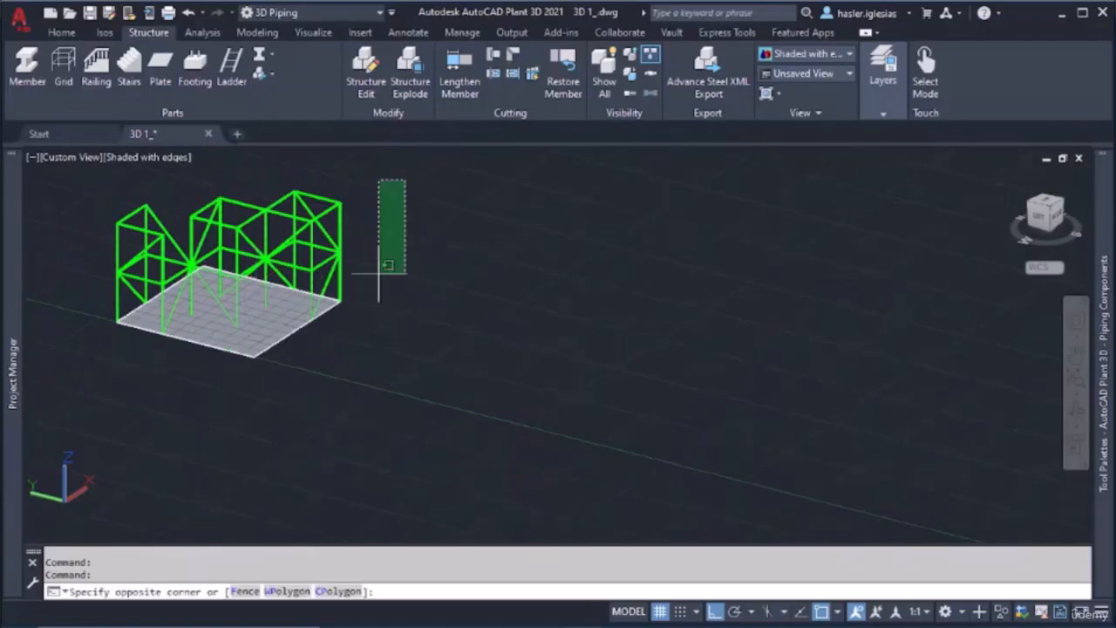
left_click(85, 340)
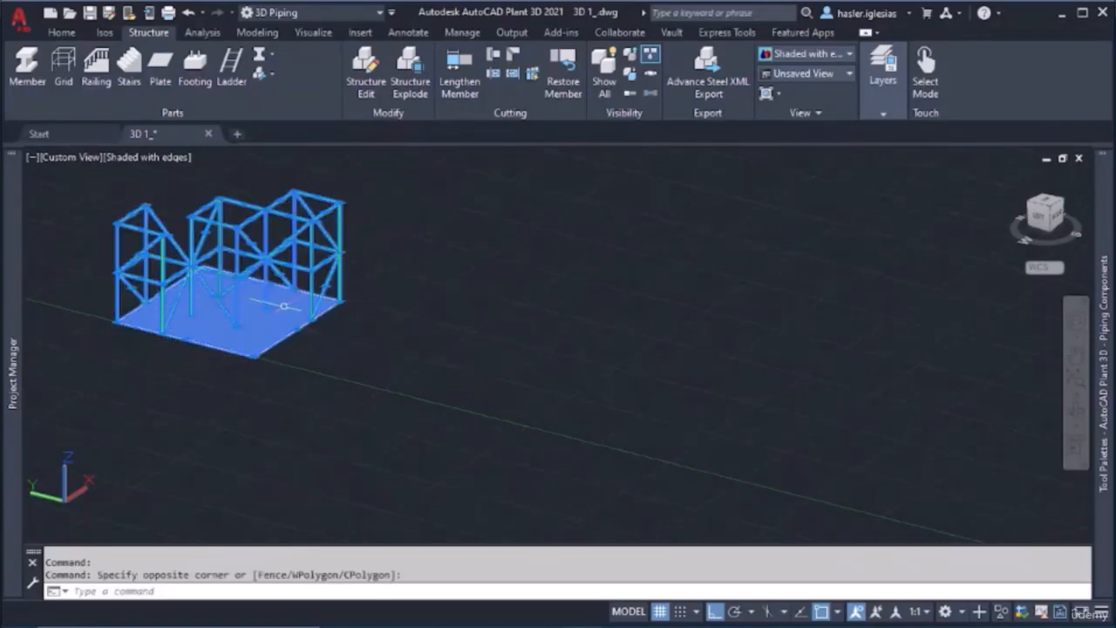
key("Delete")
Delete the small braced portal frame, including both posts, the beam and the diagonal brace
scroll(220, 332, "up", 8)
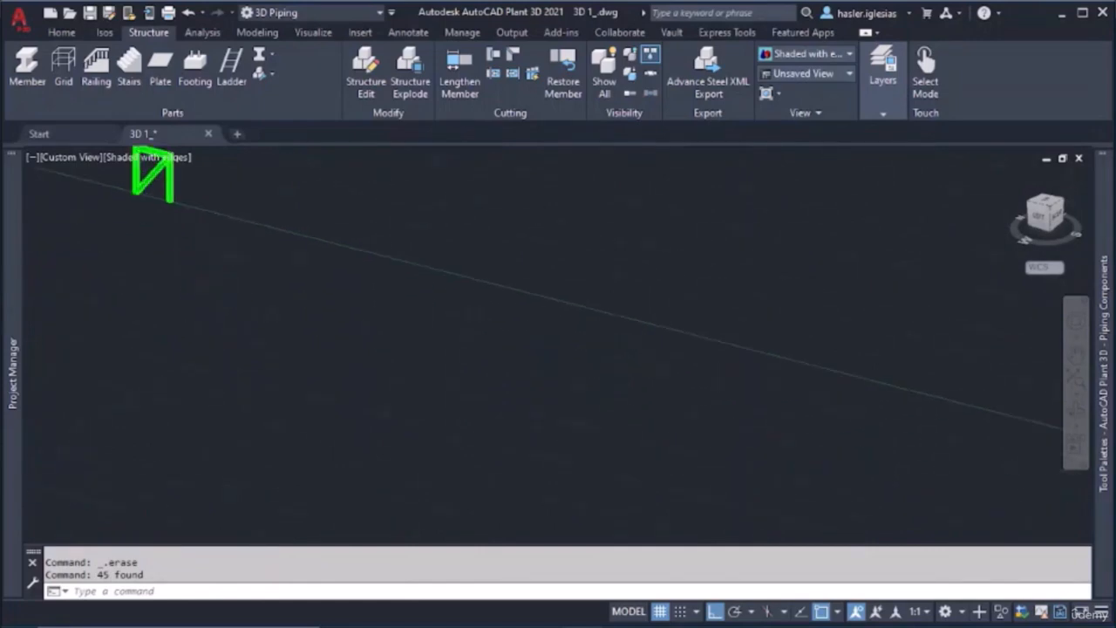
middle_click_drag(214, 287, 424, 436)
scroll(319, 425, "up", 4)
scroll(424, 436, "up", 3)
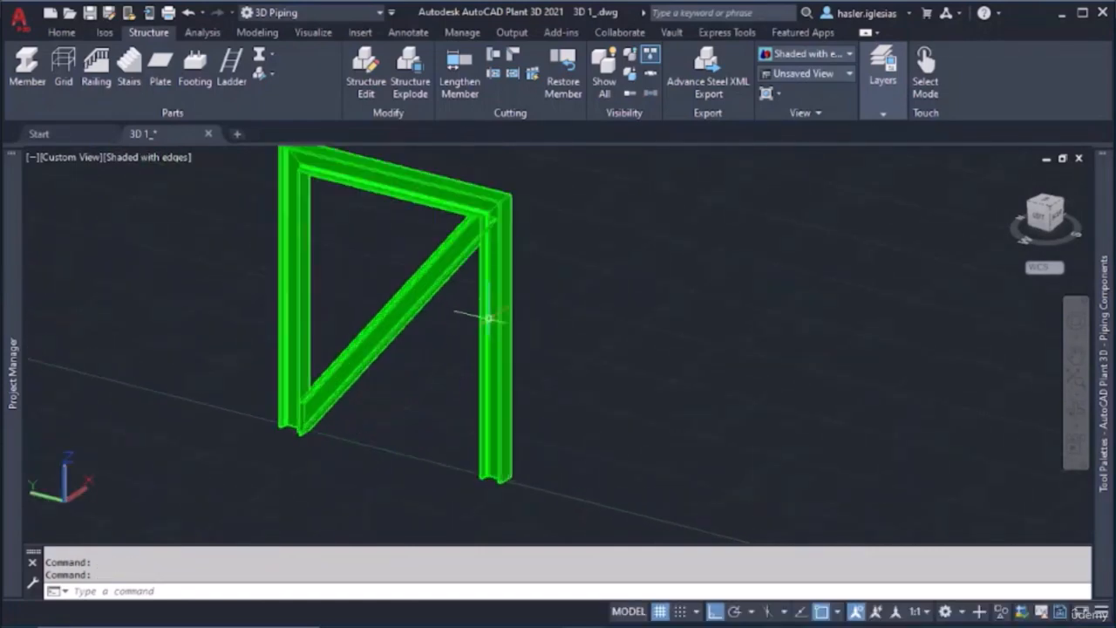
middle_click_drag(466, 218, 420, 321)
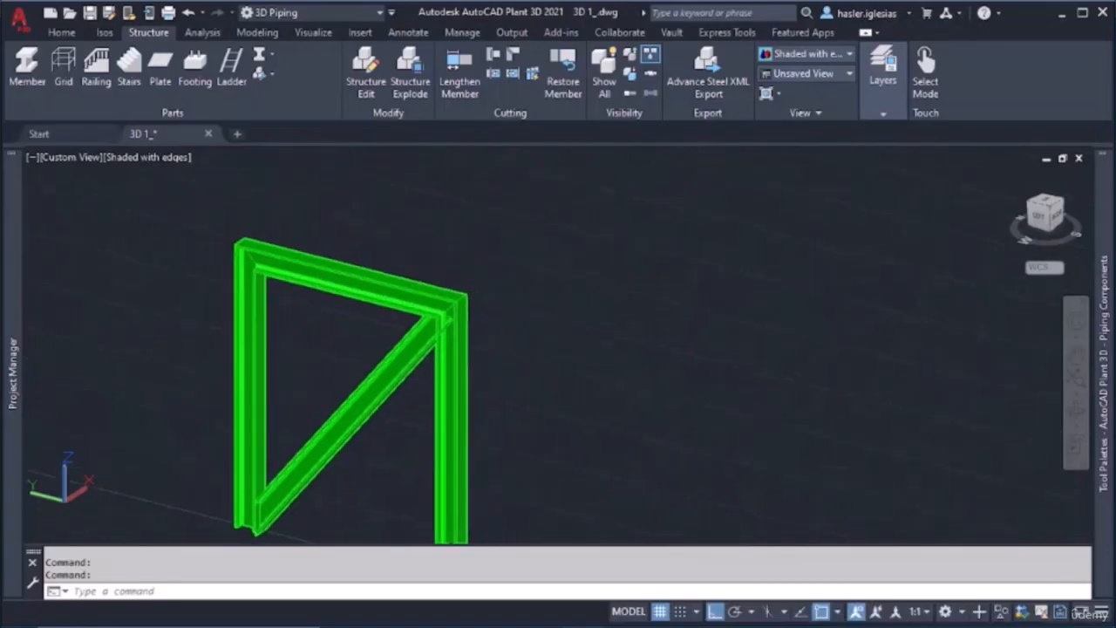
scroll(421, 321, "down", 3)
left_click(250, 234)
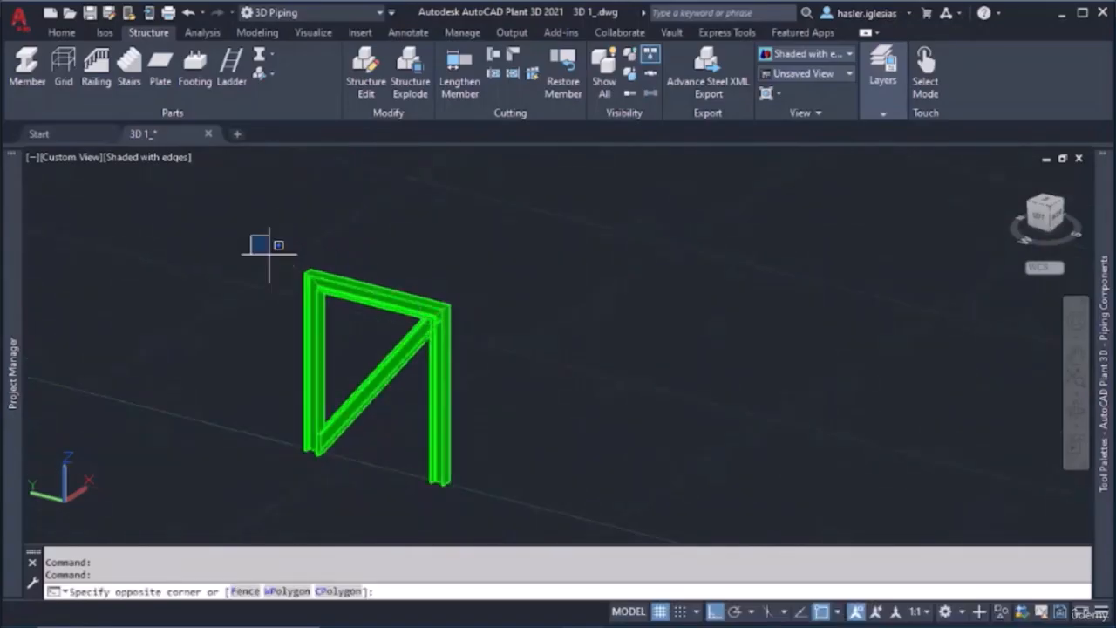
left_click(487, 512)
key("Delete")
Draw a closed rectangular polyline on the ground plane, about 10'-5" by 5'-3", with one short side on the Y axis
left_click(27, 66)
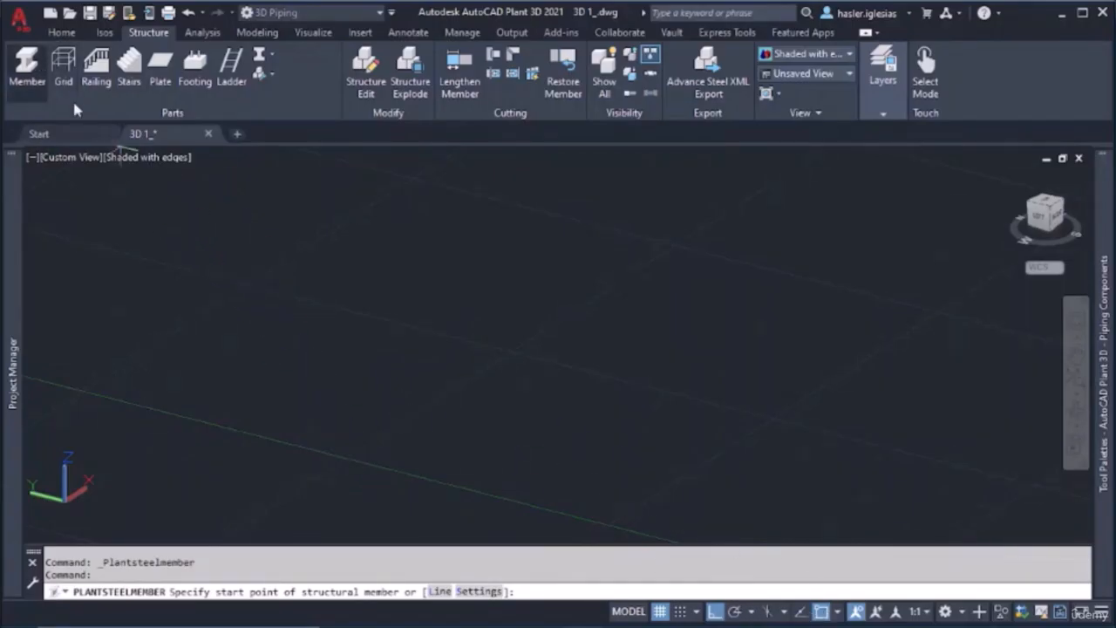
key("Escape")
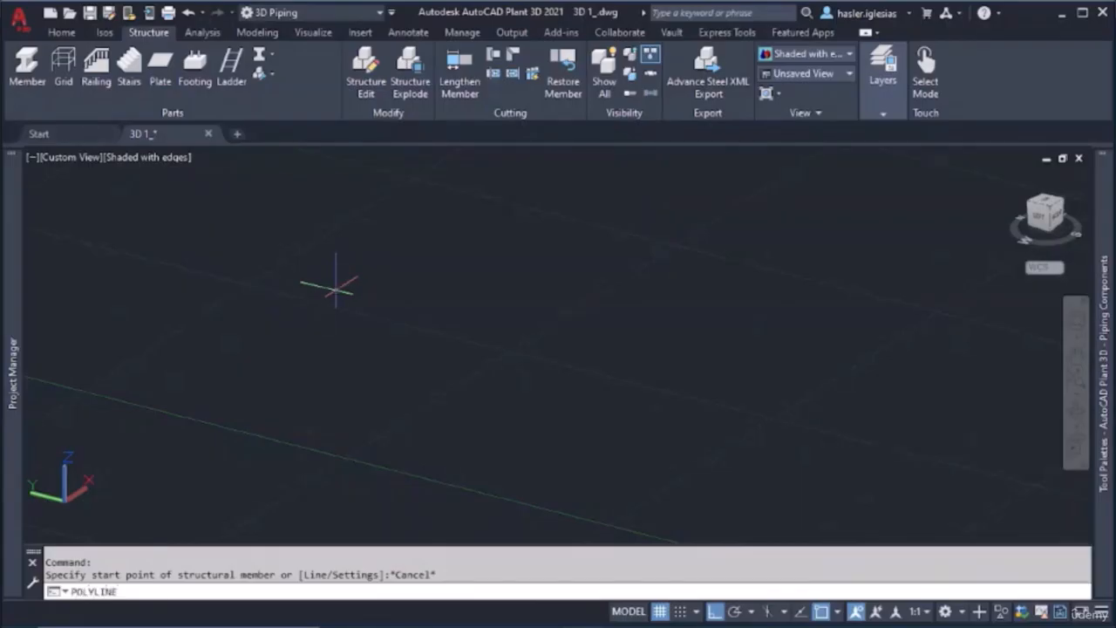
key("Return")
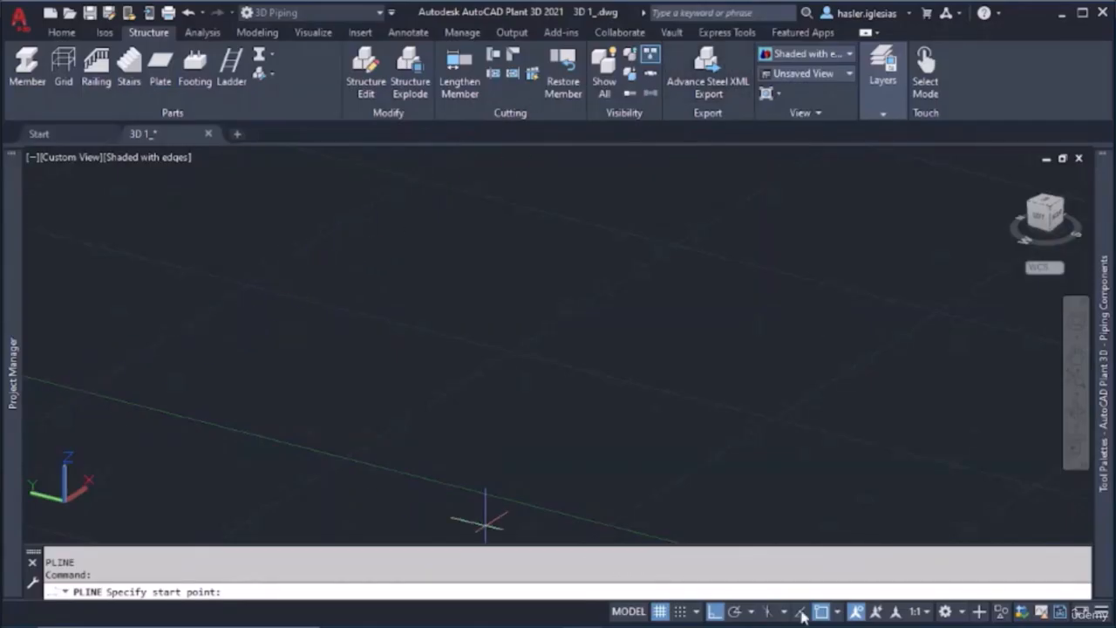
left_click(84, 389)
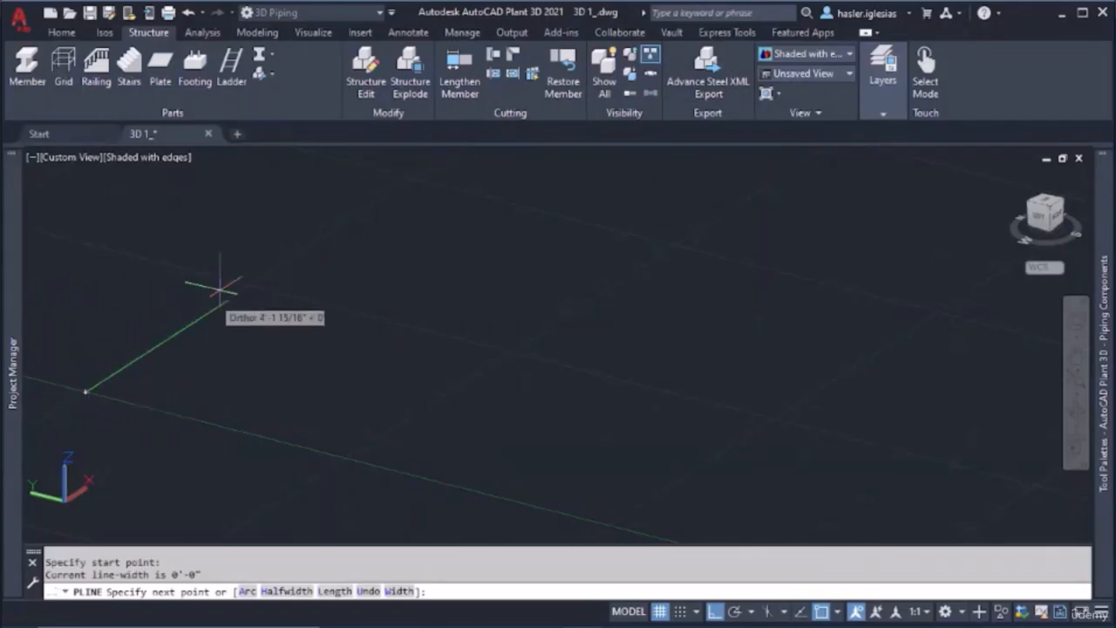
middle_click_drag(224, 287, 241, 302)
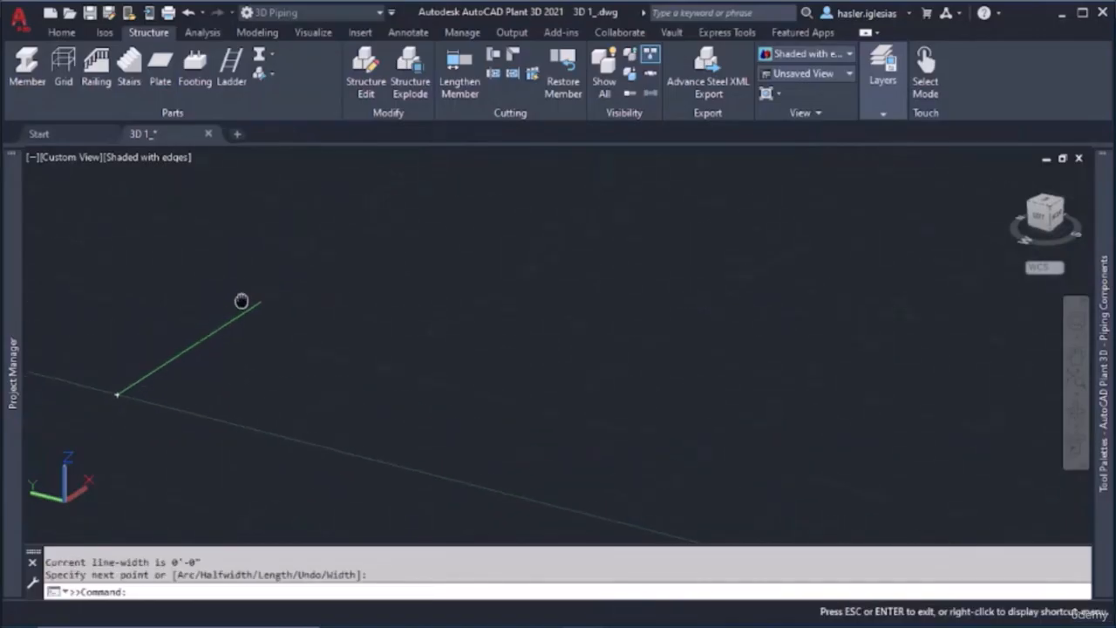
left_click(322, 261)
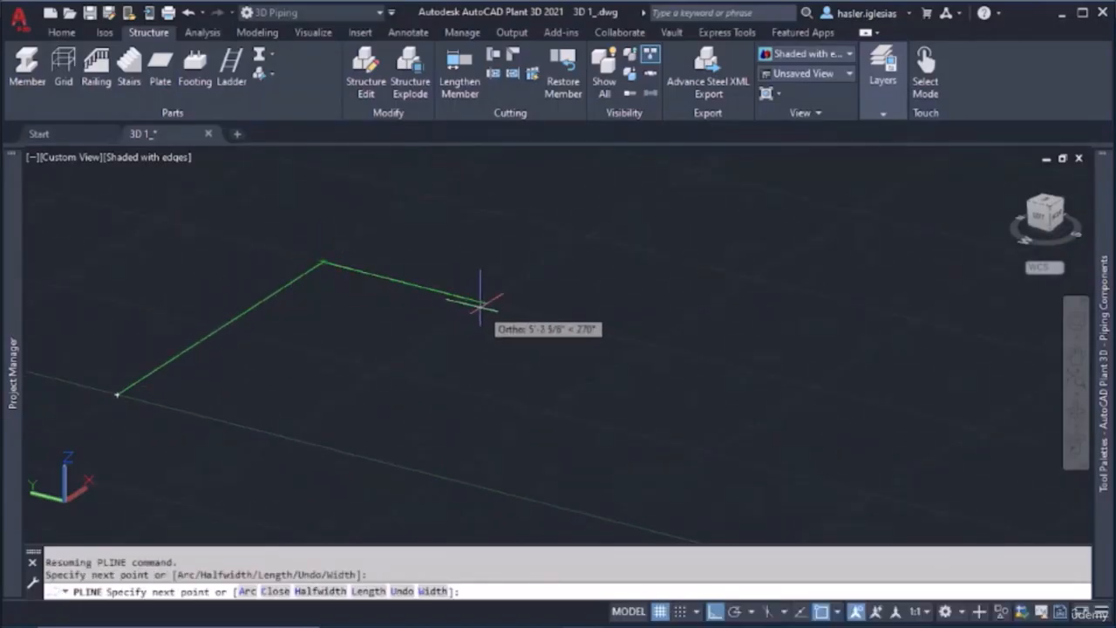
left_click(485, 304)
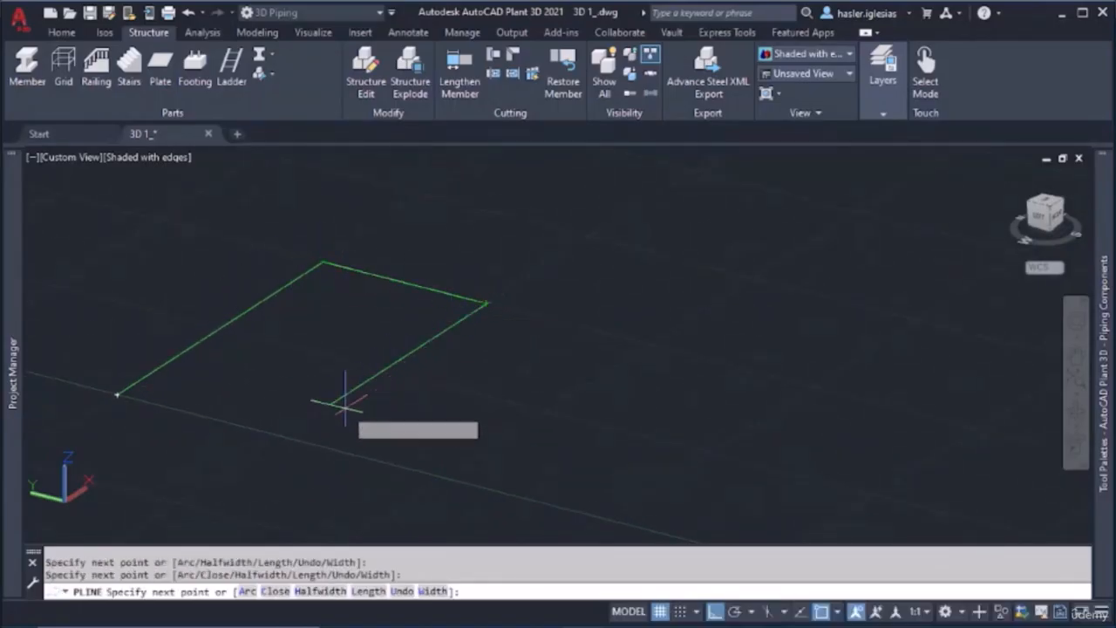
left_click(282, 434)
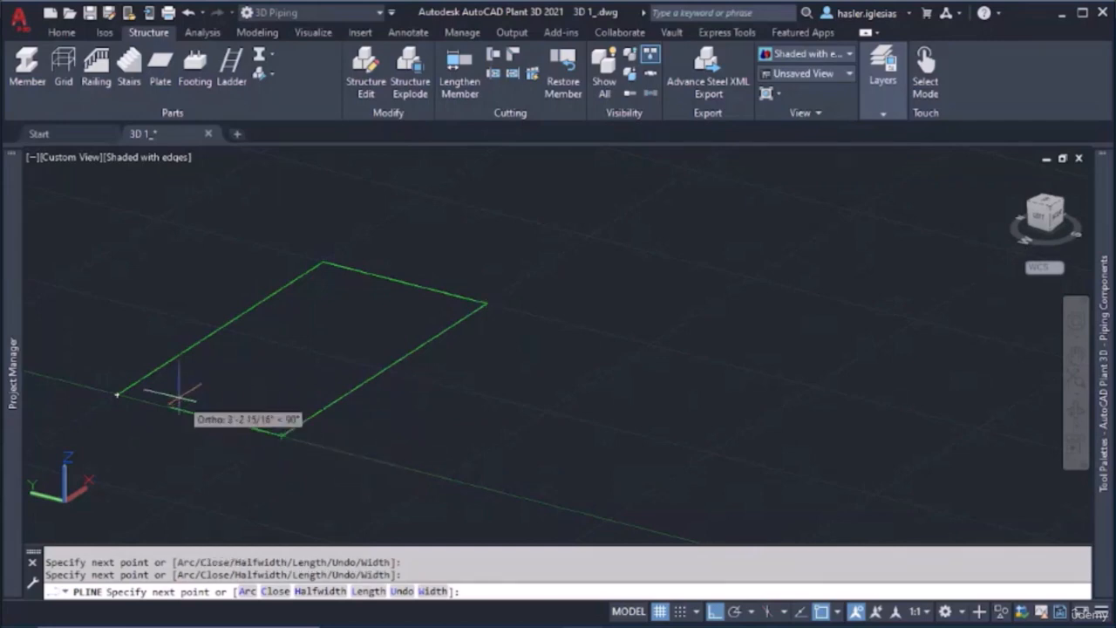
left_click(116, 395)
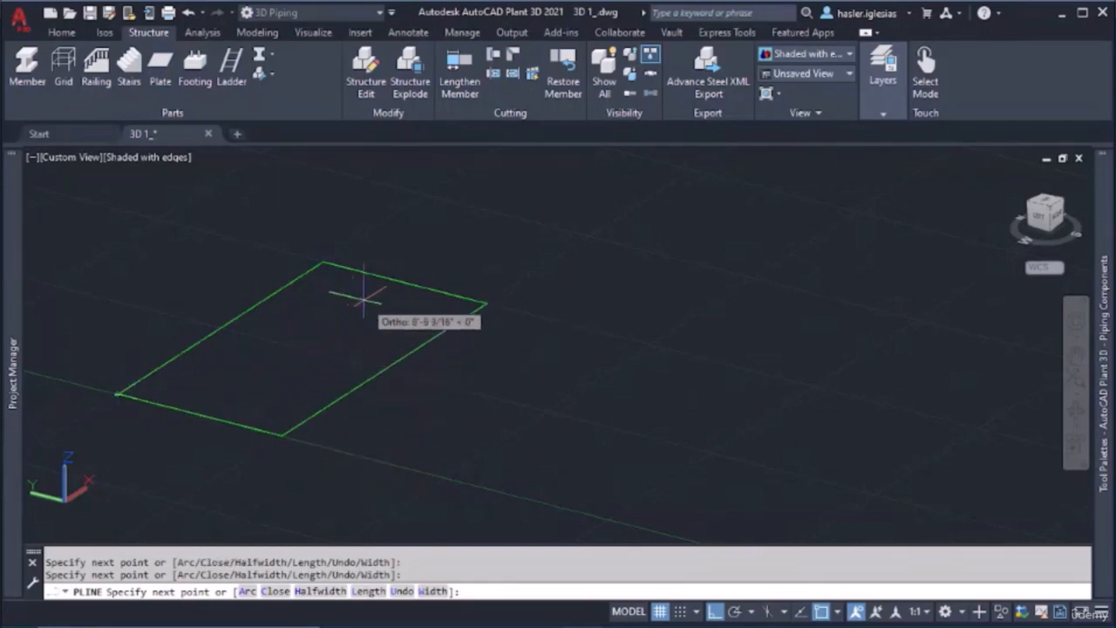
key("Escape")
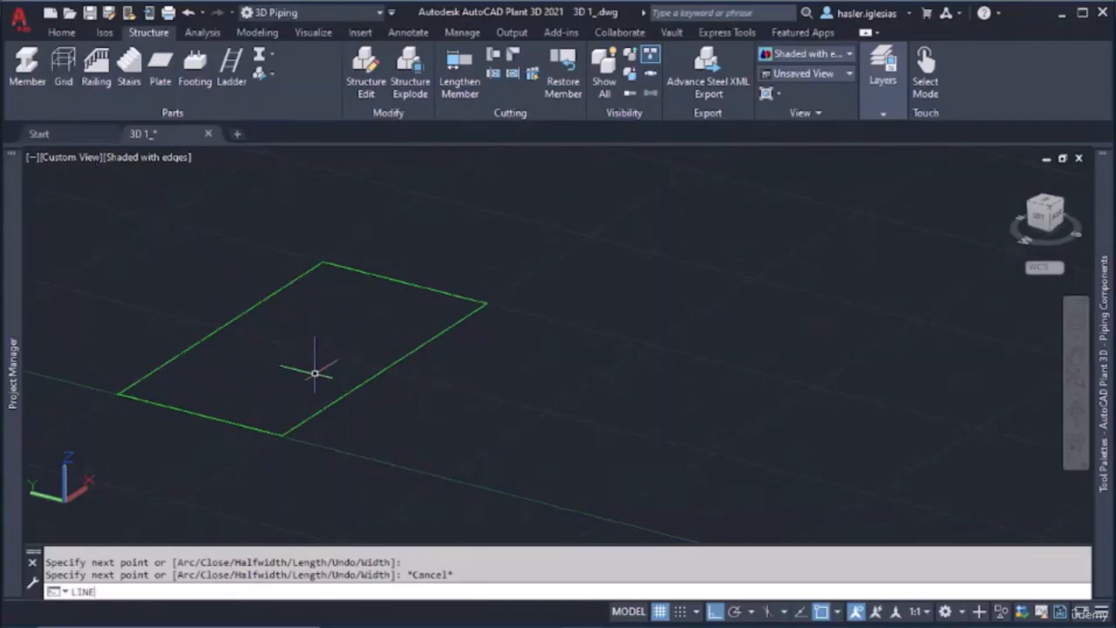
Draw a line about 6'-2" straight up from the rectangle's near corner, continuing horizontally along X past the corner at the other end
key("Return")
left_click(282, 433)
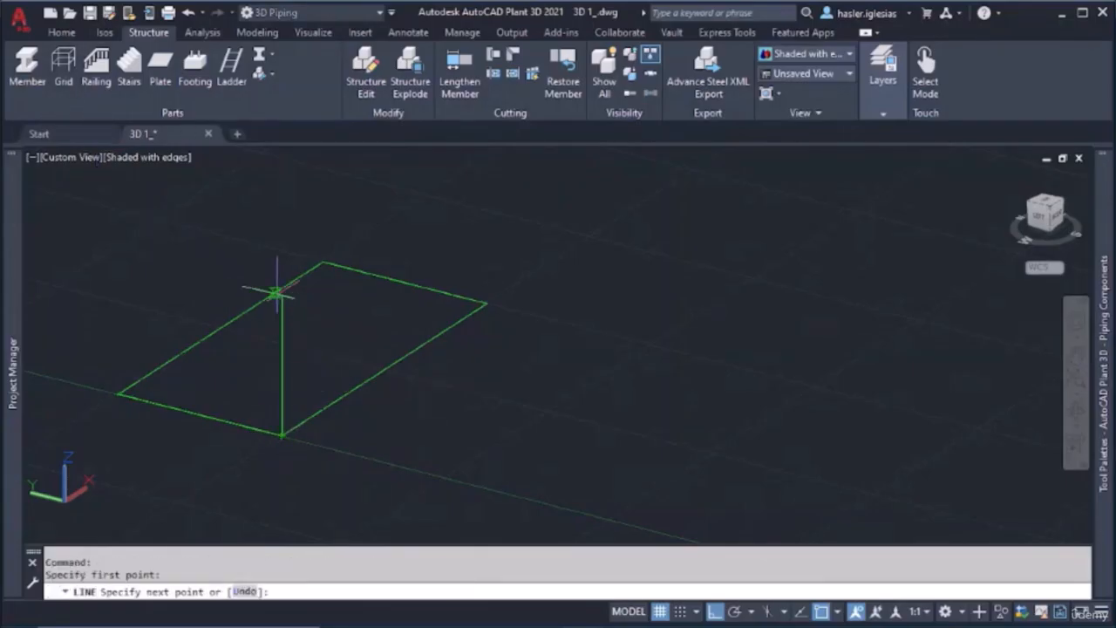
left_click(273, 225)
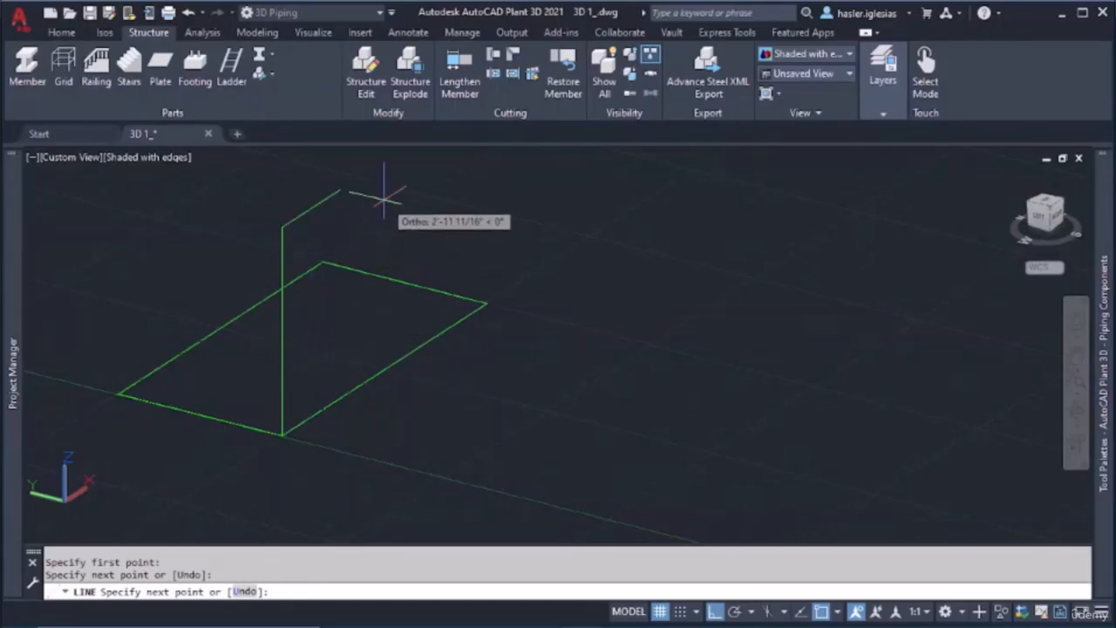
middle_click_drag(386, 187, 367, 209, "shift")
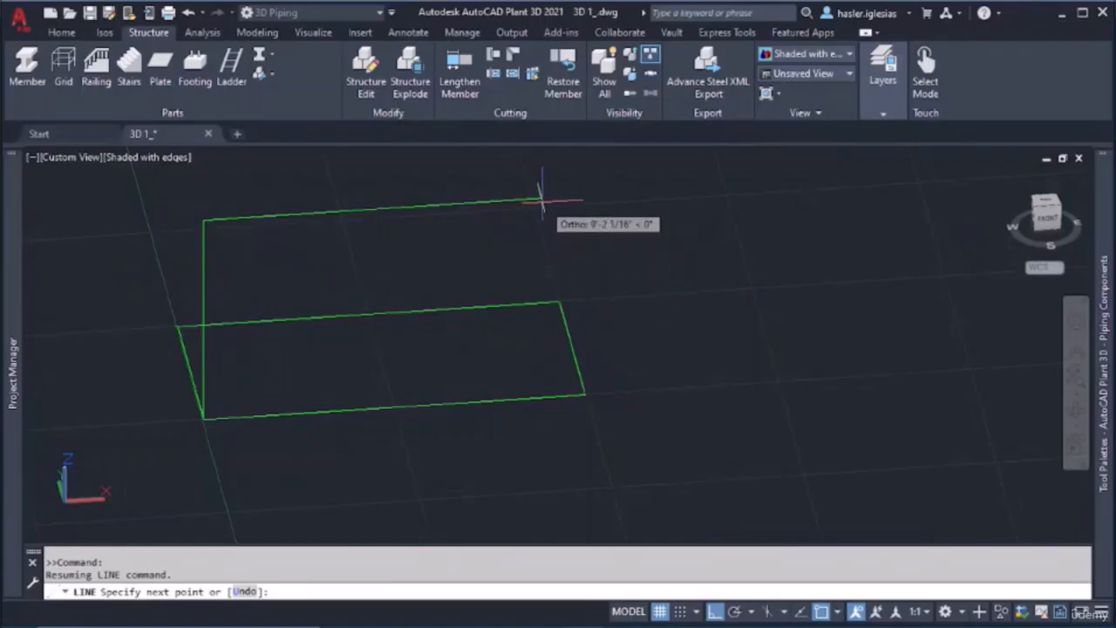
left_click(624, 194)
key("Escape")
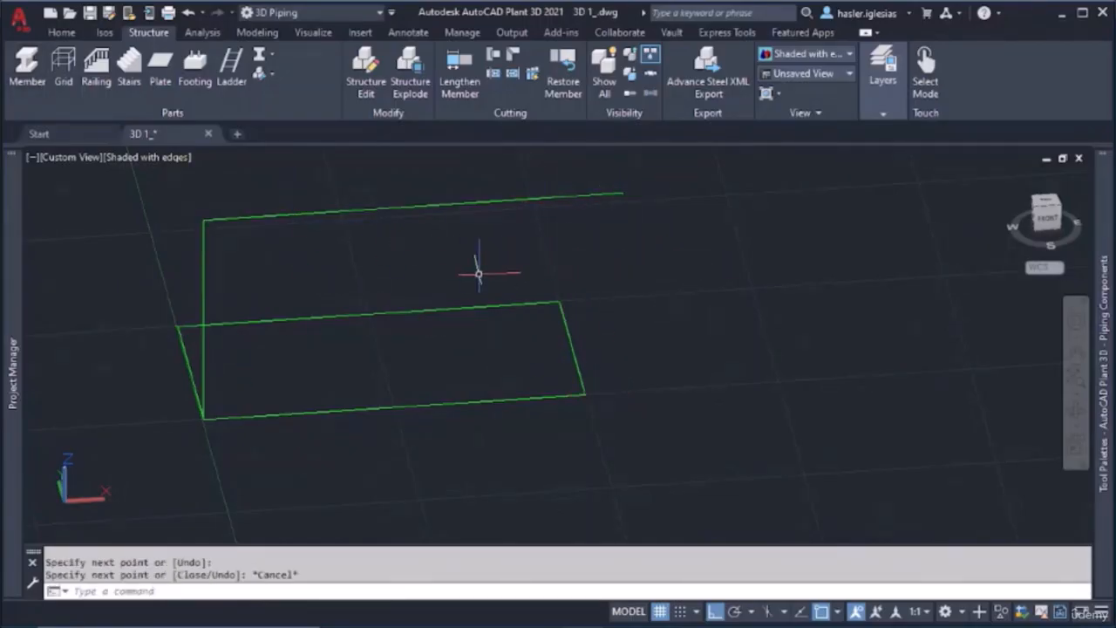
Draw a vertical line from the rectangle's other corner beneath the horizontal line up to that line
type("LINE")
key("Return")
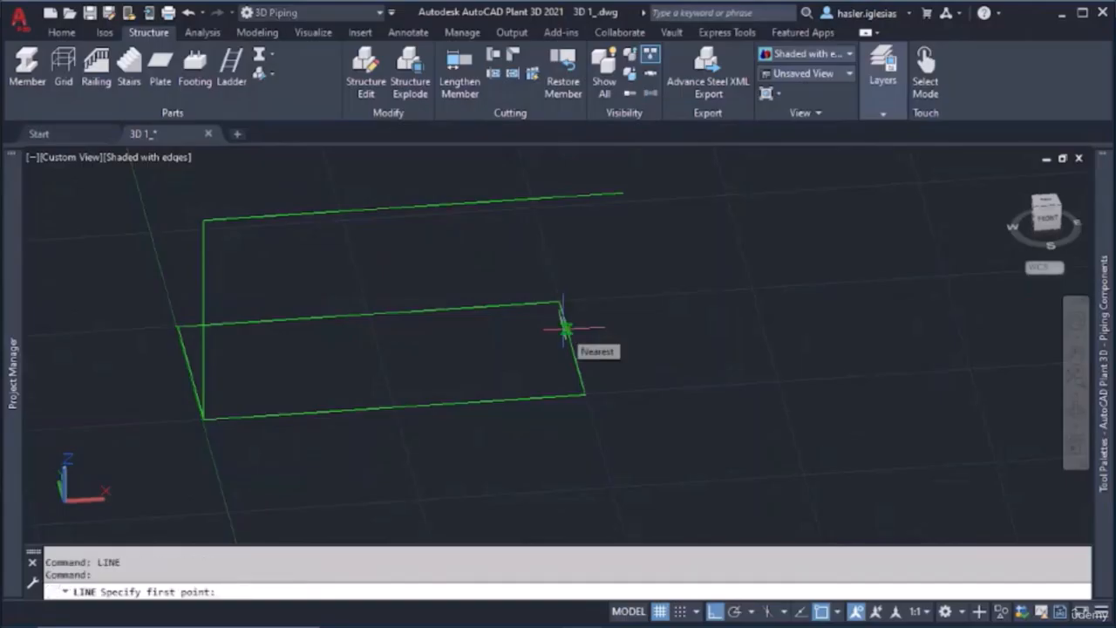
left_click(583, 393)
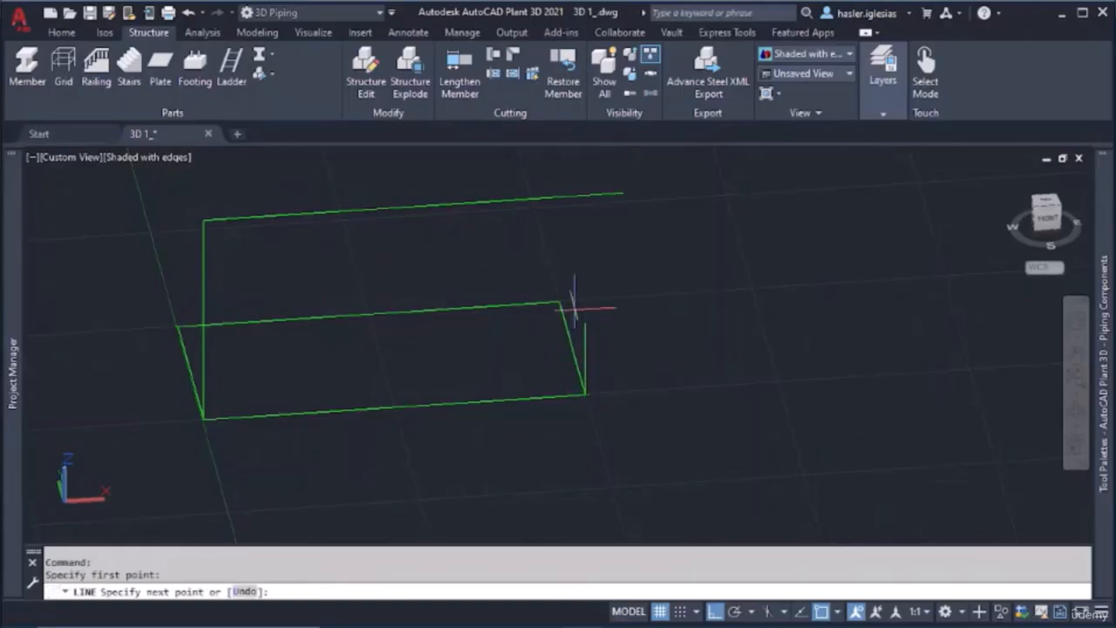
left_click(584, 194)
key("Escape")
Shorten the overshooting end of the upper horizontal line to the top of the second vertical line
middle_click_drag(511, 304, 610, 242, "shift")
left_click(625, 214)
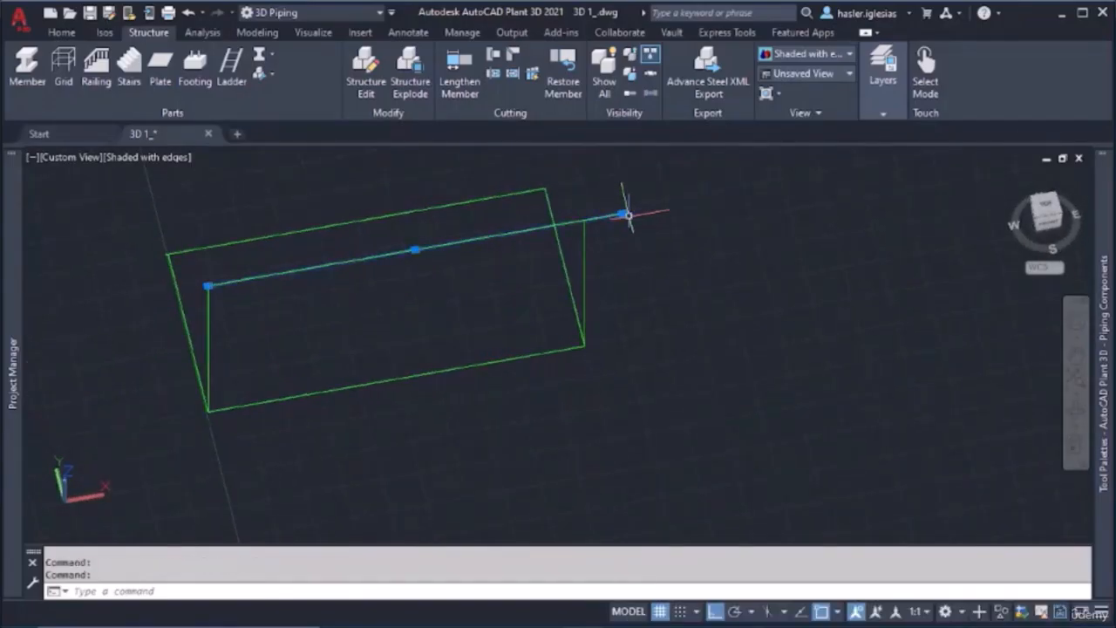
left_click(622, 214)
key("Escape")
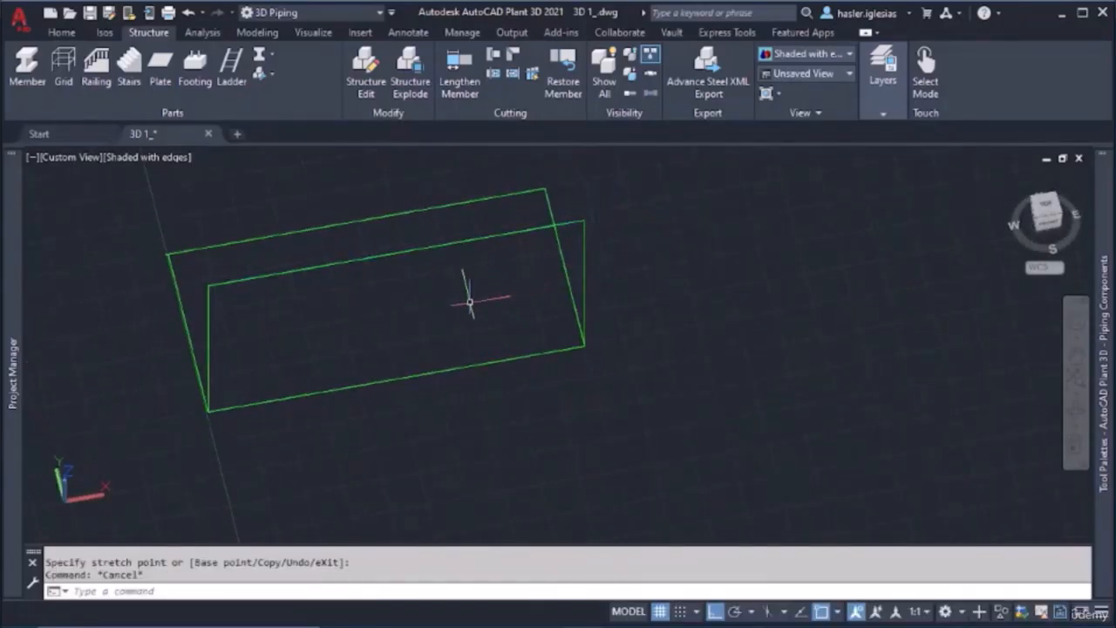
Place connected structural members along the first vertical guide line, the upper horizontal line and the second vertical guide line
middle_click_drag(438, 311, 576, 222, "shift")
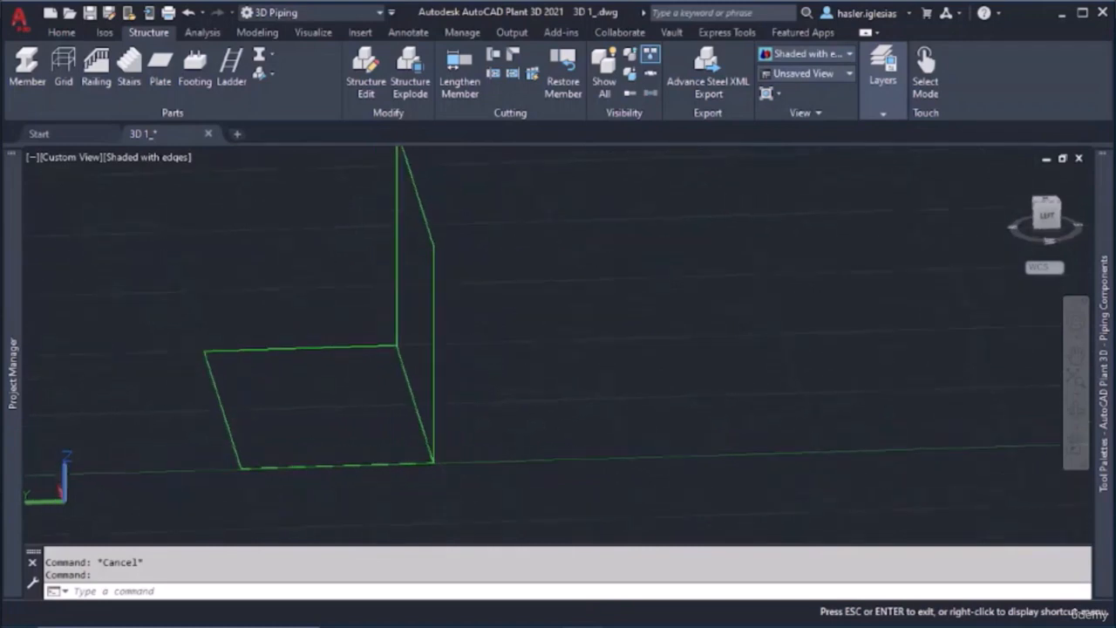
left_click(32, 88)
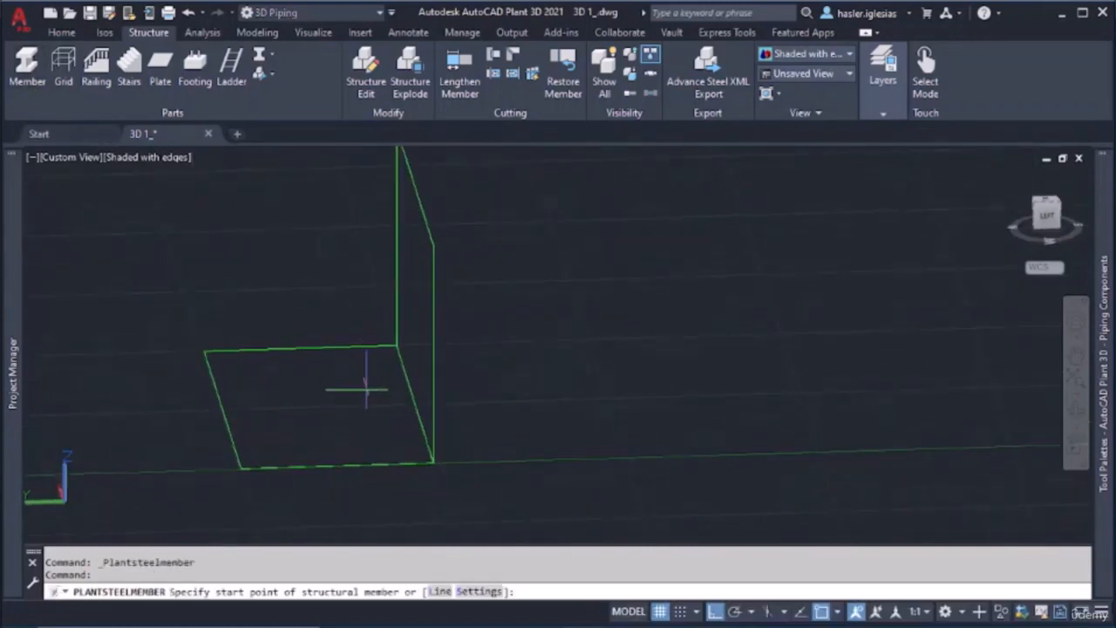
left_click(434, 462)
left_click(434, 246)
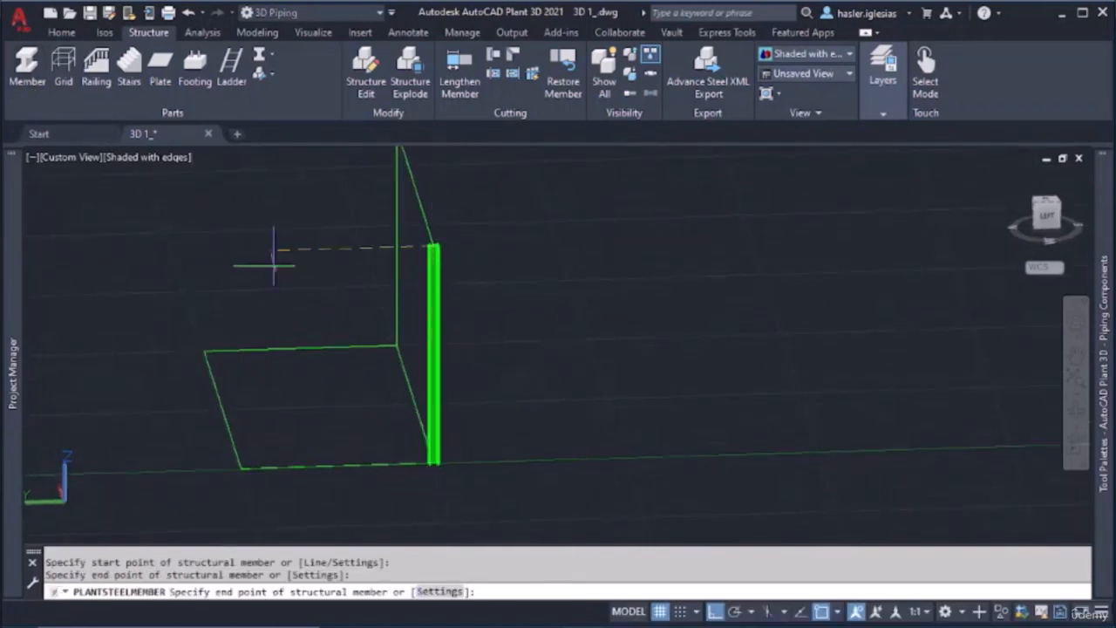
middle_click_drag(349, 211, 375, 303)
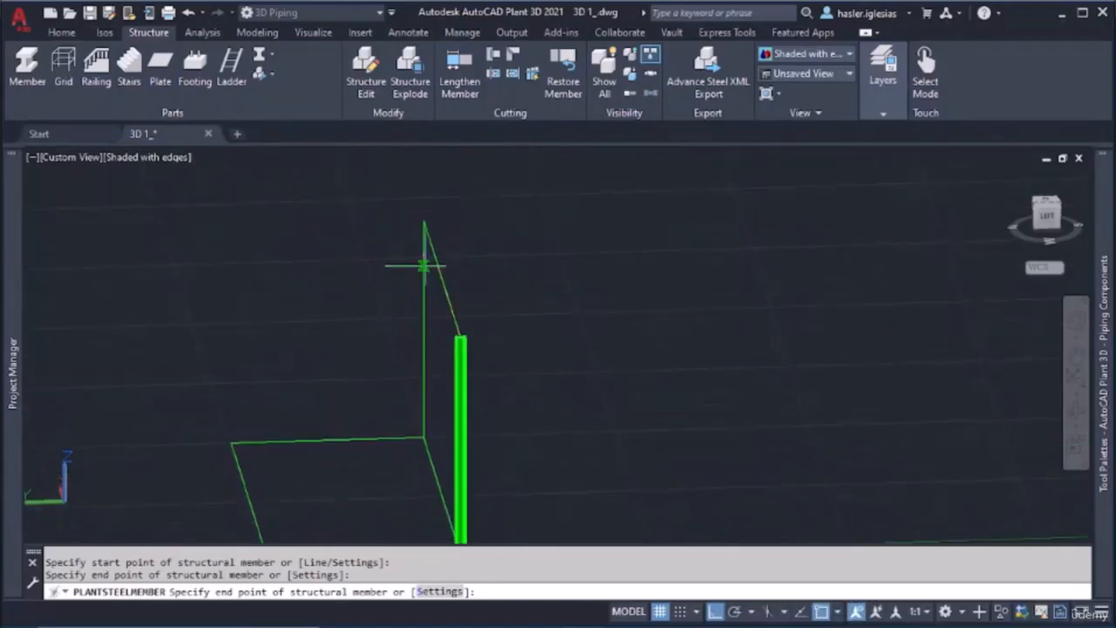
left_click(423, 220)
left_click(423, 437)
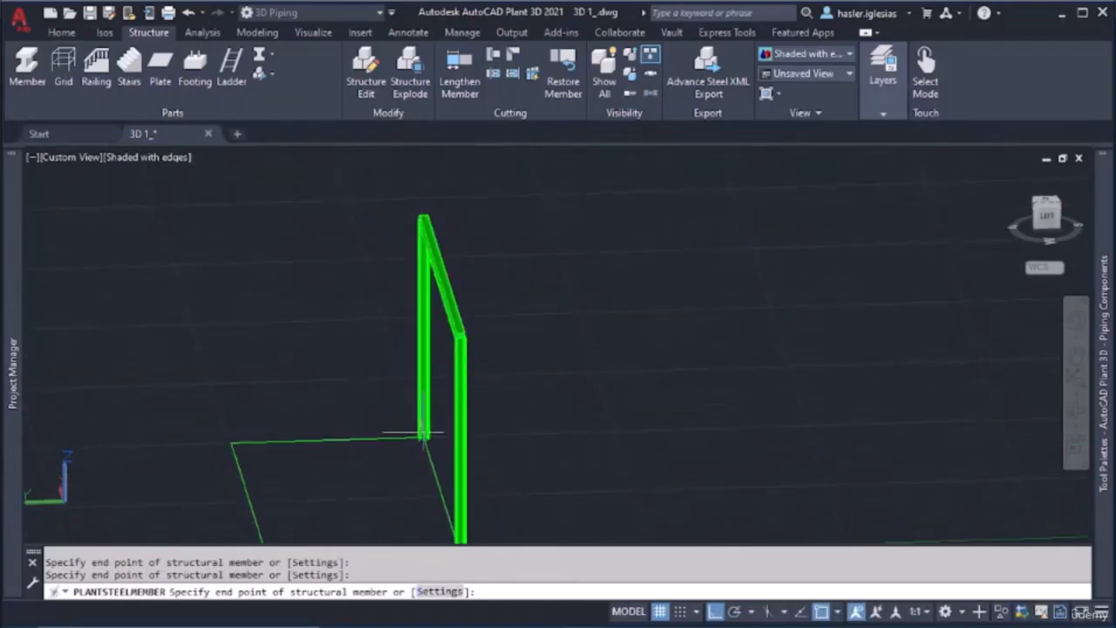
Try a member along the ground rectangle's short side away from the Y axis, and delete it
left_click(230, 441)
middle_click_drag(230, 442, 226, 292)
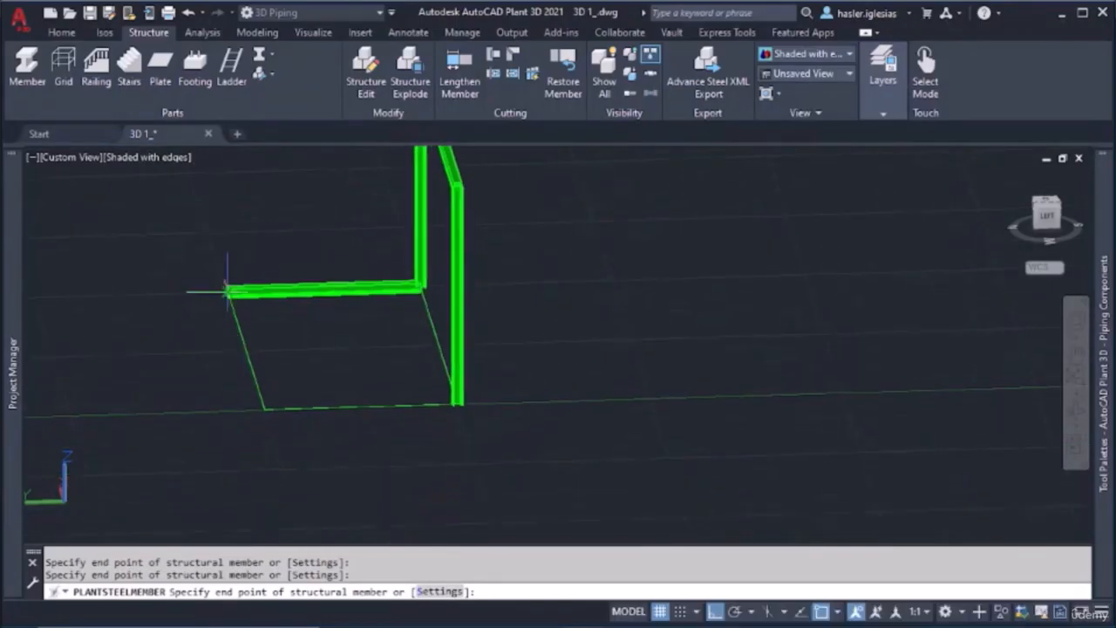
key("Escape")
left_click(326, 288)
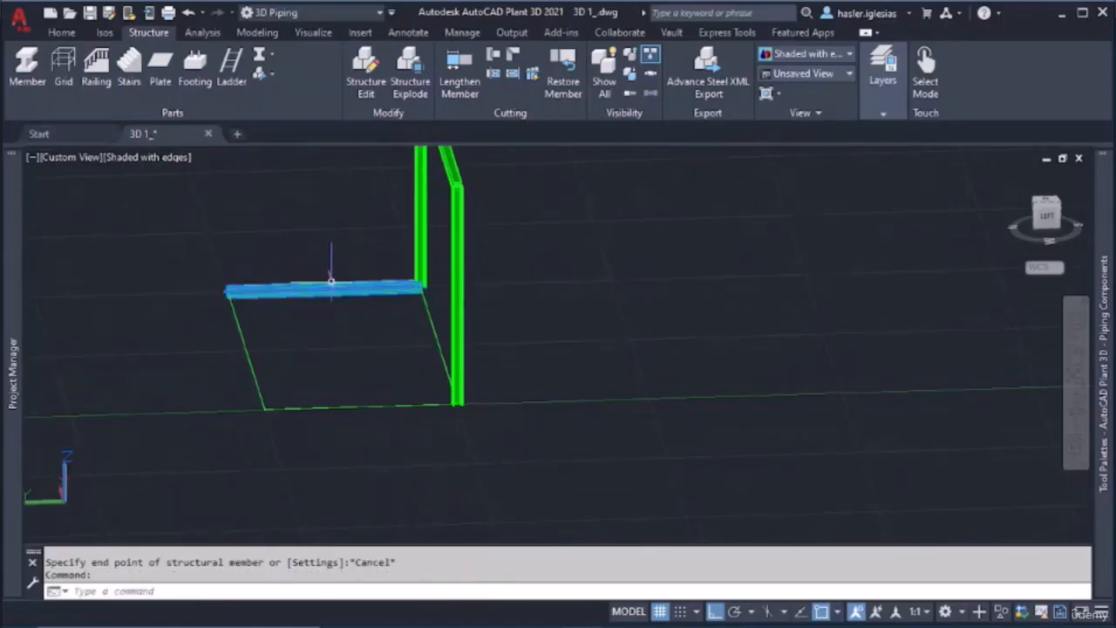
key("Delete")
Place a vertical member about 7'-5" high at the rectangle's free corner on the Y axis
left_click(33, 74)
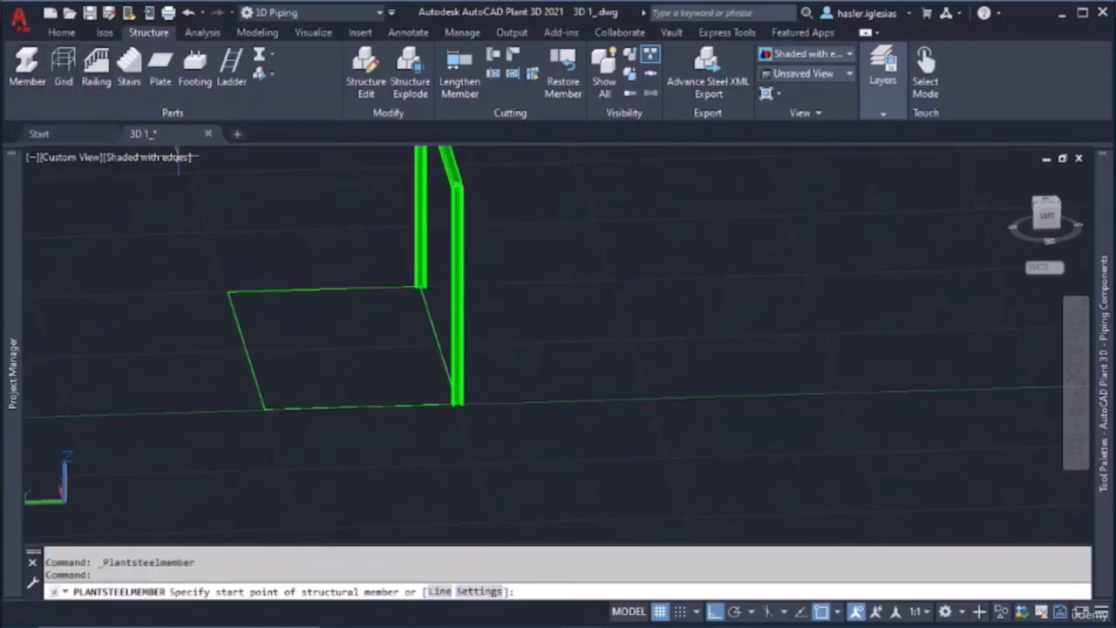
left_click(264, 407)
middle_click_drag(277, 199, 271, 295)
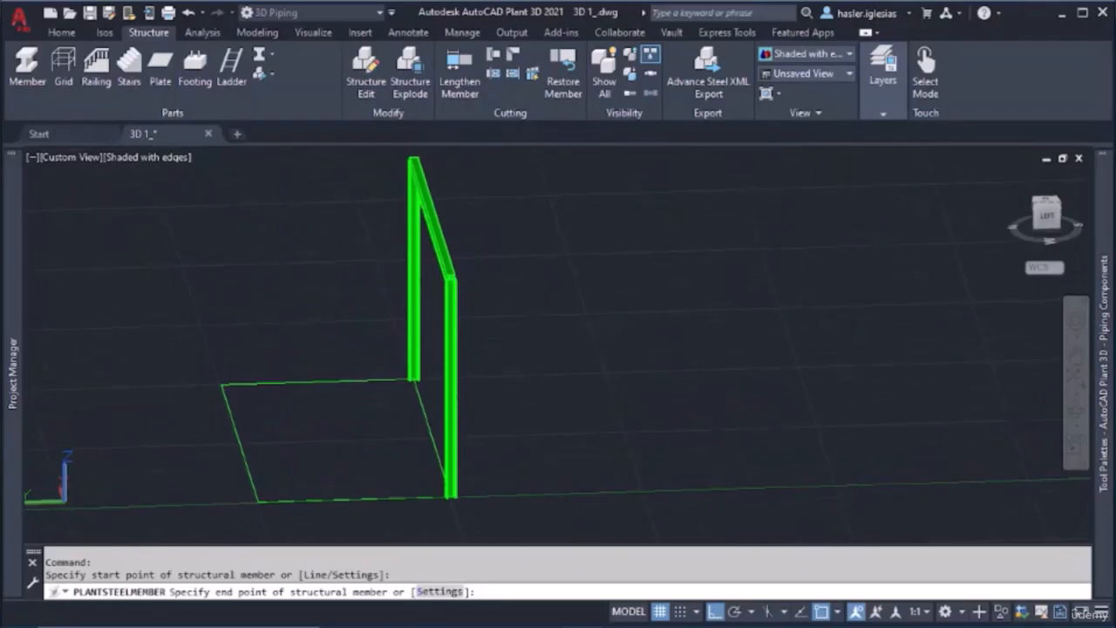
left_click(260, 228)
key("Escape")
key("Return")
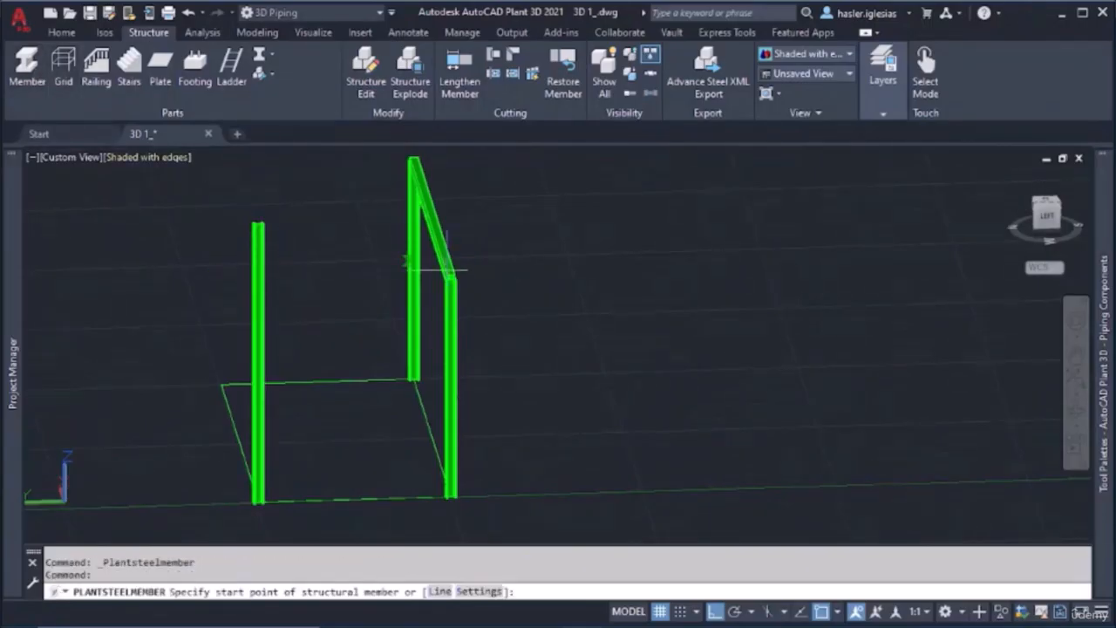
scroll(450, 276, "up", 6)
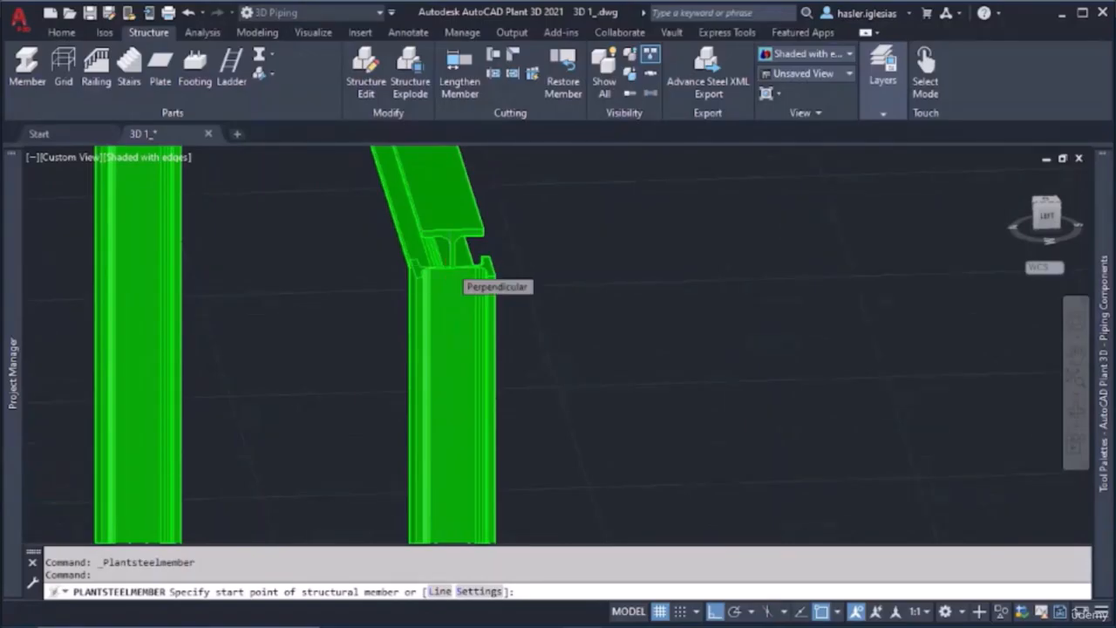
scroll(450, 261, "up", 3)
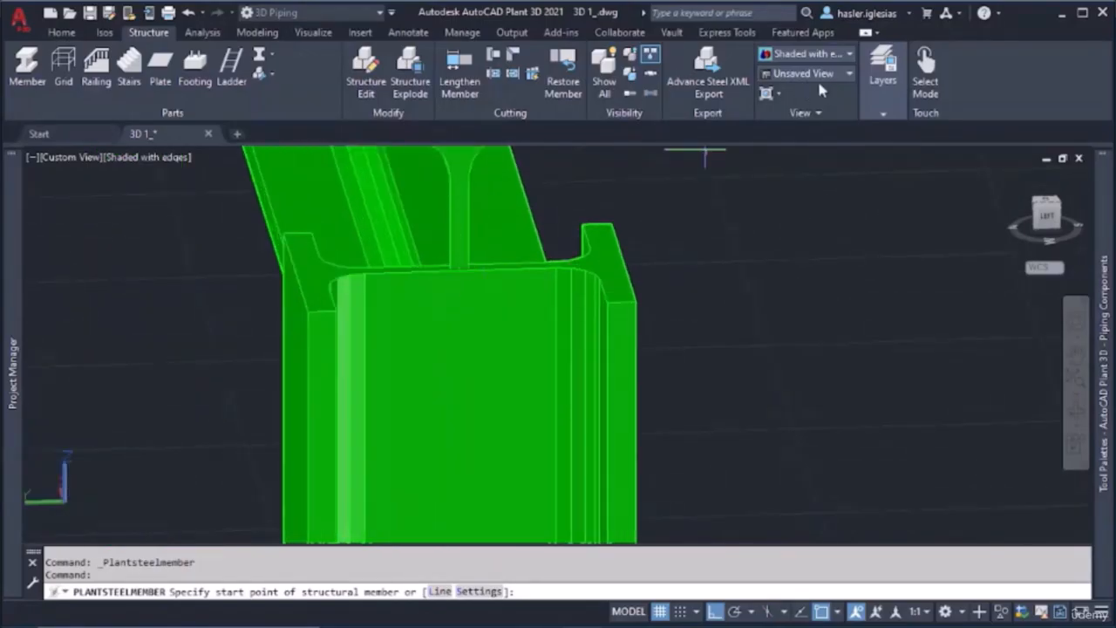
key("Escape")
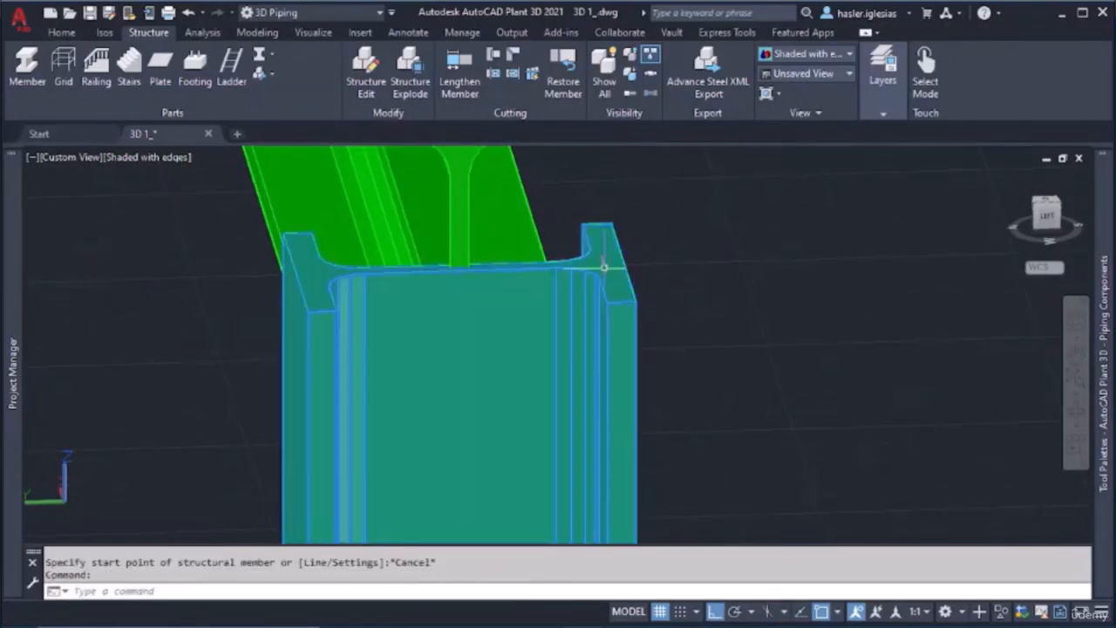
Set the color of the column that meets the upper beam on the Y axis side to Red
right_click(603, 266)
left_click(645, 599)
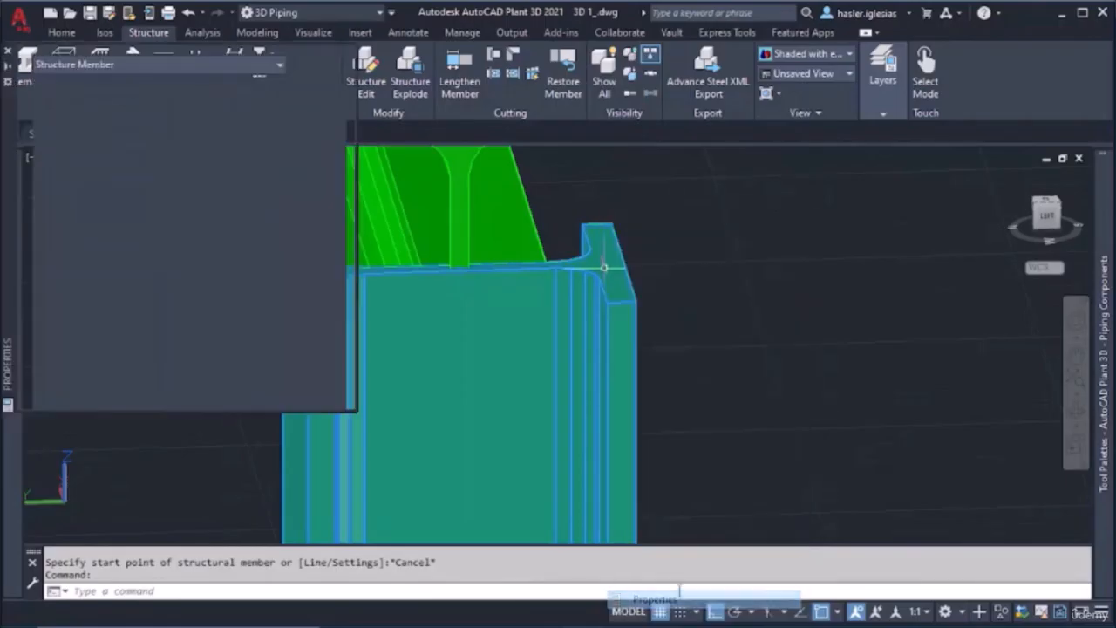
left_click(257, 103)
left_click(271, 101)
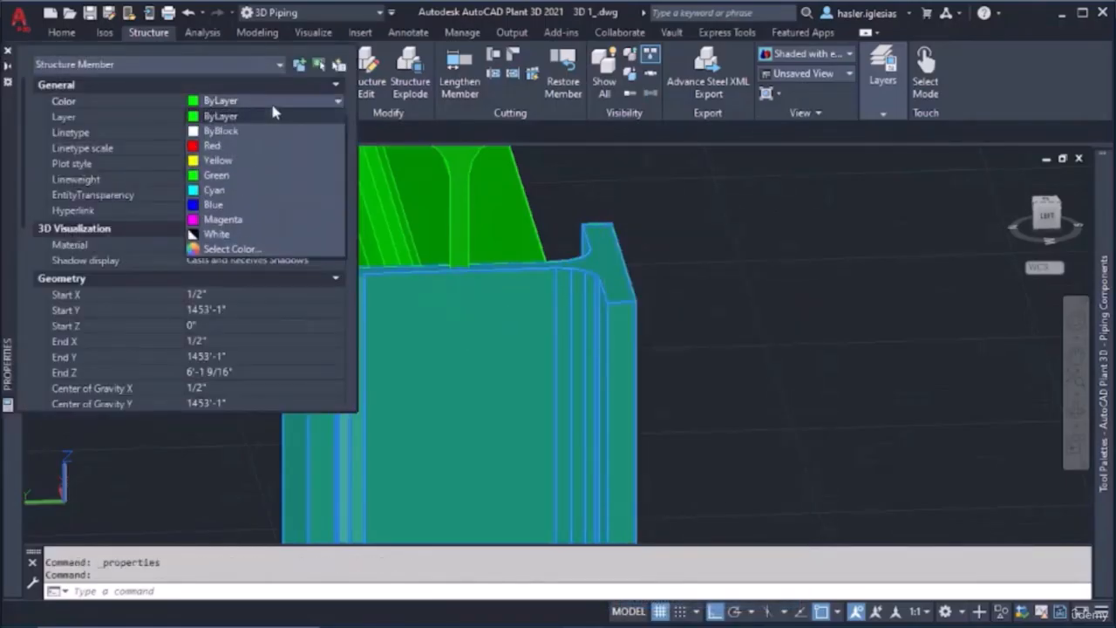
left_click(262, 145)
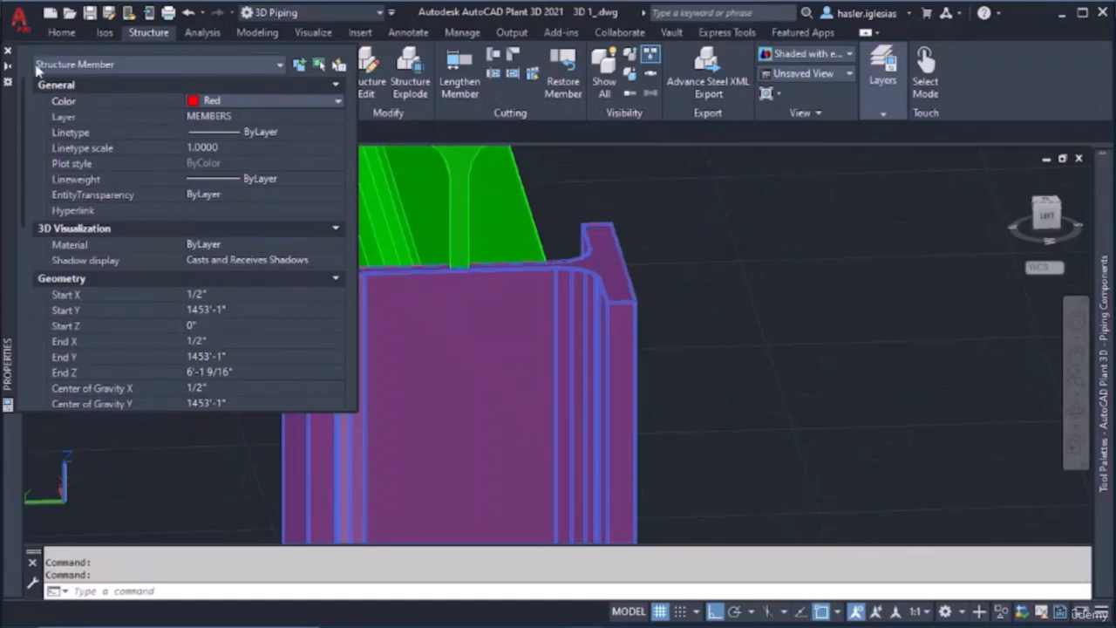
left_click(7, 51)
key("Escape")
key("Escape")
scroll(375, 334, "down", 5)
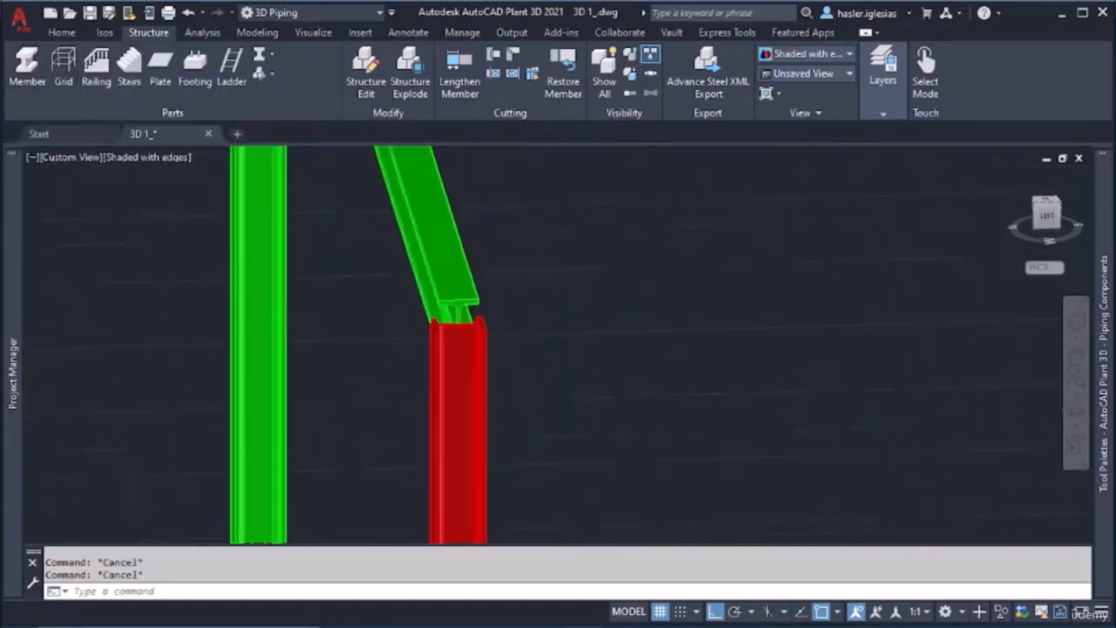
scroll(375, 335, "up", 3)
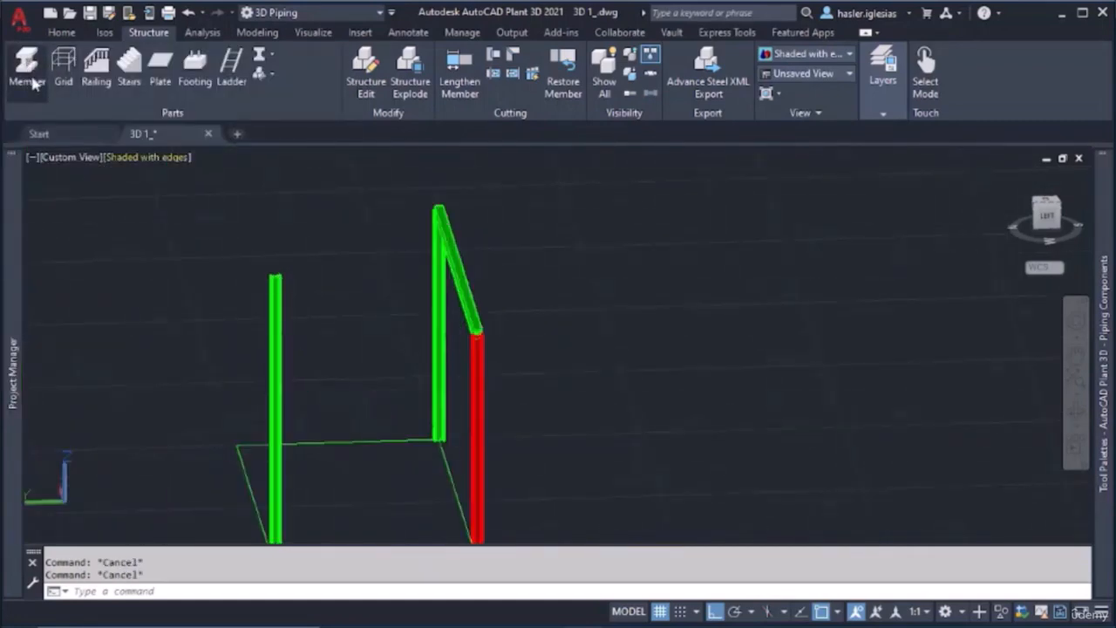
left_click(27, 70)
scroll(481, 338, "up", 6)
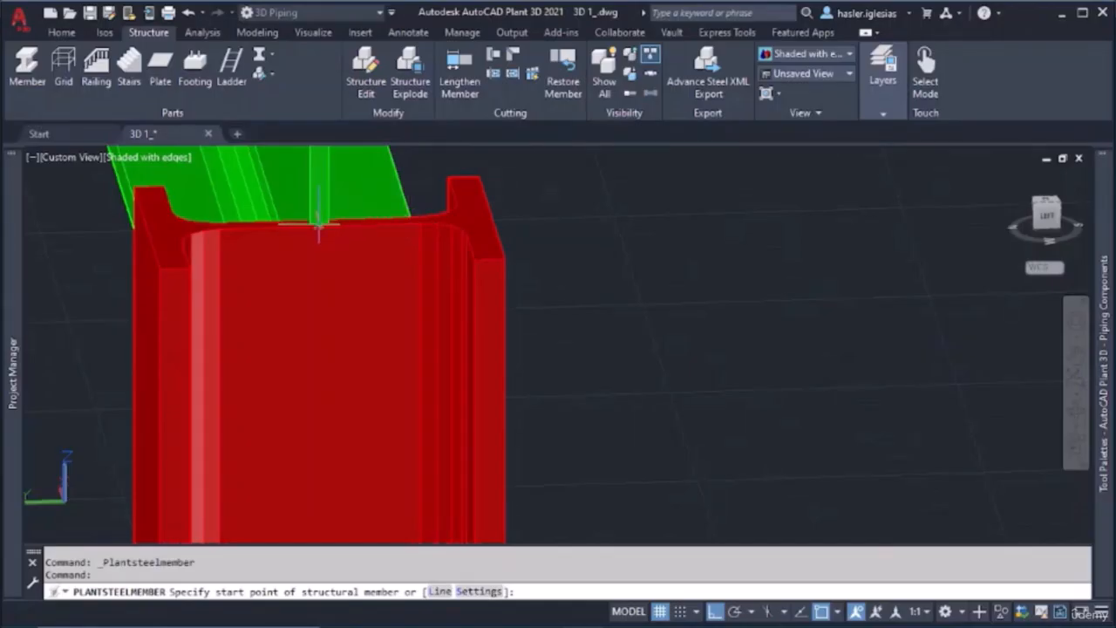
scroll(318, 228, "up", 3)
scroll(314, 227, "down", 4)
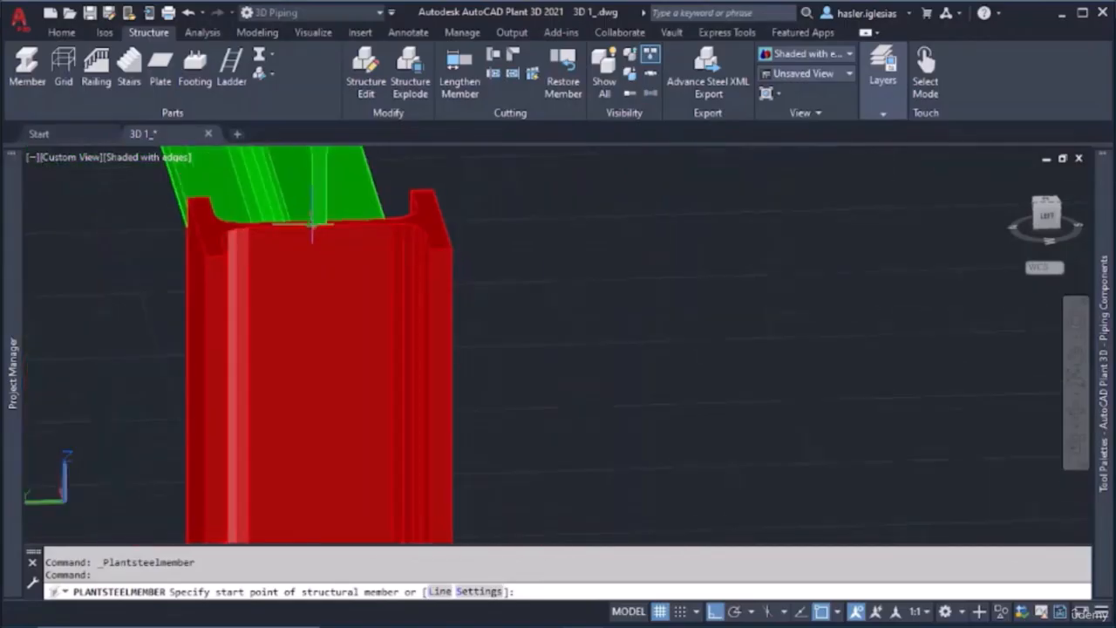
key("Escape")
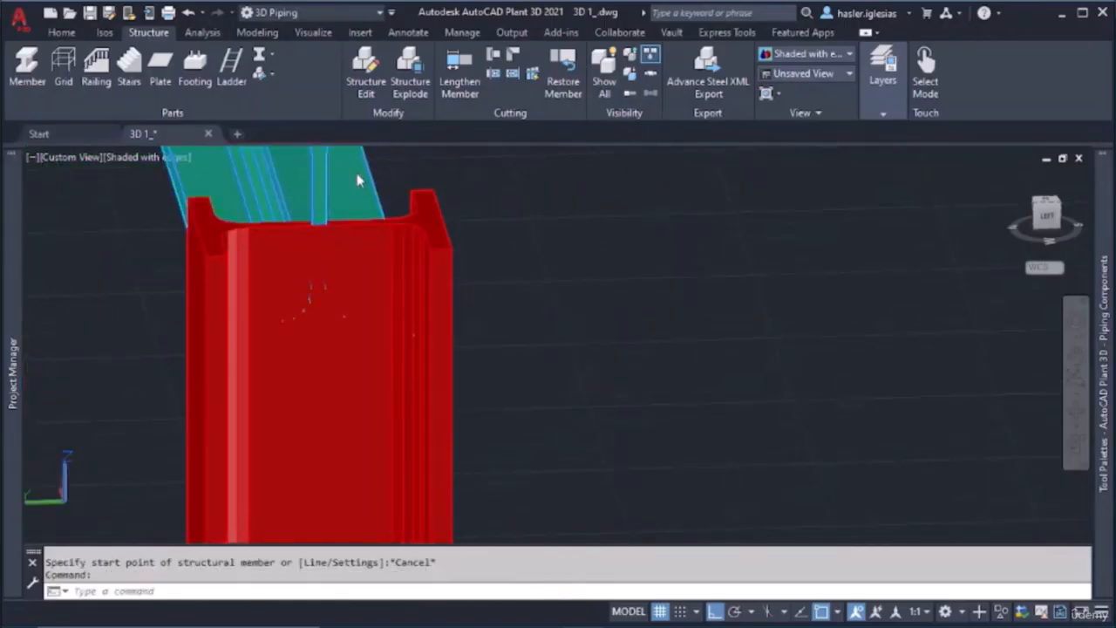
Set the color of the upper horizontal beam that rests on the red column to Red
right_click(357, 181)
left_click(475, 568)
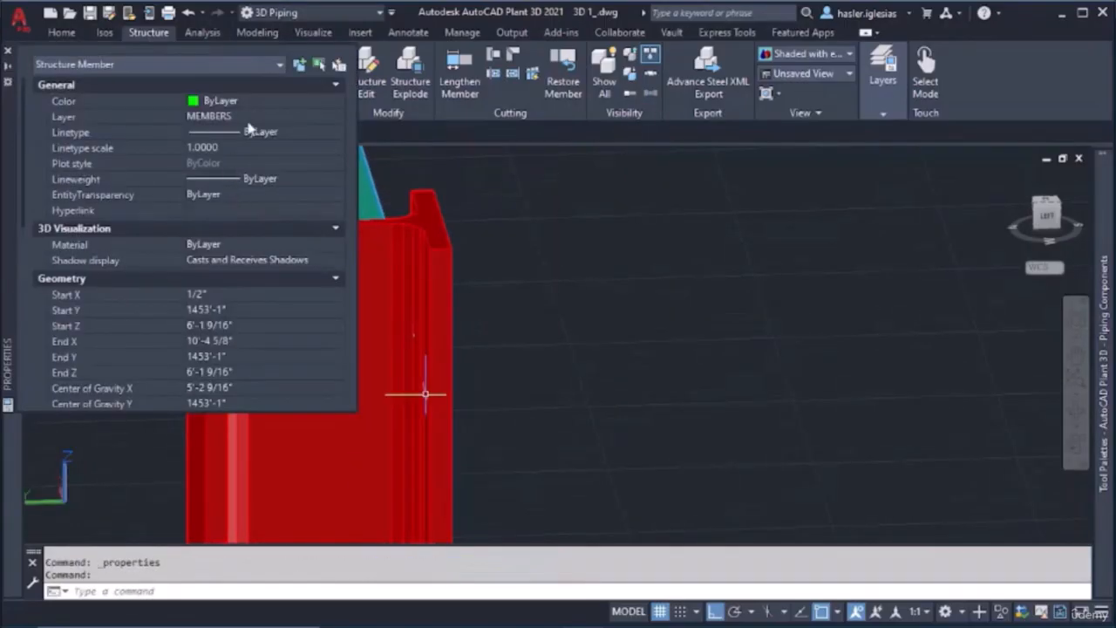
left_click(245, 100)
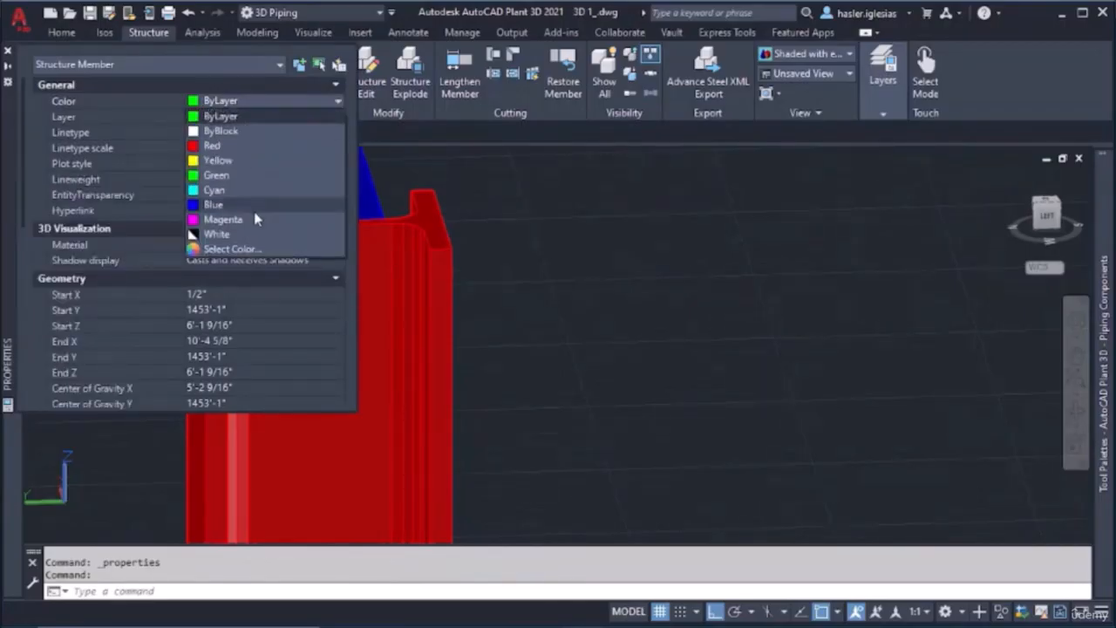
left_click(214, 146)
left_click(8, 50)
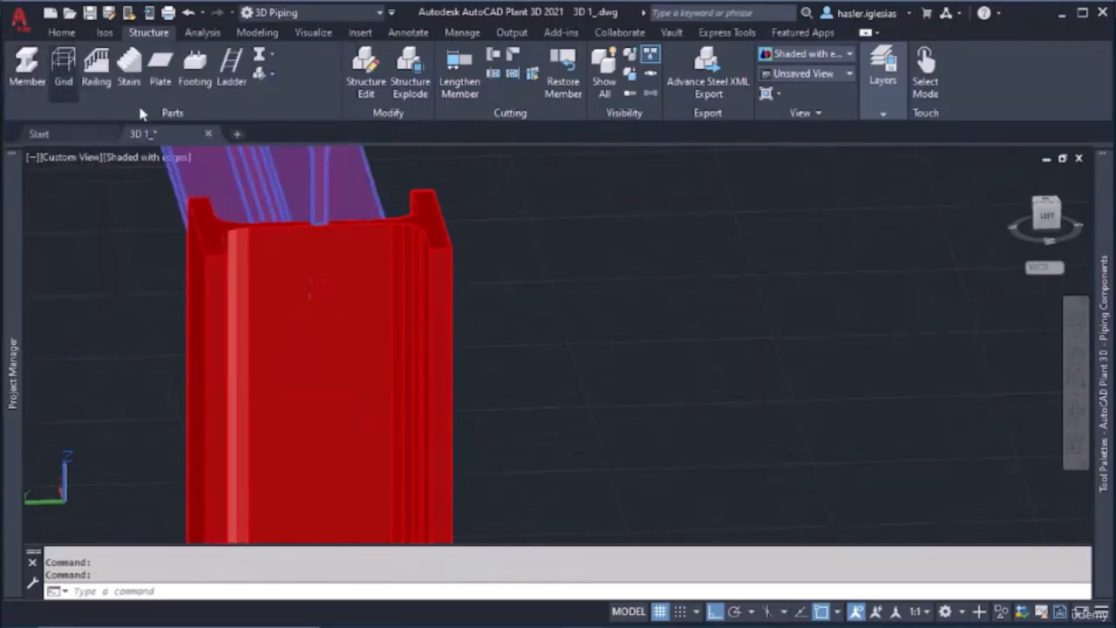
key("Escape")
key("Escape")
Start a new structural member from the intersection where the red beam's web meets the top of the red column
left_click(27, 70)
scroll(319, 225, "up", 5)
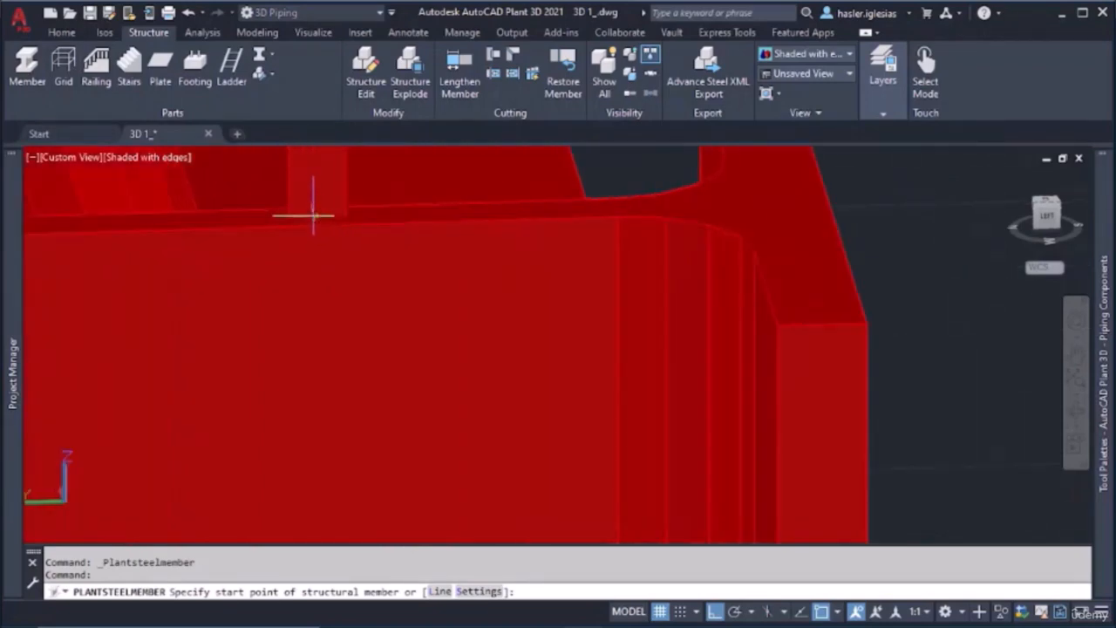
scroll(316, 218, "up", 3)
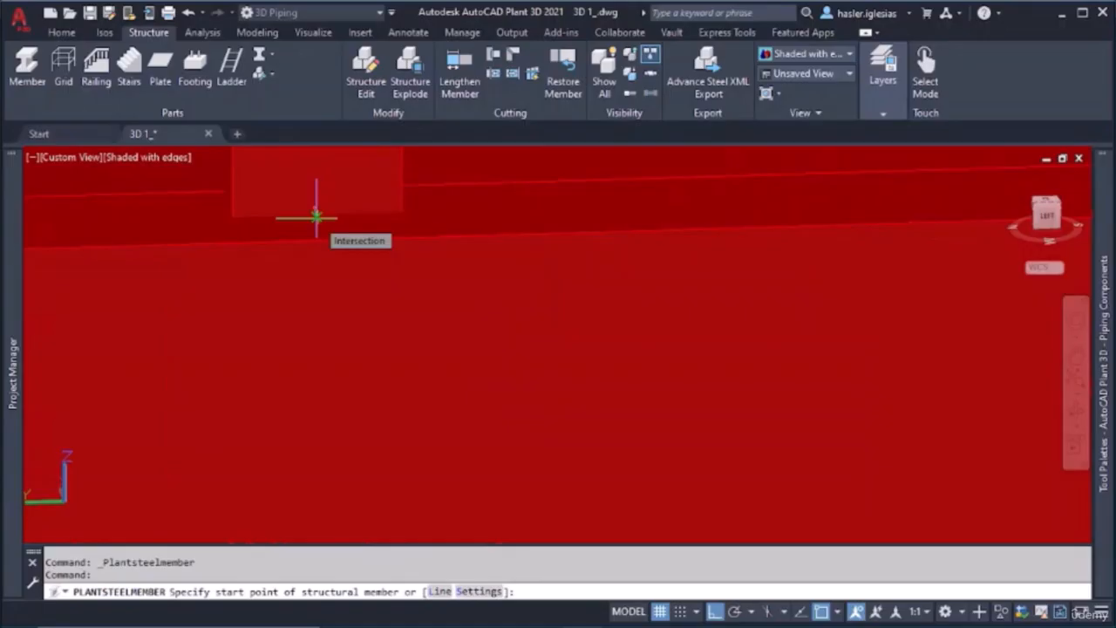
scroll(316, 217, "down", 4)
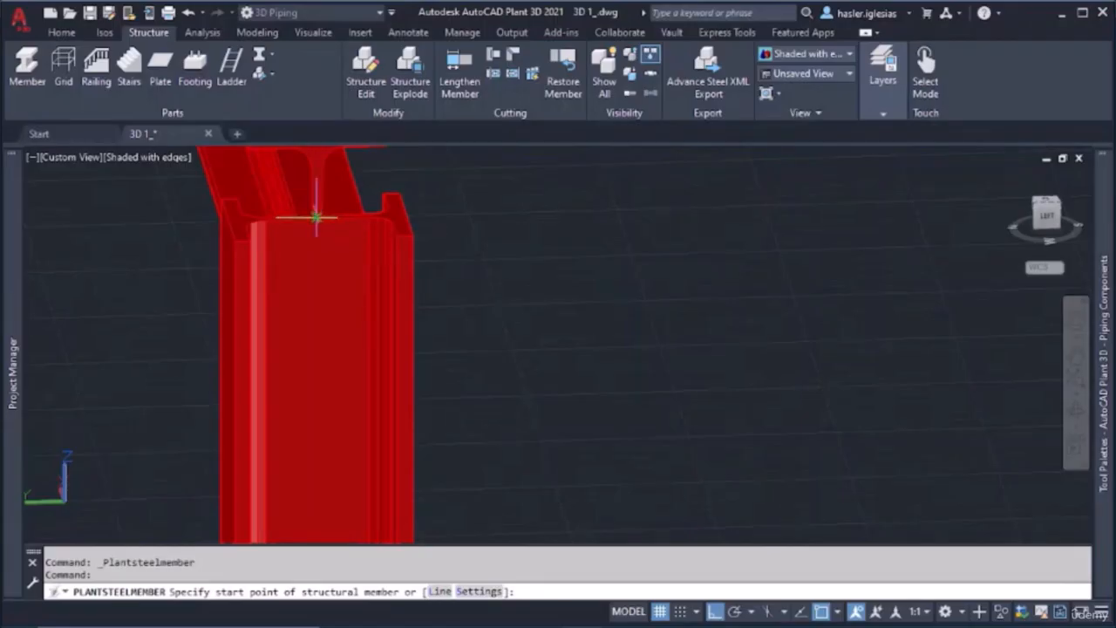
left_click(316, 216)
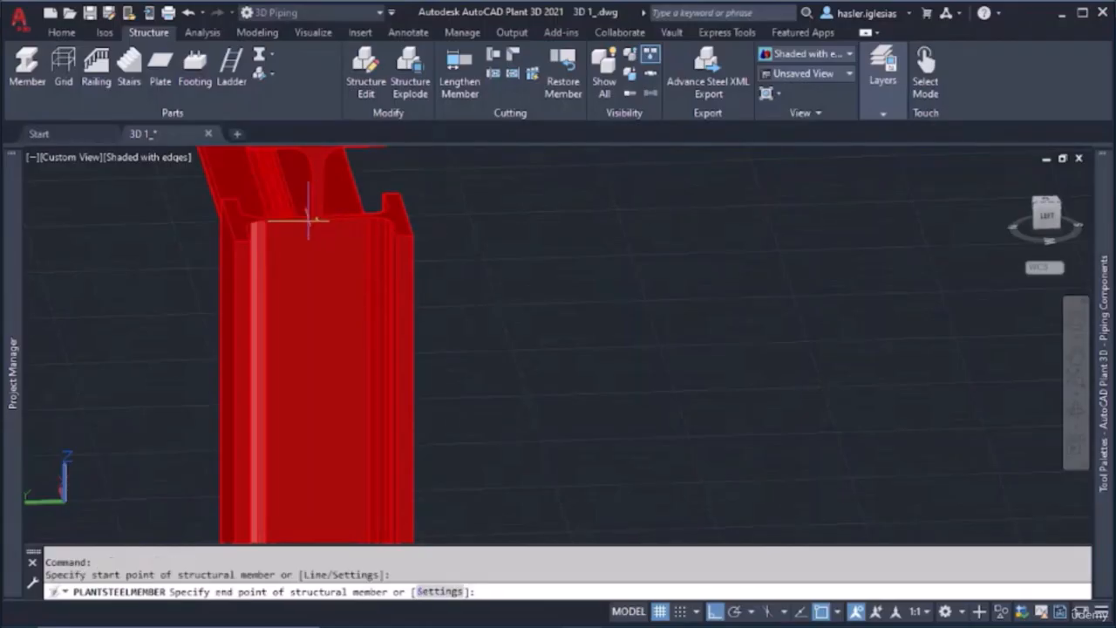
scroll(192, 248, "down", 4)
scroll(179, 244, "down", 3)
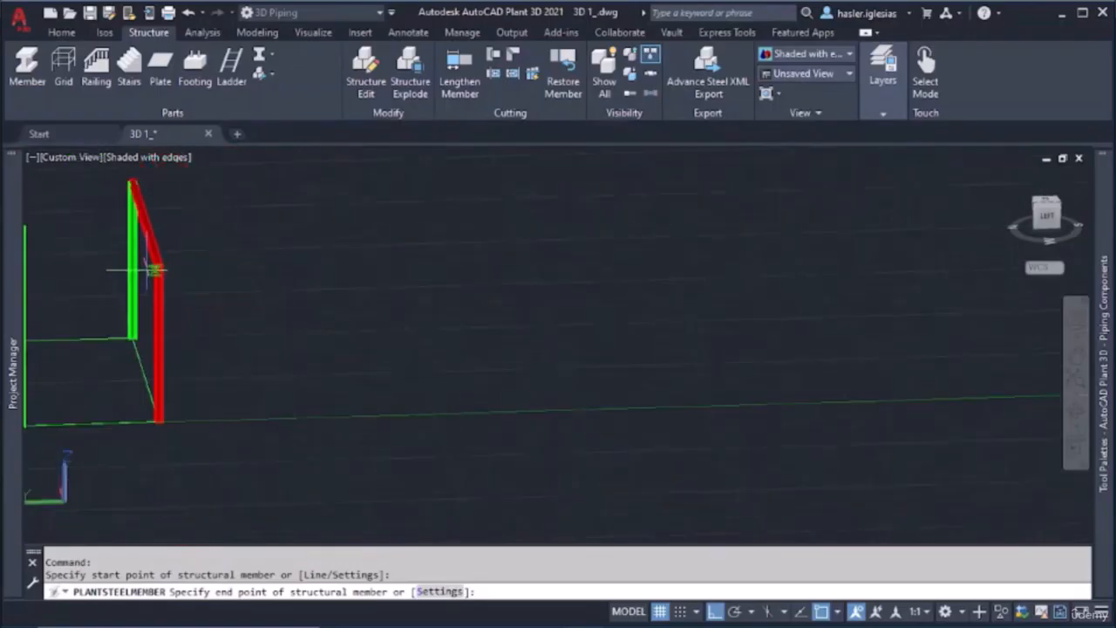
middle_click_drag(105, 260, 369, 259)
scroll(305, 253, "up", 6)
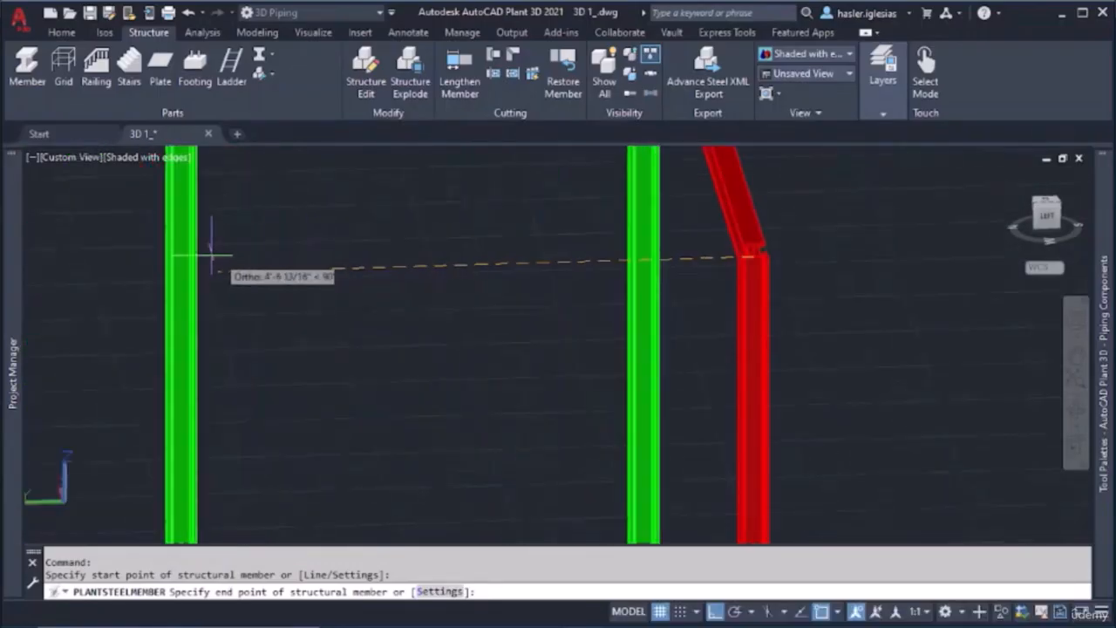
scroll(171, 253, "up", 6)
scroll(176, 258, "up", 4)
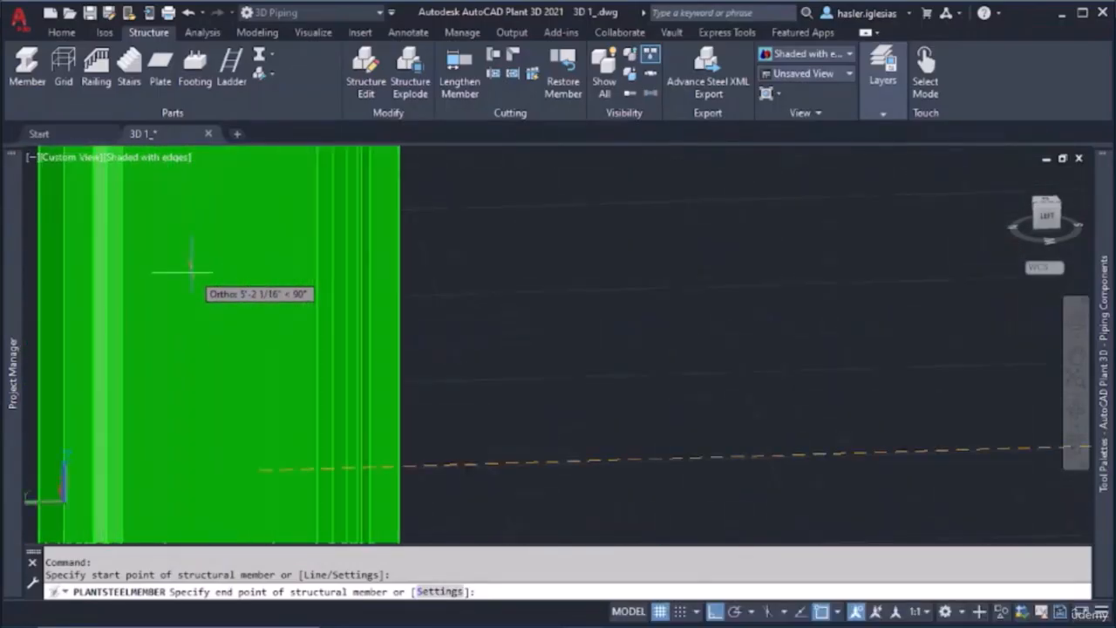
scroll(229, 462, "up", 3)
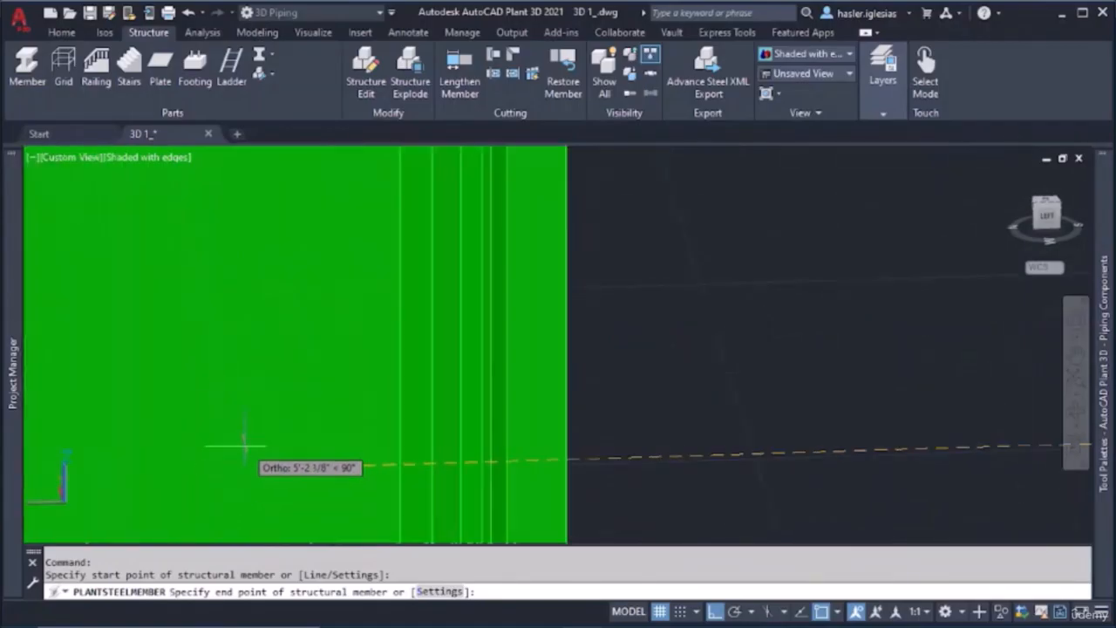
scroll(234, 391, "down", 2)
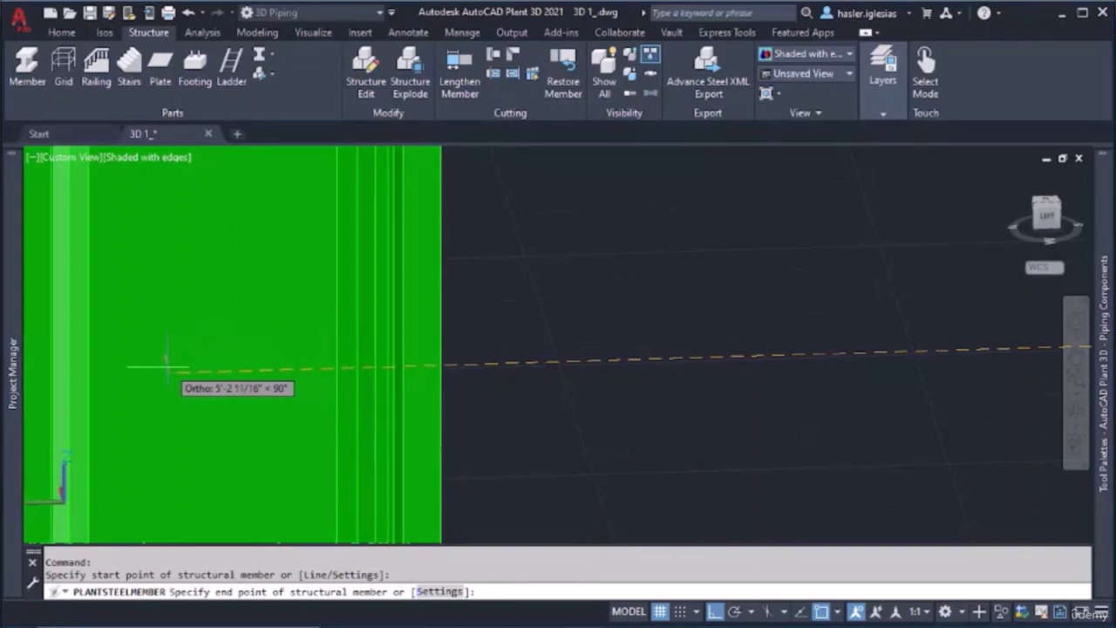
scroll(236, 369, "down", 3)
key("Escape")
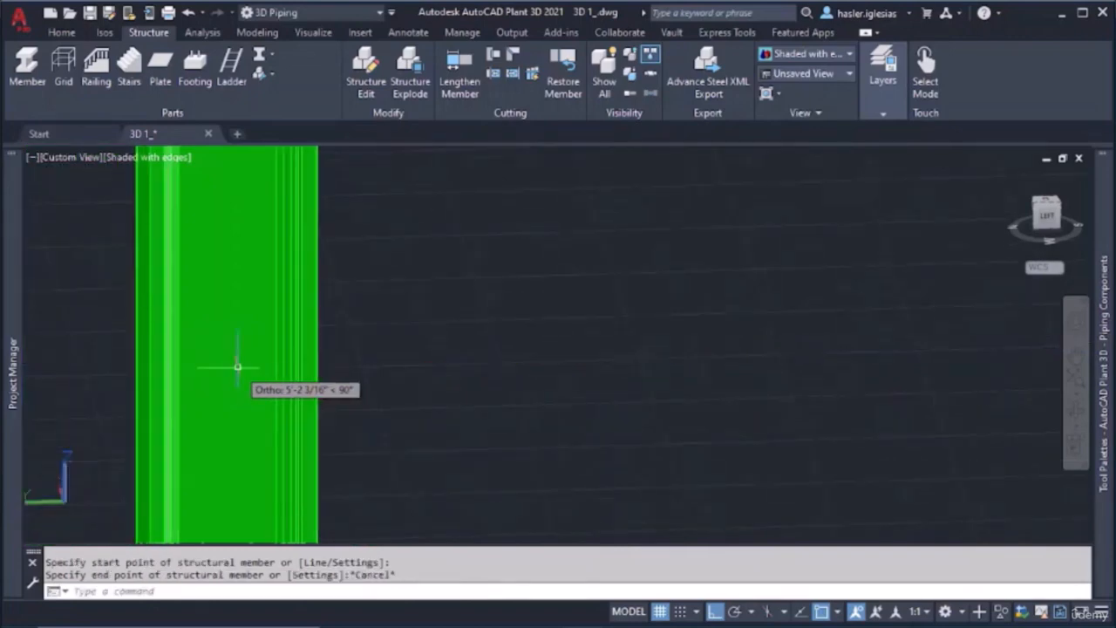
key("Escape")
Set the MEMBERS layer color to cyan in the layer properties
scroll(404, 347, "down", 5)
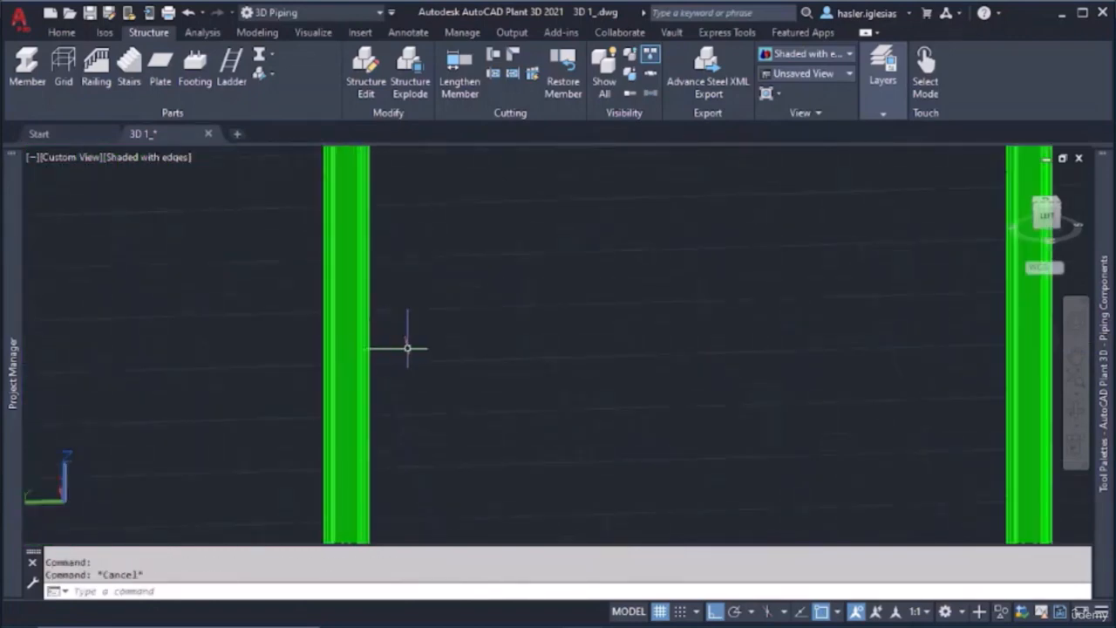
middle_click_drag(651, 362, 384, 374)
scroll(811, 307, "down", 2)
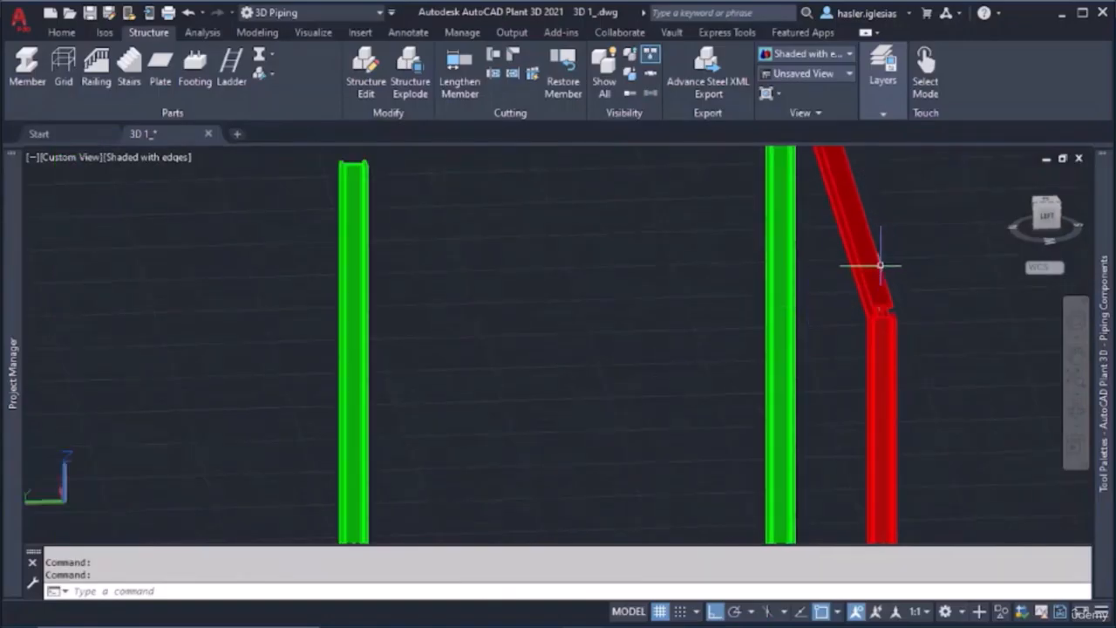
left_click(895, 99)
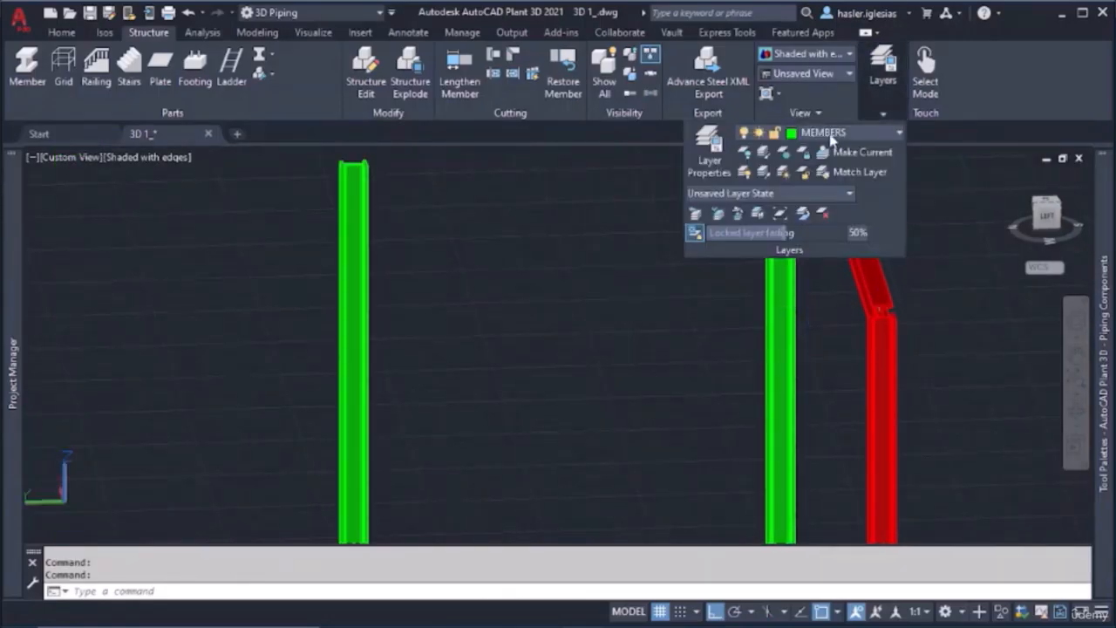
left_click(706, 153)
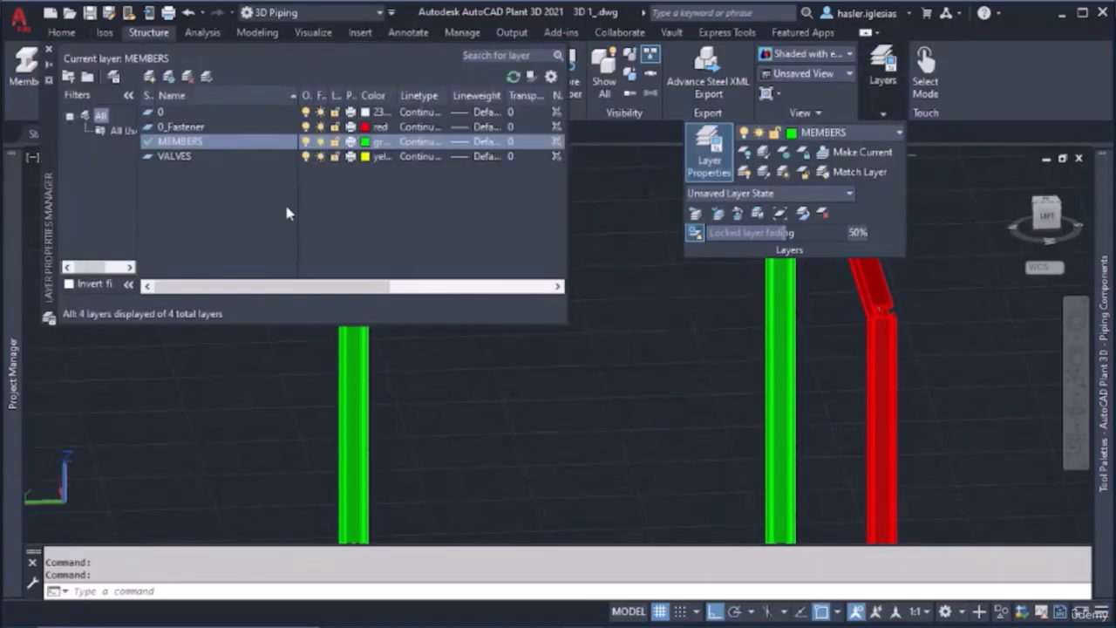
left_click(365, 142)
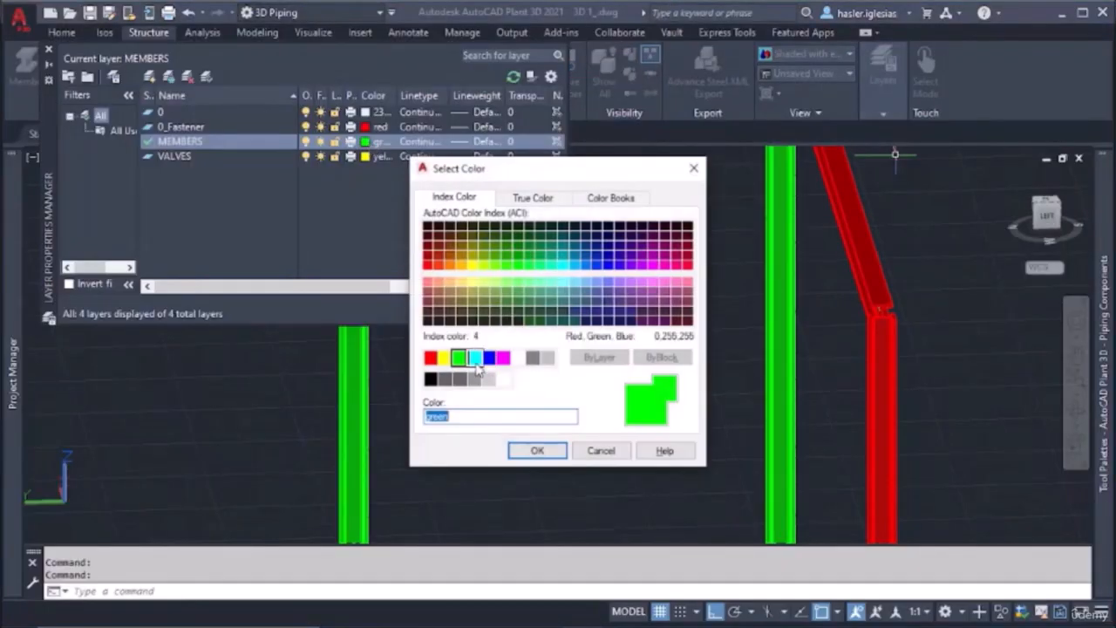
left_click(476, 358)
left_click(537, 450)
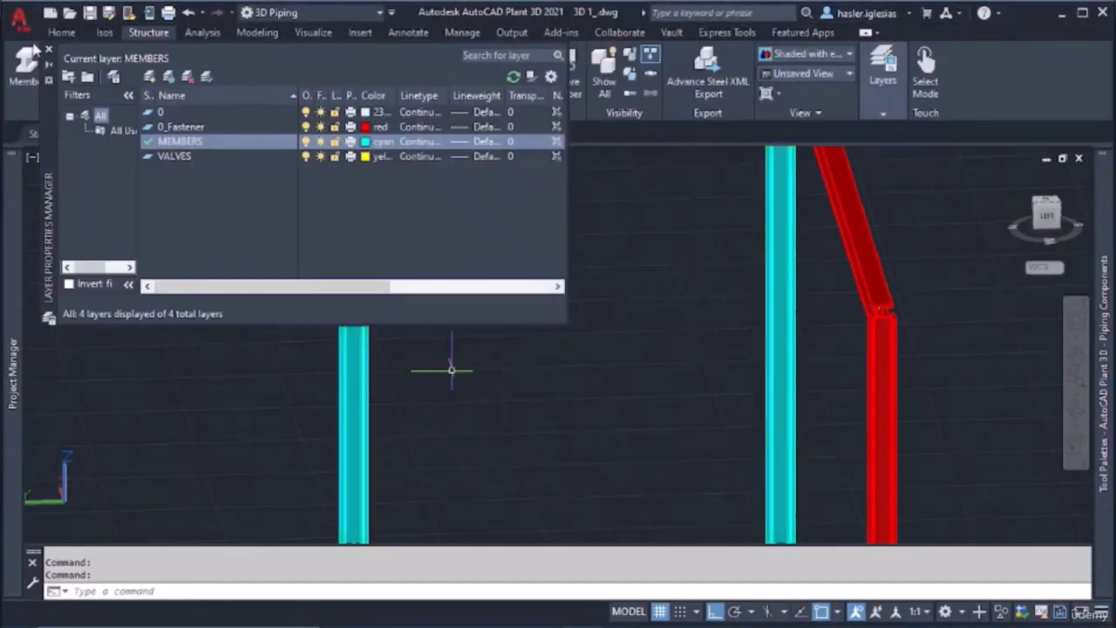
left_click(49, 50)
key("Escape")
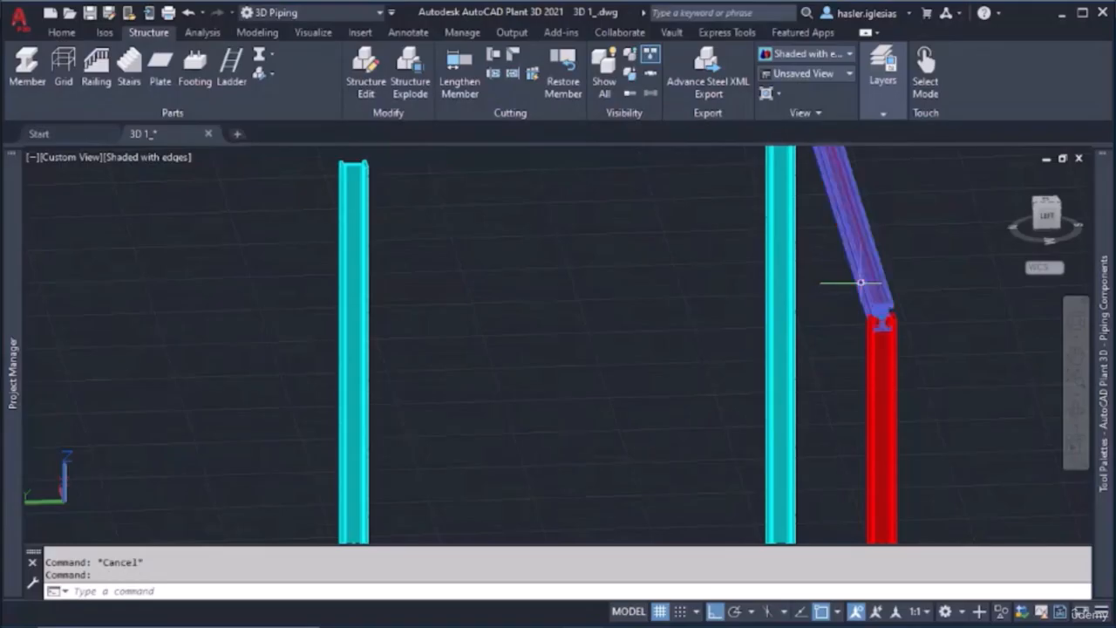
Set the color of the red upper horizontal beam to ByLayer
left_click(881, 358)
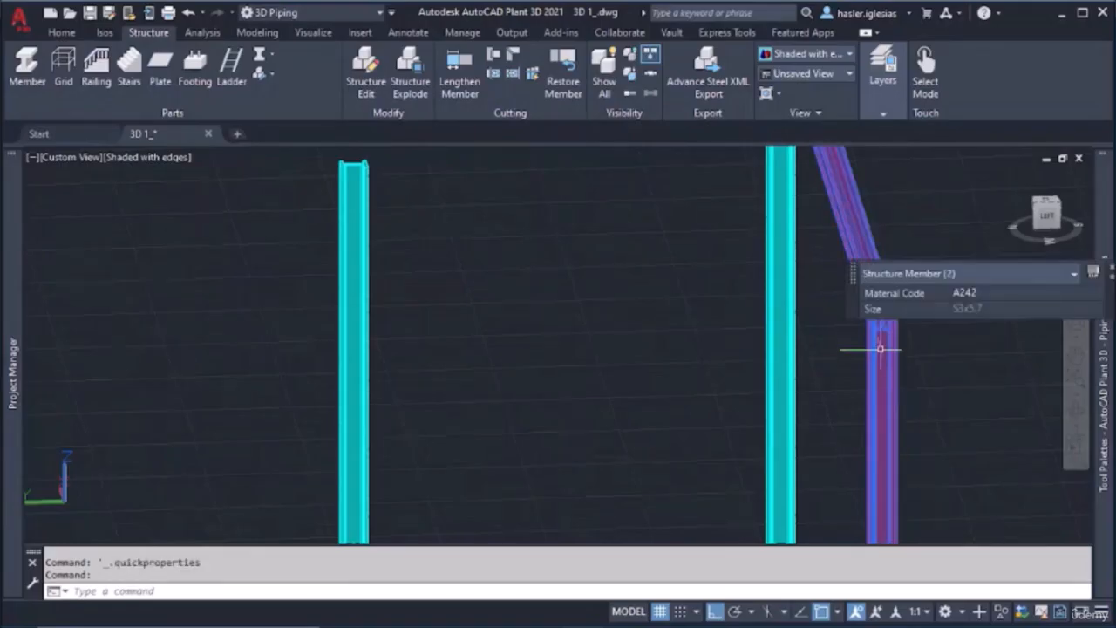
key("Escape")
double_click(880, 324)
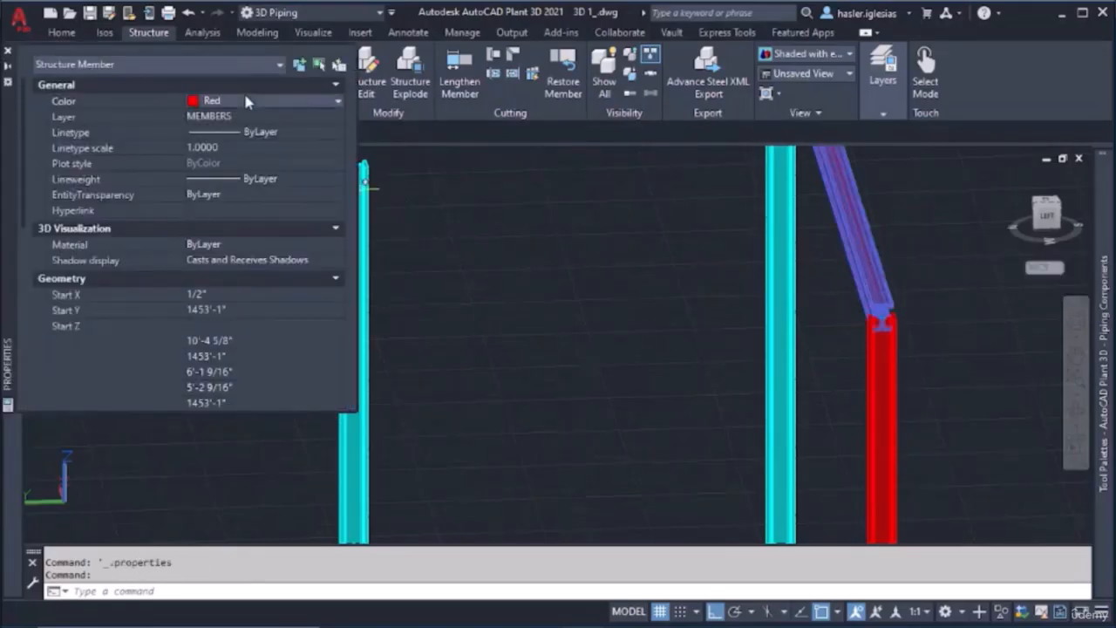
left_click(246, 101)
left_click(214, 116)
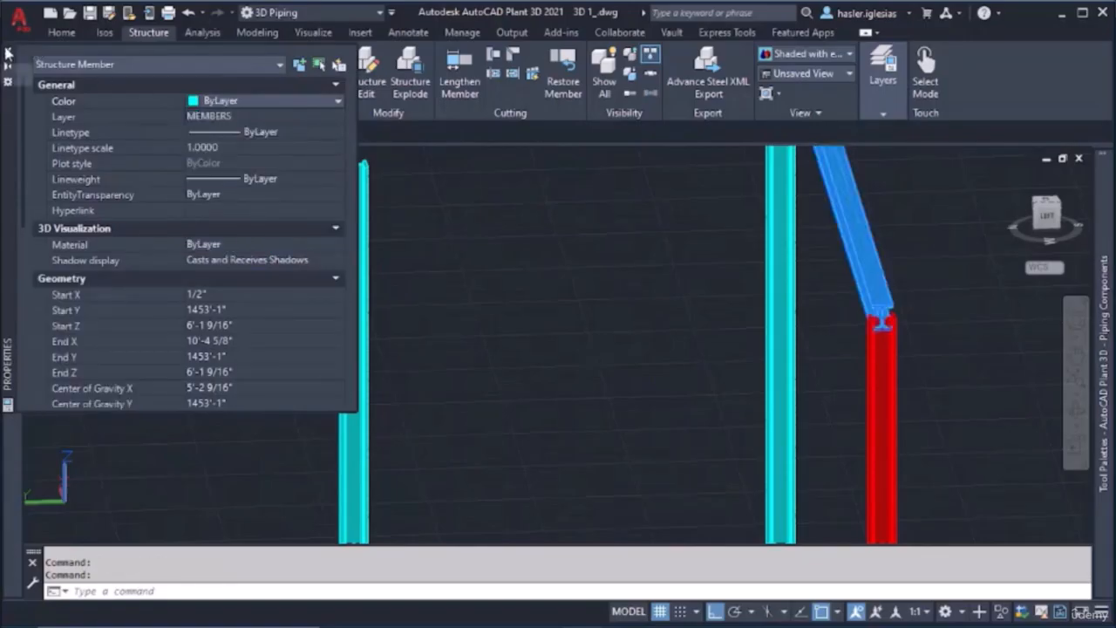
left_click(7, 52)
Set the color of the red column under the upper beam to ByLayer
double_click(877, 386)
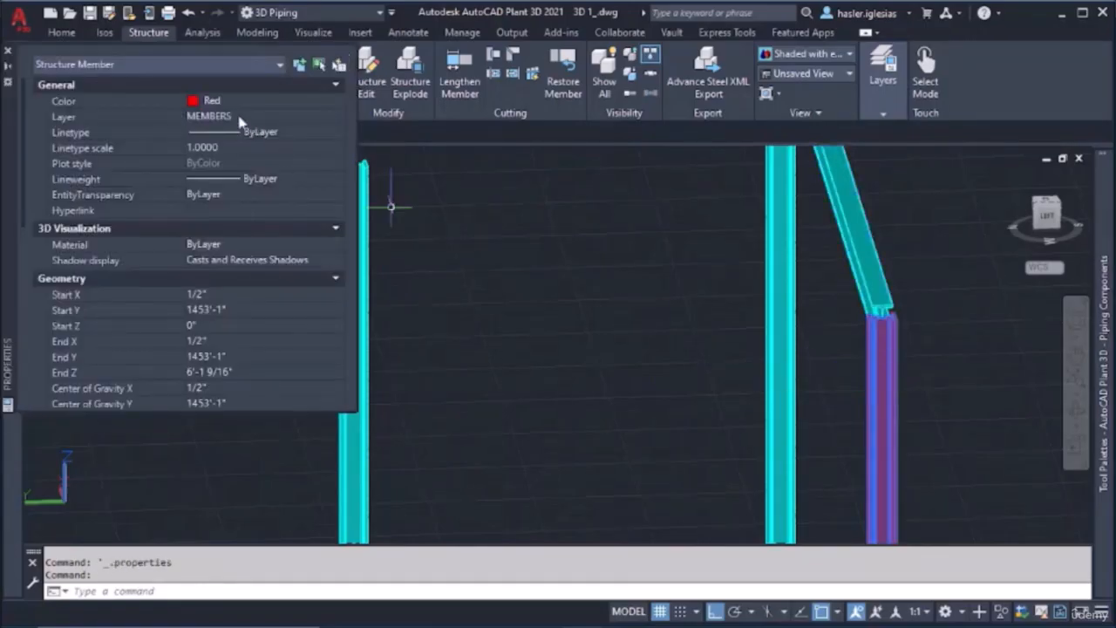
left_click(200, 101)
left_click(214, 115)
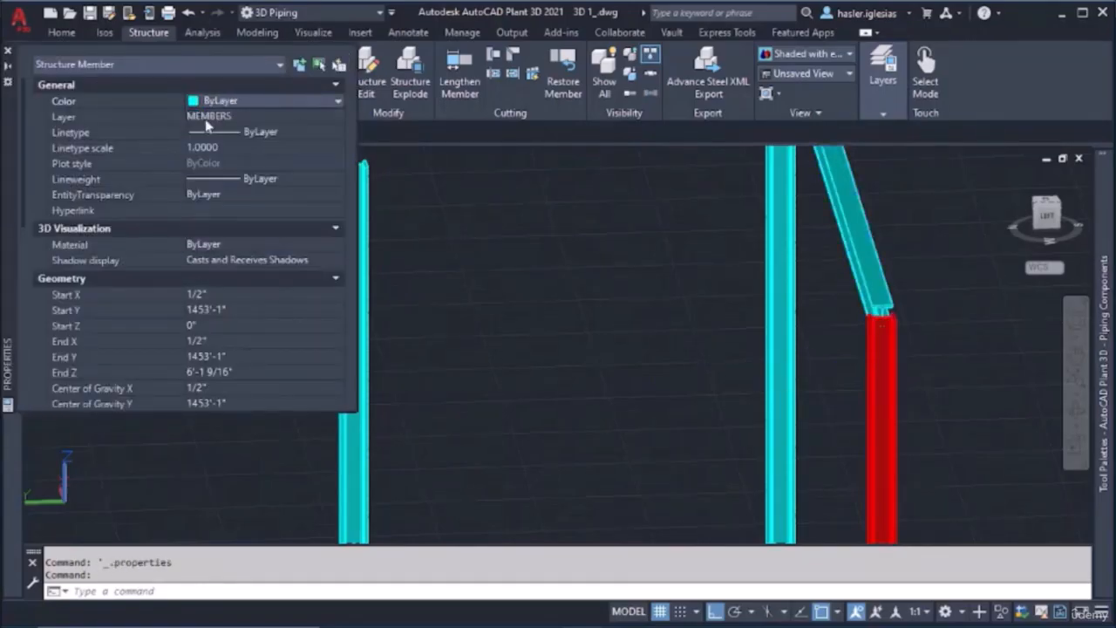
left_click(7, 52)
key("Escape")
key("Escape")
Place a horizontal member about 5'-2 1/4" long from the upper beam's web at the corner column's top to the taller free-standing column
left_click(27, 66)
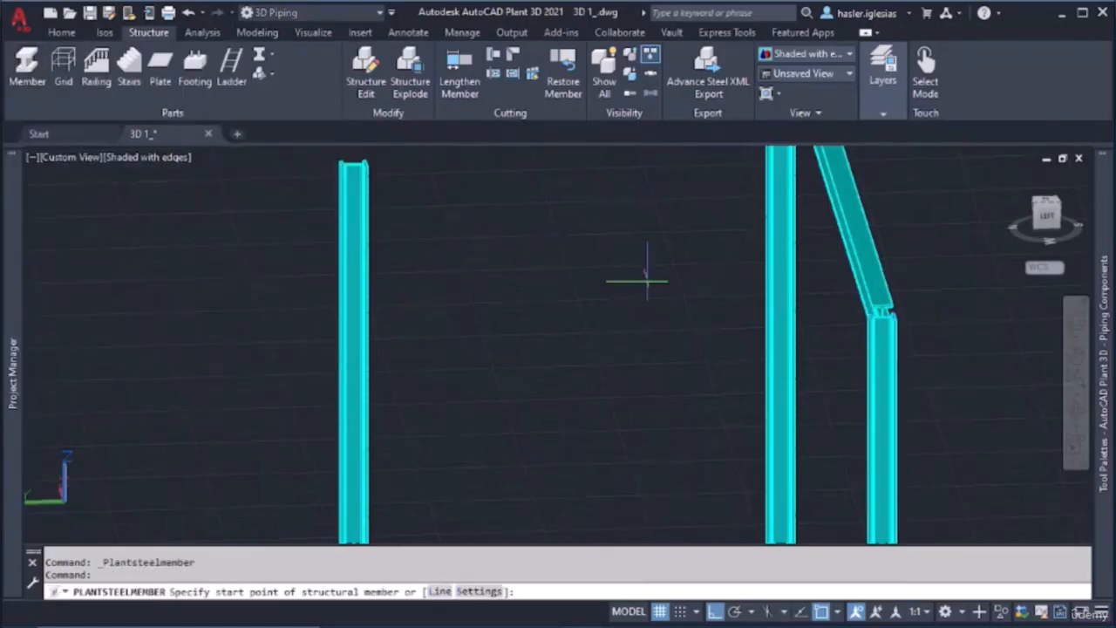
scroll(861, 321, "up", 5)
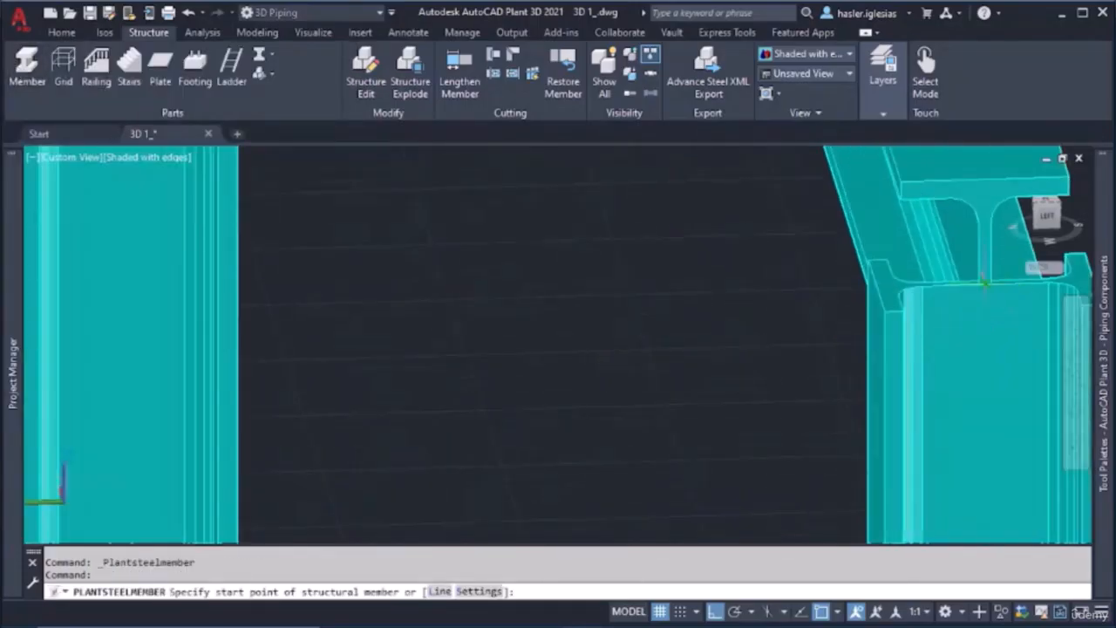
left_click(984, 281)
scroll(411, 316, "down", 6)
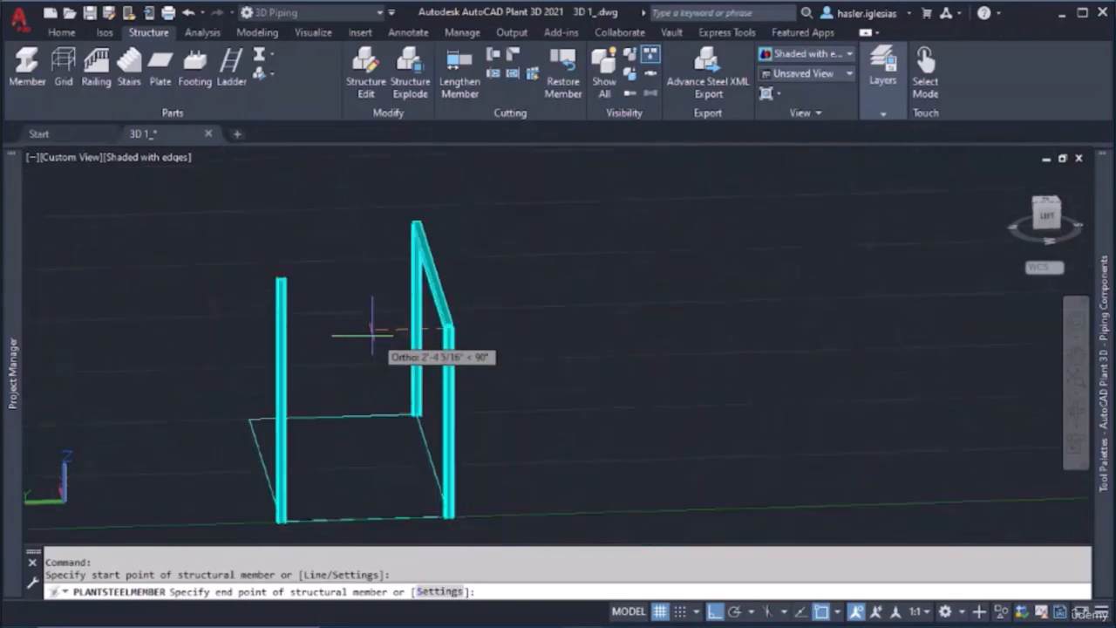
scroll(301, 322, "up", 5)
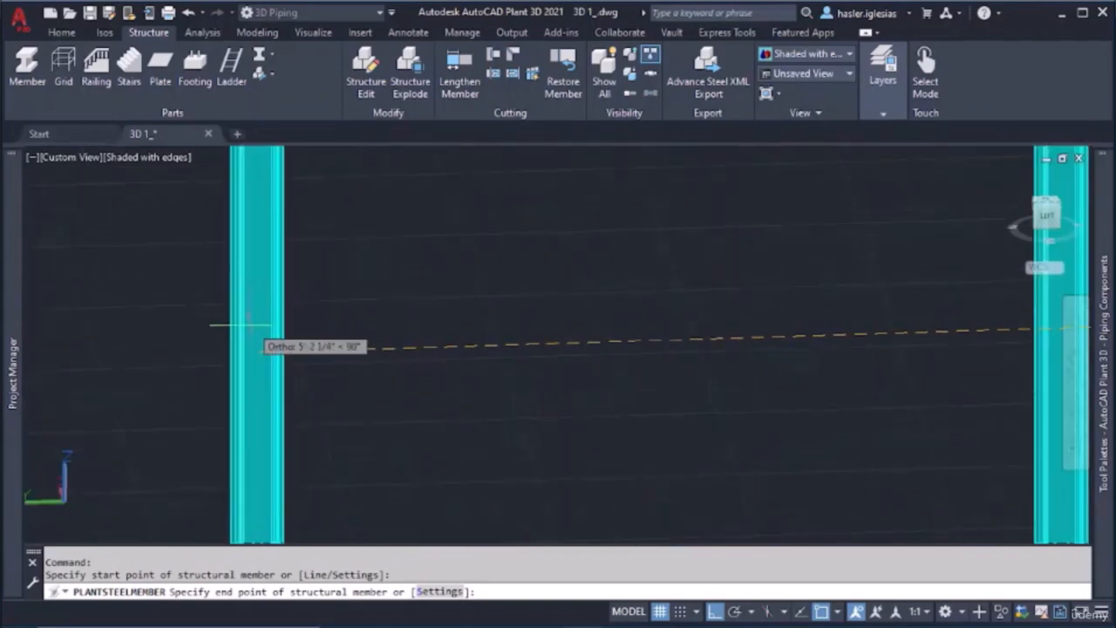
left_click(253, 353)
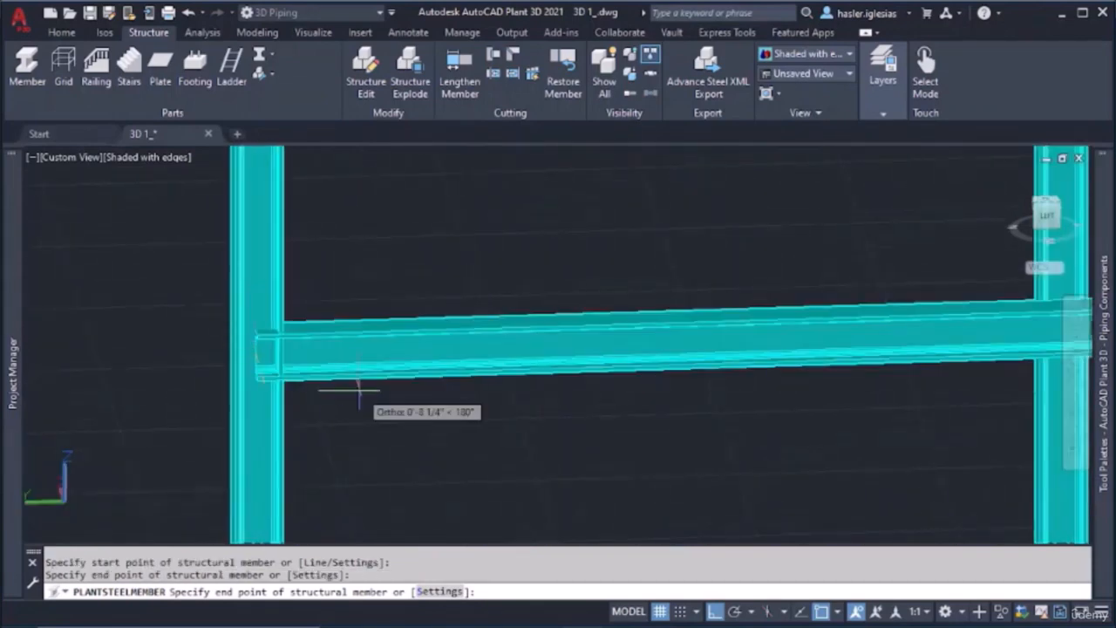
key("Escape")
Stretch the top end of the taller column down to the level of the new horizontal beam
scroll(441, 335, "down", 5)
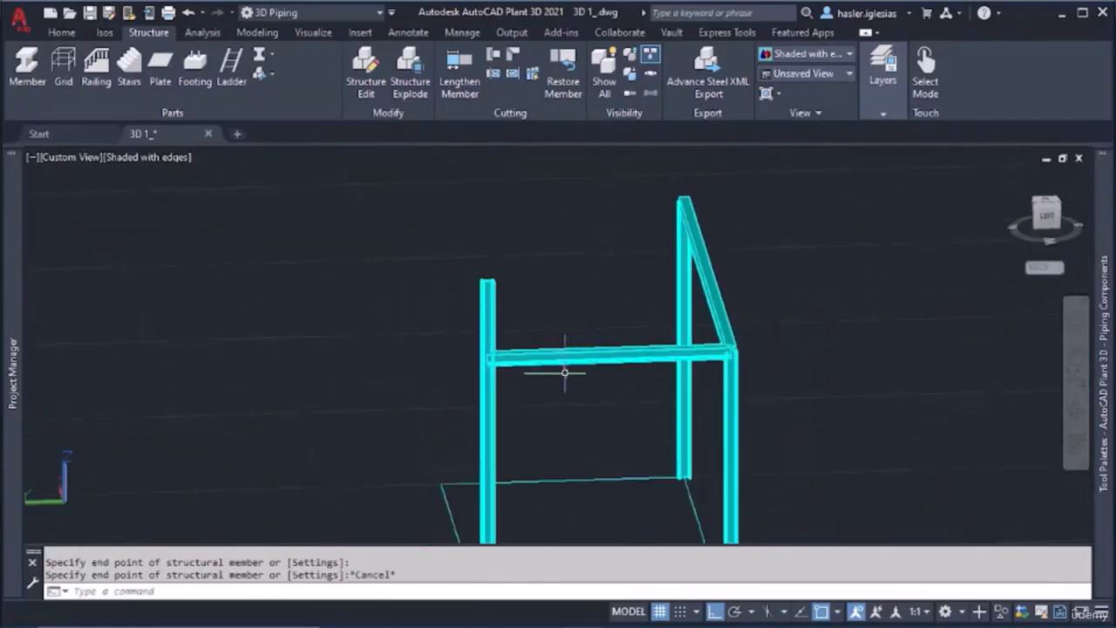
middle_click_drag(622, 403, 543, 322, "shift")
left_click(500, 282)
left_click(491, 292)
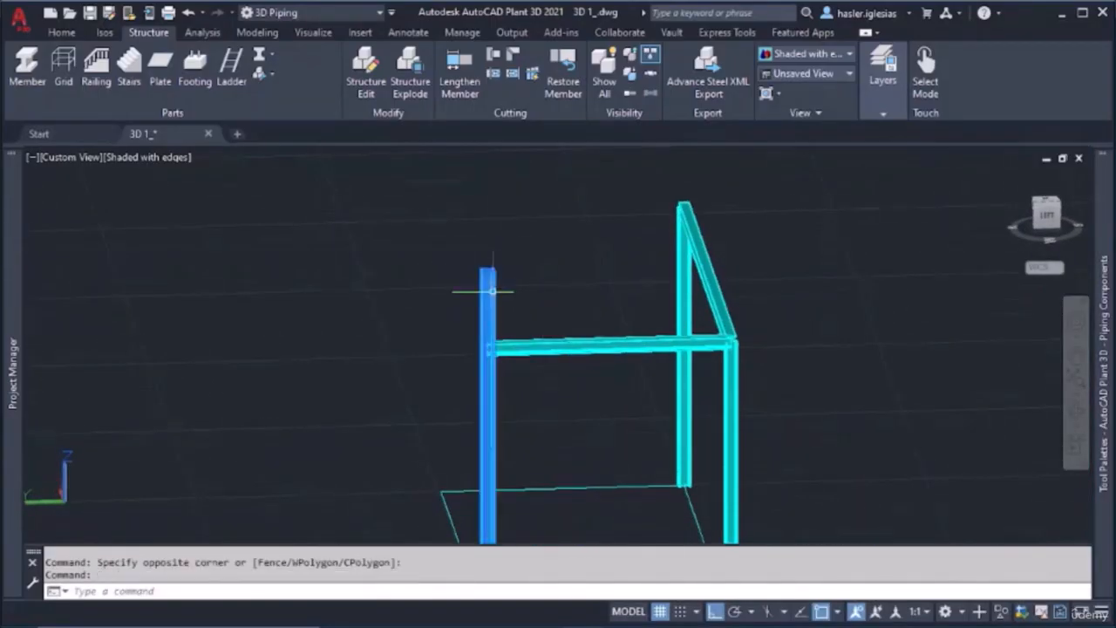
left_click(488, 270)
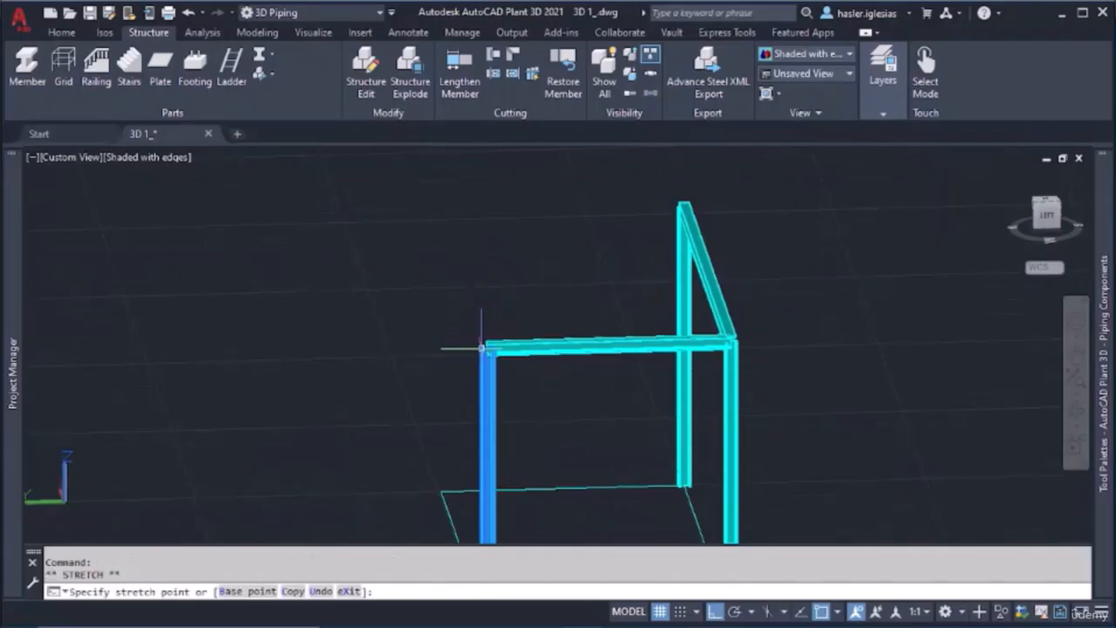
key("Escape")
Stretch the shortened column's top end up flush with the upper face of the new beam's top flange
scroll(476, 345, "up", 5)
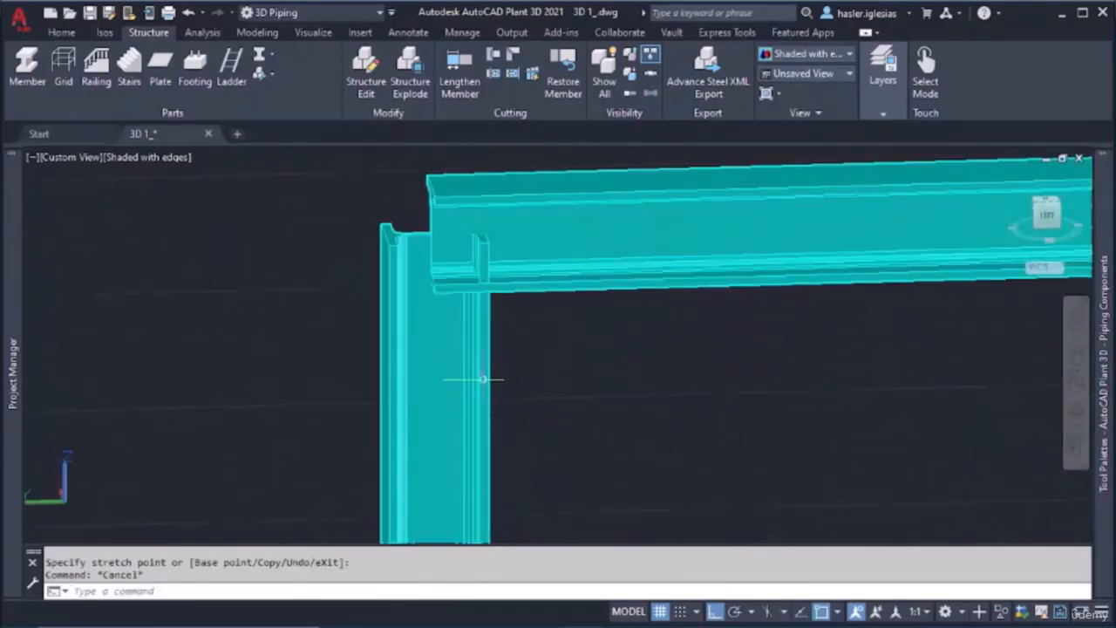
left_click(435, 232)
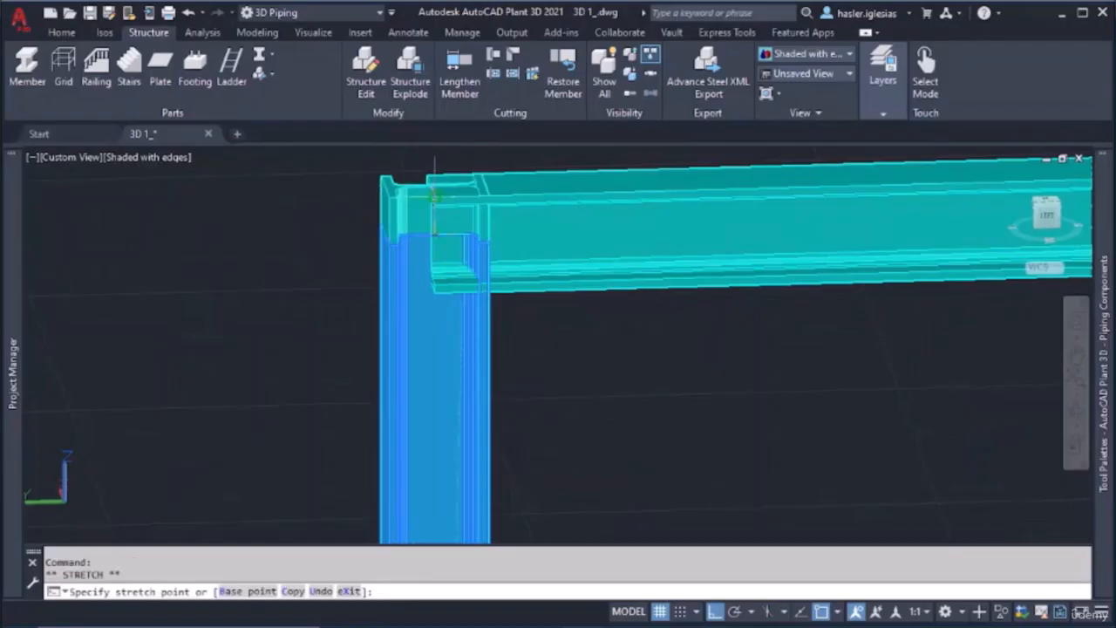
left_click(434, 187)
key("Escape")
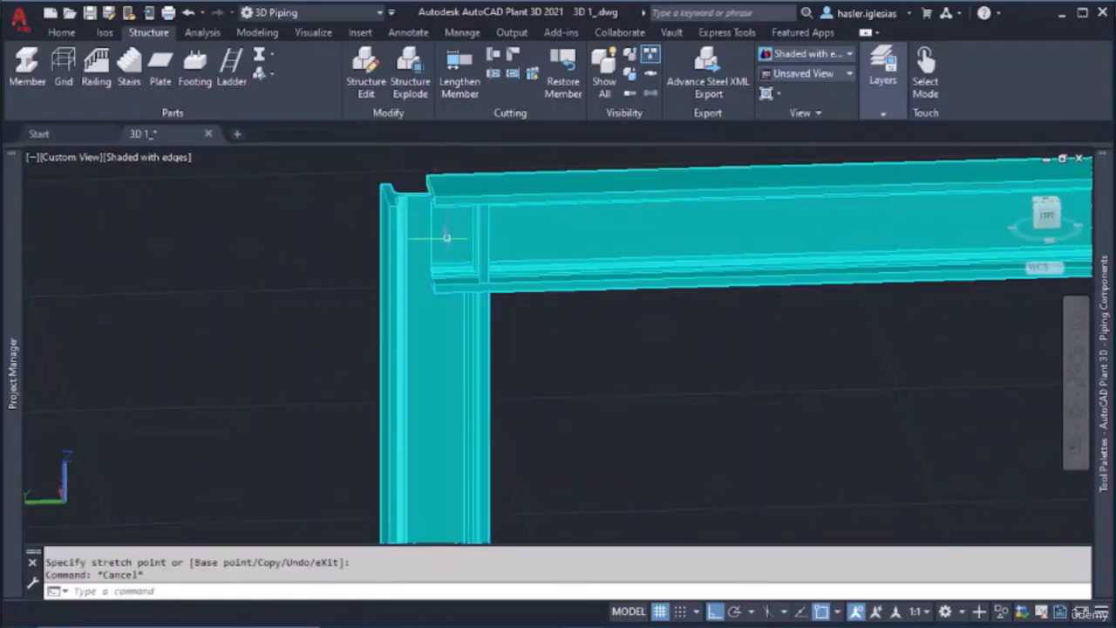
scroll(444, 236, "up", 3)
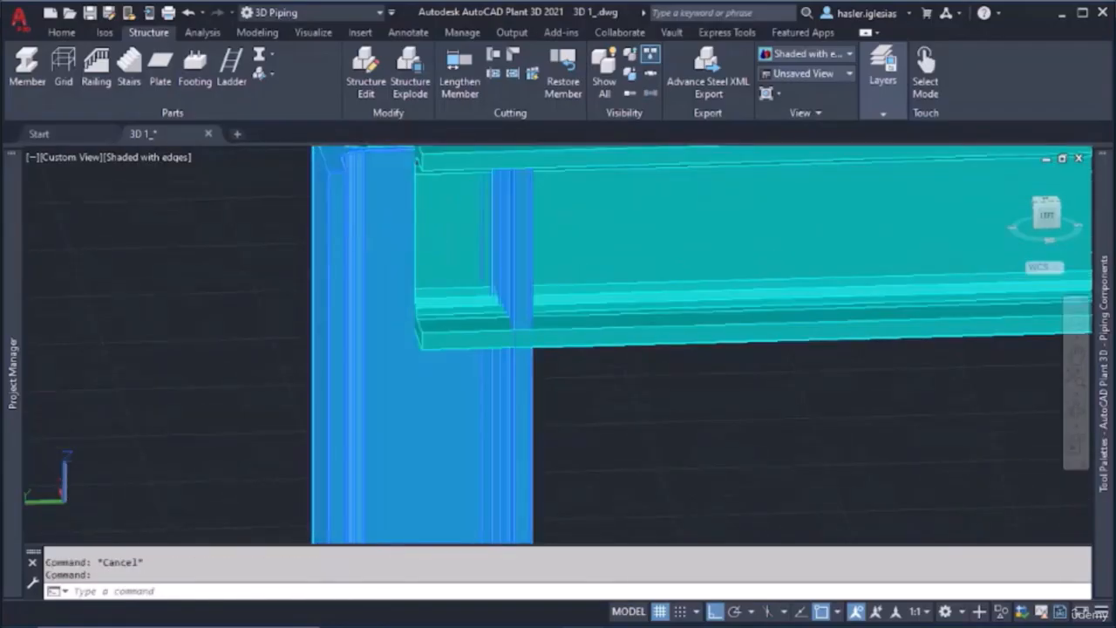
middle_click_drag(387, 240, 375, 304, "shift")
left_click(409, 262)
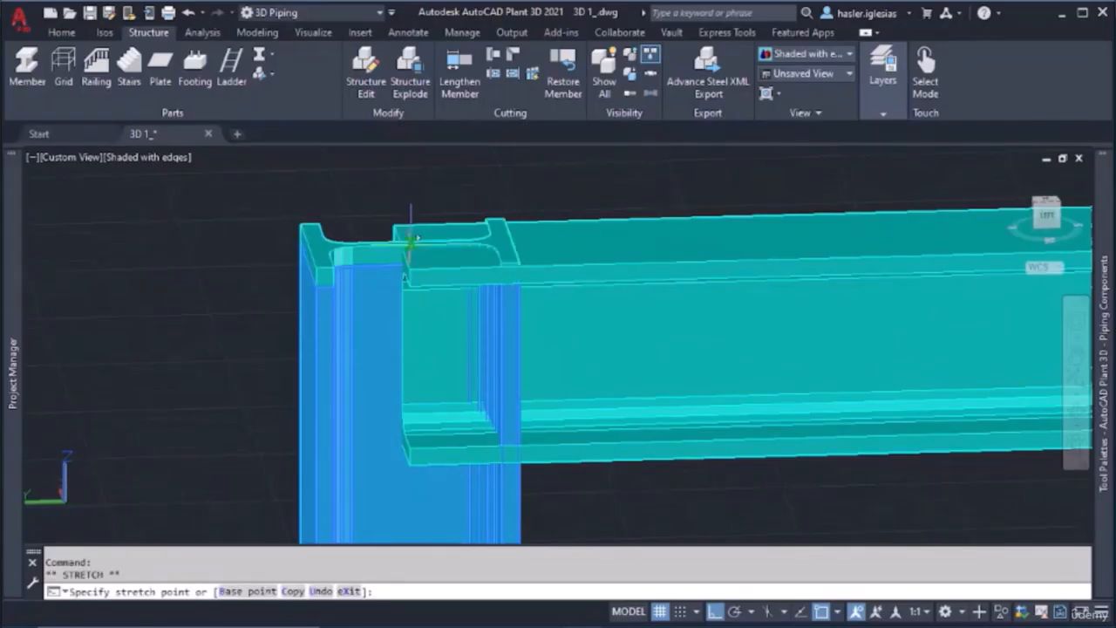
scroll(399, 242, "up", 1)
scroll(405, 290, "up", 1)
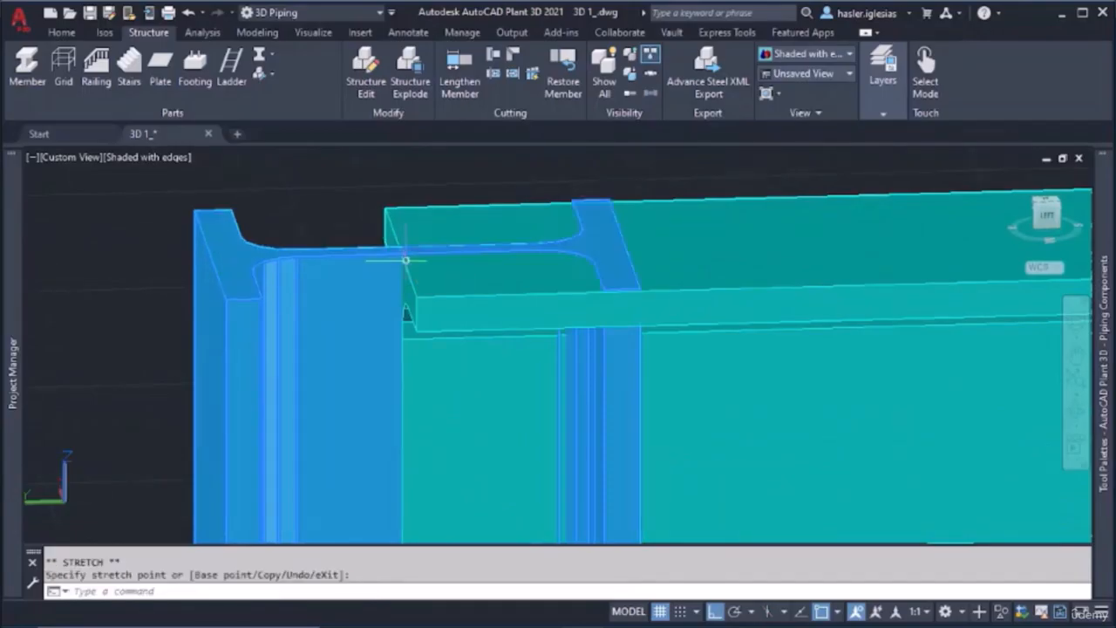
key("Escape")
scroll(491, 269, "down", 5)
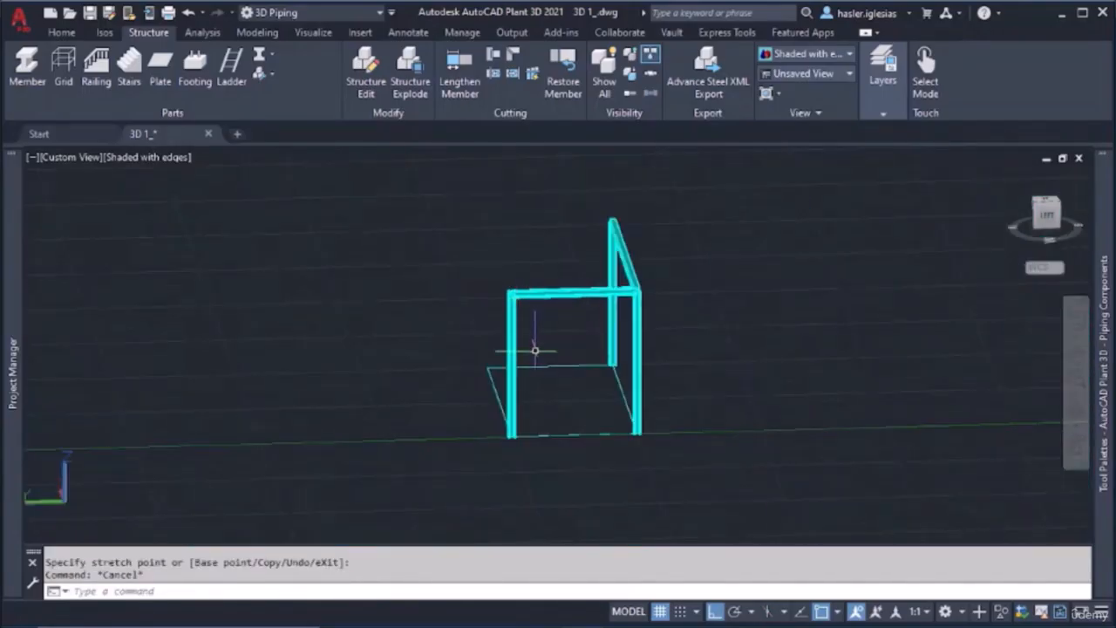
middle_click_drag(534, 350, 638, 349, "shift")
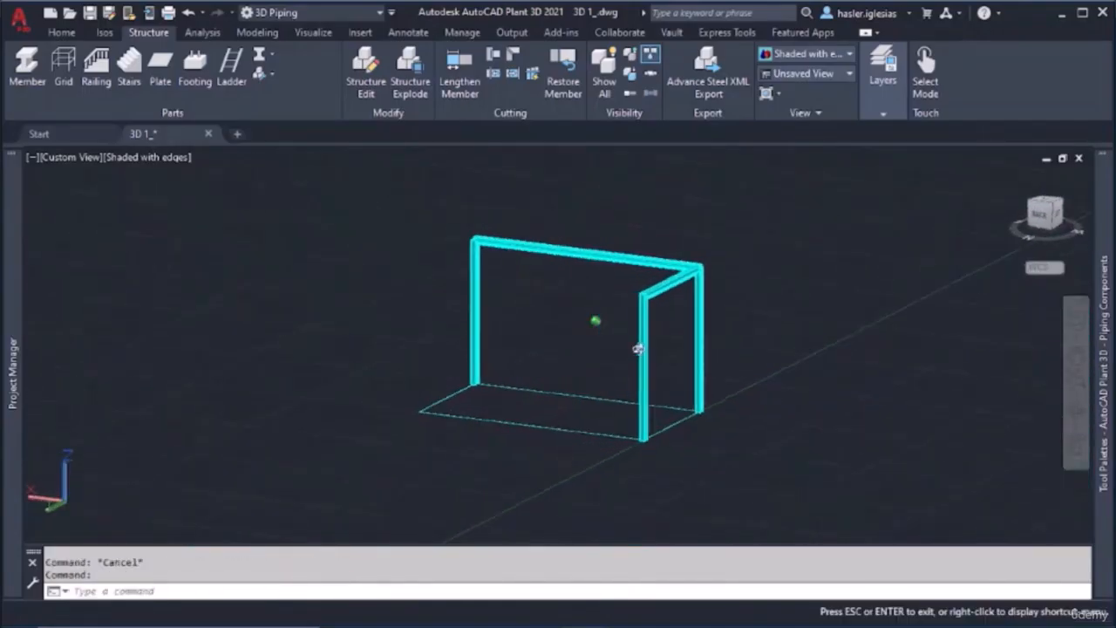
Place a vertical member at the remaining empty corner of the base rectangle, rising above the level of the existing beams
left_click(27, 63)
middle_click_drag(524, 356, 689, 326, "shift")
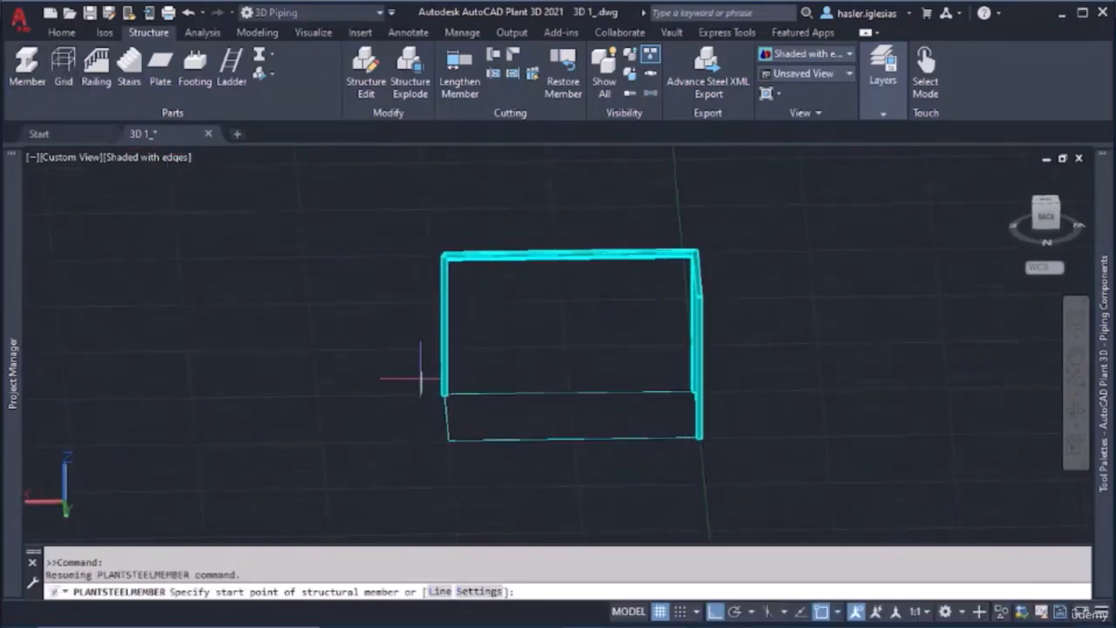
left_click(447, 442)
middle_click_drag(461, 312, 565, 330, "shift")
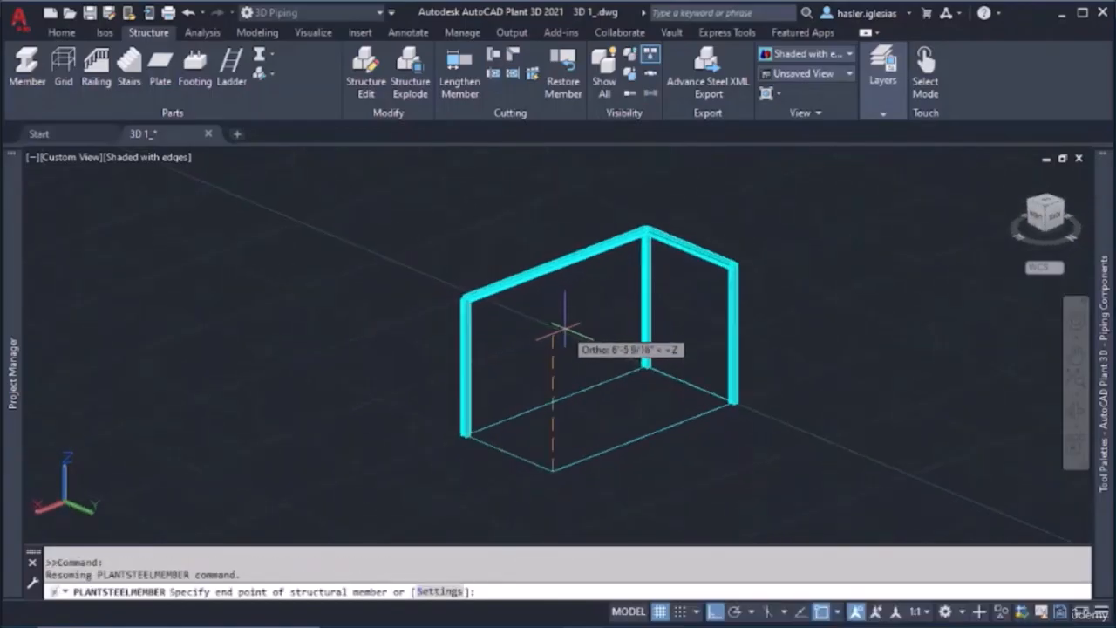
left_click(560, 321)
key("Escape")
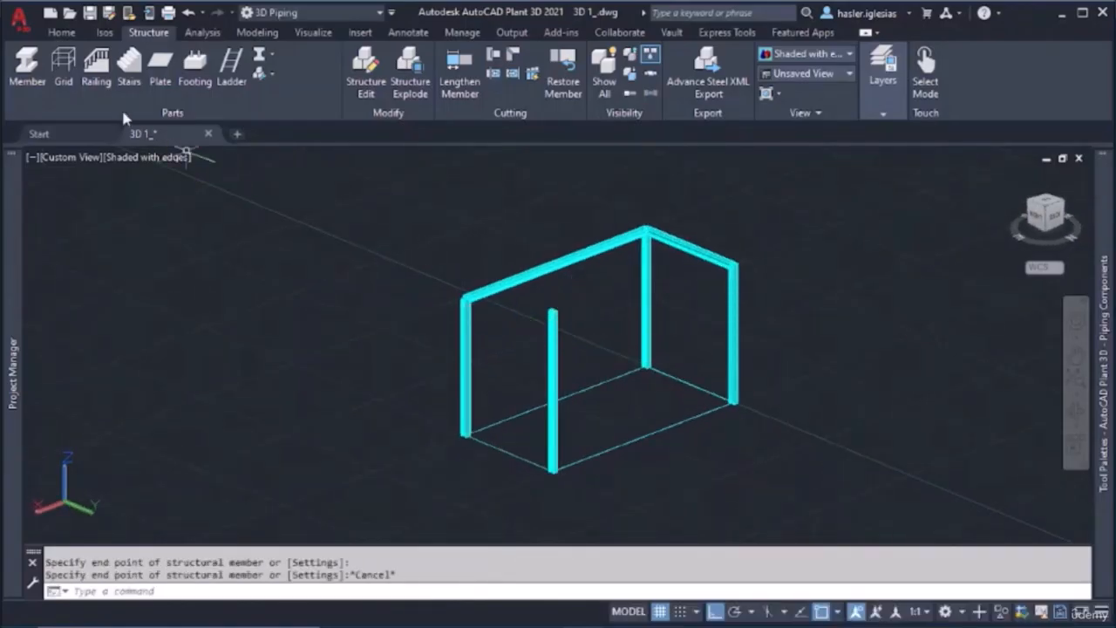
Place a short horizontal member about 5'-2" long from the upper beam's web at the corner column to the new tall column
left_click(28, 66)
scroll(549, 340, "up", 8)
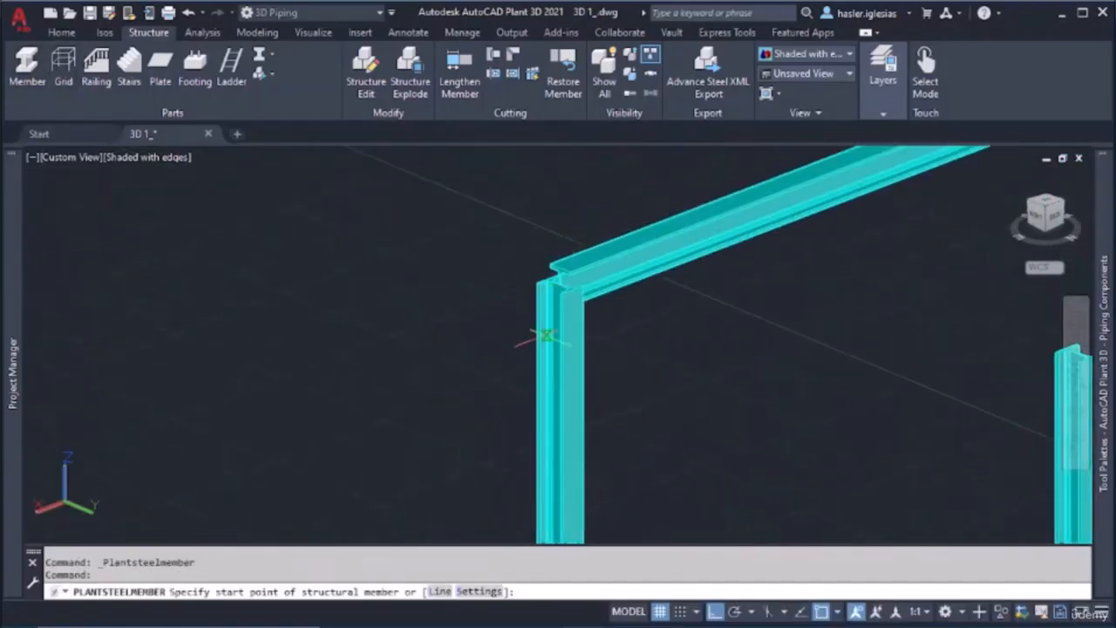
scroll(600, 248, "up", 3)
left_click(579, 233)
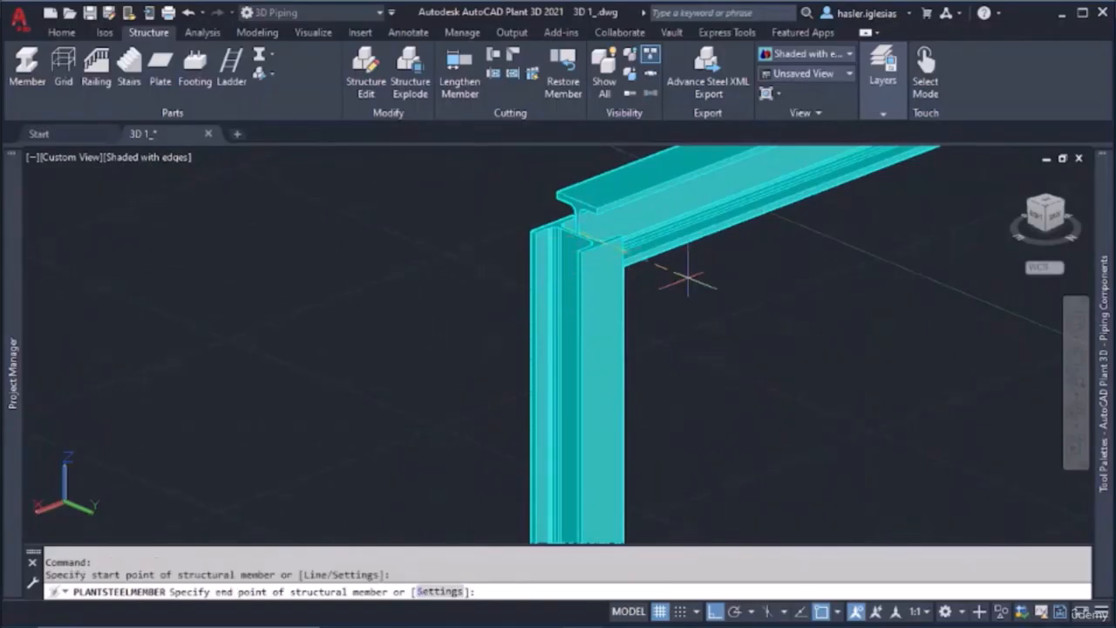
scroll(678, 269, "down", 4)
scroll(750, 324, "up", 1)
scroll(838, 332, "up", 4)
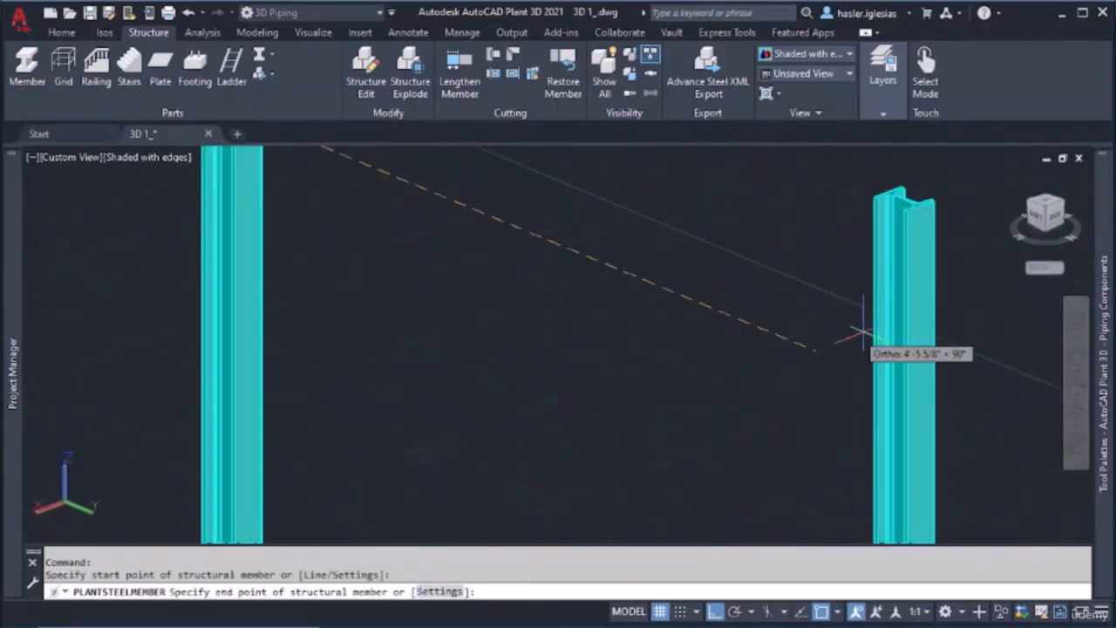
scroll(906, 388, "up", 3)
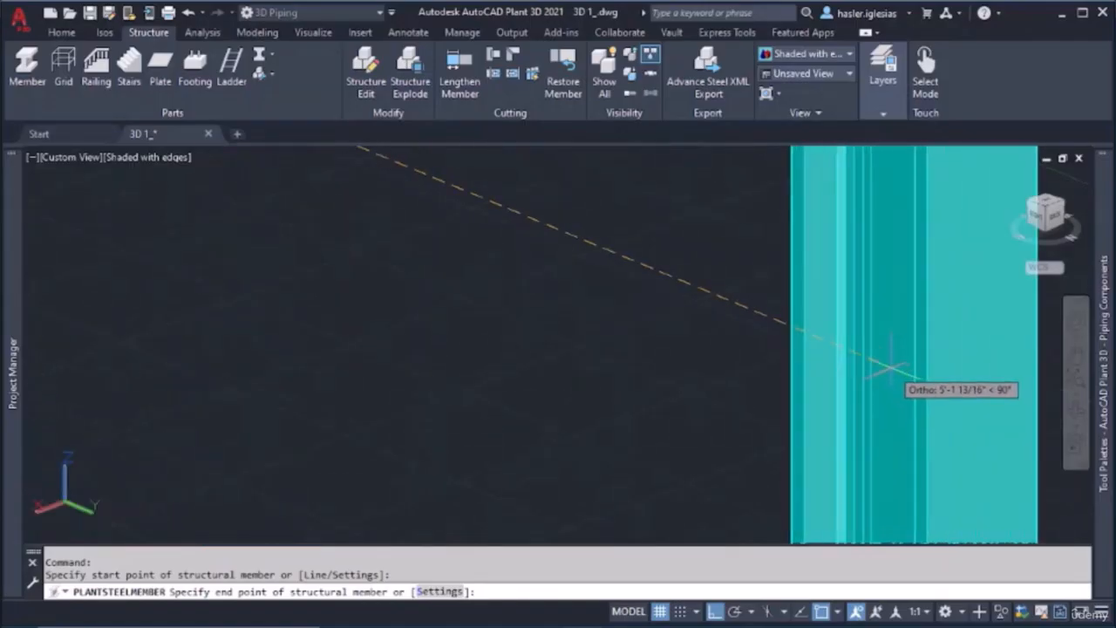
middle_click_drag(892, 368, 906, 369, "shift")
scroll(864, 375, "down", 2)
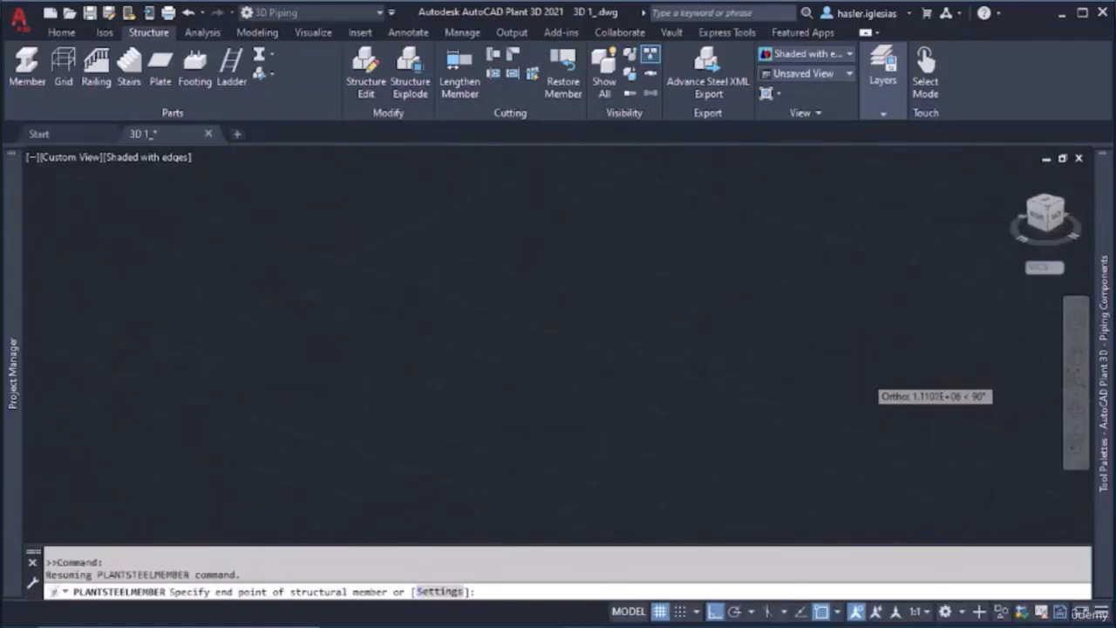
scroll(883, 376, "down", 6)
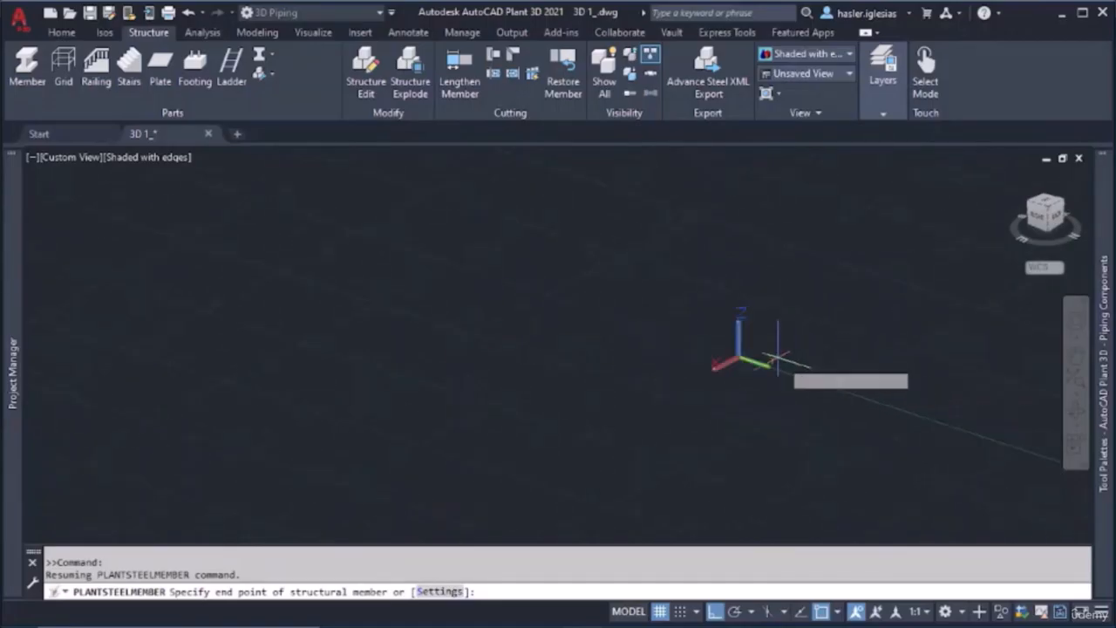
scroll(775, 358, "up", 4)
scroll(624, 350, "up", 3)
scroll(623, 371, "up", 5)
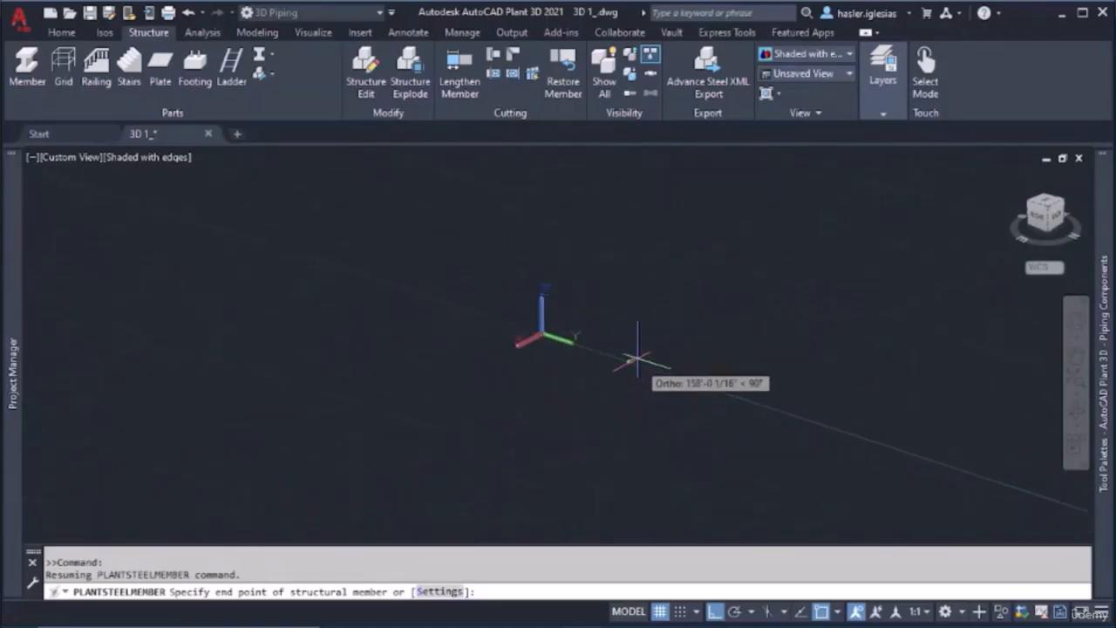
middle_click_drag(598, 475, 600, 389)
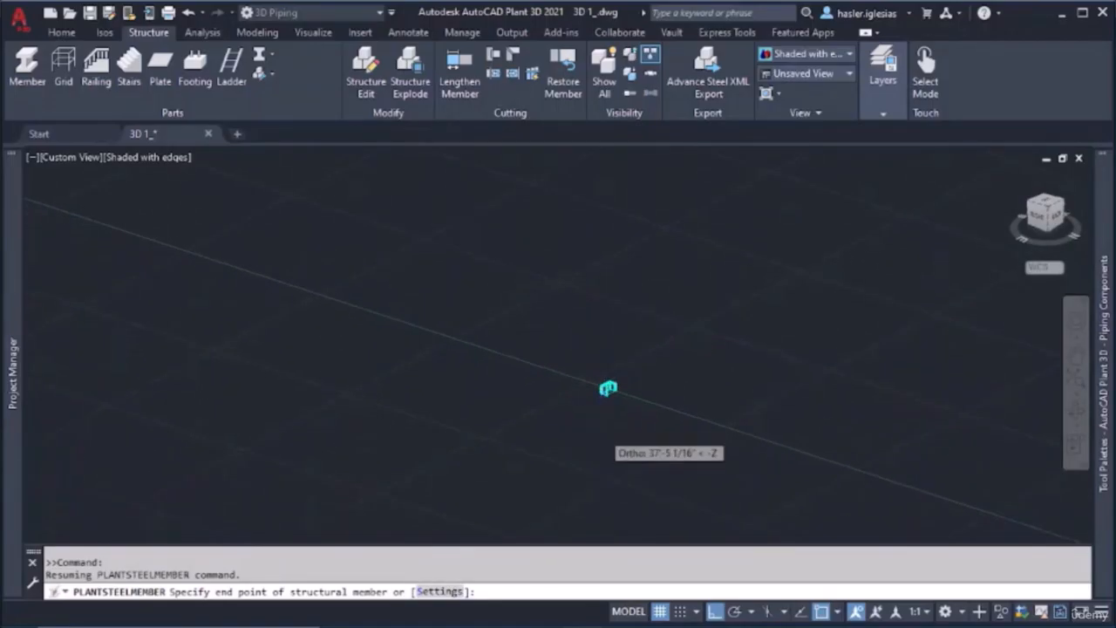
scroll(599, 432, "up", 7)
scroll(609, 286, "up", 3)
scroll(635, 240, "down", 2)
scroll(621, 288, "up", 6)
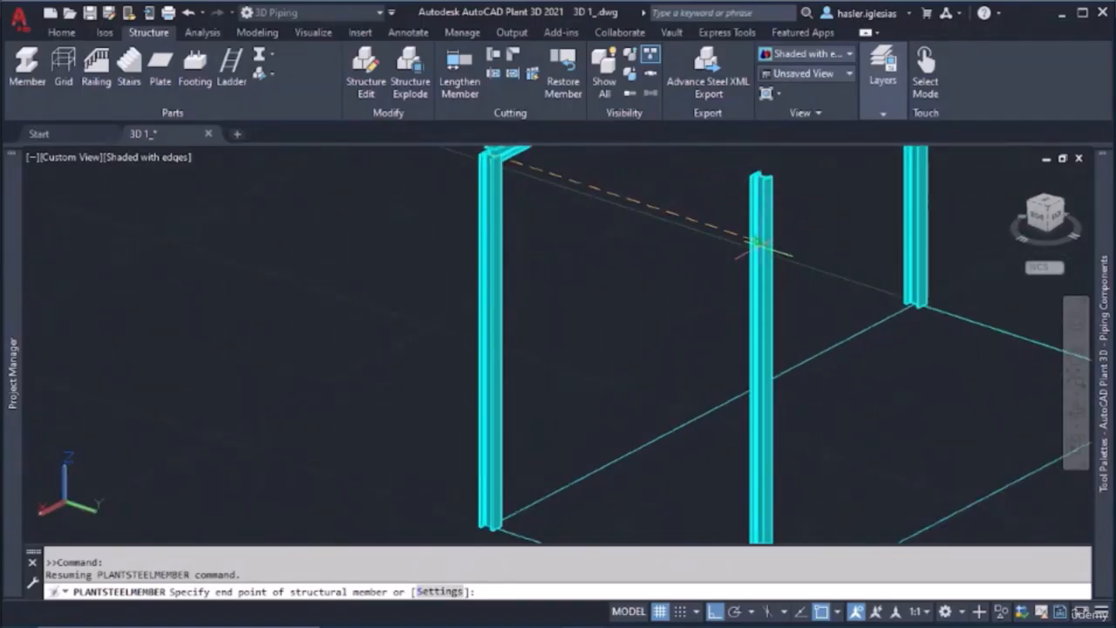
scroll(761, 246, "up", 4)
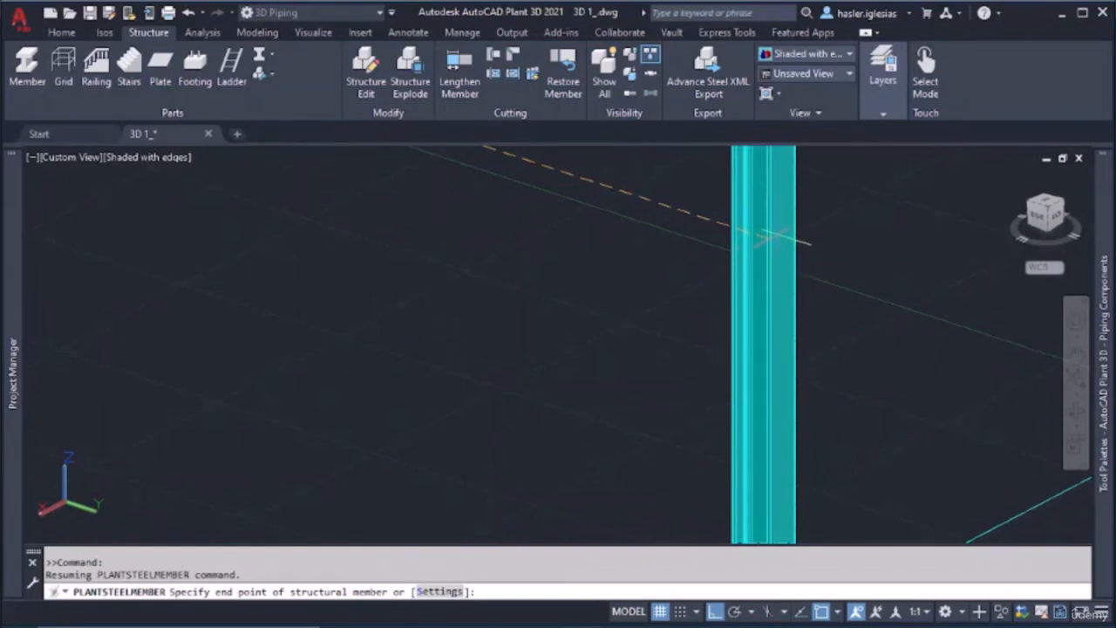
scroll(765, 242, "down", 2)
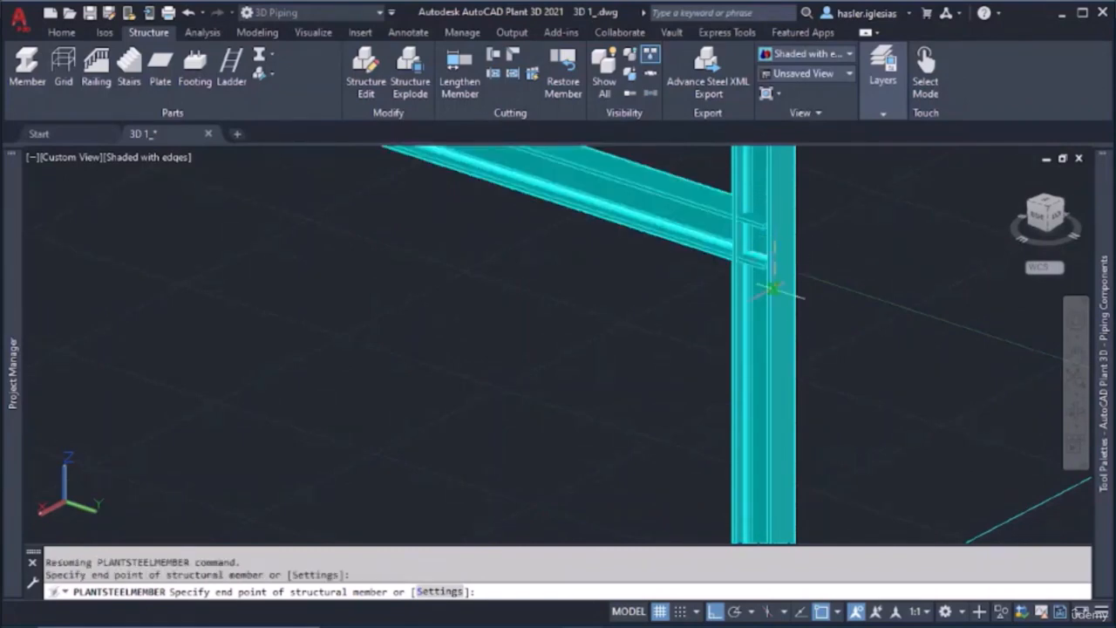
key("Escape")
Place a long horizontal member from the new short beam's end at the tall column to the opposite corner column's top, closing the upper frame
scroll(750, 288, "down", 2)
scroll(737, 292, "down", 3)
middle_click_drag(724, 323, 567, 336, "shift")
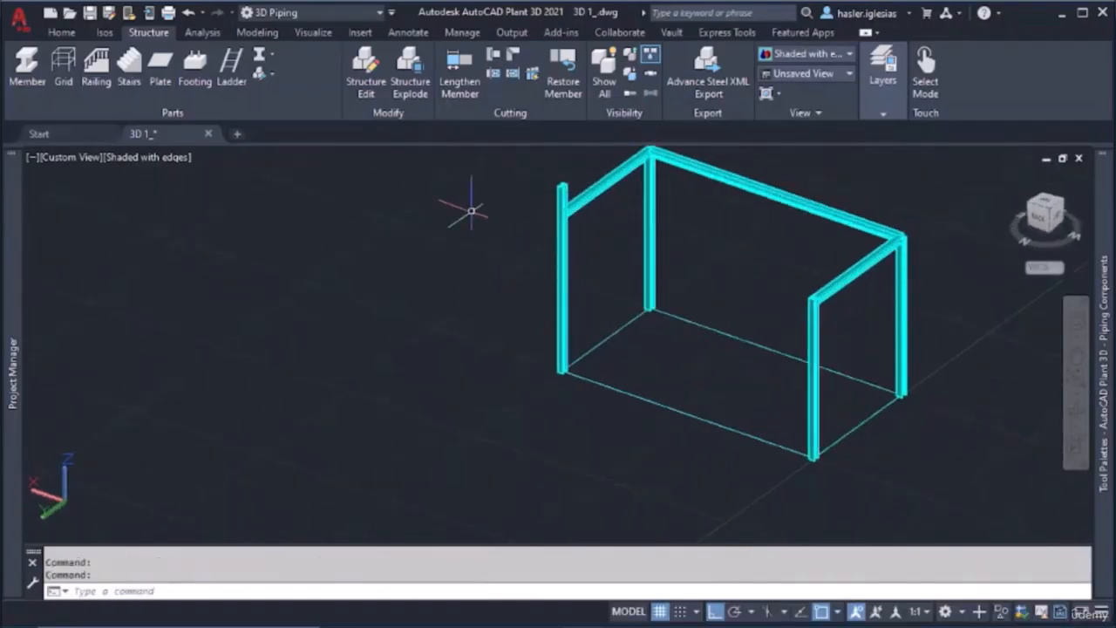
left_click(36, 66)
scroll(571, 207, "up", 5)
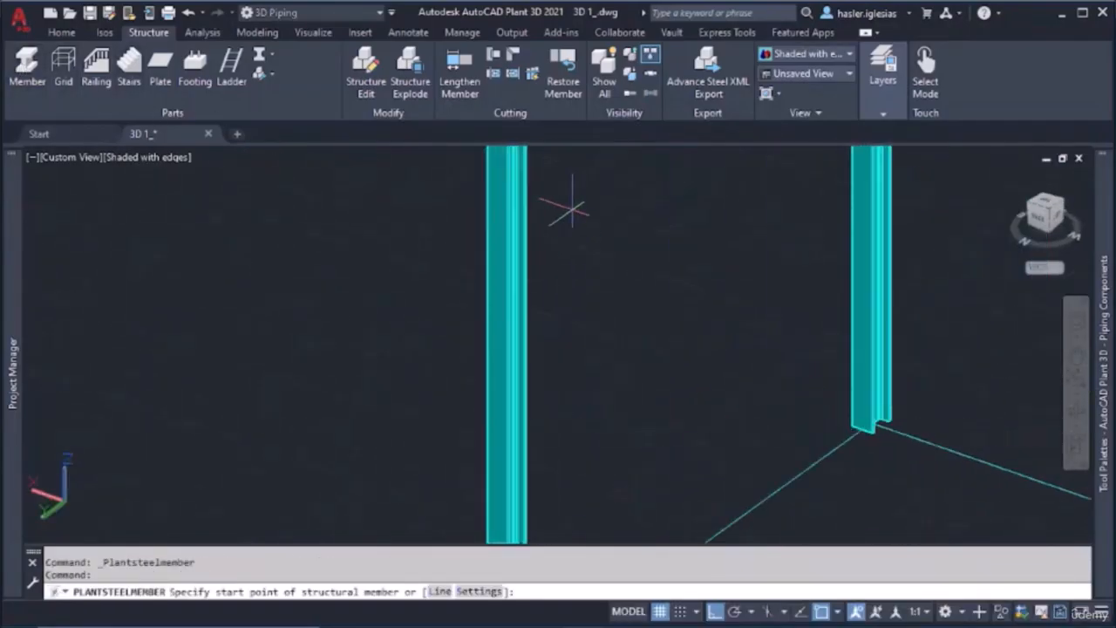
left_click(502, 185)
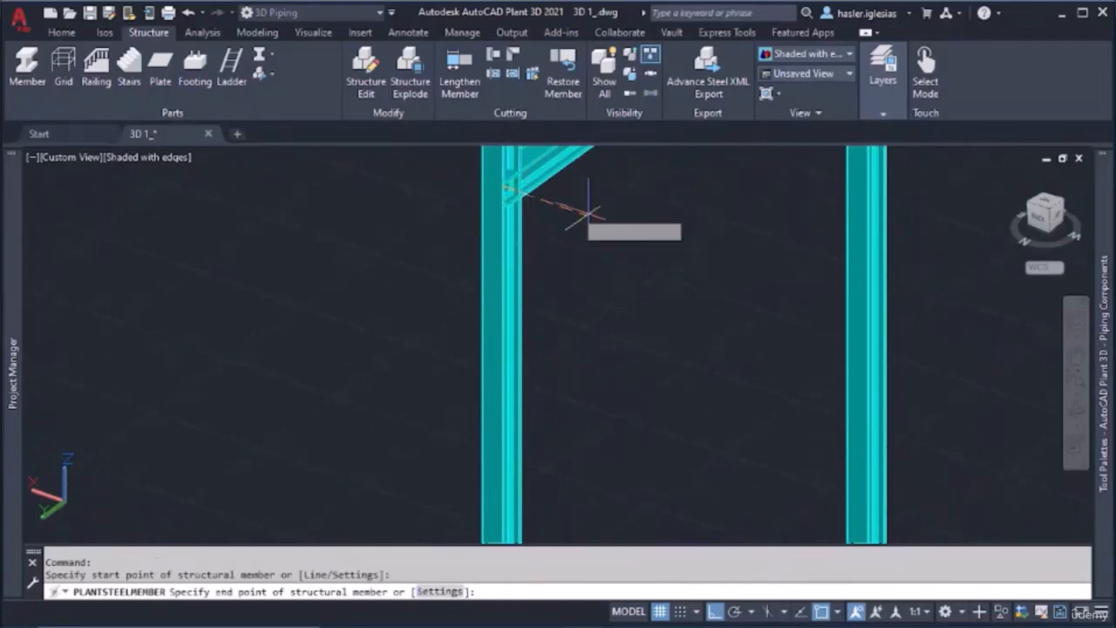
scroll(743, 275, "down", 5)
left_click(820, 295)
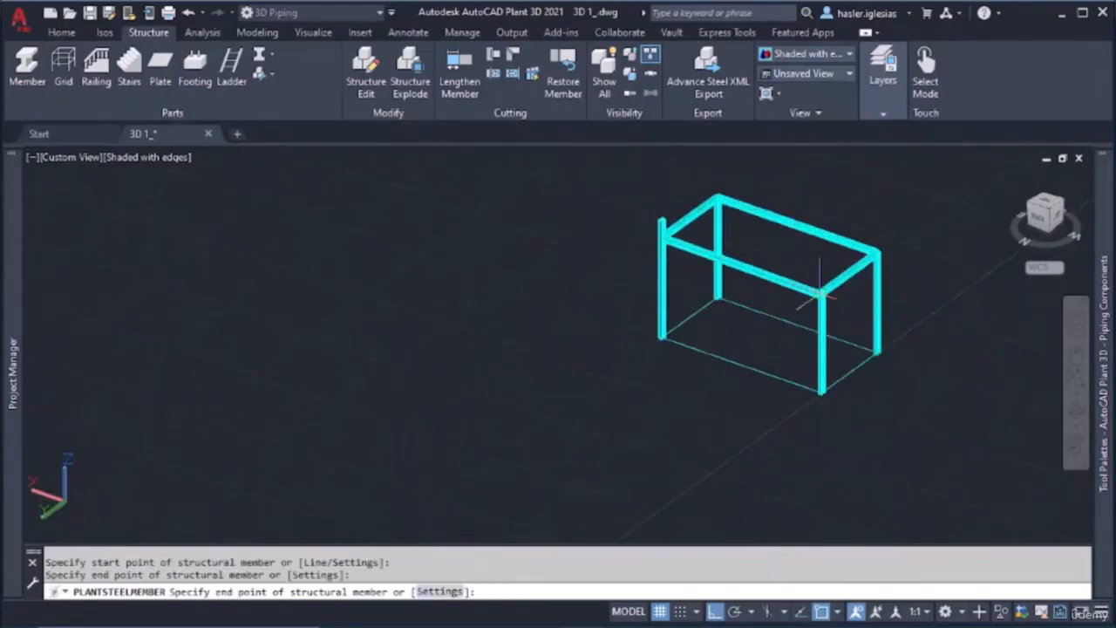
key("Escape")
Stretch the tall column's top end down to the top flange level of the beams meeting it
scroll(735, 352, "up", 3)
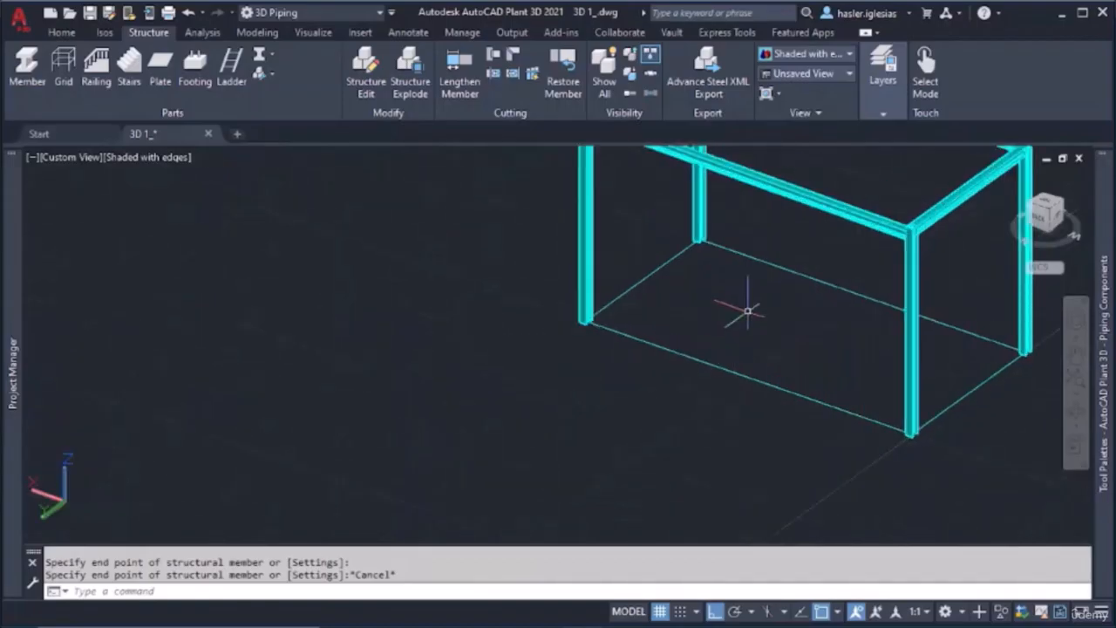
scroll(738, 309, "down", 5)
middle_click_drag(740, 306, 661, 415)
scroll(647, 329, "up", 4)
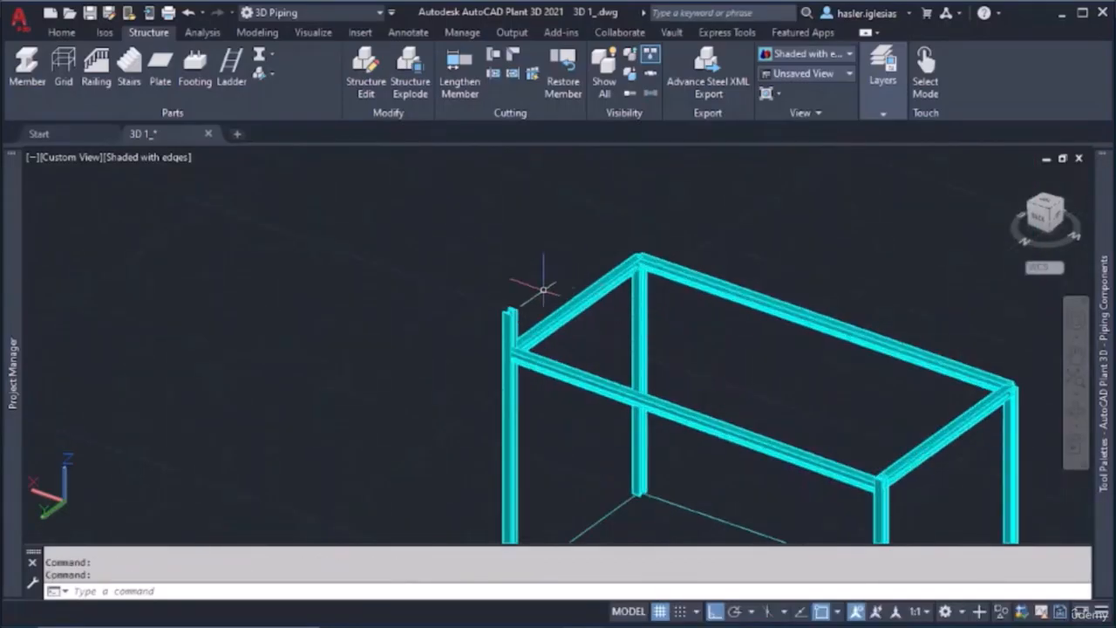
scroll(513, 375, "up", 3)
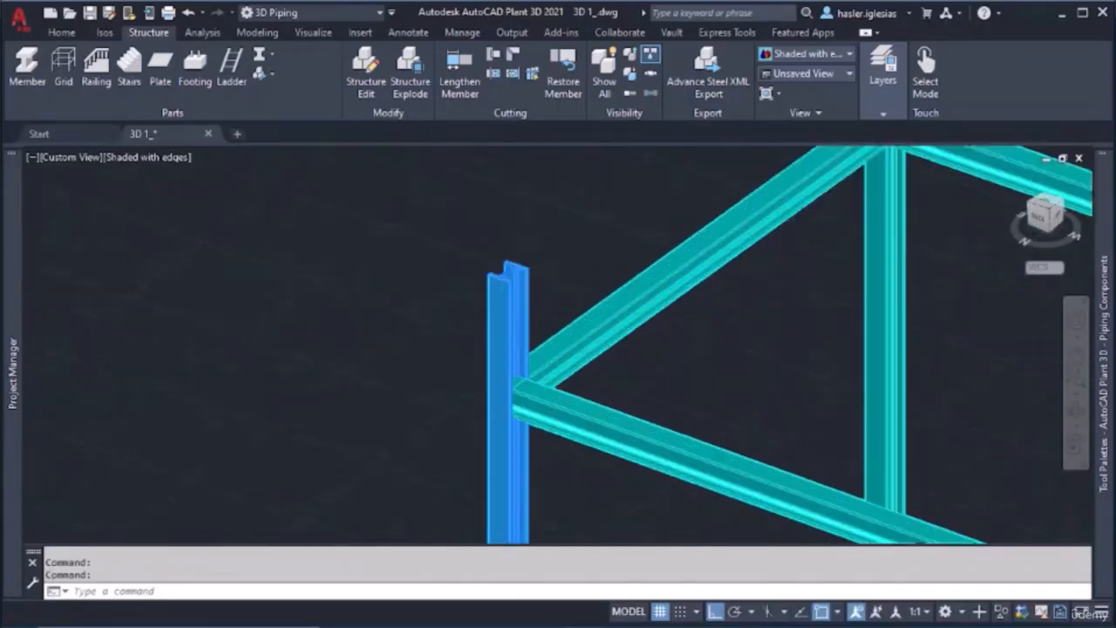
left_click(508, 271)
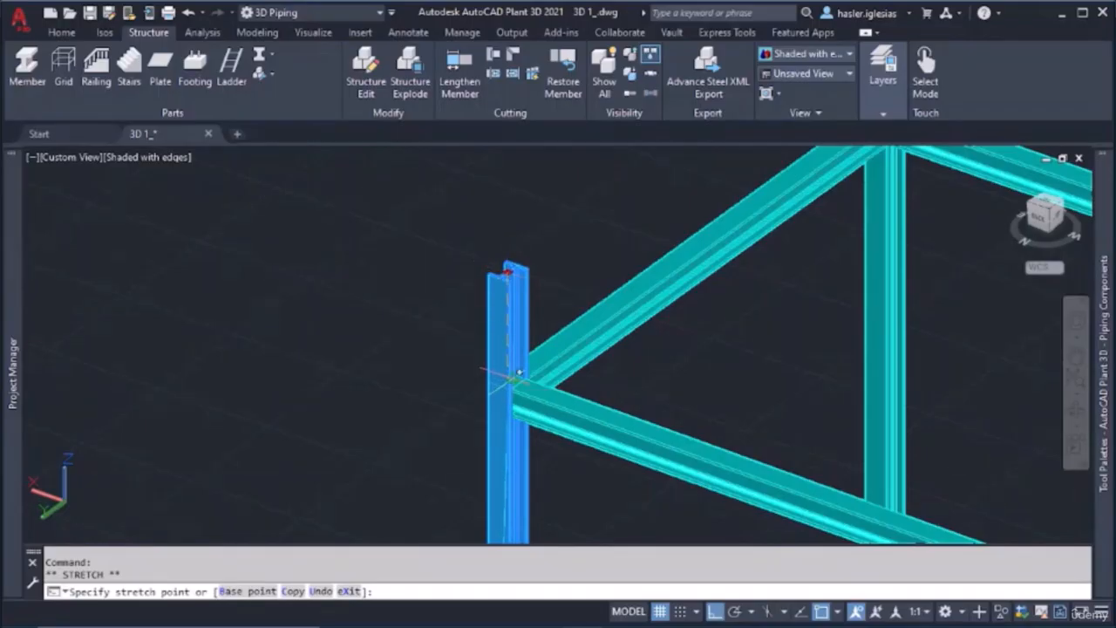
key("Escape")
key("Escape")
scroll(775, 373, "down", 8)
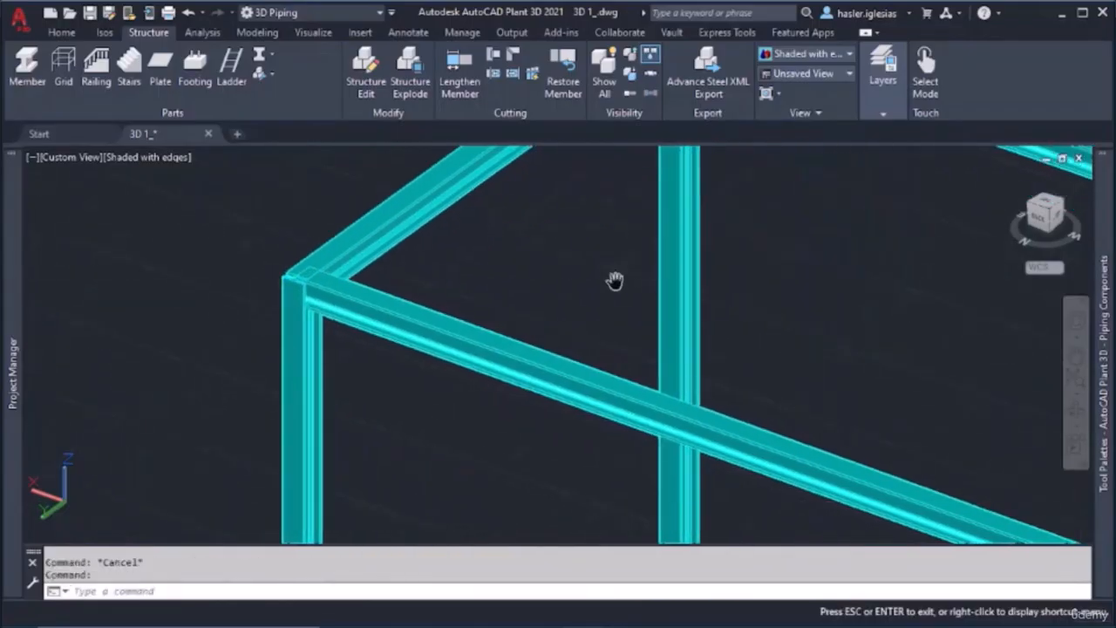
Apply a bisector miter cut between the short beam and the corner column at the far end of the new long beam
middle_click_drag(756, 389, 650, 356, "shift")
scroll(780, 369, "up", 8)
middle_click_drag(678, 391, 658, 262)
scroll(543, 309, "up", 8)
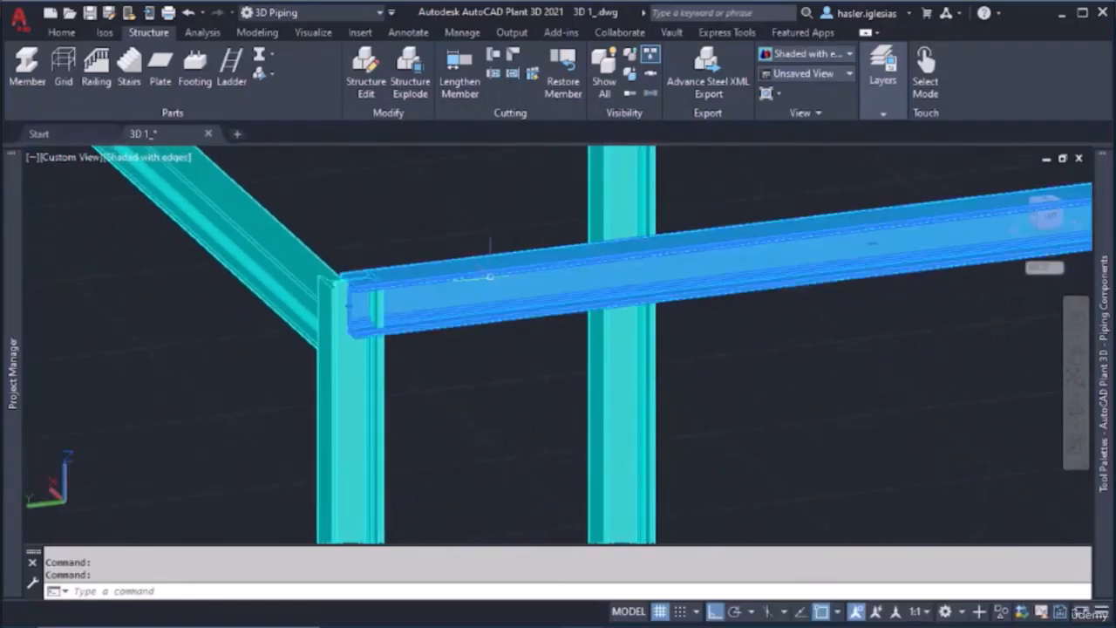
left_click(512, 75)
left_click(397, 283)
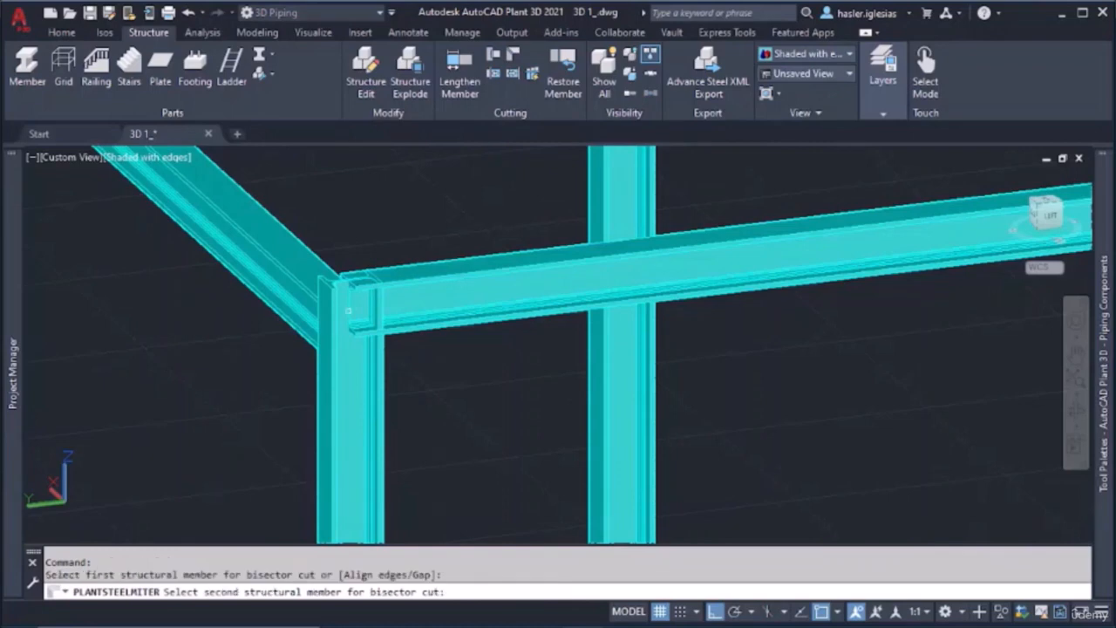
left_click(334, 312)
key("Escape")
Stretch the end of the new long beam slightly at its joint with the mitered corner column
middle_click_drag(374, 314, 621, 296, "shift")
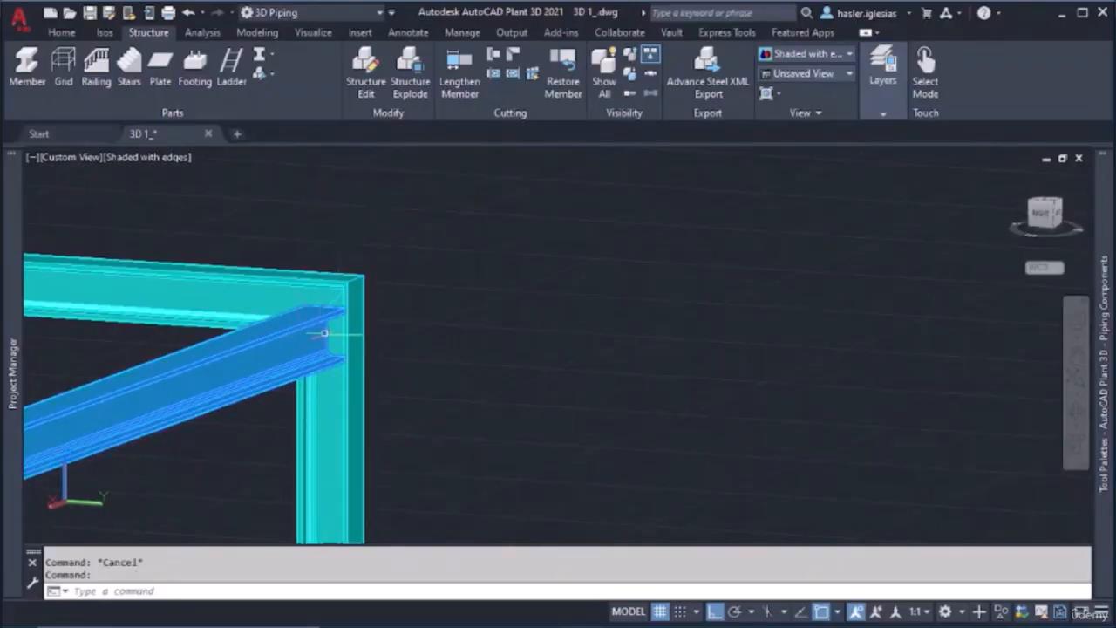
left_click(324, 333)
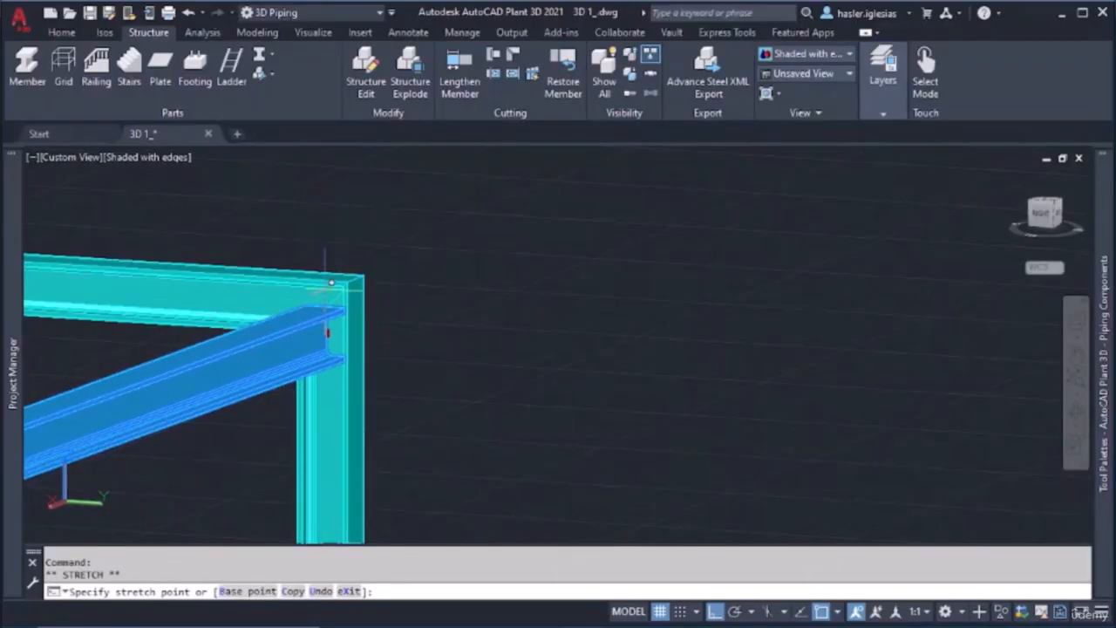
left_click(327, 316)
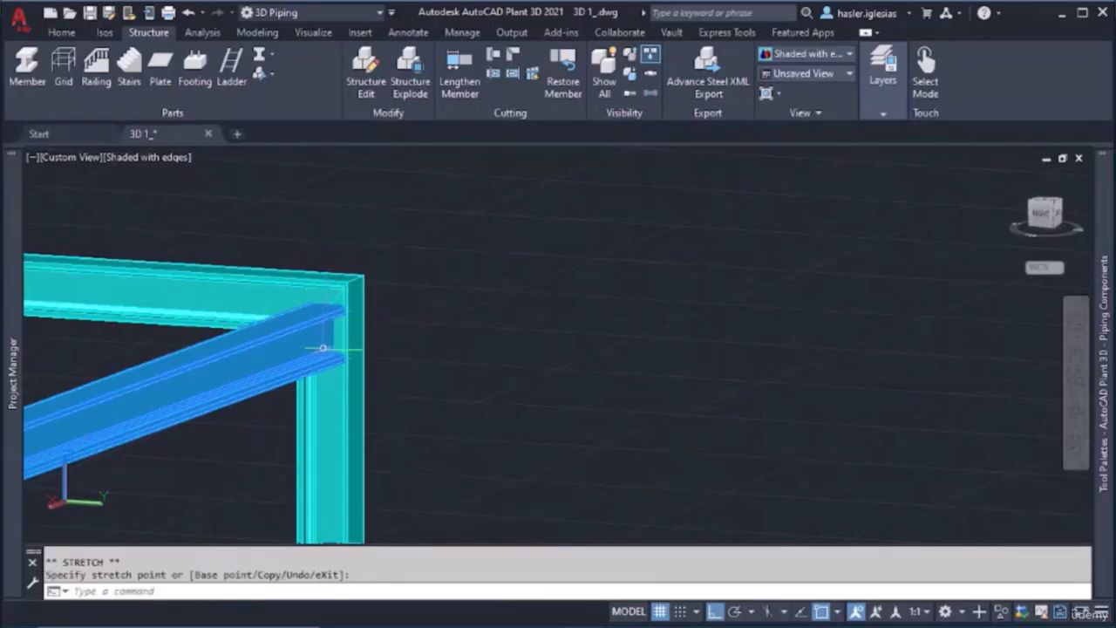
key("Escape")
Cut the long beam's end back against the mitered corner column, using the column as the limiting member
middle_click_drag(324, 344, 229, 341, "shift")
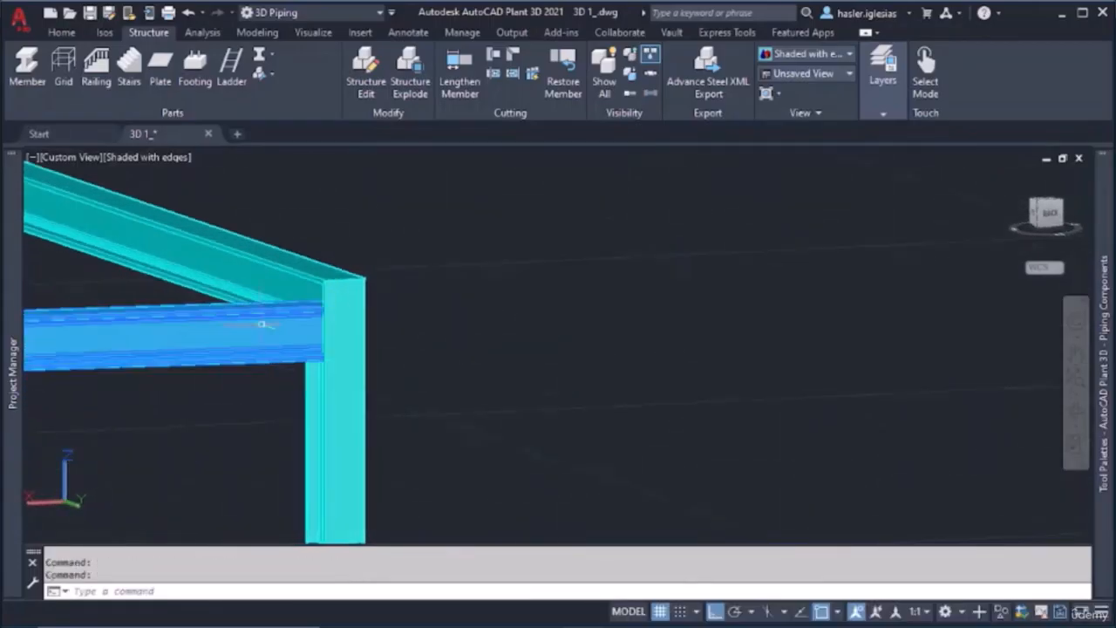
left_click(494, 54)
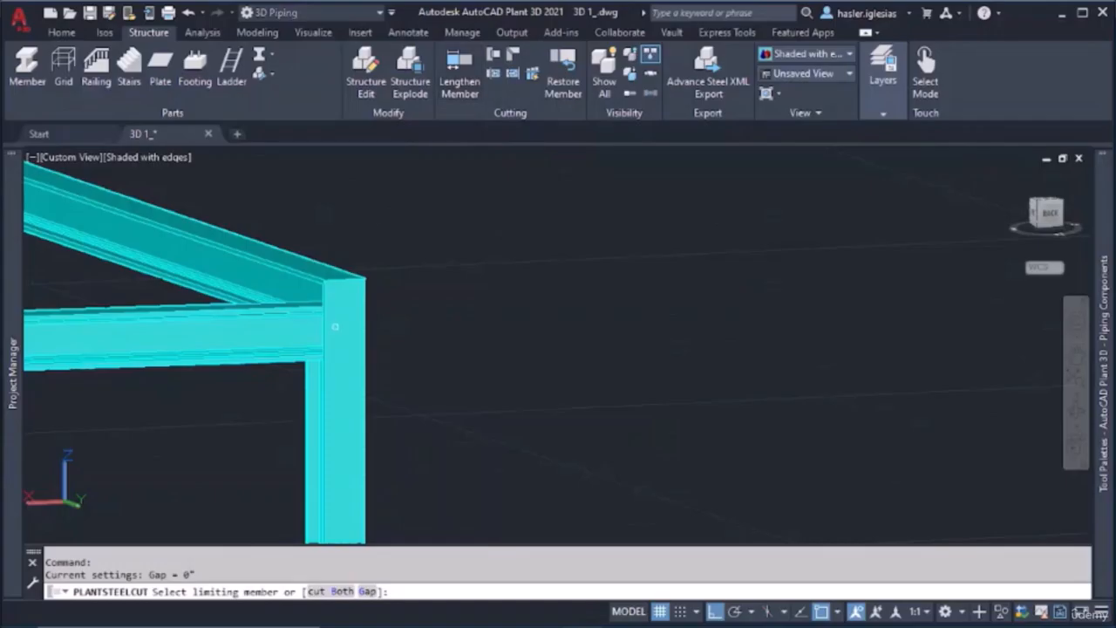
left_click(337, 324)
left_click(302, 334)
key("Escape")
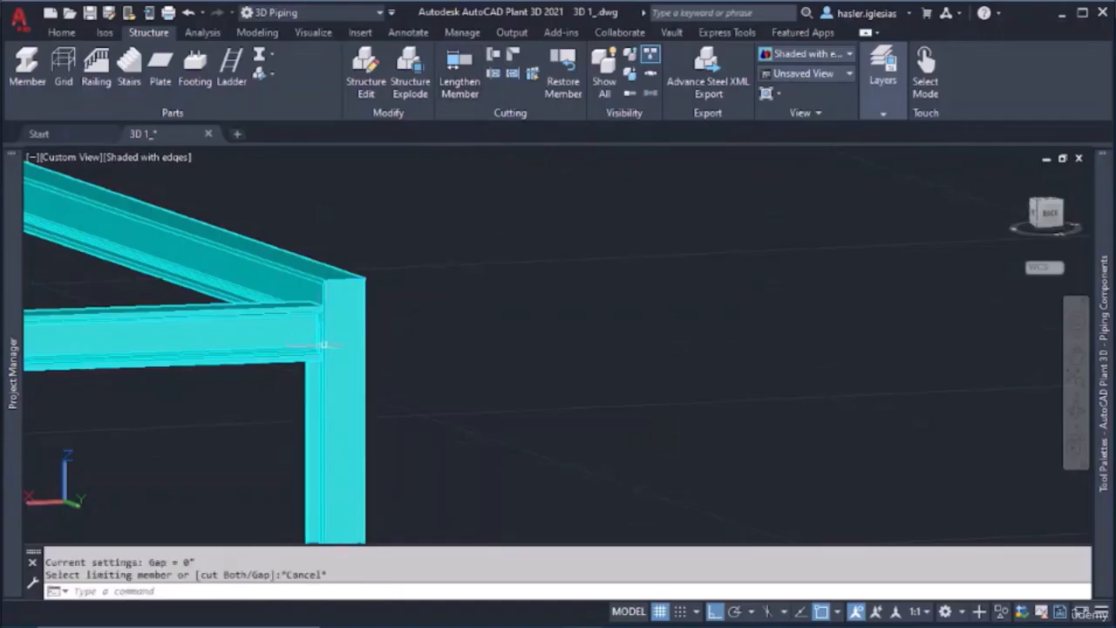
Apply a bisector miter cut between the new long beam and the newest column at the beam's other end
scroll(323, 344, "down", 8)
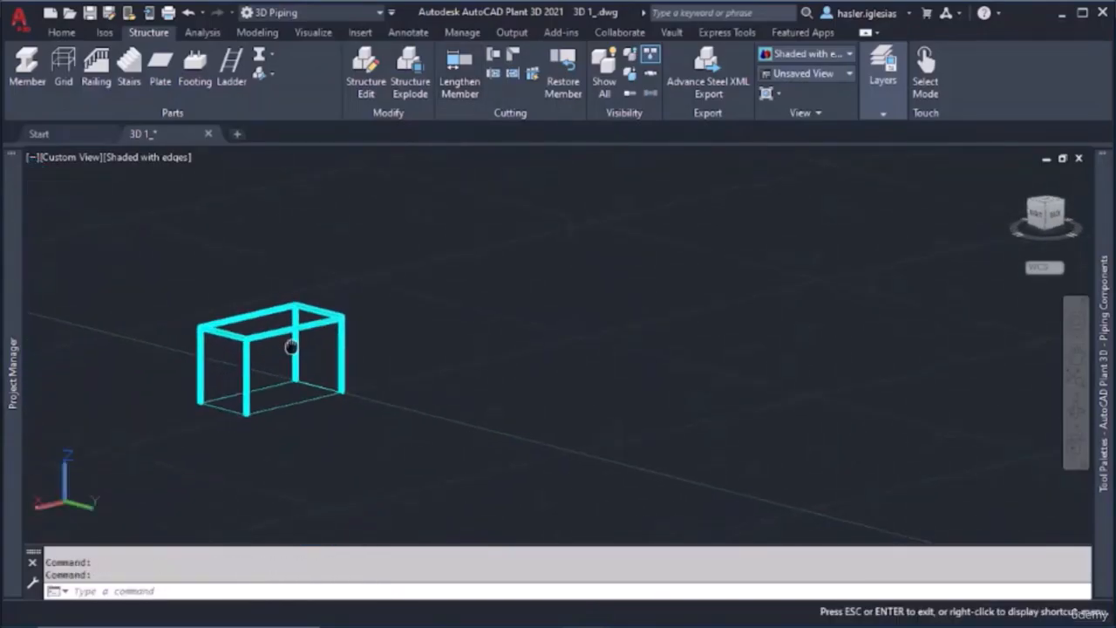
scroll(291, 347, "up", 10)
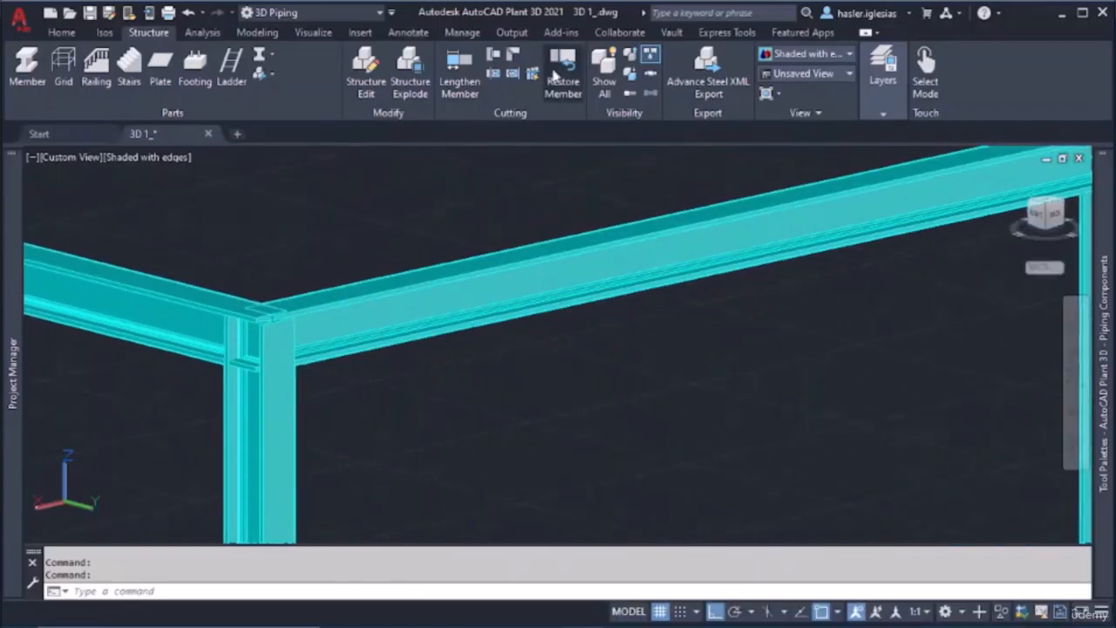
left_click(512, 63)
left_click(331, 307)
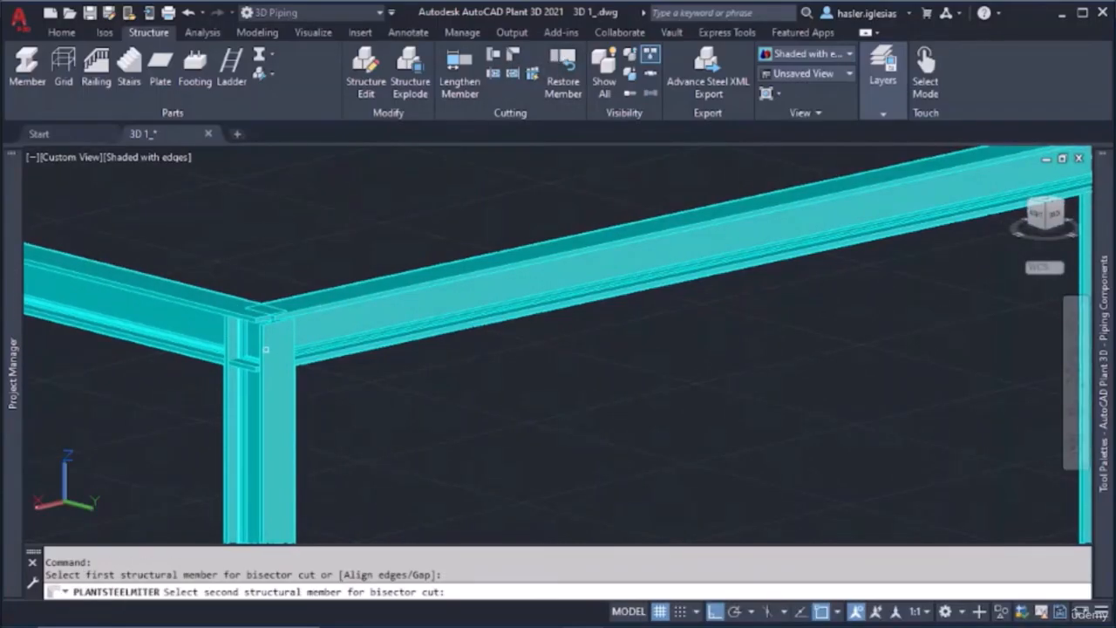
left_click(266, 350)
key("Escape")
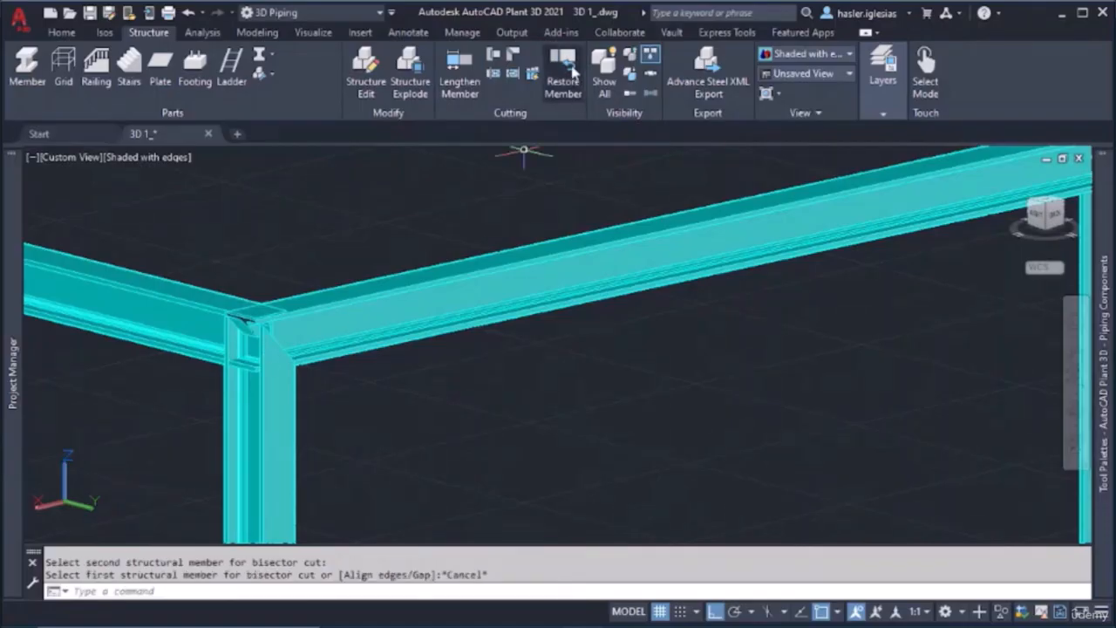
Apply a bisector miter cut between the right-side short beam and the back-right corner column
left_click(514, 58)
left_click(210, 309)
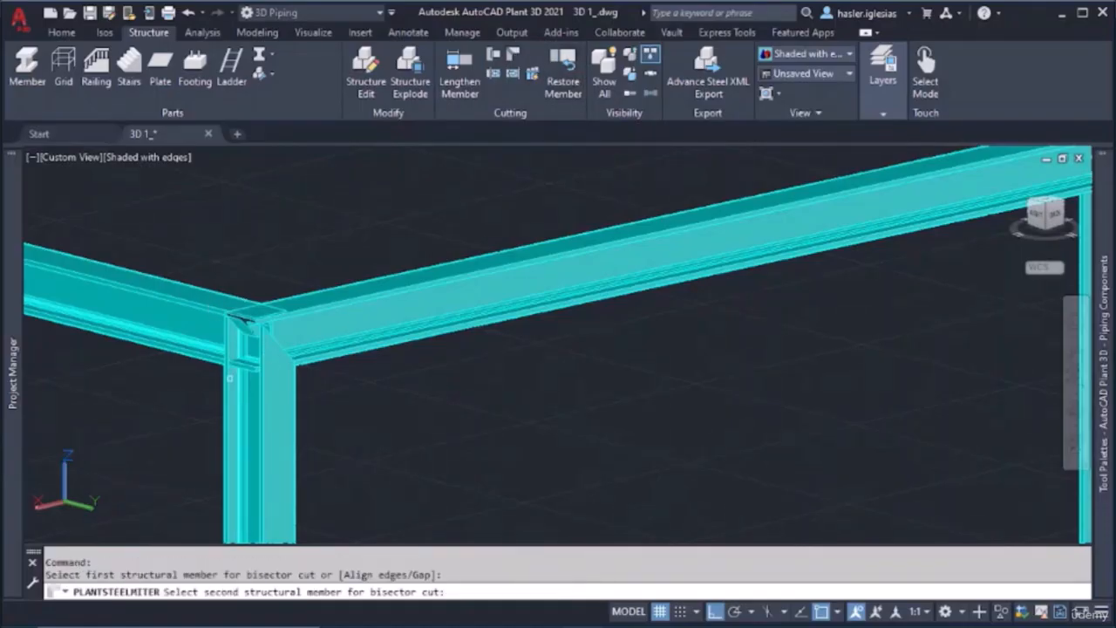
left_click(243, 385)
key("Escape")
Apply a bisector miter cut between the right-side short beam and the front-right corner column
middle_click_drag(286, 359, 262, 357, "shift")
scroll(218, 357, "up", 3)
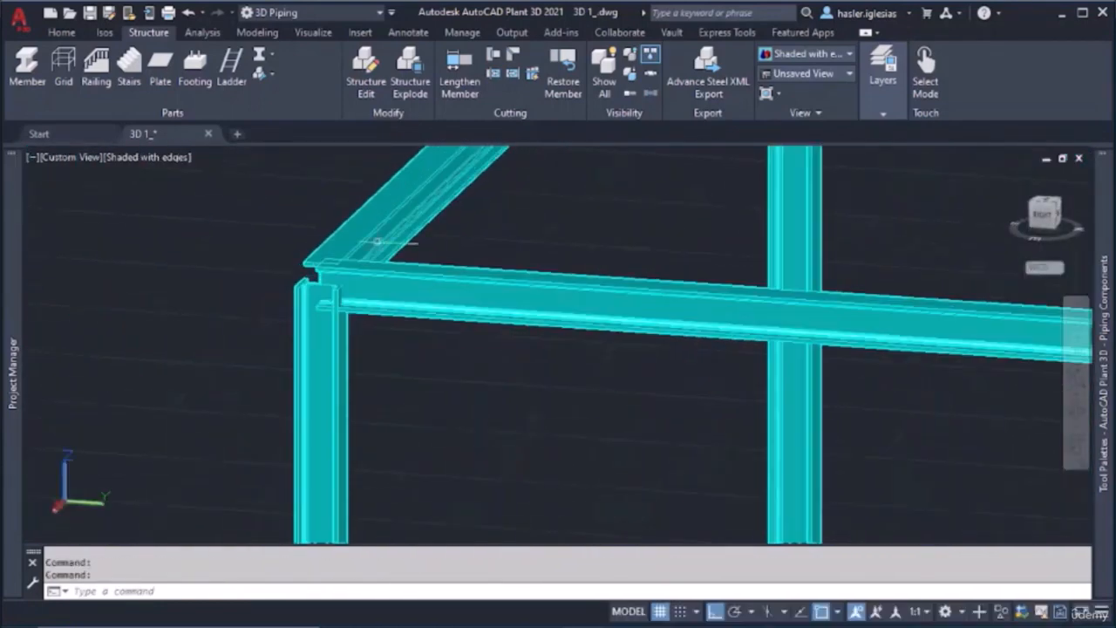
left_click(514, 57)
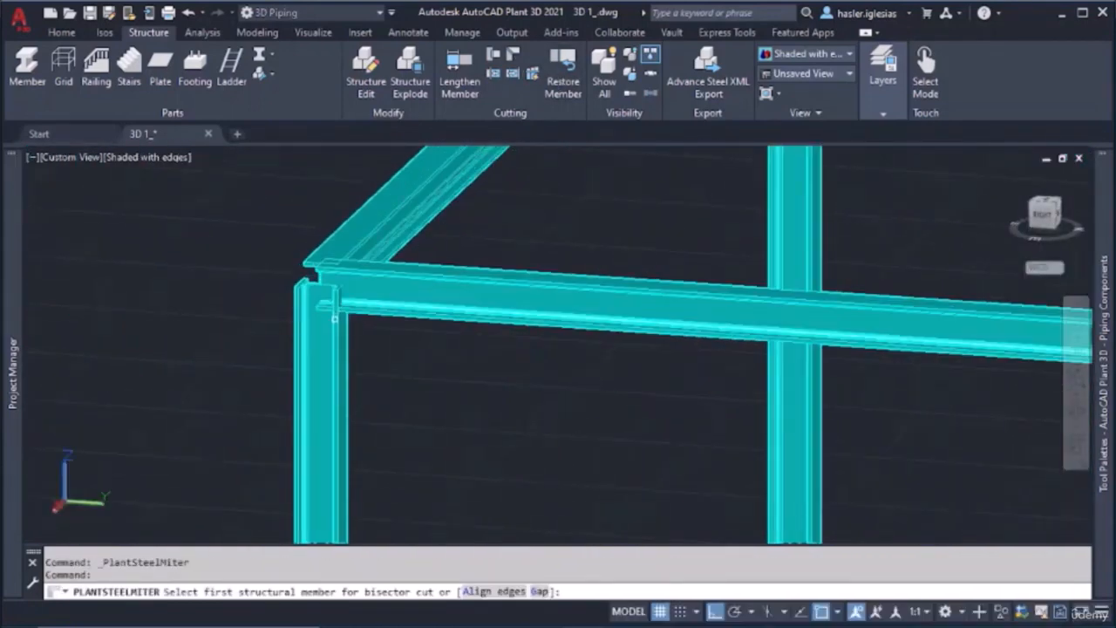
left_click(369, 274)
left_click(386, 273)
key("Escape")
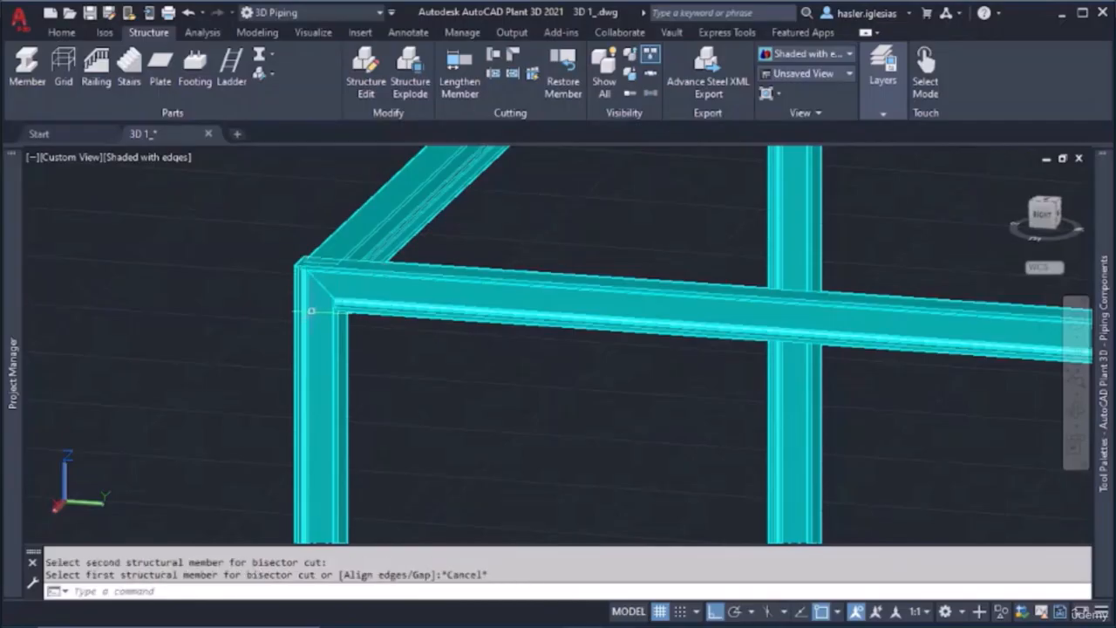
Apply a bisector miter cut between the long front beam and the front-right corner column
middle_click_drag(342, 314, 471, 157, "shift")
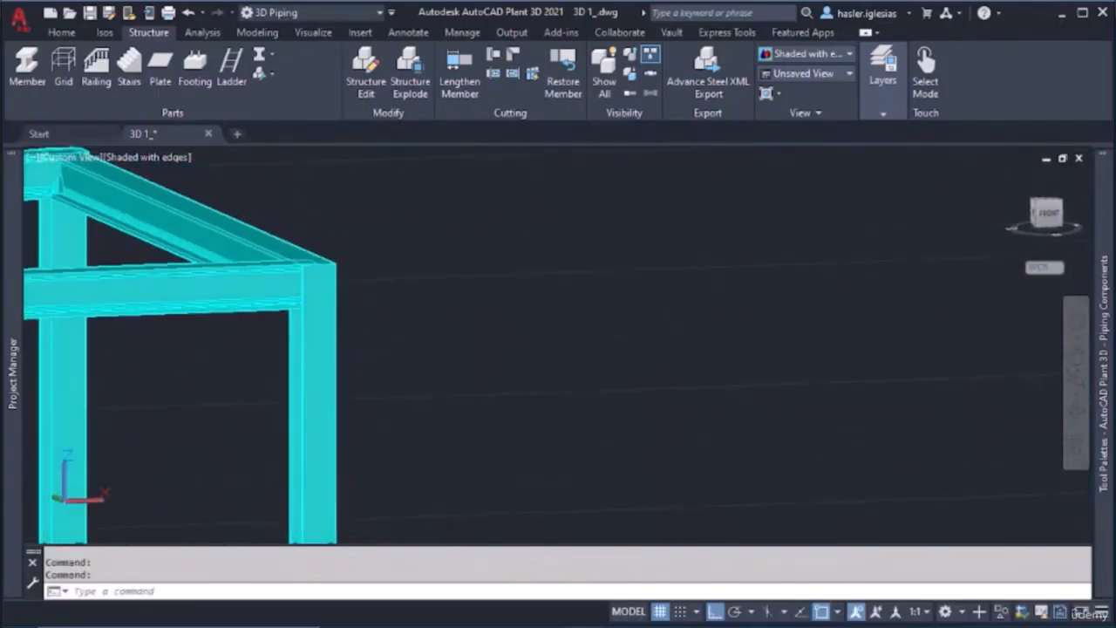
left_click(520, 56)
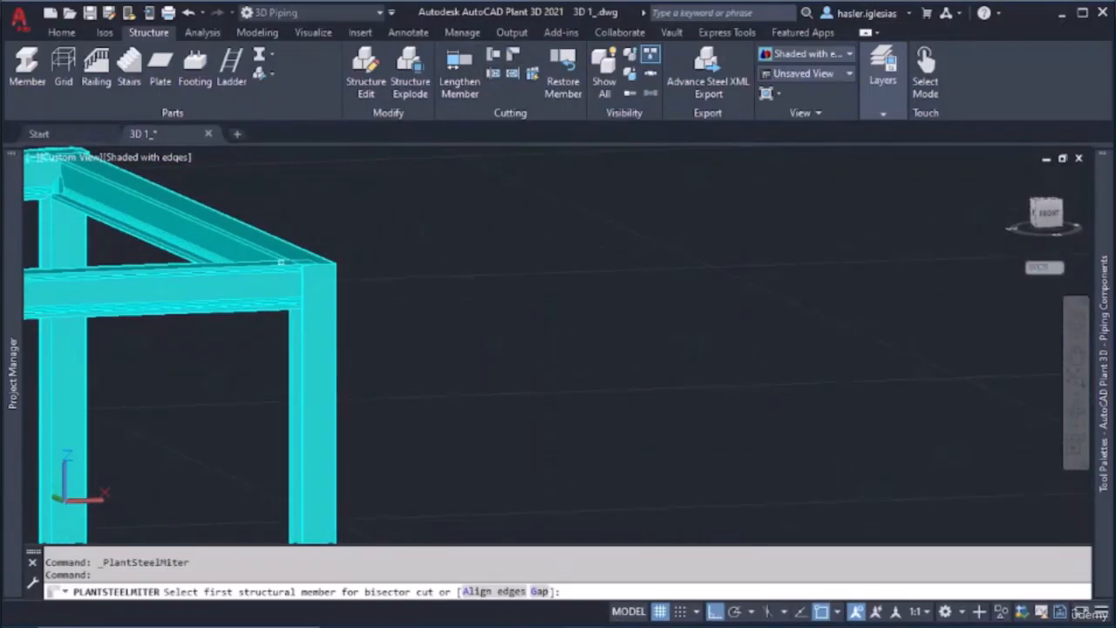
left_click(275, 271)
left_click(319, 307)
key("Escape")
Apply a bisector miter cut between the long front beam and the front-left corner column
scroll(318, 307, "down", 5)
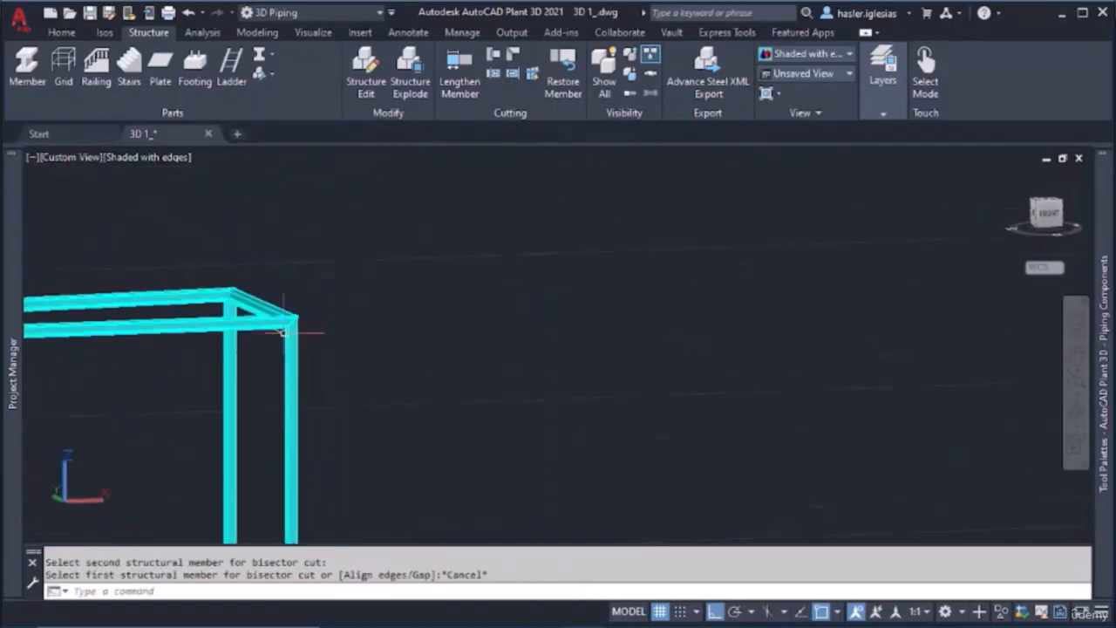
scroll(332, 328, "up", 6)
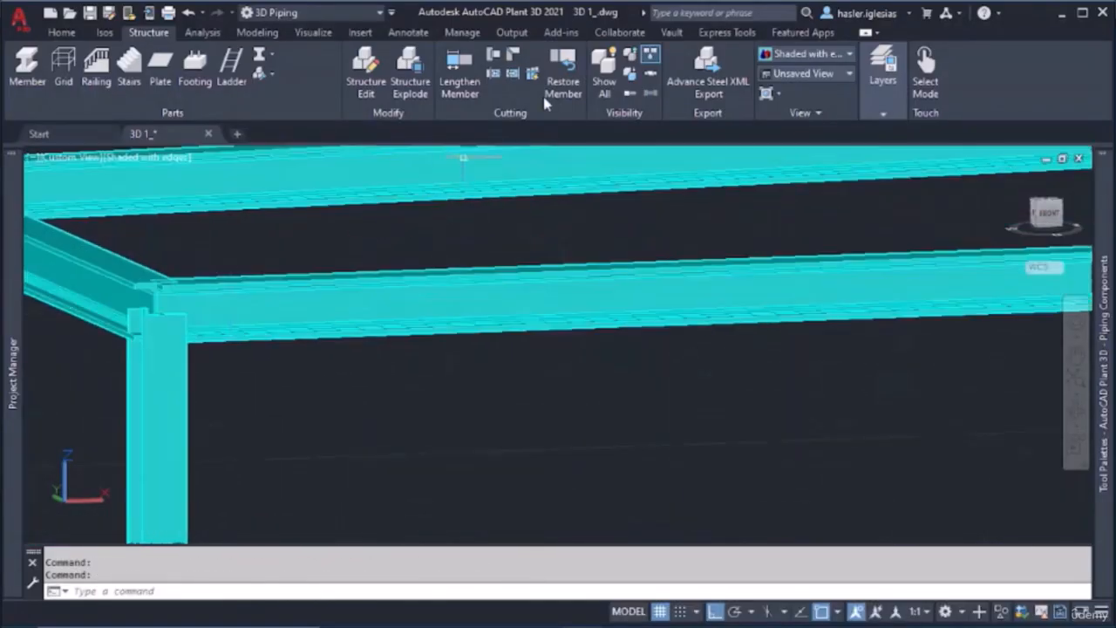
left_click(514, 55)
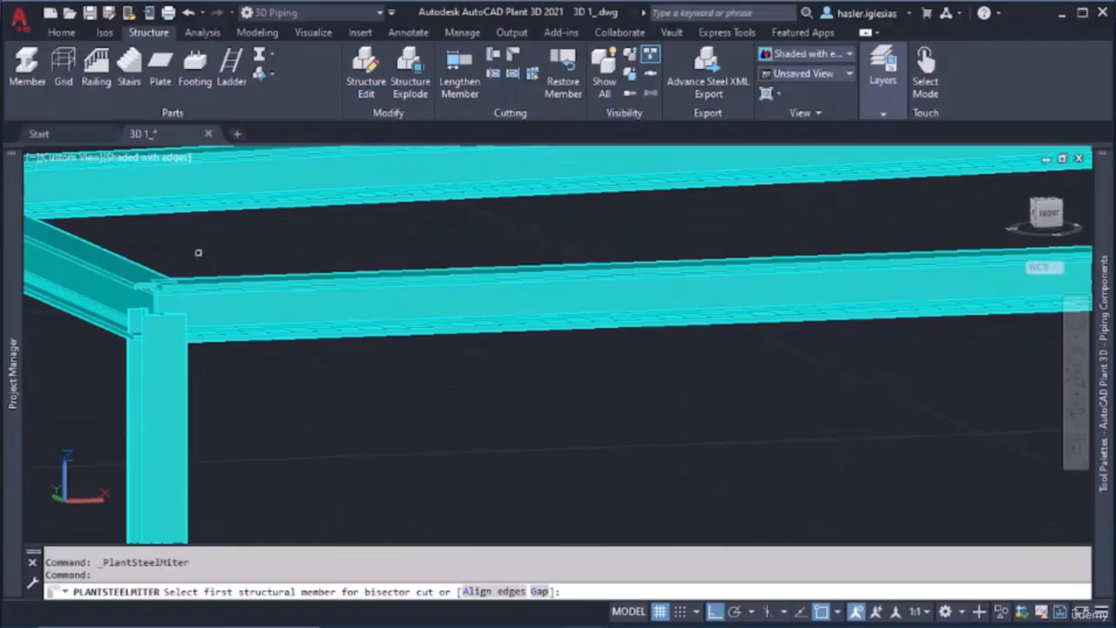
left_click(243, 298)
left_click(183, 348)
key("Escape")
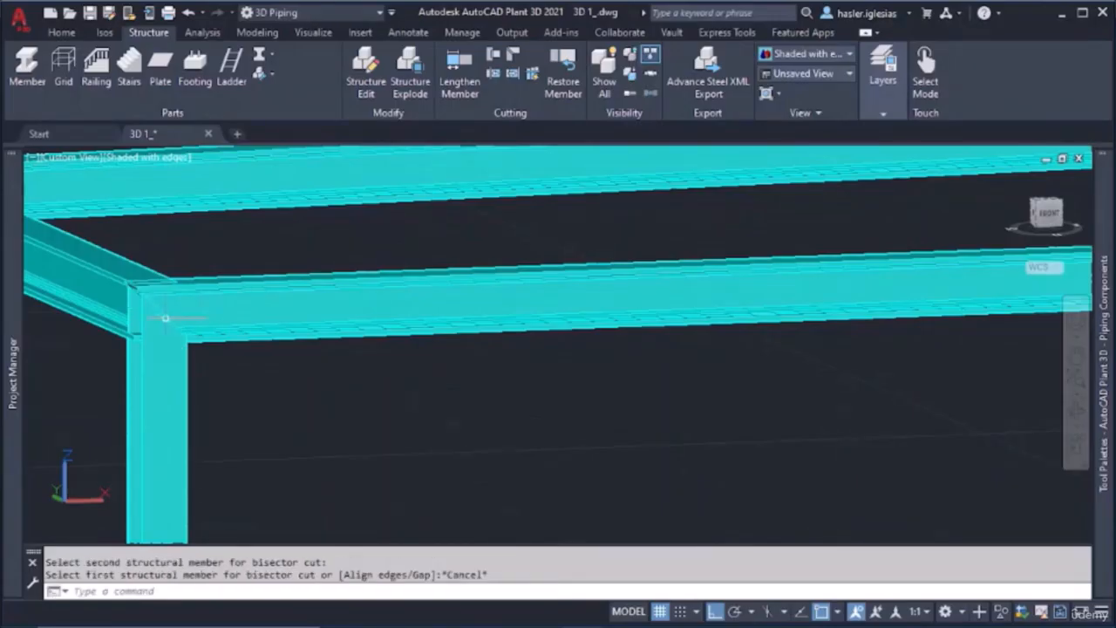
Apply a bisector miter cut between the left-side short beam and the front-left corner column, then end the miter command
middle_click_drag(169, 320, 389, 118, "shift")
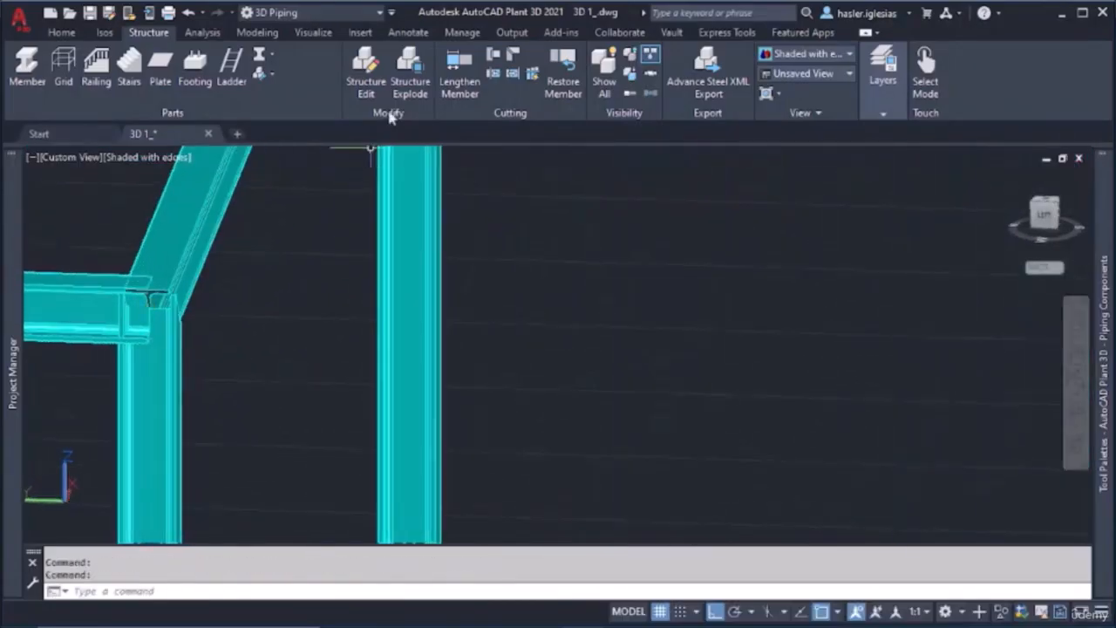
left_click(517, 57)
left_click(96, 307)
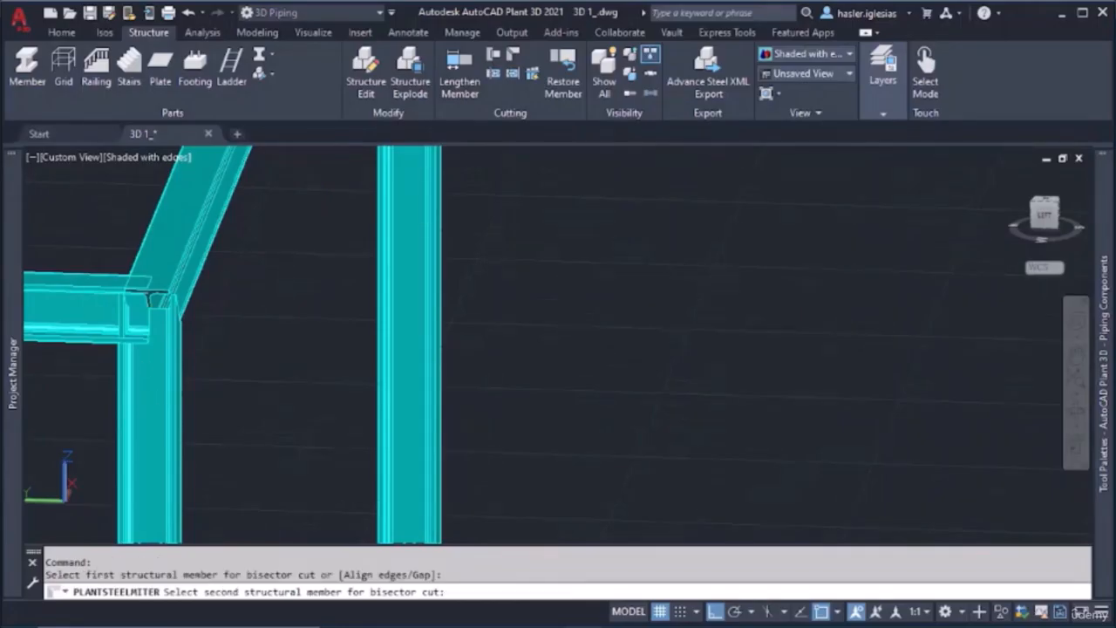
left_click(180, 349)
scroll(114, 353, "down", 5)
scroll(291, 360, "up", 8)
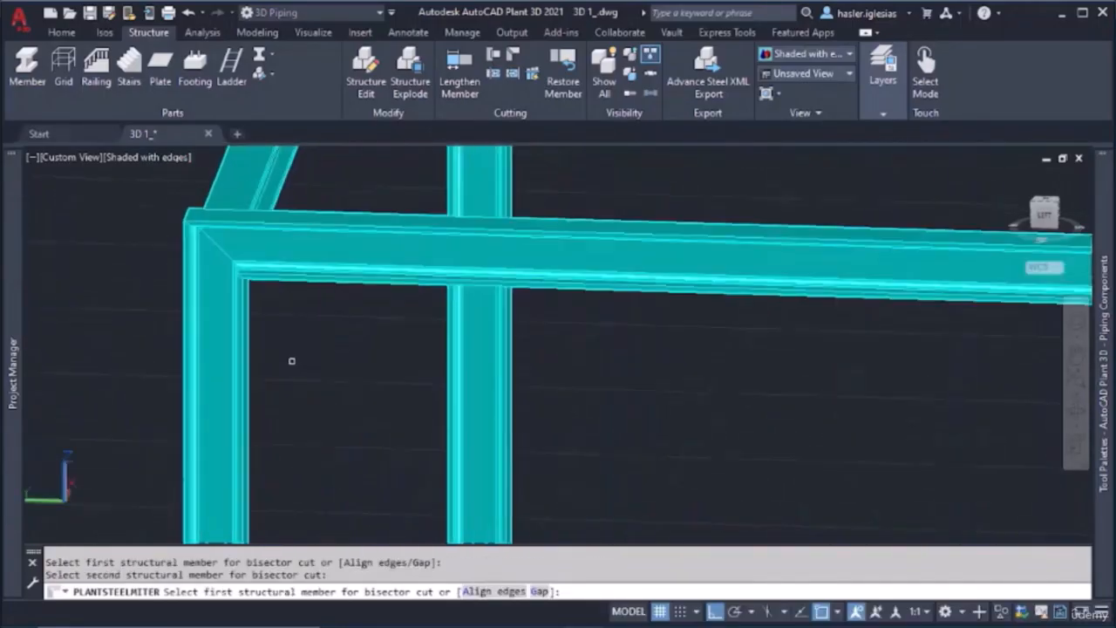
scroll(291, 360, "down", 4)
scroll(444, 359, "down", 3)
middle_click_drag(445, 360, 534, 504, "shift")
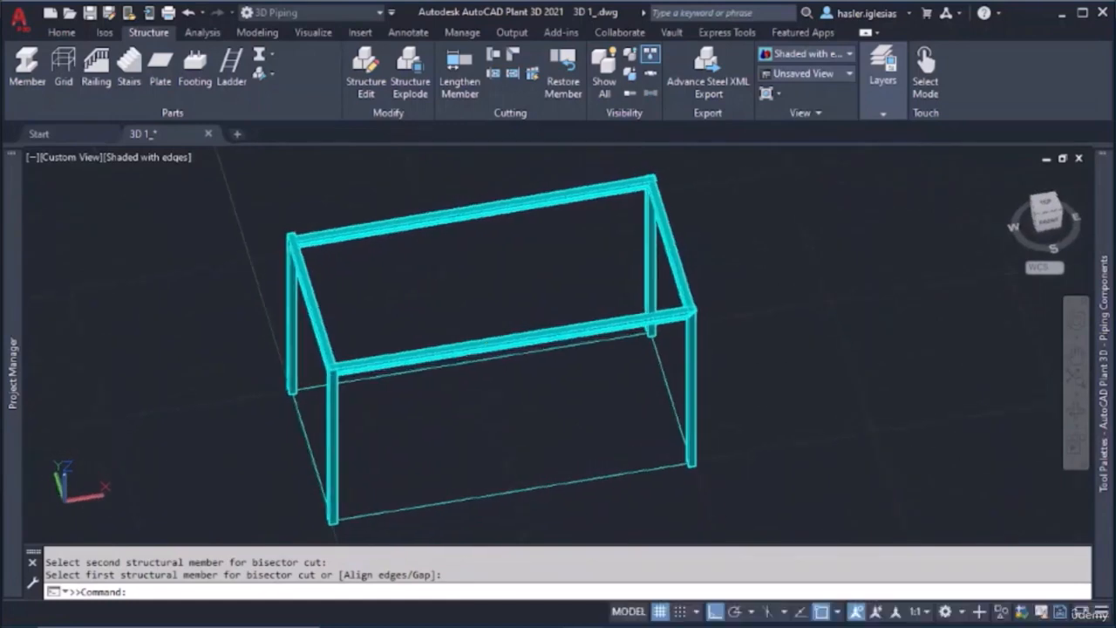
key("Escape")
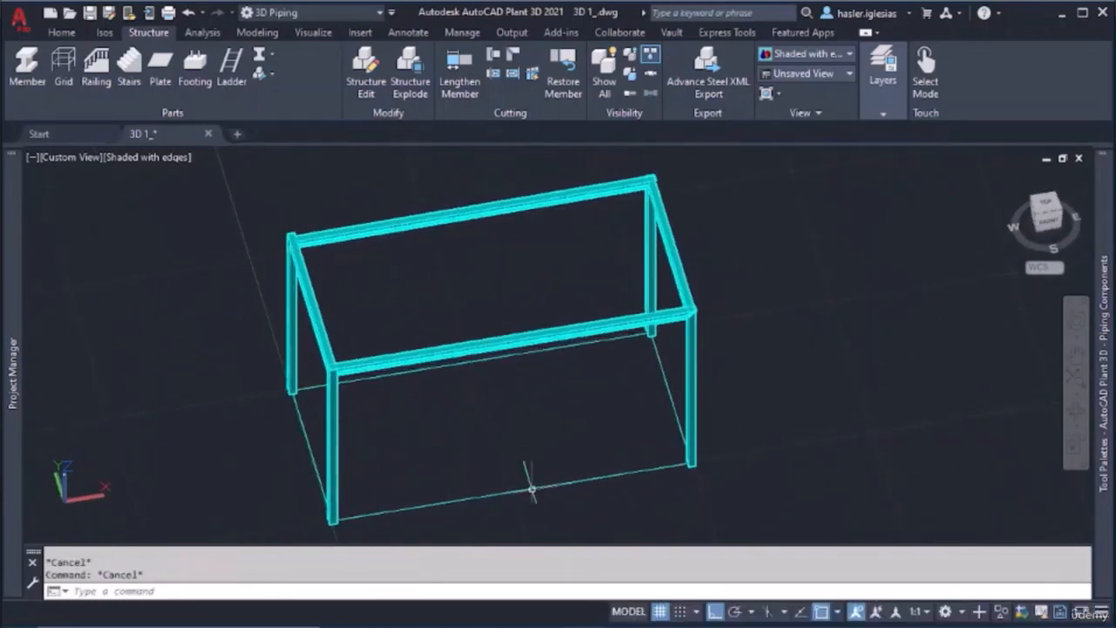
Delete the rectangular guide polyline at the base of the columns
right_click(532, 489)
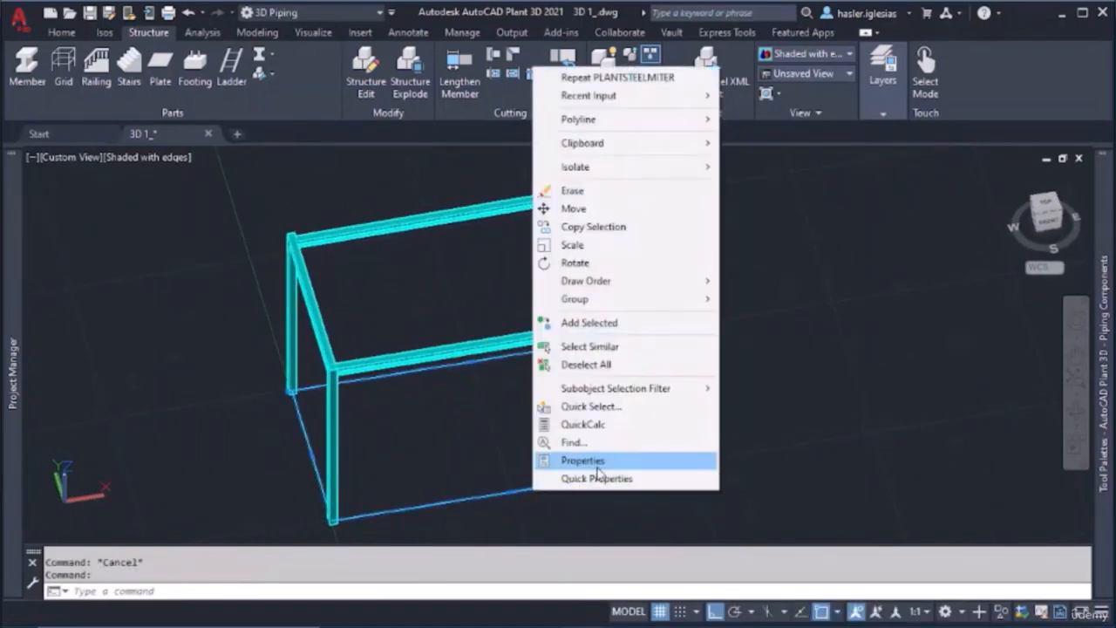
left_click(616, 348)
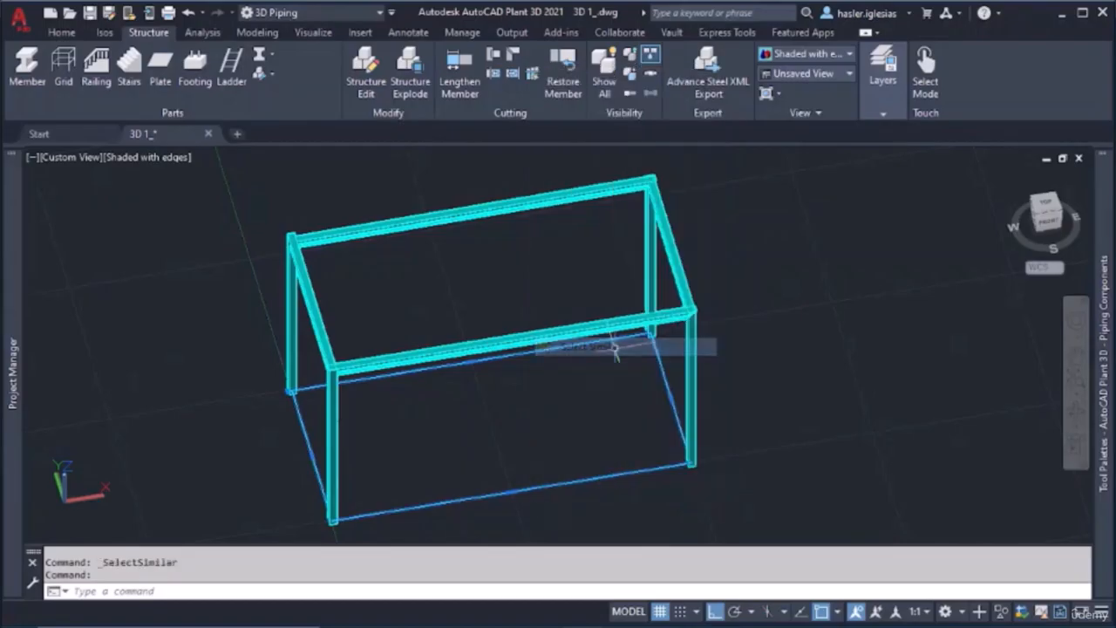
key("Delete")
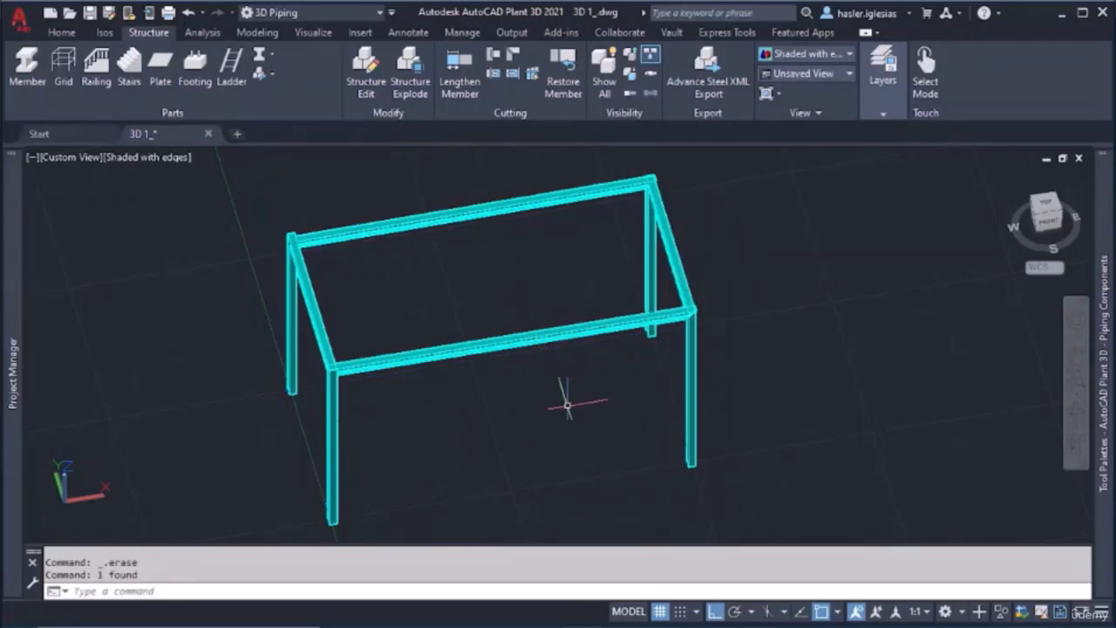
Draw a diagonal brace member with ortho mode off, from the base of the front-left column to the top of the front-right column
middle_click_drag(567, 403, 548, 352, "shift")
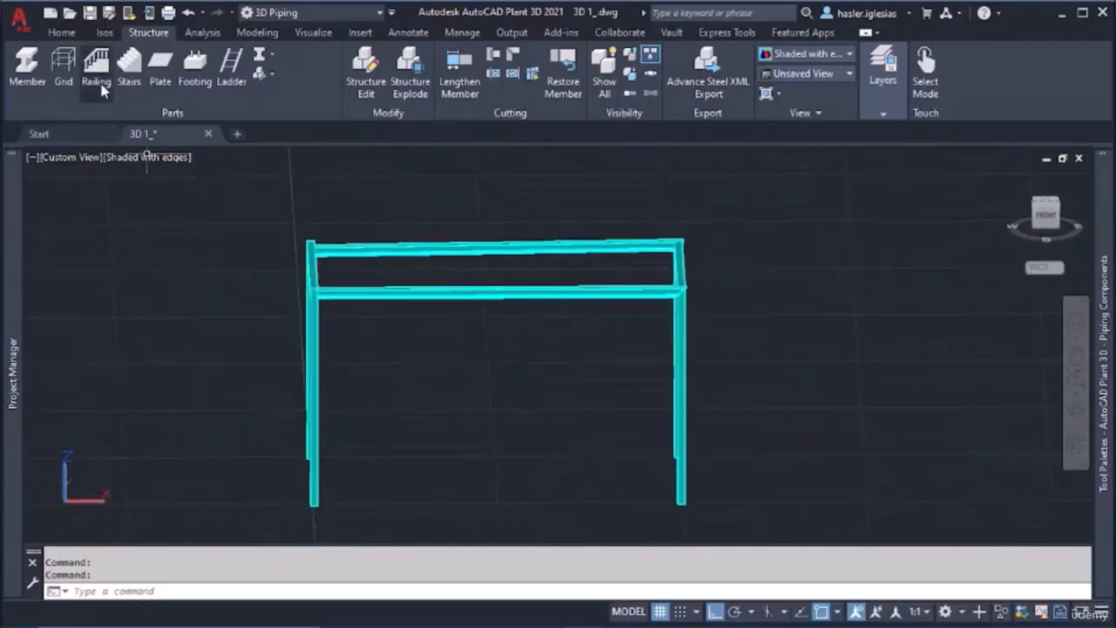
left_click(27, 68)
middle_click_drag(374, 411, 375, 436, "shift")
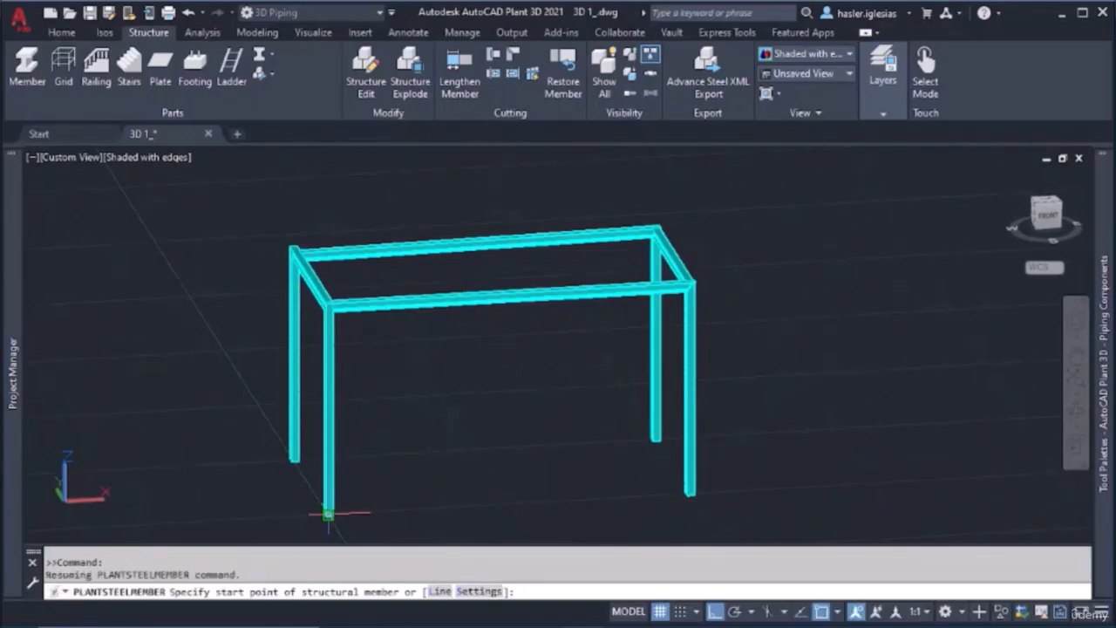
scroll(327, 513, "up", 5)
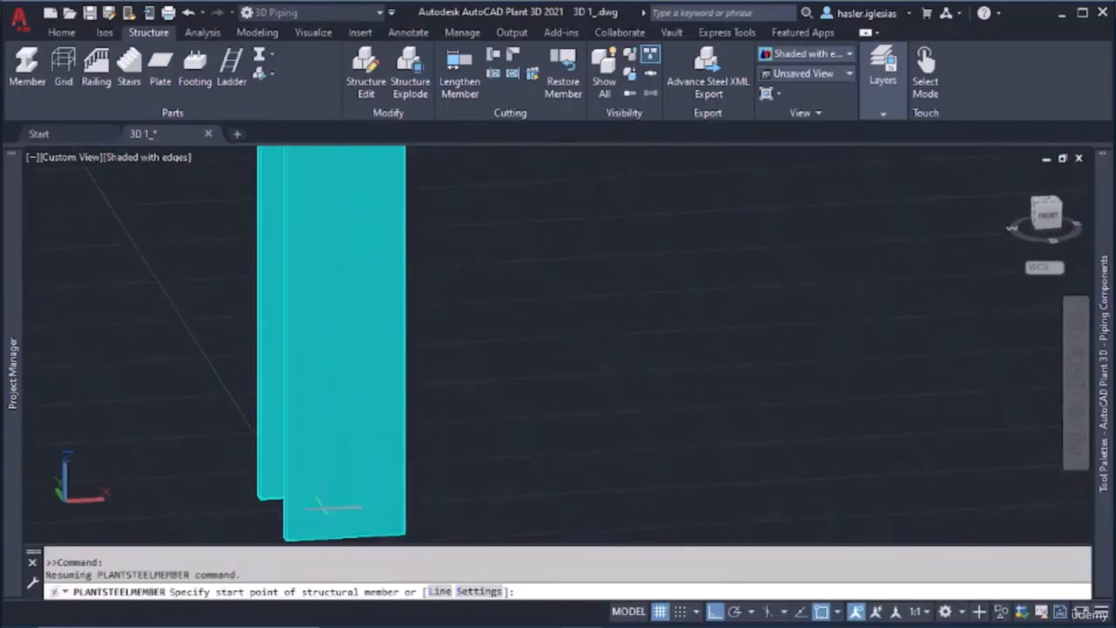
middle_click_drag(327, 504, 354, 504, "shift")
left_click(319, 516)
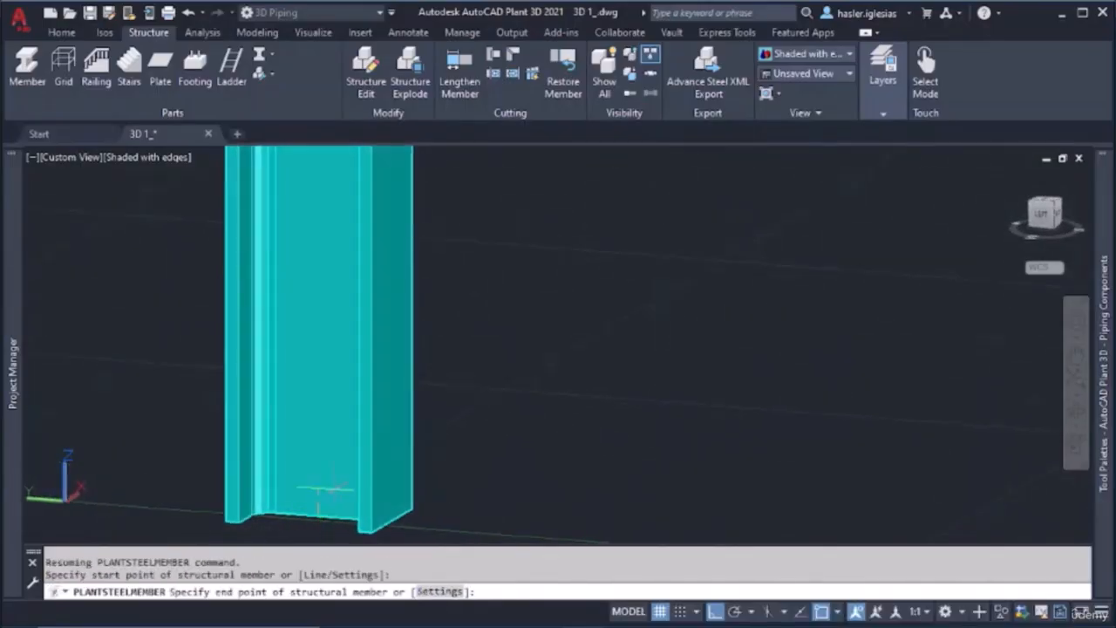
scroll(508, 249, "down", 5)
left_click(717, 619)
scroll(602, 246, "down", 6)
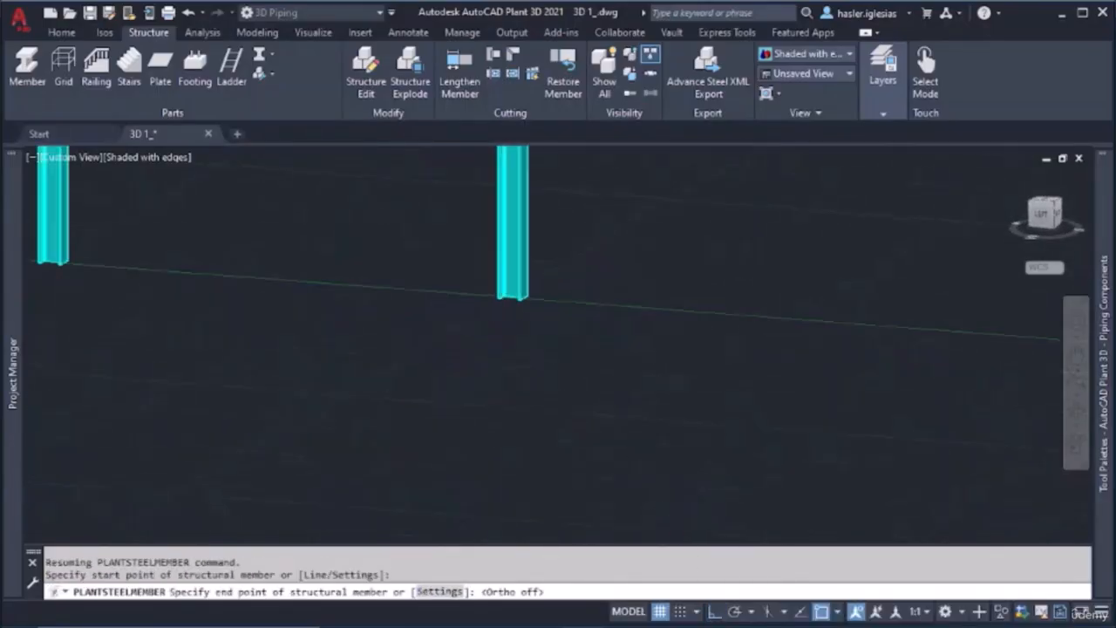
middle_click_drag(620, 197, 304, 451)
scroll(377, 237, "up", 3)
scroll(377, 236, "up", 8)
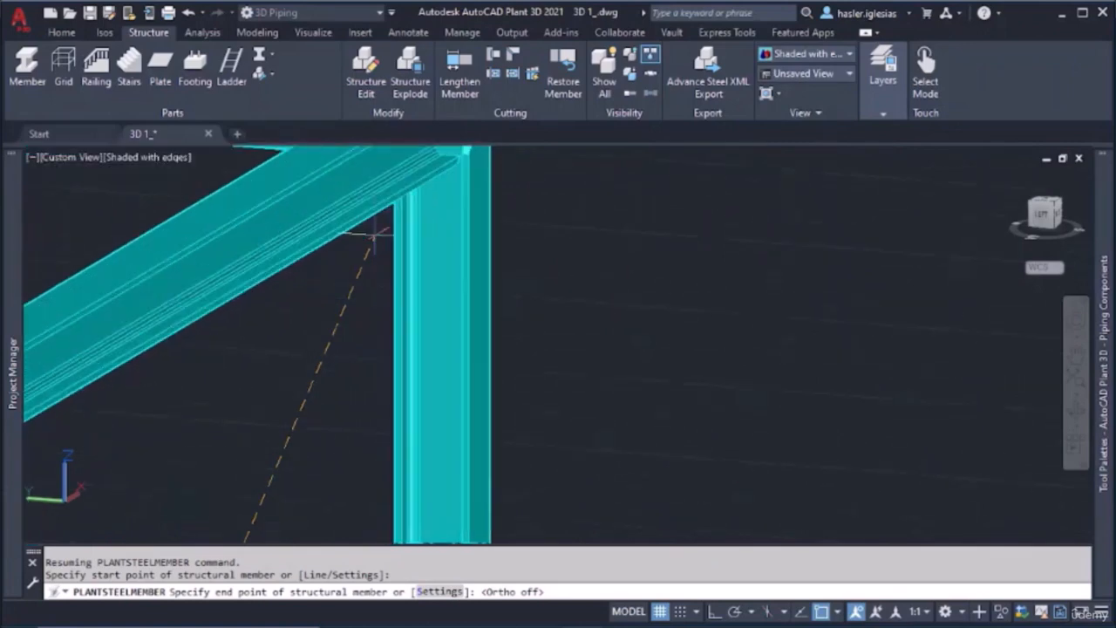
middle_click_drag(399, 220, 274, 271, "shift")
scroll(341, 273, "down", 5)
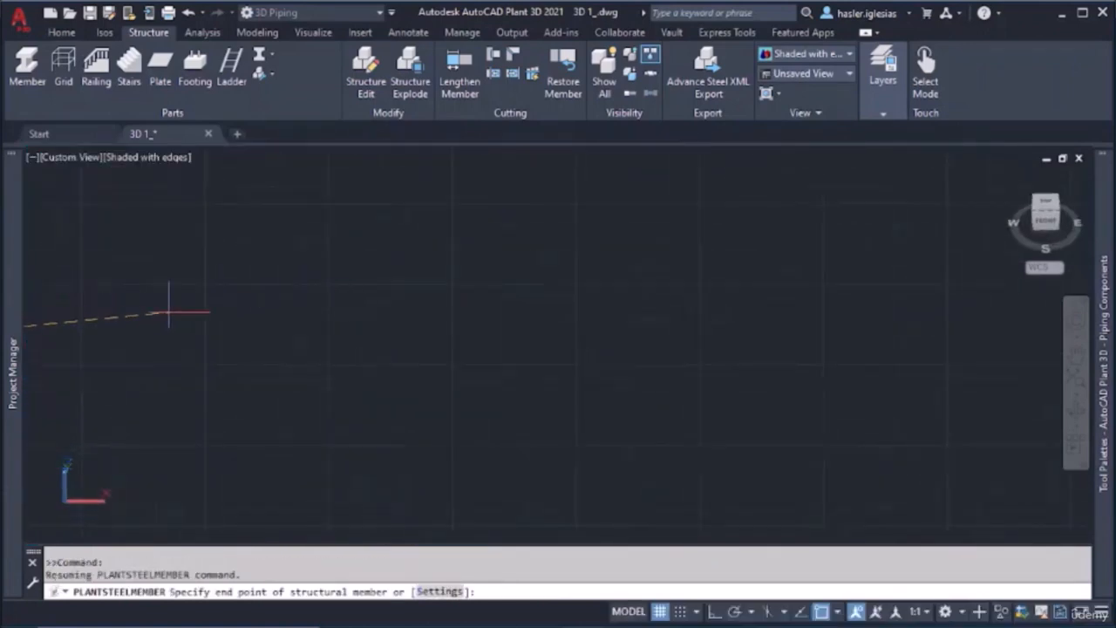
middle_click_drag(163, 316, 837, 321)
scroll(201, 252, "down", 4)
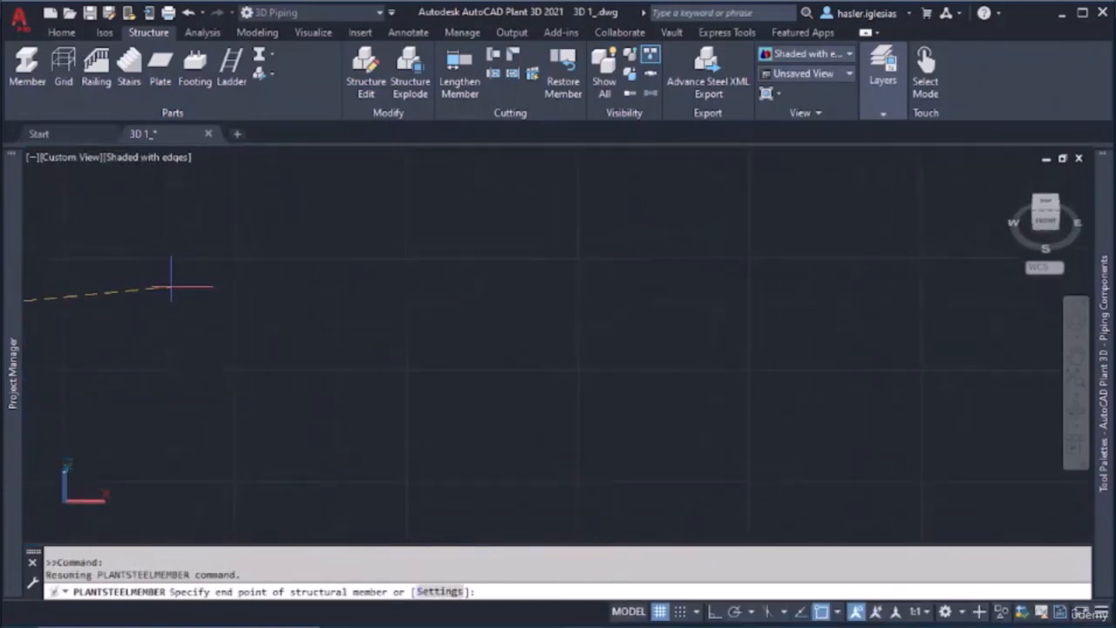
middle_click_drag(166, 310, 601, 311)
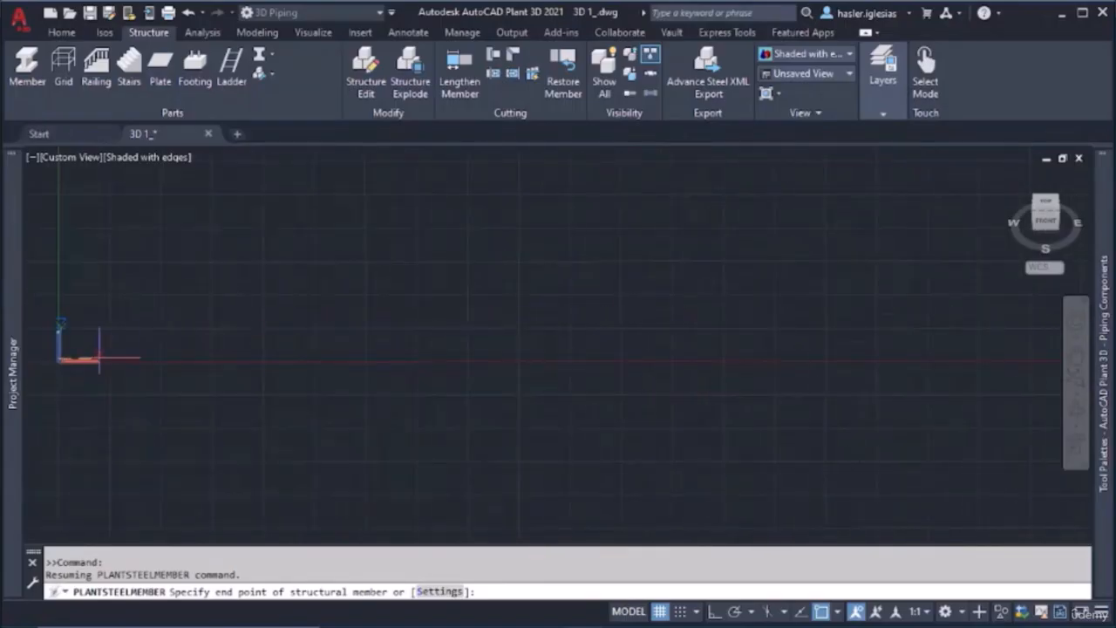
middle_click_drag(61, 357, 219, 337)
scroll(182, 324, "up", 3)
scroll(262, 351, "up", 6)
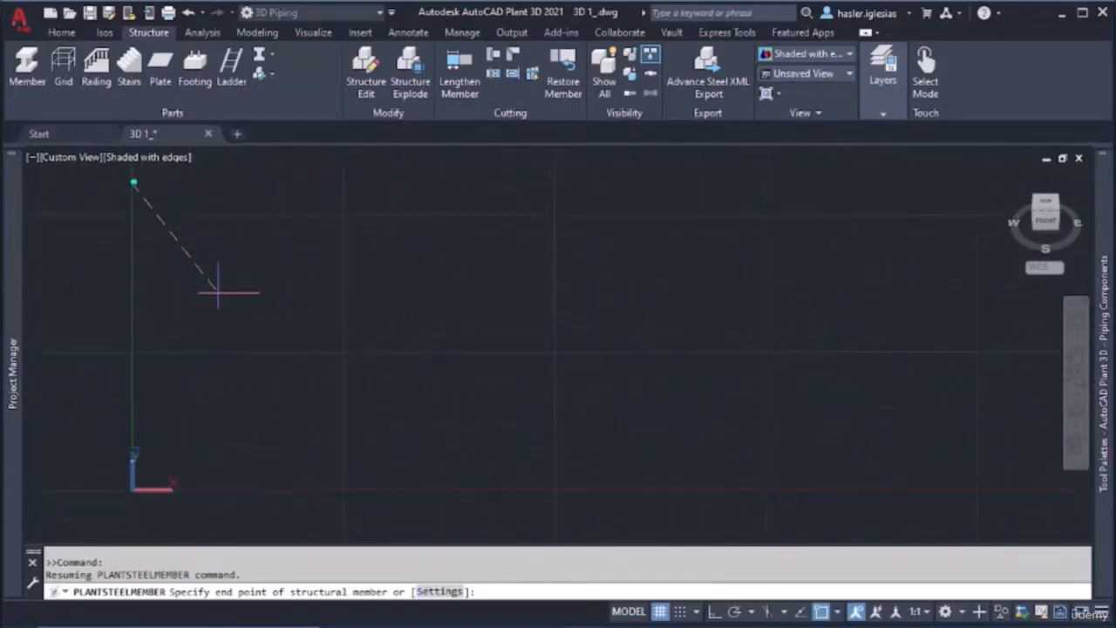
scroll(218, 294, "up", 4)
middle_click_drag(143, 233, 346, 422)
scroll(252, 254, "down", 4)
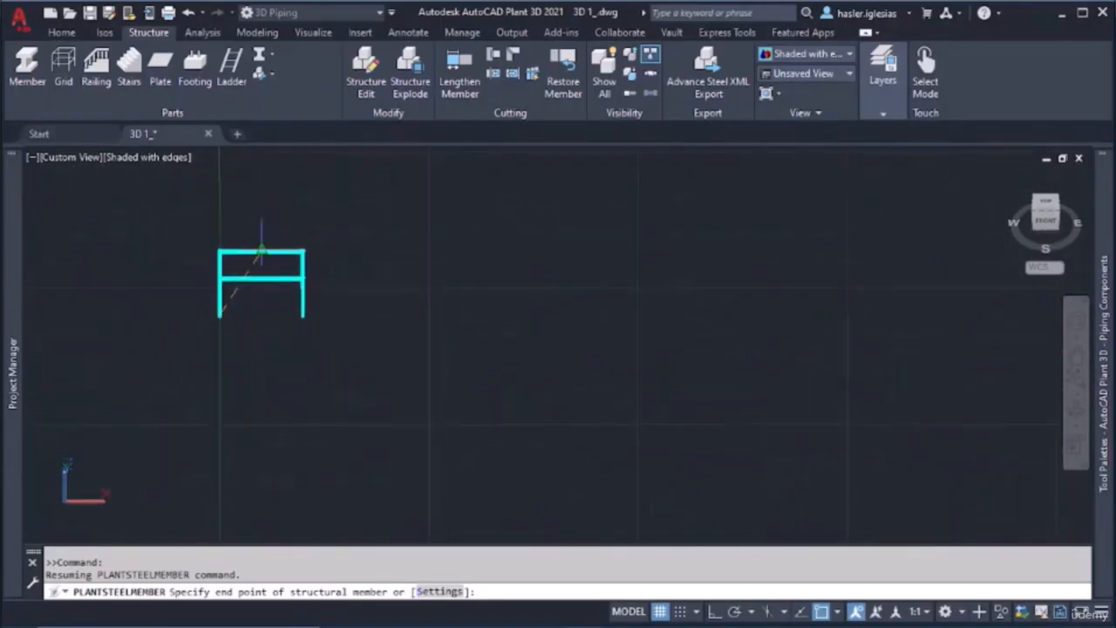
scroll(262, 255, "up", 4)
scroll(253, 322, "down", 4)
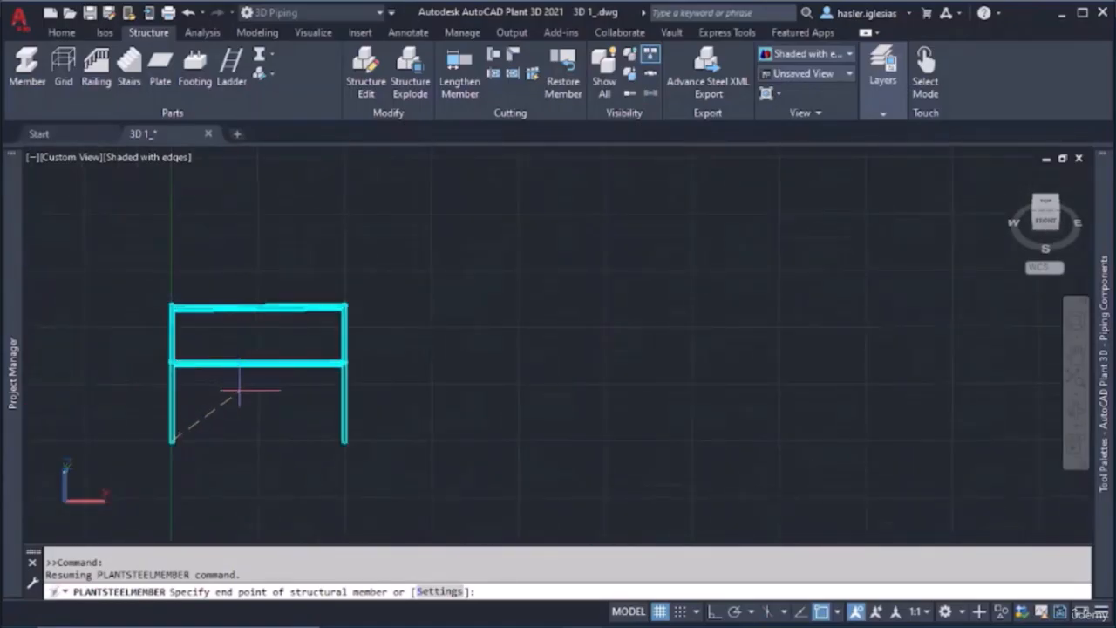
middle_click_drag(238, 394, 261, 364, "shift")
scroll(264, 358, "up", 5)
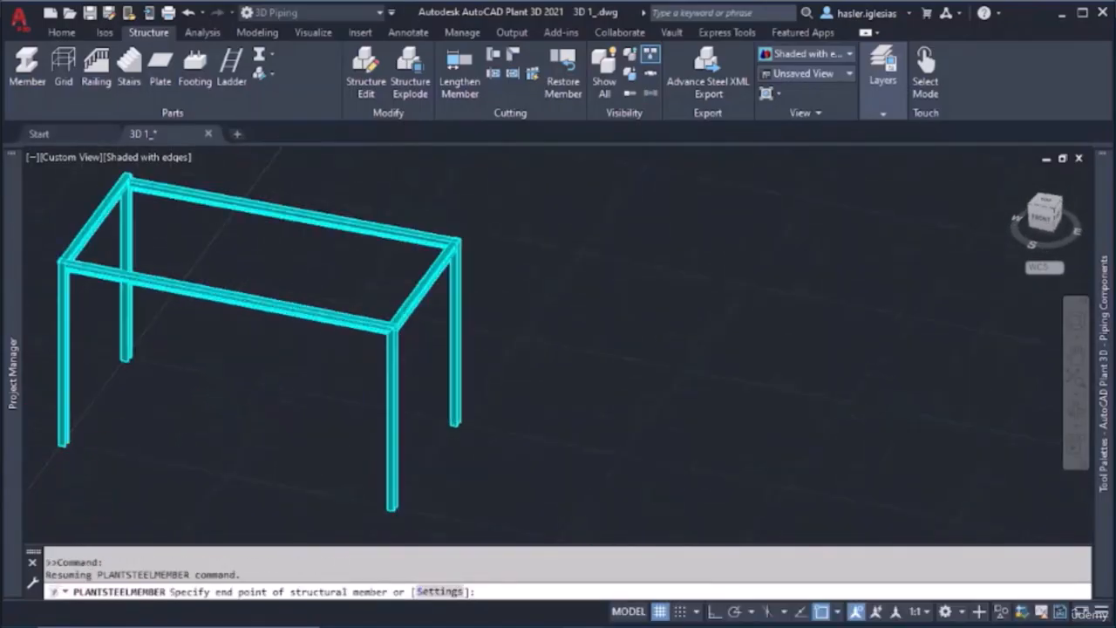
scroll(311, 390, "up", 5)
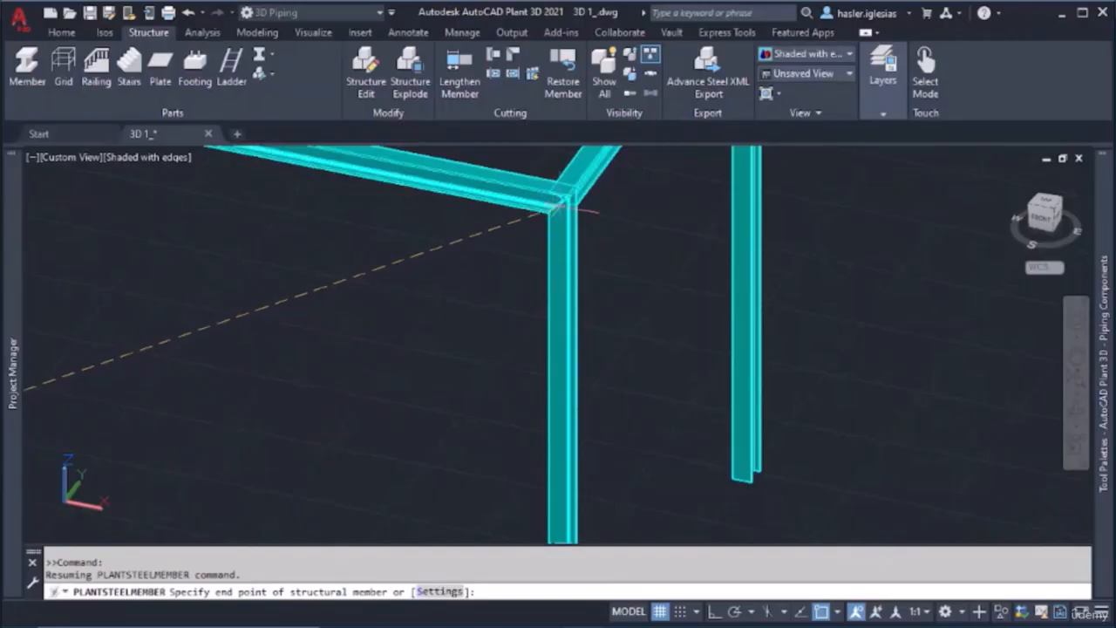
left_click(556, 205)
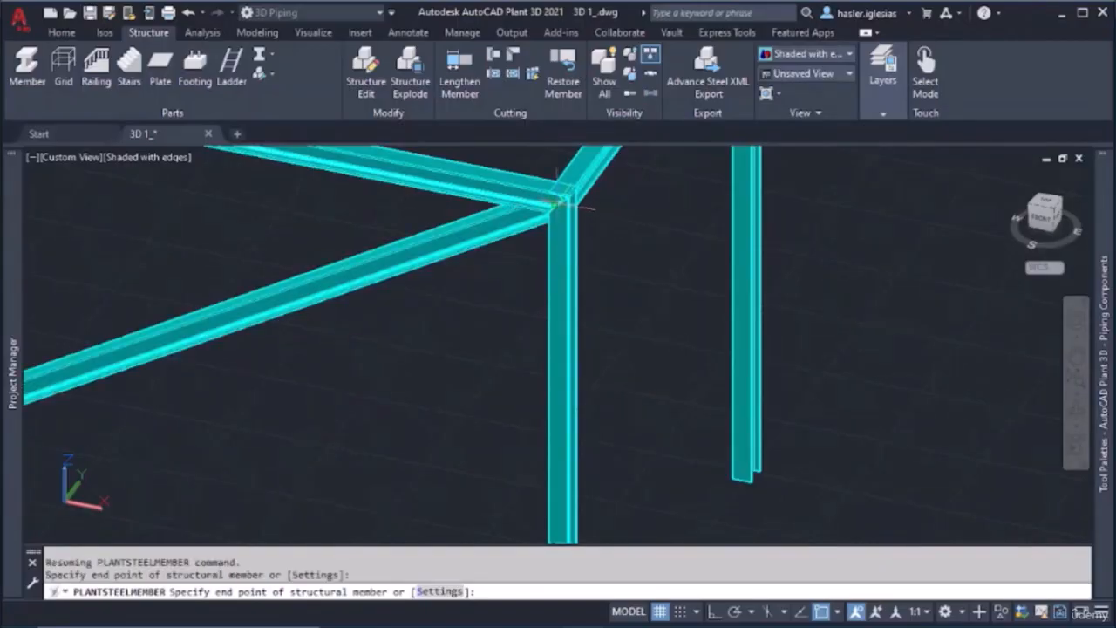
key("Escape")
Draw a second diagonal brace member from the base of the rear-right column to the top of the rear-left column
middle_click_drag(513, 292, 565, 290, "shift")
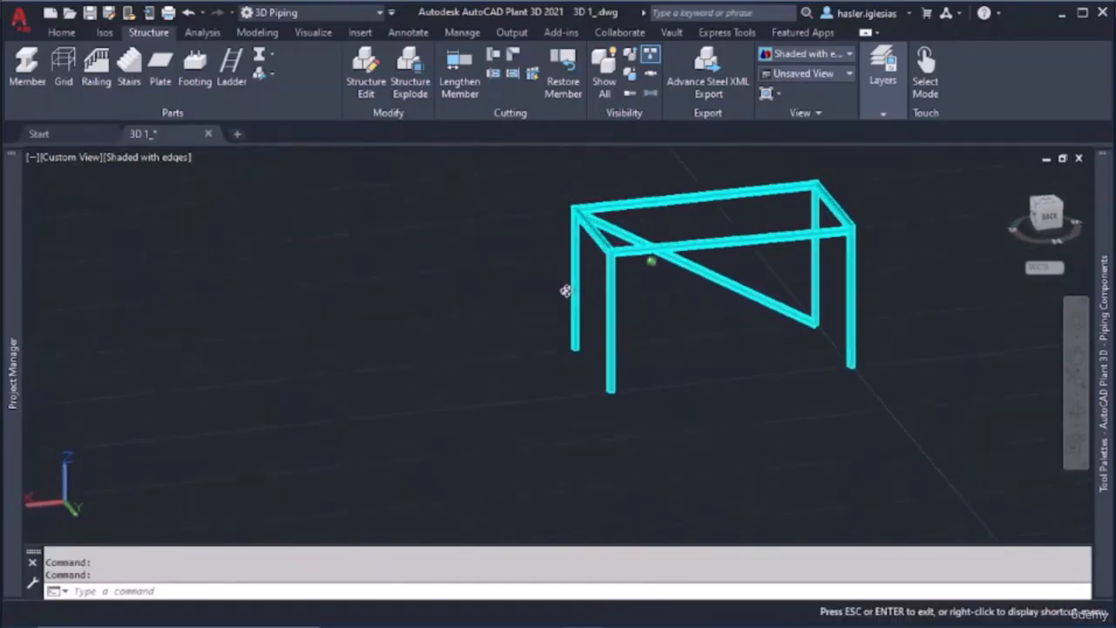
left_click(27, 70)
scroll(609, 393, "up", 4)
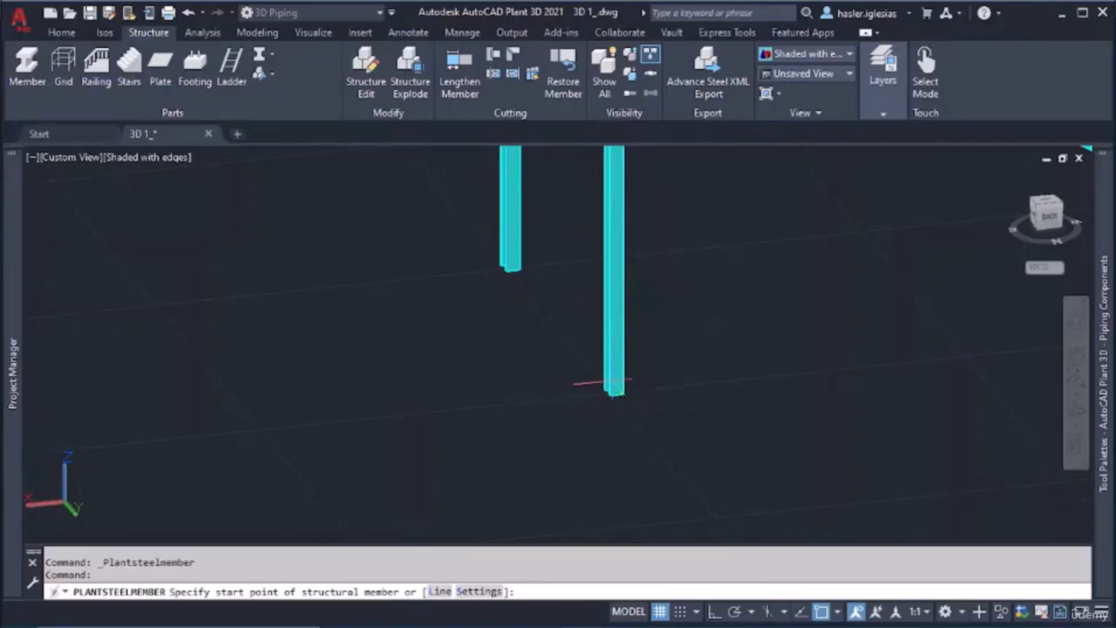
middle_click_drag(615, 397, 689, 394, "shift")
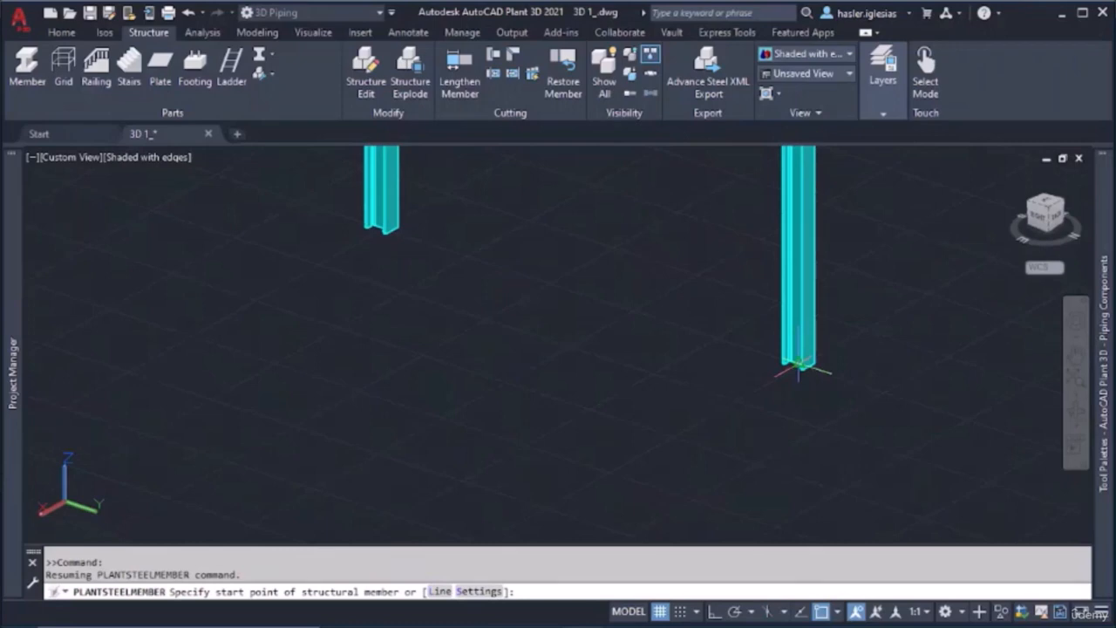
left_click(799, 367)
scroll(884, 237, "down", 5)
middle_click_drag(885, 237, 559, 403)
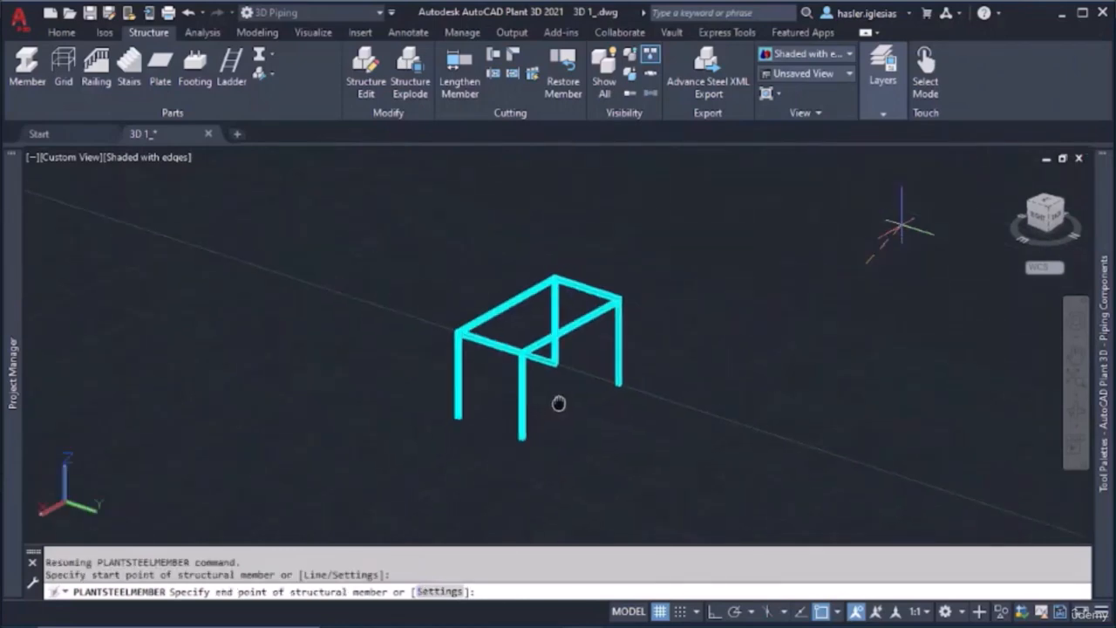
scroll(590, 325, "up", 6)
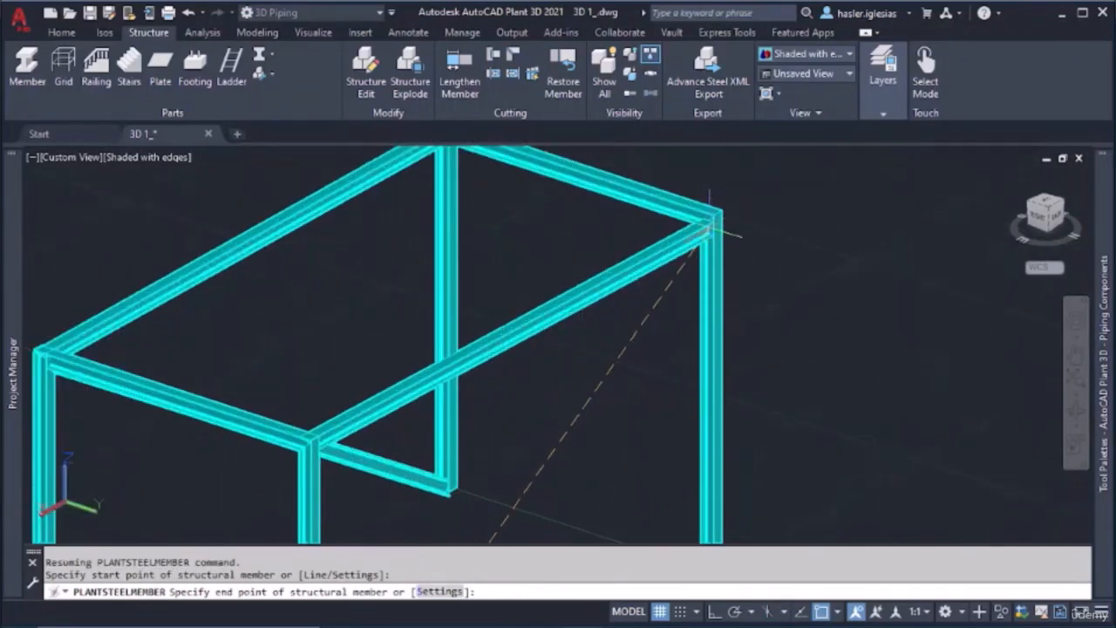
left_click(708, 229)
key("Escape")
Cut the upper end of the rear diagonal brace, using the rear-left column as the limiting member with a 0" gap
scroll(715, 281, "up", 5)
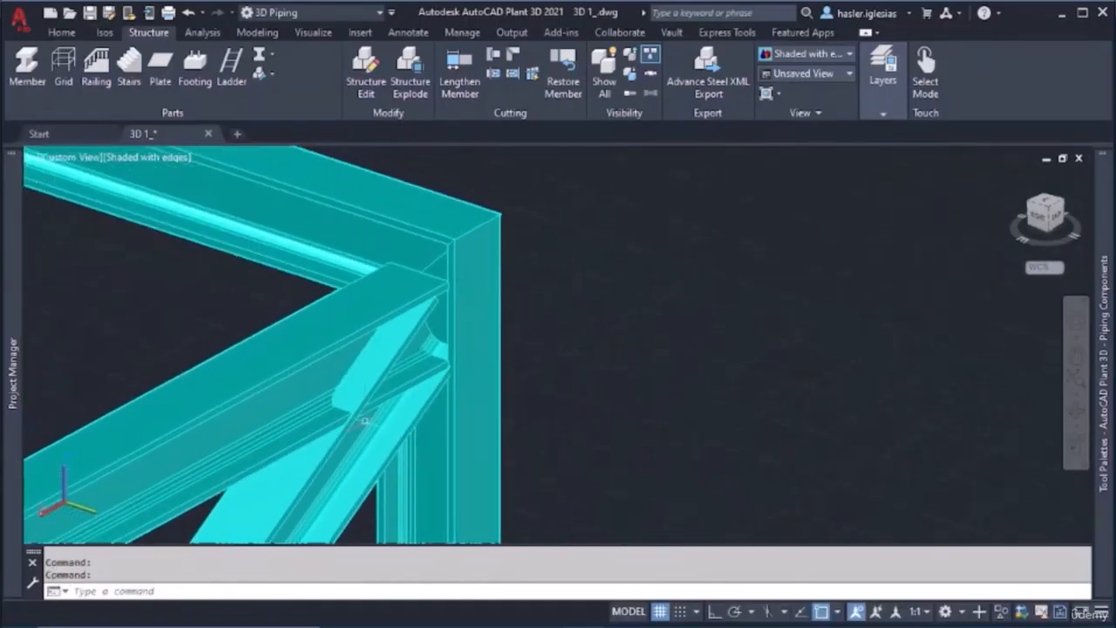
left_click(504, 58)
left_click(466, 341)
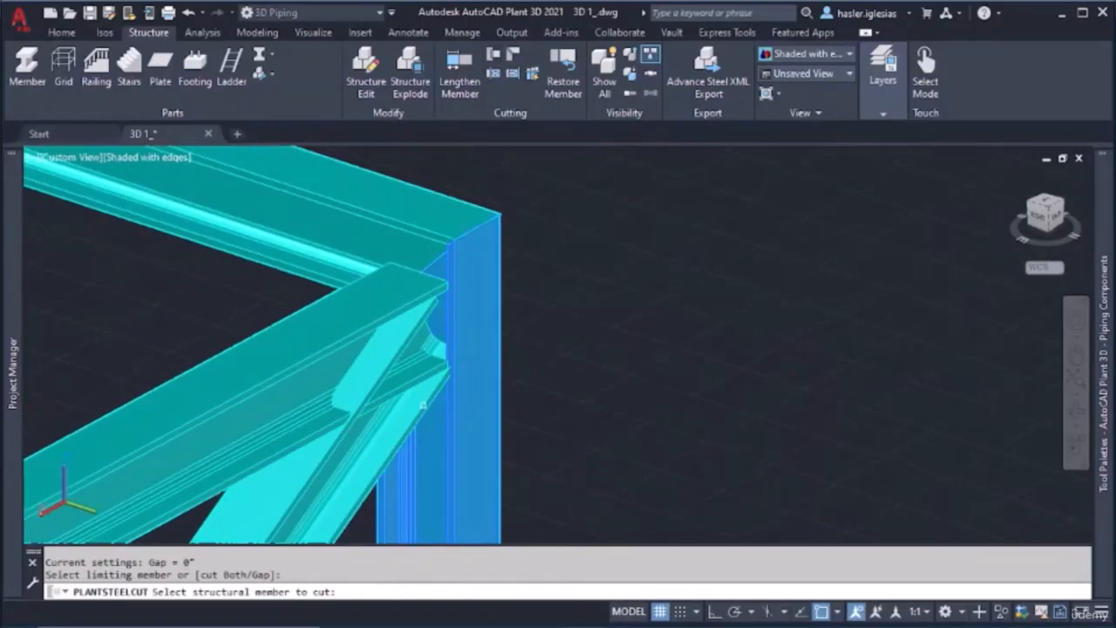
key("Escape")
Cut the lower end of the rear diagonal brace against the rear-right column with a 0" gap
scroll(358, 415, "down", 10)
middle_click_drag(332, 423, 489, 295)
scroll(429, 395, "up", 9)
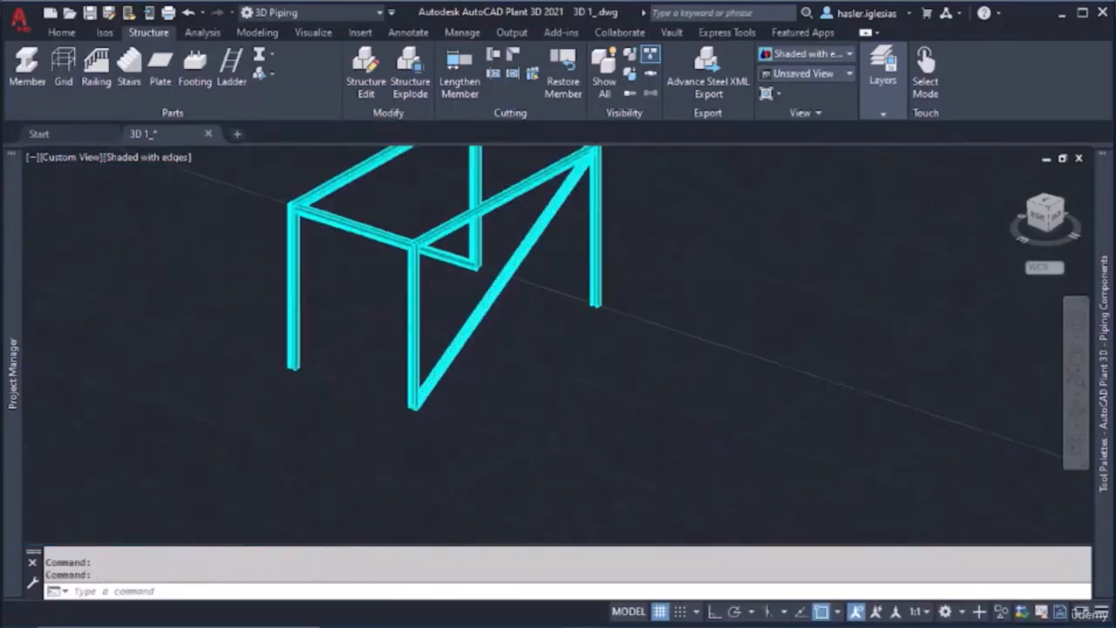
left_click(504, 58)
left_click(401, 340)
left_click(476, 354)
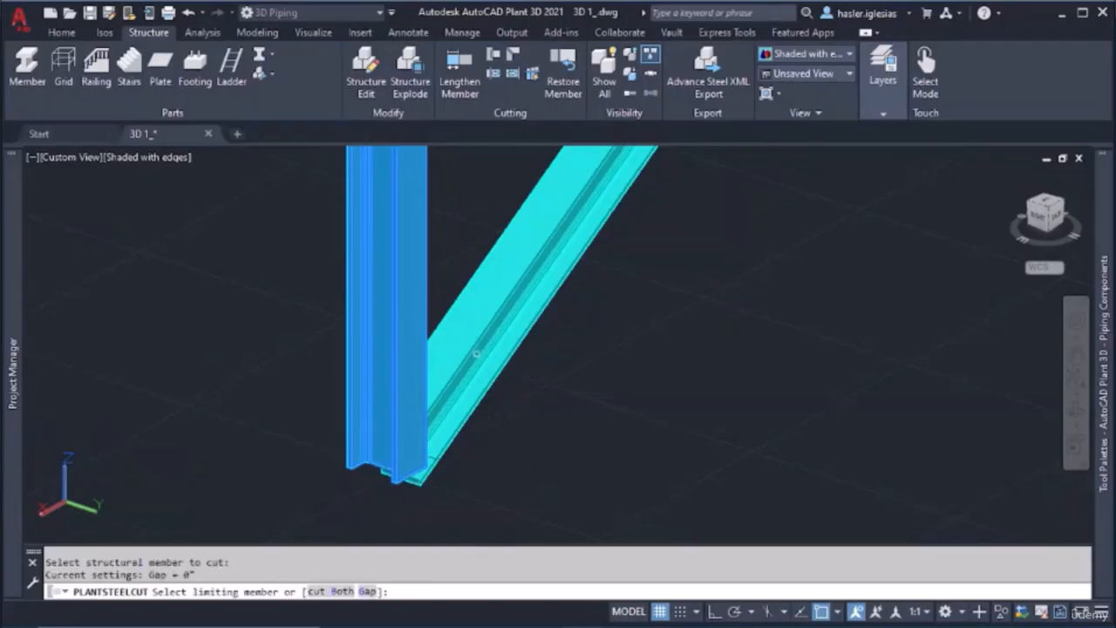
key("Escape")
Cut the upper end of the front diagonal brace against the front-right column with a 0" gap
scroll(390, 351, "down", 8)
scroll(356, 274, "down", 2)
middle_click_drag(347, 258, 526, 242, "shift")
scroll(439, 209, "up", 6)
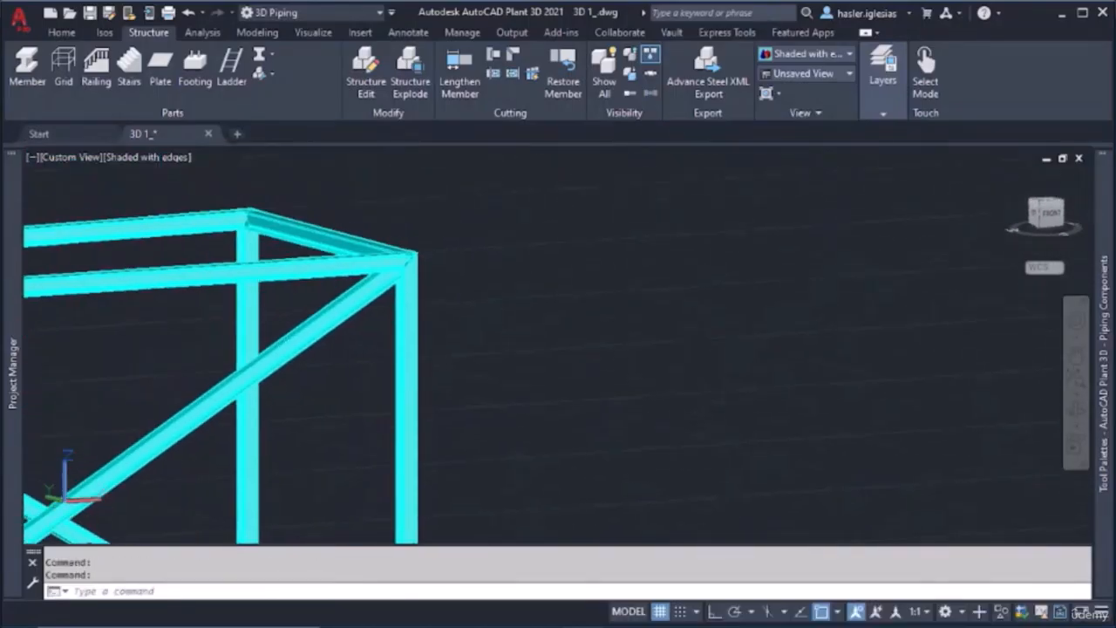
left_click(497, 59)
left_click(403, 308)
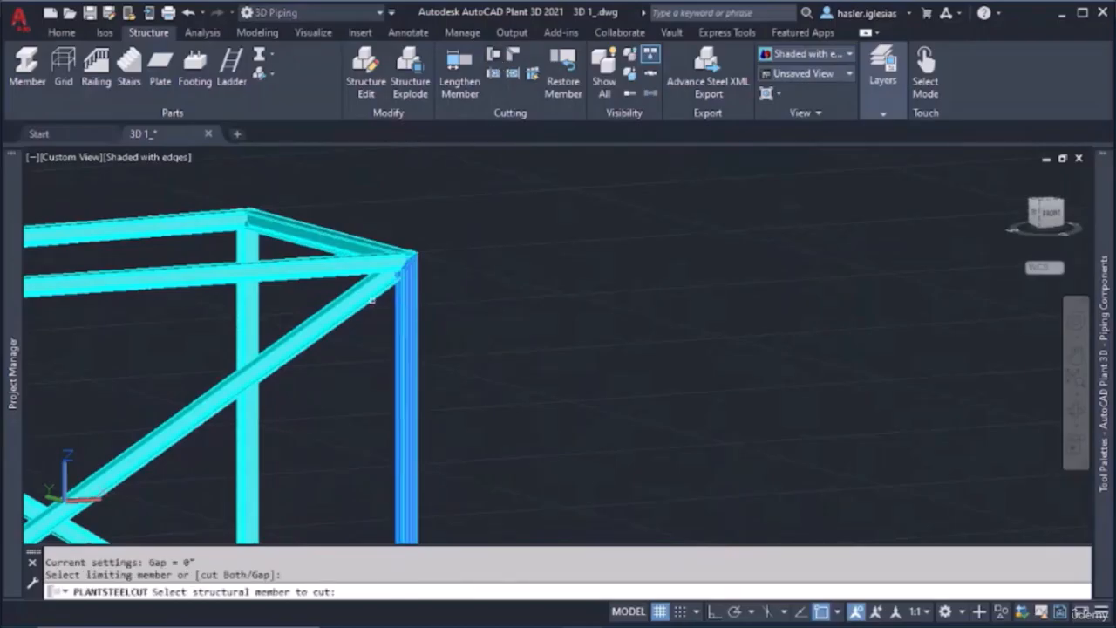
left_click(373, 299)
left_click(360, 307)
key("Escape")
Cut the lower end of the front diagonal brace against the front-left column with a 0" gap
scroll(337, 374, "down", 5)
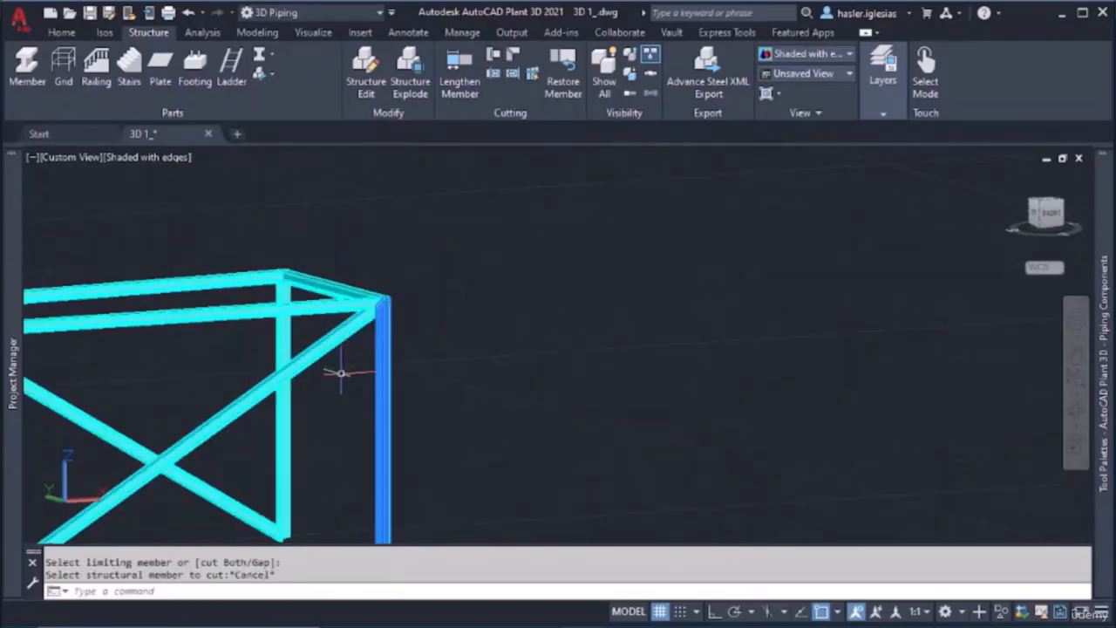
scroll(153, 441, "up", 4)
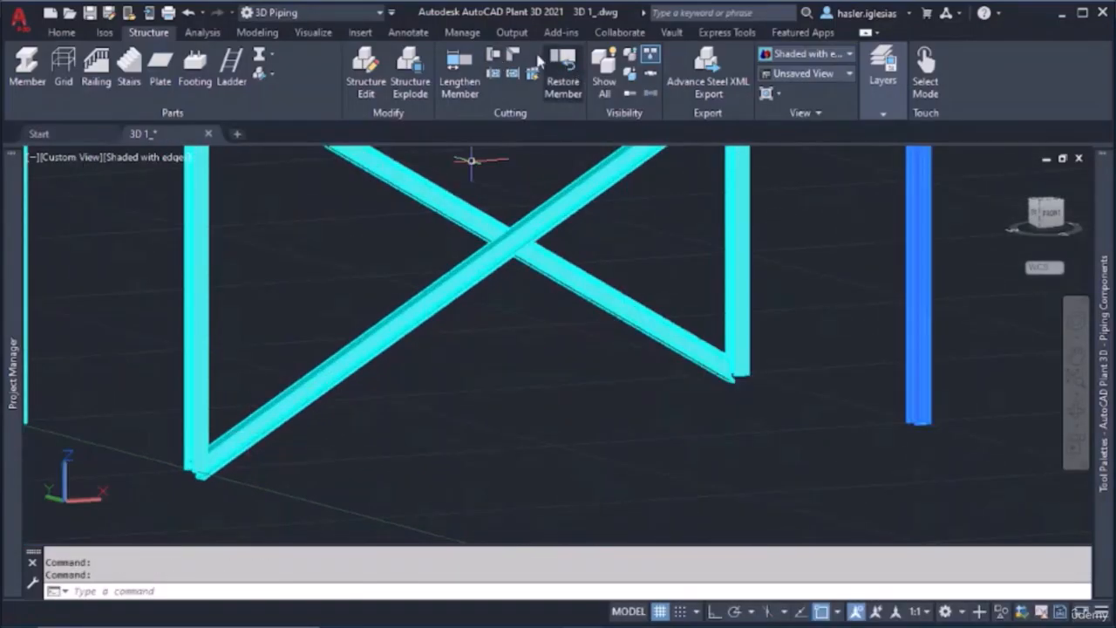
left_click(498, 59)
left_click(199, 364)
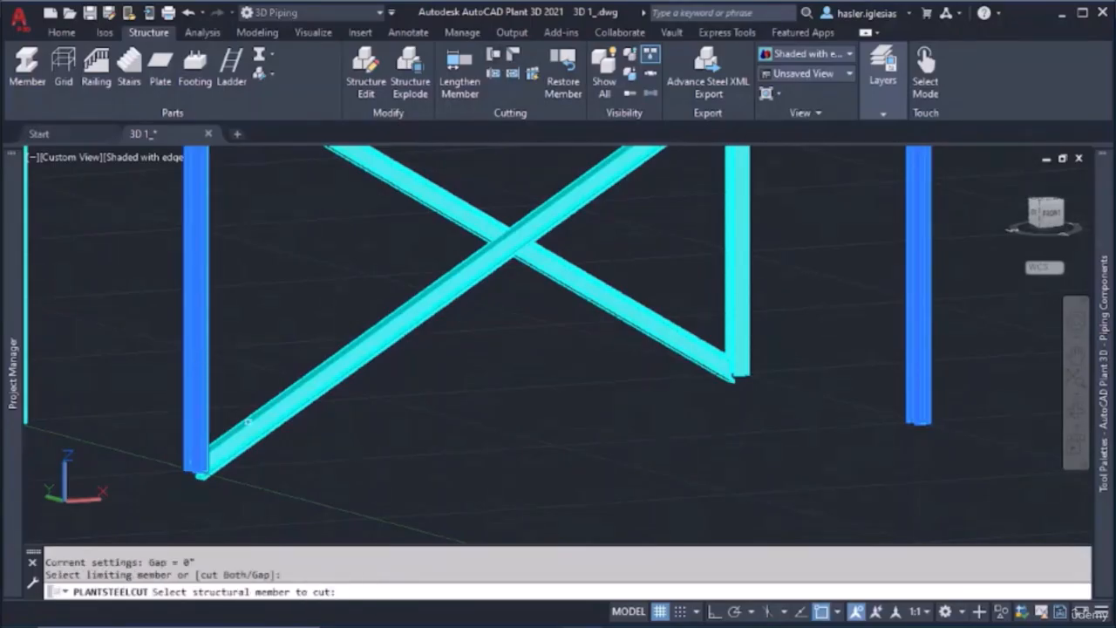
left_click(248, 424)
key("Escape")
scroll(417, 400, "down", 4)
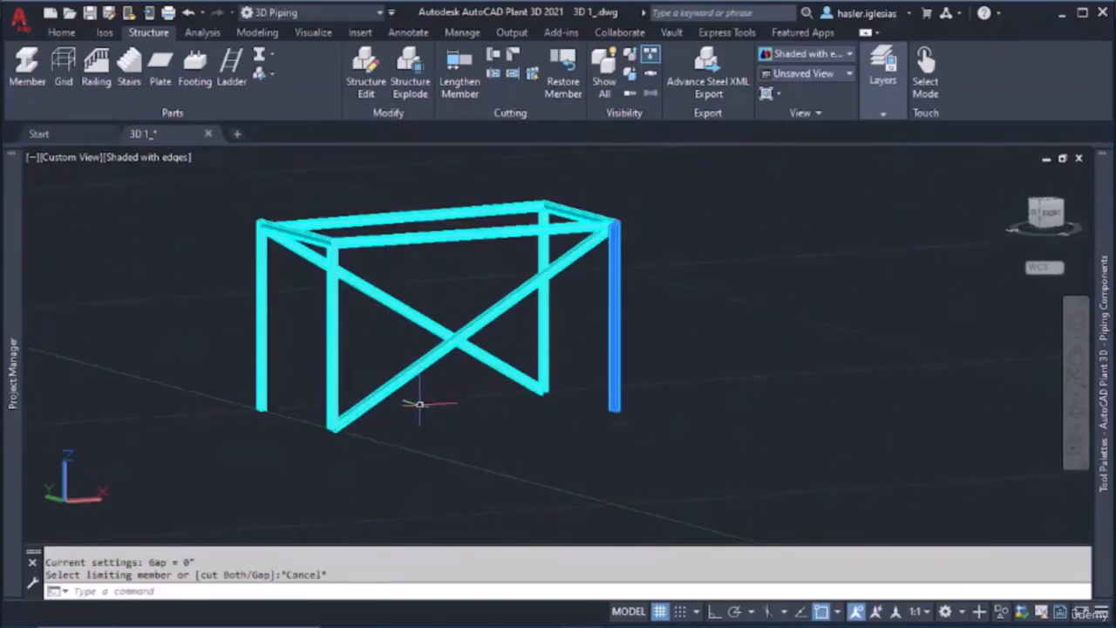
Create a rectangular ASTM A242 plate, 1/8" thick with bottom justification, extending past all four column bases as a floor
middle_click_drag(420, 404, 551, 410, "shift")
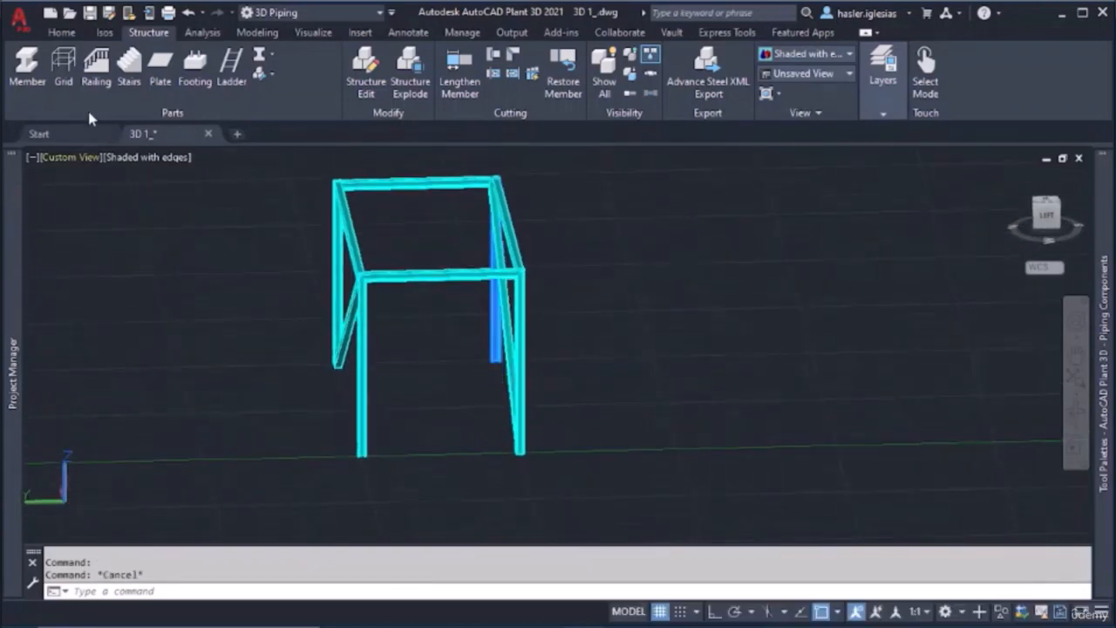
left_click(160, 69)
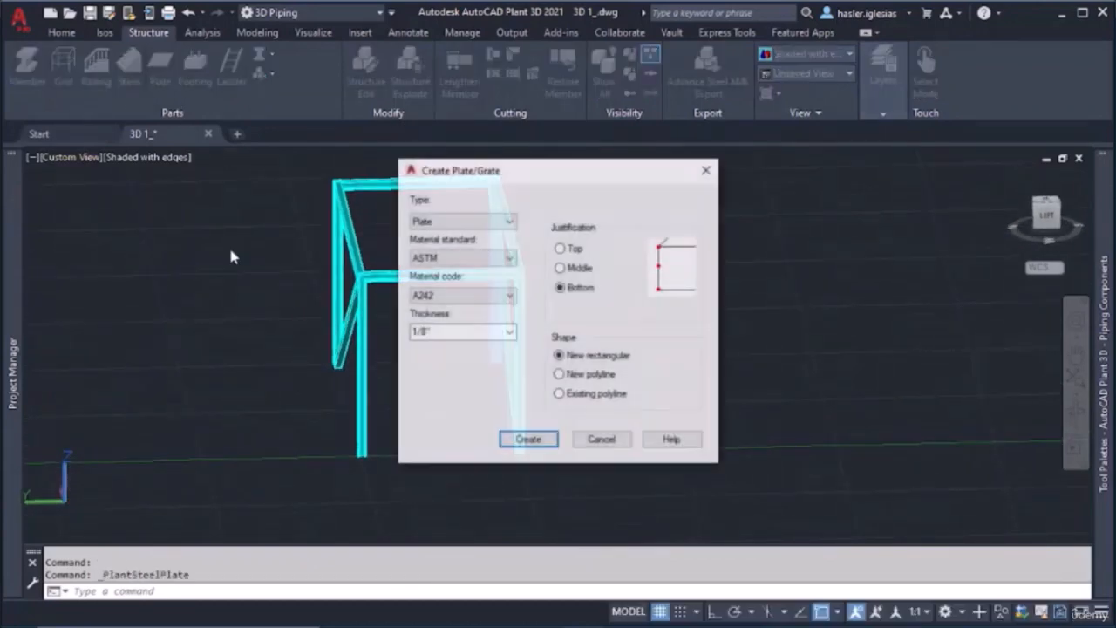
left_click(528, 439)
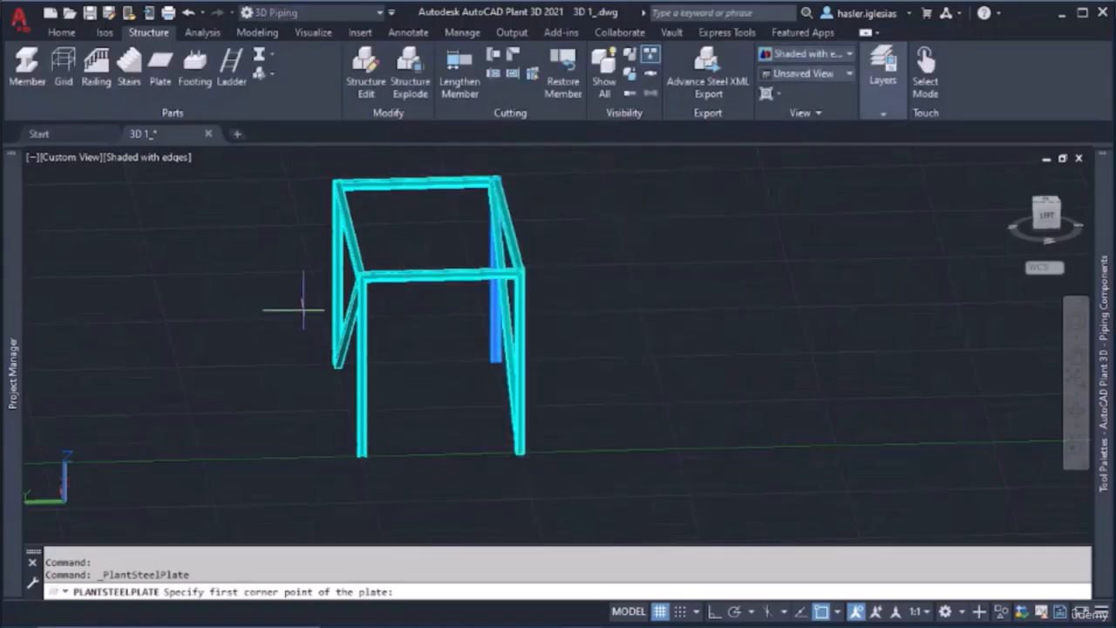
scroll(296, 312, "up", 4)
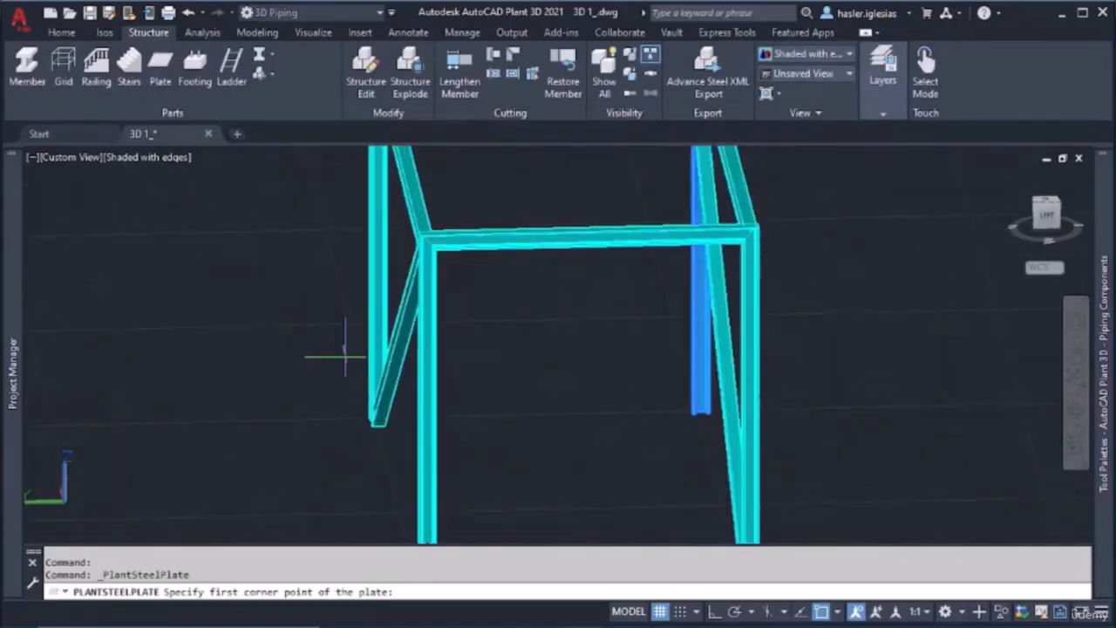
middle_click_drag(336, 357, 271, 358, "shift")
scroll(262, 353, "down", 4)
scroll(185, 327, "up", 3)
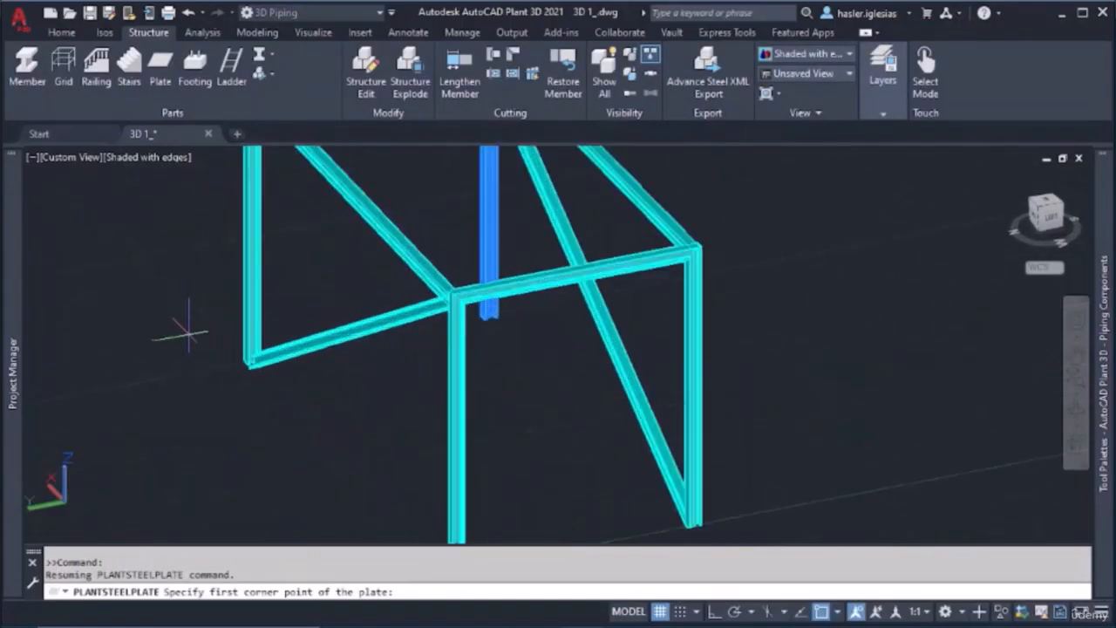
left_click(162, 329)
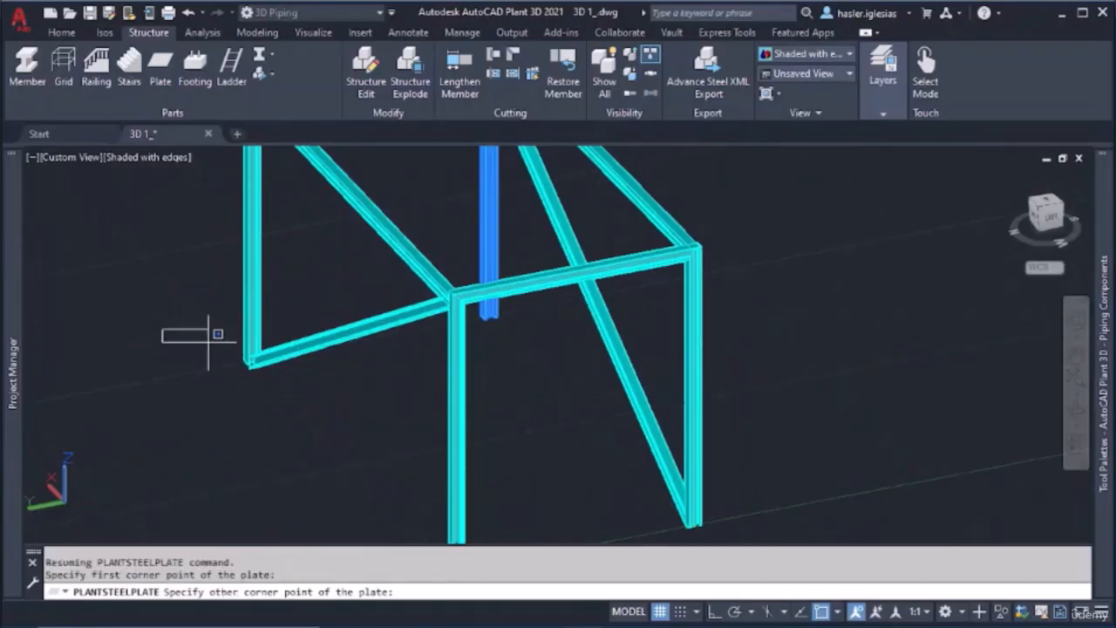
middle_click_drag(730, 523, 650, 436)
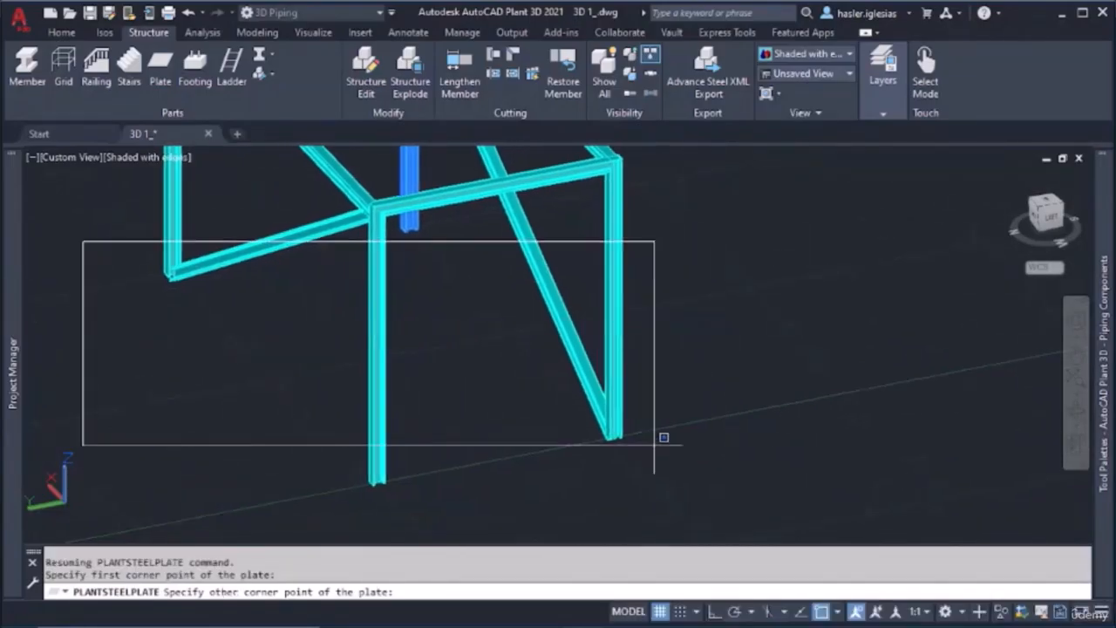
left_click(680, 451)
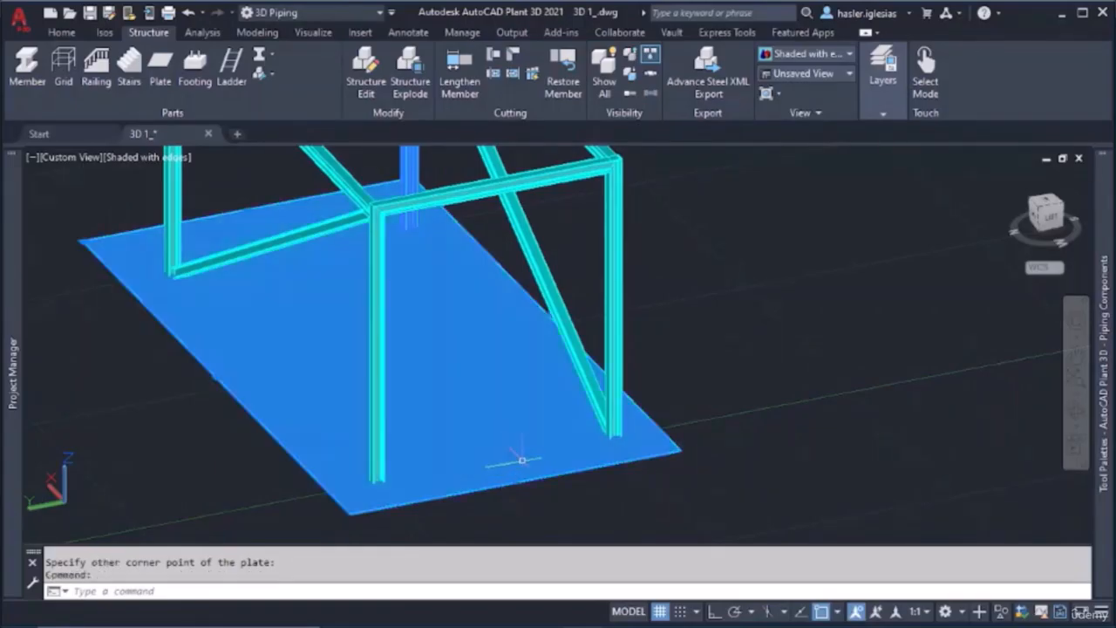
Create a new layer named FLOOR and set its color to index 255
left_click(883, 100)
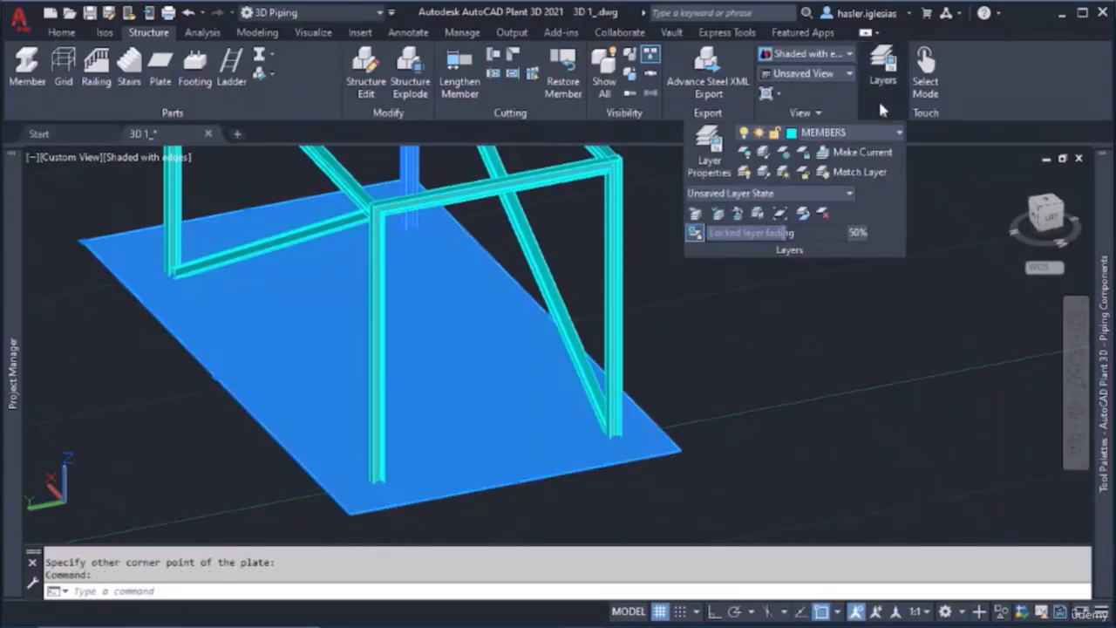
left_click(709, 153)
left_click(158, 79)
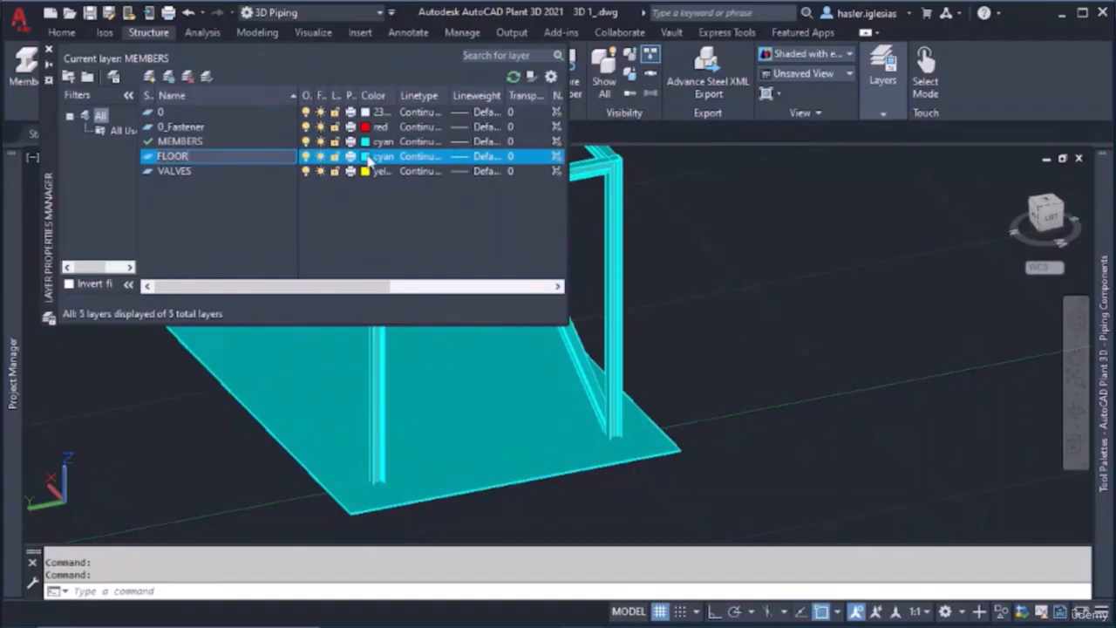
left_click(369, 158)
left_click(503, 378)
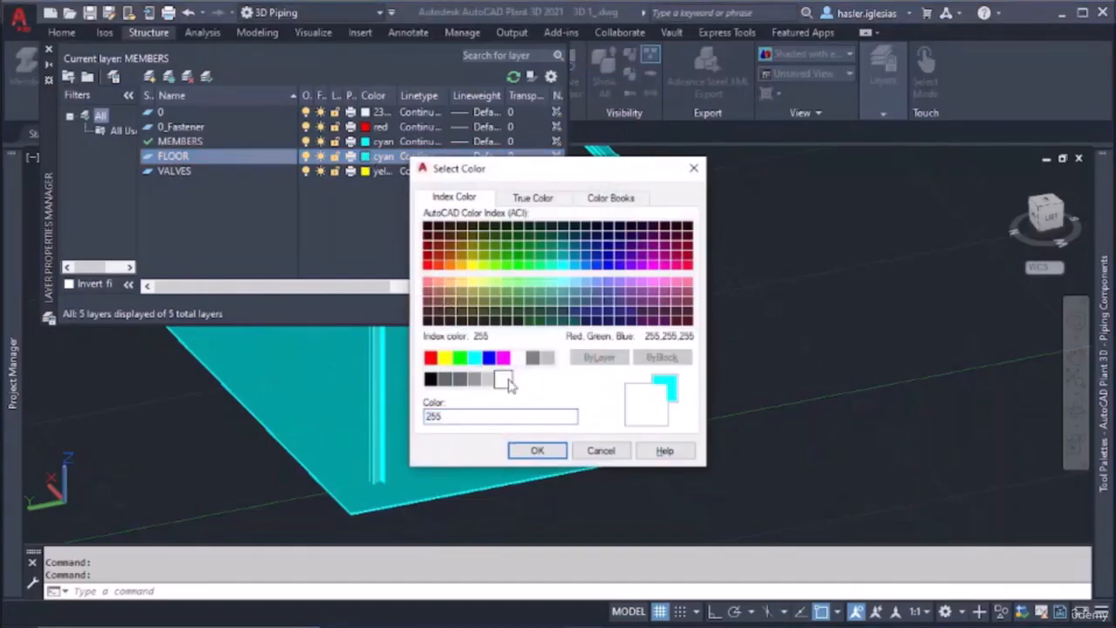
left_click(539, 450)
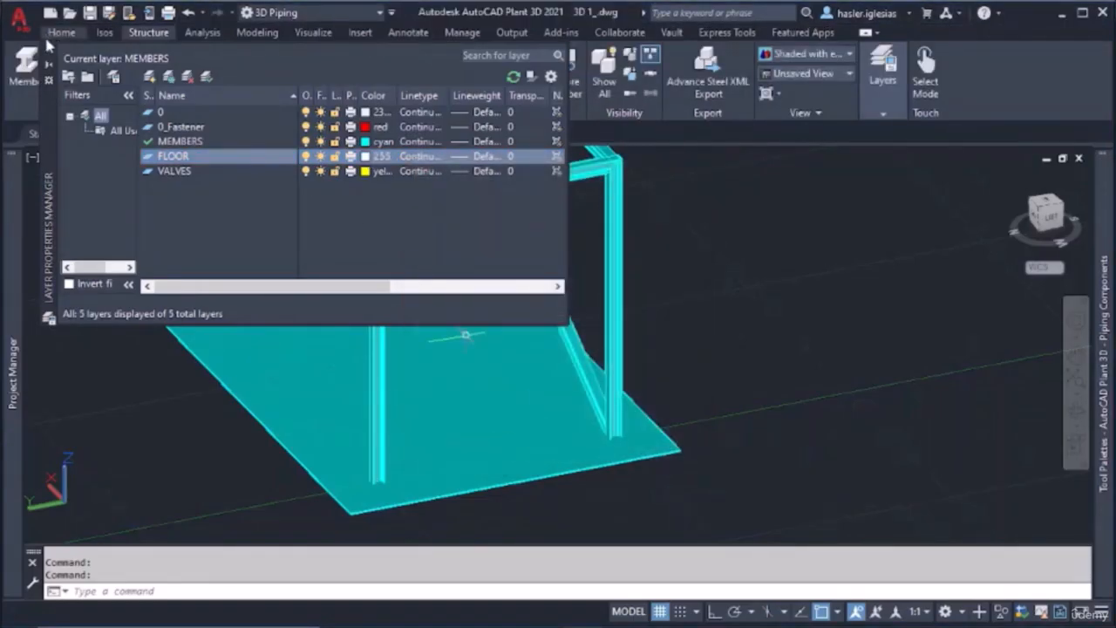
left_click(49, 62)
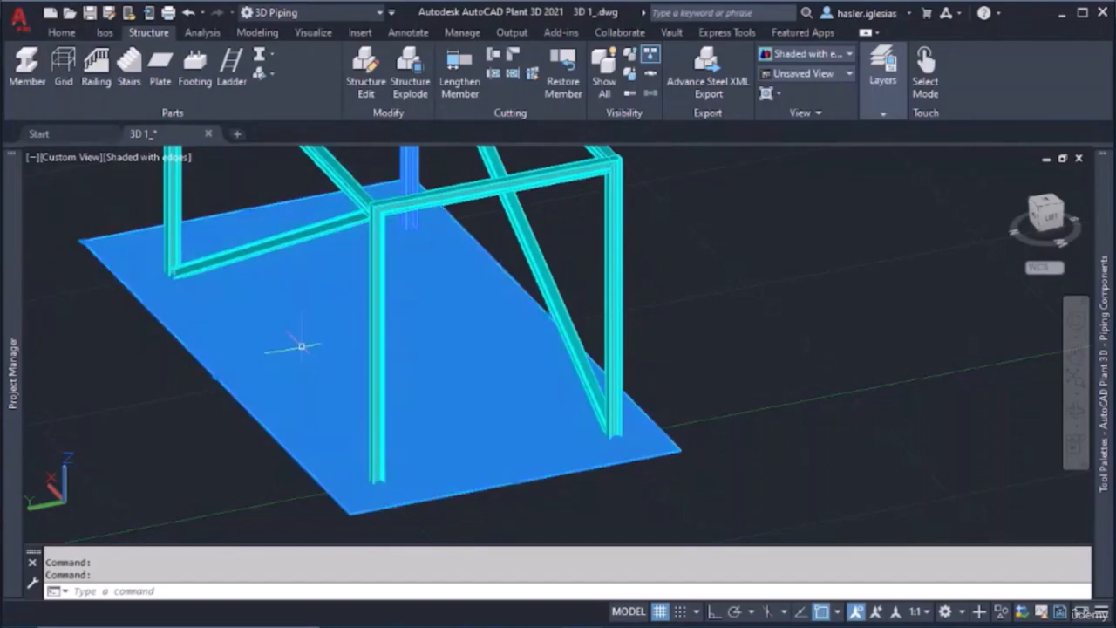
Move the floor plate to the FLOOR layer and clear the selection
left_click(868, 105)
left_click(838, 133)
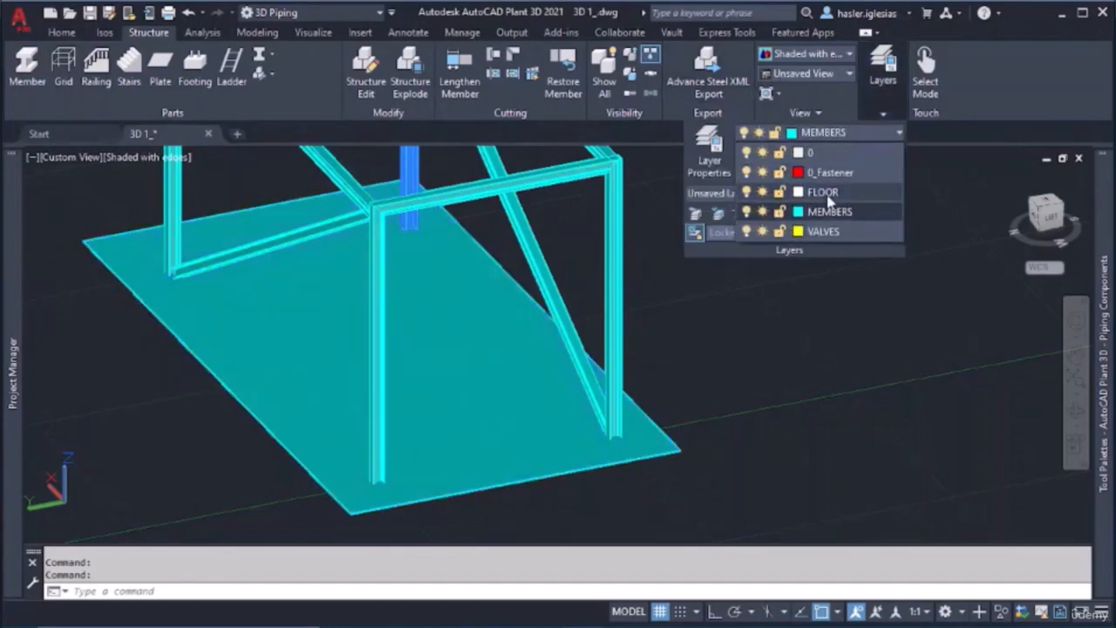
left_click(822, 192)
key("Escape")
left_click(738, 377)
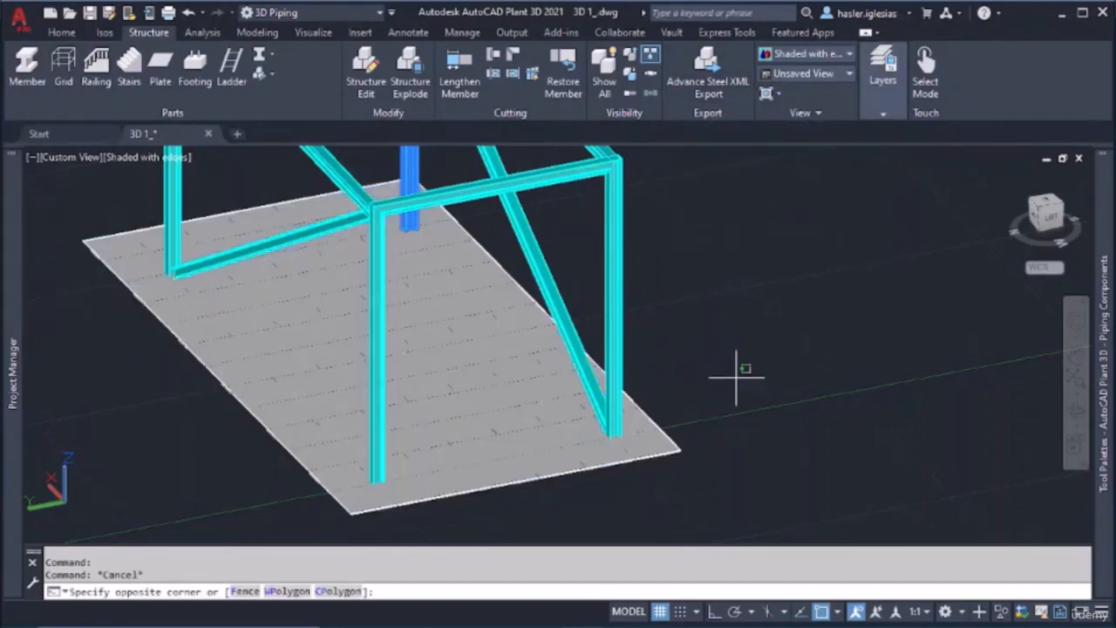
key("Escape")
Inspect how the column bases meet the floor plate, from above and from underneath
scroll(717, 326, "down", 3)
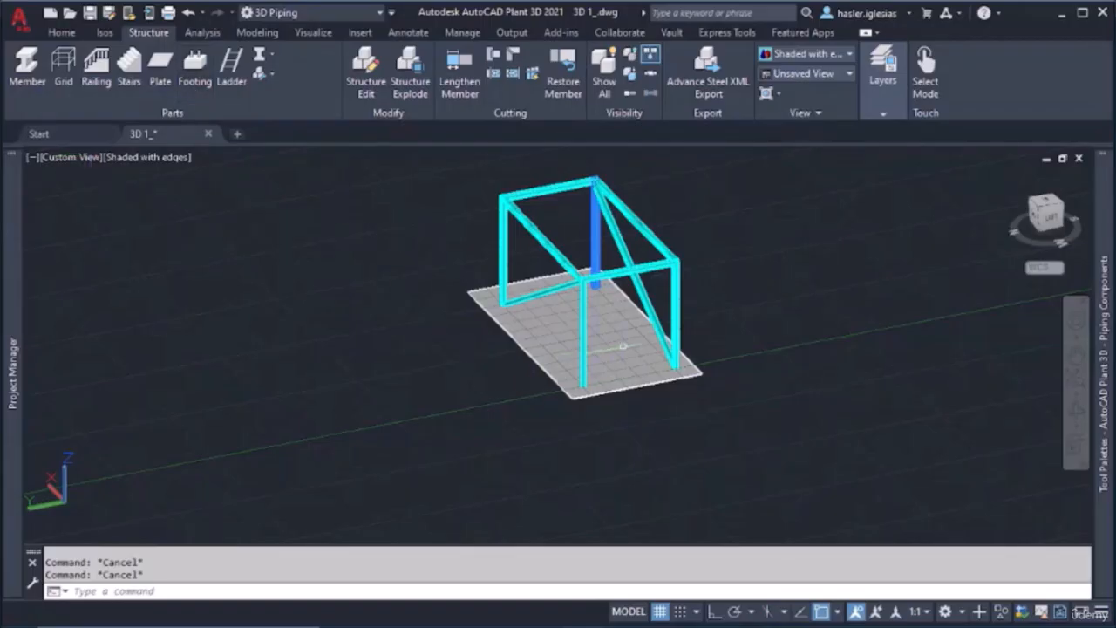
scroll(624, 347, "up", 5)
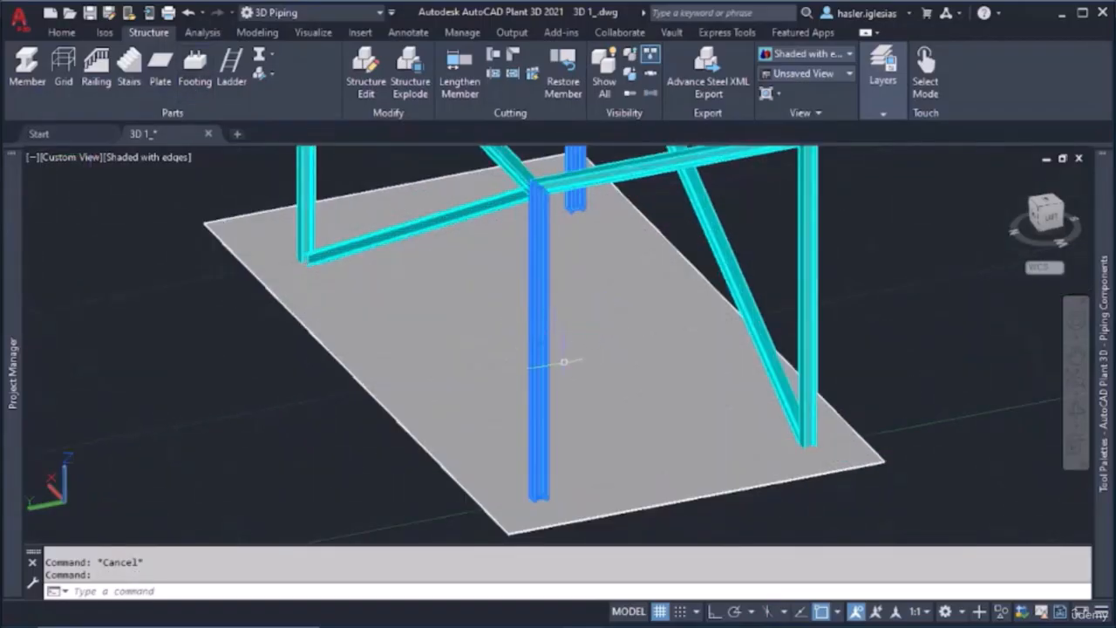
scroll(541, 471, "up", 6)
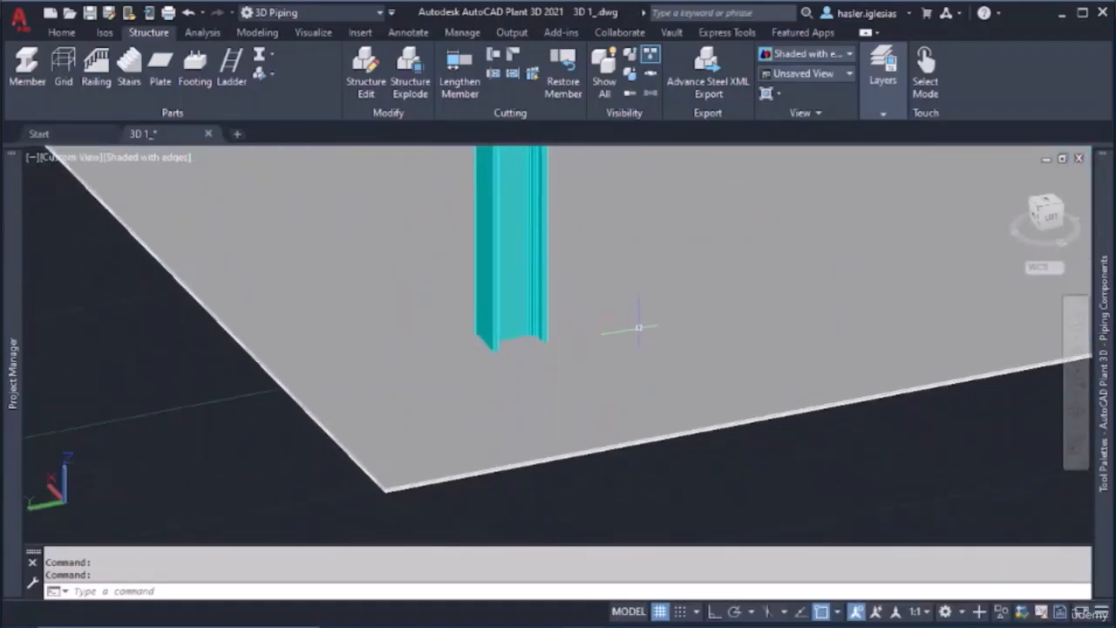
middle_click_drag(639, 329, 648, 260, "shift")
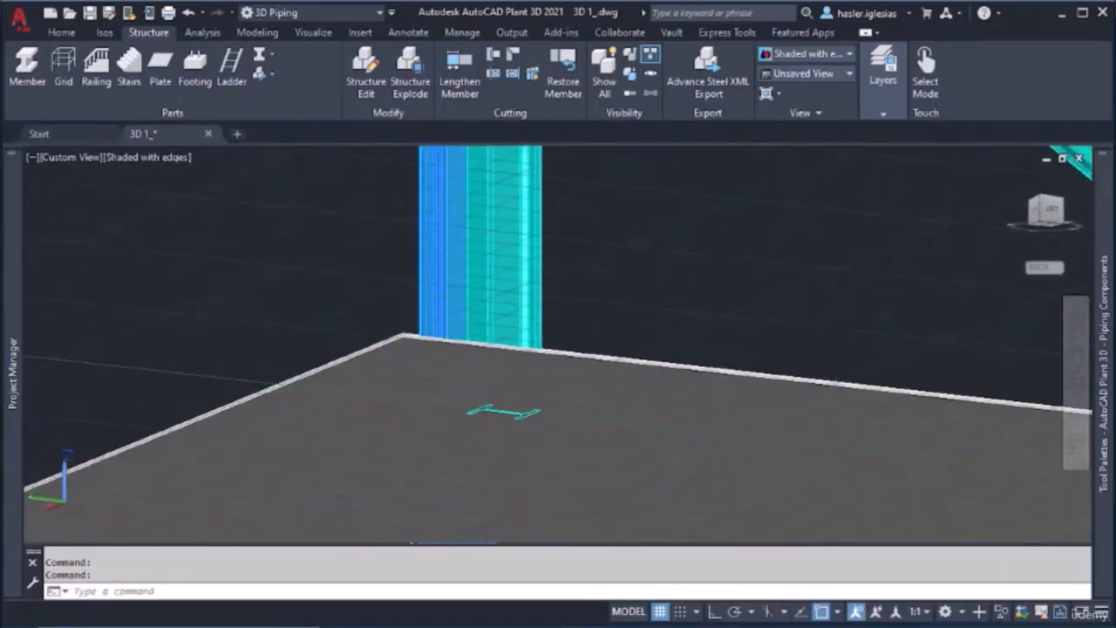
scroll(703, 336, "down", 5)
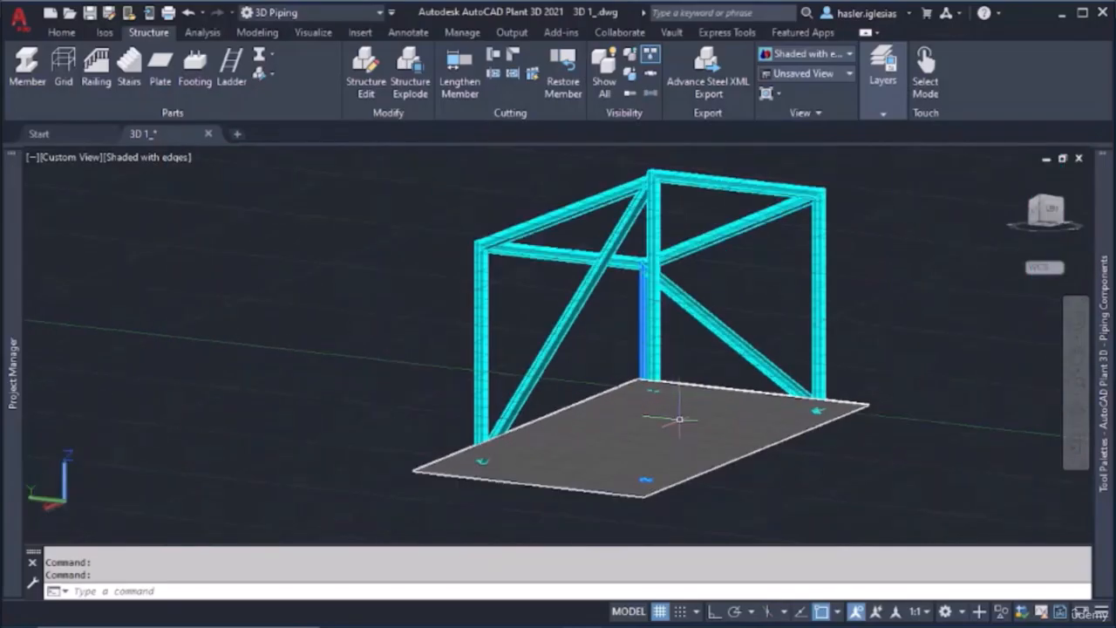
Place a footing at the base of the unbraced corner column using the existing footing settings
scroll(680, 419, "up", 4)
middle_click_drag(703, 386, 699, 437, "shift")
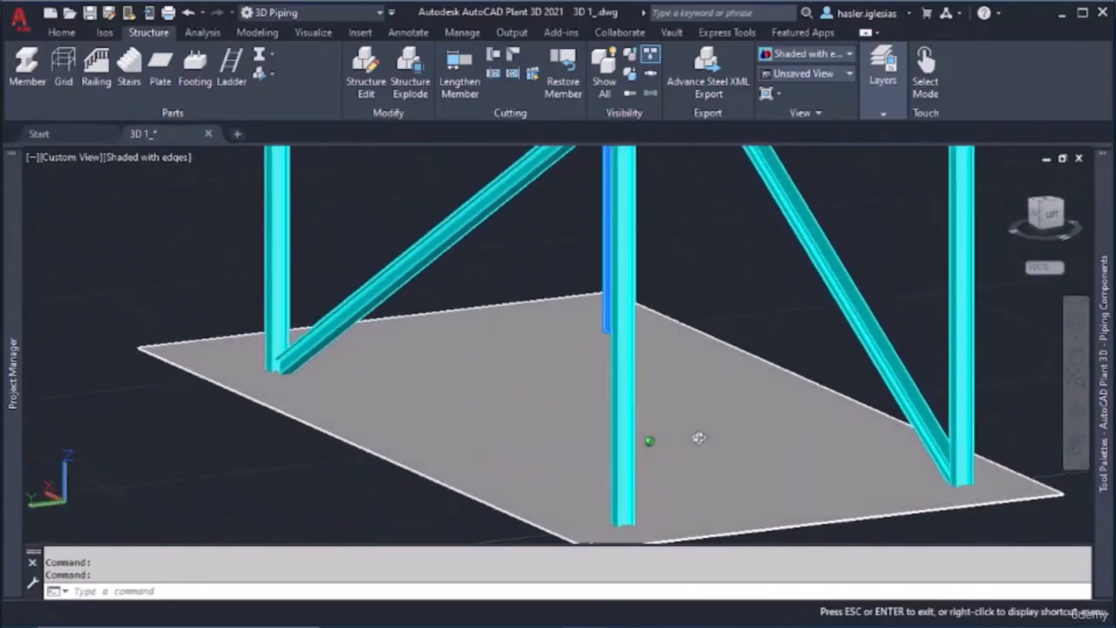
left_click(195, 68)
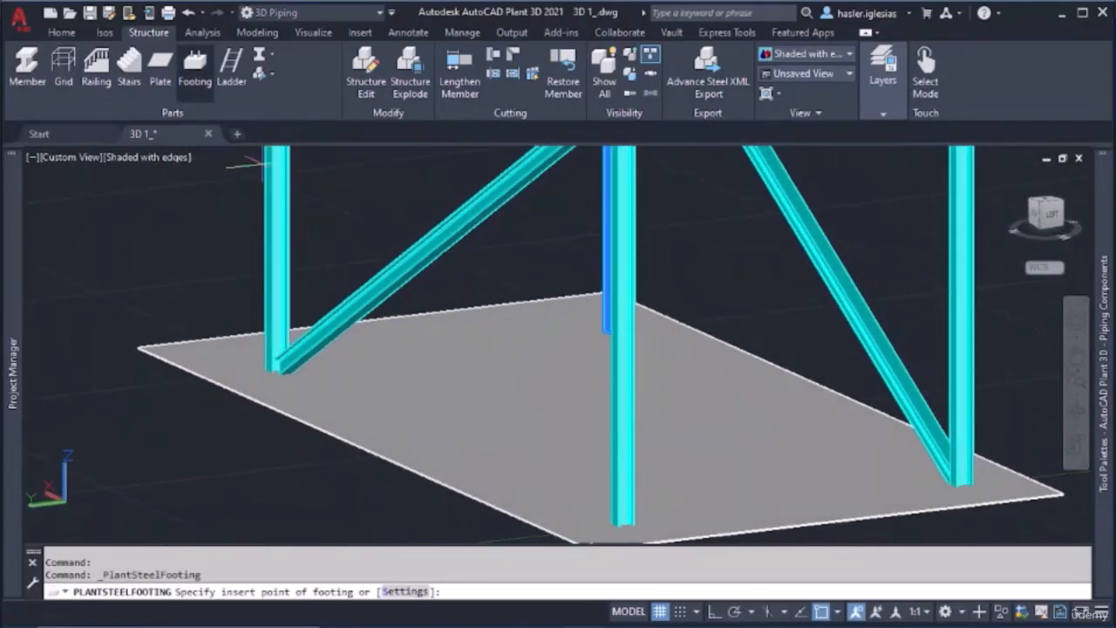
key("Escape")
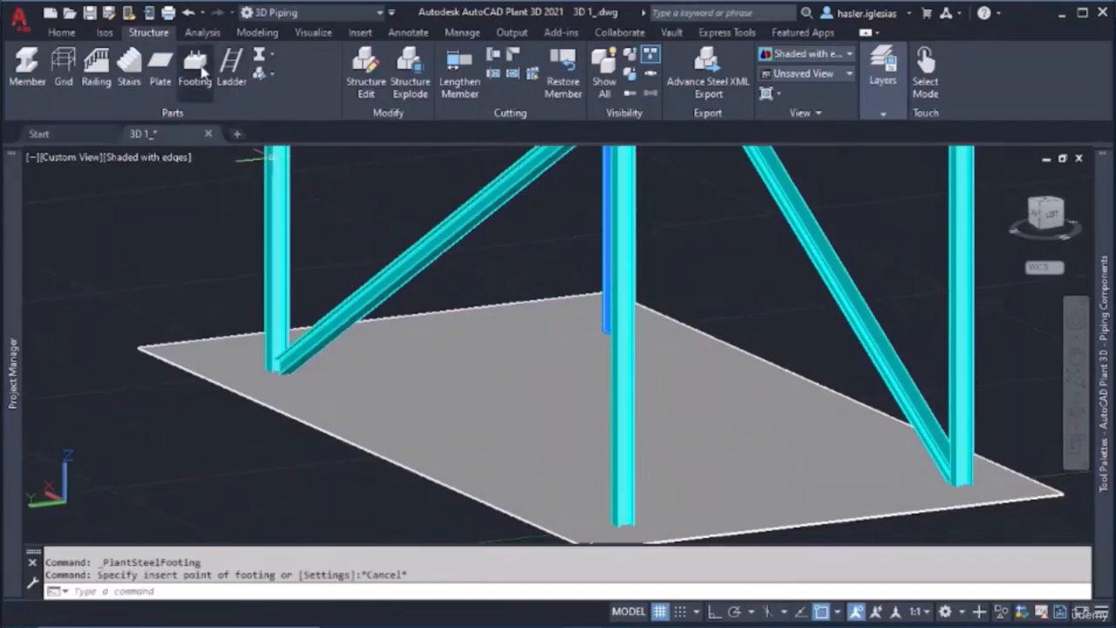
left_click(195, 66)
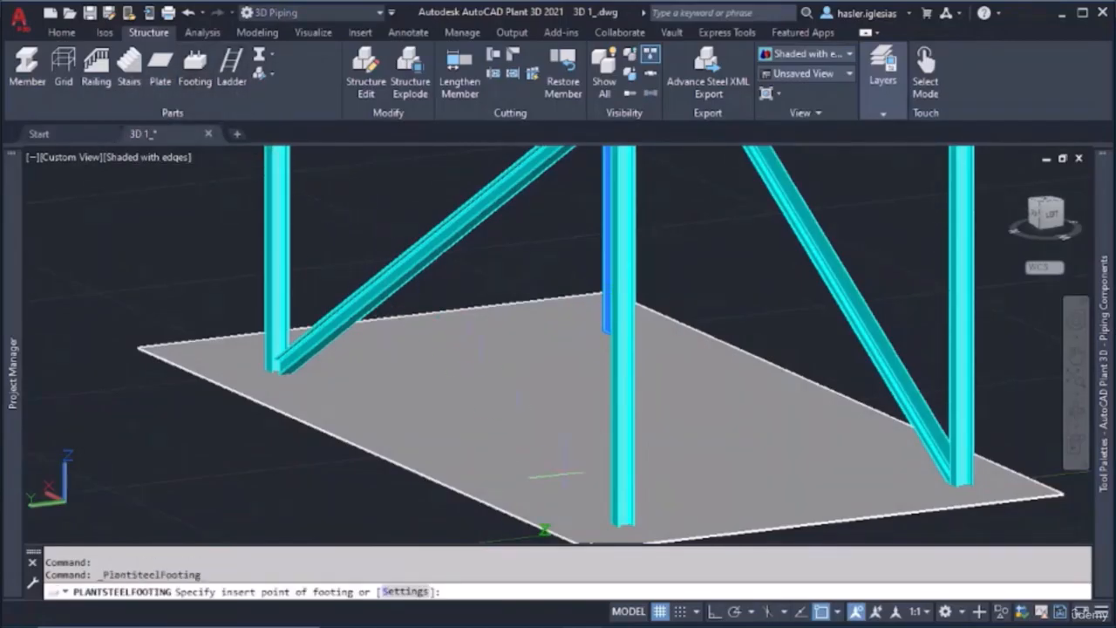
middle_click_drag(555, 473, 483, 348)
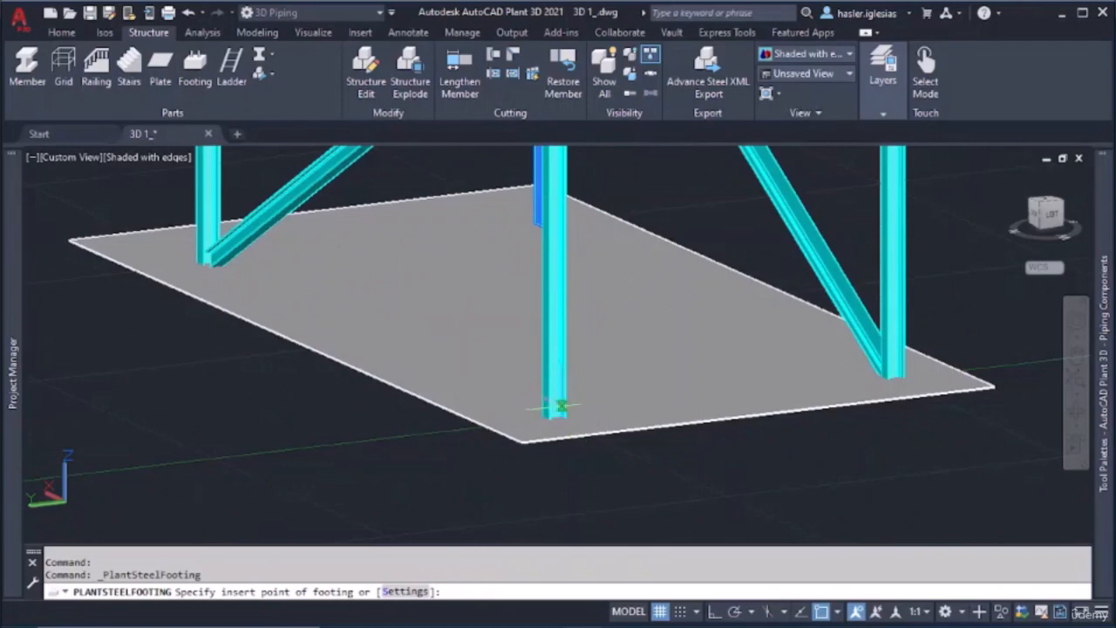
scroll(561, 406, "up", 3)
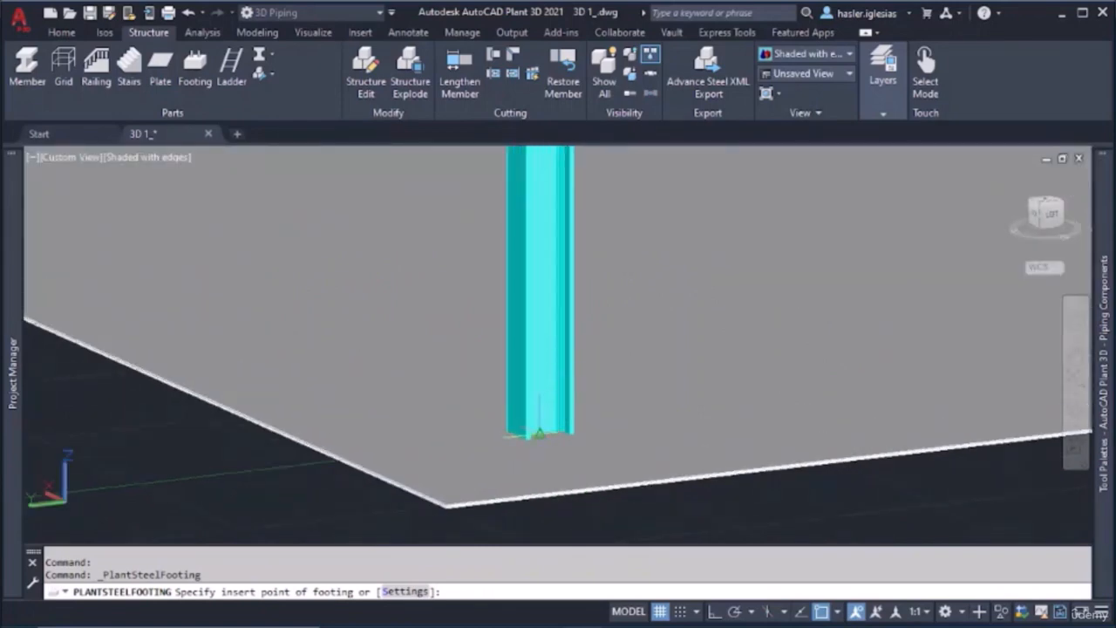
left_click(538, 433)
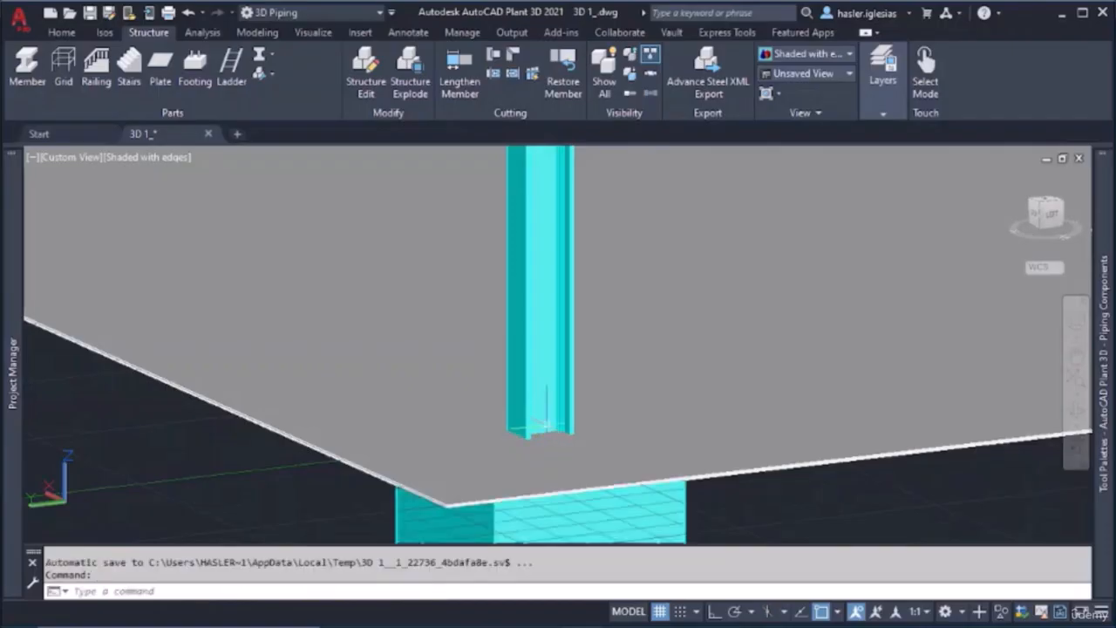
Move the footing up from its bottom face so that it stands at the corner column's base on the floor plate
scroll(576, 471, "down", 5)
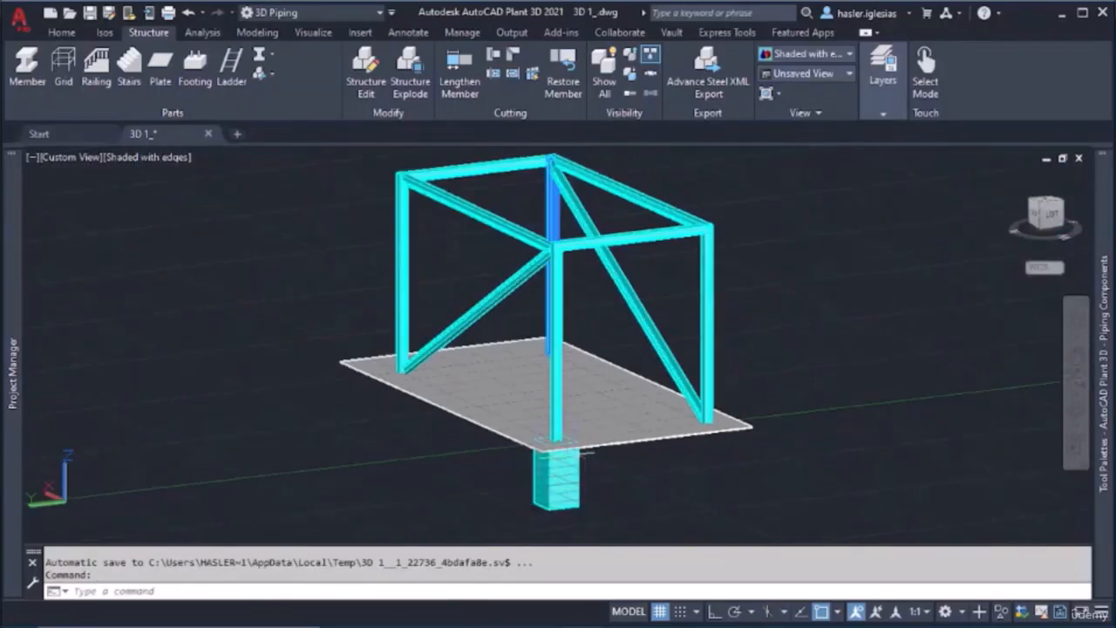
middle_click_drag(583, 471, 668, 461, "shift")
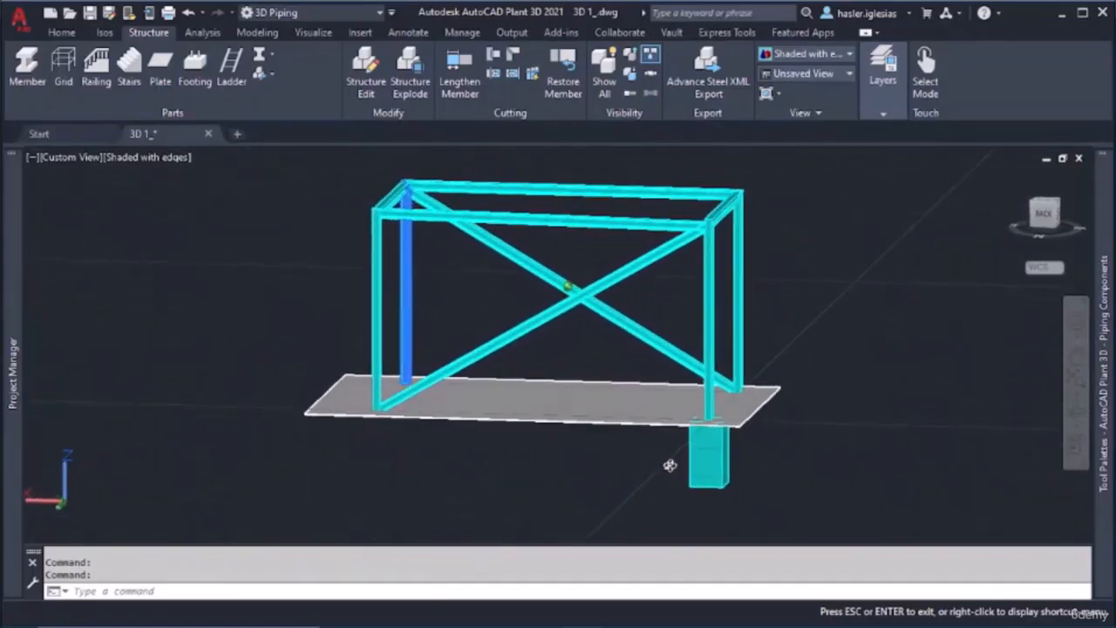
left_click(691, 471)
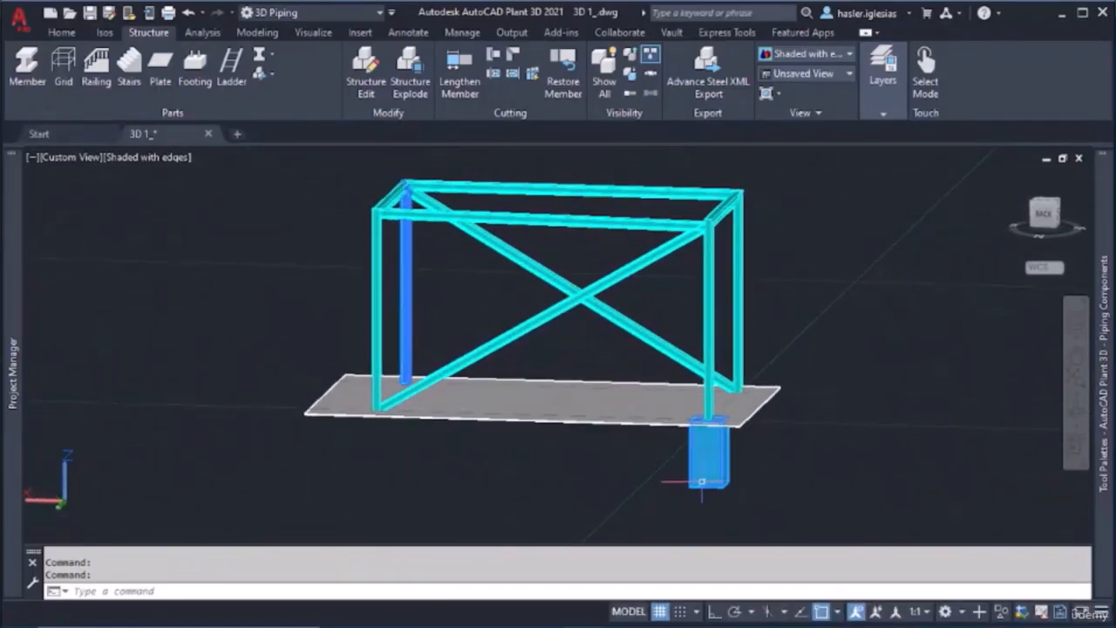
type("MOVE")
key("Return")
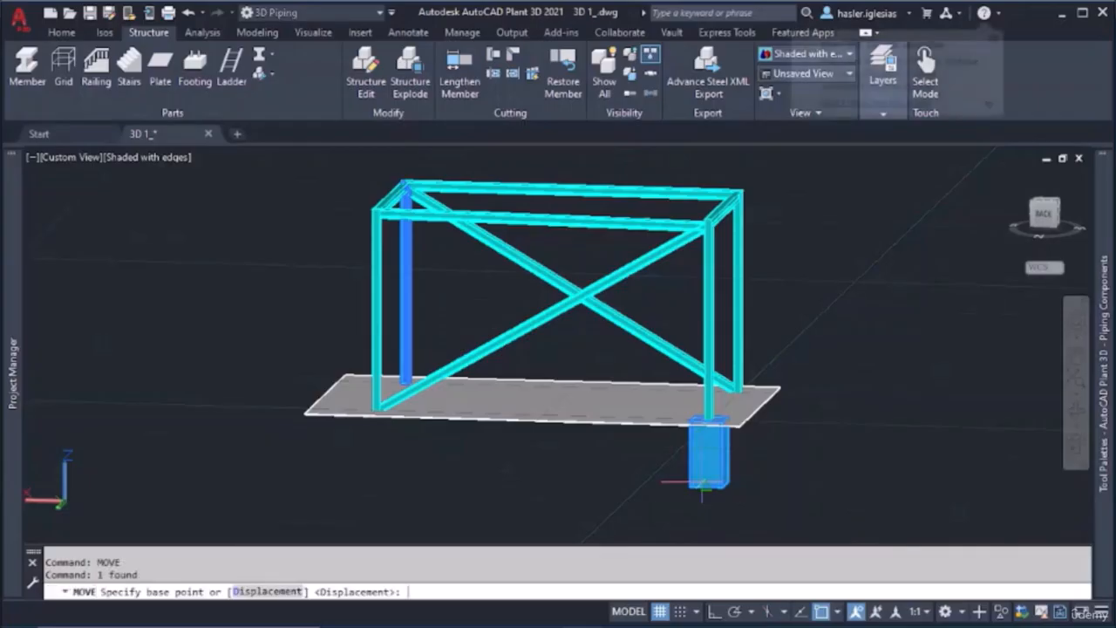
left_click(717, 475)
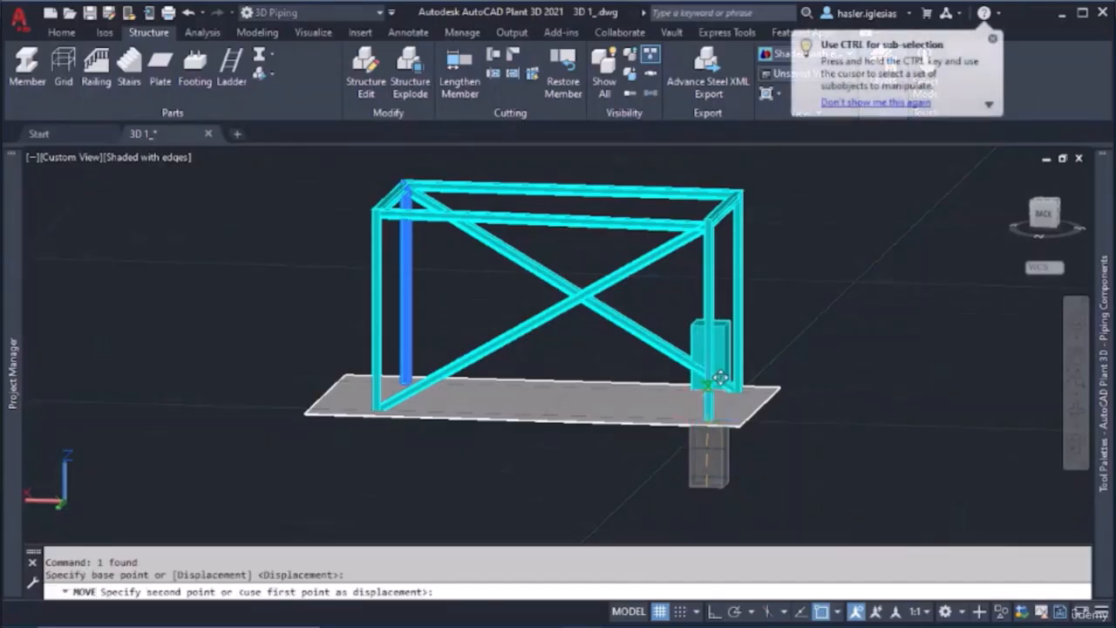
scroll(725, 410, "up", 6)
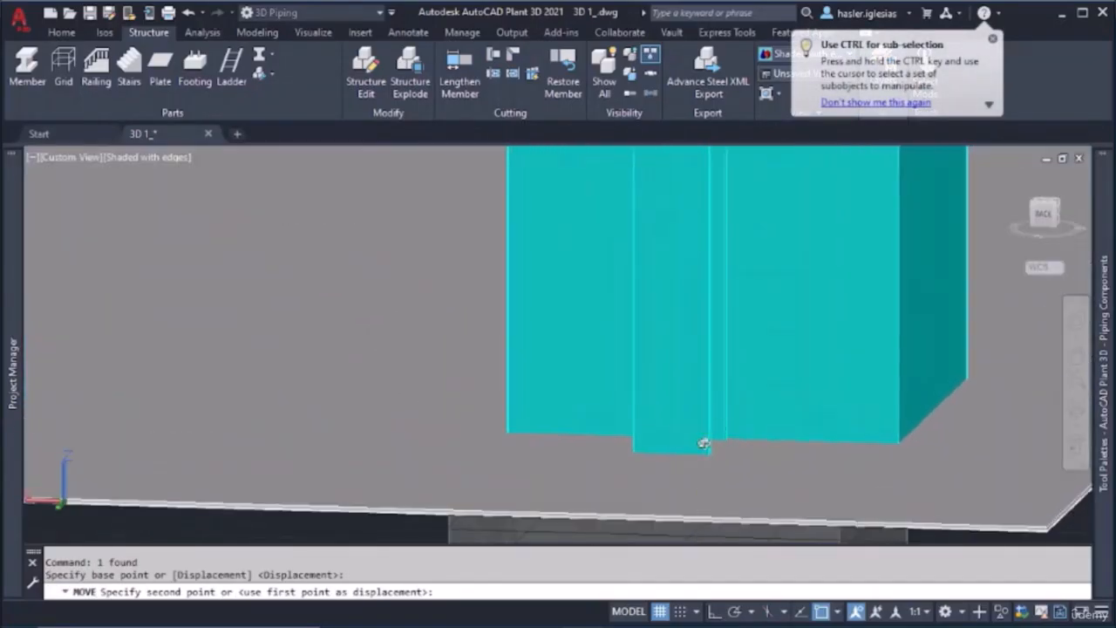
middle_click_drag(703, 444, 750, 436, "shift")
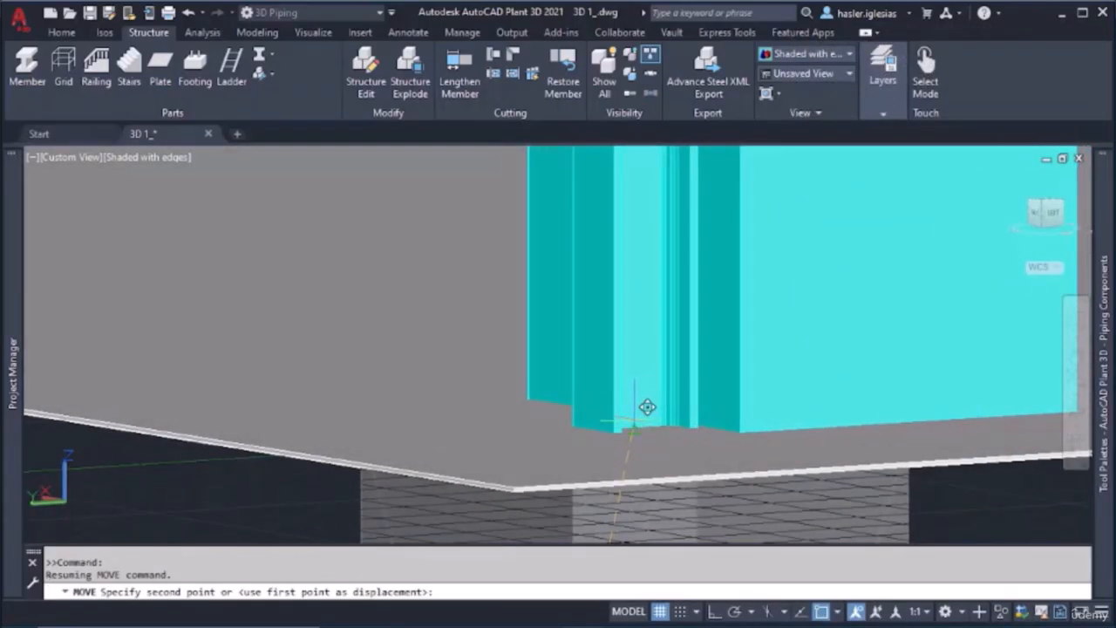
left_click(634, 421)
key("Escape")
key("Escape")
scroll(667, 406, "down", 3)
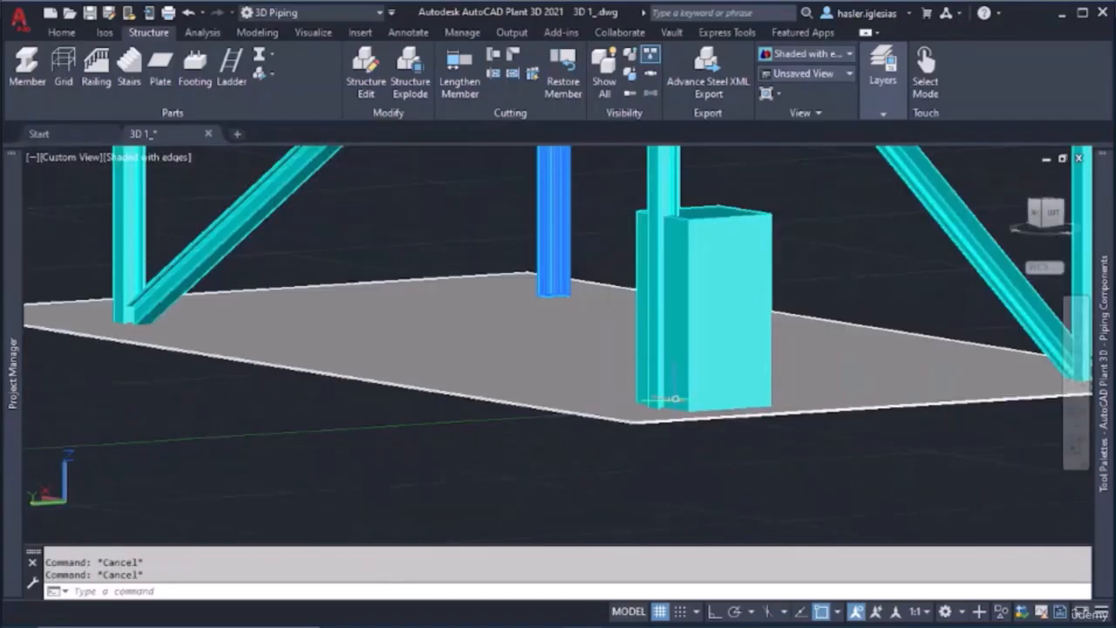
left_click(749, 365)
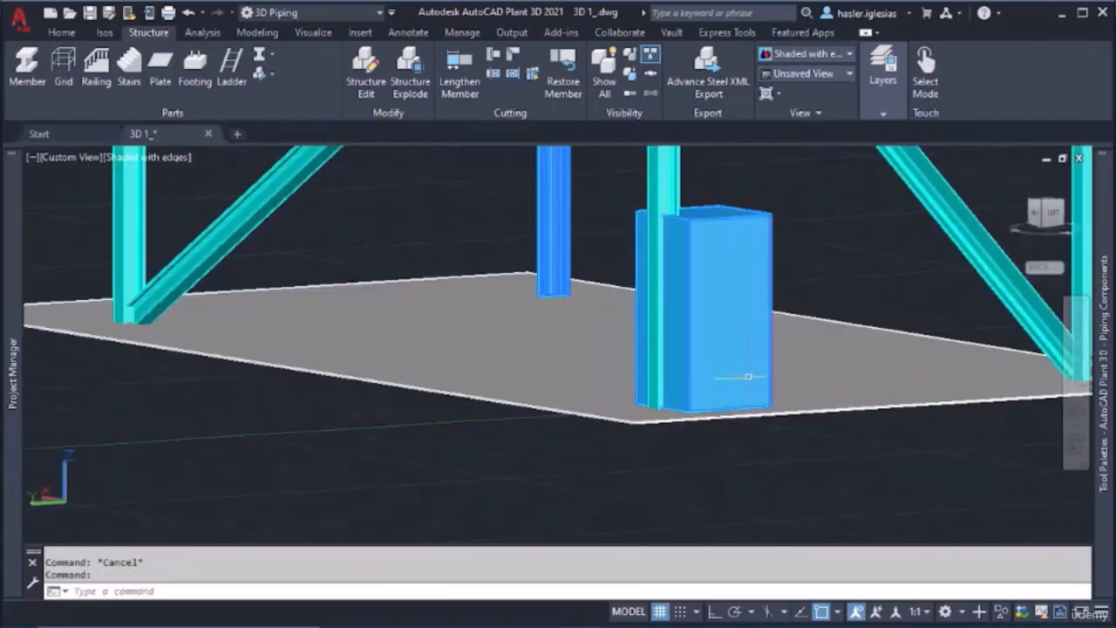
type("MOVE")
key("Return")
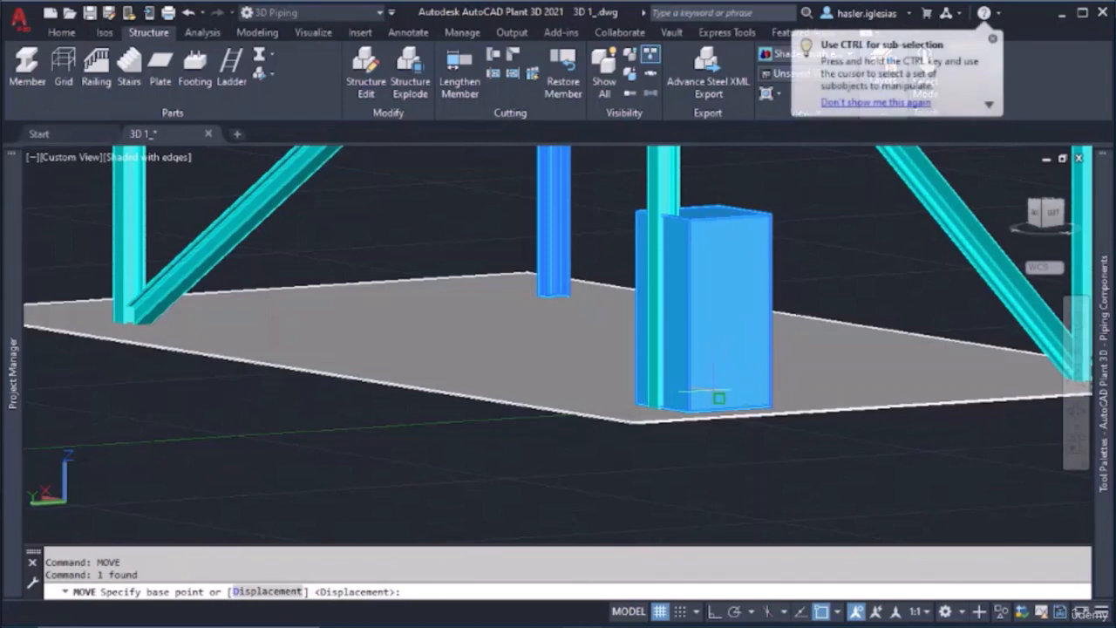
middle_click_drag(719, 398, 716, 359, "shift")
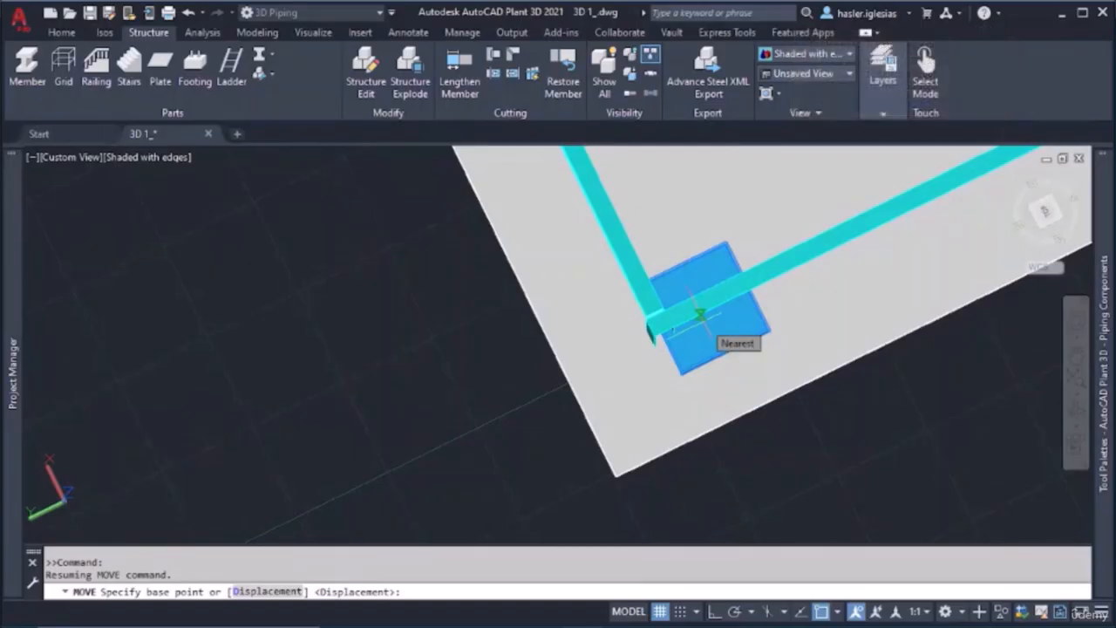
left_click(700, 314)
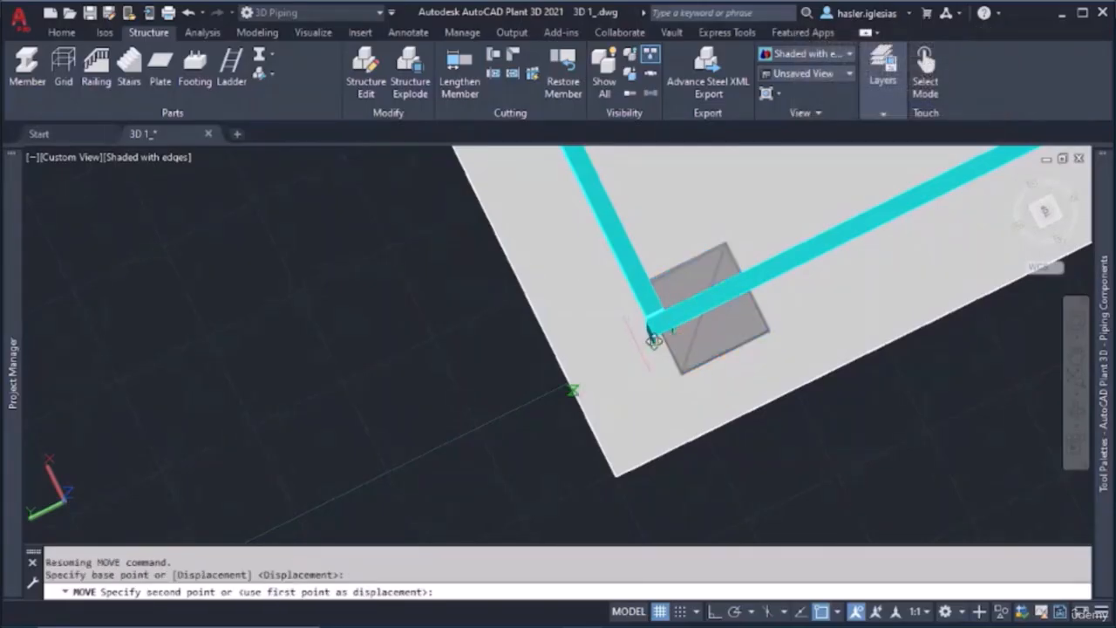
key("Escape")
key("Escape")
key("Escape")
Delete the footing at the corner column
left_click(721, 353)
key("Delete")
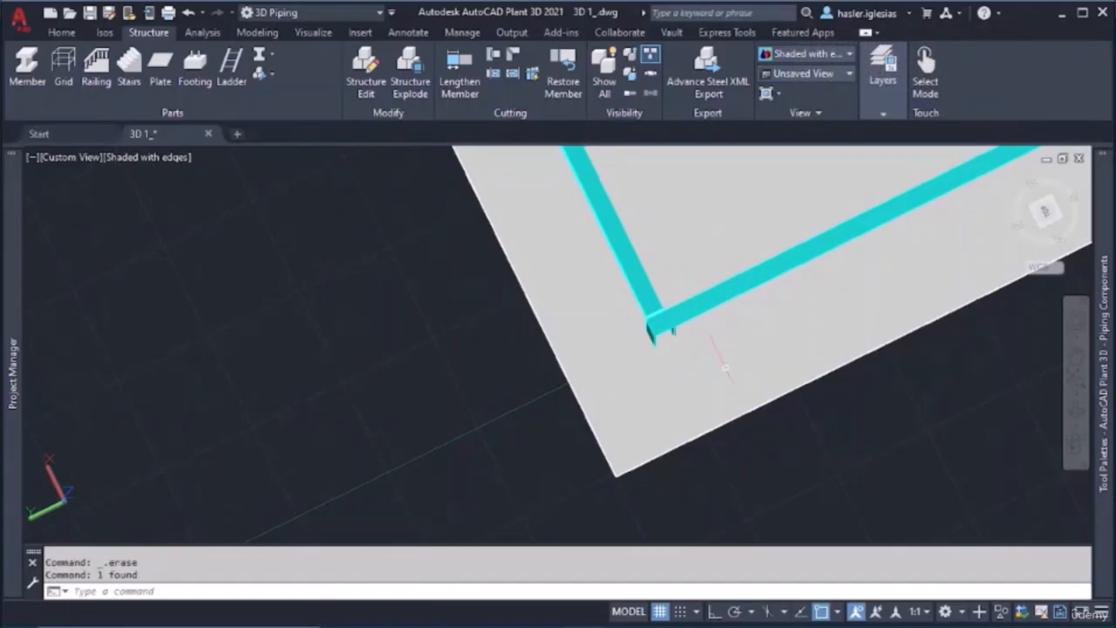
mouse_move(697, 412)
middle_mouse_down("shift")
mouse_move(692, 347)
mouse_move(693, 390)
middle_mouse_up("shift")
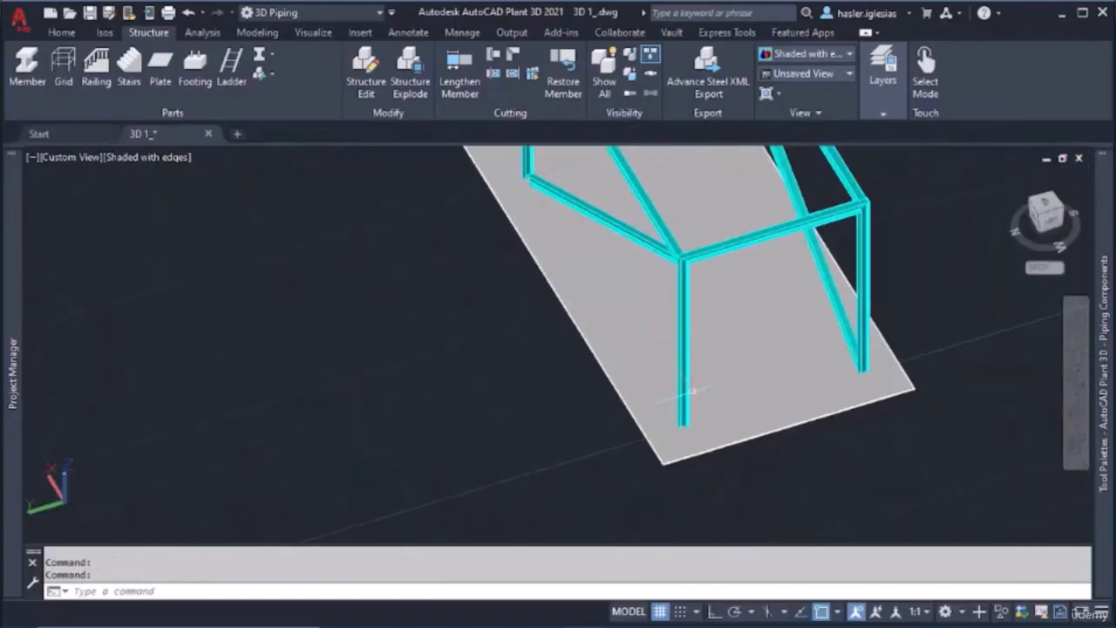
Set the footing depth to 1' in the footing settings, with 1' length and width and ASTM CONCRETE as the material
left_click(268, 76)
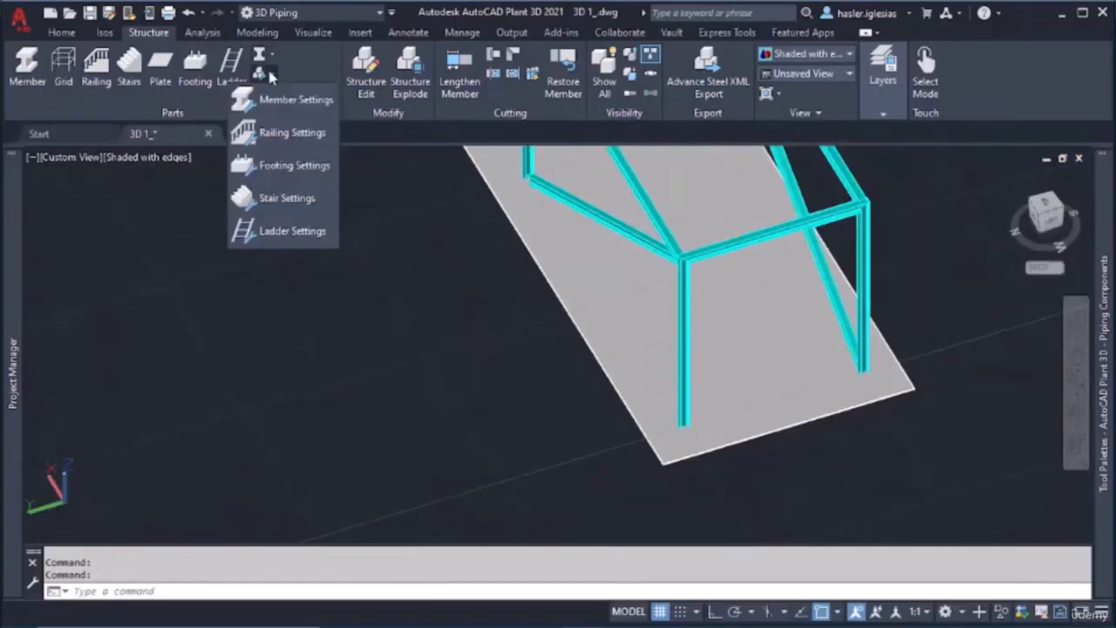
left_click(281, 167)
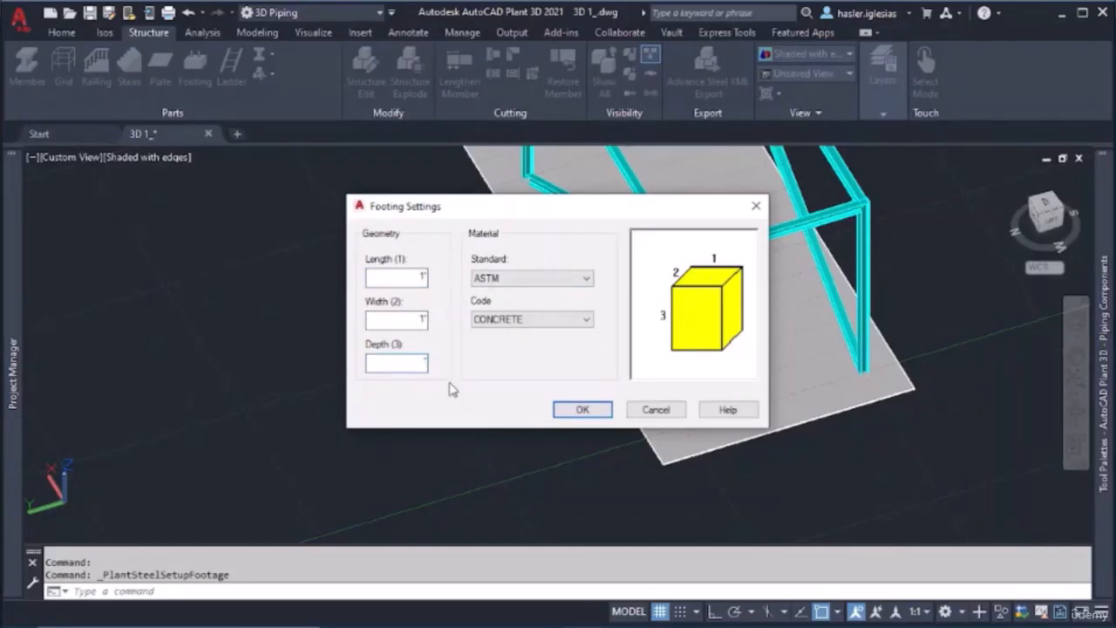
left_click(523, 319)
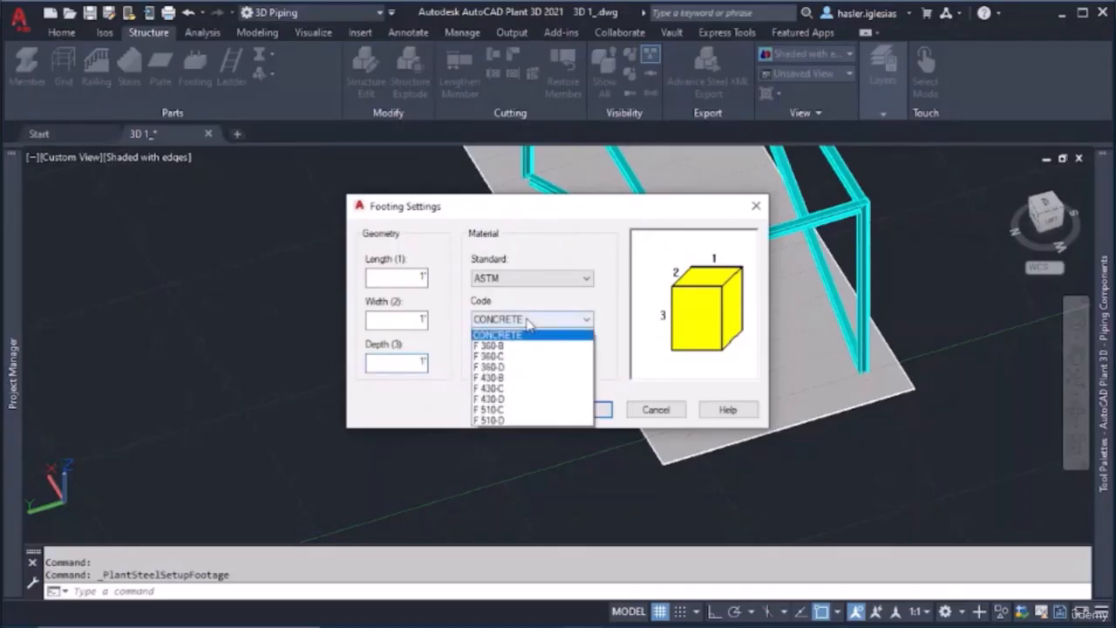
left_click(544, 319)
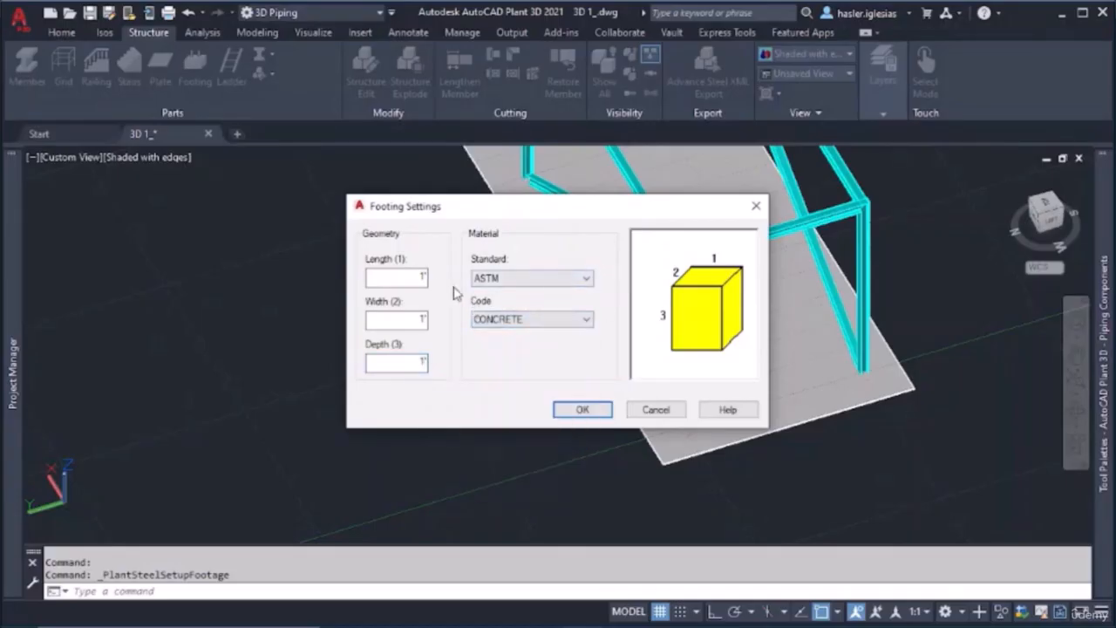
left_click(598, 411)
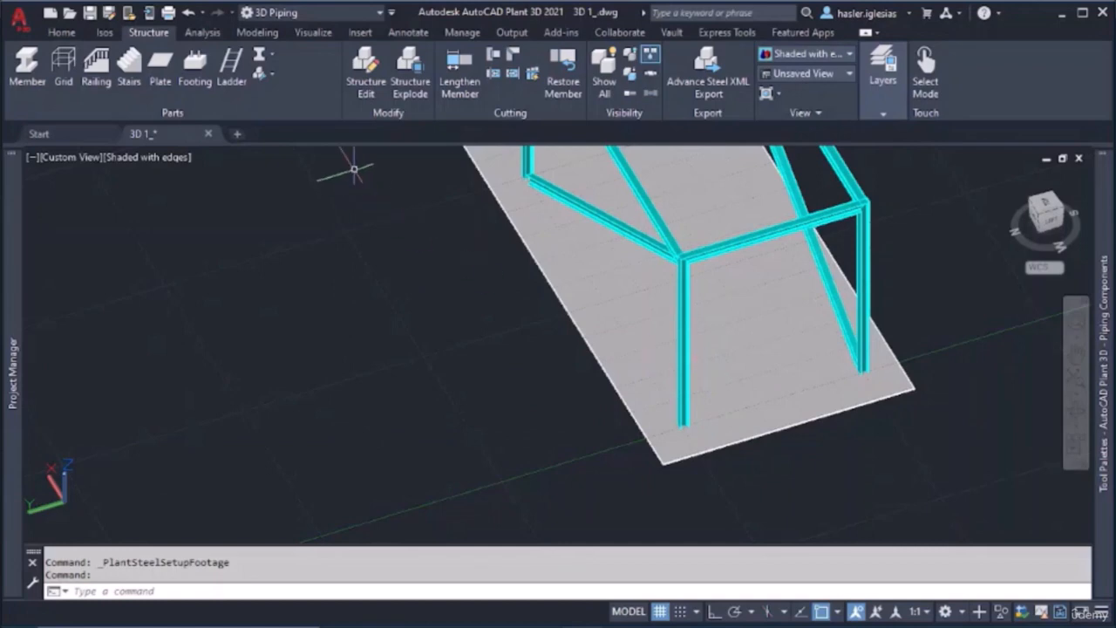
Place a 1' concrete footing at the center of the unbraced corner column's base
left_click(195, 66)
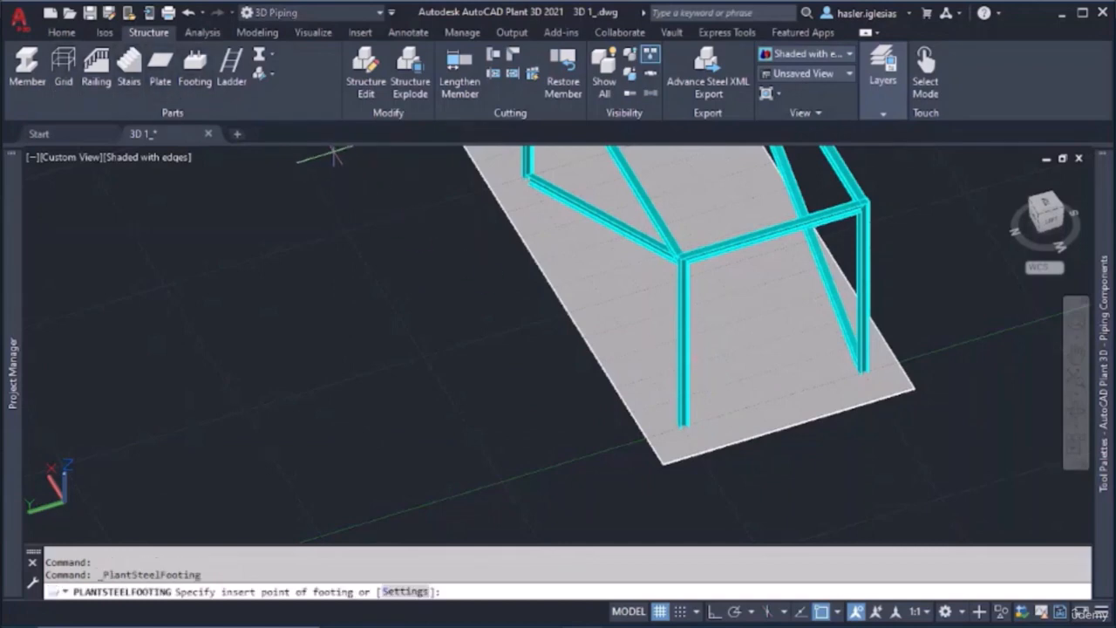
scroll(685, 403, "up", 9)
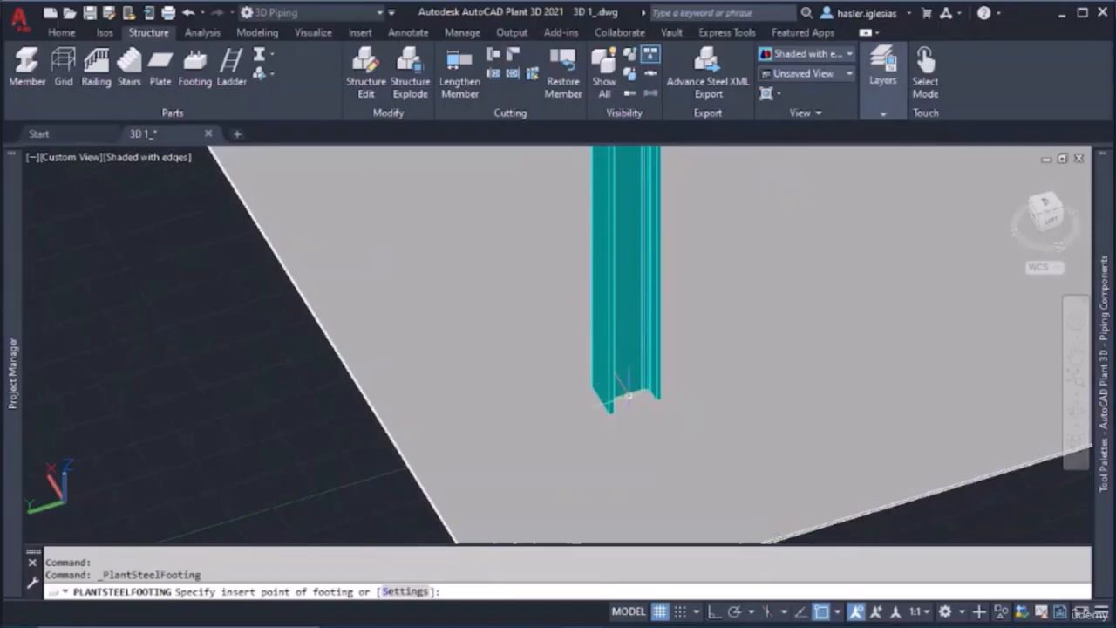
left_click(628, 395)
Place a second footing at the base of the adjacent column on the plate's short side, beside the diagonal brace's foot
scroll(623, 439, "down", 7)
middle_click_drag(634, 439, 524, 367, "shift")
left_click(206, 73)
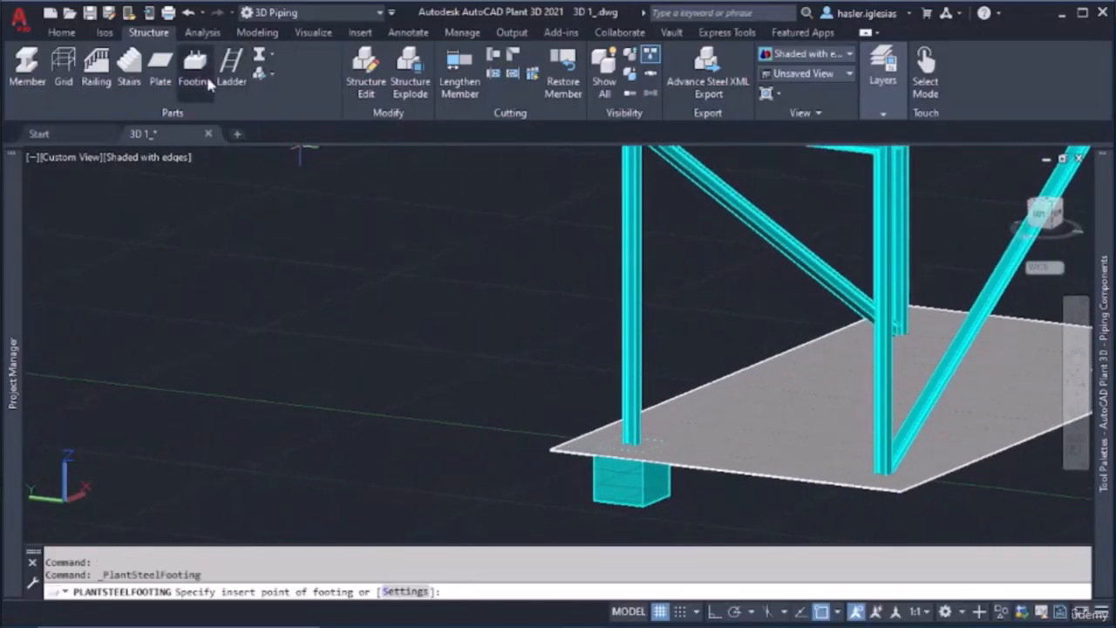
scroll(698, 393, "up", 5)
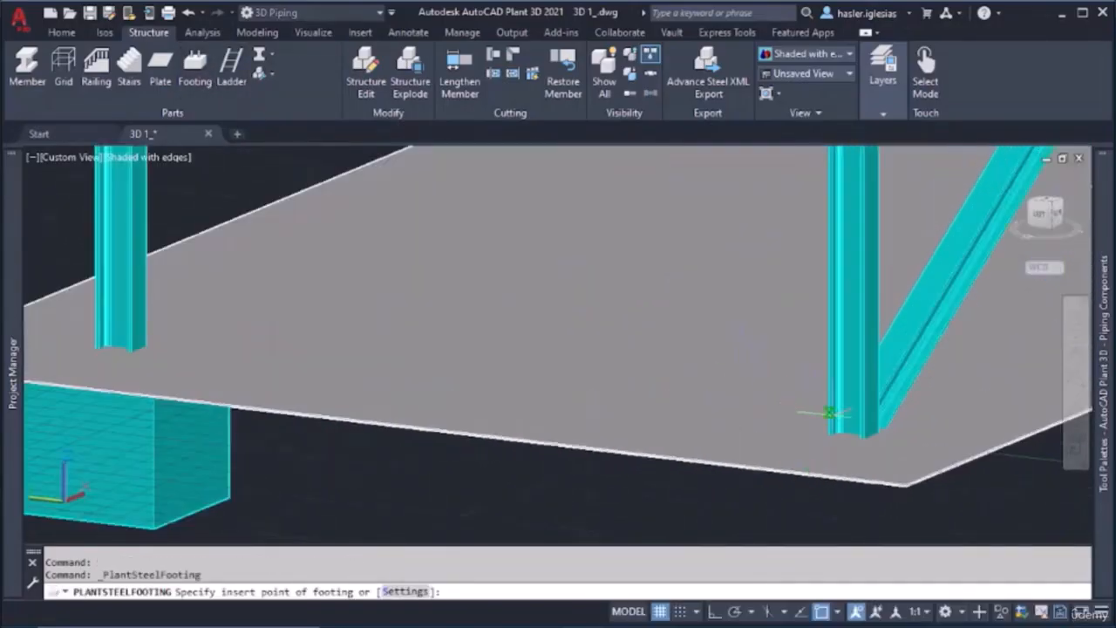
middle_click_drag(831, 415, 770, 386)
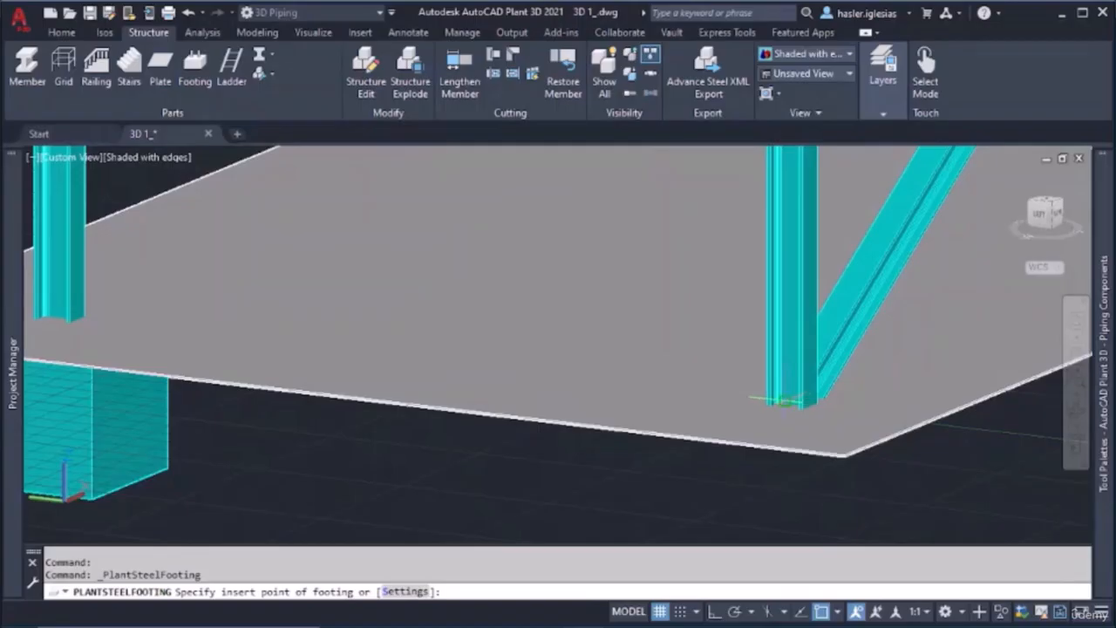
scroll(783, 401, "up", 5)
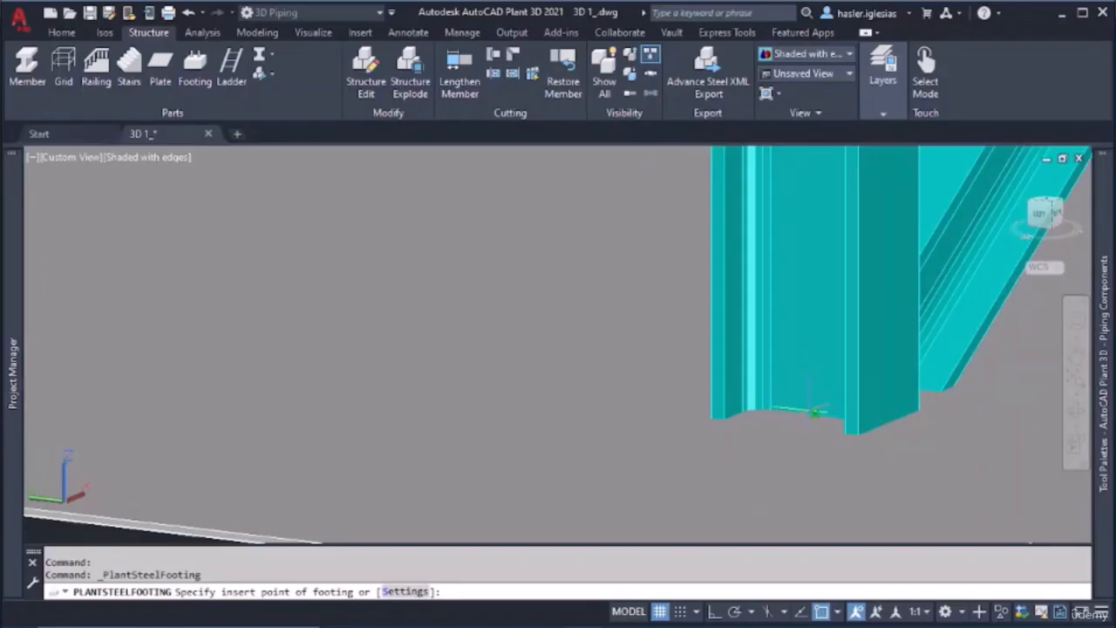
left_click(816, 411)
Place a footing at the center of the base of the column highlighted in blue
scroll(808, 410, "down", 4)
middle_click_drag(808, 444, 683, 454, "shift")
scroll(801, 398, "down", 8)
scroll(737, 423, "up", 5)
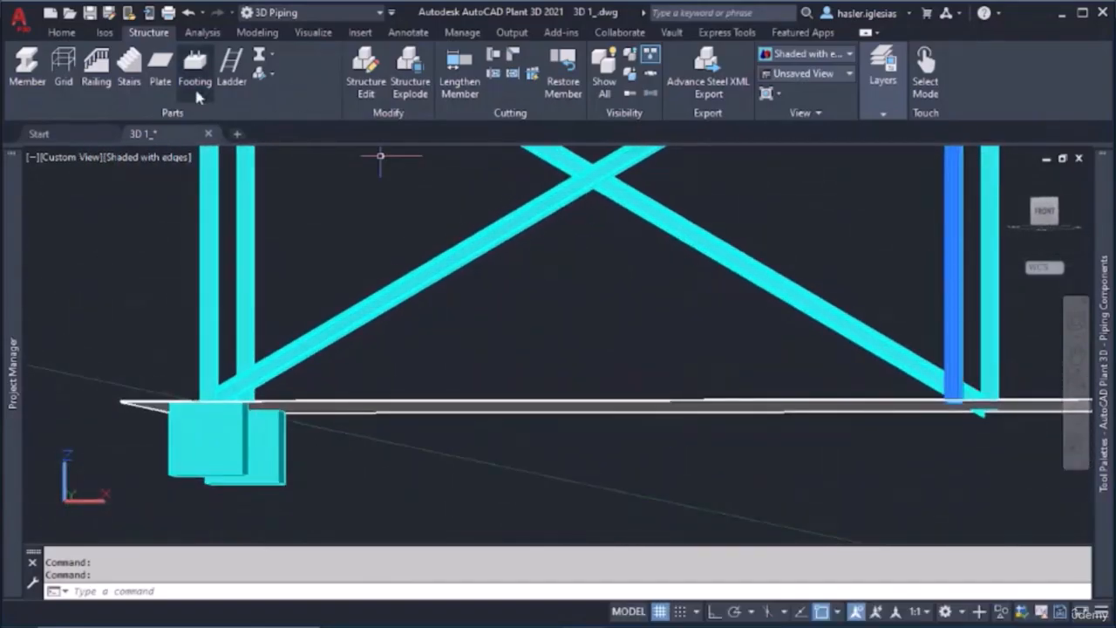
left_click(196, 74)
scroll(956, 410, "up", 4)
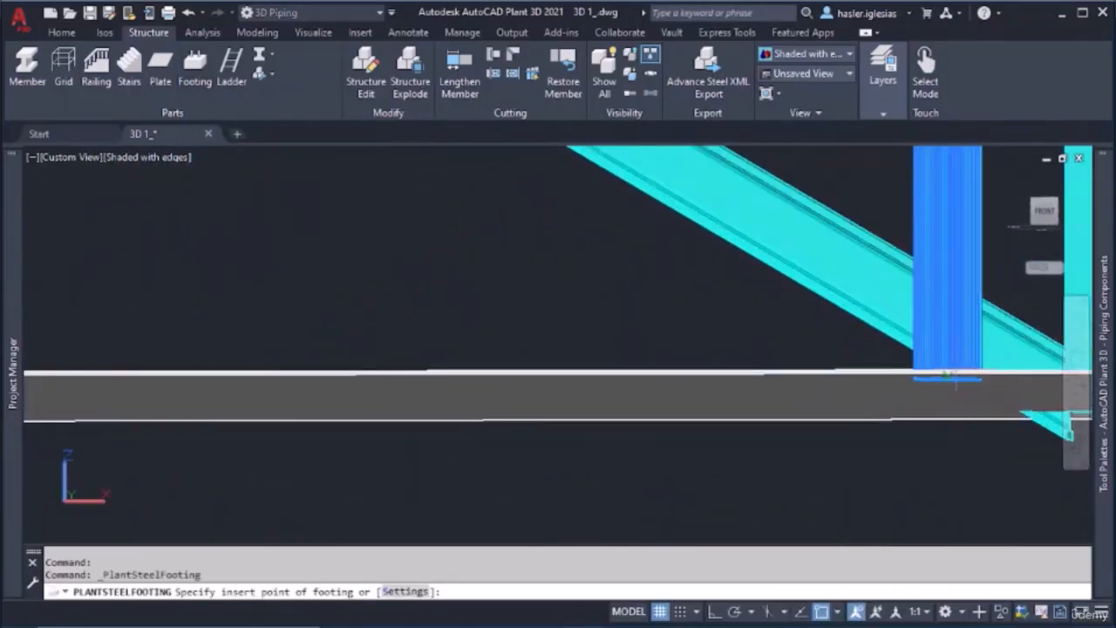
middle_click_drag(957, 384, 837, 406, "shift")
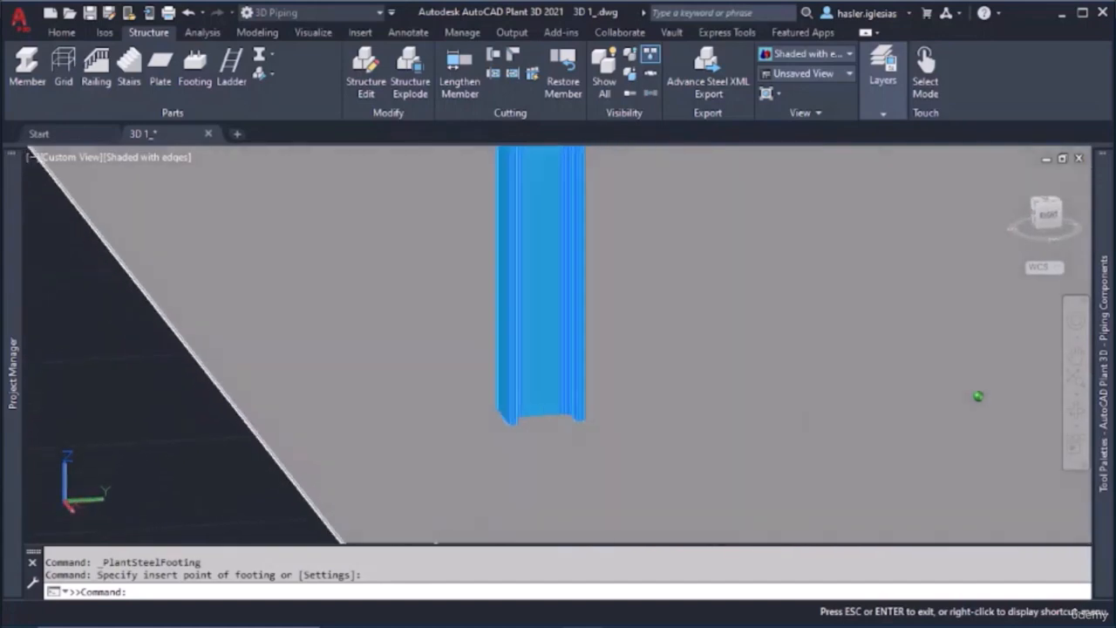
left_click(540, 415)
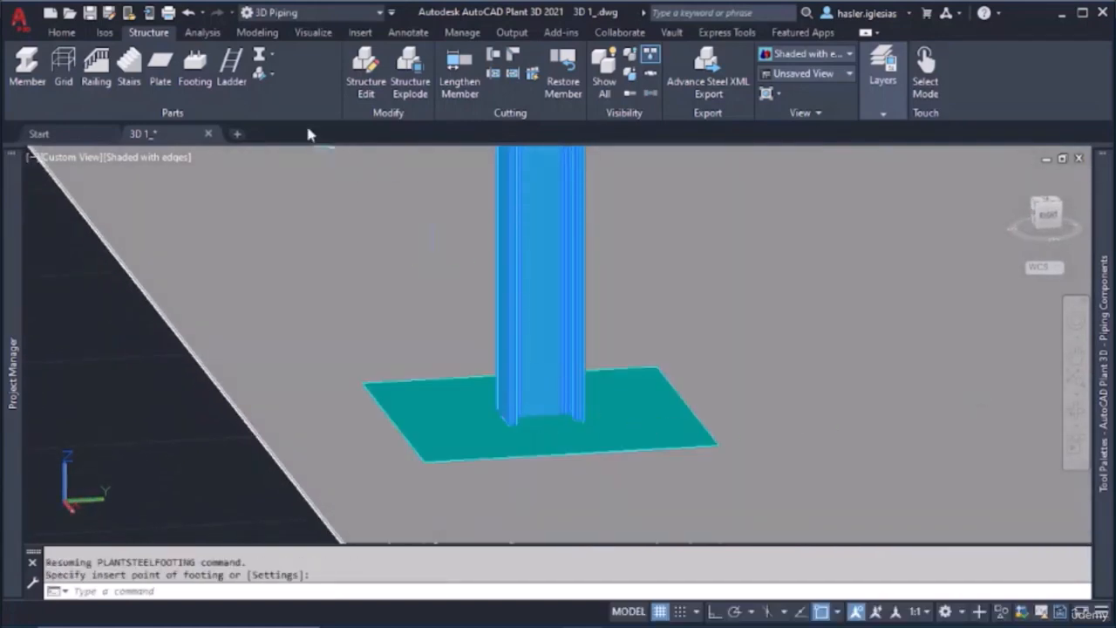
Place a footing at the base of the remaining corner column, along the plate edge from the blue column
left_click(194, 80)
scroll(848, 358, "down", 6)
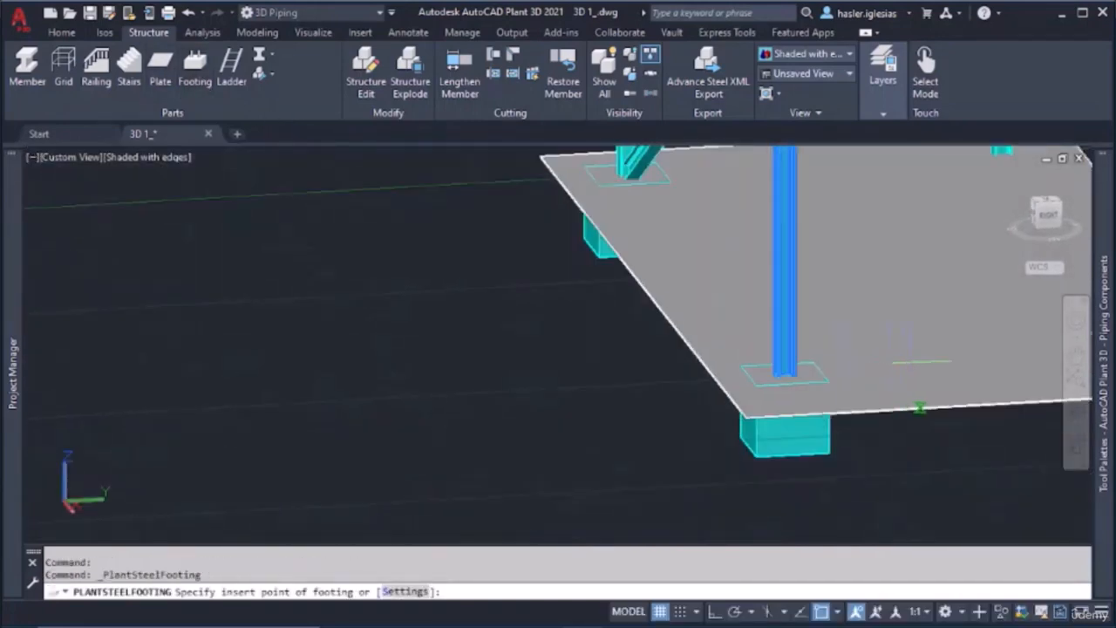
middle_click_drag(914, 362, 465, 375)
scroll(731, 368, "up", 9)
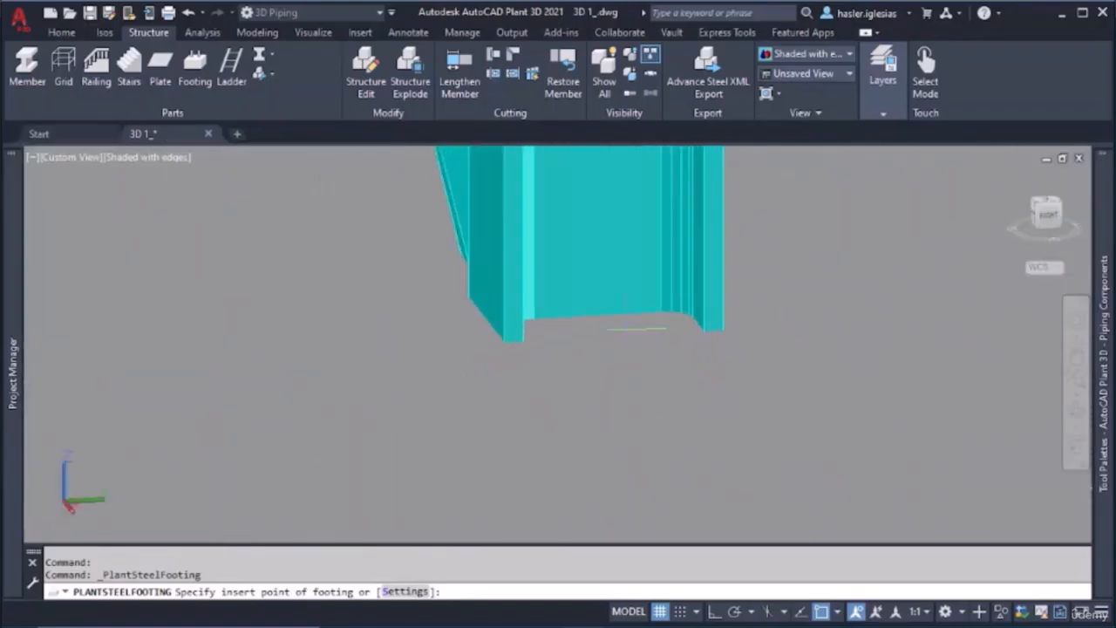
left_click(601, 316)
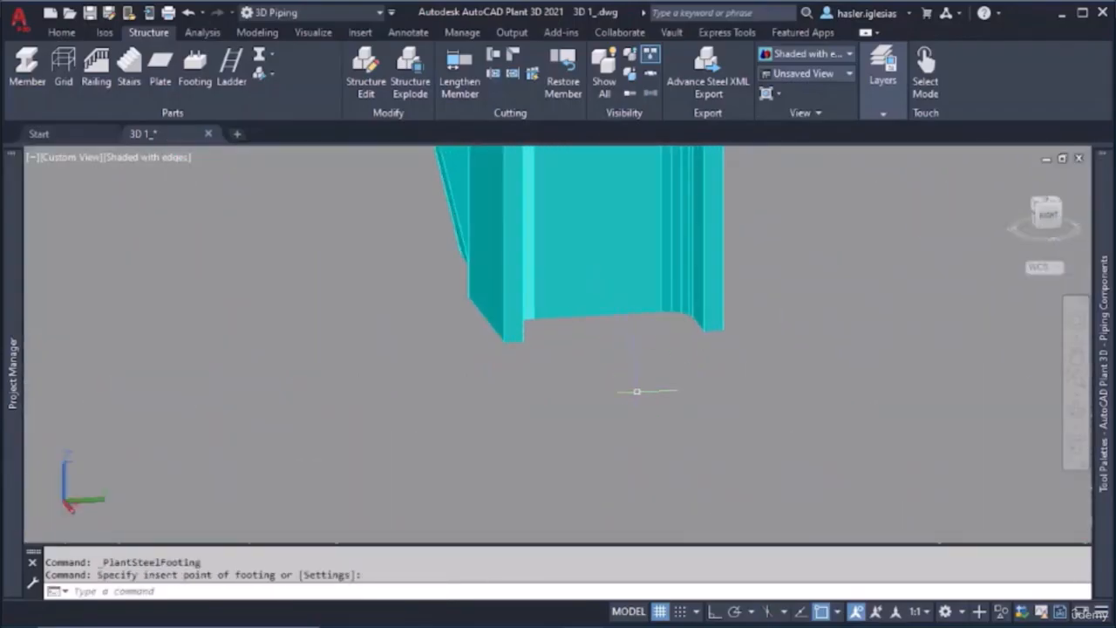
key("Escape")
scroll(637, 392, "down", 8)
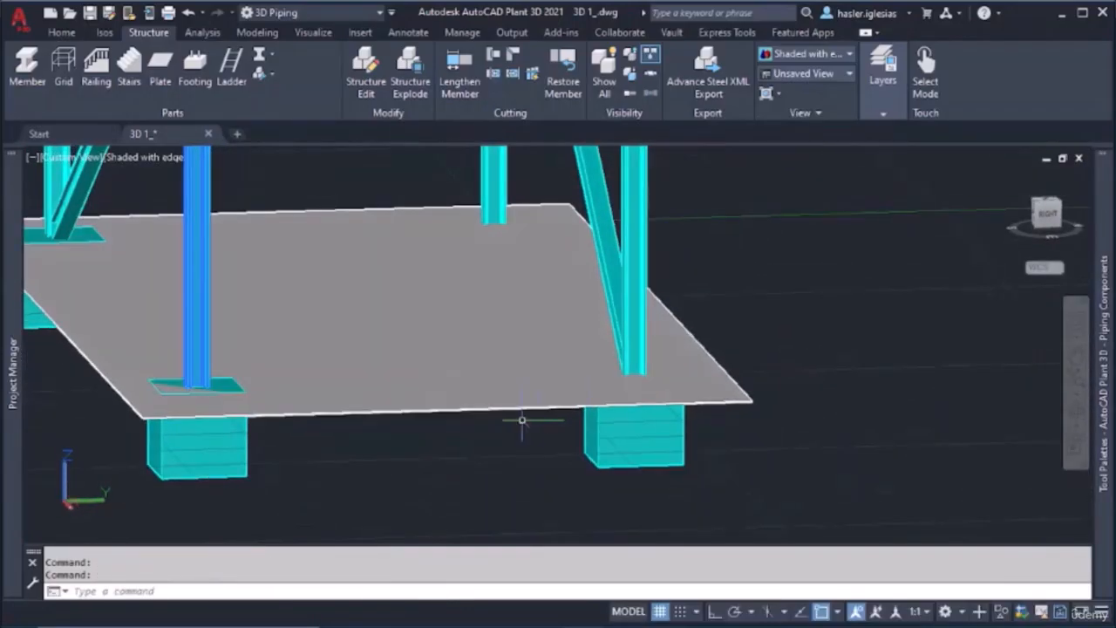
Move the floor plate straight down 1' along Z, with Ortho on, to the underside of the footings
left_click(504, 404)
key("Escape")
key("Escape")
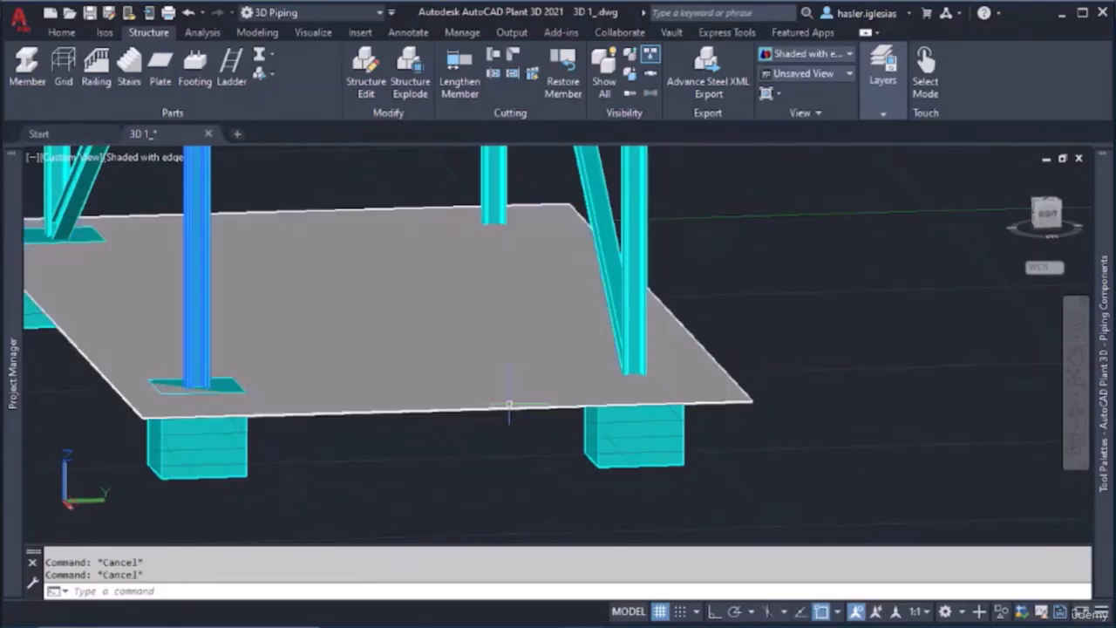
left_click(511, 406)
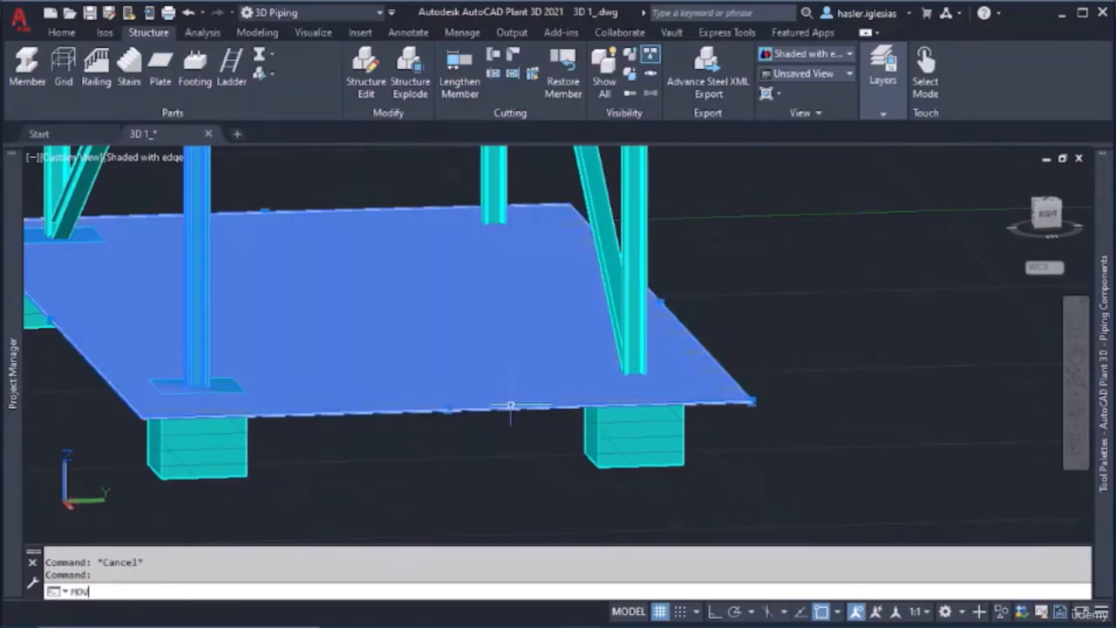
type("MOV")
key("Return")
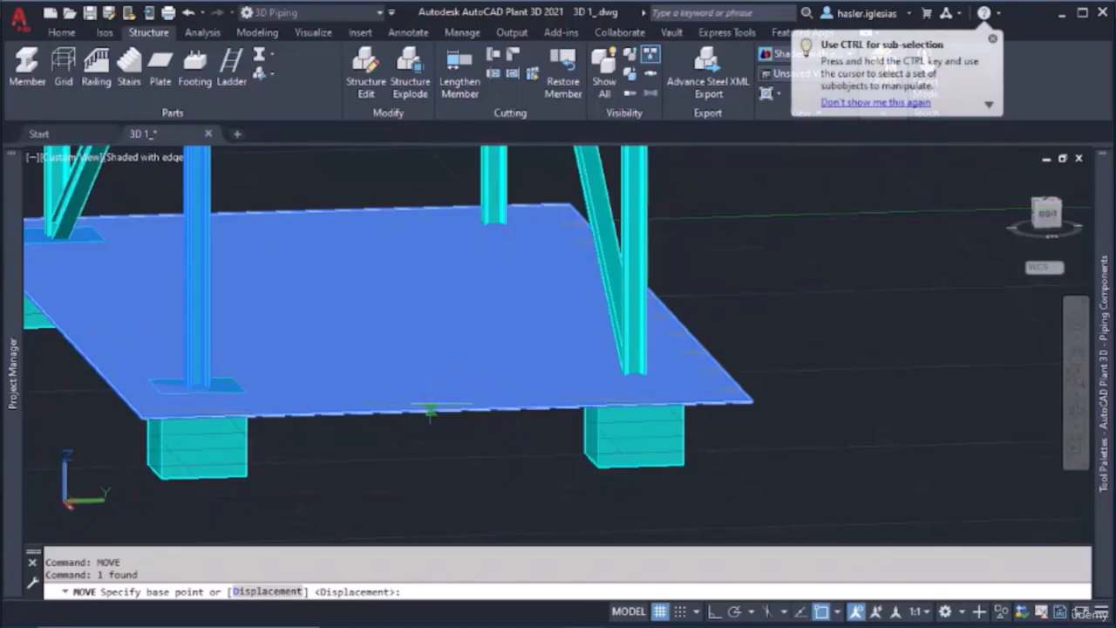
left_click(431, 410)
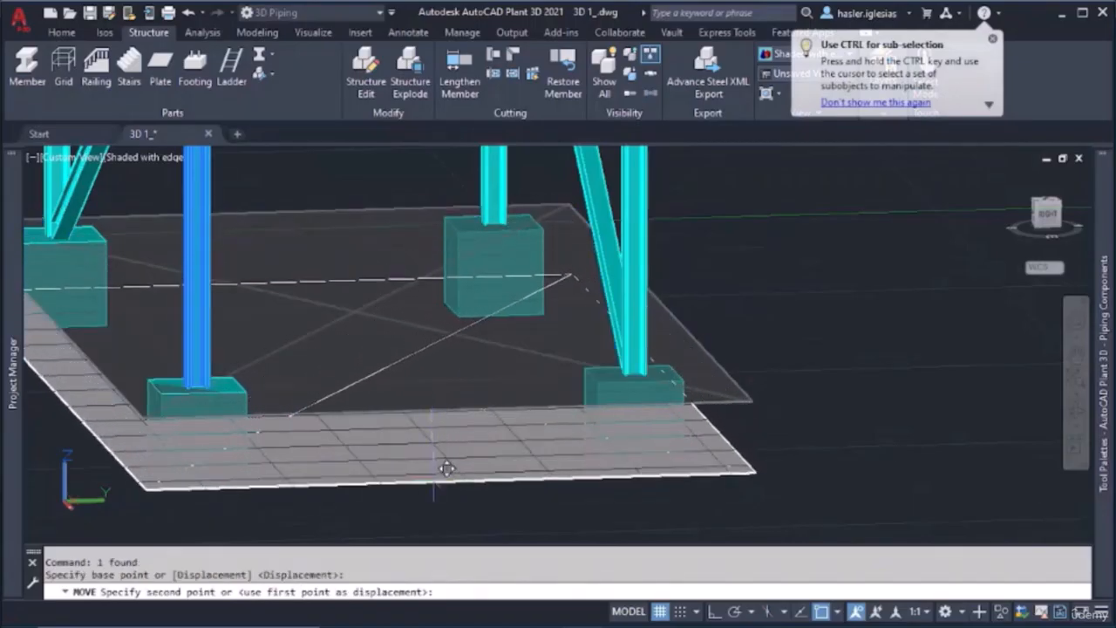
middle_click_drag(435, 472, 541, 461, "shift")
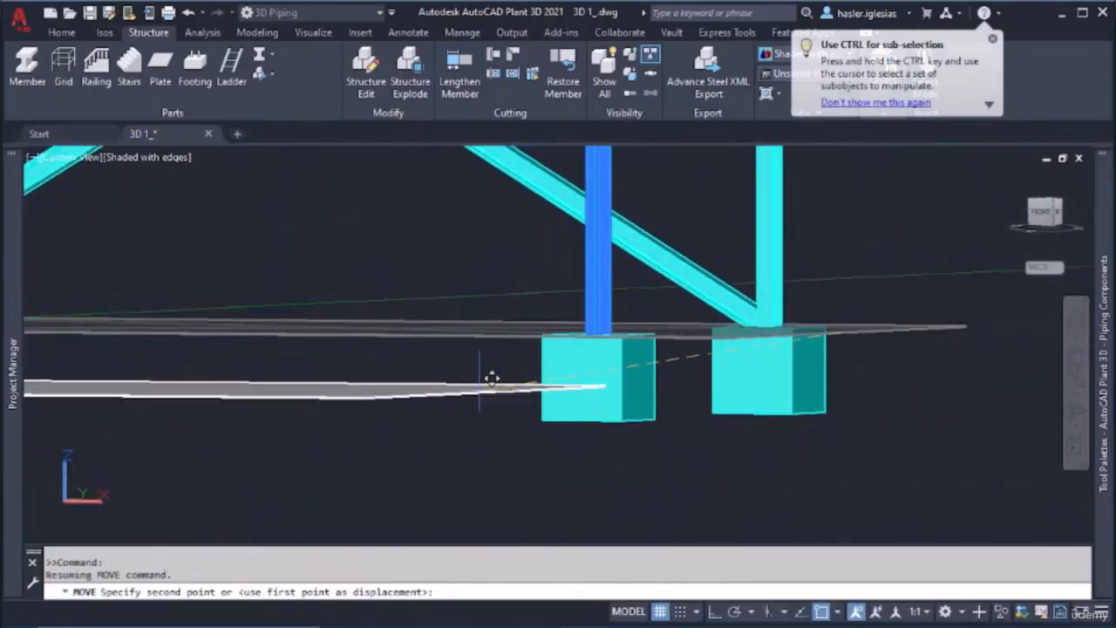
key("F8")
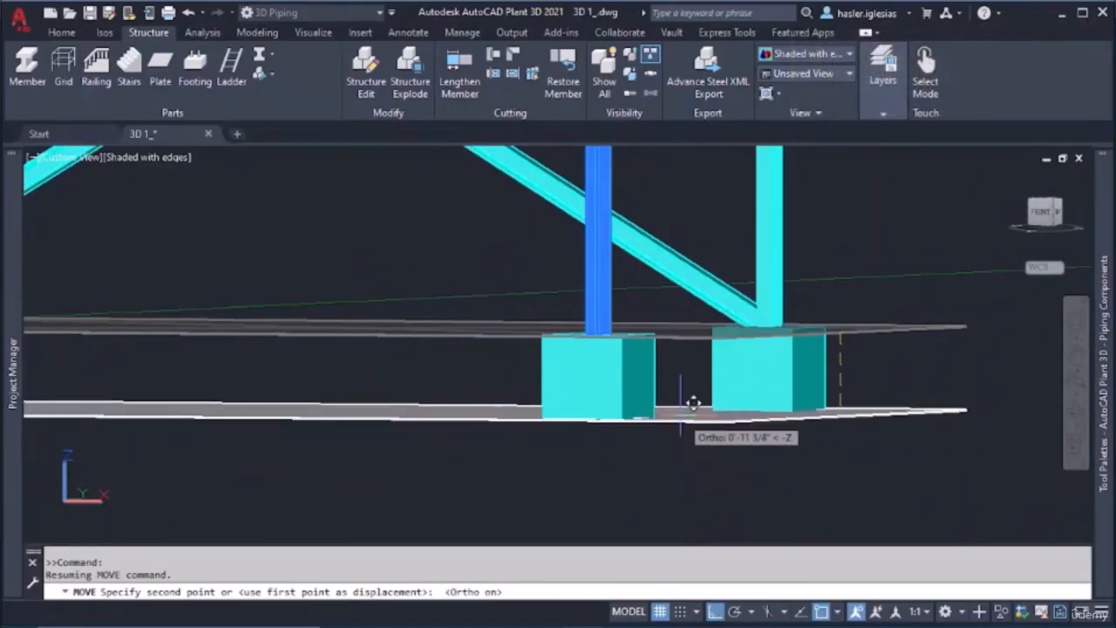
scroll(692, 403, "up", 4)
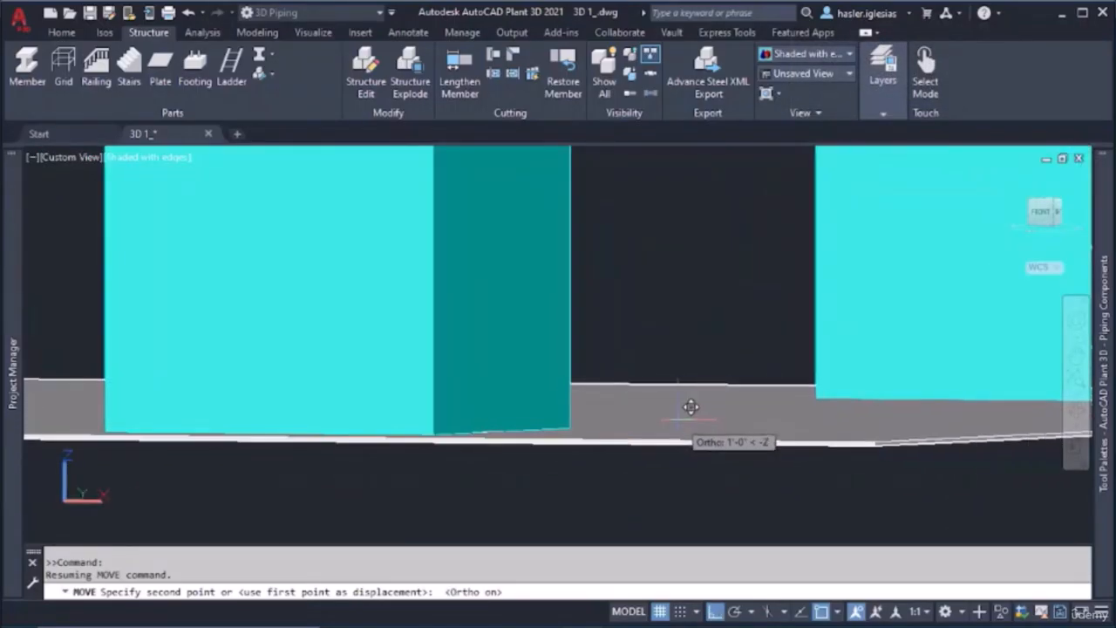
key("Escape")
scroll(590, 410, "down", 5)
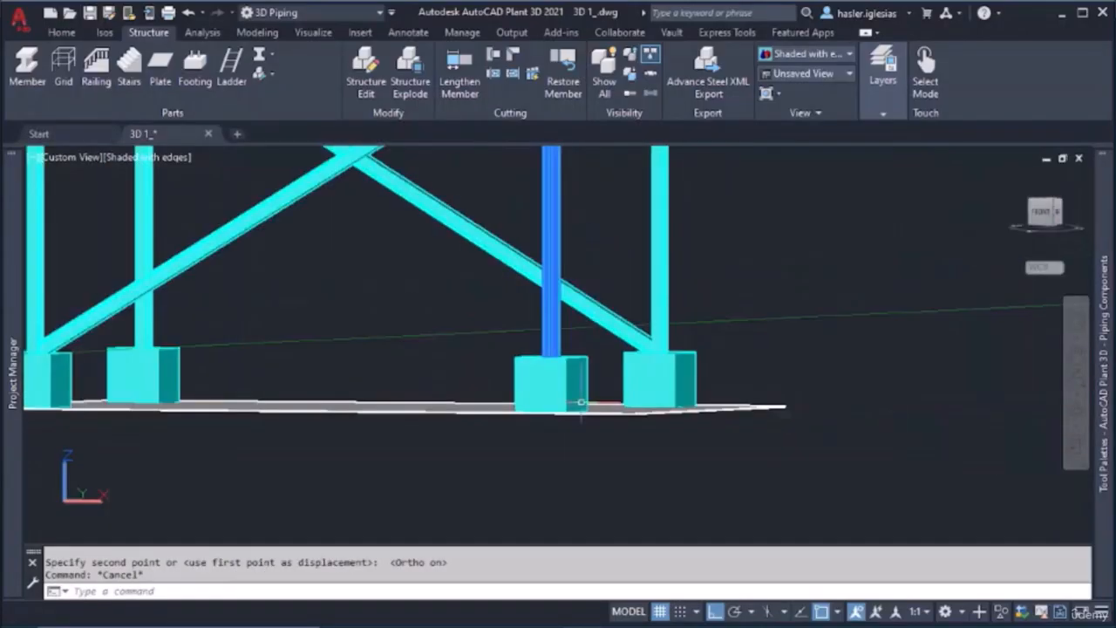
key("Escape")
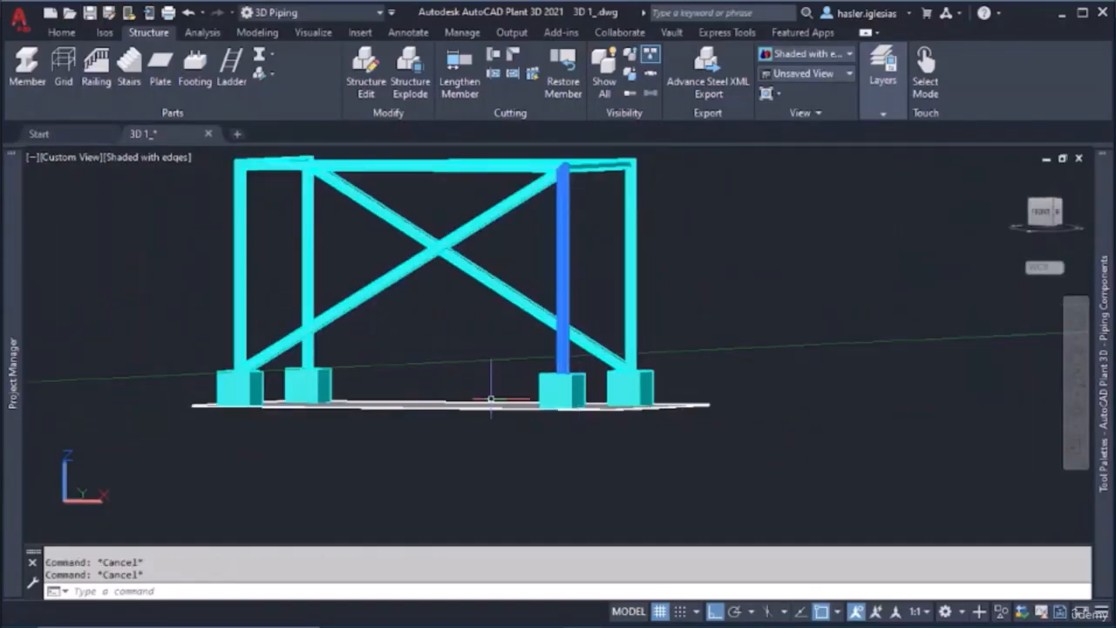
Set up a new rectangular, bottom-justified grating in EU Standard 10025 S275JR, 1/8" thick, with the HONEY hatch at 10" scale
middle_click_drag(491, 399, 726, 449, "shift")
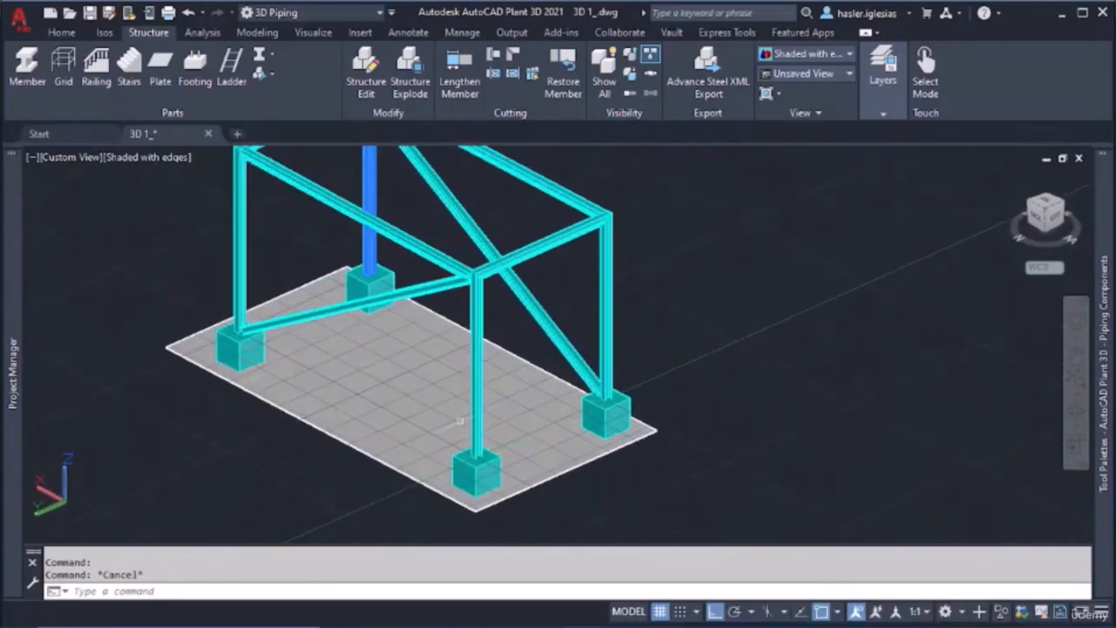
scroll(300, 356, "up", 5)
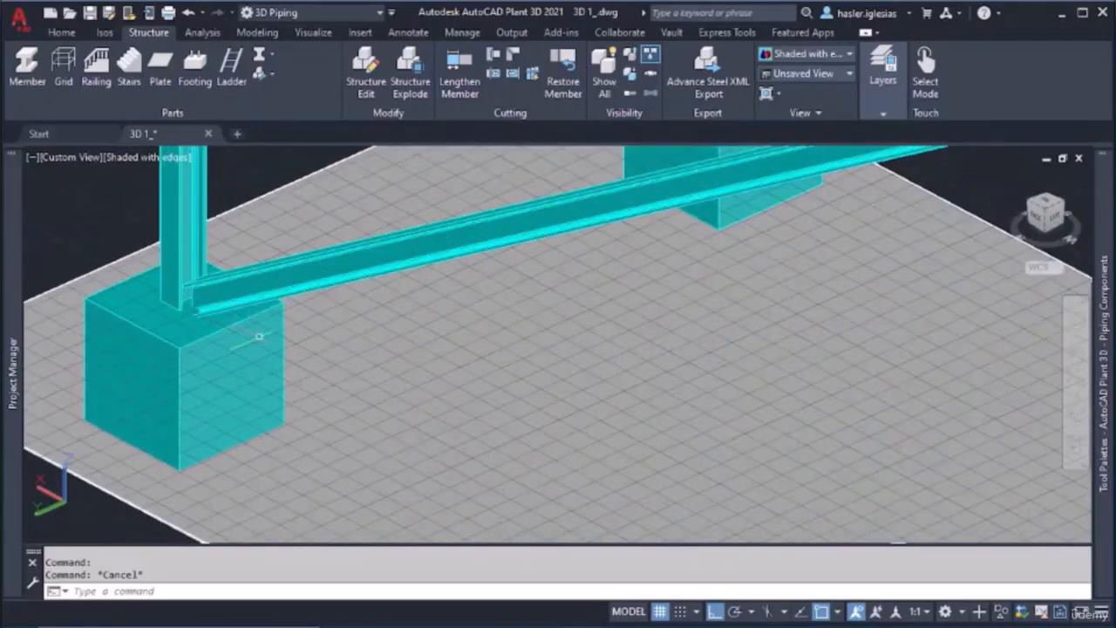
scroll(212, 326, "down", 6)
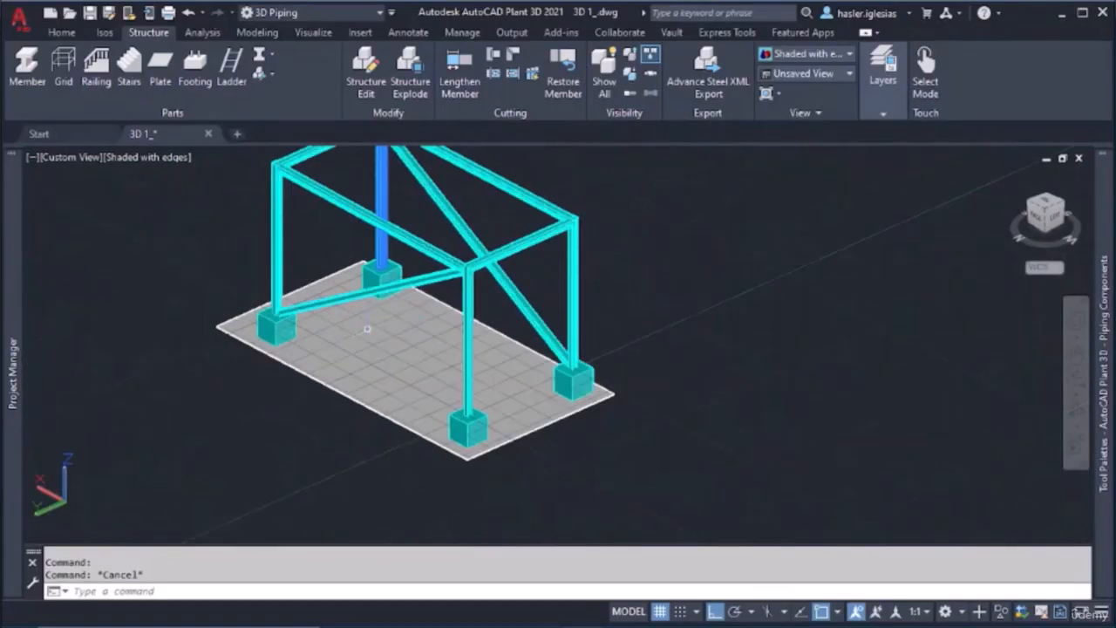
middle_click_drag(470, 360, 363, 409)
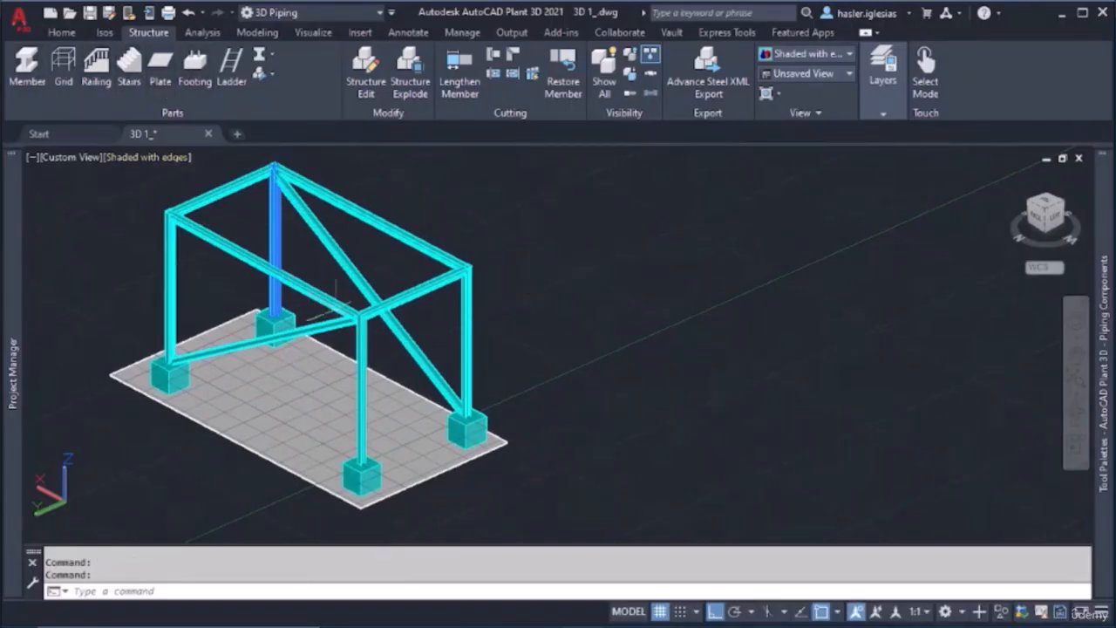
middle_click_drag(319, 276, 408, 230, "shift")
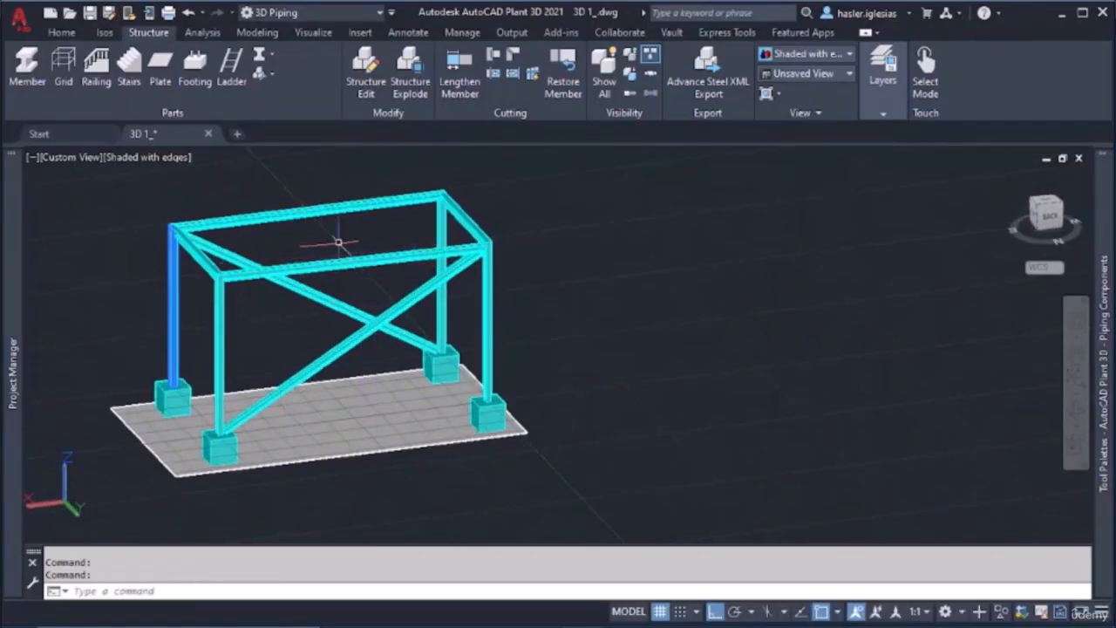
left_click(167, 84)
left_click(506, 224)
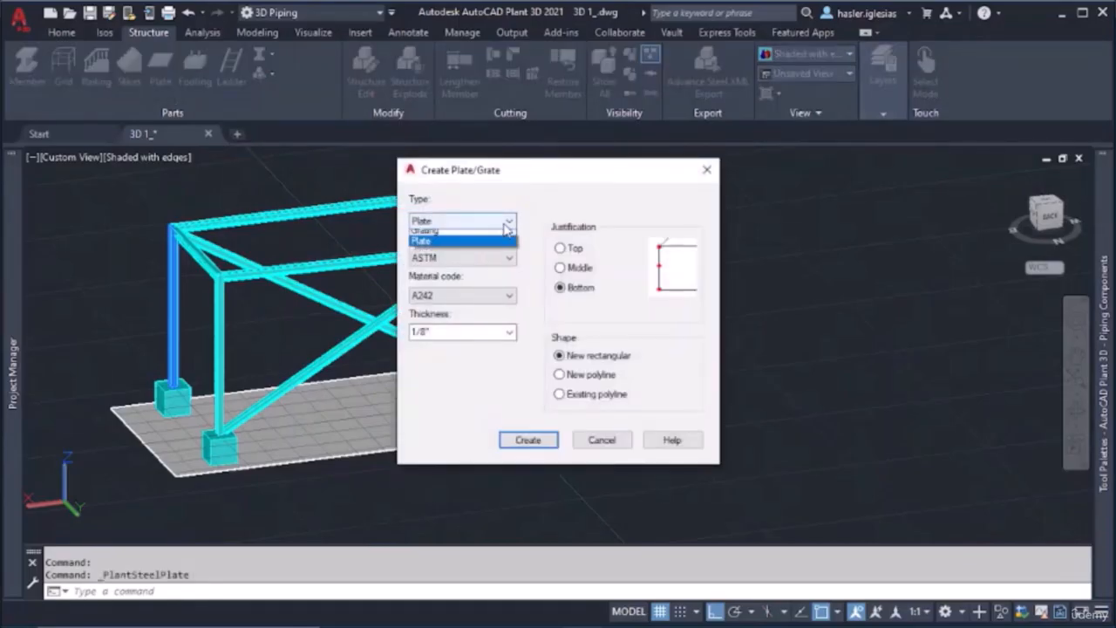
left_click(447, 242)
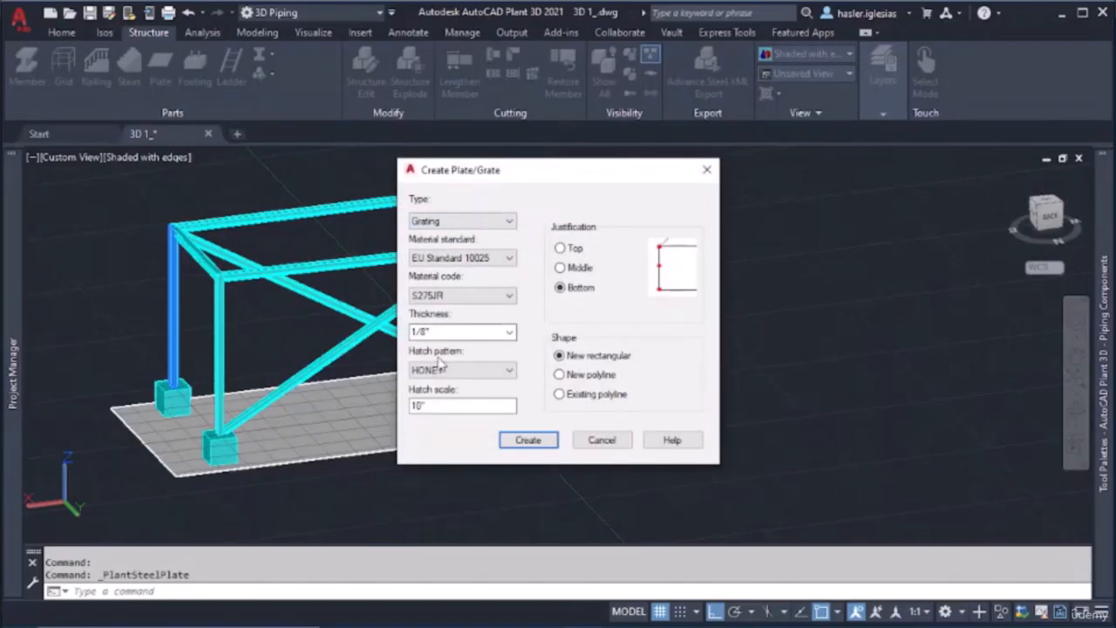
left_click(527, 441)
Place the grating across the top of the frame between two diagonally opposite outer corners of the beams
middle_click_drag(207, 252, 221, 362, "shift")
scroll(172, 297, "up", 10)
scroll(173, 293, "up", 3)
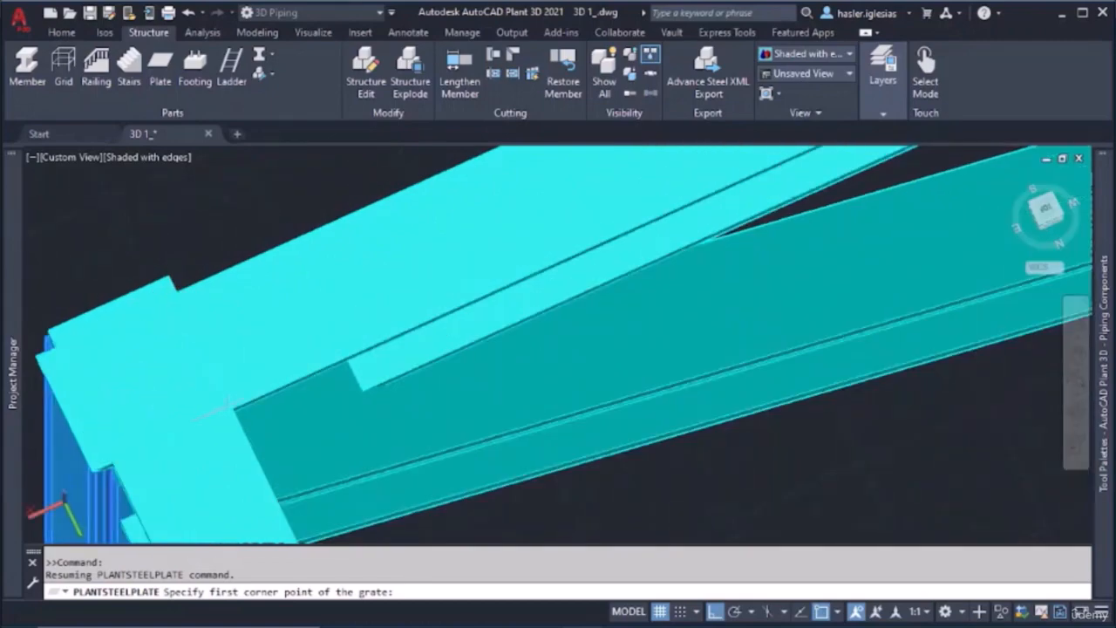
middle_click_drag(228, 402, 177, 403, "shift")
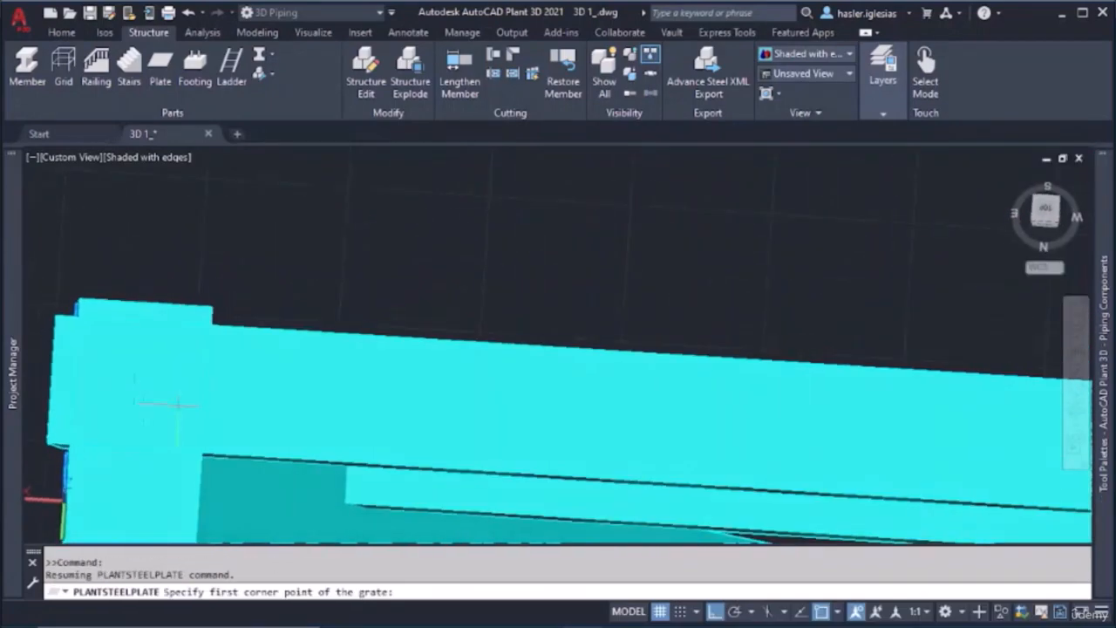
left_click(80, 298)
scroll(403, 426, "down", 7)
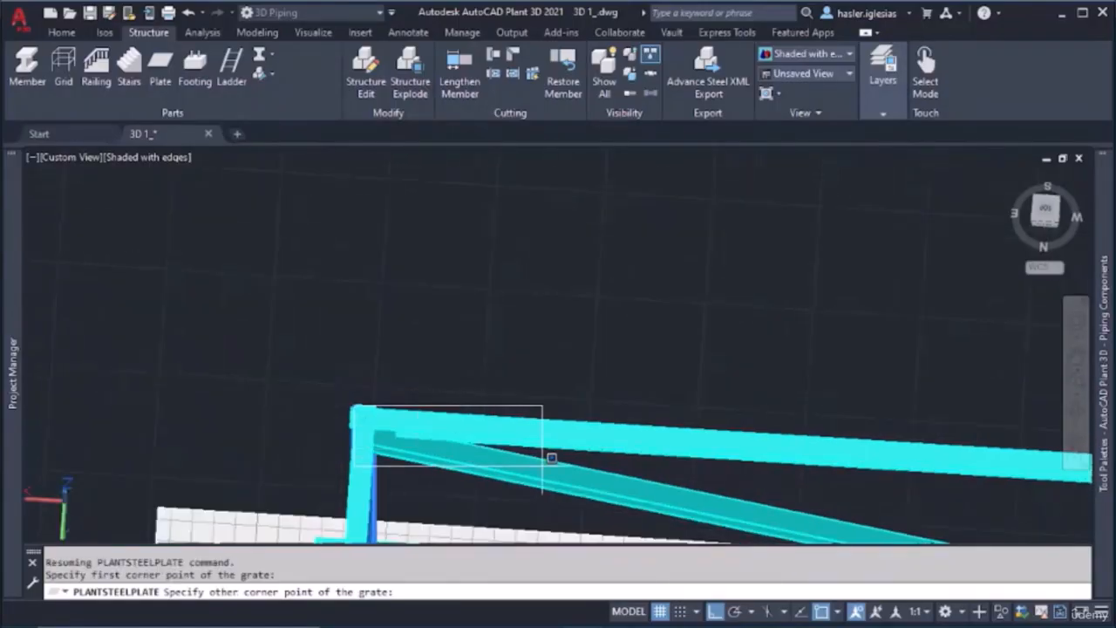
middle_click_drag(546, 469, 327, 228)
scroll(653, 389, "down", 10)
middle_click_drag(652, 389, 538, 302)
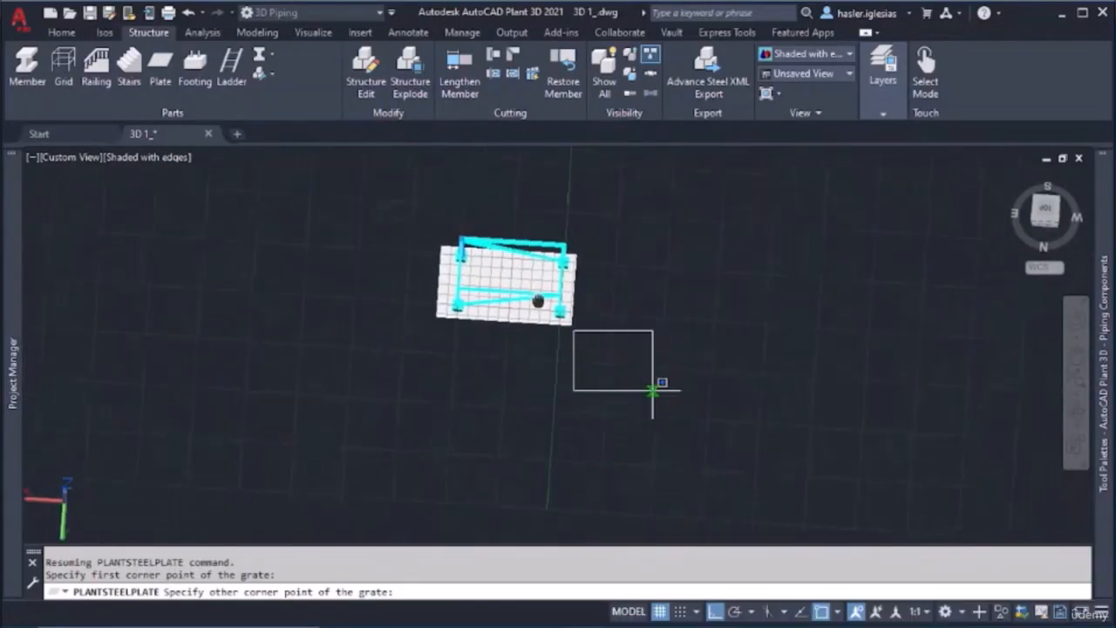
scroll(538, 284, "up", 2)
scroll(546, 275, "up", 8)
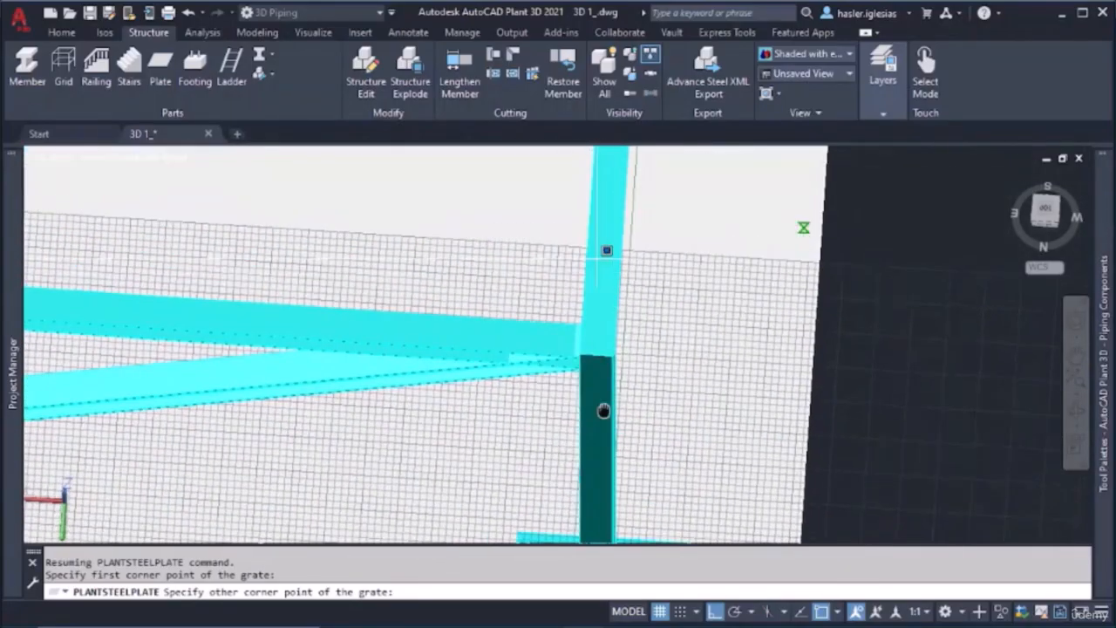
scroll(616, 366, "up", 5)
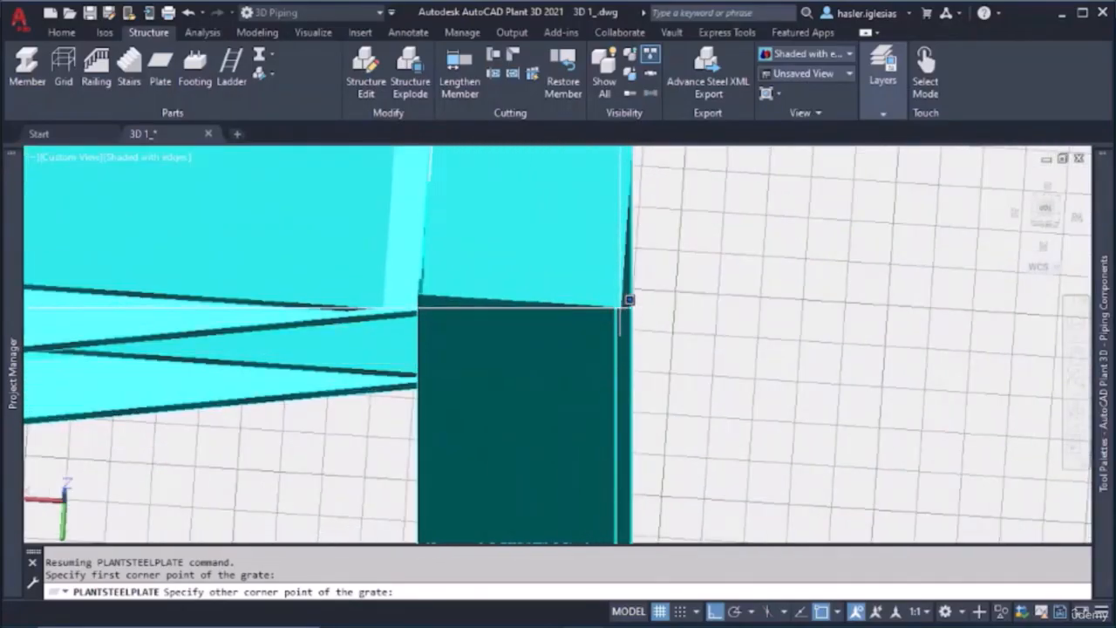
left_click(619, 307)
Examine the grating's mesh pattern and how it sits on the top beams
scroll(511, 311, "down", 10)
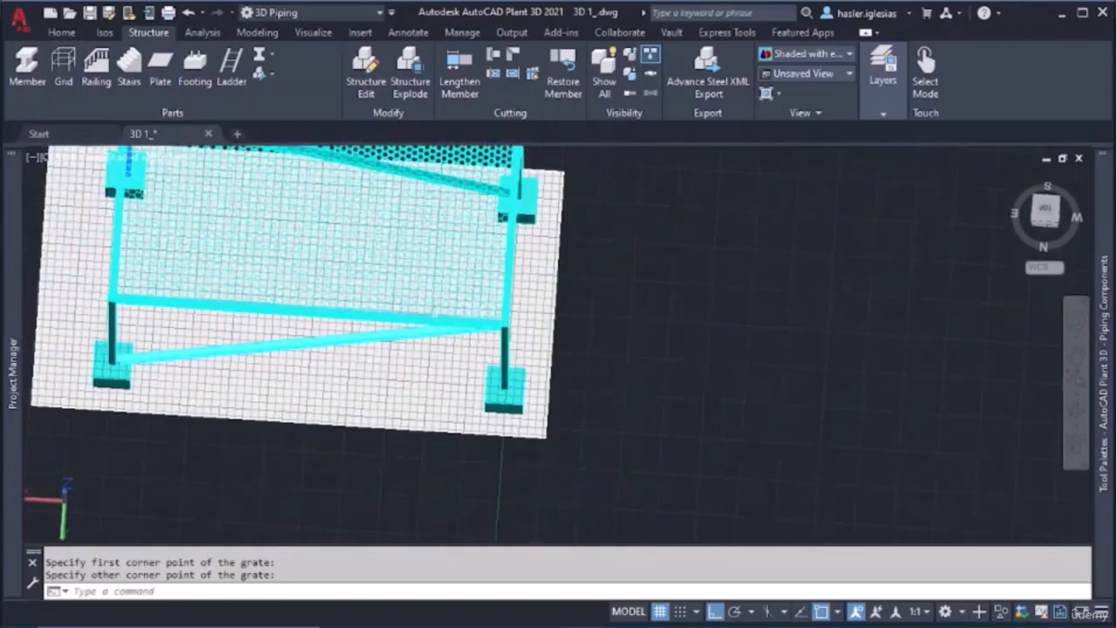
middle_click_drag(374, 321, 491, 393, "shift")
scroll(437, 220, "up", 5)
scroll(231, 290, "up", 3)
scroll(344, 305, "up", 10)
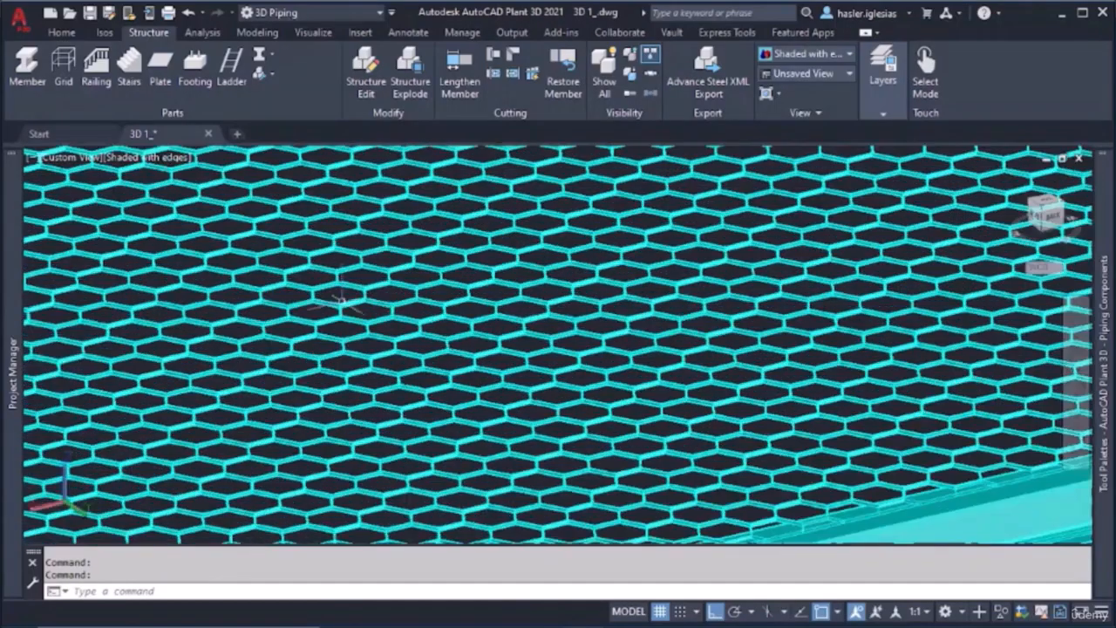
scroll(345, 315, "down", 10)
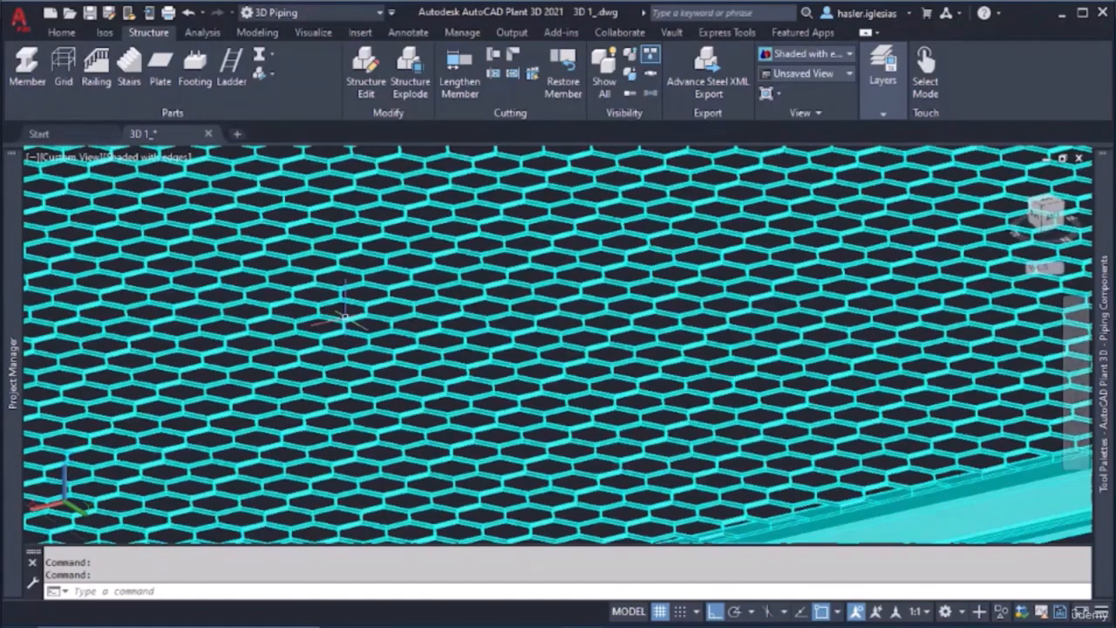
Create a new layer named GRATING and set its color to blue
key("Escape")
mouse_move(903, 104)
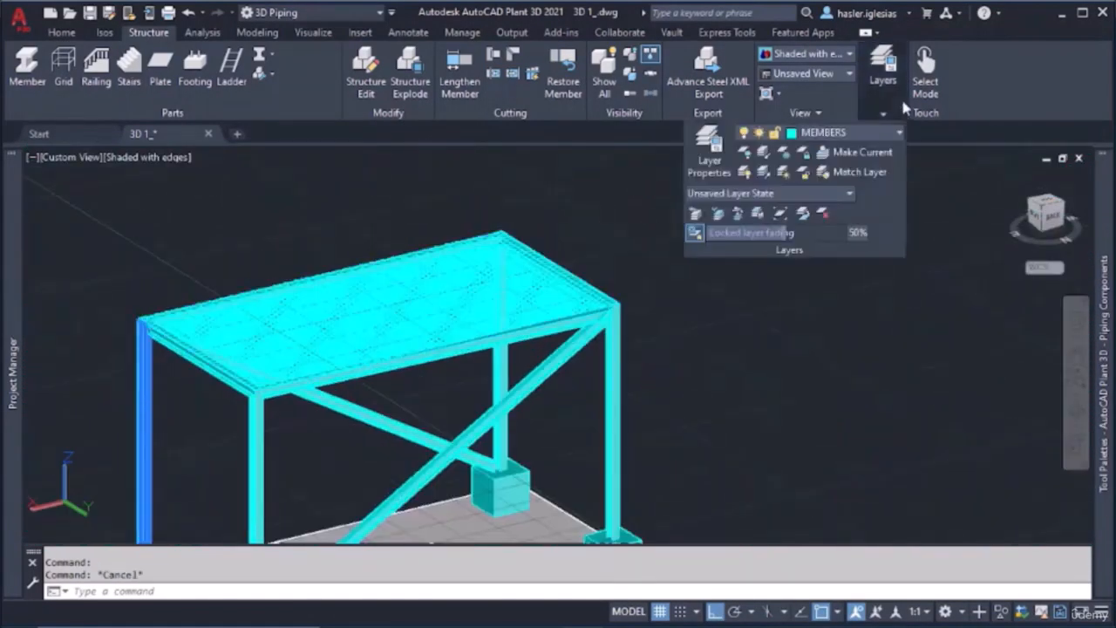
left_click(733, 164)
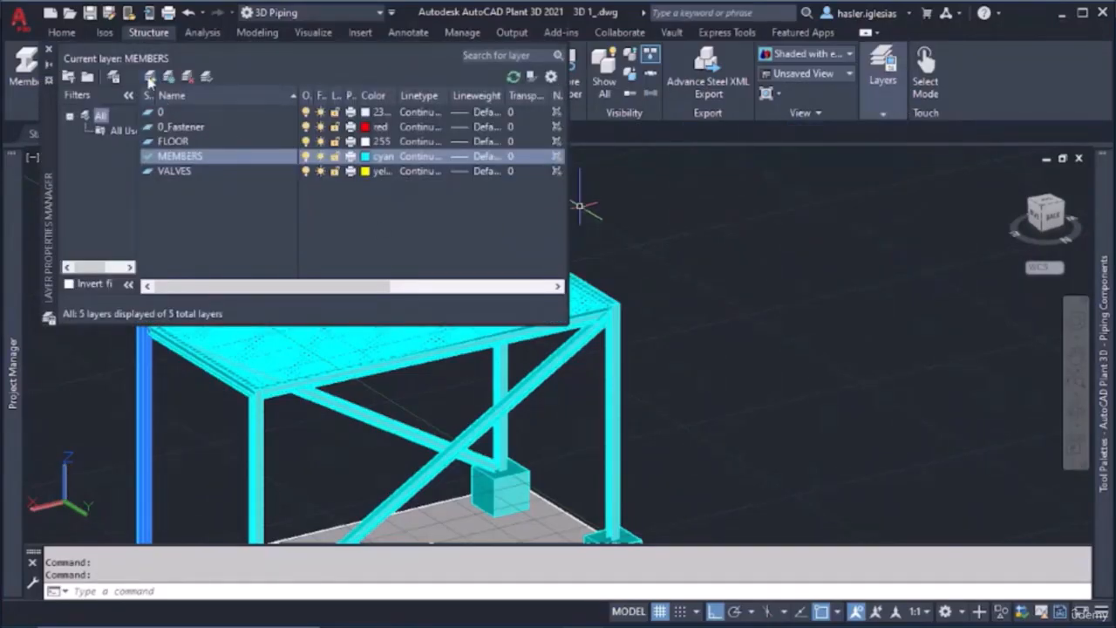
left_click(149, 78)
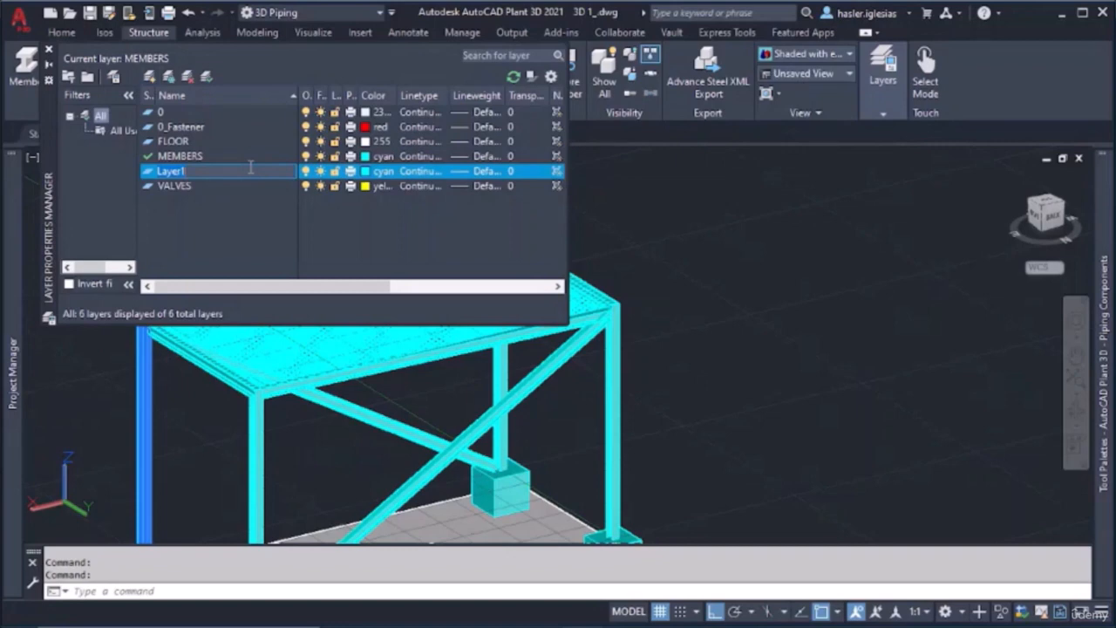
key("Return")
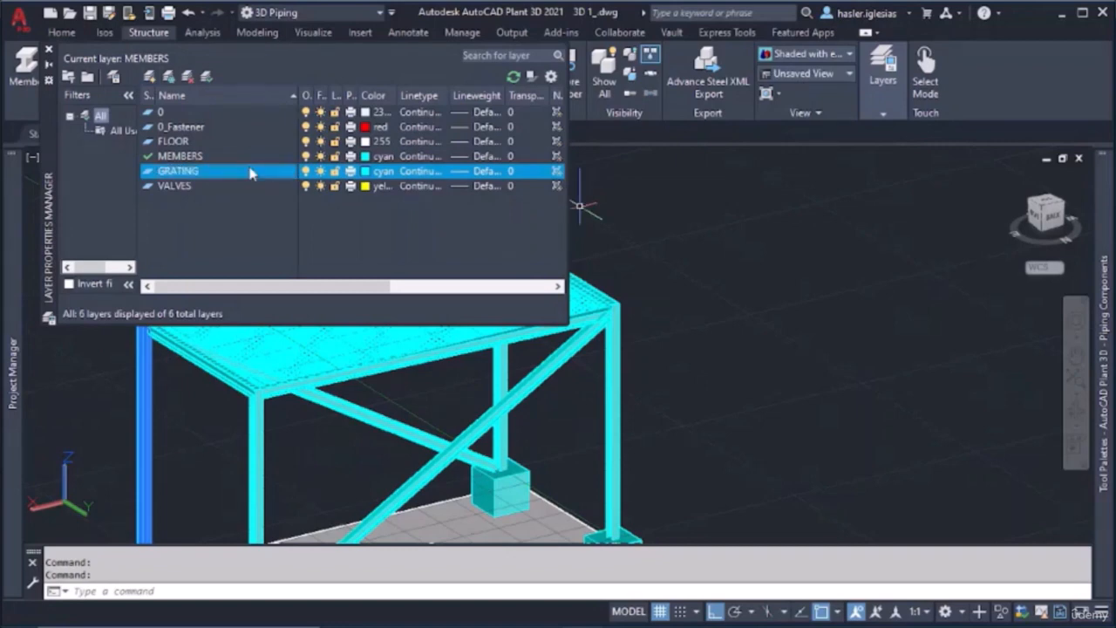
left_click(365, 171)
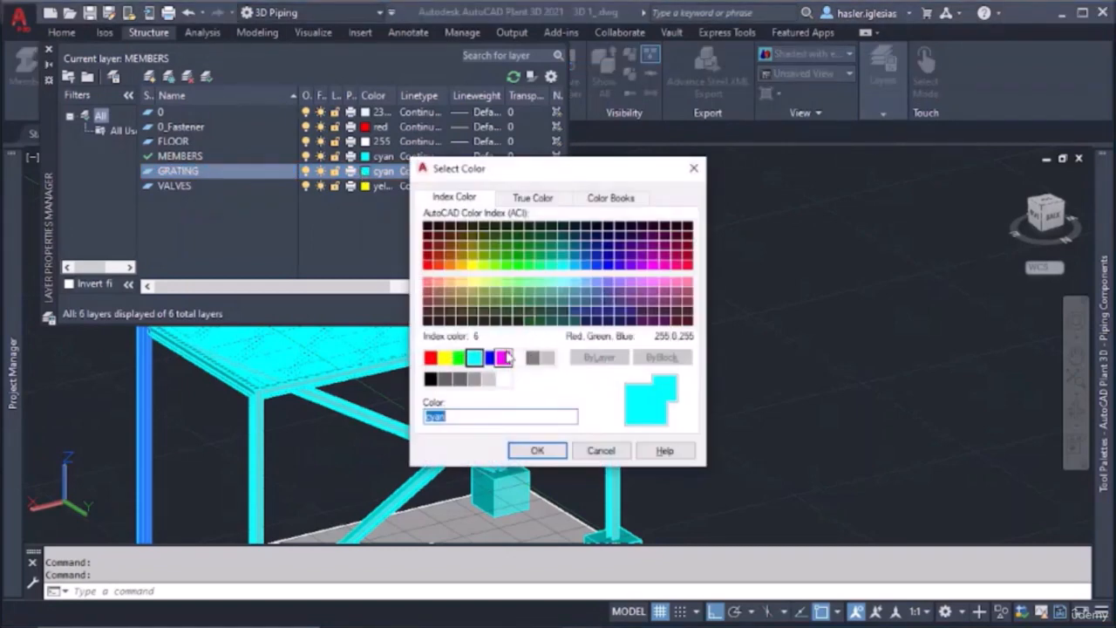
left_click(487, 357)
left_click(535, 450)
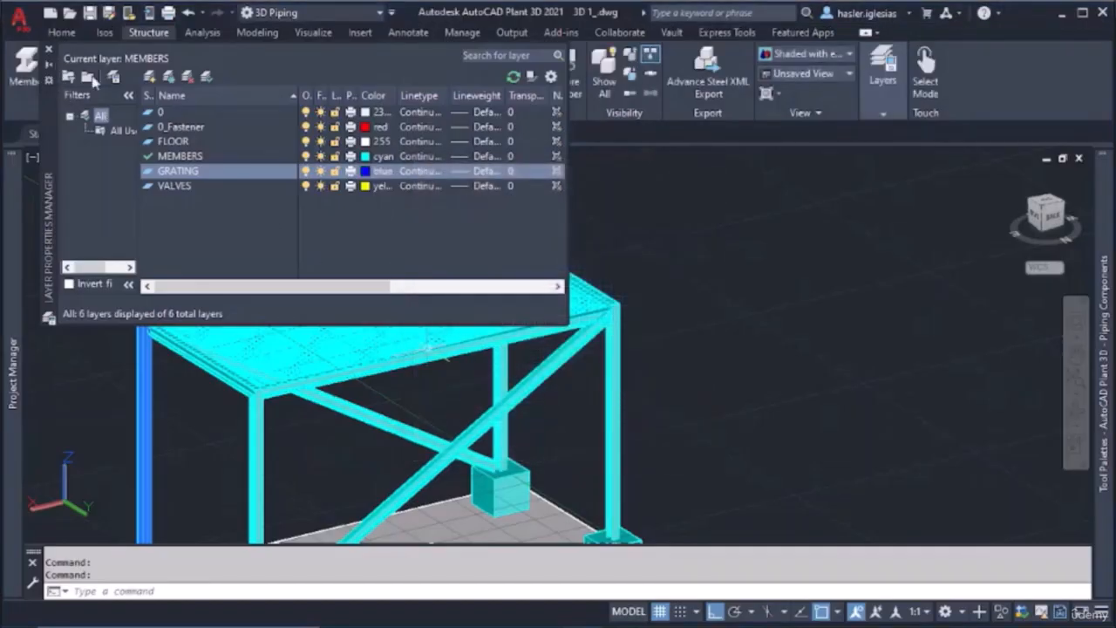
left_click(50, 53)
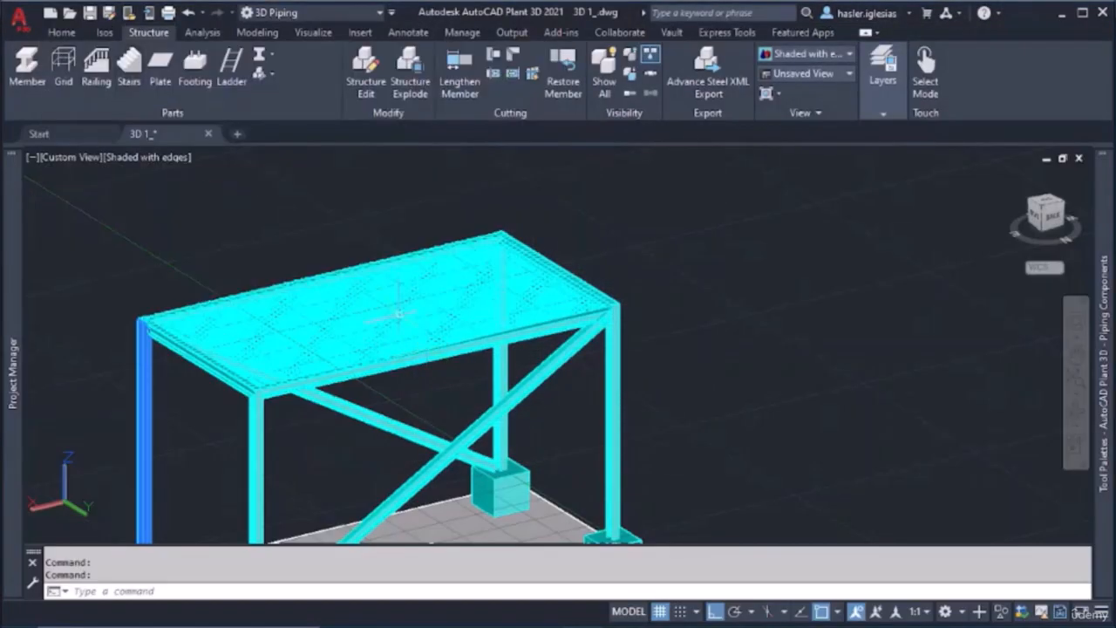
Assign the honeycomb grating plate on top of the frame to the GRATING layer
double_click(399, 314)
left_click(247, 102)
left_click(247, 102)
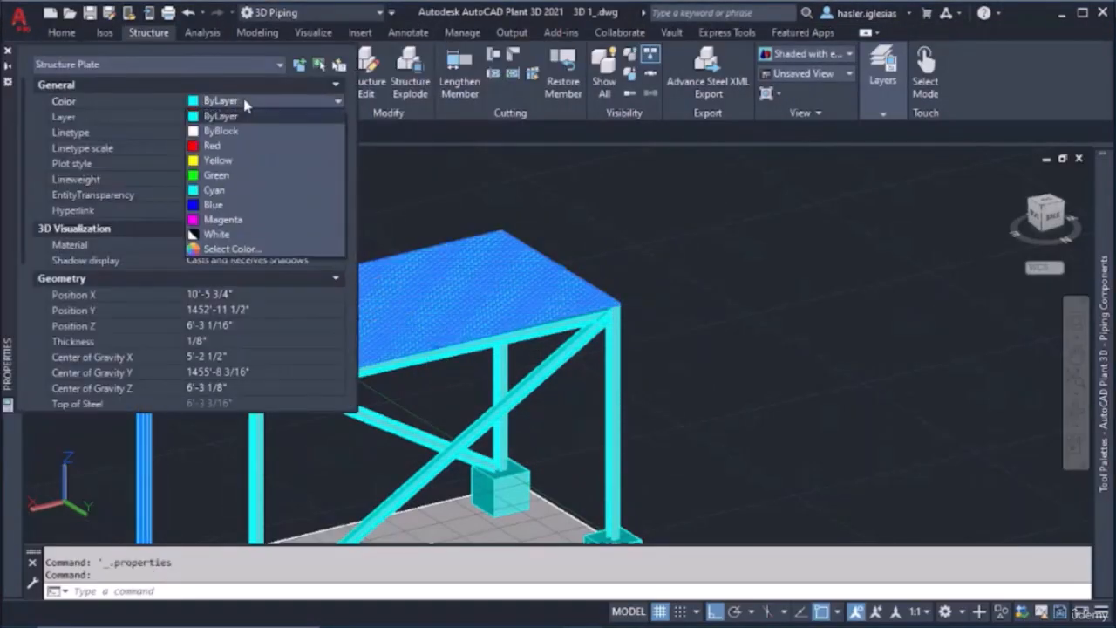
left_click(247, 103)
left_click(228, 116)
left_click(228, 117)
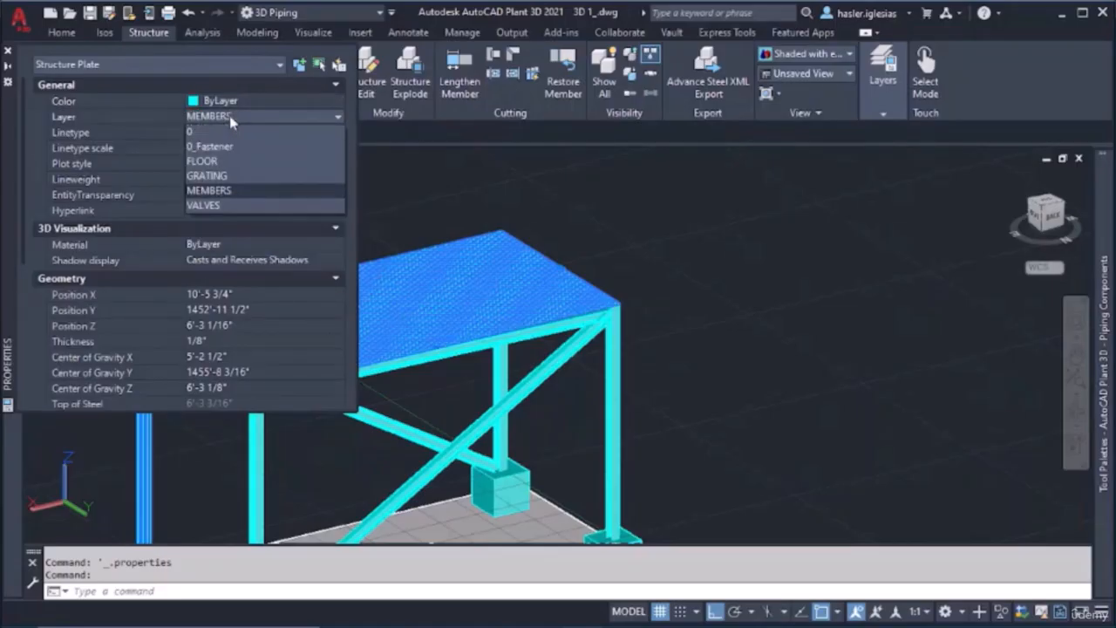
left_click(234, 169)
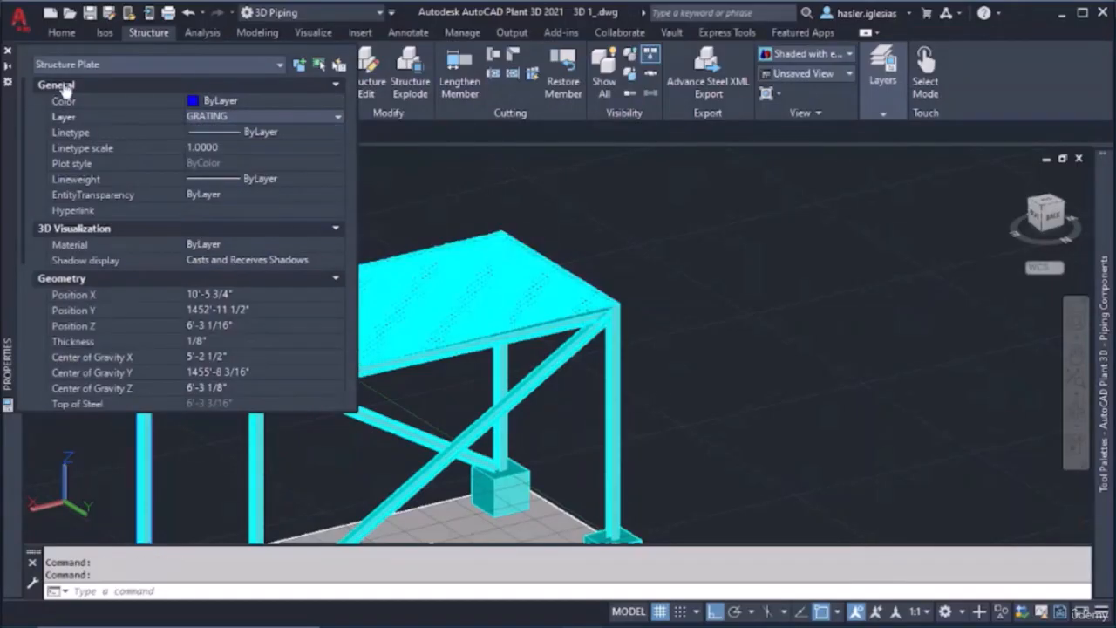
left_click(7, 53)
key("Escape")
key("Escape")
middle_click_drag(422, 377, 255, 268, "shift")
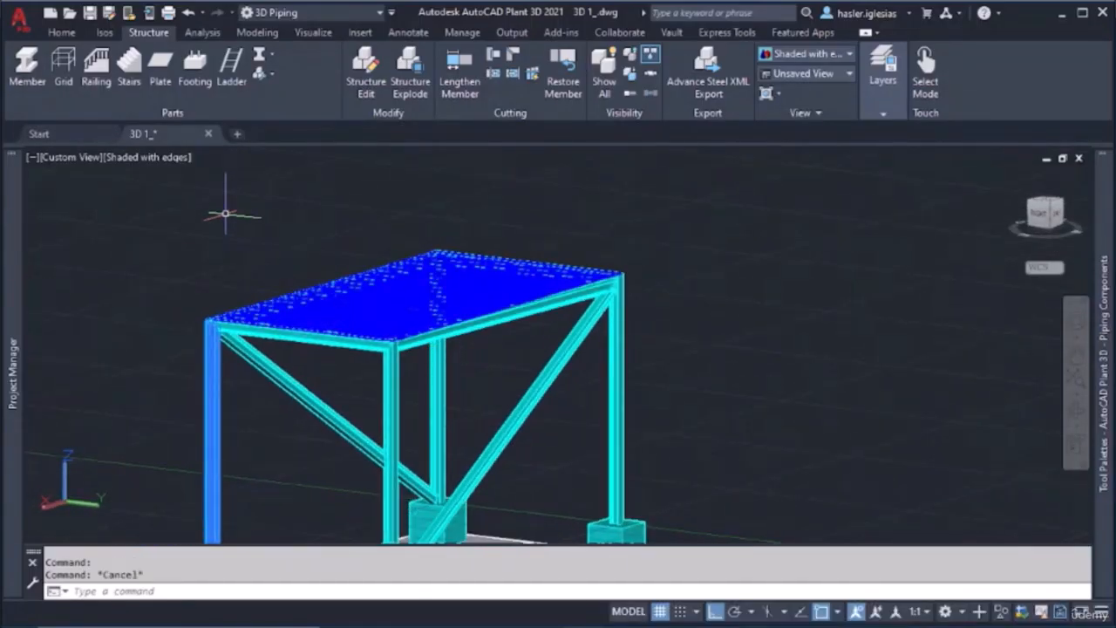
key("Escape")
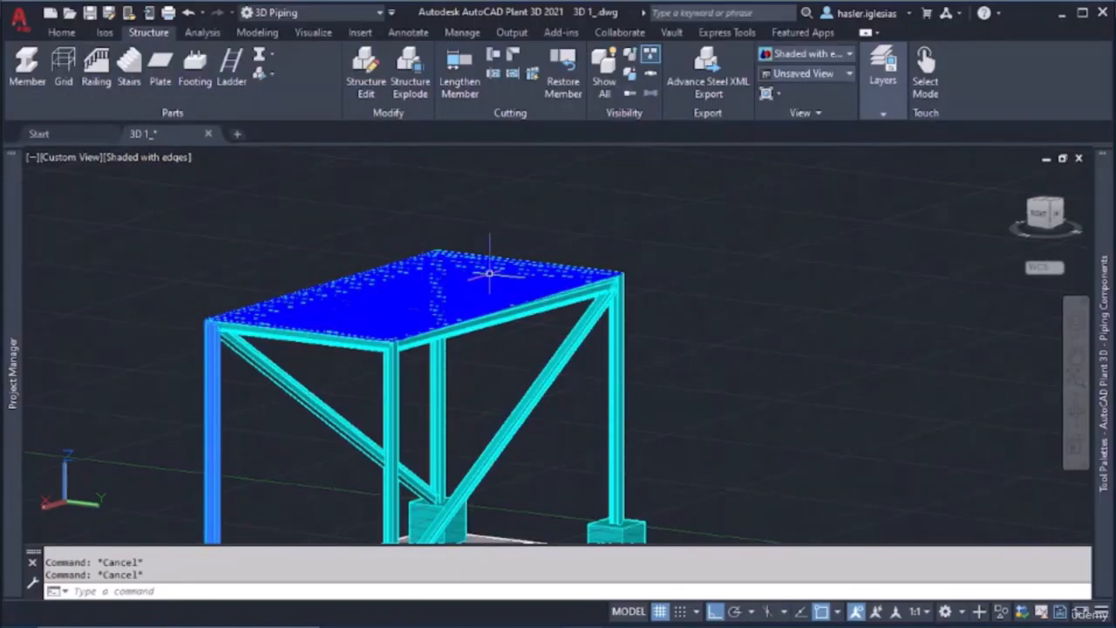
Try to place a stair from the outer bottom corner of the blue column's footing to the grating corner directly above it
left_click(131, 69)
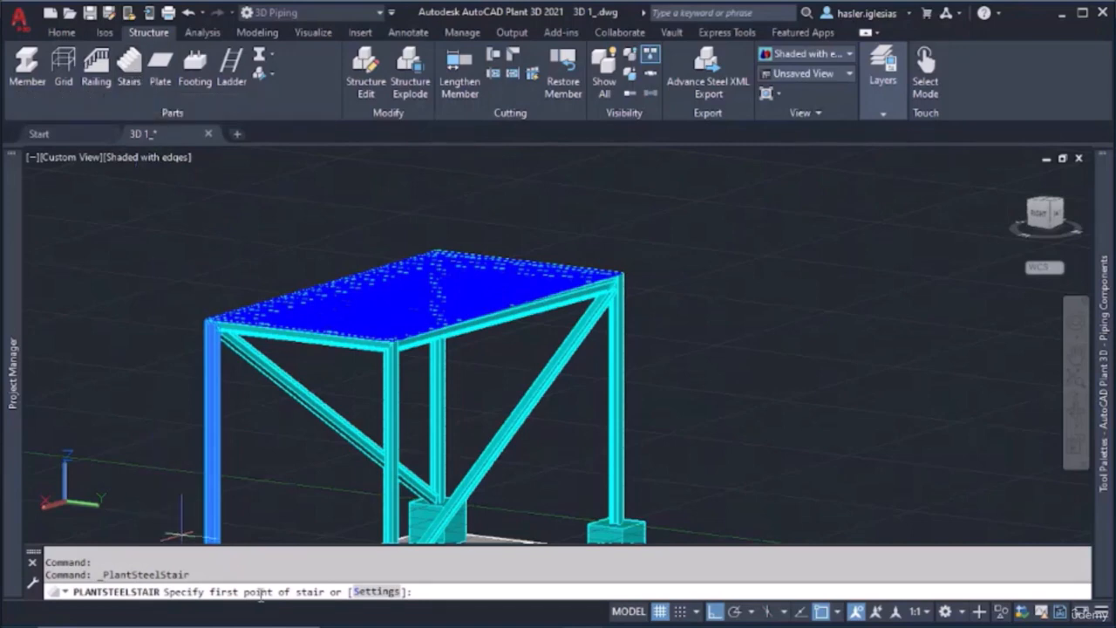
middle_click_drag(430, 519, 347, 371)
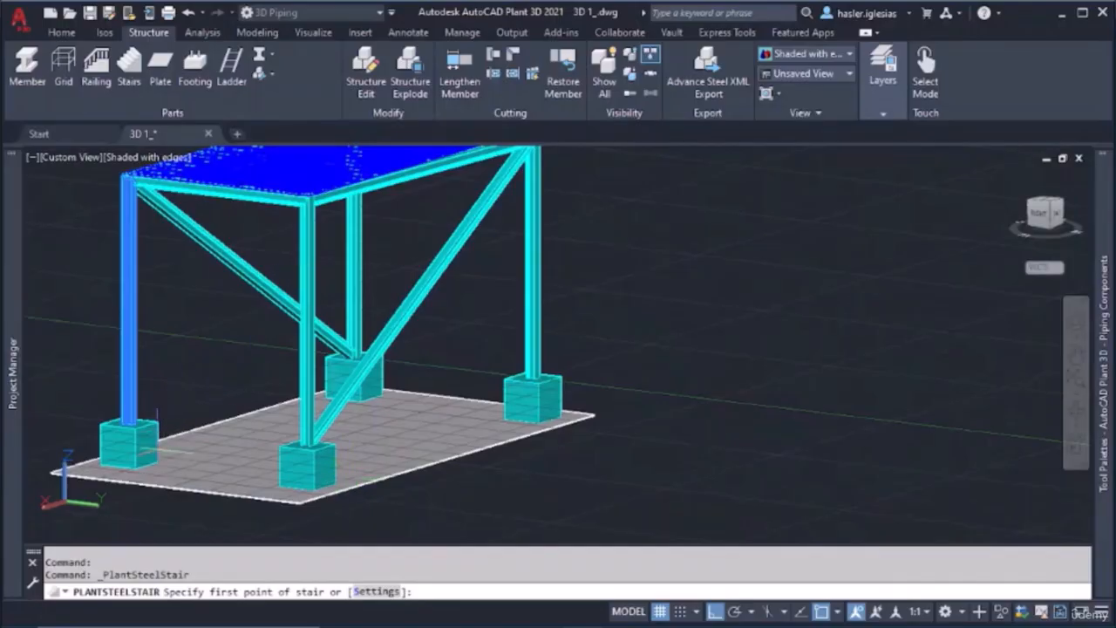
middle_click_drag(191, 464, 361, 465, "shift")
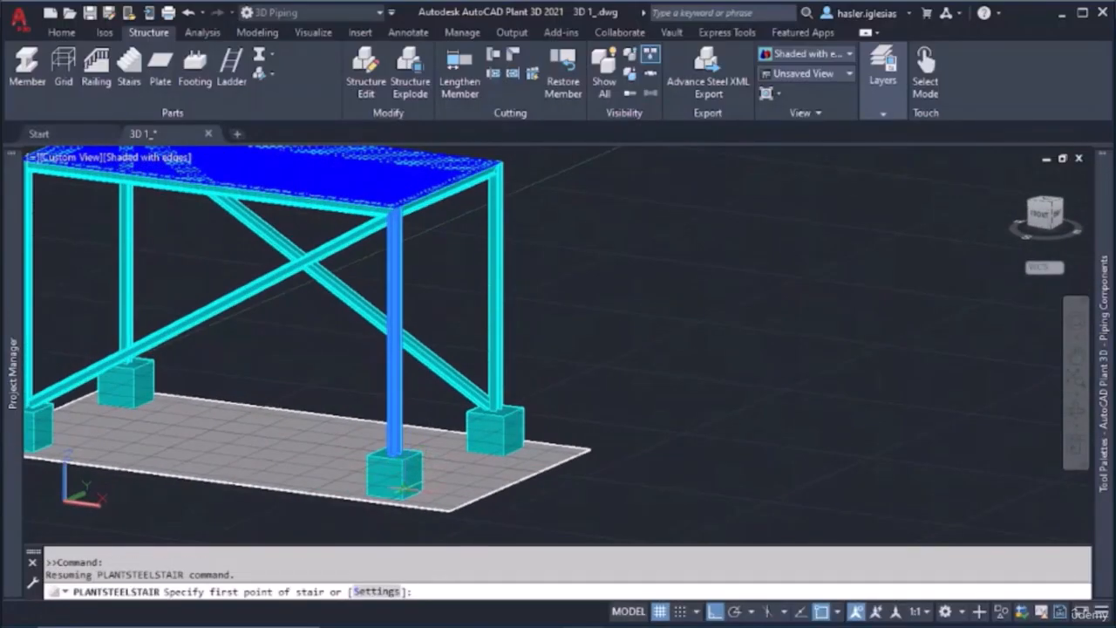
scroll(401, 504, "up", 3)
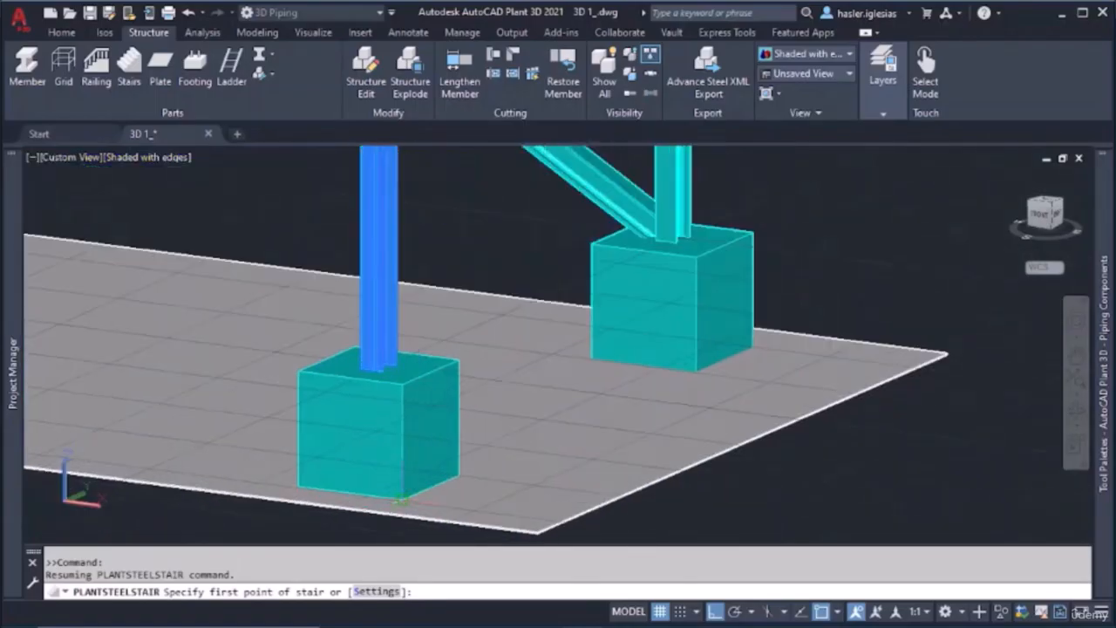
left_click(401, 500)
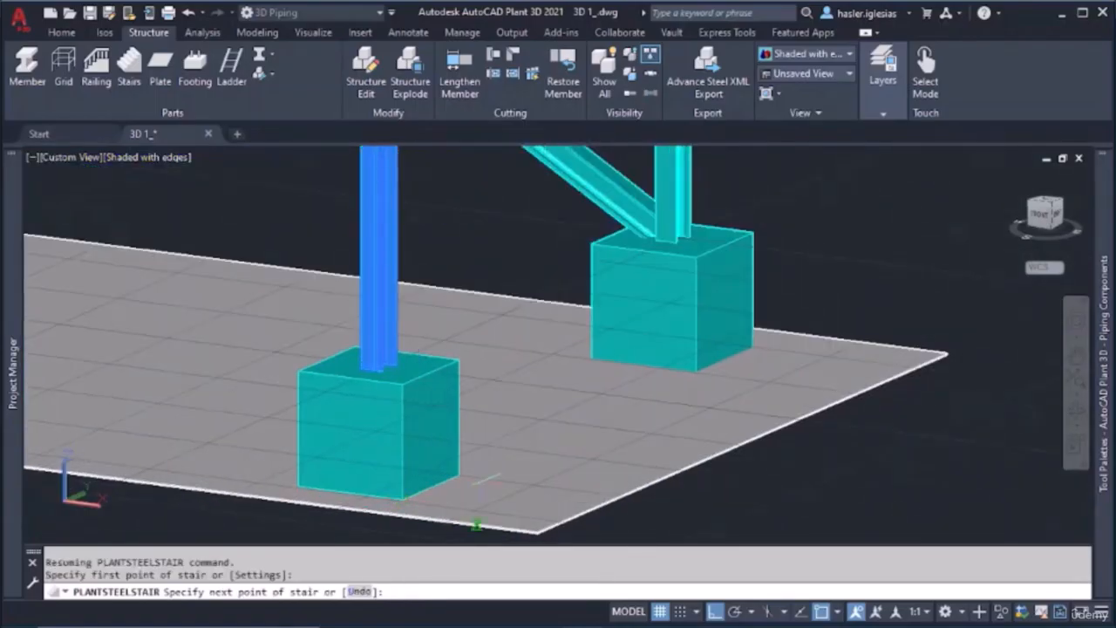
scroll(430, 288, "down", 4)
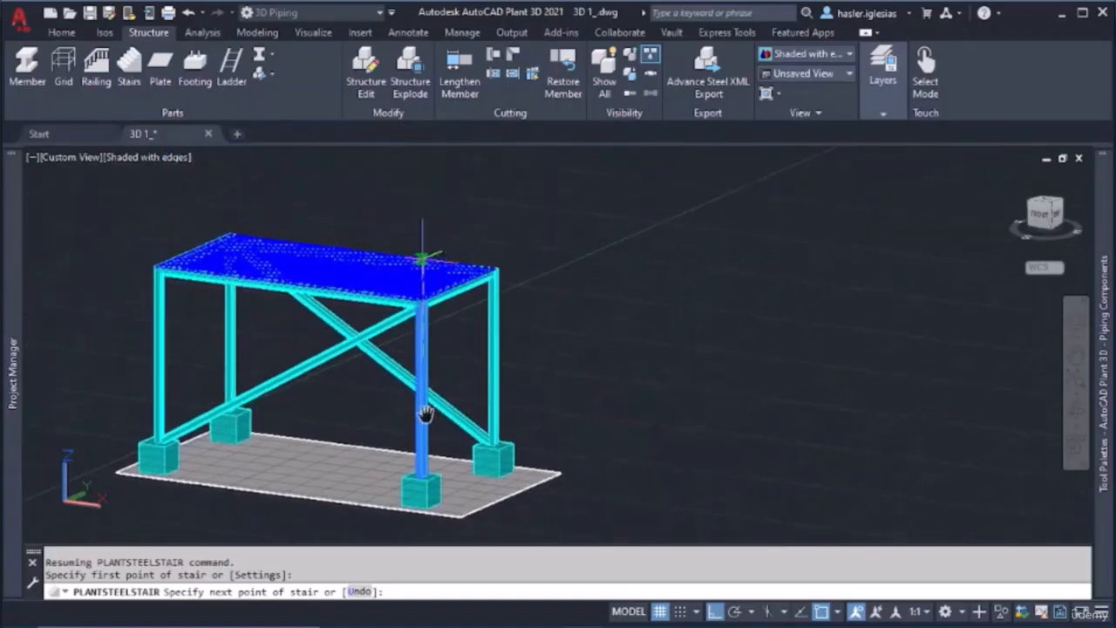
scroll(428, 266, "up", 4)
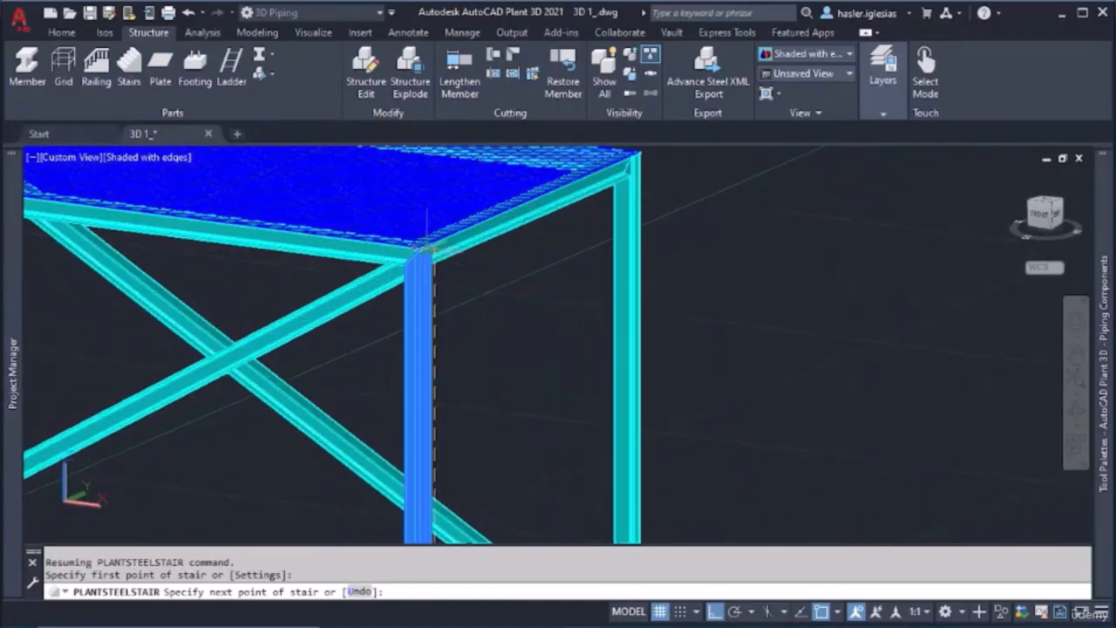
scroll(427, 251, "up", 2)
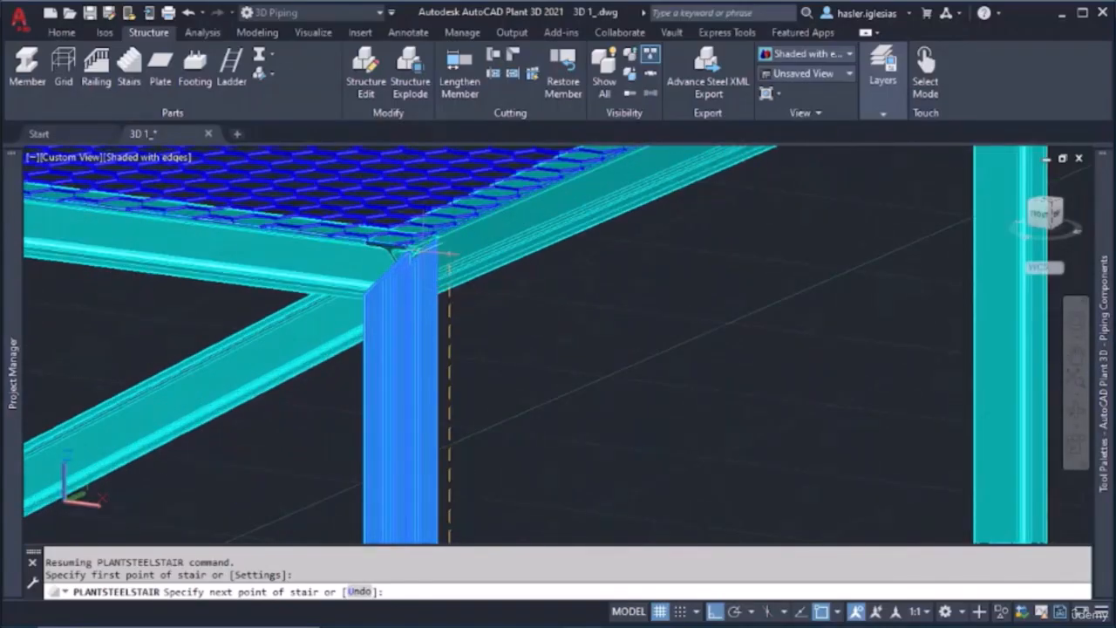
left_click(425, 242)
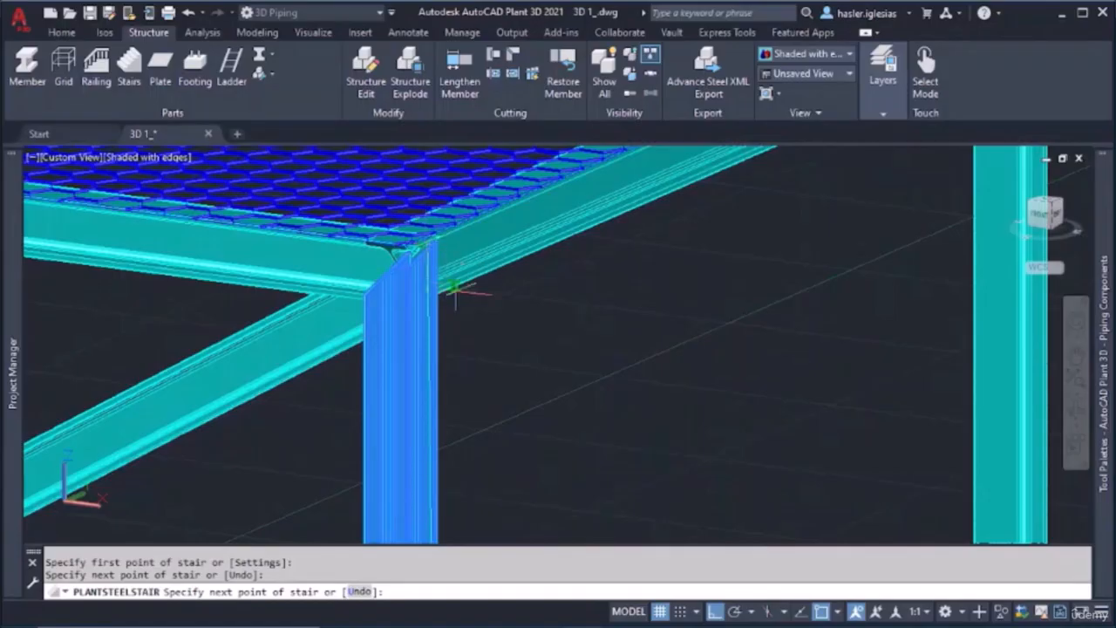
scroll(498, 337, "down", 4)
scroll(515, 434, "down", 3)
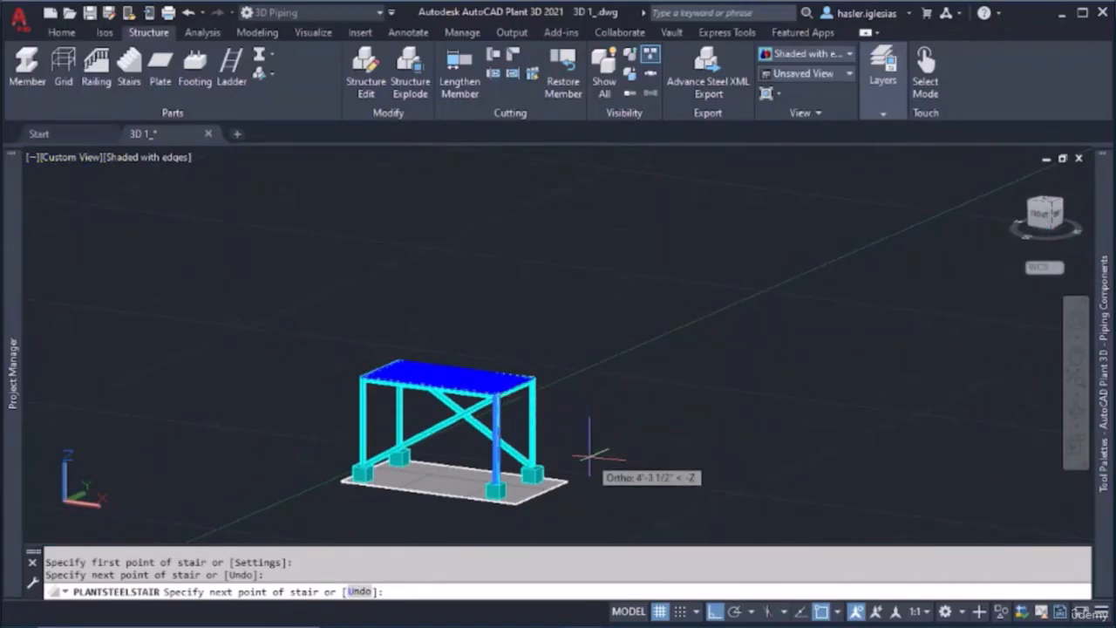
left_click(510, 360)
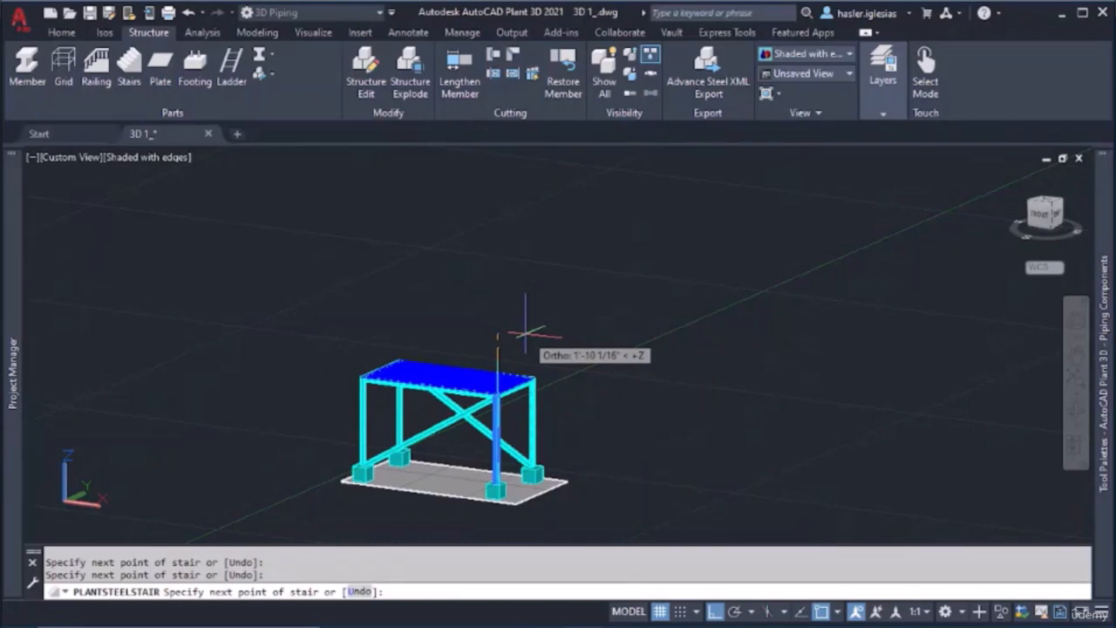
key("Return")
scroll(526, 333, "down", 5)
scroll(498, 387, "up", 6)
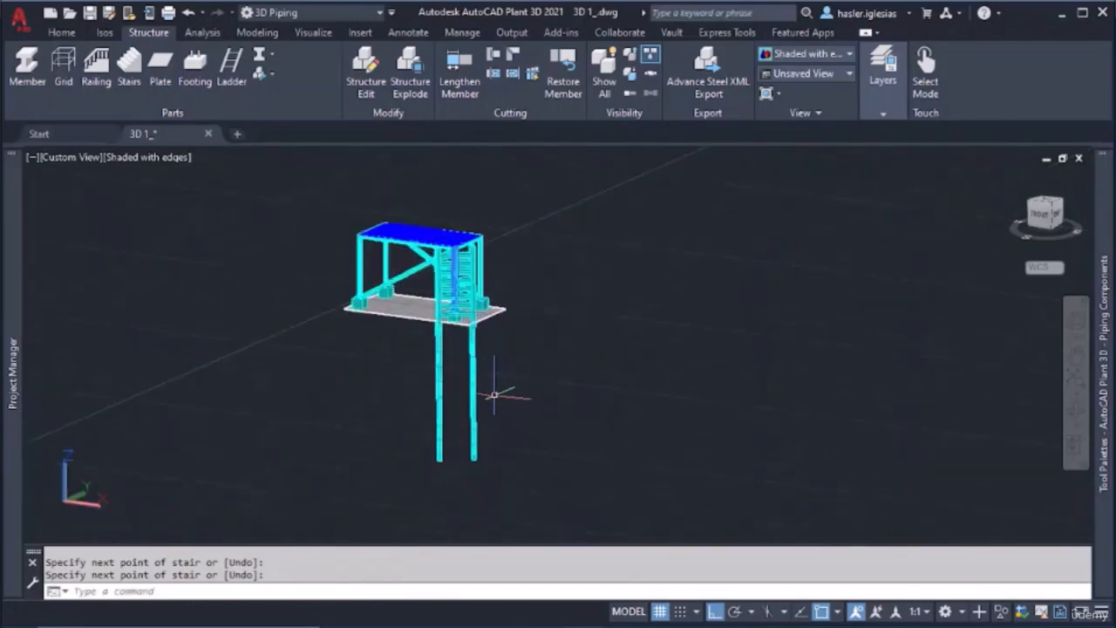
Delete the stair at the corner of the frame, including its long stringers below the floor plate
middle_click_drag(498, 386, 361, 489, "shift")
scroll(523, 351, "down", 3)
scroll(513, 365, "up", 4)
scroll(509, 369, "up", 3)
scroll(506, 374, "down", 3)
scroll(459, 305, "up", 4)
scroll(459, 305, "down", 9)
scroll(373, 329, "up", 6)
left_click(433, 317)
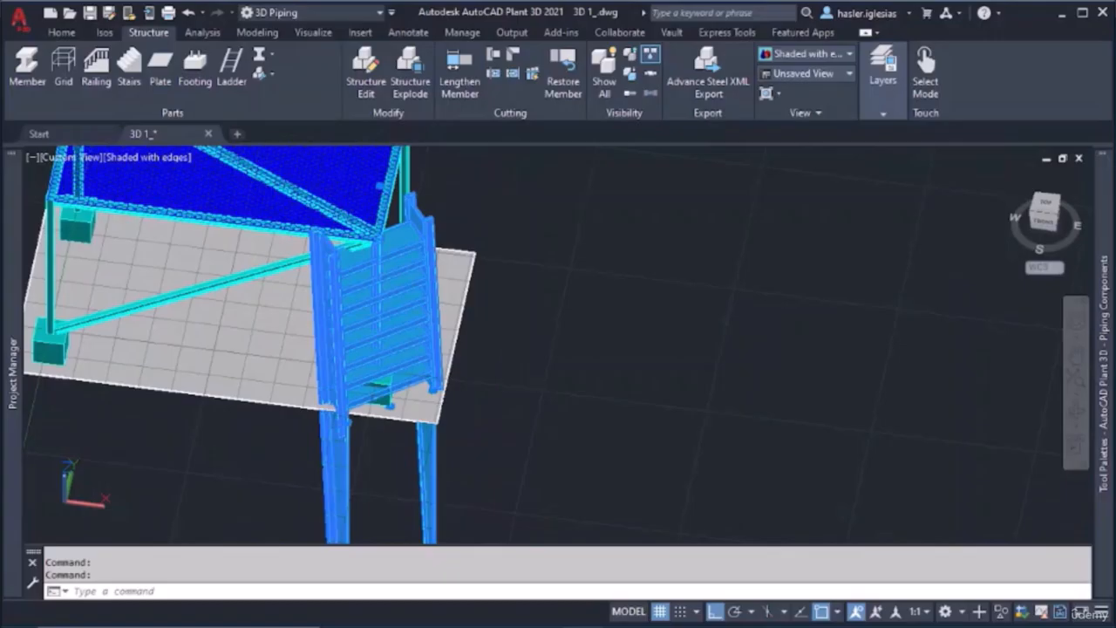
key("Delete")
Draw a flat solid box in the open space beside the frame, about 108' long, 48' wide and 1'-3" high
scroll(618, 414, "down", 8)
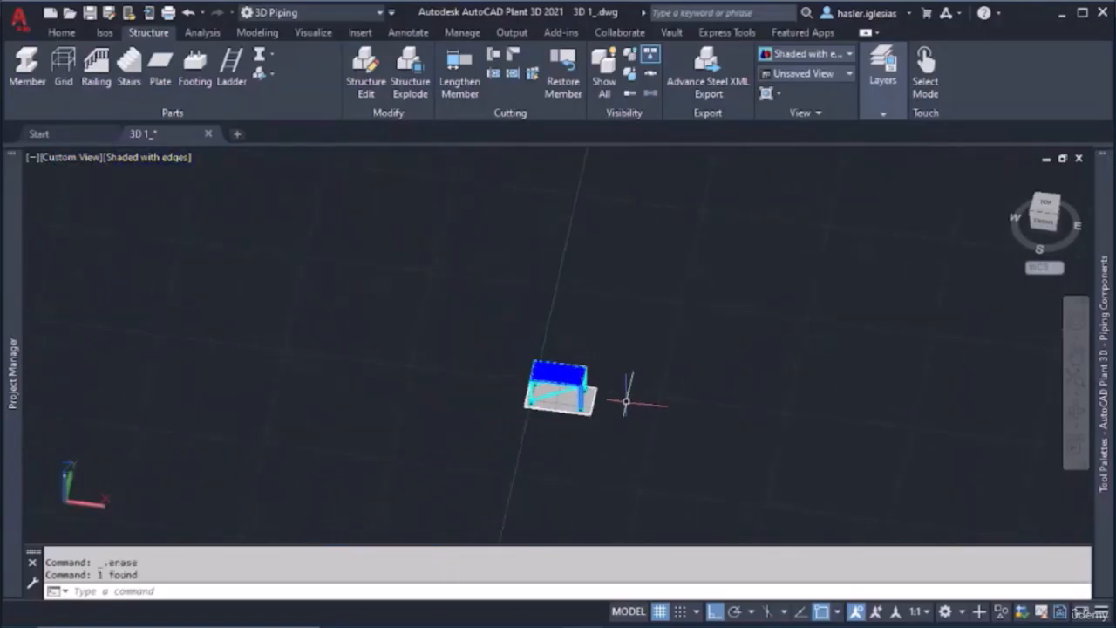
middle_click_drag(674, 417, 468, 356)
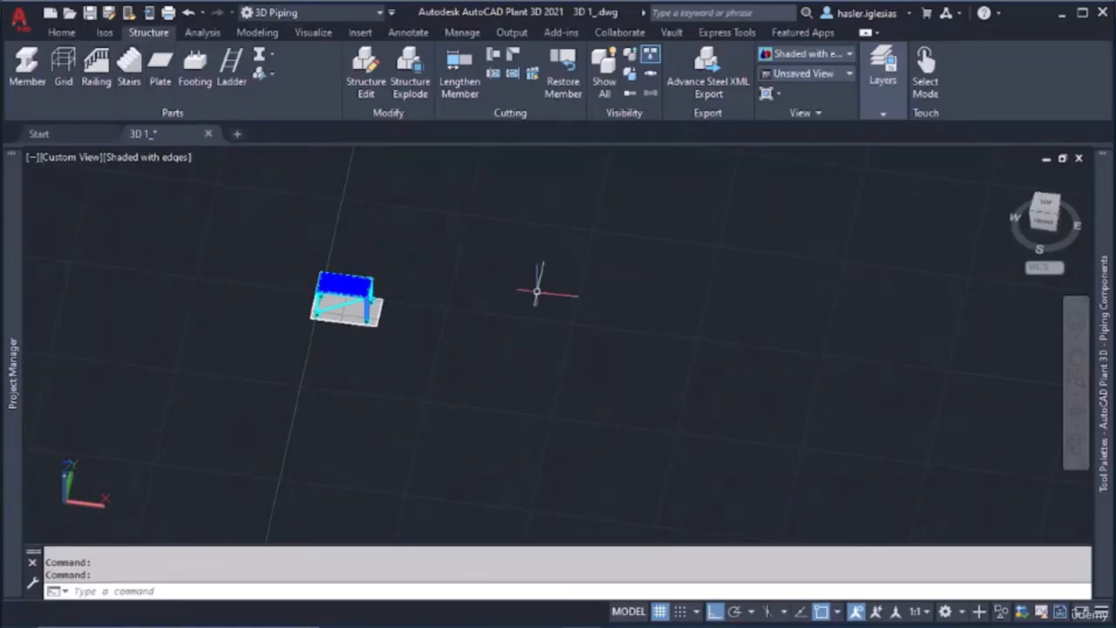
key("Return")
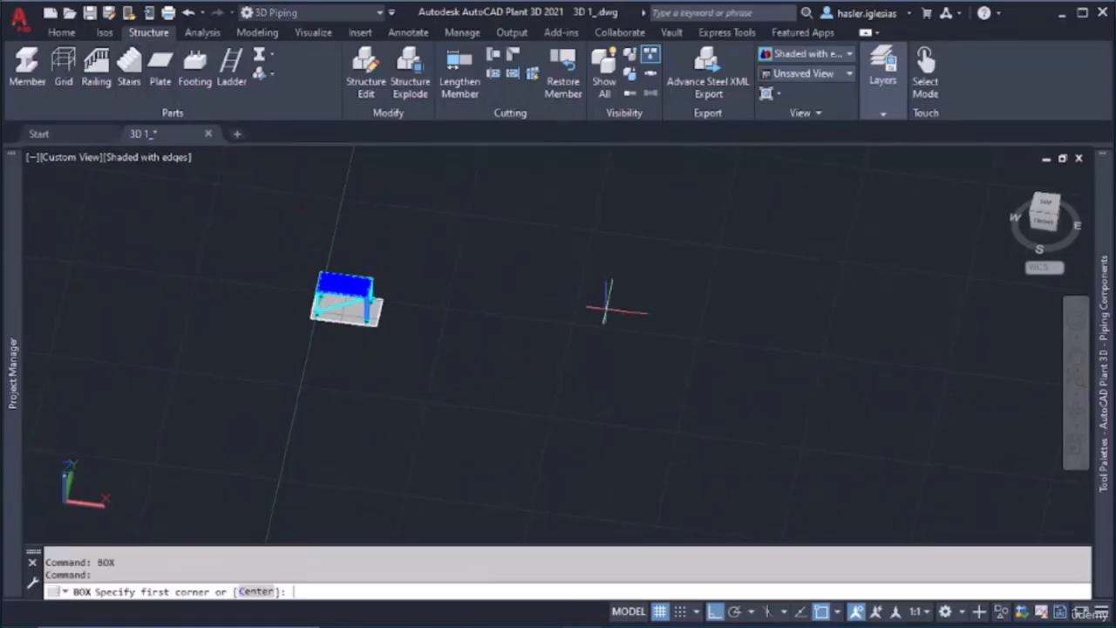
left_click(478, 240)
left_click(959, 482)
left_click(960, 485)
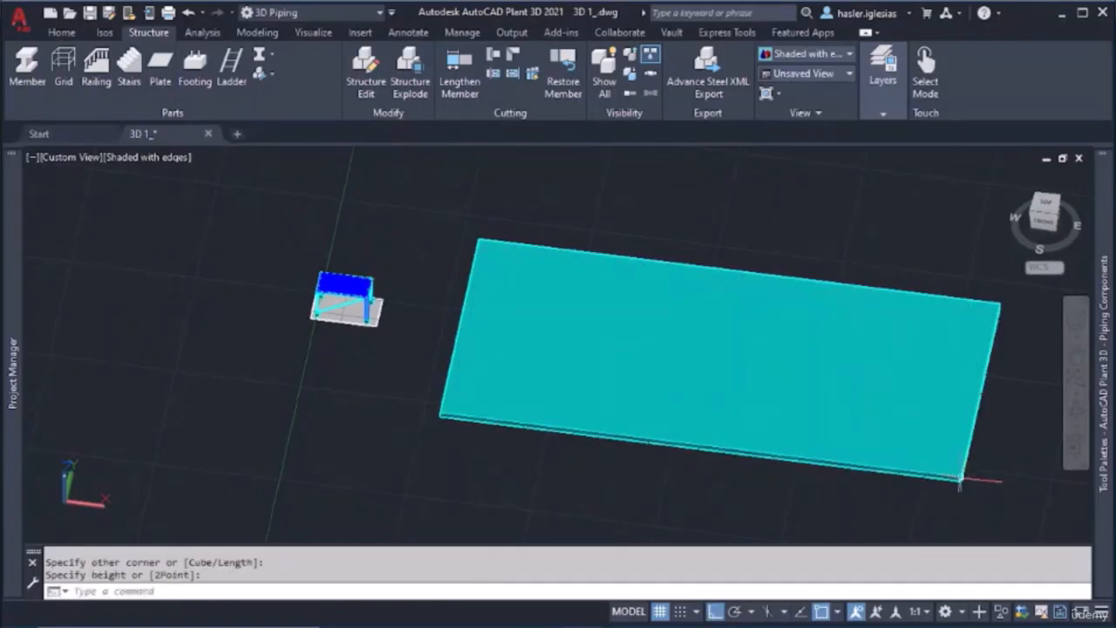
key("Escape")
Assign the large box slab to layer 0
left_click(667, 237)
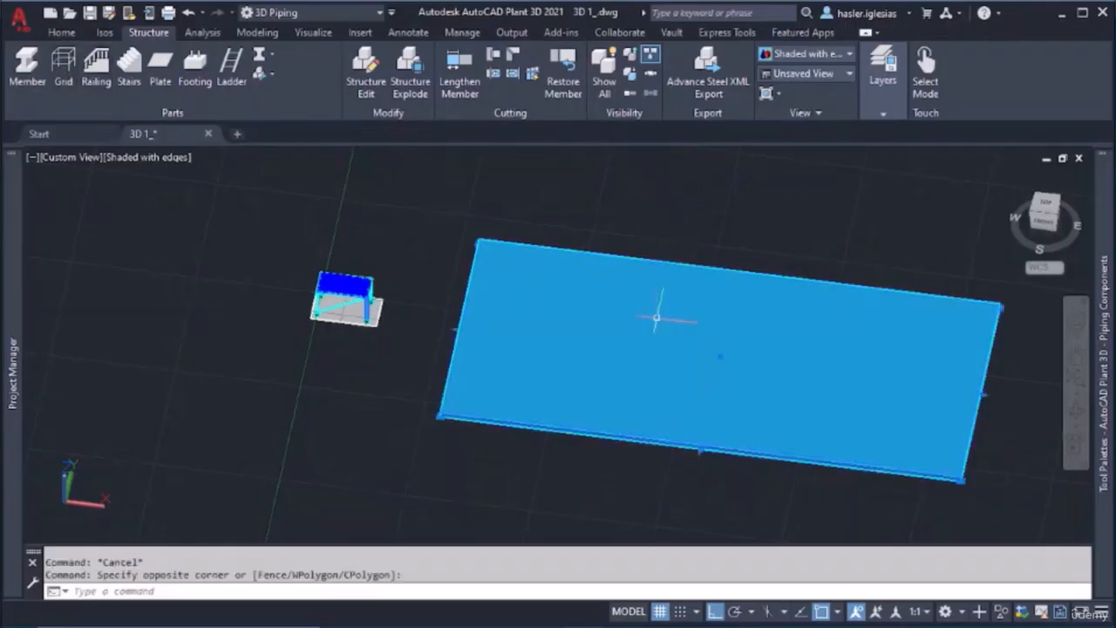
left_click(658, 314)
left_click(843, 270)
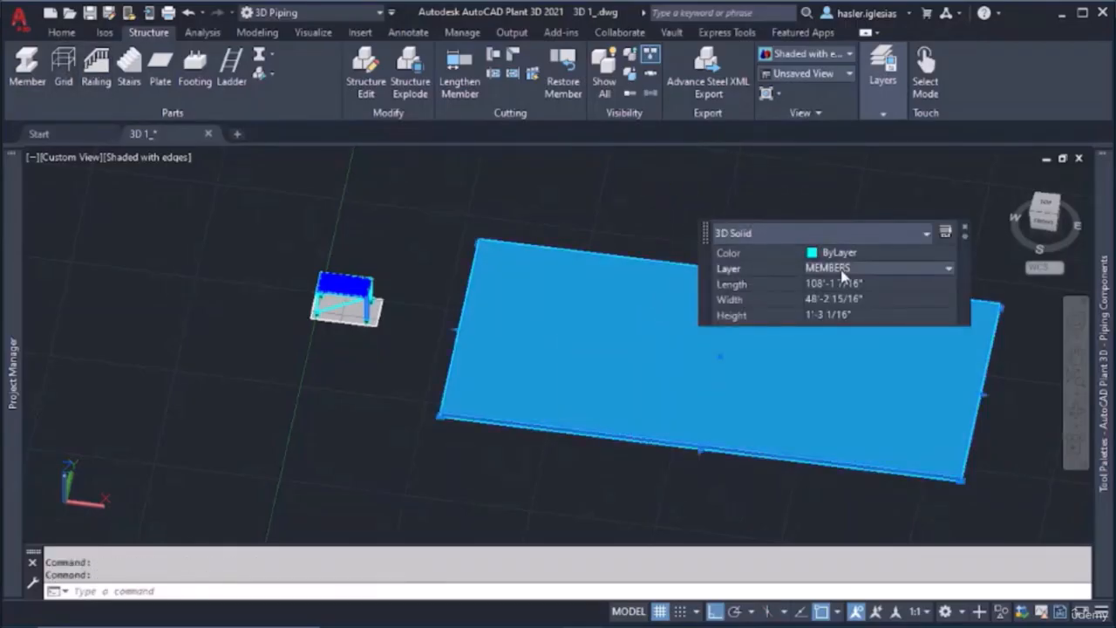
left_click(843, 270)
left_click(844, 282)
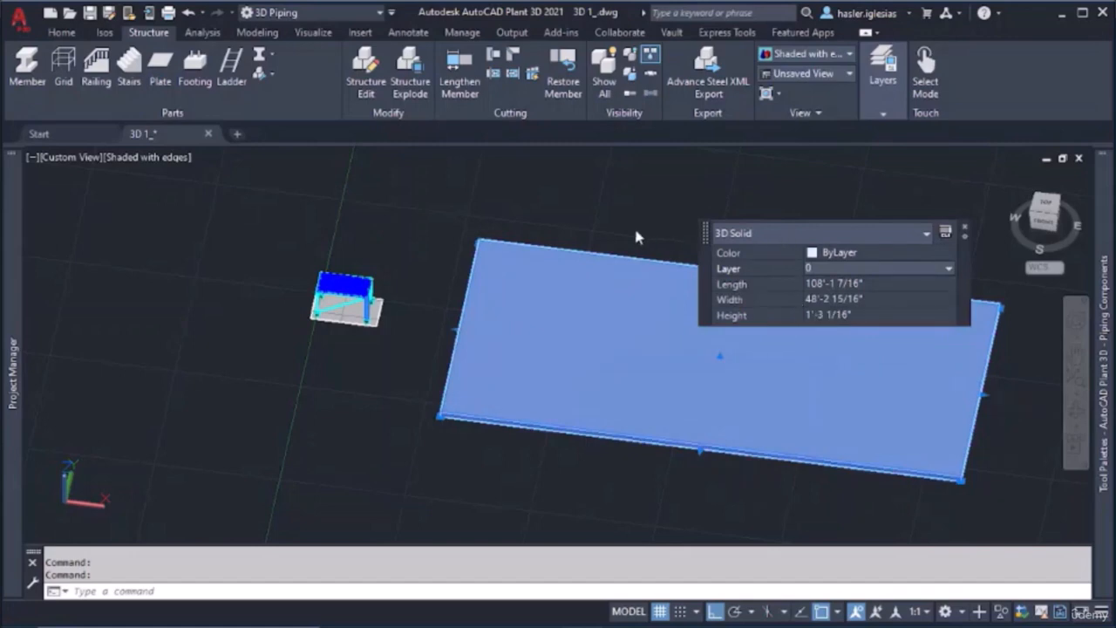
key("Escape")
Choose a different current layer in place of MEMBERS, with nothing selected
left_click(886, 110)
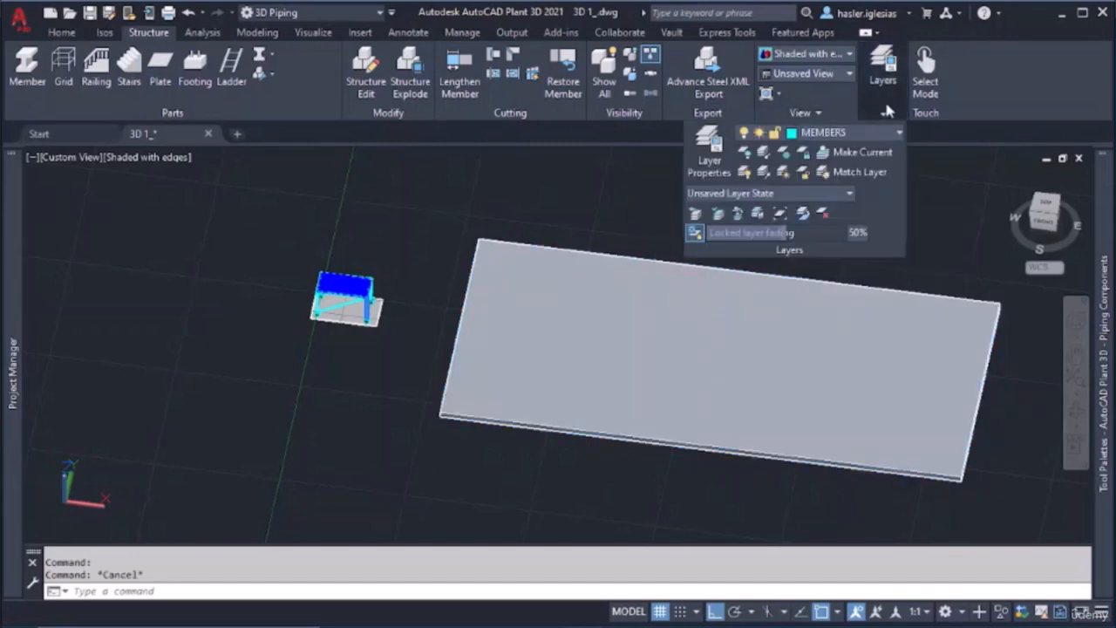
left_click(837, 136)
left_click(833, 154)
key("Escape")
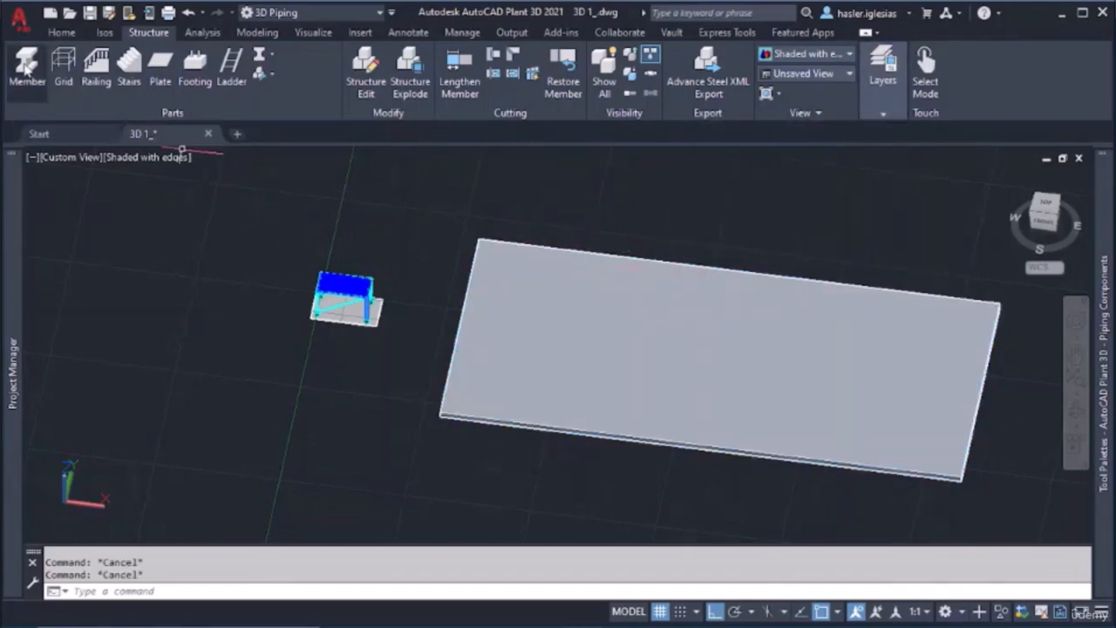
Make MEMBERS the current layer for the new structural members
left_click(28, 79)
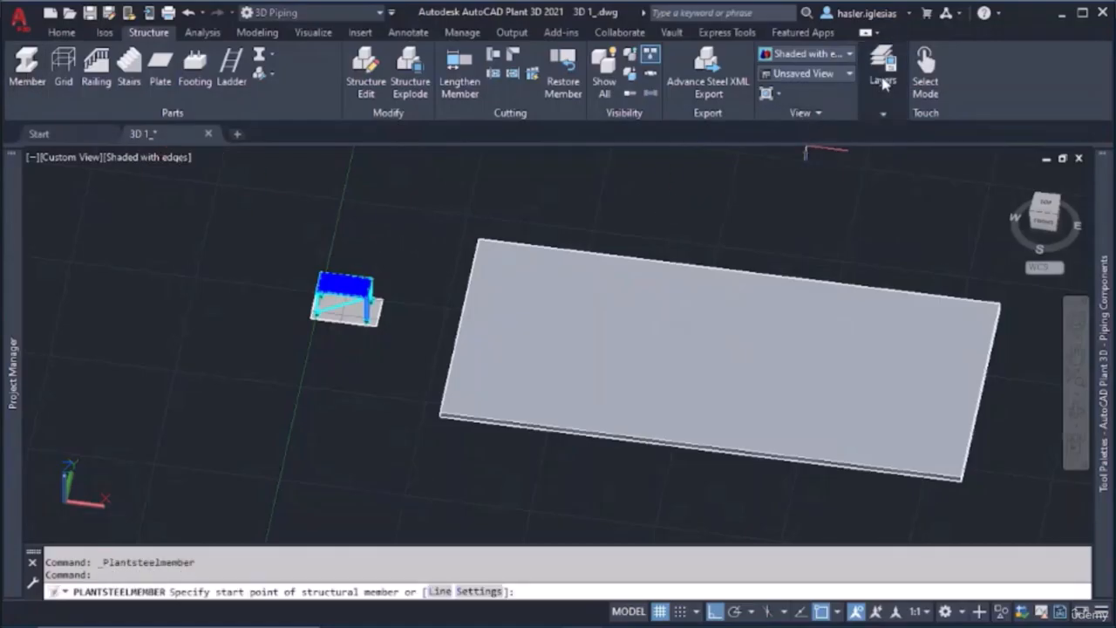
left_click(885, 82)
left_click(831, 133)
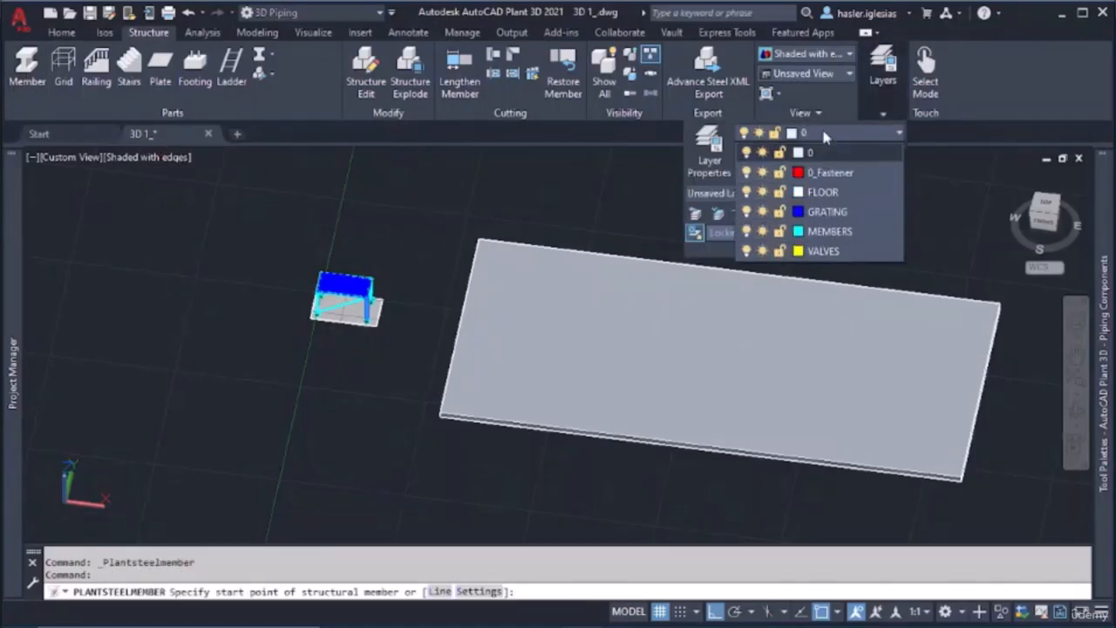
left_click(825, 222)
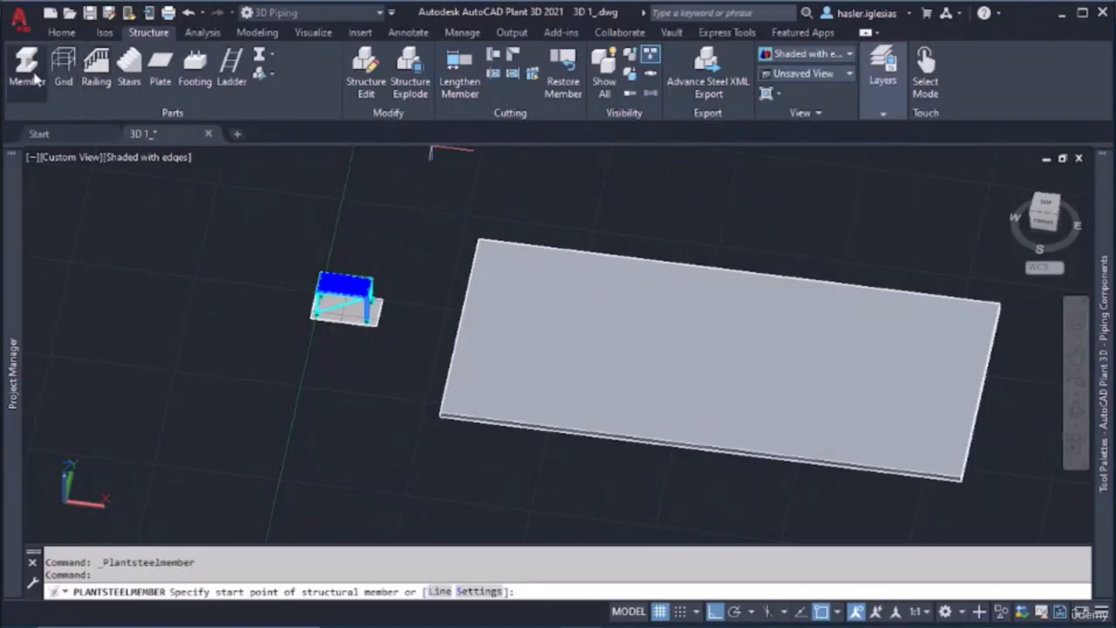
Draw a portal of members on the large slab: a column about 33' high, a beam about 13' long, and a second column down to the slab
left_click(526, 349)
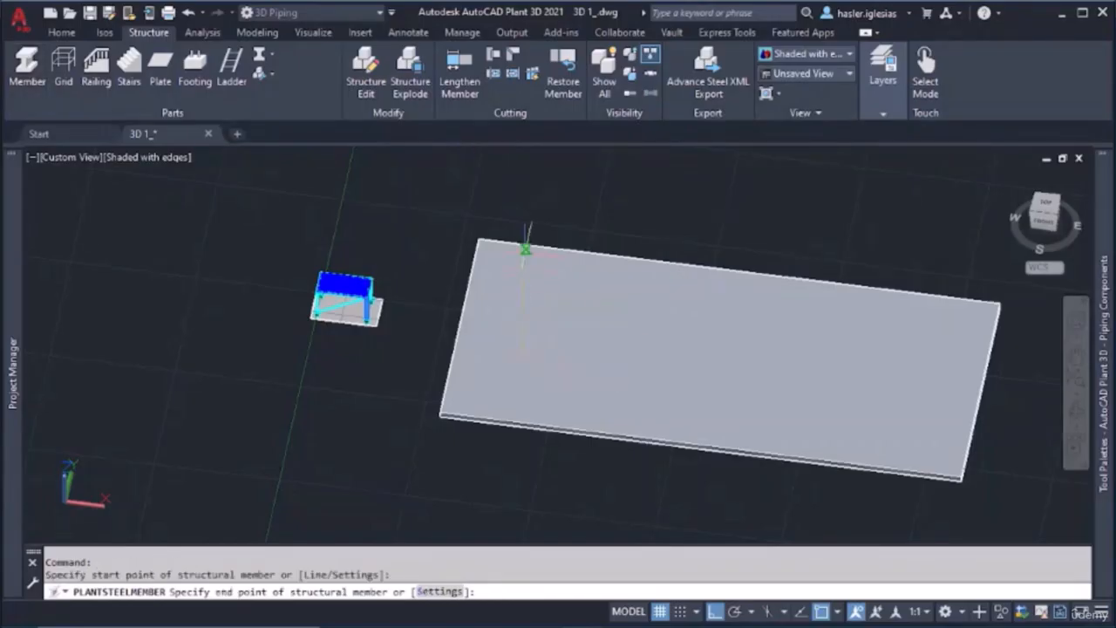
mouse_move(523, 219)
middle_mouse_down("shift")
mouse_move(526, 180)
mouse_move(532, 241)
mouse_move(528, 210)
middle_mouse_up("shift")
left_click(526, 196)
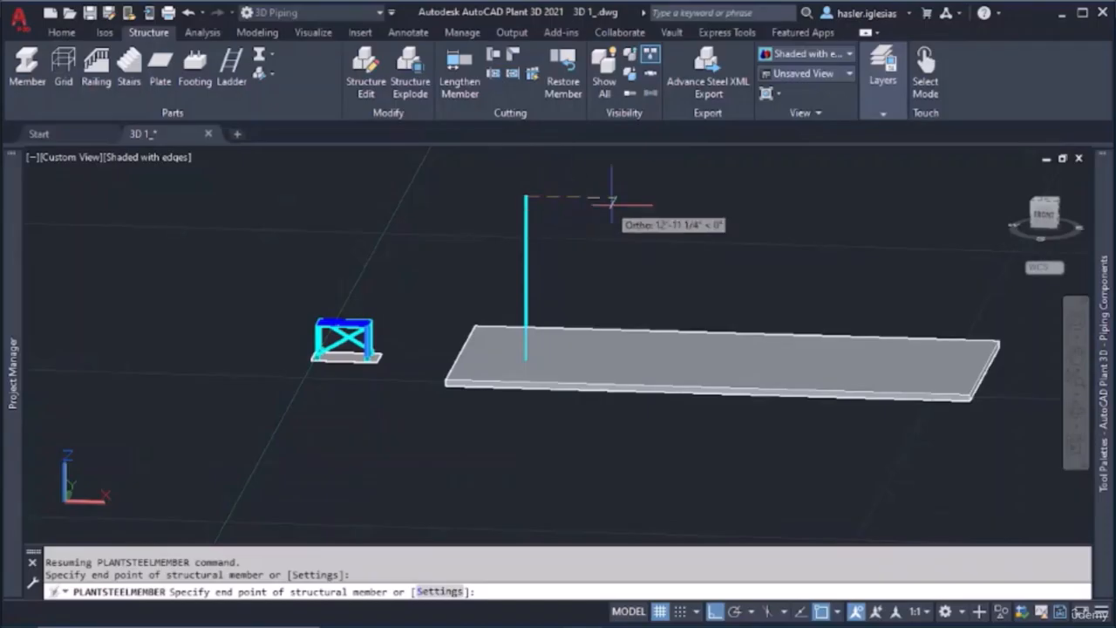
left_click(615, 199)
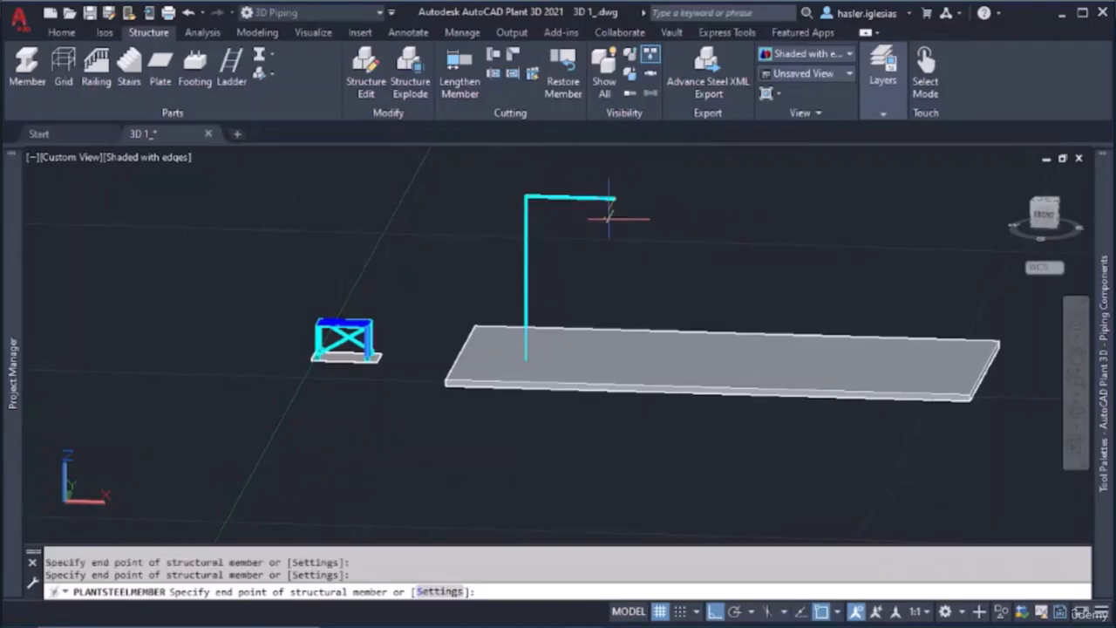
left_click(615, 356)
key("Escape")
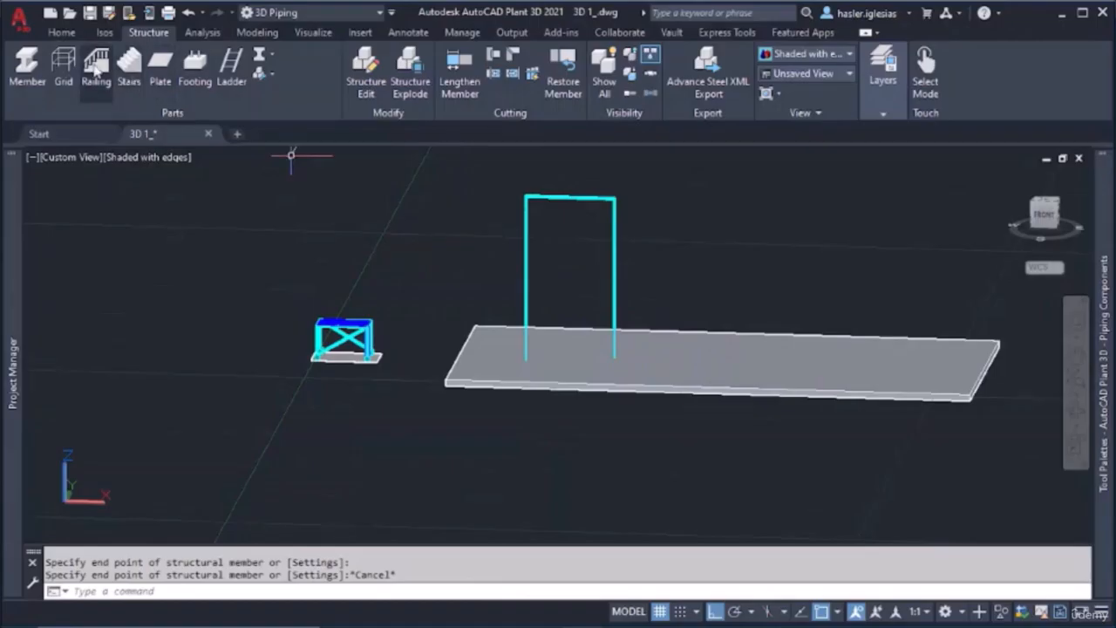
left_click(129, 65)
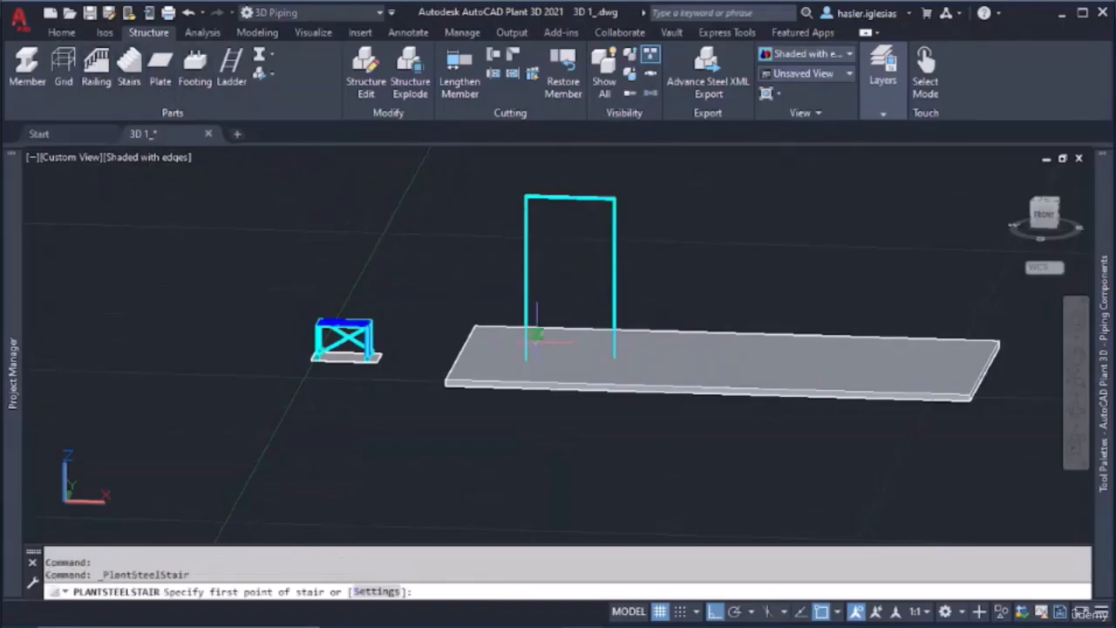
middle_click_drag(551, 360, 534, 367, "shift")
scroll(533, 366, "up", 4)
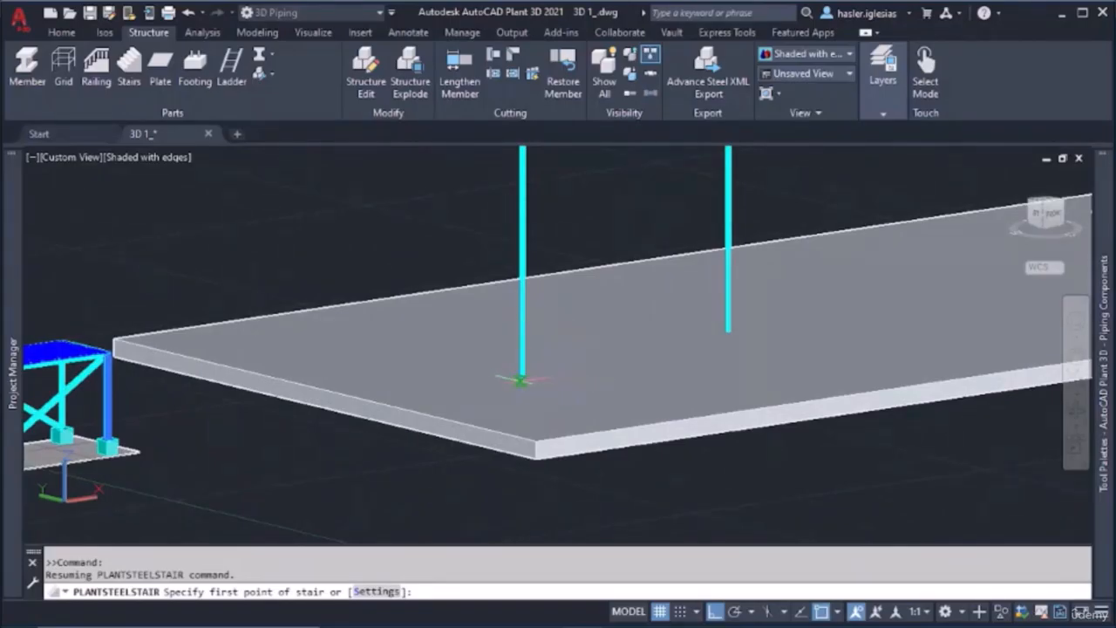
left_click(523, 379)
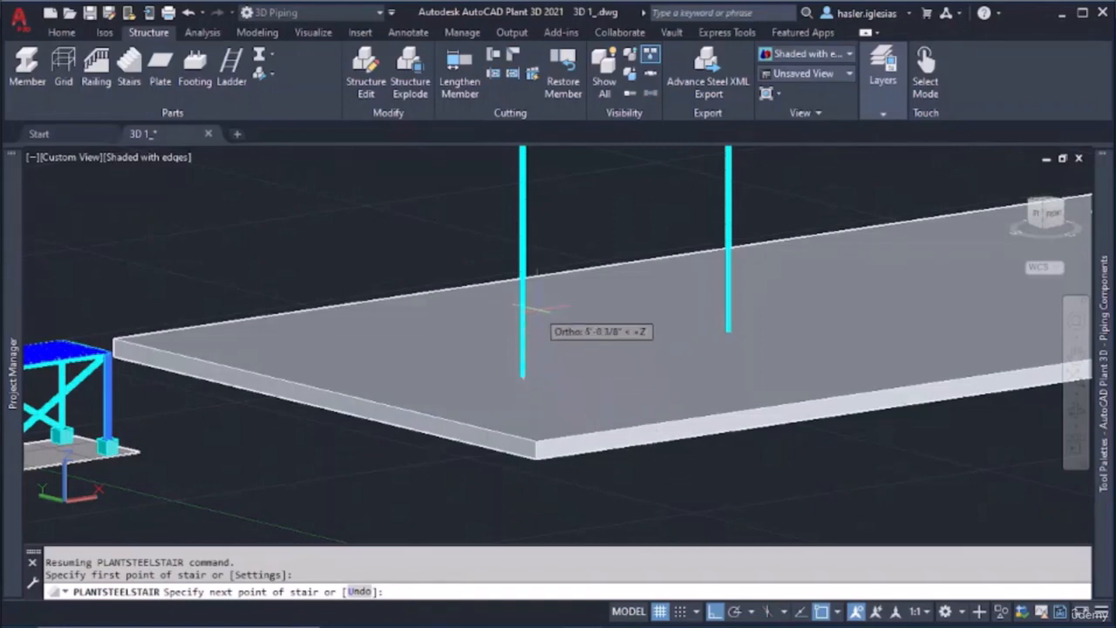
scroll(538, 309, "up", 2)
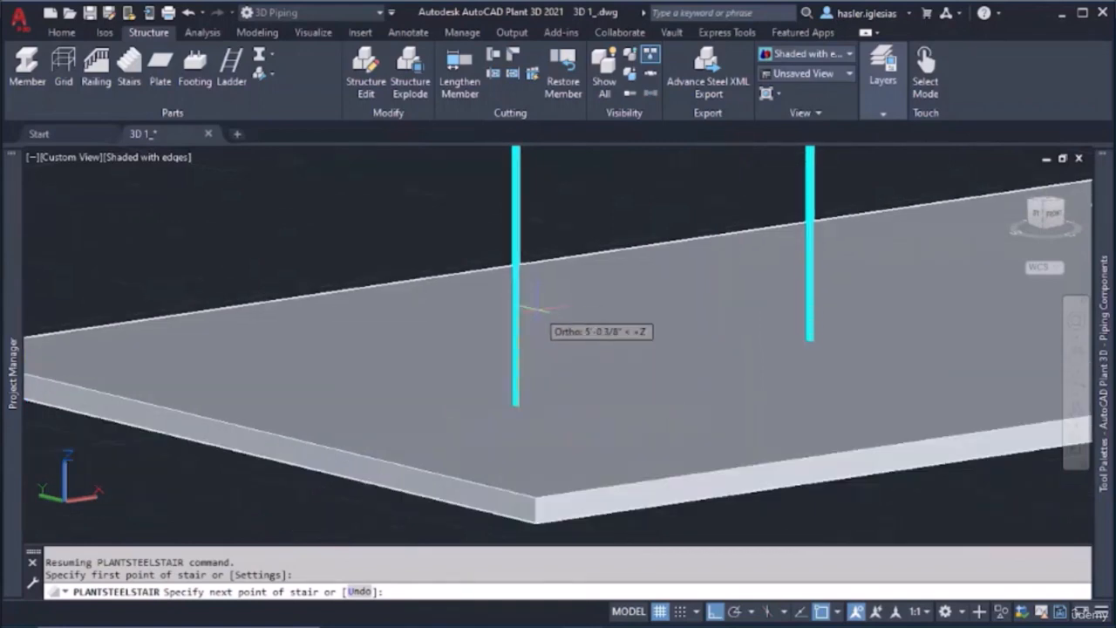
scroll(538, 308, "down", 5)
middle_click_drag(531, 289, 533, 387)
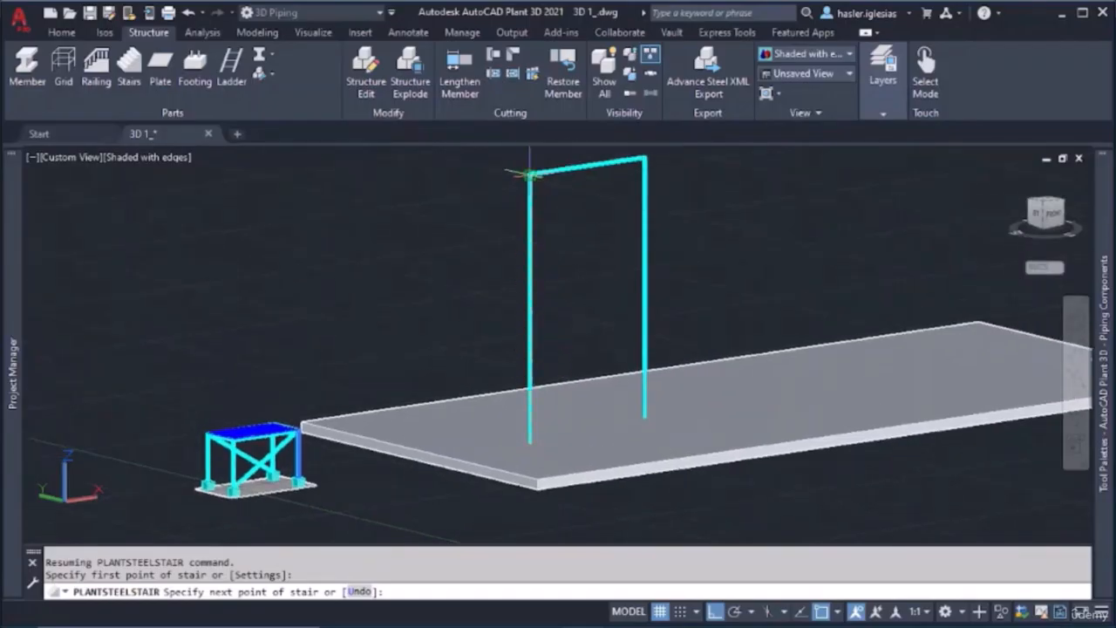
left_click(529, 174)
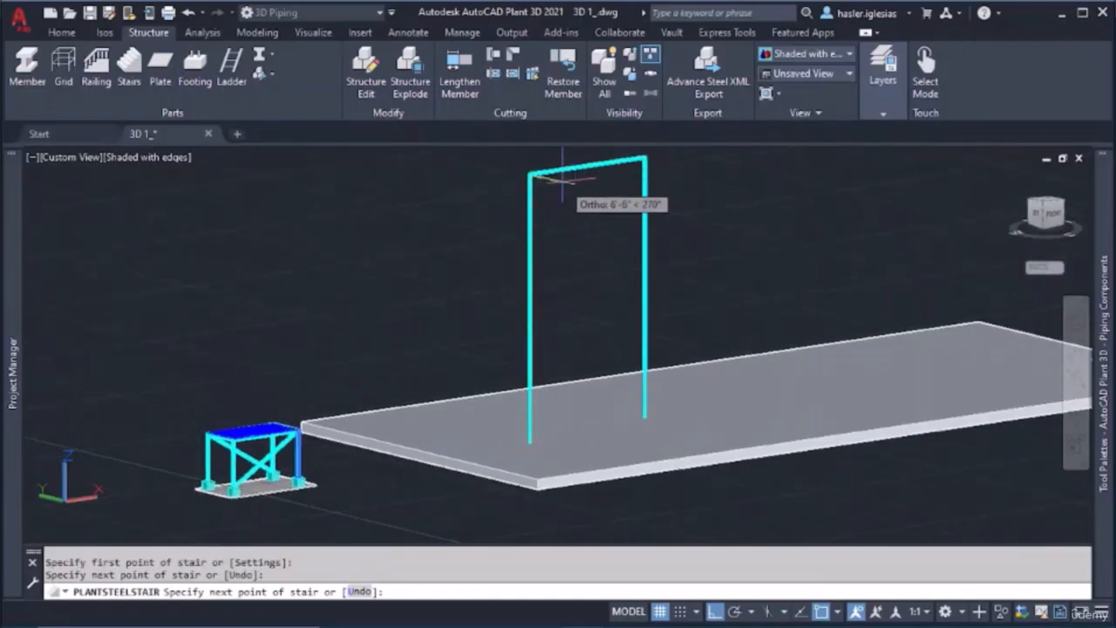
left_click(590, 186)
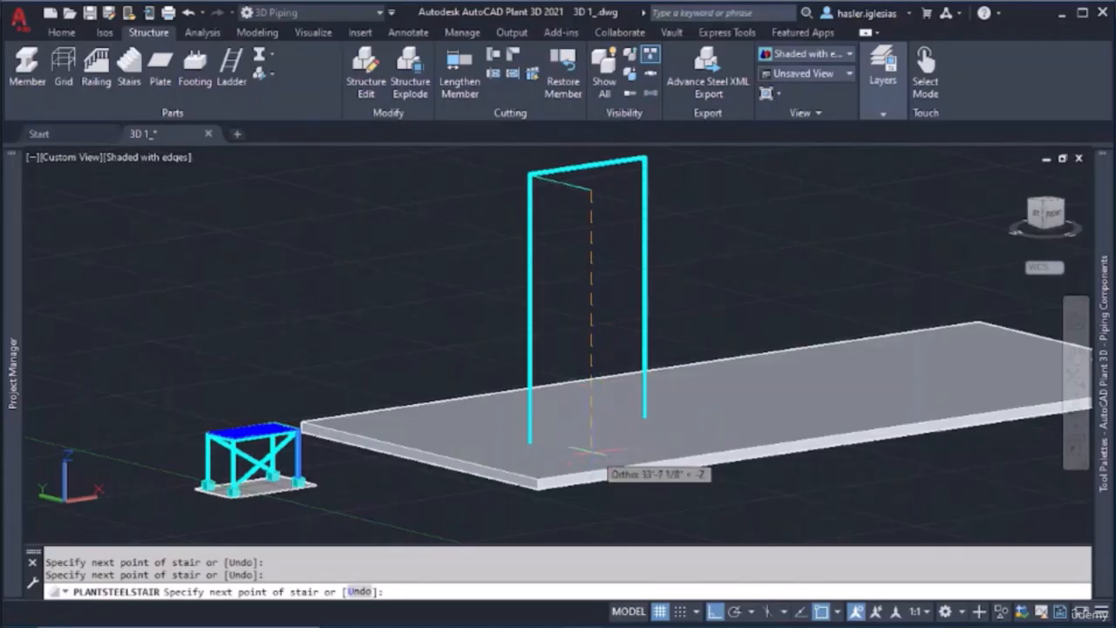
scroll(586, 454, "up", 3)
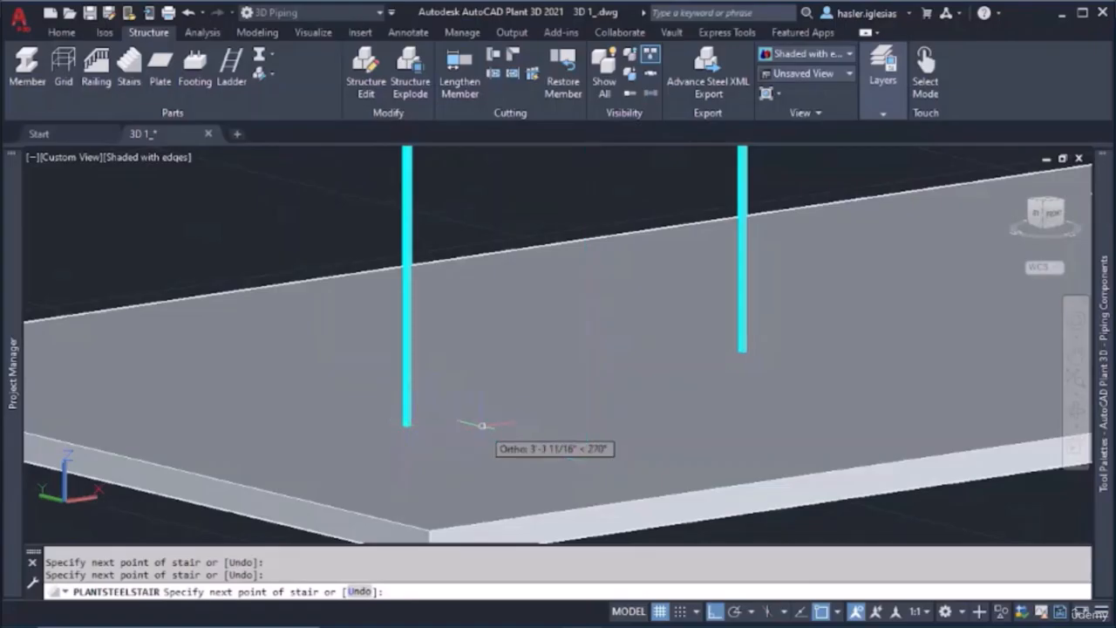
key("Escape")
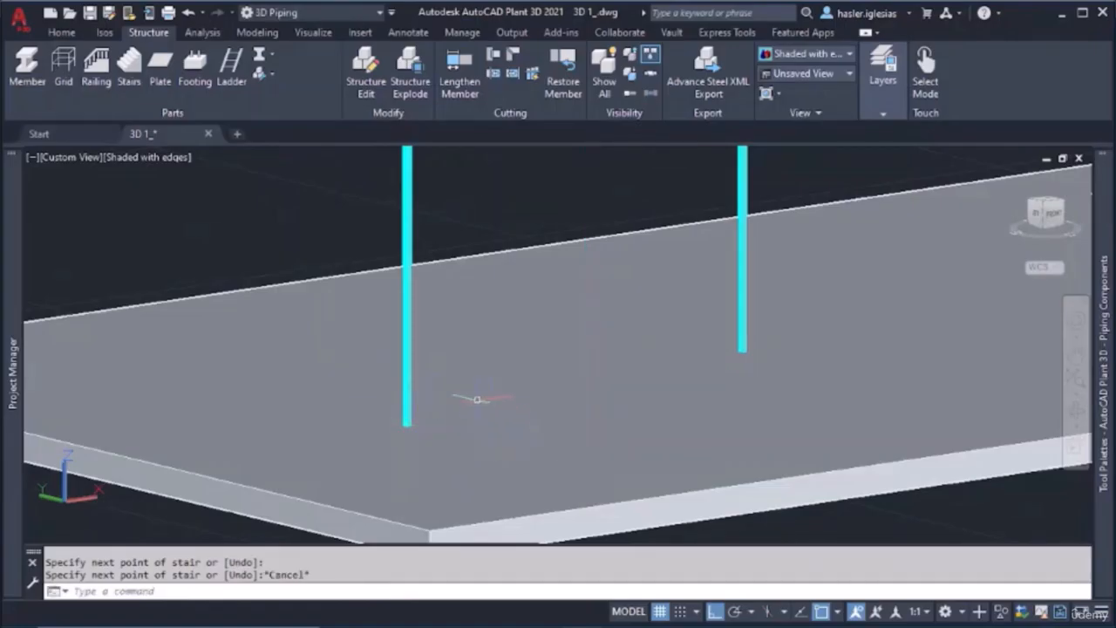
Try to draw a stair from the first column's foot to the slab edge, straight up, and back to the column's top
left_click(129, 68)
left_click(405, 427)
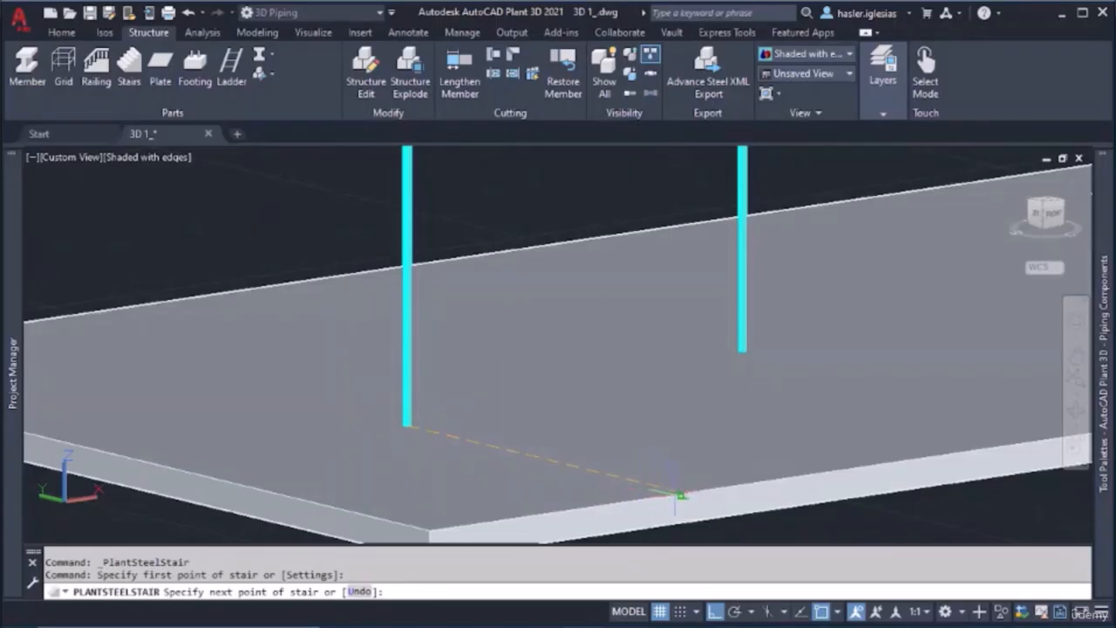
scroll(724, 331, "down", 5)
scroll(676, 366, "up", 8)
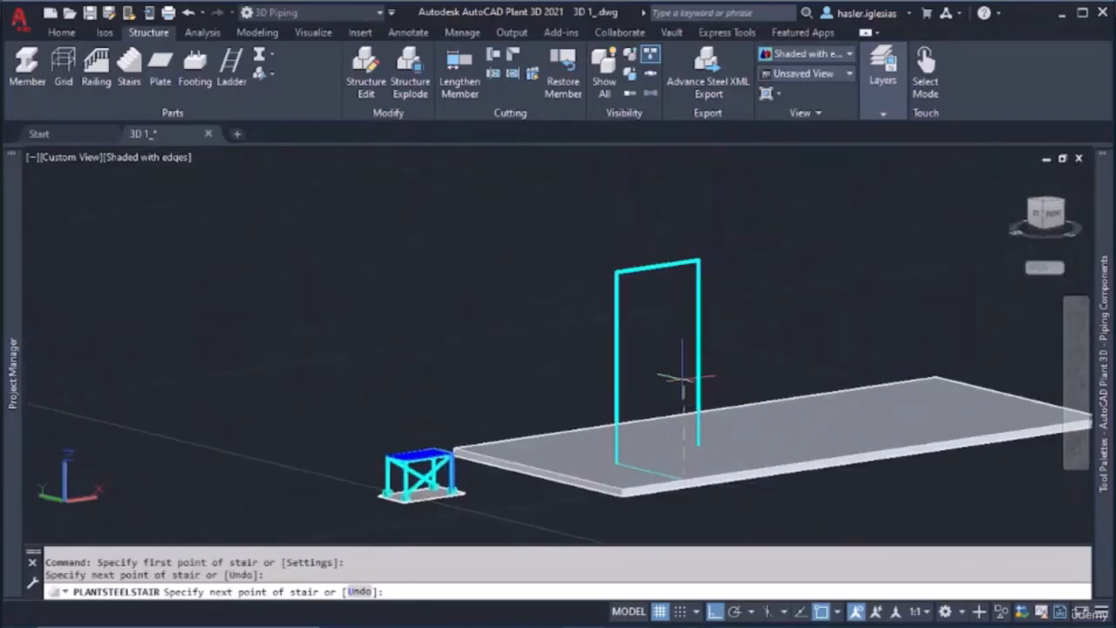
middle_click_drag(716, 225, 757, 223, "shift")
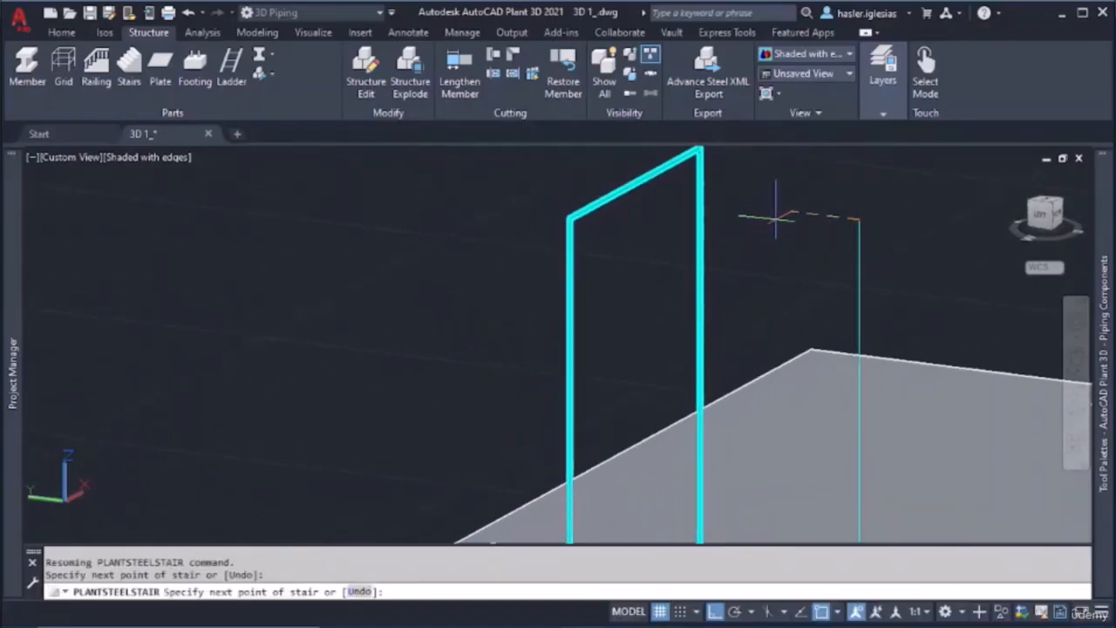
left_click(570, 216)
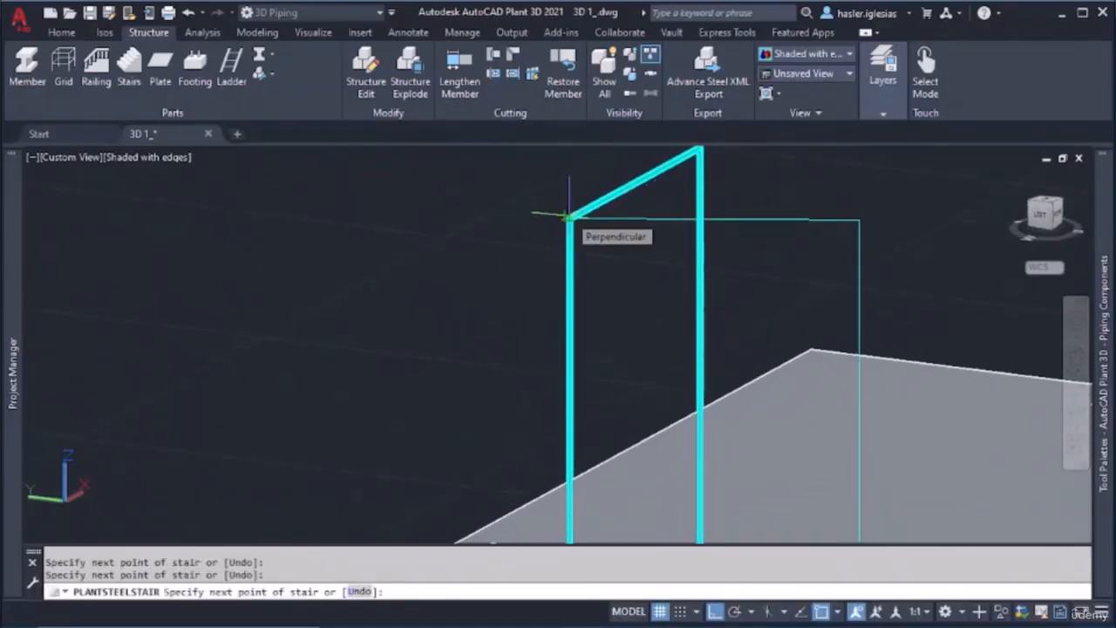
key("Return")
scroll(657, 291, "down", 5)
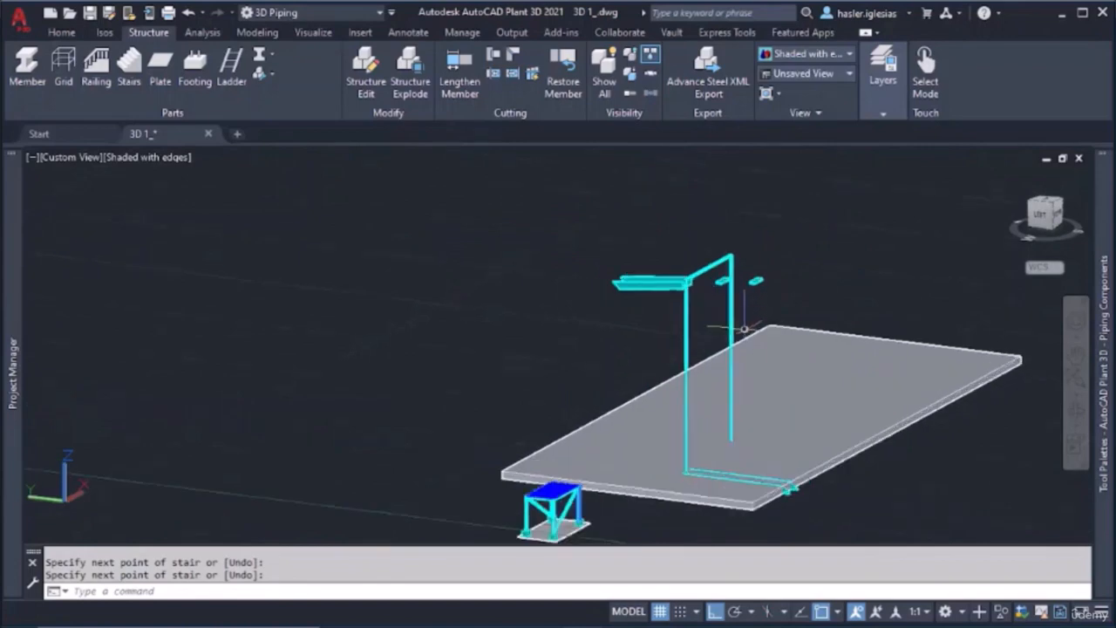
Delete the stair just drawn around the portal columns
left_click(652, 284)
key("Delete")
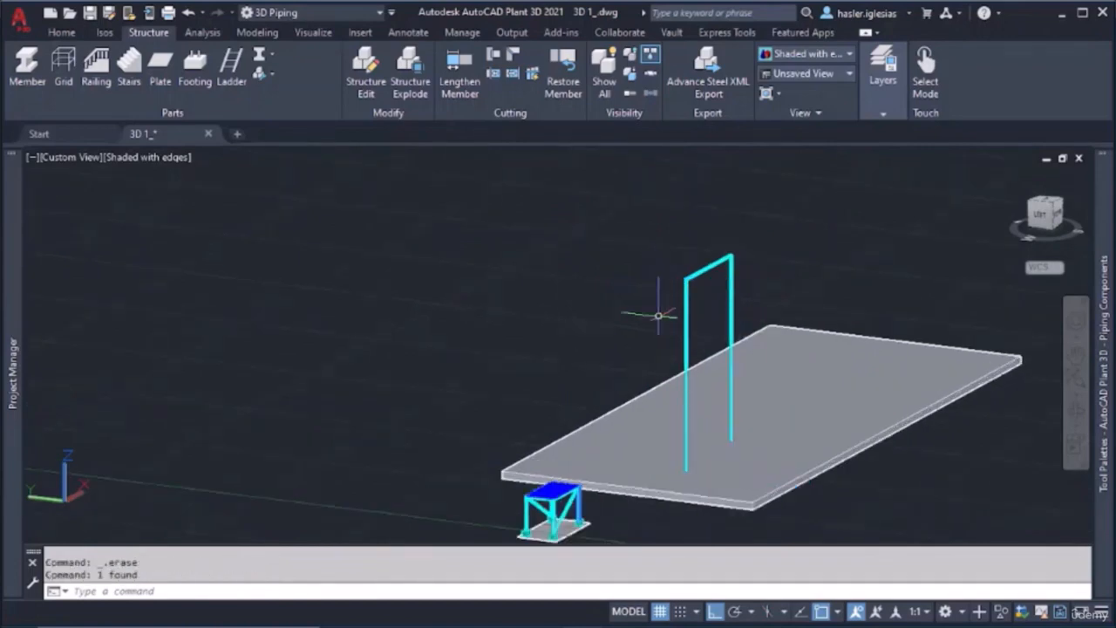
scroll(690, 437, "up", 2)
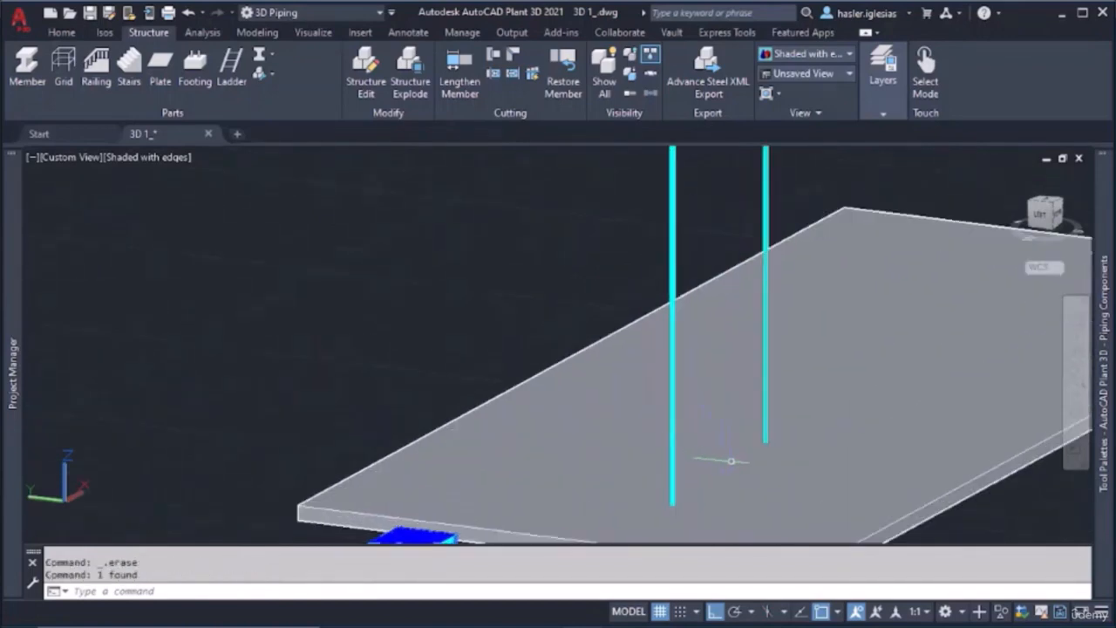
scroll(721, 461, "down", 4)
key("alt+Tab")
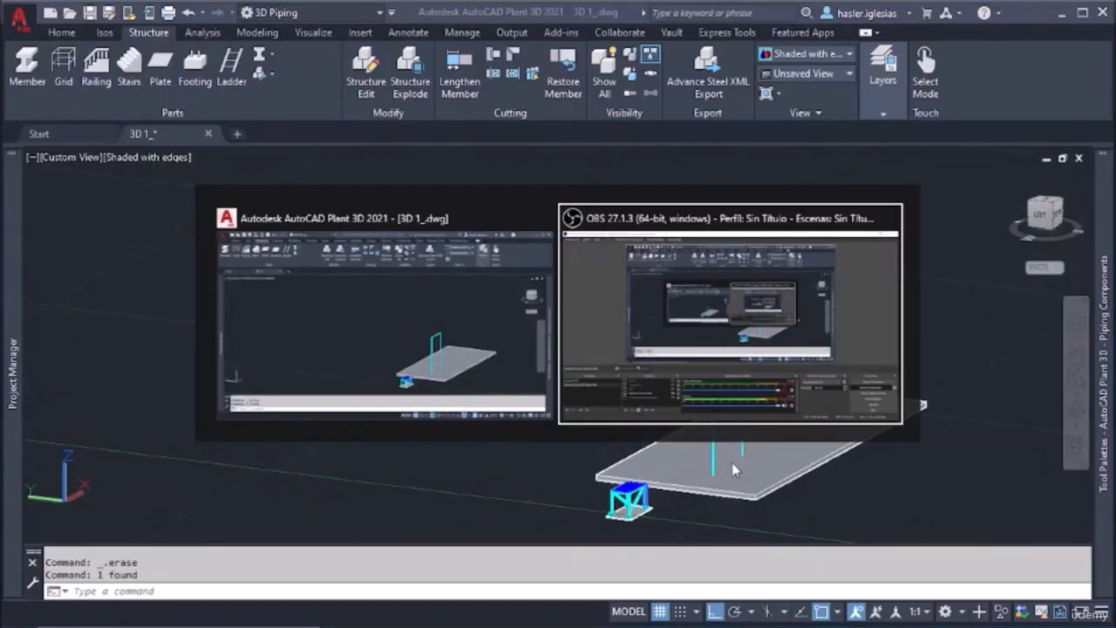
key("Escape")
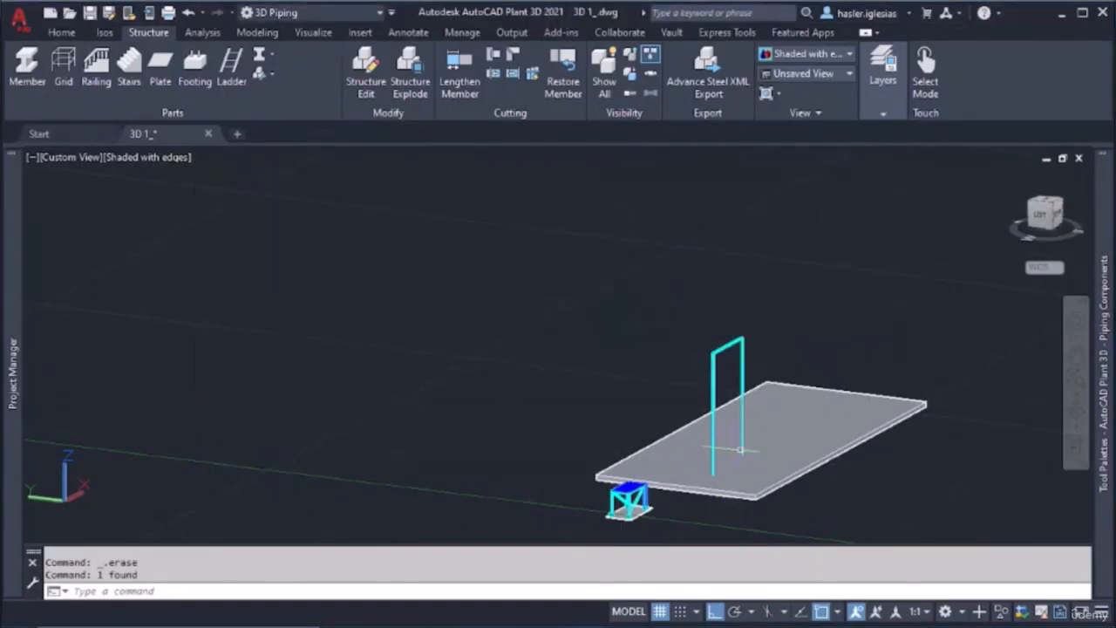
Open the stair settings for the geometry and shape of new stairs
scroll(741, 451, "up", 3)
scroll(741, 451, "up", 3)
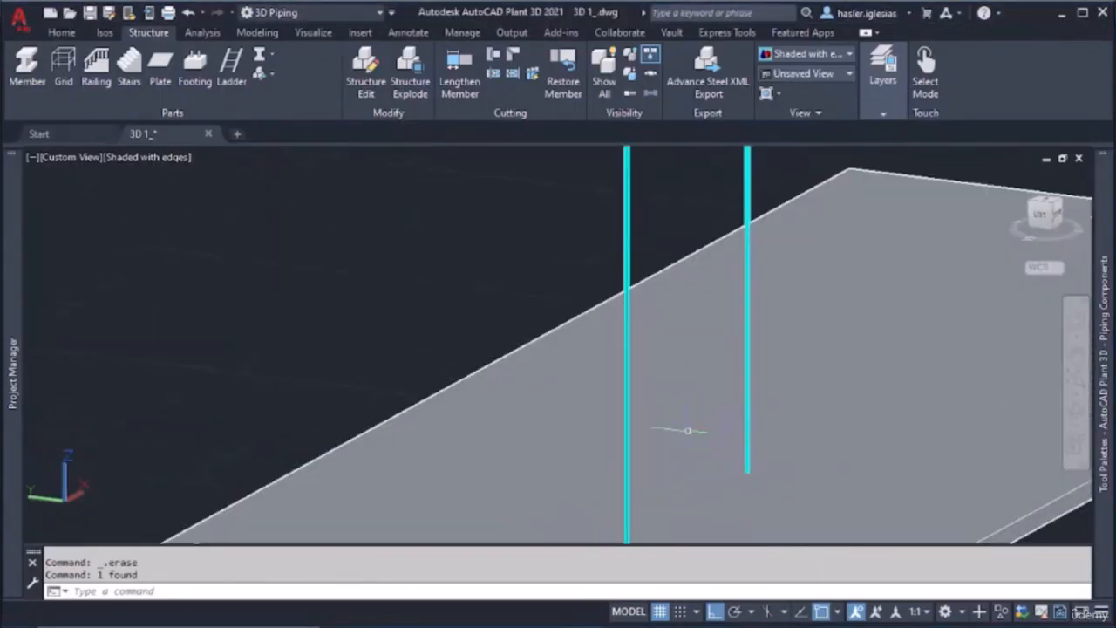
left_click(270, 75)
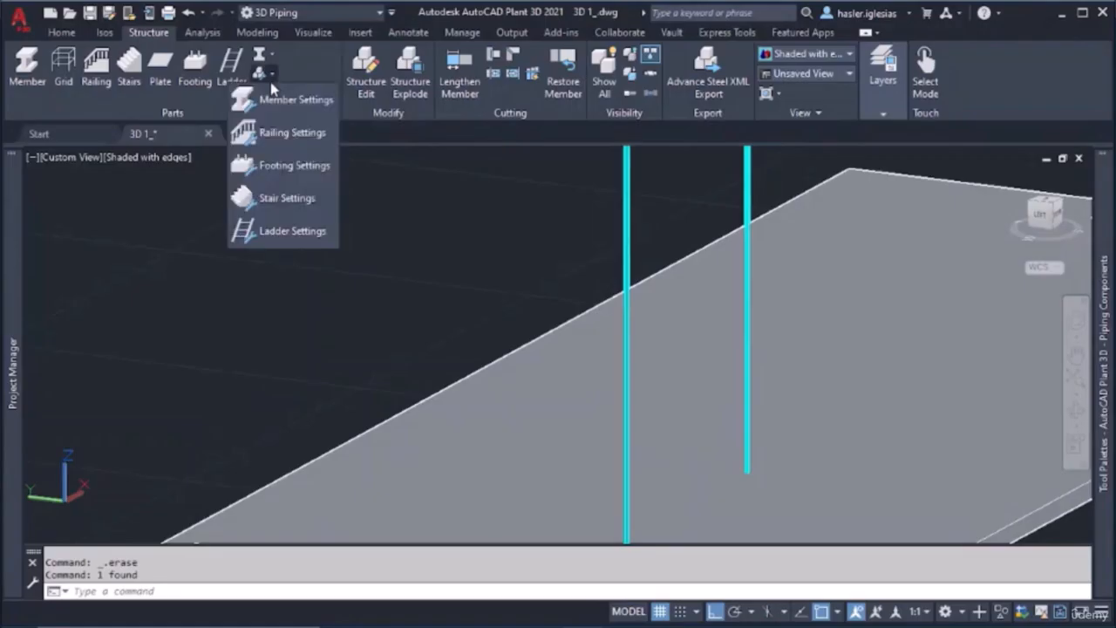
left_click(286, 199)
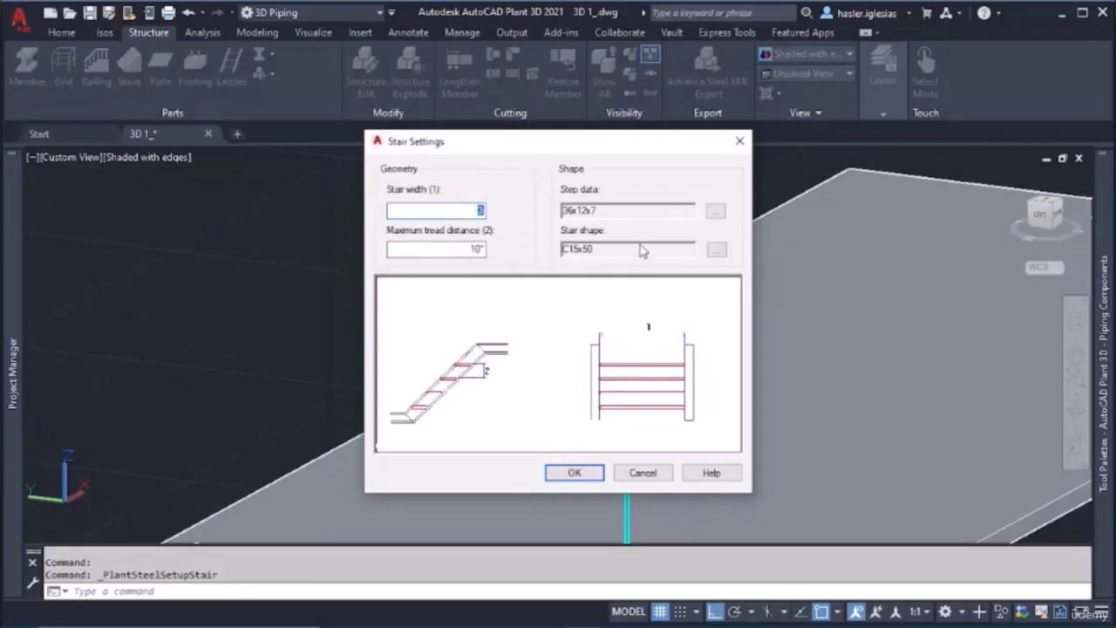
Accept the stair settings with a 10" maximum tread distance, 36x12x7 step data and C15x50 stair shape
left_click(576, 472)
scroll(719, 422, "down", 5)
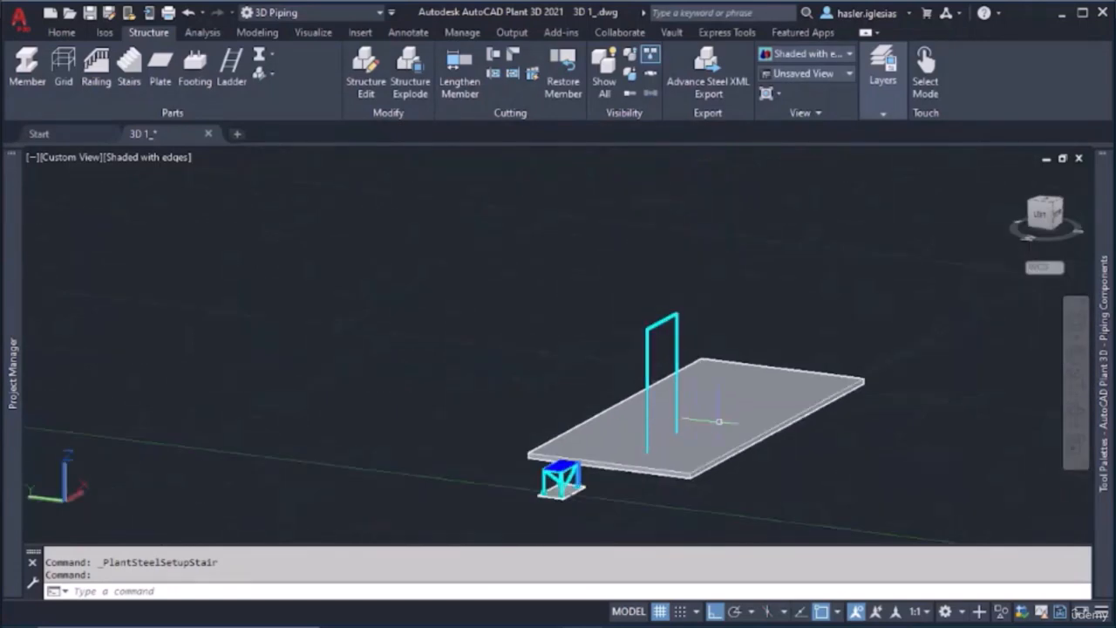
scroll(668, 425, "up", 3)
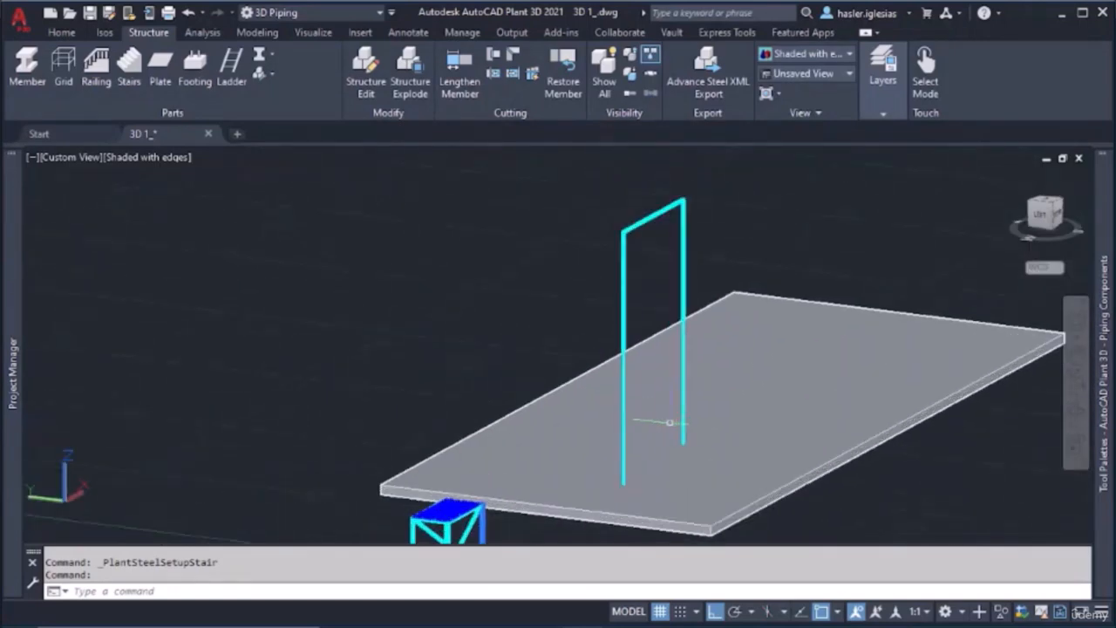
Try to query the length of the rear vertical member with the DISTANCE command
left_click(684, 345)
type("DISTANC")
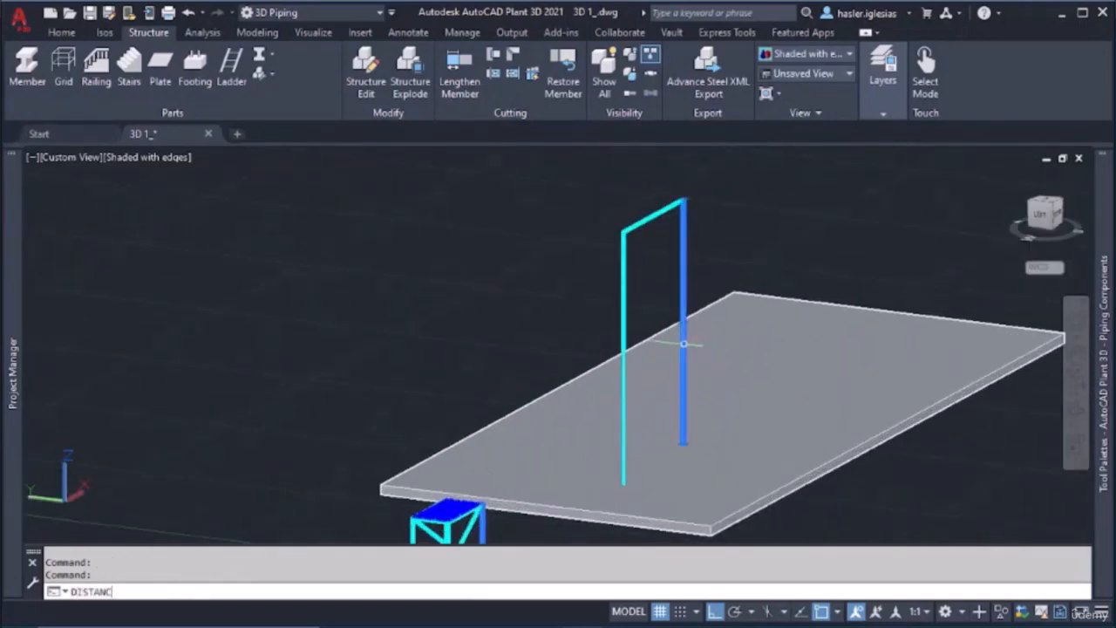
type("E")
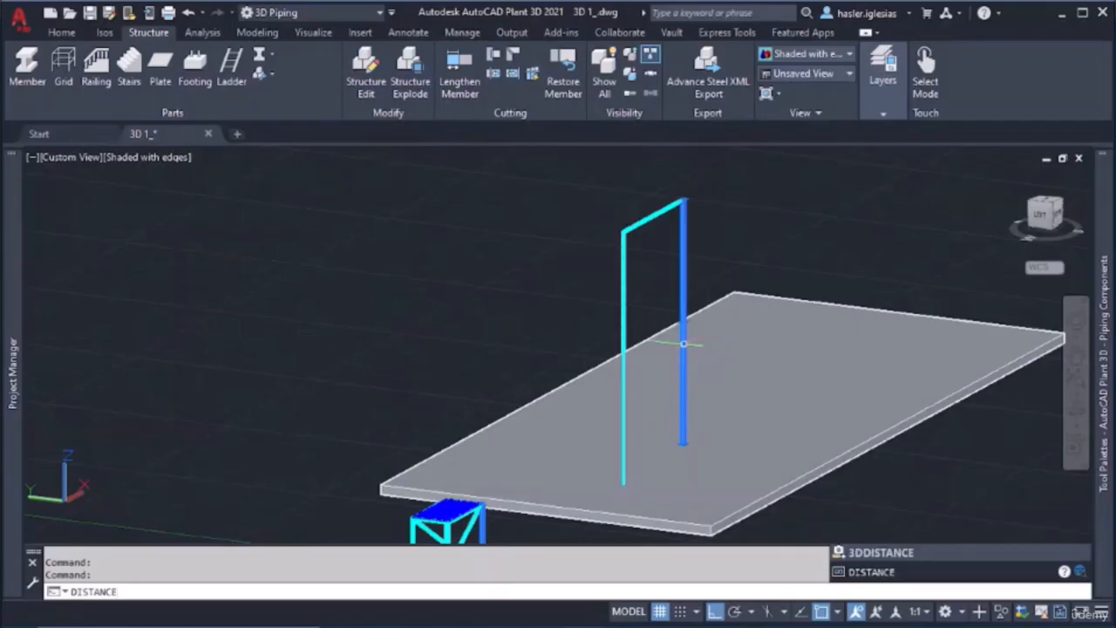
key("Return")
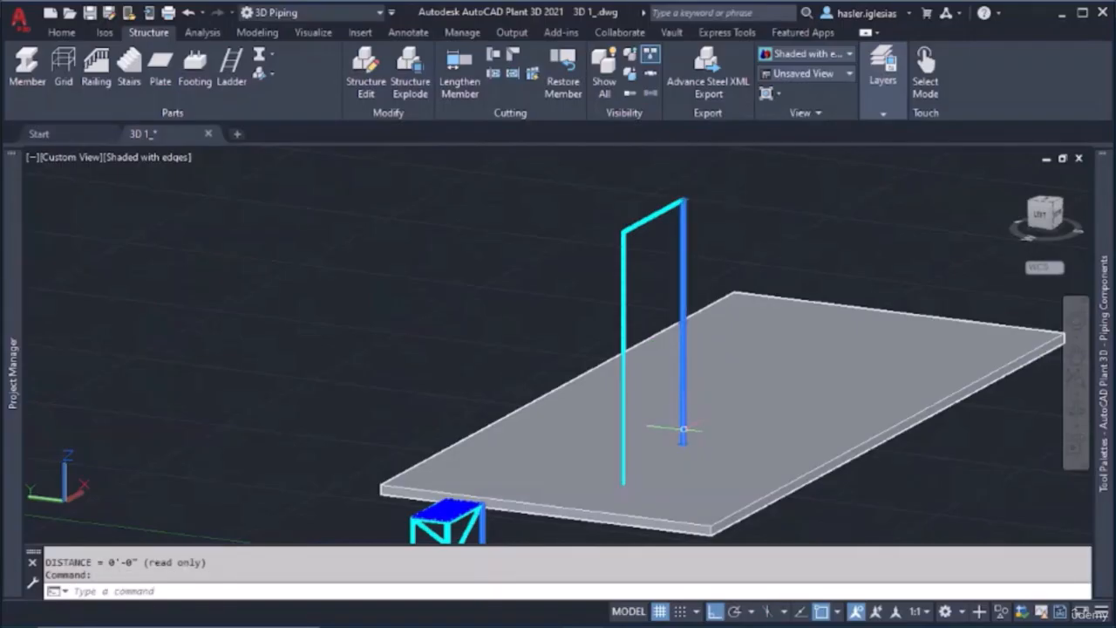
key("Return")
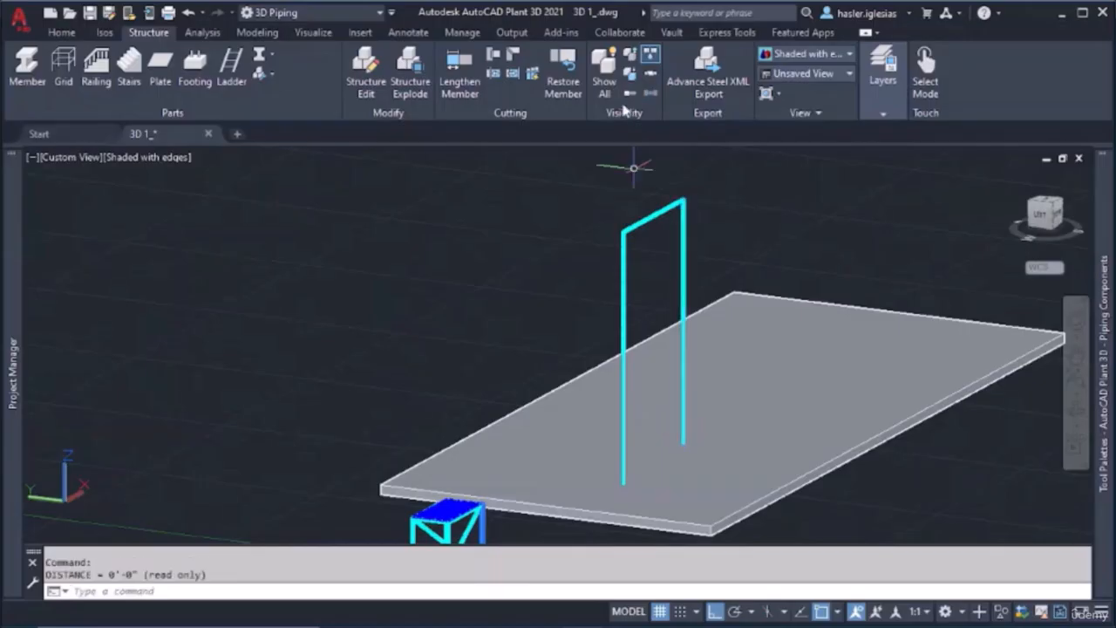
Look through the available command sets for a tool that can dimension the vertical members
left_click(75, 35)
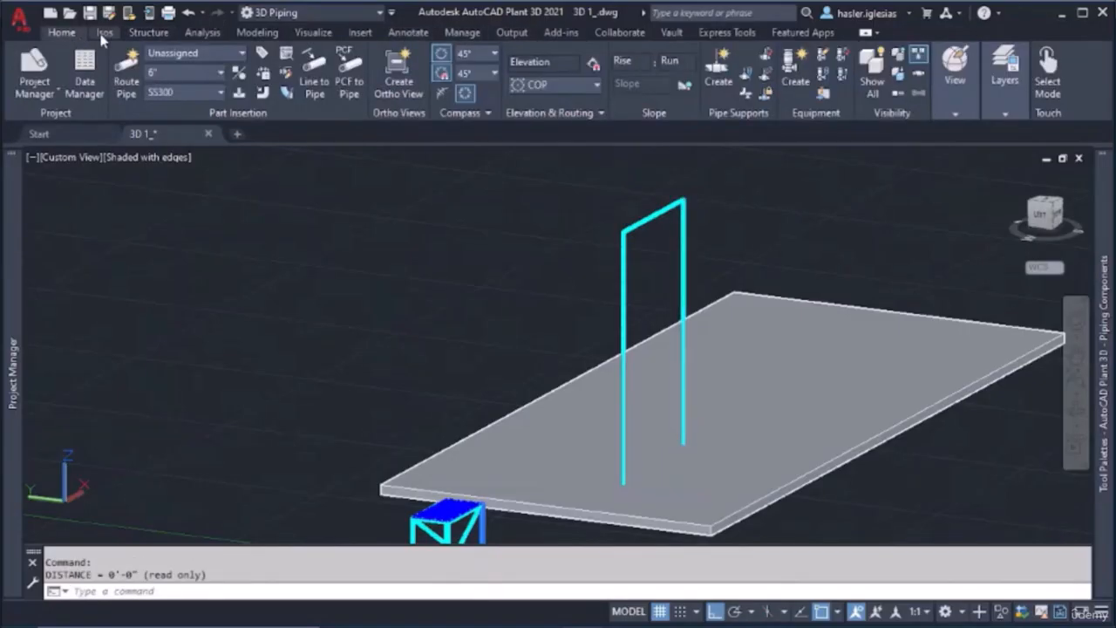
left_click(104, 33)
left_click(148, 33)
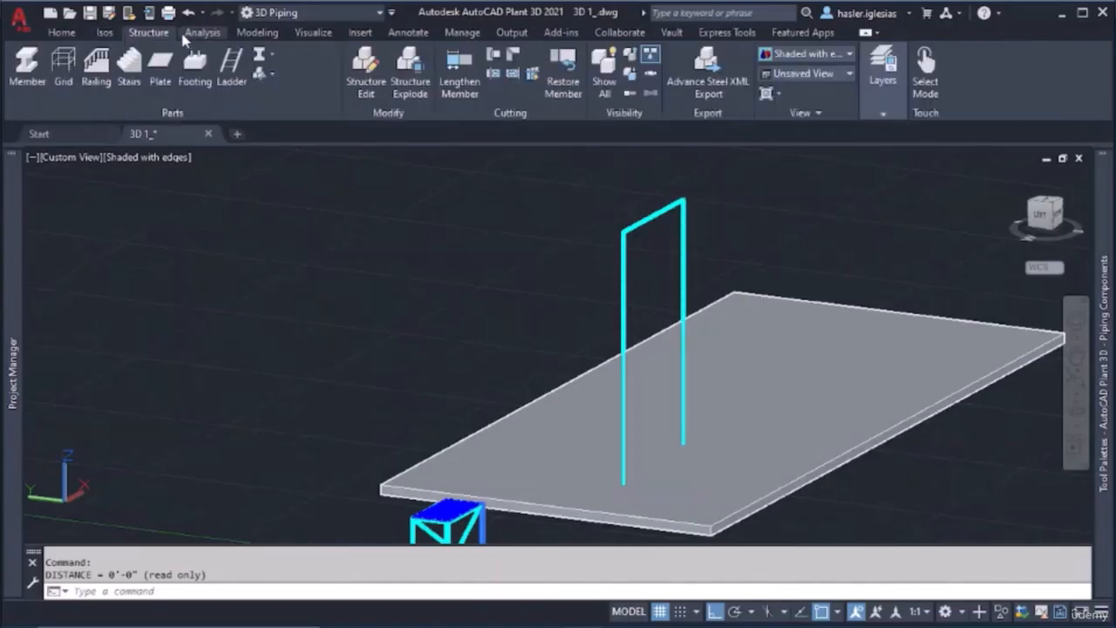
left_click(195, 34)
left_click(253, 34)
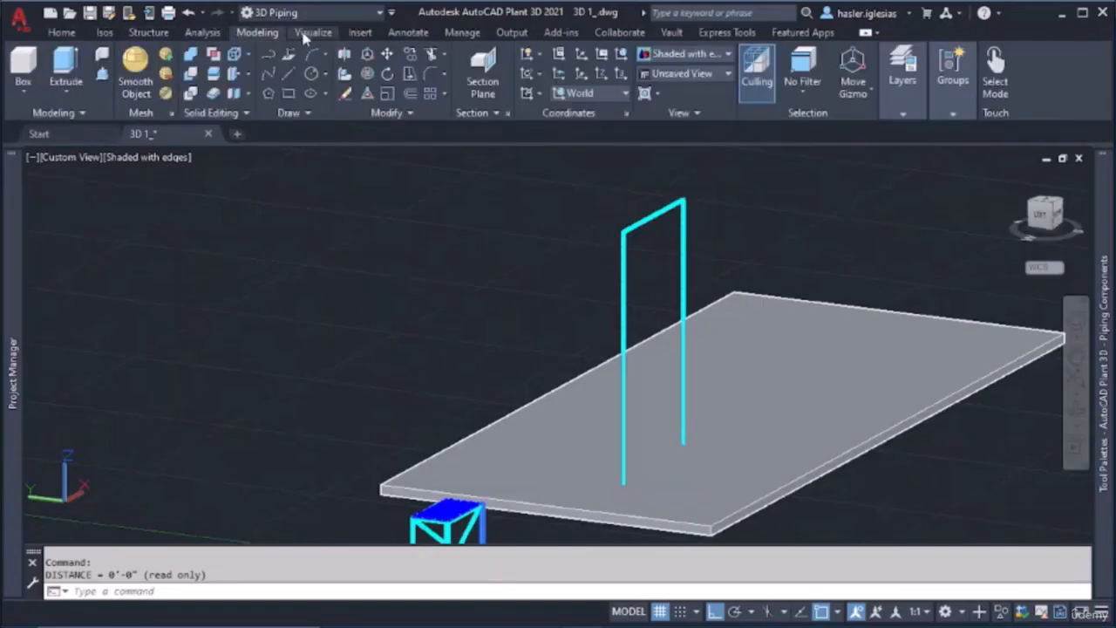
left_click(311, 33)
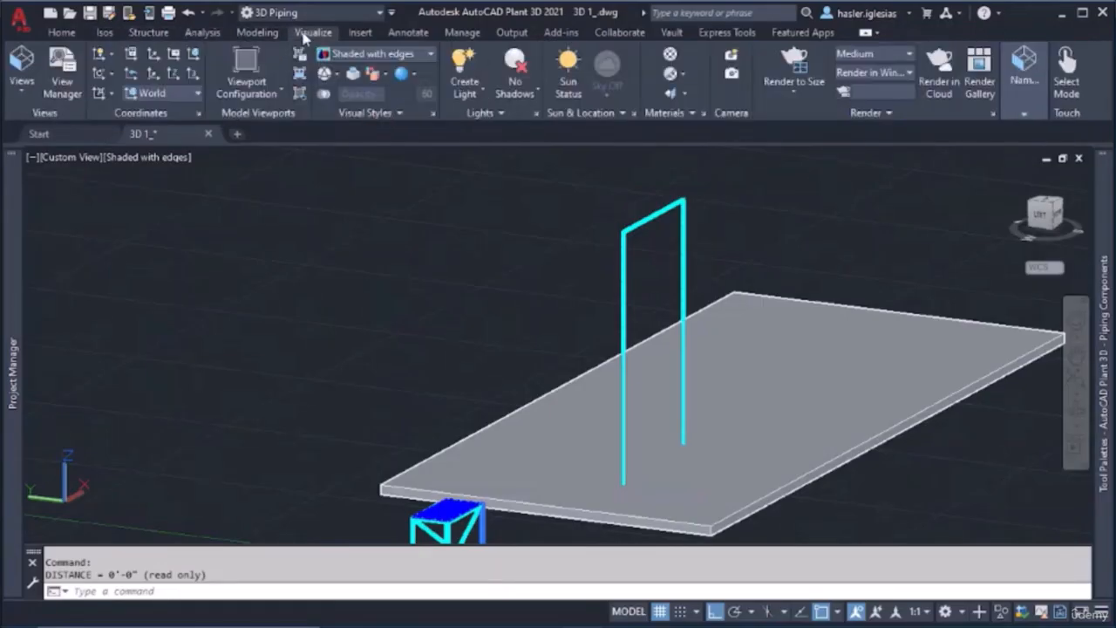
left_click(361, 33)
left_click(397, 33)
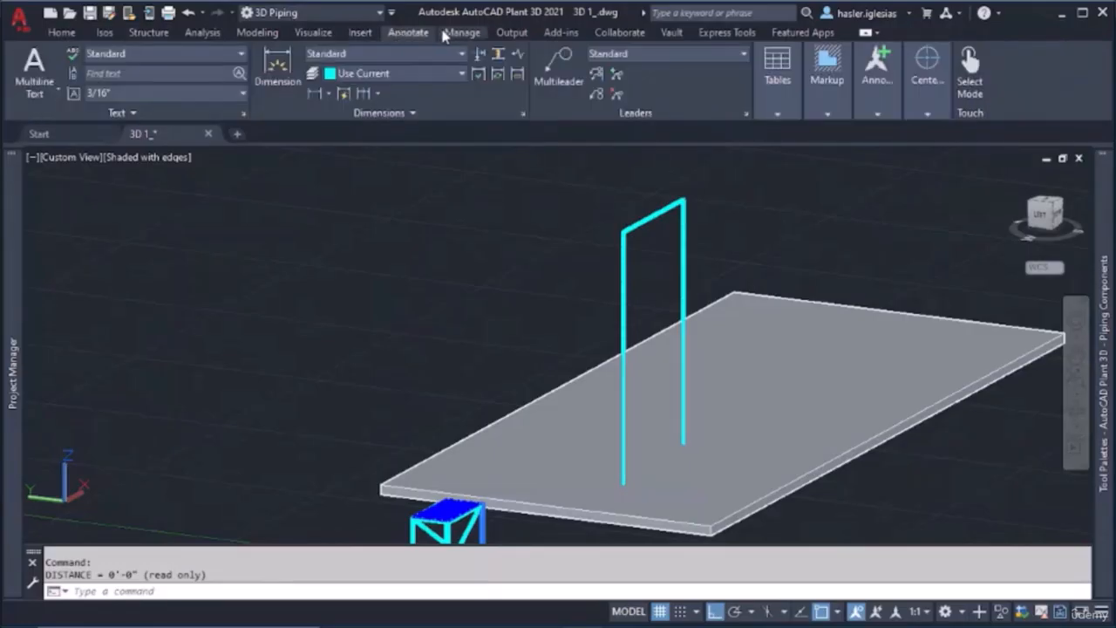
Try to dimension the height of the front vertical member from its upper end to its base
left_click(277, 73)
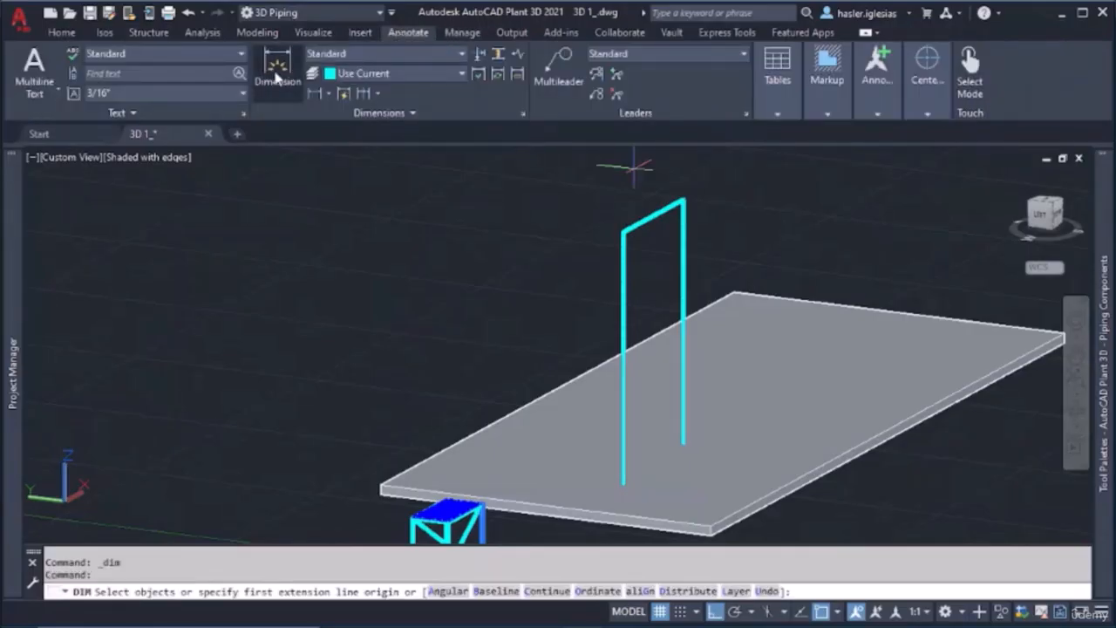
left_click(622, 232)
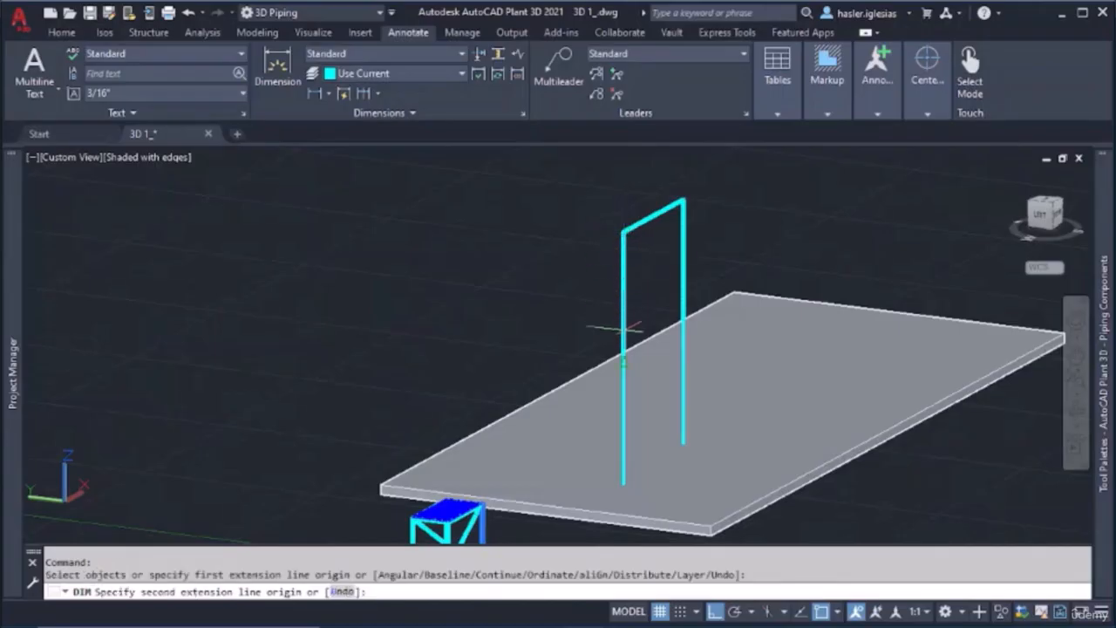
scroll(623, 452, "up", 5)
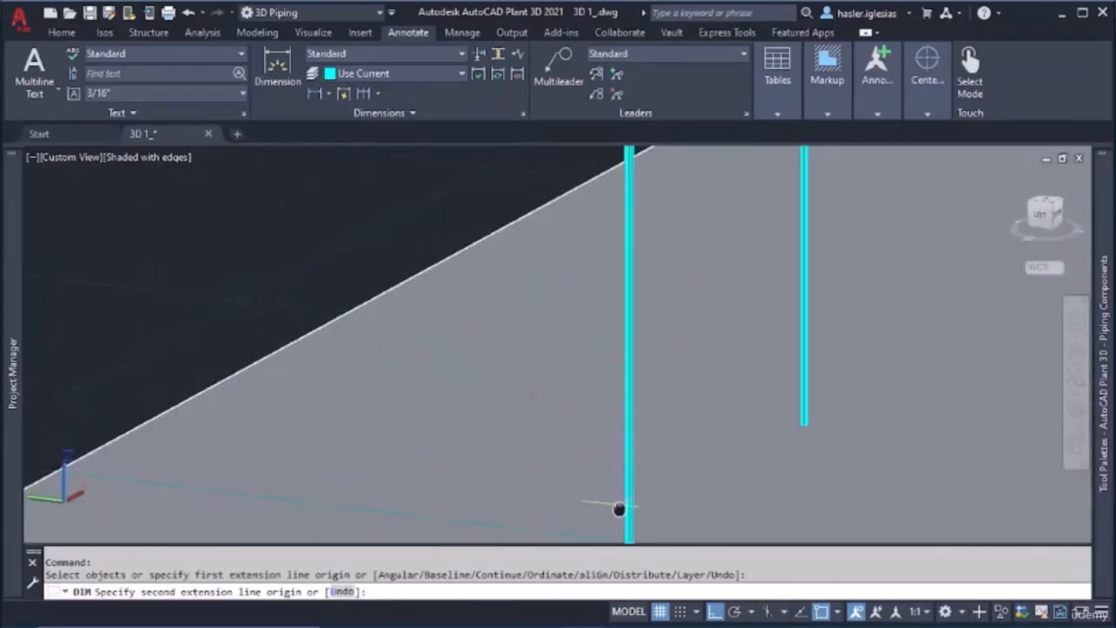
scroll(619, 509, "down", 4)
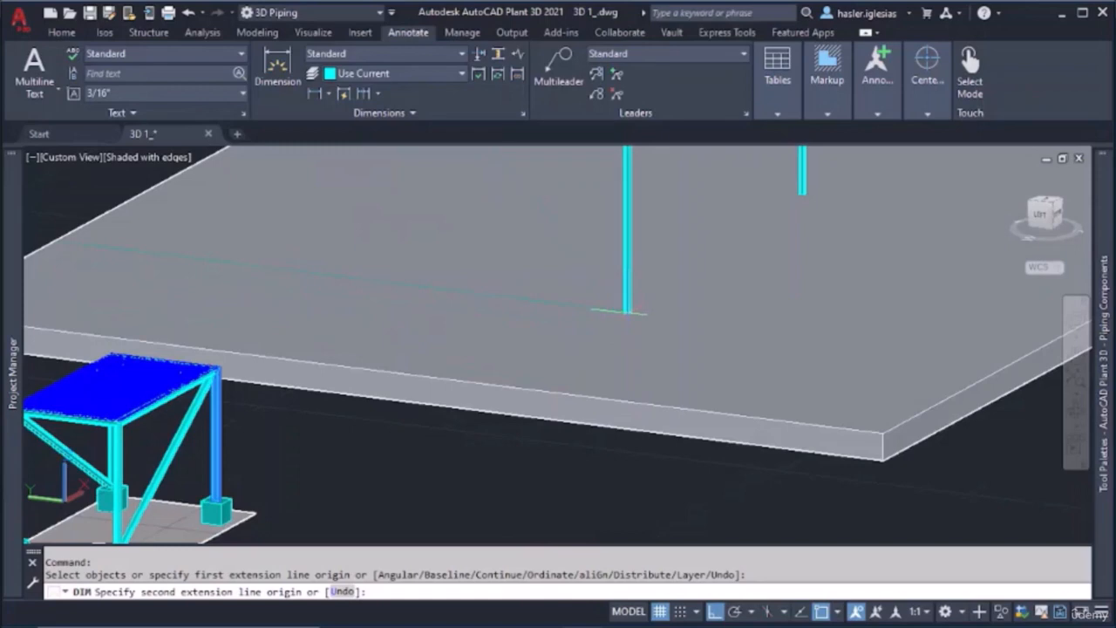
mouse_move(627, 306)
middle_mouse_down("shift")
mouse_move(636, 282)
mouse_move(607, 311)
middle_mouse_up("shift")
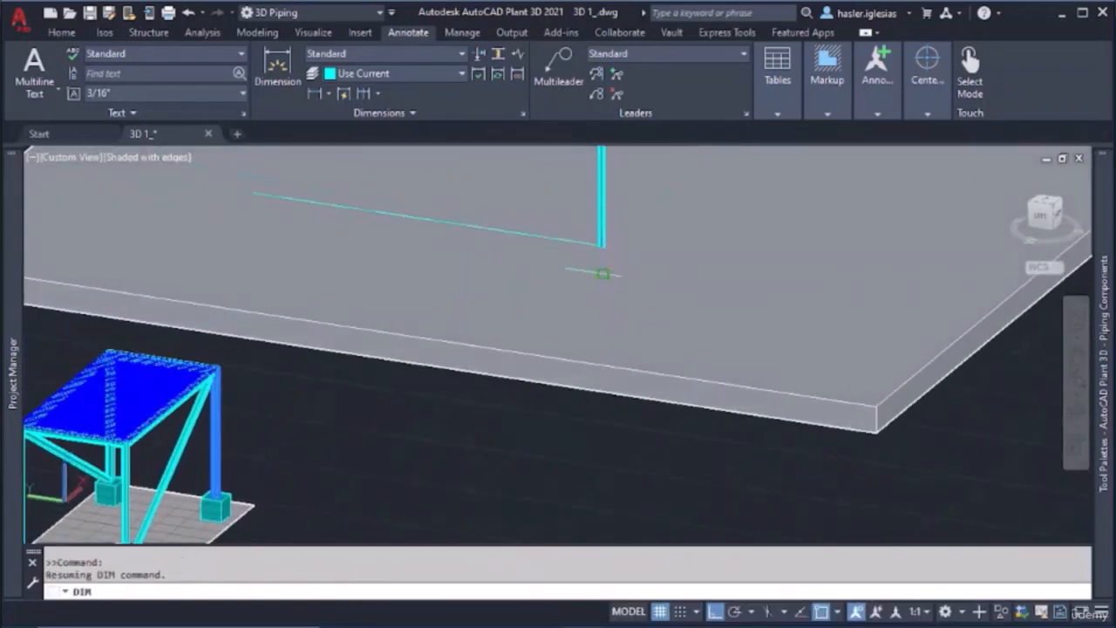
left_click(601, 270)
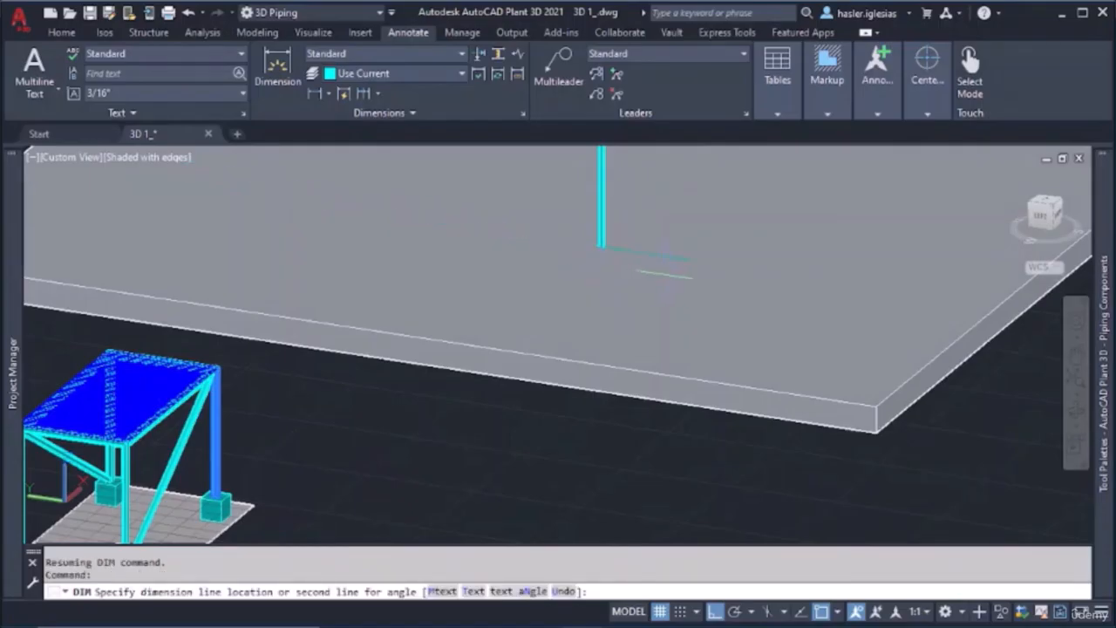
left_click(827, 279)
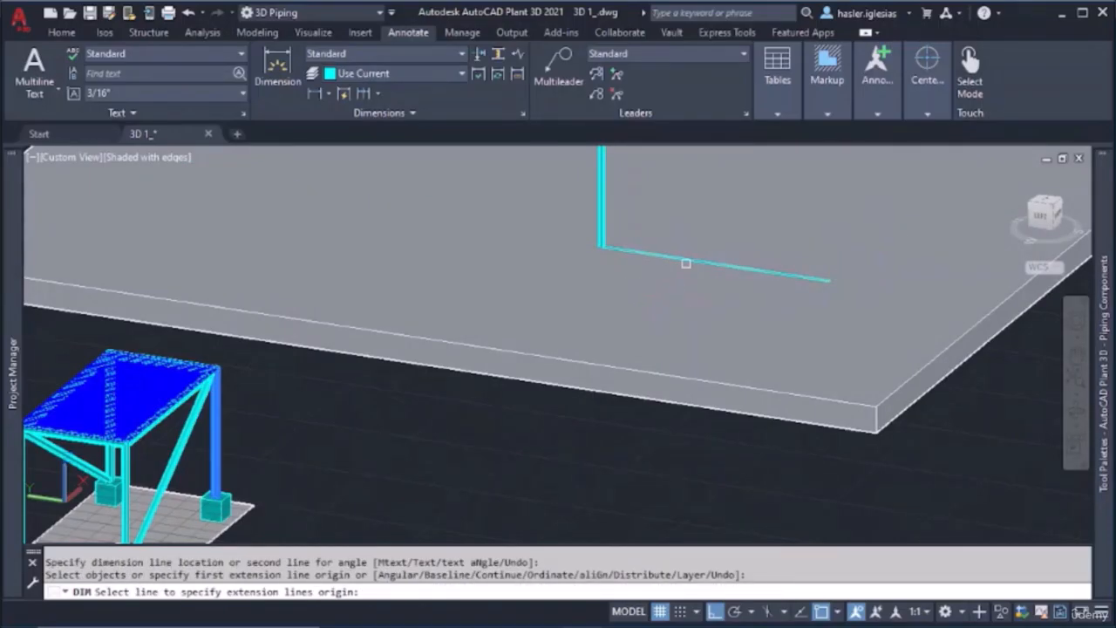
left_click(593, 210)
key("Escape")
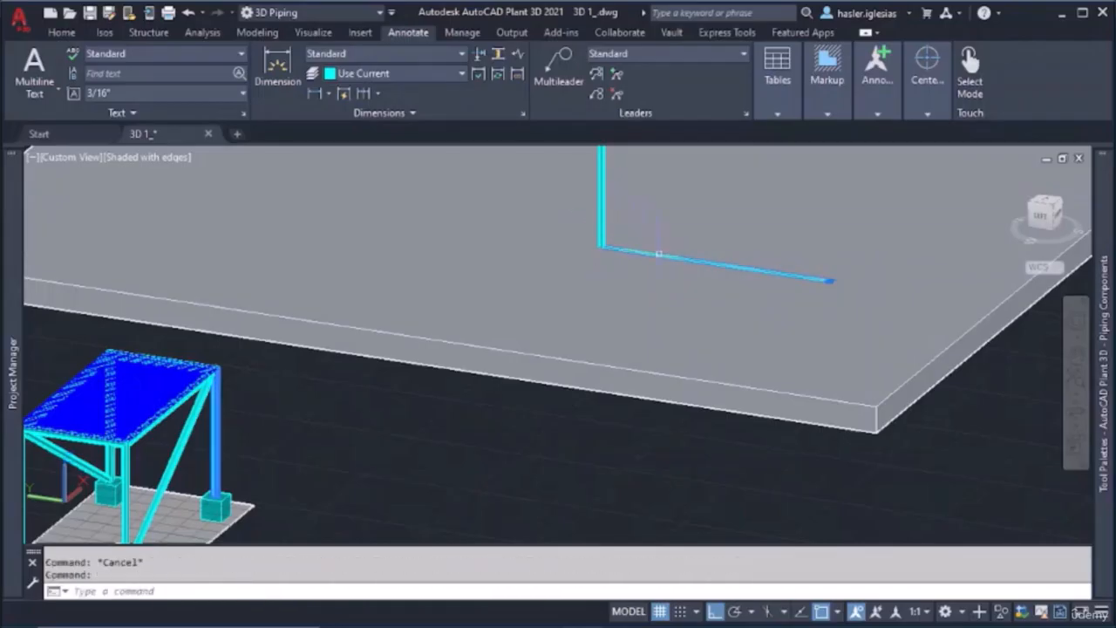
Delete the dimension placed at the base of the front vertical member and clear the selection
left_click(680, 259)
key("Delete")
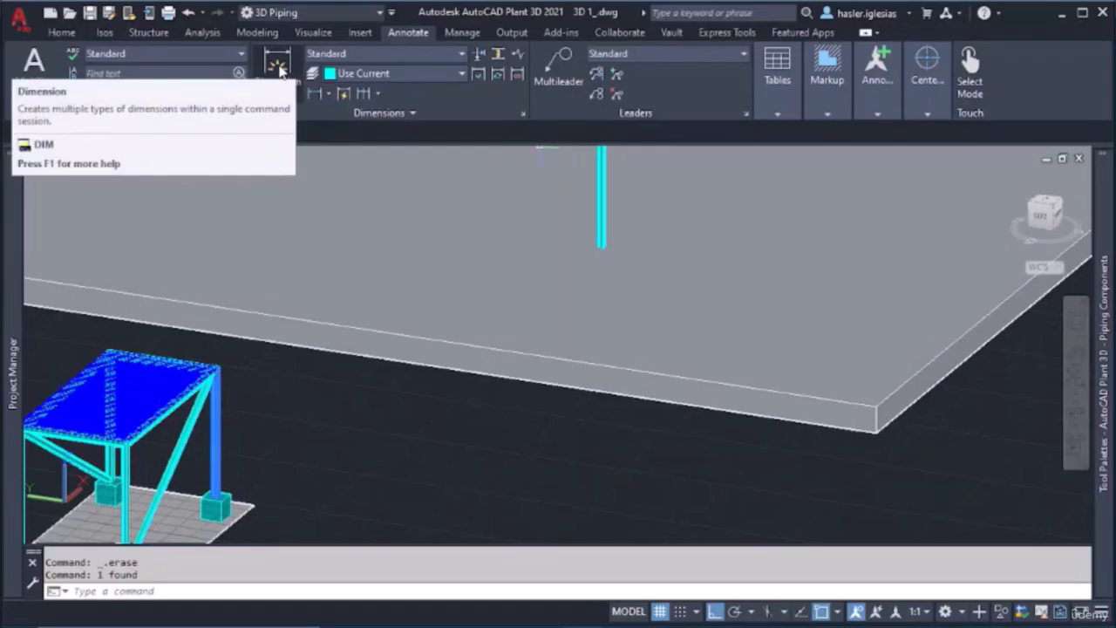
left_click(601, 201)
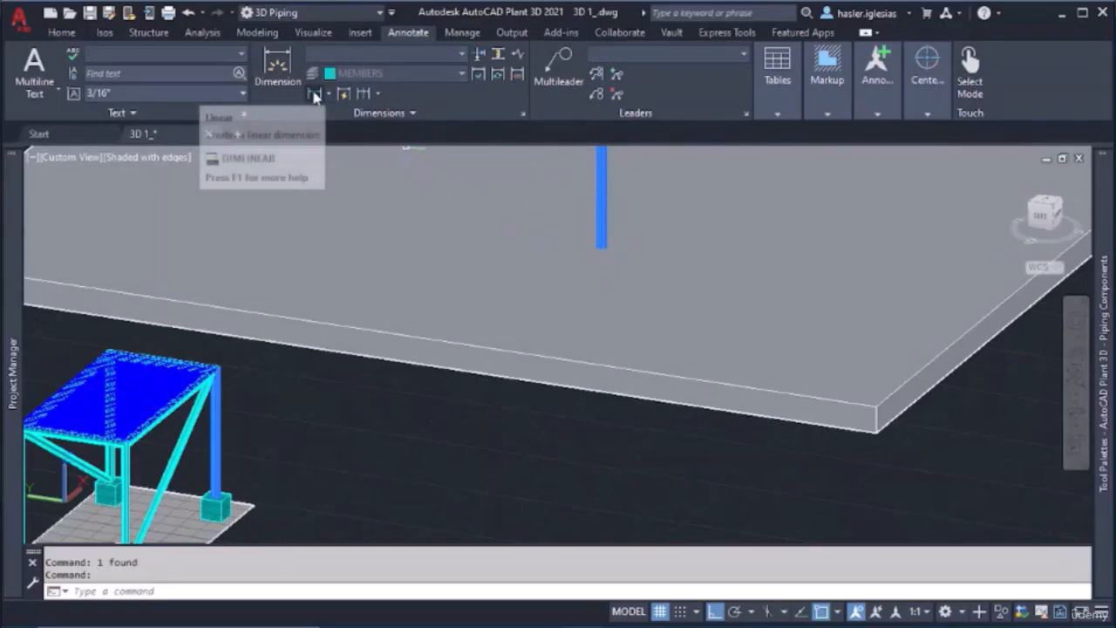
key("Escape")
key("Escape")
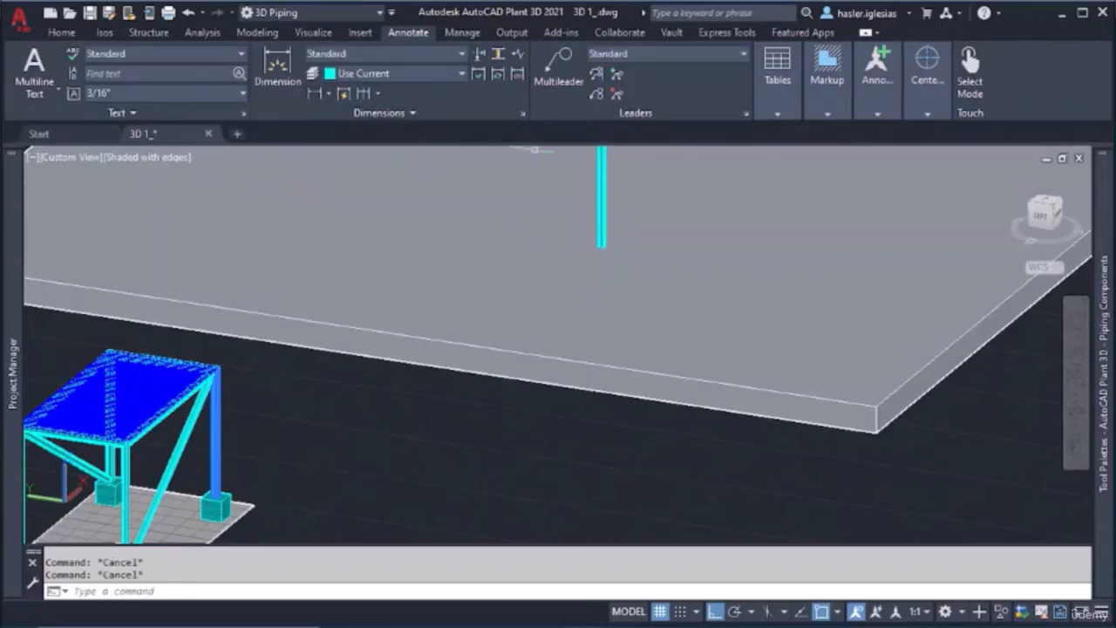
Stretch the floor slab's long edge outward to create open floor area beside the platform structure
scroll(618, 206, "down", 6)
middle_click_drag(617, 206, 520, 468)
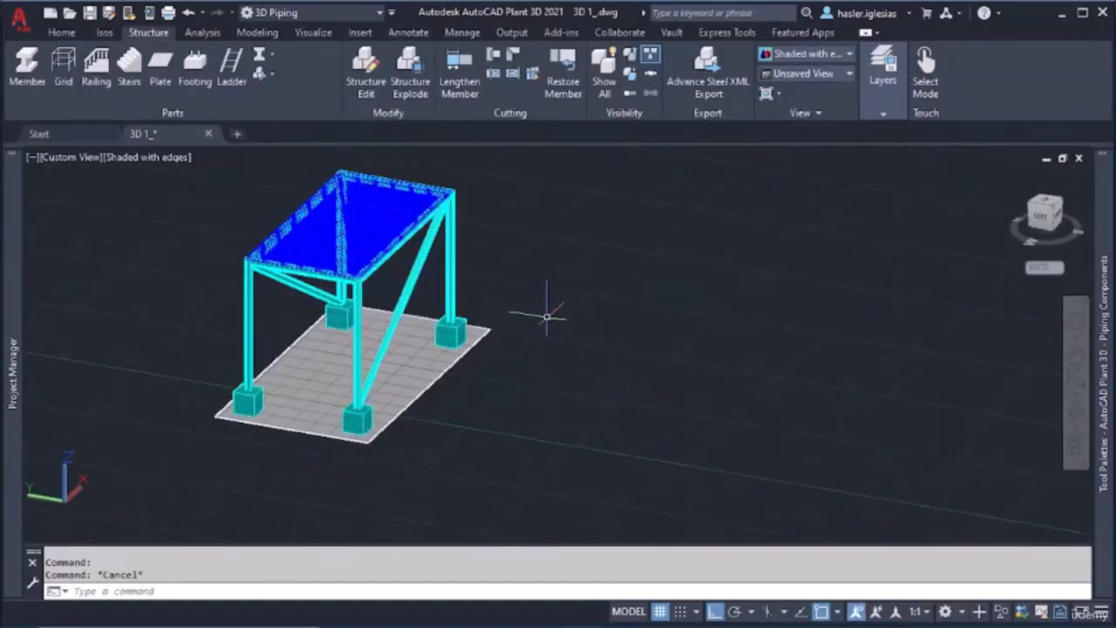
middle_click_drag(544, 317, 544, 354)
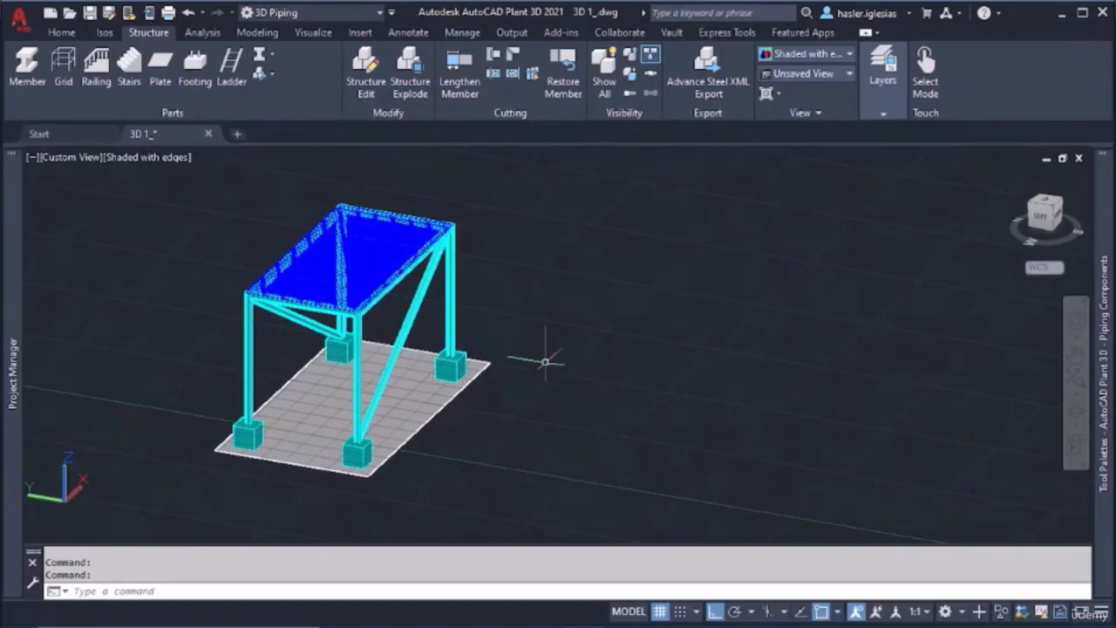
left_click(430, 420)
left_click(617, 481)
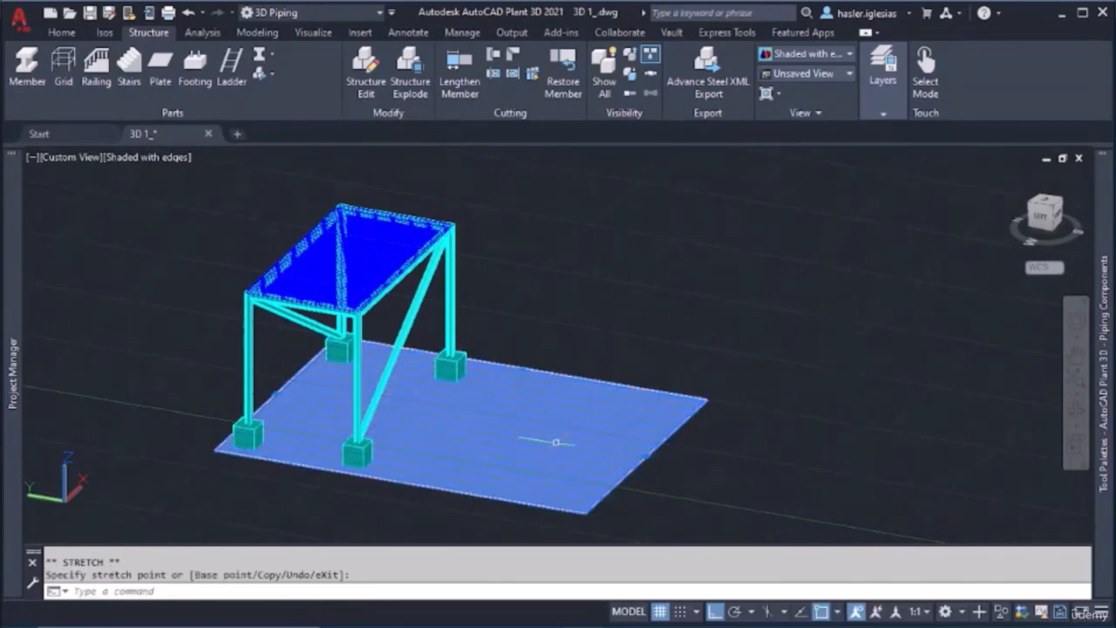
key("Escape")
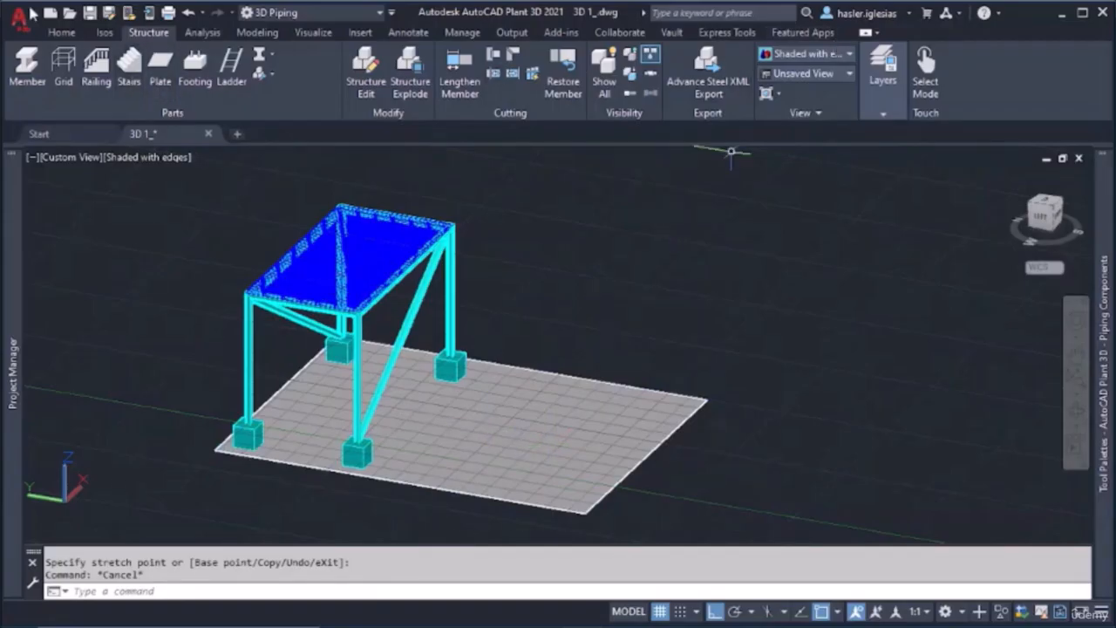
Create a new layer named GUIDE in the layer properties
left_click(61, 33)
mouse_move(1000, 103)
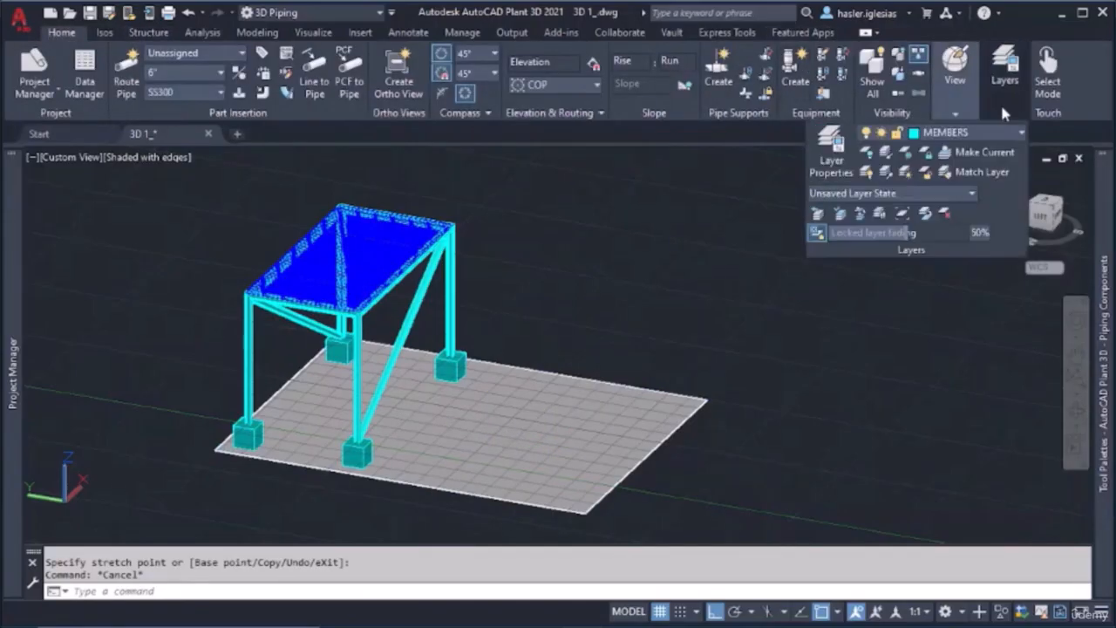
mouse_move(955, 88)
mouse_move(1003, 81)
left_click(832, 157)
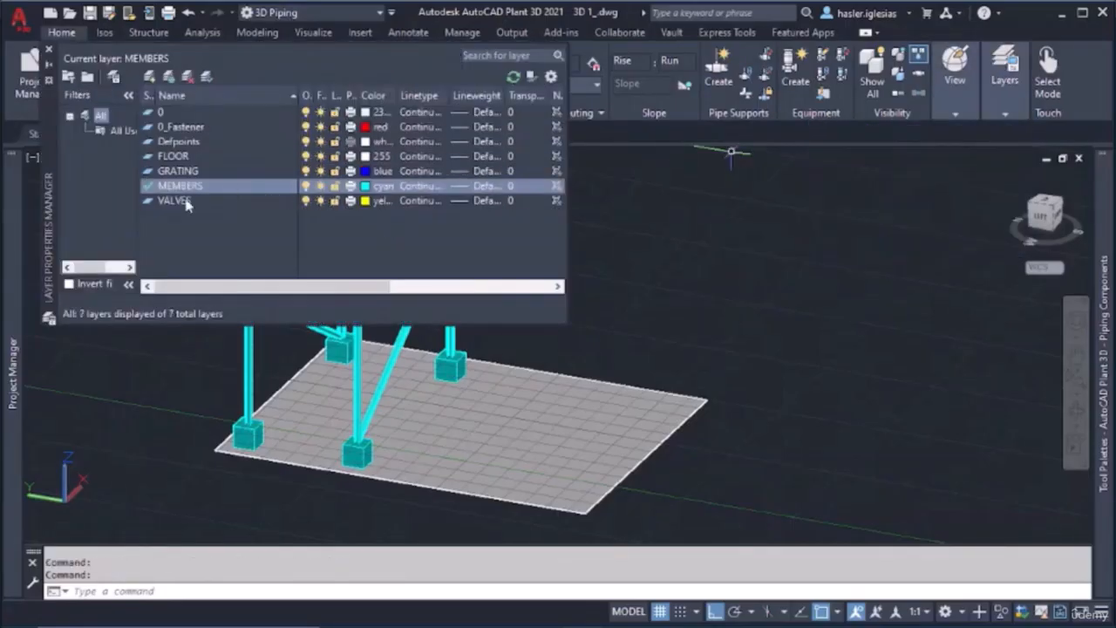
left_click(152, 78)
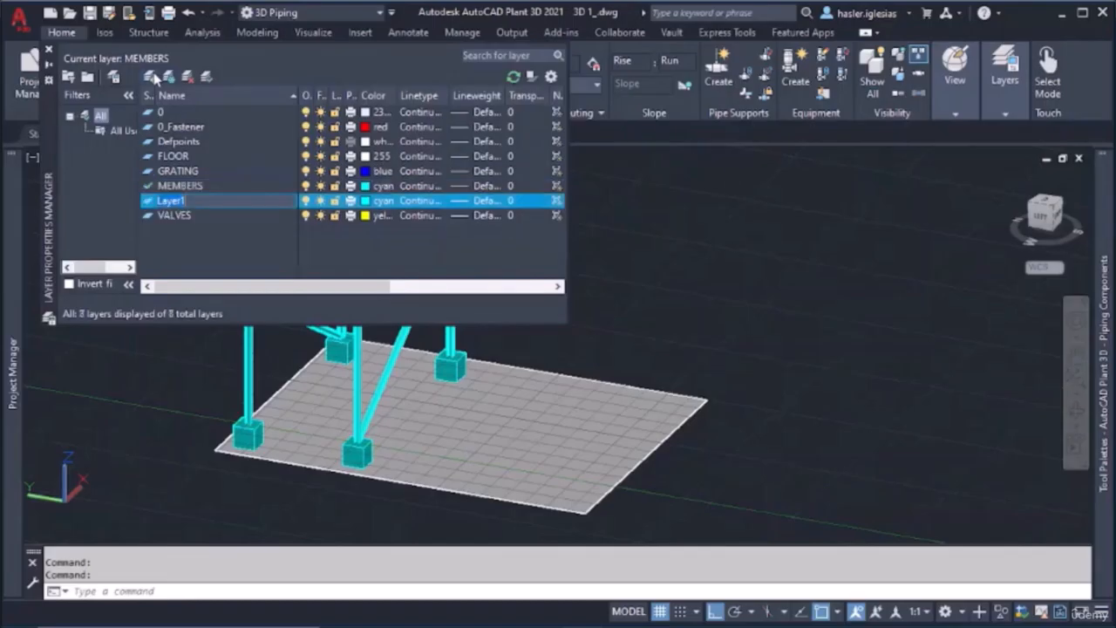
type("GUIDE")
key("Return")
Set the GUIDE layer's color to red and make it the current layer
left_click(364, 202)
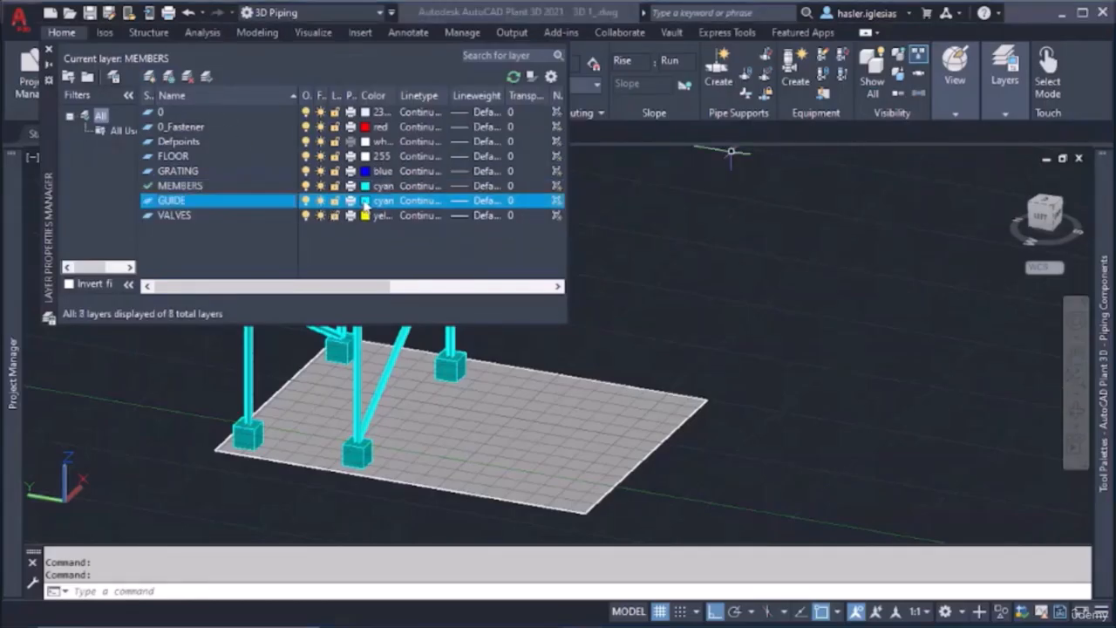
left_click(430, 359)
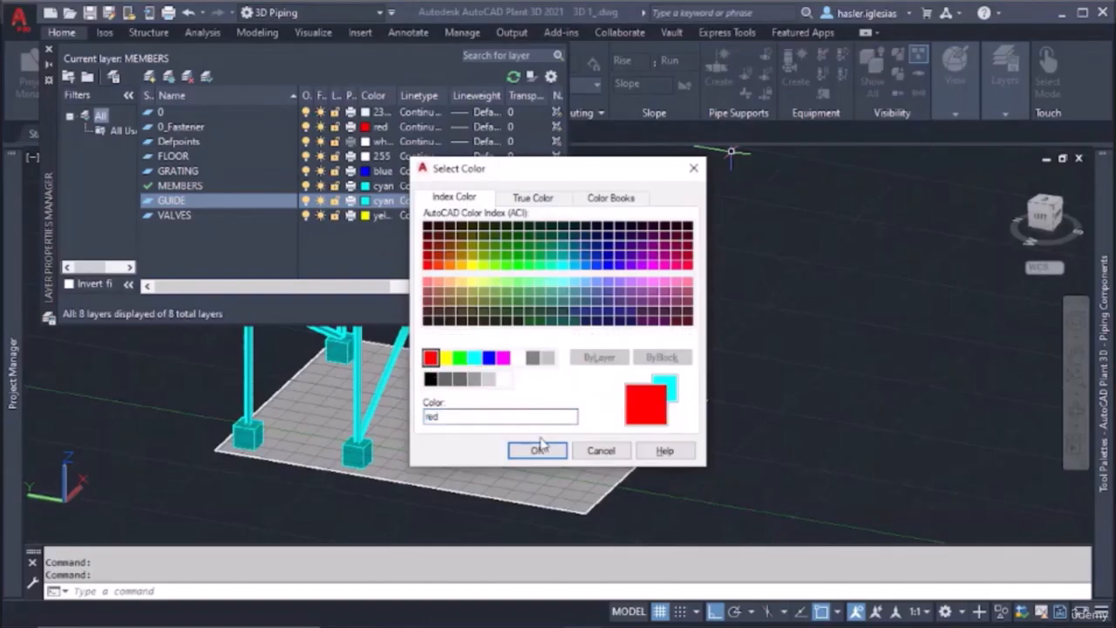
left_click(538, 450)
double_click(180, 200)
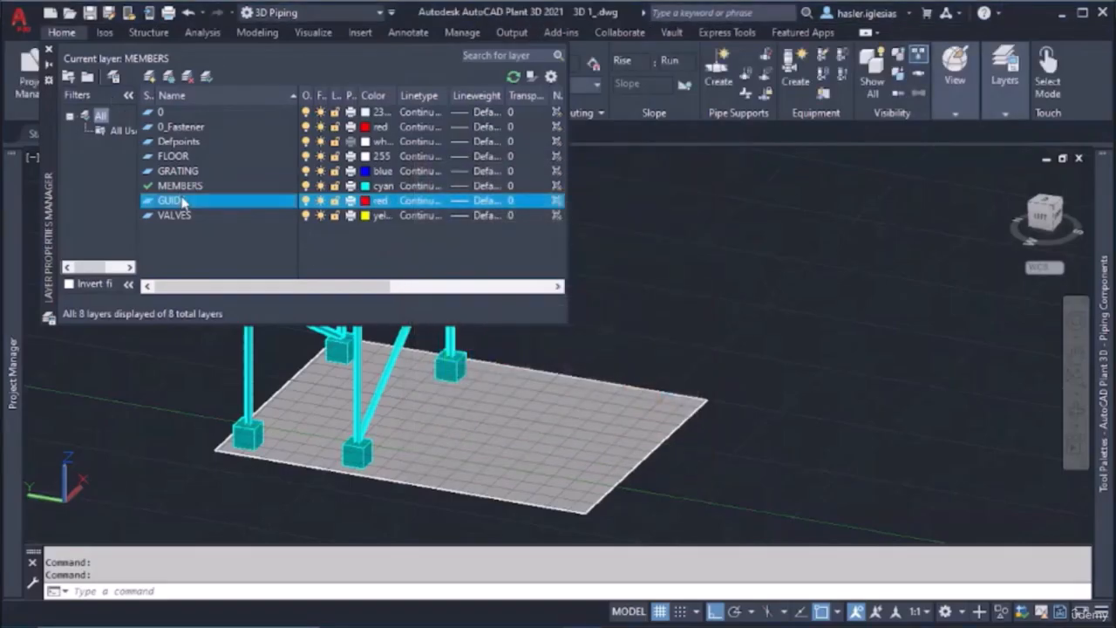
left_click(48, 51)
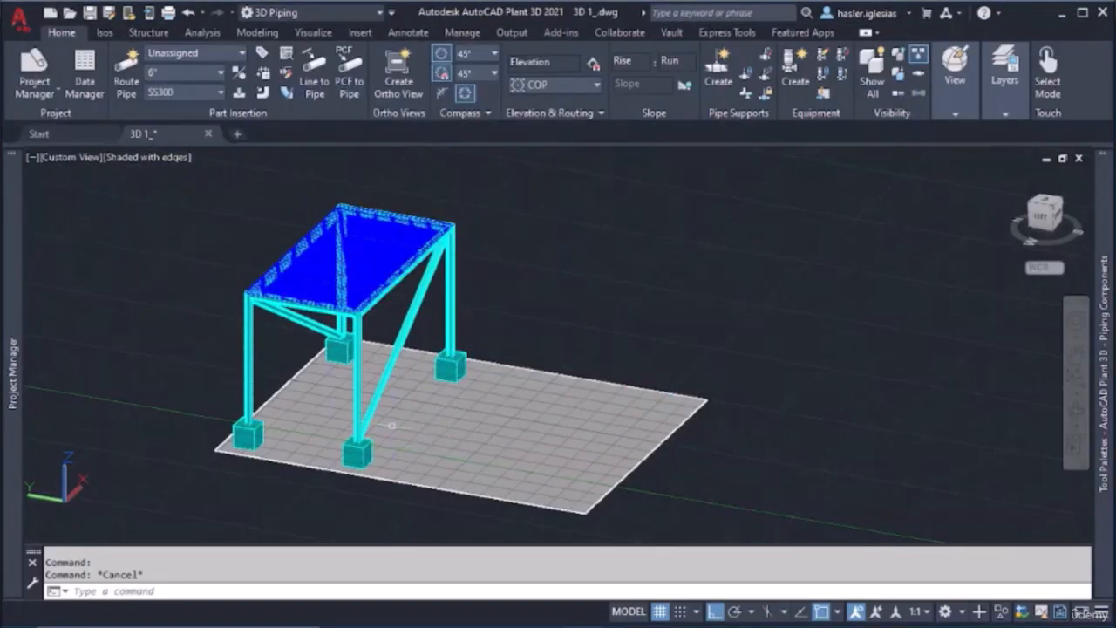
Draw a guide line about 7' long on the floor, from the platform's outer footing straight outward over the open slab area
type("line")
key("Return")
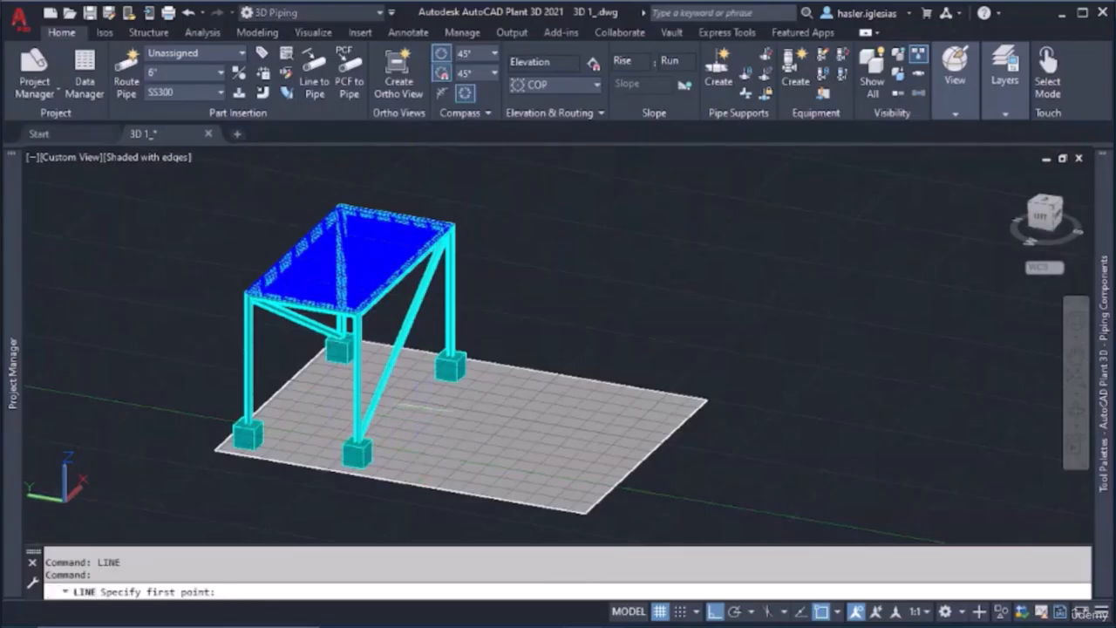
middle_click_drag(441, 382, 428, 375, "shift")
scroll(479, 386, "up", 5)
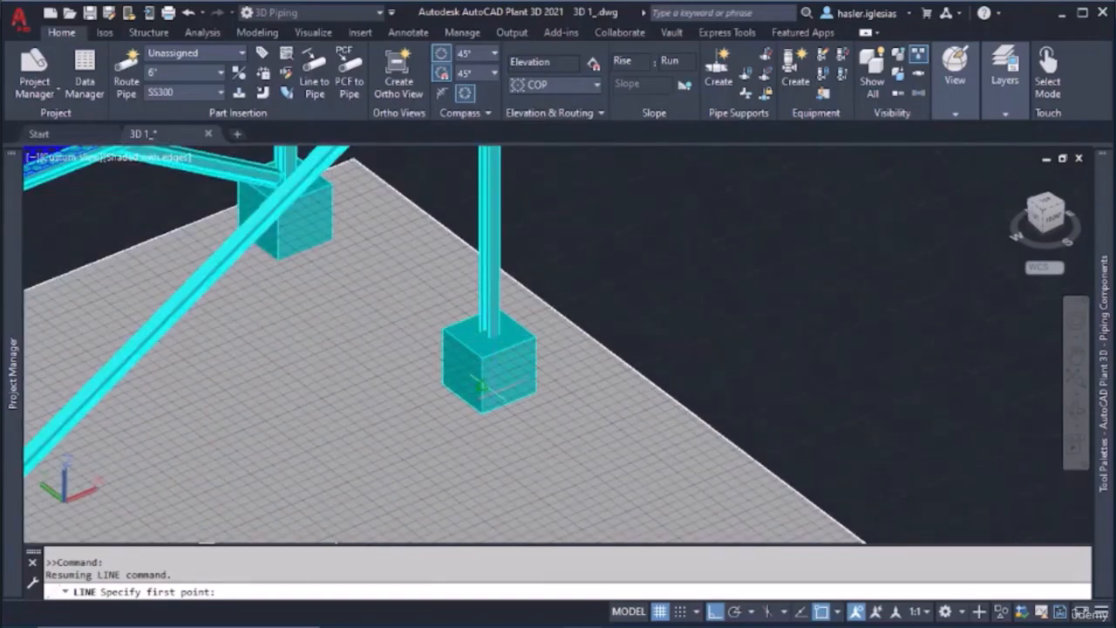
middle_click_drag(478, 390, 517, 375, "shift")
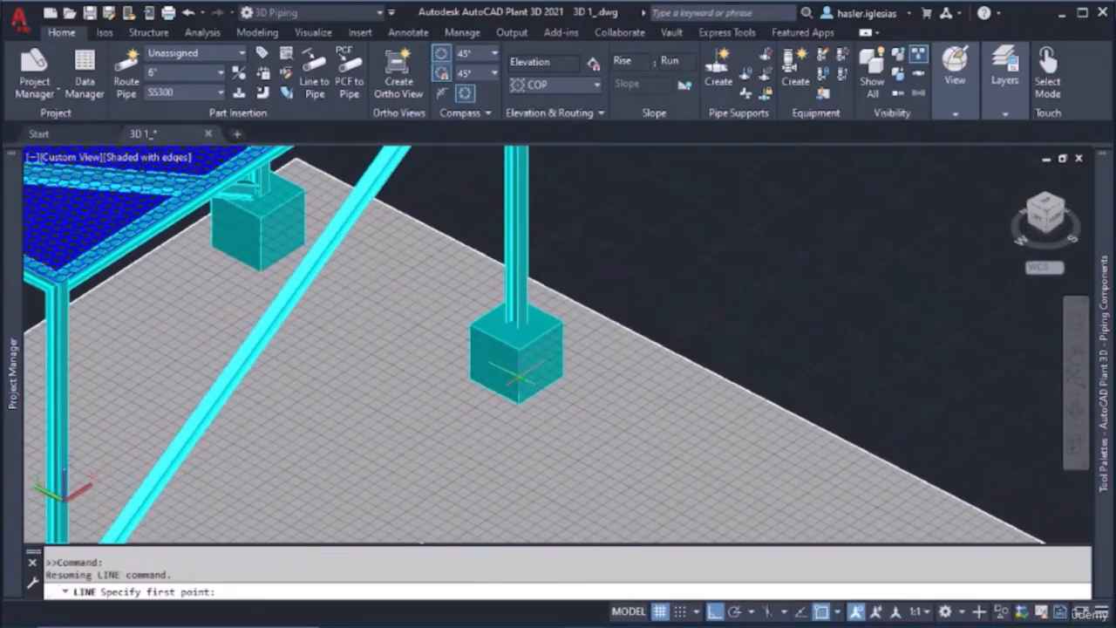
left_click(517, 377)
scroll(621, 431, "down", 6)
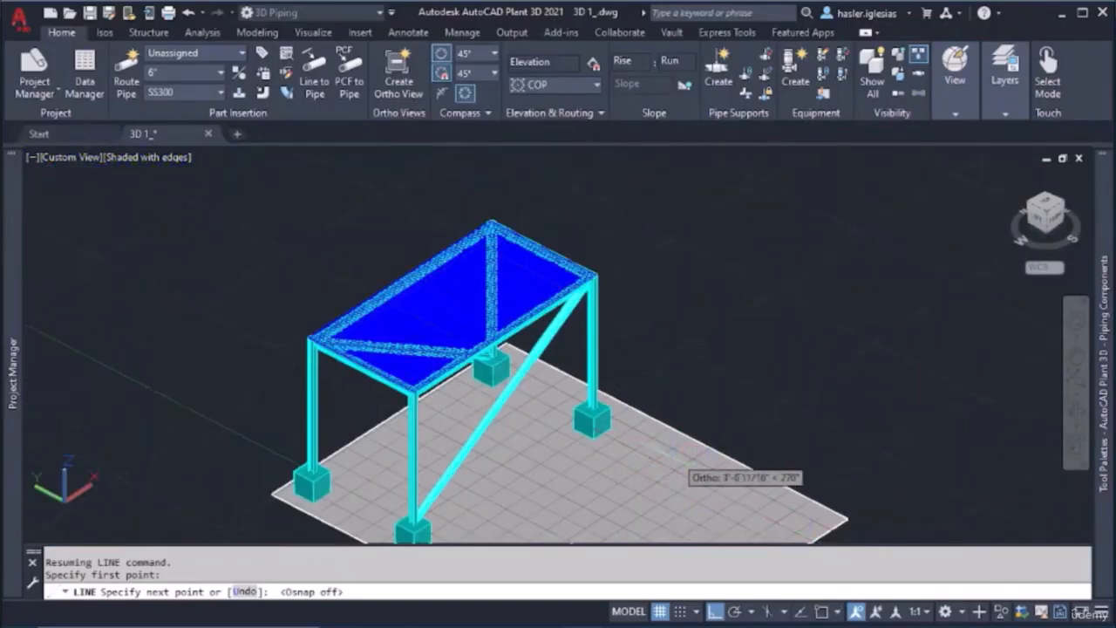
middle_click_drag(732, 475, 515, 339)
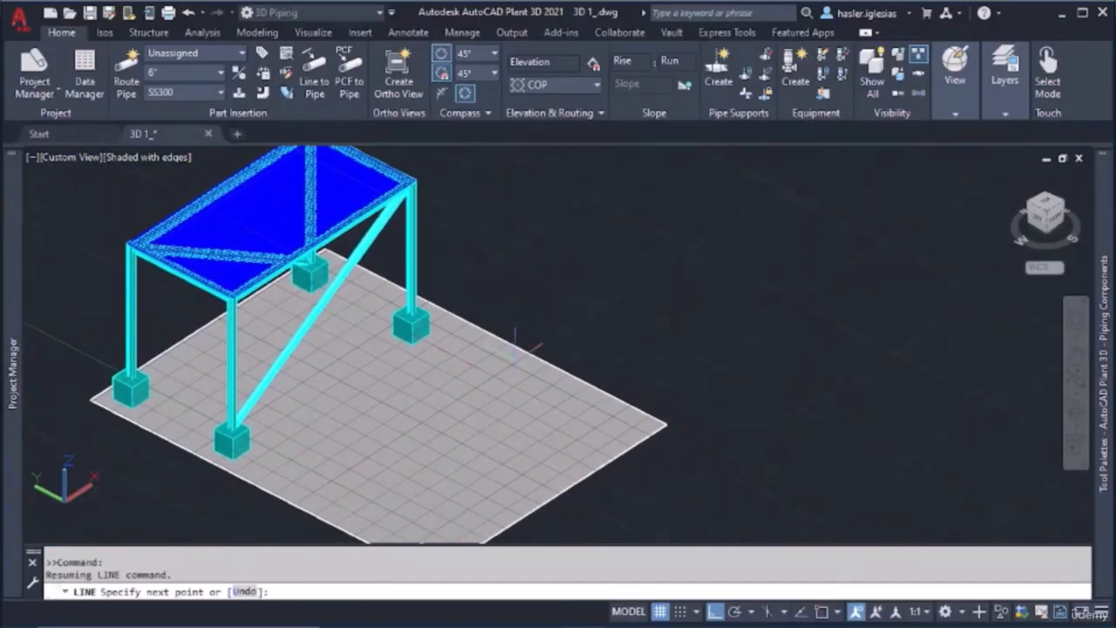
left_click(555, 405)
key("Escape")
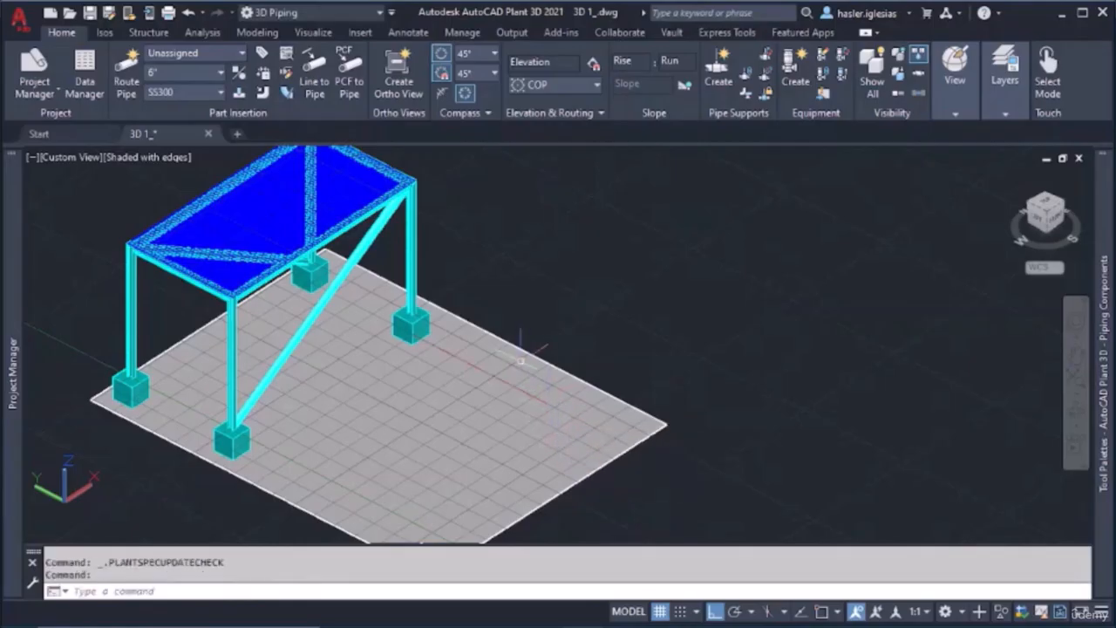
scroll(476, 340, "up", 3)
scroll(485, 362, "down", 2)
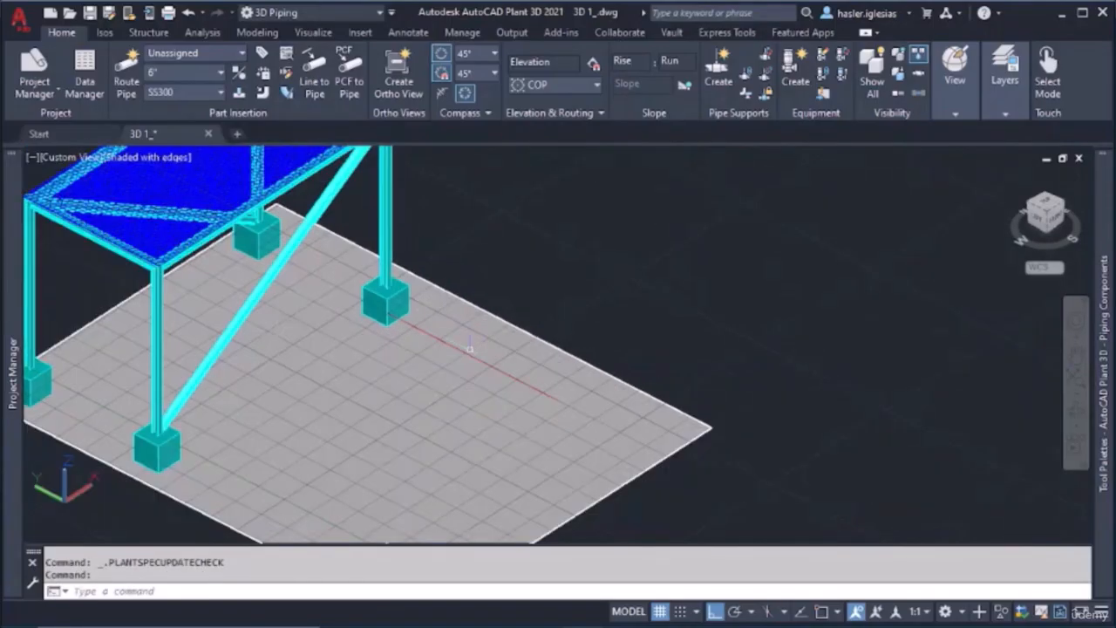
Start a Stairs object with object snap on, placing its first point at the outer end of the red guide line
middle_click_drag(489, 370, 539, 402)
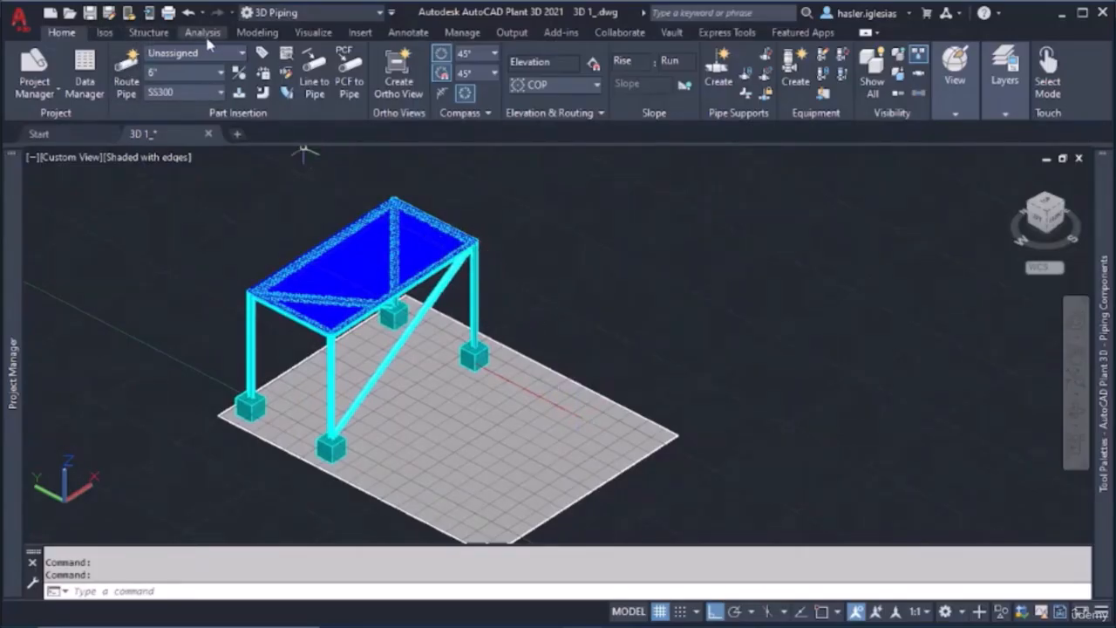
left_click(150, 32)
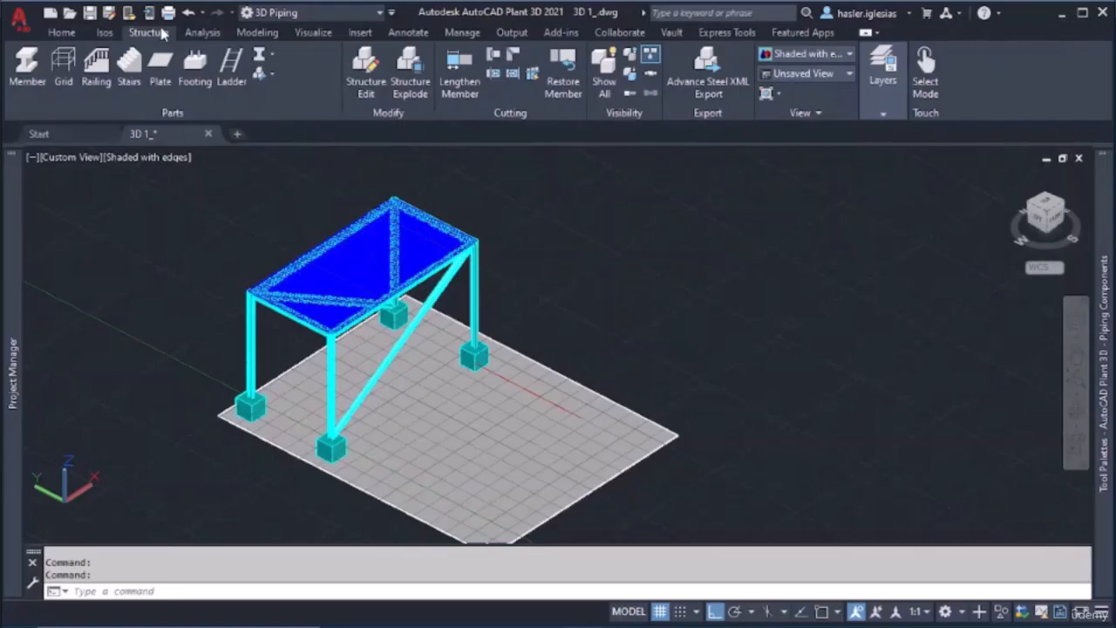
left_click(139, 77)
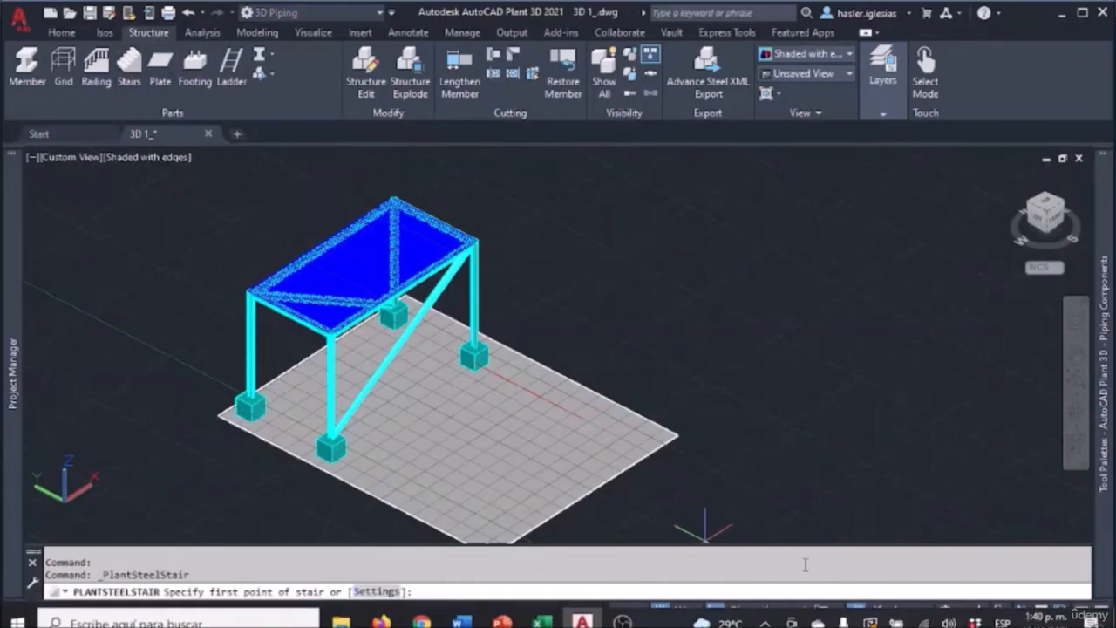
left_click(821, 612)
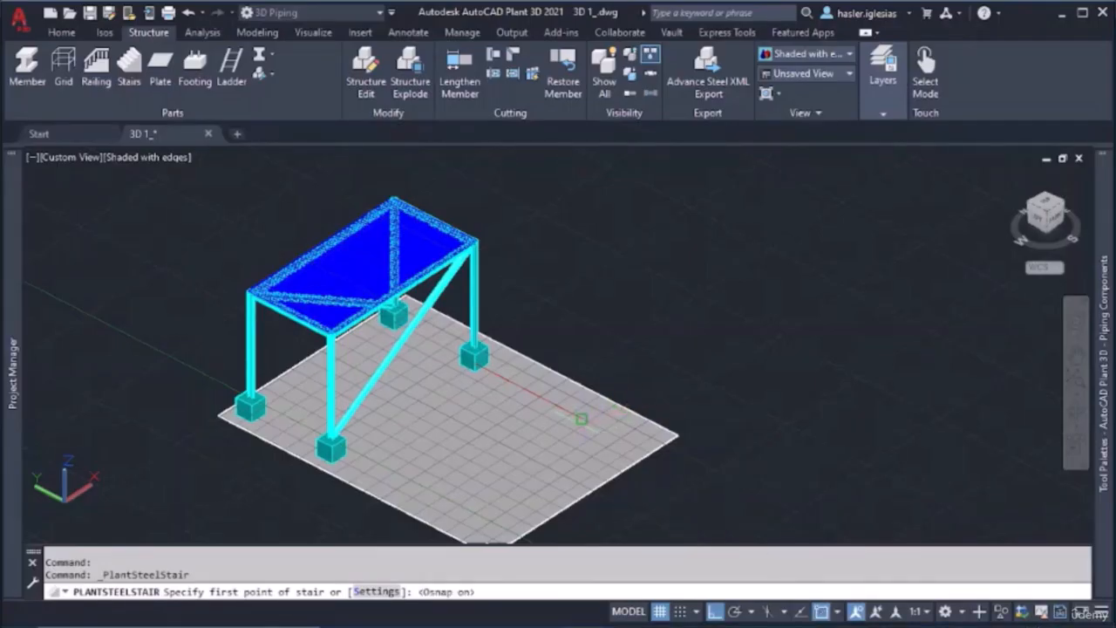
scroll(582, 420, "up", 5)
left_click(593, 397)
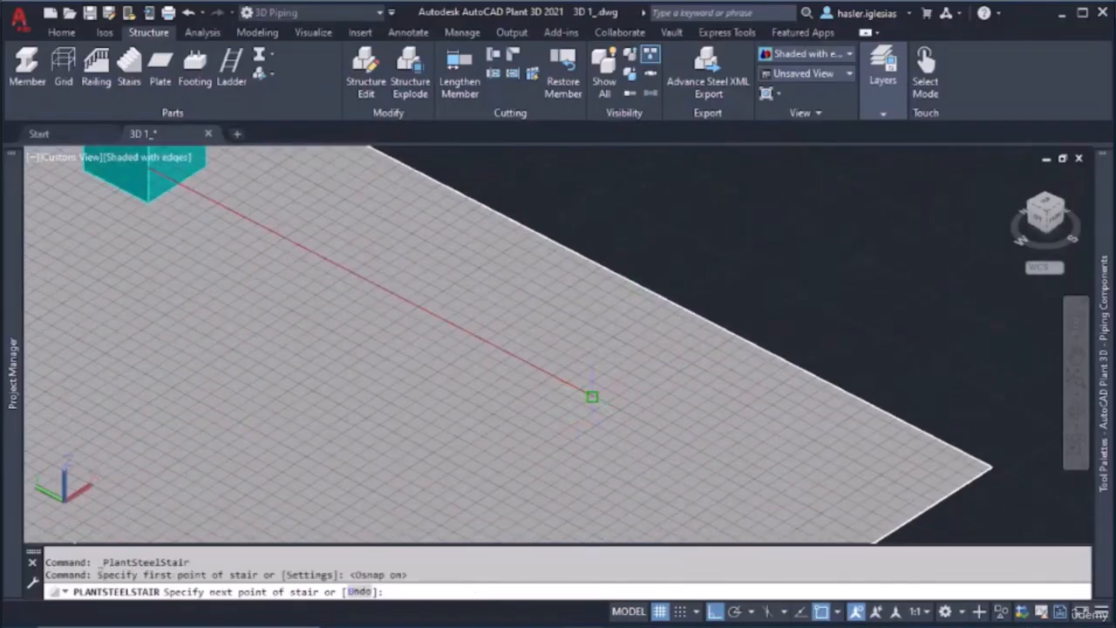
Finish the stair at the frame intersection on the platform's top corner above the guide line
scroll(511, 301, "down", 5)
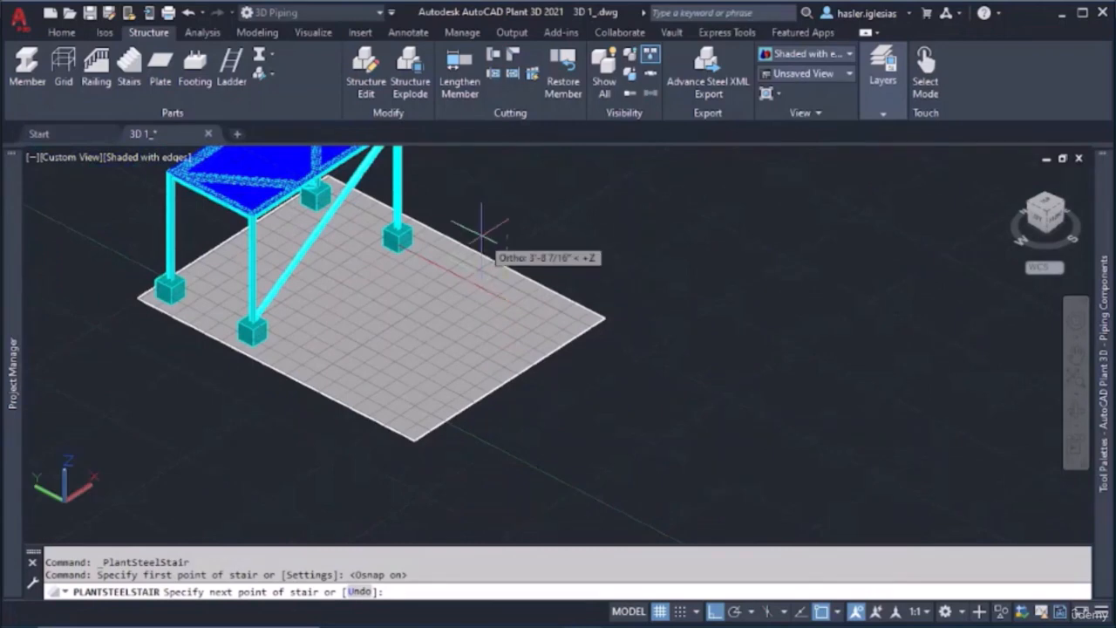
scroll(491, 252, "down", 3)
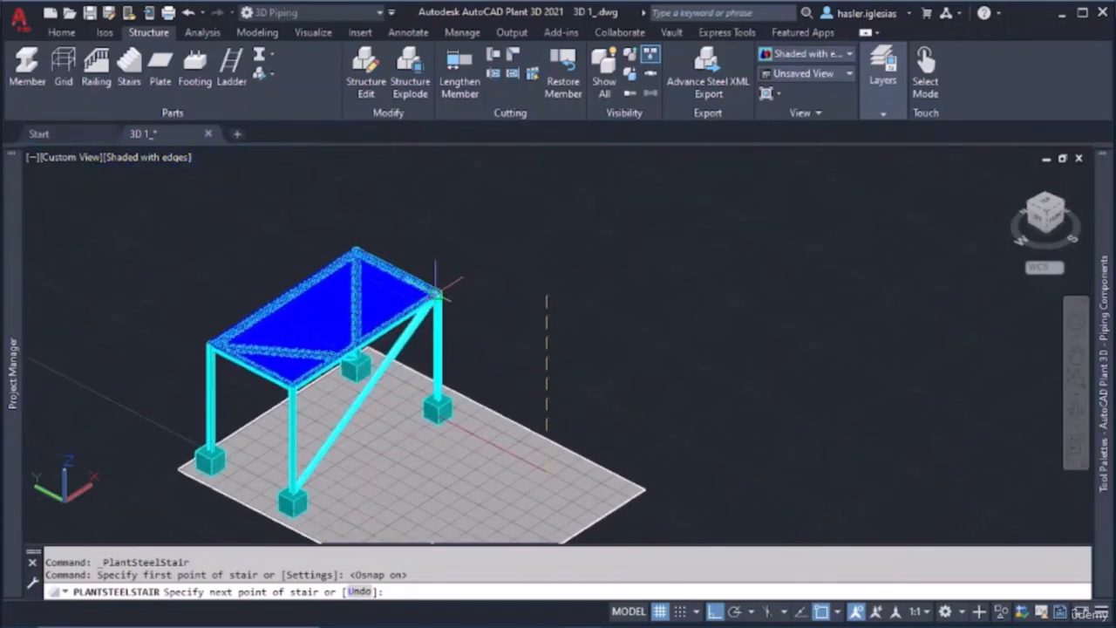
scroll(436, 288, "up", 5)
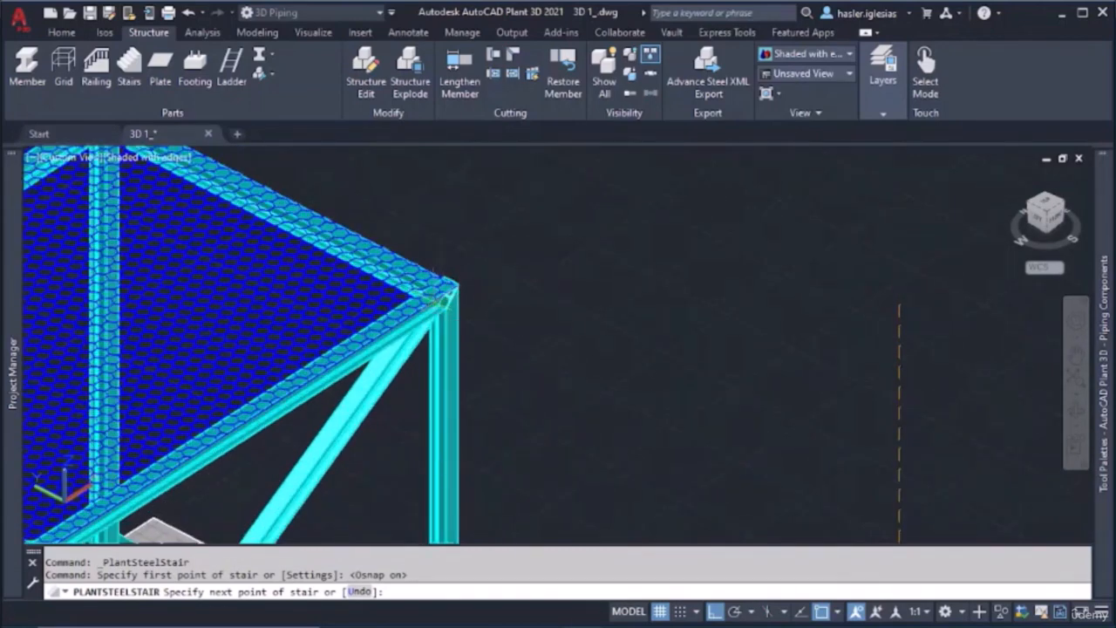
left_click(433, 300)
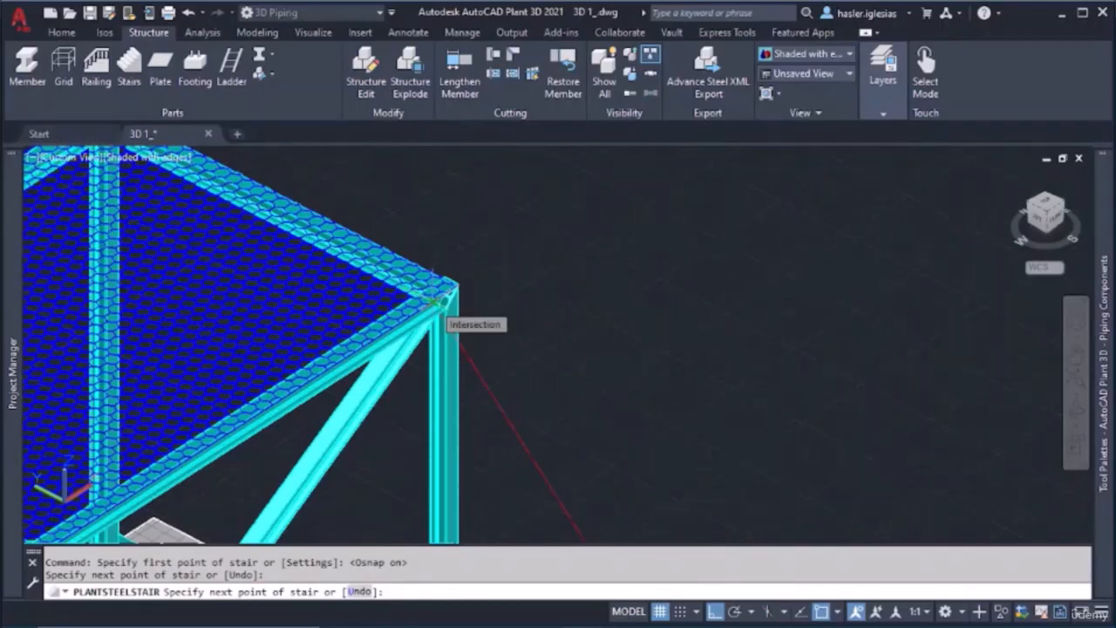
left_click(434, 300)
scroll(571, 440, "down", 8)
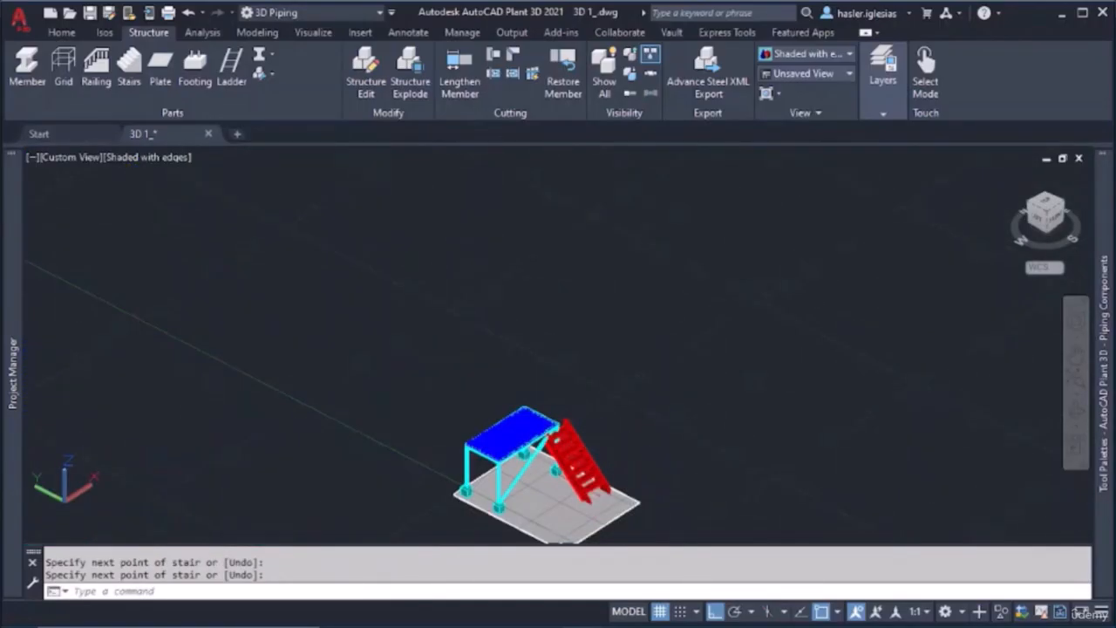
key("Return")
scroll(572, 512, "up", 4)
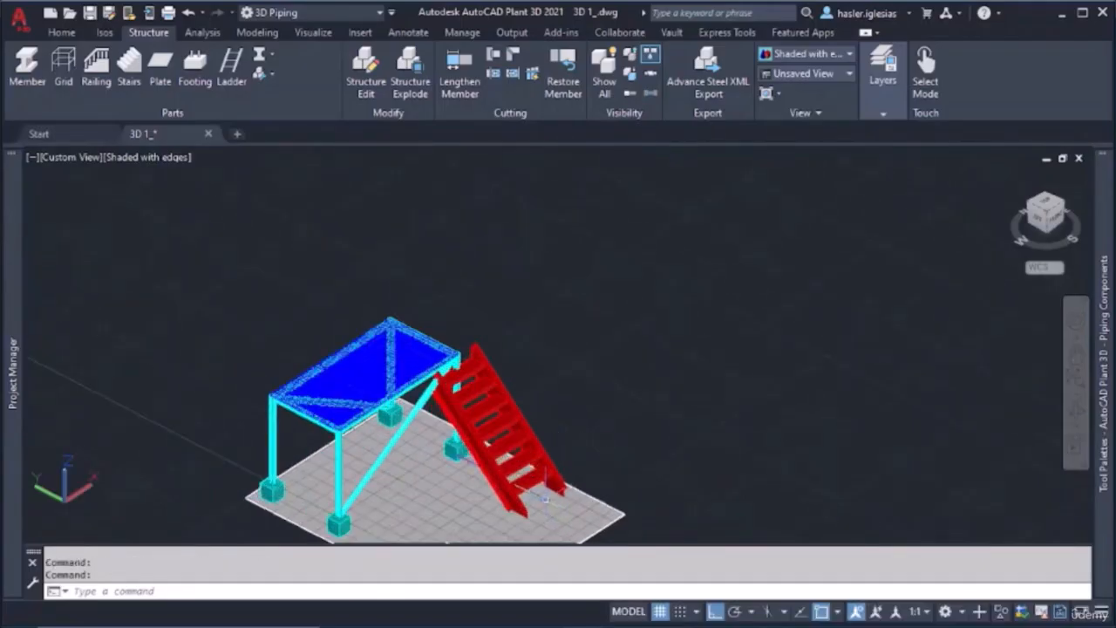
Assign the new stair to the MEMBERS layer in its properties, keeping its color ByLayer, and close the properties
left_click(542, 476)
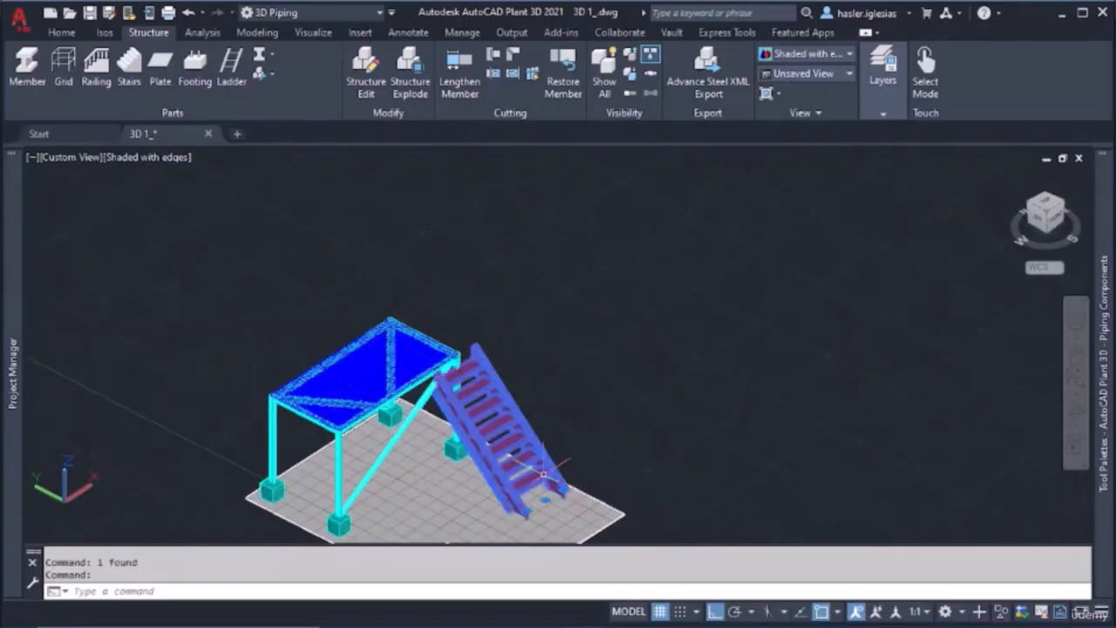
right_click(543, 476)
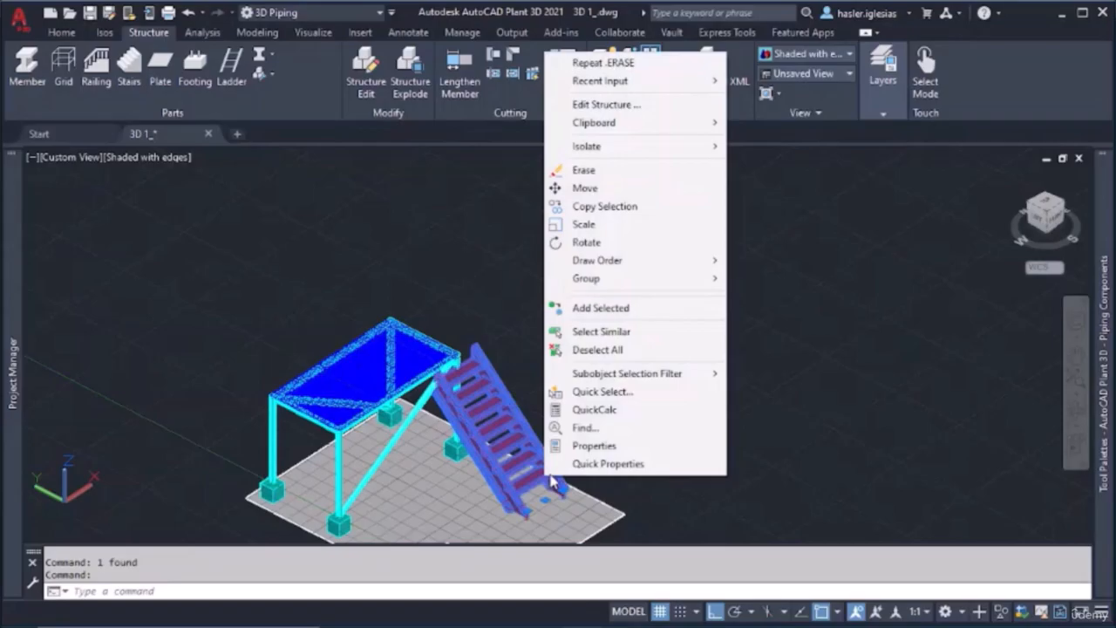
left_click(600, 443)
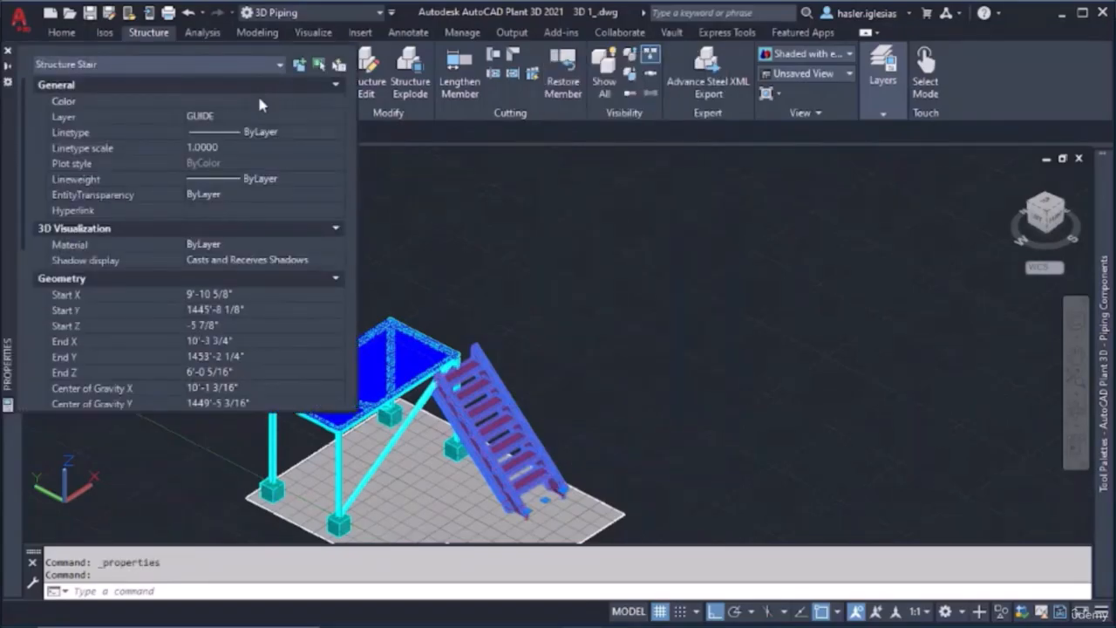
left_click(258, 101)
left_click(258, 101)
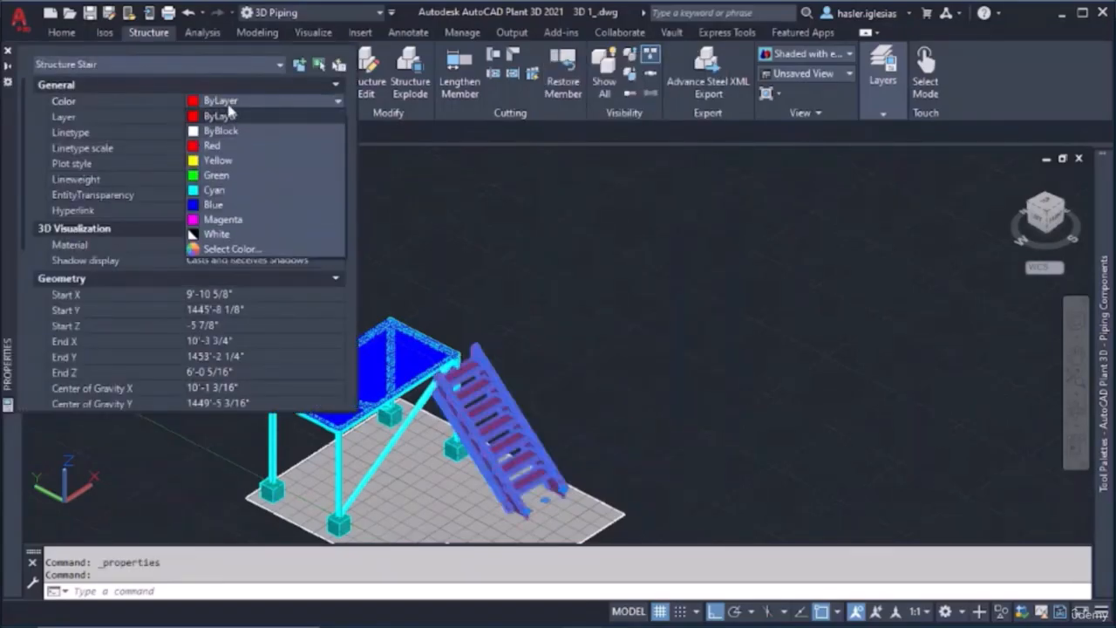
left_click(229, 111)
left_click(239, 114)
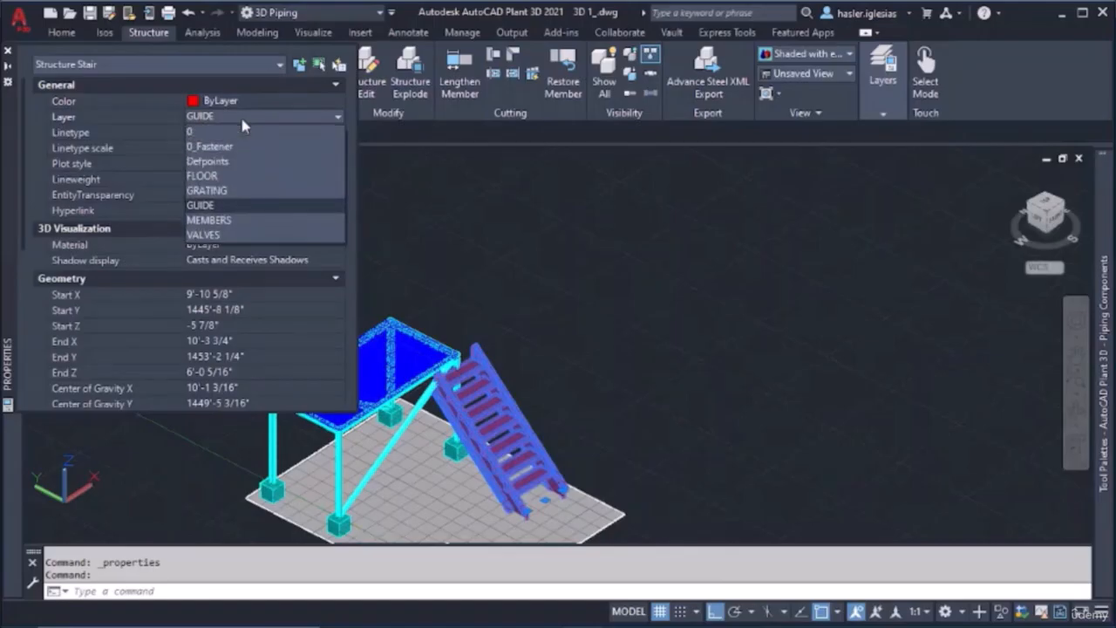
left_click(232, 220)
key("Escape")
key("Escape")
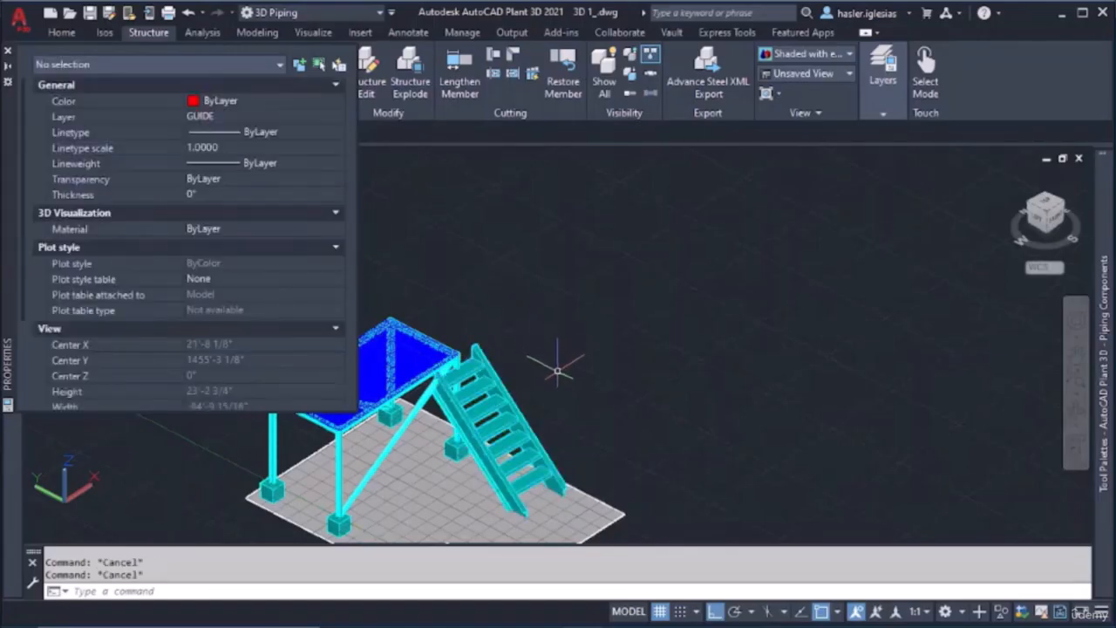
left_click(9, 52)
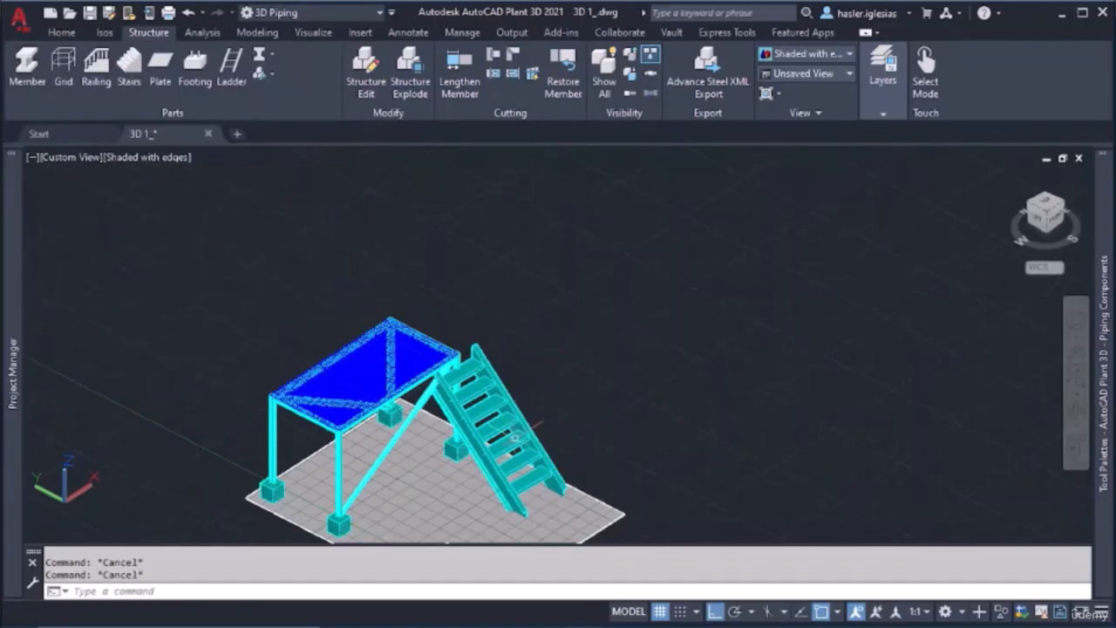
Move the stair about 2' sideways in the negative X direction, along the platform's end, and check it from the side
mouse_move(490, 440)
middle_mouse_down("shift")
mouse_move(430, 425)
mouse_move(486, 441)
middle_mouse_up("shift")
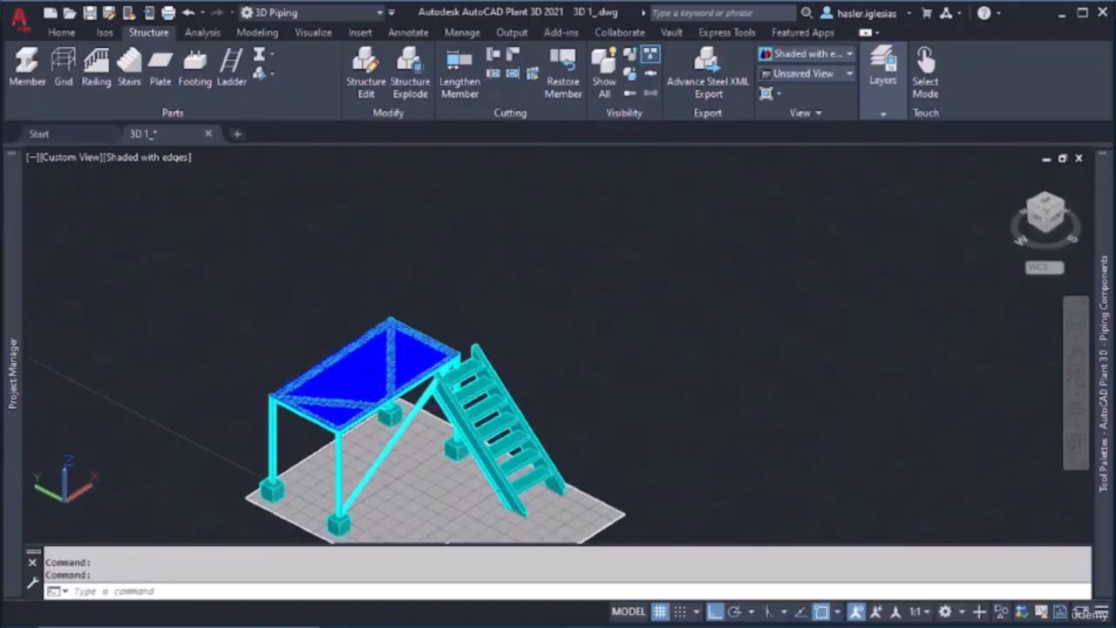
left_click(483, 445)
type("MOVE")
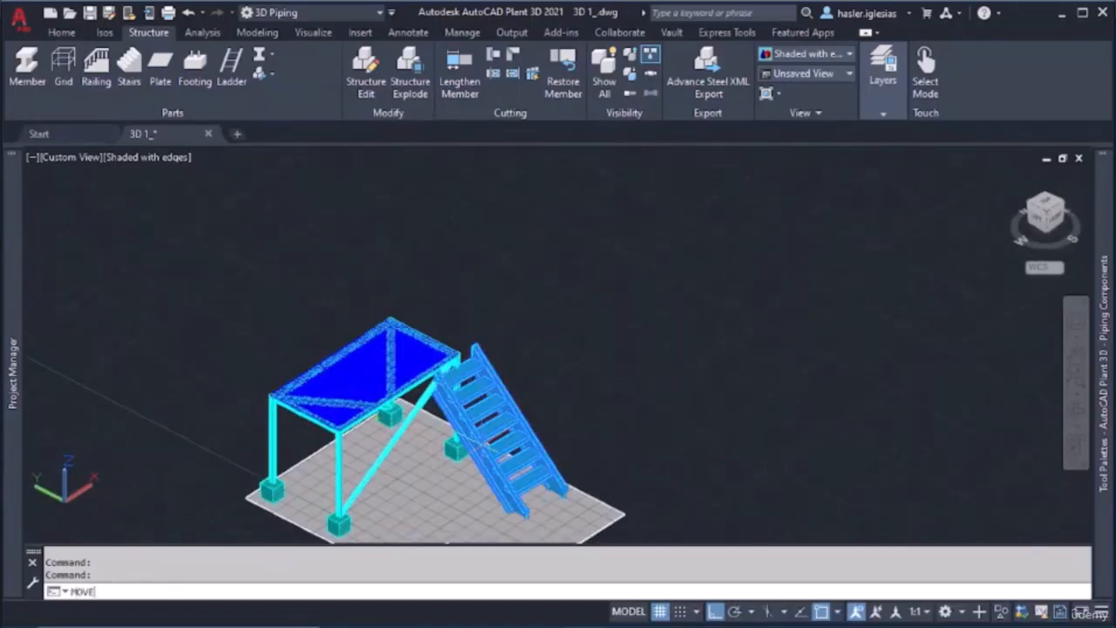
key("Return")
left_click(484, 445)
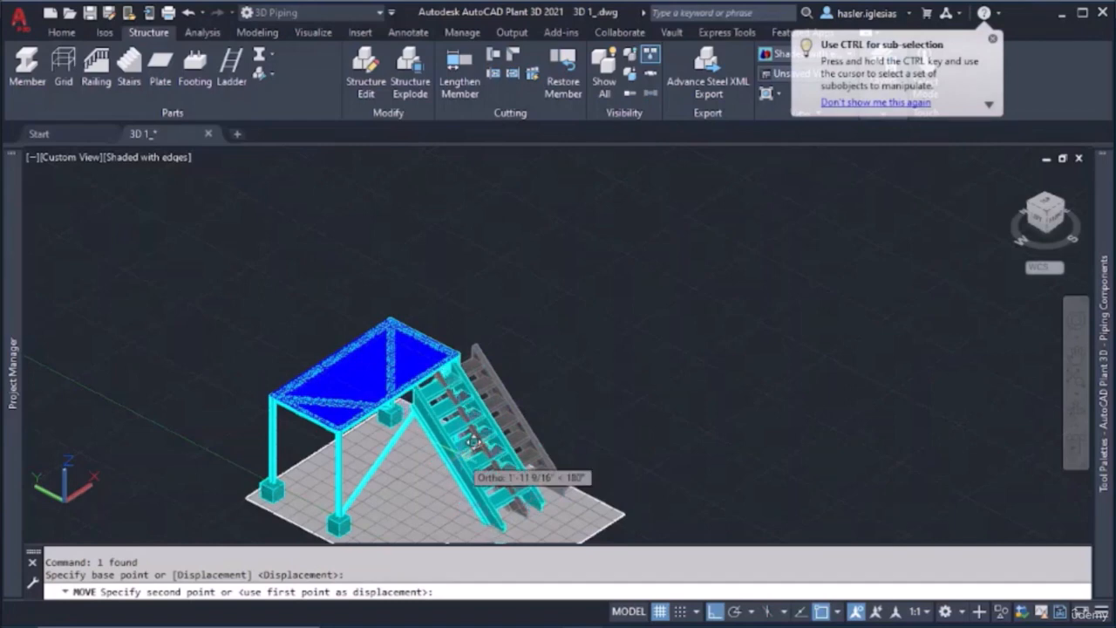
left_click(464, 453)
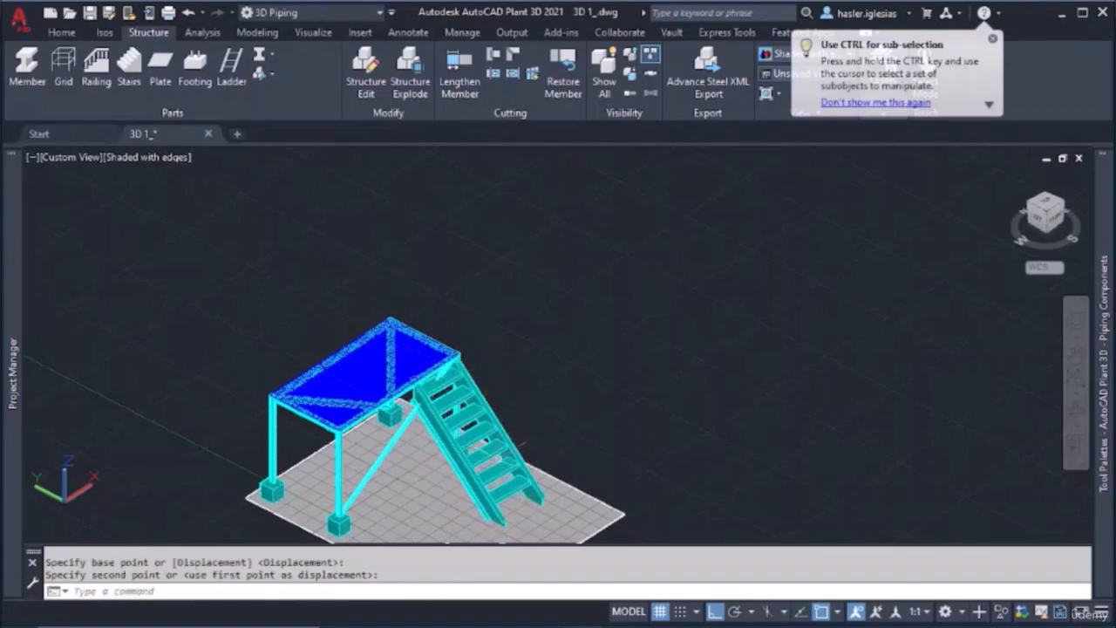
middle_click_drag(488, 445, 512, 389, "shift")
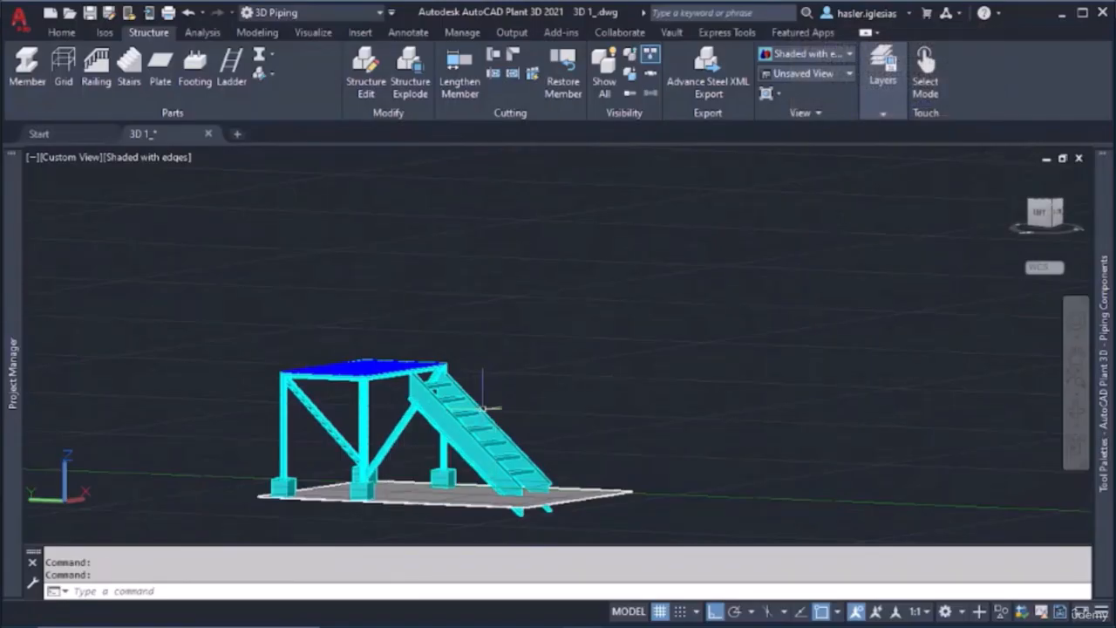
Undo the stair's sideways move and restore its assignment to the MEMBERS layer
key("ctrl+z")
key("ctrl+z")
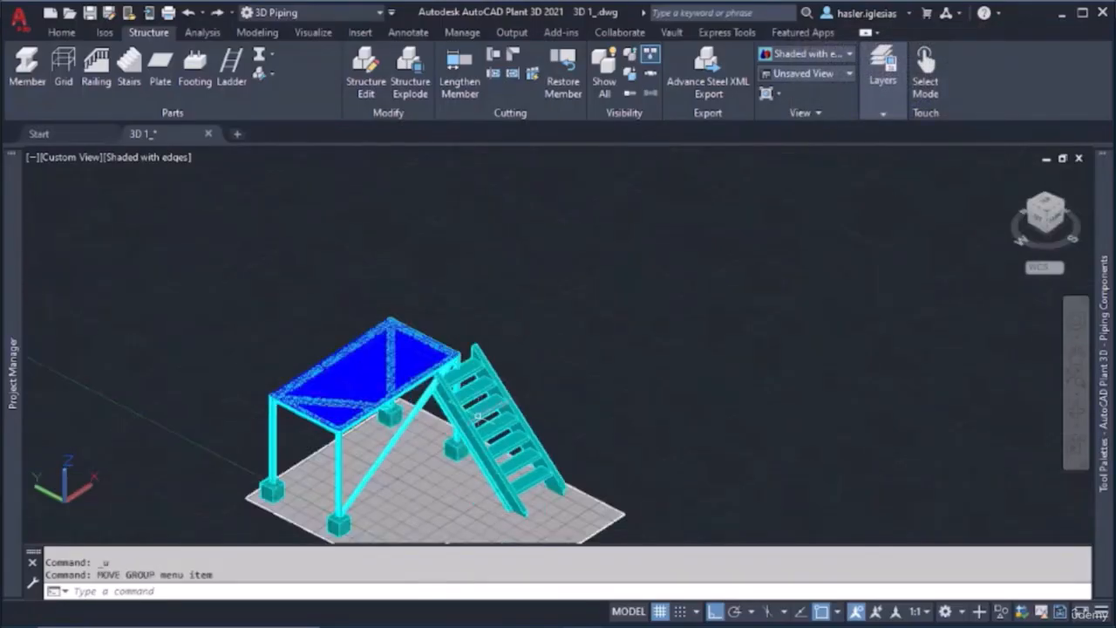
key("ctrl+z")
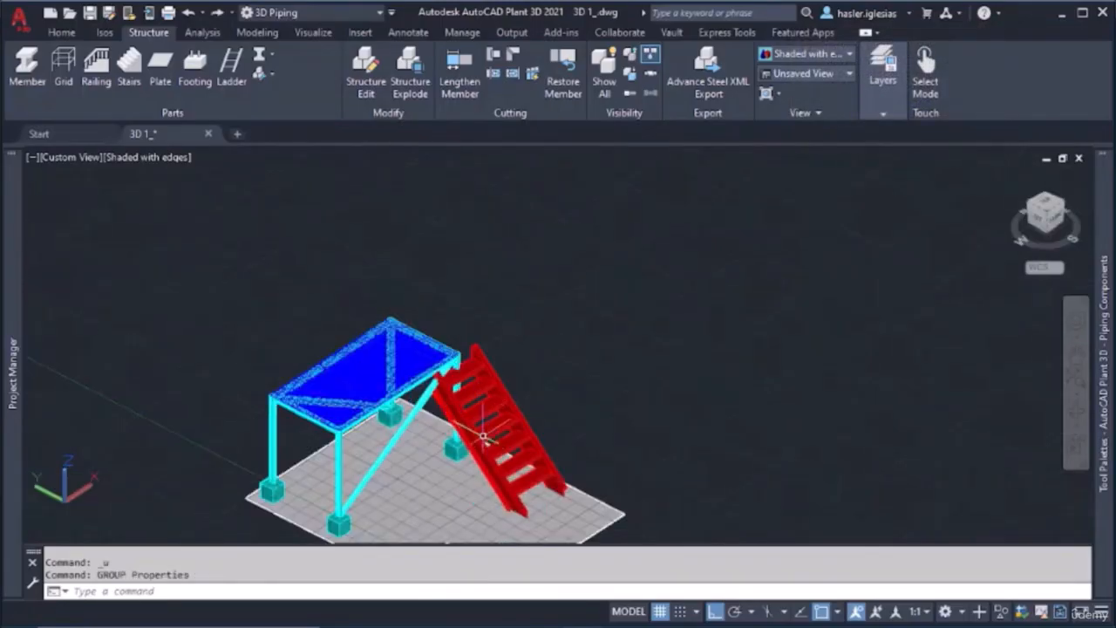
left_click(217, 12)
Try moving the stair vertically so its top tread rises toward the platform level, and undo that move
middle_click_drag(460, 409, 418, 407, "shift")
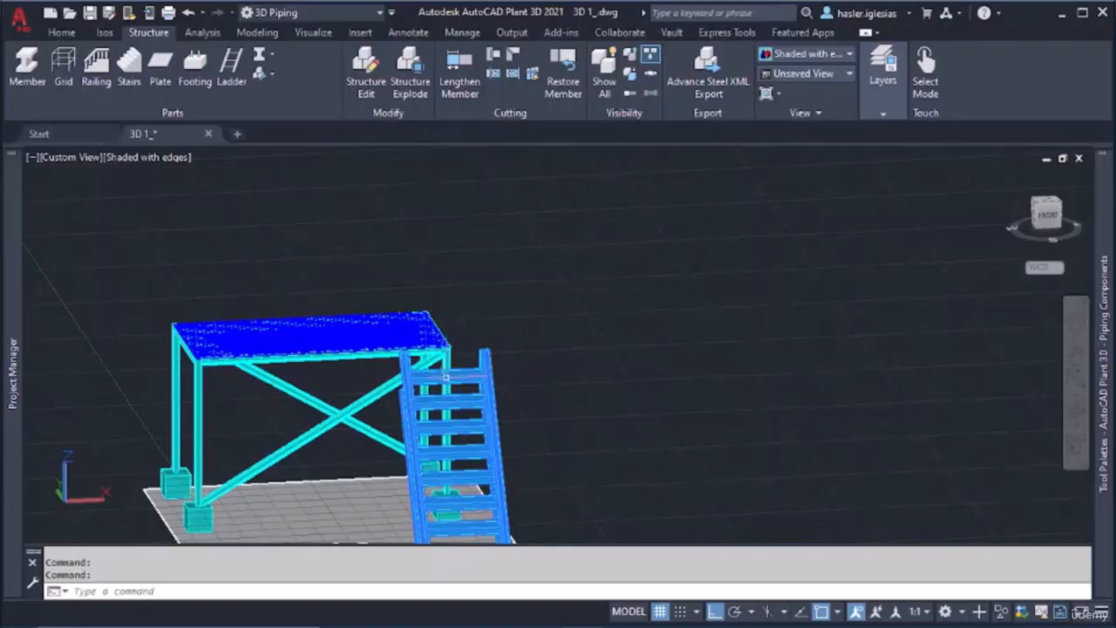
key("Return")
left_click(449, 376)
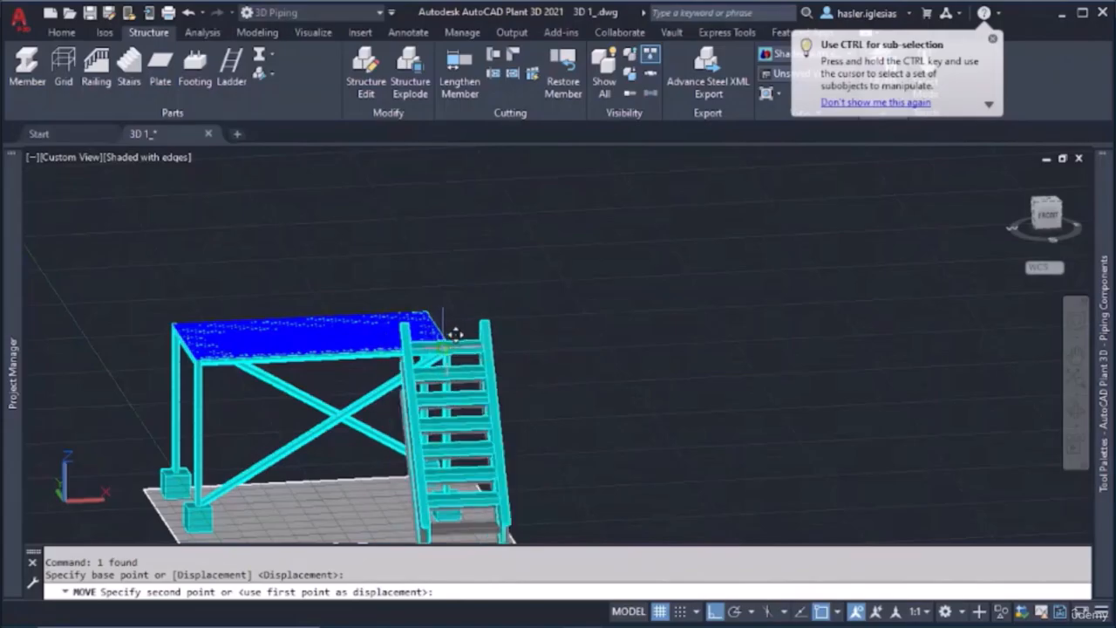
left_click(440, 321)
key("ctrl+z")
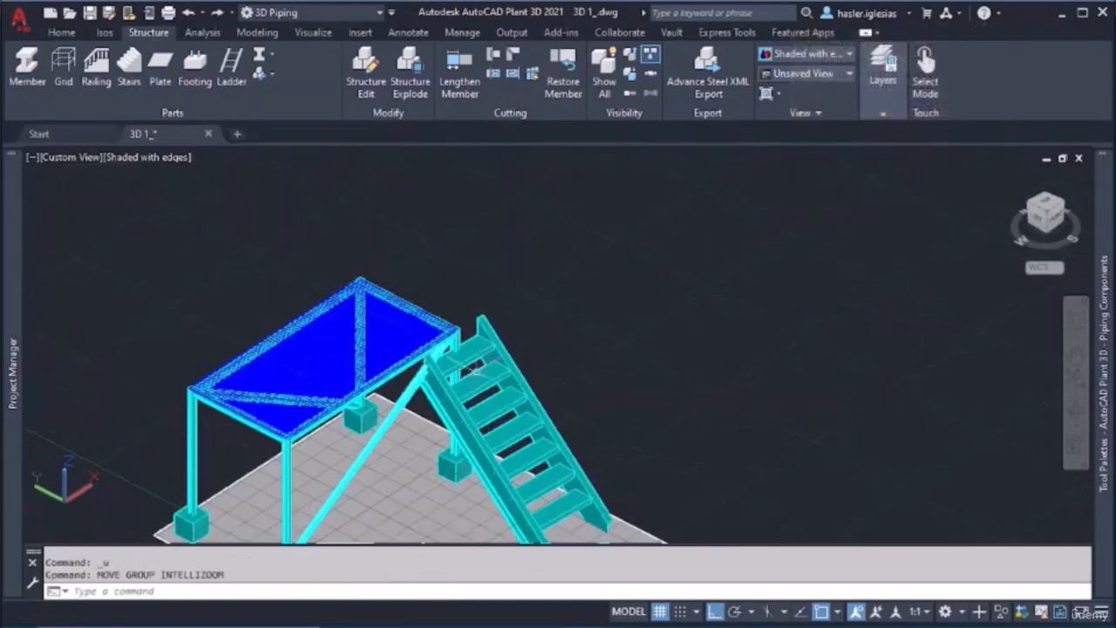
Move the stair up about 1'-0 1/2" in the positive Z direction with object snap turned off
left_click(495, 368)
type("move")
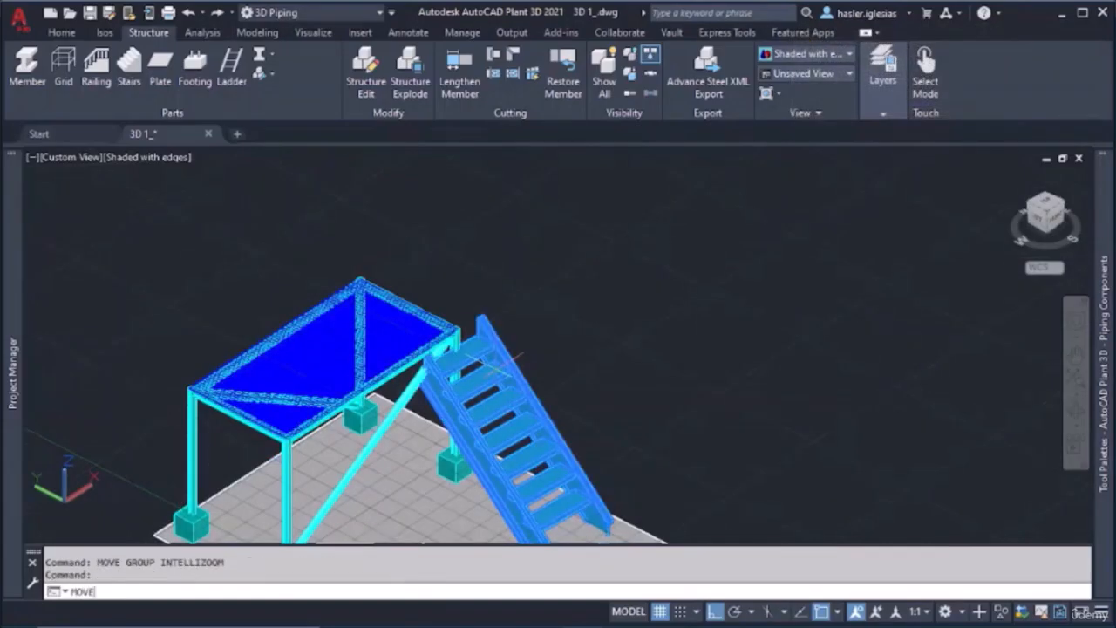
key("Return")
left_click(495, 365)
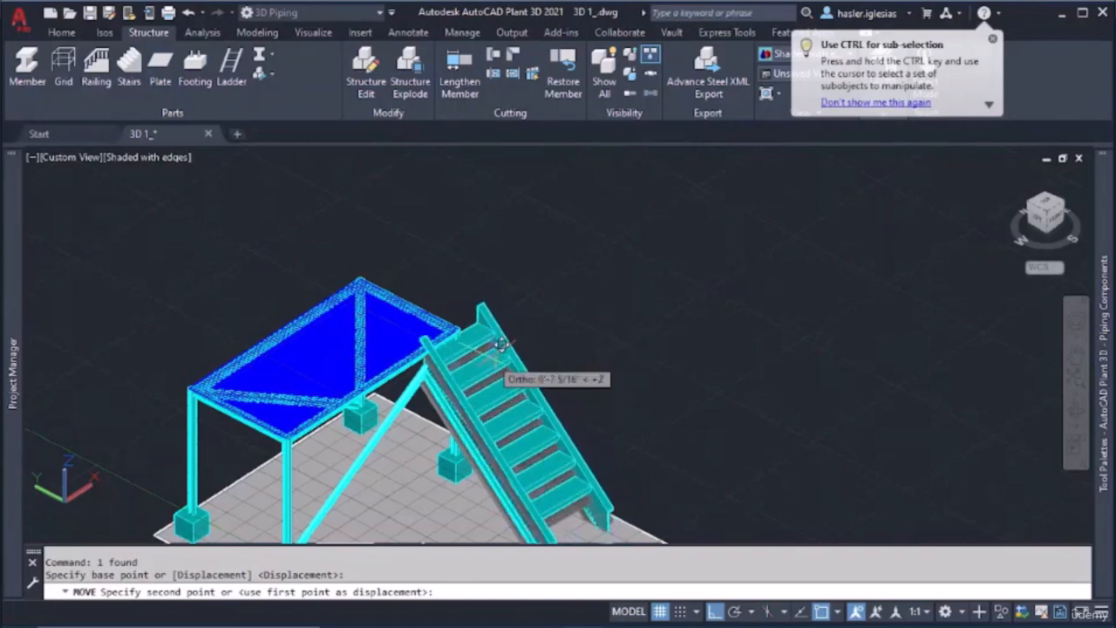
left_click(823, 612)
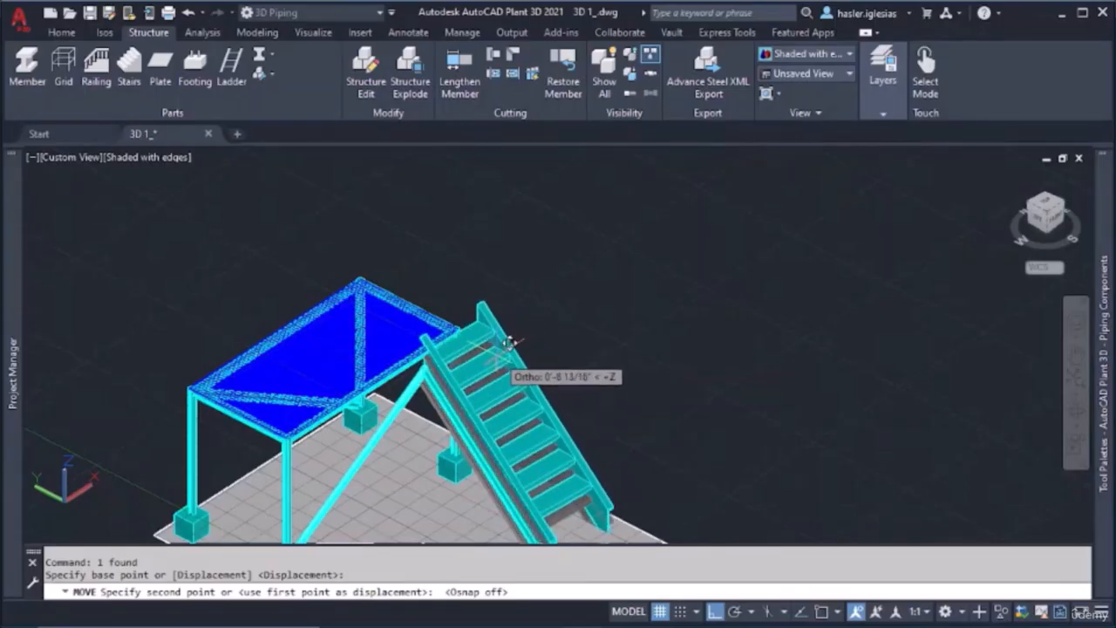
middle_click_drag(511, 344, 555, 330, "shift")
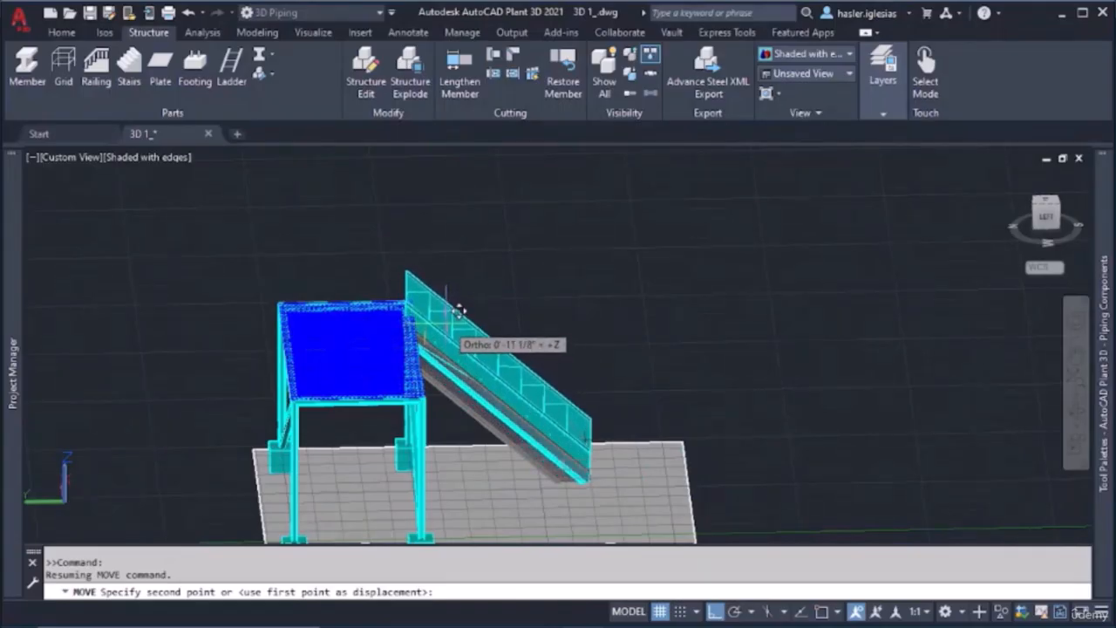
middle_click_drag(446, 323, 451, 369, "shift")
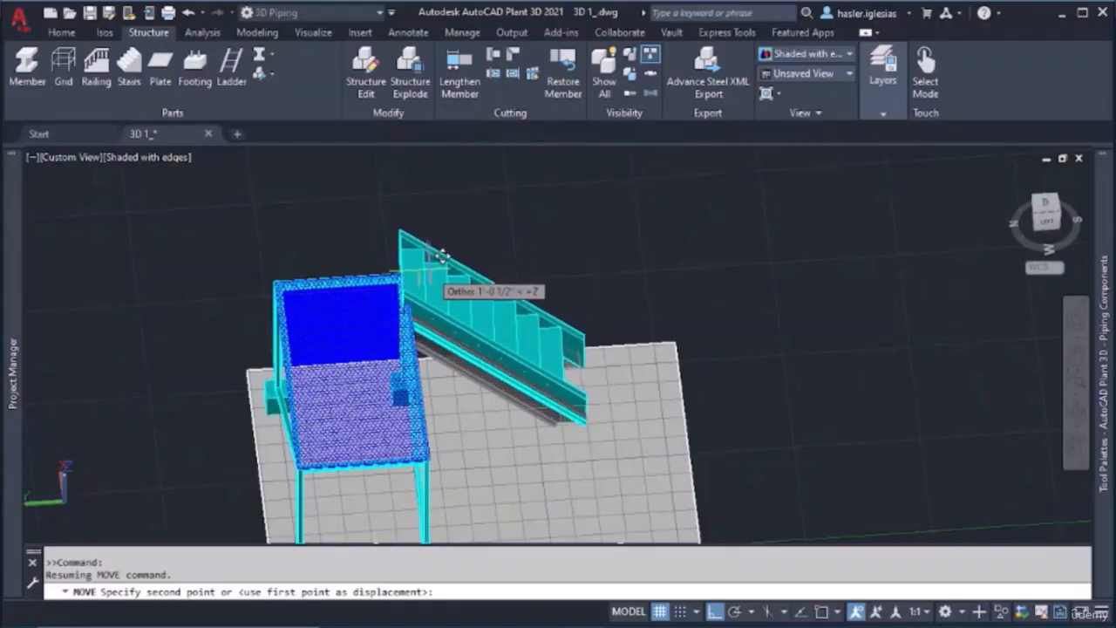
left_click(439, 253)
key("Escape")
Move the raised stair sideways in the negative X direction along the platform's end
middle_click_drag(481, 332, 523, 378, "shift")
left_click(495, 394)
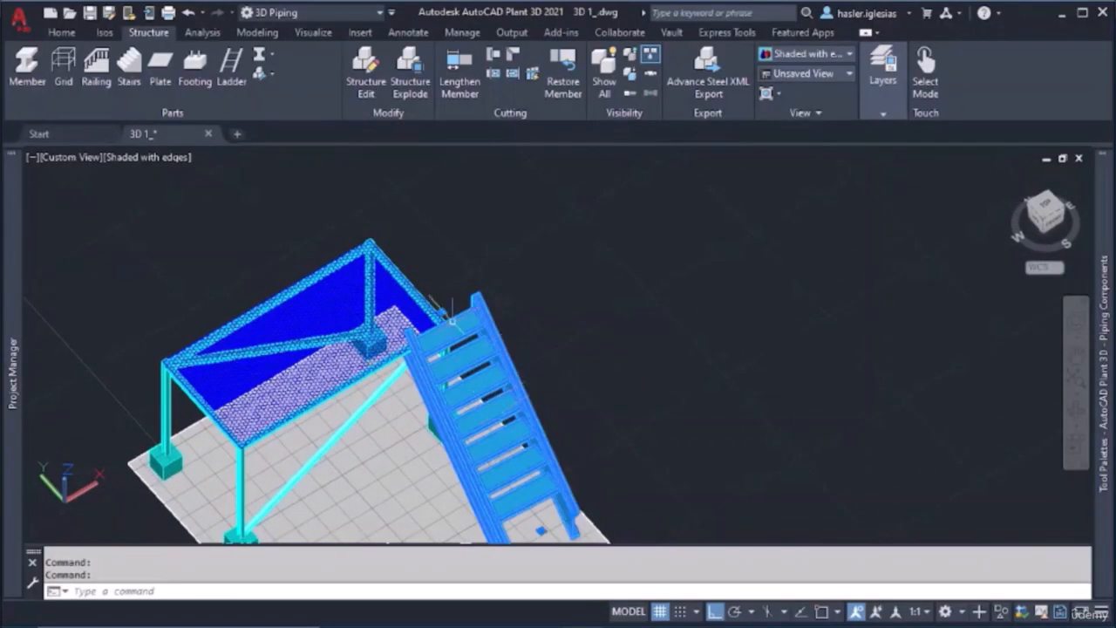
key("Return")
left_click(478, 372)
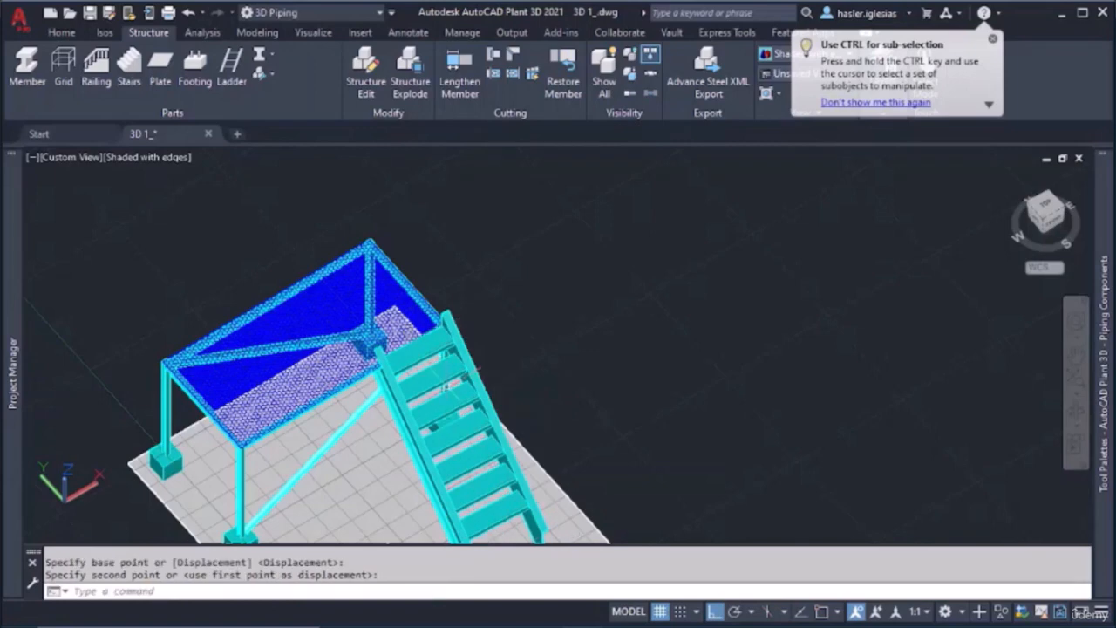
key("Escape")
Examine from several angles how the stair's top tread and stringers meet the platform and how its foot meets the floor
middle_click_drag(532, 383, 570, 357, "shift")
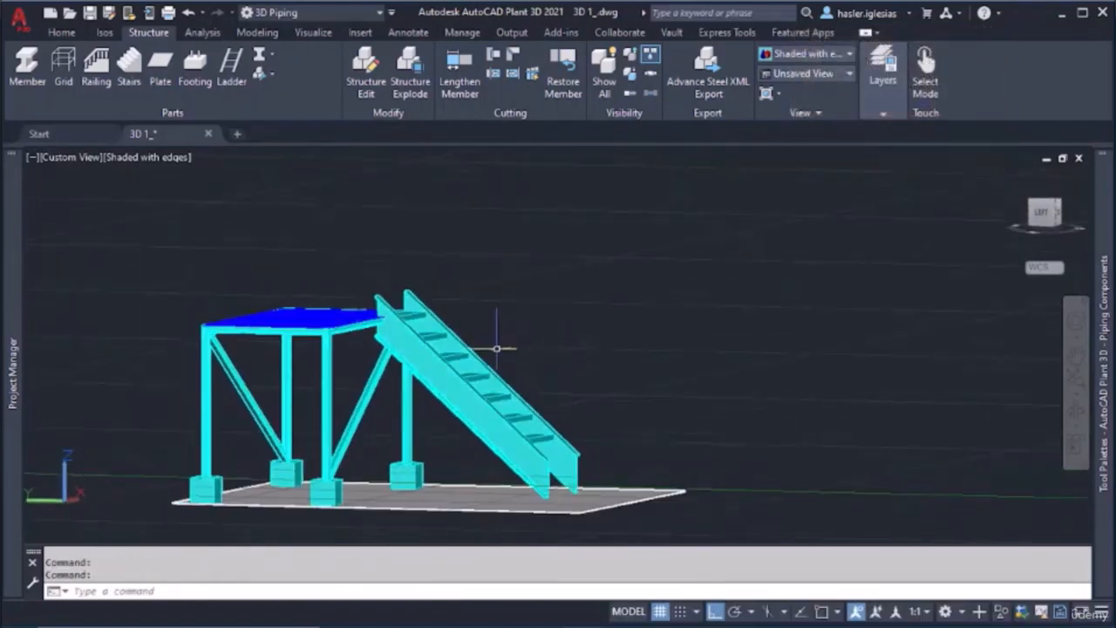
middle_click_drag(501, 314, 304, 361)
scroll(303, 361, "up", 5)
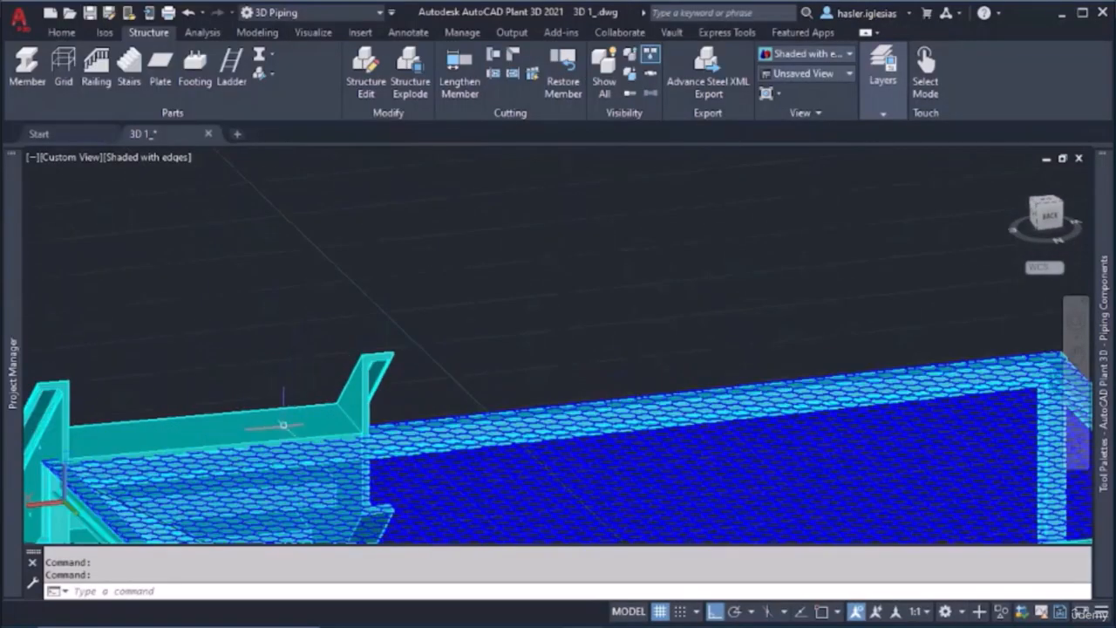
middle_click_drag(287, 427, 673, 414, "shift")
scroll(672, 413, "down", 8)
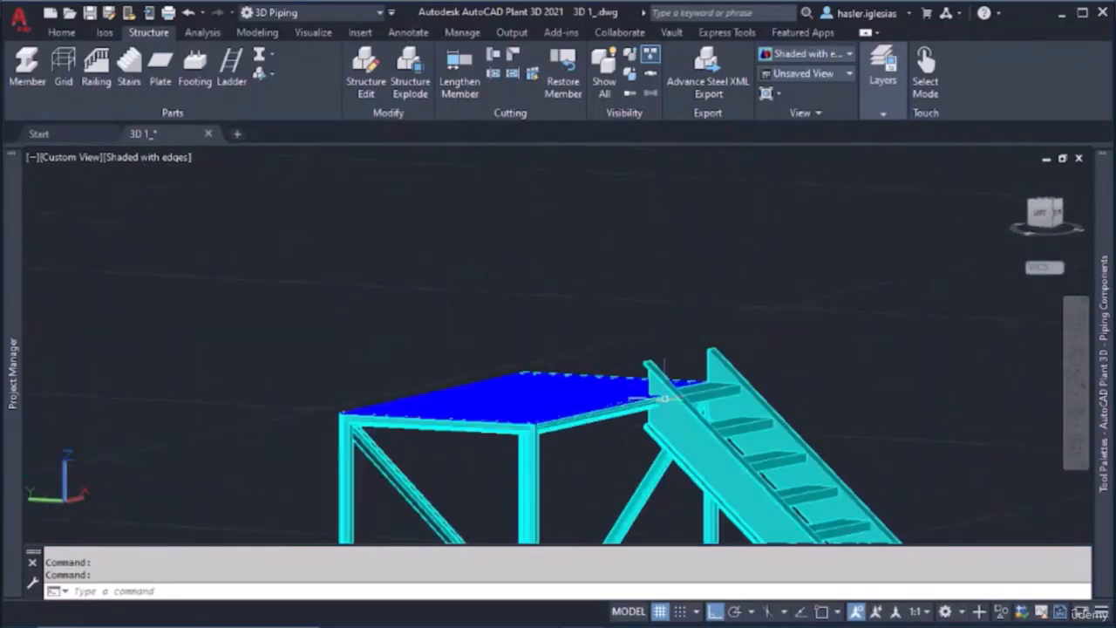
middle_click_drag(623, 451, 617, 432, "shift")
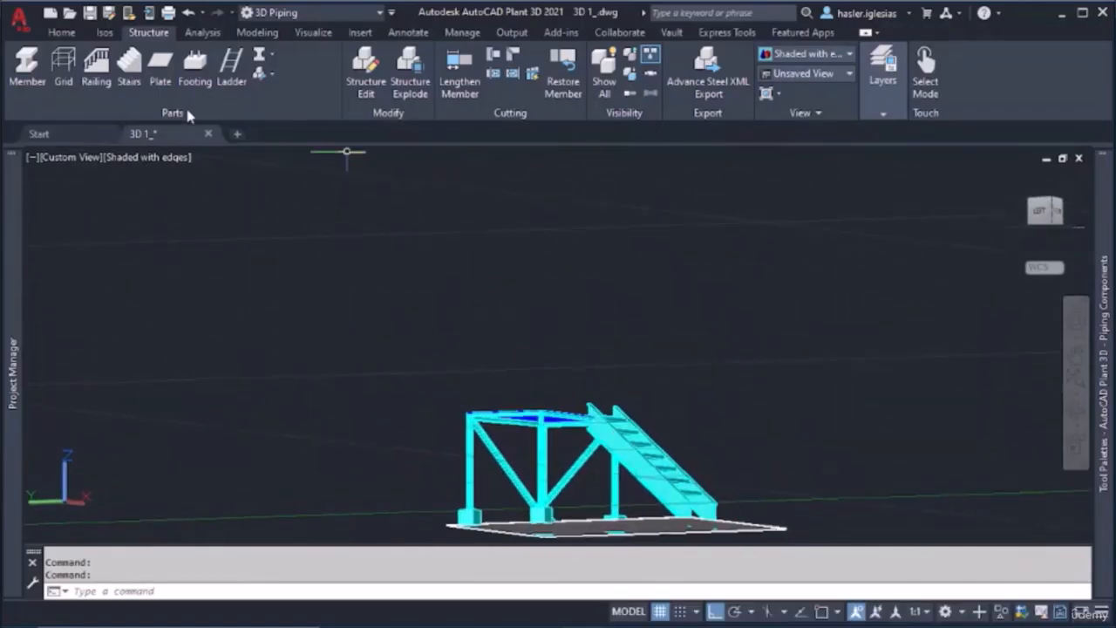
scroll(698, 449, "down", 5)
middle_click_drag(682, 458, 689, 508, "shift")
scroll(713, 429, "up", 6)
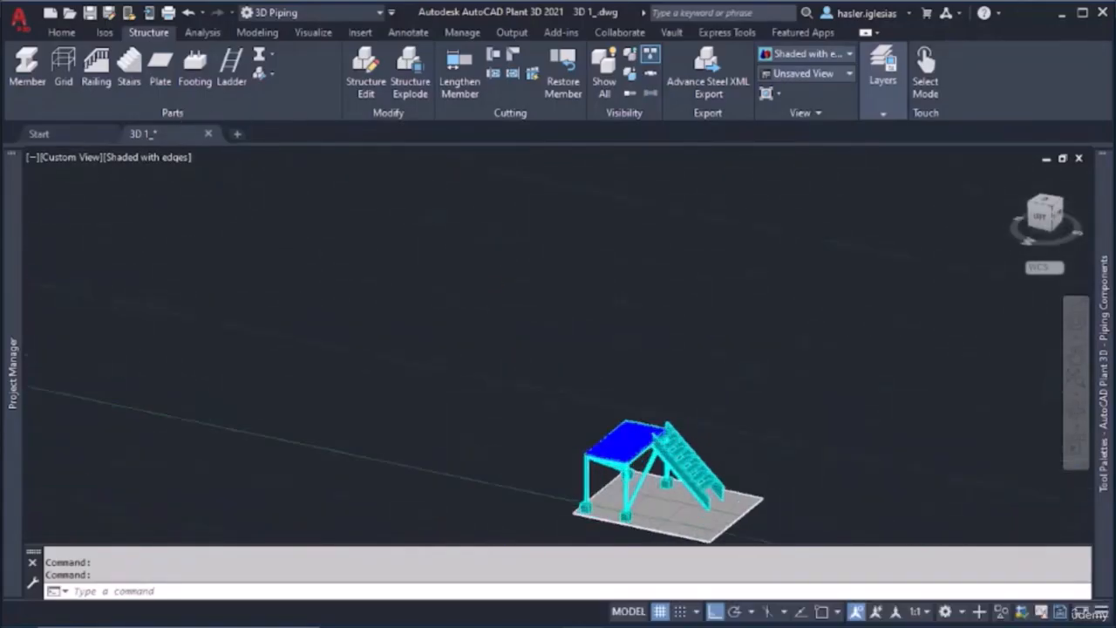
middle_click_drag(669, 468, 636, 325)
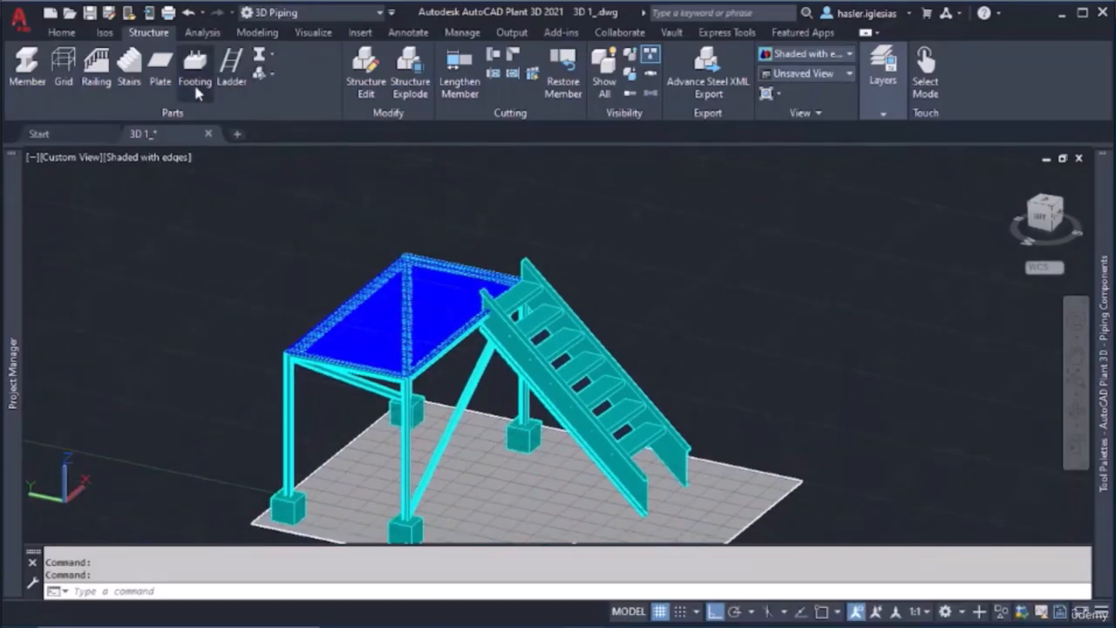
With object snap on and ortho off, add a railing along one stringer from its lower end's top flange to the platform edge
left_click(96, 70)
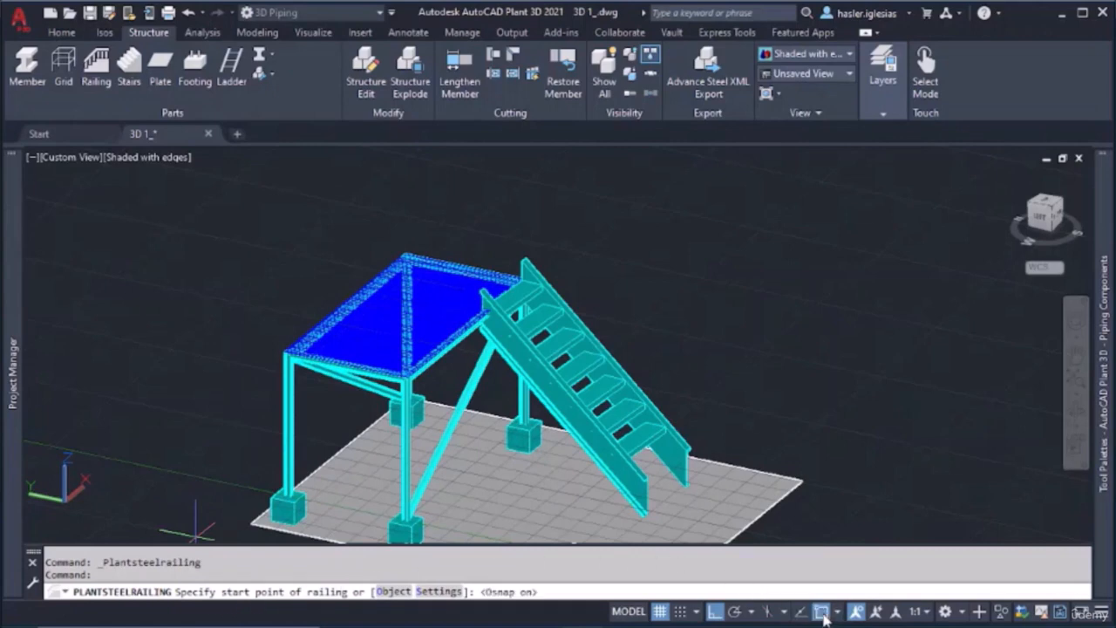
scroll(647, 478, "up", 8)
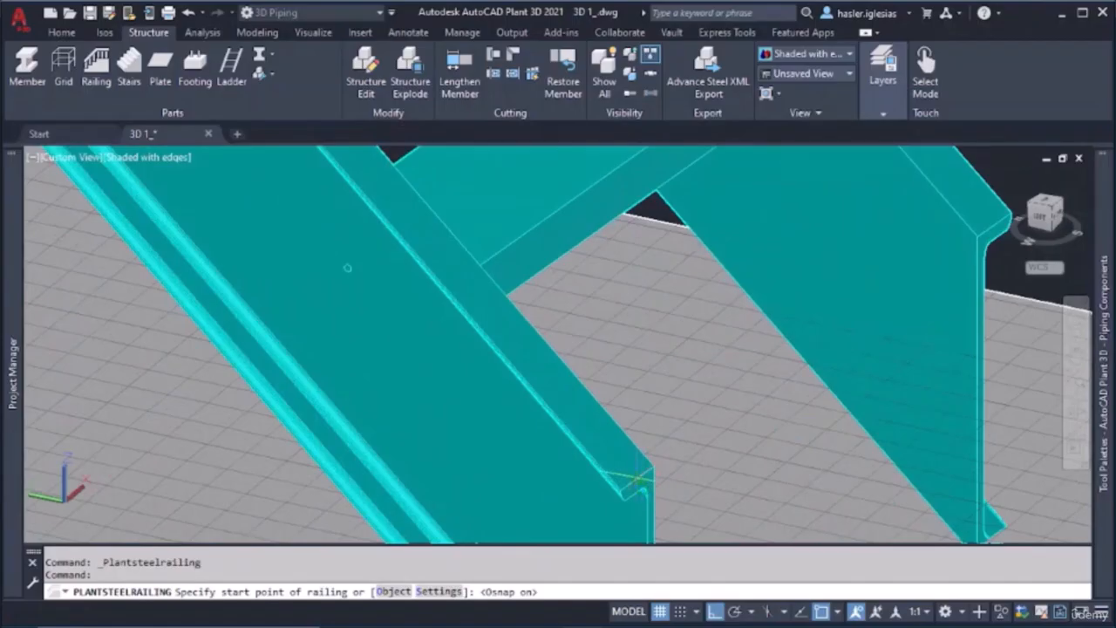
left_click(637, 478)
scroll(519, 340, "down", 5)
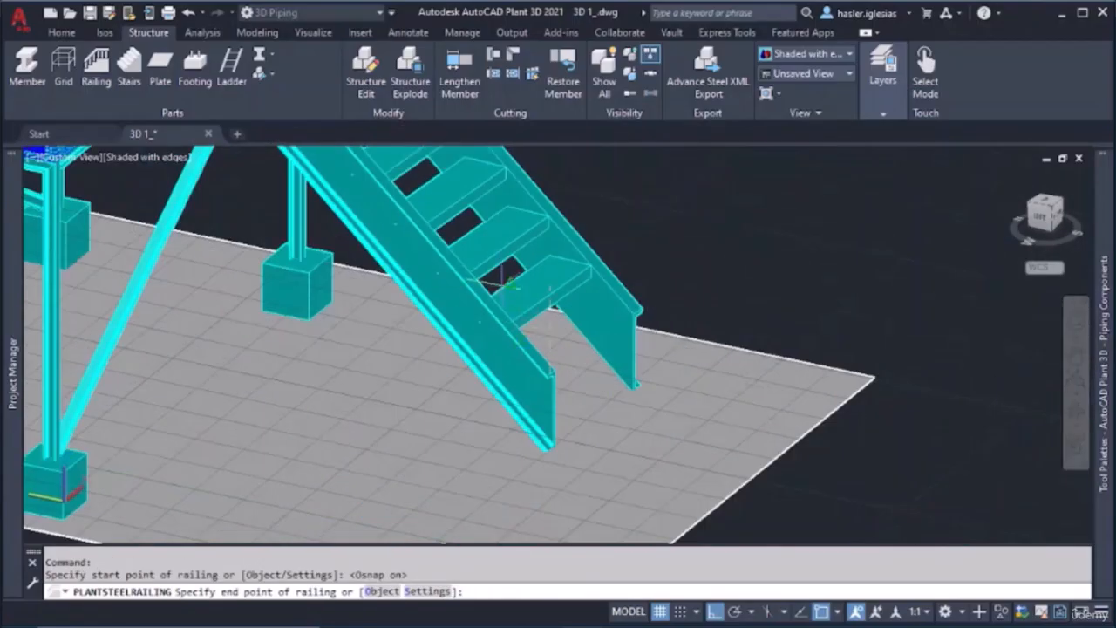
scroll(512, 283, "down", 3)
scroll(469, 242, "down", 3)
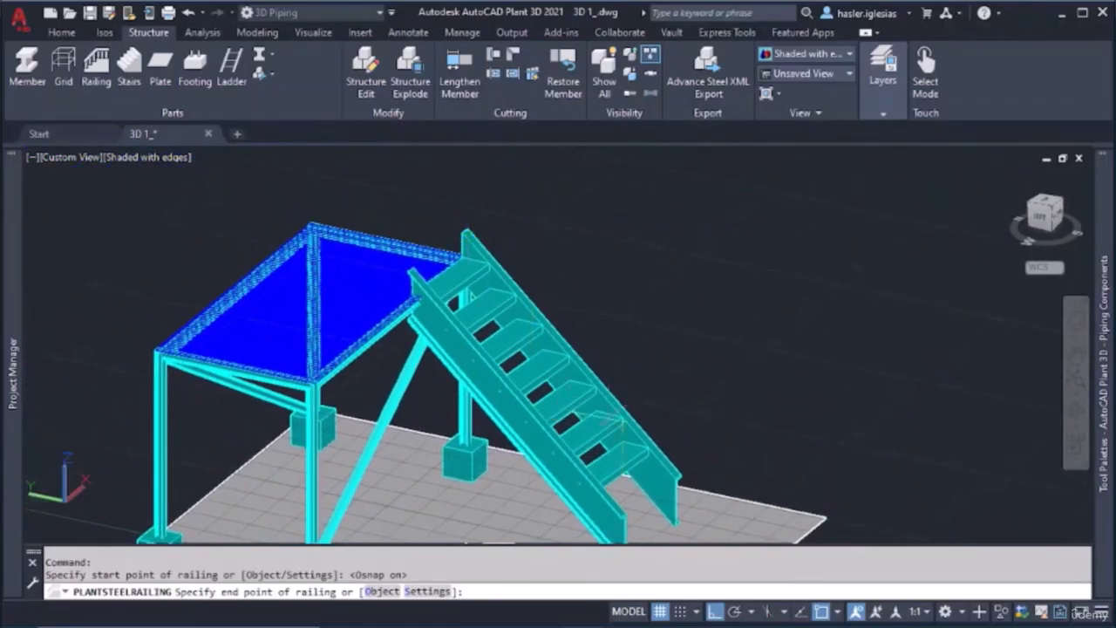
left_click(716, 612)
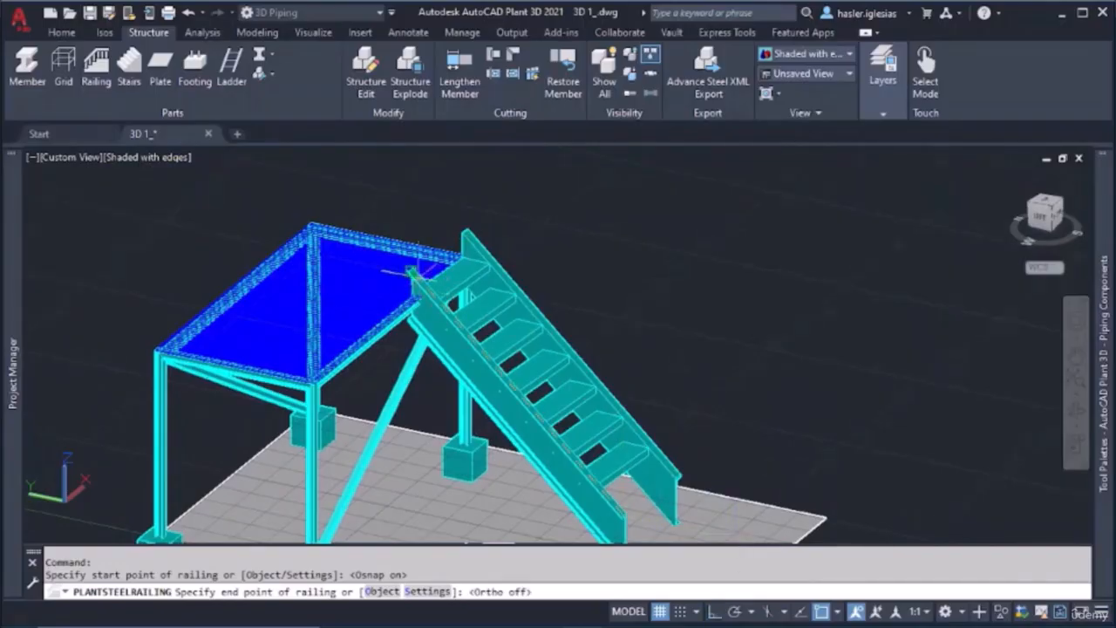
scroll(410, 272, "up", 4)
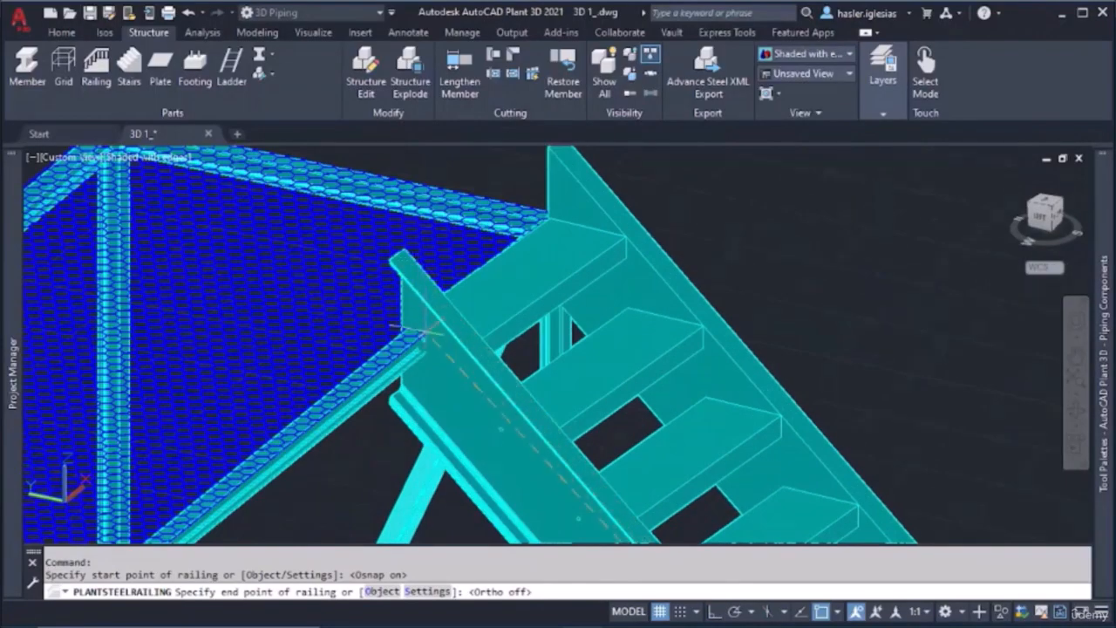
scroll(426, 331, "up", 5)
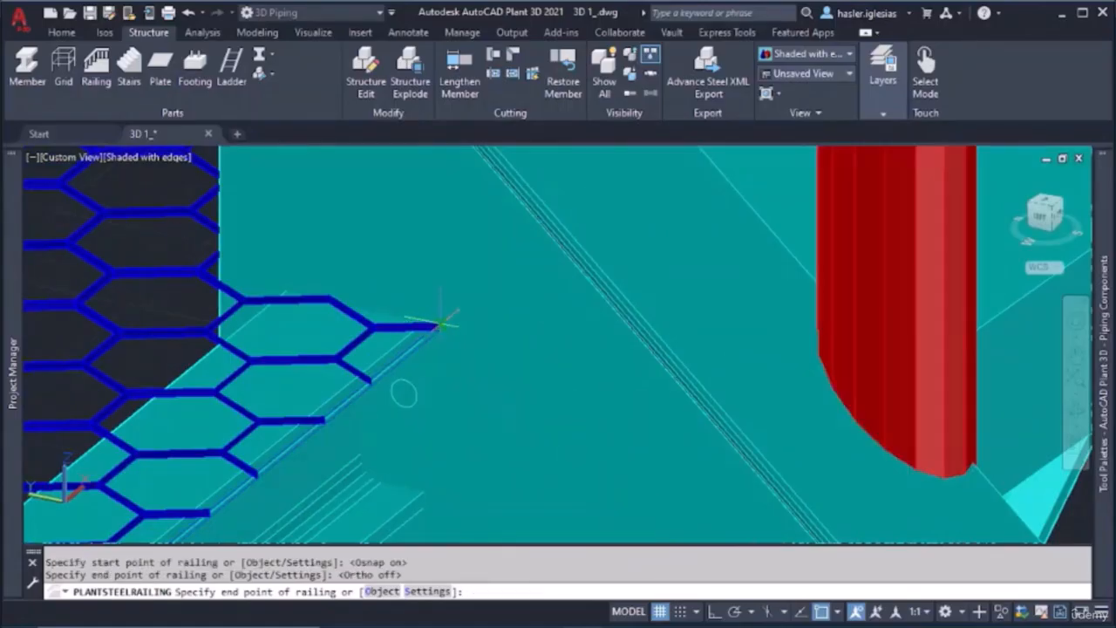
scroll(444, 324, "down", 6)
scroll(440, 329, "down", 6)
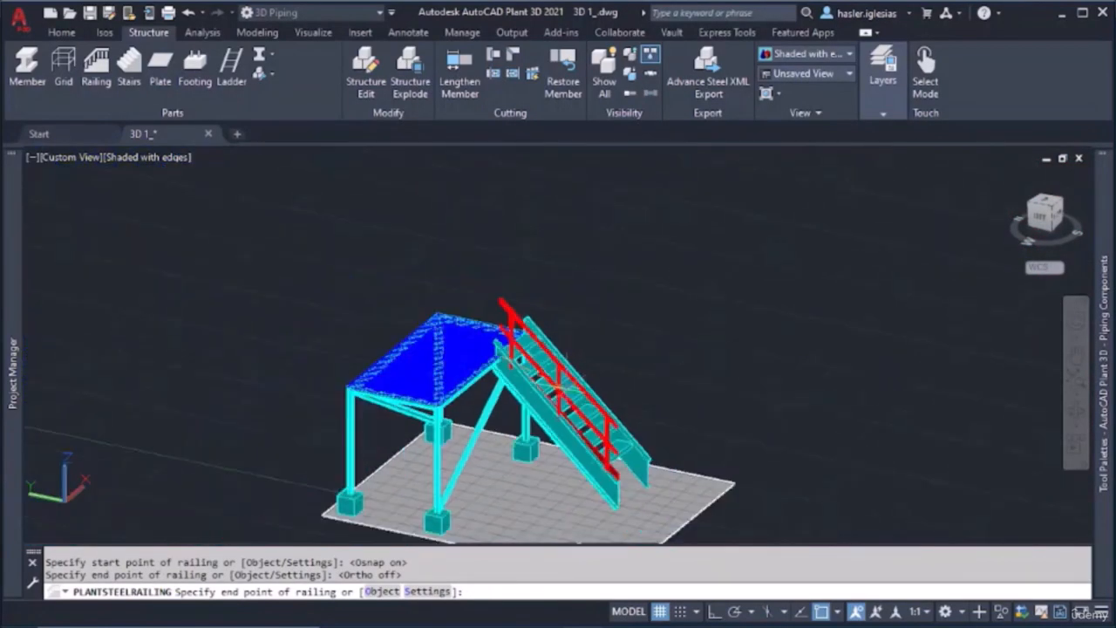
key("Return")
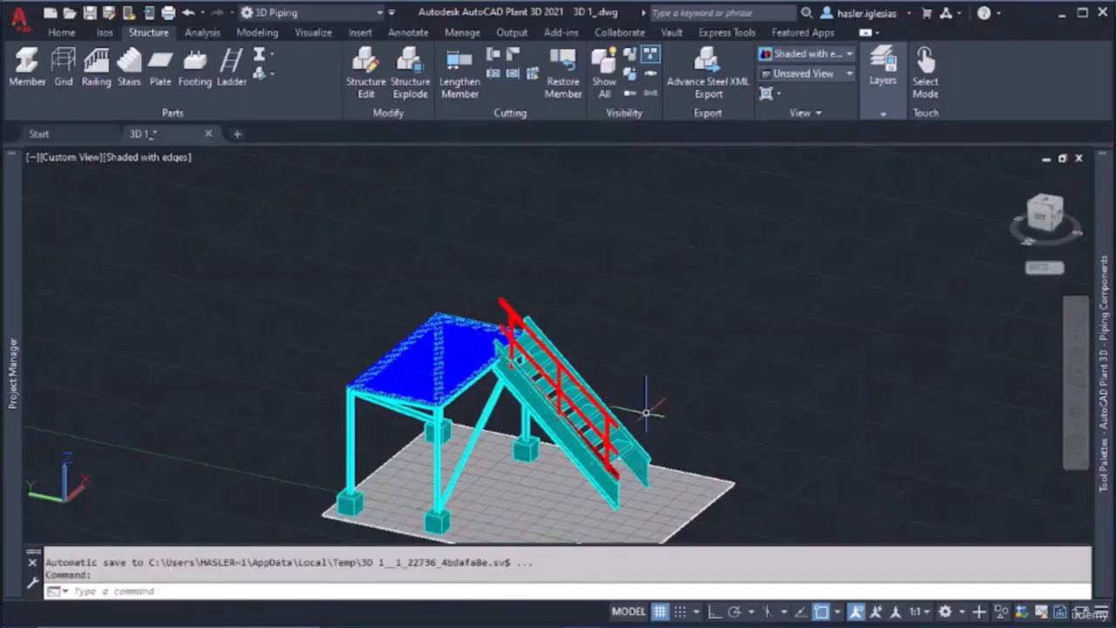
Add a railing along the opposite stringer, from the midpoint of its lower end's vertical edge up to the platform
middle_click_drag(571, 436, 400, 419, "shift")
left_click(97, 69)
scroll(401, 419, "up", 5)
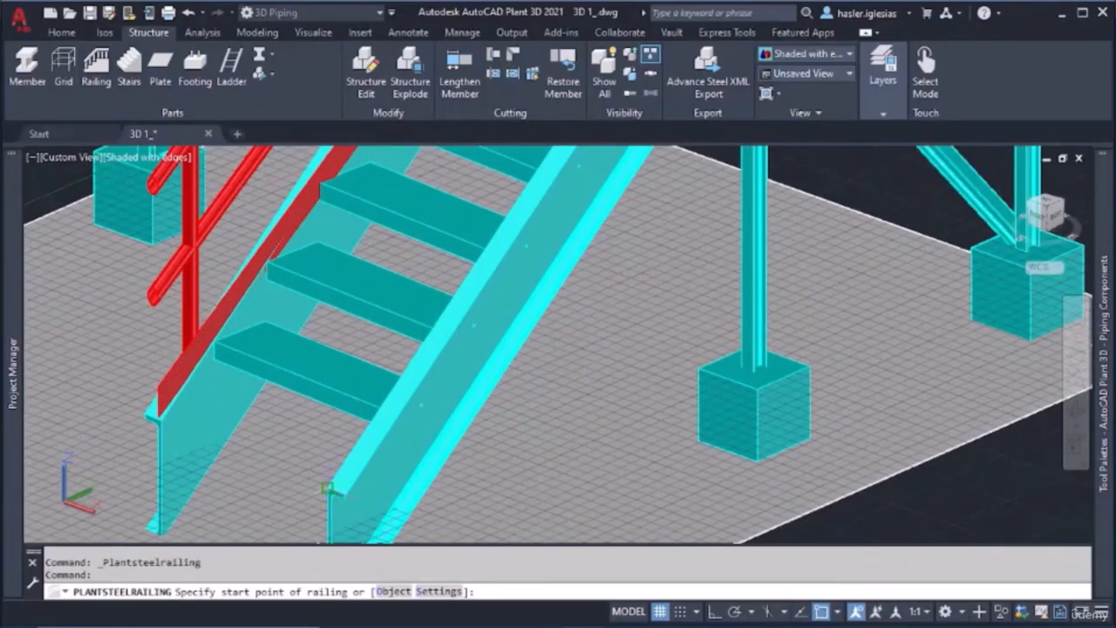
middle_click_drag(328, 488, 312, 403)
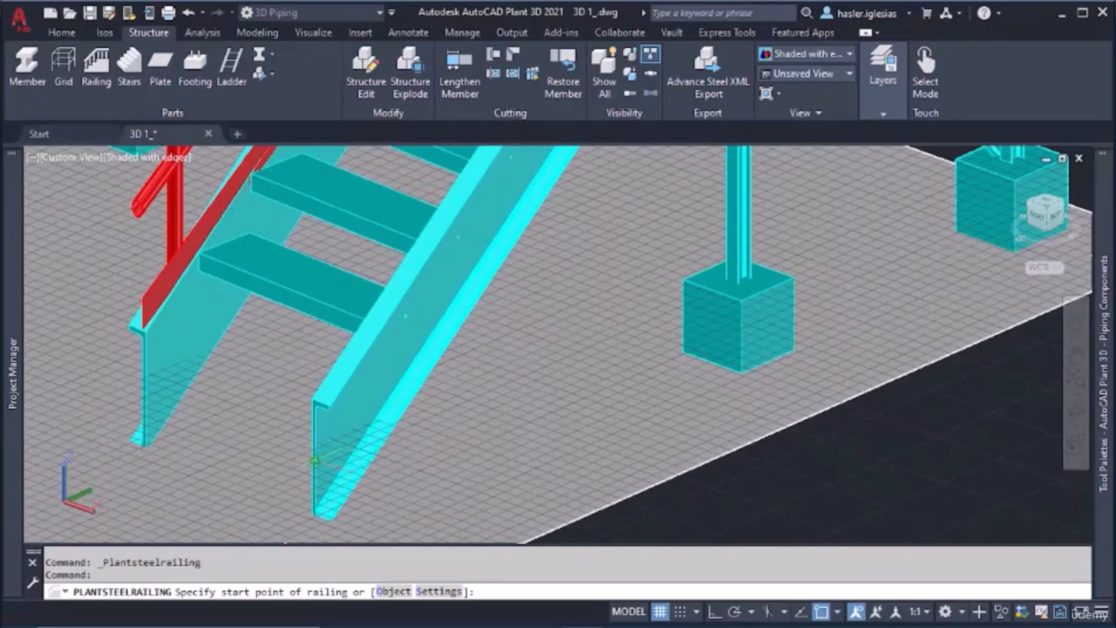
left_click(315, 461)
middle_click_drag(399, 323, 277, 429, "shift")
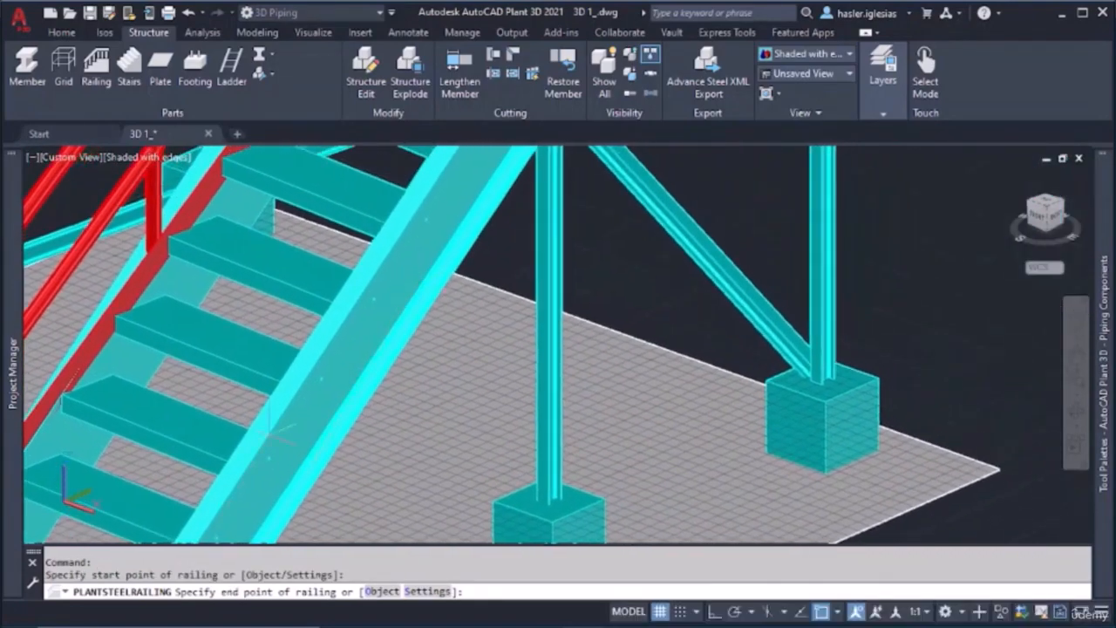
middle_click_drag(449, 190, 334, 456)
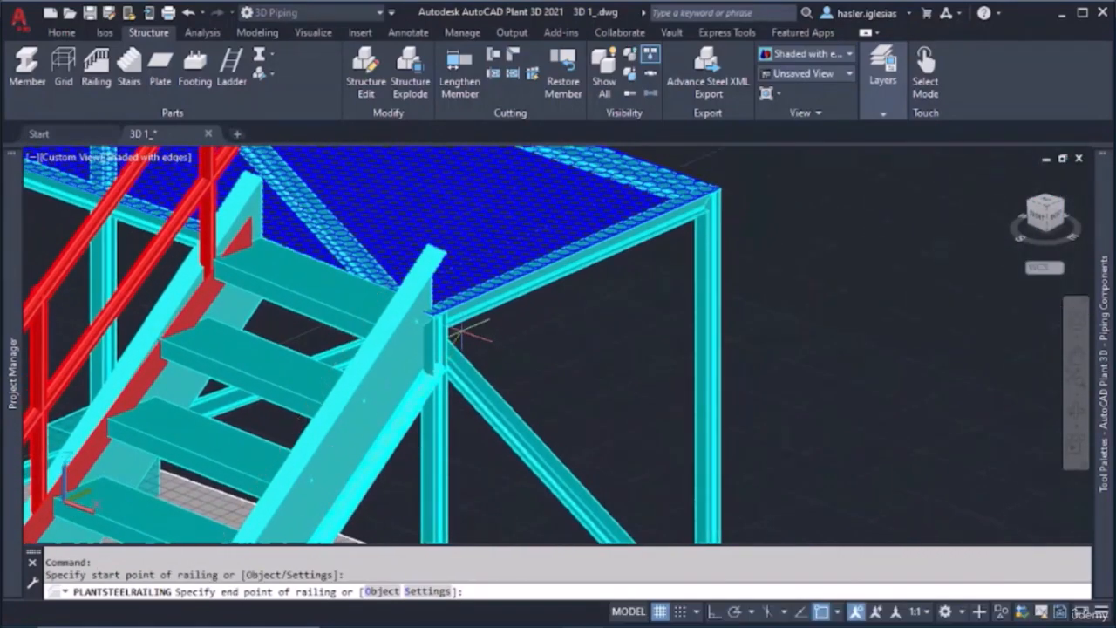
scroll(422, 315, "up", 2)
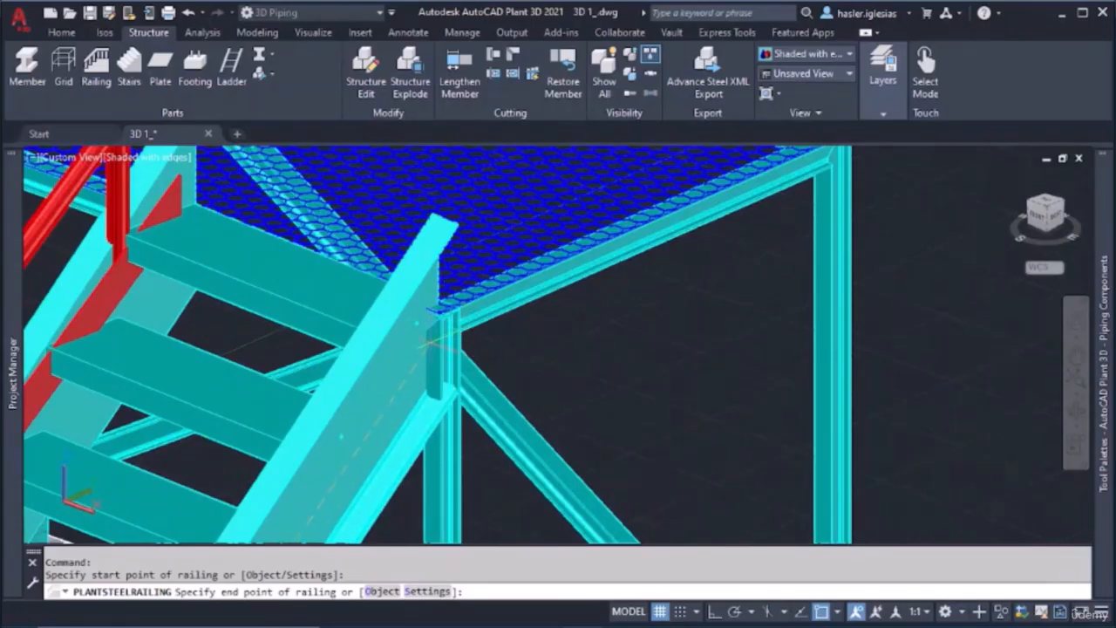
middle_click_drag(440, 344, 384, 304, "shift")
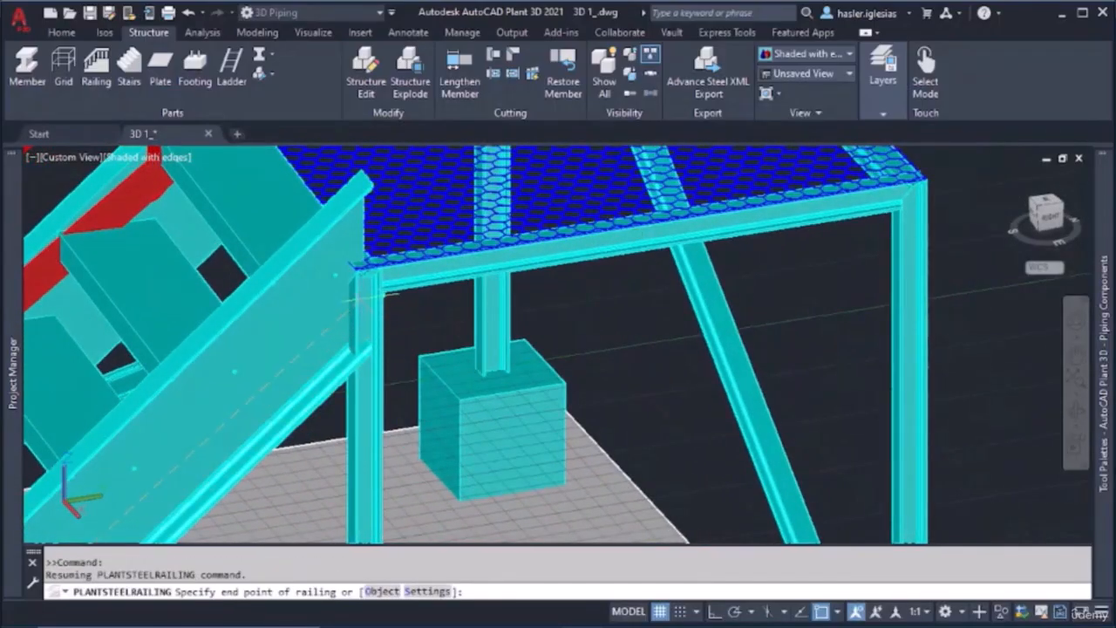
scroll(364, 299, "down", 6)
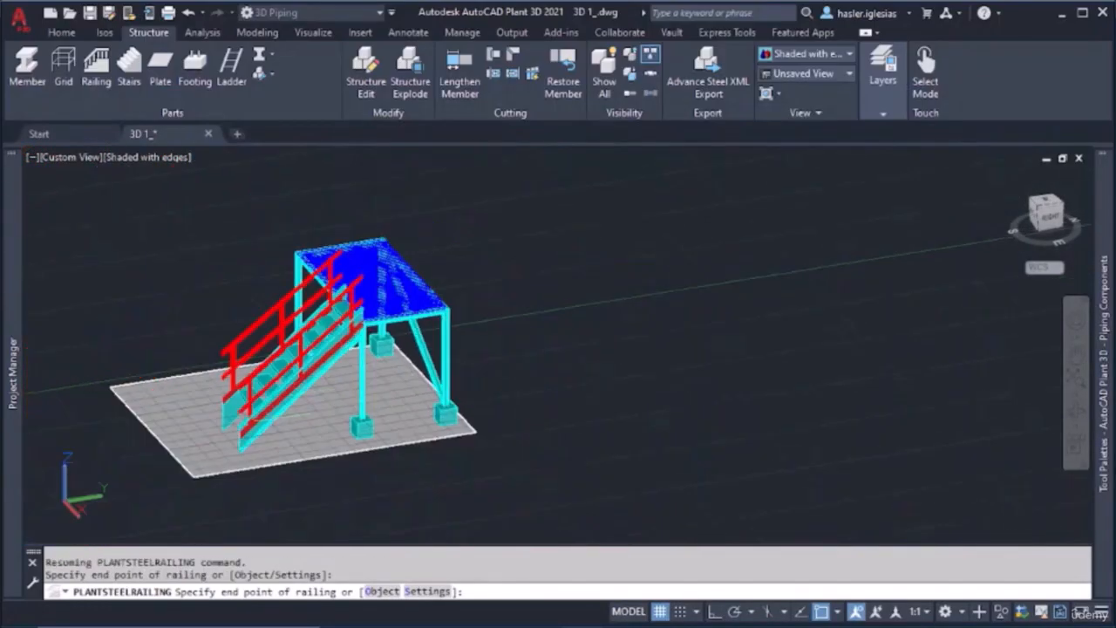
key("Escape")
Delete the first railing, the one that starts at its stringer's top flange
middle_click_drag(401, 380, 441, 370, "shift")
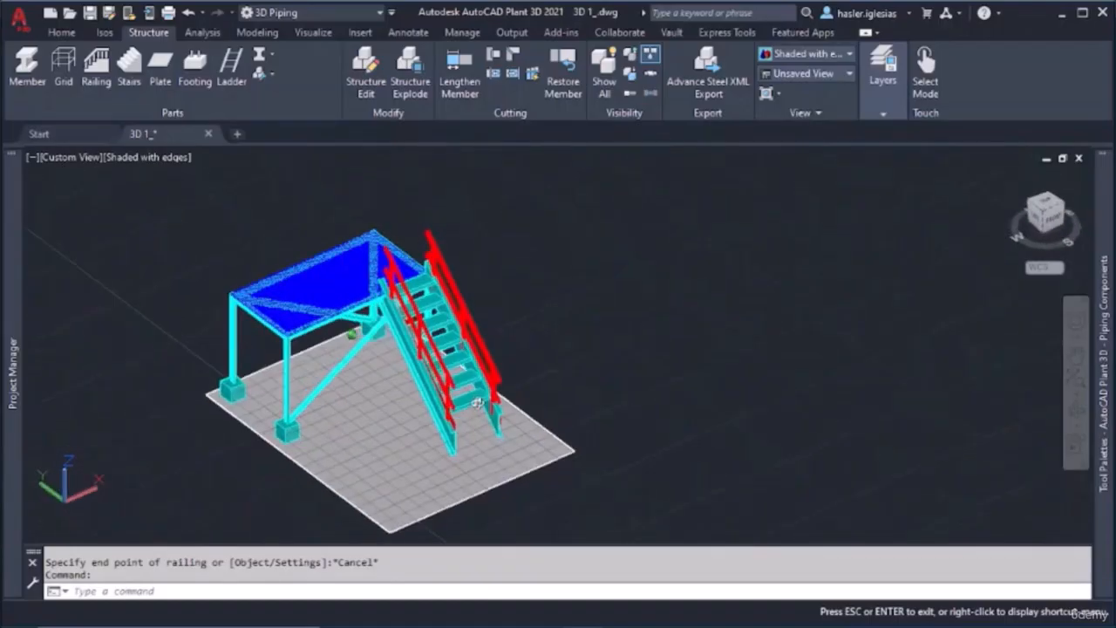
left_click(452, 376)
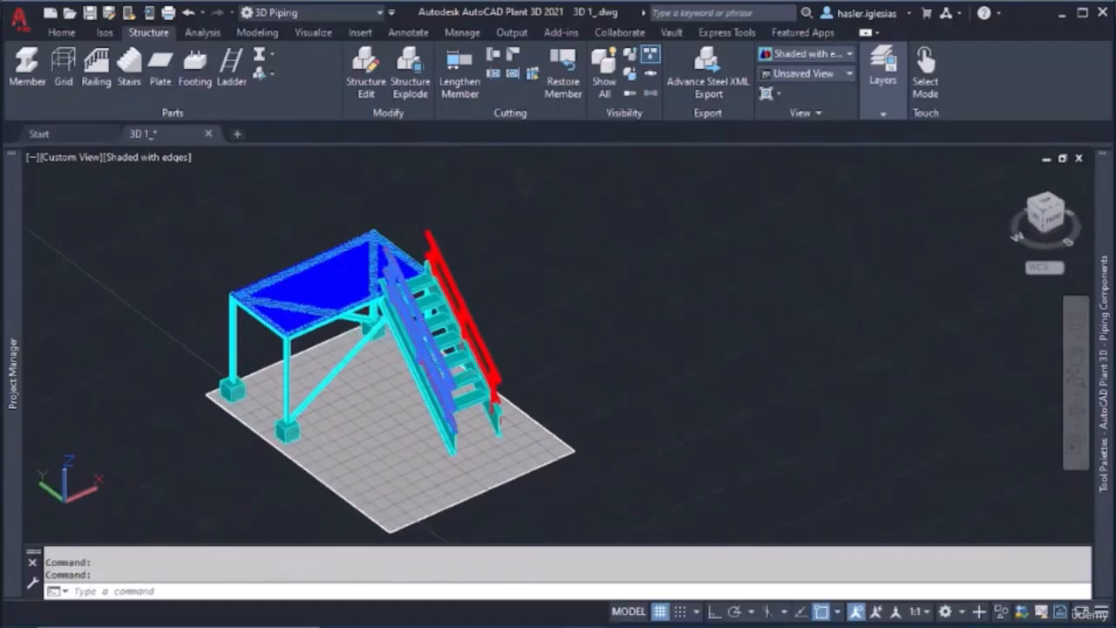
key("Delete")
Try to start a railing at the midpoint of the bare stringer's lower vertical end edge, running up toward the platform
left_click(96, 68)
scroll(386, 404, "up", 2)
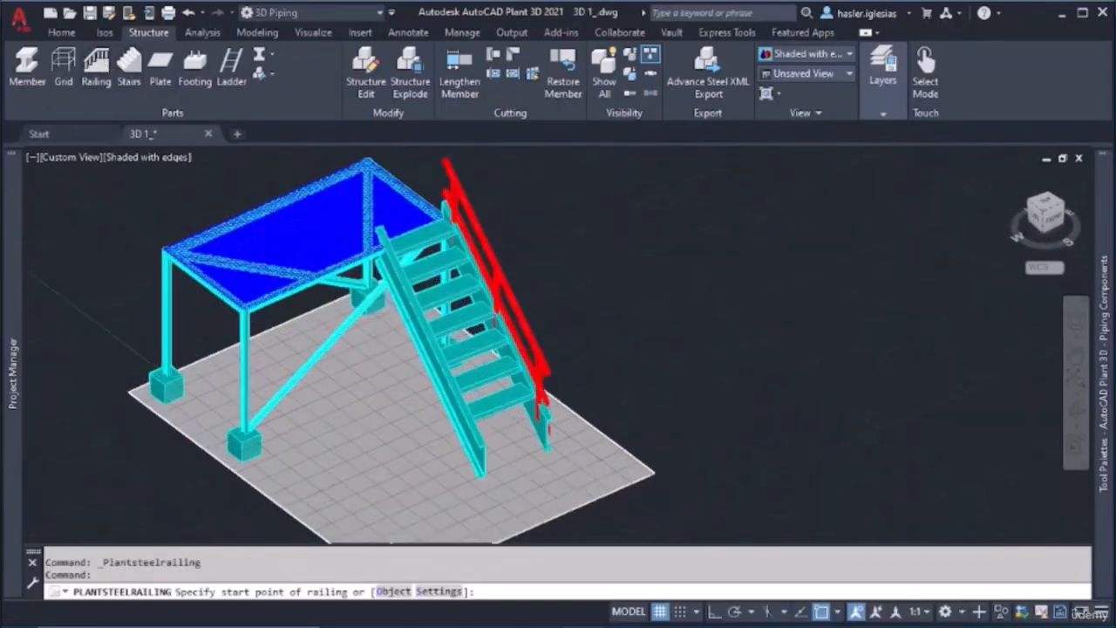
scroll(399, 515, "up", 5)
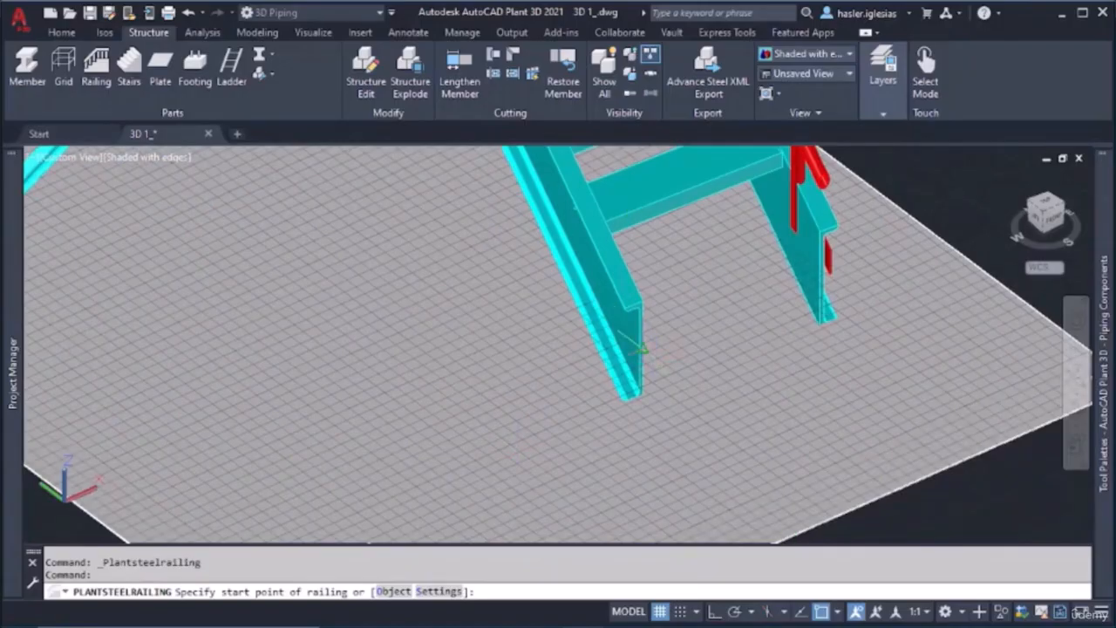
left_click(639, 349)
scroll(639, 349, "down", 3)
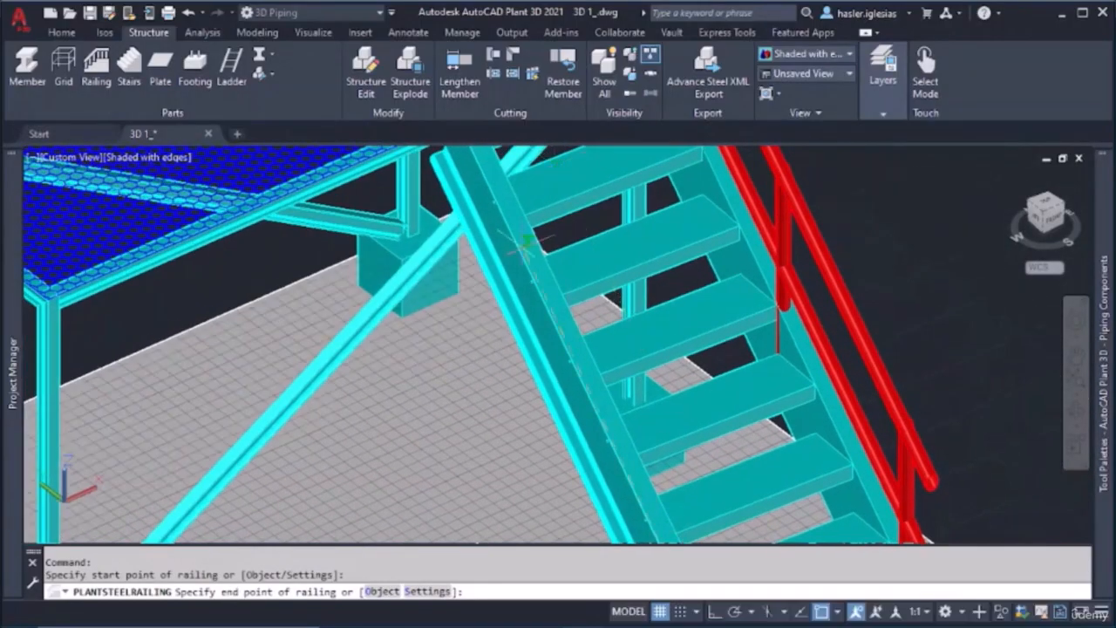
scroll(506, 226, "down", 2)
scroll(488, 324, "up", 6)
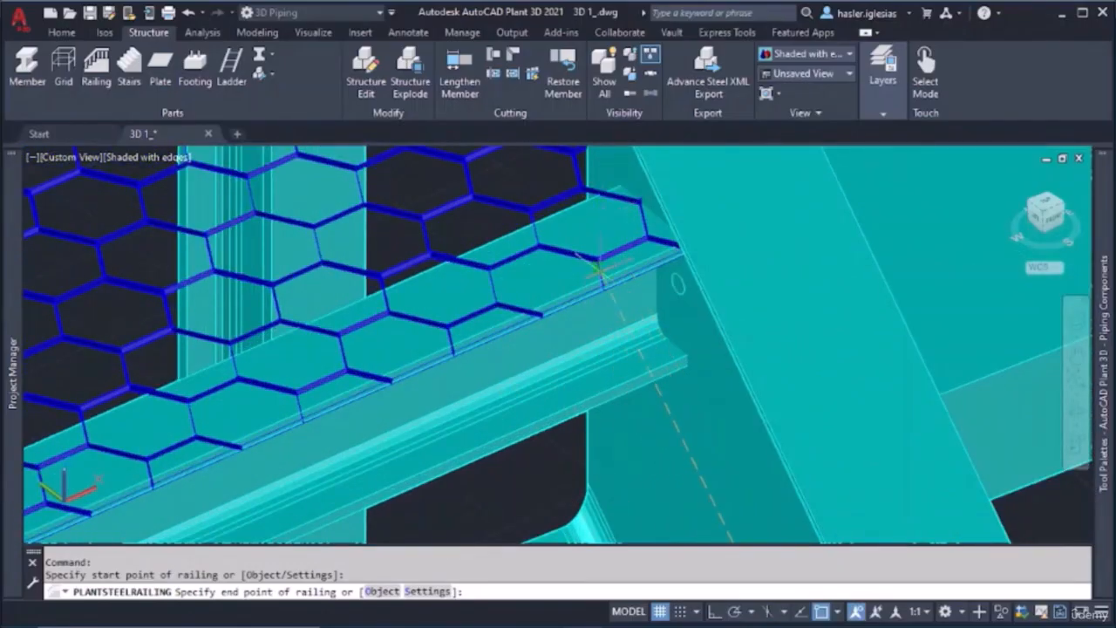
middle_click_drag(603, 263, 644, 290, "shift")
scroll(804, 323, "down", 3)
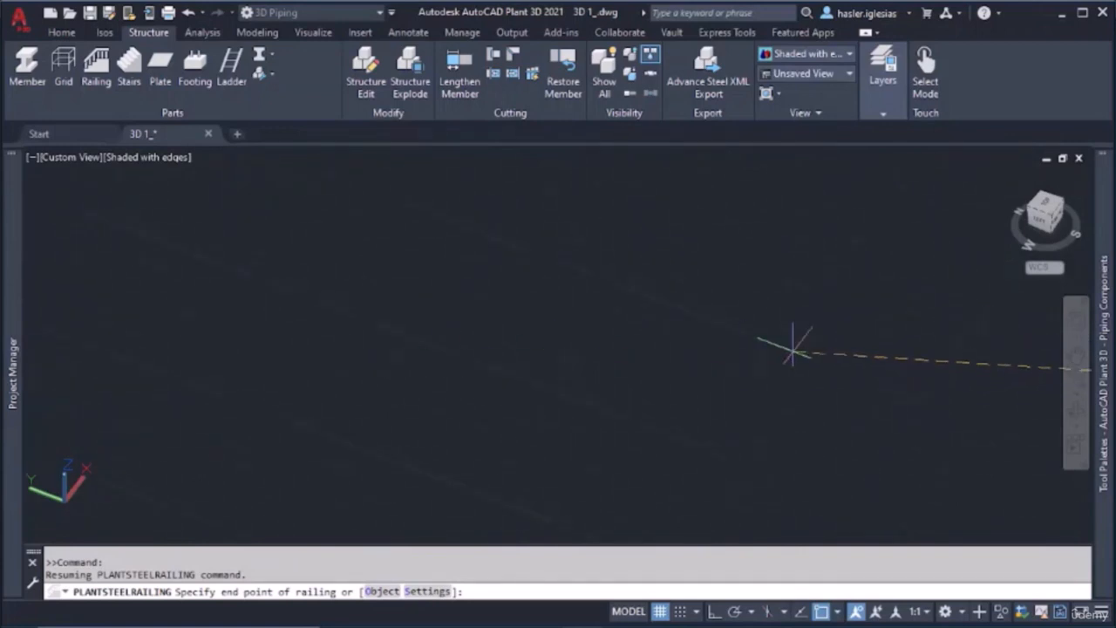
middle_click_drag(999, 362, 807, 351)
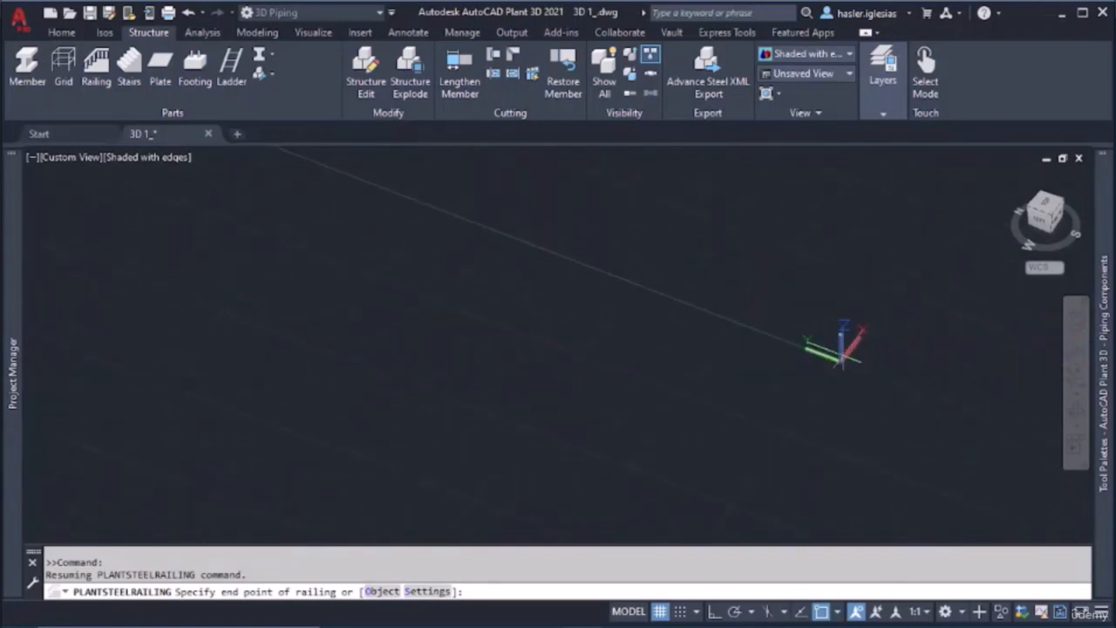
scroll(825, 344, "up", 5)
scroll(953, 455, "up", 5)
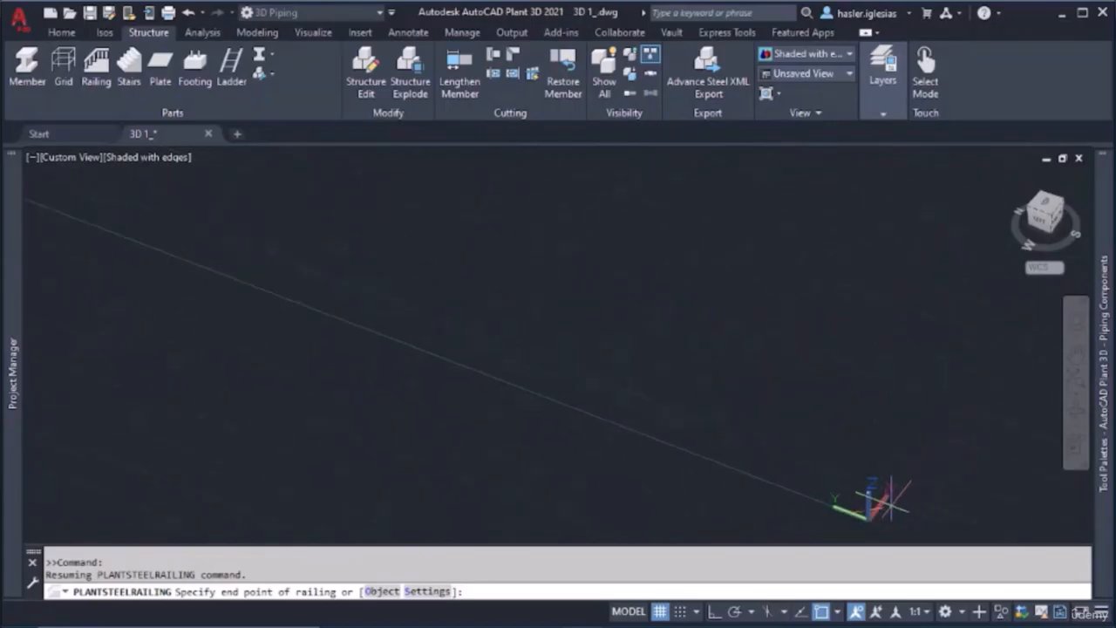
middle_click_drag(882, 508, 834, 368)
scroll(826, 407, "up", 7)
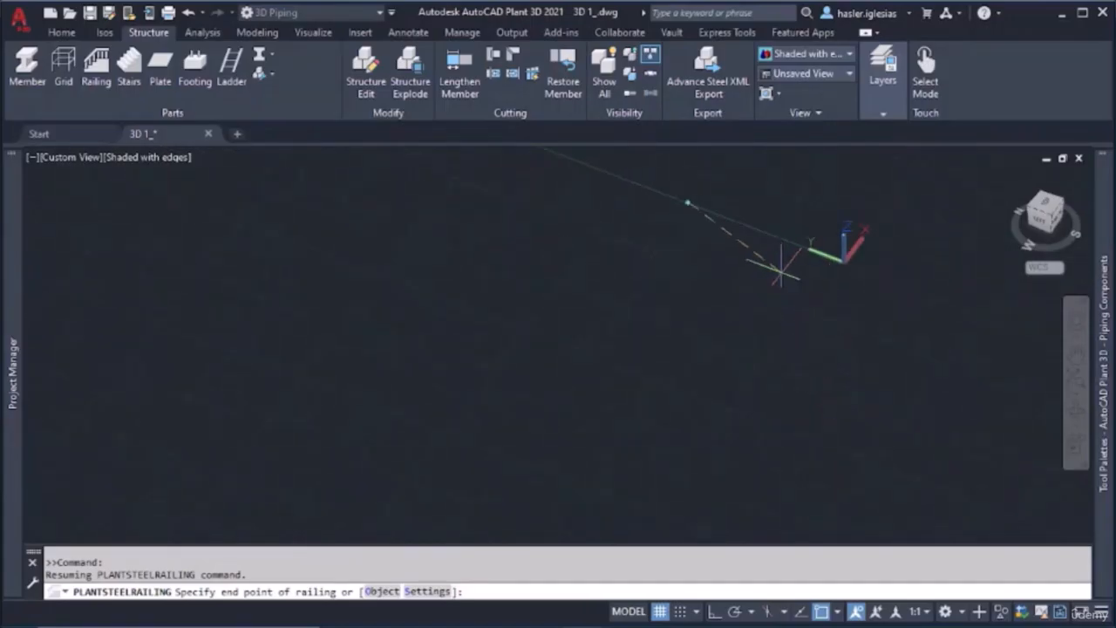
scroll(742, 260, "up", 4)
middle_click_drag(649, 197, 703, 419)
scroll(623, 312, "up", 9)
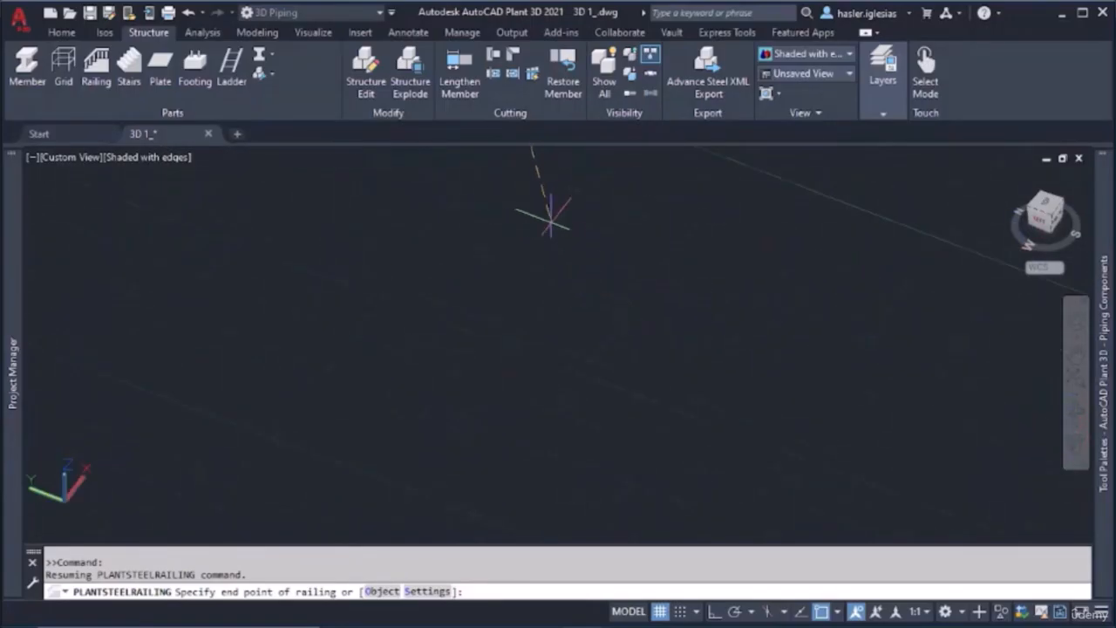
middle_click_drag(550, 219, 597, 466)
scroll(530, 270, "up", 10)
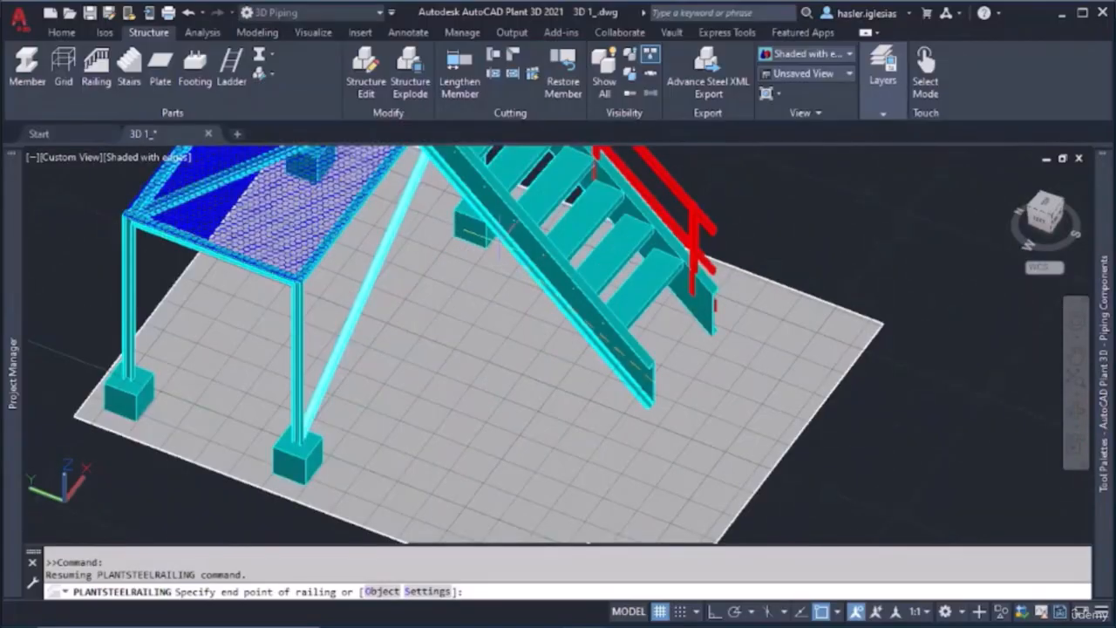
middle_click_drag(500, 228, 512, 331)
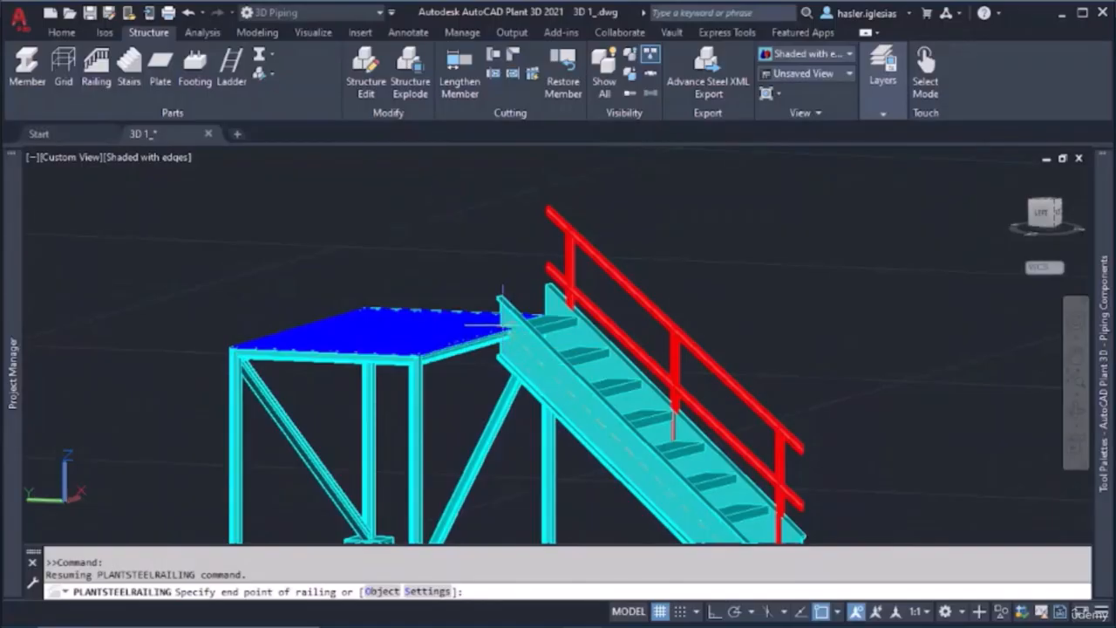
Try to end the railing where the stringer's upper end meets the platform beam, using an Intersection snap override
scroll(502, 324, "up", 6)
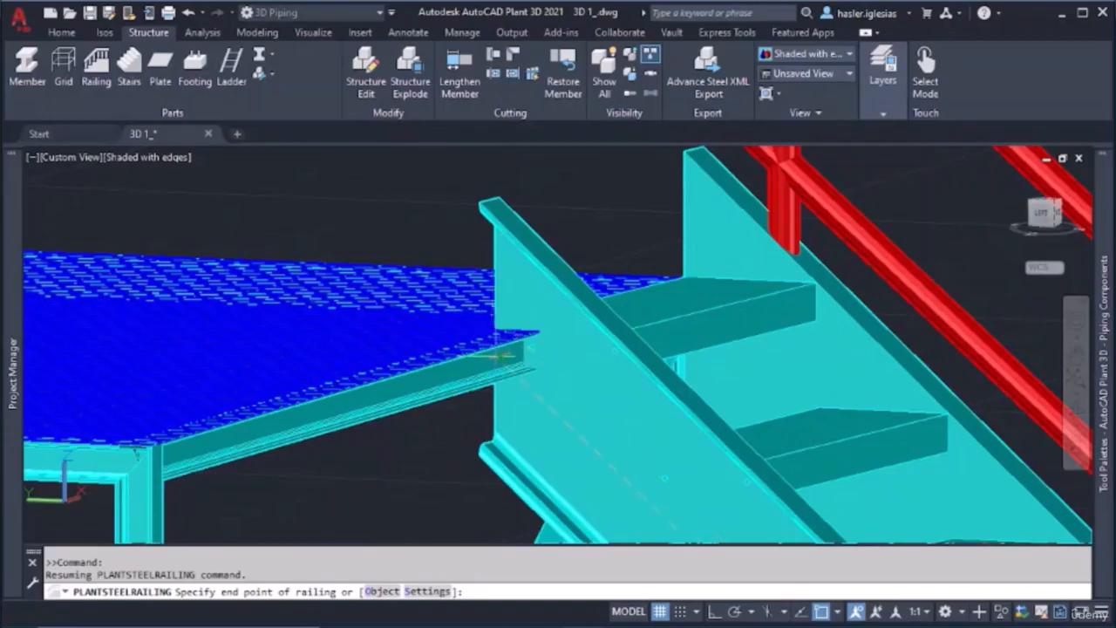
right_click(504, 356)
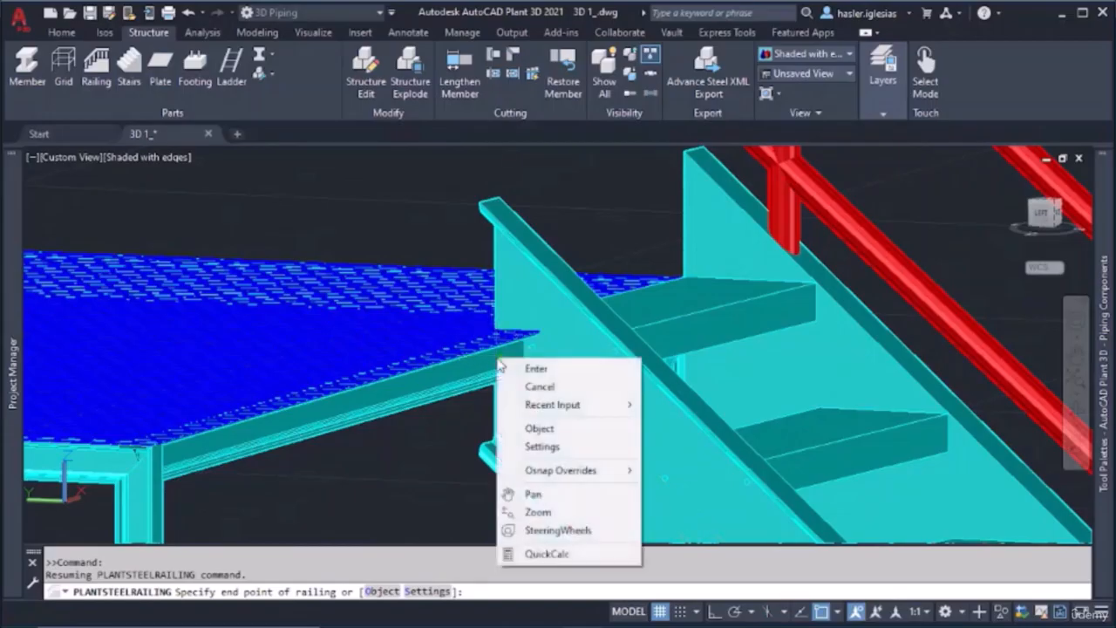
mouse_move(567, 470)
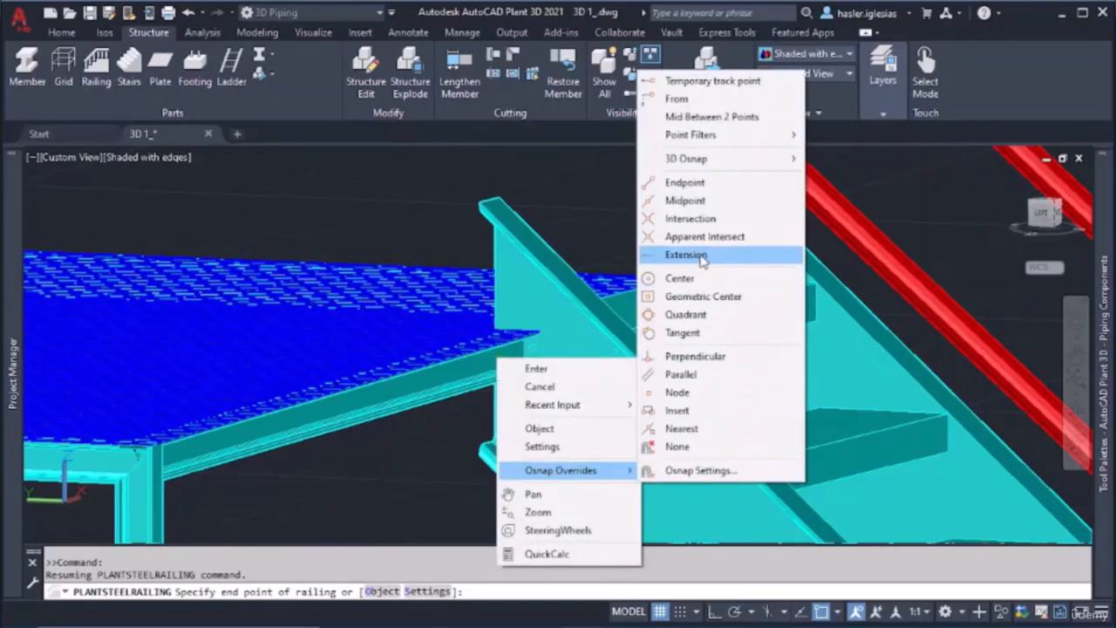
left_click(703, 218)
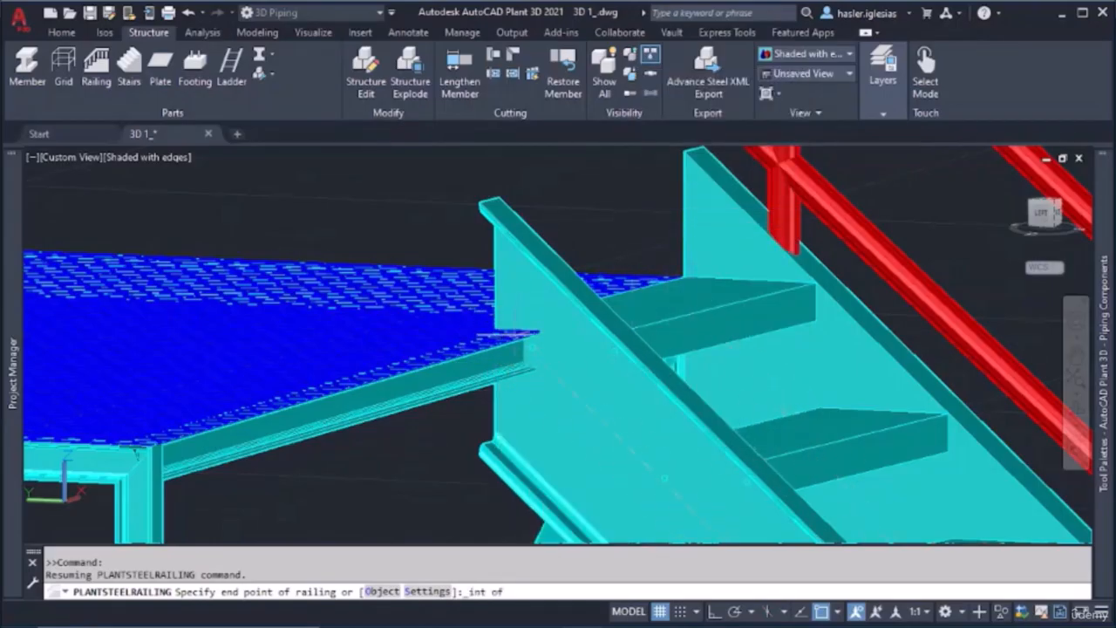
middle_click_drag(491, 397, 504, 375, "shift")
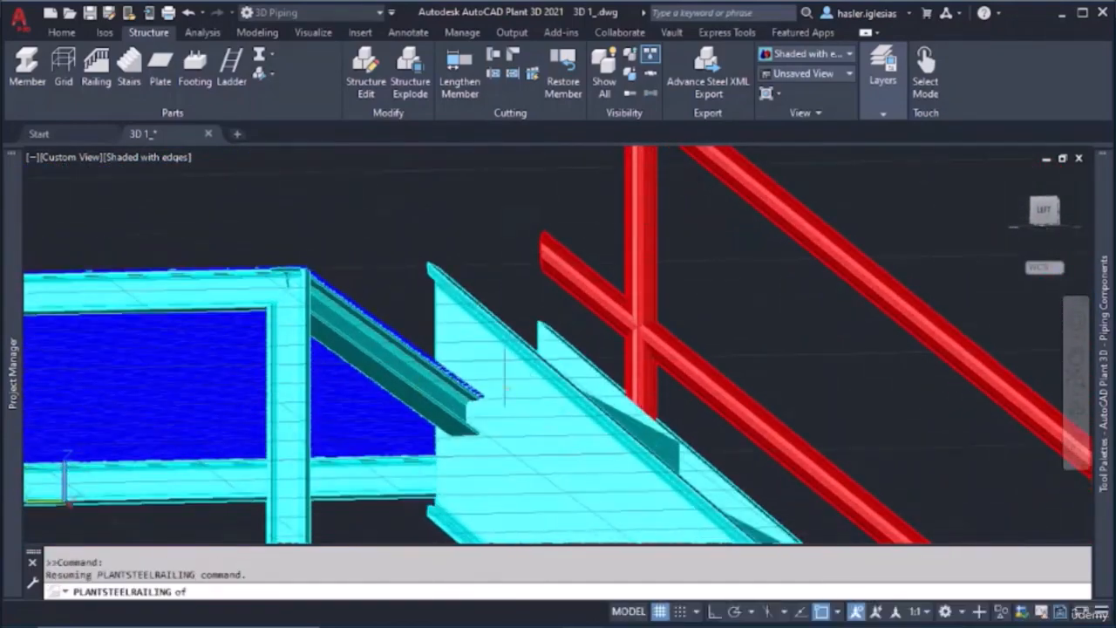
left_click(431, 418)
left_click(471, 388)
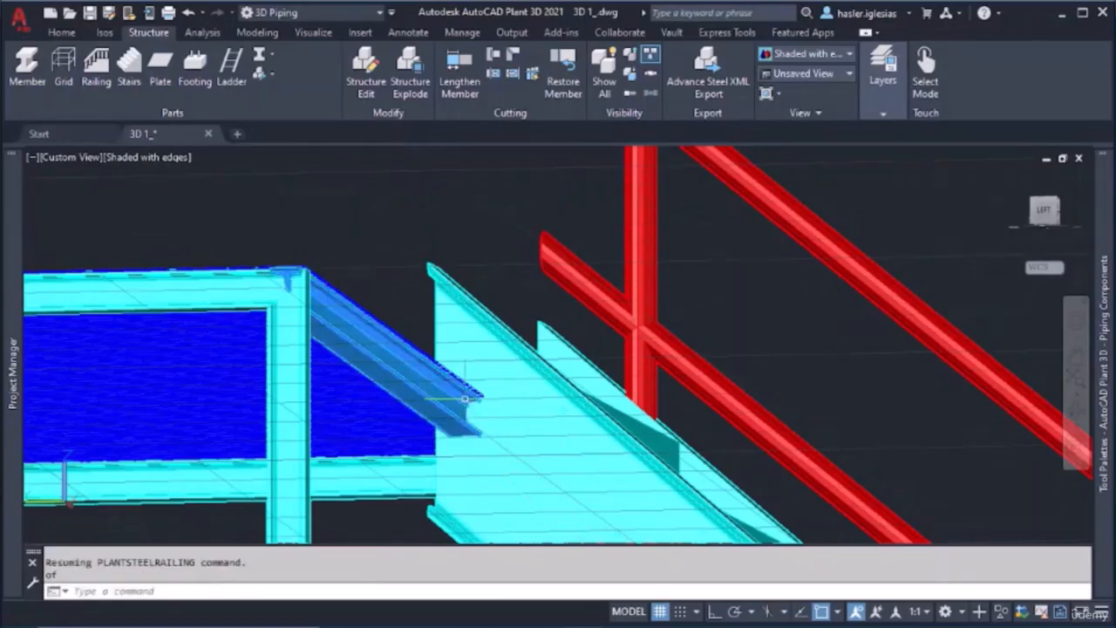
right_click(468, 392)
key("Escape")
key("Escape")
key("Escape")
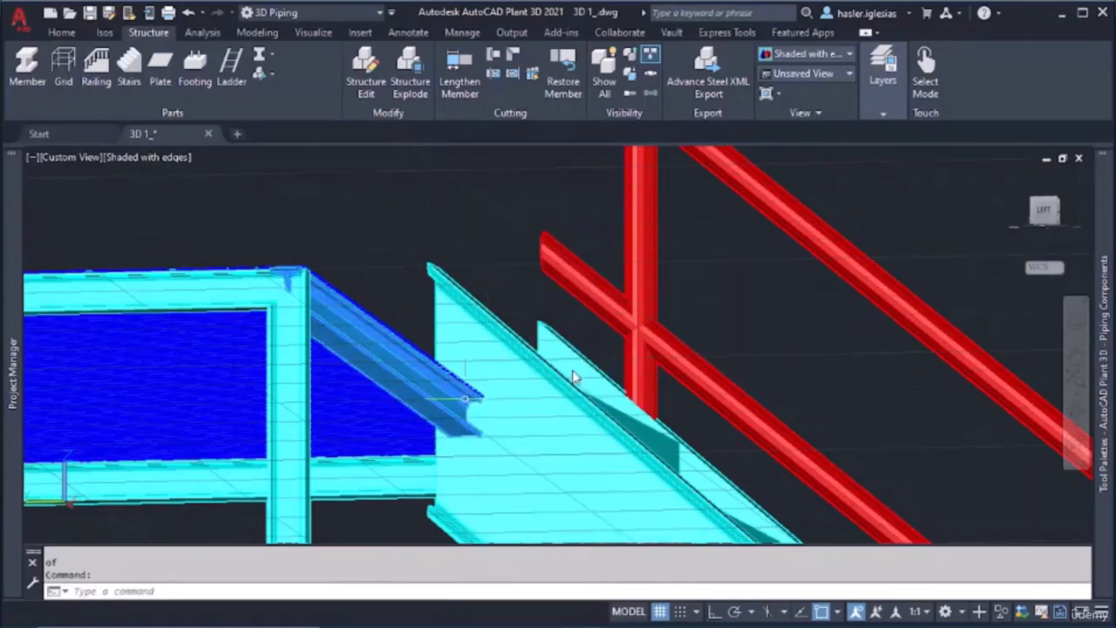
right_click(404, 197)
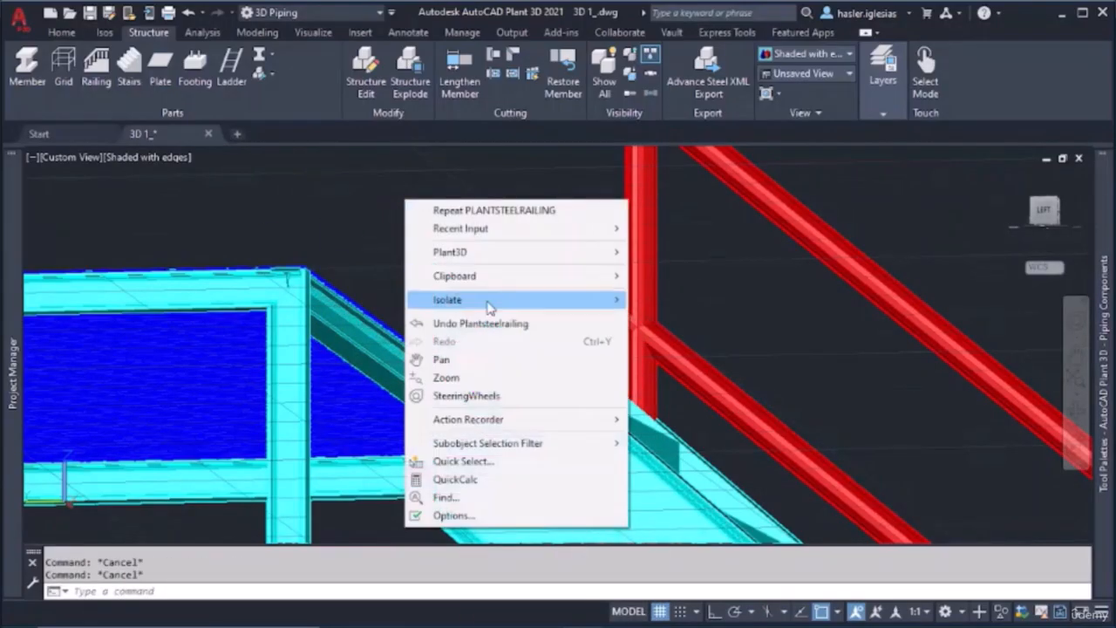
left_click(828, 516)
Add a railing along the bare stringer, from its upper vertical end edge at the platform down to its lower end edge's midpoint
left_click(96, 74)
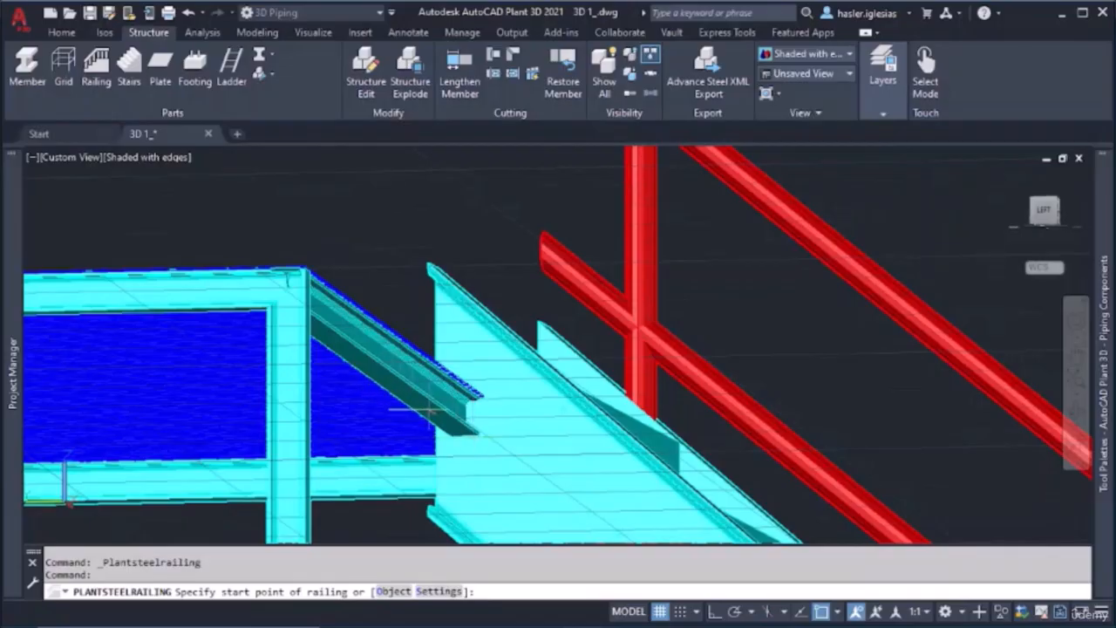
middle_click_drag(450, 403, 445, 428, "shift")
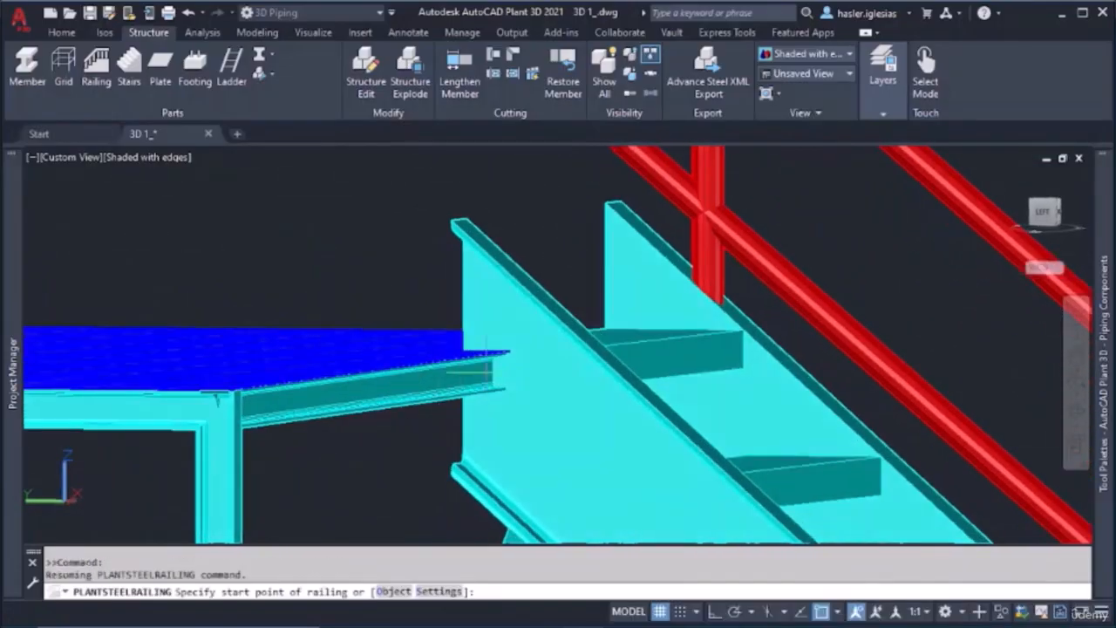
left_click(474, 370)
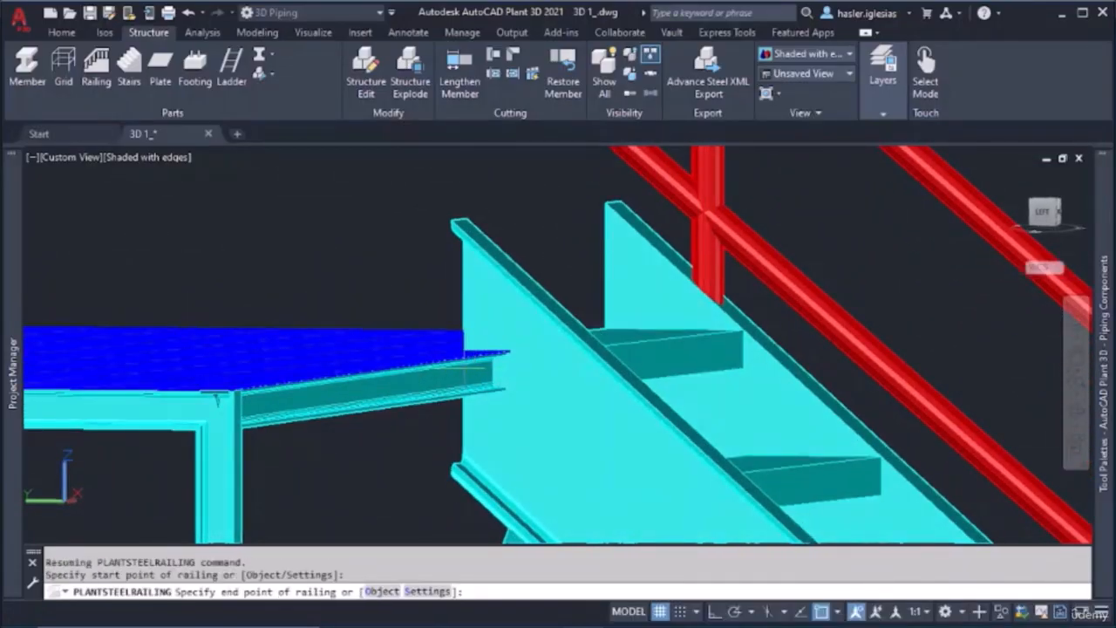
scroll(561, 419, "down", 8)
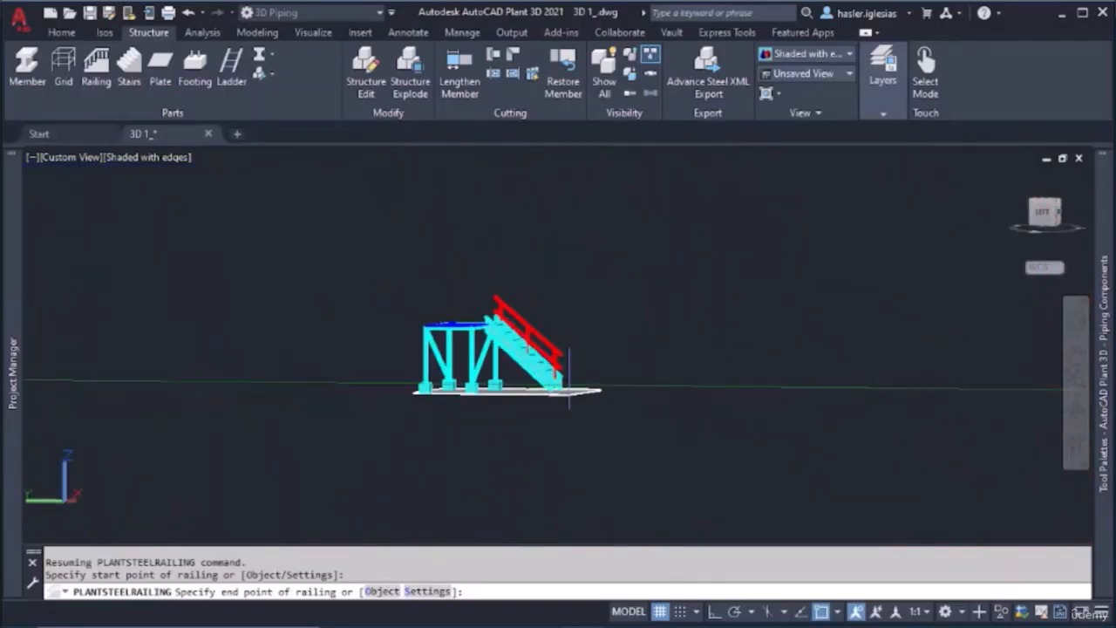
scroll(565, 376, "up", 3)
scroll(560, 389, "up", 6)
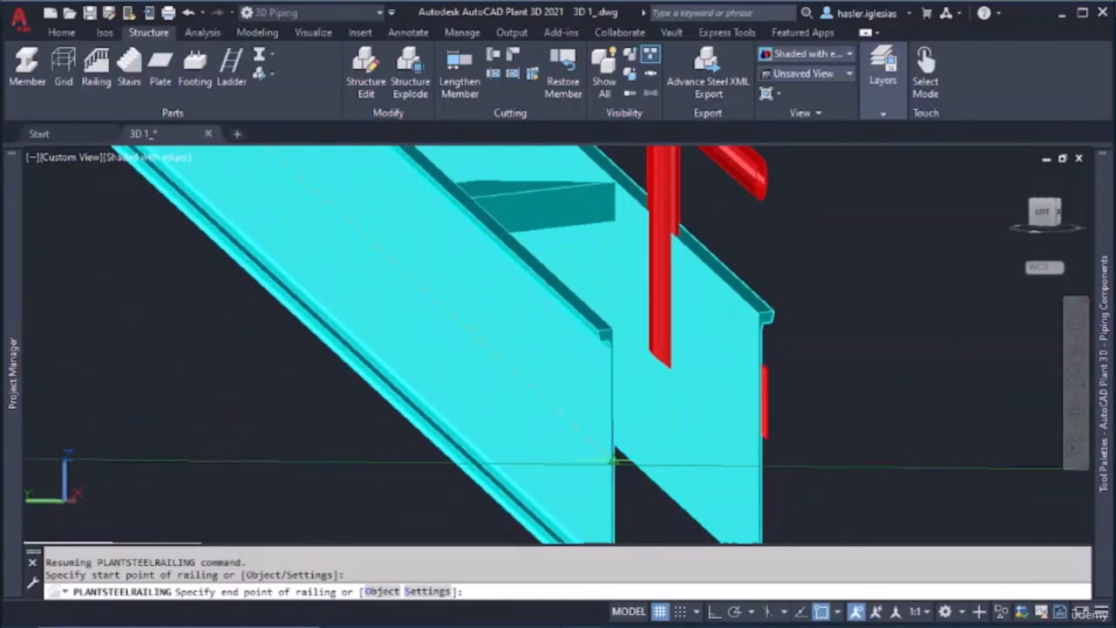
left_click(613, 460)
key("Escape")
scroll(558, 349, "down", 6)
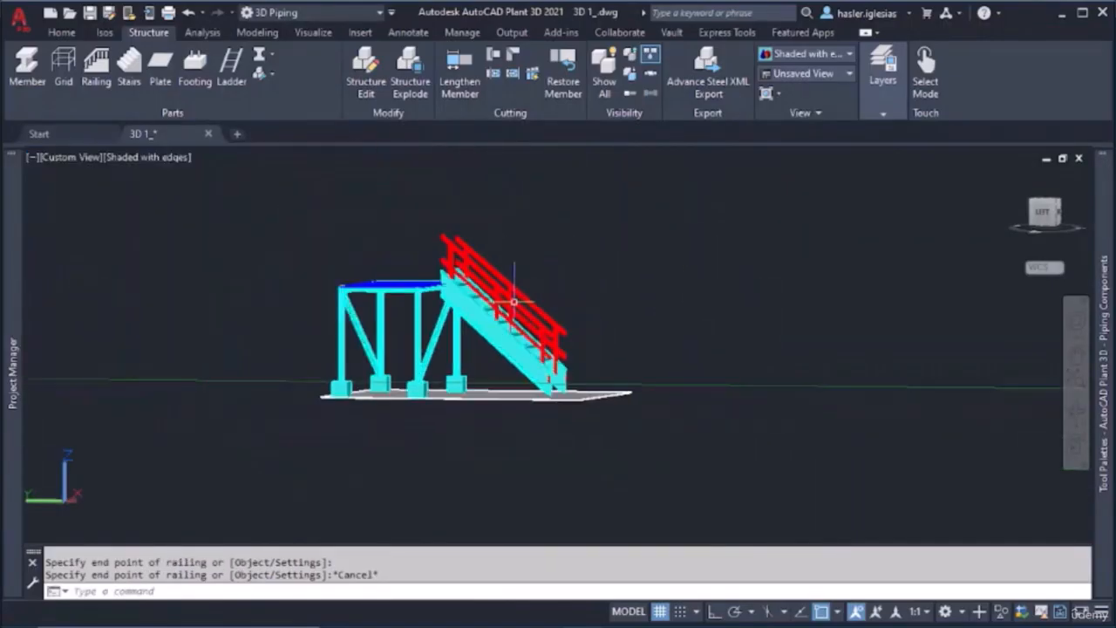
Delete the railing just drawn from the platform downward, keeping the one on the opposite stringer
scroll(496, 334, "up", 4)
middle_click_drag(491, 331, 449, 370, "shift")
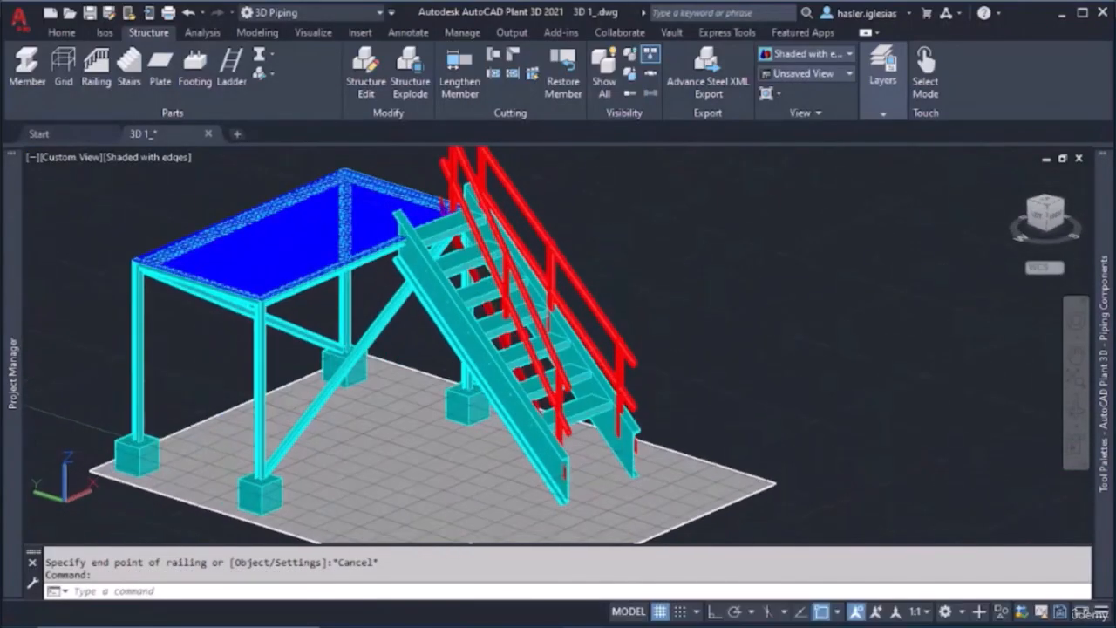
left_click(548, 340)
key("Delete")
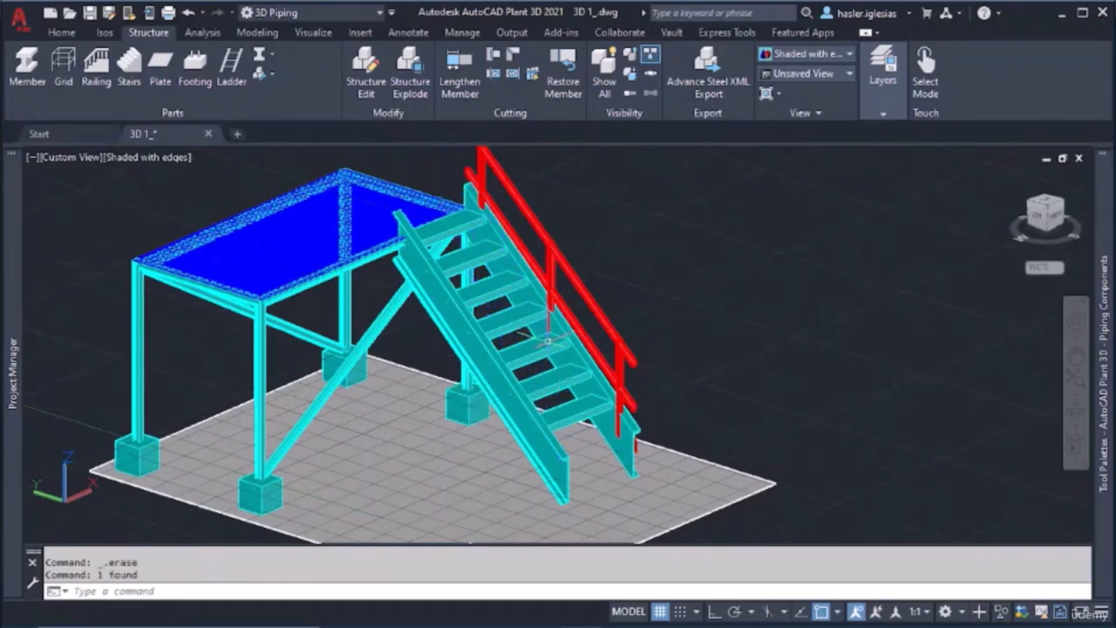
Add a railing along the bare stringer, from the midpoint of its lower vertical end edge up to its upper end at the platform
left_click(96, 70)
scroll(563, 478, "up", 5)
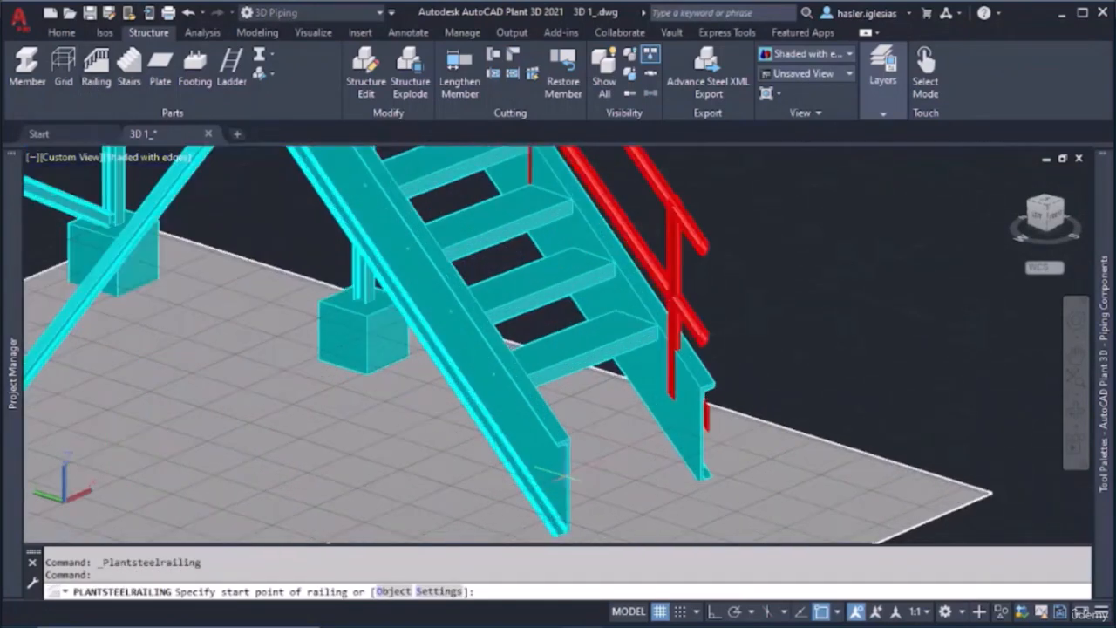
left_click(565, 494)
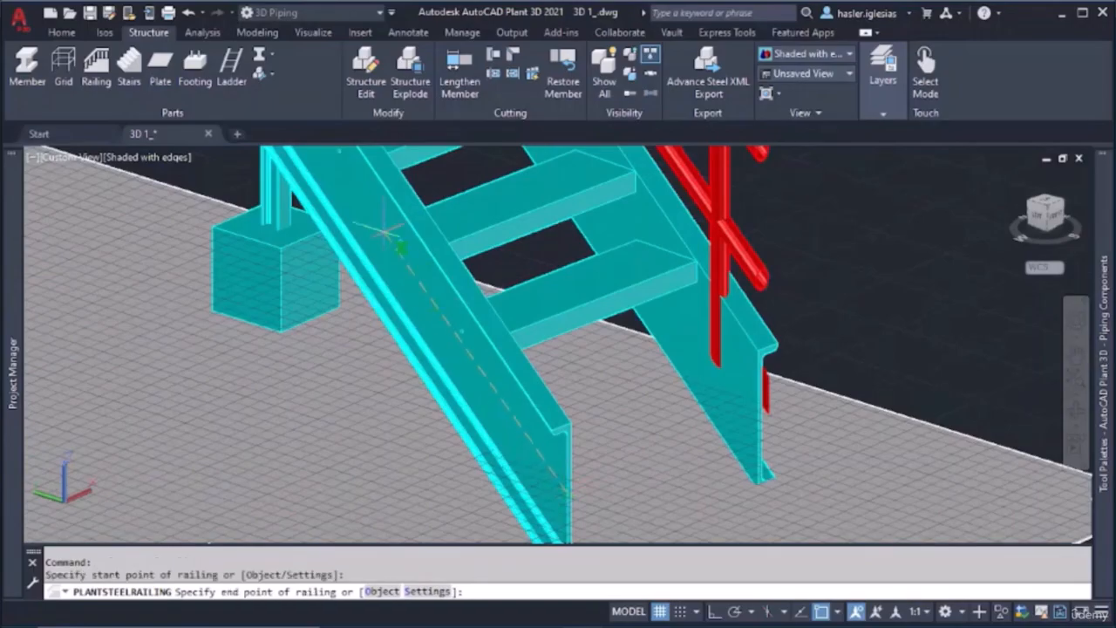
middle_click_drag(384, 231, 440, 436)
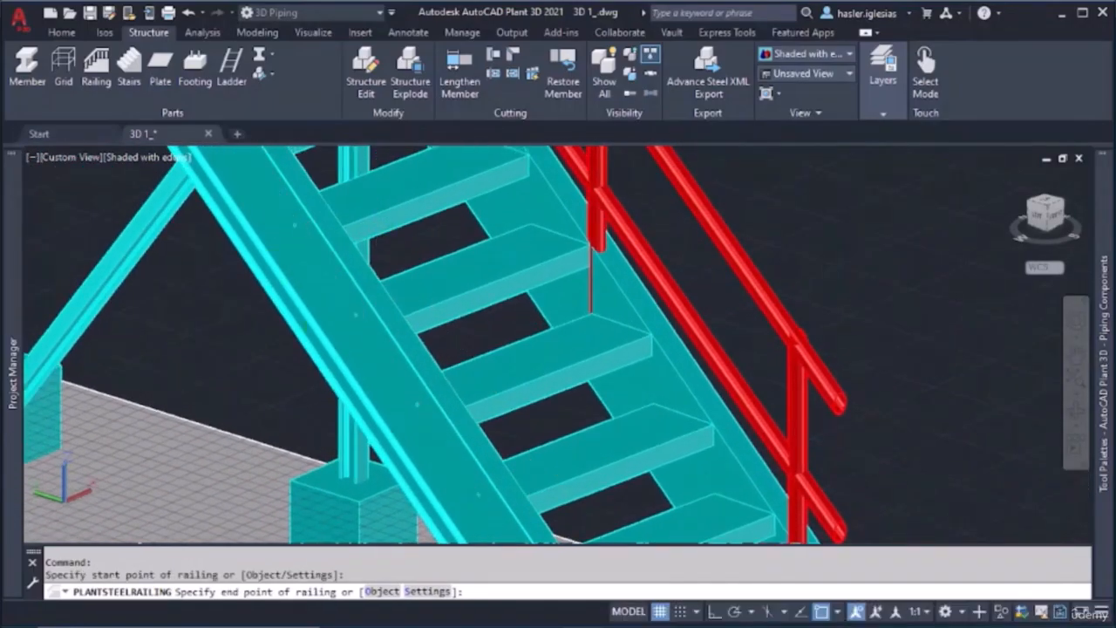
middle_click_drag(283, 224, 379, 439)
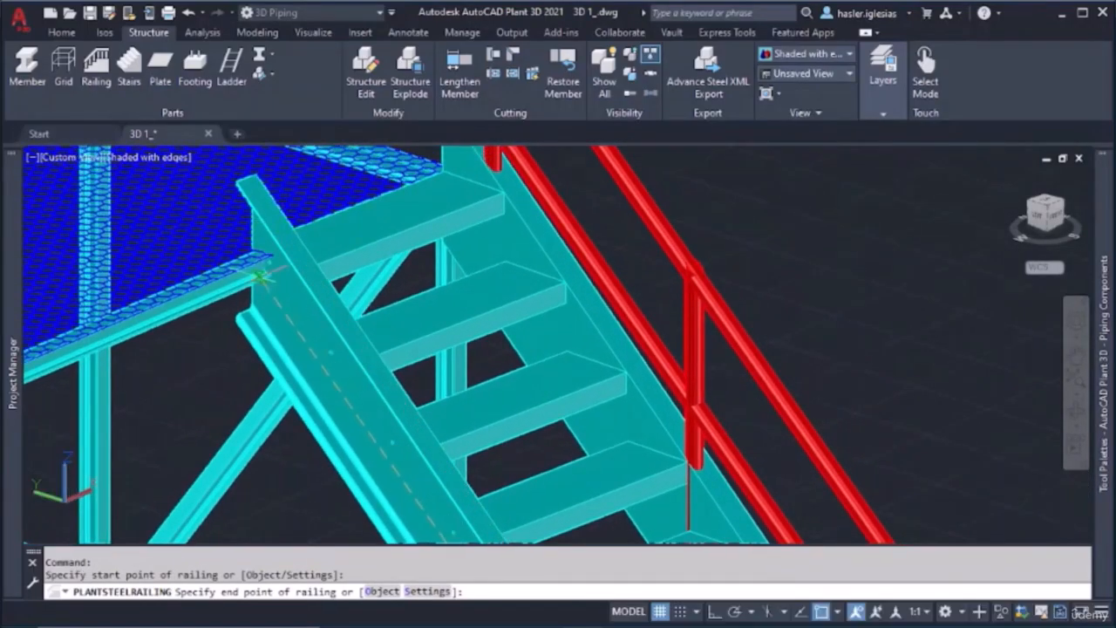
middle_click_drag(258, 276, 214, 263, "shift")
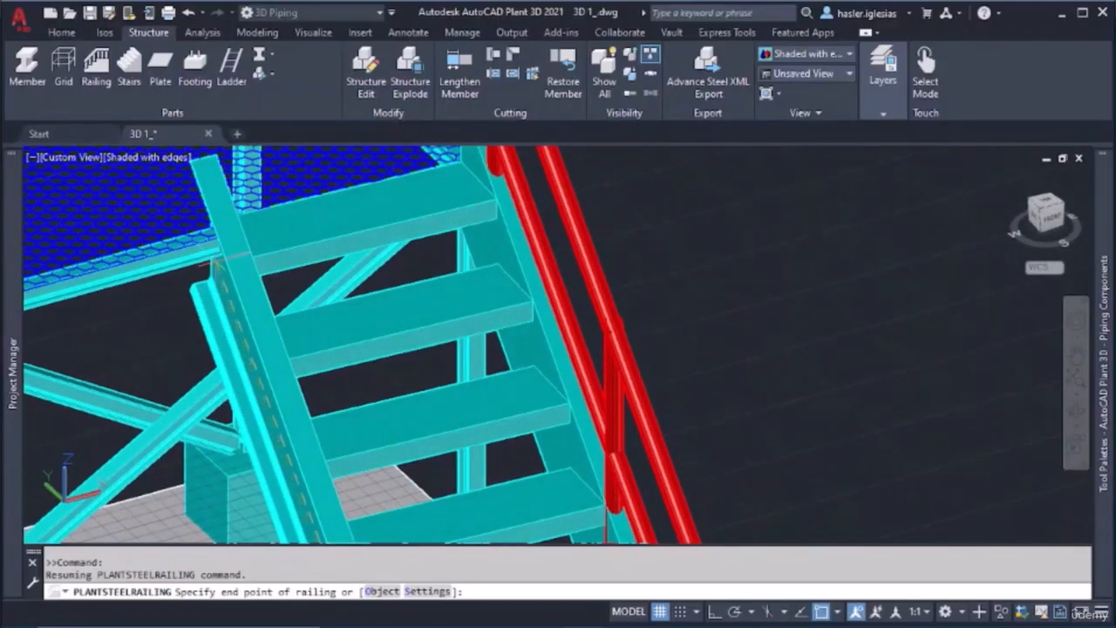
left_click(213, 247)
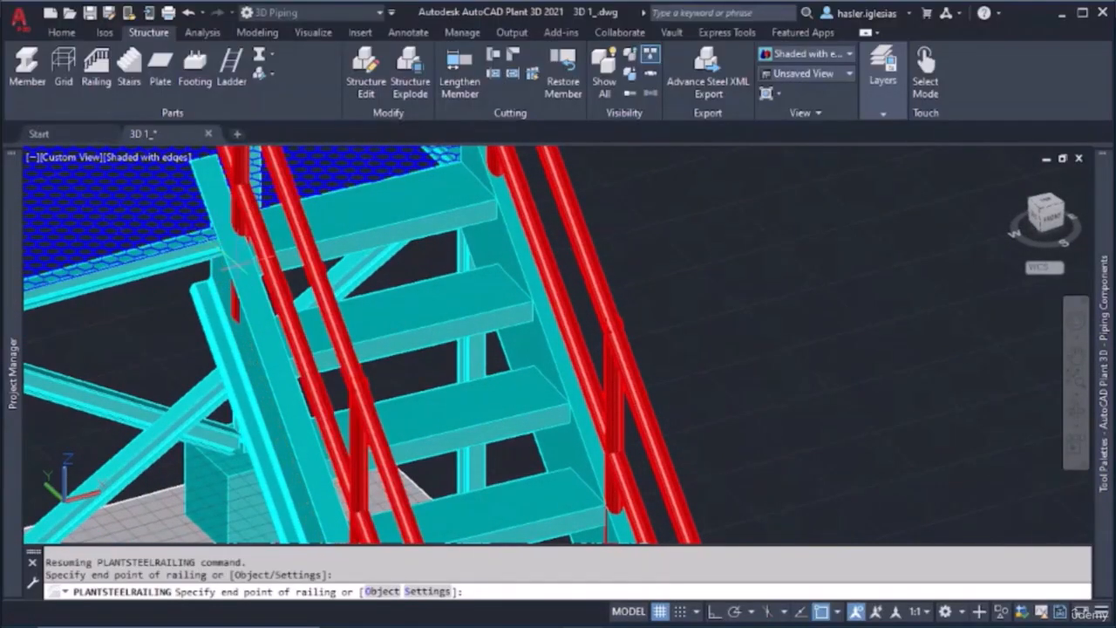
key("Escape")
Start a railing at the platform corner beside the stair's upper end and run it along the side edge to the back corner
scroll(298, 292, "down", 6)
middle_click_drag(317, 340, 130, 321, "shift")
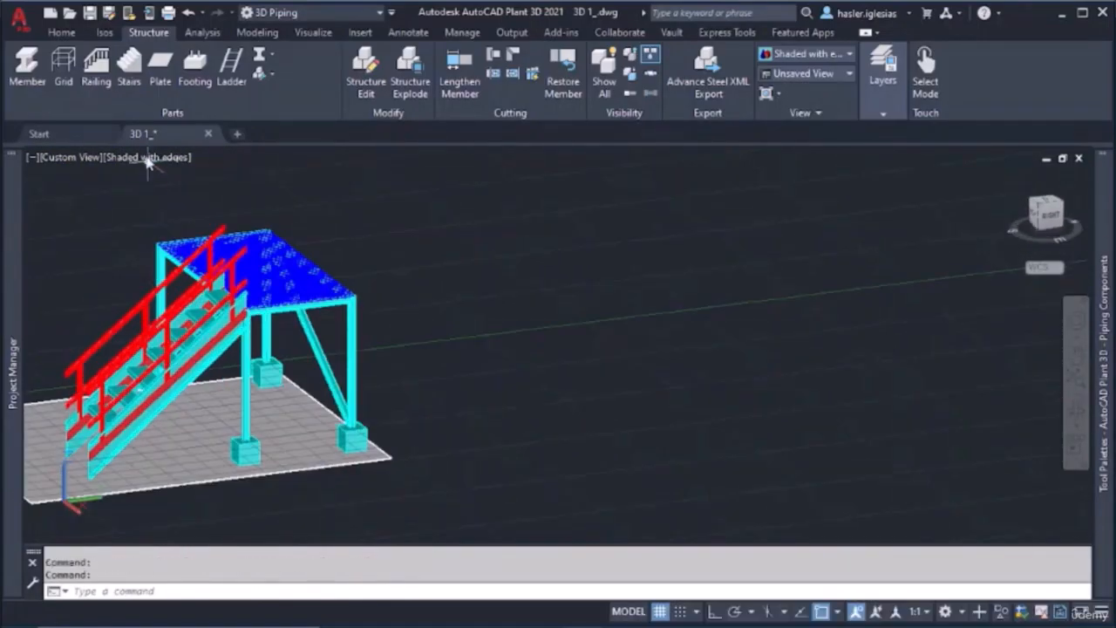
left_click(86, 78)
scroll(318, 300, "up", 5)
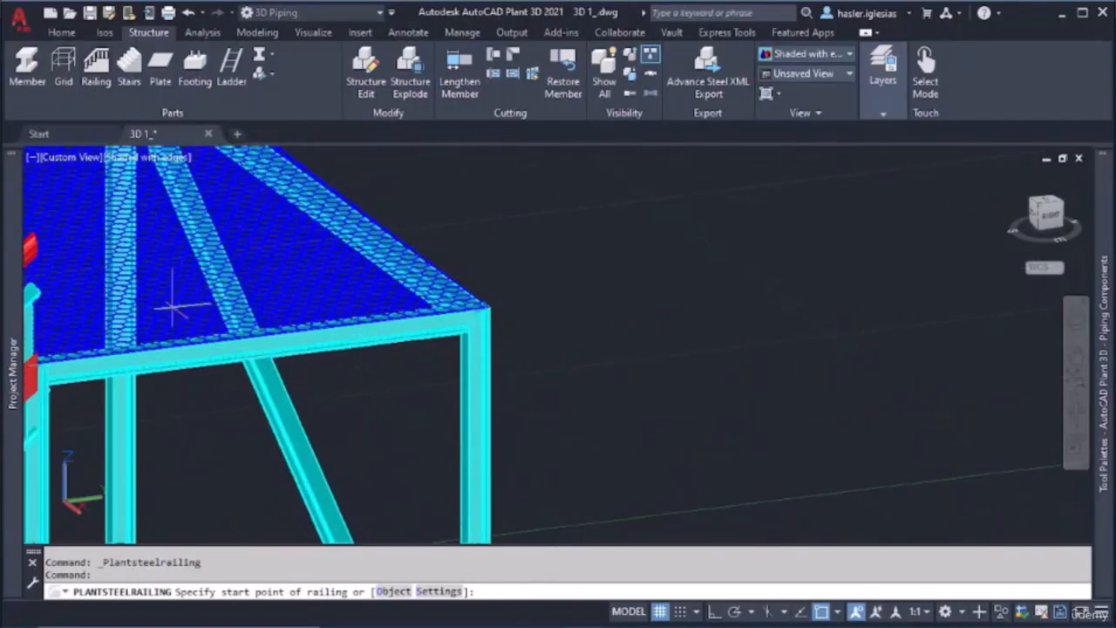
scroll(174, 307, "up", 3)
scroll(192, 292, "up", 3)
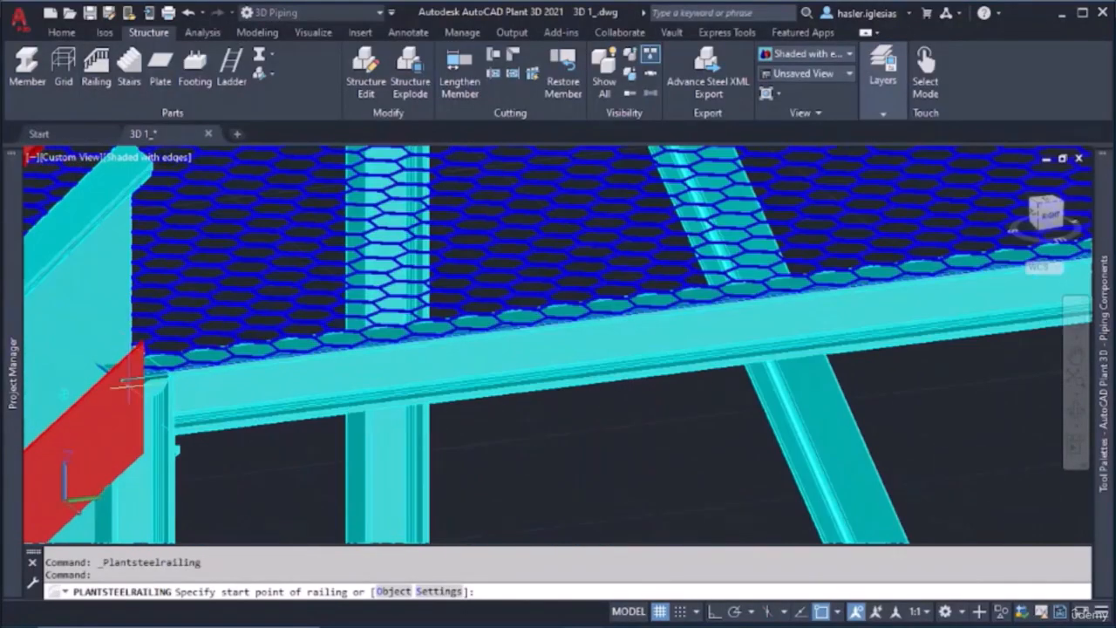
left_click(118, 376)
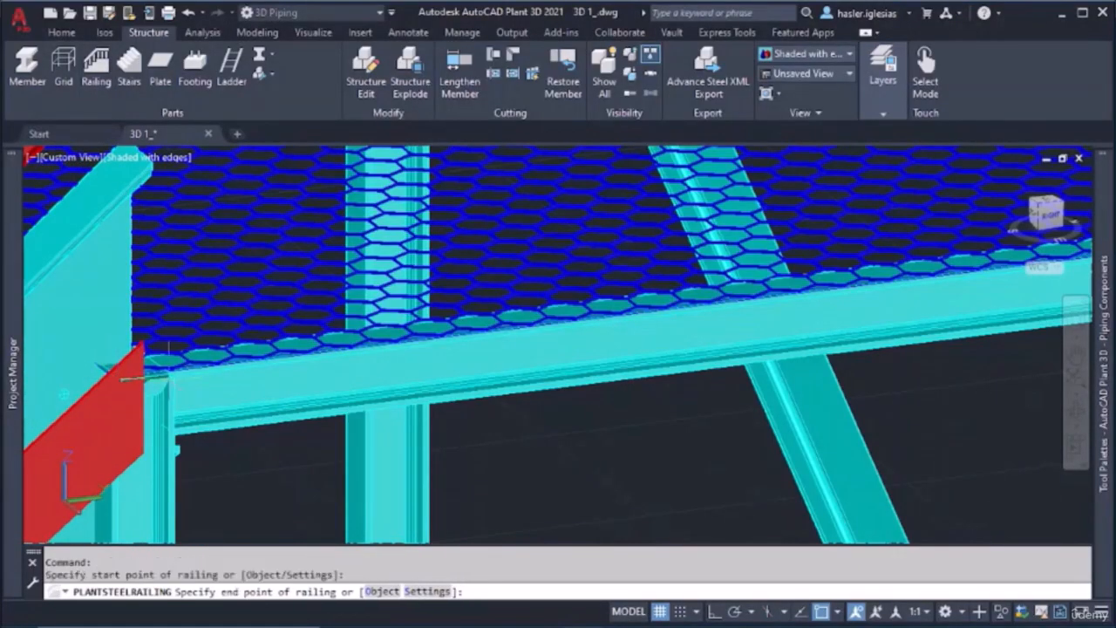
scroll(122, 375, "down", 5)
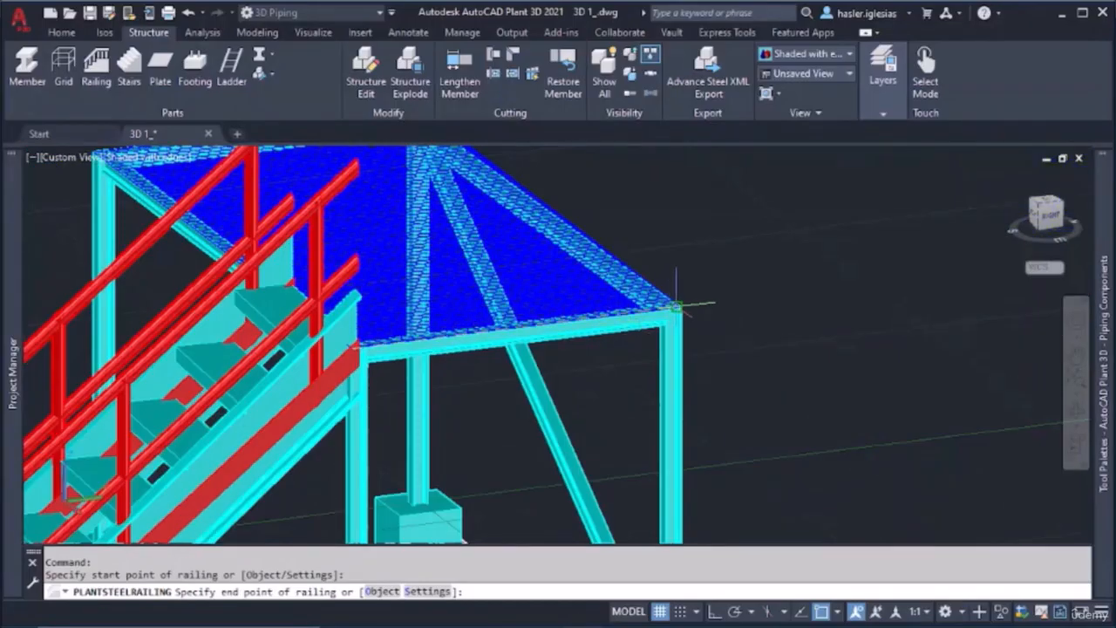
left_click(672, 305)
Continue the railing along the platform's back edge and the opposite side edge, from corner to corner
middle_click_drag(672, 305, 345, 417)
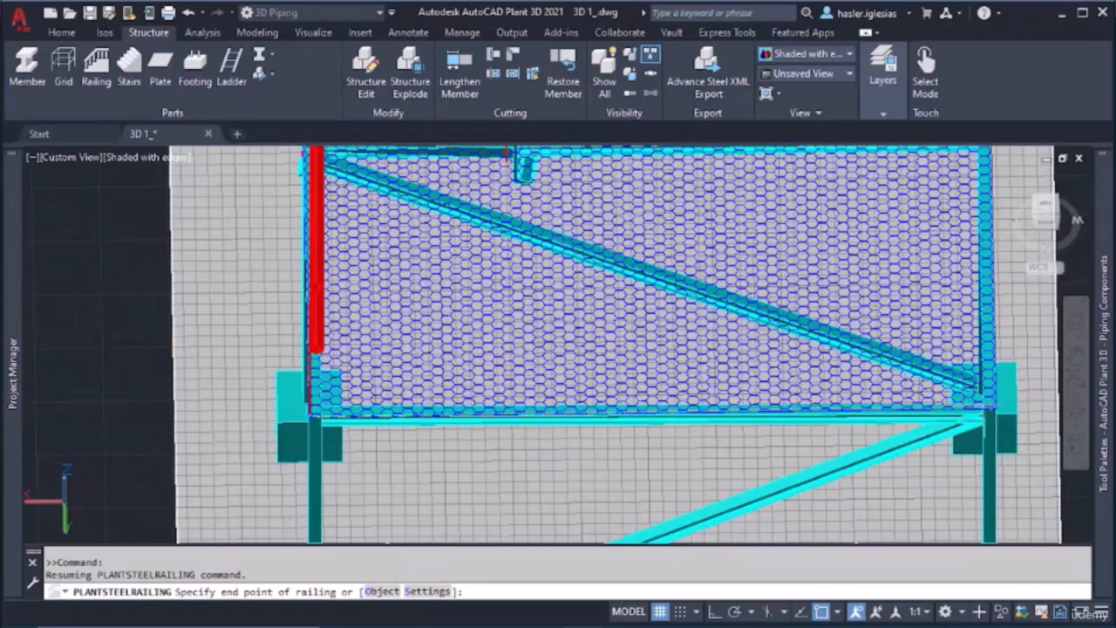
left_click(995, 407)
middle_click_drag(994, 407, 824, 416, "shift")
middle_click_drag(581, 436, 546, 358, "shift")
scroll(655, 413, "up", 5)
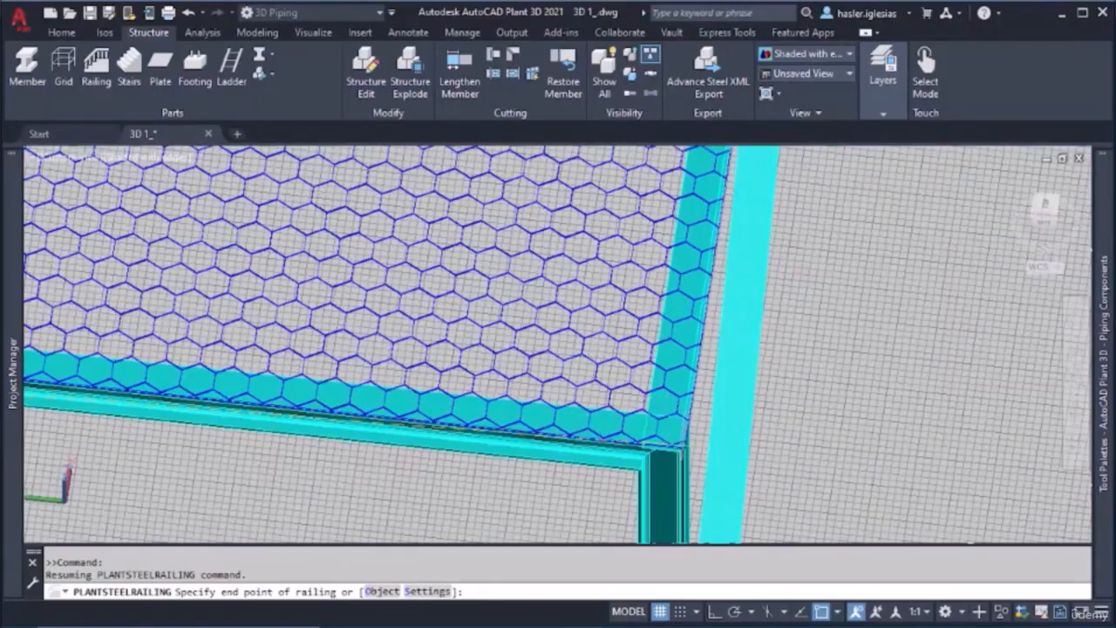
left_click(685, 450)
Finish the platform railing along the front edge, ending it at the nearer stair stringer
scroll(680, 380, "down", 6)
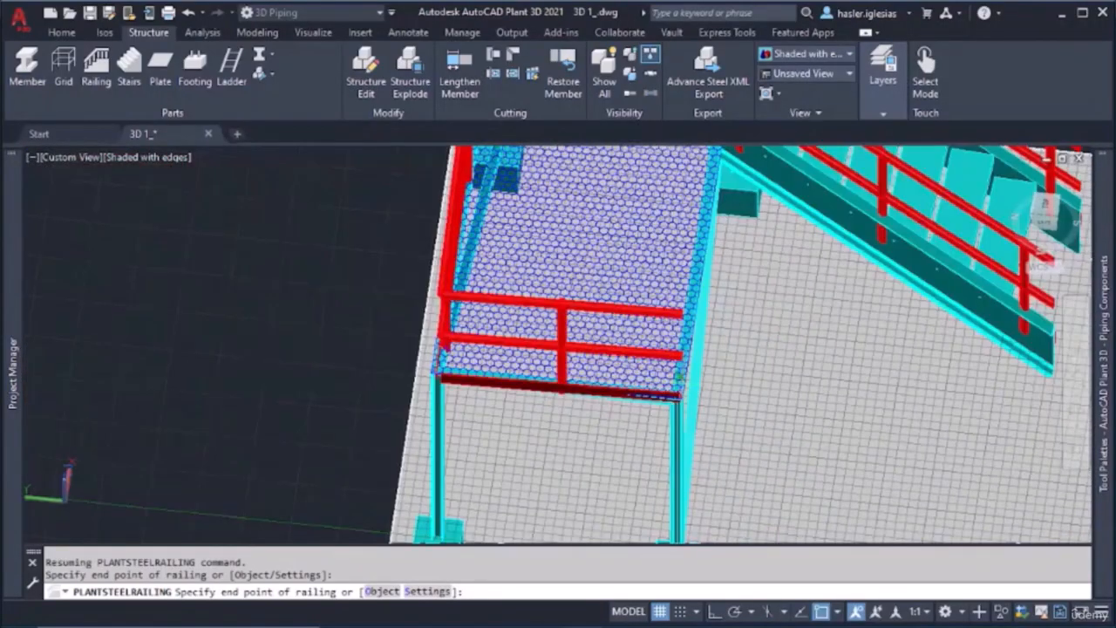
middle_click_drag(682, 390, 731, 221, "shift")
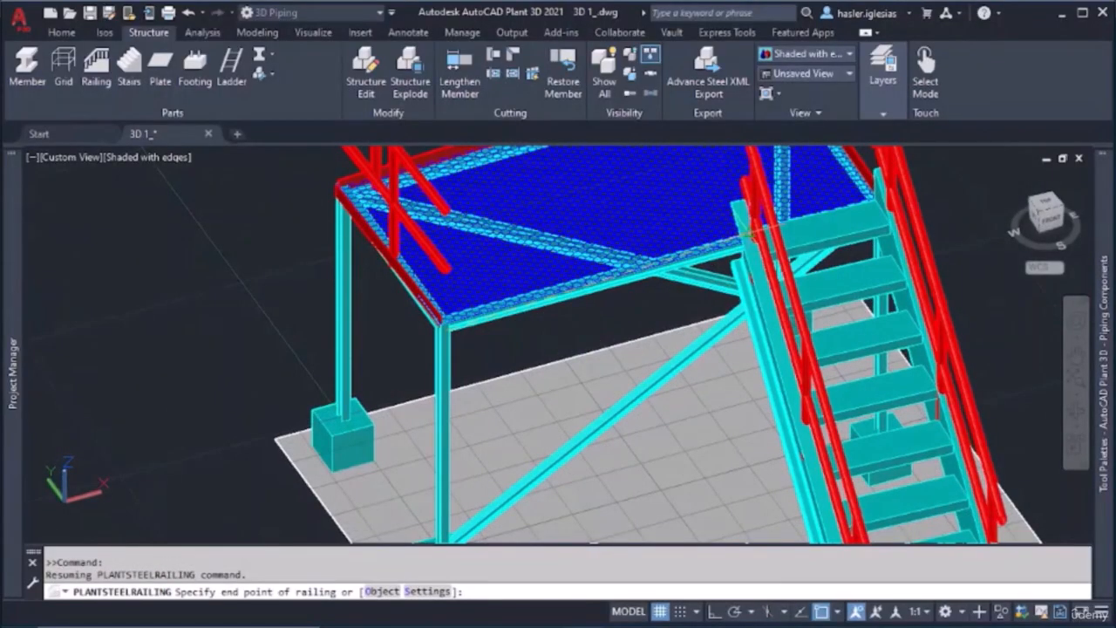
left_click(748, 229)
key("Escape")
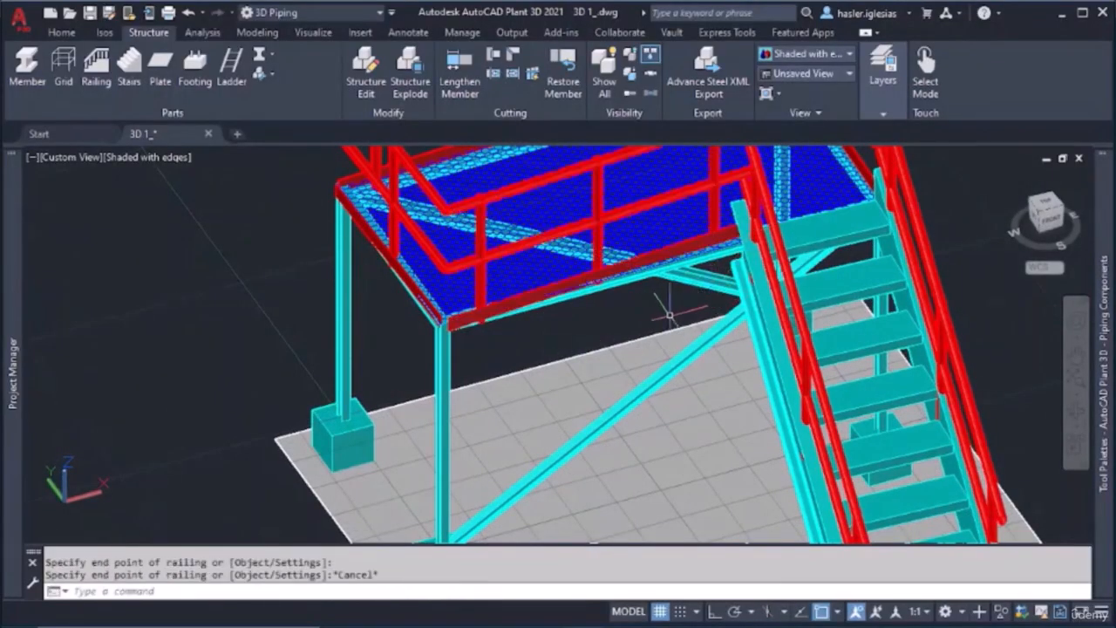
Delete the stair railing on the stringer beside the platform corner where the platform railing starts
middle_click_drag(652, 301, 643, 322, "shift")
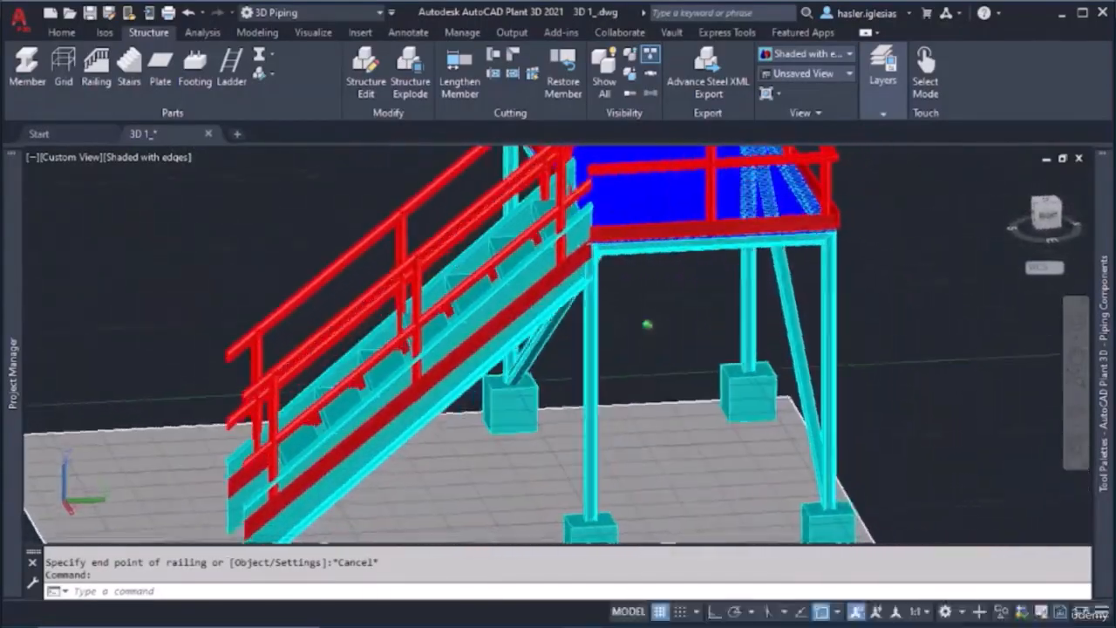
middle_click_drag(663, 262, 598, 357, "shift")
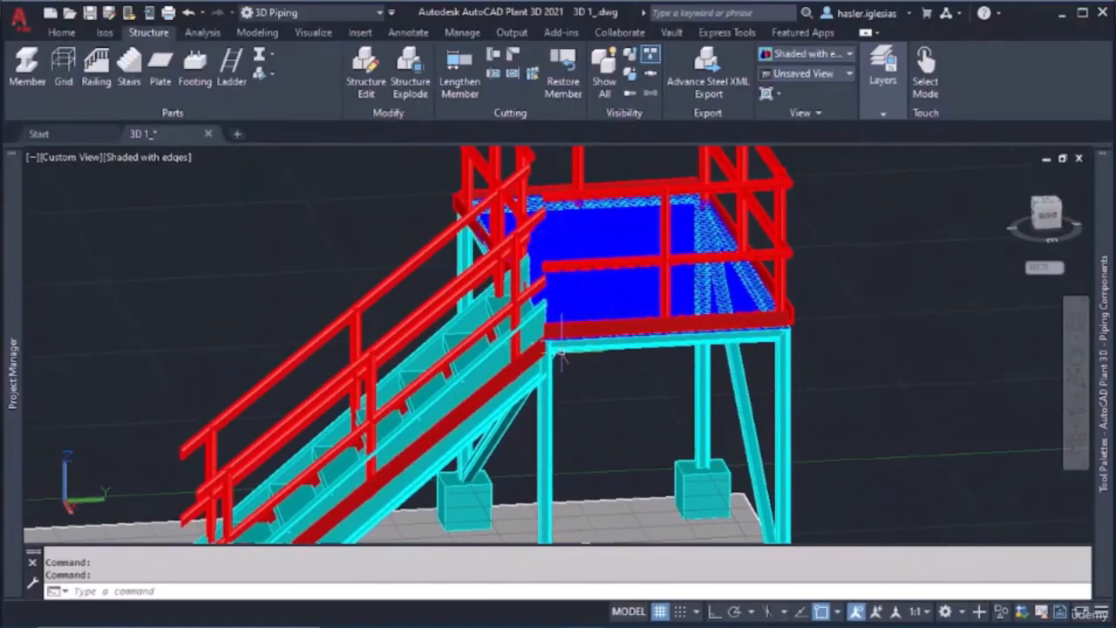
scroll(554, 352, "up", 3)
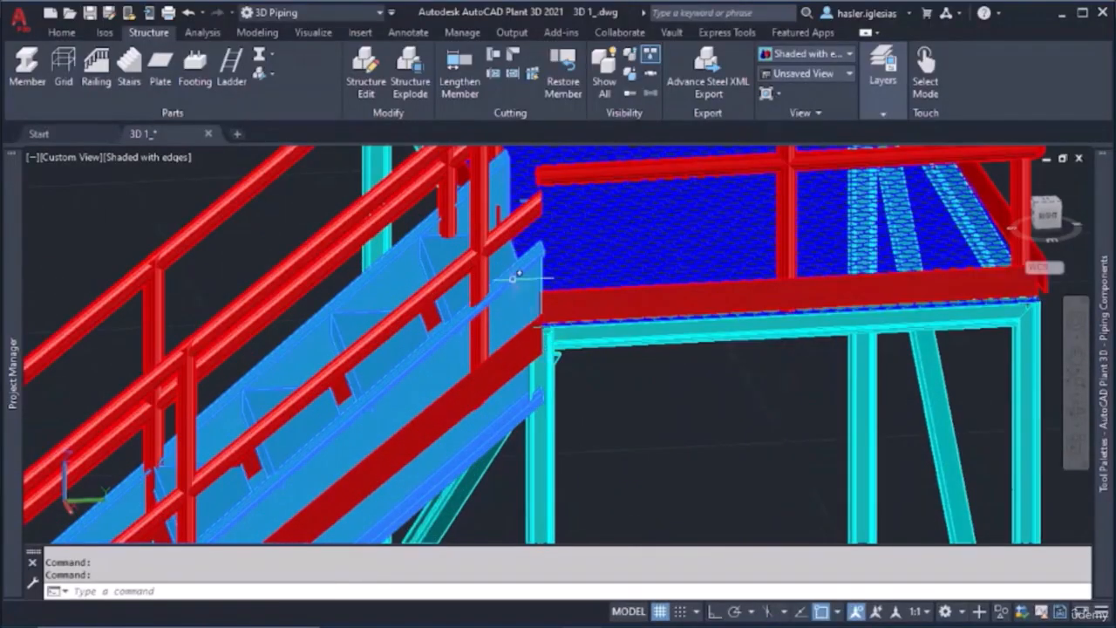
key("Escape")
middle_click_drag(534, 306, 536, 262, "shift")
key("Escape")
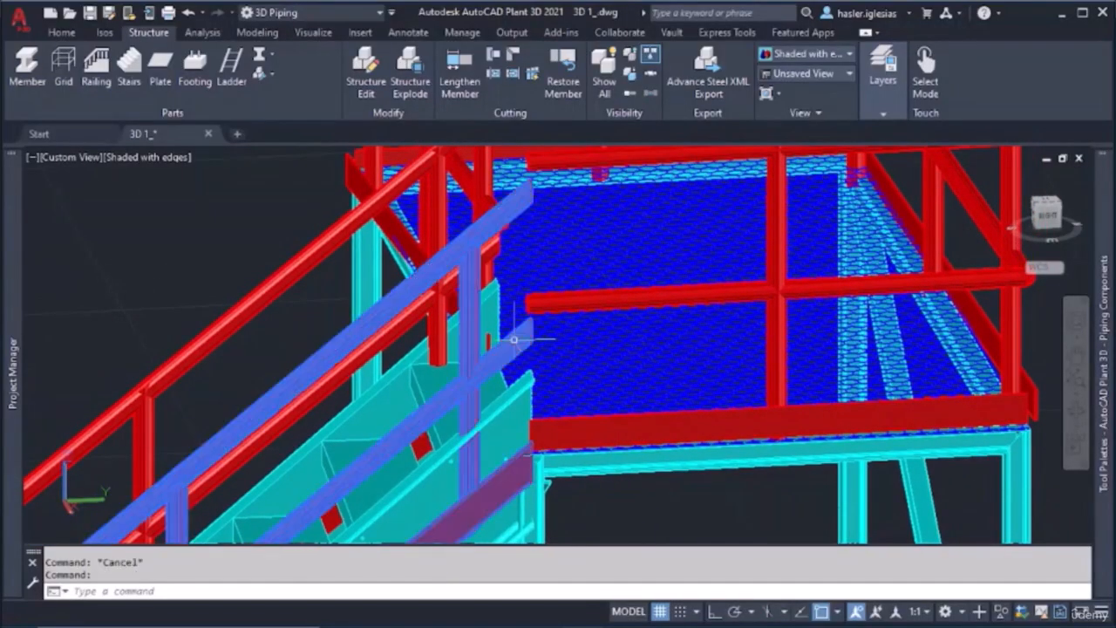
Add a railing on the bare stringer, from the platform railing's lower starting corner down to the midpoint of the stringer's lower end edge
left_click(96, 66)
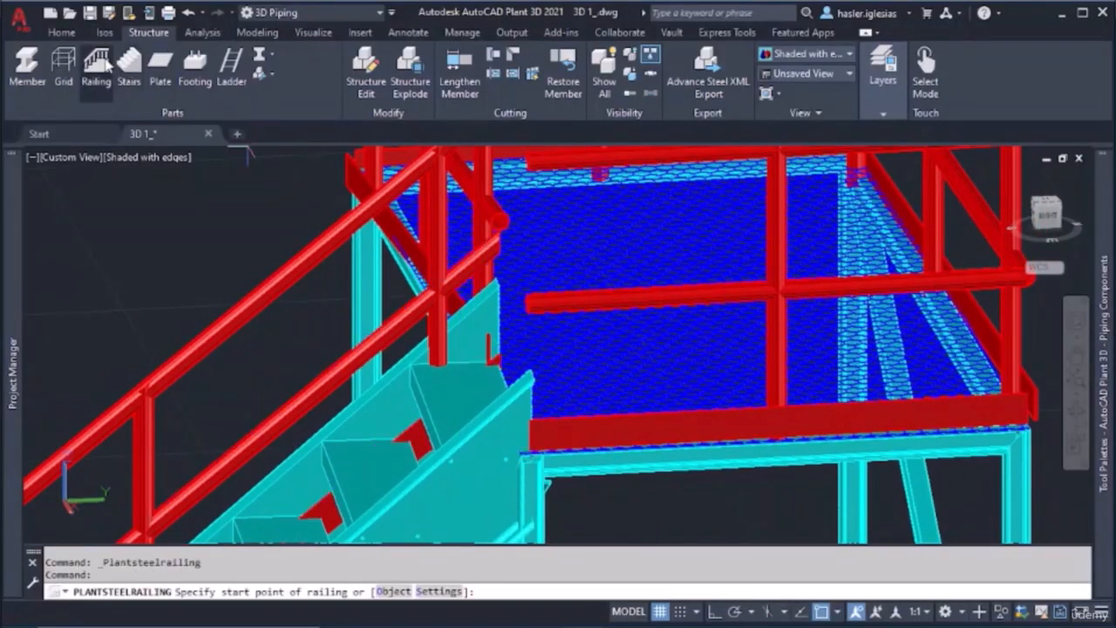
scroll(549, 440, "up", 5)
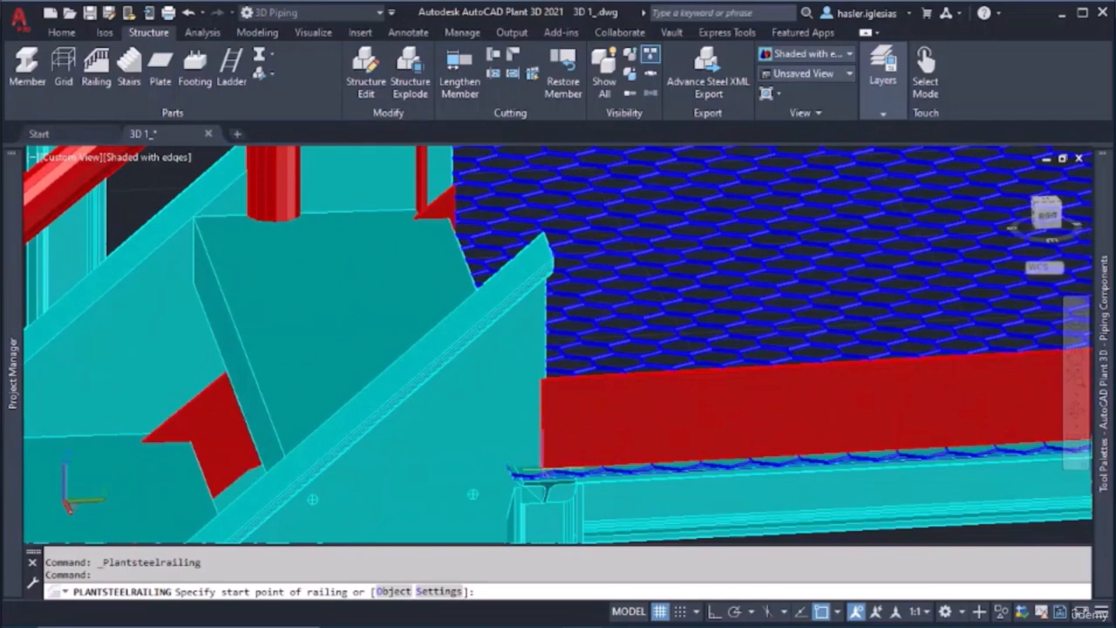
scroll(546, 459, "up", 1)
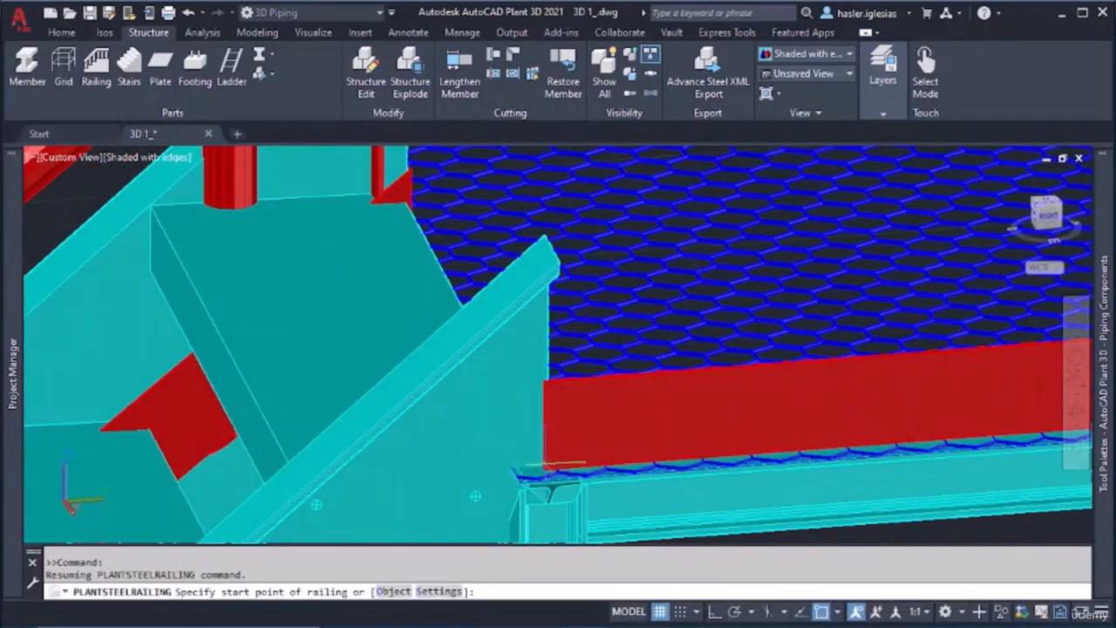
left_click(546, 471)
scroll(486, 387, "down", 6)
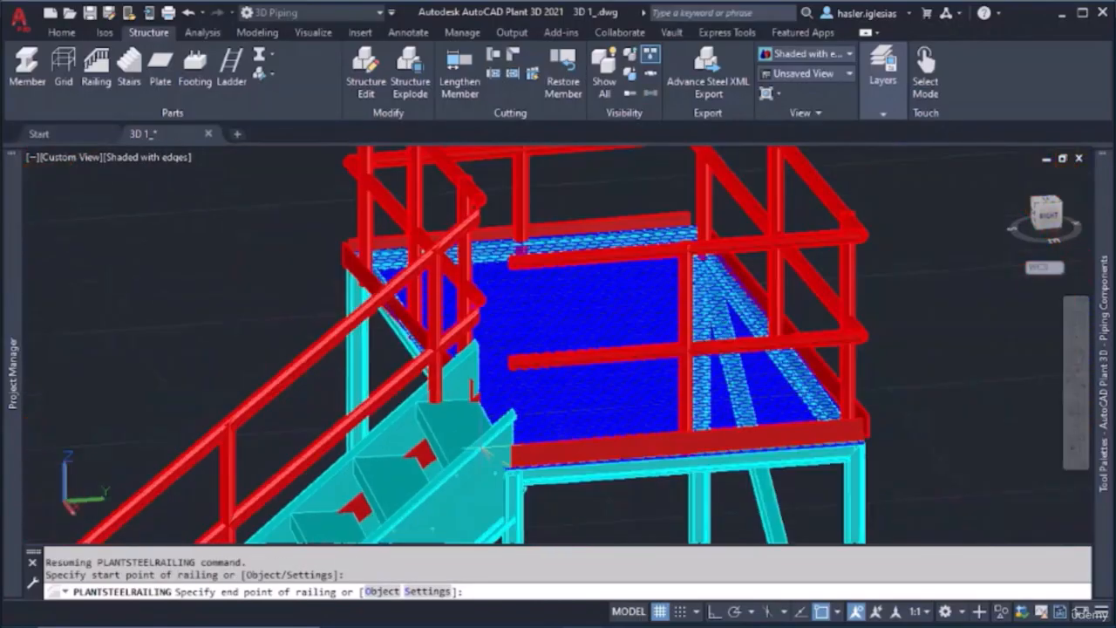
middle_click_drag(486, 387, 562, 177)
middle_click_drag(319, 426, 458, 298)
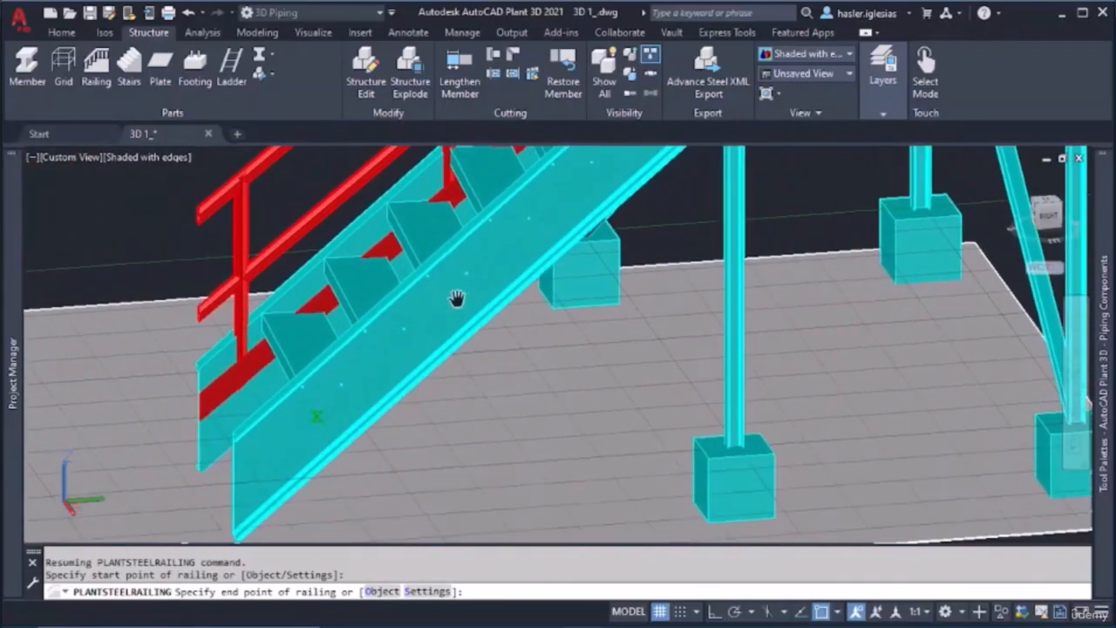
left_click(232, 485)
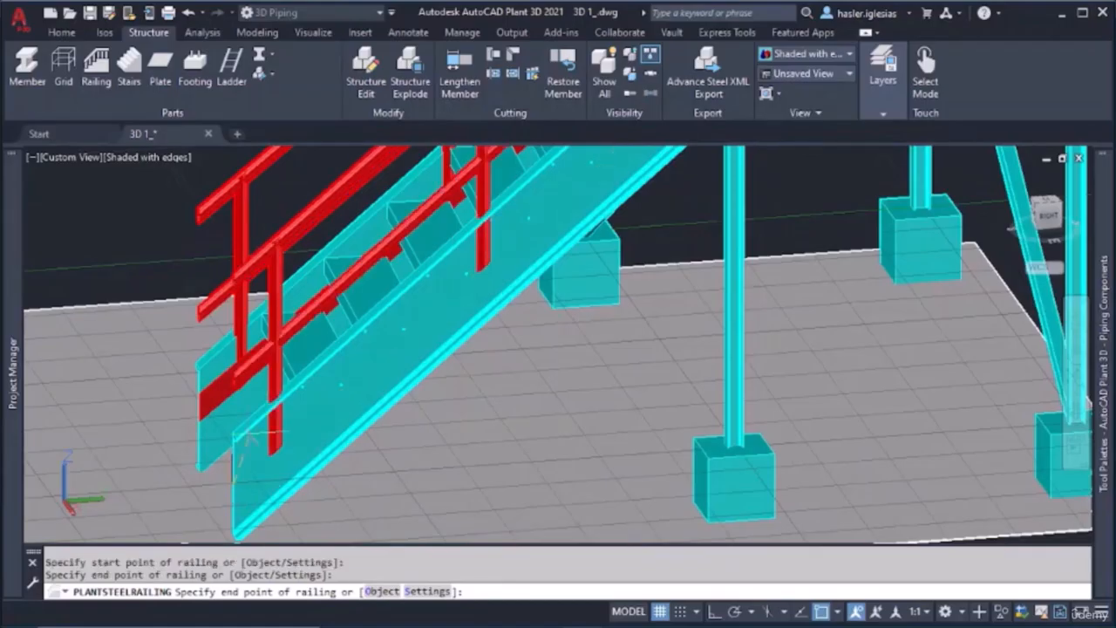
key("Escape")
Examine the corner where the stair and platform railings meet, and the whole structure from above
scroll(269, 423, "down", 5)
scroll(455, 256, "up", 8)
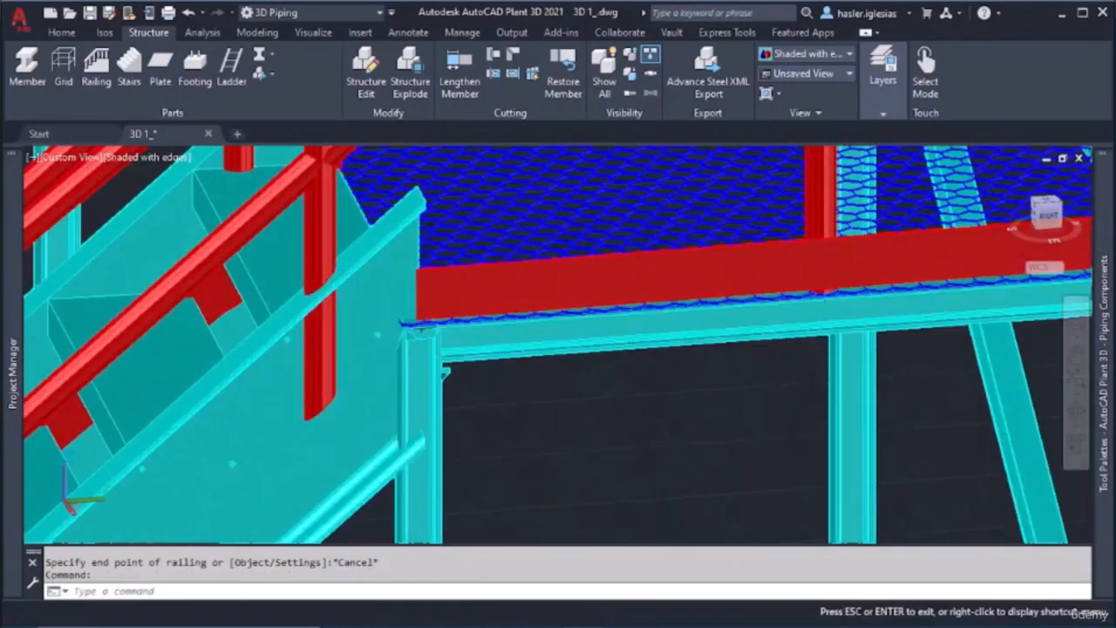
middle_click_drag(454, 256, 427, 417)
scroll(424, 277, "down", 6)
middle_click_drag(421, 254, 644, 338)
scroll(608, 309, "down", 5)
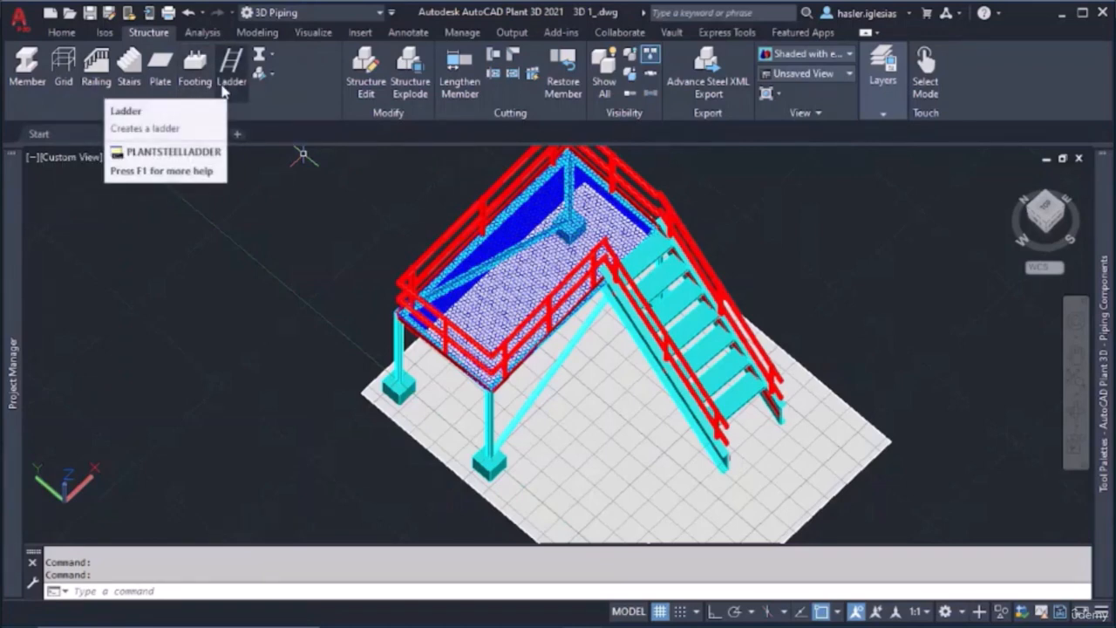
Stretch the floor far beyond the foot of the stair and widen it slightly along its long edge beside the stair
scroll(575, 278, "down", 5)
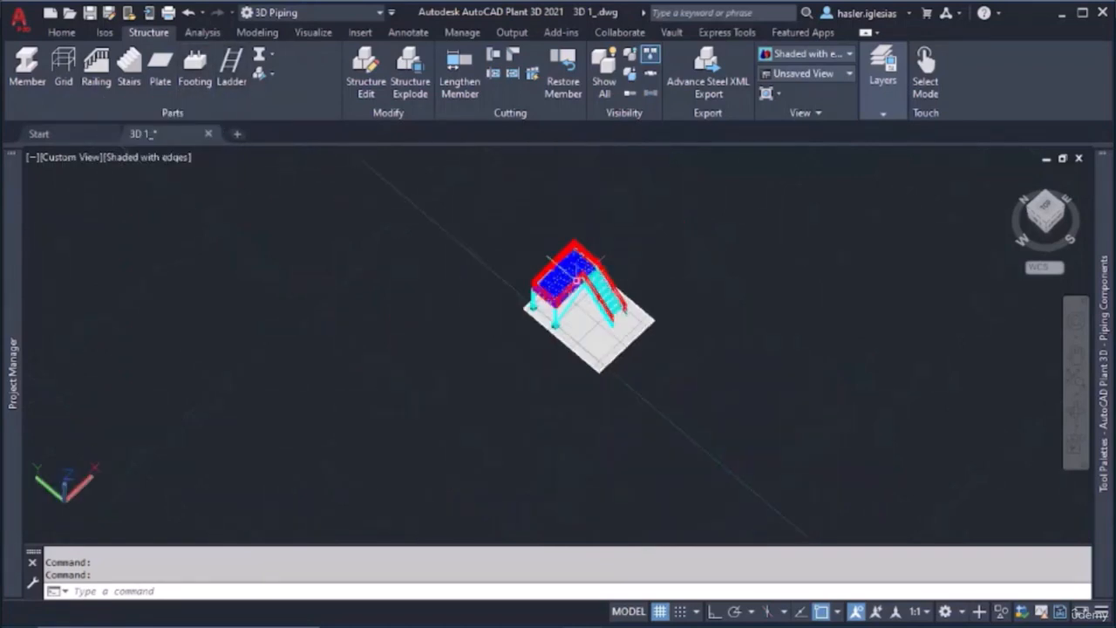
left_click(626, 346)
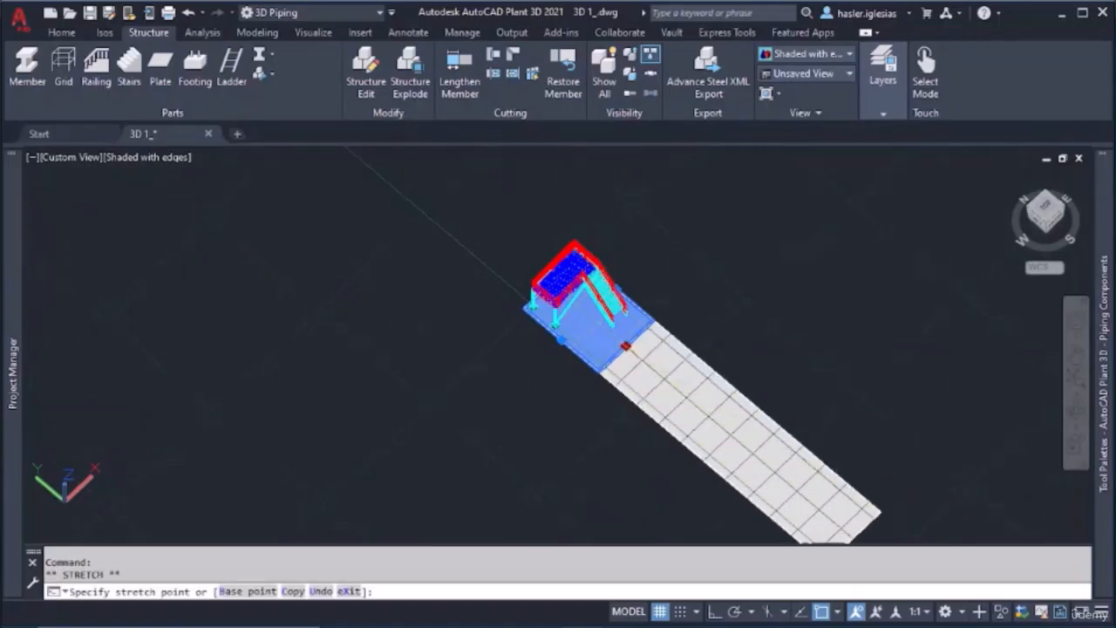
left_click(726, 387)
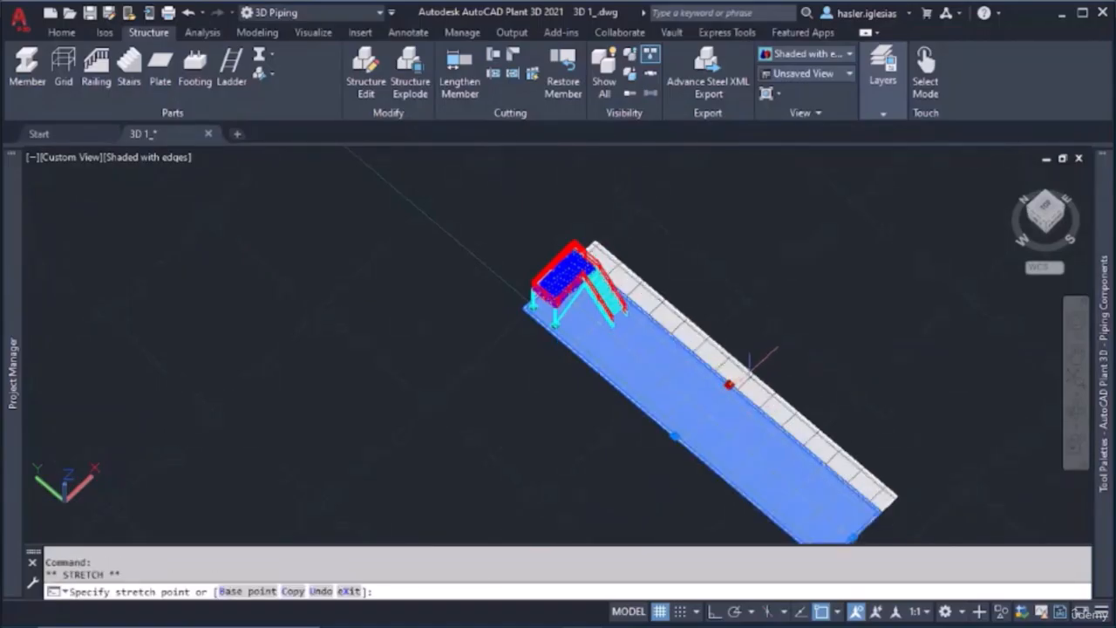
left_click(748, 370)
key("Escape")
key("Escape")
key("Escape")
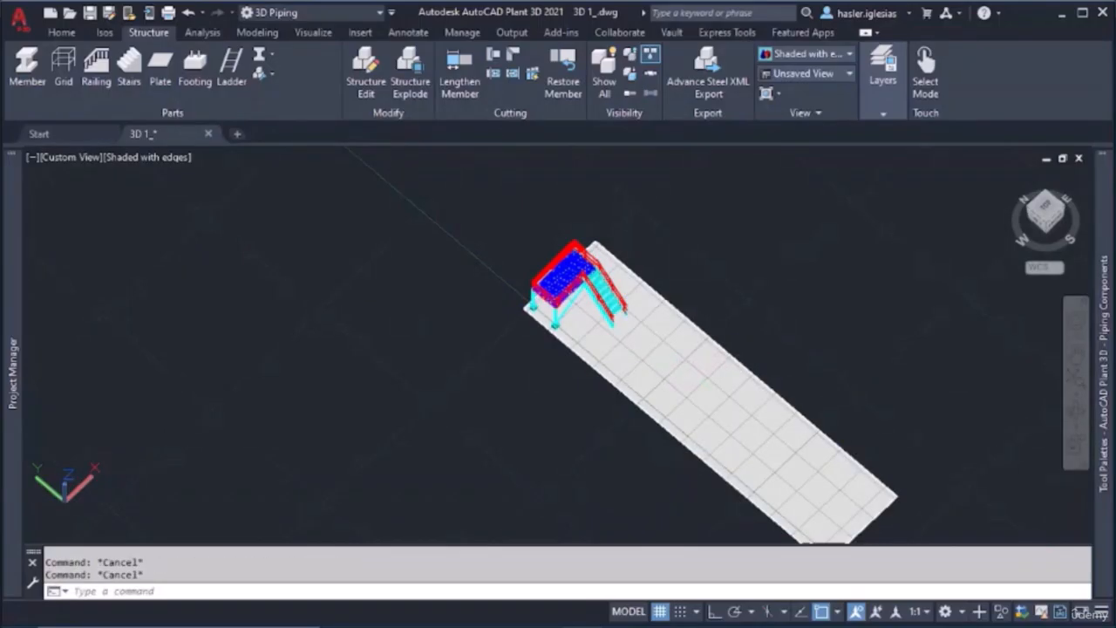
Switch the workspace to 3D Modeling
middle_click_drag(650, 410, 708, 315, "shift")
left_click(61, 33)
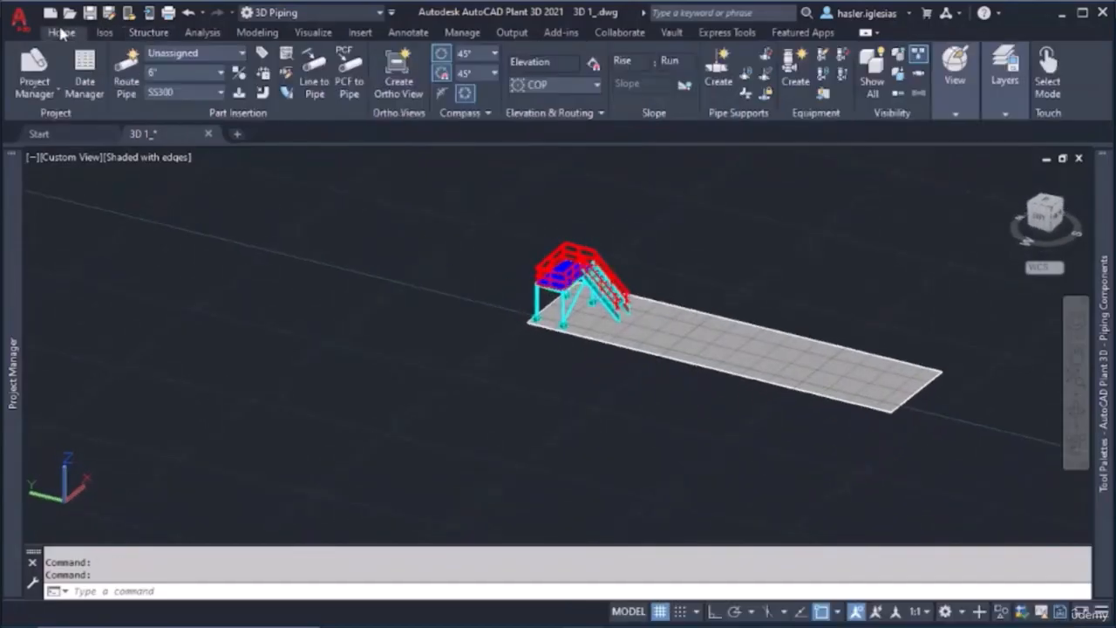
left_click(105, 32)
left_click(312, 13)
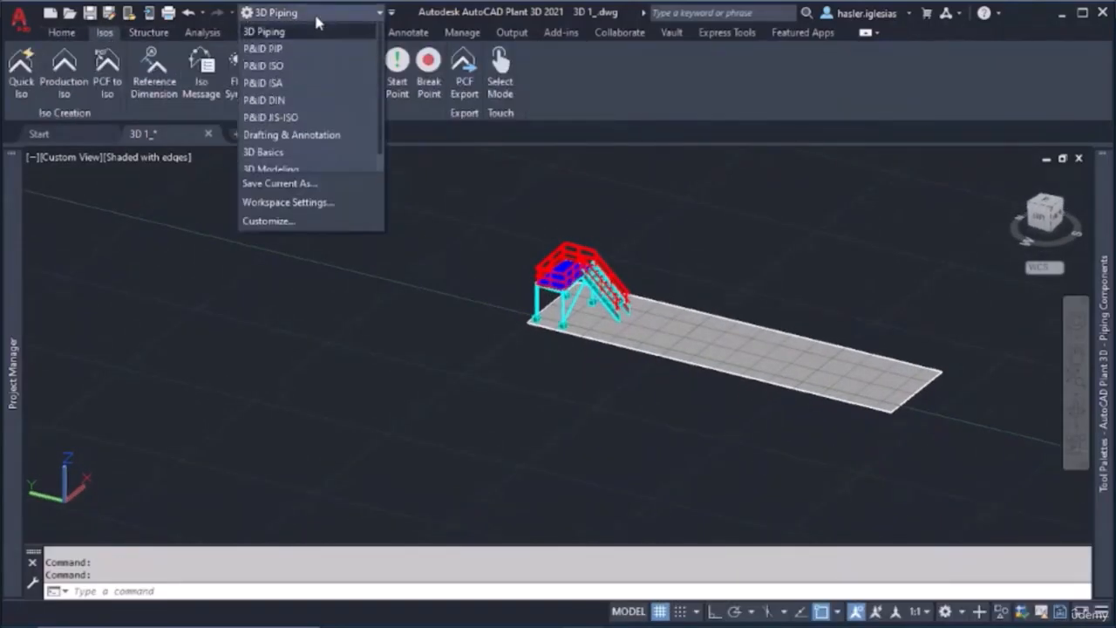
scroll(287, 115, "down", 1)
left_click(291, 150)
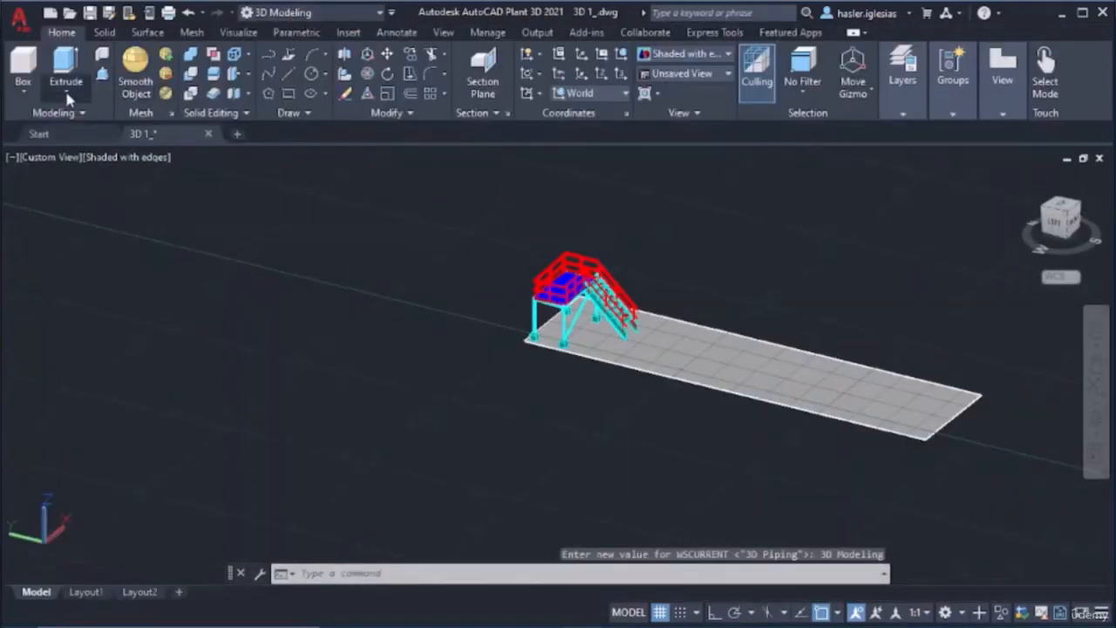
Start a solid cylinder with object snap off, placing its base circle within the floor's width, near mid-length beyond the stair
left_click(66, 92)
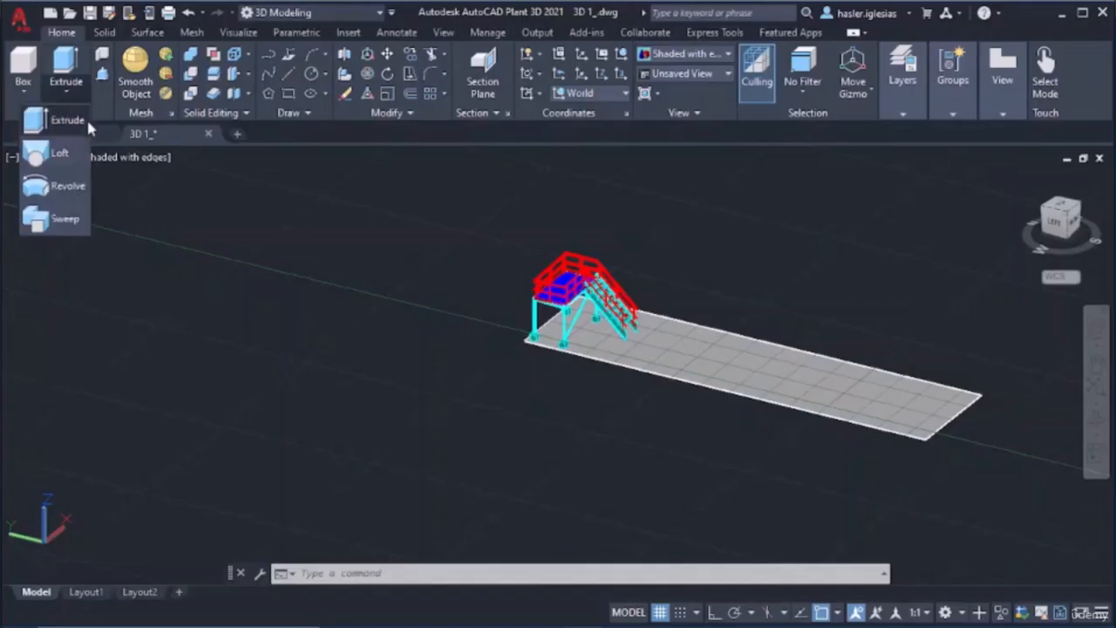
left_click(24, 91)
left_click(26, 92)
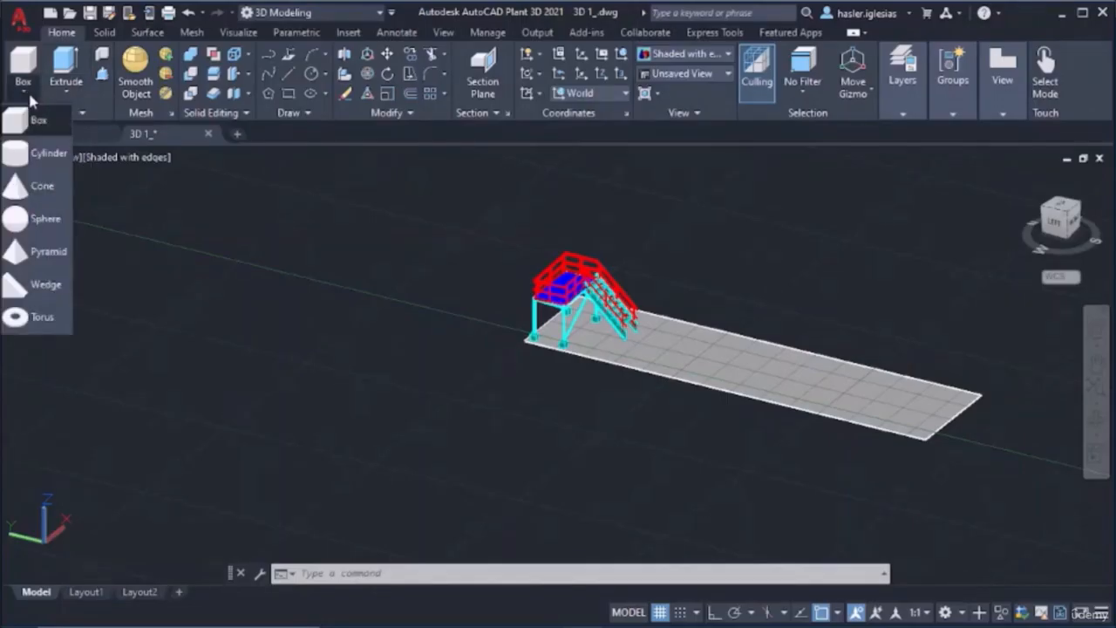
left_click(36, 158)
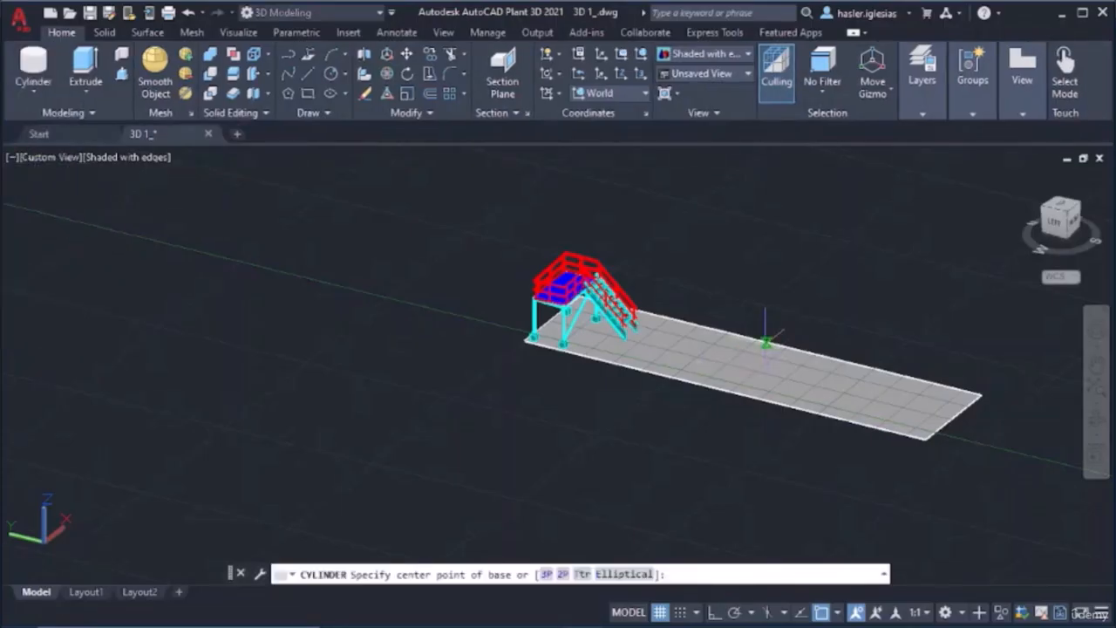
scroll(768, 343, "up", 2)
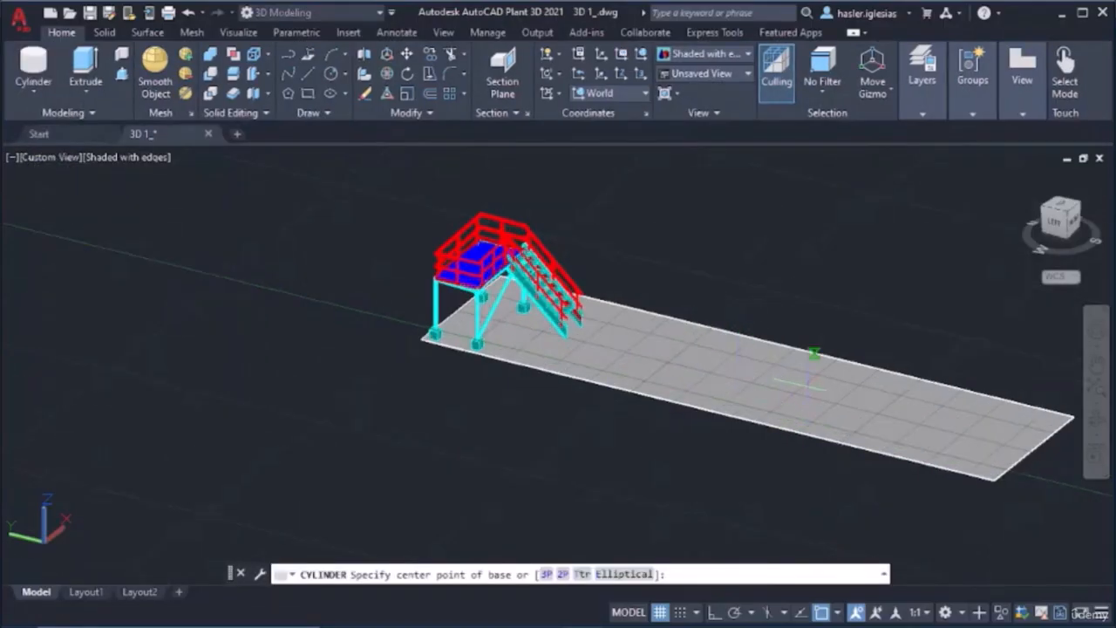
middle_click_drag(811, 366, 713, 399, "shift")
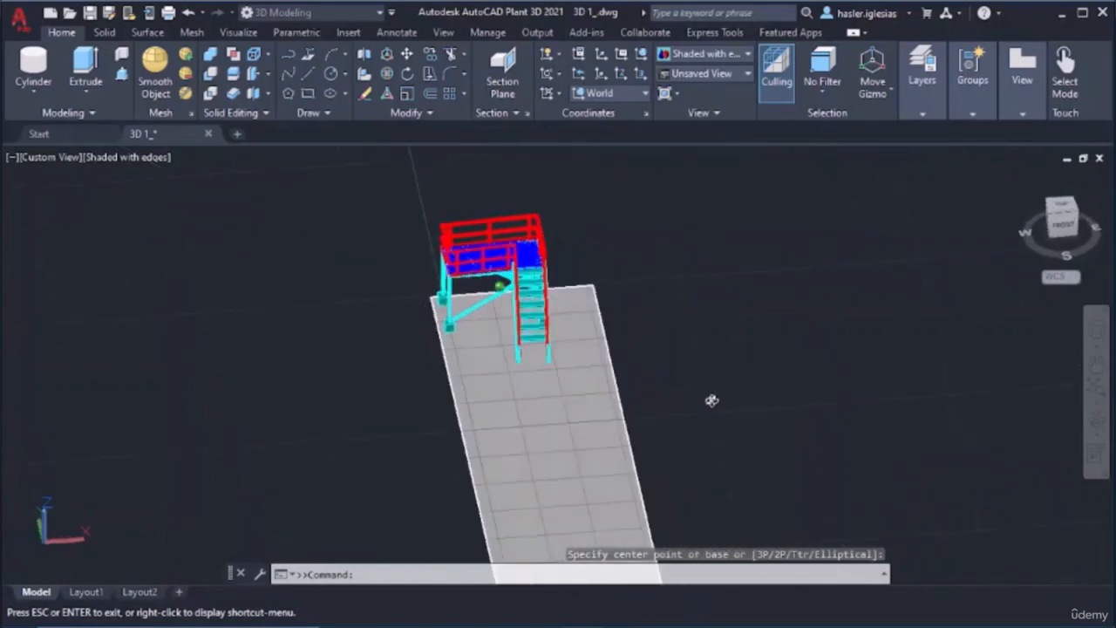
middle_click_drag(564, 473, 586, 388)
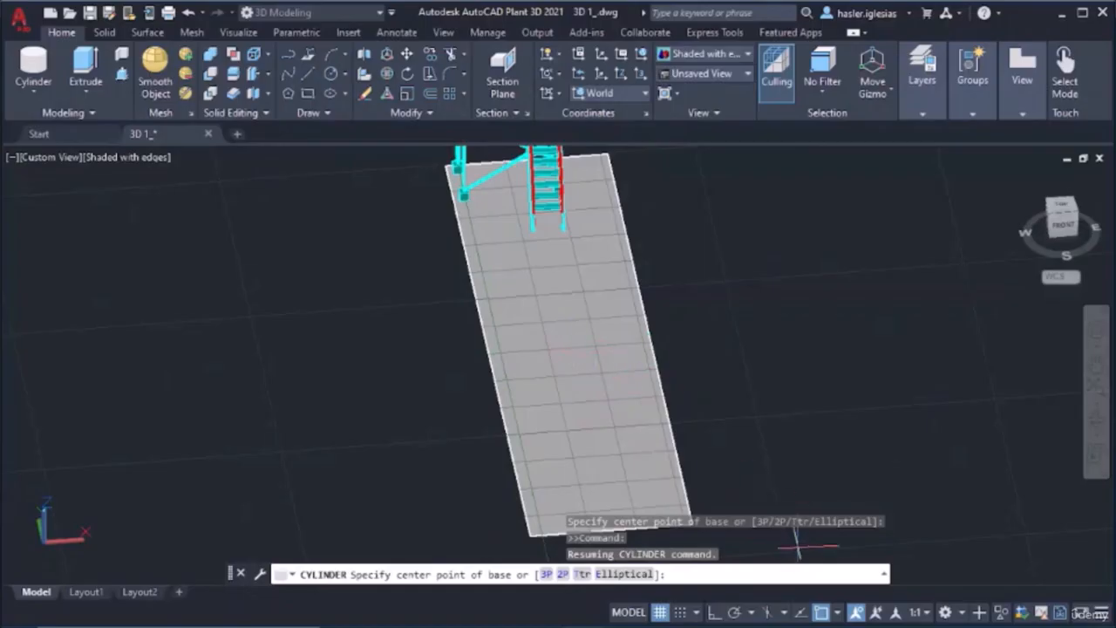
left_click(820, 613)
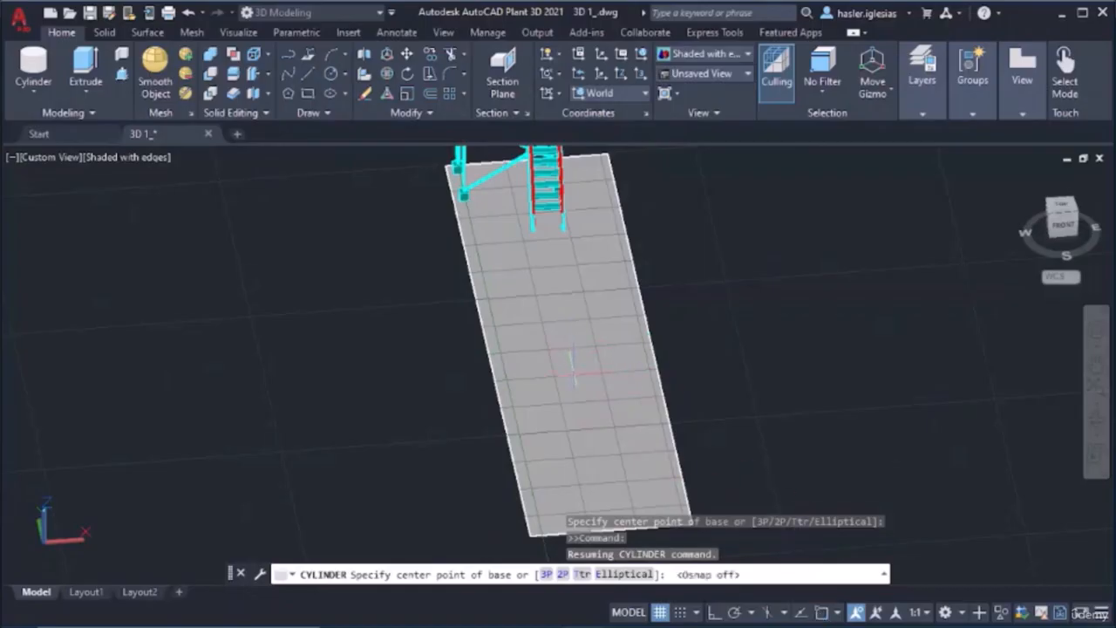
left_click(573, 370)
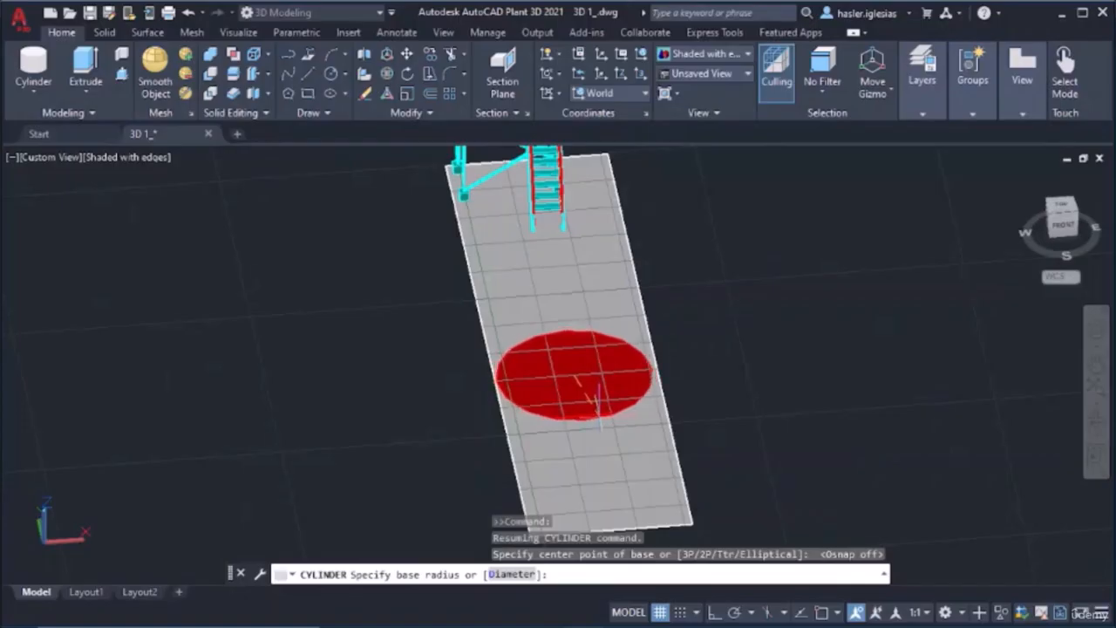
left_click(592, 392)
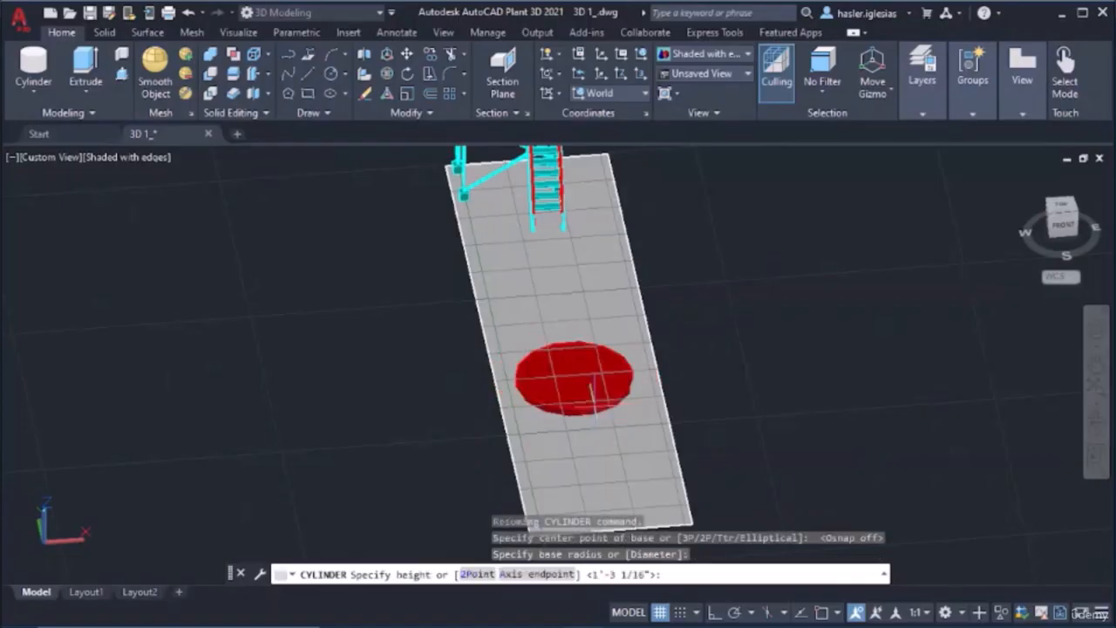
Raise the cylinder to a freehand height several times taller than the stair platform
scroll(614, 262, "down", 5)
left_click(622, 267)
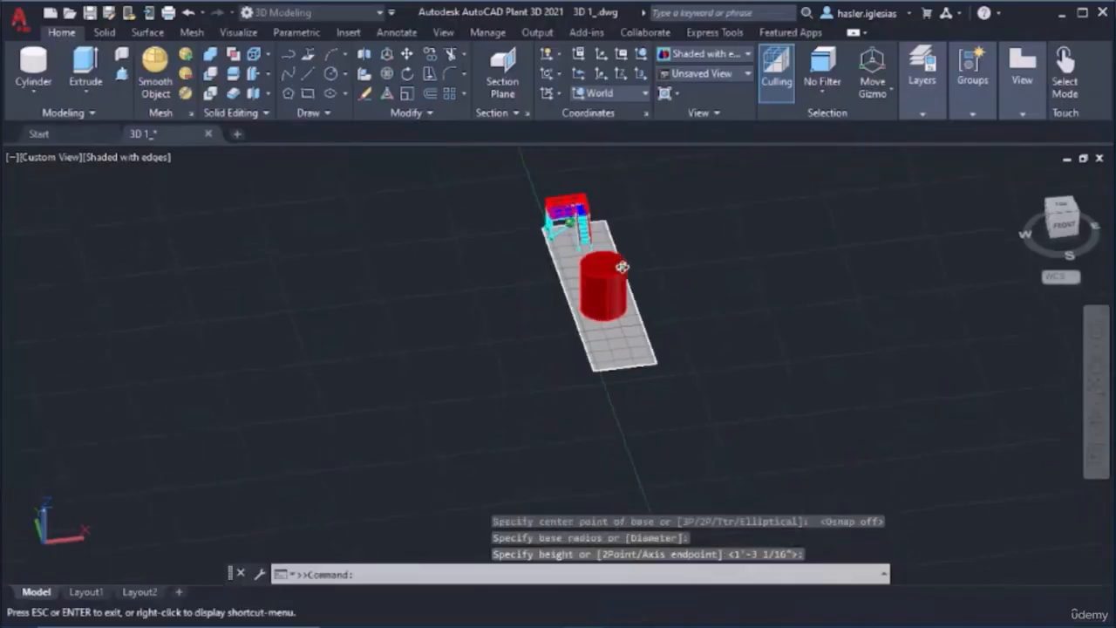
middle_click_drag(622, 267, 633, 205, "shift")
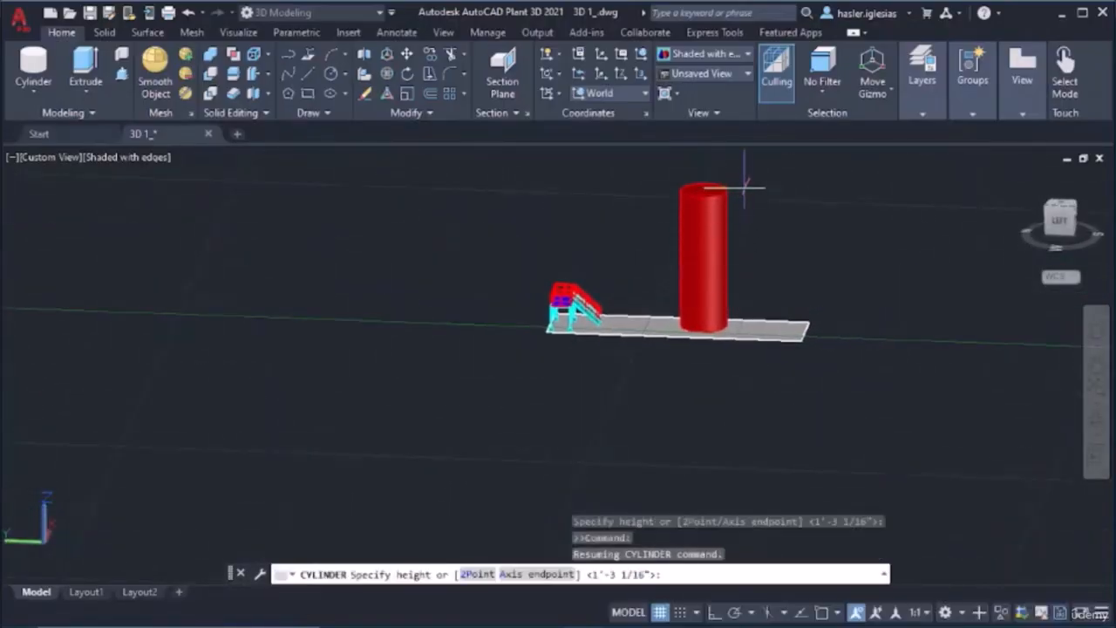
middle_click_drag(744, 186, 738, 260)
key("Escape")
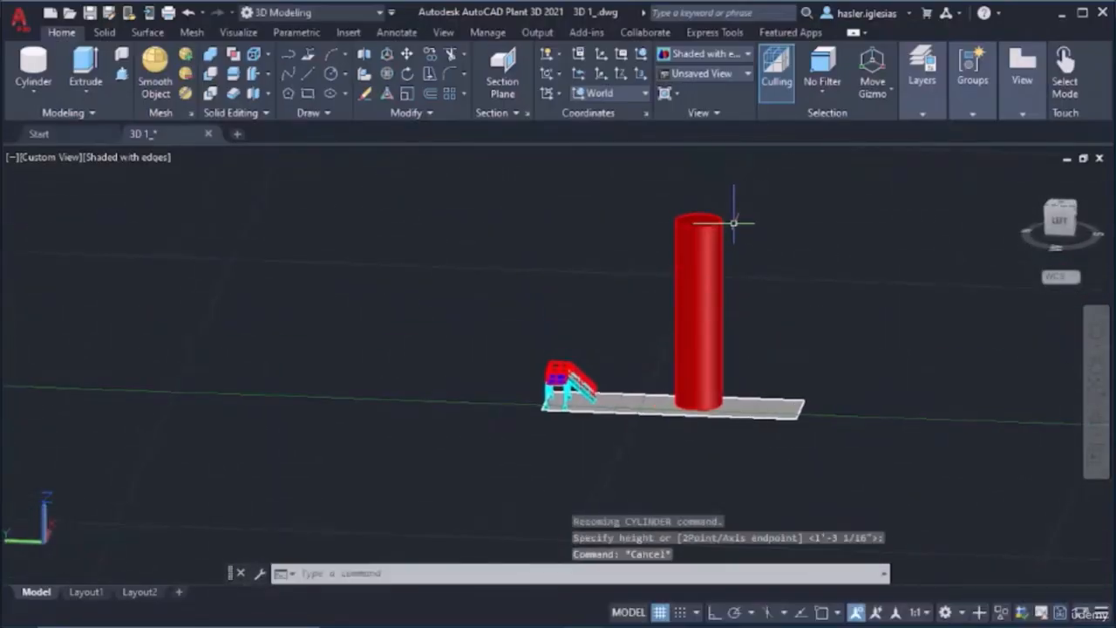
Switch the workspace to 3D Piping and move the cylinder to the MEMBERS layer
left_click(346, 17)
left_click(292, 34)
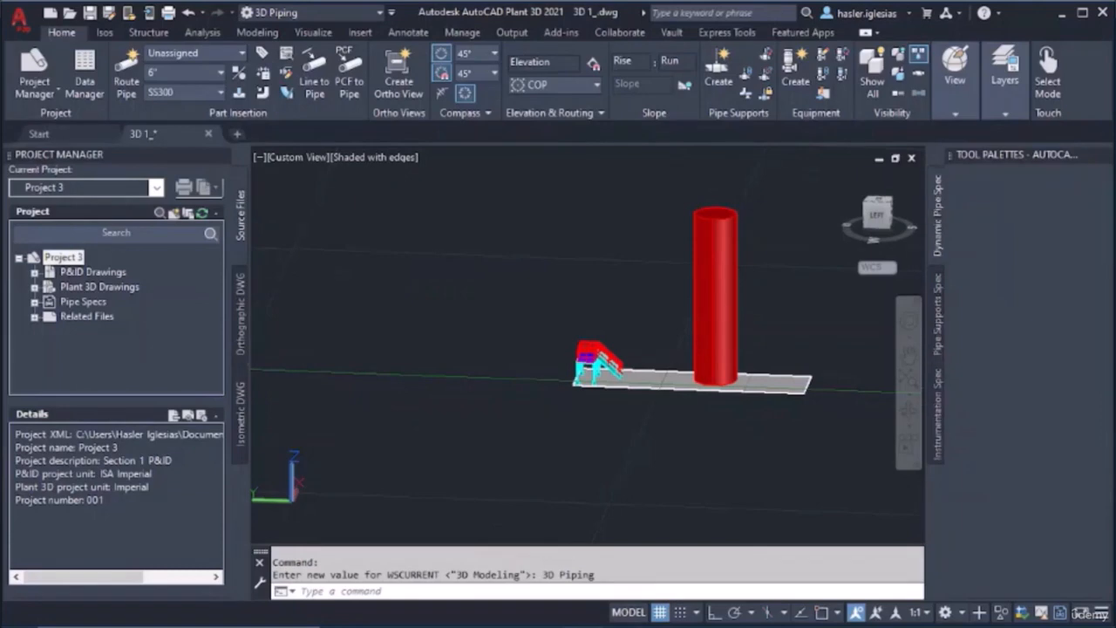
left_click(723, 269)
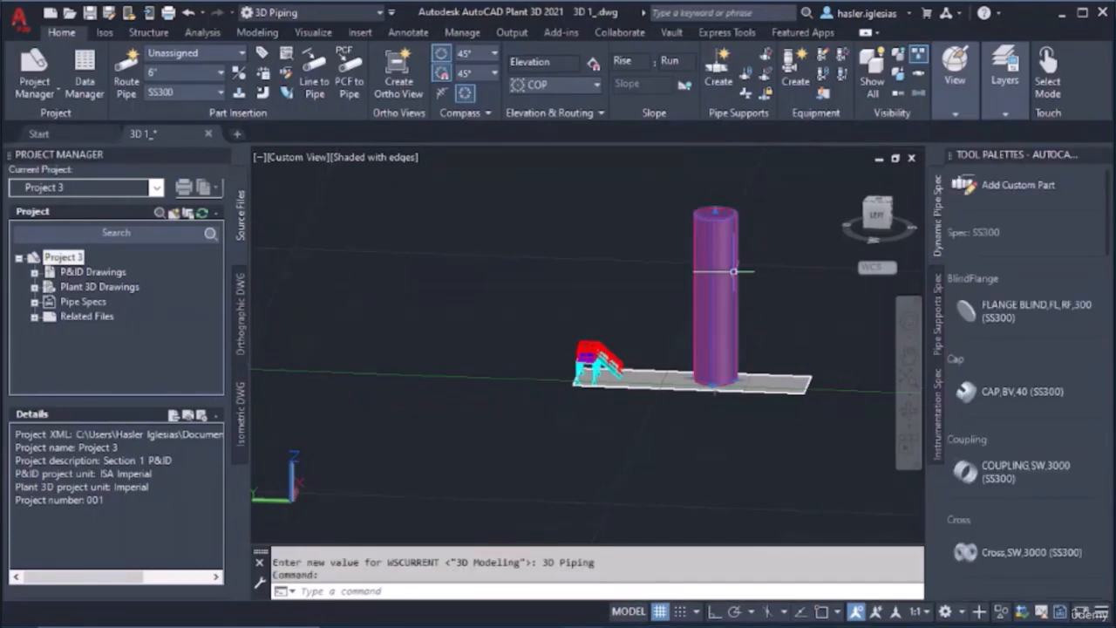
left_click(1007, 112)
left_click(968, 132)
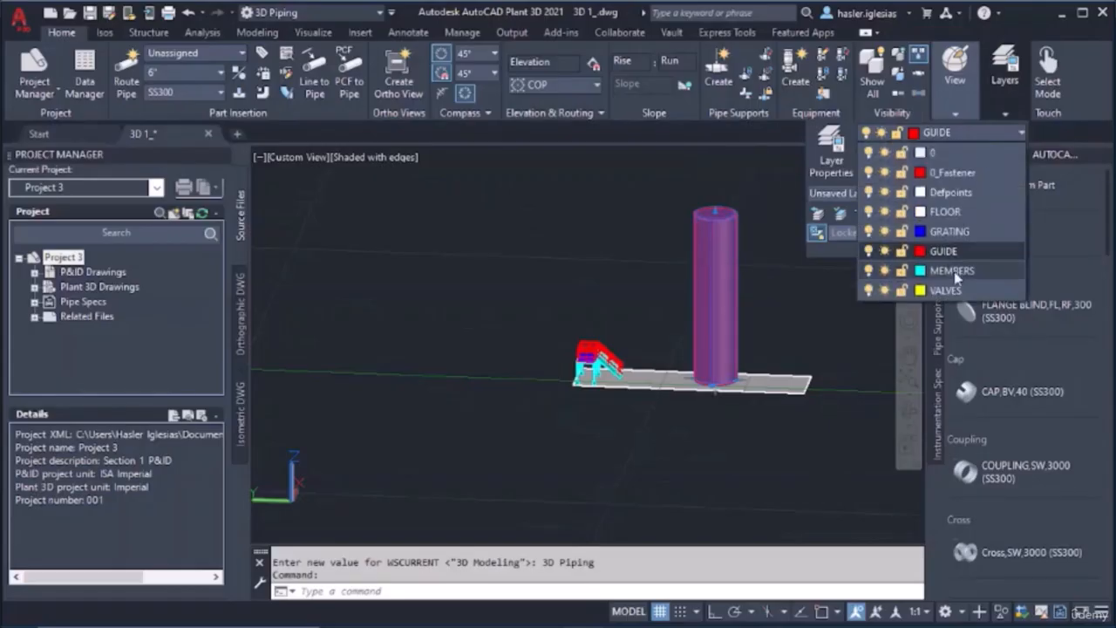
left_click(953, 271)
key("Escape")
key("Escape")
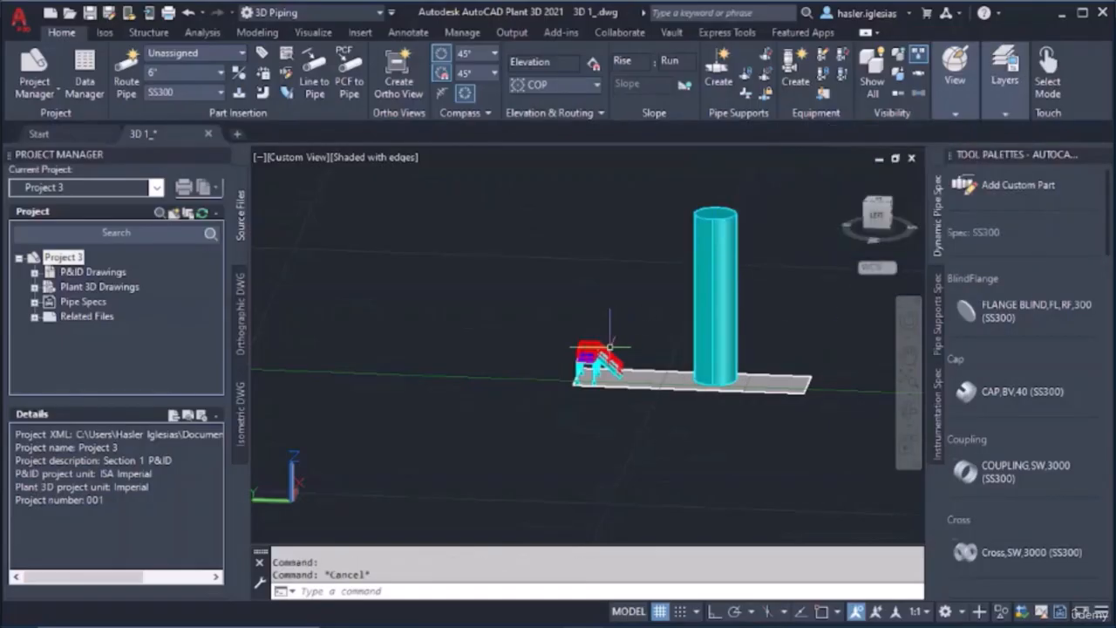
Select all railings of the platform and stair as similar objects and change their layer to MEMBERS
scroll(620, 353, "up", 6)
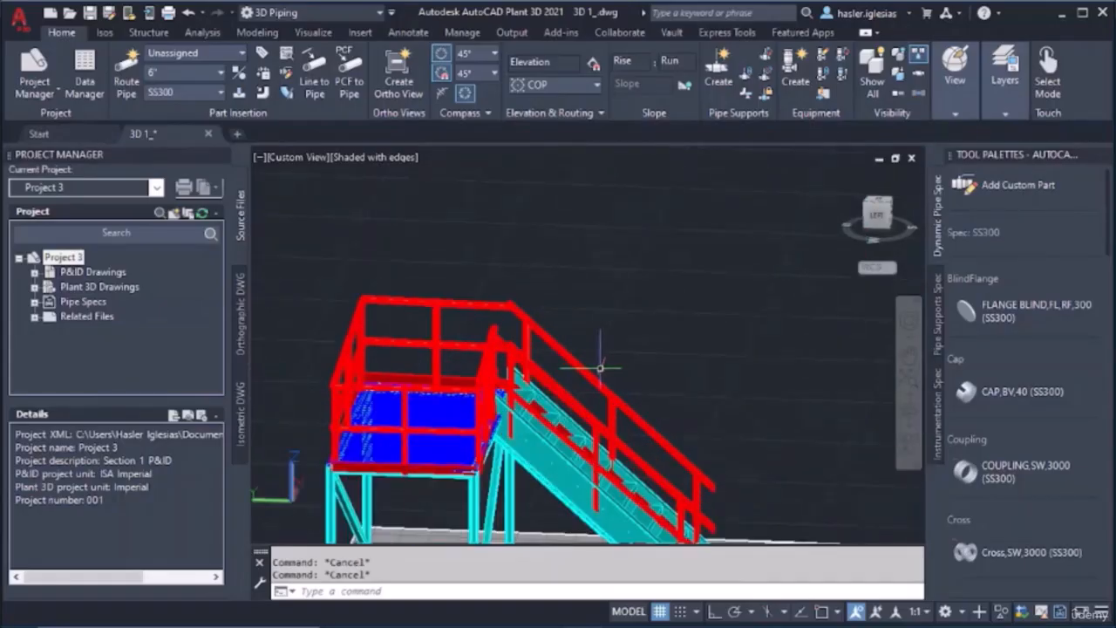
left_click(590, 373)
right_click(590, 373)
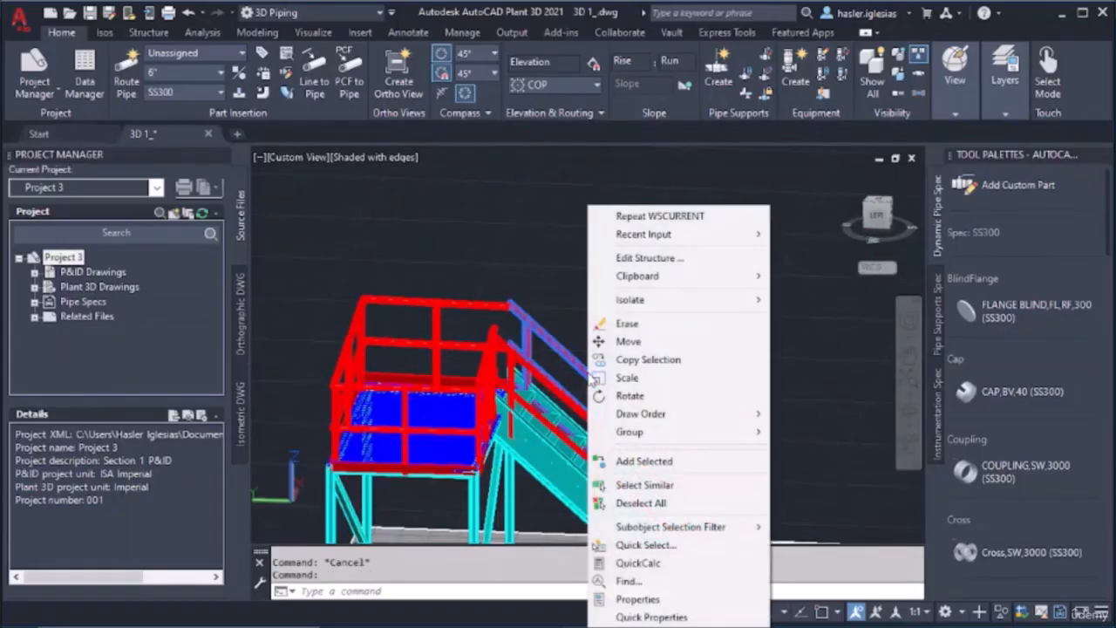
left_click(660, 487)
right_click(593, 410)
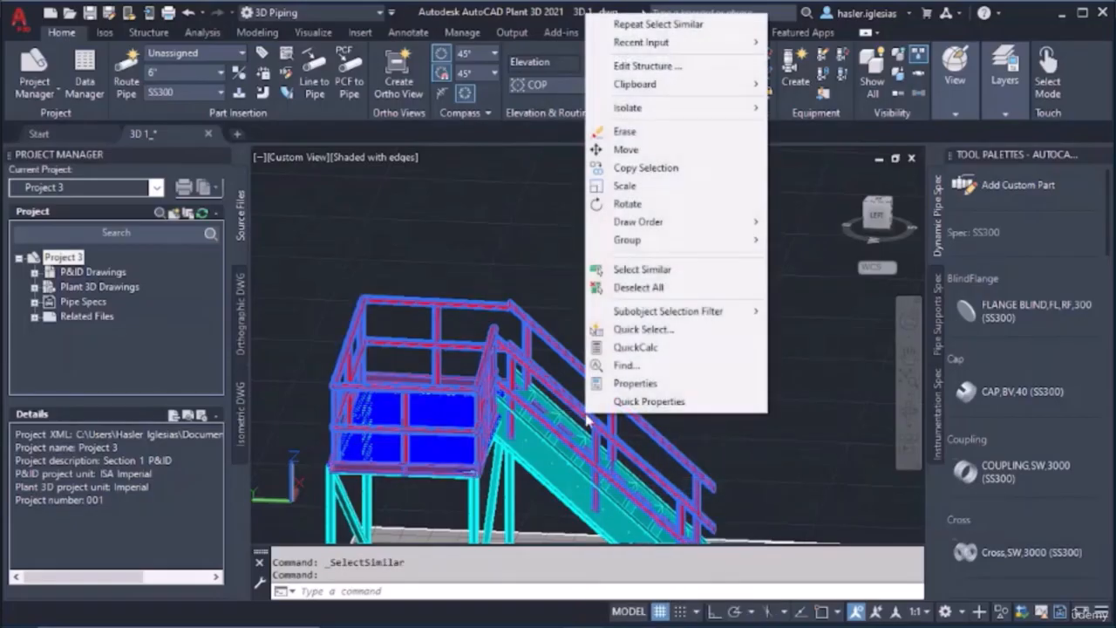
left_click(646, 380)
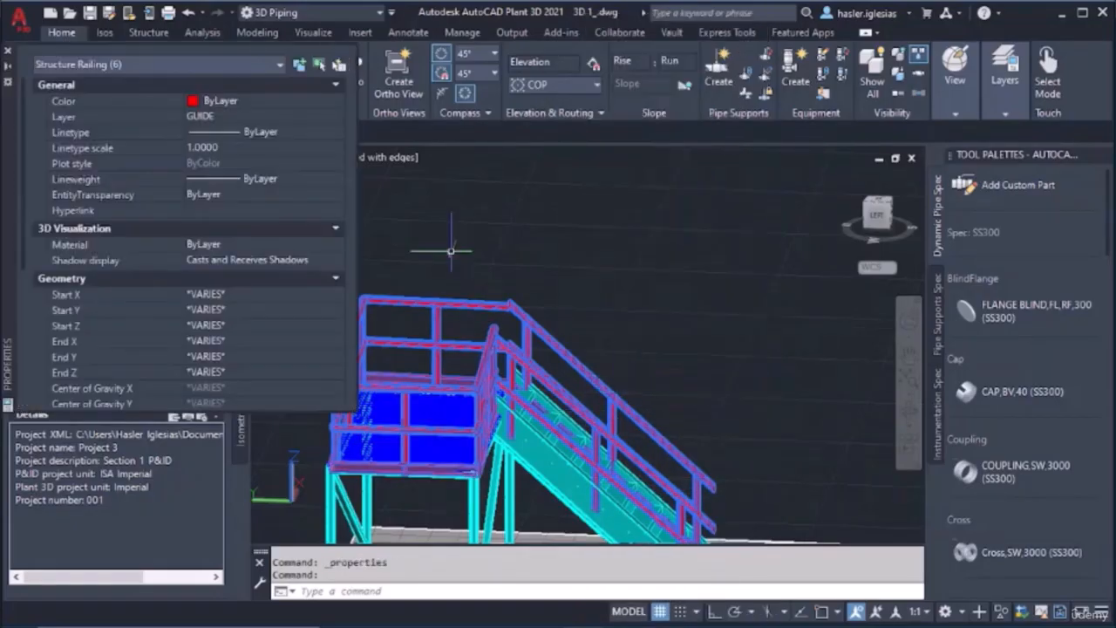
left_click(231, 116)
left_click(231, 116)
left_click(243, 230)
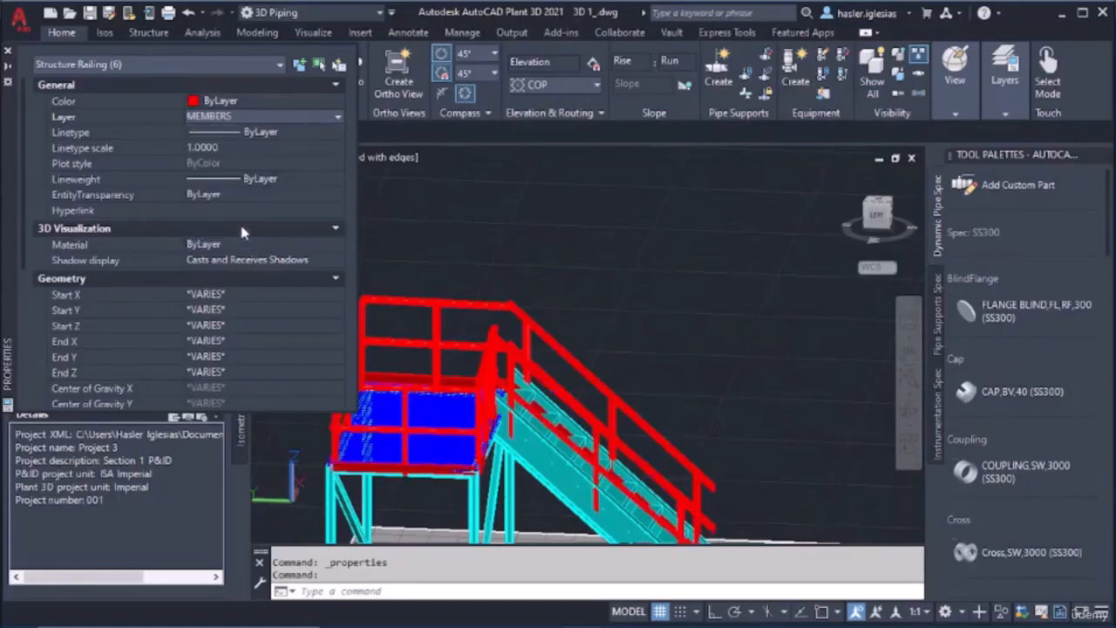
left_click(9, 54)
key("Escape")
key("Escape")
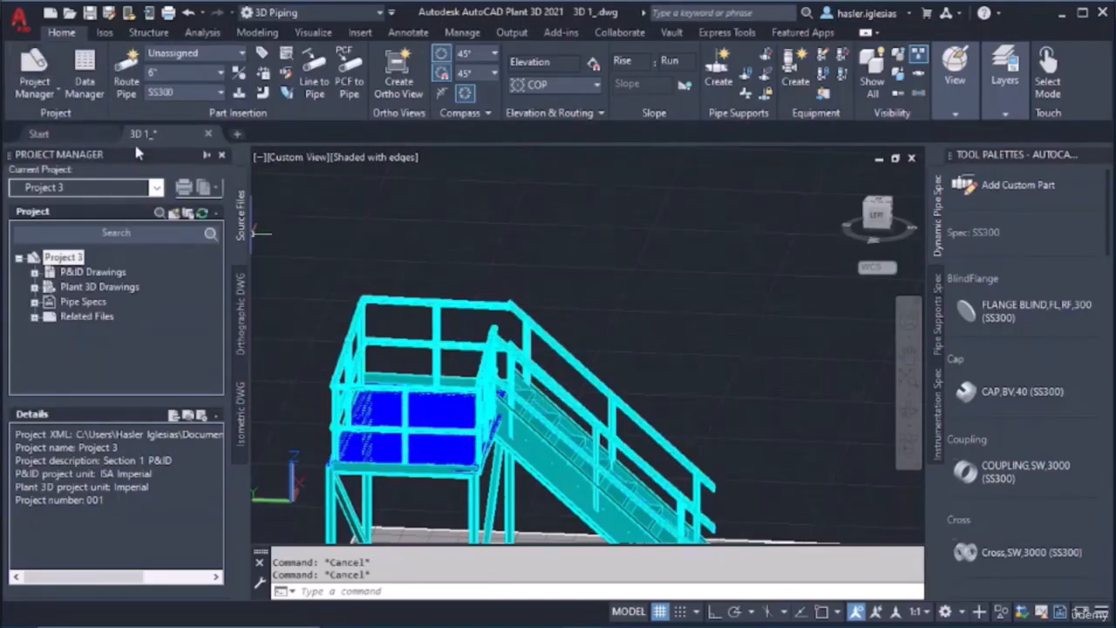
Collapse the Project Manager and the Tool Palettes to enlarge the drawing area around the cylinder
left_click(206, 155)
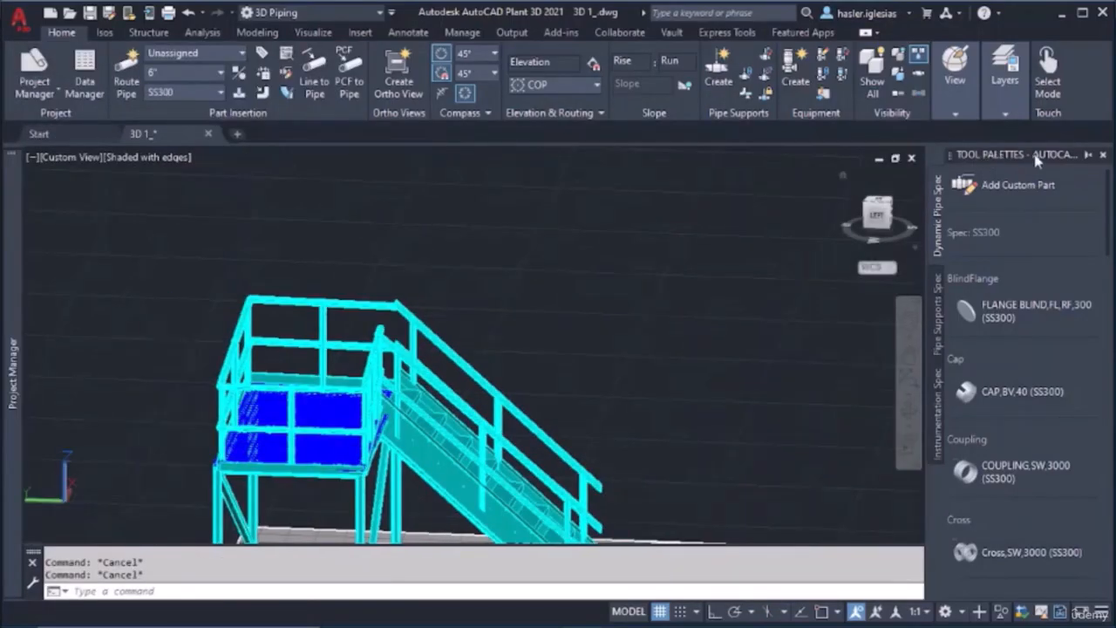
left_click(1089, 156)
scroll(865, 267, "down", 5)
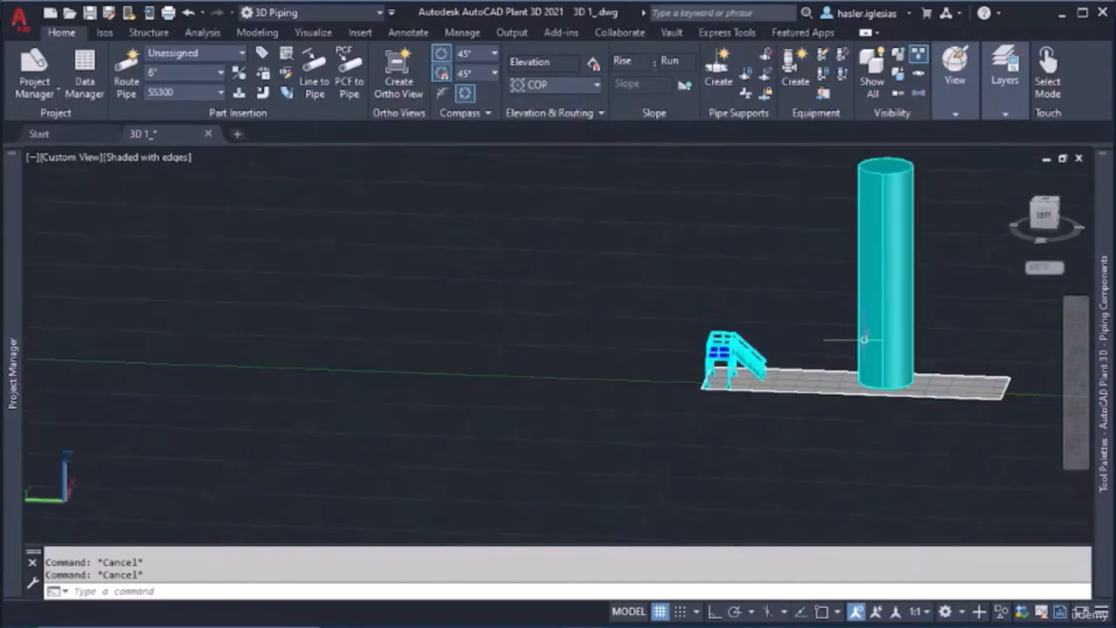
middle_click_drag(878, 320, 662, 406)
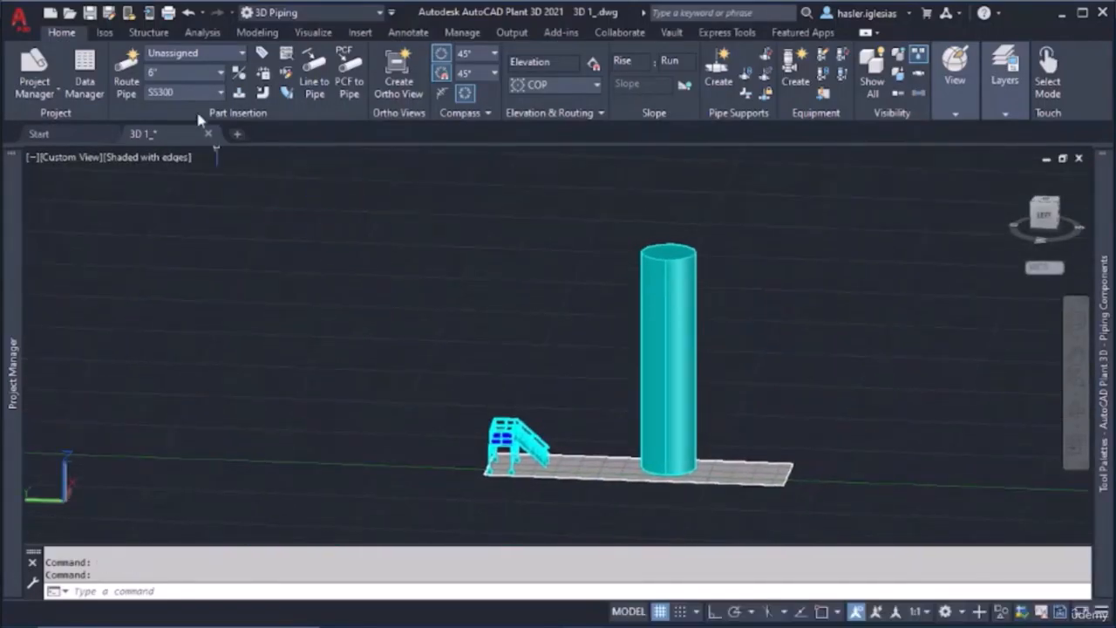
Start a ladder with object snap on, setting its start point where the cylinder's vertical edge line meets the base circle
left_click(148, 32)
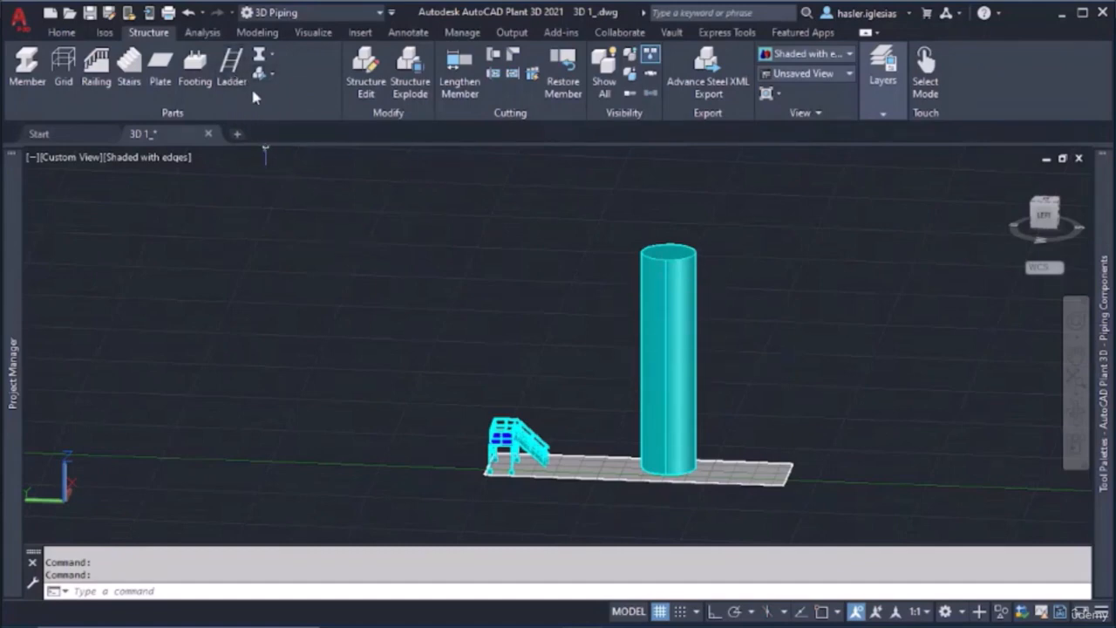
left_click(232, 70)
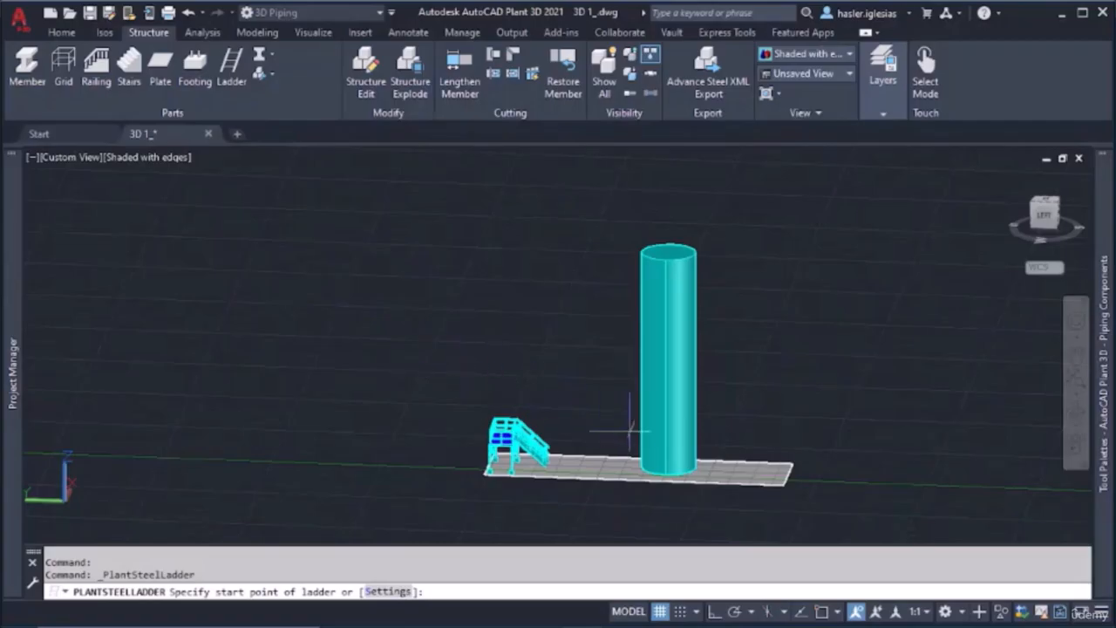
middle_click_drag(630, 429, 682, 439, "shift")
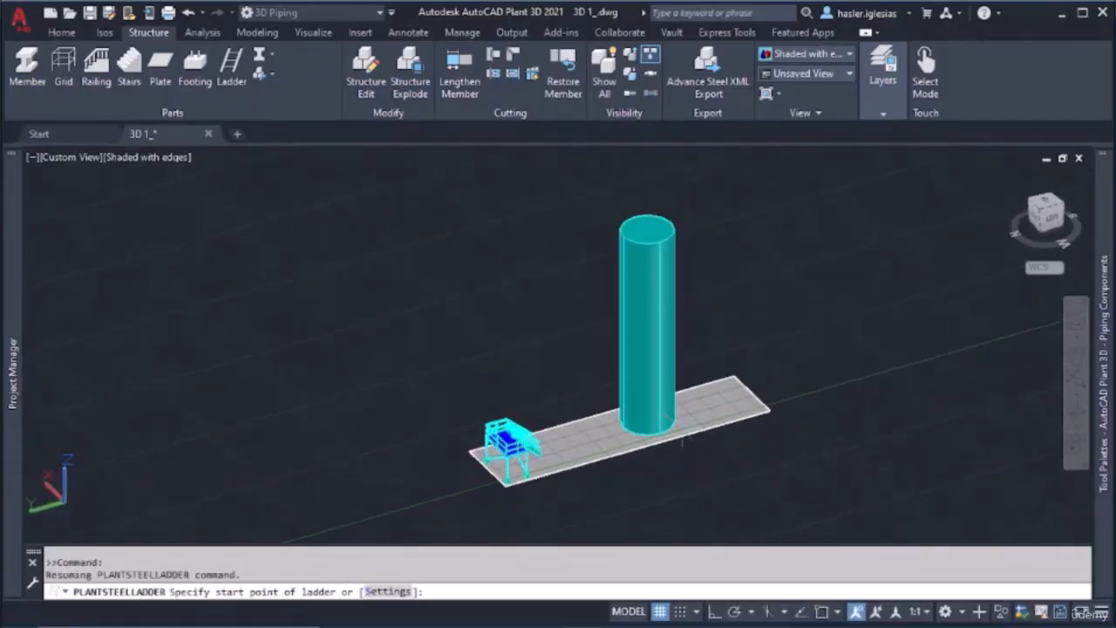
scroll(682, 440, "up", 6)
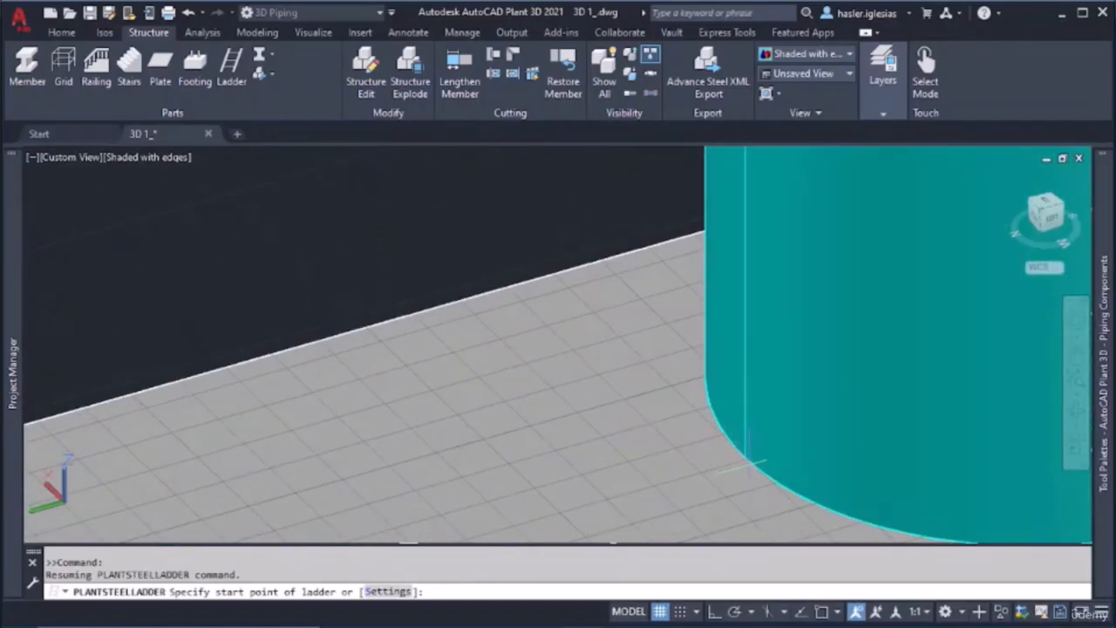
left_click(822, 612)
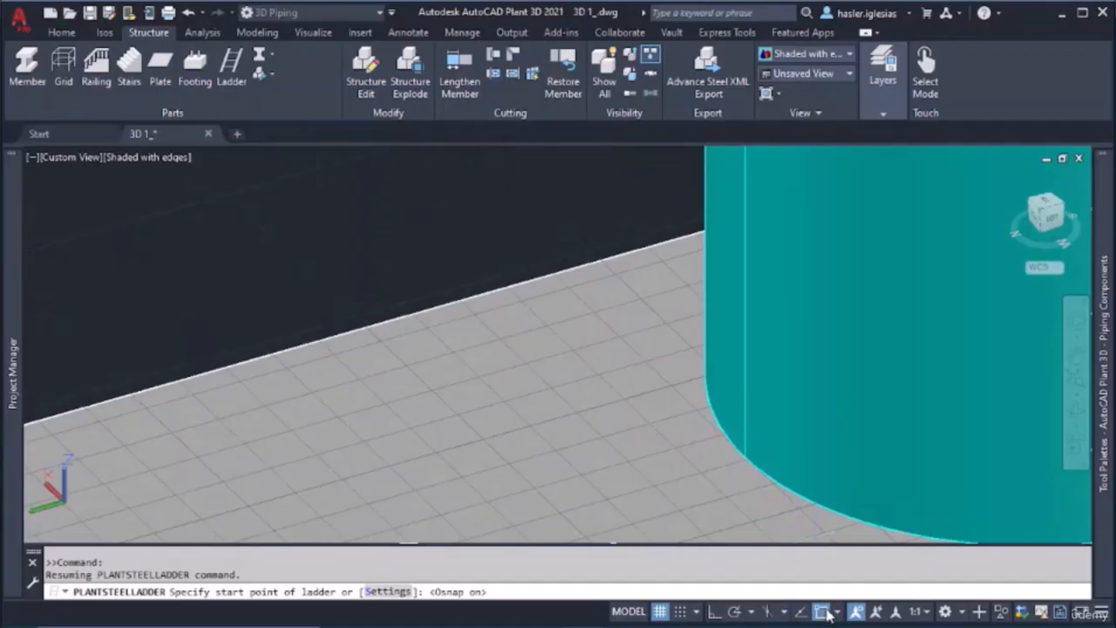
left_click(746, 457)
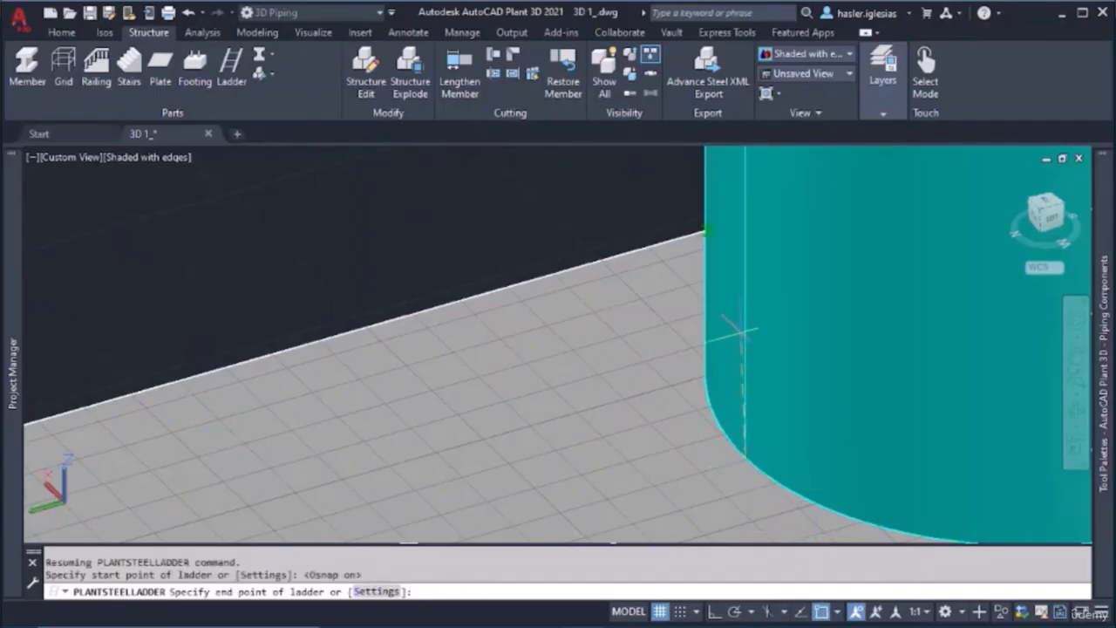
Turn on Ortho and set the ladder's end point where the cylinder's vertical edge line meets the top circle
scroll(746, 288, "down", 5)
middle_click_drag(743, 203, 704, 403)
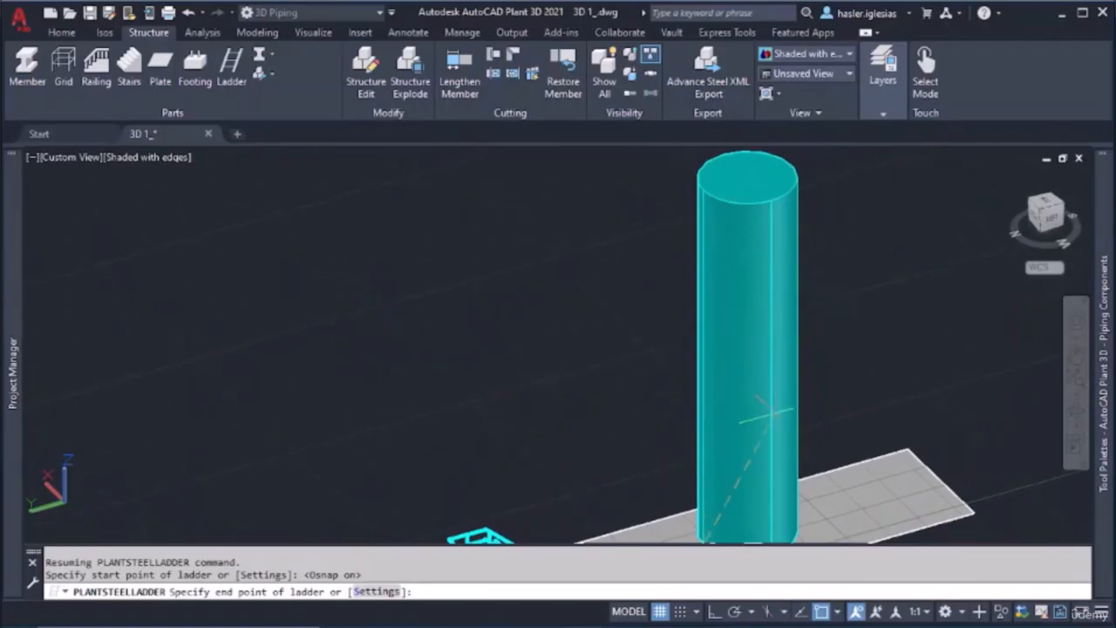
left_click(713, 611)
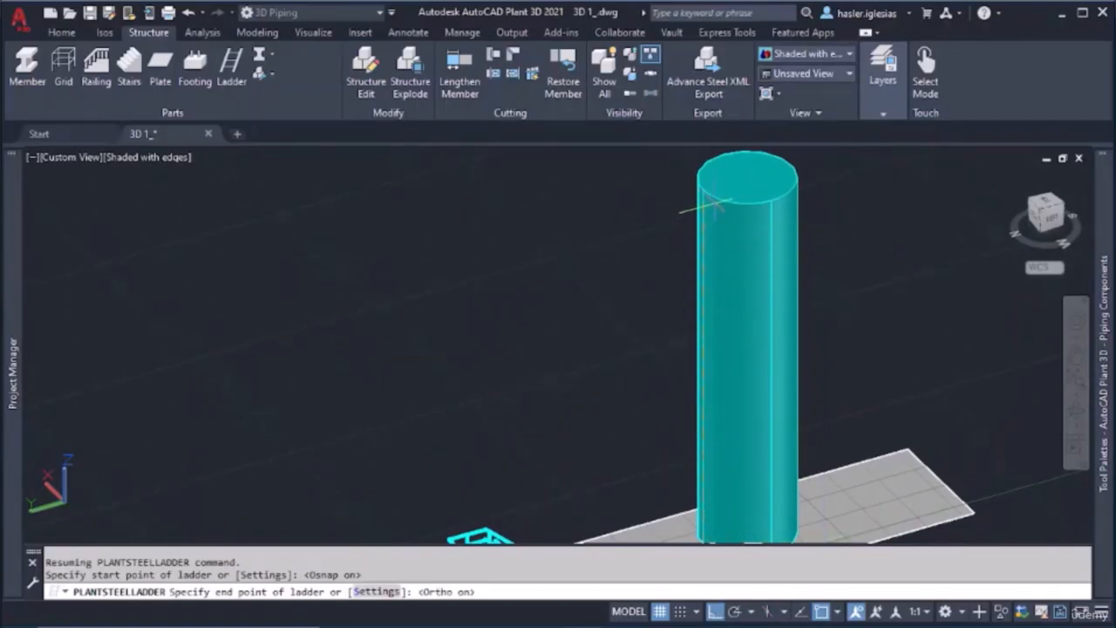
scroll(689, 196, "up", 5)
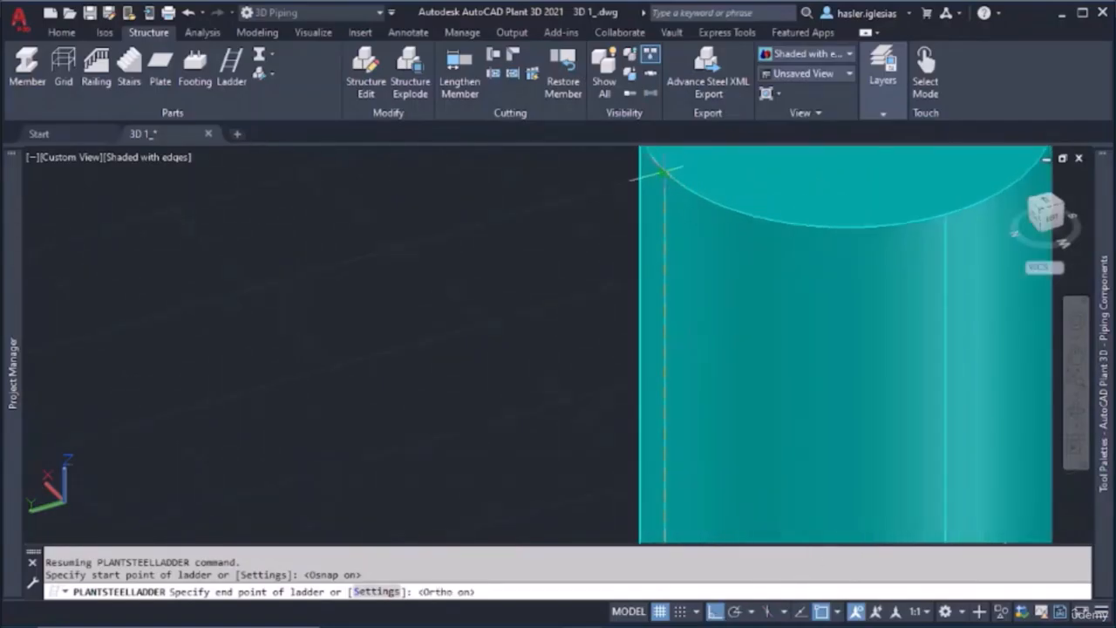
left_click(665, 173)
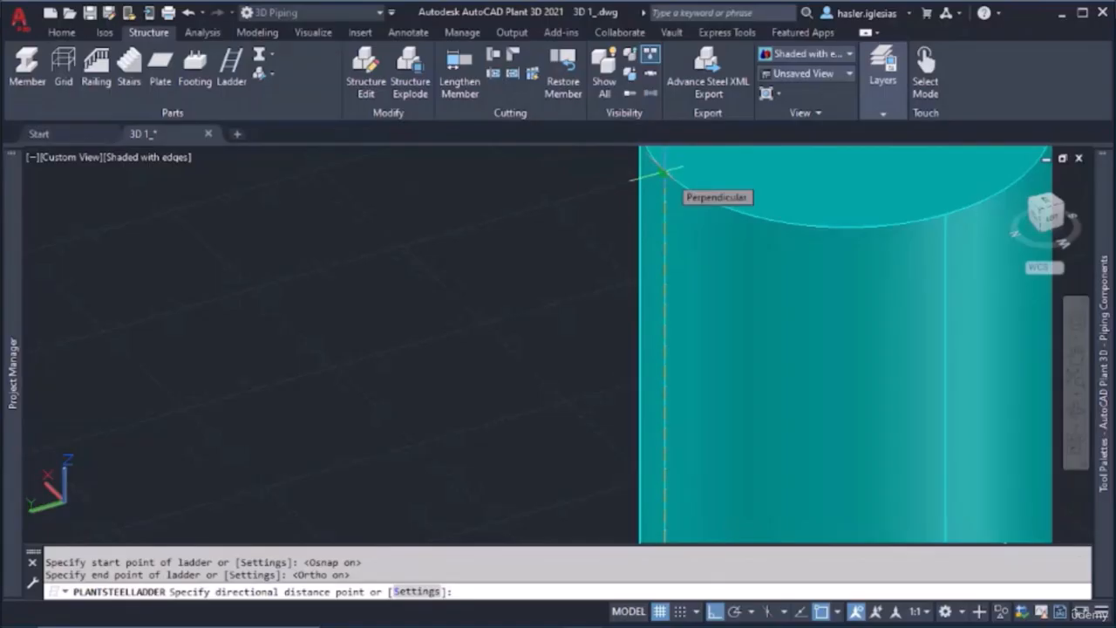
Try to set the ladder's directional distance point on the cylinder's vertical edge line
scroll(664, 173, "down", 5)
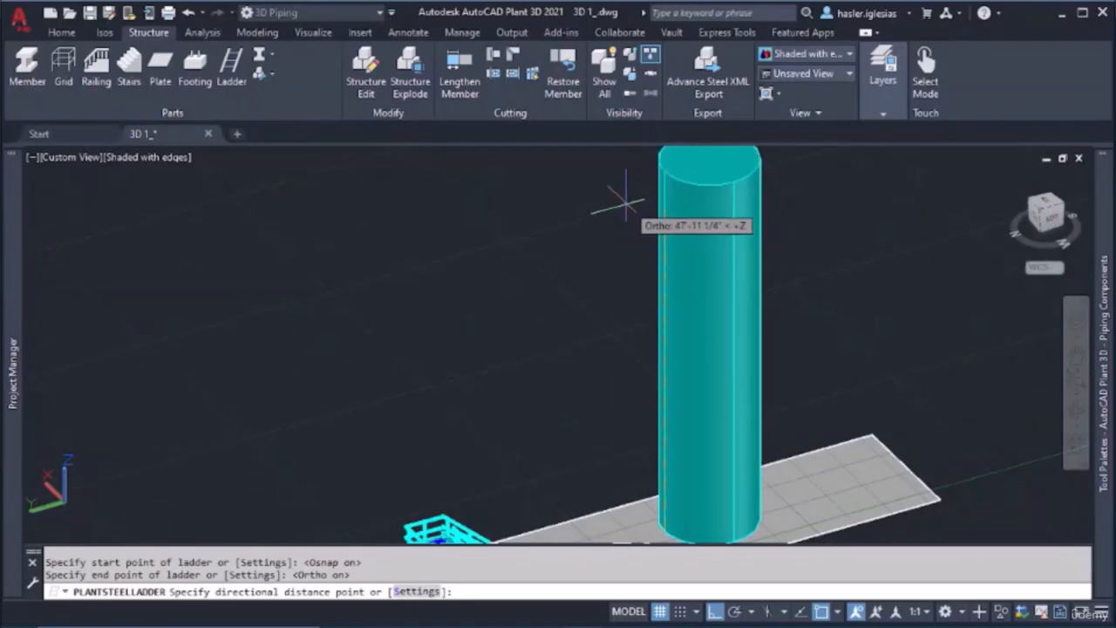
middle_click_drag(638, 504, 635, 434)
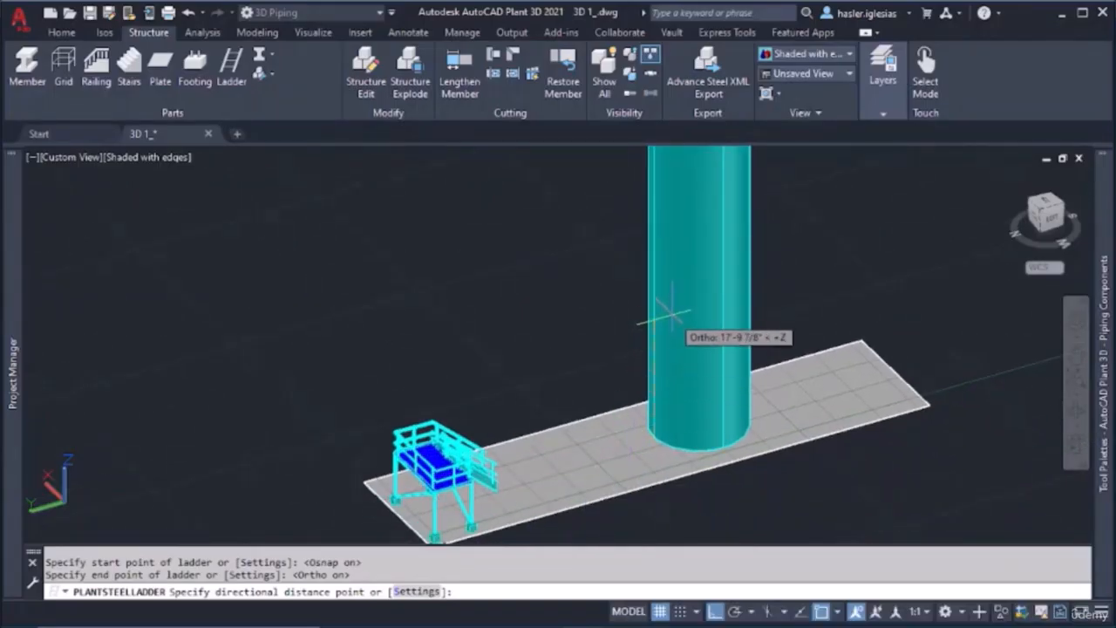
left_click(655, 294)
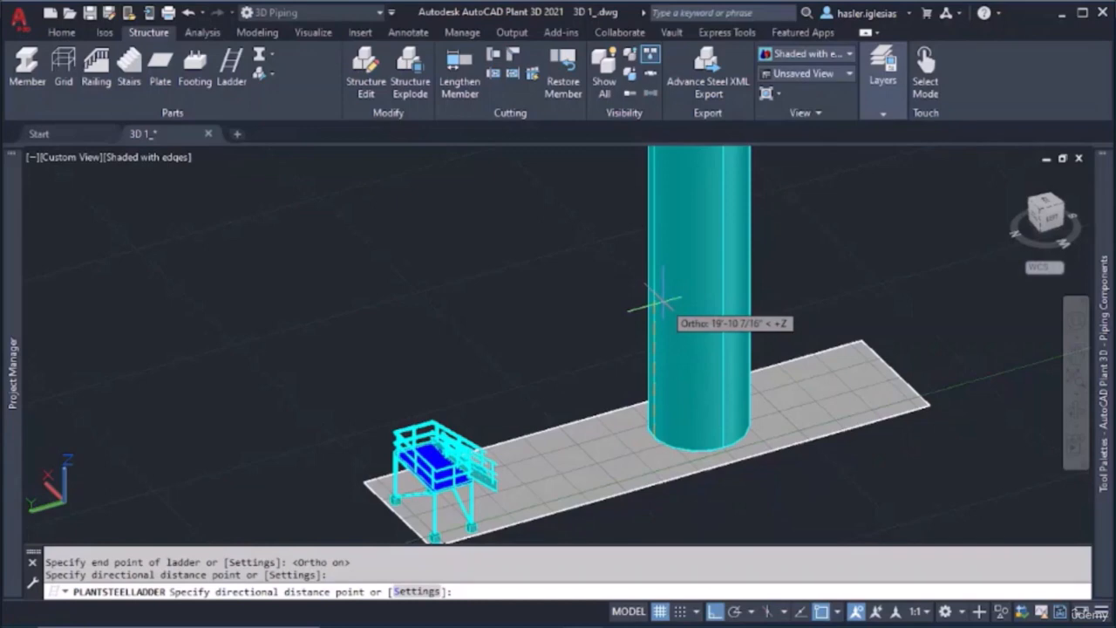
left_click(662, 302)
left_click(661, 302)
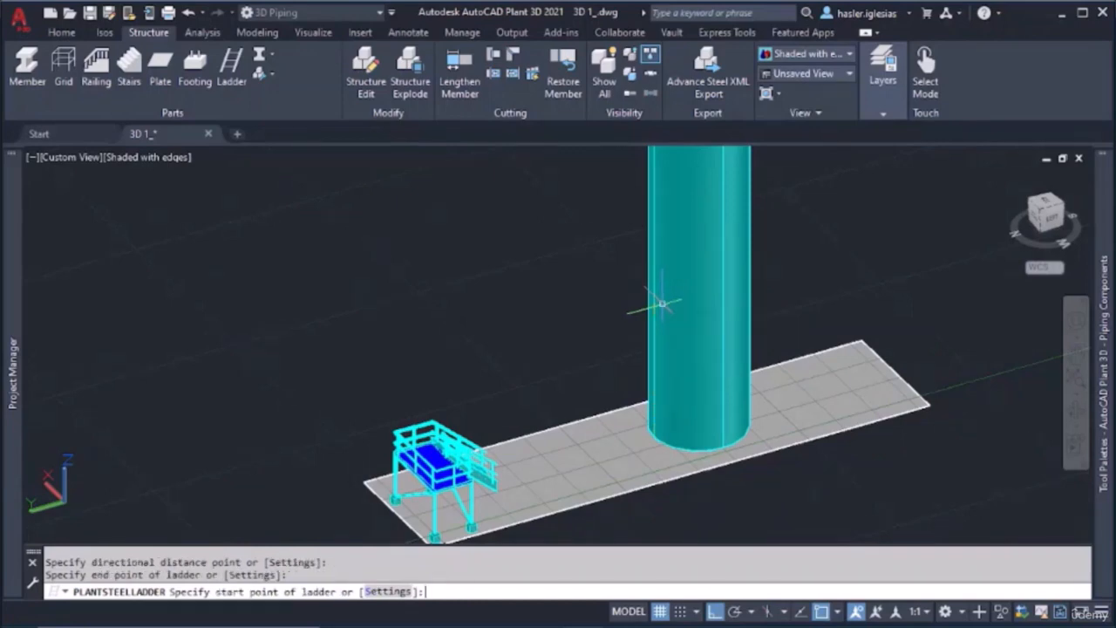
scroll(661, 296, "down", 3)
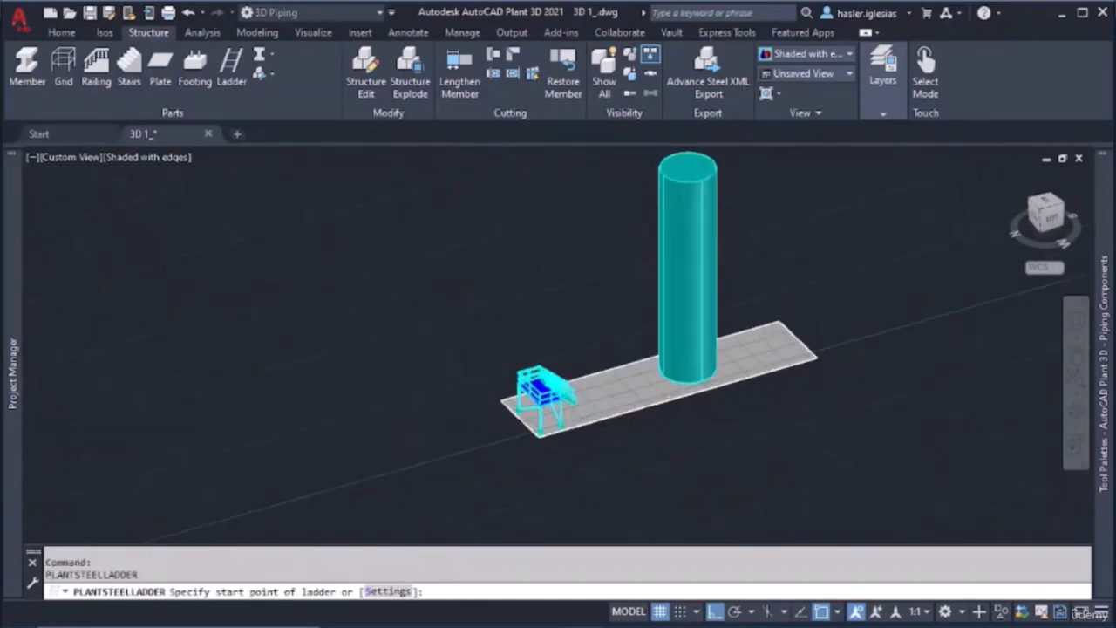
scroll(670, 301, "up", 6)
middle_click_drag(670, 301, 683, 328, "shift")
scroll(683, 328, "down", 5)
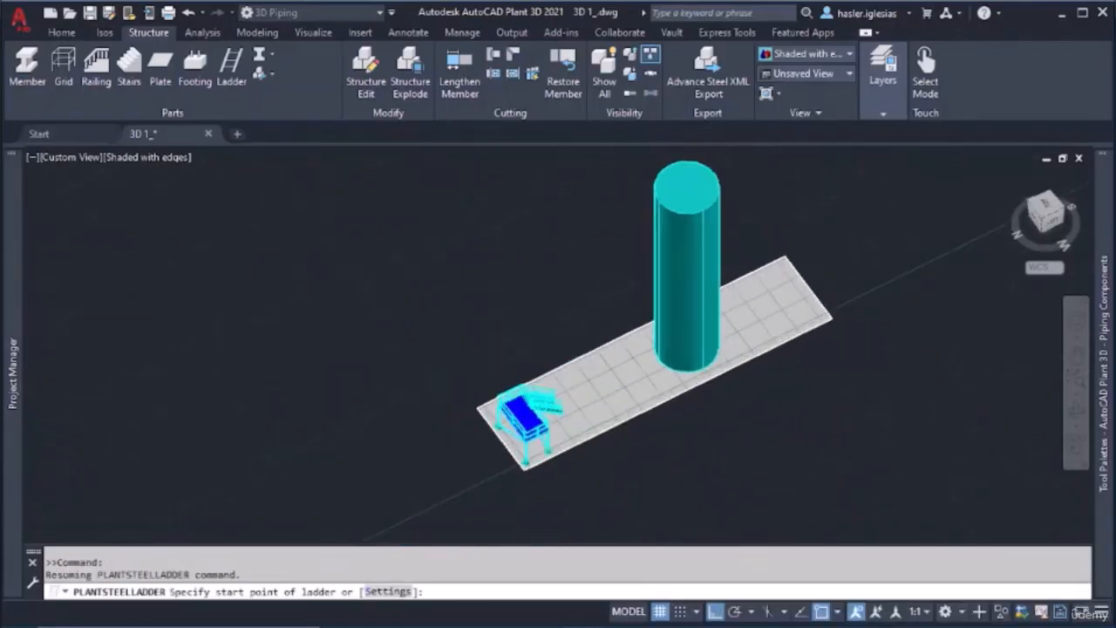
scroll(672, 312, "up", 5)
key("Escape")
key("Escape")
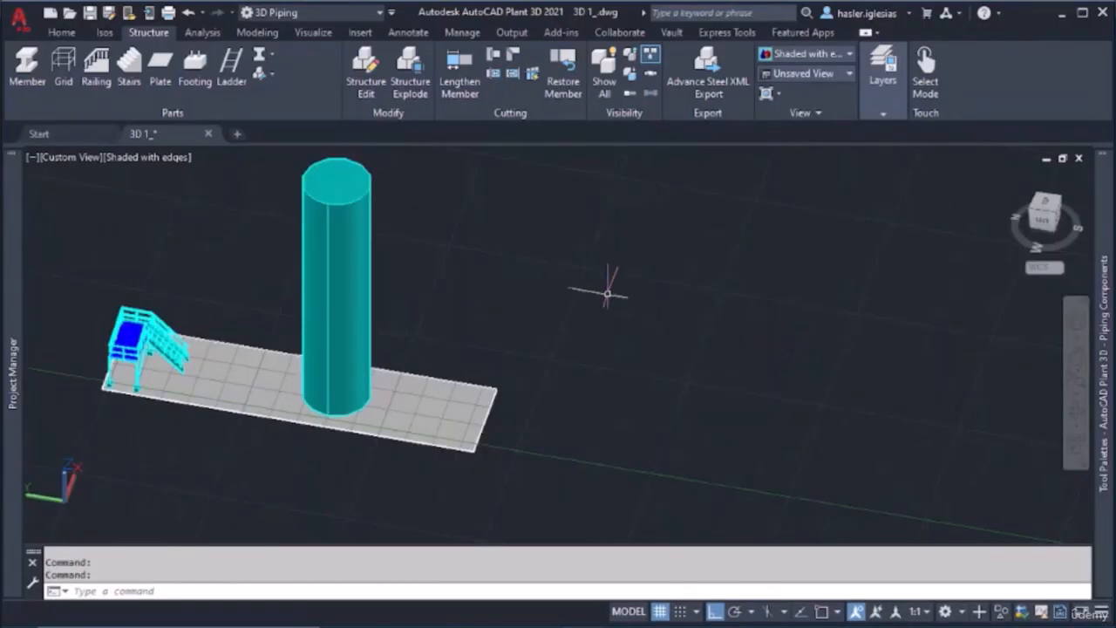
Start a new ladder with object snap on, setting its start and end points at the base and top of the cylinder's vertical edge line
left_click(237, 78)
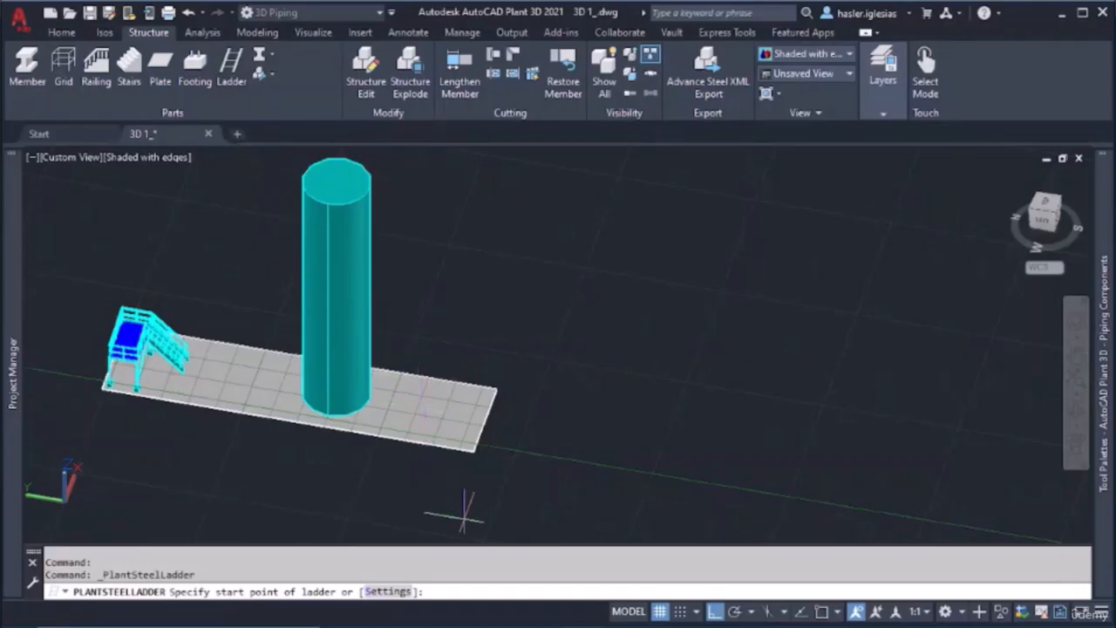
left_click(821, 612)
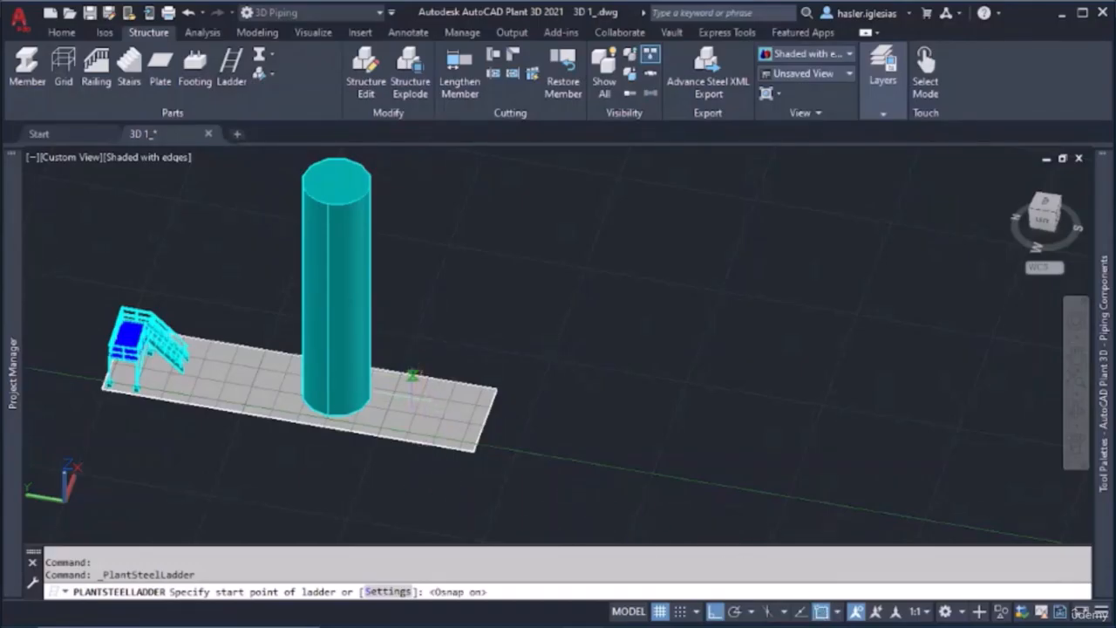
scroll(288, 392, "up", 8)
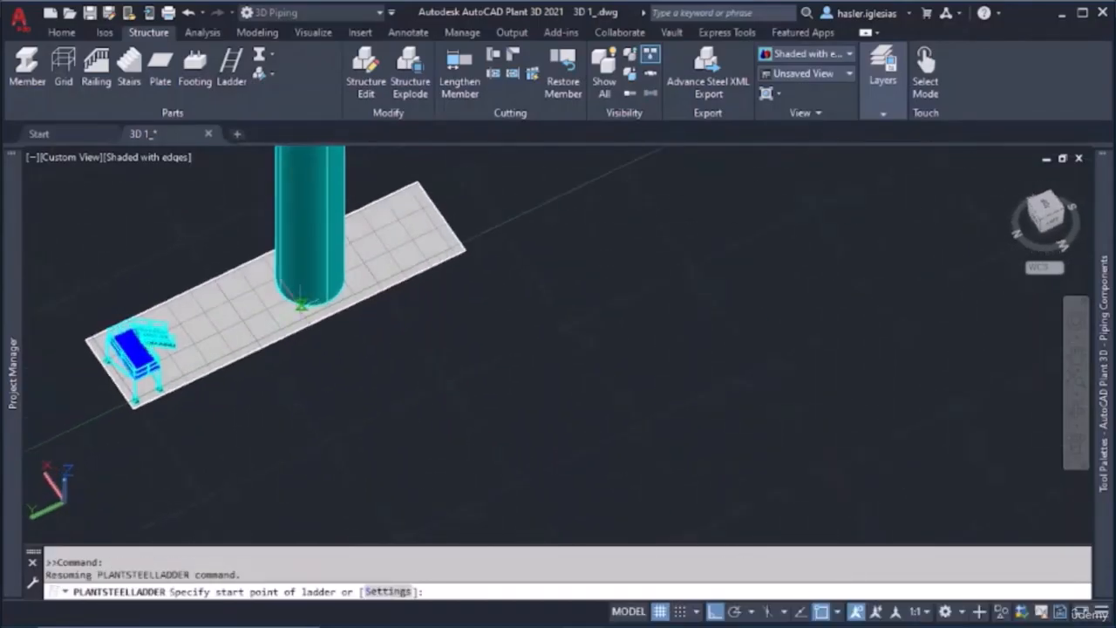
scroll(272, 380, "up", 3)
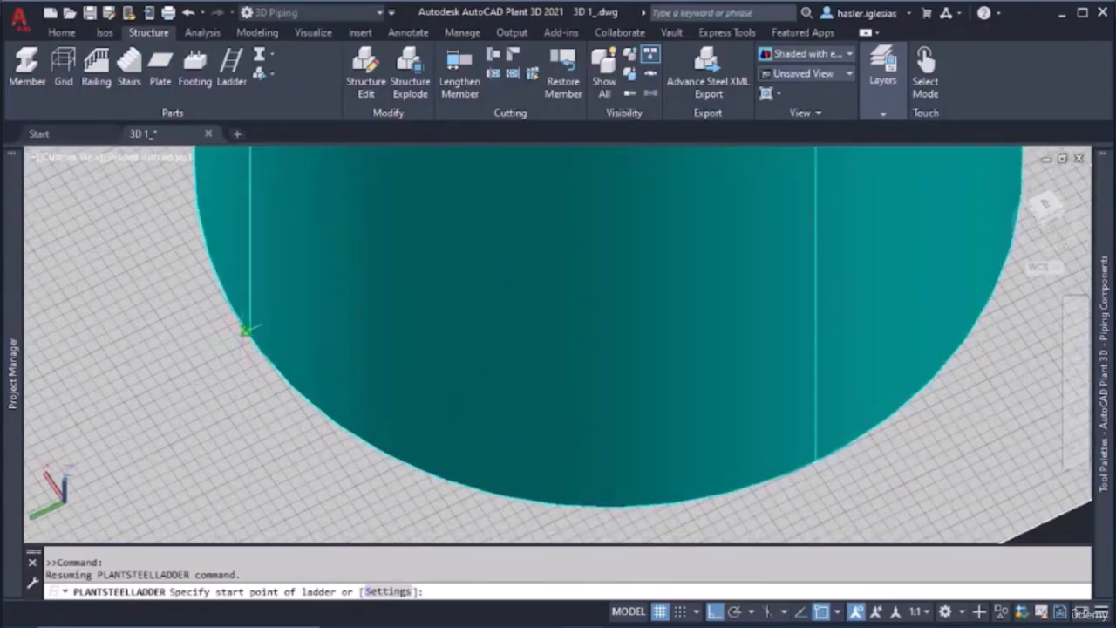
left_click(247, 331)
scroll(250, 262, "down", 10)
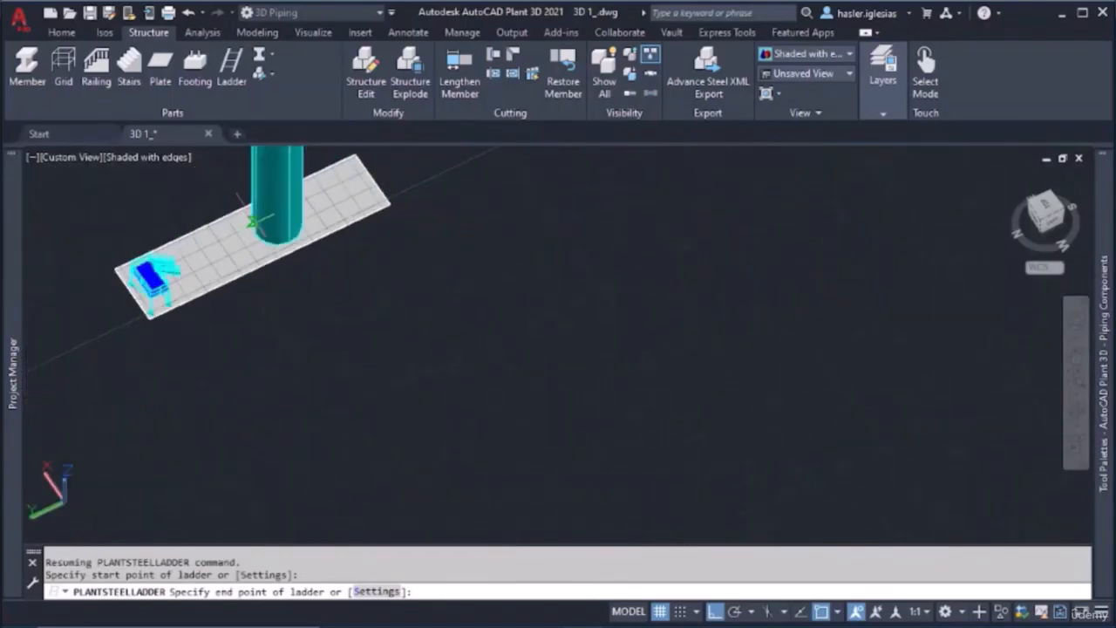
scroll(244, 340, "up", 10)
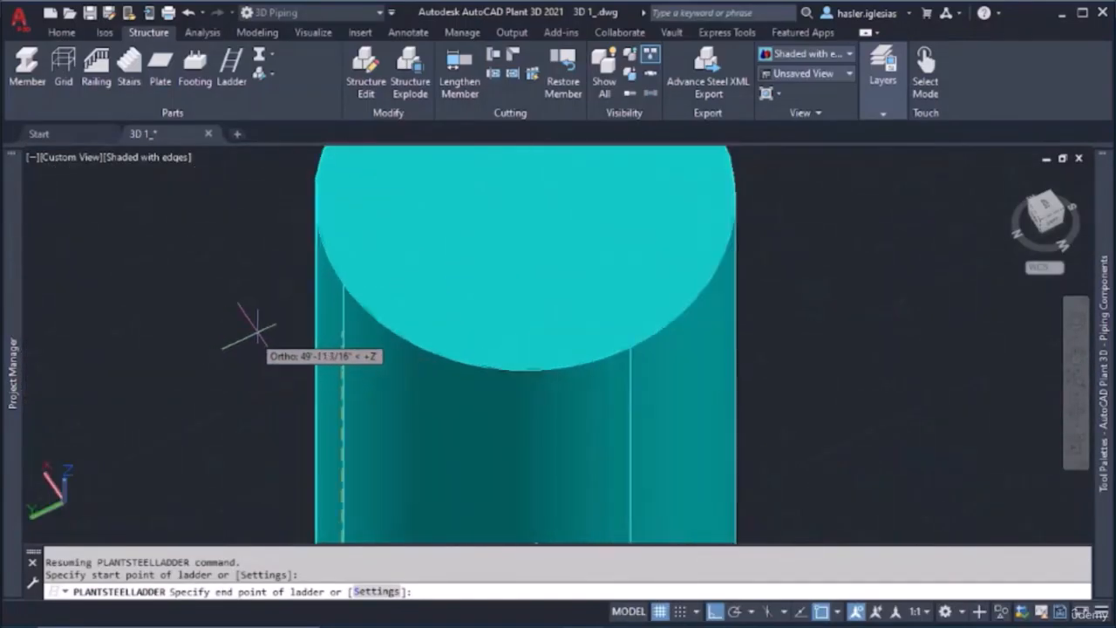
left_click(342, 283)
Turn off object snap and set the ladder's directional distance to 3, pointing horizontally away from the cylinder at its base
scroll(323, 397, "down", 6)
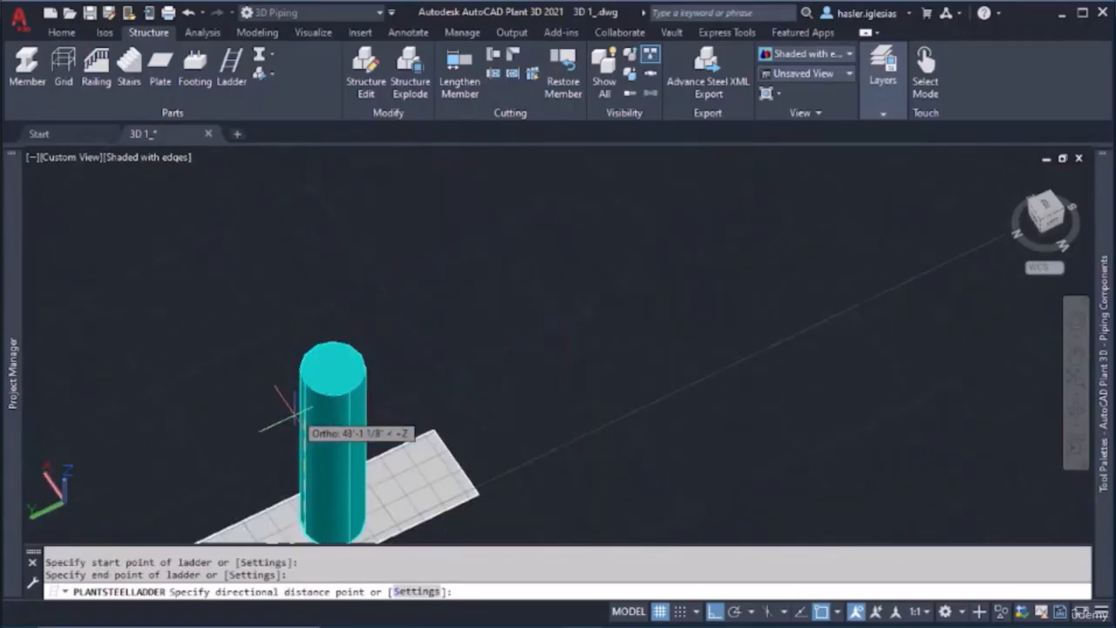
scroll(291, 482, "up", 8)
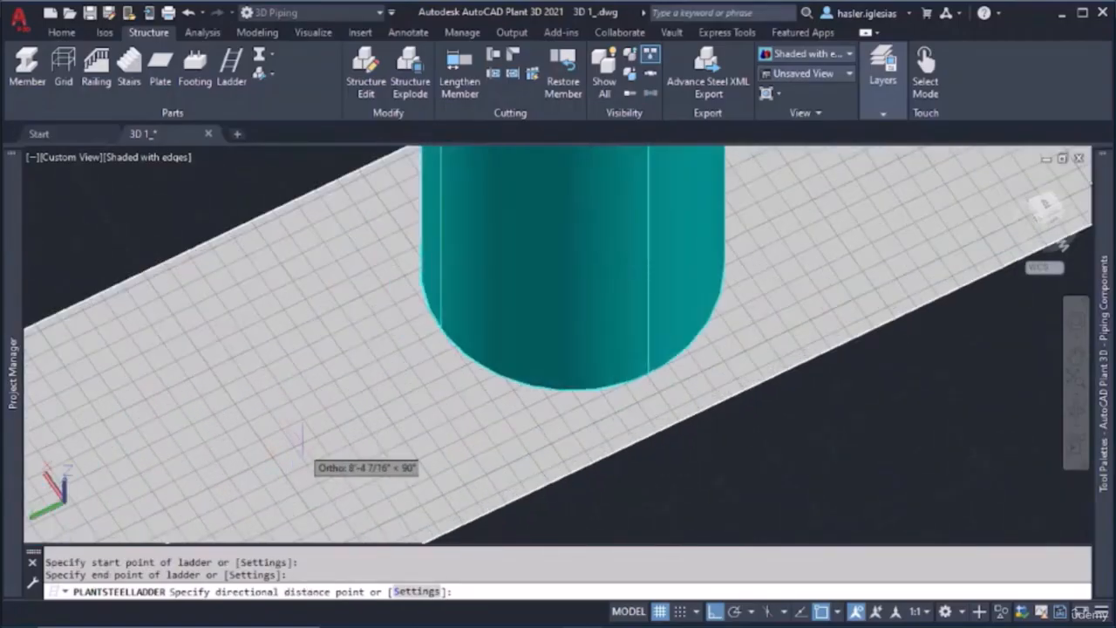
scroll(322, 393, "up", 2)
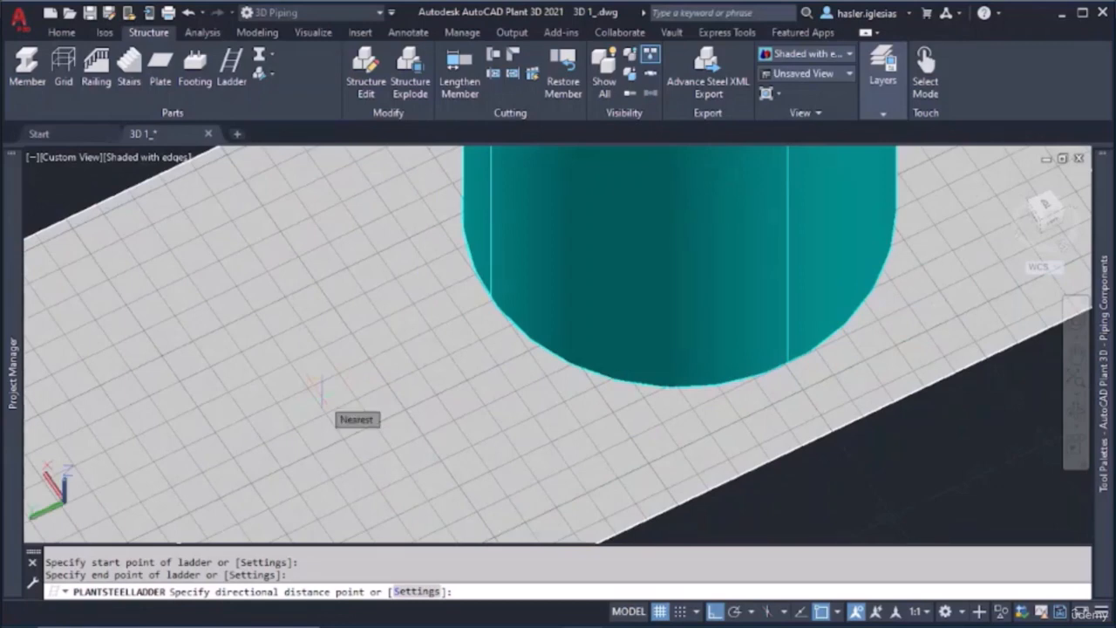
left_click(824, 611)
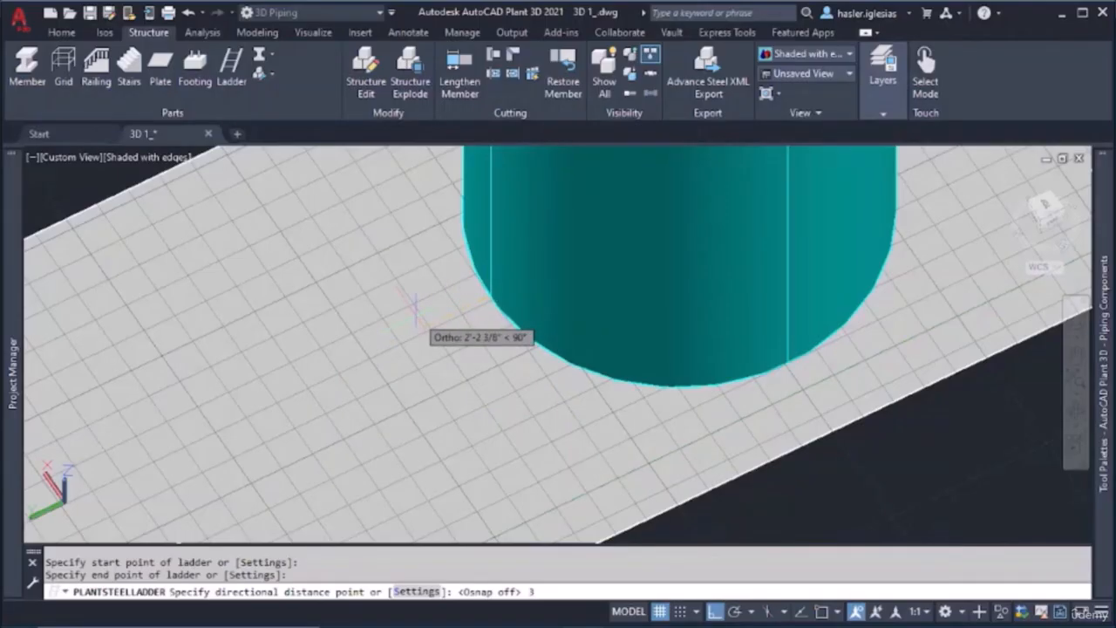
type("3")
key("Return")
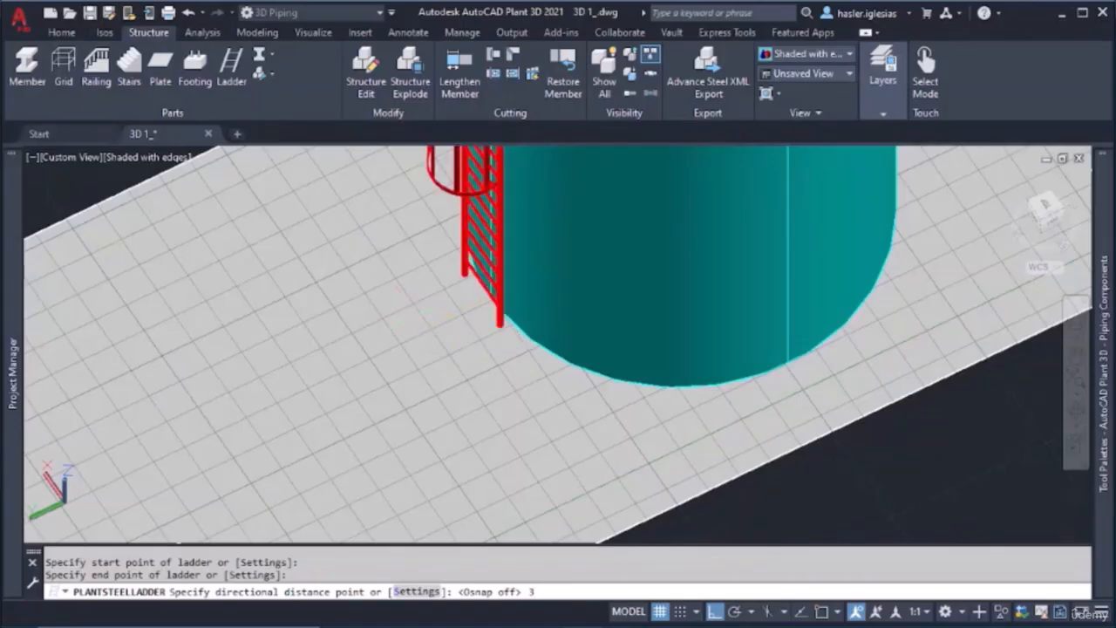
Examine the caged ladder's fit against the cylinder at its base, along its side and at the top exit
scroll(653, 282, "down", 3)
scroll(609, 244, "up", 2)
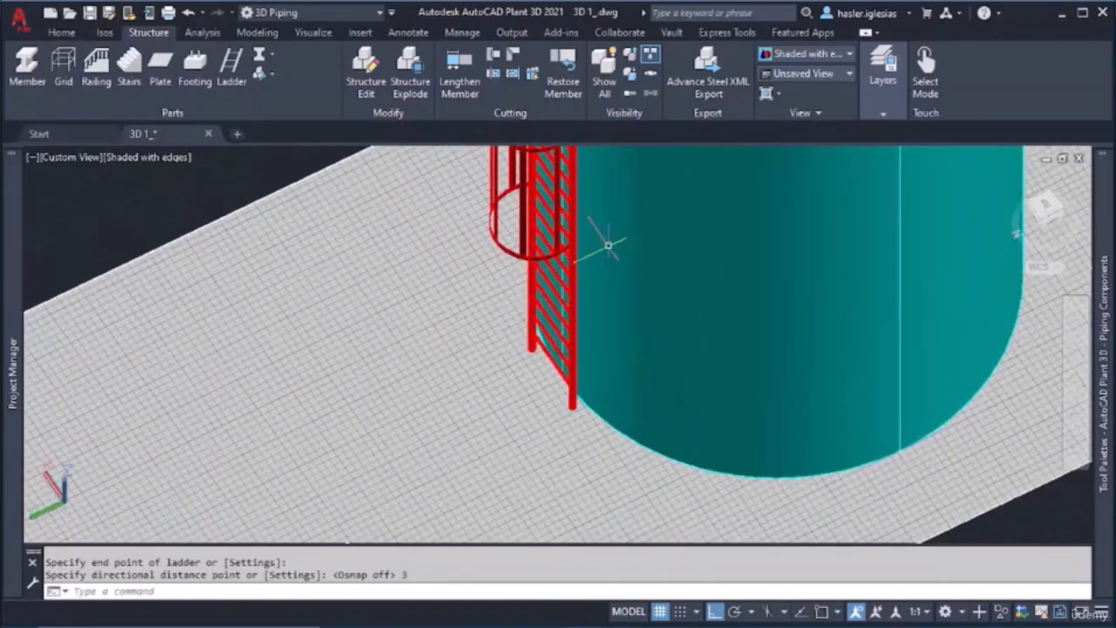
scroll(568, 332, "up", 2)
middle_click_drag(541, 377, 490, 342, "shift")
scroll(518, 277, "down", 2)
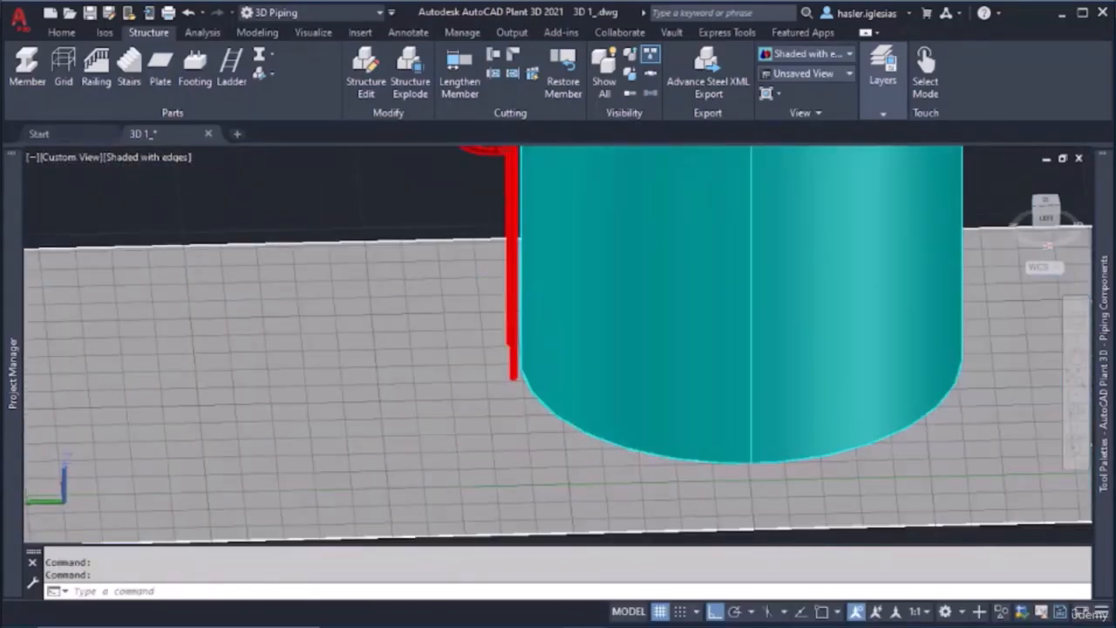
middle_click_drag(518, 282, 521, 367)
scroll(520, 349, "up", 2)
scroll(520, 244, "down", 3)
middle_click_drag(519, 236, 466, 441)
scroll(462, 428, "down", 4)
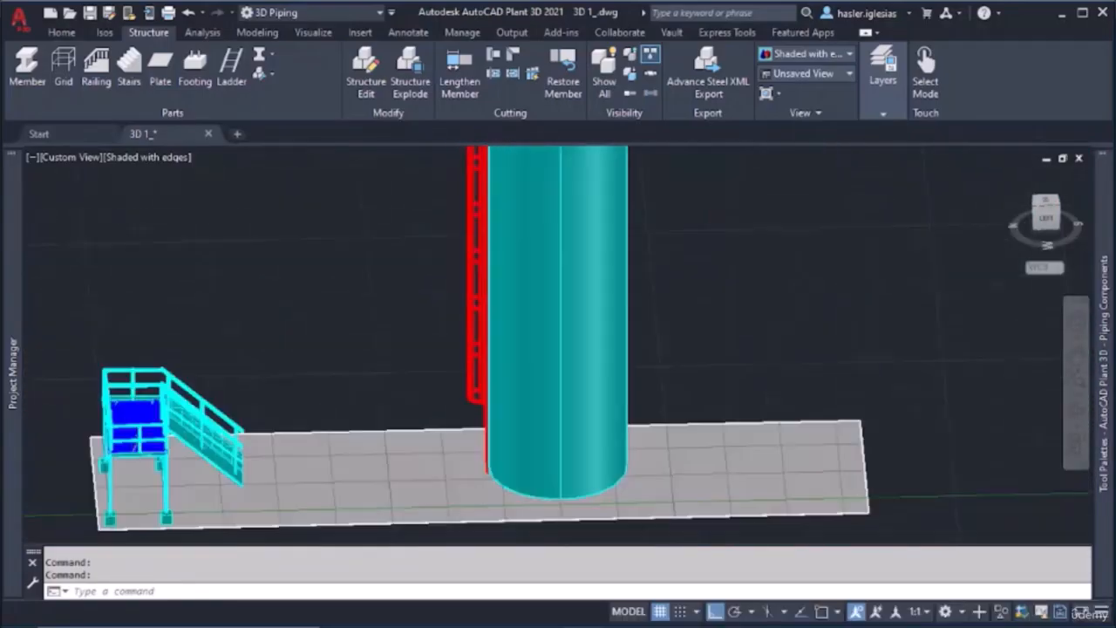
scroll(481, 349, "down", 2)
middle_click_drag(491, 175, 507, 334)
scroll(511, 301, "up", 7)
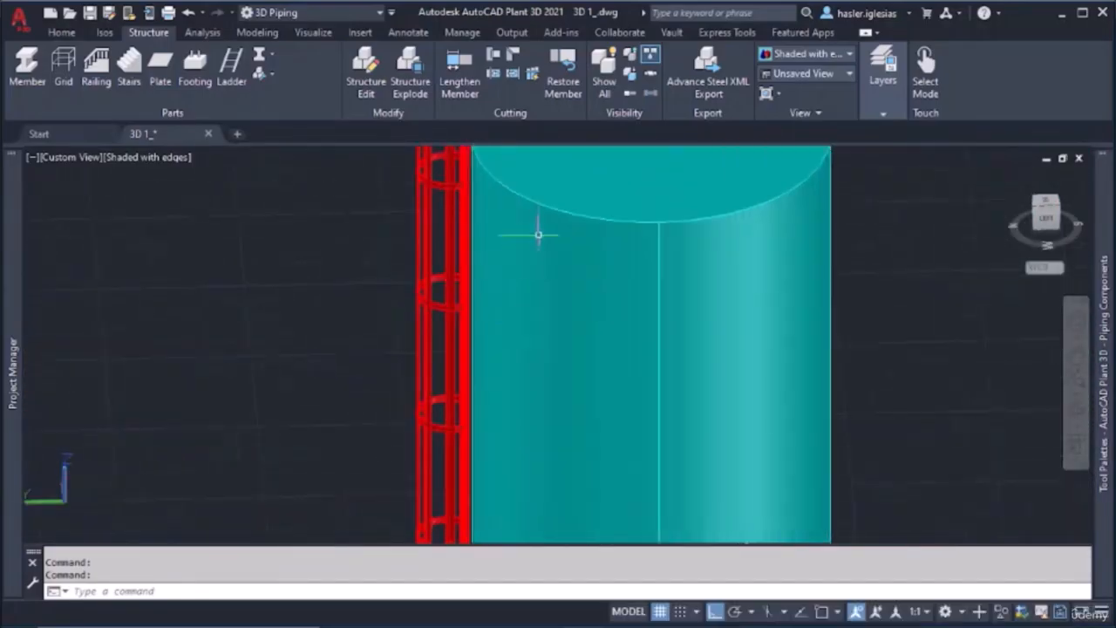
middle_click_drag(538, 233, 476, 413, "shift")
scroll(486, 309, "up", 5)
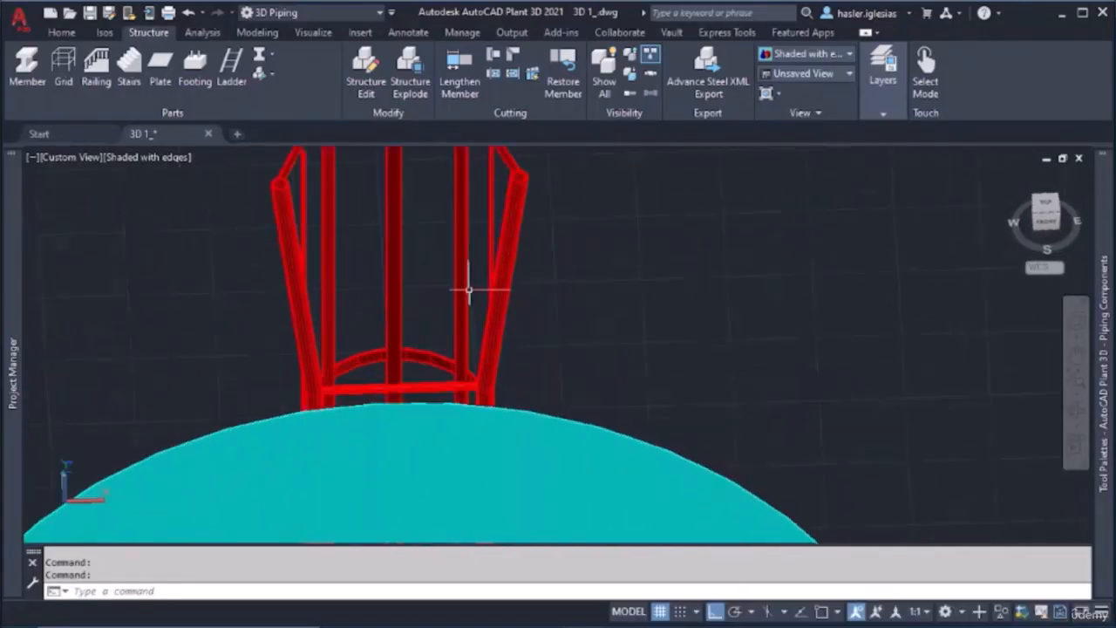
scroll(468, 374, "down", 3)
middle_click_drag(454, 370, 571, 376, "shift")
middle_click_drag(748, 326, 698, 301, "shift")
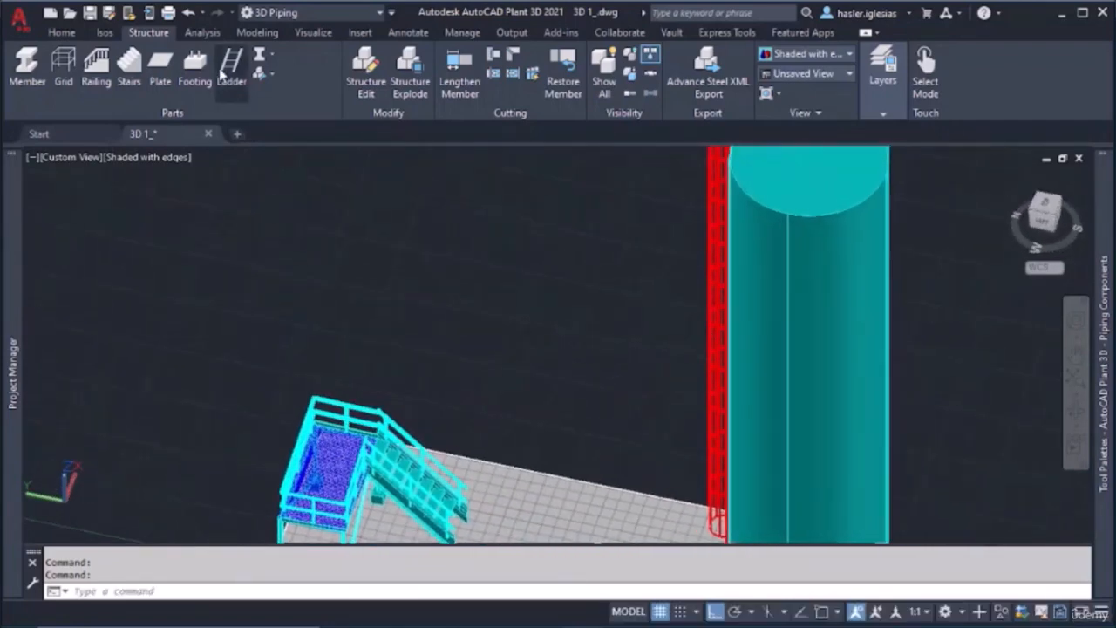
Open the ladder settings and review the ladder geometry, the cage geometry and the ladder shape selection
left_click(258, 82)
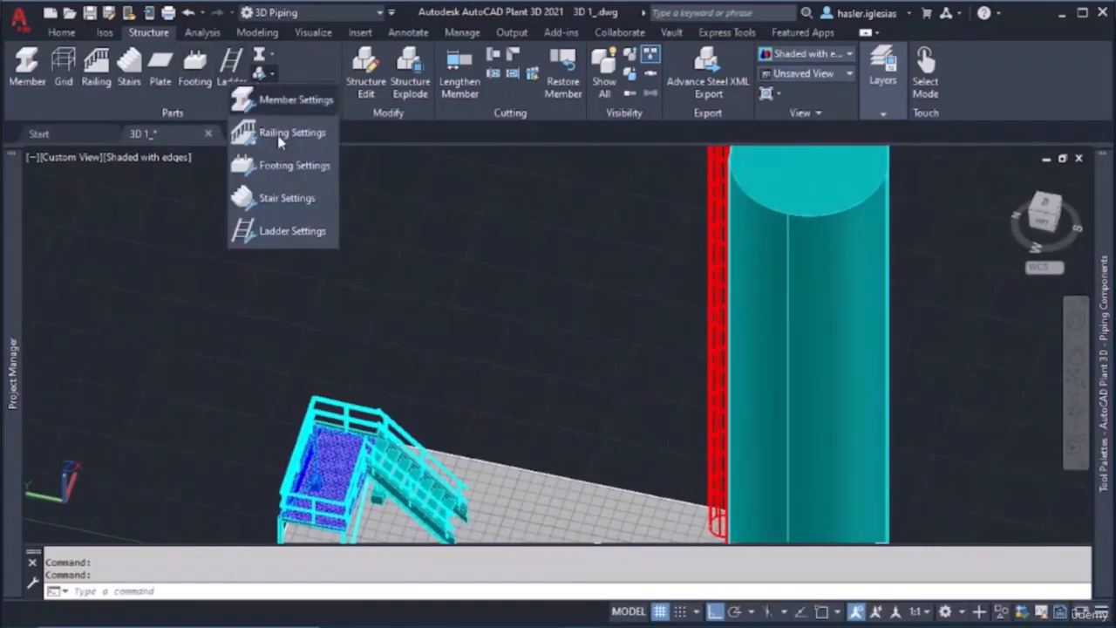
left_click(279, 228)
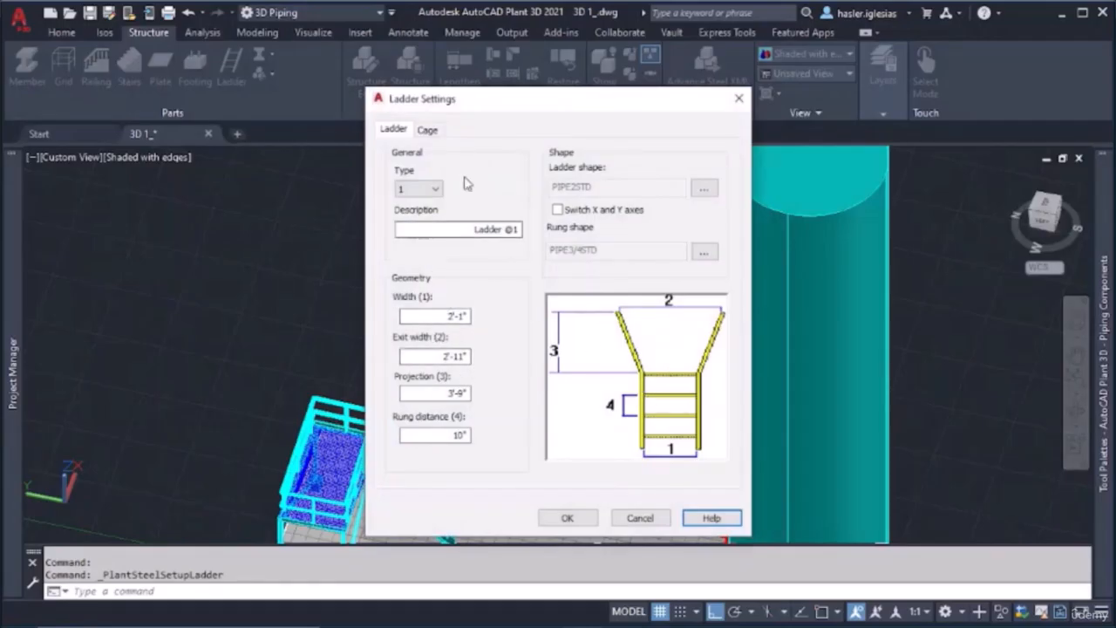
left_click(428, 131)
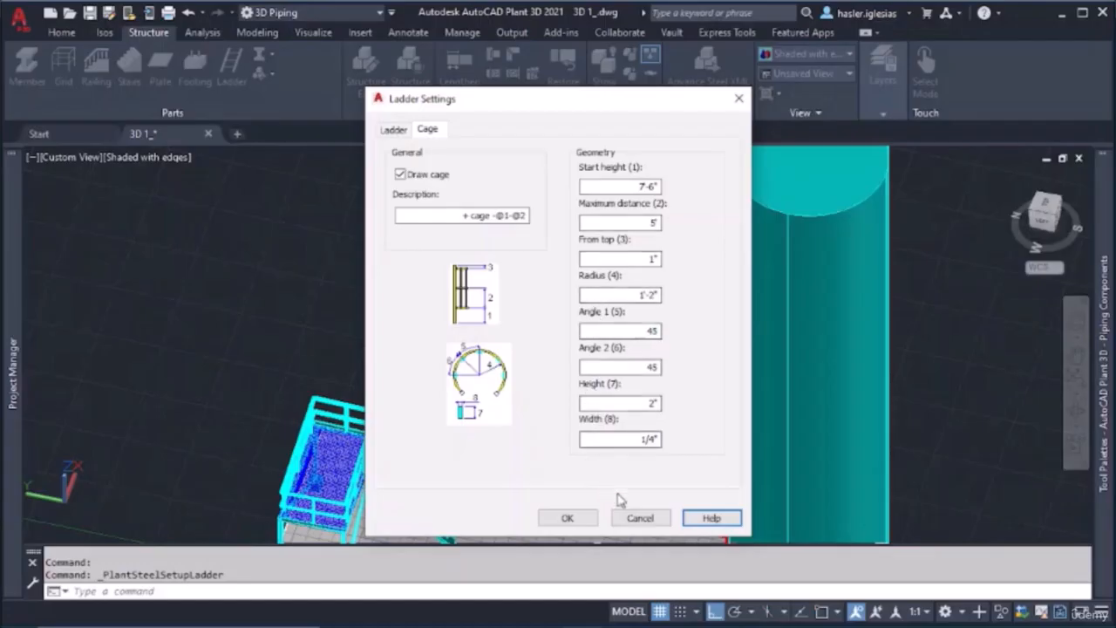
left_click(393, 129)
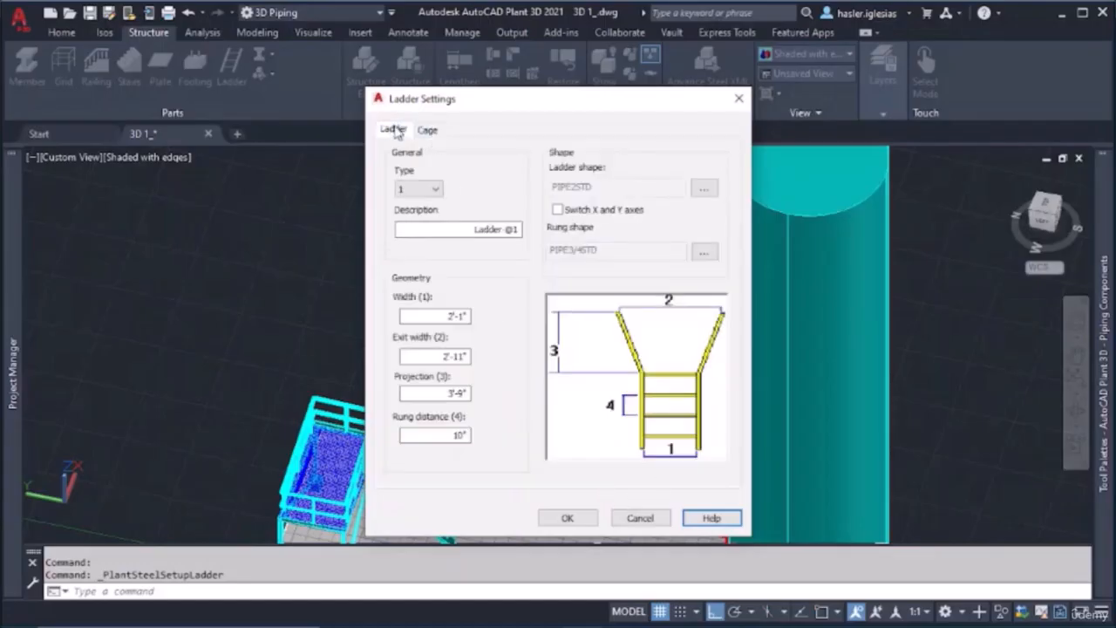
left_click(704, 190)
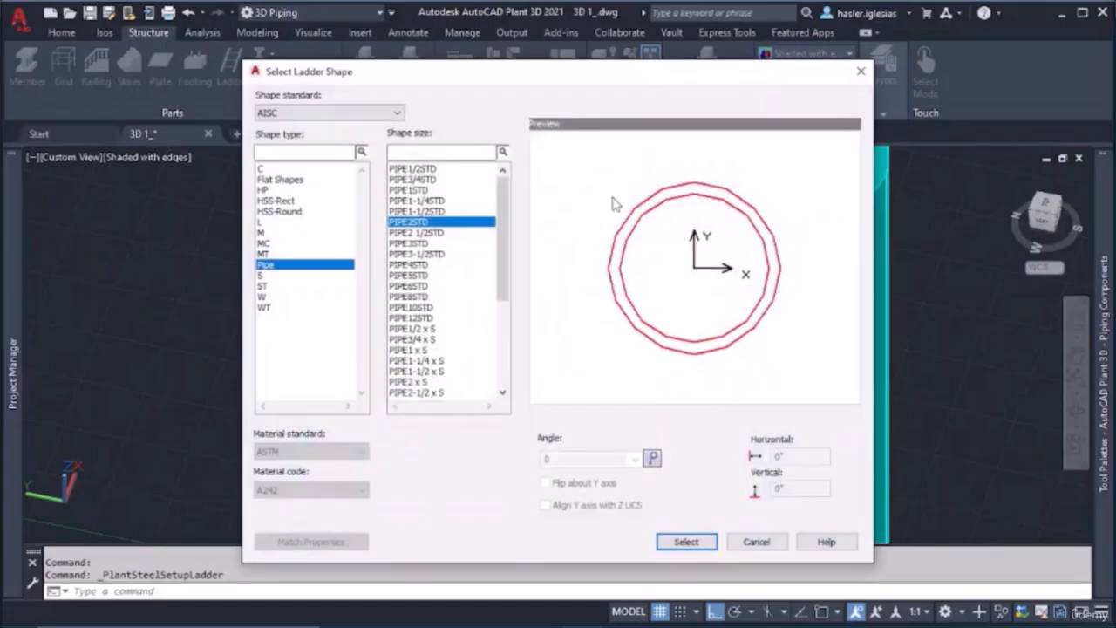
left_click(750, 542)
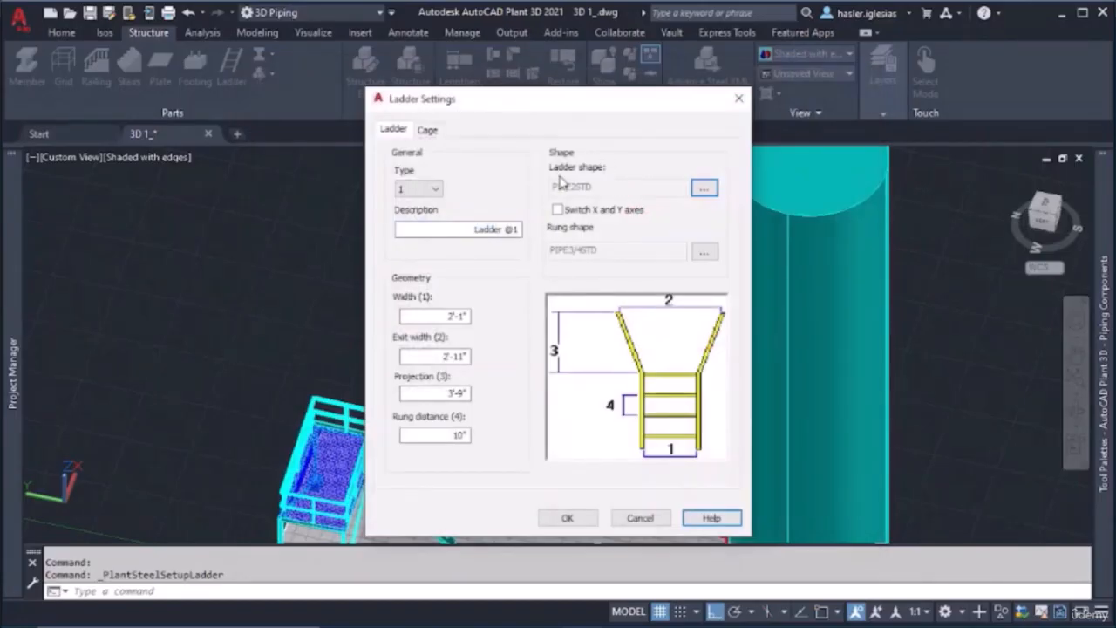
Set the ladder shape to the AISC HSS-Rect size HSS2x1 1/8 and accept the ladder settings
left_click(704, 191)
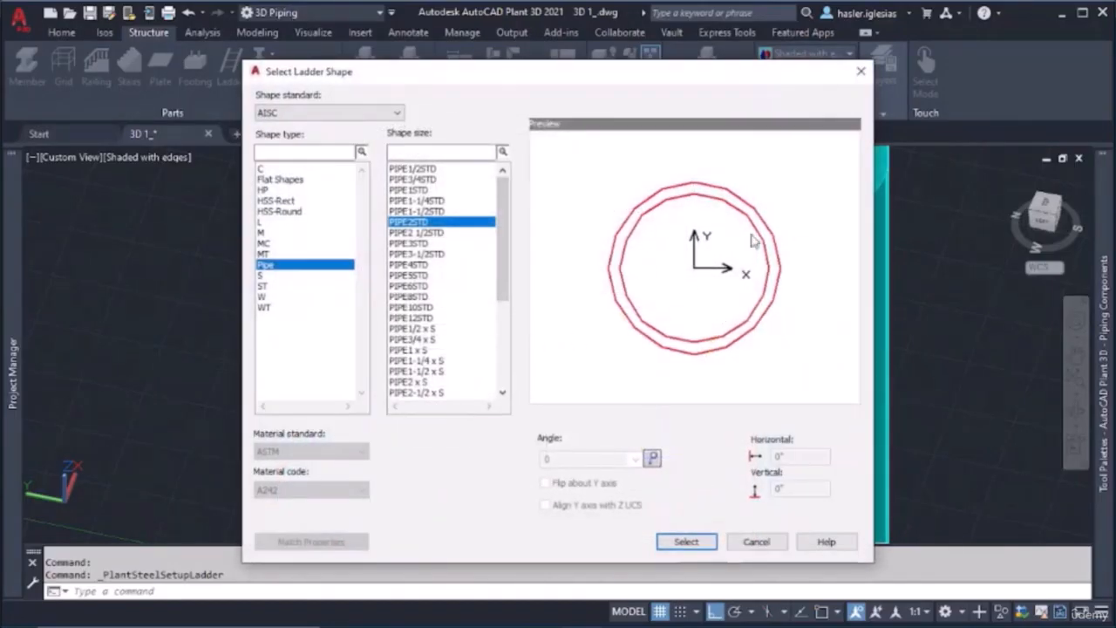
left_click(277, 192)
left_click(297, 214)
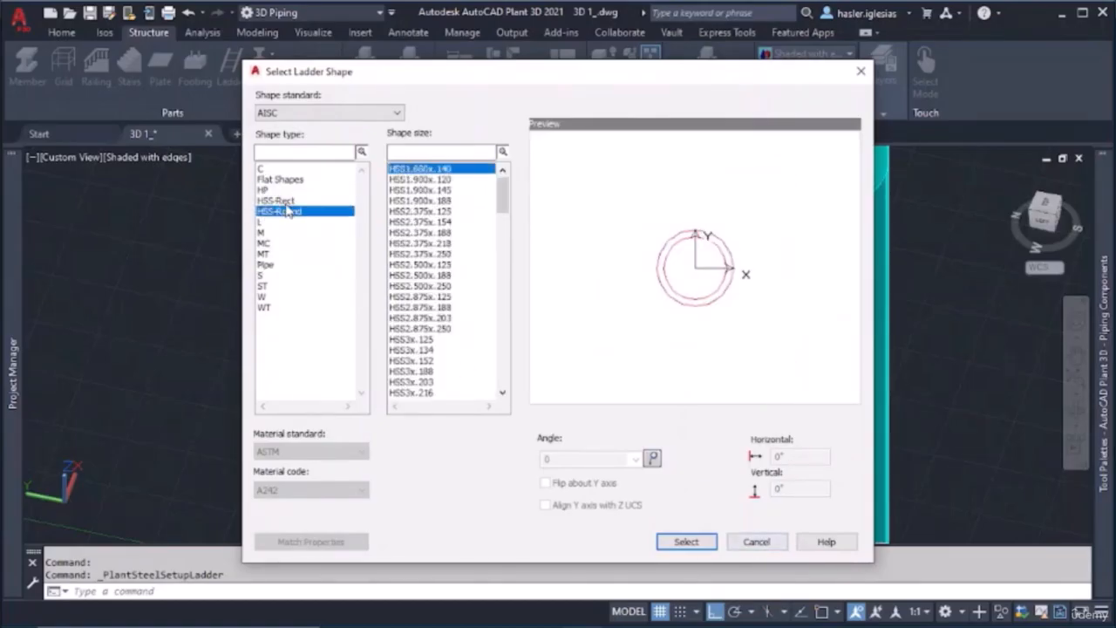
left_click(287, 203)
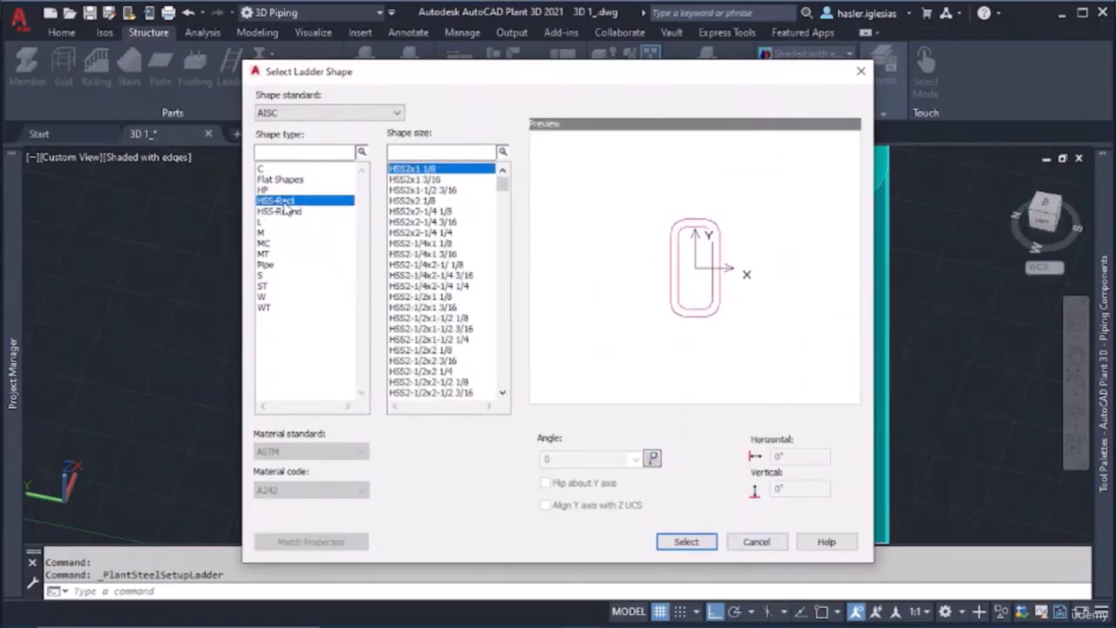
left_click(684, 542)
left_click(589, 521)
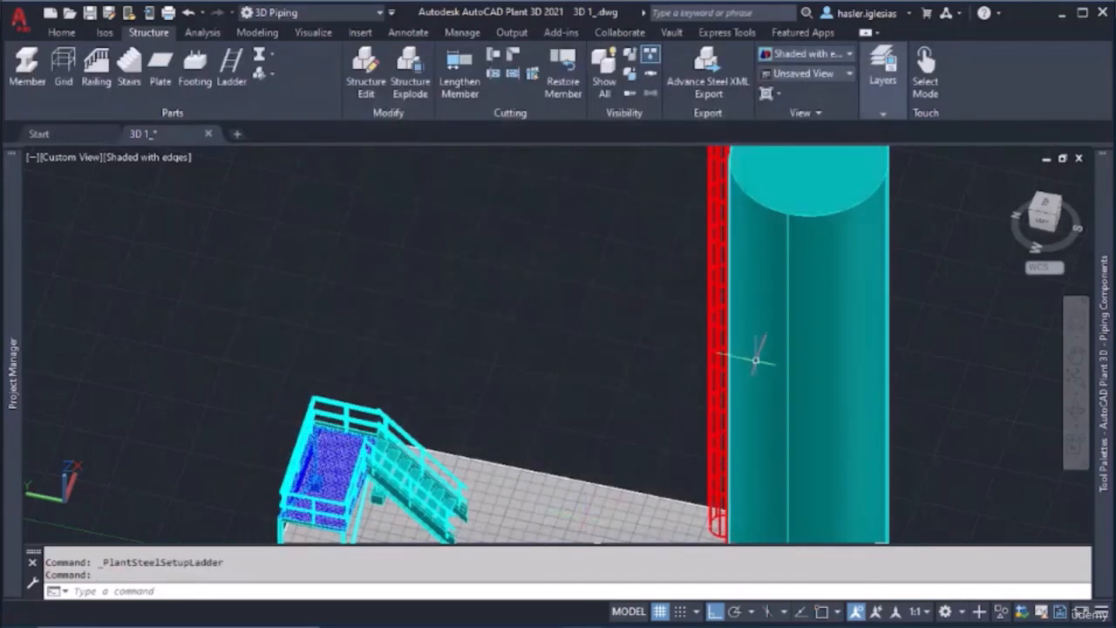
Examine the existing ladder's side rails, rungs and lowest cage hoop up close near the cylinder's base
scroll(746, 348, "up", 6)
scroll(586, 359, "up", 2)
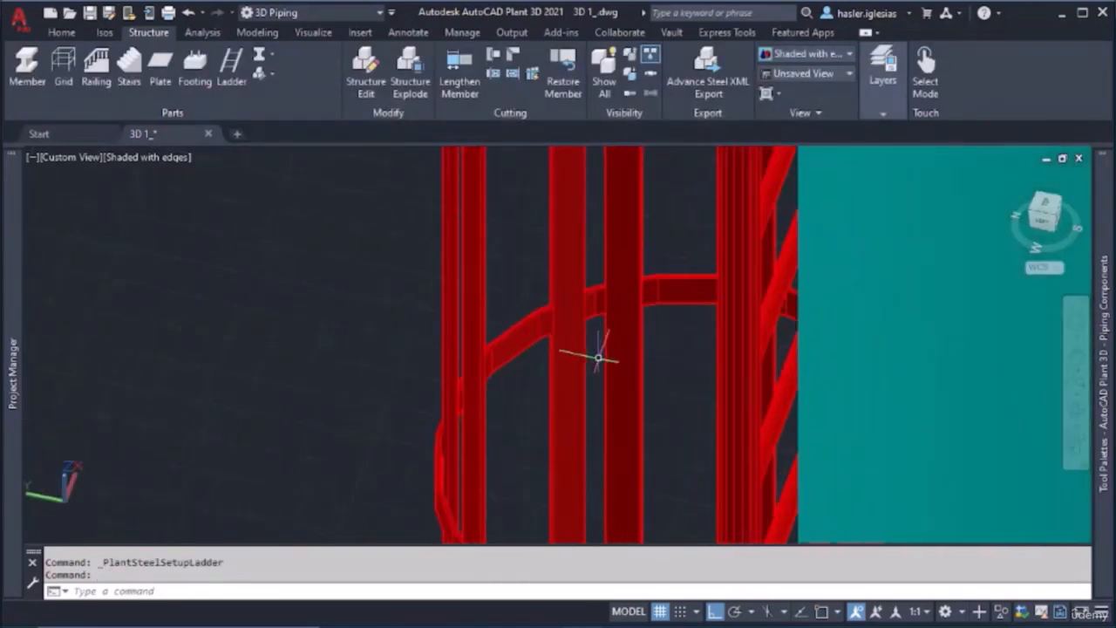
scroll(653, 357, "down", 4)
middle_click_drag(643, 365, 626, 362, "shift")
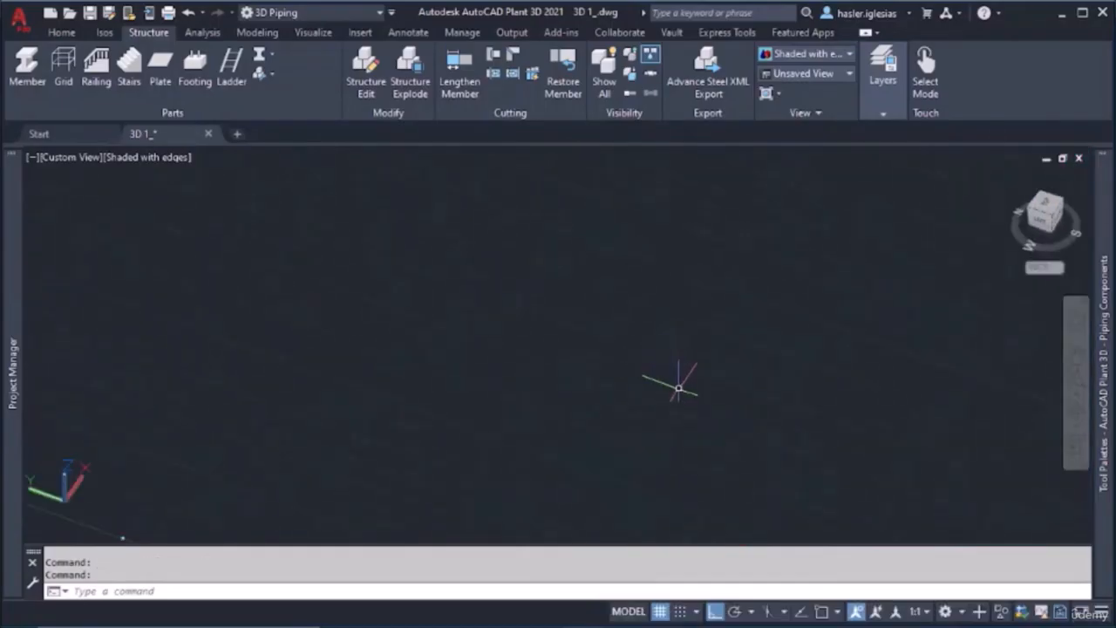
scroll(677, 392, "down", 5)
scroll(679, 395, "up", 3)
scroll(573, 409, "up", 4)
scroll(693, 420, "up", 5)
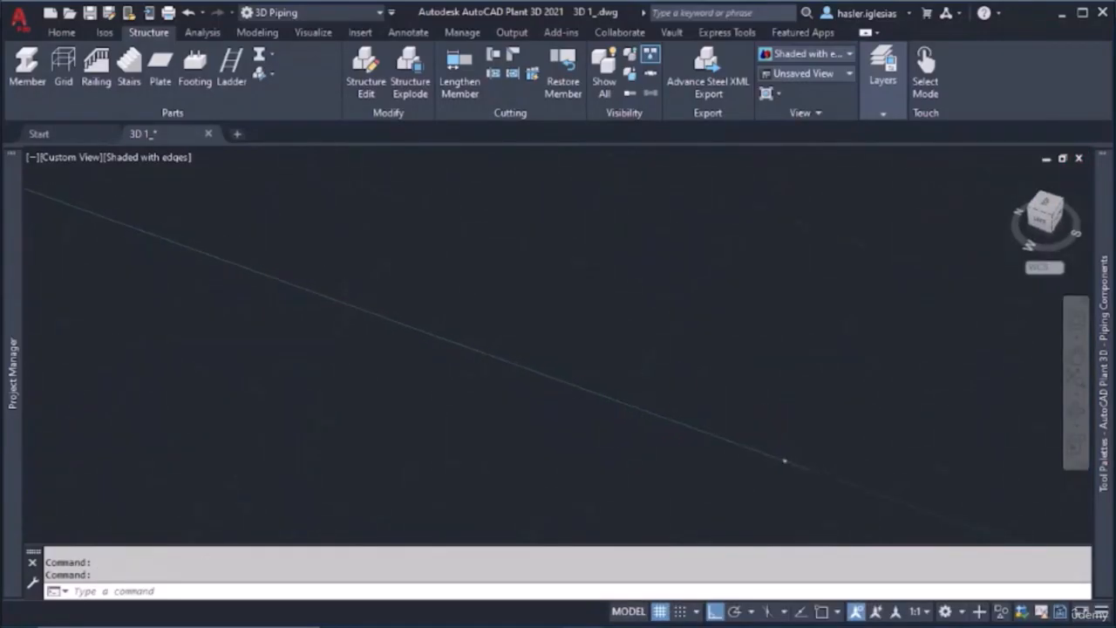
middle_click_drag(780, 452, 573, 285)
scroll(721, 369, "up", 3)
scroll(655, 387, "up", 3)
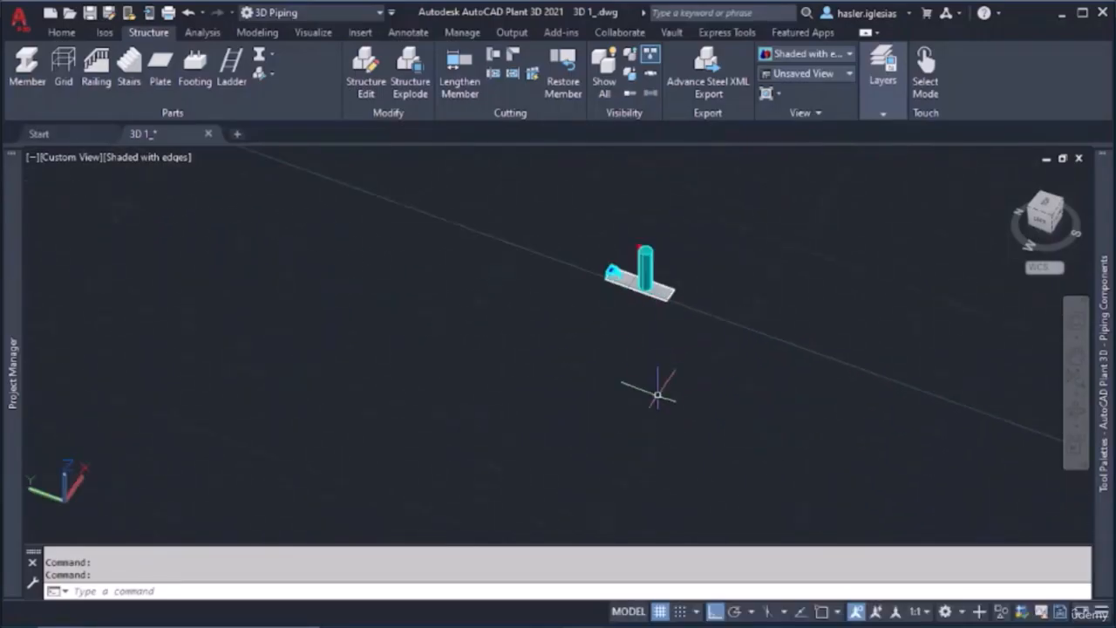
scroll(631, 236, "up", 3)
scroll(618, 194, "up", 2)
middle_click_drag(618, 204, 513, 420, "shift")
scroll(610, 284, "up", 6)
scroll(514, 420, "up", 4)
scroll(502, 417, "up", 3)
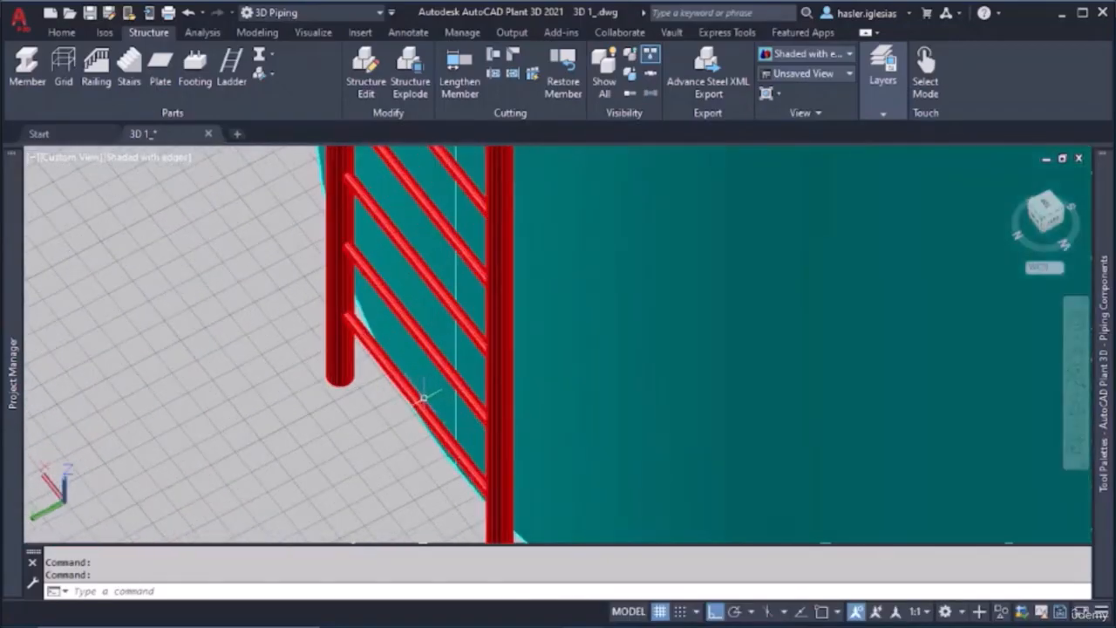
scroll(419, 392, "up", 3)
scroll(454, 341, "down", 6)
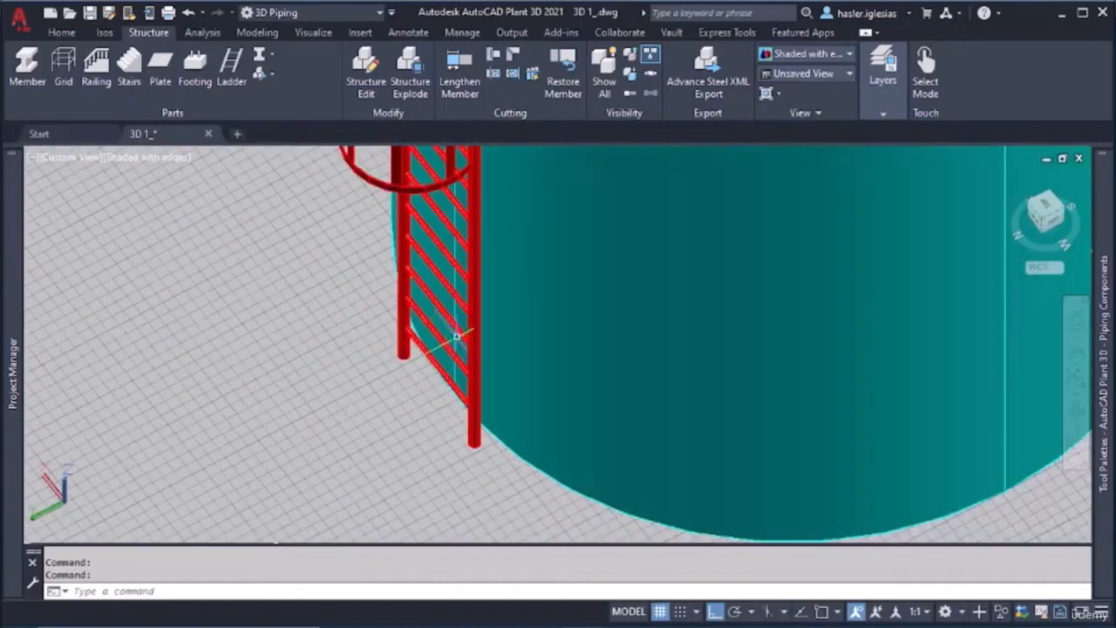
scroll(454, 306, "down", 3)
scroll(448, 266, "up", 7)
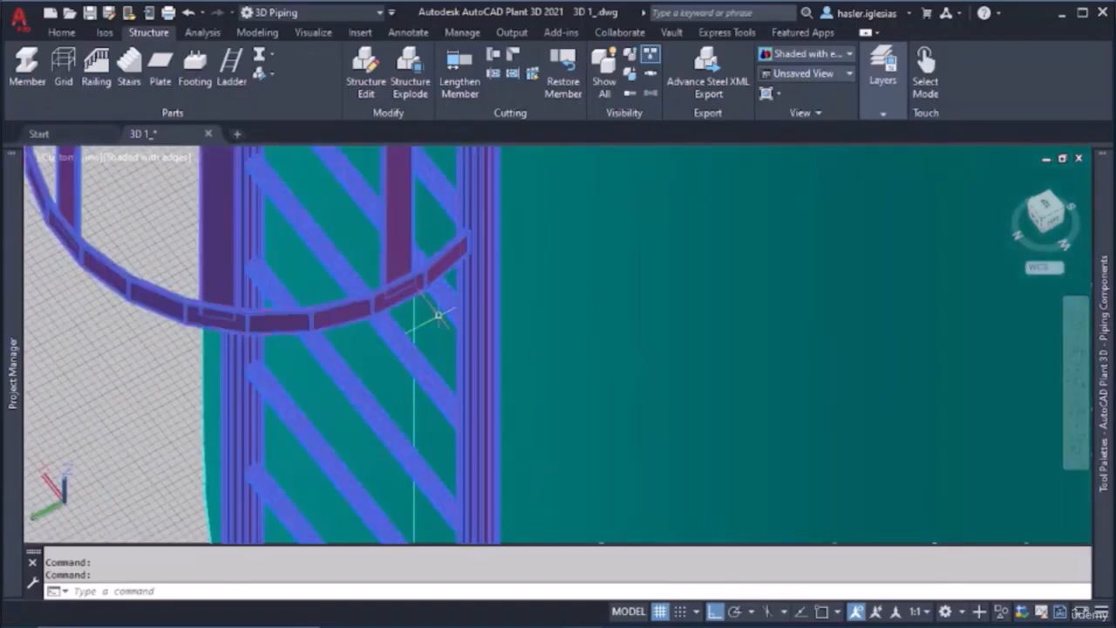
key("Escape")
Review the overall layout of the platform with stair, the floor plate and the cylinder with its caged ladder
scroll(486, 336, "down", 8)
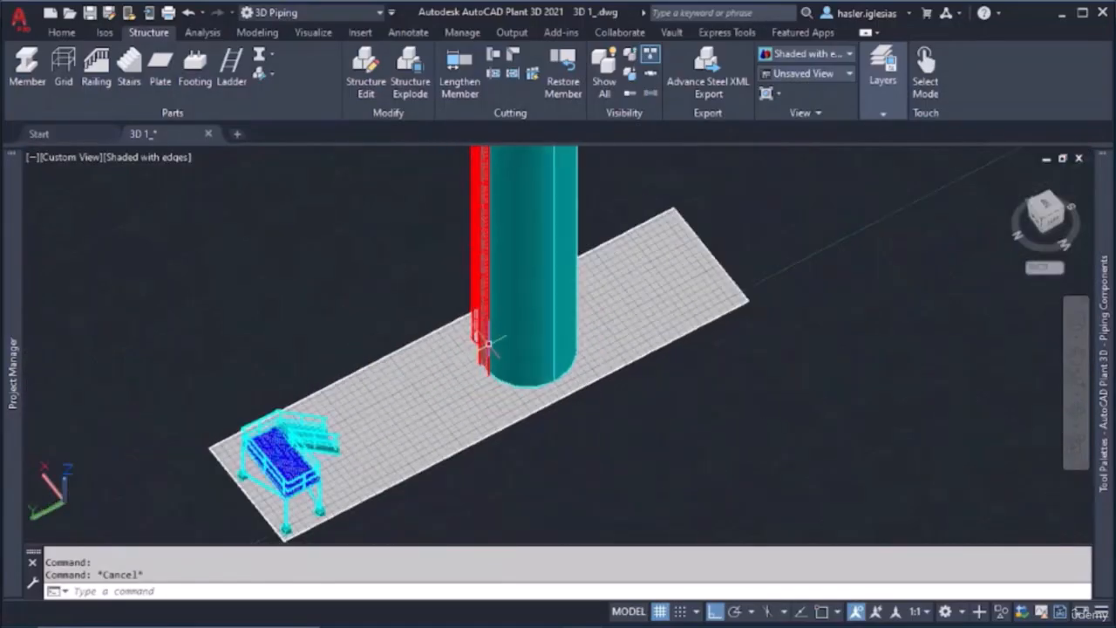
scroll(487, 340, "down", 2)
middle_click_drag(492, 327, 364, 372)
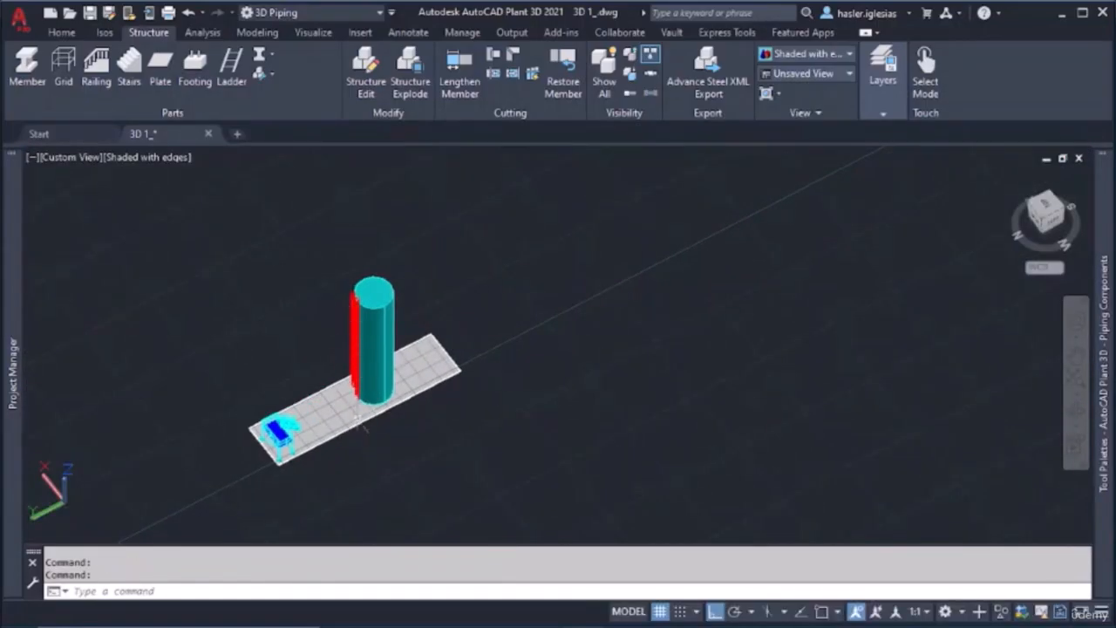
scroll(289, 427, "up", 5)
scroll(342, 443, "up", 4)
middle_click_drag(390, 442, 383, 335, "shift")
middle_click_drag(431, 454, 522, 480, "shift")
scroll(299, 428, "down", 3)
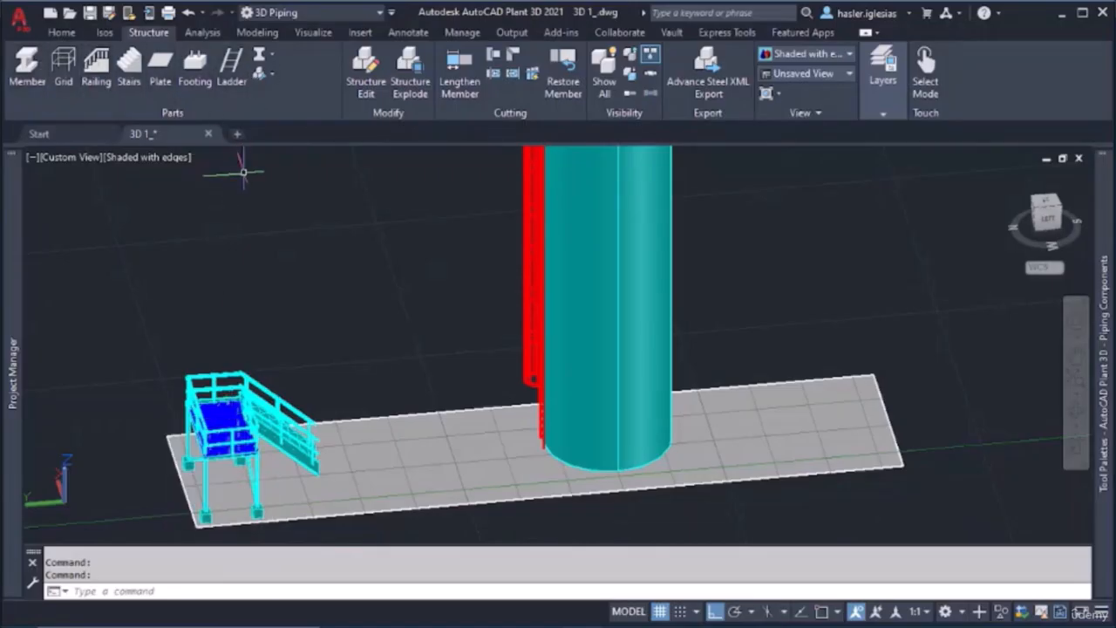
scroll(453, 391, "down", 4)
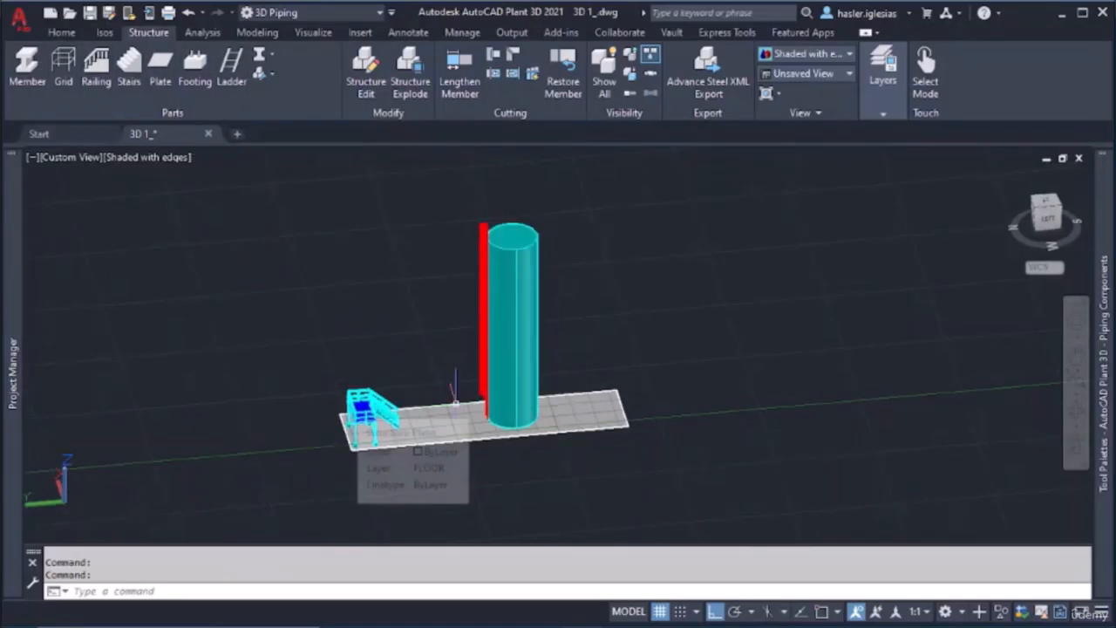